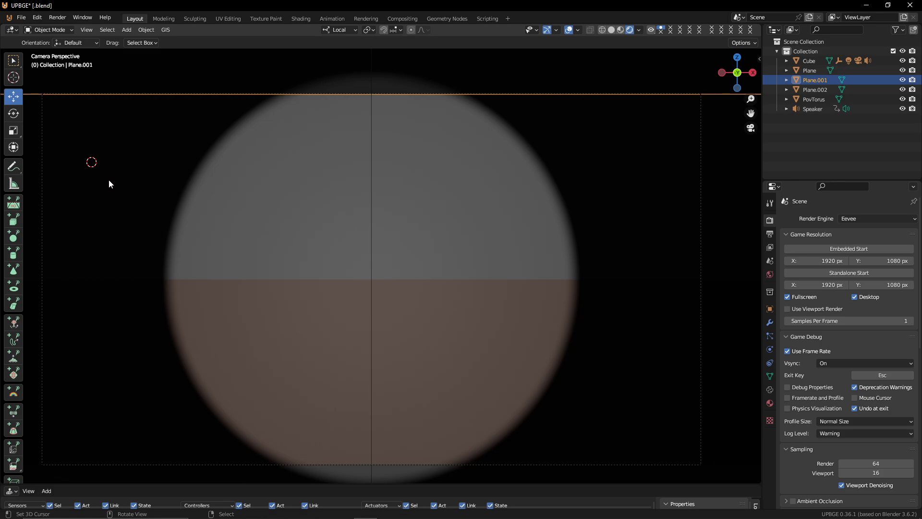
# Step: Run the embedded game preview, stop it, and show the level in solid shading
pyautogui.press('p')
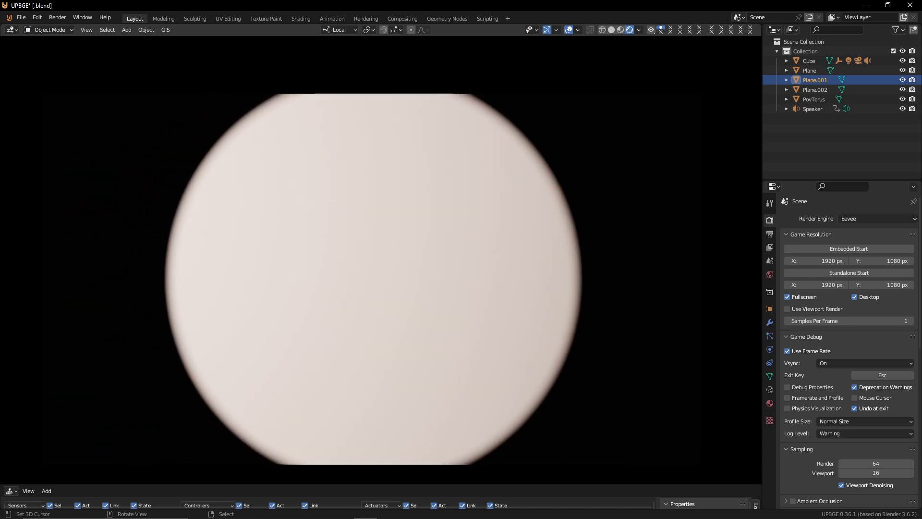
pyautogui.press('Escape')
pyautogui.moveTo(321, 168); pyautogui.dragTo(471, 202, button='middle')
pyautogui.click(608, 32)
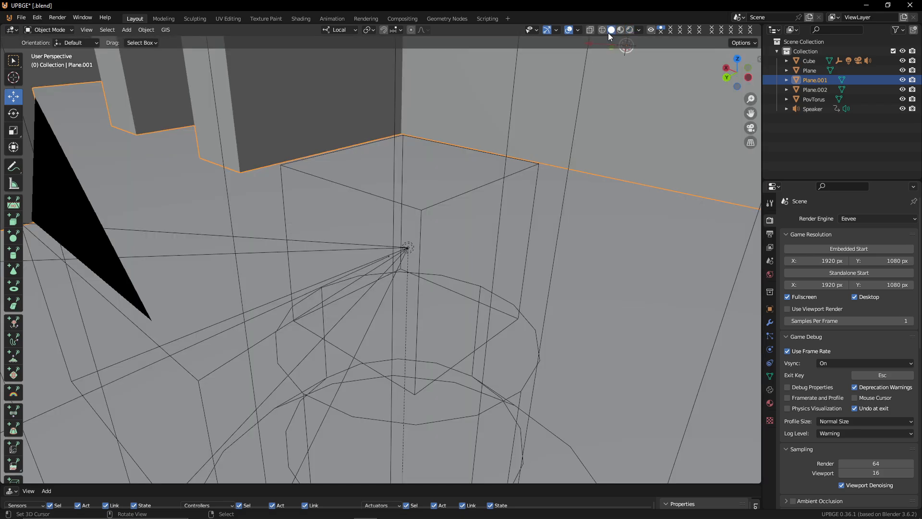
# Step: Examine the finished maze level from above and from several sides
pyautogui.moveTo(275, 239); pyautogui.dragTo(287, 222, button='middle')
pyautogui.scroll(-5, 376, 262)
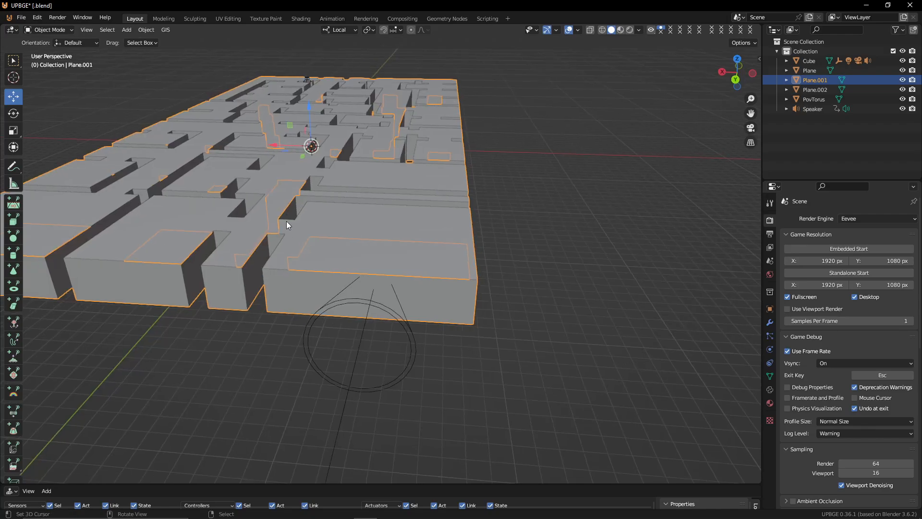
pyautogui.hotkey('shift', '`')
pyautogui.press('w')
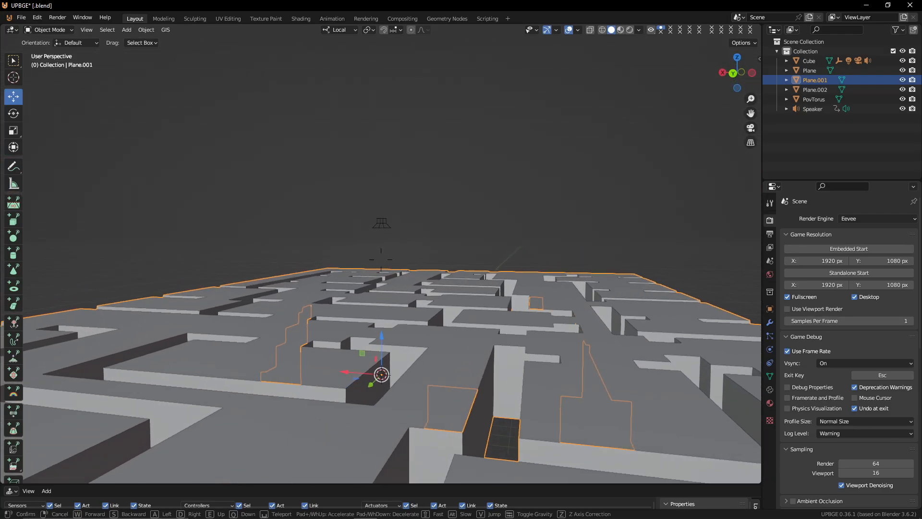
pyautogui.click(301, 132)
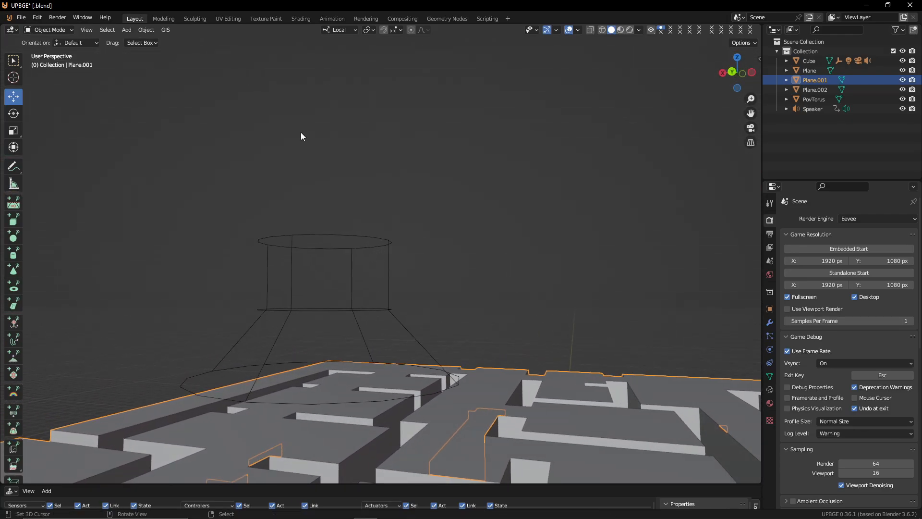
pyautogui.click(363, 259)
pyautogui.hotkey('shift', '`')
pyautogui.press('w')
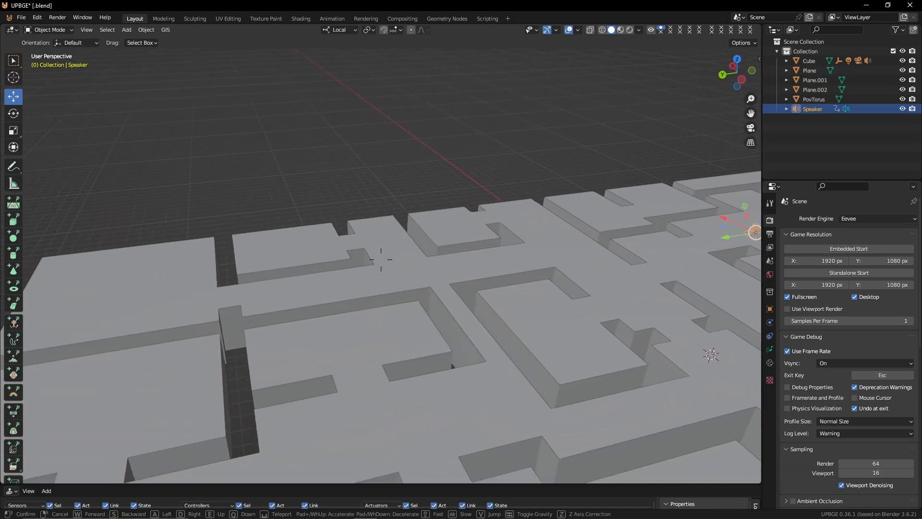
pyautogui.press('a')
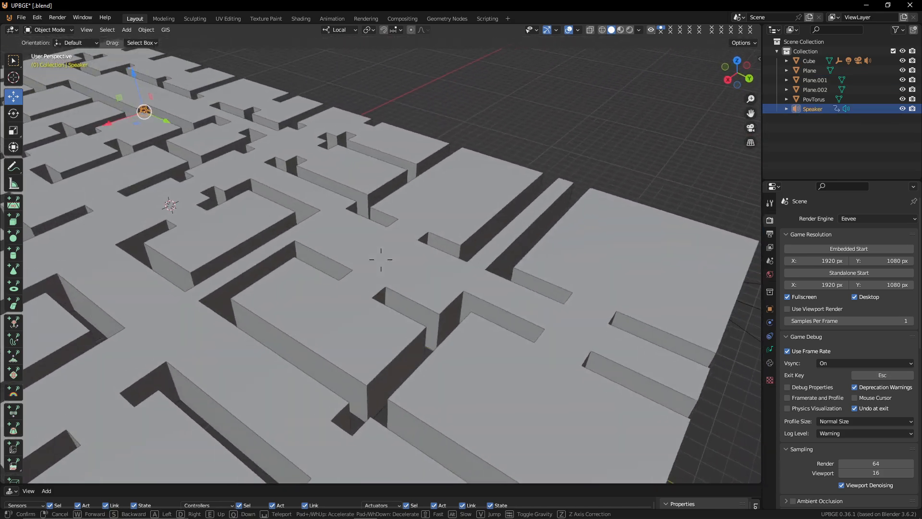
pyautogui.press('a')
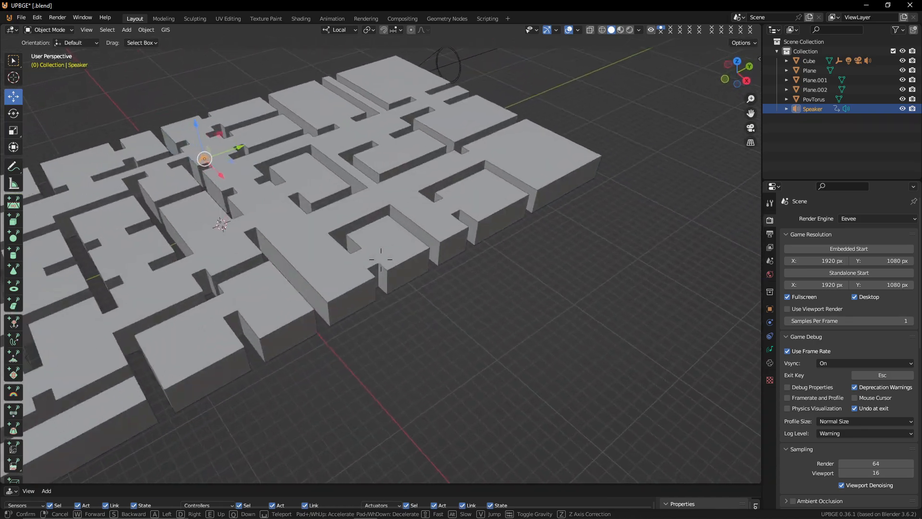
pyautogui.press('a')
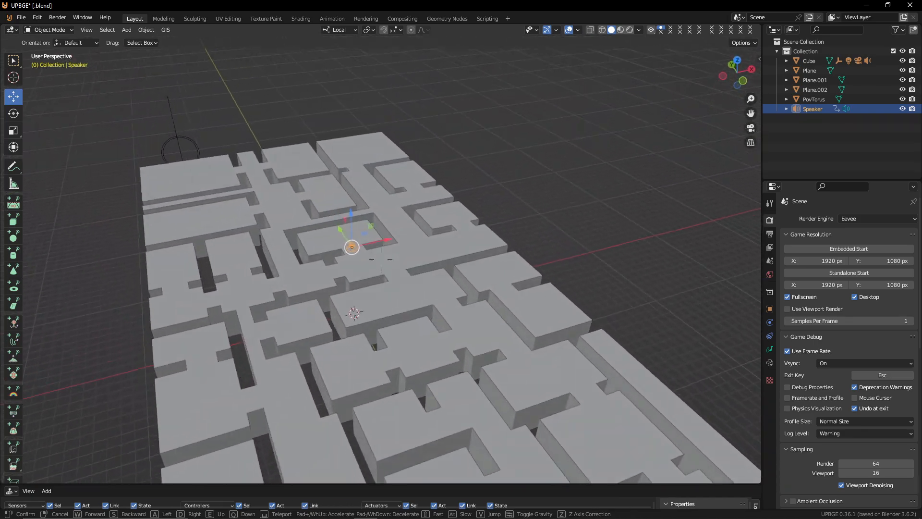
pyautogui.press('a')
pyautogui.click(381, 260)
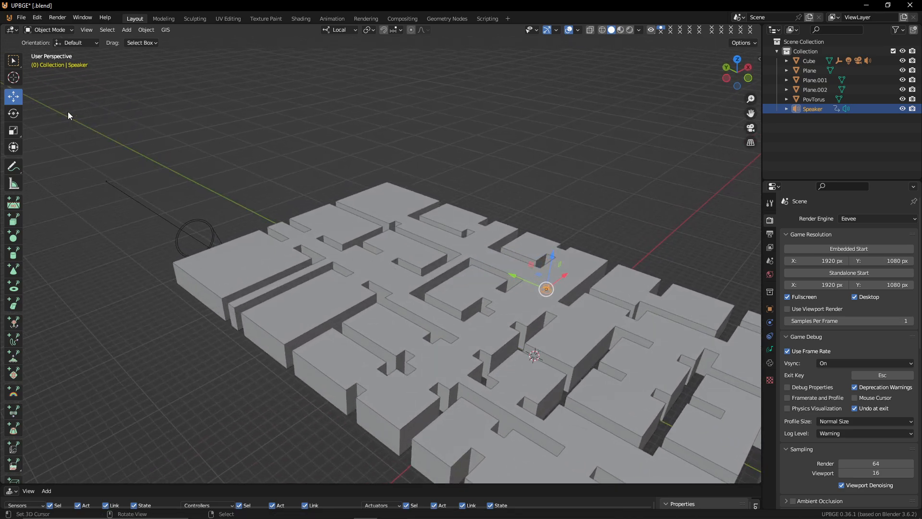
# Step: Start a new General file without saving the changes to the current one
pyautogui.click(22, 18)
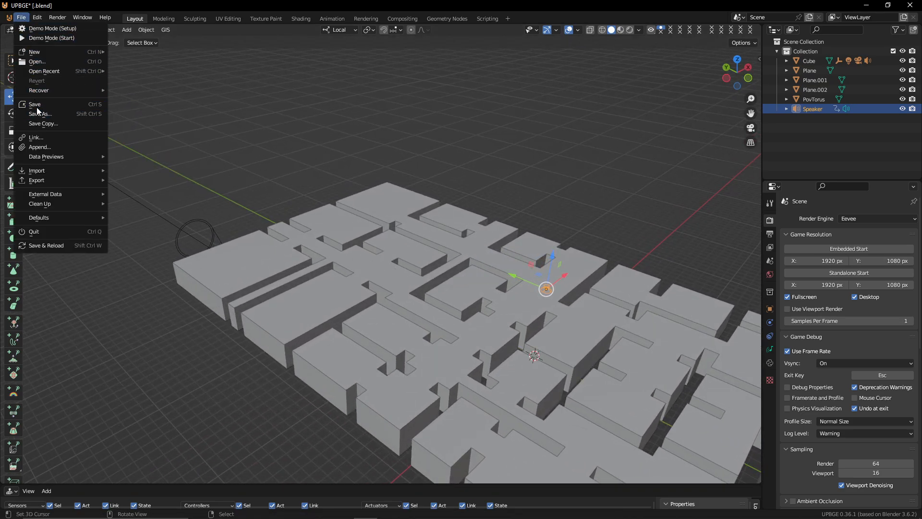
pyautogui.moveTo(43, 52)
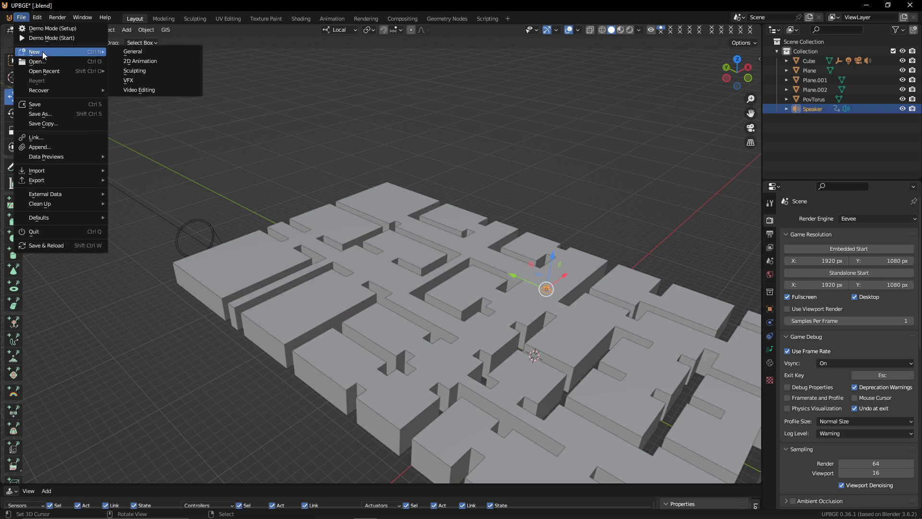
pyautogui.click(150, 53)
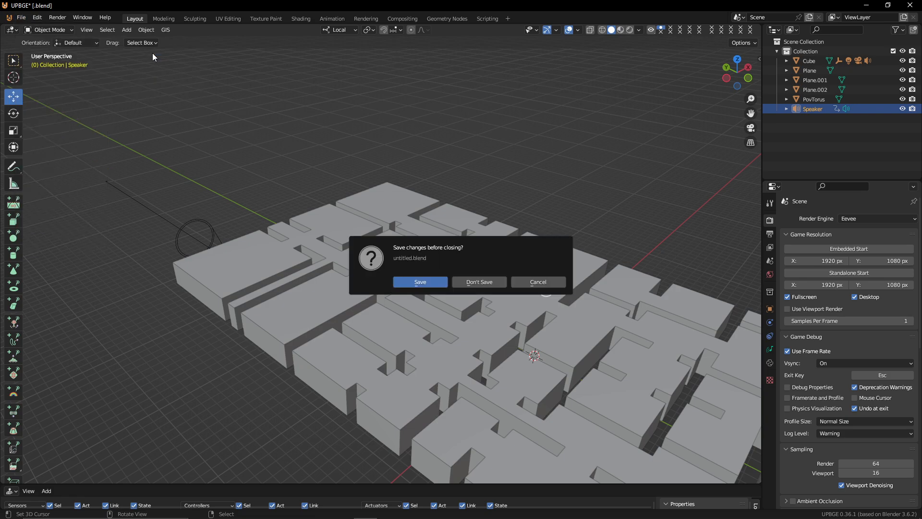
pyautogui.click(481, 283)
# Step: Delete all default objects (camera, cube and light) from the new scene
pyautogui.hotkey('shift', '`')
pyautogui.press('w')
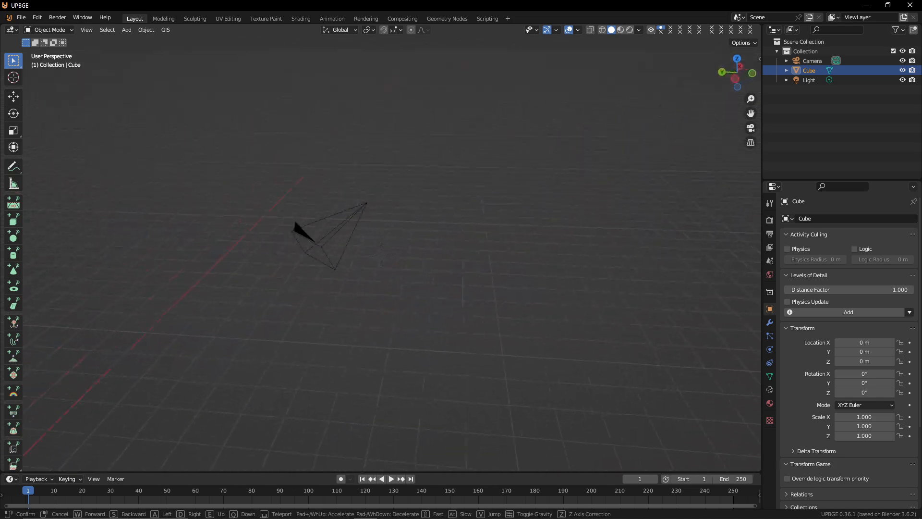
pyautogui.press('s')
pyautogui.press('a')
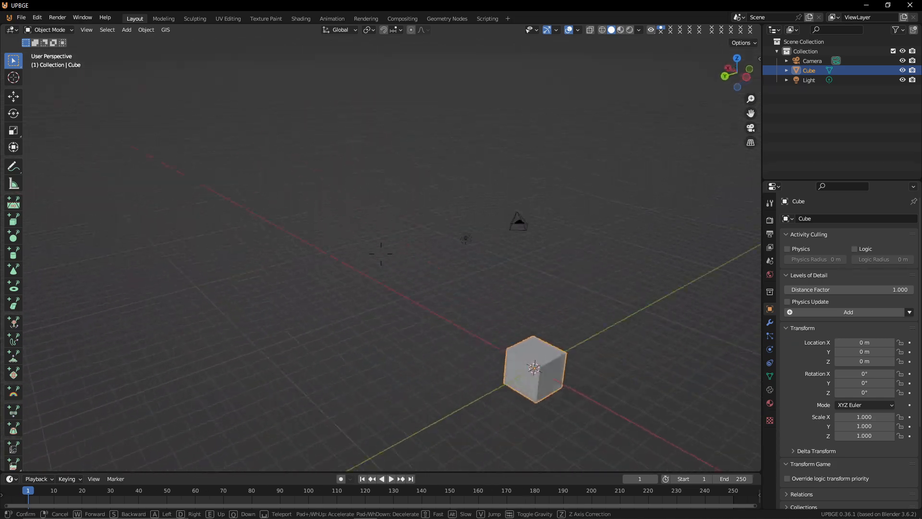
pyautogui.press('w')
pyautogui.press('s')
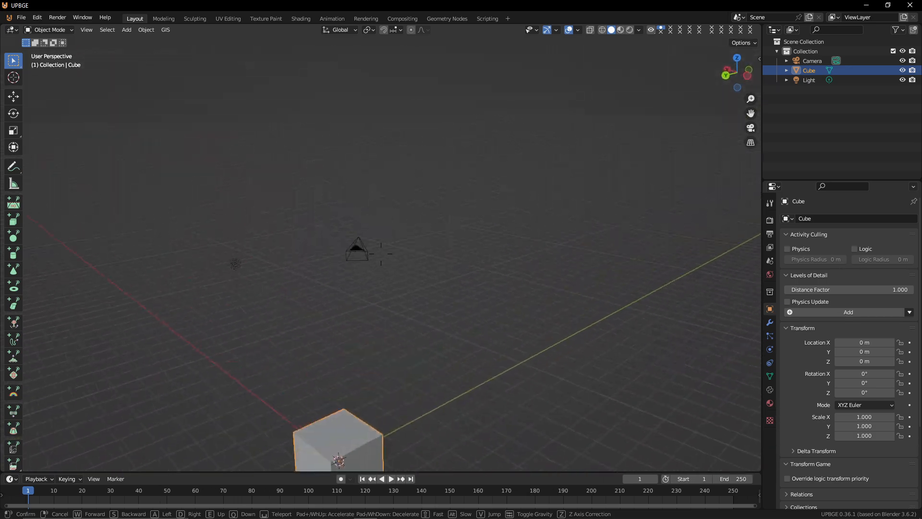
pyautogui.click(387, 327)
pyautogui.press('a')
pyautogui.press('Delete')
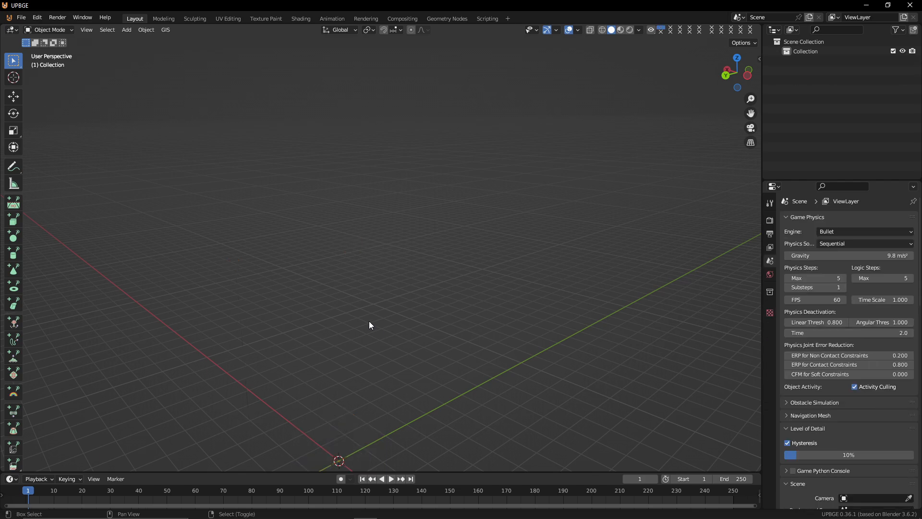
# Step: Add a plane mesh at the origin and enter Edit Mode on it
pyautogui.hotkey('shift', 'a')
pyautogui.moveTo(342, 165)
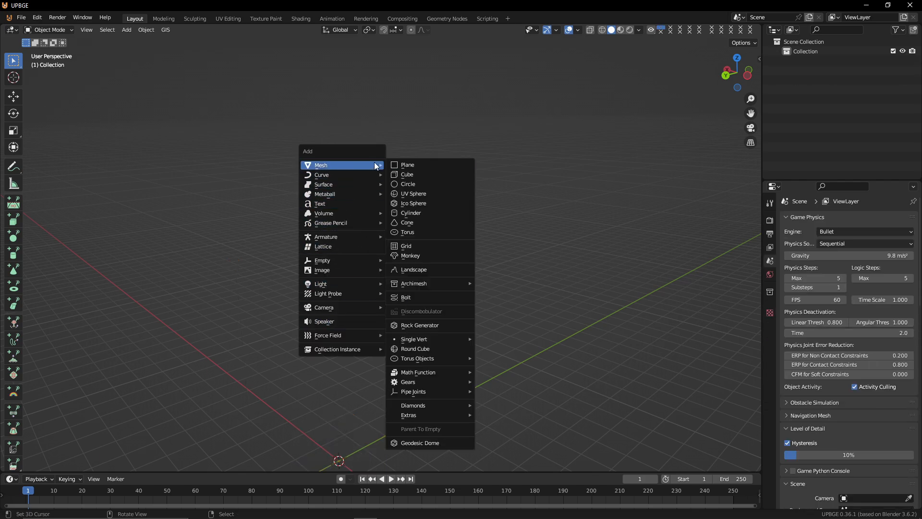
pyautogui.click(415, 163)
pyautogui.hotkey('shift', '`')
pyautogui.press('s')
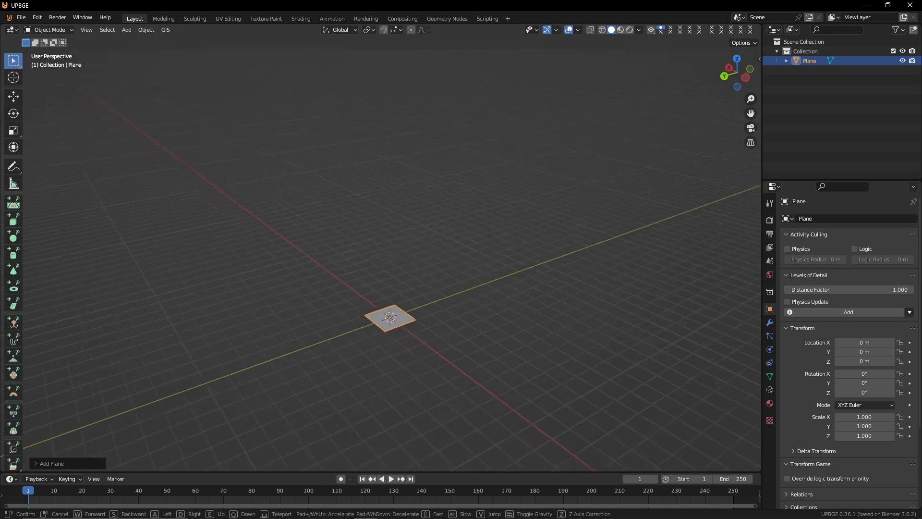
pyautogui.click(422, 272)
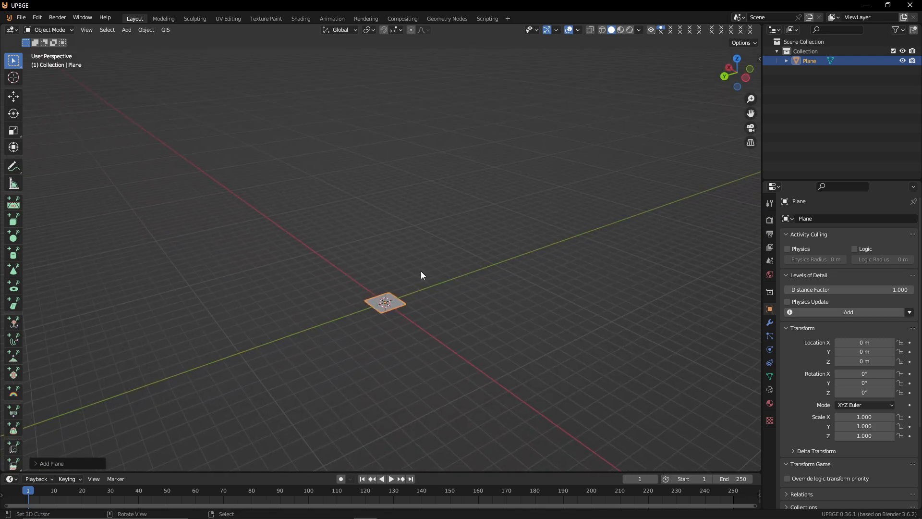
pyautogui.press('Tab')
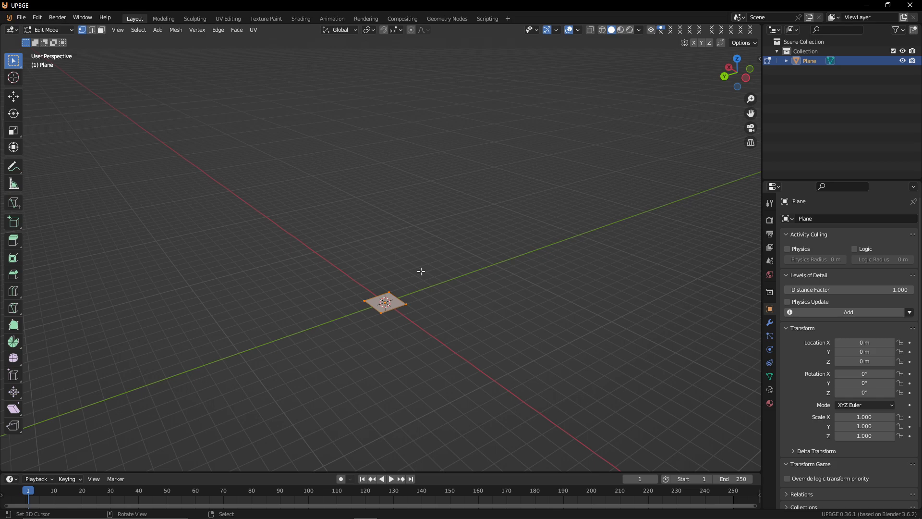
pyautogui.press('s')
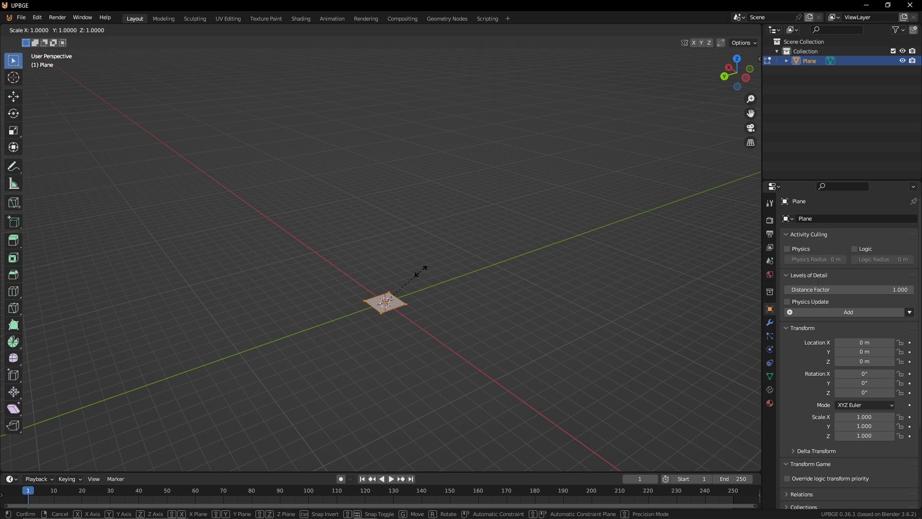
pyautogui.press('0')
pyautogui.press('Escape')
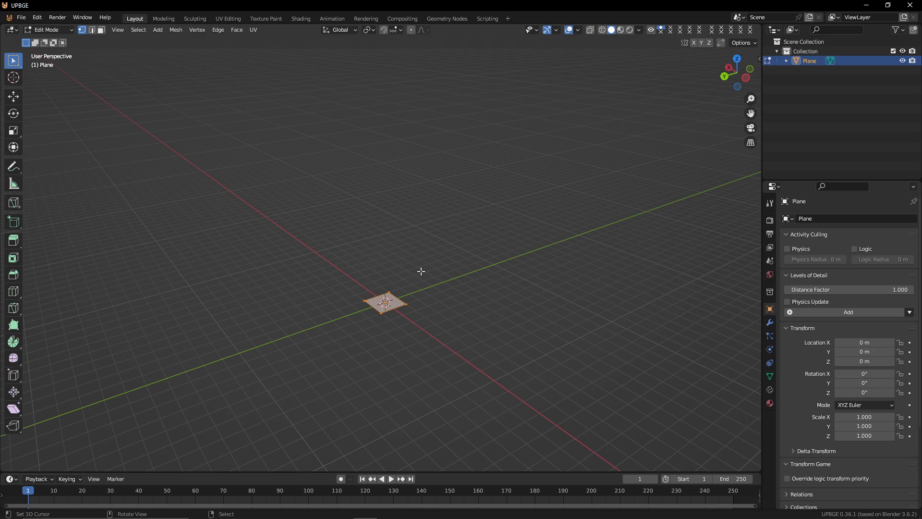
# Step: Scale the plane's geometry uniformly by a factor of 50
pyautogui.write('s50')
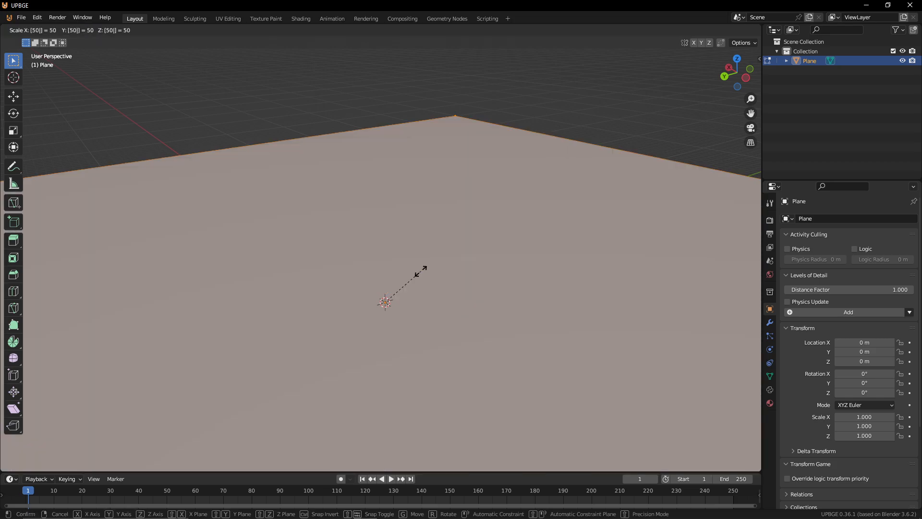
pyautogui.press('Return')
pyautogui.scroll(-5, 437, 243)
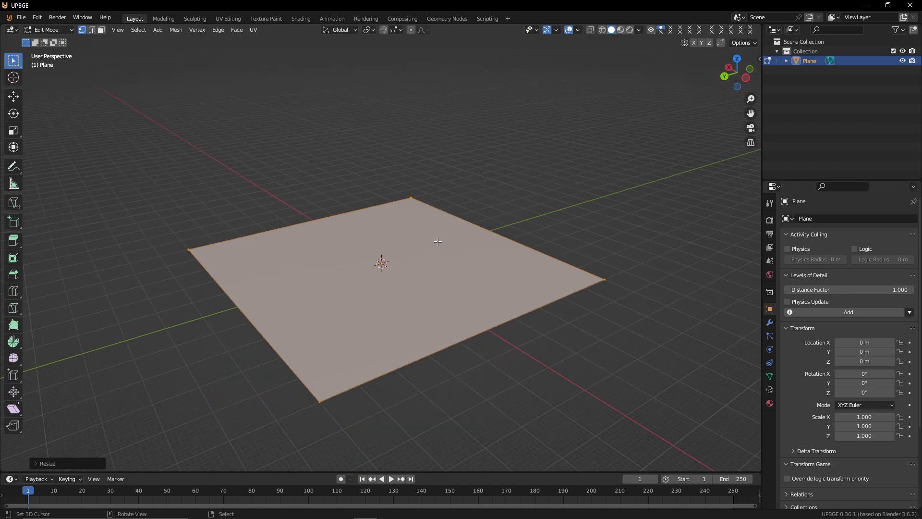
pyautogui.press('s')
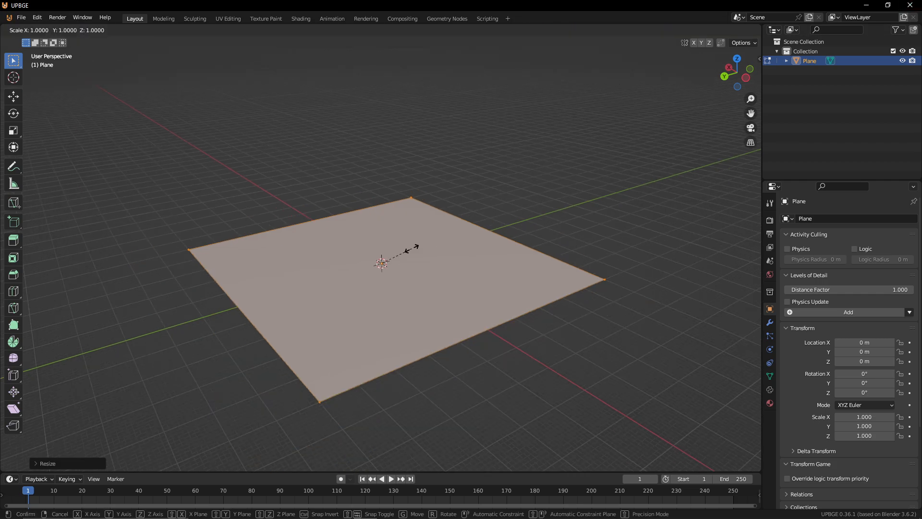
pyautogui.write('y')
pyautogui.write('10')
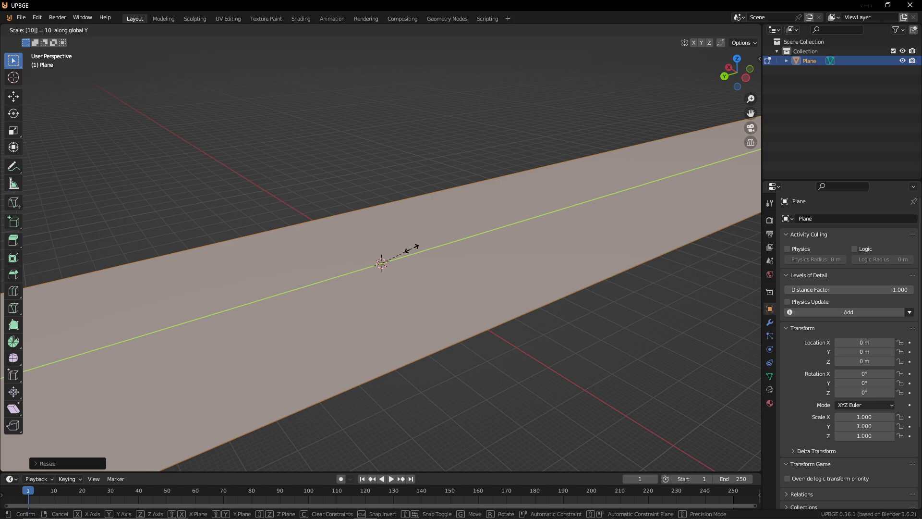
pyautogui.press('BackSpace')
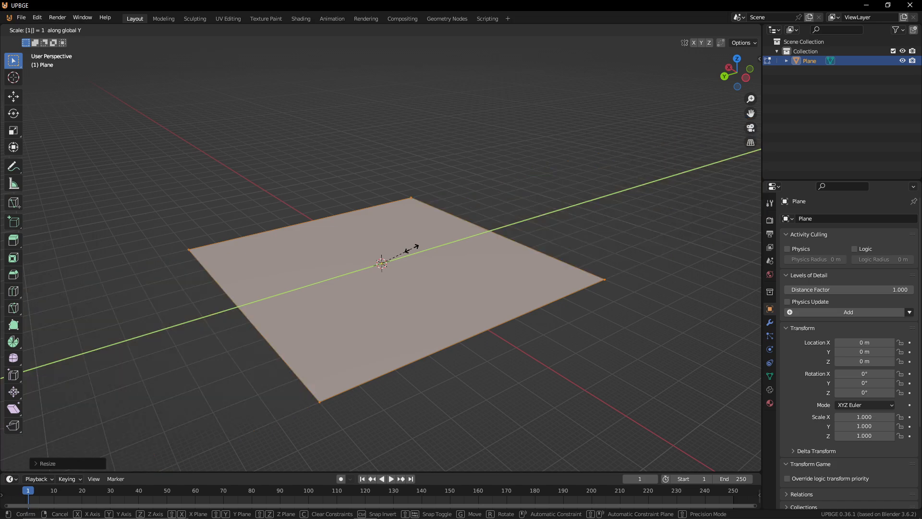
pyautogui.write('1')
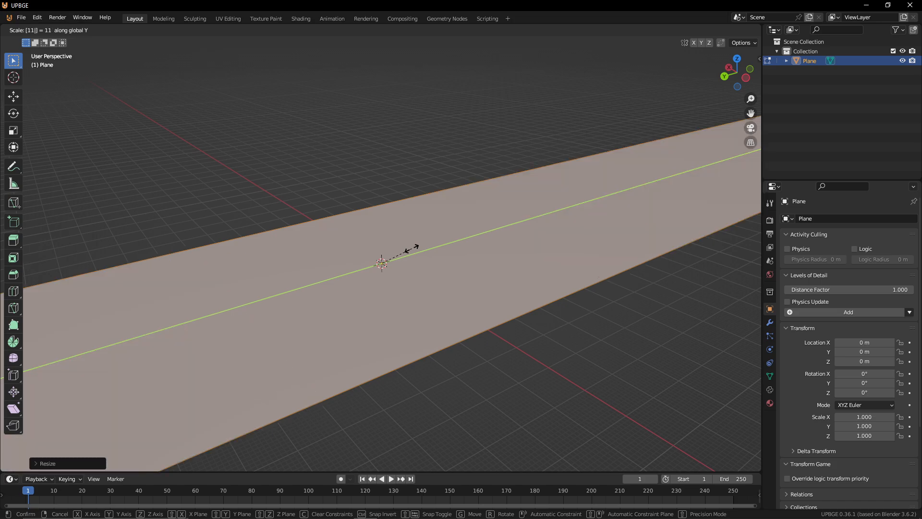
pyautogui.press('Escape')
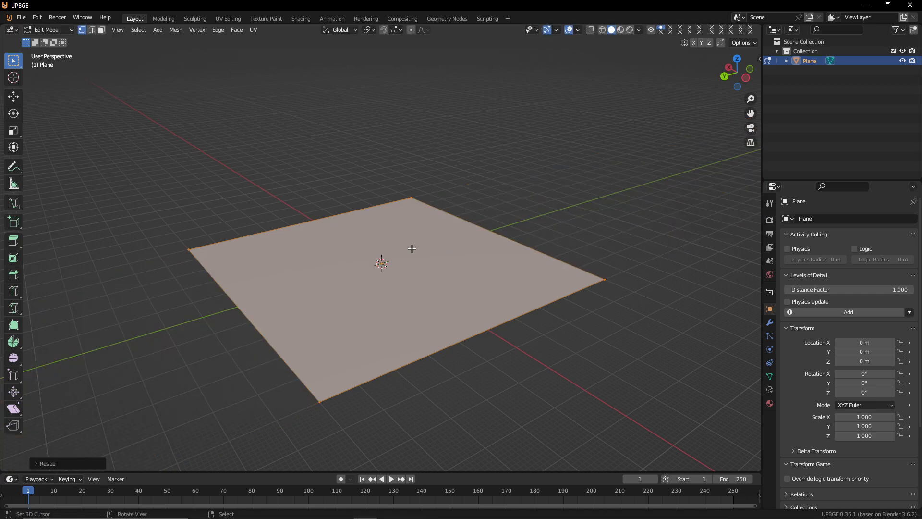
# Step: Scale the plane's geometry by a factor of 2 along the global Y axis
pyautogui.write('sy')
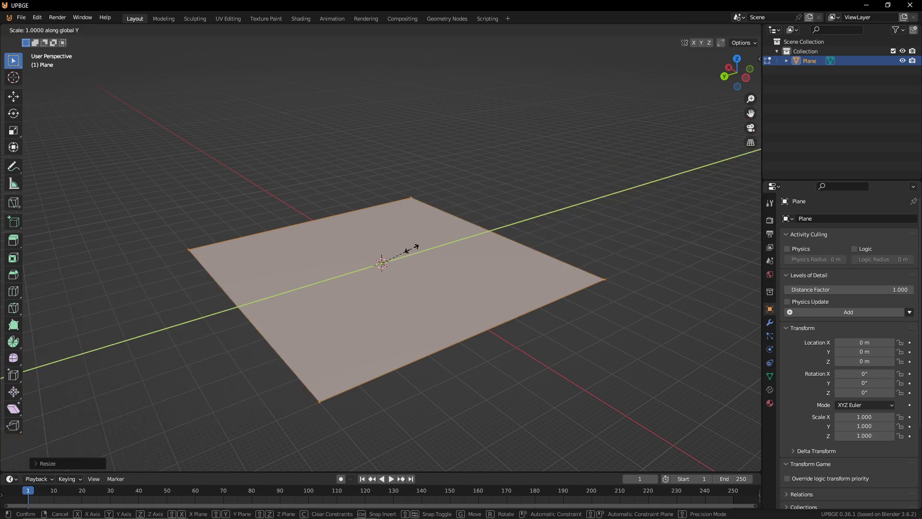
pyautogui.write('1')
pyautogui.press('BackSpace')
pyautogui.write('5')
pyautogui.press('BackSpace')
pyautogui.write('2')
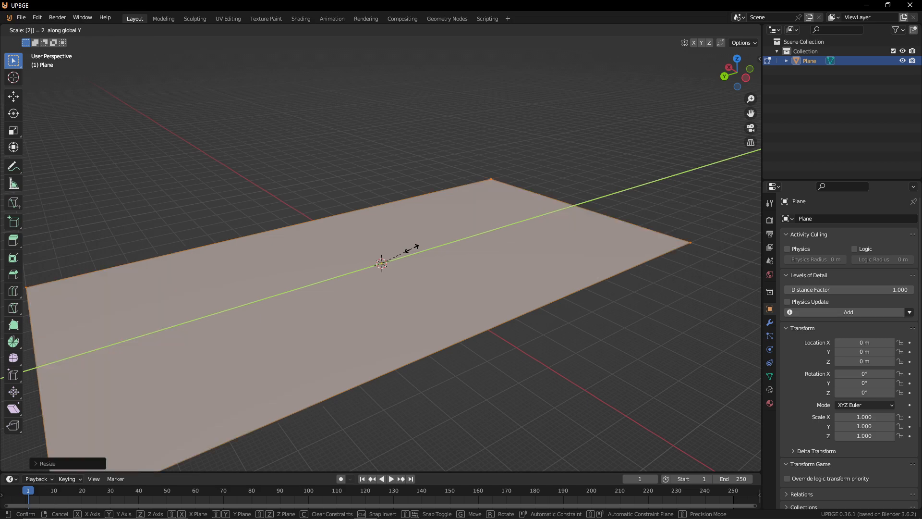
pyautogui.press('Return')
pyautogui.hotkey('shift', '`')
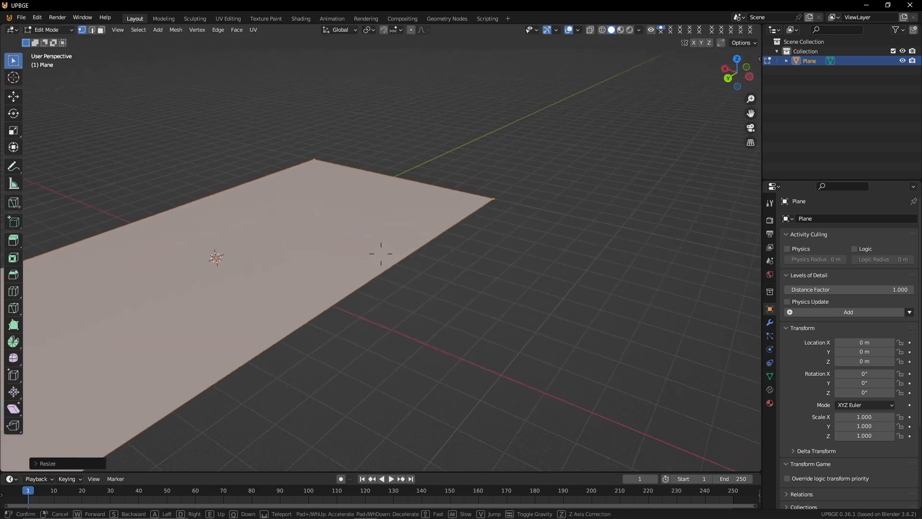
pyautogui.press('s')
pyautogui.press('a')
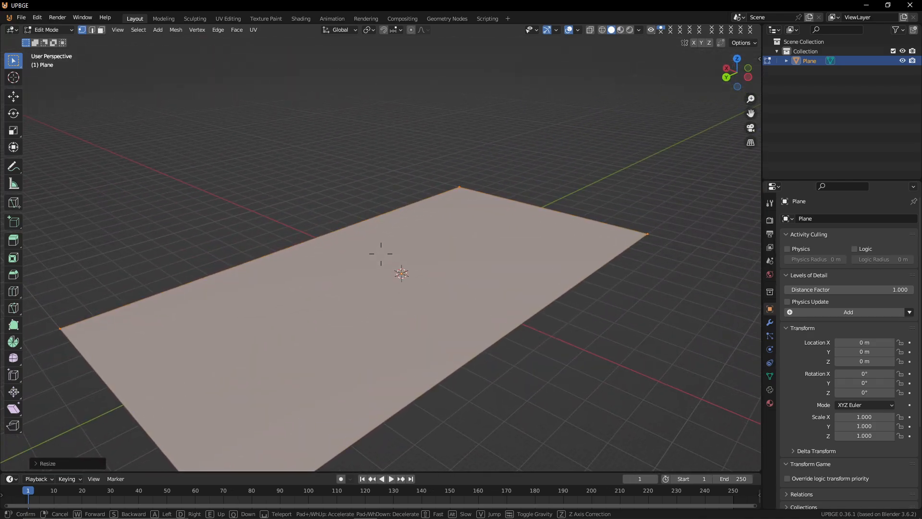
pyautogui.click(442, 348)
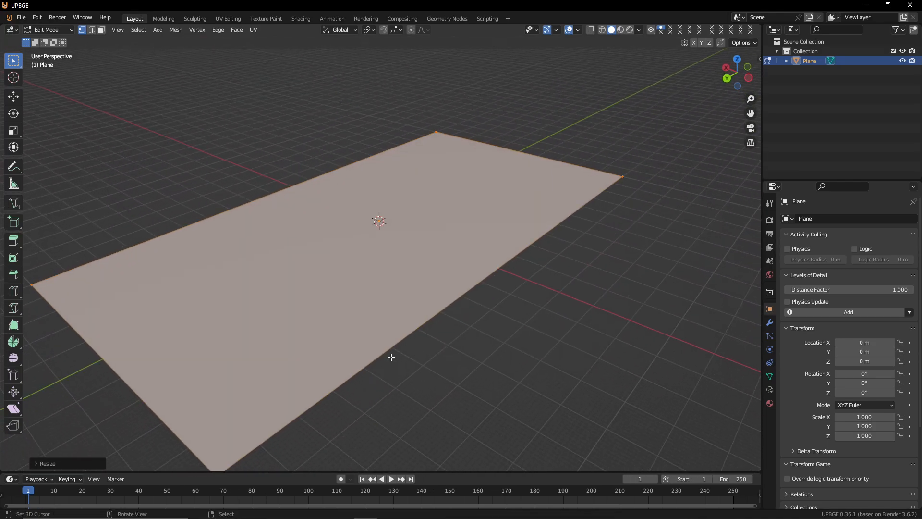
# Step: Add a centred loop cut across the plane's width, dividing its long side in half
pyautogui.hotkey('ctrl', 'r')
pyautogui.click(279, 188)
pyautogui.rightClick(285, 192)
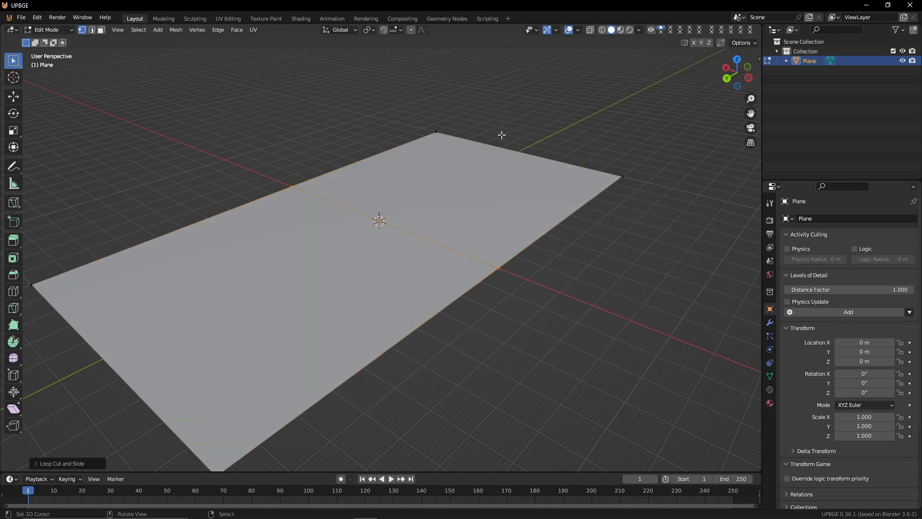
# Step: Subdivide the plane's entire geometry with 100 cuts
pyautogui.press('a')
pyautogui.rightClick(445, 161)
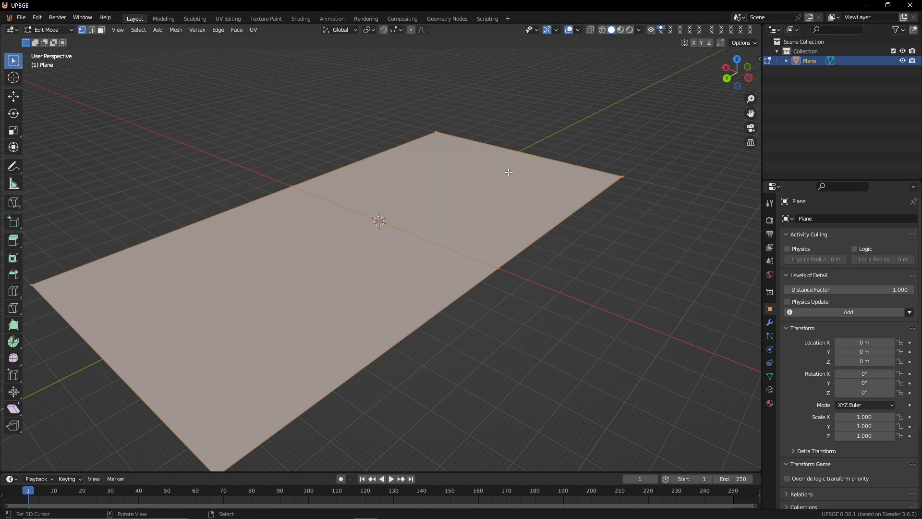
pyautogui.hotkey('ctrl', 'e')
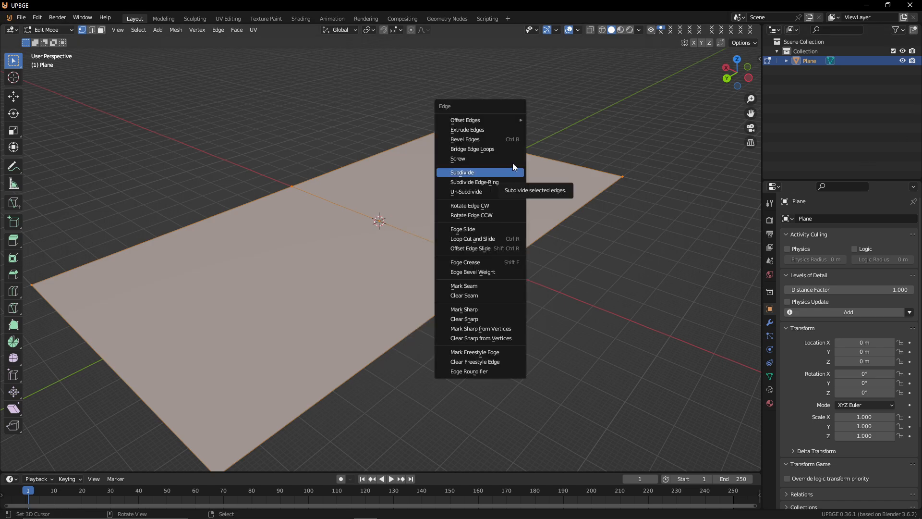
pyautogui.click(502, 170)
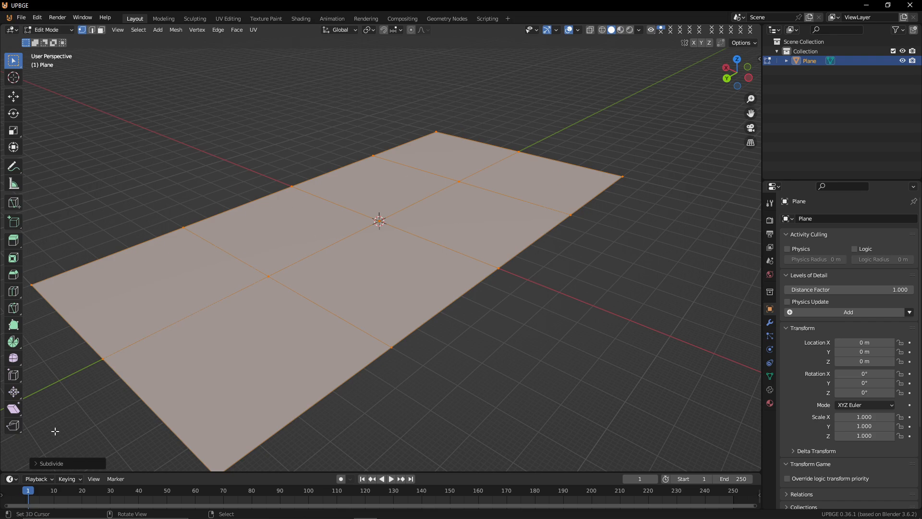
pyautogui.click(35, 465)
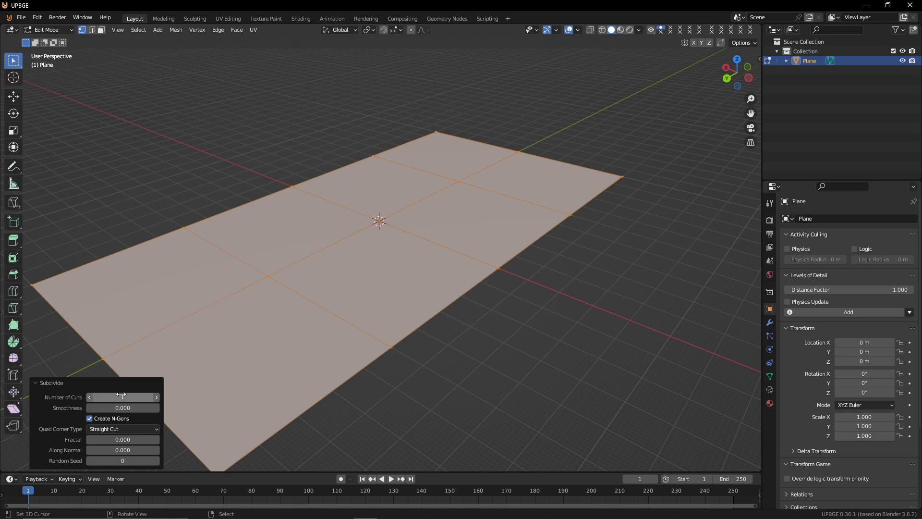
pyautogui.moveTo(121, 397); pyautogui.dragTo(156, 397)
pyautogui.click(134, 397)
pyautogui.write('100')
pyautogui.press('Return')
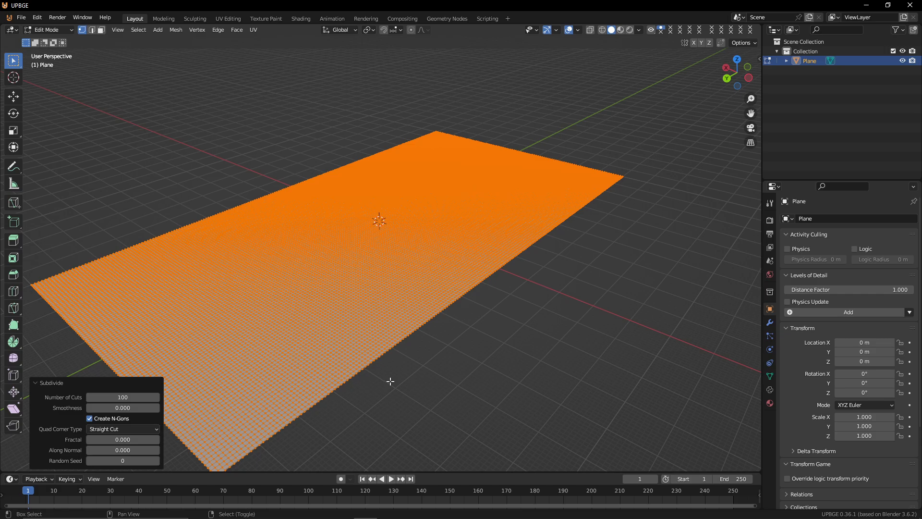
# Step: Inspect the grid density up close and set the subdivision's number of cuts to 50
pyautogui.hotkey('shift', '`')
pyautogui.press('w')
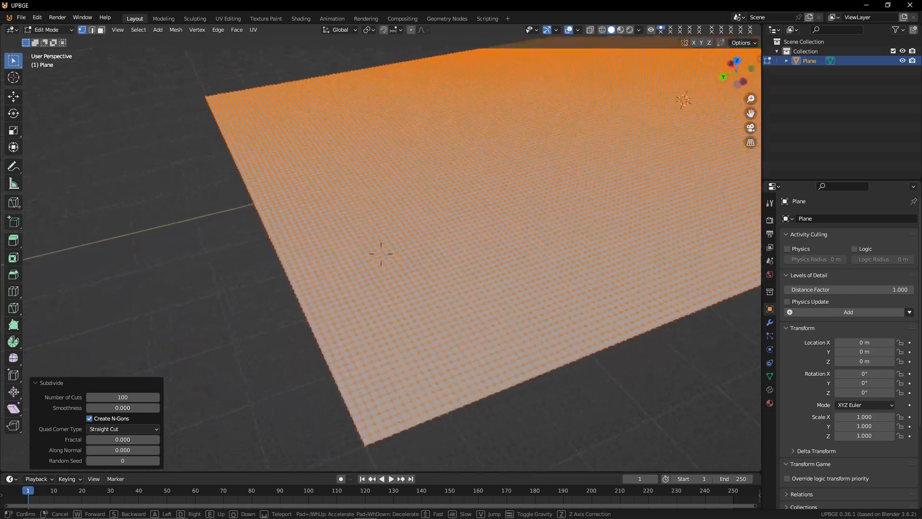
pyautogui.press('w')
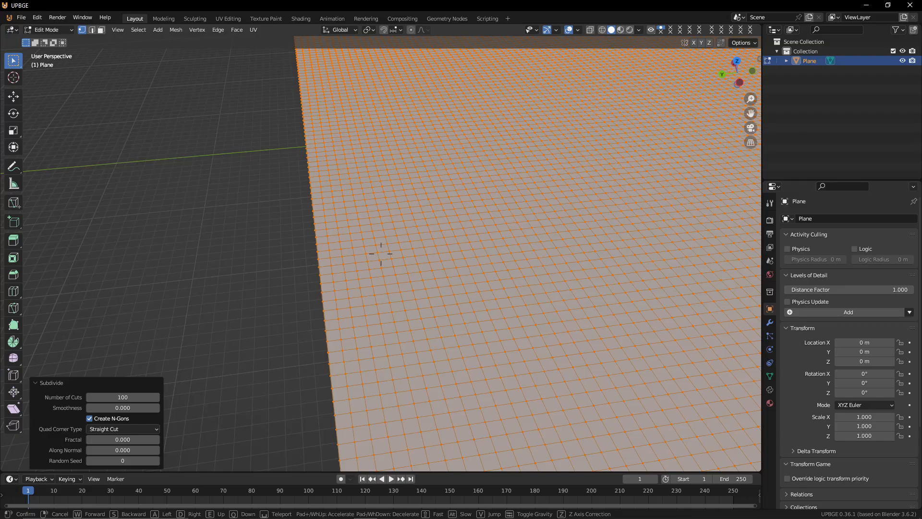
pyautogui.press('w')
pyautogui.press('a')
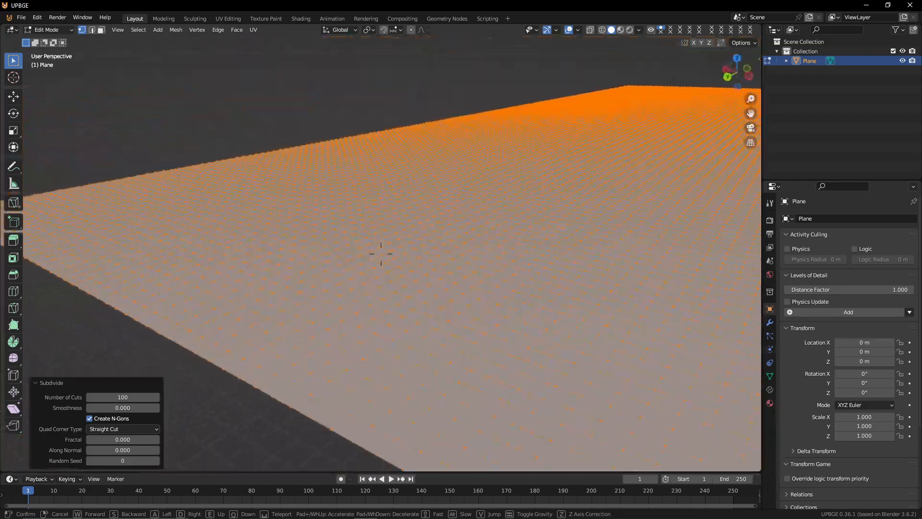
pyautogui.press('w')
pyautogui.click(230, 448)
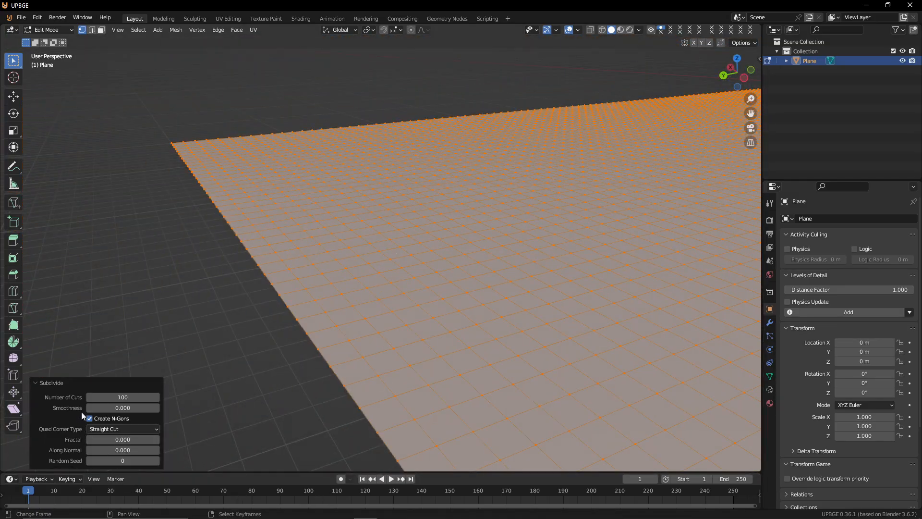
pyautogui.click(112, 398)
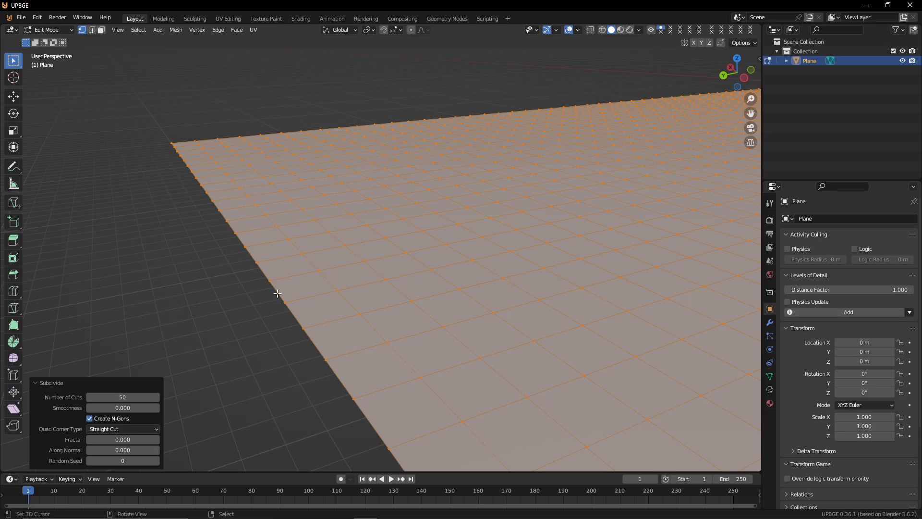
# Step: Review the subdivided grid across the whole plane and return to Object Mode
pyautogui.hotkey('shift', '`')
pyautogui.press('s')
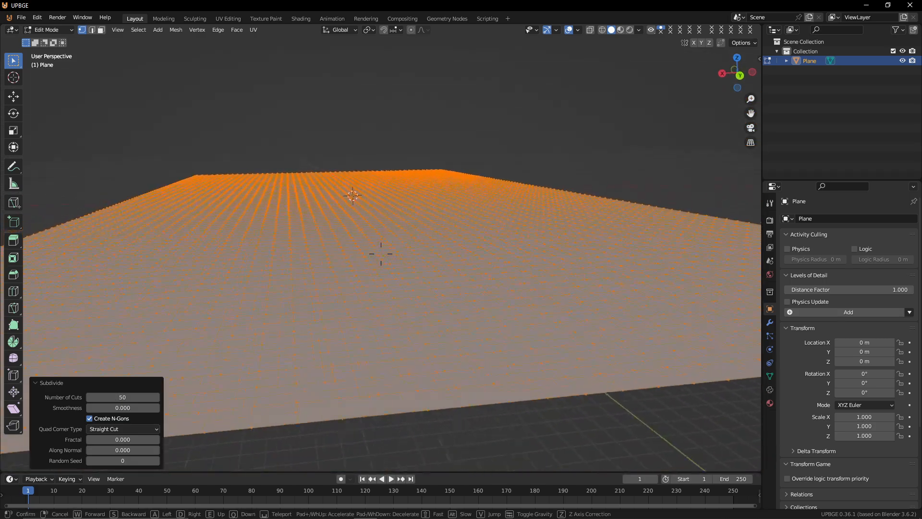
pyautogui.press('e')
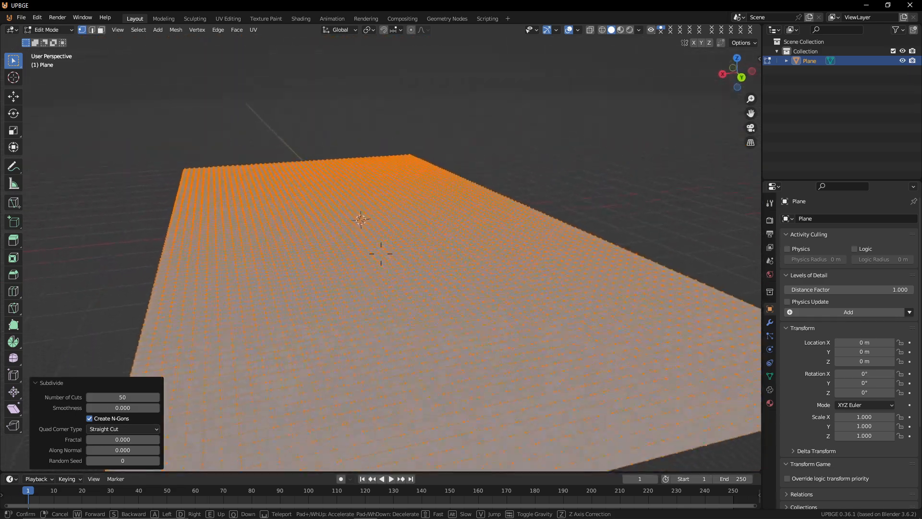
pyautogui.click(390, 281)
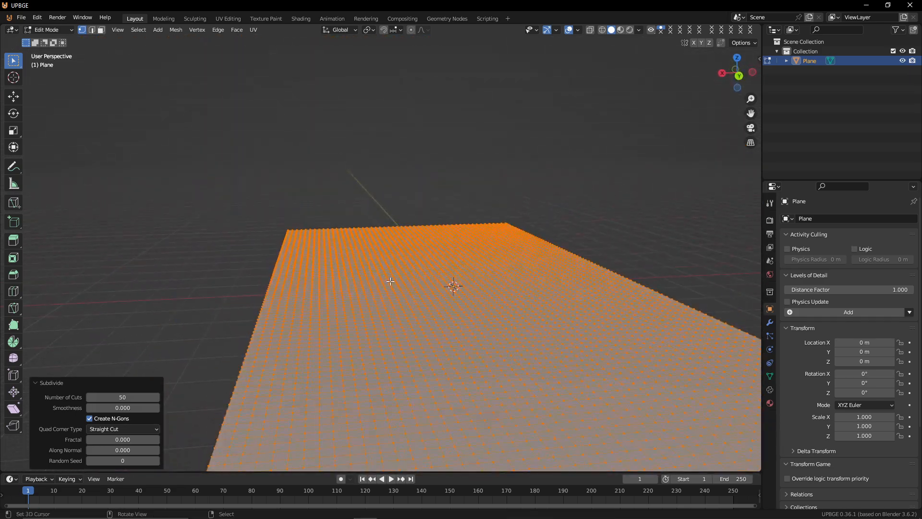
pyautogui.hotkey('shift', '`')
pyautogui.click(352, 199)
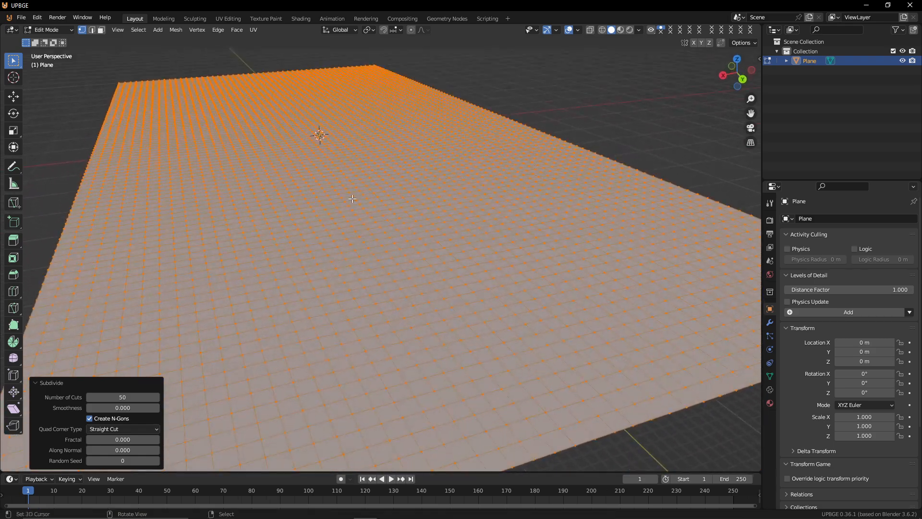
pyautogui.press('Tab')
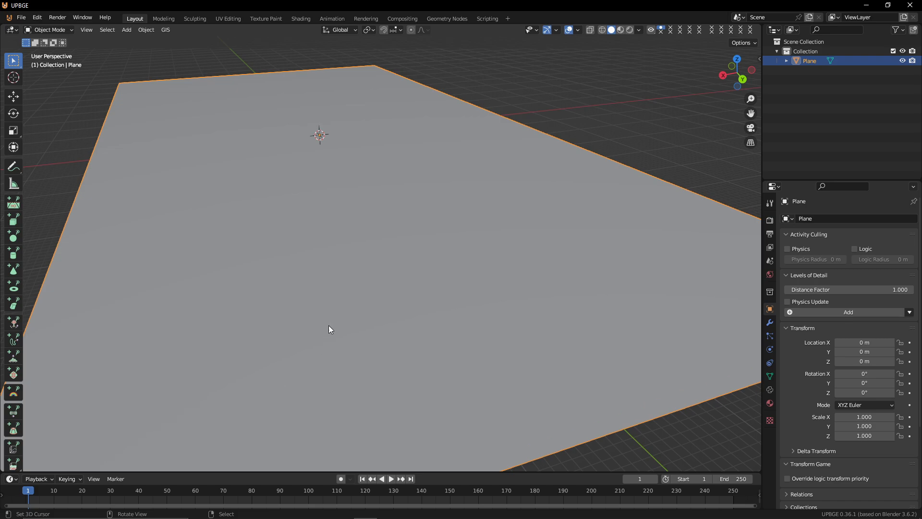
pyautogui.press('Tab')
pyautogui.press('Tab')
# Step: Place the 3D cursor at the plane's corner near X 48.4 m, Y 99.2 m and add a 2 m cube there
pyautogui.hotkey('shift', '`')
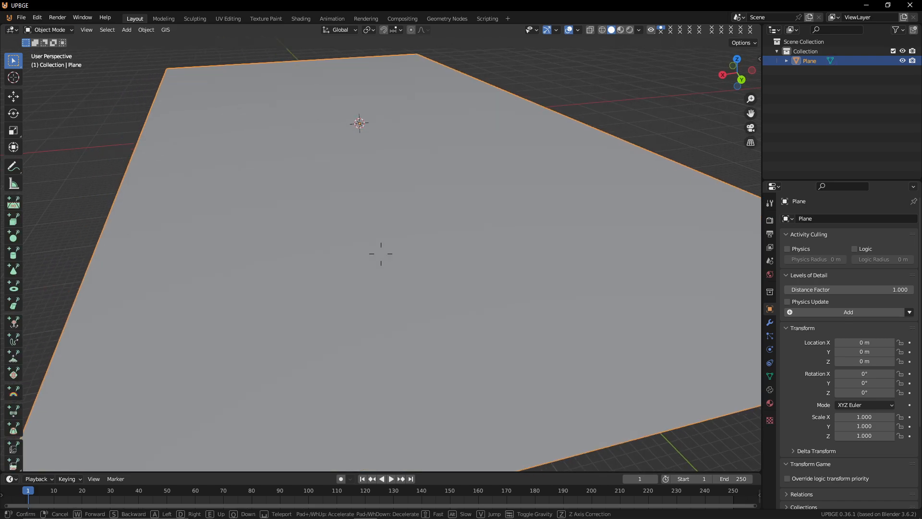
pyautogui.press('s')
pyautogui.click(90, 427)
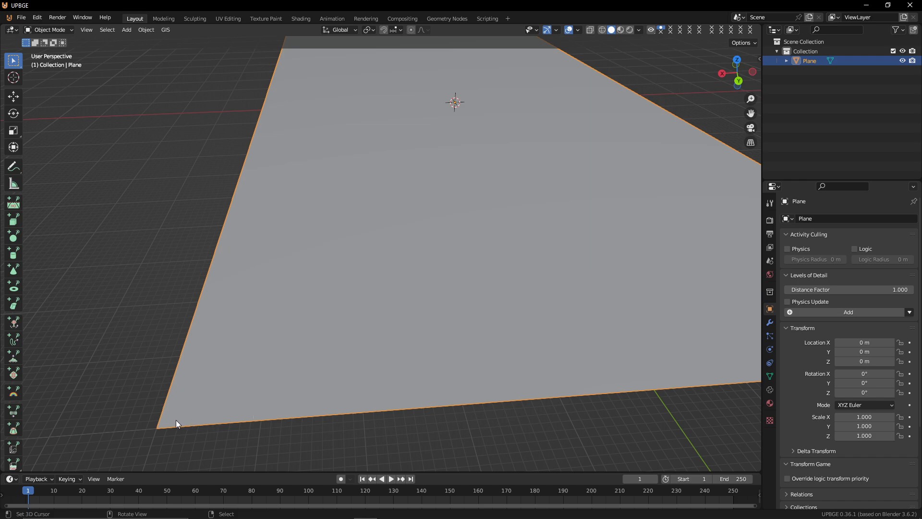
pyautogui.press('Tab')
pyautogui.press('Tab')
pyautogui.hotkey('shift', 'a')
pyautogui.moveTo(175, 335)
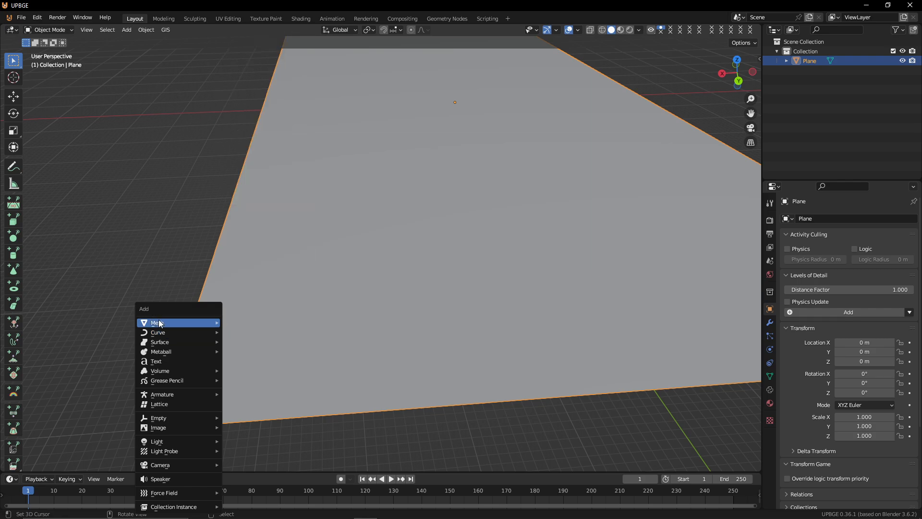
pyautogui.click(283, 57)
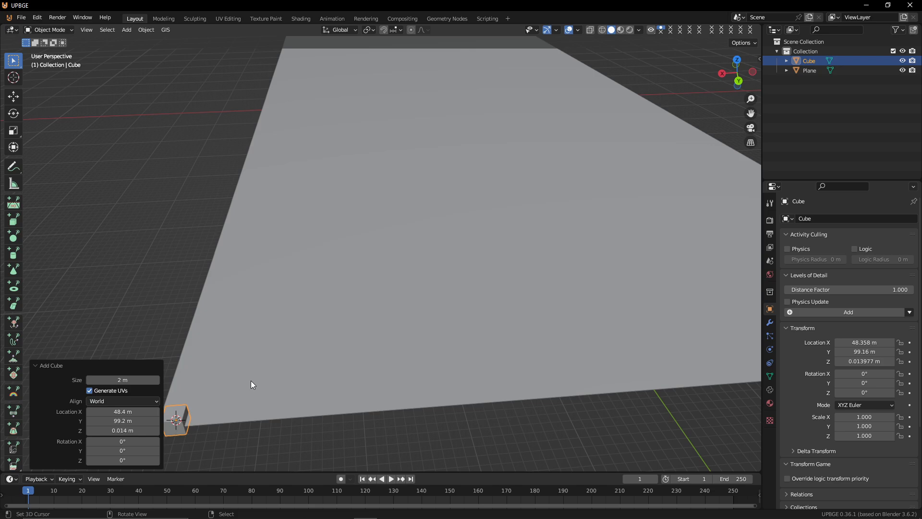
# Step: Move the cube up about 1.09 m along the global Z axis to rest just above the plane
pyautogui.hotkey('shift', '`')
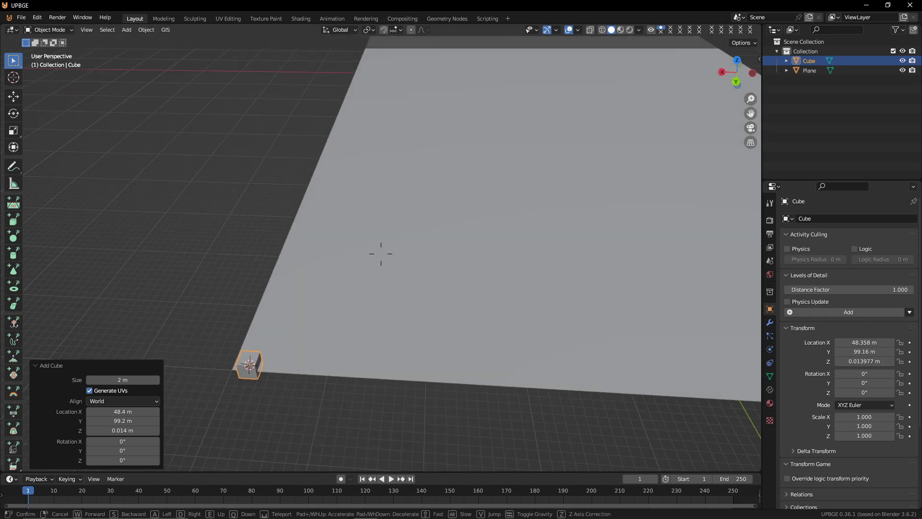
pyautogui.press('w')
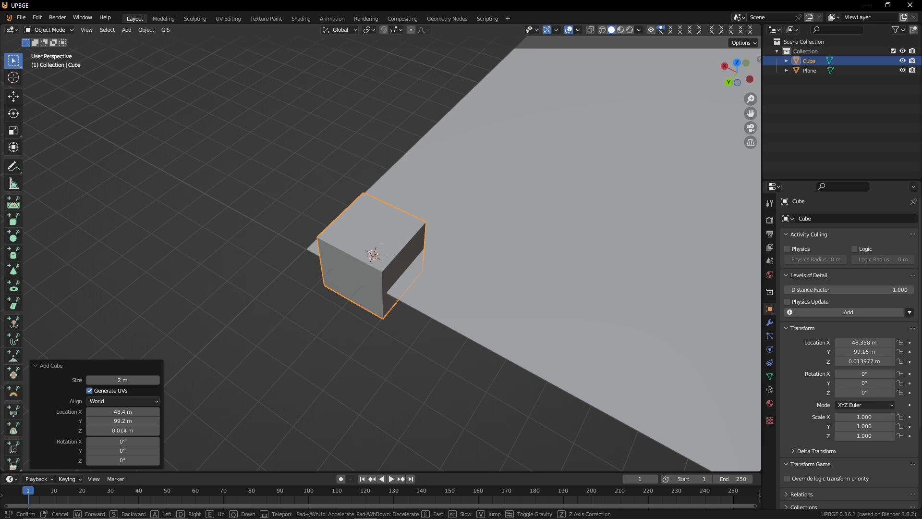
pyautogui.click(380, 255)
pyautogui.press('g')
pyautogui.press('z')
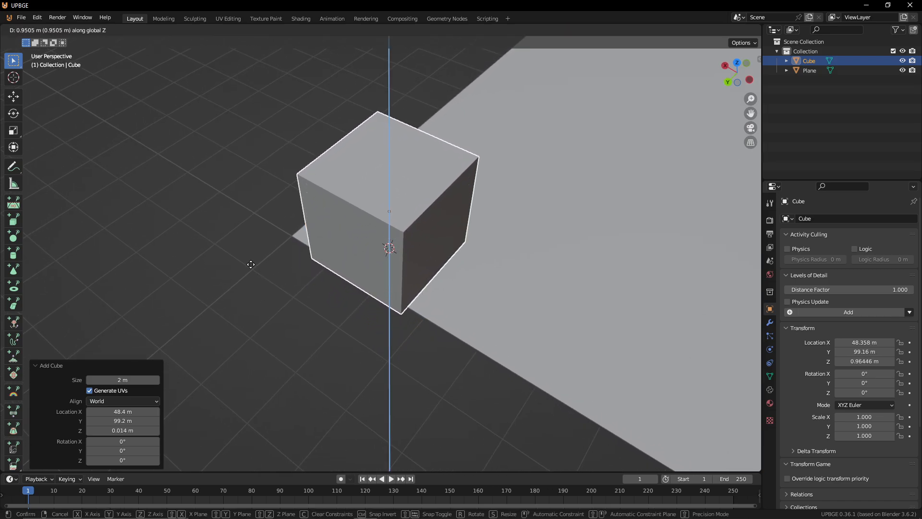
pyautogui.click(255, 263)
# Step: Move the cube about -0.16 m along the global Y axis to align its side with the plane's edge
pyautogui.hotkey('shift', '`')
pyautogui.press('a')
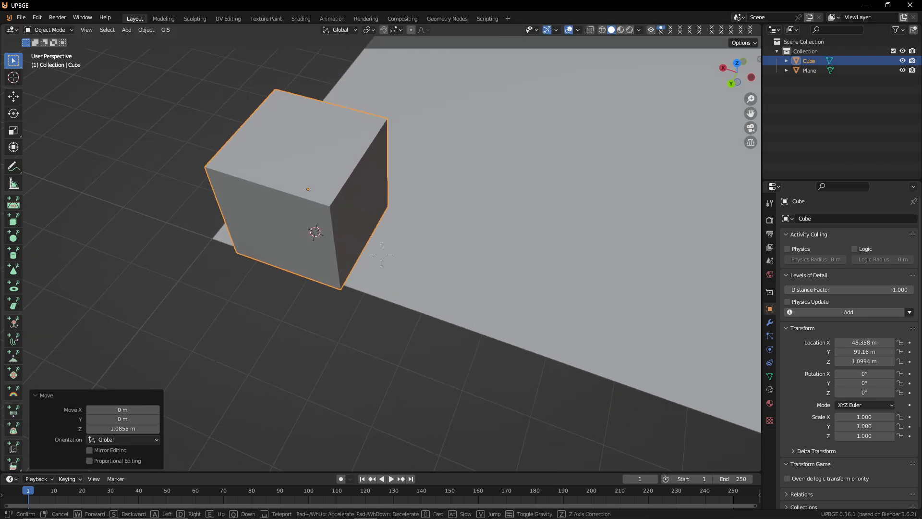
pyautogui.click(270, 272)
pyautogui.press('g')
pyautogui.press('y')
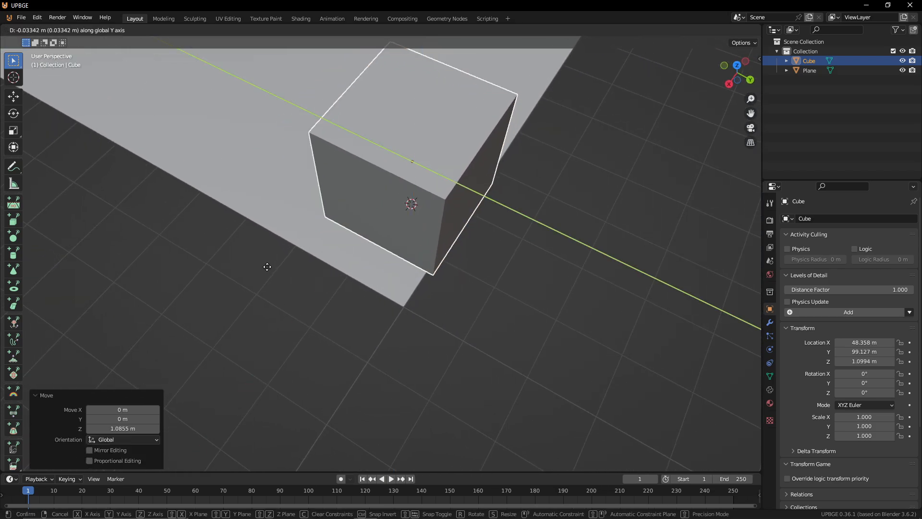
pyautogui.click(310, 262)
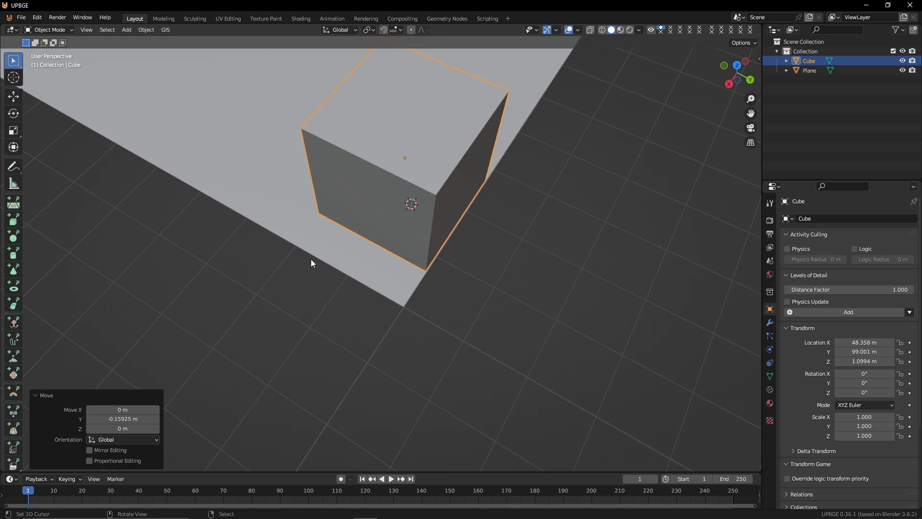
pyautogui.press('XF86AudioPlay')
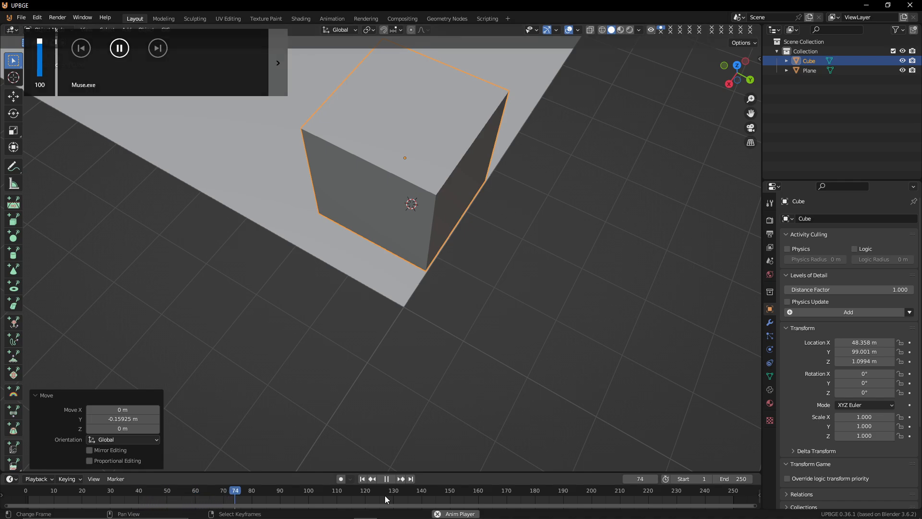
pyautogui.press('XF86AudioPlay')
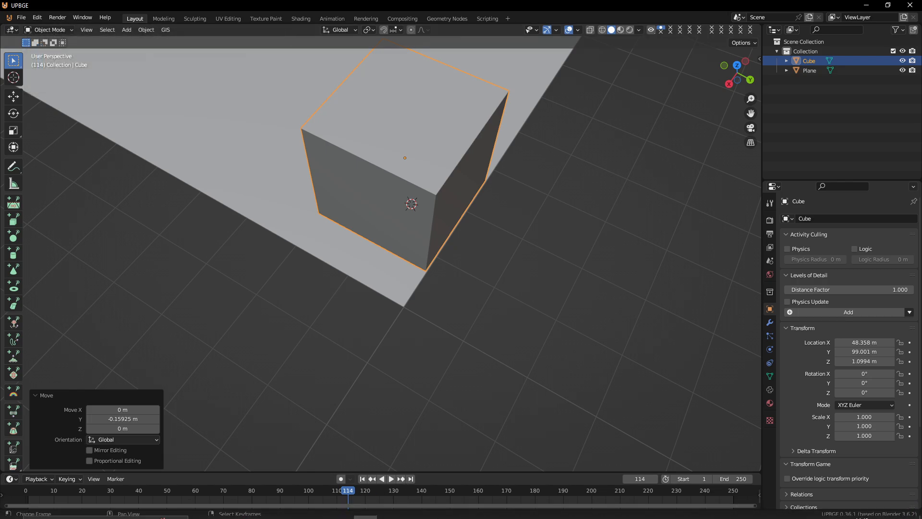
pyautogui.click(412, 509)
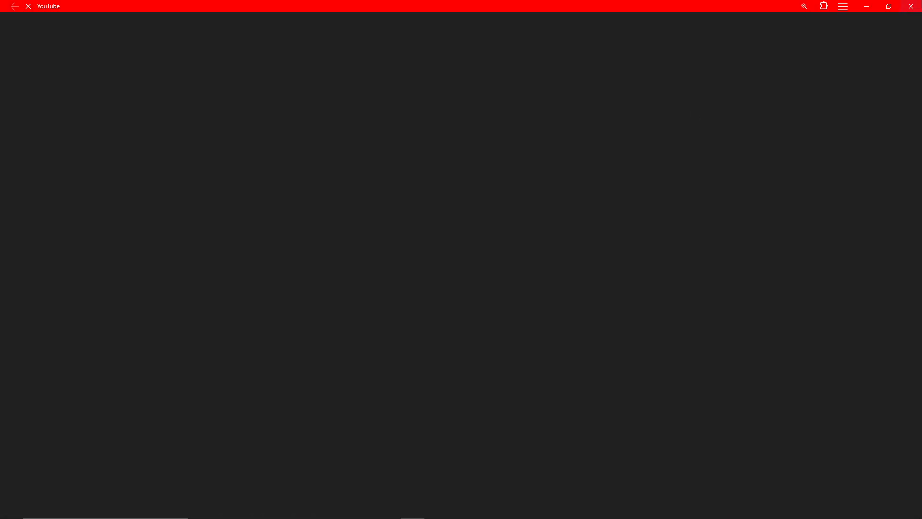
pyautogui.hotkey('alt', 'Tab')
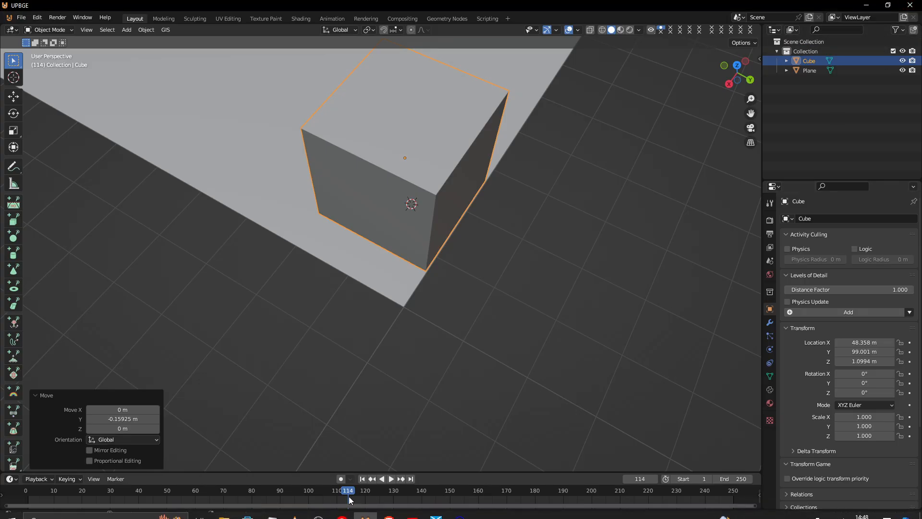
# Step: Switch to YouTube Music, start the track "Let It Go", and return to the UPBGE scene
pyautogui.click(348, 507)
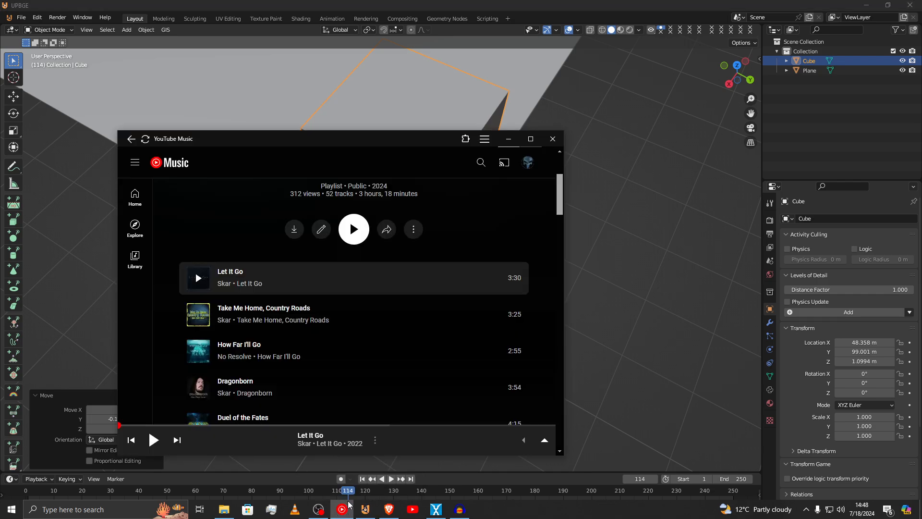
pyautogui.click(198, 278)
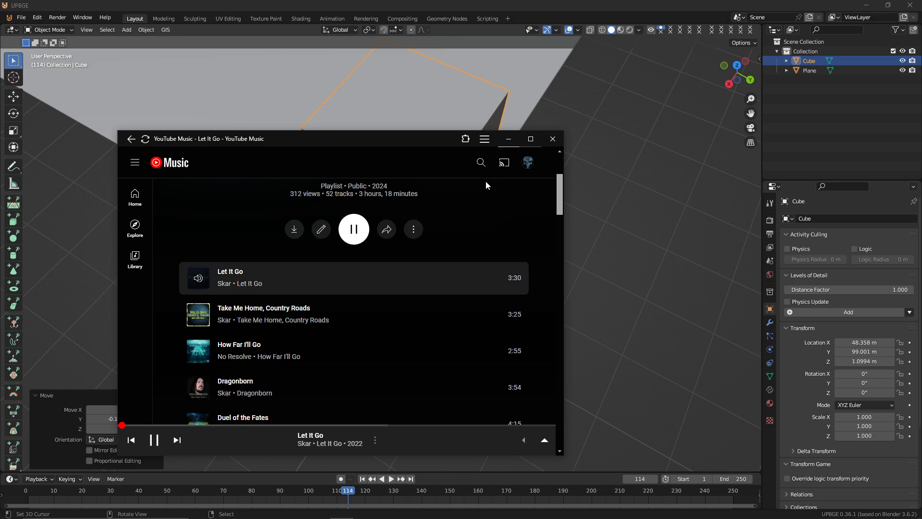
pyautogui.click(508, 139)
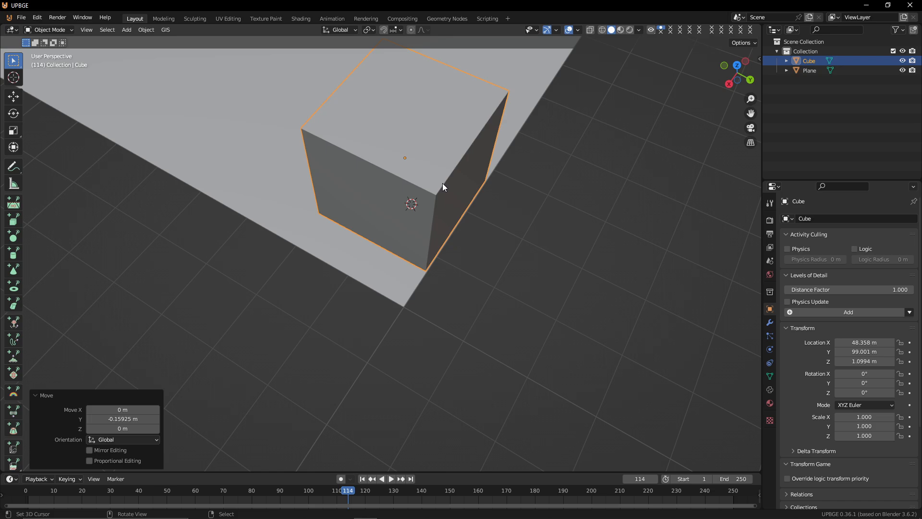
# Step: Scale the cube's mesh along the global X axis in Edit Mode to flatten it into a thin wall panel
pyautogui.moveTo(452, 155)
pyautogui.mouseDown(button='middle')
pyautogui.moveTo(432, 164)
pyautogui.moveTo(461, 144)
pyautogui.moveTo(451, 154)
pyautogui.mouseUp(button='middle')
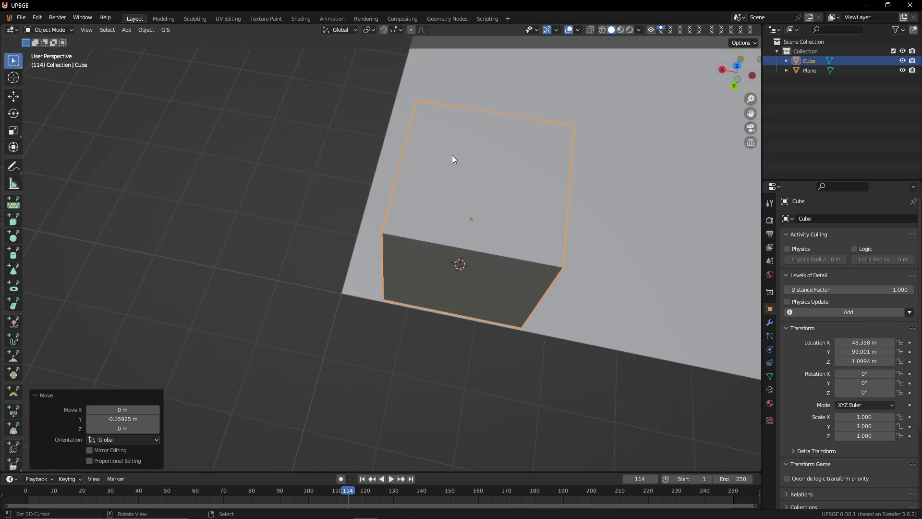
pyautogui.press('Tab')
pyautogui.press('s')
pyautogui.press('x')
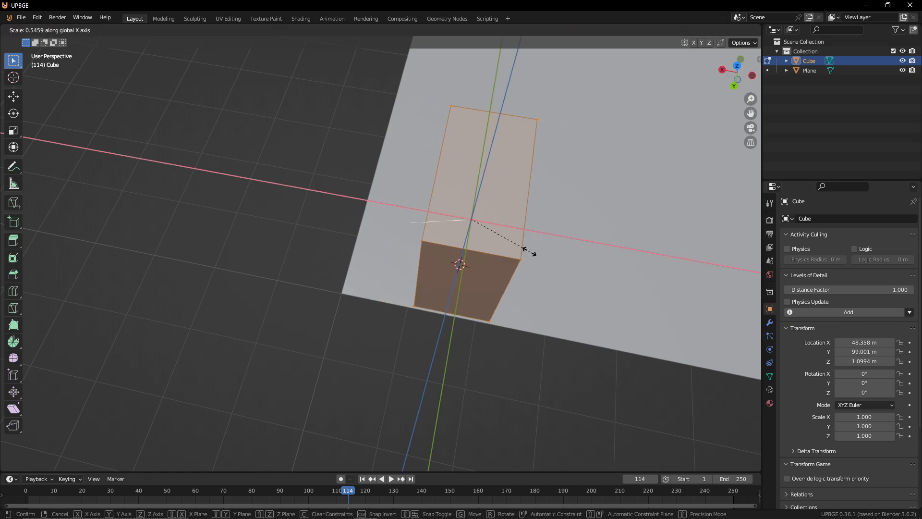
pyautogui.click(487, 226)
pyautogui.press('Tab')
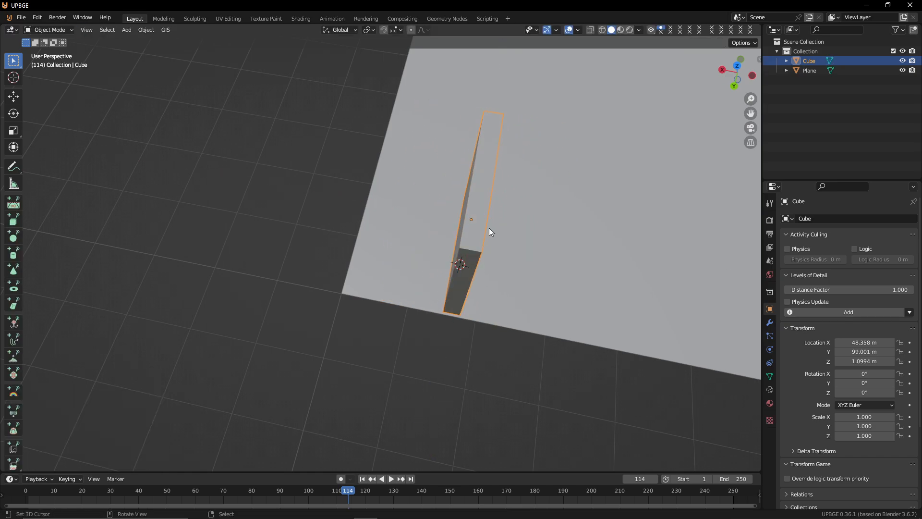
# Step: Move the wall panel about 1.46 m along the global X axis to the plane's outer edge
pyautogui.press('g')
pyautogui.press('x')
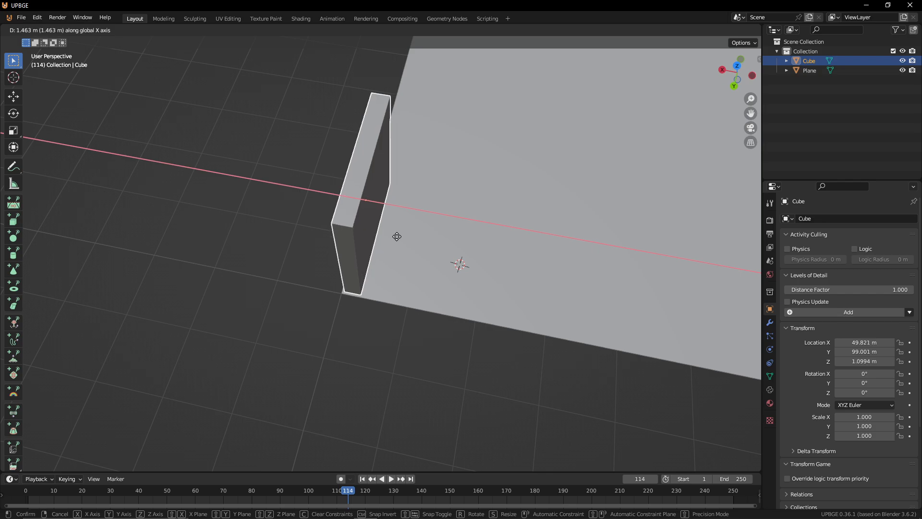
pyautogui.click(397, 236)
# Step: Move the wall panel about -0.031 m along the global Y axis to line it up with the plane's corner
pyautogui.hotkey('shift', '`')
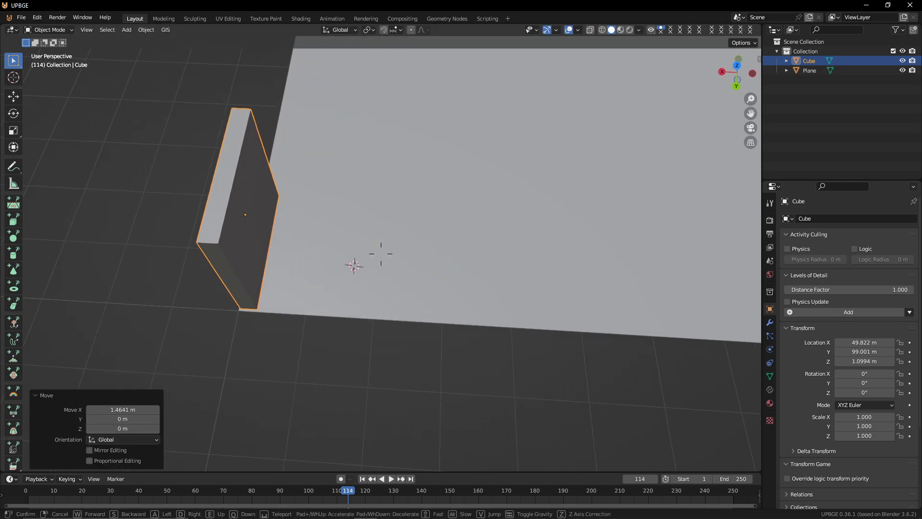
pyautogui.press('w')
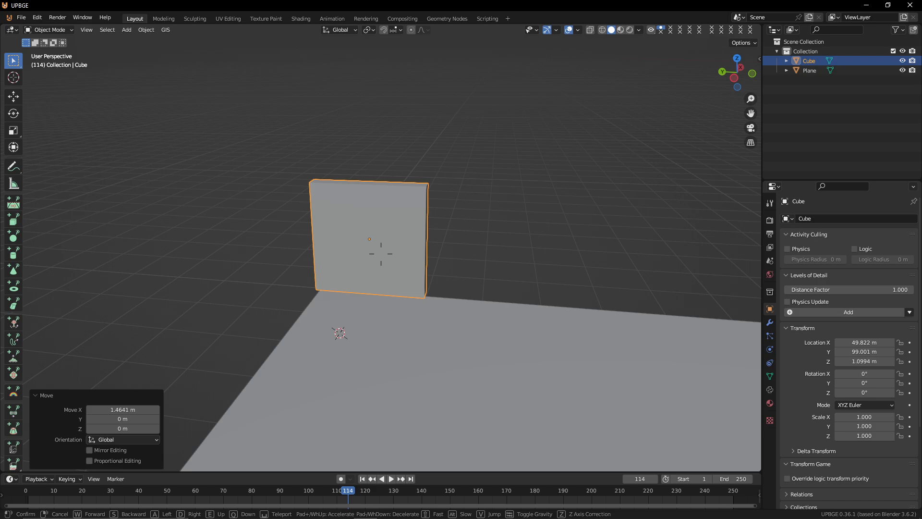
pyautogui.click(400, 251)
pyautogui.press('g')
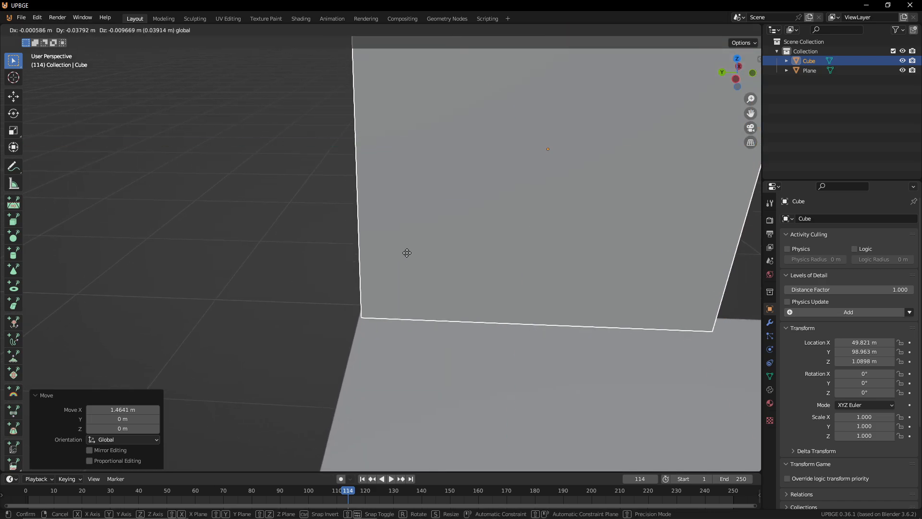
pyautogui.rightClick(408, 245)
pyautogui.press('g')
pyautogui.press('y')
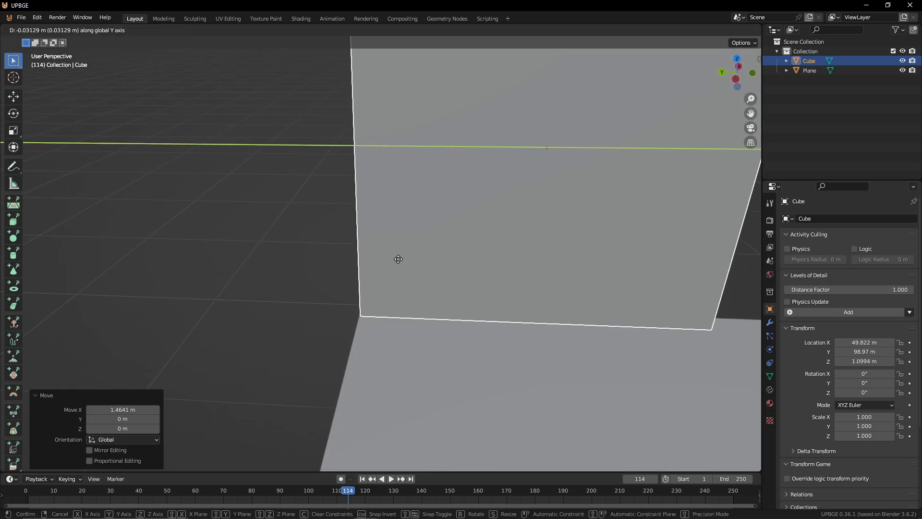
pyautogui.click(382, 277)
# Step: Lower the wall panel about -0.117 m along the global Z axis onto the plane
pyautogui.hotkey('shift', '`')
pyautogui.press('a')
pyautogui.click(379, 277)
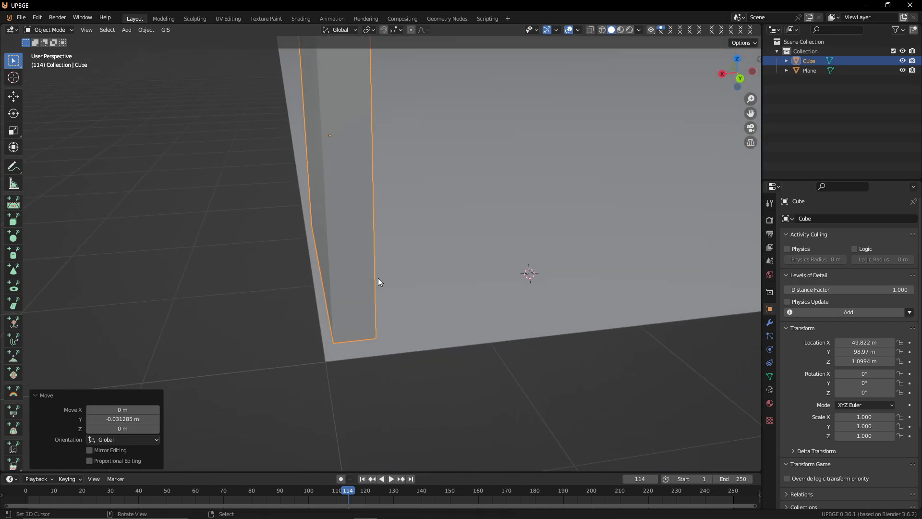
pyautogui.hotkey('shift', '`')
pyautogui.press('a')
pyautogui.click(287, 312)
pyautogui.press('g')
pyautogui.press('z')
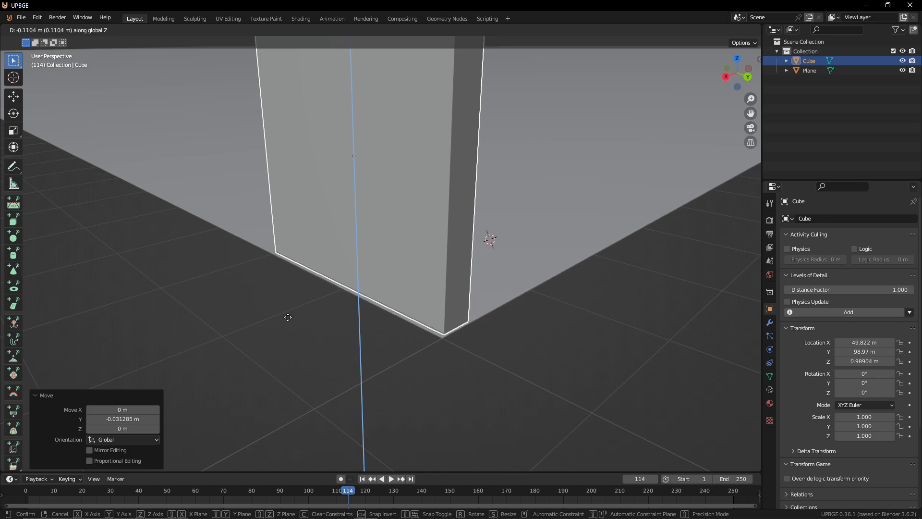
pyautogui.click(287, 328)
# Step: In Edit Mode, move the wall's whole mesh about -0.23 m along the global Y axis, away from the plane's corner
pyautogui.hotkey('shift', '`')
pyautogui.press('d')
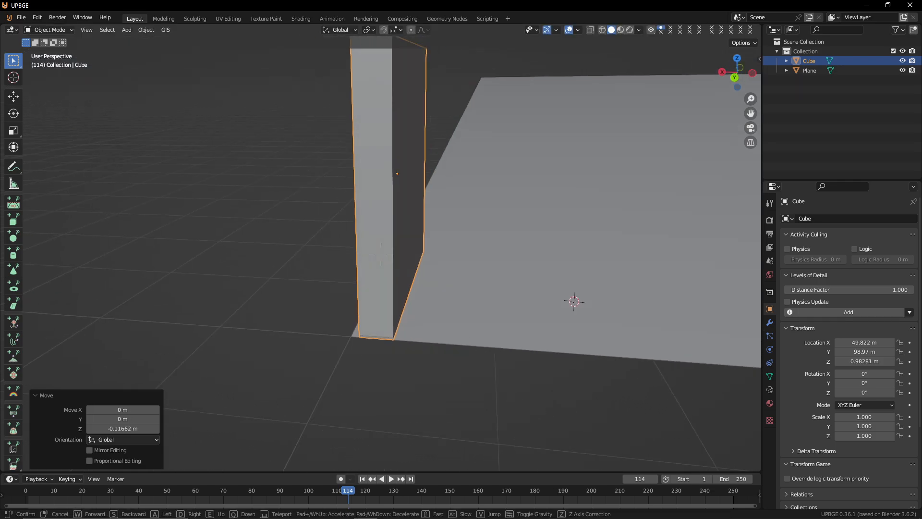
pyautogui.press('w')
pyautogui.press('s')
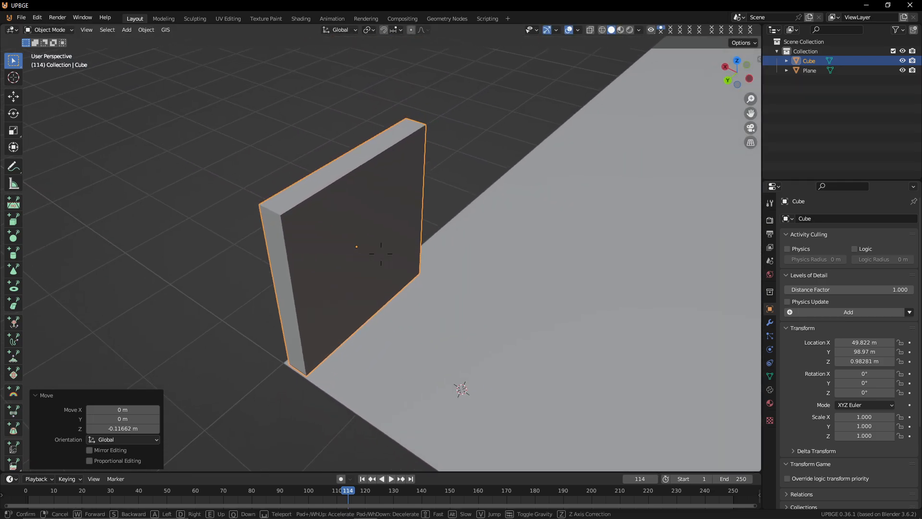
pyautogui.press('w')
pyautogui.click(282, 332)
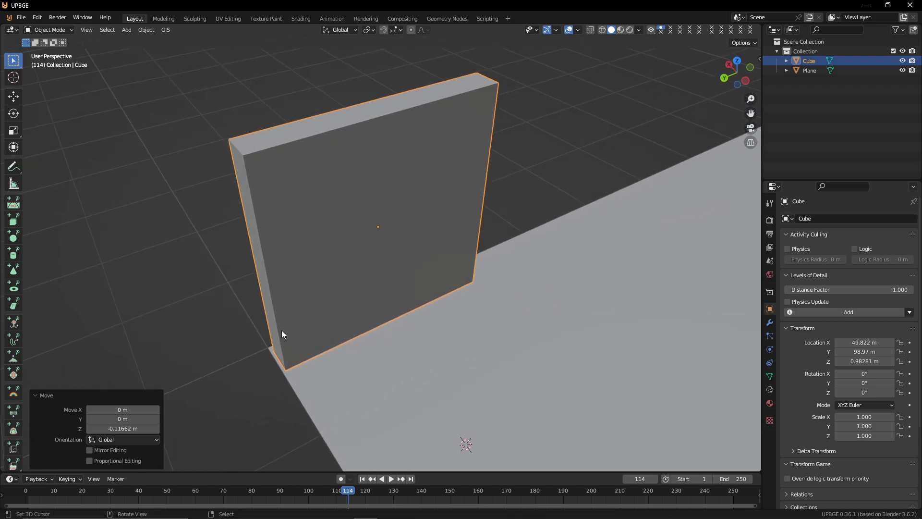
pyautogui.press('Tab')
pyautogui.press('g')
pyautogui.press('y')
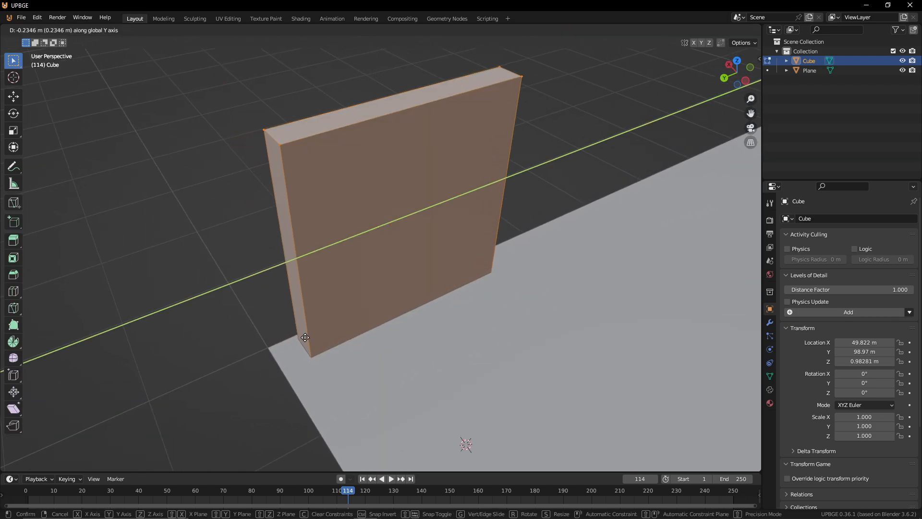
pyautogui.click(305, 337)
# Step: Select the wall's narrow end face at the plane's corner and extrude it about 0.255 m along the global Y axis
pyautogui.click(299, 323)
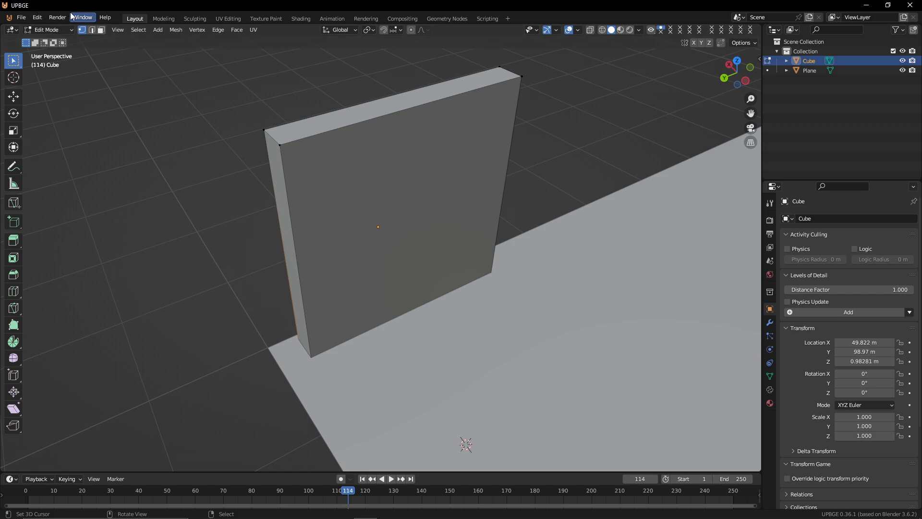
pyautogui.click(282, 196)
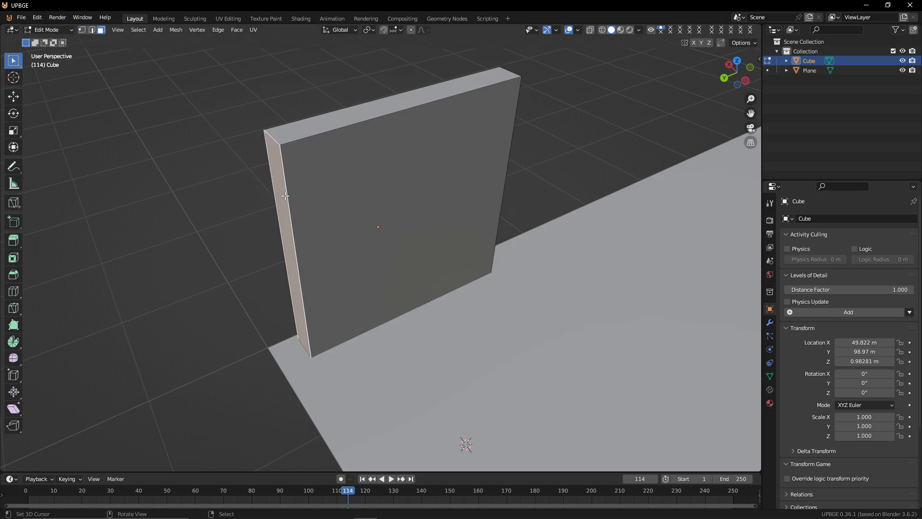
pyautogui.press('g')
pyautogui.press('y')
pyautogui.click(253, 204)
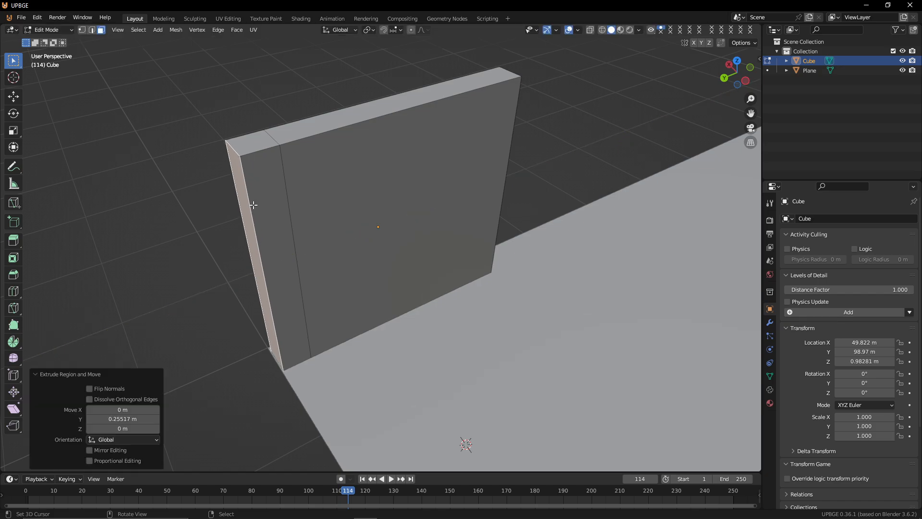
# Step: Select the edge loop beside the extruded end section and edge slide it by a factor of 0.150 toward the corner
pyautogui.click(92, 30)
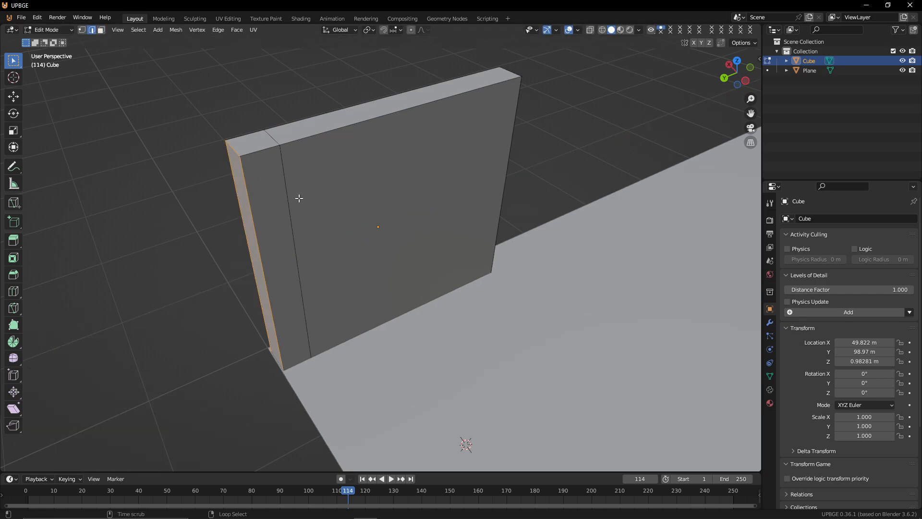
pyautogui.keyDown('alt'); pyautogui.click(288, 214); pyautogui.keyUp('alt')
pyautogui.press('g')
pyautogui.press('g')
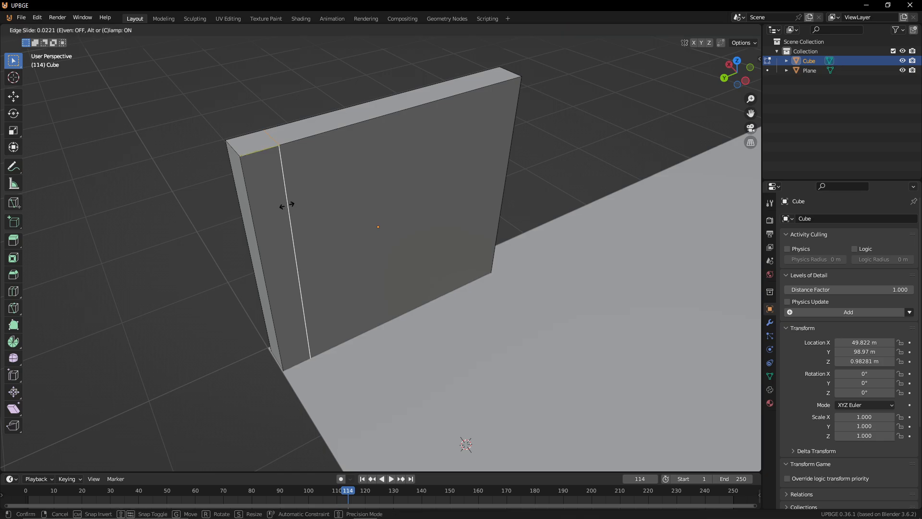
pyautogui.click(270, 210)
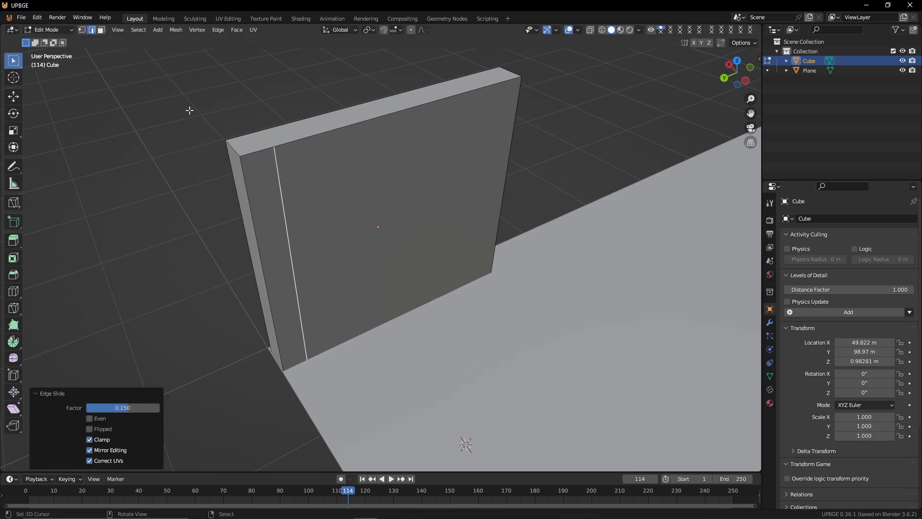
# Step: Select the inner face of the narrow corner section and extrude it about -8.52 m along the global X axis
pyautogui.click(102, 30)
pyautogui.click(274, 227)
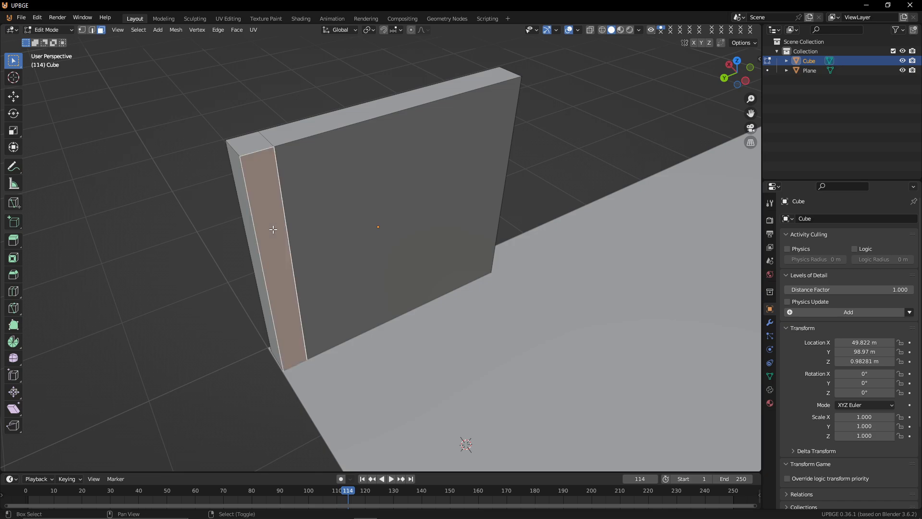
pyautogui.hotkey('shift', '`')
pyautogui.press('d')
pyautogui.click(271, 230)
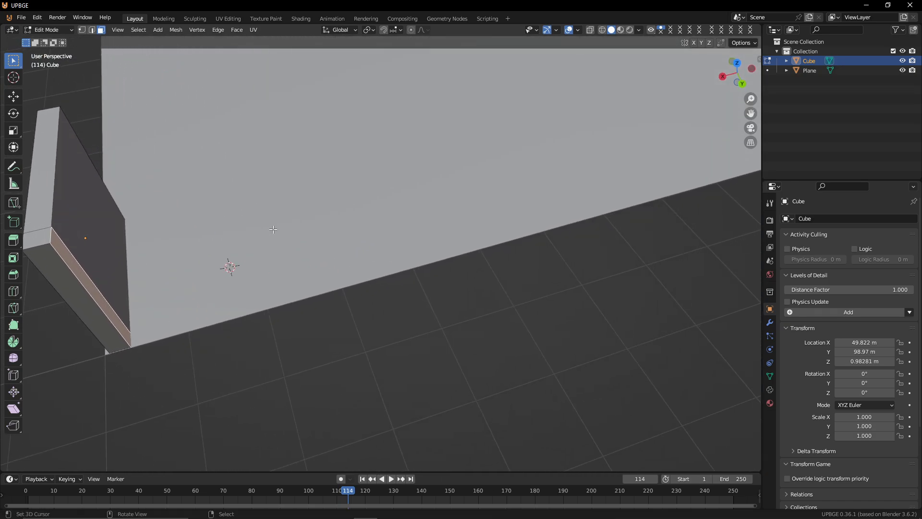
pyautogui.press('e')
pyautogui.press('x')
pyautogui.click(3, 221)
# Step: Extend the new wall along the plane's edge by moving its end face about -90.38 m along the global X axis
pyautogui.hotkey('shift', '`')
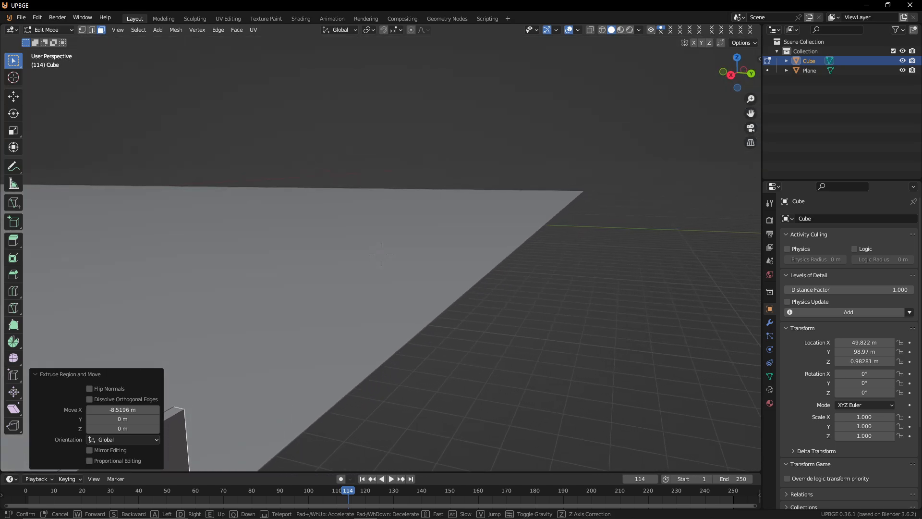
pyautogui.press('s')
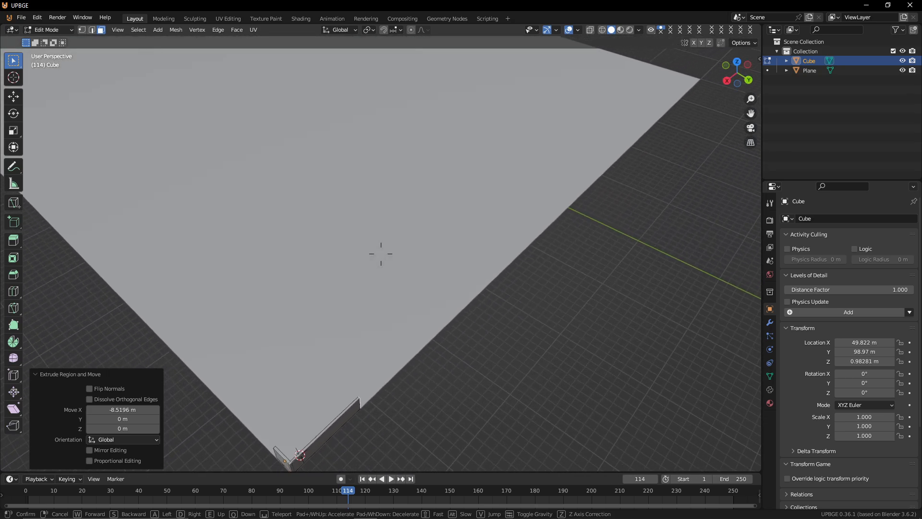
pyautogui.click(103, 208)
pyautogui.press('g')
pyautogui.press('x')
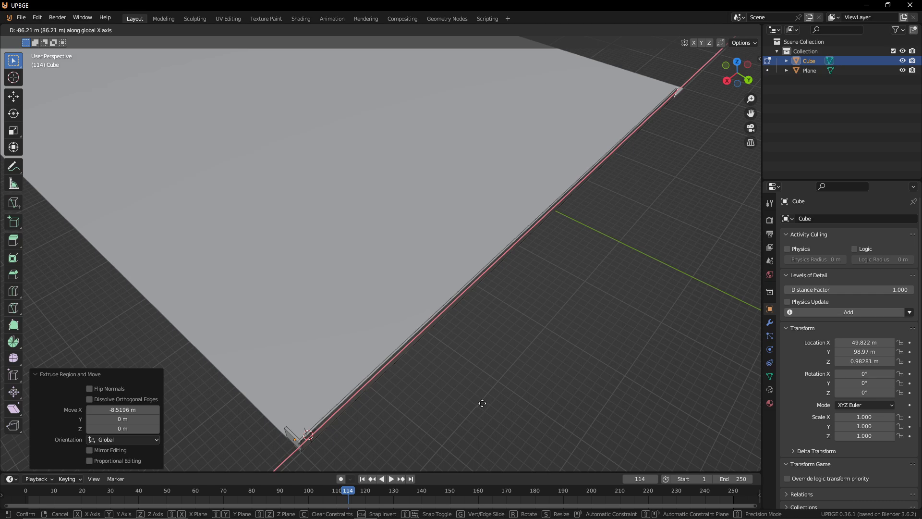
pyautogui.click(489, 393)
# Step: Set snapping to Vertex and snap the wall's end face about -0.80 m along X onto the plane's far corner
pyautogui.hotkey('shift', '`')
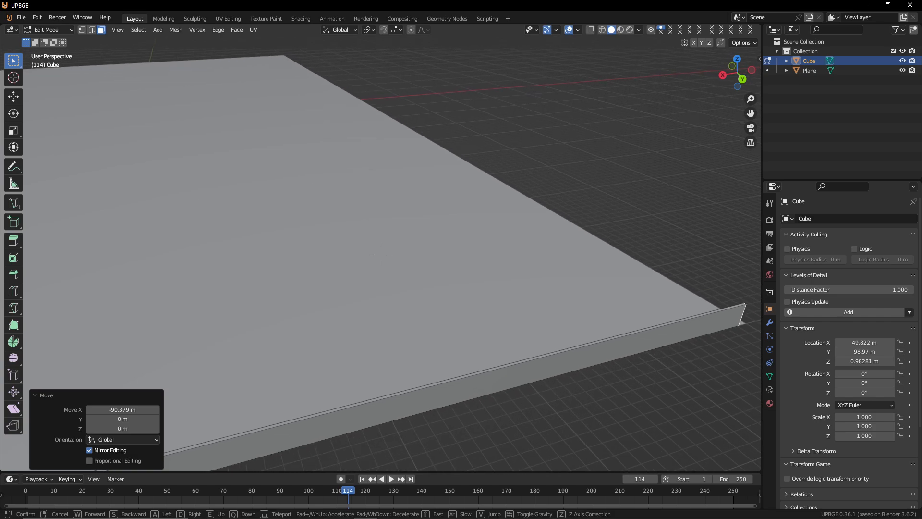
pyautogui.click(413, 302)
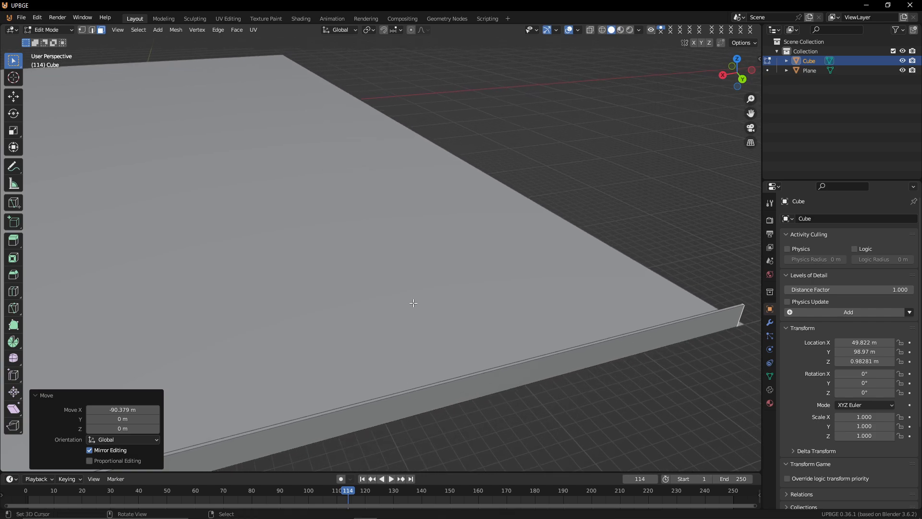
pyautogui.click(393, 30)
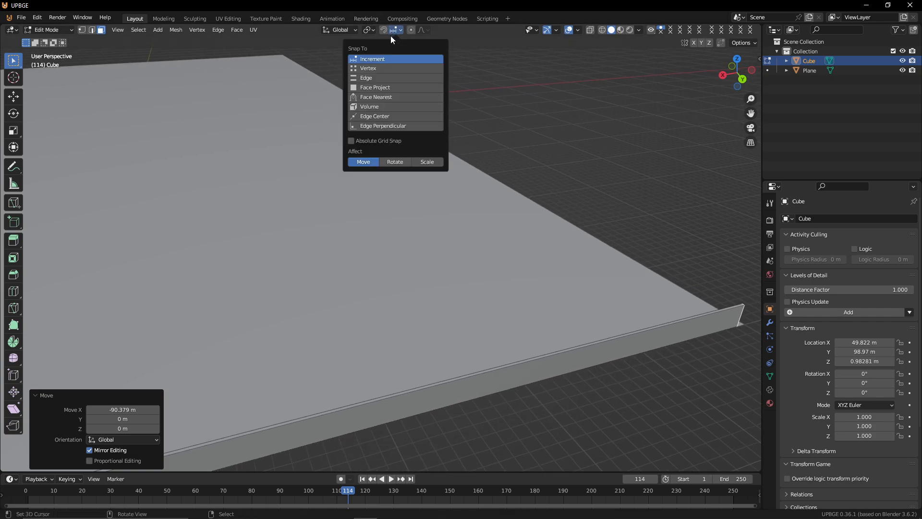
pyautogui.click(378, 70)
pyautogui.hotkey('shift', '`')
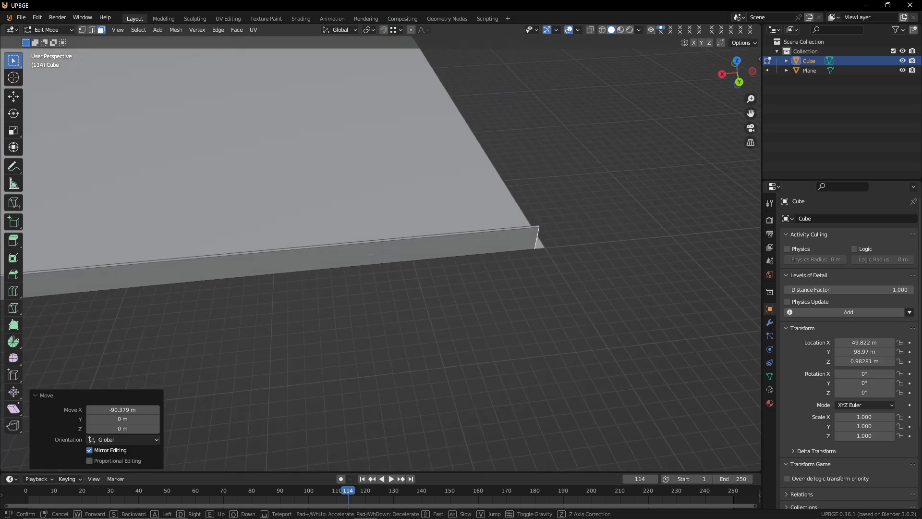
pyautogui.click(480, 238)
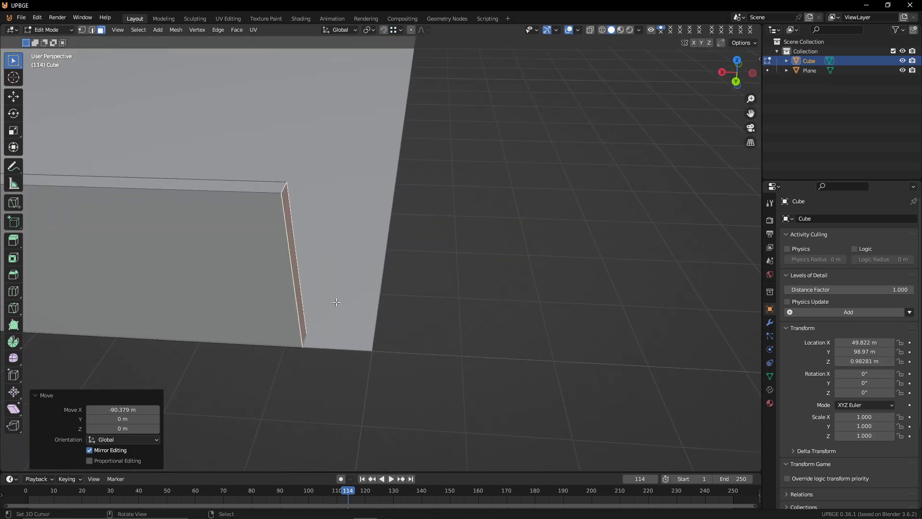
pyautogui.press('g')
pyautogui.press('x')
pyautogui.keyDown('ctrl'); pyautogui.click(371, 354); pyautogui.keyUp('ctrl')
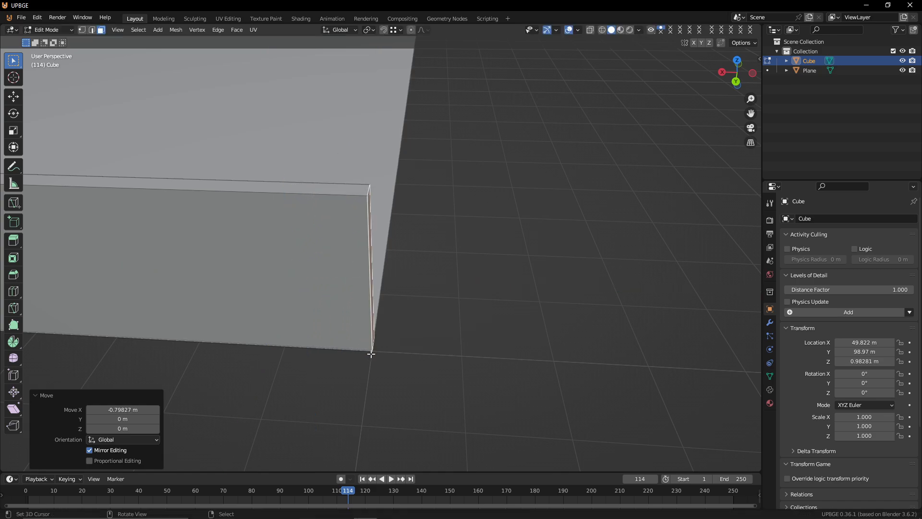
# Step: Pull the end face back about 0.26 m along X, and extrude it about -0.26 m to the plane's corner vertex
pyautogui.press('g')
pyautogui.press('x')
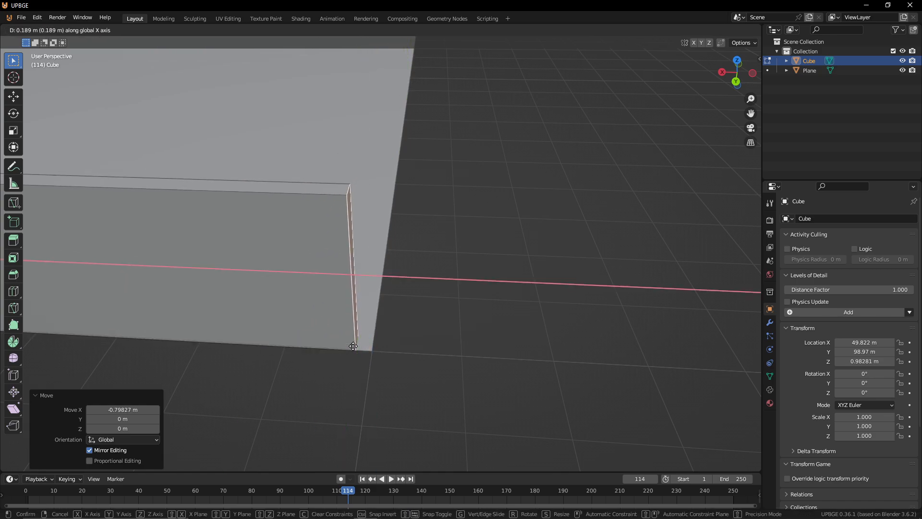
pyautogui.keyDown('ctrl'); pyautogui.click(364, 347); pyautogui.keyUp('ctrl')
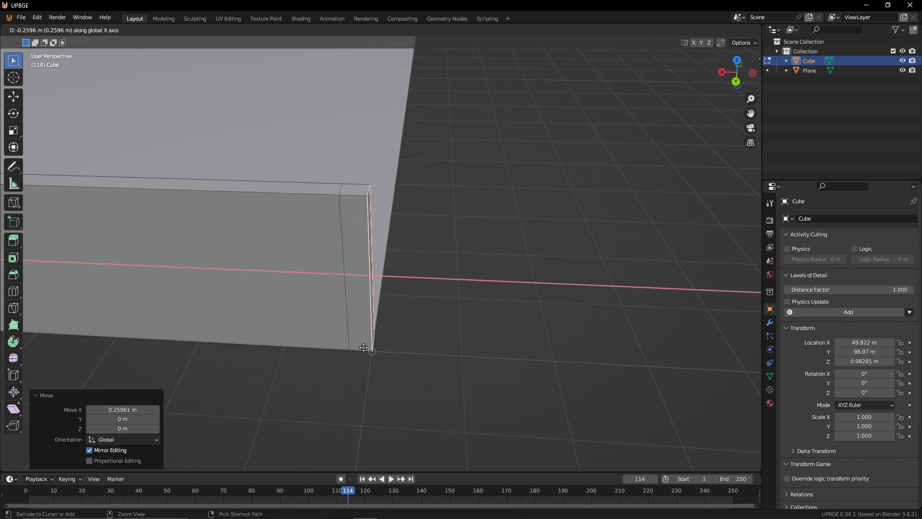
pyautogui.click(363, 347)
# Step: Select the edge loop beside the wall's far end and slide it toward the corner by a factor of about 0.151
pyautogui.hotkey('shift', '`')
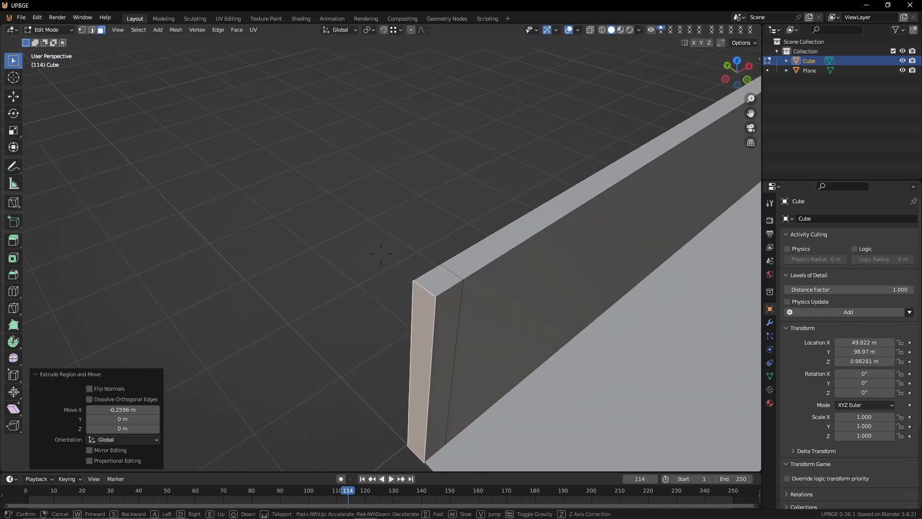
pyautogui.click(360, 313)
pyautogui.click(313, 312)
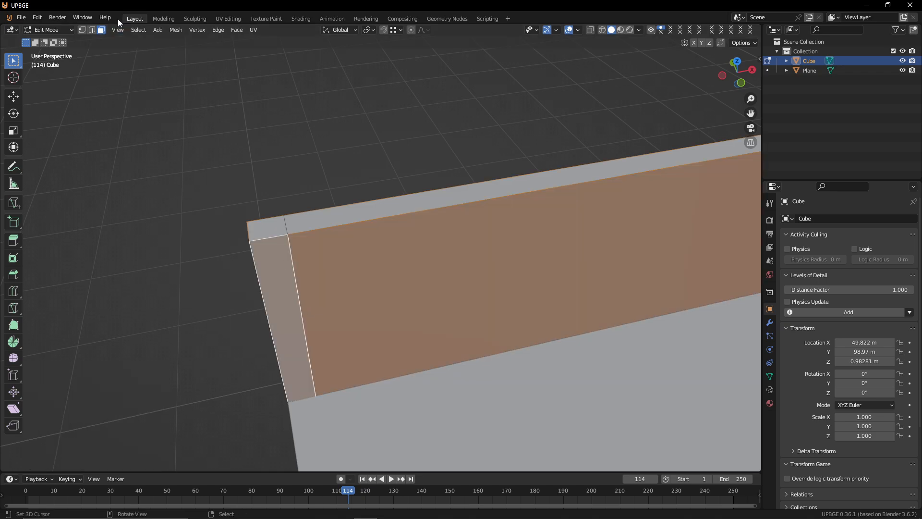
pyautogui.click(92, 30)
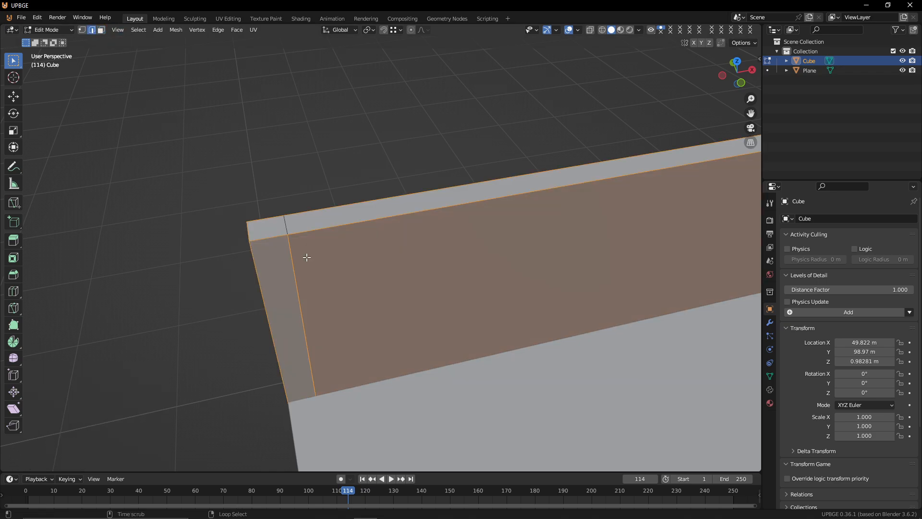
pyautogui.keyDown('alt'); pyautogui.click(296, 279); pyautogui.keyUp('alt')
pyautogui.press('g')
pyautogui.press('g')
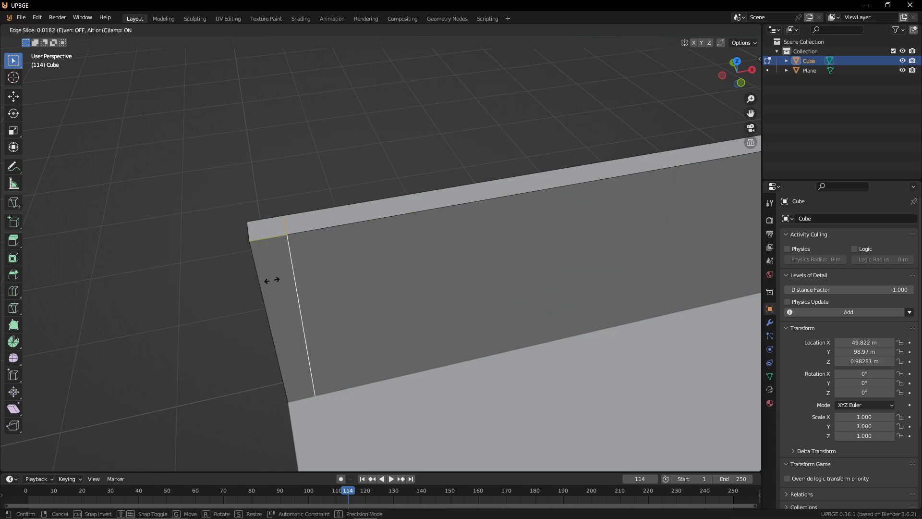
pyautogui.click(105, 298)
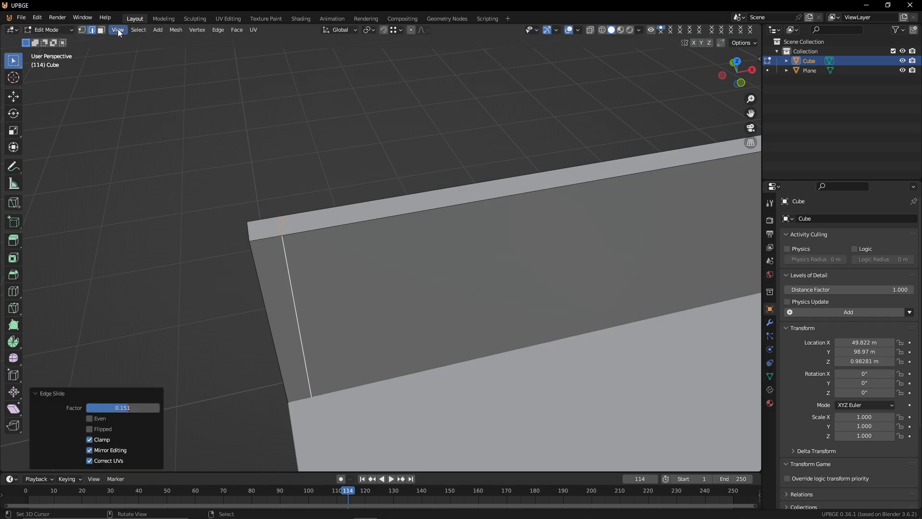
# Step: Select the inner face of the wall's narrow end section and extrude it about -32.36 m along the global Y axis
pyautogui.click(102, 30)
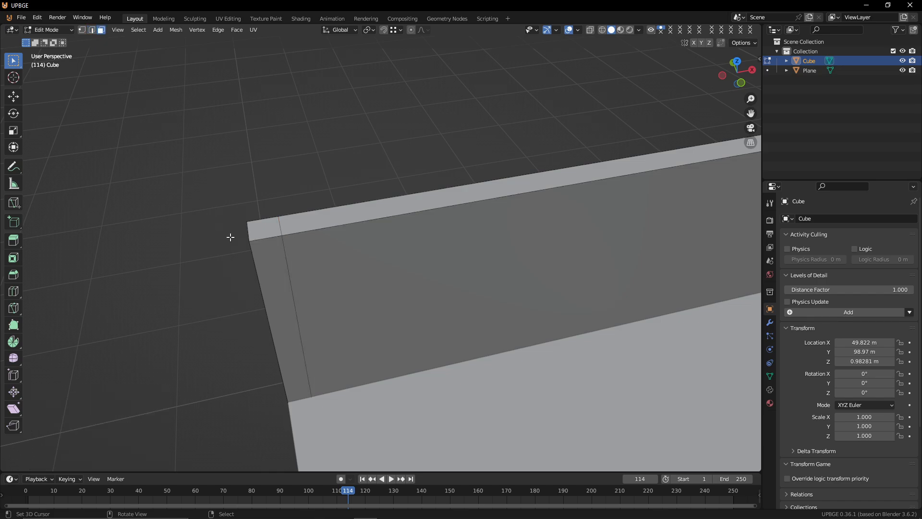
pyautogui.click(260, 253)
pyautogui.hotkey('shift', '`')
pyautogui.click(381, 254)
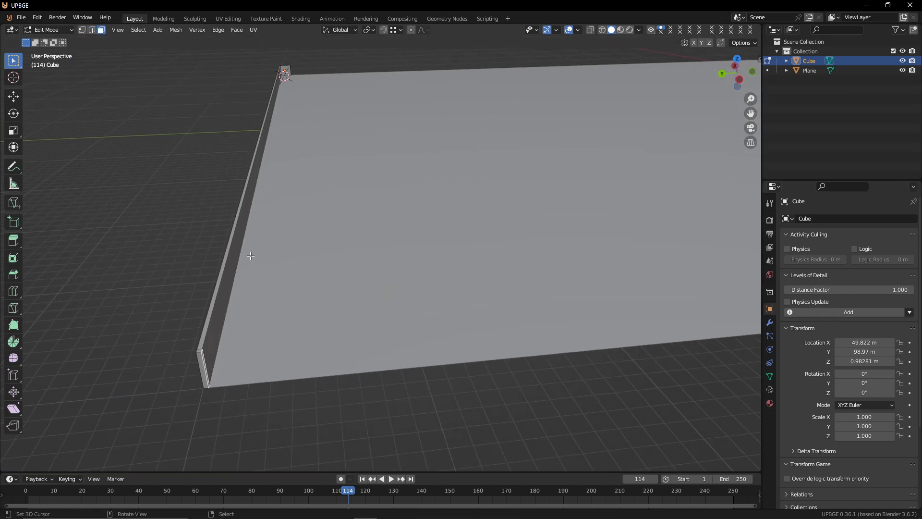
pyautogui.press('e')
pyautogui.press('y')
pyautogui.click(134, 248)
# Step: Try to move the new wall's end face along the global X axis to the plane's corner, and undo the move
pyautogui.hotkey('shift', '`')
pyautogui.press('w')
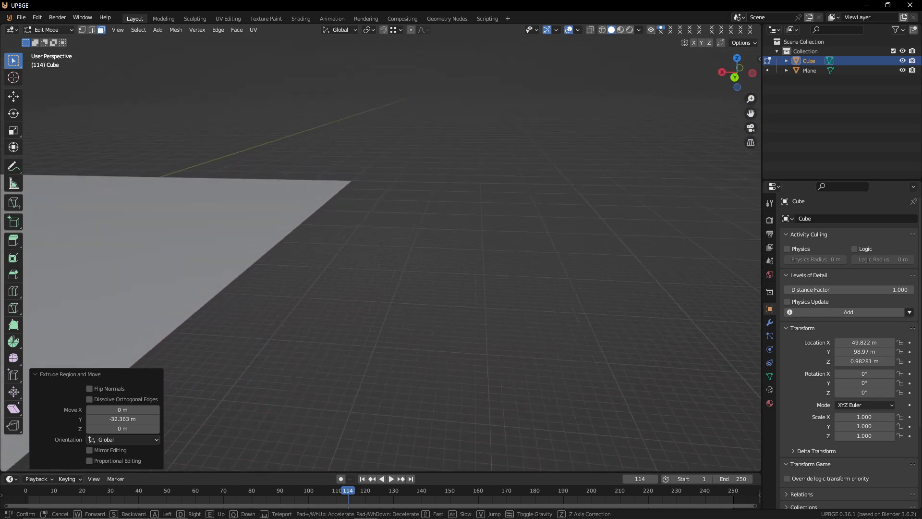
pyautogui.click(381, 253)
pyautogui.press('g')
pyautogui.press('x')
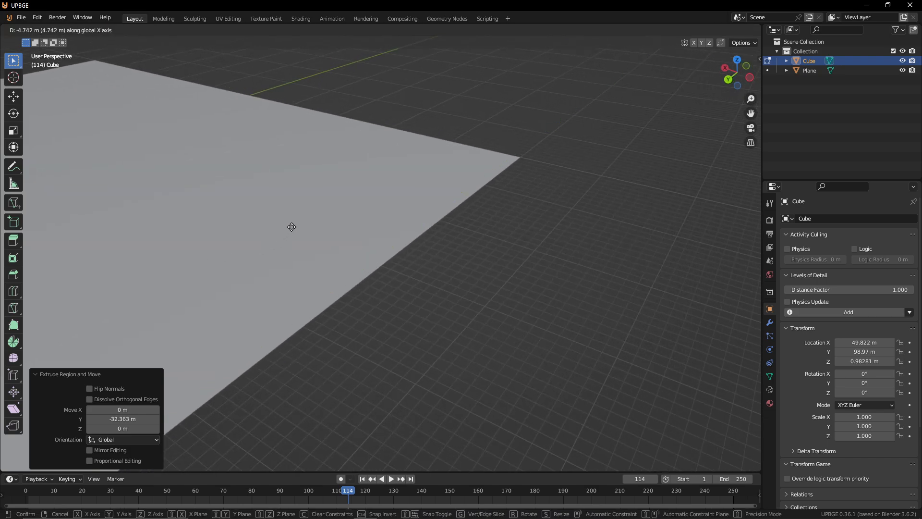
pyautogui.click(520, 165)
pyautogui.hotkey('ctrl', 'z')
# Step: Move the end face of the new side wall about -14.36 m along the global Y axis
pyautogui.moveTo(492, 193); pyautogui.dragTo(569, 163, button='middle')
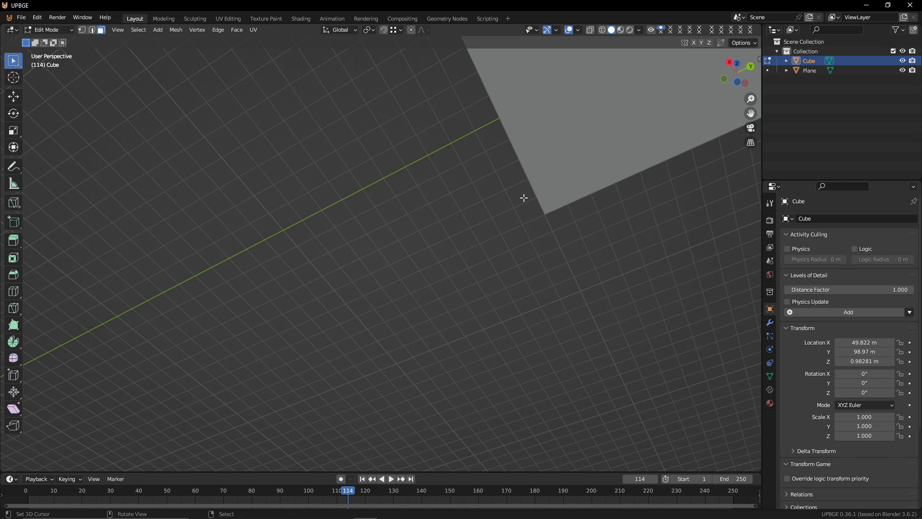
pyautogui.moveTo(525, 206); pyautogui.dragTo(507, 219, button='middle')
pyautogui.moveTo(556, 221); pyautogui.dragTo(556, 428, button='middle')
pyautogui.hotkey('shift', '`')
pyautogui.press('w')
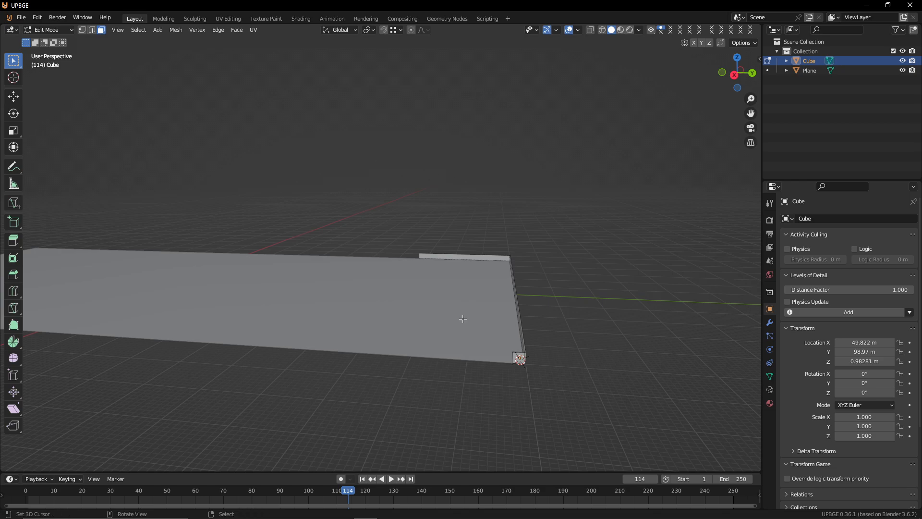
pyautogui.press('w')
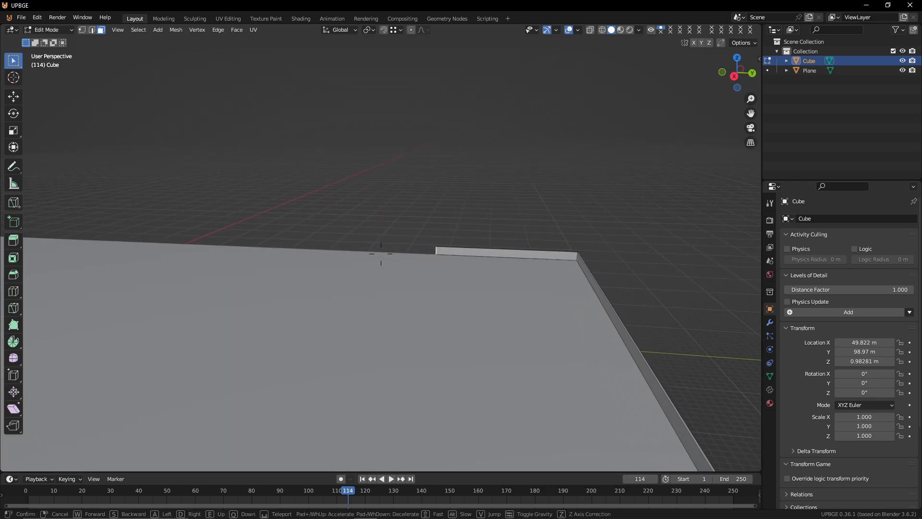
pyautogui.press('w')
pyautogui.click(381, 253)
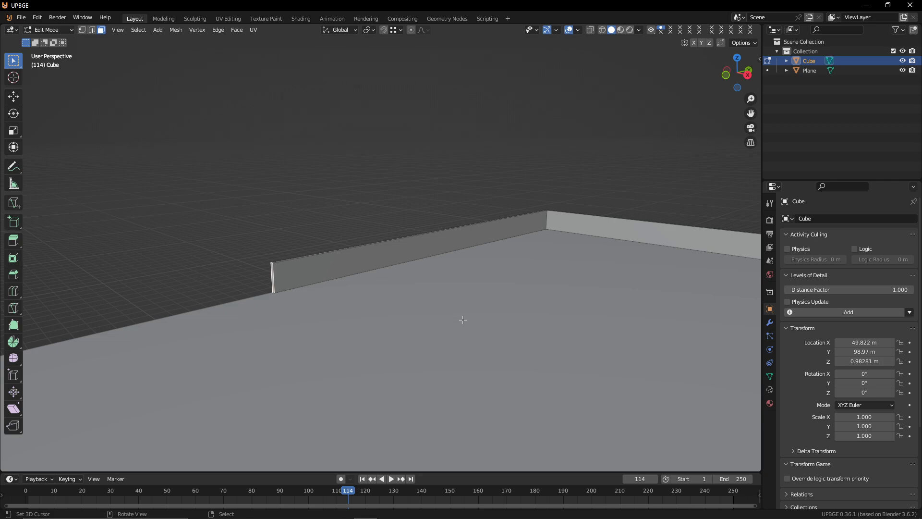
pyautogui.press('g')
pyautogui.press('y')
pyautogui.click(182, 352)
# Step: Extend the side wall to the plane's far corner by moving its end face about -153.05 m along the global Y axis
pyautogui.hotkey('shift', '`')
pyautogui.click(380, 253)
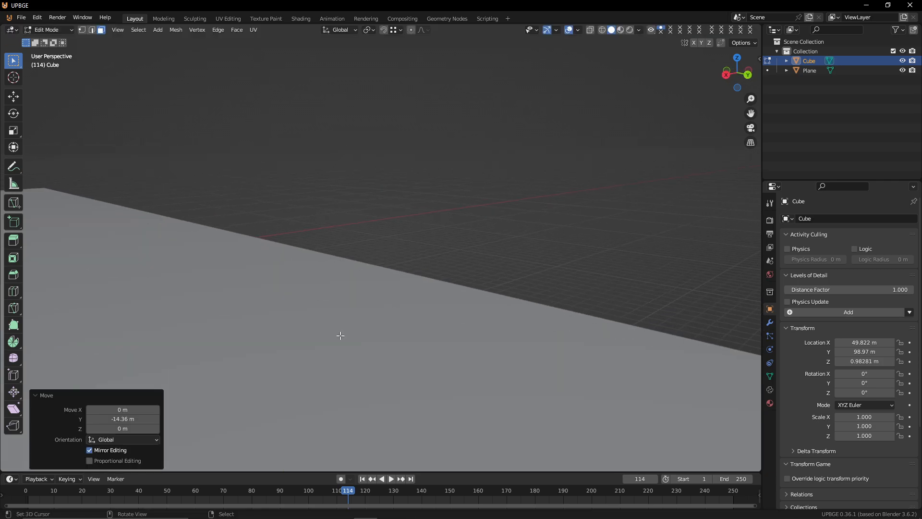
pyautogui.press('g')
pyautogui.press('y')
pyautogui.click(62, 186)
# Step: Pull the side wall's end face back about 0.22 m along the global Y axis from the plane's corner
pyautogui.hotkey('shift', '`')
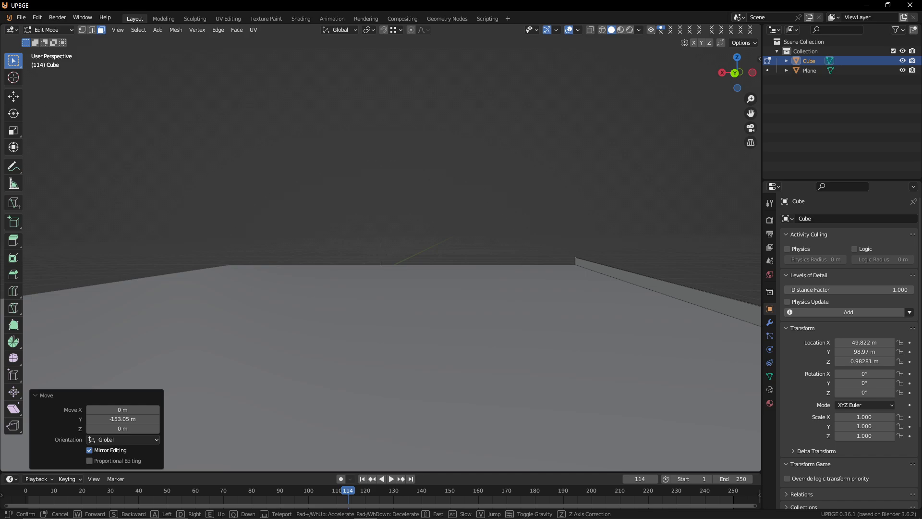
pyautogui.press('w')
pyautogui.press('e')
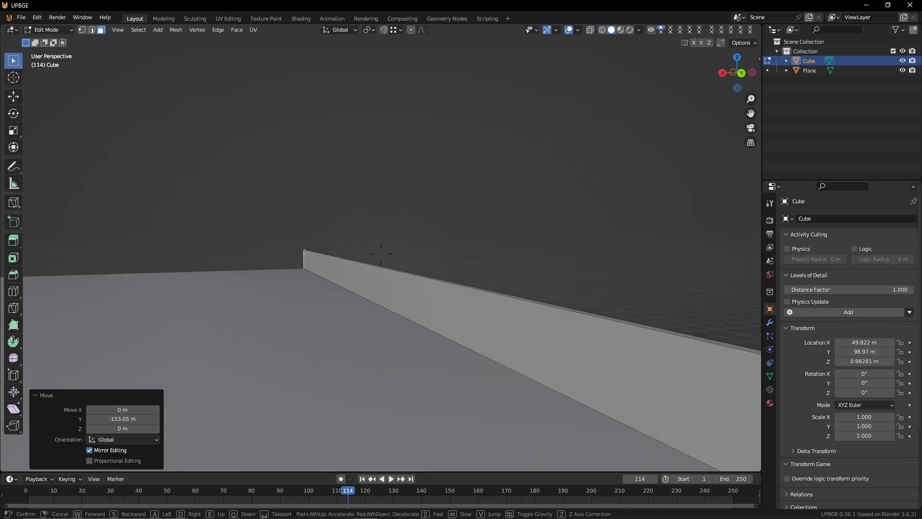
pyautogui.press('w')
pyautogui.press('e')
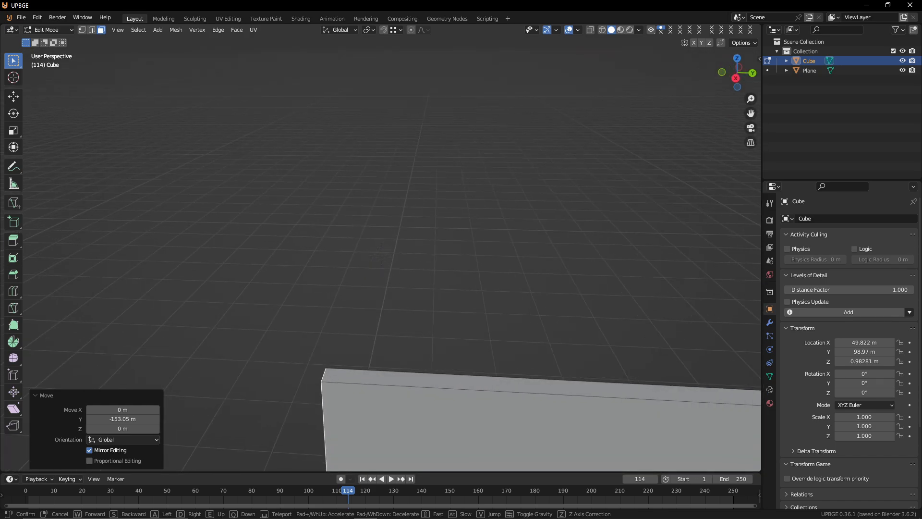
pyautogui.press('y')
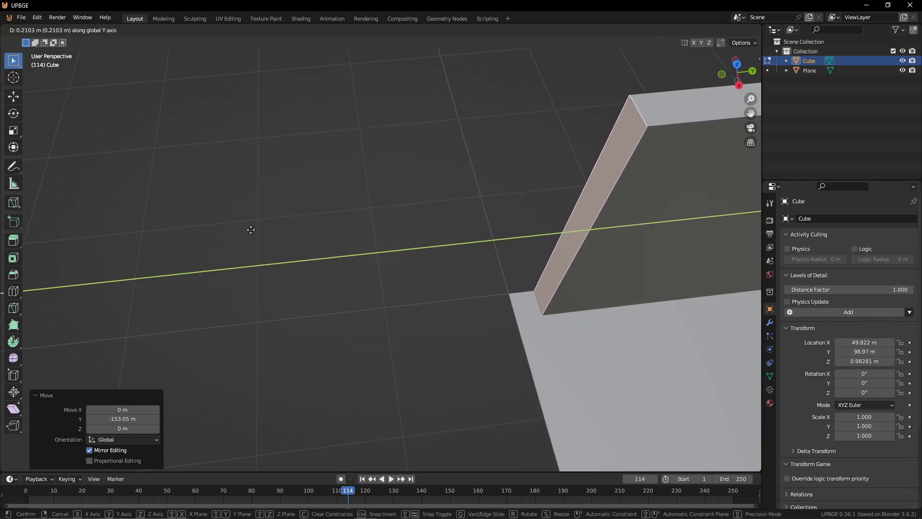
pyautogui.click(253, 229)
# Step: Try to extrude the end face to the plane's corner and realign it along Y and X, and undo these attempts
pyautogui.press('e')
pyautogui.middleClick(244, 228)
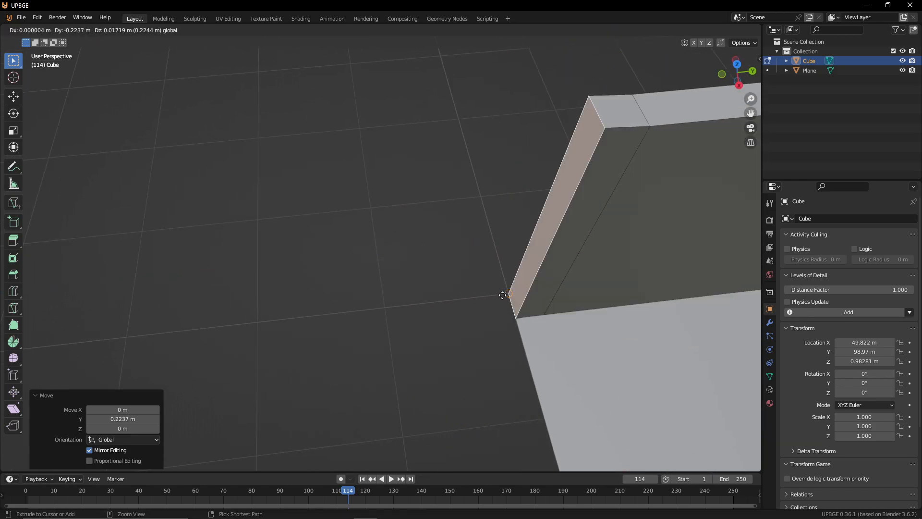
pyautogui.click(524, 302)
pyautogui.press('e')
pyautogui.press('y')
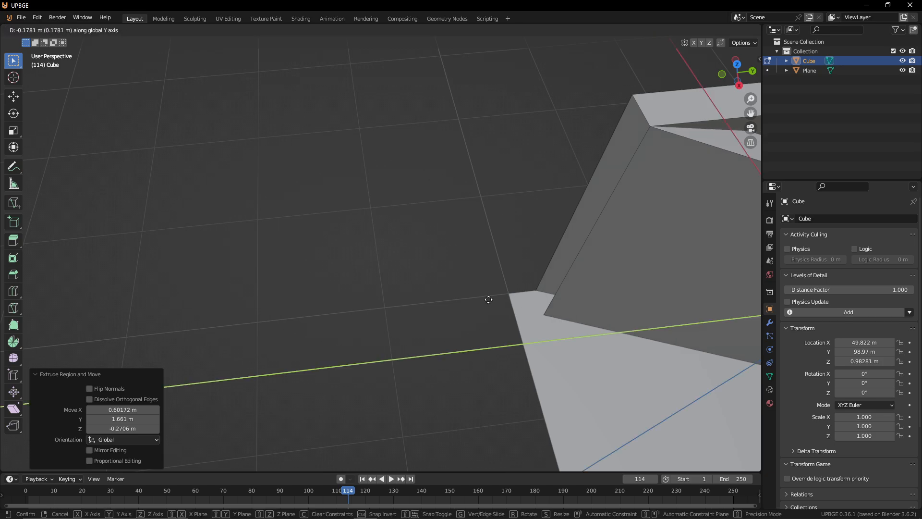
pyautogui.click(519, 287)
pyautogui.press('g')
pyautogui.press('y')
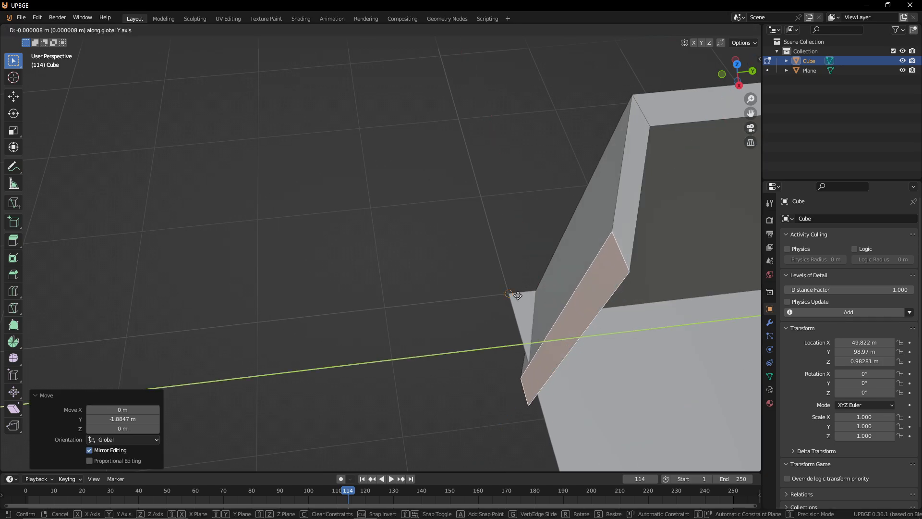
pyautogui.rightClick(517, 295)
pyautogui.press('g')
pyautogui.press('x')
pyautogui.click(505, 290)
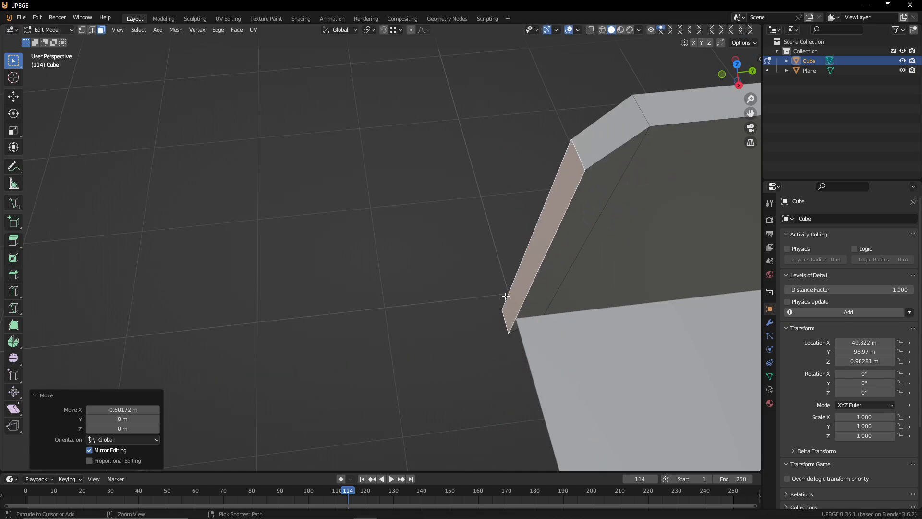
pyautogui.hotkey('ctrl', 'z')
pyautogui.hotkey('ctrl', 'z')
pyautogui.hotkey('ctrl', 'z')
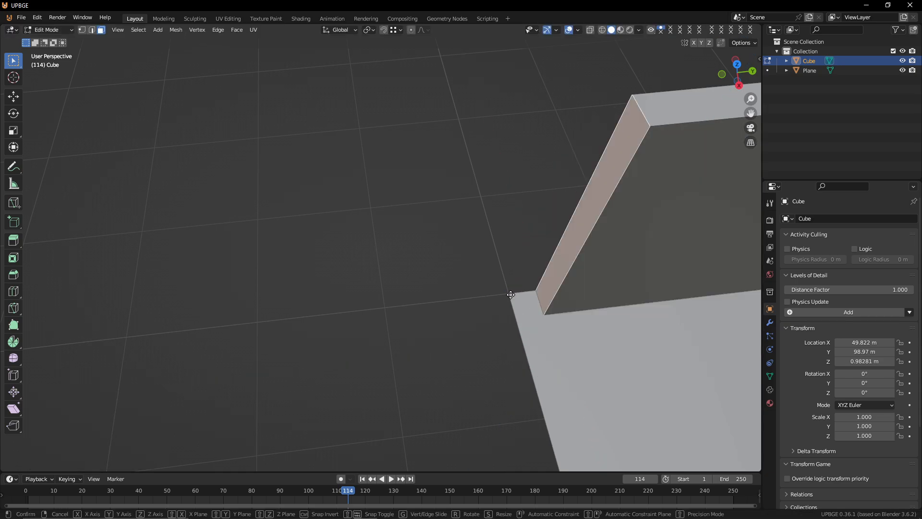
pyautogui.press('y')
pyautogui.rightClick(515, 296)
# Step: Extrude the side wall's end face about -0.22 m along the global Y axis to the plane's corner vertex
pyautogui.press('e')
pyautogui.press('y')
pyautogui.click(512, 294)
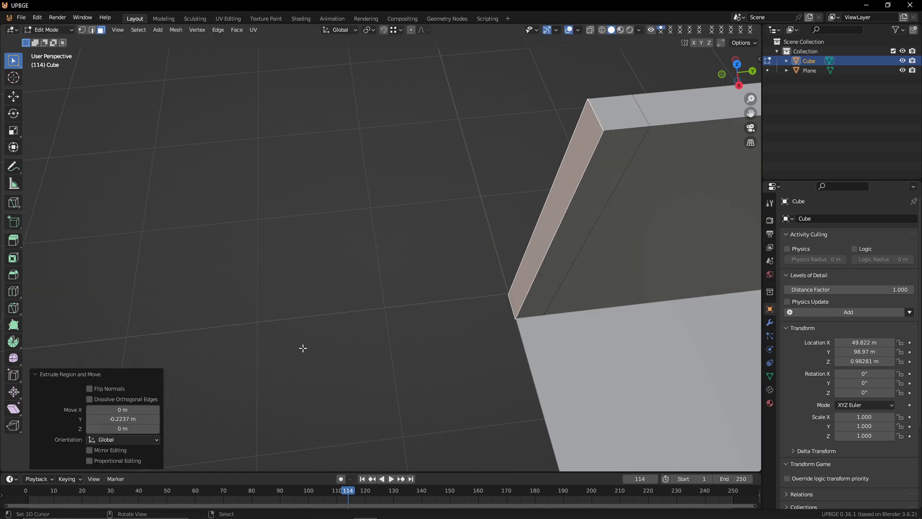
# Step: Select the inner face of the new narrow corner section and extrude it about 99.78 m along X to the plane's opposite corner
pyautogui.click(577, 265)
pyautogui.click(573, 246)
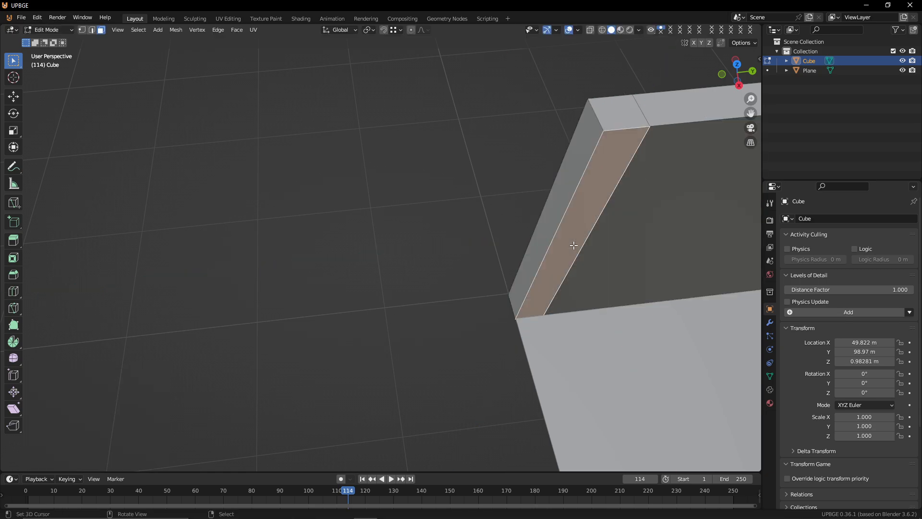
pyautogui.hotkey('shift', '`')
pyautogui.press('Escape')
pyautogui.press('g')
pyautogui.press('x')
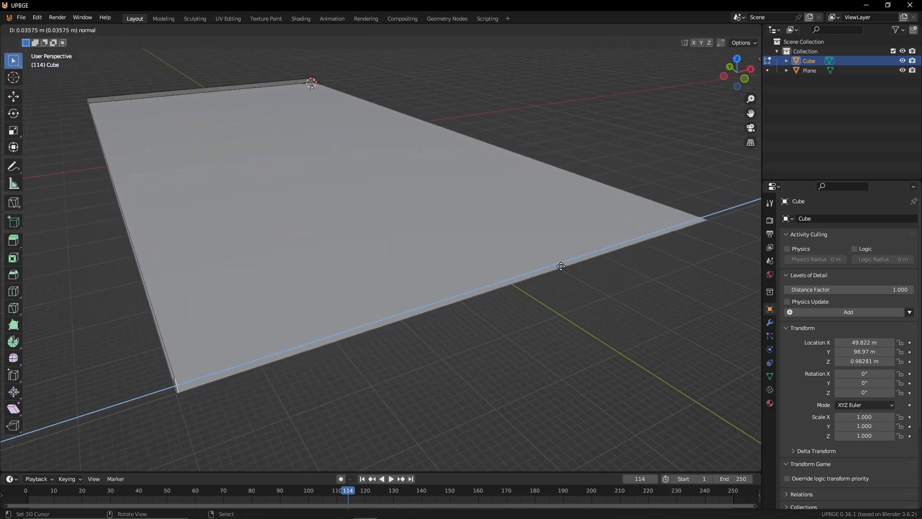
pyautogui.click(707, 217)
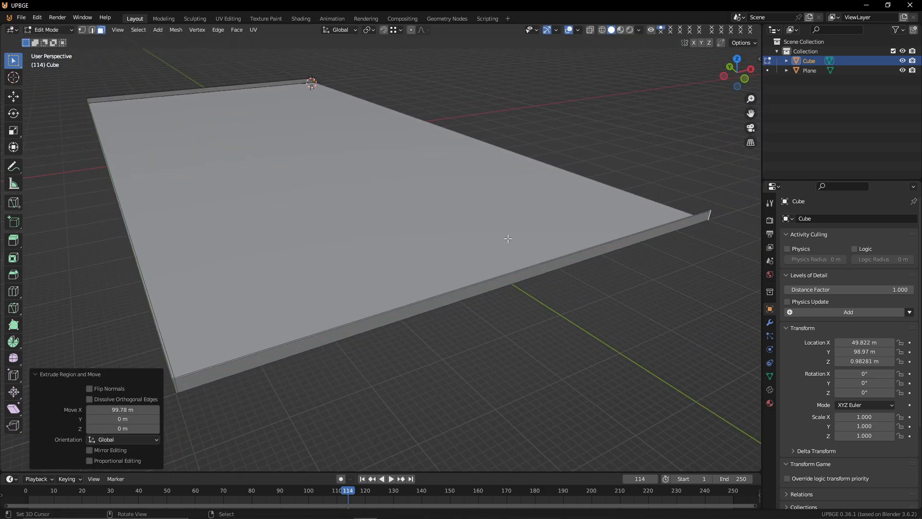
# Step: Pull the third wall's end face back about -0.26 m along the global X axis
pyautogui.hotkey('shift', '`')
pyautogui.press('w')
pyautogui.press('d')
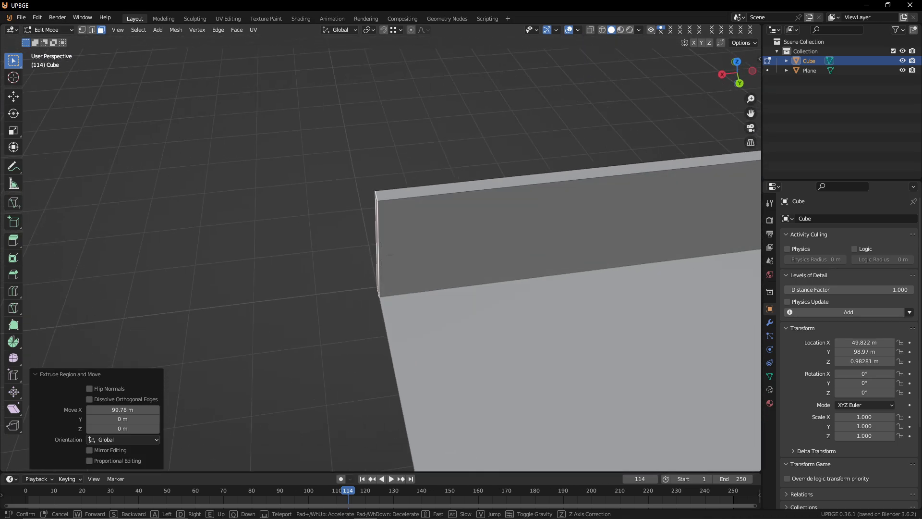
pyautogui.click(508, 238)
pyautogui.hotkey('shift', '`')
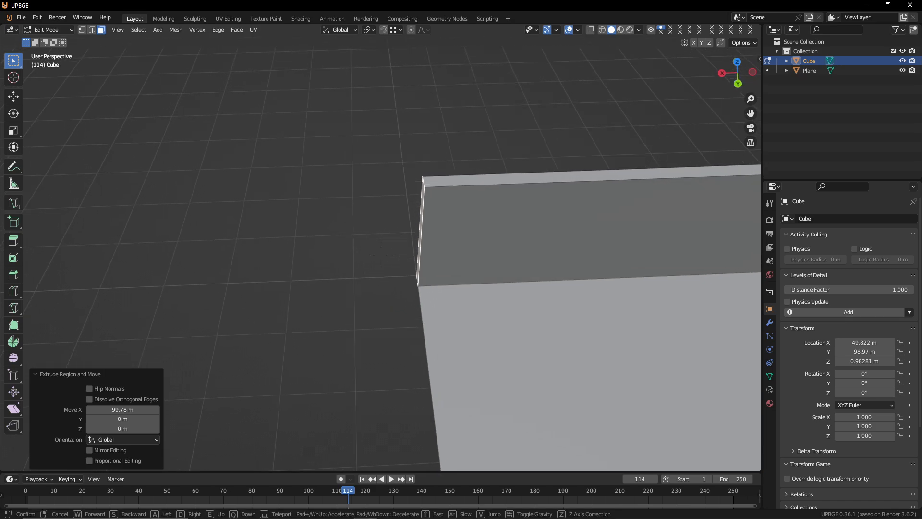
pyautogui.press('w')
pyautogui.click(507, 238)
pyautogui.press('g')
pyautogui.moveTo(524, 233); pyautogui.dragTo(580, 220, button='middle')
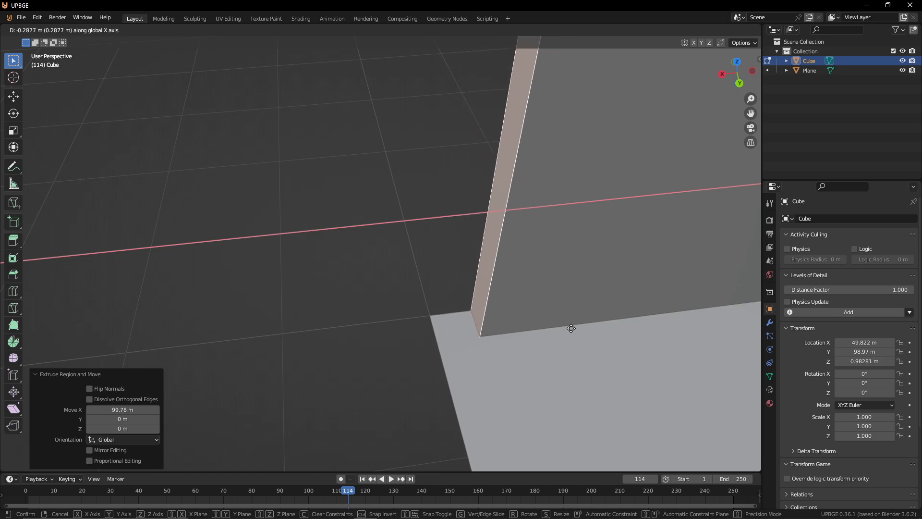
pyautogui.click(566, 328)
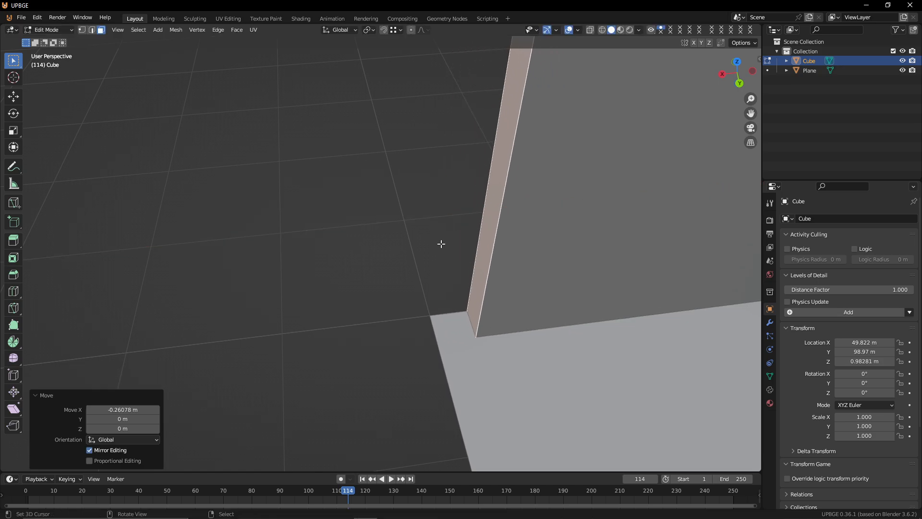
# Step: Extrude the third wall's end face along the global X axis onto the plane's corner vertex
pyautogui.press('e')
pyautogui.press('x')
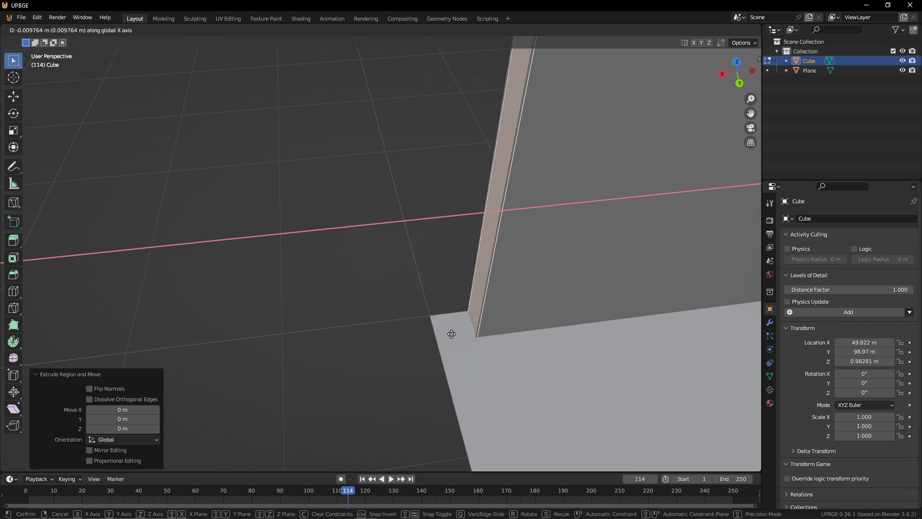
pyautogui.click(432, 320)
# Step: Select the inner face of the third wall's narrow end section and extrude it about 37.67 m along the global Y axis
pyautogui.rightClick(466, 294)
pyautogui.hotkey('shift', '`')
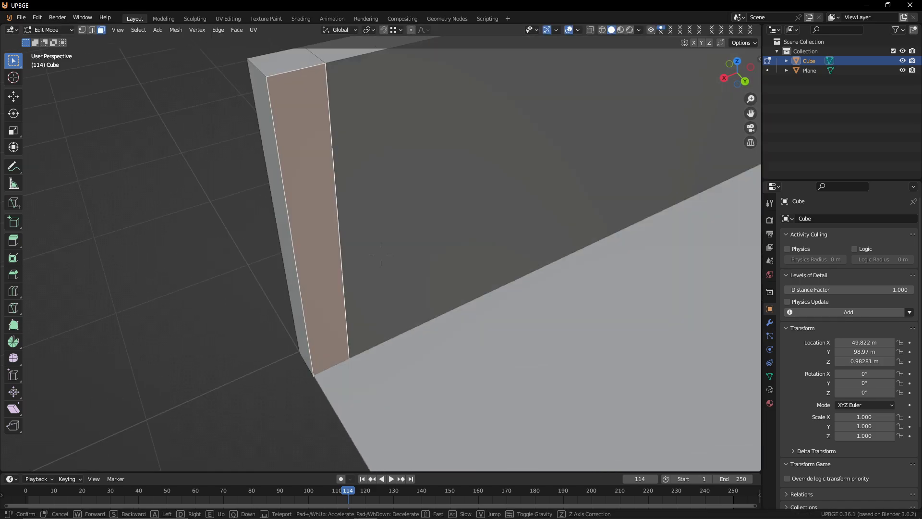
pyautogui.press('s')
pyautogui.click(380, 254)
pyautogui.press('e')
pyautogui.press('y')
pyautogui.click(150, 315)
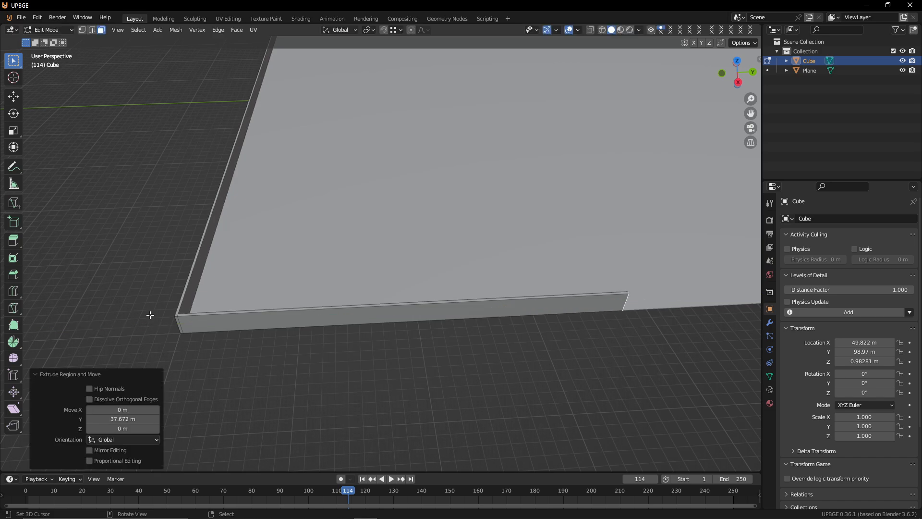
pyautogui.hotkey('shift', '`')
pyautogui.click(381, 254)
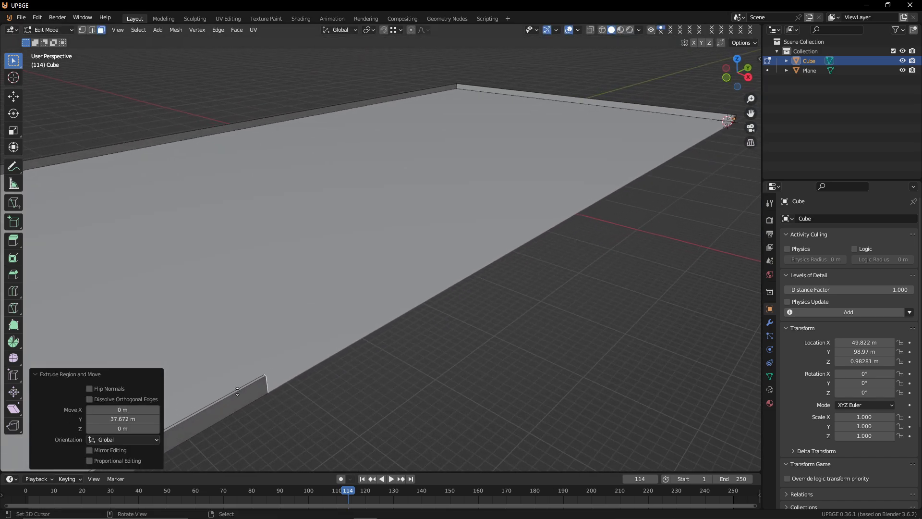
# Step: Move the end face of the fourth wall about 143.12 m along the global Y axis
pyautogui.press('g')
pyautogui.press('y')
pyautogui.click(7, 274)
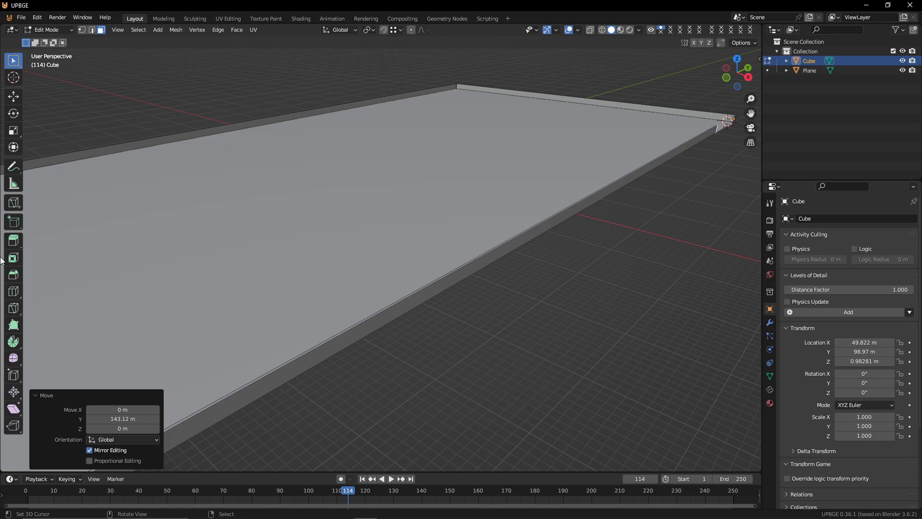
# Step: Move the fourth wall's end face another 16.71 m or so along the global Y axis until it meets the starting section
pyautogui.hotkey('shift', '`')
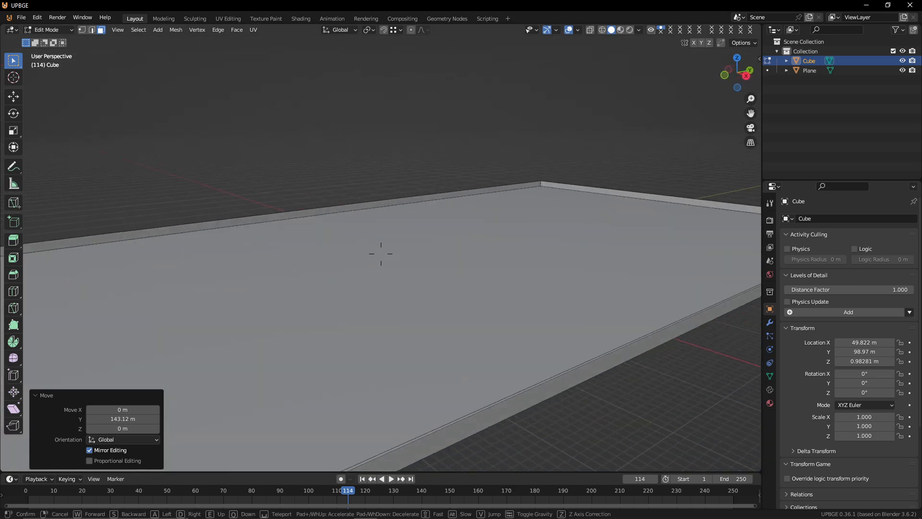
pyautogui.press('d')
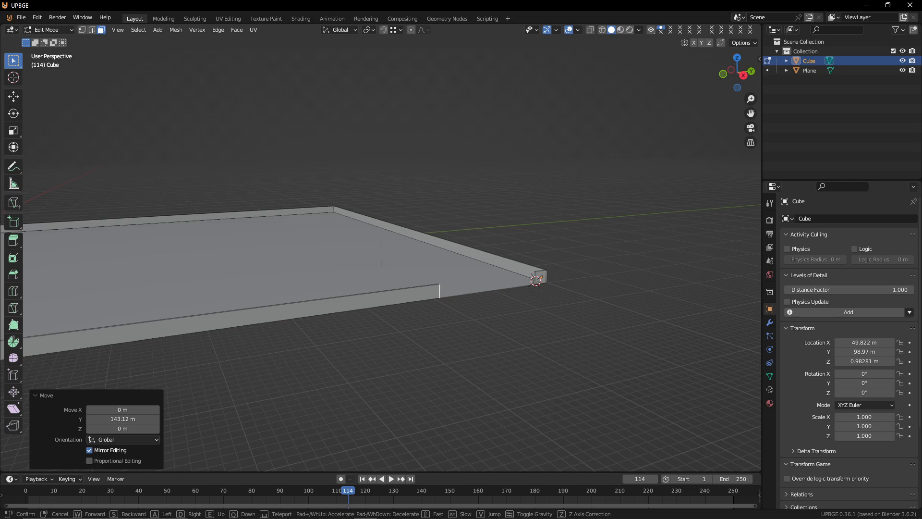
pyautogui.press('w')
pyautogui.click(264, 261)
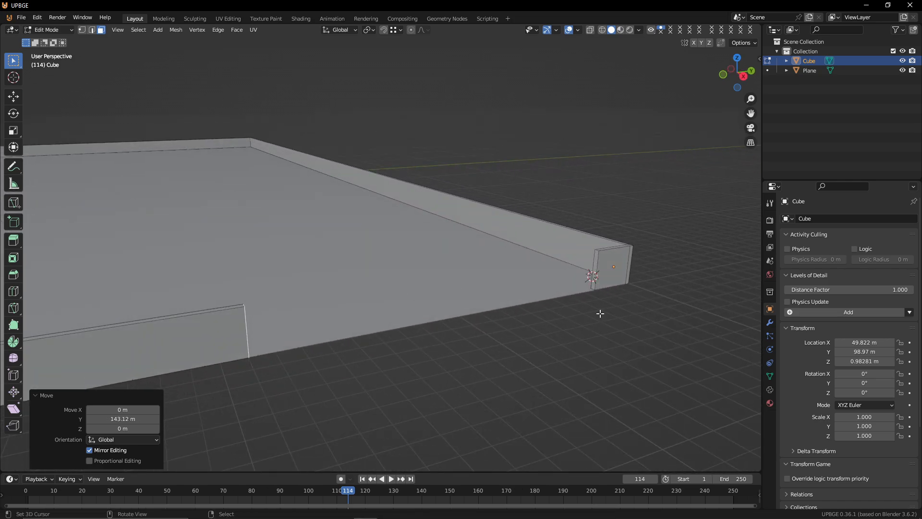
pyautogui.press('g')
pyautogui.press('y')
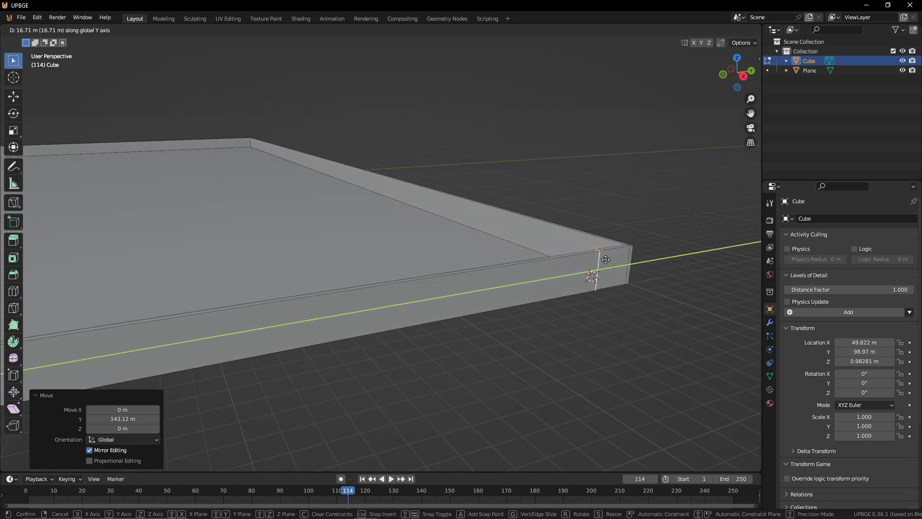
pyautogui.click(606, 260)
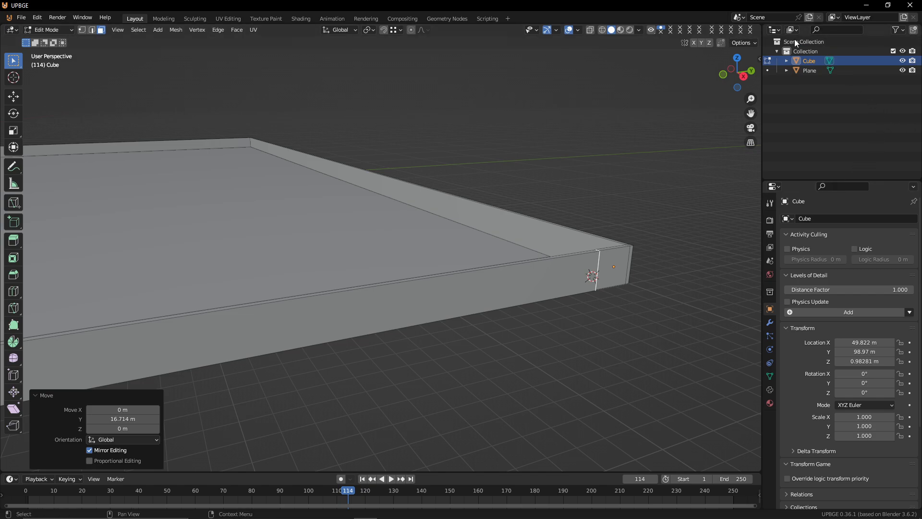
# Step: Select the two outer side faces of the starting corner section and move them about 0.054 m along the global X axis
pyautogui.hotkey('shift', '`')
pyautogui.press('w')
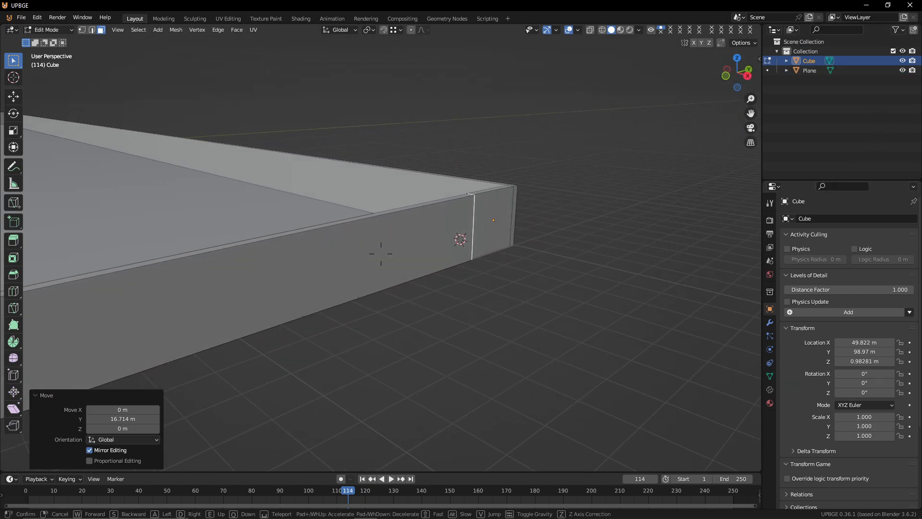
pyautogui.press('w')
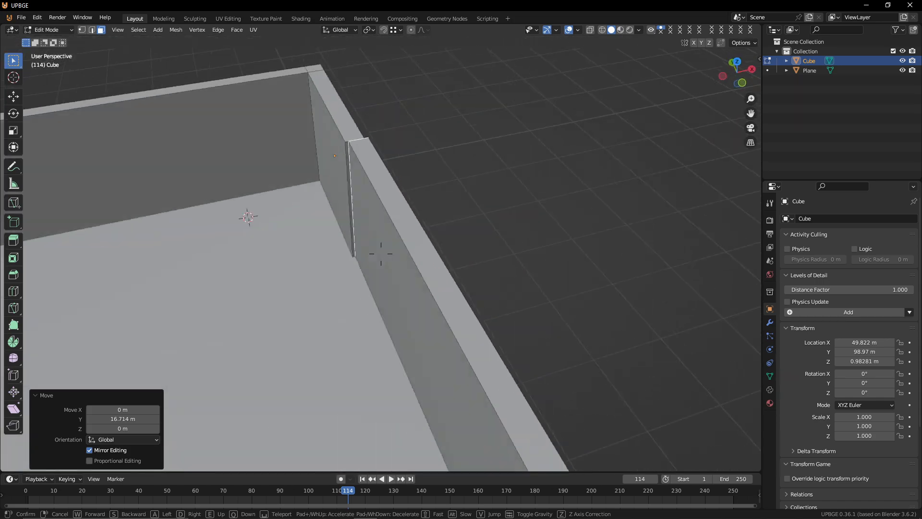
pyautogui.press('w')
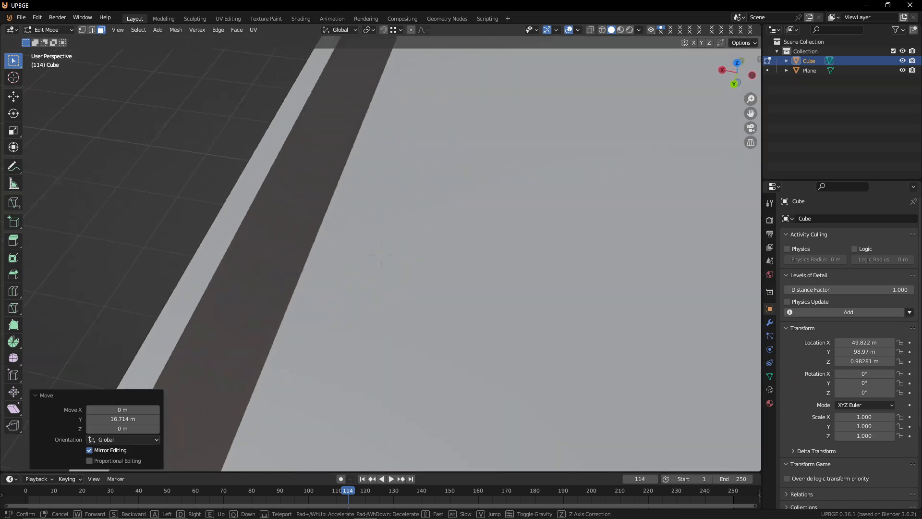
pyautogui.press('w')
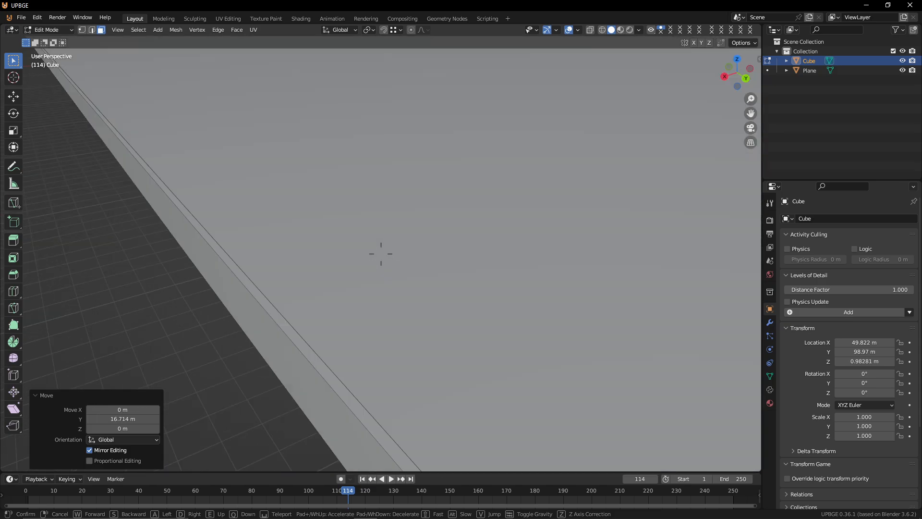
pyautogui.press('w')
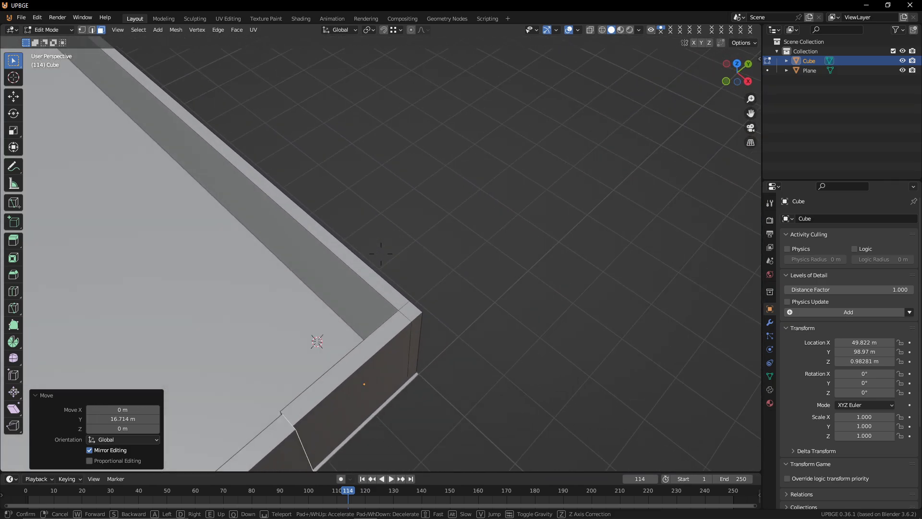
pyautogui.press('w')
pyautogui.press('Return')
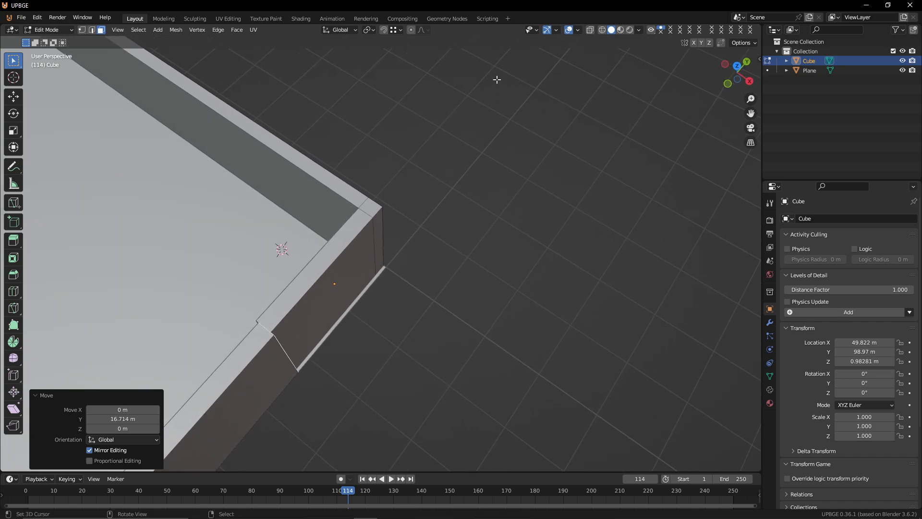
pyautogui.click(379, 229)
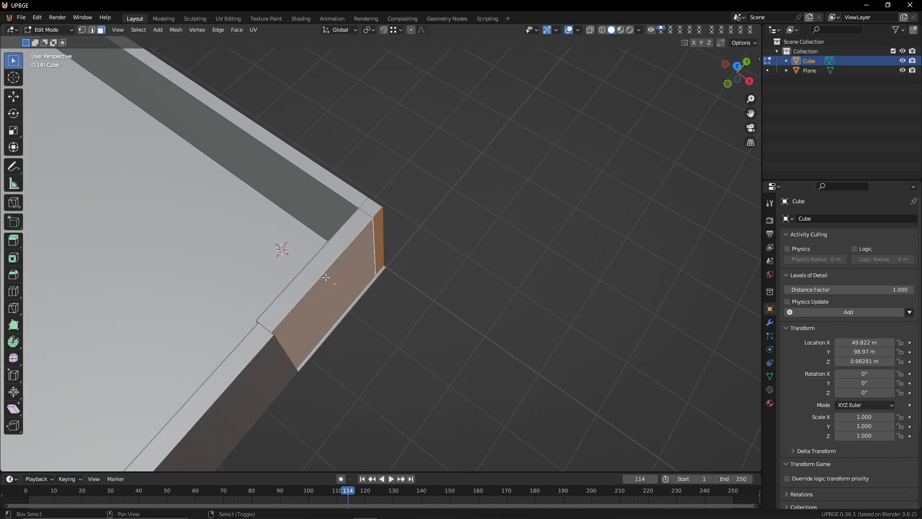
pyautogui.press('g')
pyautogui.press('x')
pyautogui.click(278, 348)
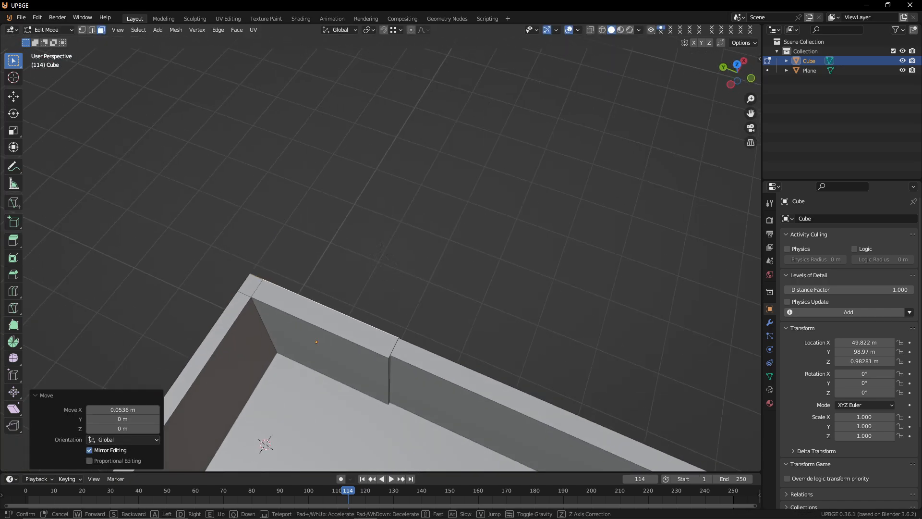
# Step: Select the inner side face of the starting corner section
pyautogui.press('Return')
pyautogui.click(445, 259)
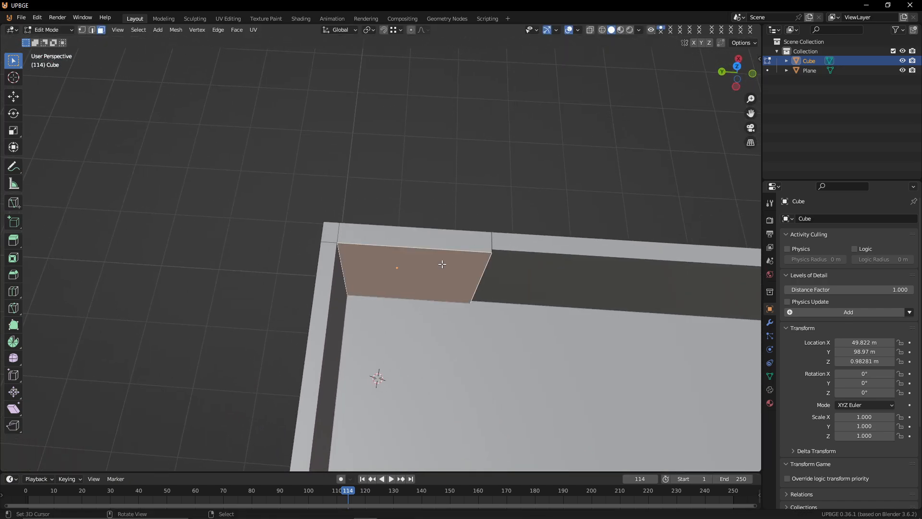
pyautogui.press('g')
pyautogui.press('x')
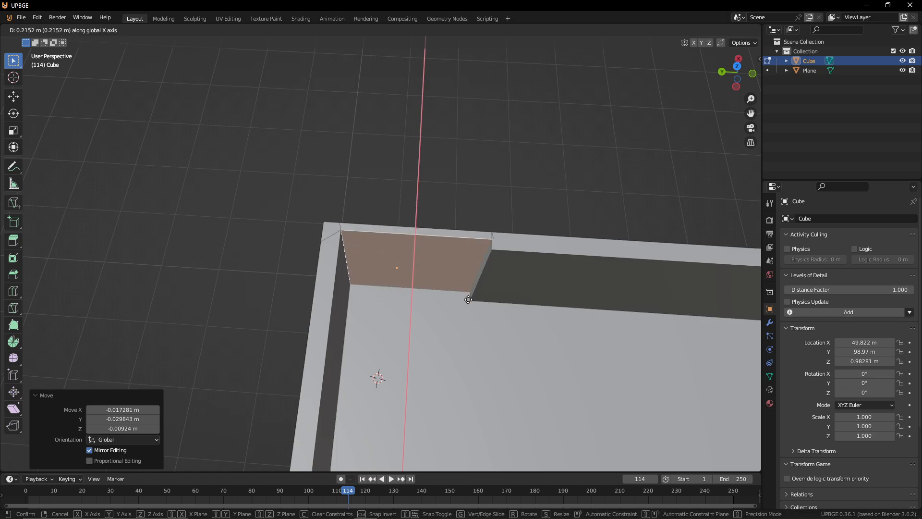
pyautogui.click(489, 242)
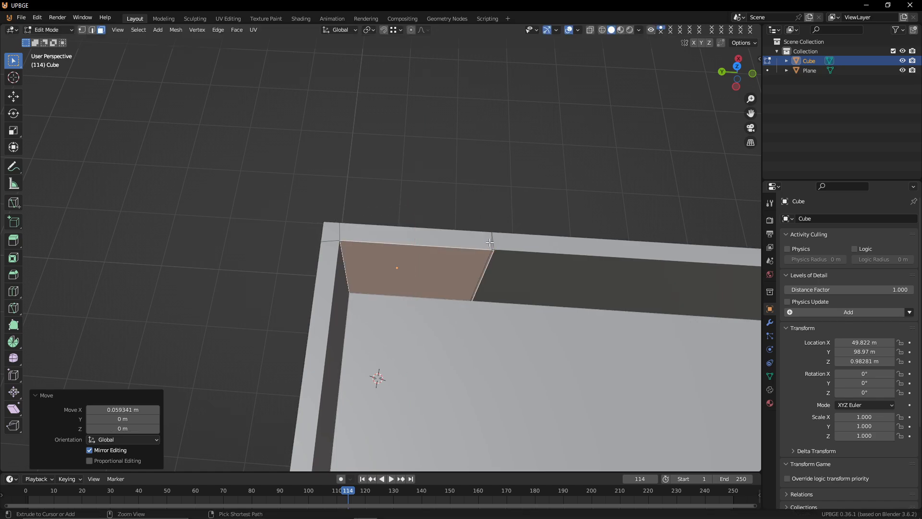
pyautogui.hotkey('ctrl', 'z')
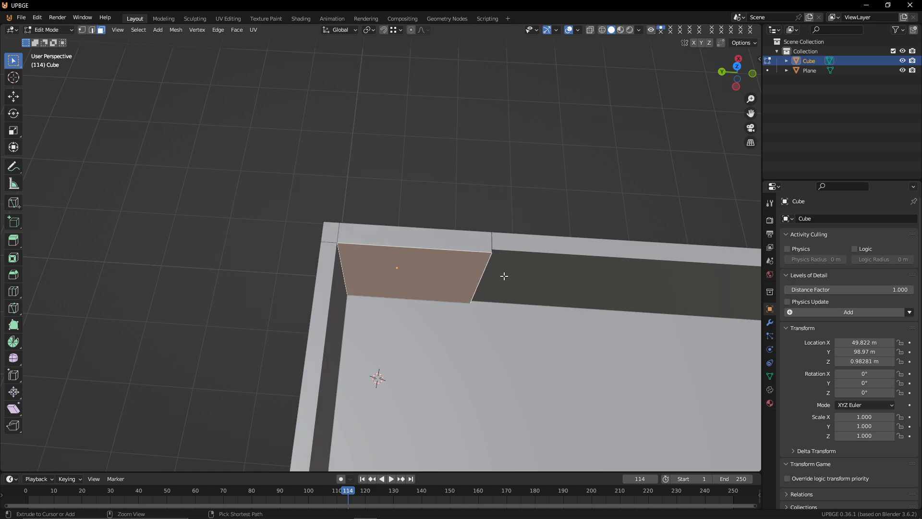
# Step: Move the selected inner face about 0.042 m along the global X axis, flush with the adjoining wall's inner side
pyautogui.press('g')
pyautogui.press('x')
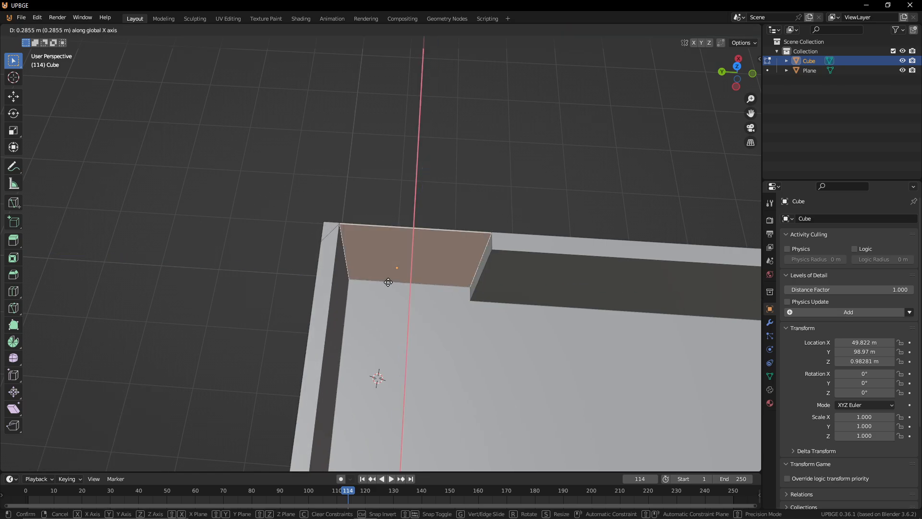
pyautogui.click(483, 246)
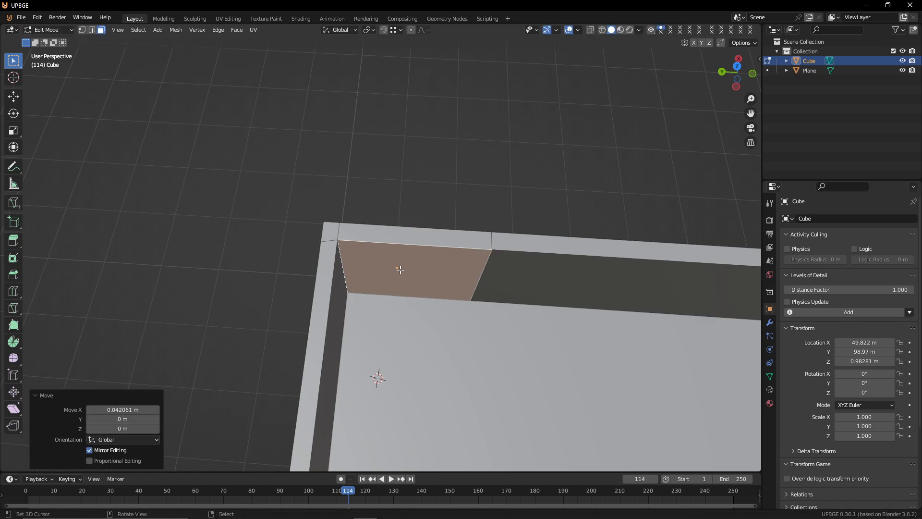
# Step: In vertex selection mode, move the adjoining wall's outer vertices at the corner about 0.042 m along the global X axis to straighten the joint
pyautogui.click(82, 30)
pyautogui.moveTo(196, 258); pyautogui.dragTo(200, 258, button='middle')
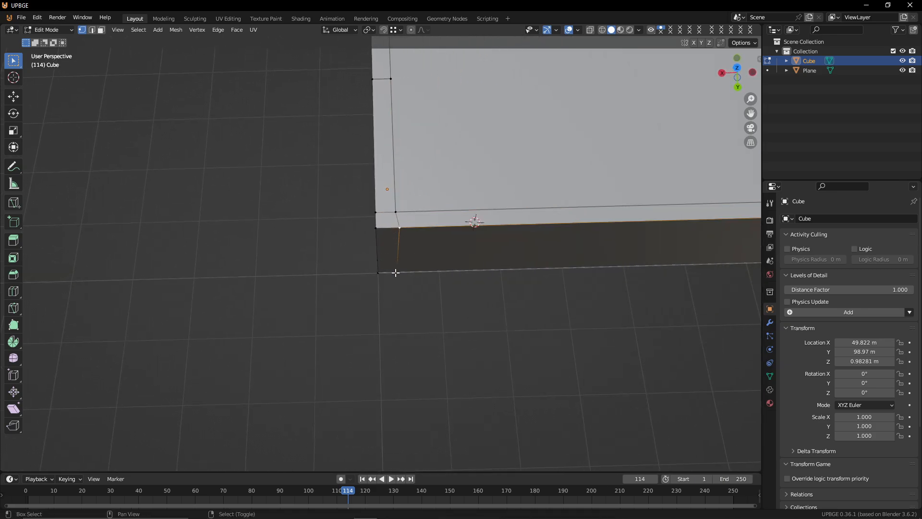
pyautogui.press('g')
pyautogui.press('x')
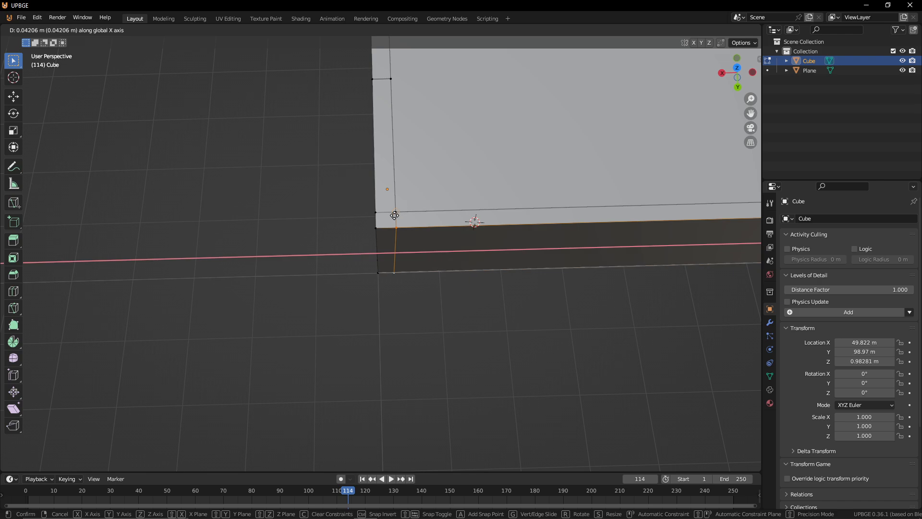
pyautogui.click(395, 215)
pyautogui.hotkey('shift', '`')
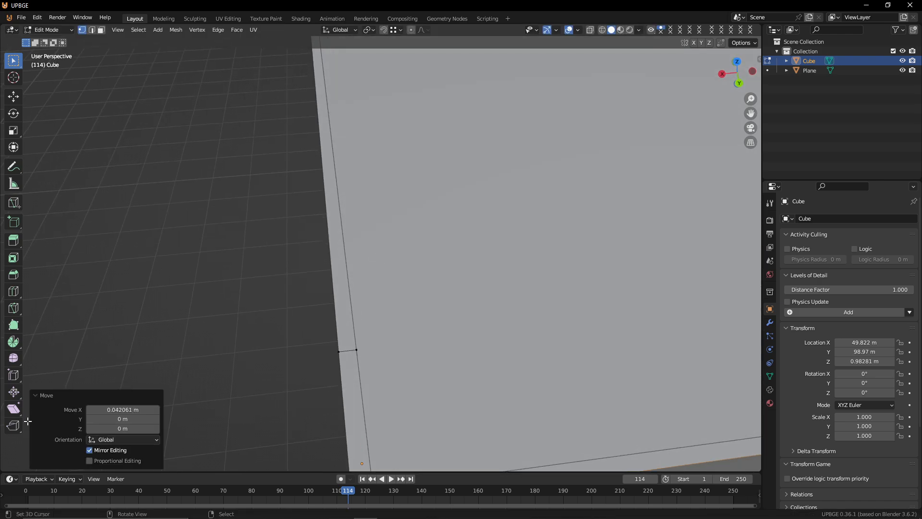
pyautogui.moveTo(271, 518)
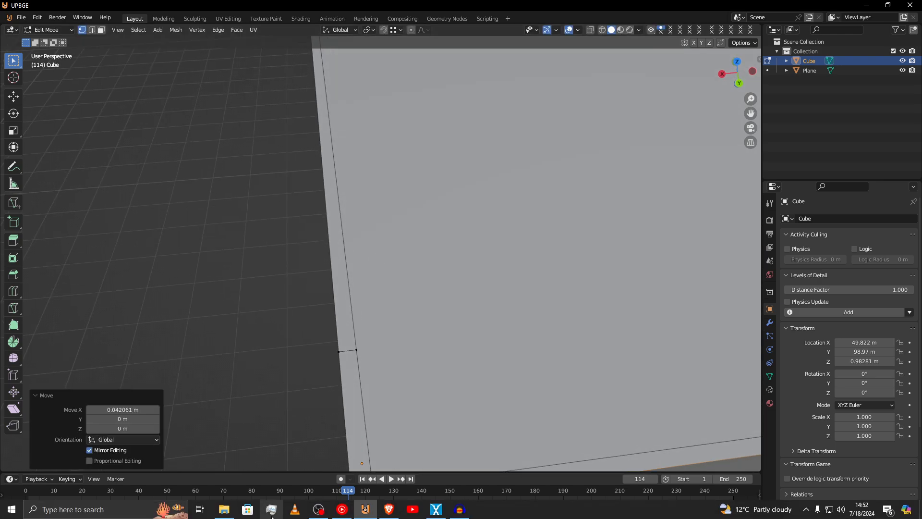
pyautogui.click(342, 509)
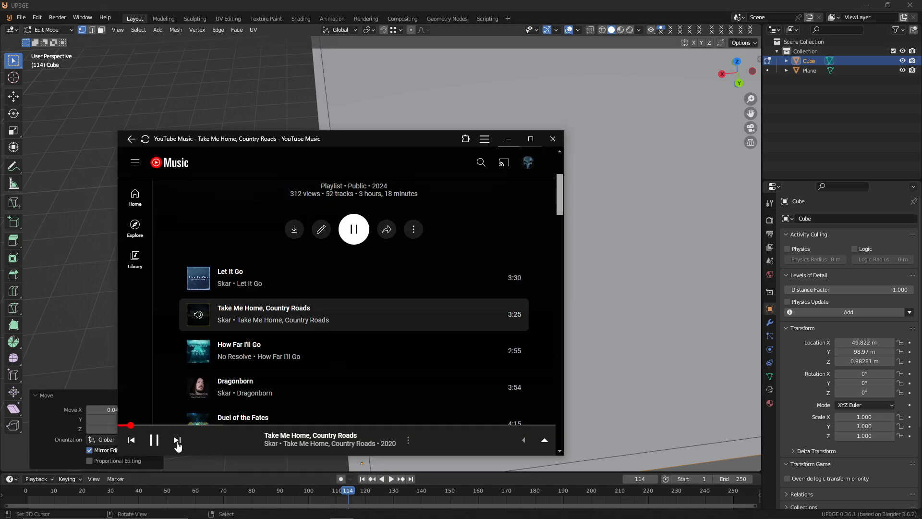
pyautogui.click(516, 137)
# Step: Fly around the inside of the level and examine the border walls and their corner joints
pyautogui.hotkey('shift', '`')
pyautogui.press('w')
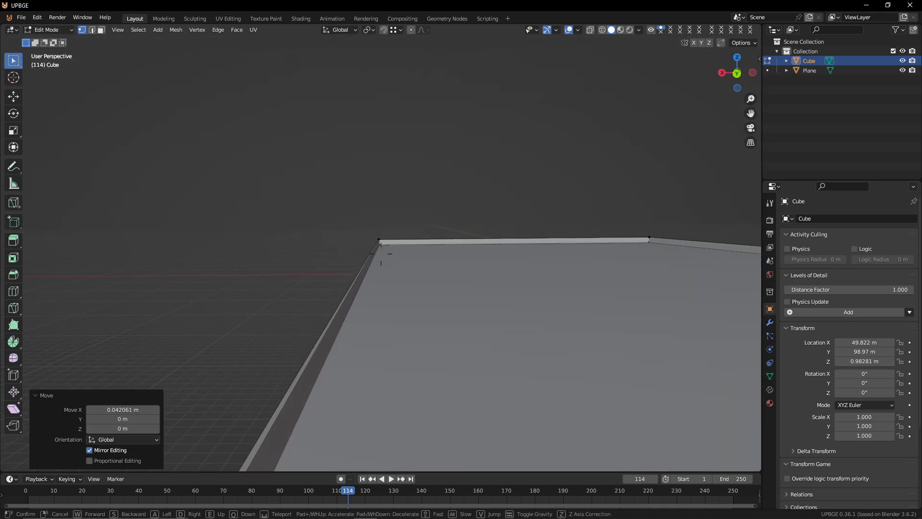
pyautogui.press('w')
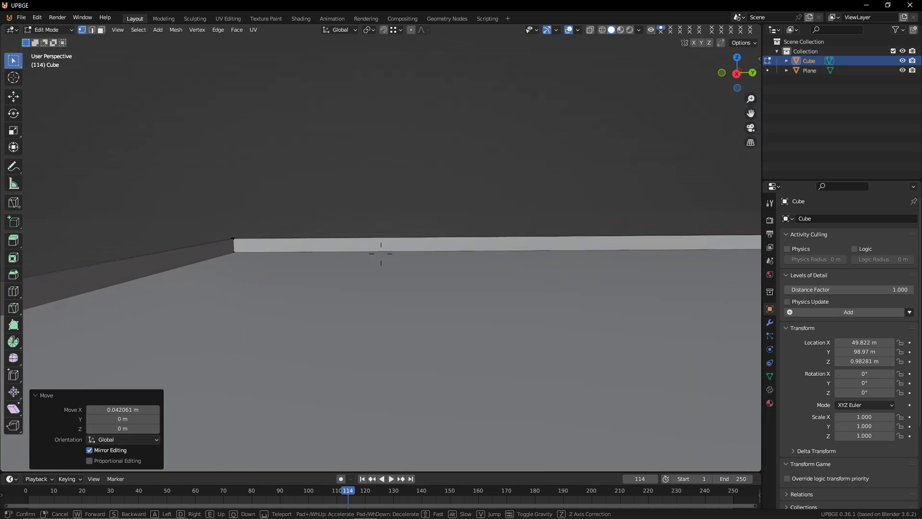
pyautogui.press('e')
pyautogui.press('w')
pyautogui.press('e')
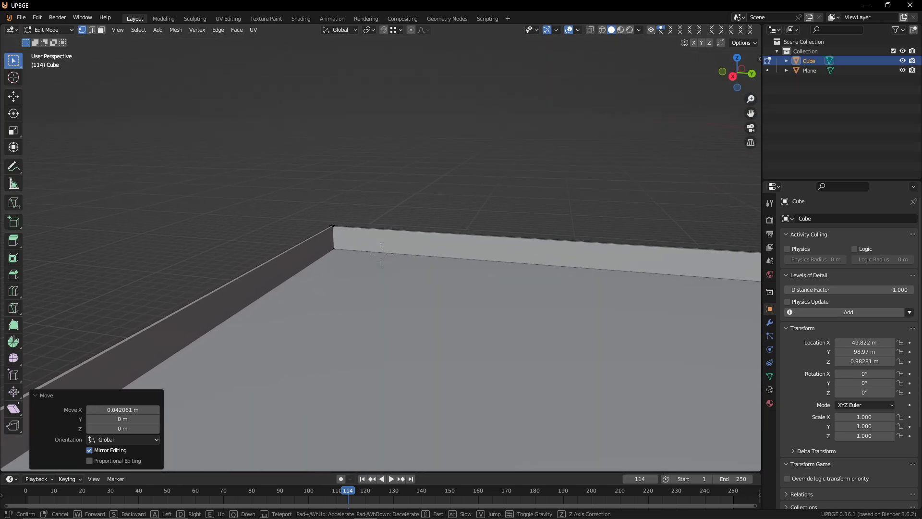
pyautogui.press('e')
pyautogui.press('w')
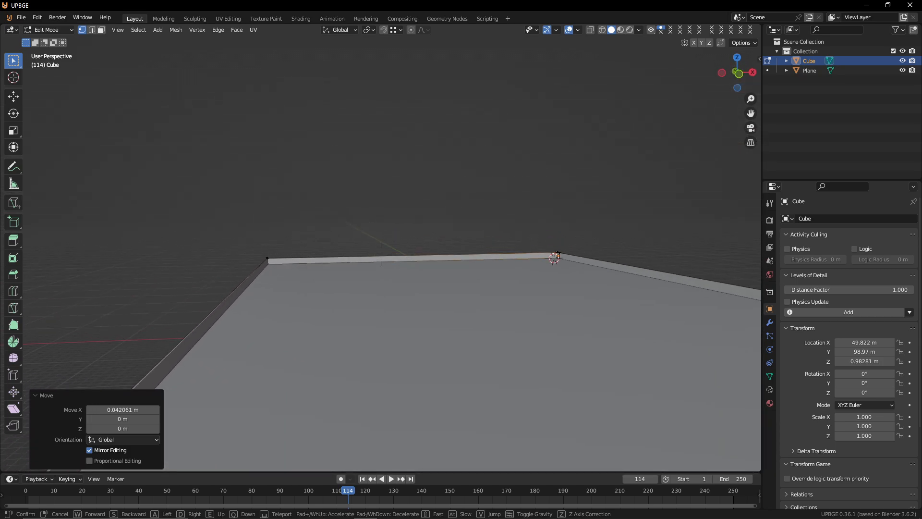
pyautogui.press('w')
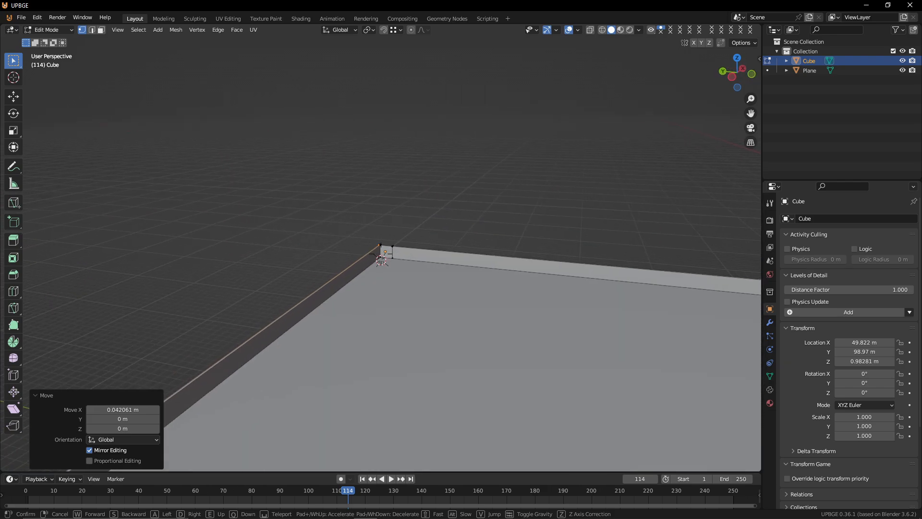
pyautogui.press('w')
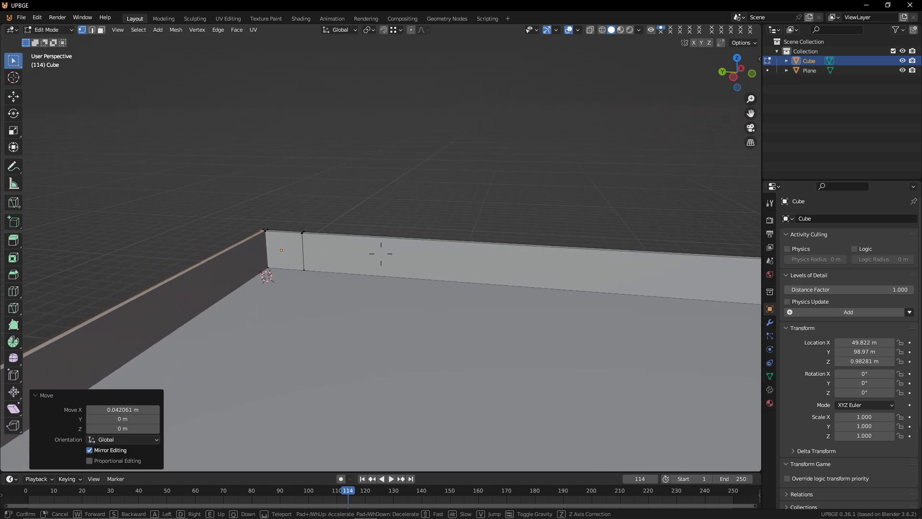
pyautogui.press('w')
pyautogui.press('s')
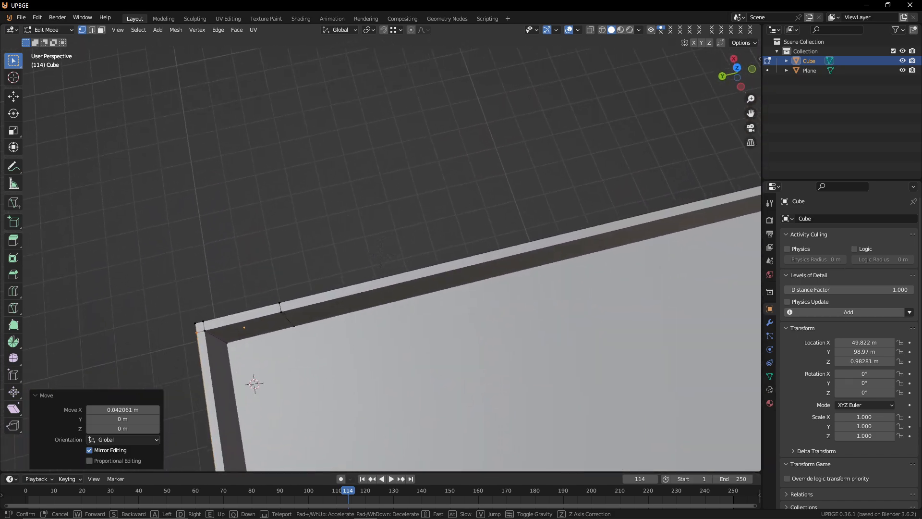
pyautogui.click(381, 254)
# Step: Select the border wall's joint vertices near the corner, try moving them freely, and enable automatic vertex merging
pyautogui.click(291, 301)
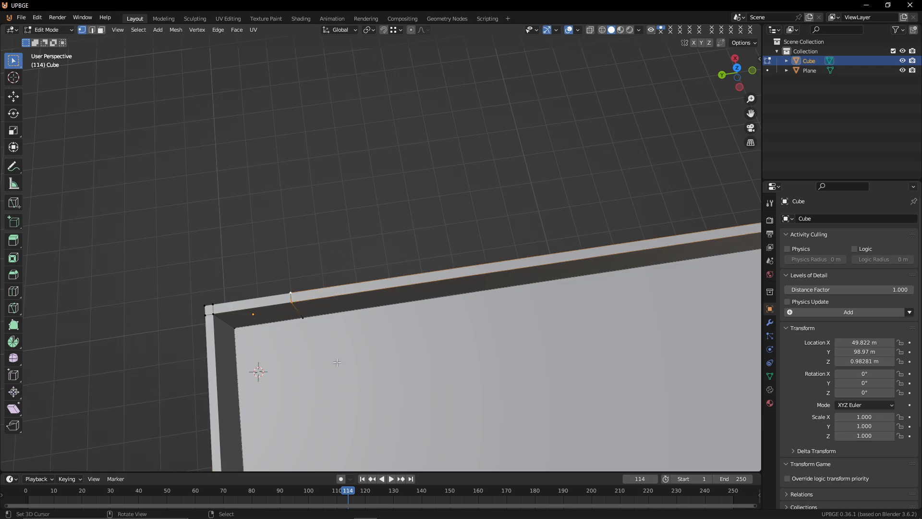
pyautogui.click(381, 254)
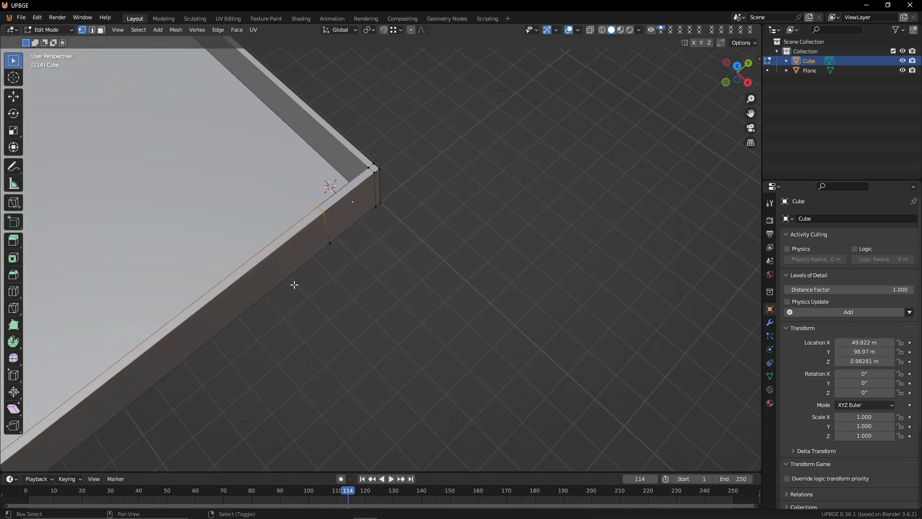
pyautogui.keyDown('shift'); pyautogui.rightClick(329, 243); pyautogui.keyUp('shift')
pyautogui.press('g')
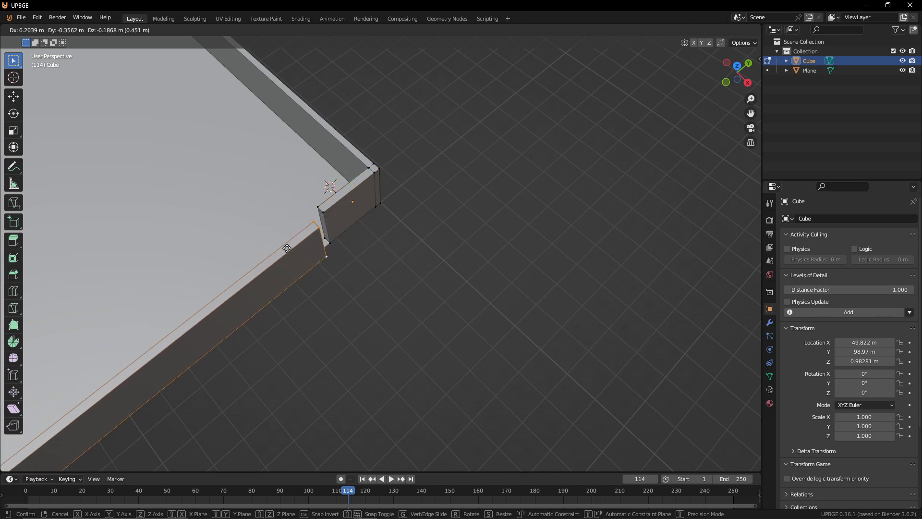
pyautogui.rightClick(290, 245)
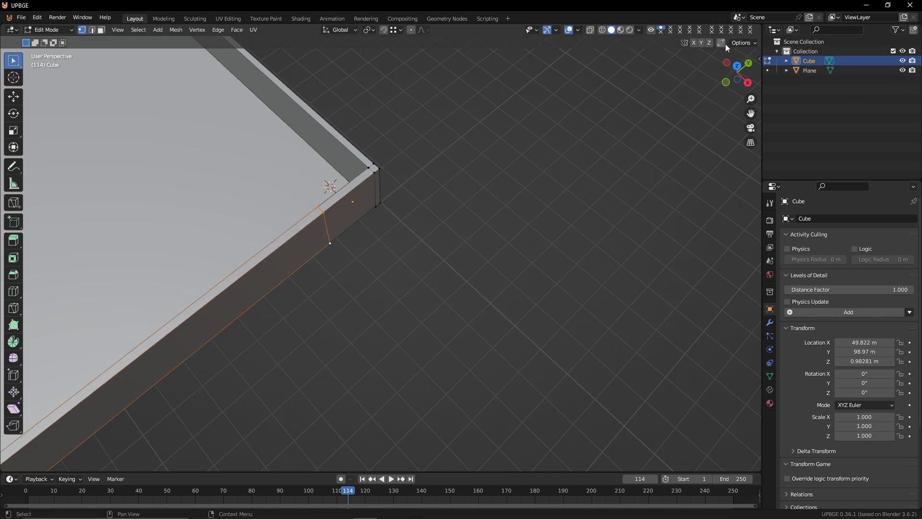
pyautogui.hotkey('ctrl', 'z')
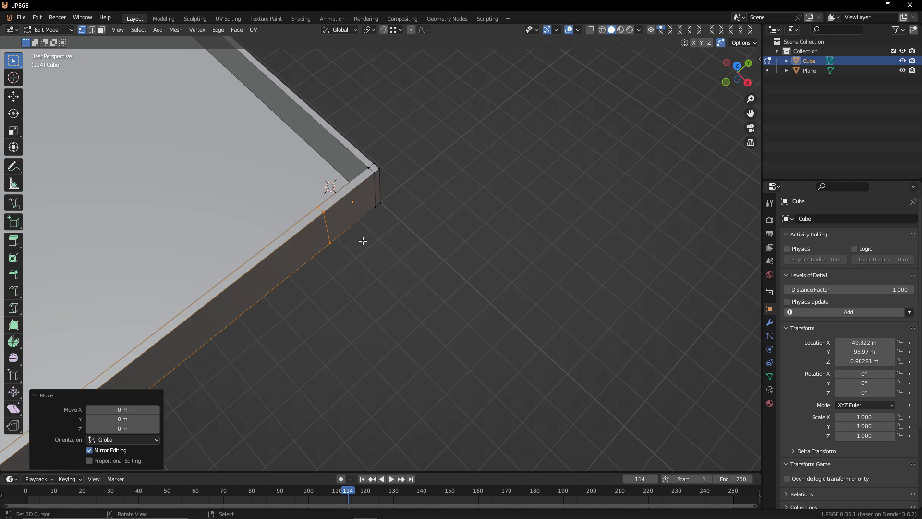
pyautogui.hotkey('shift', 'v')
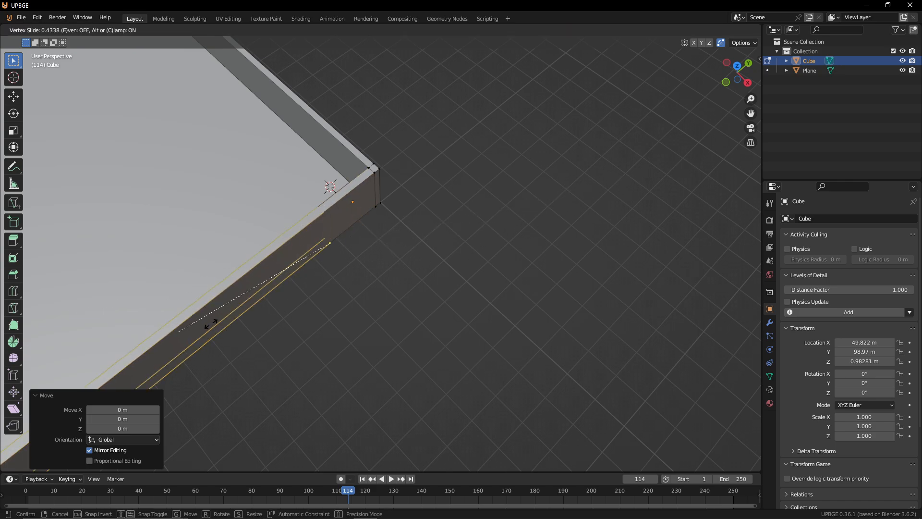
pyautogui.rightClick(239, 318)
pyautogui.hotkey('shift', 'v')
pyautogui.rightClick(214, 324)
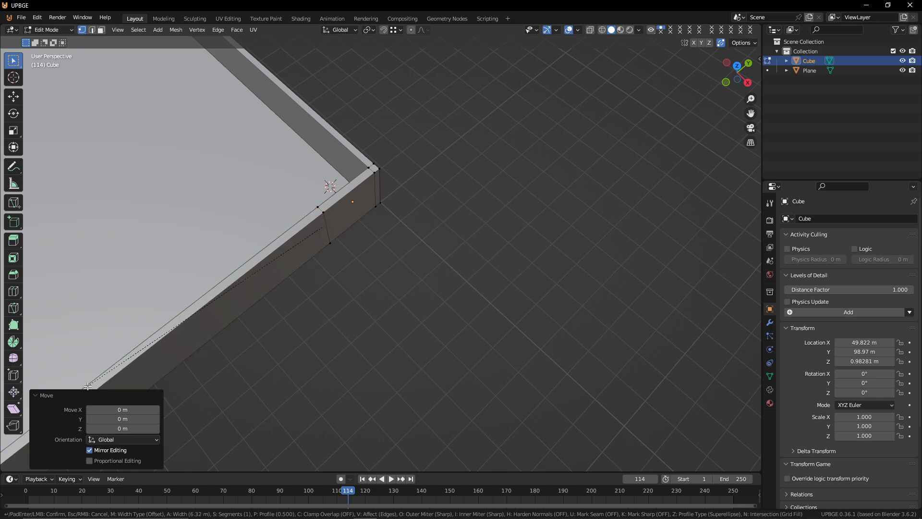
pyautogui.moveTo(341, 268); pyautogui.dragTo(342, 268, button='middle')
pyautogui.press('x')
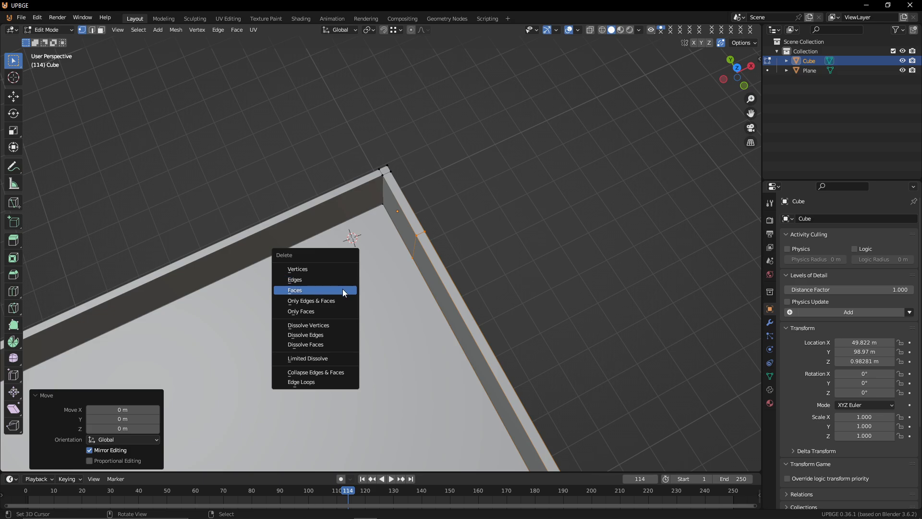
pyautogui.click(342, 292)
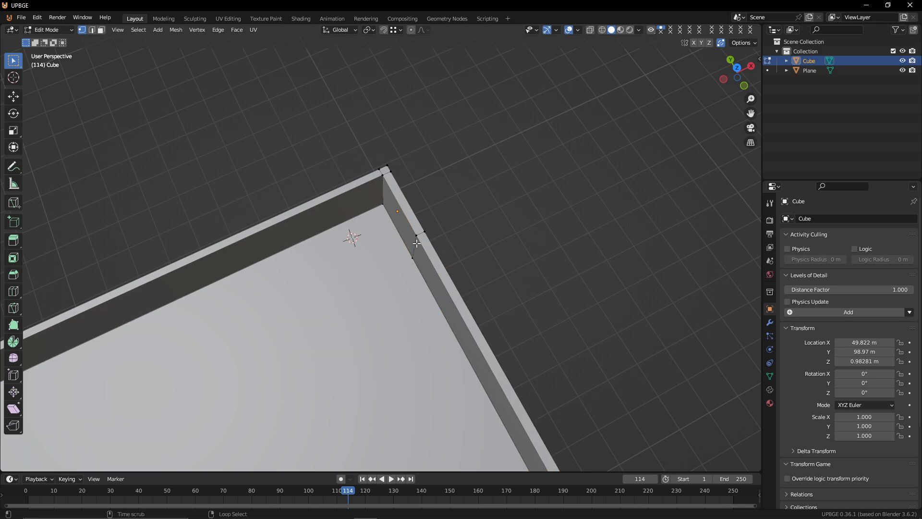
# Step: Slide the border wall's edge loop near the corner along the wall with a factor of 0.013
pyautogui.press('g')
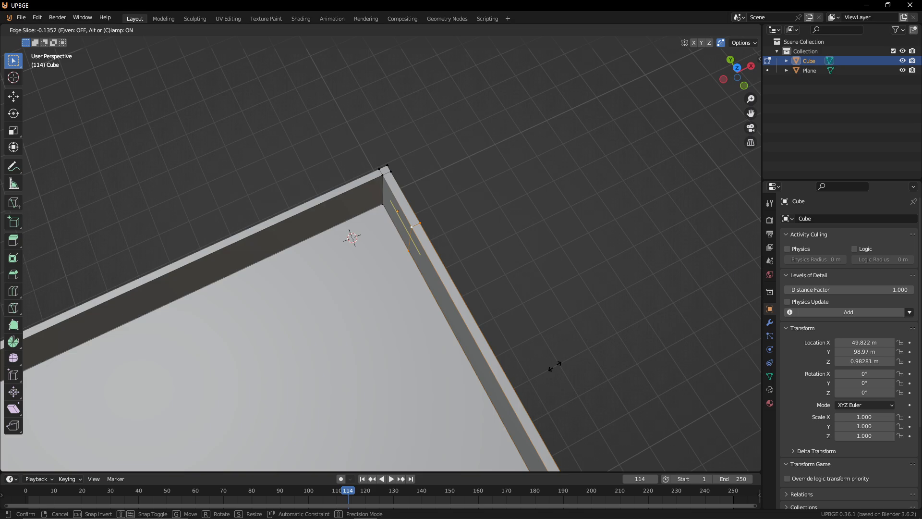
pyautogui.press('Return')
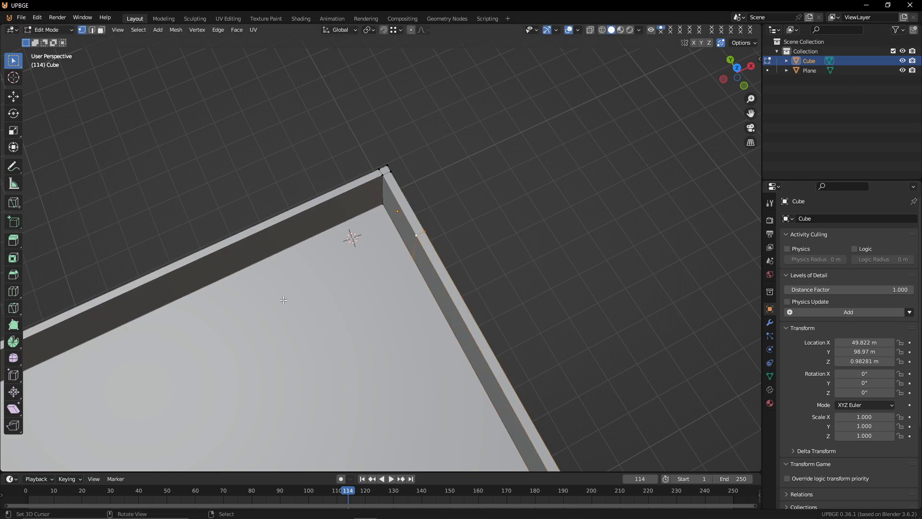
pyautogui.hotkey('shift', '`')
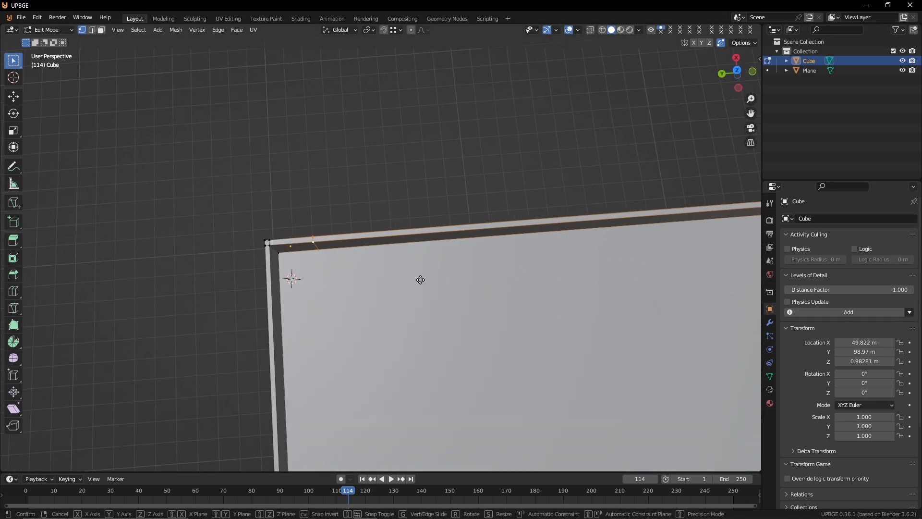
pyautogui.press('g')
pyautogui.click(446, 282)
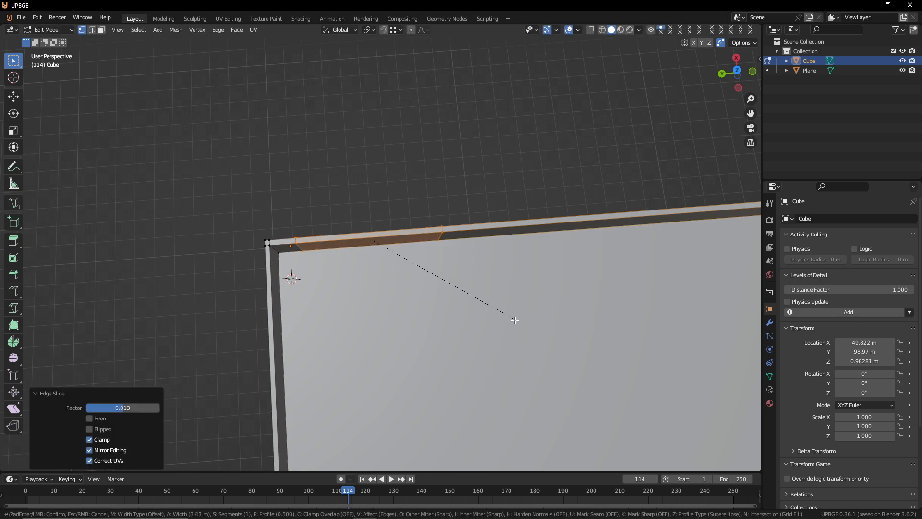
# Step: Bevel the selected edge loop to a width of 0.117 m, forming a narrow strip across the border wall
pyautogui.click(465, 294)
pyautogui.hotkey('shift', '`')
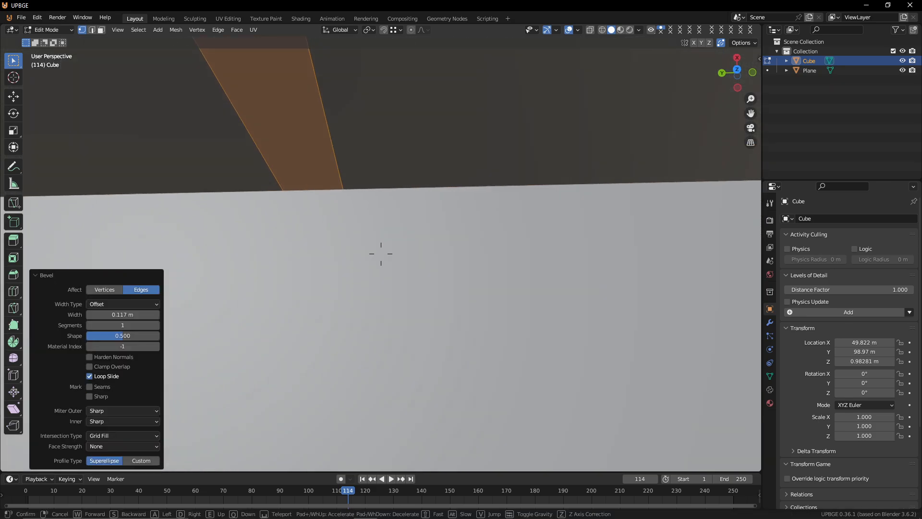
pyautogui.press('s')
pyautogui.click(421, 239)
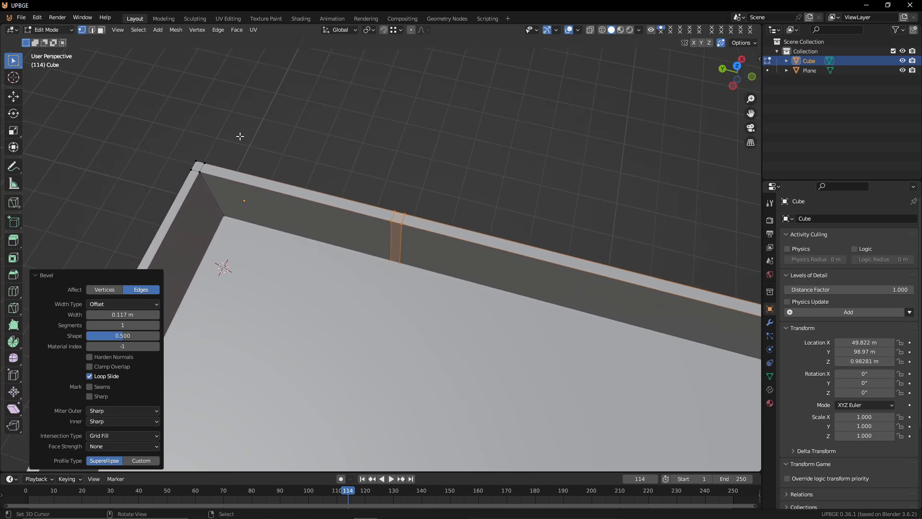
# Step: In face selection mode, extrude the narrow strip's inner face into the level along the negative global X axis as a partition wall
pyautogui.click(101, 30)
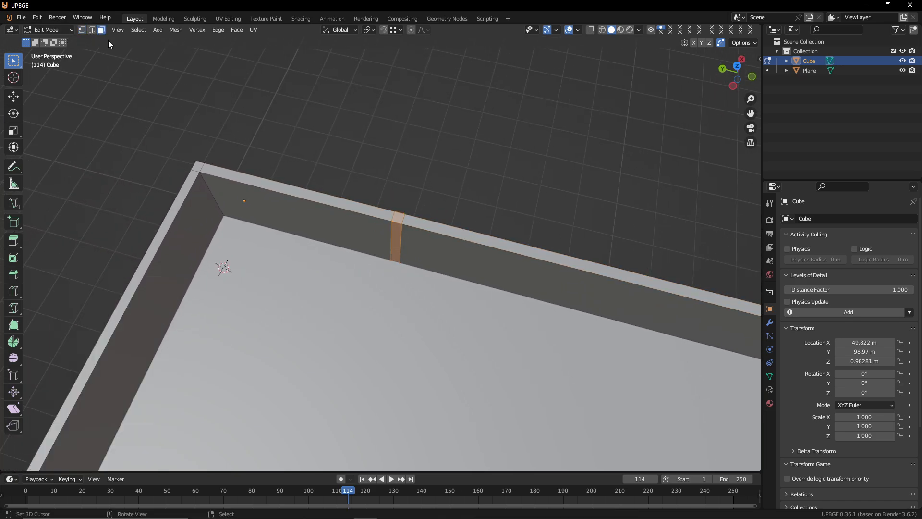
pyautogui.click(390, 248)
pyautogui.rightClick(396, 248)
pyautogui.moveTo(403, 249); pyautogui.dragTo(365, 289, button='middle')
pyautogui.scroll(-5, 381, 253)
pyautogui.press('e')
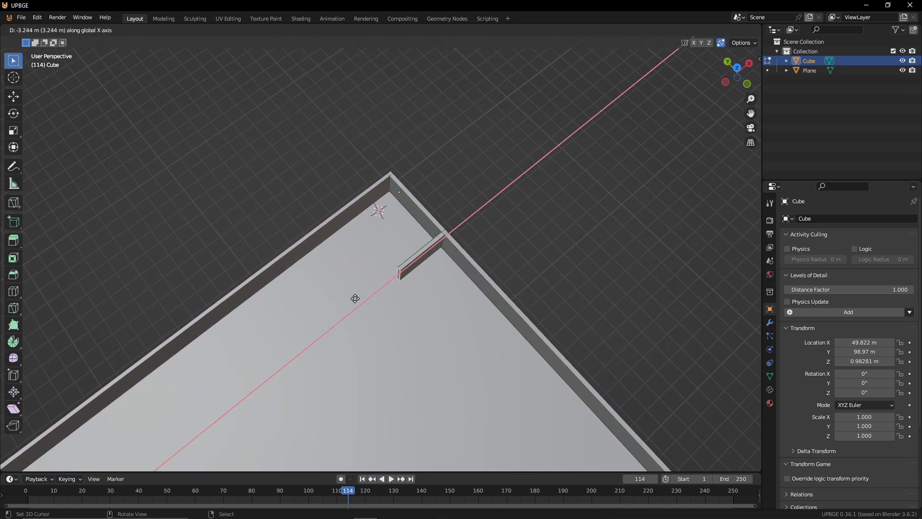
pyautogui.click(346, 310)
# Step: Extrude the partition's end face another 0.273 m along negative global X, then move it back about 0.037 m along X
pyautogui.press('e')
pyautogui.press('x')
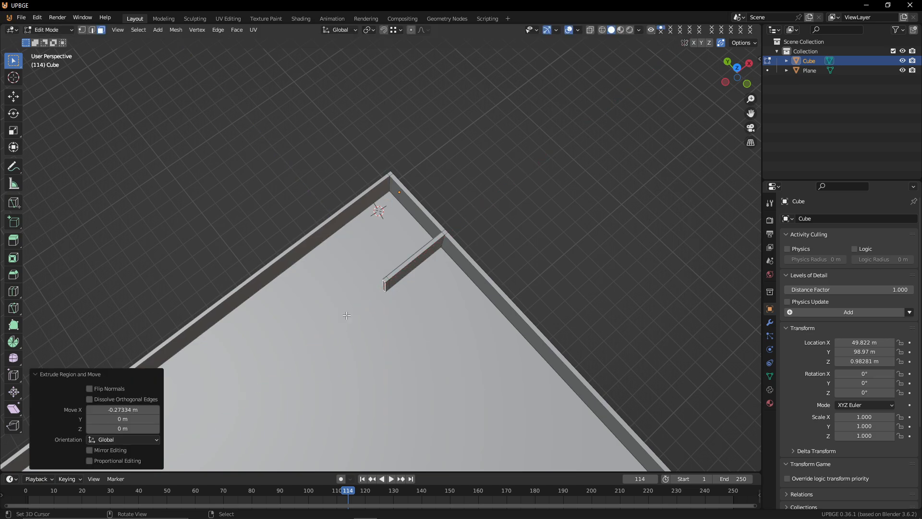
pyautogui.press('w')
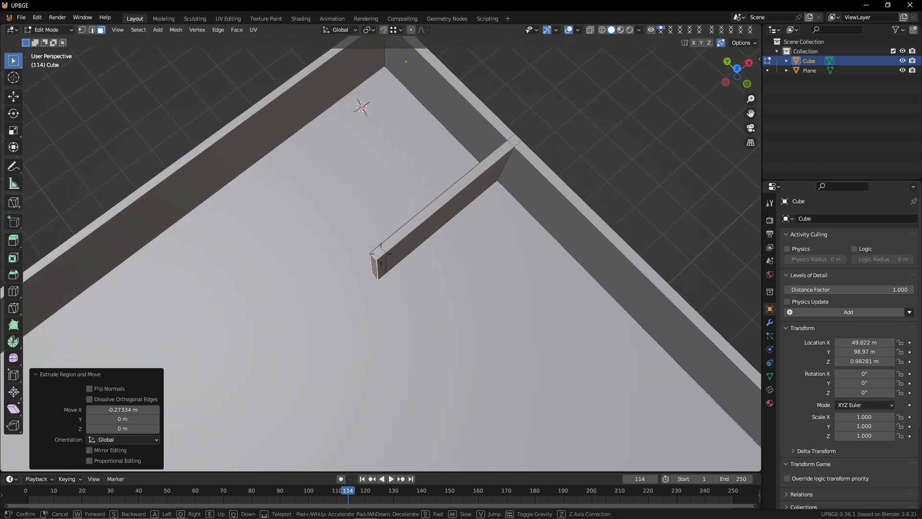
pyautogui.click(353, 331)
pyautogui.press('g')
pyautogui.press('x')
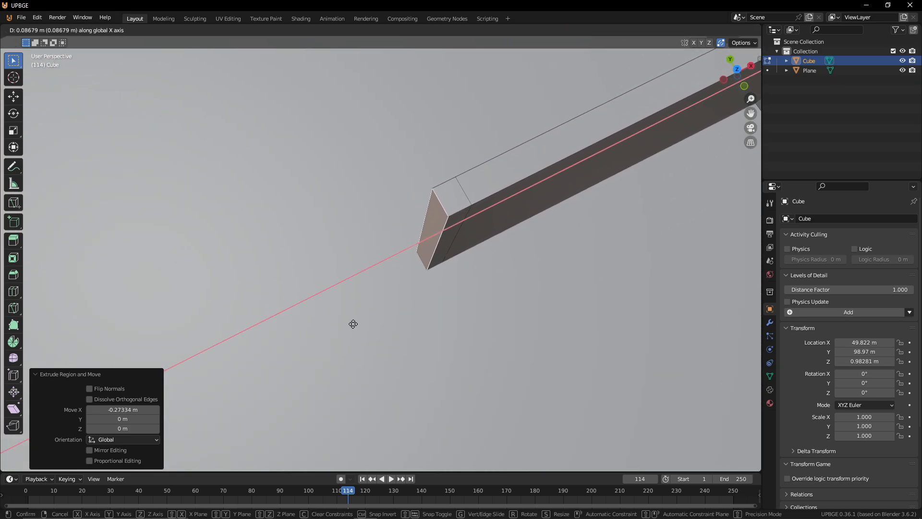
pyautogui.click(346, 324)
# Step: Extrude the side face of the partition's short end section about 4.545 m along global Y to meet the adjacent border wall
pyautogui.hotkey('shift', '`')
pyautogui.press('a')
pyautogui.click(334, 330)
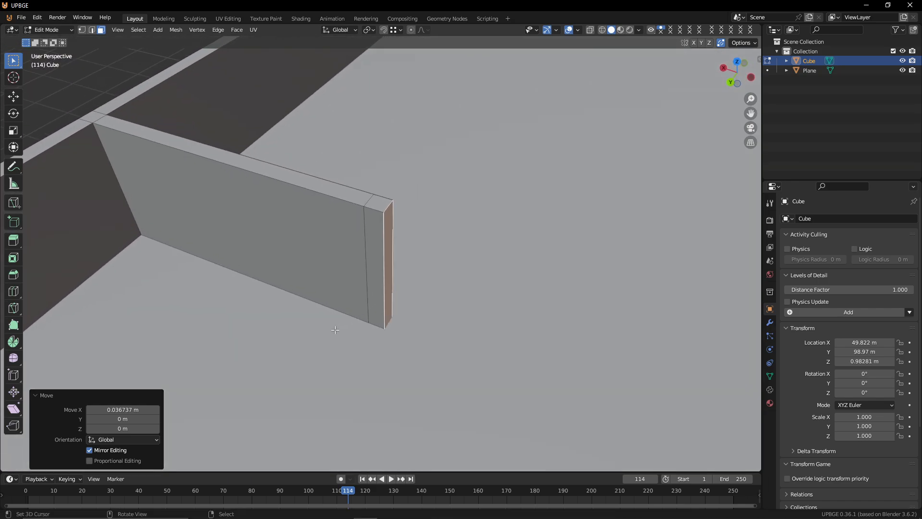
pyautogui.rightClick(372, 282)
pyautogui.hotkey('shift', '`')
pyautogui.press('s')
pyautogui.click(380, 274)
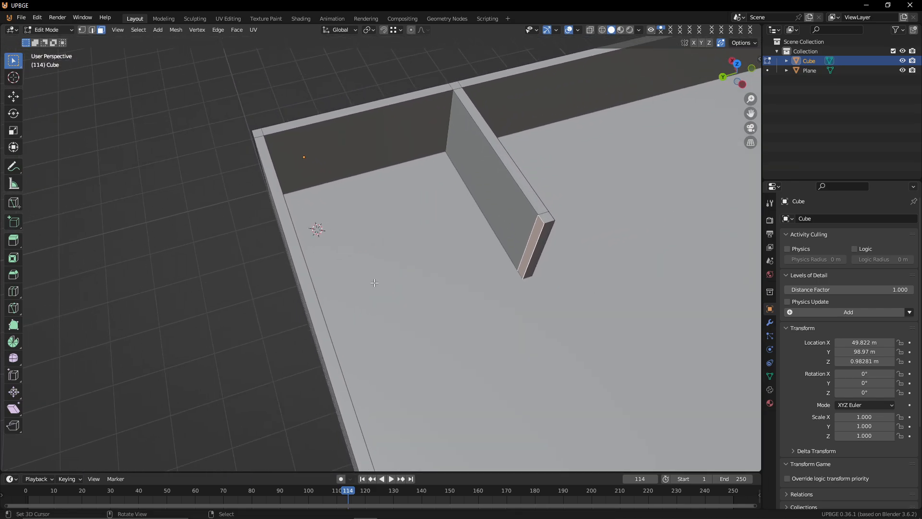
pyautogui.press('e')
pyautogui.press('y')
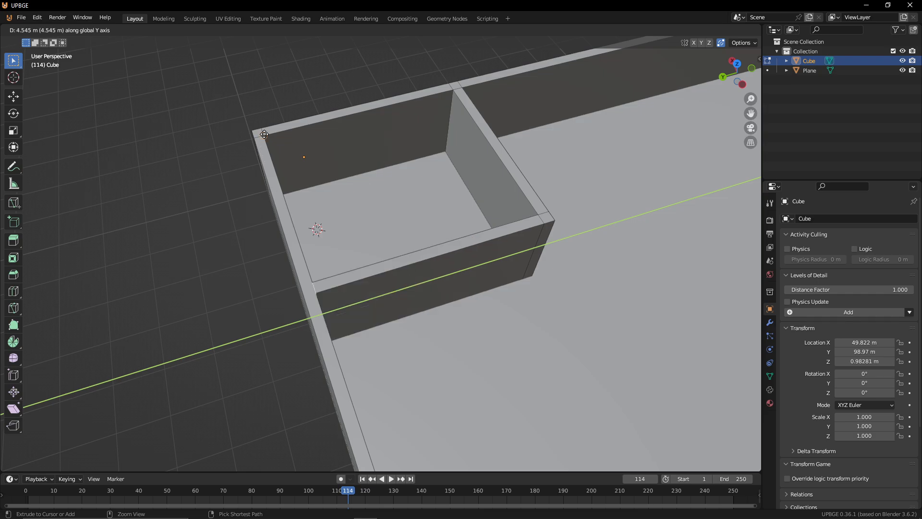
pyautogui.click(265, 136)
# Step: Add two evenly spaced vertical loop cuts to the new wall that closes the corner room
pyautogui.hotkey('shift', '`')
pyautogui.press('d')
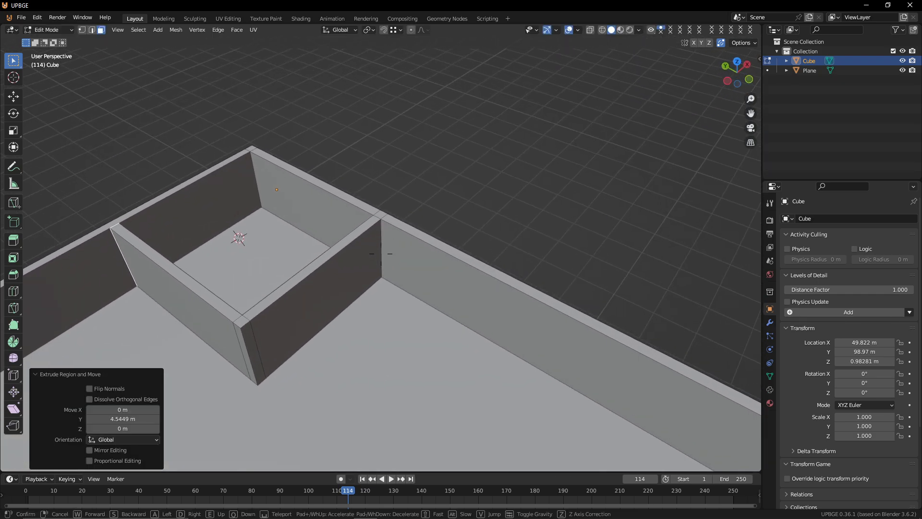
pyautogui.click(368, 326)
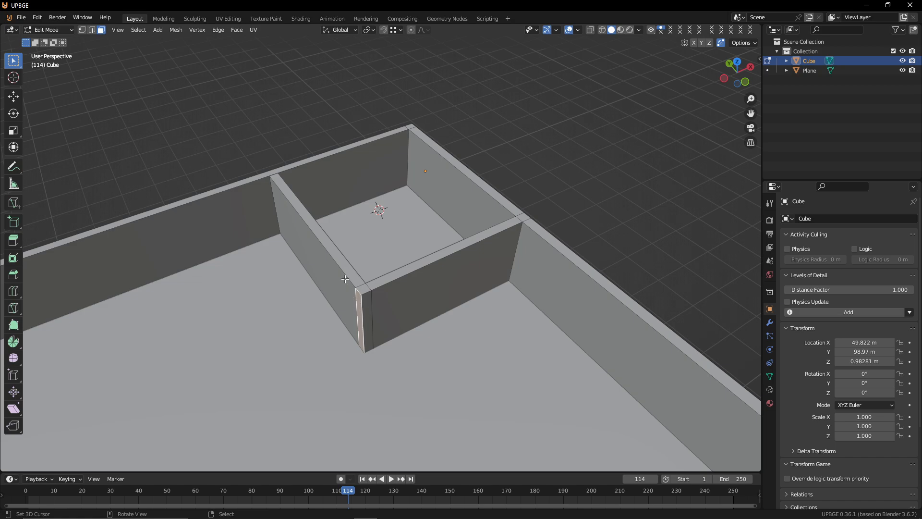
pyautogui.hotkey('ctrl', 'r')
pyautogui.scroll(1, 316, 239)
pyautogui.click(317, 240)
pyautogui.rightClick(317, 240)
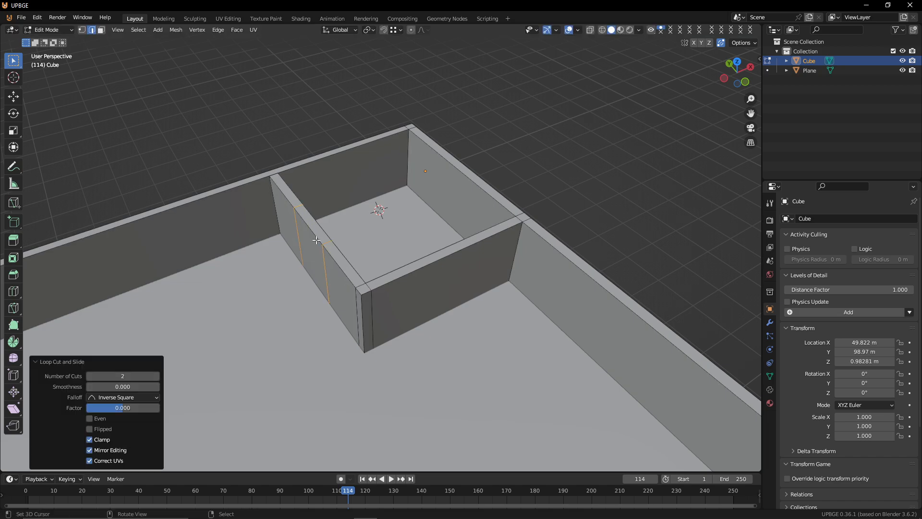
# Step: Add a horizontal loop cut around the walls with a slide factor of -0.493, then slide it further up by -0.495
pyautogui.hotkey('ctrl', 'r')
pyautogui.click(364, 317)
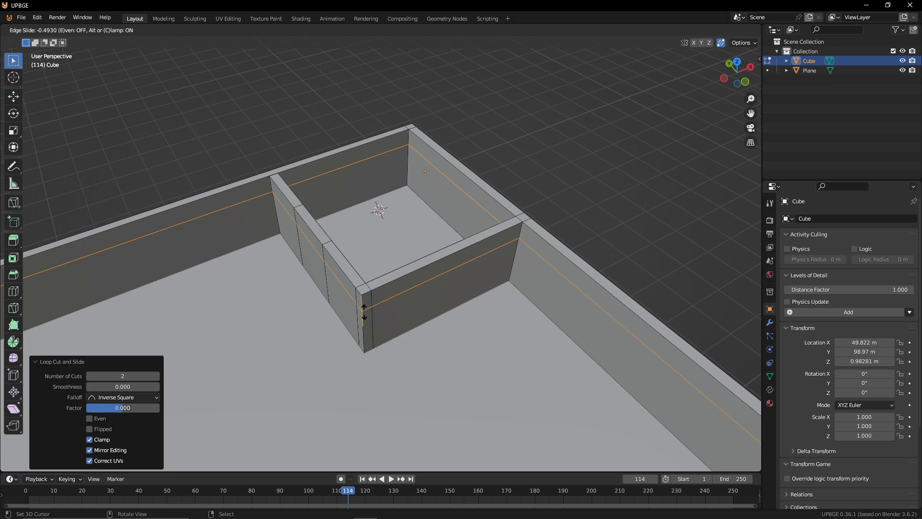
pyautogui.click(365, 311)
pyautogui.moveTo(365, 311); pyautogui.dragTo(408, 297, button='middle')
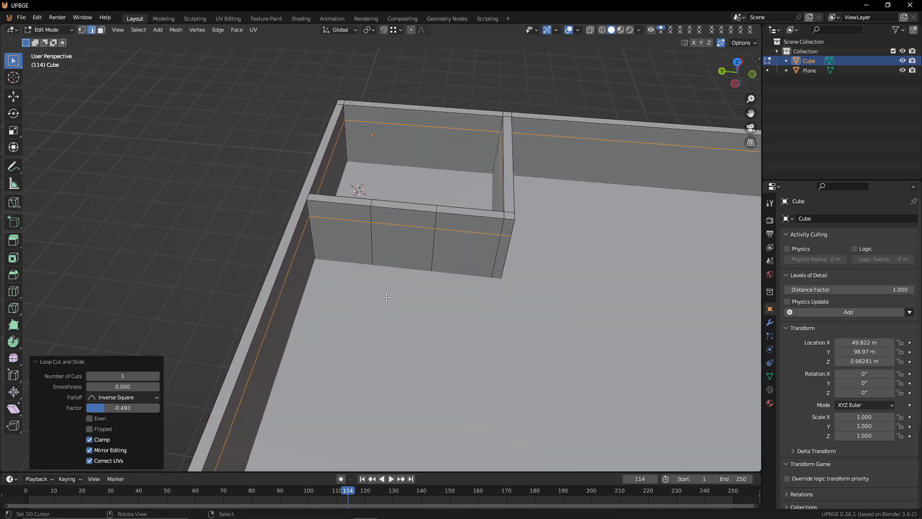
pyautogui.press('g')
pyautogui.press('g')
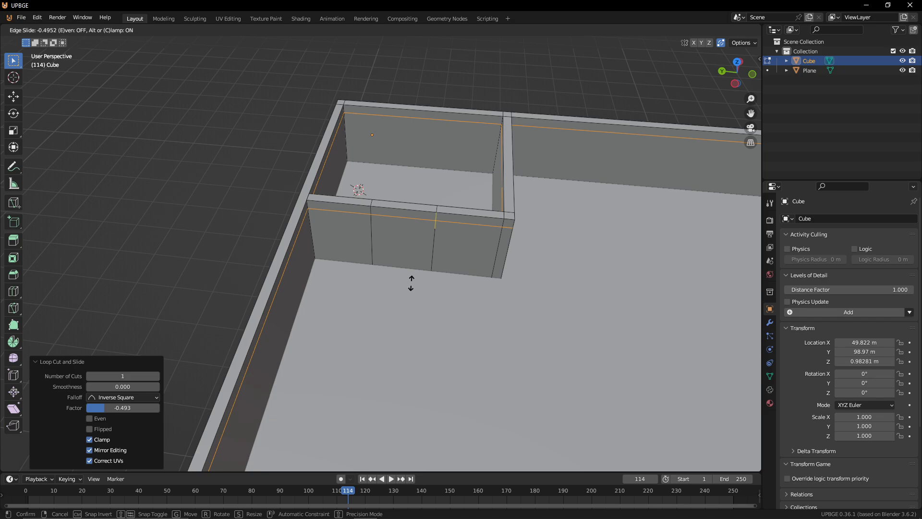
pyautogui.click(409, 288)
# Step: Fly around the corner room to examine its new wall cuts up close and from above, and switch to face selection mode
pyautogui.hotkey('shift', '`')
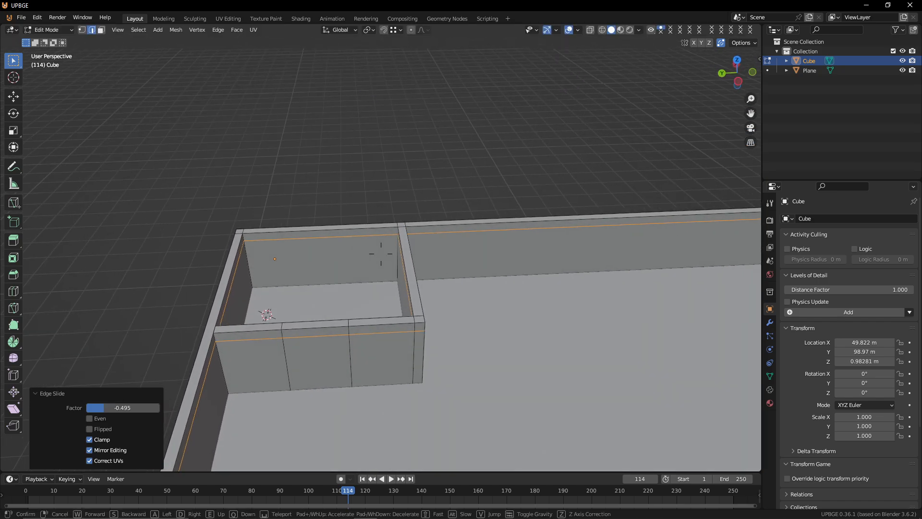
pyautogui.press('w')
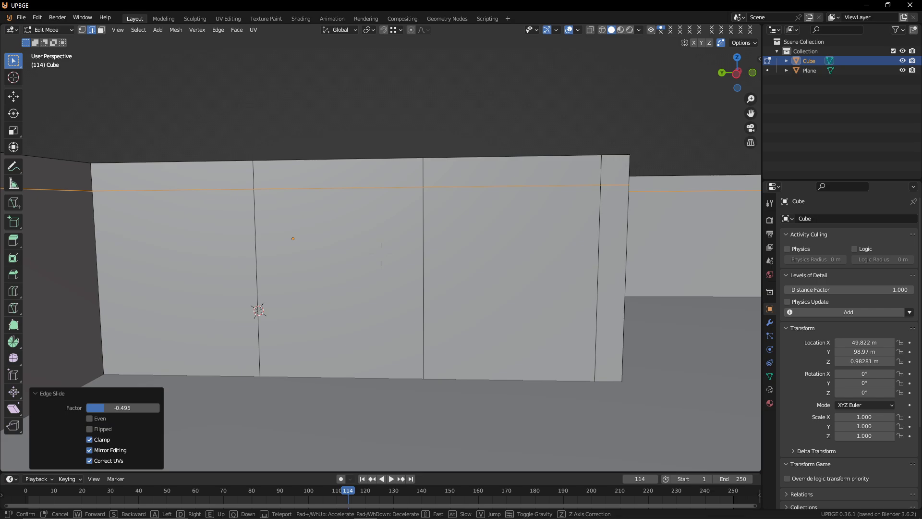
pyautogui.press('s')
pyautogui.press('e')
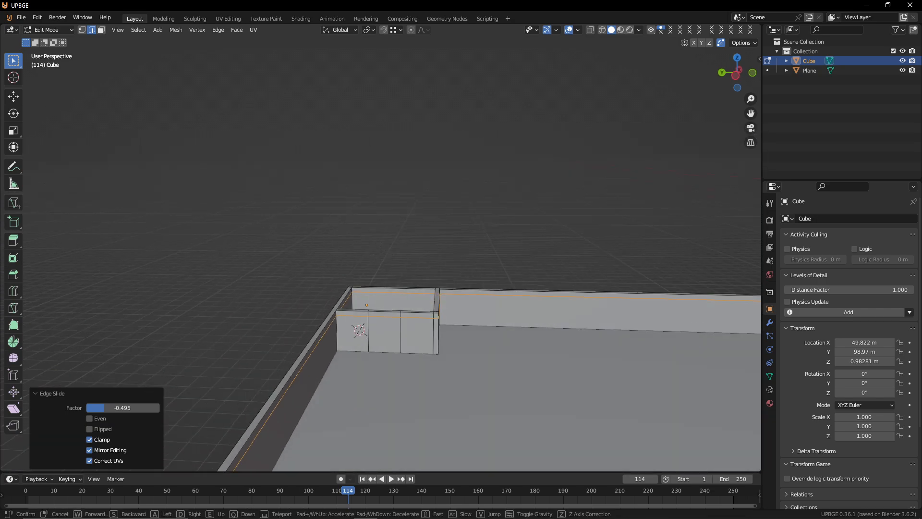
pyautogui.press('w')
pyautogui.click(299, 199)
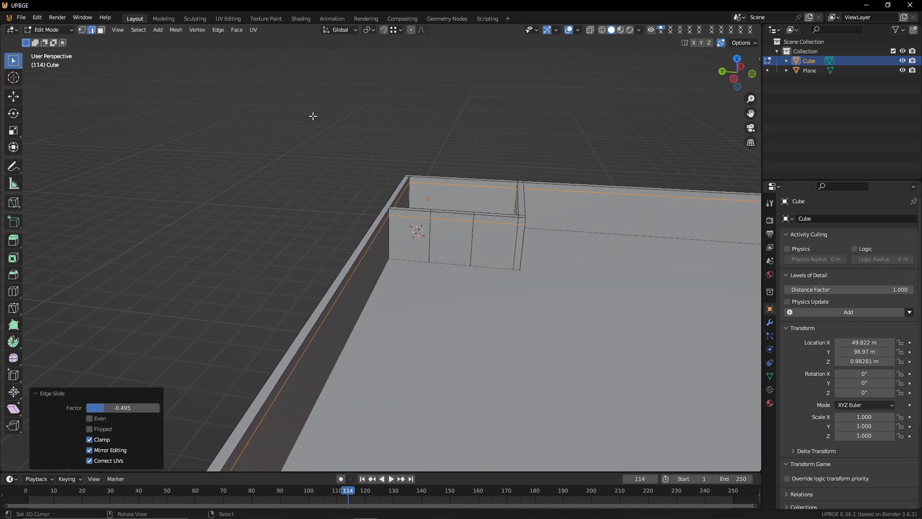
pyautogui.hotkey('shift', '`')
pyautogui.press('w')
pyautogui.press('e')
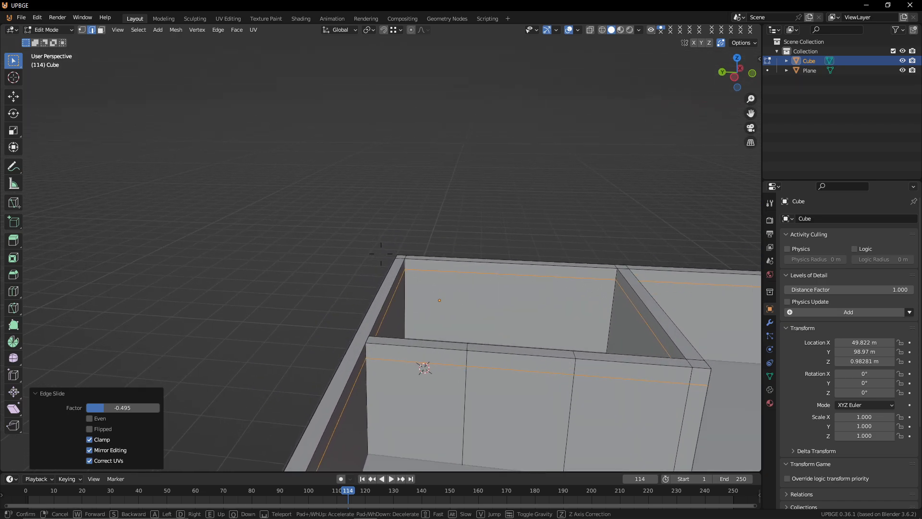
pyautogui.click(307, 135)
pyautogui.click(102, 31)
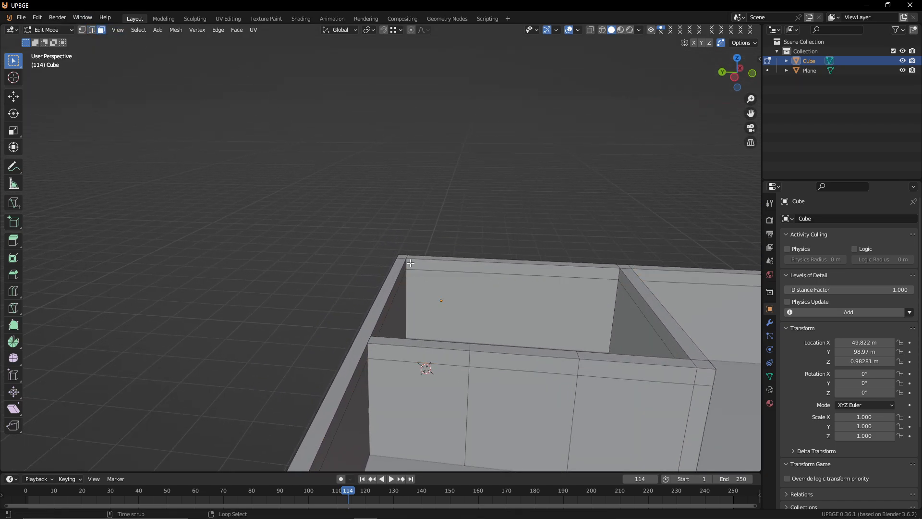
# Step: Try to loop-select the top faces of the walls surrounding the corner room, undoing the unwanted selections
pyautogui.click(401, 258)
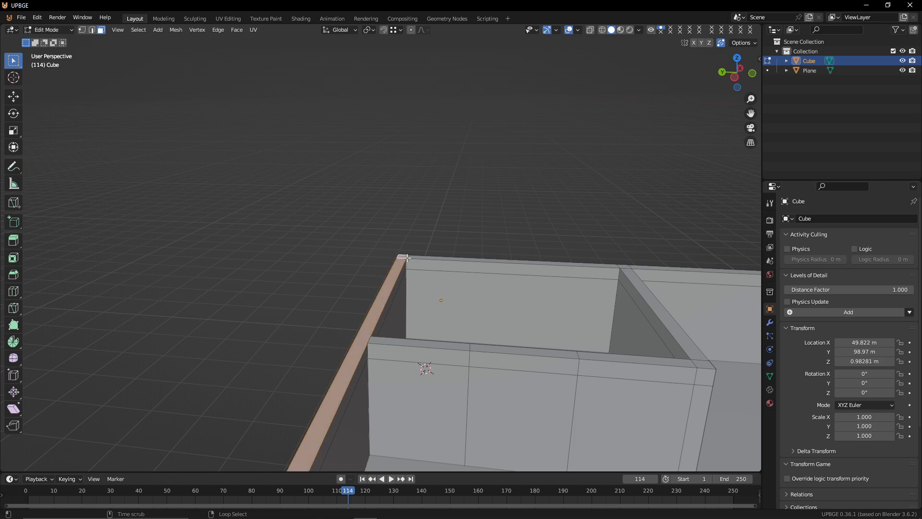
pyautogui.keyDown('alt'); pyautogui.keyDown('shift'); pyautogui.click(408, 258); pyautogui.keyUp('shift'); pyautogui.keyUp('alt')
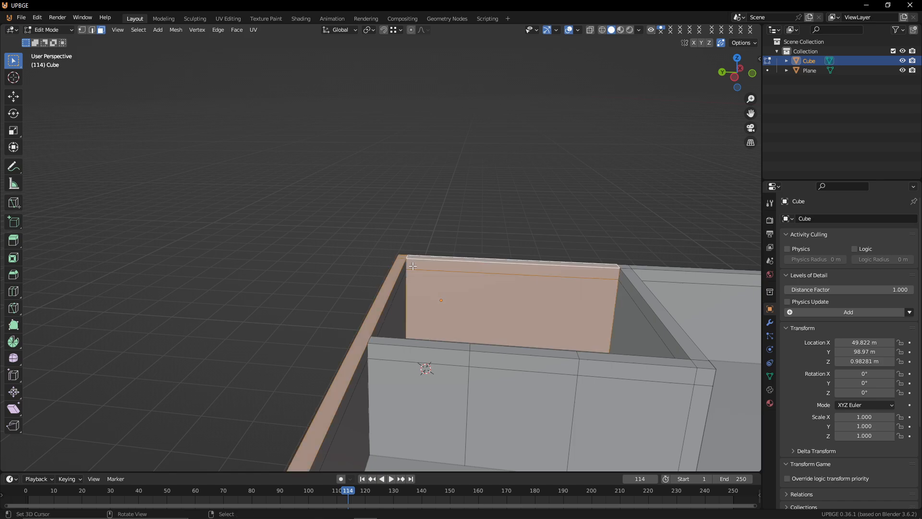
pyautogui.keyDown('alt'); pyautogui.keyDown('shift'); pyautogui.click(406, 256); pyautogui.keyUp('shift'); pyautogui.keyUp('alt')
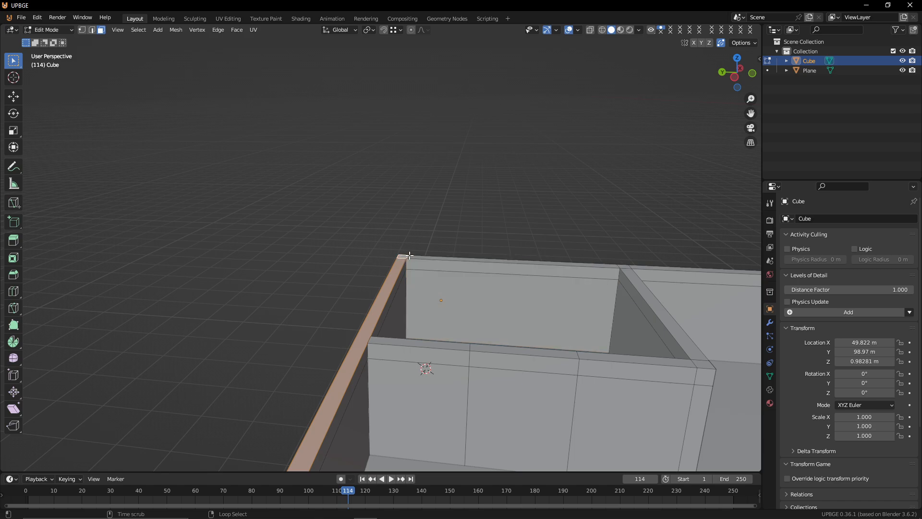
pyautogui.keyDown('alt'); pyautogui.keyDown('shift'); pyautogui.click(632, 266); pyautogui.keyUp('shift'); pyautogui.keyUp('alt')
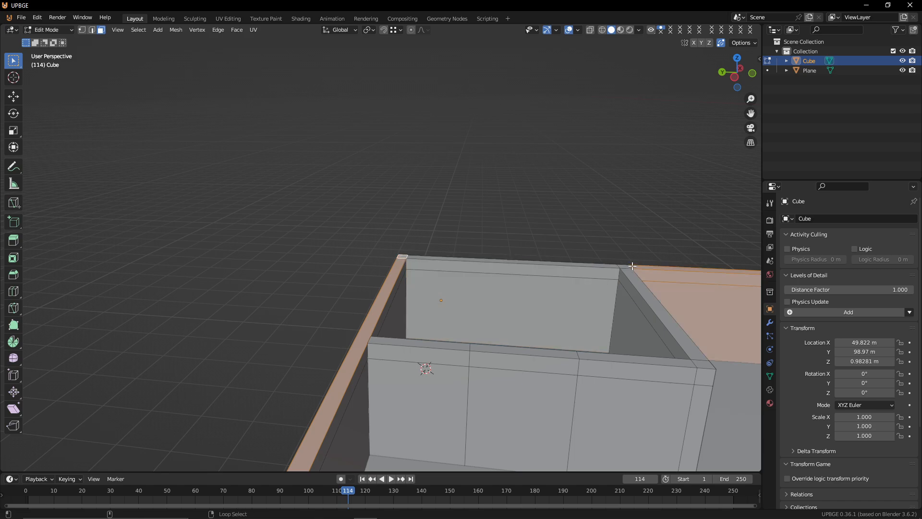
pyautogui.hotkey('ctrl', 'z')
pyautogui.keyDown('alt'); pyautogui.keyDown('shift'); pyautogui.click(628, 267); pyautogui.keyUp('shift'); pyautogui.keyUp('alt')
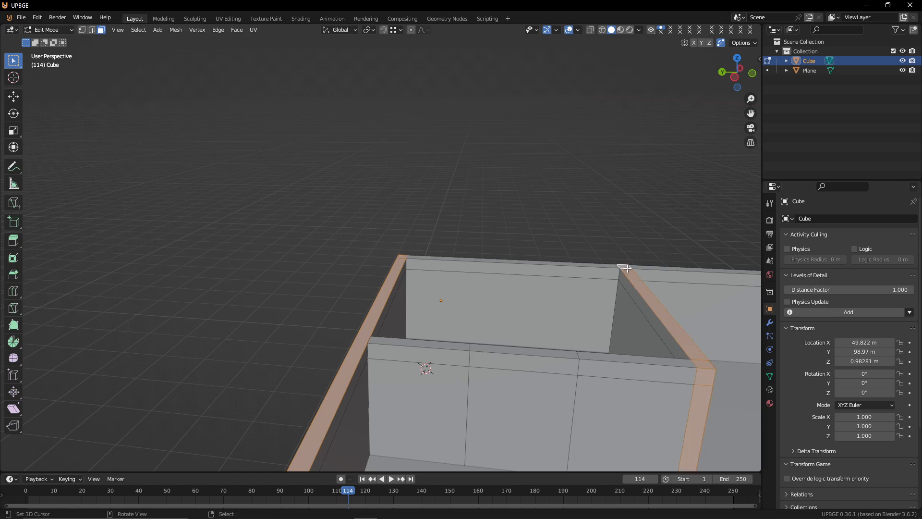
pyautogui.hotkey('ctrl', 'z')
pyautogui.keyDown('shift'); pyautogui.click(648, 314); pyautogui.keyUp('shift')
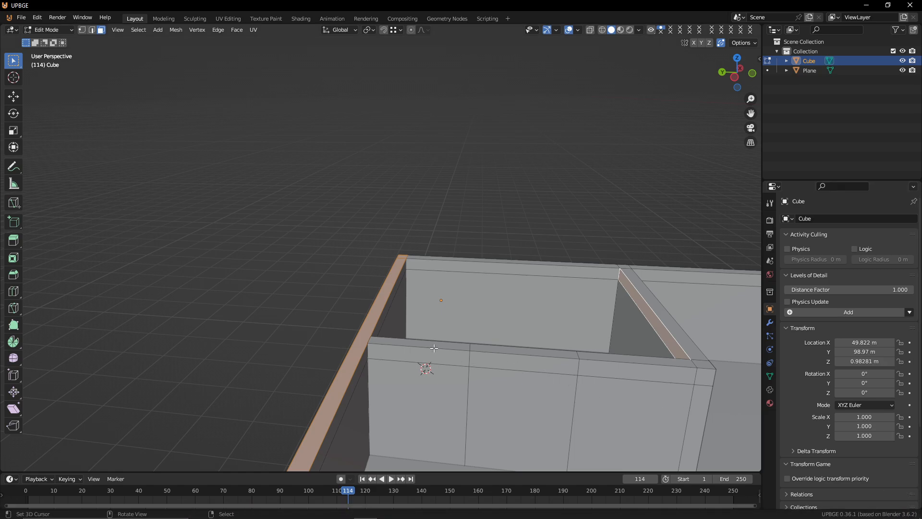
# Step: Select the top faces of the corner room's partition walls and the adjoining border walls, including the corner faces
pyautogui.click(449, 349)
pyautogui.keyDown('ctrl'); pyautogui.click(701, 366); pyautogui.keyUp('ctrl')
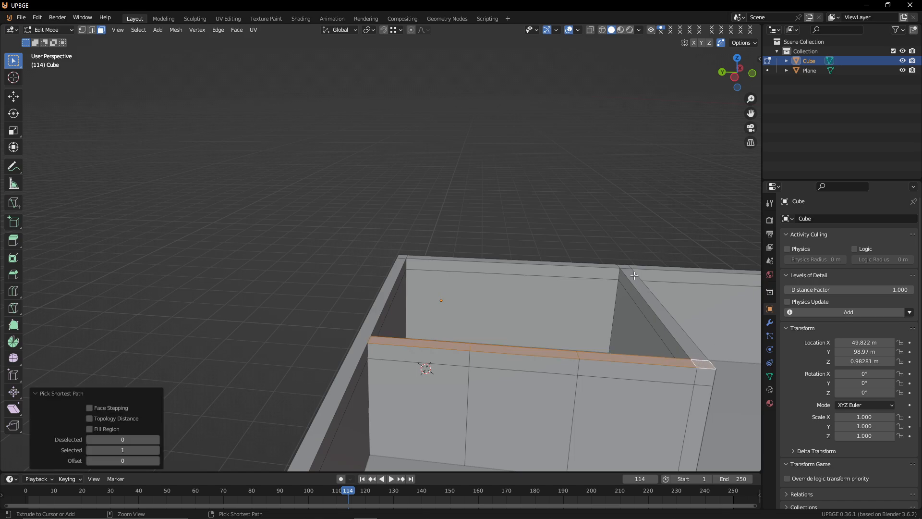
pyautogui.keyDown('ctrl'); pyautogui.click(624, 265); pyautogui.keyUp('ctrl')
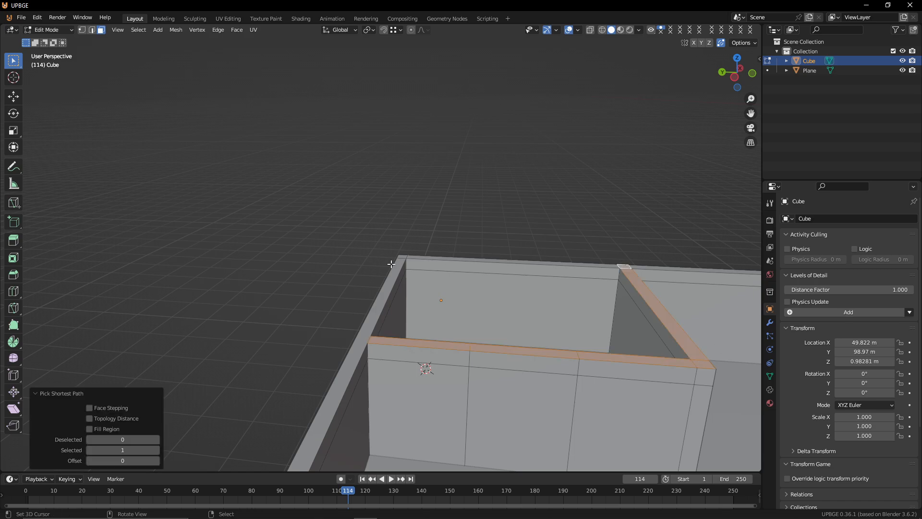
pyautogui.keyDown('shift'); pyautogui.click(401, 259); pyautogui.keyUp('shift')
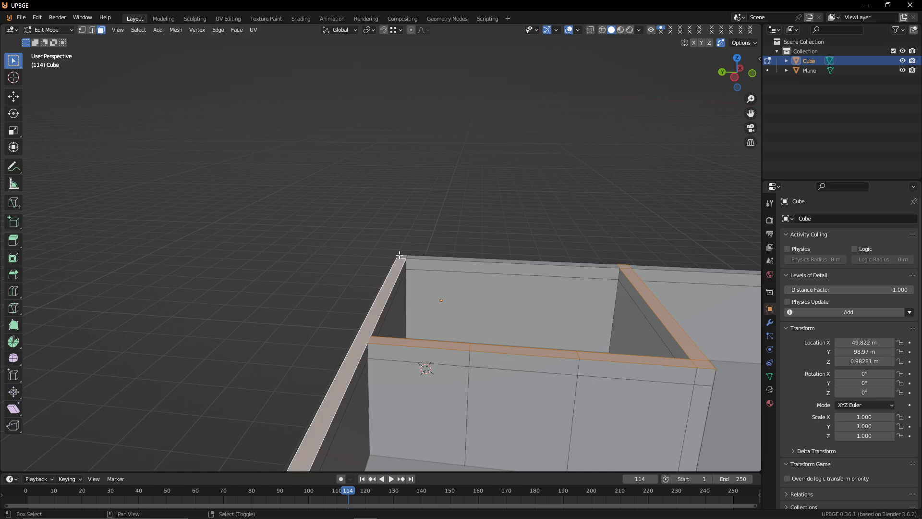
pyautogui.keyDown('ctrl'); pyautogui.click(403, 257); pyautogui.keyUp('ctrl')
pyautogui.keyDown('ctrl'); pyautogui.click(415, 257); pyautogui.keyUp('ctrl')
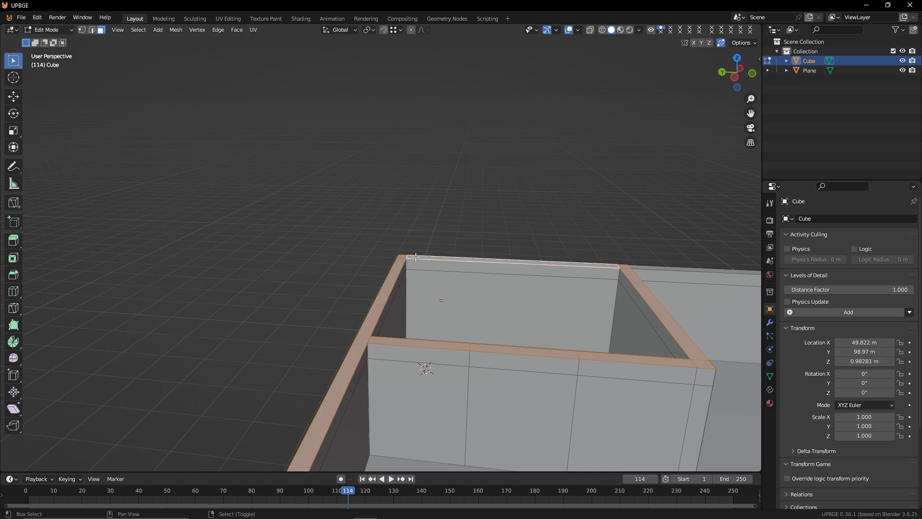
pyautogui.keyDown('ctrl'); pyautogui.click(668, 268); pyautogui.keyUp('ctrl')
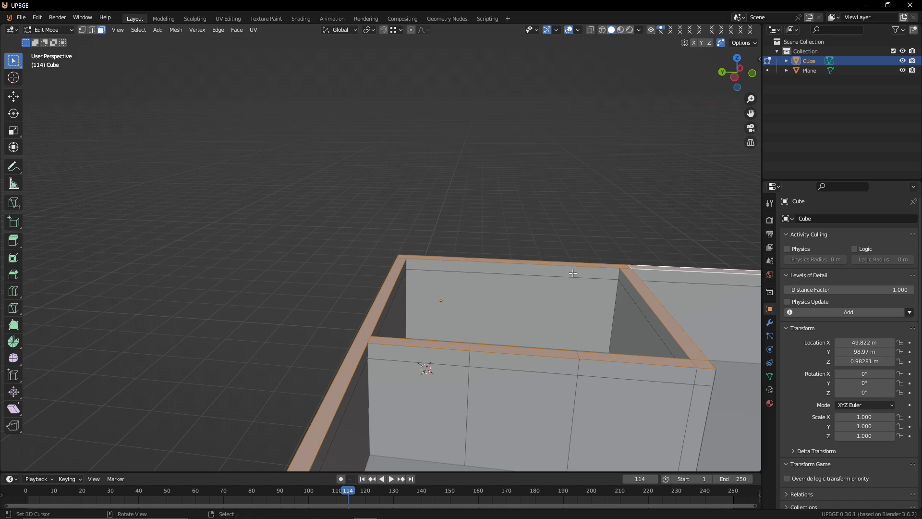
pyautogui.press('f')
pyautogui.hotkey('ctrl', 'z')
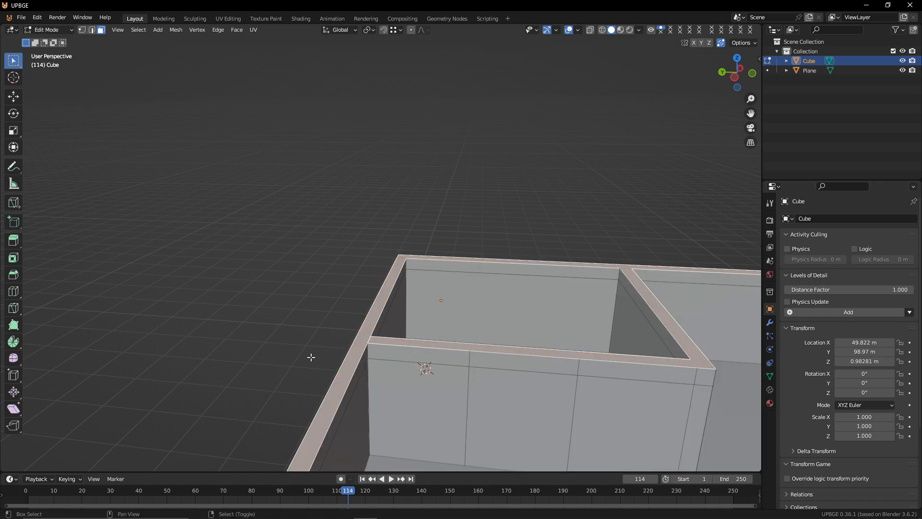
# Step: Extend the selection to the top faces of all remaining border walls and their corners around the level
pyautogui.hotkey('shift', '`')
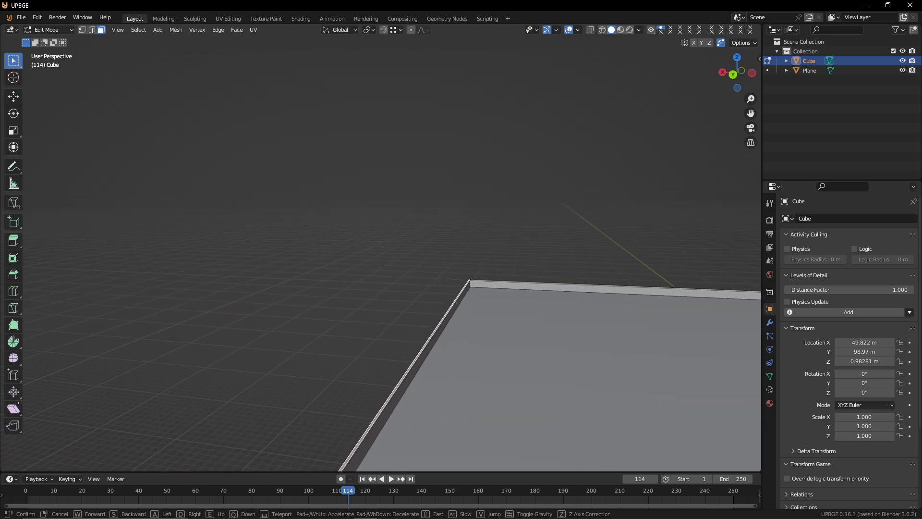
pyautogui.press('w')
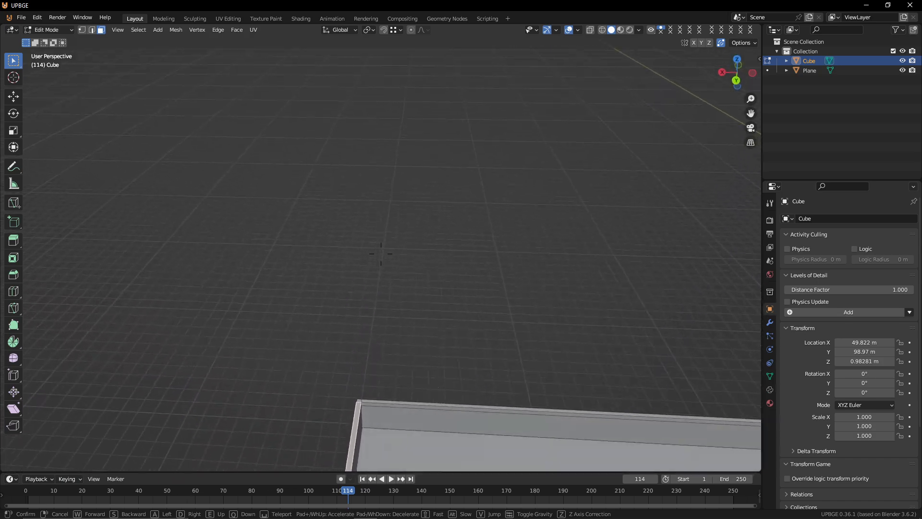
pyautogui.click(381, 253)
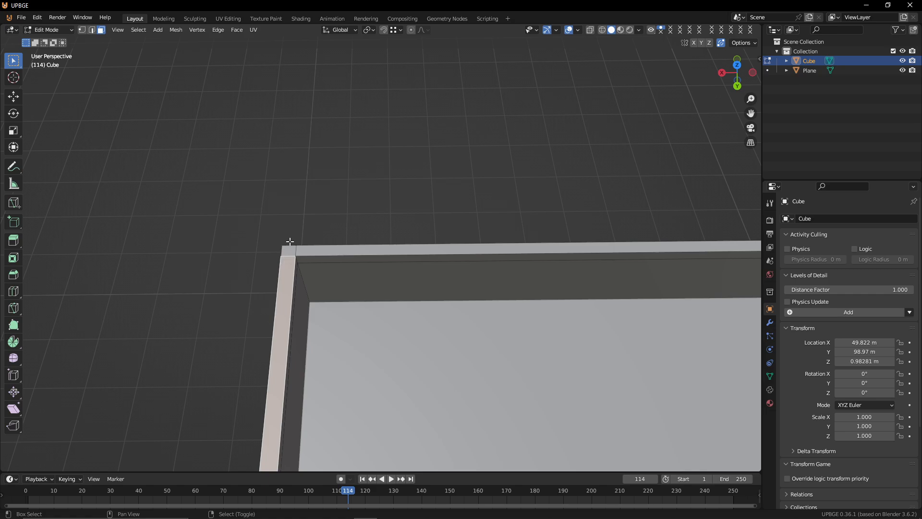
pyautogui.hotkey('shift', '`')
pyautogui.press('w')
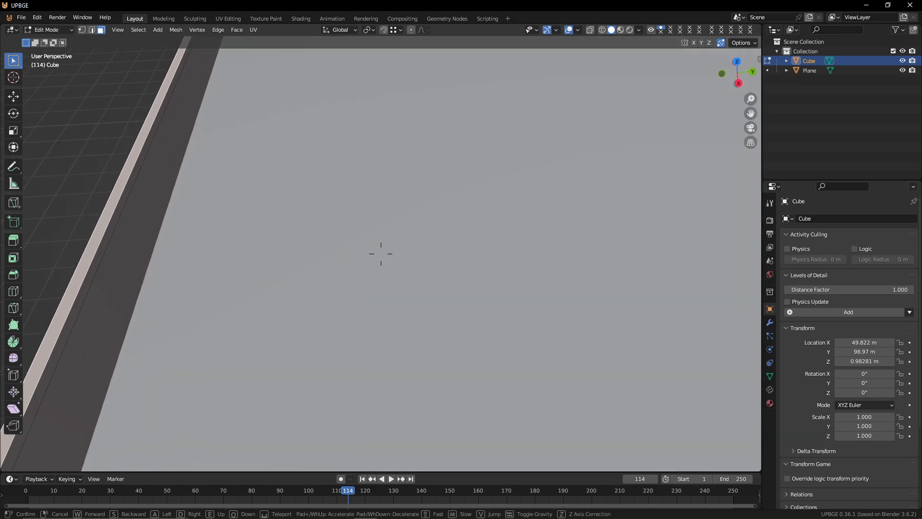
pyautogui.press('e')
pyautogui.press('w')
pyautogui.click(381, 254)
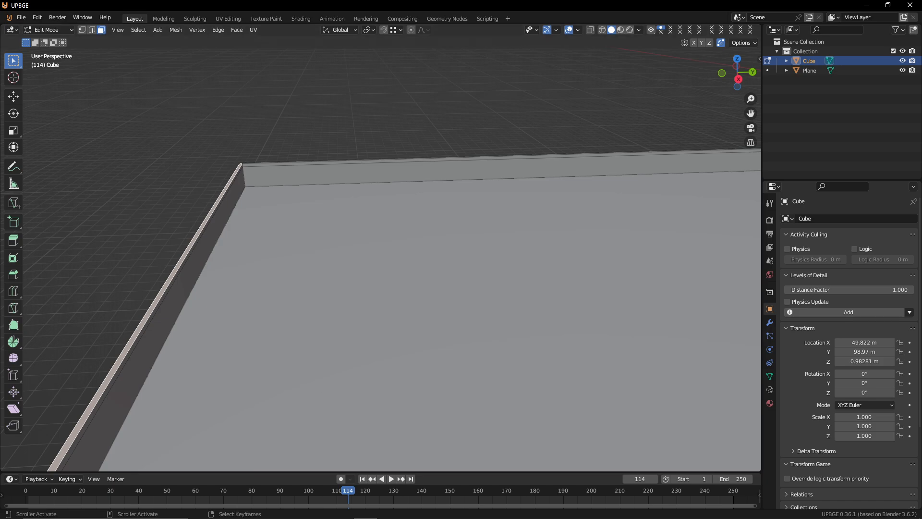
pyautogui.moveTo(321, 517)
pyautogui.hotkey('shift', '`')
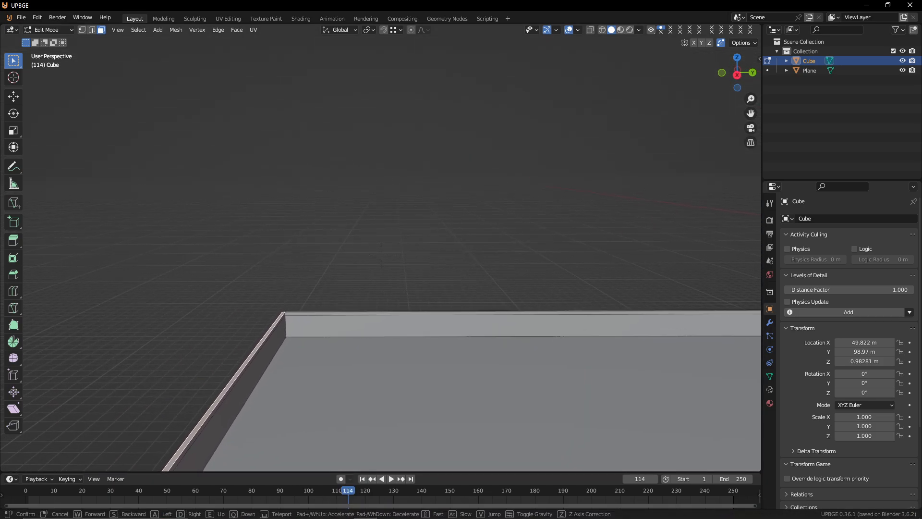
pyautogui.press('w')
pyautogui.click(381, 254)
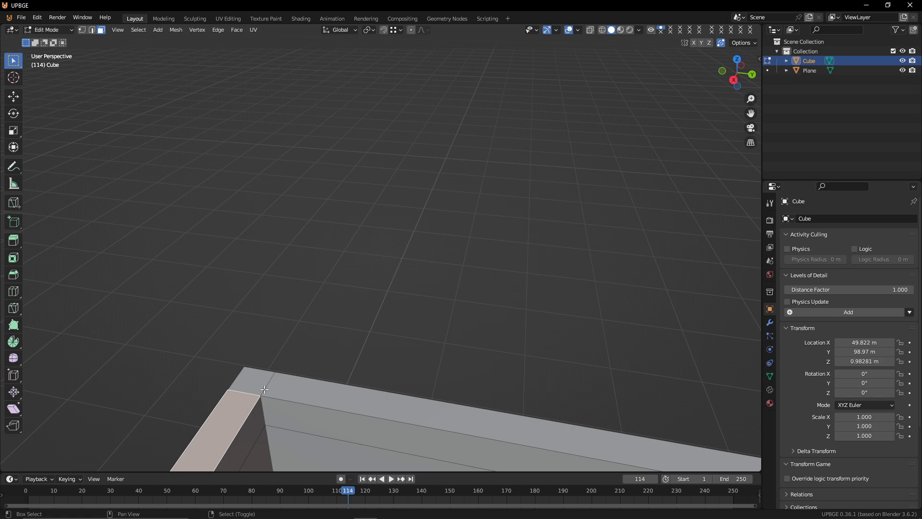
pyautogui.hotkey('shift', '`')
pyautogui.press('w')
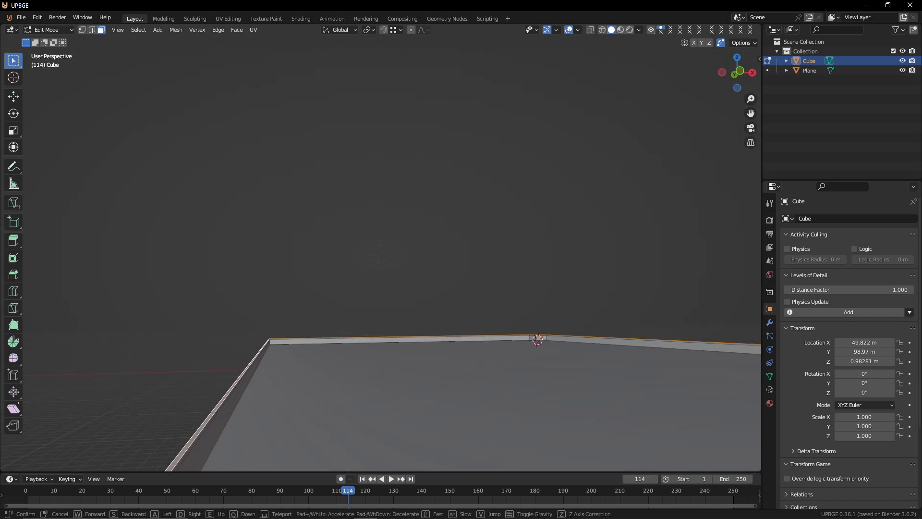
pyautogui.press('w')
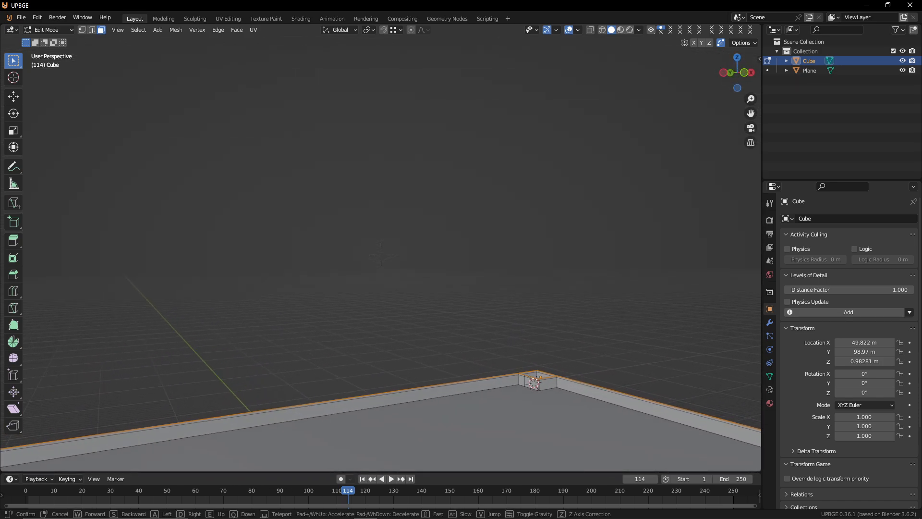
pyautogui.press('w')
pyautogui.click(294, 389)
# Step: Move the selected wall tops up 1.5702 m along global Z to make all the walls taller
pyautogui.press('g')
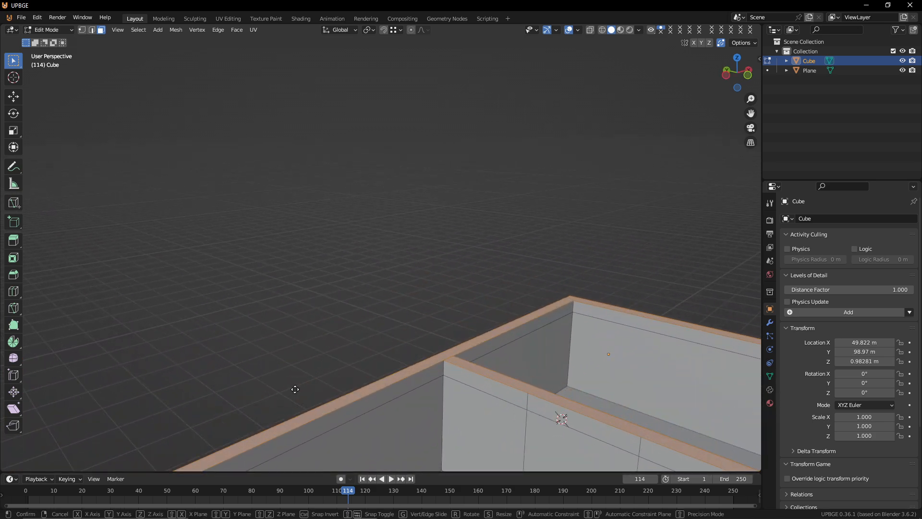
pyautogui.press('z')
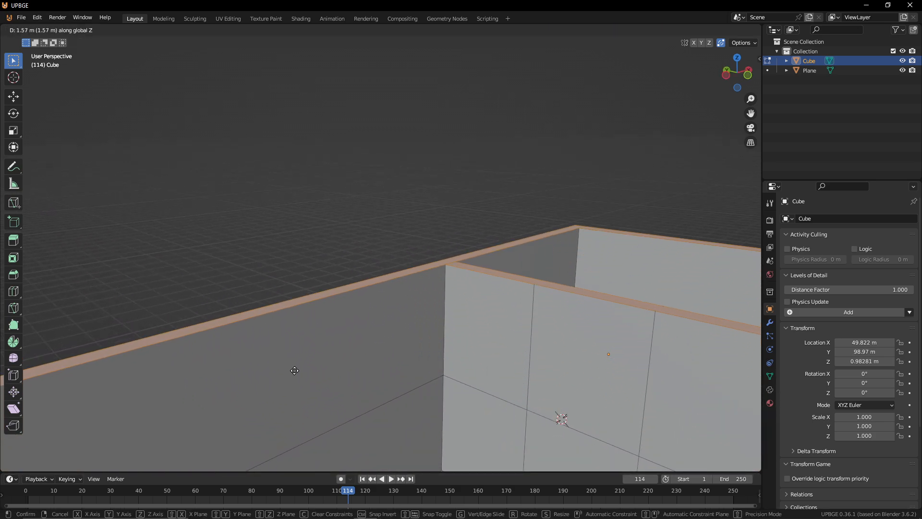
pyautogui.click(295, 370)
# Step: Select the horizontal edge loop running around the walls and slide it up with a factor of -0.580
pyautogui.hotkey('shift', '`')
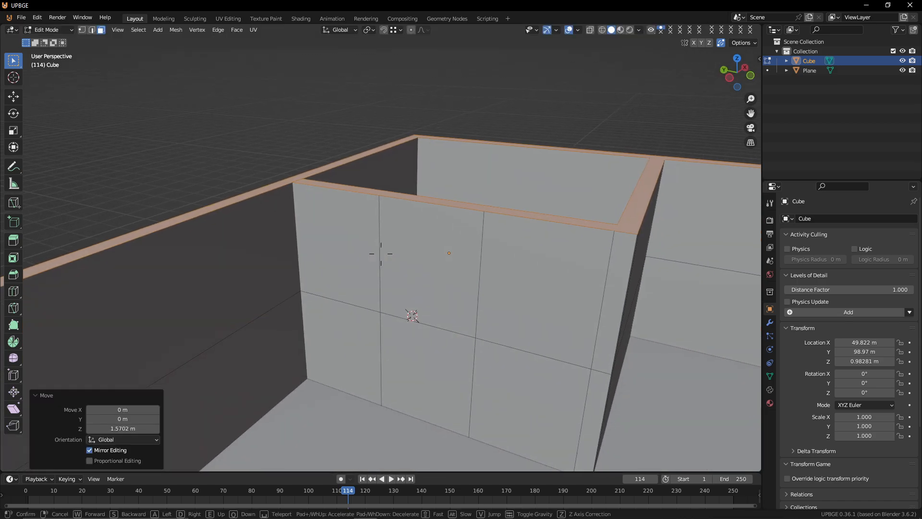
pyautogui.click(265, 322)
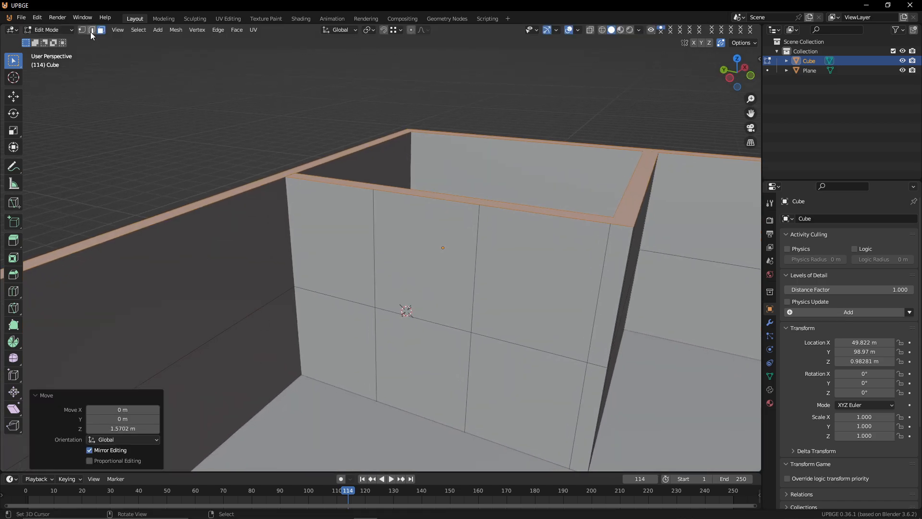
pyautogui.click(368, 294)
pyautogui.keyDown('shift'); pyautogui.click(360, 305); pyautogui.keyUp('shift')
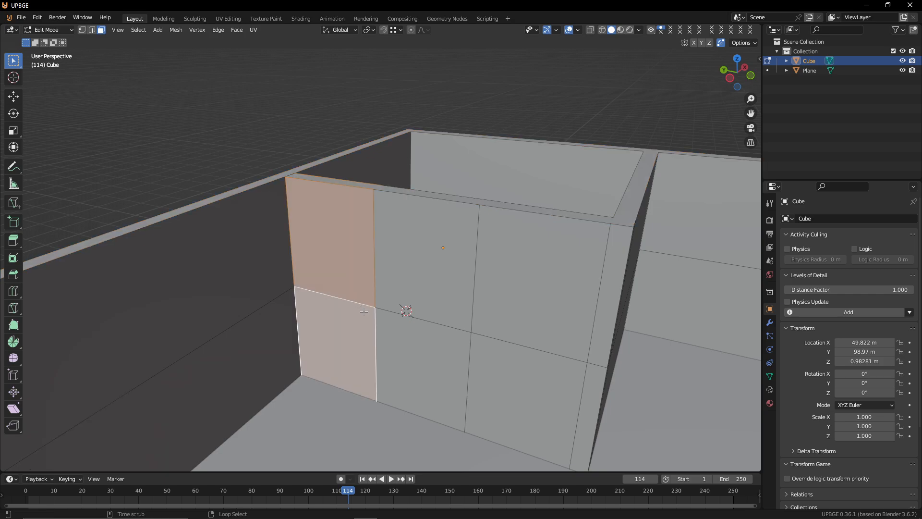
pyautogui.click(92, 30)
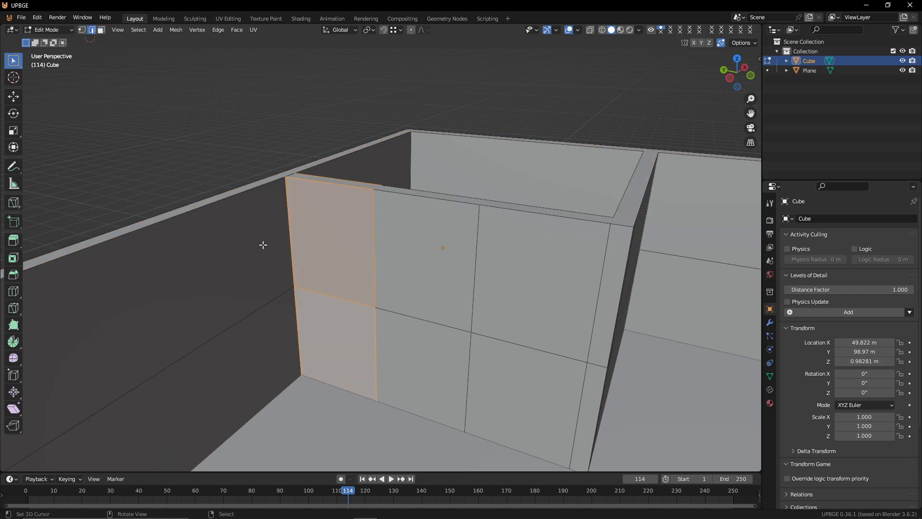
pyautogui.keyDown('alt'); pyautogui.click(383, 315); pyautogui.keyUp('alt')
pyautogui.hotkey('shift', '`')
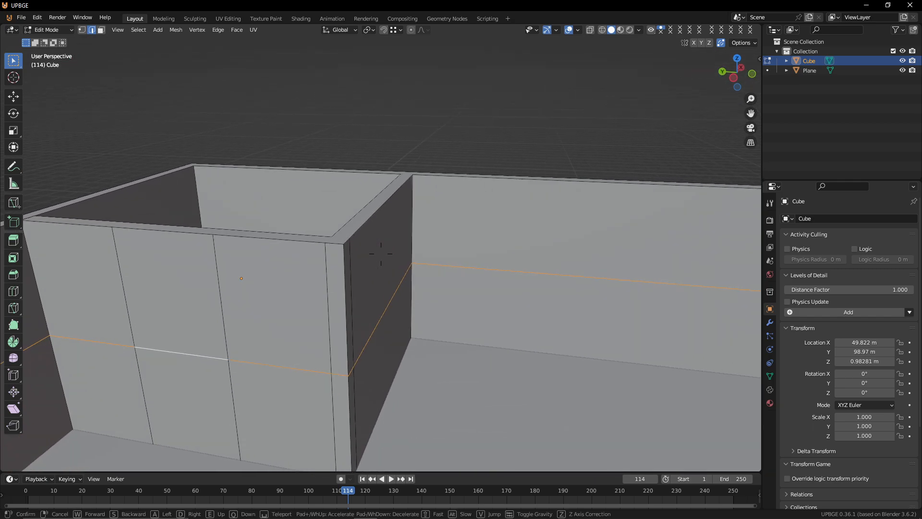
pyautogui.press('w')
pyautogui.press('d')
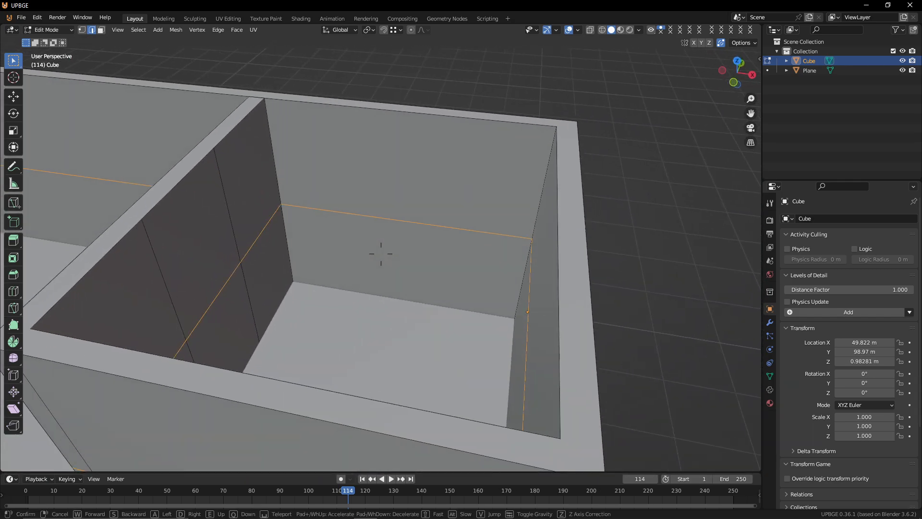
pyautogui.press('s')
pyautogui.click(381, 253)
pyautogui.press('g')
pyautogui.press('g')
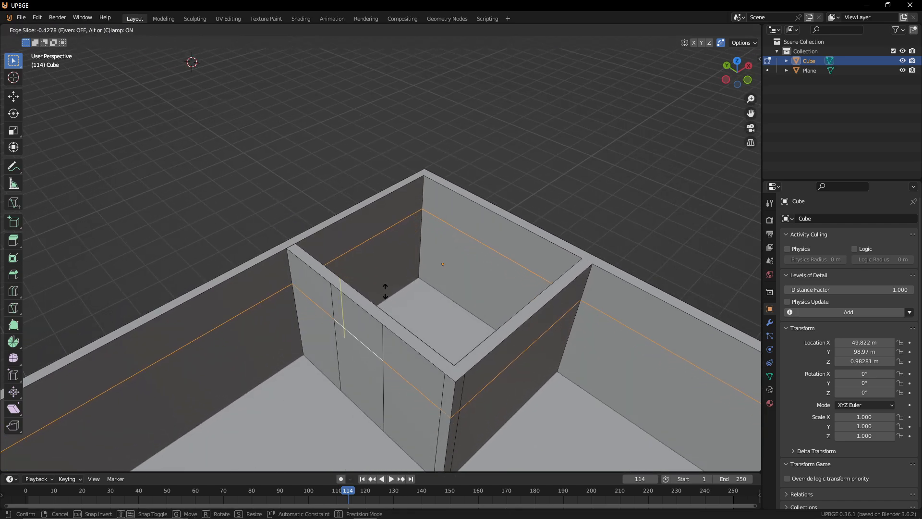
pyautogui.click(385, 283)
# Step: Lower the horizontal edge loop slightly with an edge slide factor of 0.022
pyautogui.hotkey('shift', '`')
pyautogui.press('w')
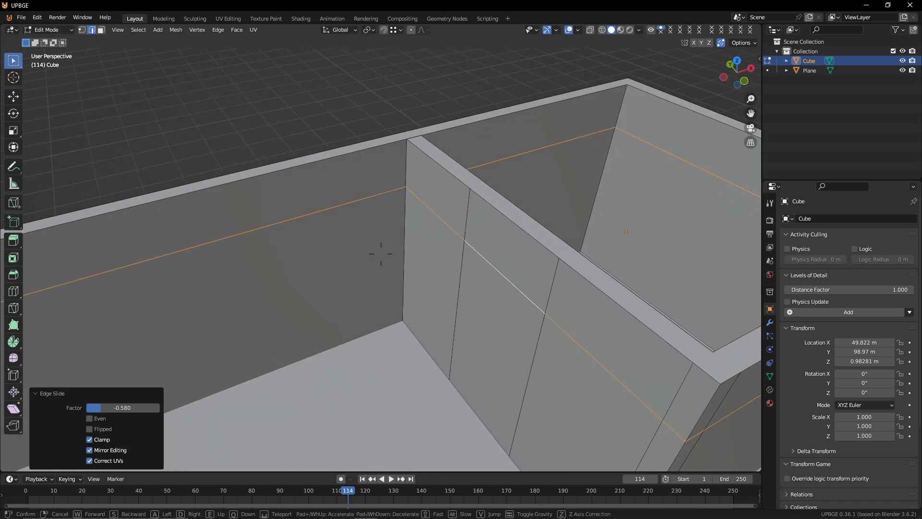
pyautogui.press('w')
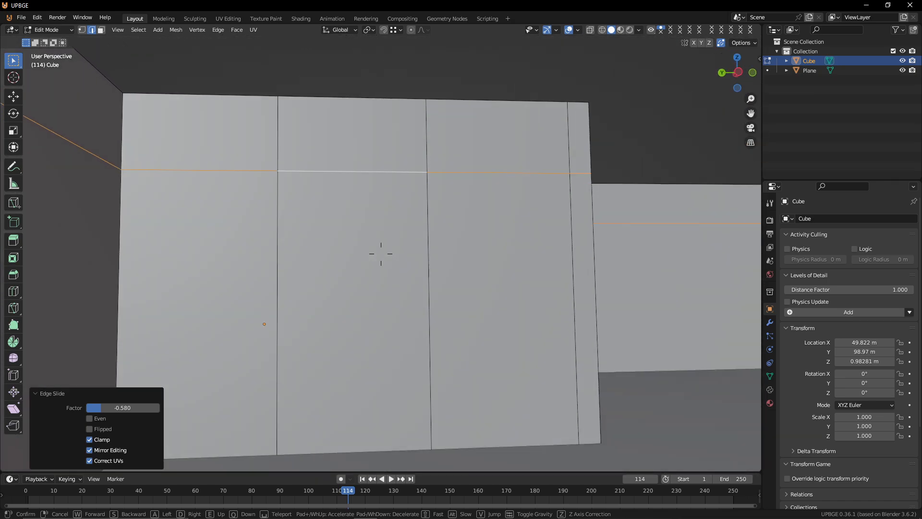
pyautogui.click(380, 253)
pyautogui.press('g')
pyautogui.press('g')
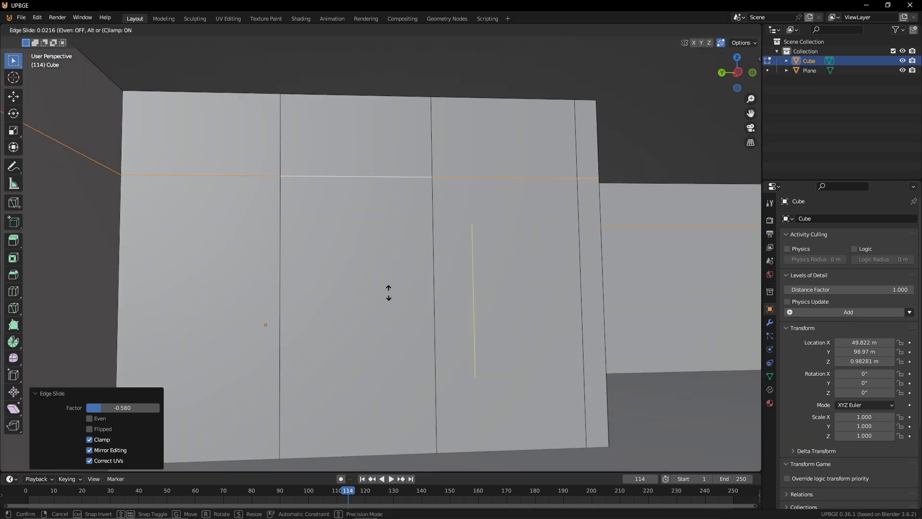
pyautogui.click(387, 292)
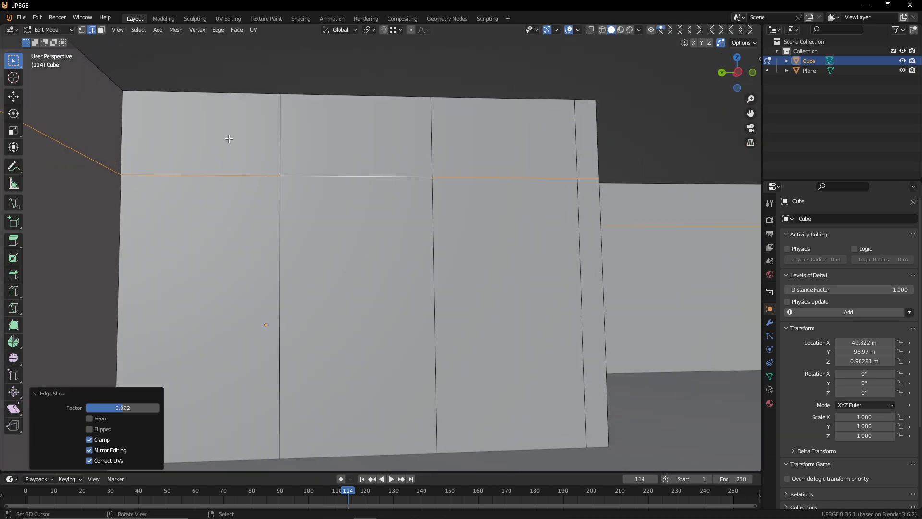
# Step: Delete the outer face of the middle panel below the horizontal loop in the corner room's wall for a doorway
pyautogui.click(100, 30)
pyautogui.click(340, 289)
pyautogui.press('x')
pyautogui.click(325, 268)
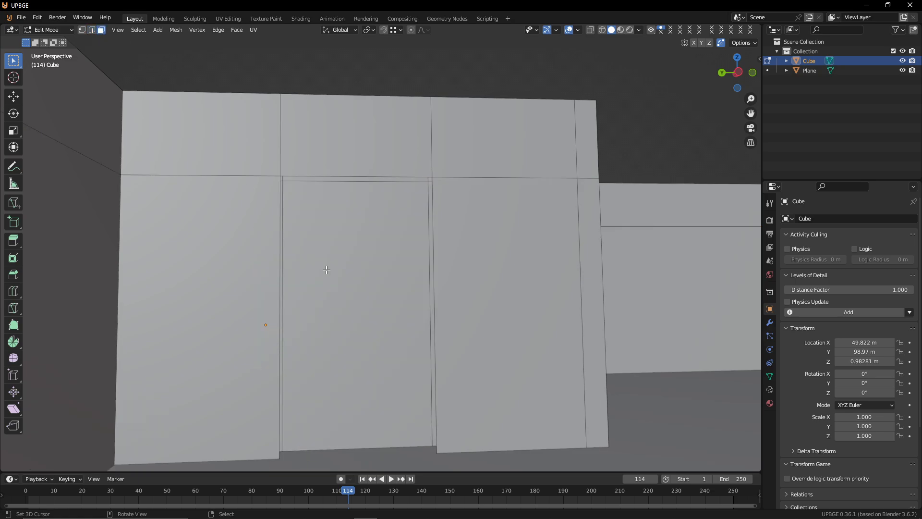
# Step: Clear the remaining inner face of the middle panel to open the doorway through the corner room's wall
pyautogui.hotkey('ctrl', 'z')
pyautogui.hotkey('ctrl', 'shift', 'z')
pyautogui.hotkey('shift', '`')
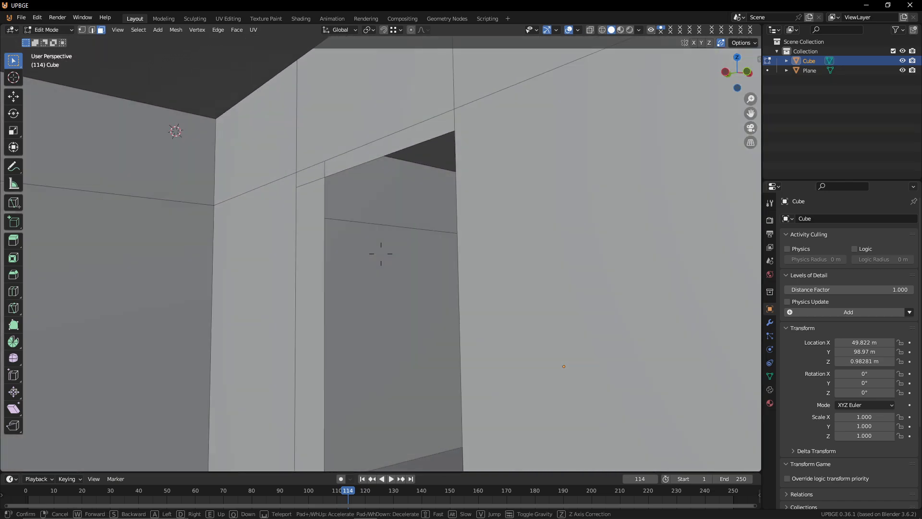
pyautogui.click(380, 254)
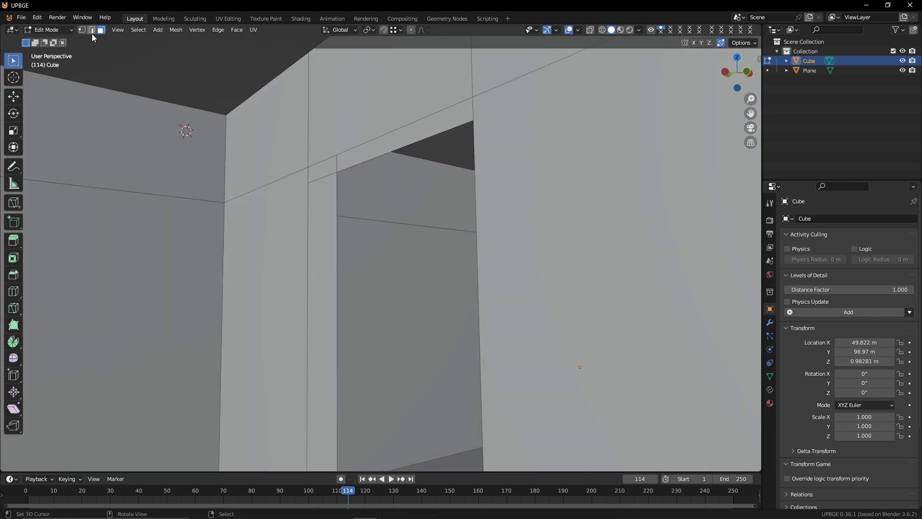
# Step: Fill the wall thickness around the doorway with new faces between the matching front and back edges of the opening
pyautogui.click(307, 244)
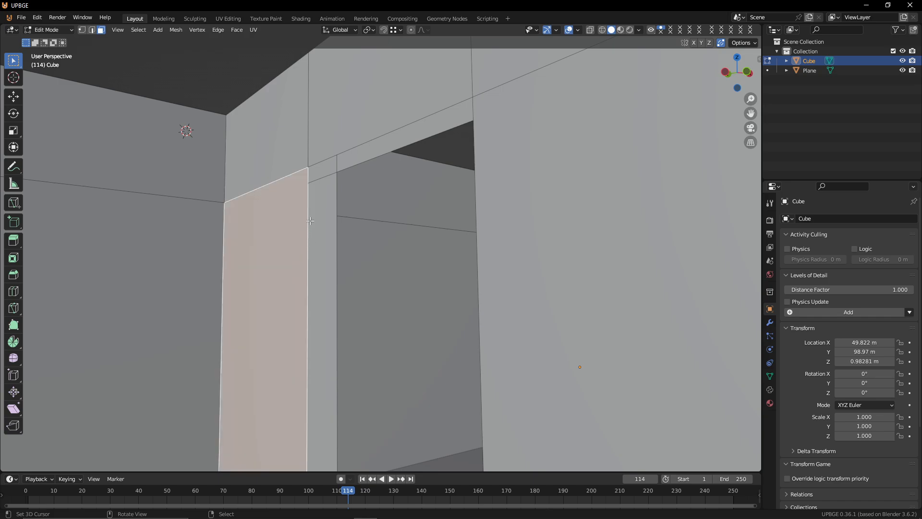
pyautogui.click(92, 30)
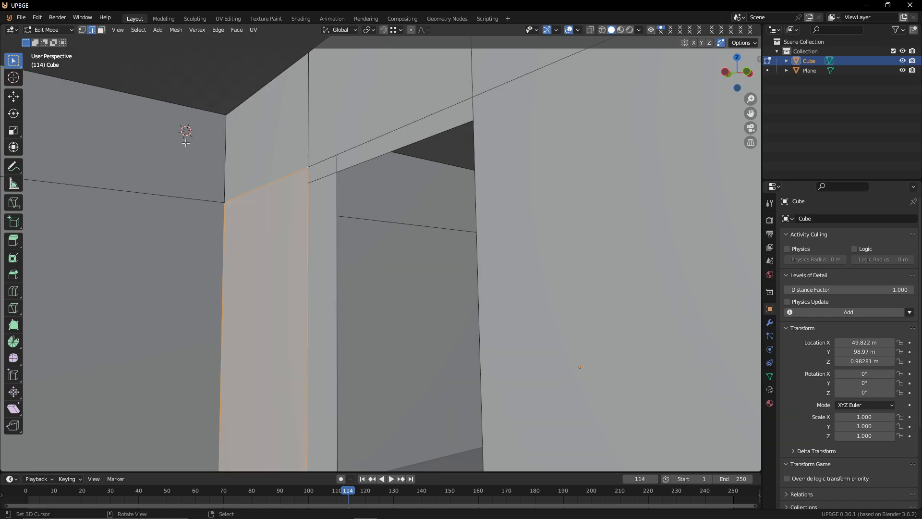
pyautogui.click(299, 240)
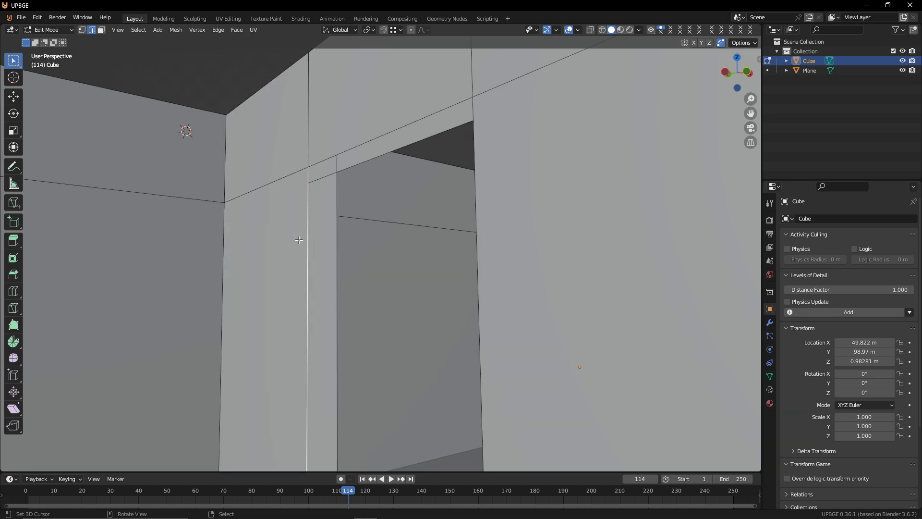
pyautogui.keyDown('shift'); pyautogui.click(315, 159); pyautogui.keyUp('shift')
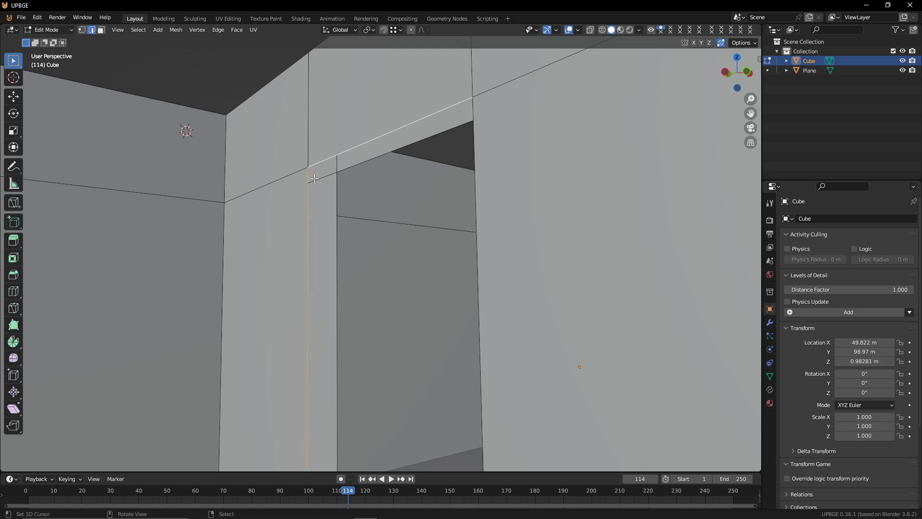
pyautogui.click(315, 185)
pyautogui.keyDown('shift'); pyautogui.click(313, 222); pyautogui.keyUp('shift')
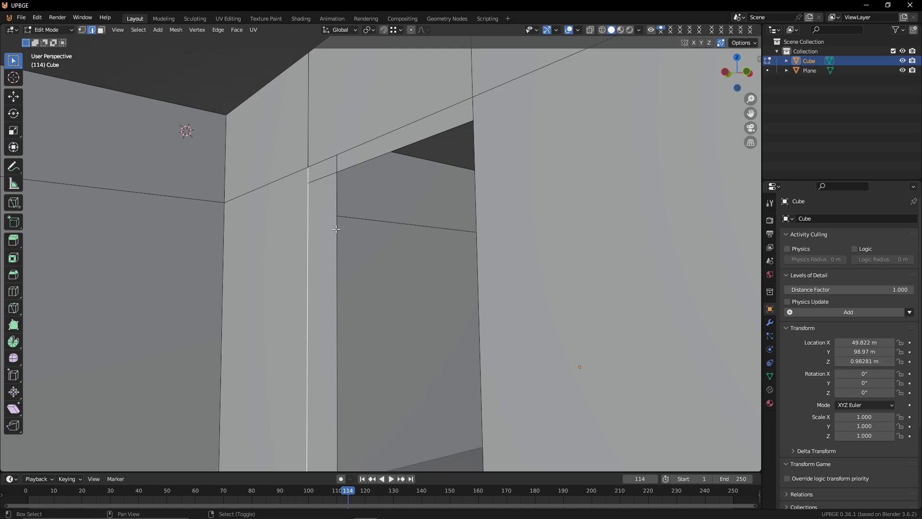
pyautogui.keyDown('shift'); pyautogui.click(336, 230); pyautogui.keyUp('shift')
pyautogui.rightClick(320, 173)
pyautogui.press('f')
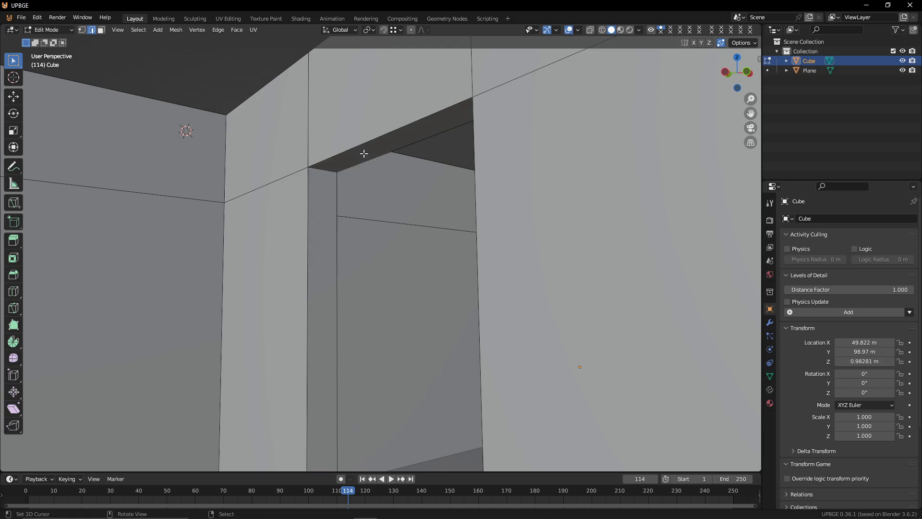
# Step: Inspect the doorway's filled inner faces and the corner room from close up and from farther outside
pyautogui.moveTo(439, 224); pyautogui.dragTo(410, 238, button='middle')
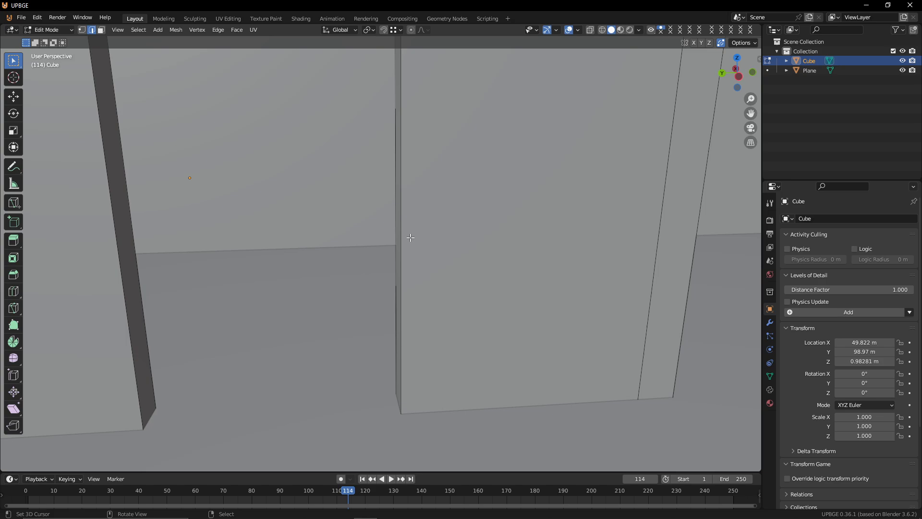
pyautogui.hotkey('shift', '`')
pyautogui.press('w')
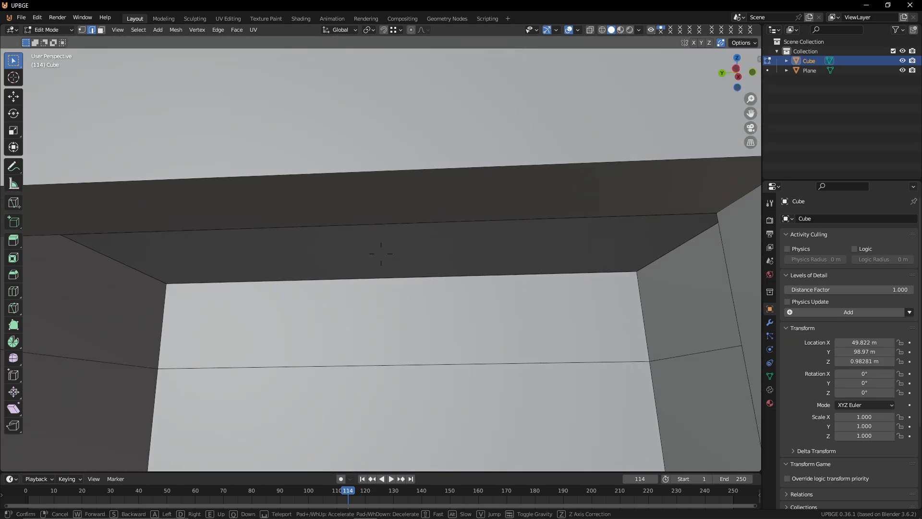
pyautogui.press('w')
pyautogui.press('s')
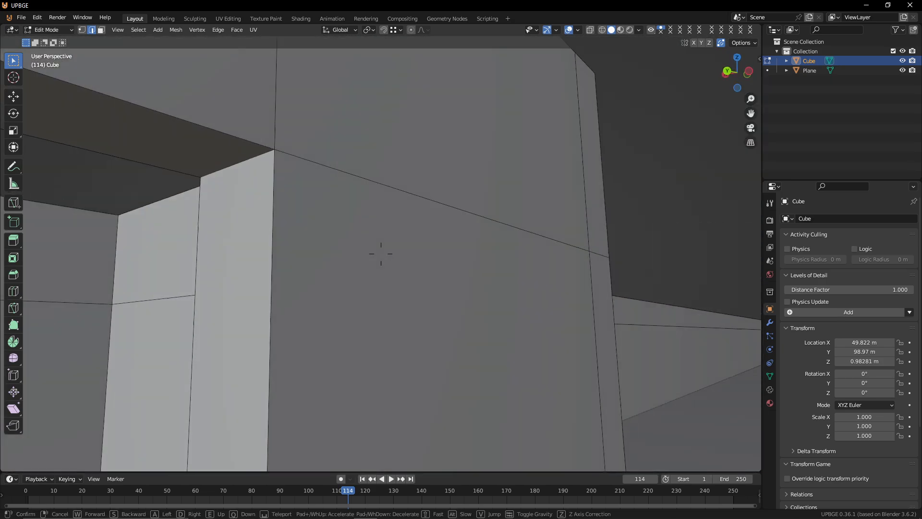
pyautogui.press('s')
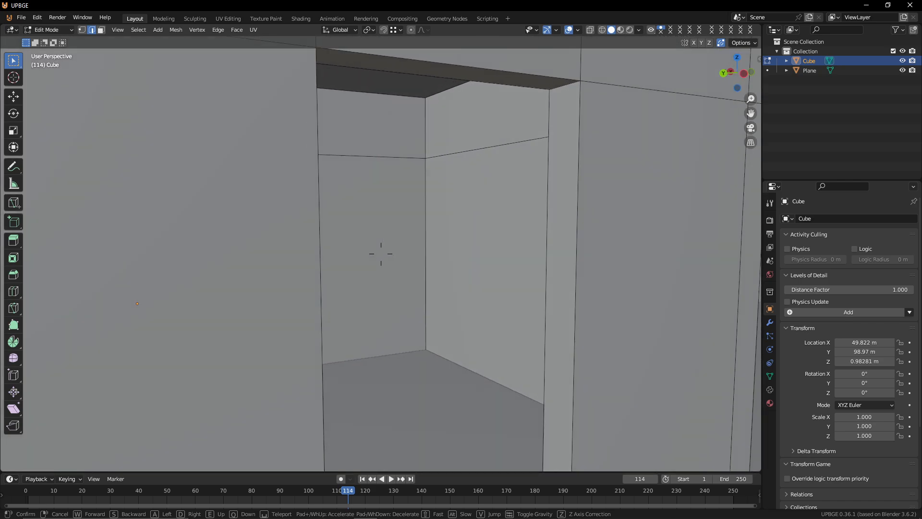
pyautogui.press('s')
pyautogui.press('d')
pyautogui.press('e')
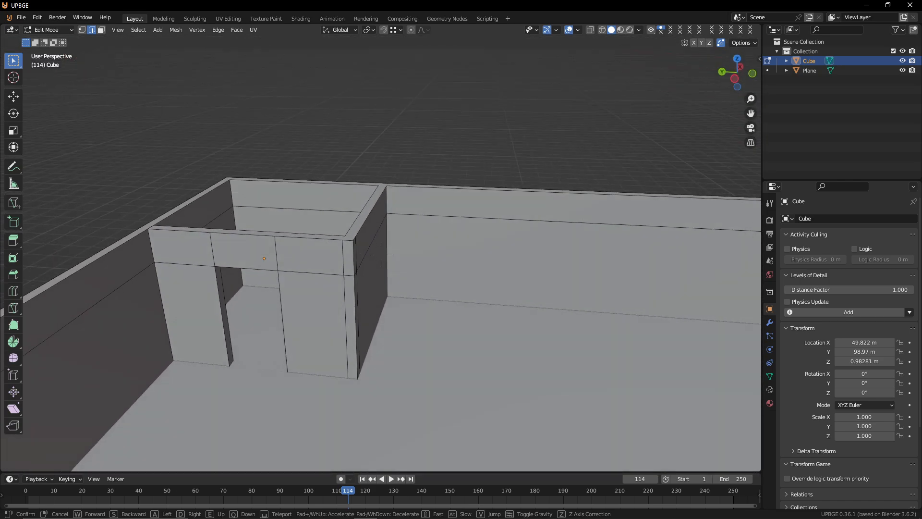
pyautogui.press('w')
pyautogui.click(381, 253)
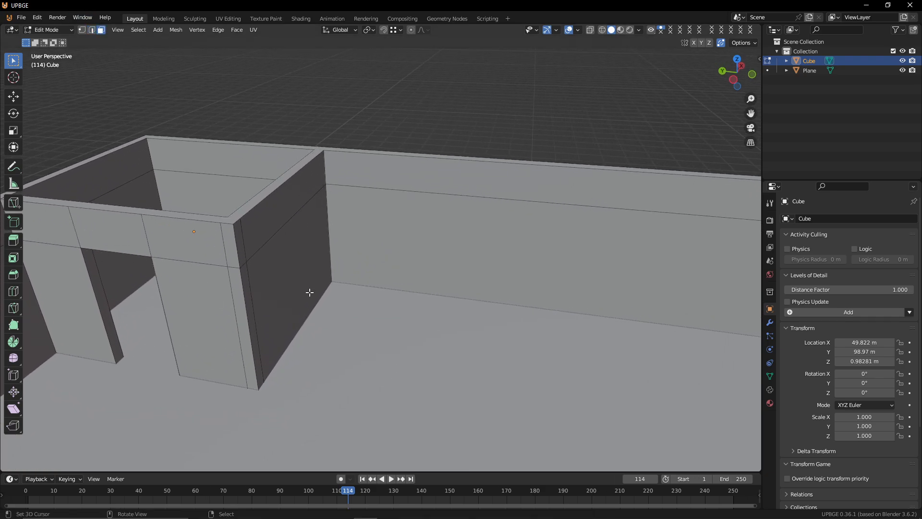
# Step: Extrude the two narrow end faces at the corner room's outer corner -11.701 m along global Y, then add a -0.26903 m segment
pyautogui.keyDown('shift'); pyautogui.click(252, 320); pyautogui.keyUp('shift')
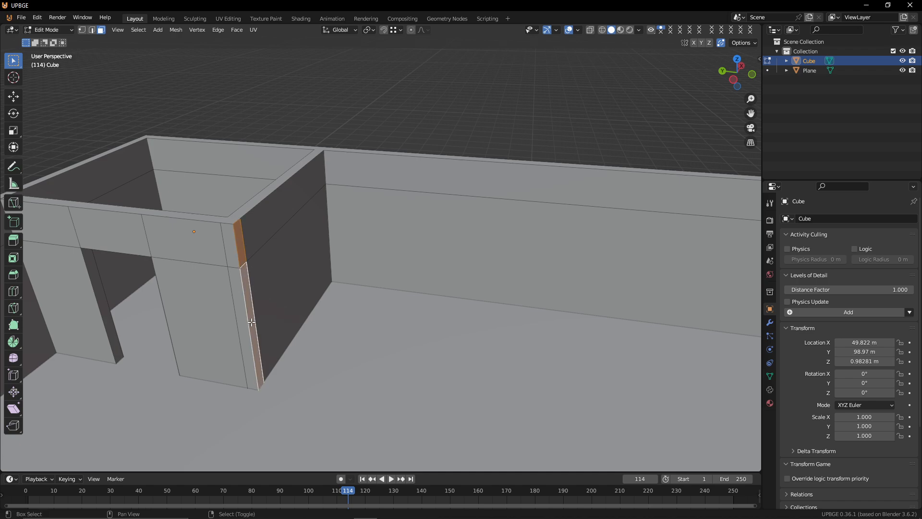
pyautogui.press('s')
pyautogui.rightClick(270, 327)
pyautogui.hotkey('shift', '`')
pyautogui.press('s')
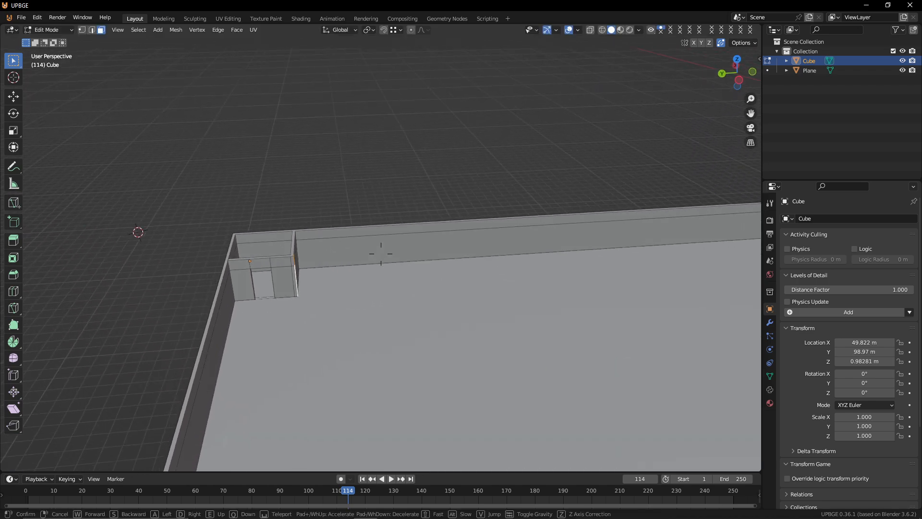
pyautogui.click(381, 253)
pyautogui.press('e')
pyautogui.moveTo(308, 325); pyautogui.dragTo(418, 316, button='middle')
pyautogui.click(416, 316)
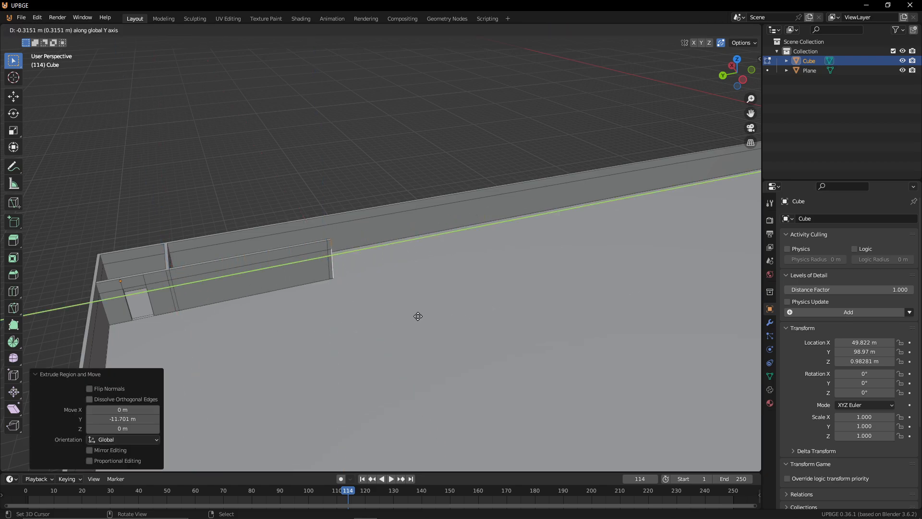
pyautogui.click(417, 317)
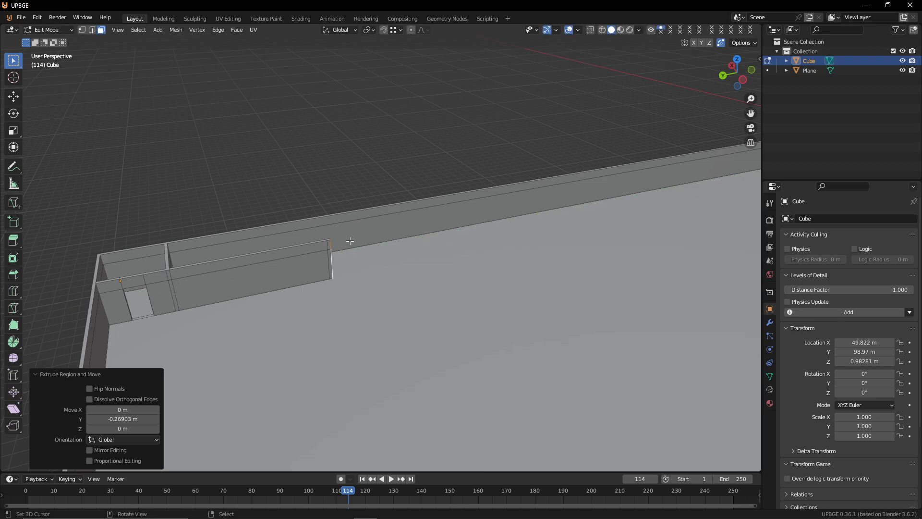
# Step: Extrude the upper and lower side faces of the new wall's short end segment -10.567 m along global X to turn the corner
pyautogui.press('e')
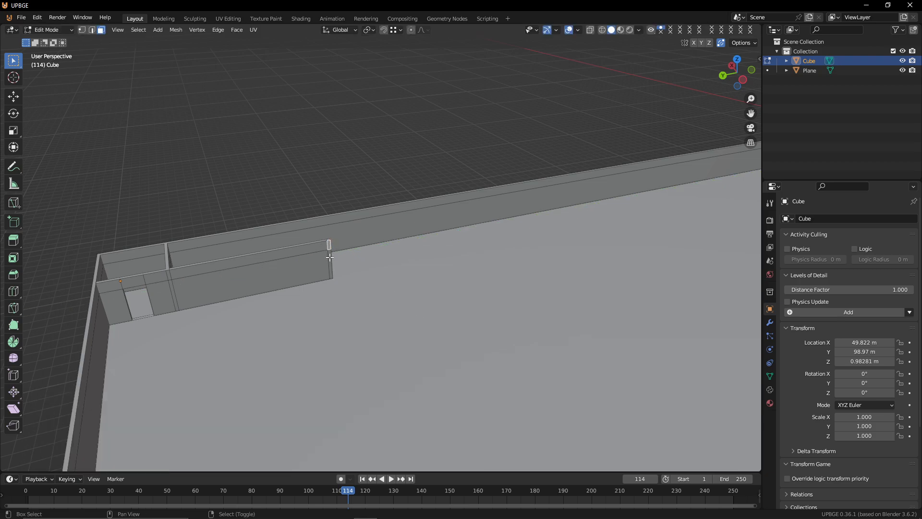
pyautogui.press('x')
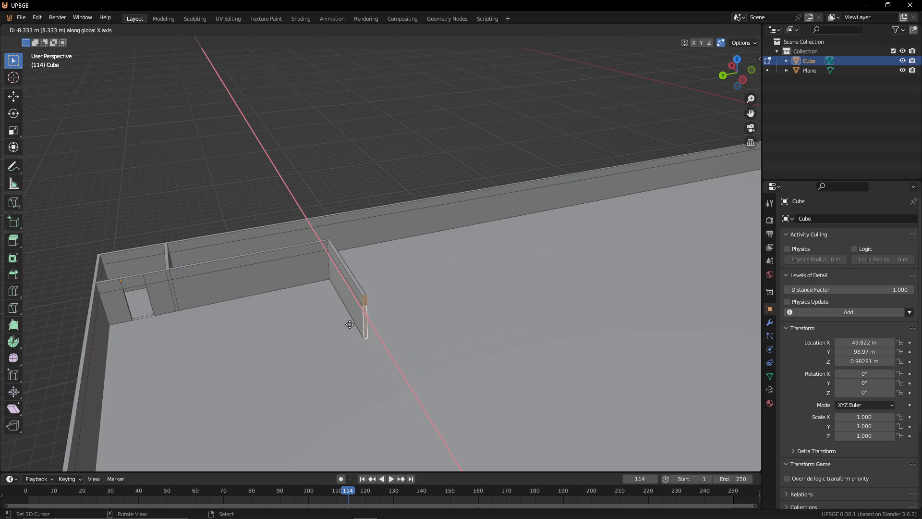
pyautogui.click(360, 340)
pyautogui.hotkey('shift', '`')
pyautogui.click(360, 340)
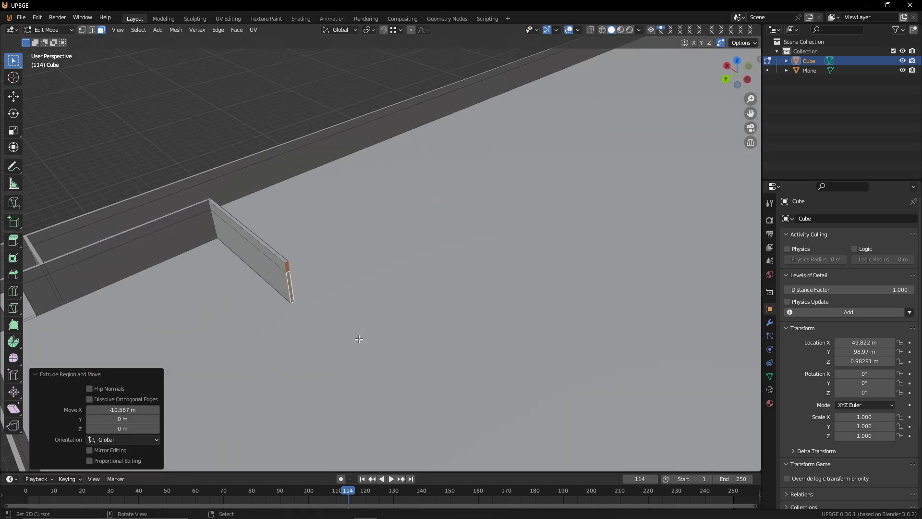
# Step: Extrude the wall's end faces another -0.59268 m along global X, then move them back 0.21449 m along X to match the wall thickness
pyautogui.press('e')
pyautogui.middleClick(360, 340)
pyautogui.press('x')
pyautogui.click(362, 344)
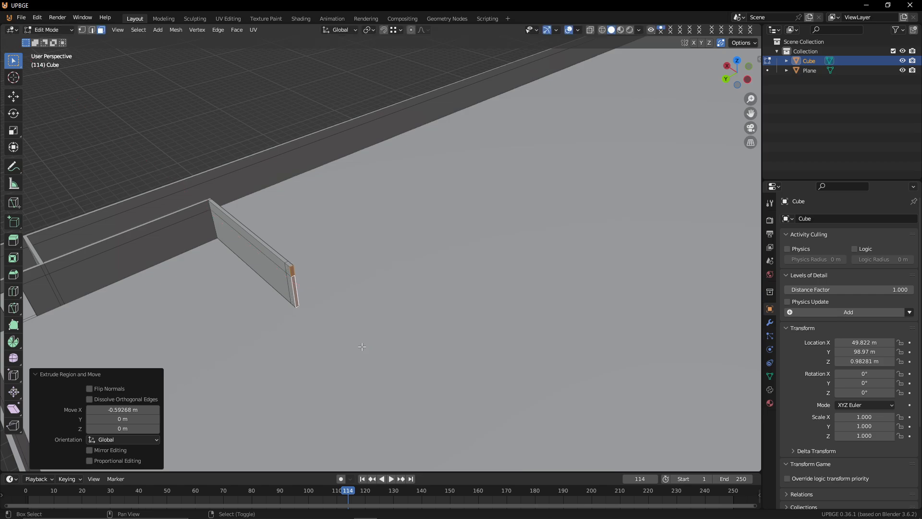
pyautogui.hotkey('shift', '`')
pyautogui.click(350, 336)
pyautogui.press('g')
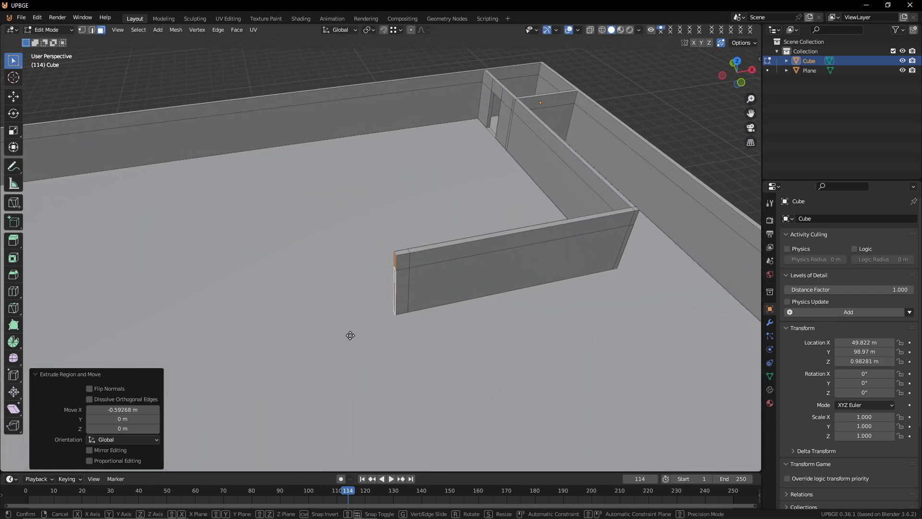
pyautogui.press('x')
pyautogui.click(354, 334)
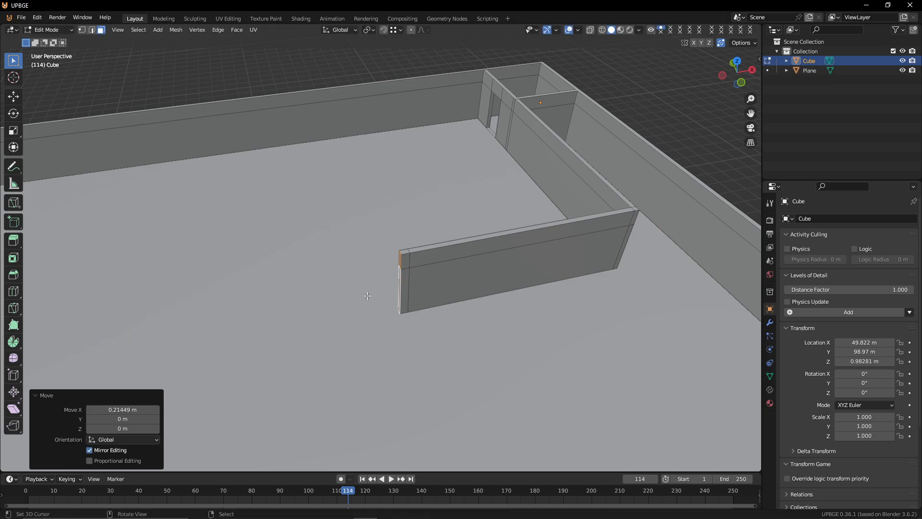
# Step: Select the upper and lower side faces of the short end segment and extrude them -6.9556 m along global Y
pyautogui.rightClick(405, 260)
pyautogui.keyDown('shift'); pyautogui.rightClick(405, 286); pyautogui.keyUp('shift')
pyautogui.hotkey('shift', '`')
pyautogui.press('s')
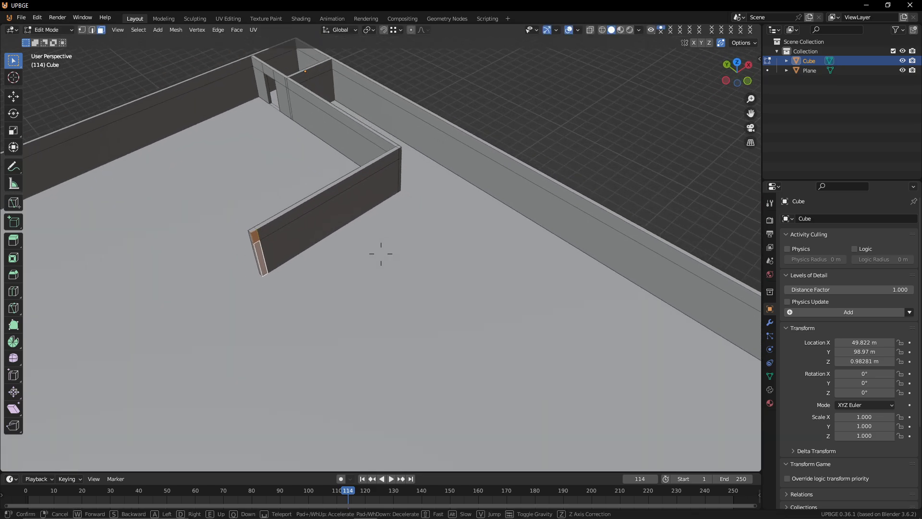
pyautogui.click(381, 255)
pyautogui.press('e')
pyautogui.press('y')
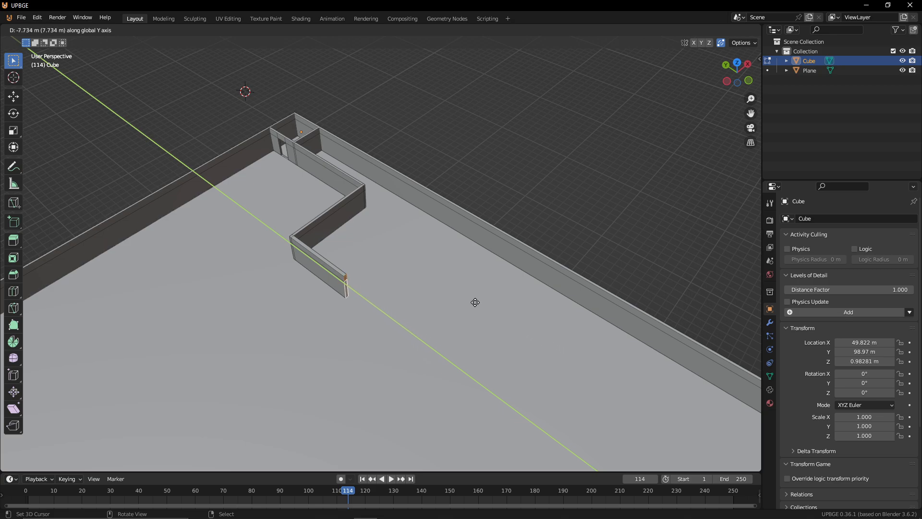
pyautogui.click(473, 300)
# Step: Extend the wall's end faces along negative global Y with a segment of about 3 m followed by one of 14.293 m
pyautogui.press('e')
pyautogui.press('y')
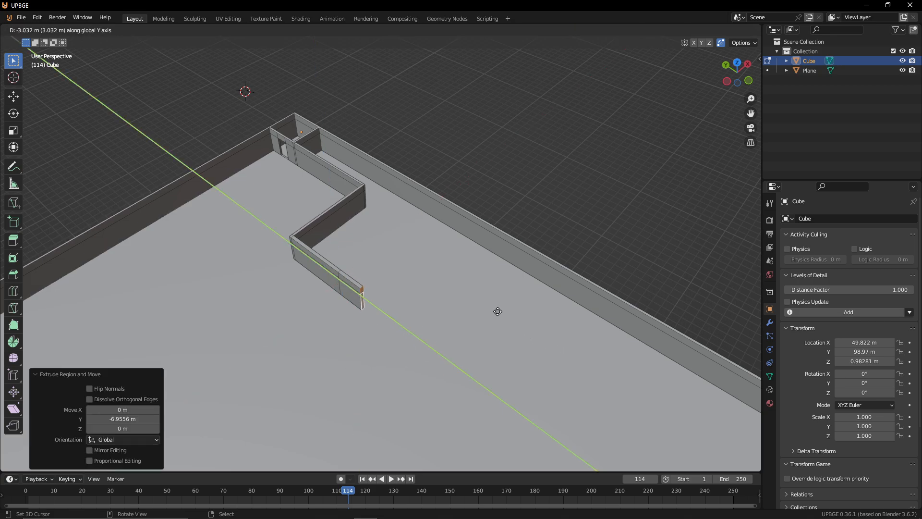
pyautogui.click(643, 365)
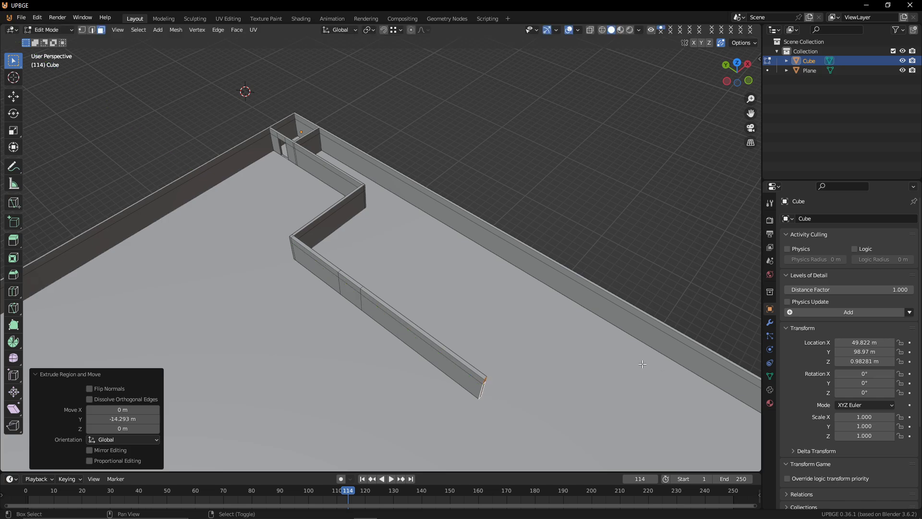
# Step: Extrude the long wall's end faces -4.6127 m along global Y, then add a -0.33315 m corner segment
pyautogui.moveTo(642, 364); pyautogui.dragTo(601, 369, button='middle')
pyautogui.press('e')
pyautogui.press('y')
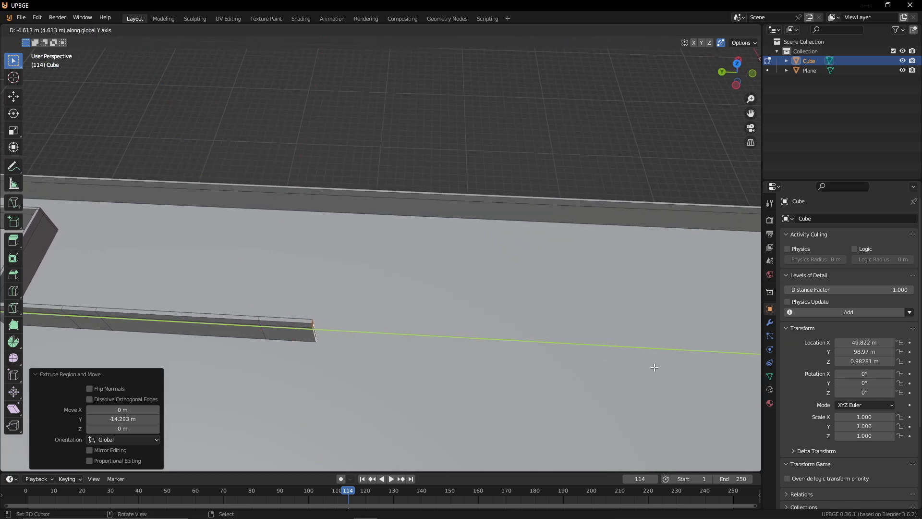
pyautogui.click(654, 368)
pyautogui.press('e')
pyautogui.press('y')
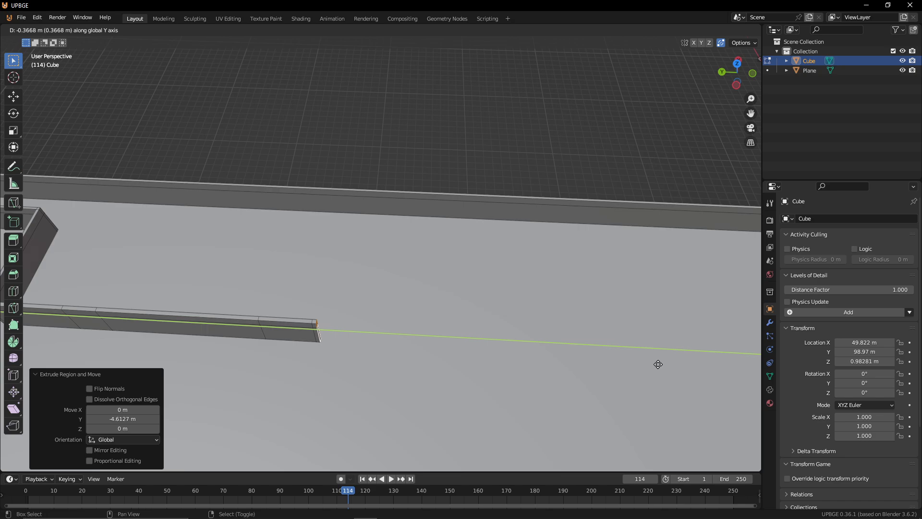
pyautogui.click(654, 364)
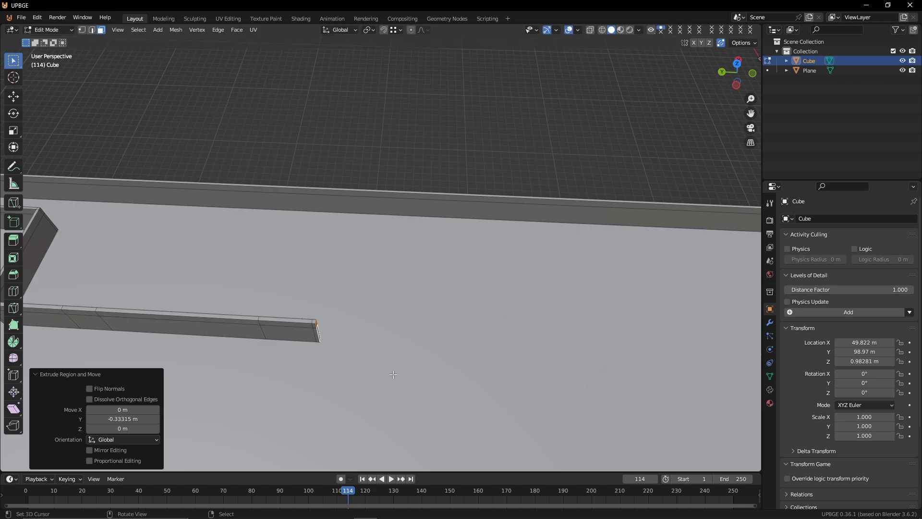
# Step: Select the side faces of the long wall's corner segment and extrude them -9.0276 m along global X
pyautogui.click(316, 330)
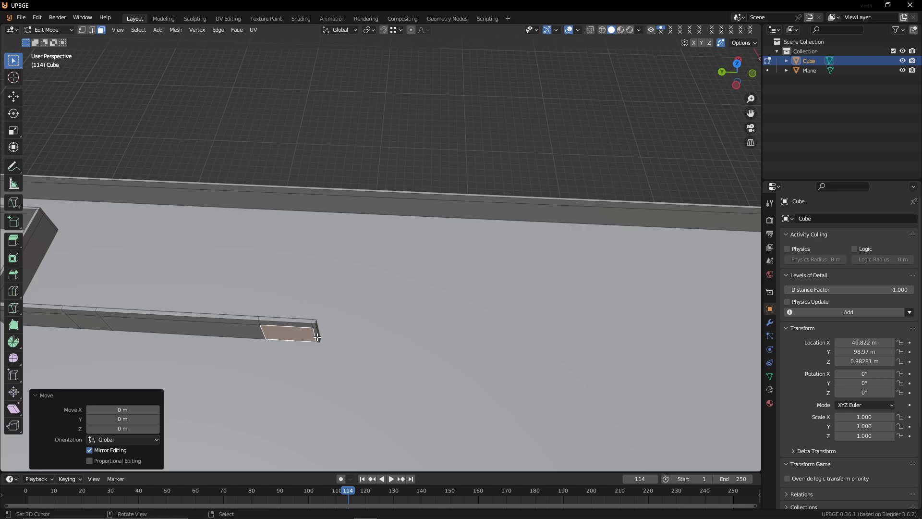
pyautogui.click(318, 328)
pyautogui.moveTo(350, 322)
pyautogui.mouseDown(button='middle')
pyautogui.moveTo(381, 253)
pyautogui.moveTo(350, 321)
pyautogui.mouseUp(button='middle')
pyautogui.press('e')
pyautogui.press('x')
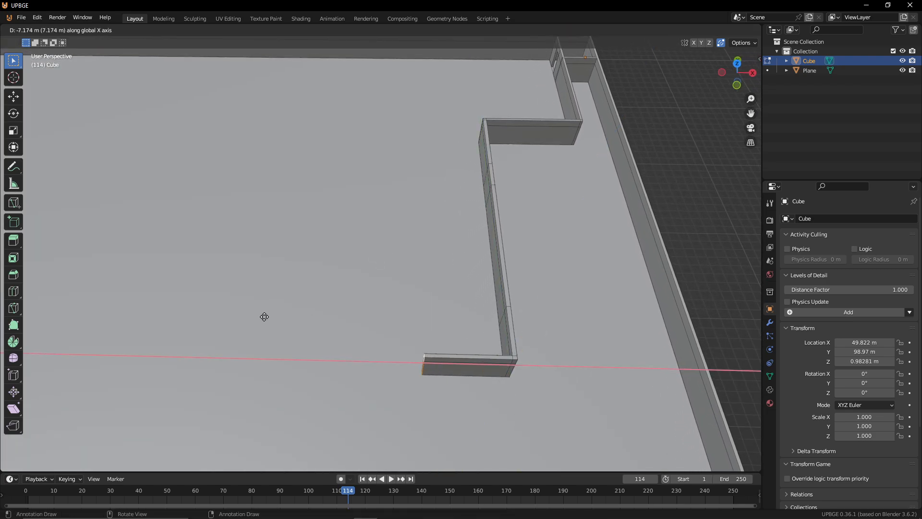
pyautogui.click(242, 318)
# Step: Extrude the end faces of the newest wall another -0.49213 m along global X as a corner segment
pyautogui.press('e')
pyautogui.middleClick(245, 319)
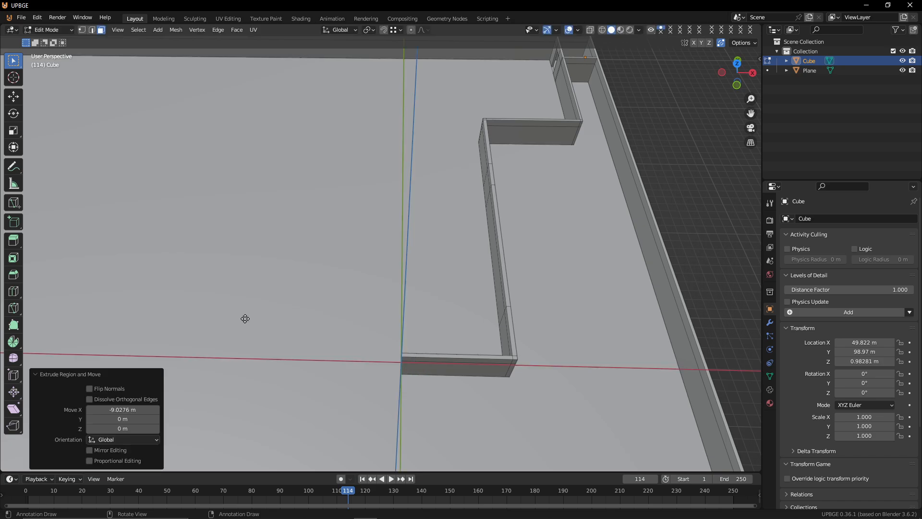
pyautogui.click(187, 316)
pyautogui.hotkey('shift', '`')
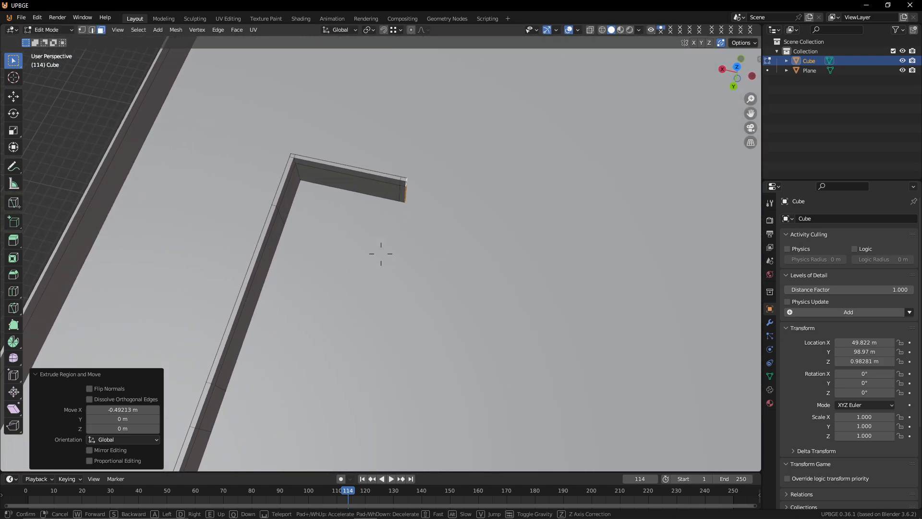
# Step: Select the upper and lower side faces of the newest corner segment, facing positive global Y
pyautogui.click(381, 254)
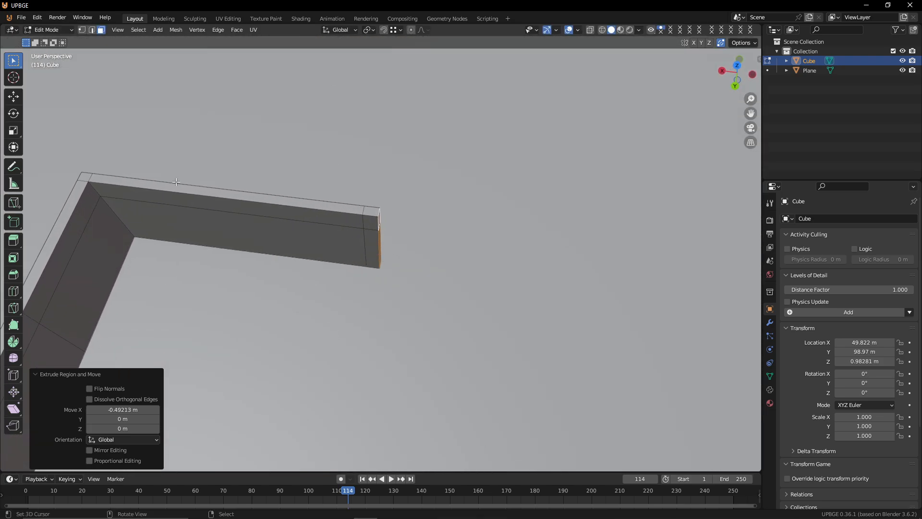
pyautogui.rightClick(368, 226)
pyautogui.keyDown('shift'); pyautogui.rightClick(372, 245); pyautogui.keyUp('shift')
pyautogui.hotkey('shift', '`')
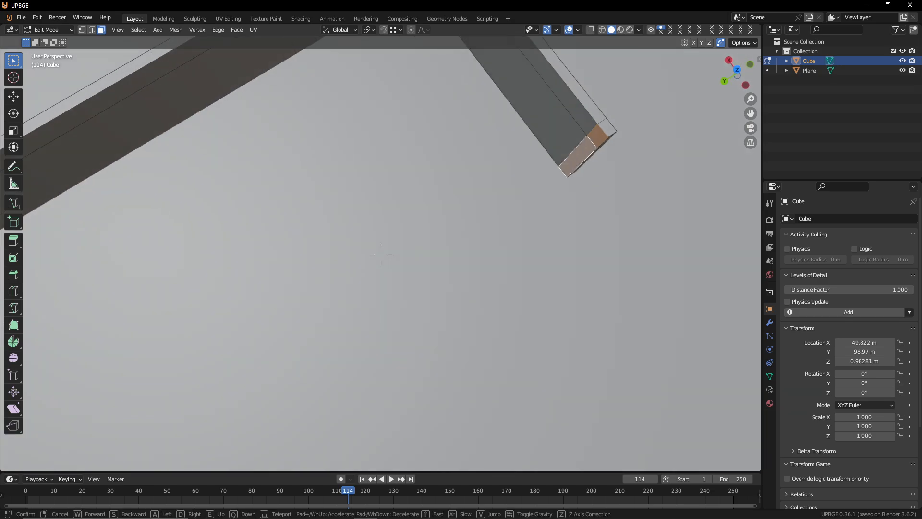
pyautogui.press('s')
pyautogui.click(380, 254)
pyautogui.press('g')
pyautogui.middleClick(348, 246)
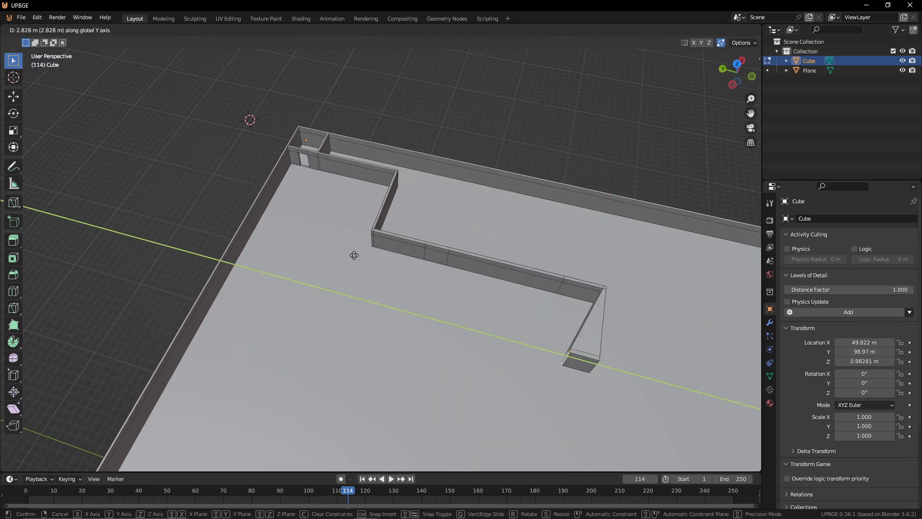
pyautogui.rightClick(355, 255)
# Step: Extrude the selected faces 28.893 m along global Y, then add a 0.26903 m corner segment
pyautogui.press('e')
pyautogui.middleClick(357, 258)
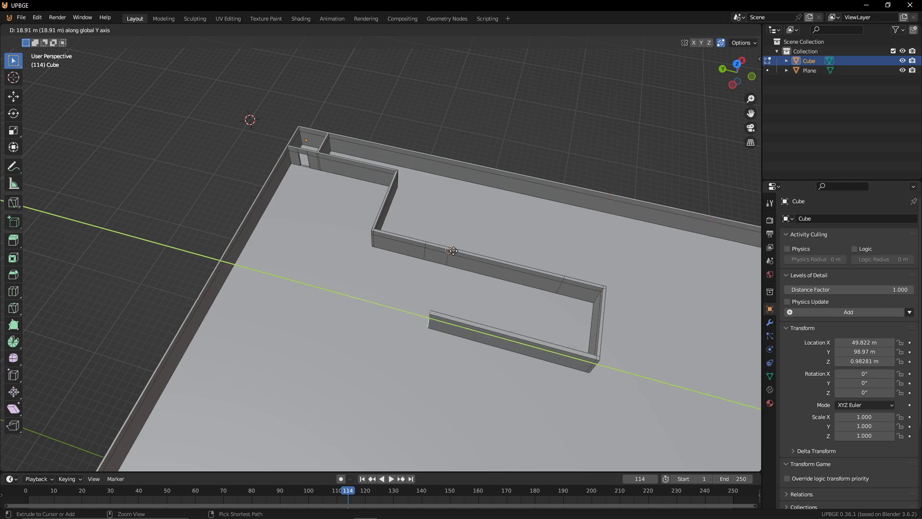
pyautogui.click(372, 240)
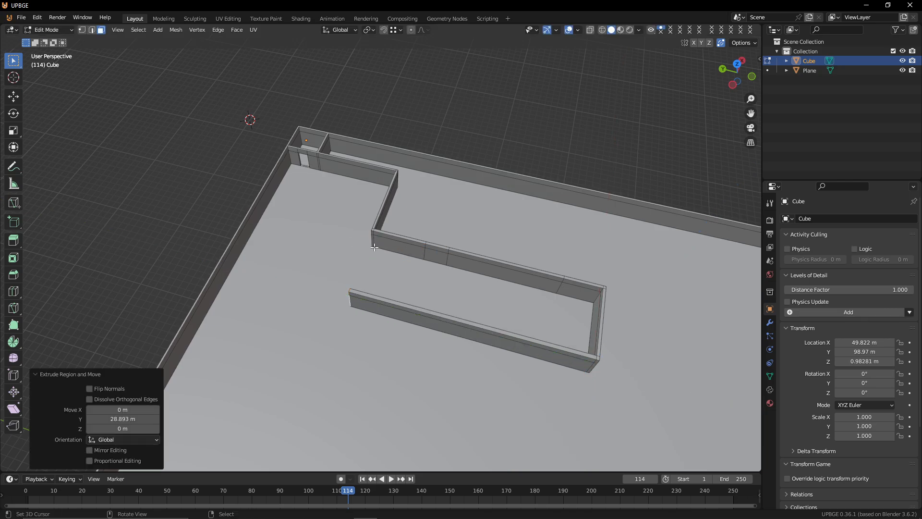
pyautogui.press('g')
pyautogui.click(371, 234)
# Step: Extrude the earlier wall corner's side faces -9.028 m along global X to meet the new long wall, then delete the selected end faces
pyautogui.hotkey('shift', '`')
pyautogui.press('w')
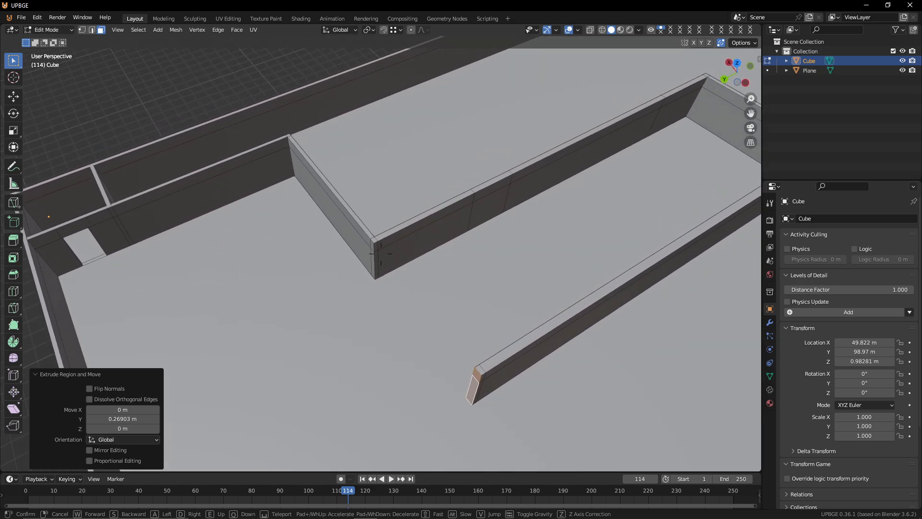
pyautogui.click(364, 271)
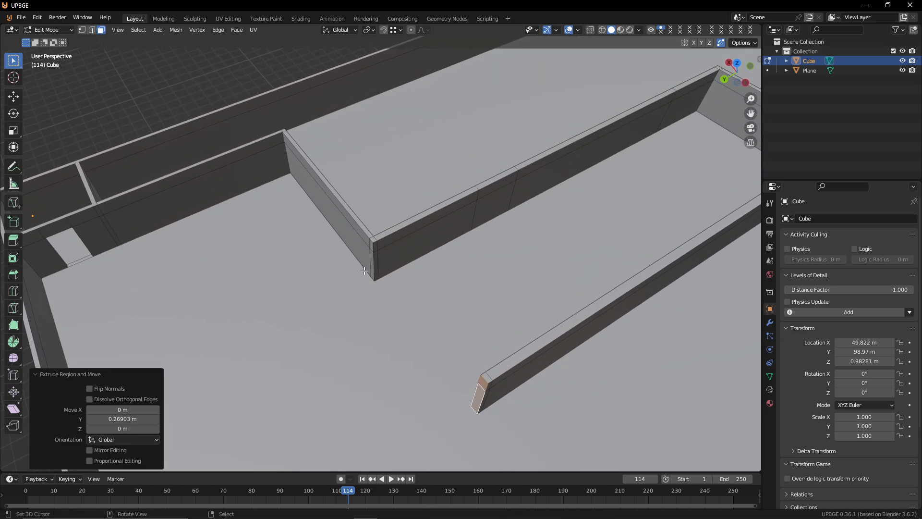
pyautogui.click(375, 247)
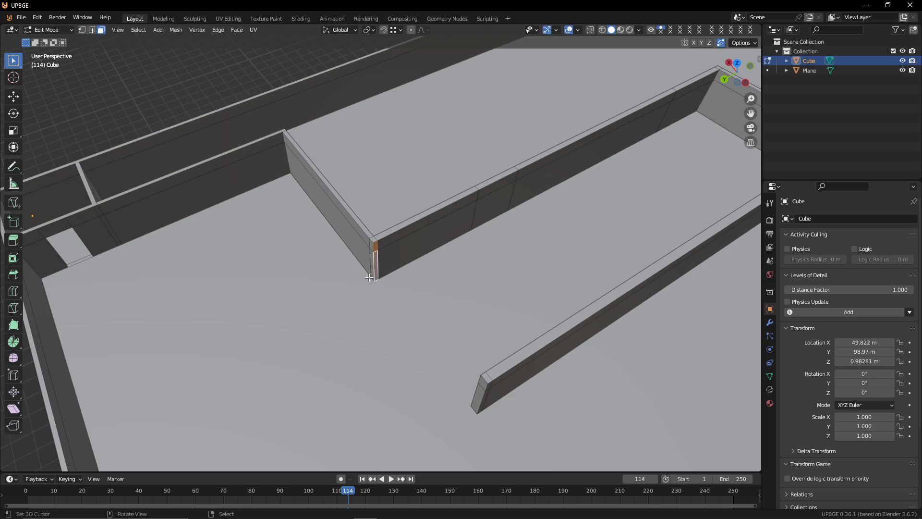
pyautogui.press('e')
pyautogui.press('x')
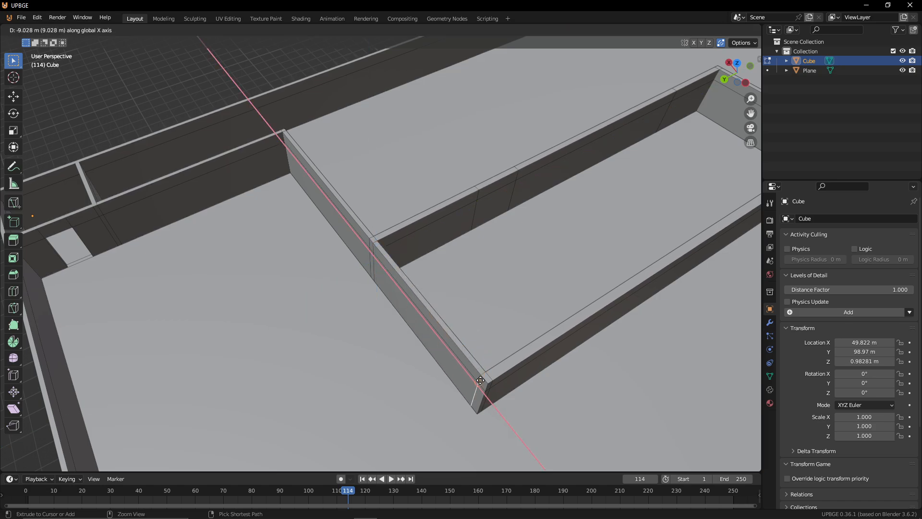
pyautogui.click(480, 381)
pyautogui.press('x')
pyautogui.click(480, 387)
# Step: Add two vertical loop cuts to the new long wall for a doorway, with slide factors -0.275 and 0.669
pyautogui.hotkey('shift', '`')
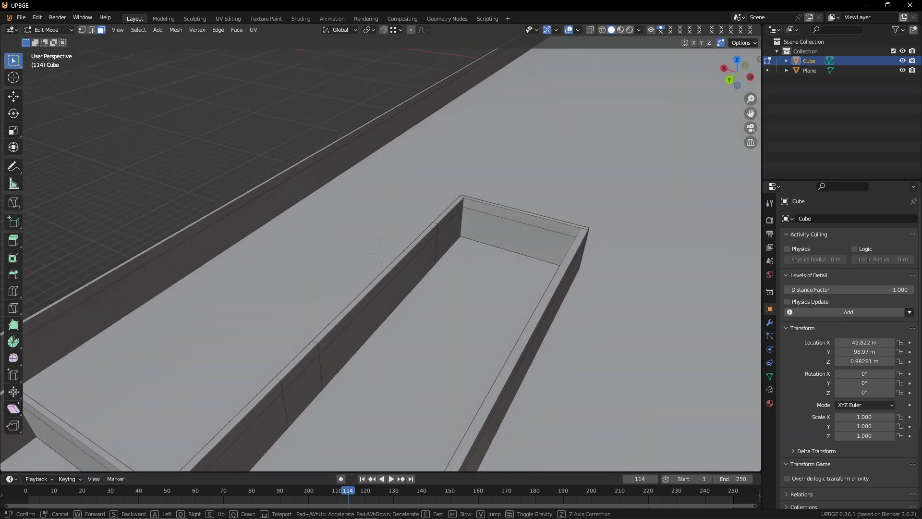
pyautogui.press('d')
pyautogui.click(501, 361)
pyautogui.hotkey('ctrl', 'r')
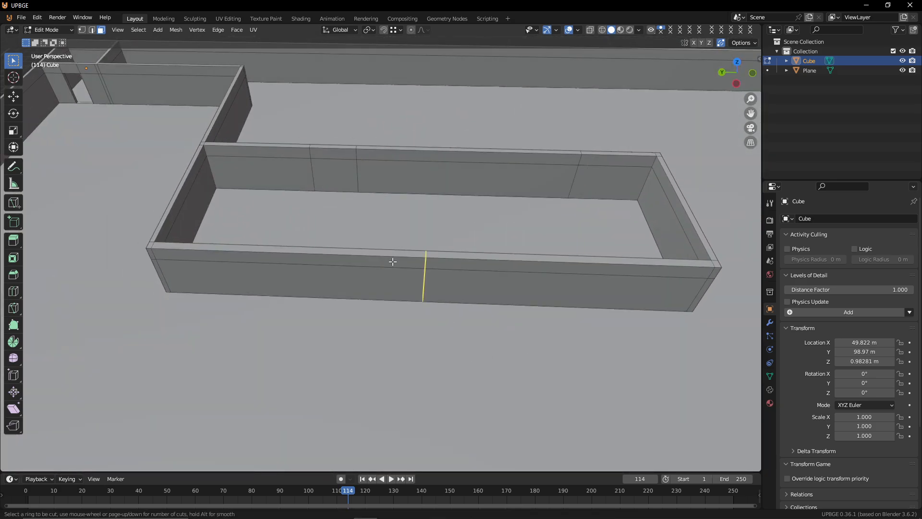
pyautogui.click(391, 261)
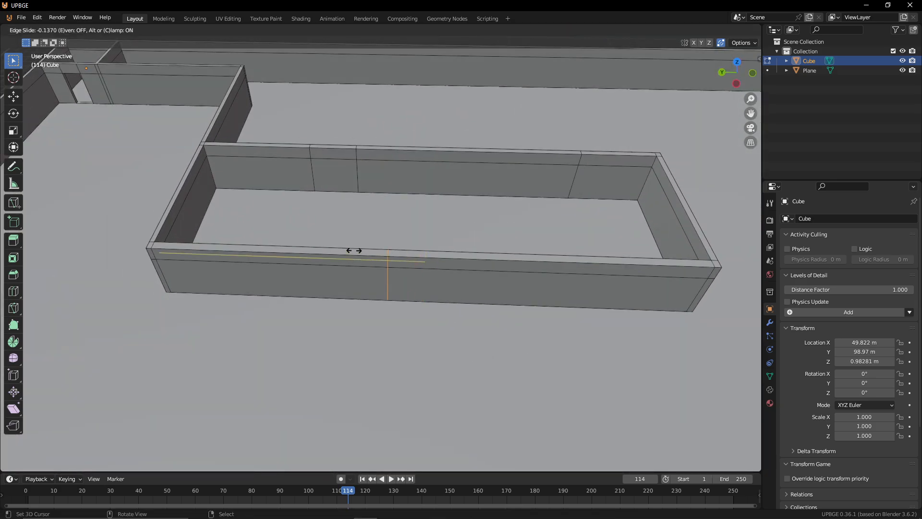
pyautogui.hotkey('ctrl', 'r')
pyautogui.click(266, 260)
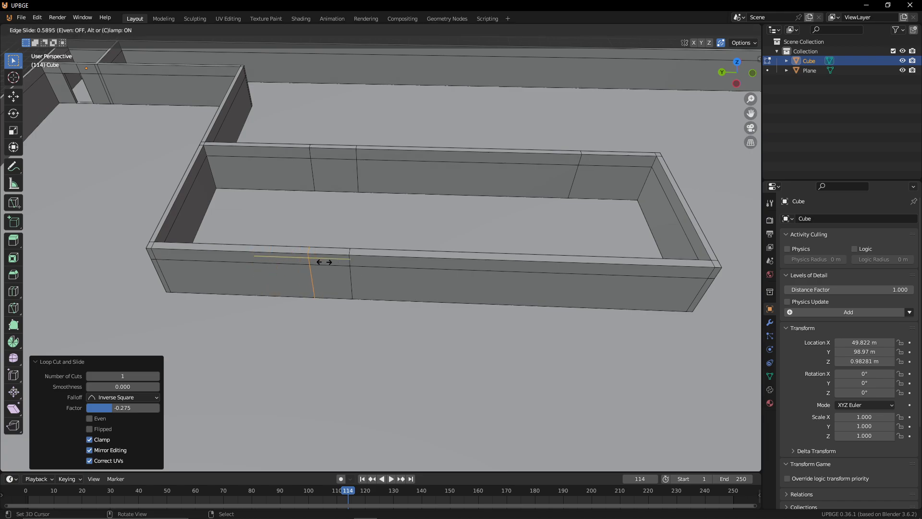
pyautogui.click(332, 263)
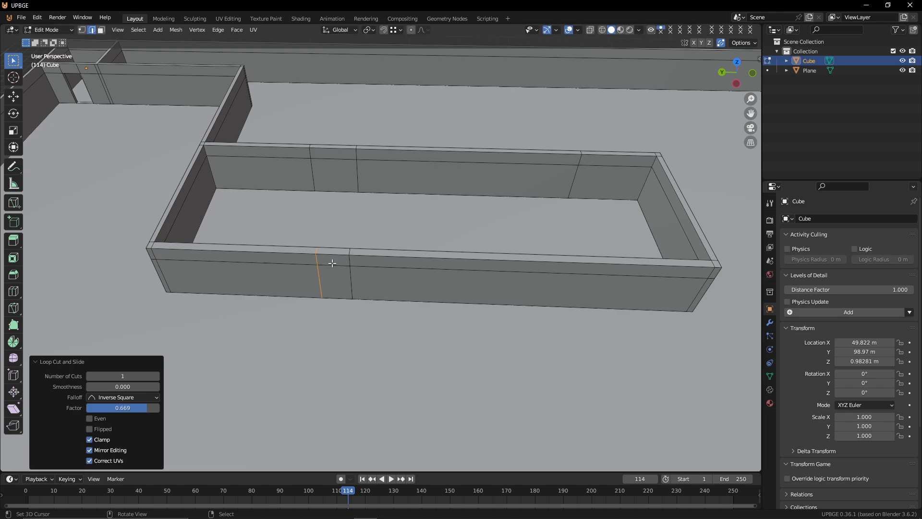
# Step: Slide the opposite long wall's first vertical doorway edge along the wall to line up with the new wall's matching cut
pyautogui.click(313, 174)
pyautogui.press('g')
pyautogui.press('g')
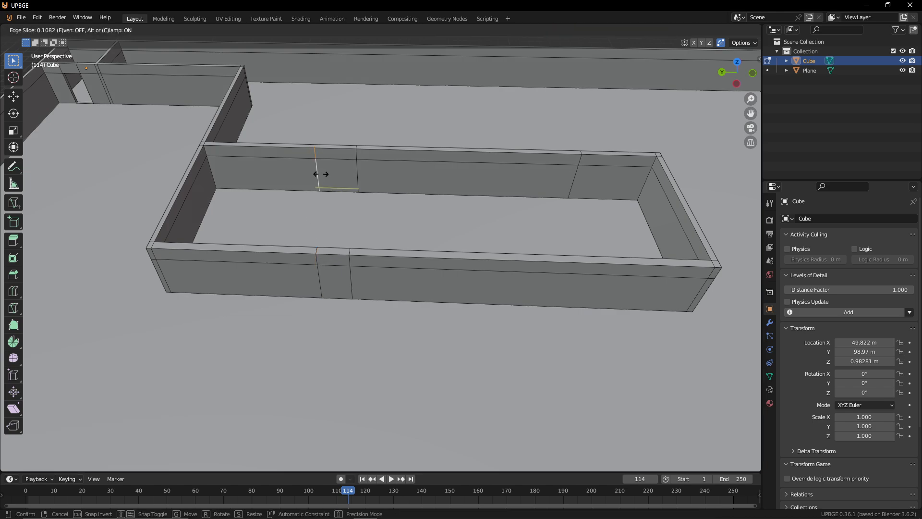
pyautogui.click(294, 219)
pyautogui.keyDown('shift'); pyautogui.moveTo(382, 215); pyautogui.dragTo(418, 206, button='middle'); pyautogui.keyUp('shift')
pyautogui.press('g')
pyautogui.press('g')
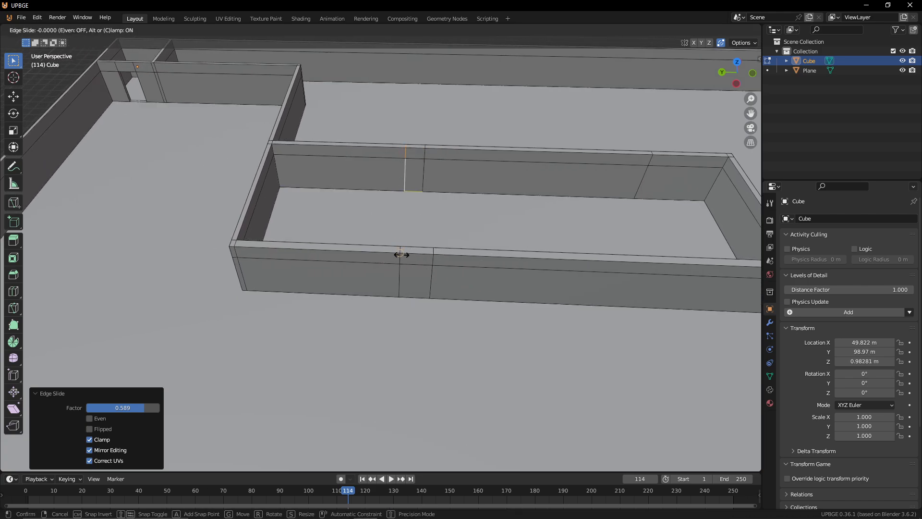
pyautogui.click(400, 278)
pyautogui.press('g')
pyautogui.press('g')
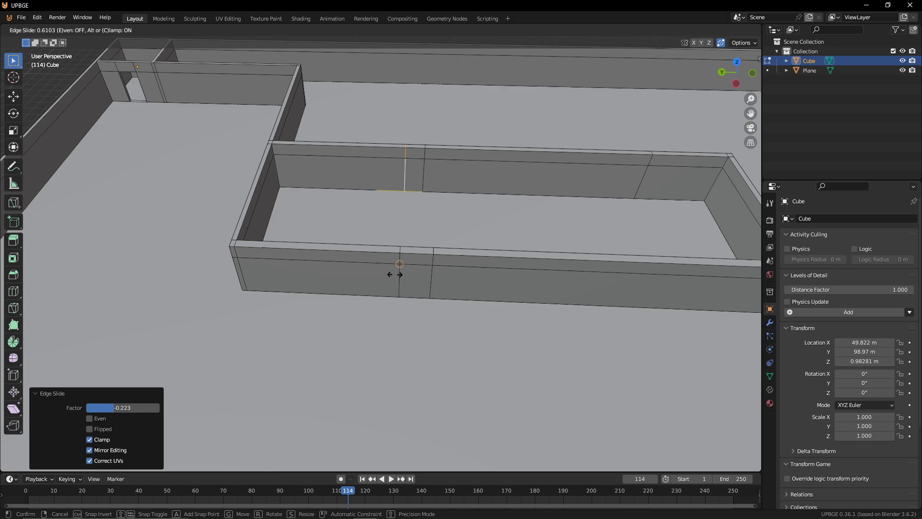
pyautogui.click(399, 265)
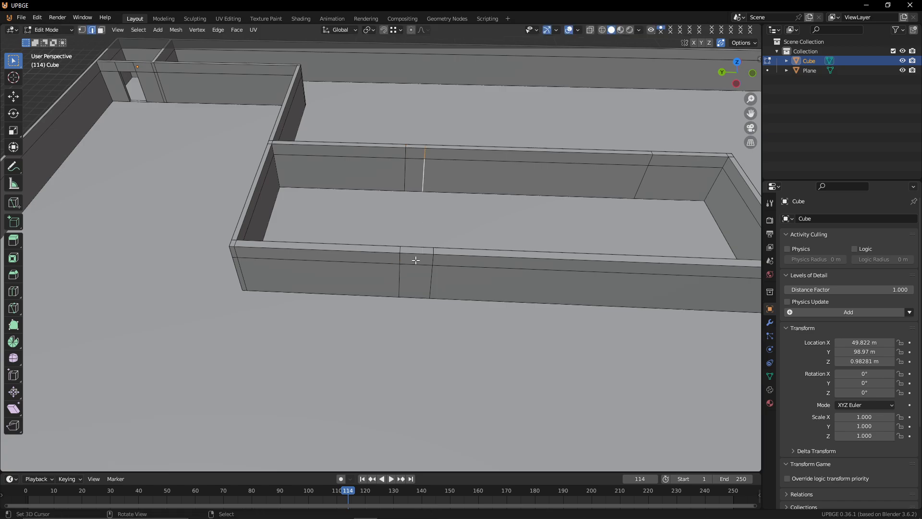
# Step: Slide the opposite wall's second vertical doorway edge along the wall to line up with the new wall's other cut
pyautogui.press('g')
pyautogui.press('g')
pyautogui.click(431, 278)
pyautogui.press('g')
pyautogui.press('g')
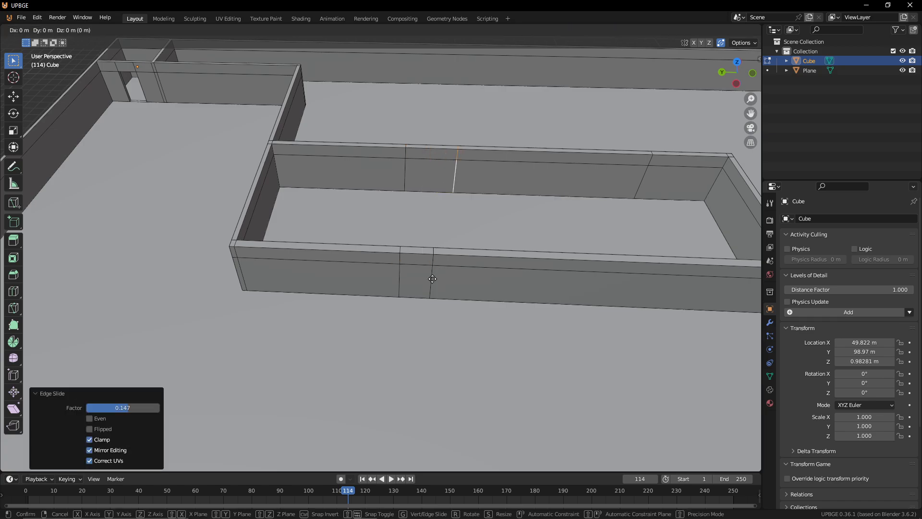
pyautogui.click(428, 273)
pyautogui.hotkey('shift', '`')
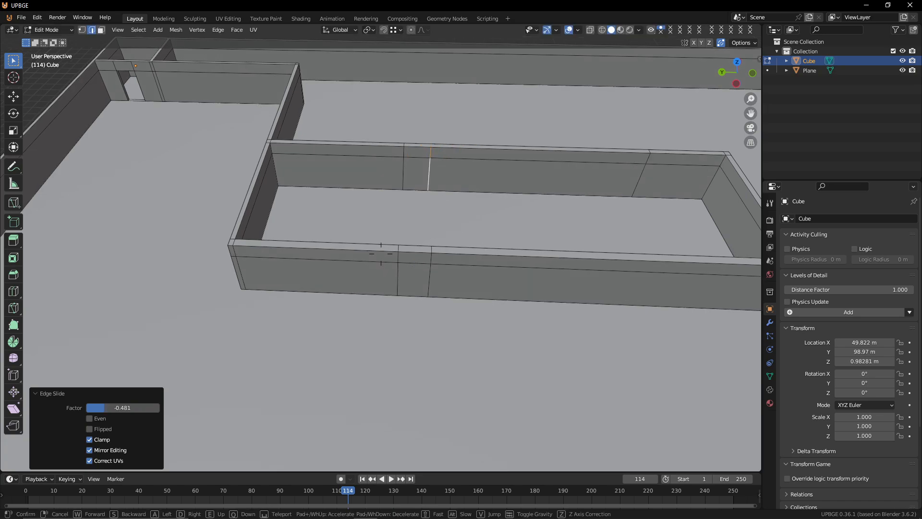
pyautogui.press('s')
pyautogui.click(380, 253)
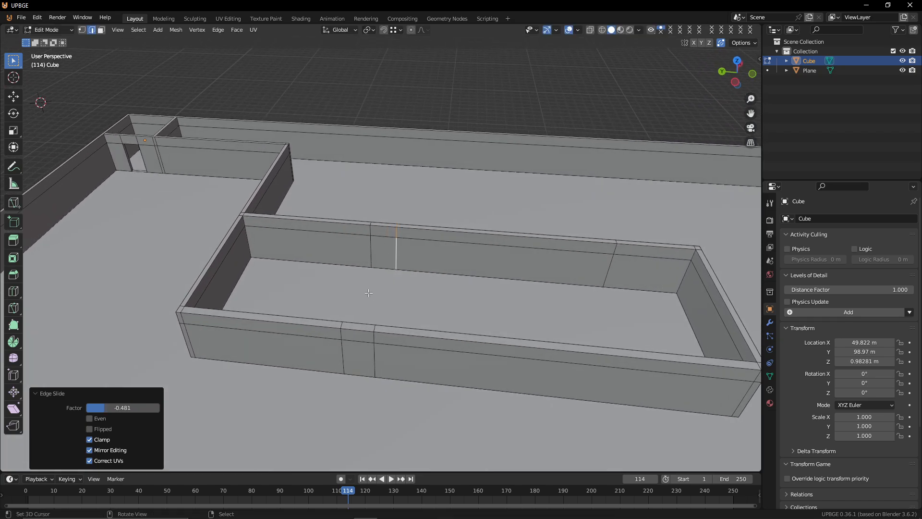
pyautogui.press('g')
pyautogui.press('g')
pyautogui.click(379, 326)
# Step: Delete the lower near-side faces between the doorway cuts in both long walls
pyautogui.click(99, 32)
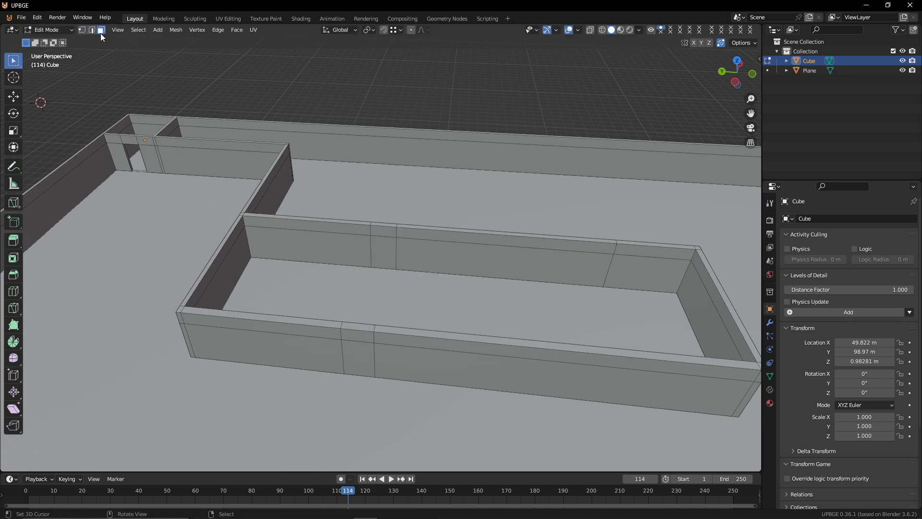
pyautogui.rightClick(354, 345)
pyautogui.keyDown('shift'); pyautogui.rightClick(381, 250); pyautogui.keyUp('shift')
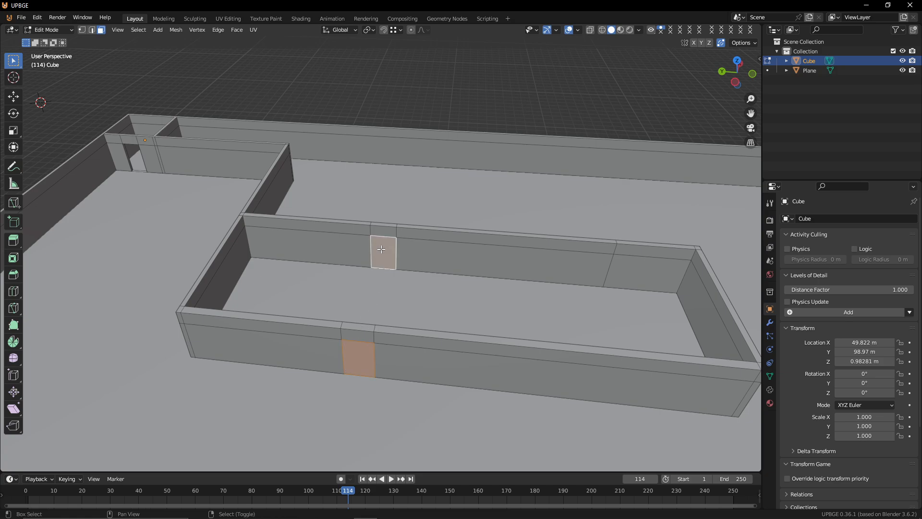
pyautogui.press('x')
pyautogui.click(381, 251)
# Step: Delete the far-side faces behind both doorway openings and the bottom strips left across them
pyautogui.rightClick(386, 249)
pyautogui.keyDown('shift'); pyautogui.rightClick(360, 354); pyautogui.keyUp('shift')
pyautogui.press('x')
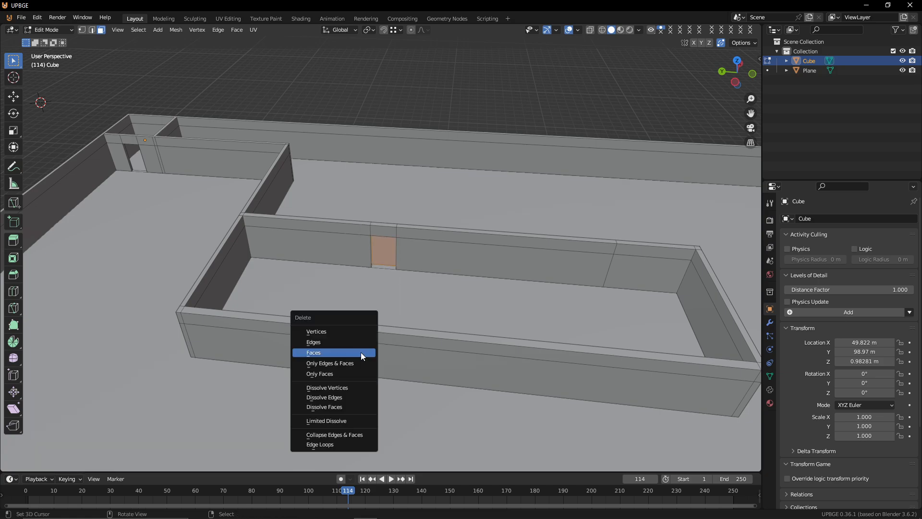
pyautogui.click(361, 353)
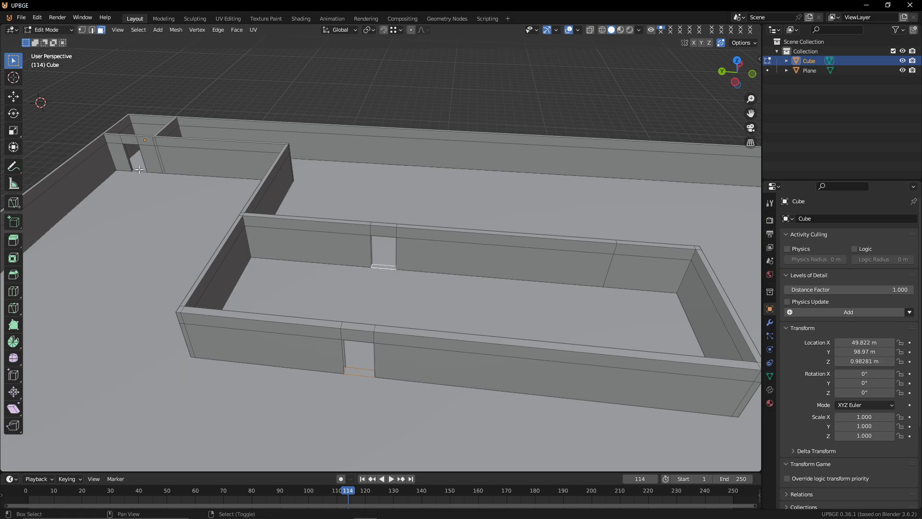
pyautogui.press('x')
pyautogui.click(159, 204)
# Step: Select a vertical side edge of the doorway in edge mode and extrude it in place without offset
pyautogui.hotkey('shift', '`')
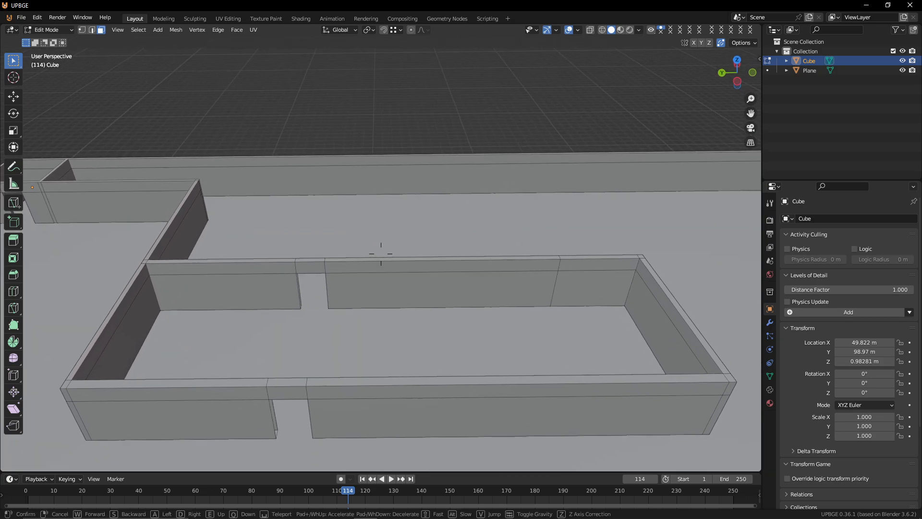
pyautogui.press('w')
pyautogui.click(31, 80)
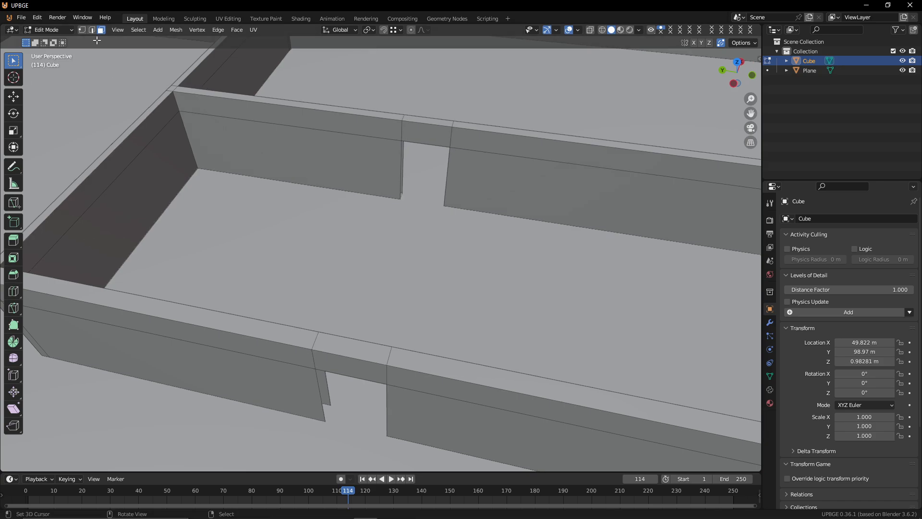
pyautogui.hotkey('shift', '`')
pyautogui.press('w')
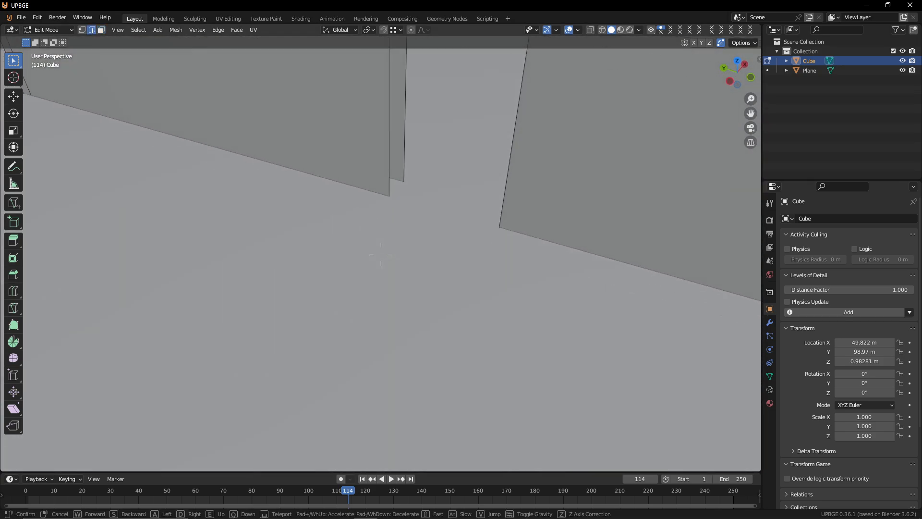
pyautogui.click(166, 62)
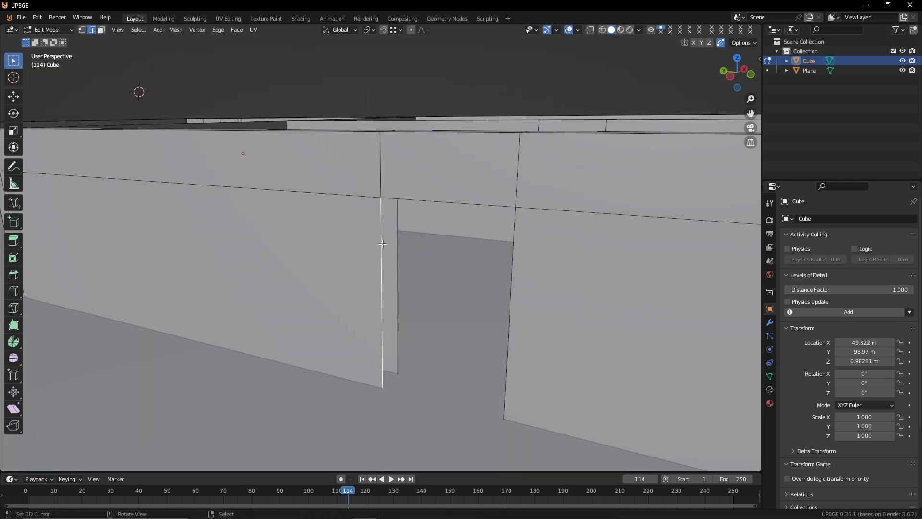
pyautogui.press('e')
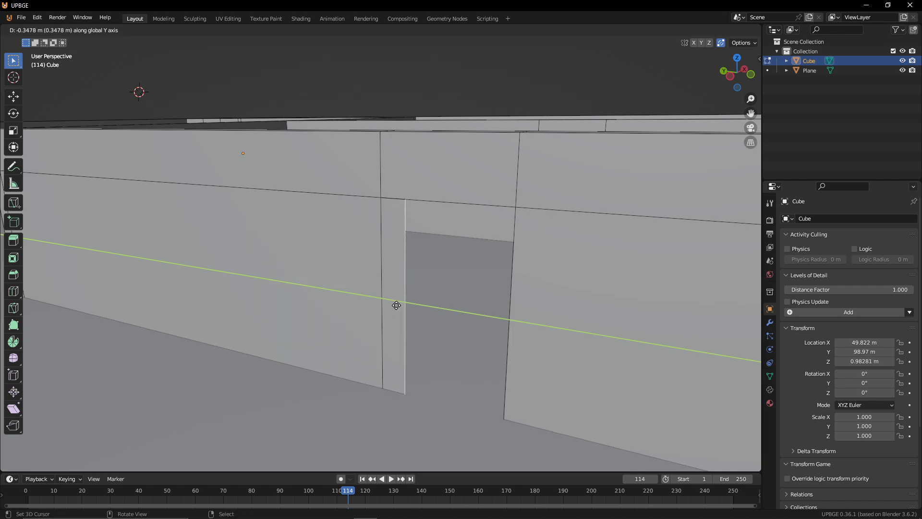
pyautogui.press('Escape')
pyautogui.press('g')
pyautogui.press('y')
pyautogui.press('y')
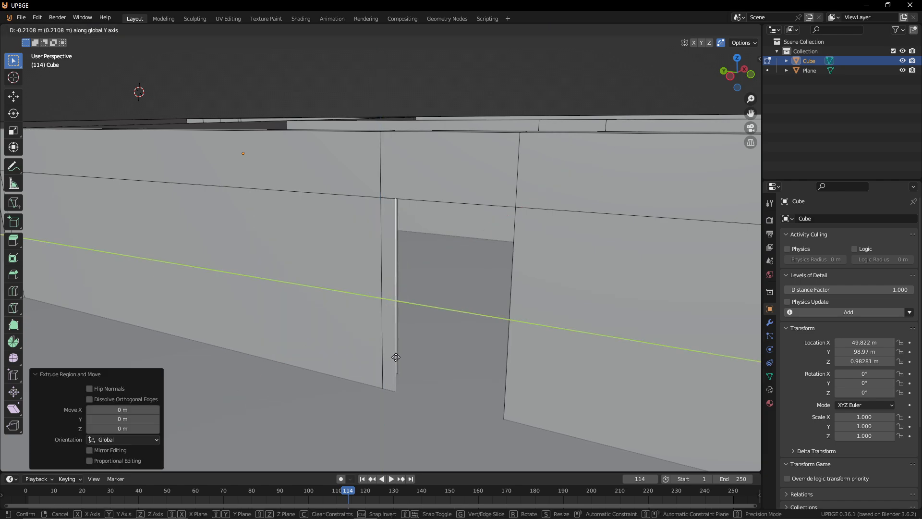
pyautogui.press('x')
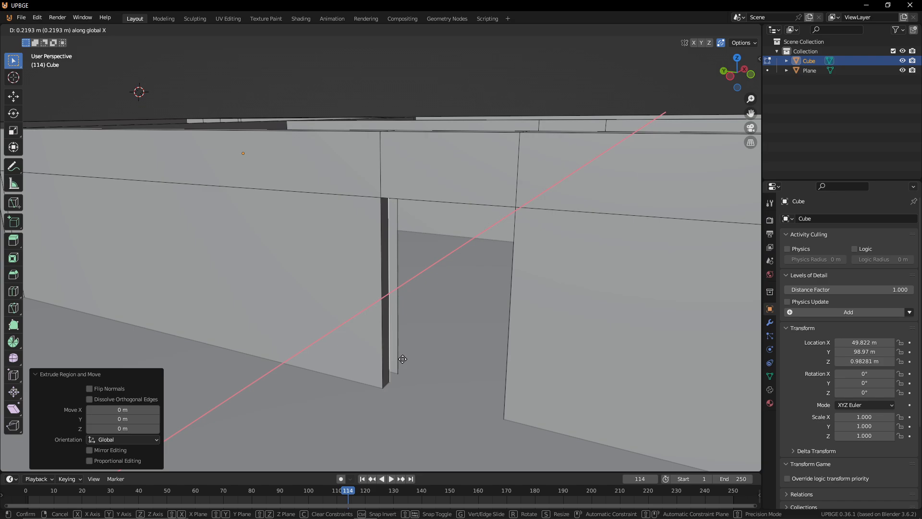
pyautogui.press('ctrl')
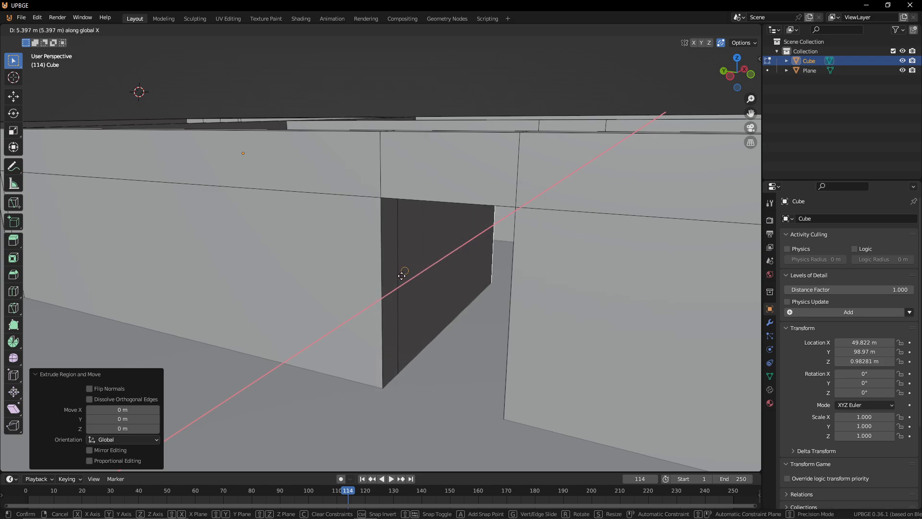
pyautogui.rightClick(386, 313)
# Step: Move the extruded vertical doorway edge about 0.49 m along X to span the wall thickness and close that side of the opening
pyautogui.hotkey('shift', '`')
pyautogui.press('d')
pyautogui.press('w')
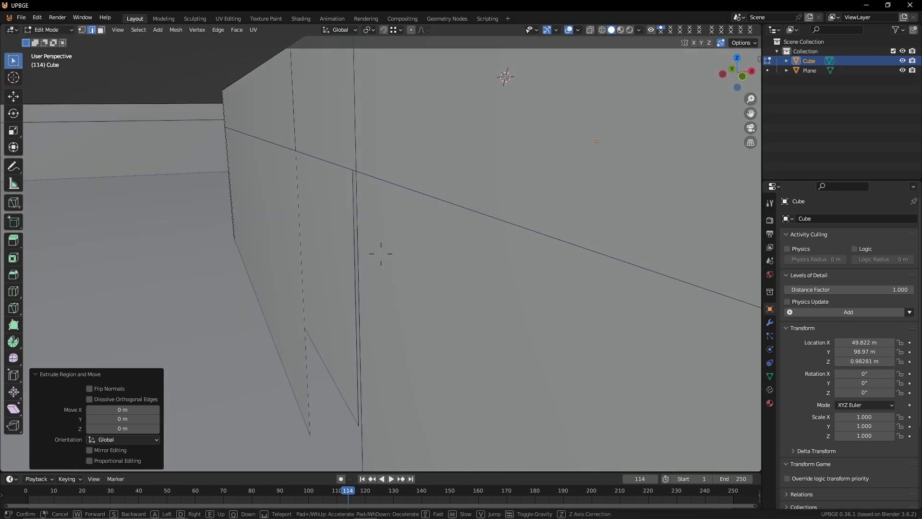
pyautogui.click(381, 253)
pyautogui.press('g')
pyautogui.press('x')
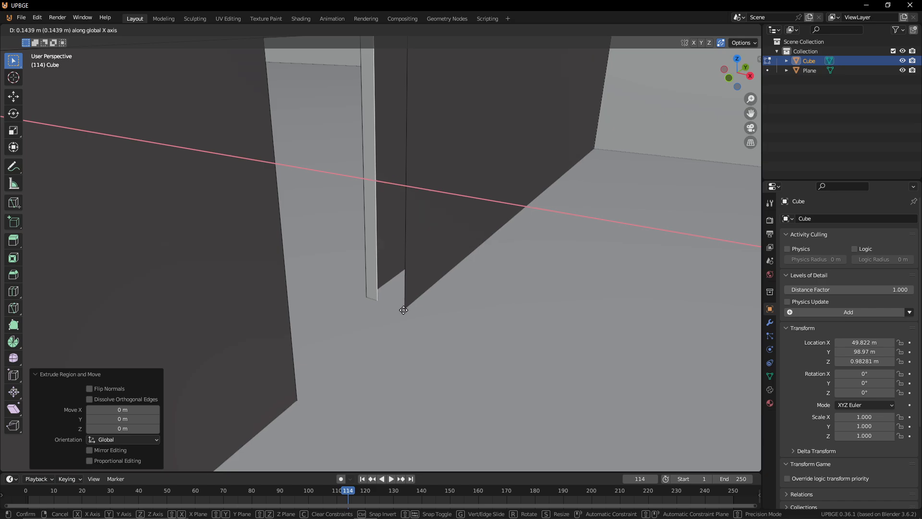
pyautogui.click(409, 301)
# Step: Fill the underside face across the top of the first doorway, between the two sides of the wall
pyautogui.hotkey('shift', '`')
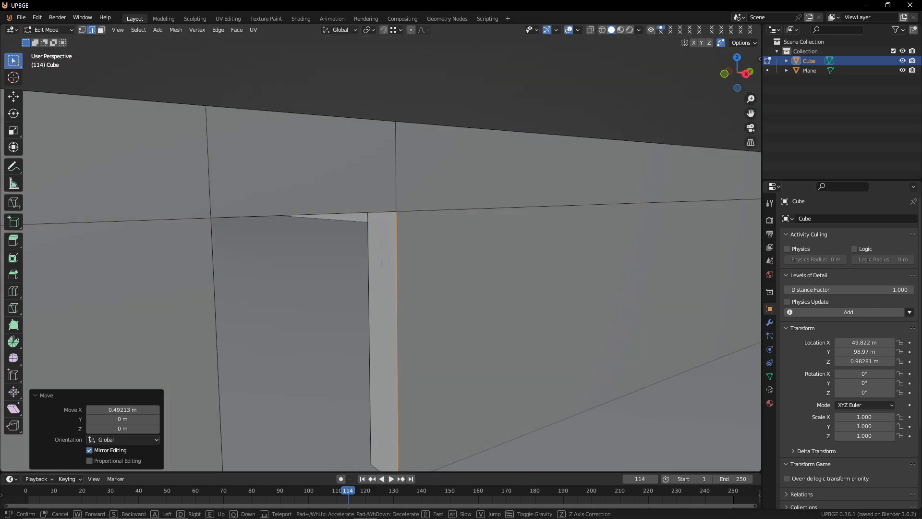
pyautogui.press('w')
pyautogui.click(417, 226)
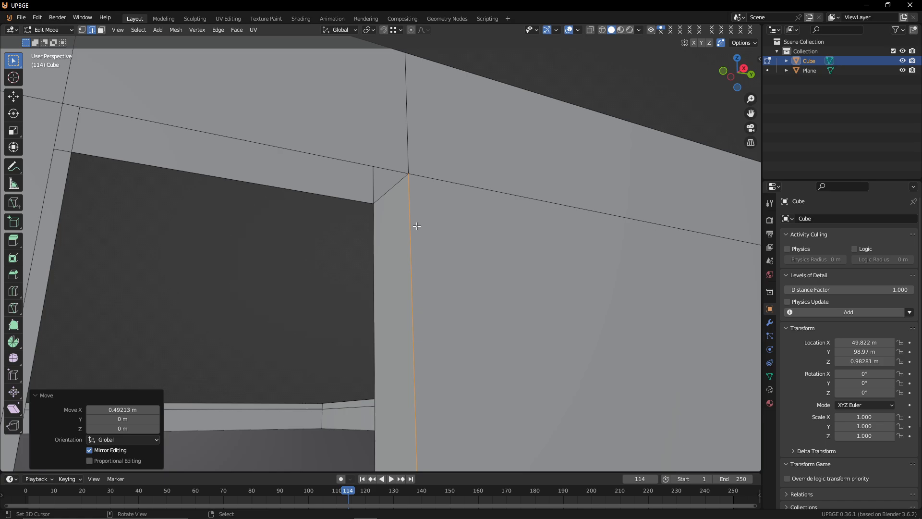
# Step: Fill the underside and both side faces of the doorway in the opposite long wall
pyautogui.hotkey('shift', '`')
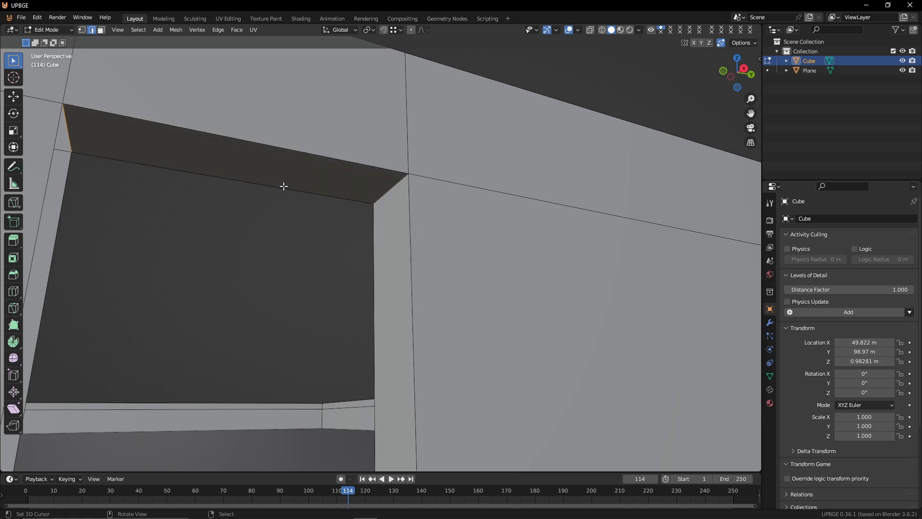
pyautogui.press('w')
pyautogui.press('s')
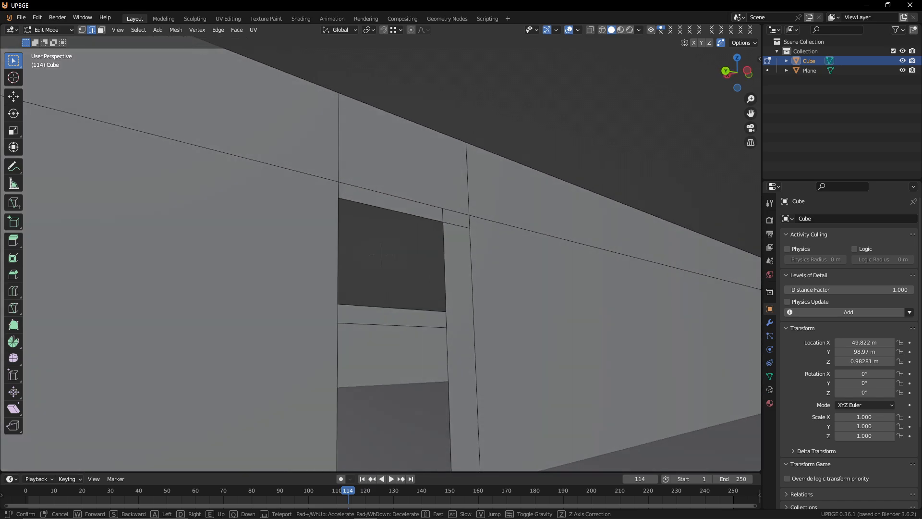
pyautogui.click(274, 184)
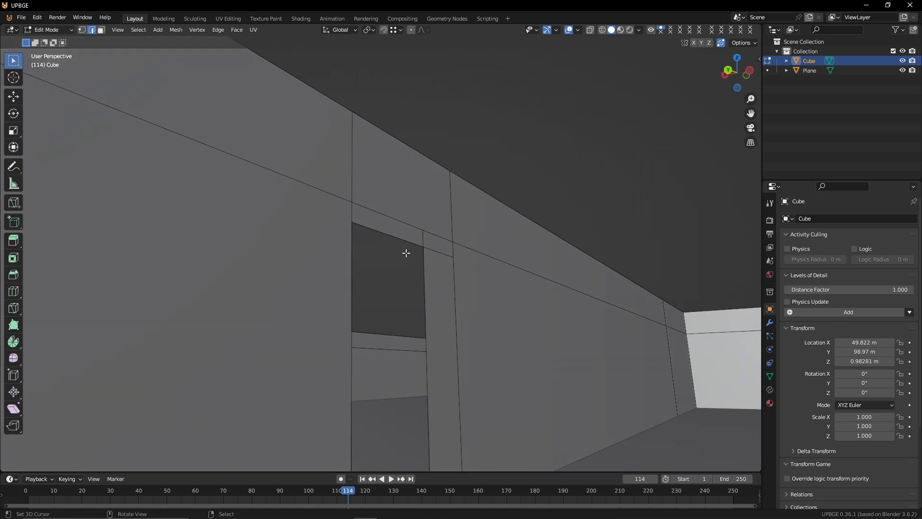
pyautogui.keyDown('shift'); pyautogui.click(435, 235); pyautogui.keyUp('shift')
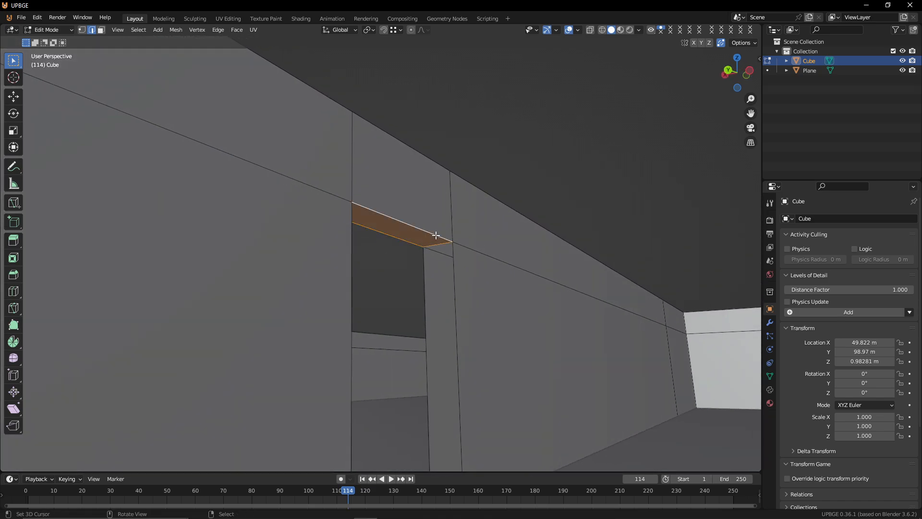
pyautogui.keyDown('shift'); pyautogui.click(441, 248); pyautogui.keyUp('shift')
pyautogui.click(438, 290)
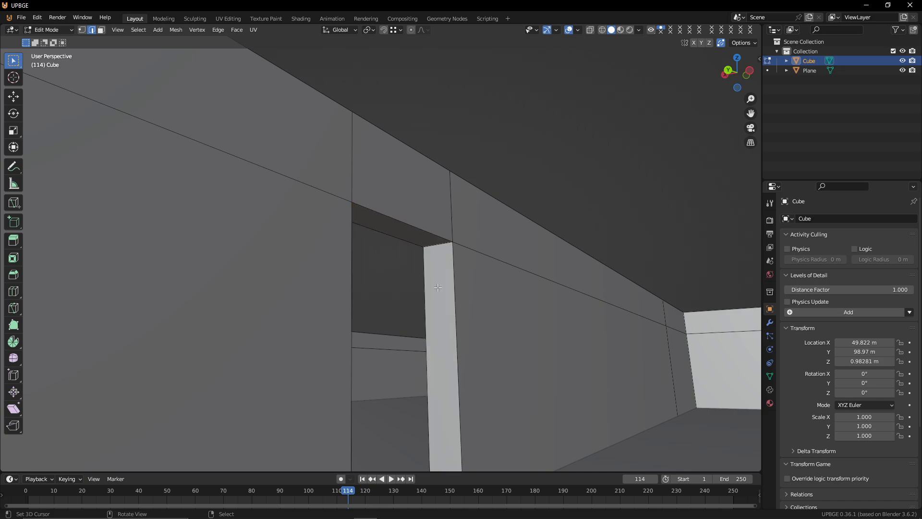
pyautogui.hotkey('shift', '`')
pyautogui.click(376, 225)
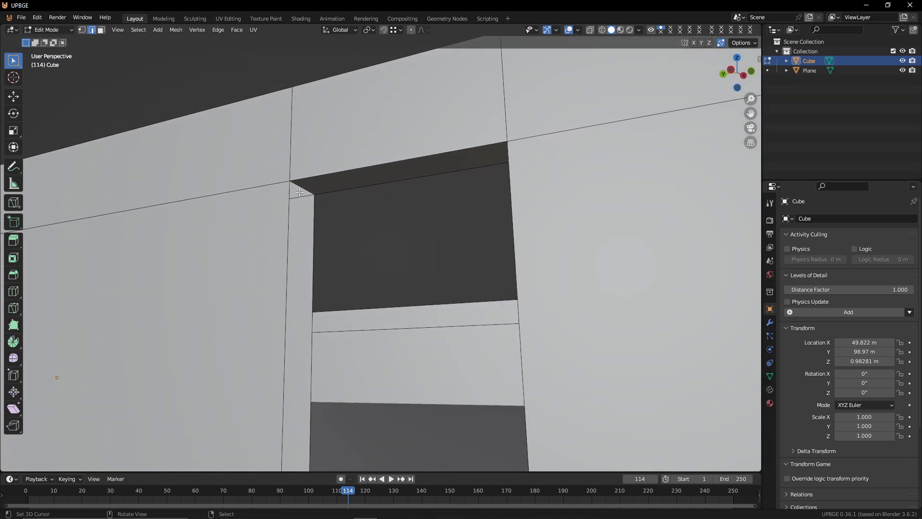
pyautogui.press('f')
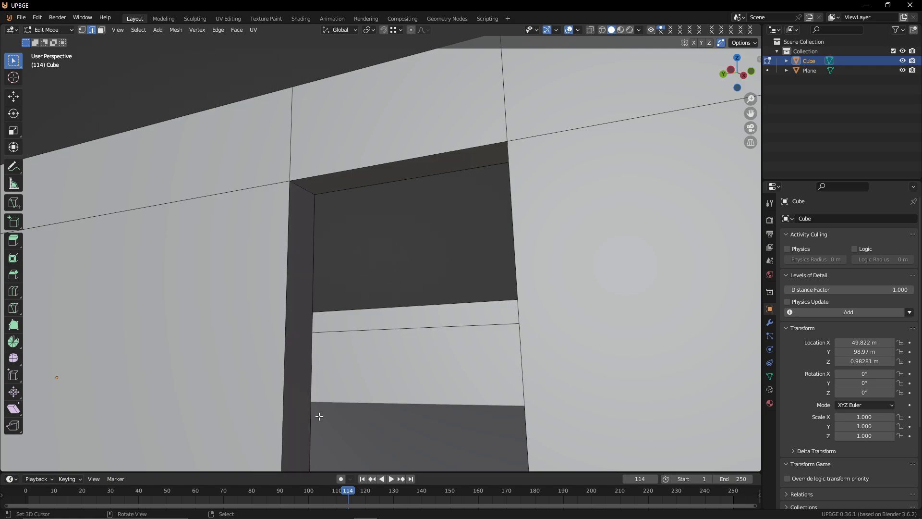
# Step: Add a vertical loop cut near the middle of the long wall section between the doorway and the room's end, with slide factor -0.065
pyautogui.hotkey('shift', '`')
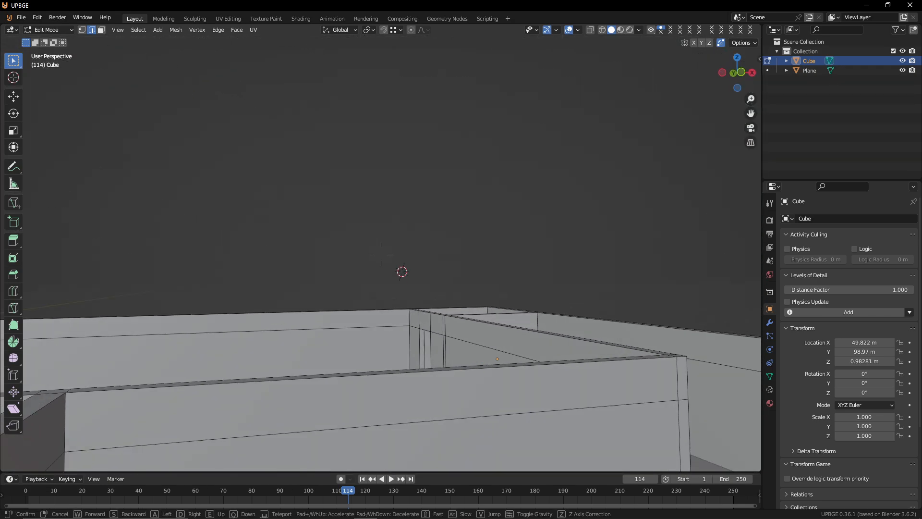
pyautogui.press('s')
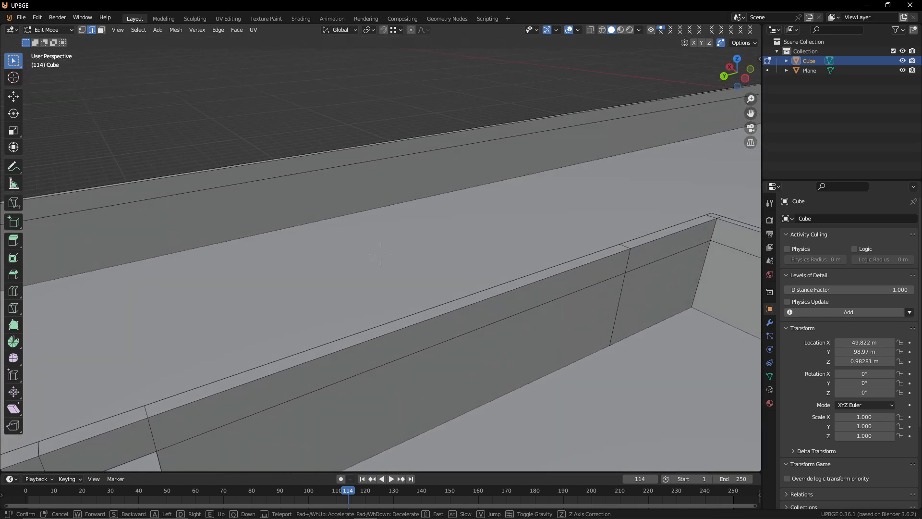
pyautogui.press('w')
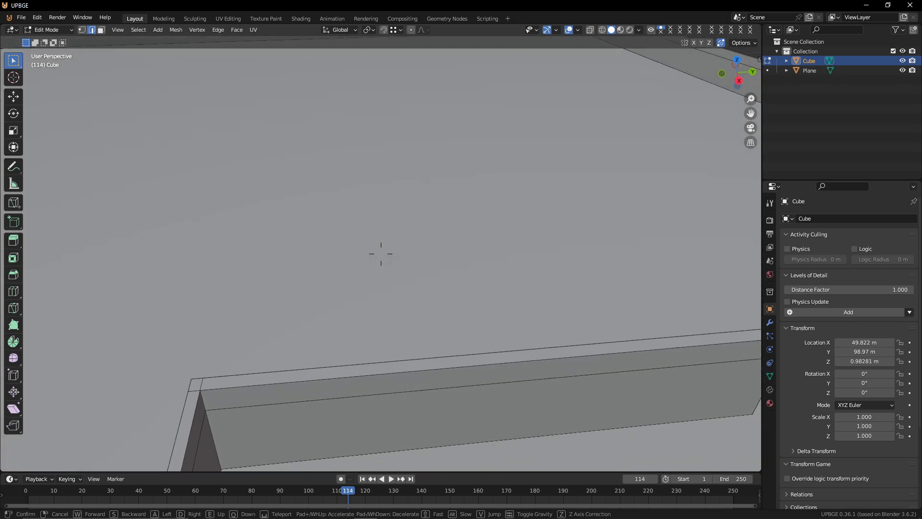
pyautogui.press('s')
pyautogui.click(315, 414)
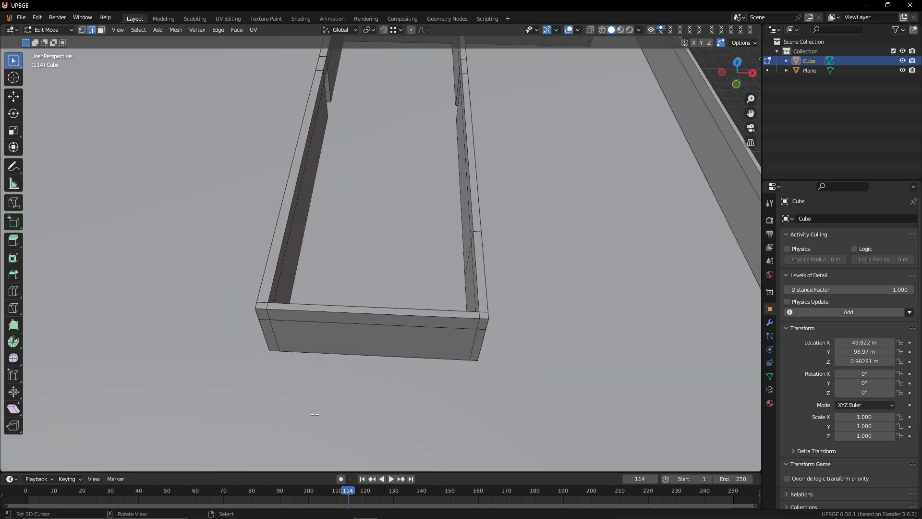
pyautogui.hotkey('shift', '`')
pyautogui.press('d')
pyautogui.click(90, 245)
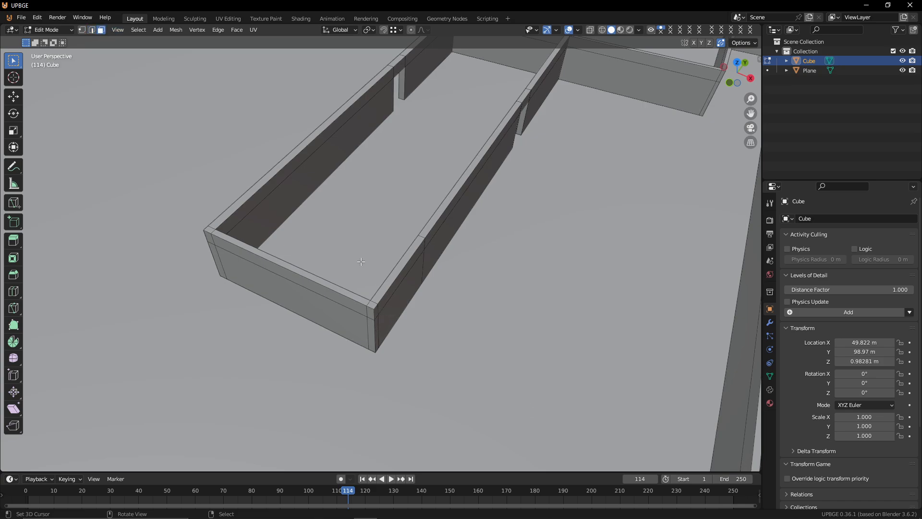
pyautogui.hotkey('ctrl', 'r')
pyautogui.click(338, 151)
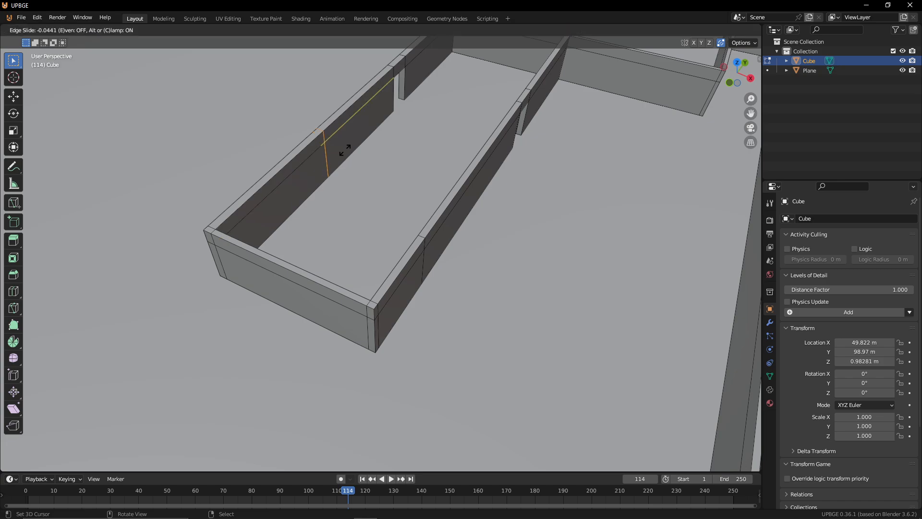
pyautogui.click(344, 150)
# Step: Add a second vertical loop cut close beside the first one on the same long wall, with slide factor 0.884
pyautogui.hotkey('ctrl', 'r')
pyautogui.click(339, 151)
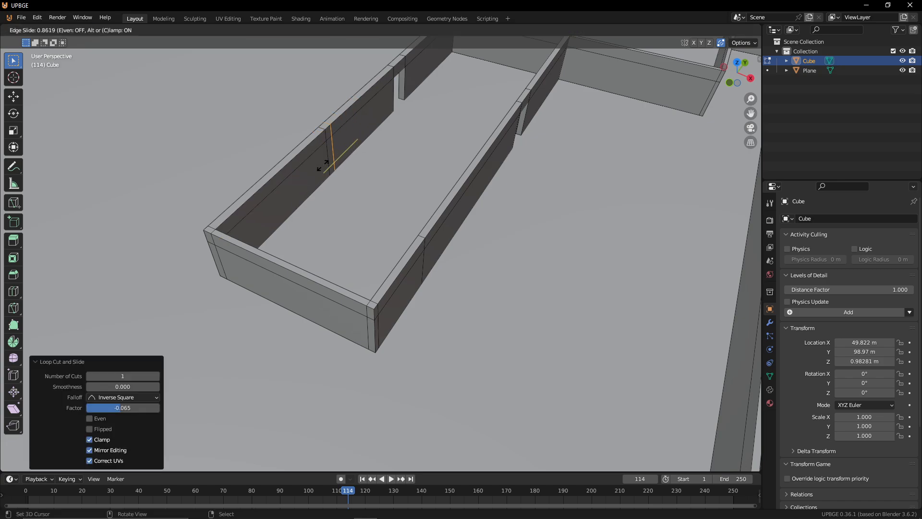
pyautogui.click(322, 166)
# Step: Slide the opposite long wall's existing vertical edge along the wall by a factor of 0.376 to line up with the new cuts
pyautogui.moveTo(322, 166)
pyautogui.mouseDown(button='middle')
pyautogui.moveTo(336, 163)
pyautogui.moveTo(322, 166)
pyautogui.mouseUp(button='middle')
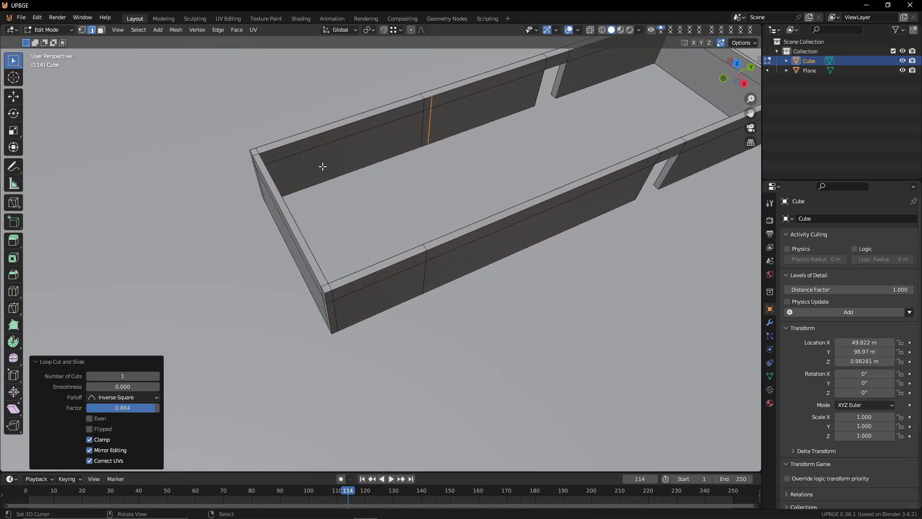
pyautogui.hotkey('ctrl', 'r')
pyautogui.click(420, 268)
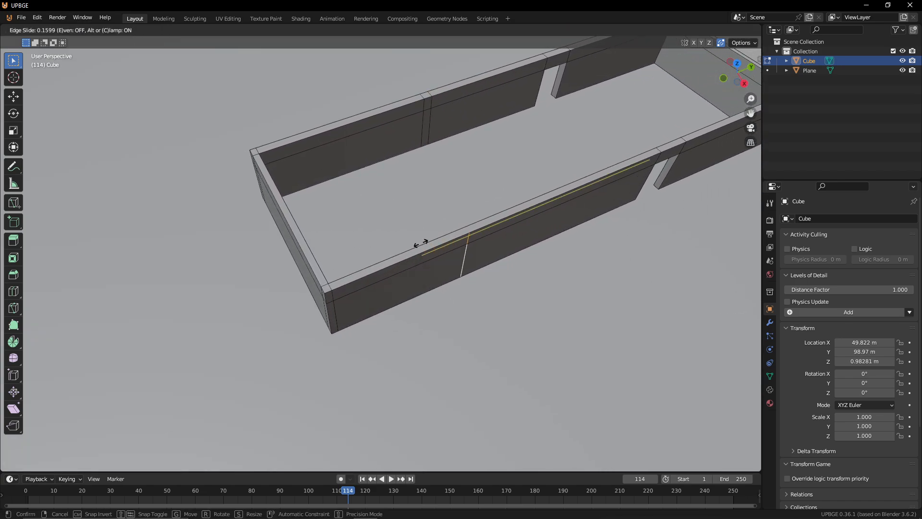
pyautogui.click(422, 102)
# Step: Slide the first long wall's second vertical cut closer to its neighbour by a factor of 0.257
pyautogui.hotkey('shift', '`')
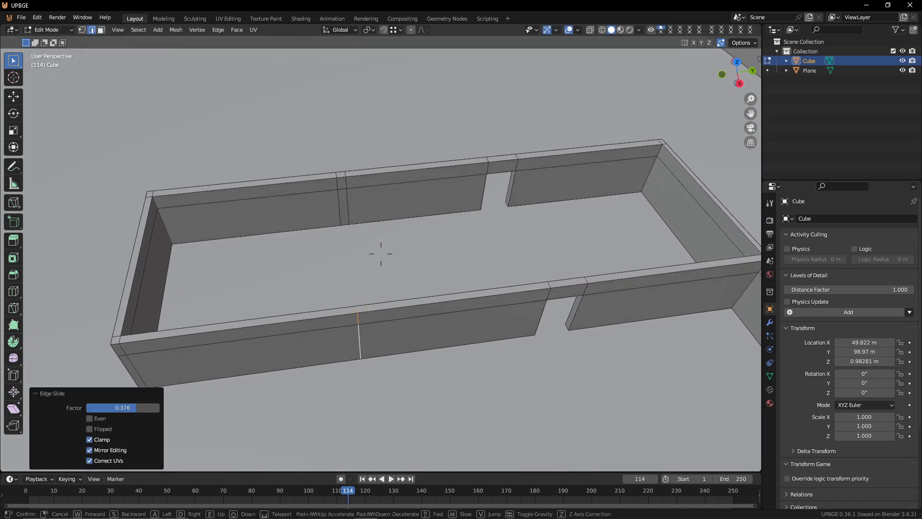
pyautogui.press('w')
pyautogui.click(402, 149)
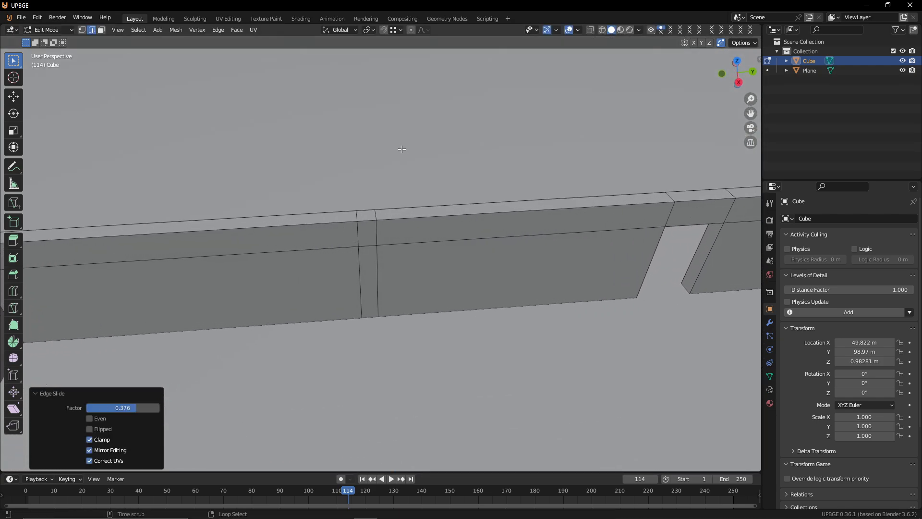
pyautogui.keyDown('alt'); pyautogui.click(380, 233); pyautogui.keyUp('alt')
pyautogui.press('g')
pyautogui.press('g')
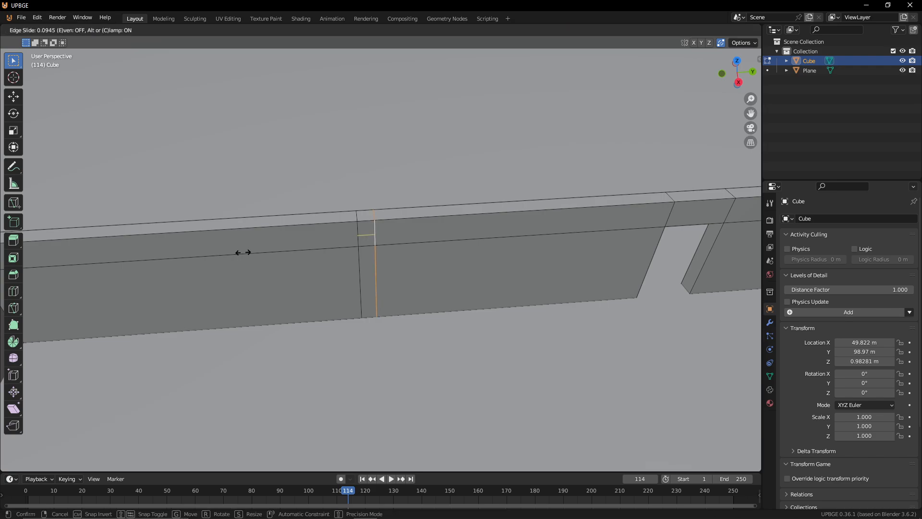
pyautogui.click(3, 274)
# Step: Add a vertical loop cut beside the opposite wall's edge, with slide factor -0.914, to match the narrow strip across the room
pyautogui.hotkey('shift', '`')
pyautogui.press('s')
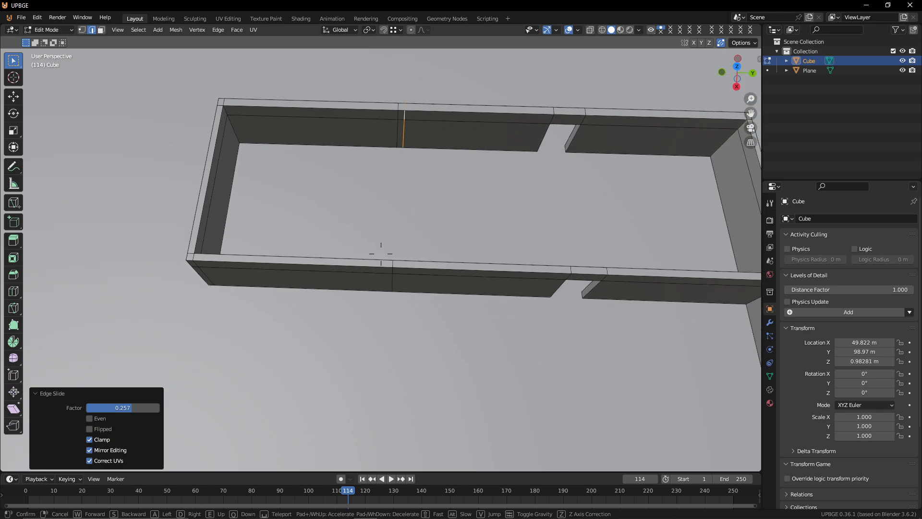
pyautogui.click(344, 280)
pyautogui.keyDown('alt'); pyautogui.click(432, 269); pyautogui.keyUp('alt')
pyautogui.press('g')
pyautogui.press('g')
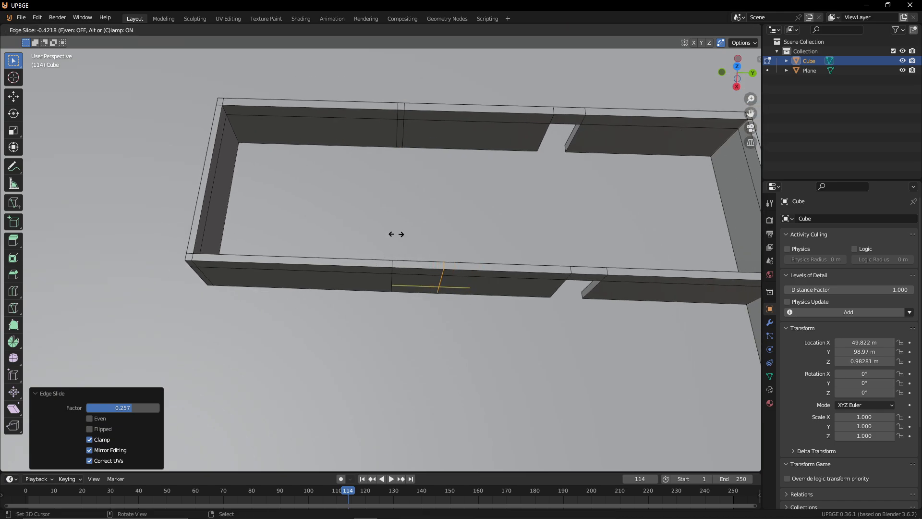
pyautogui.click(406, 142)
# Step: Select the narrow strip's upper and lower faces and extrude them about 9 m along X to the opposite wall as a dividing wall
pyautogui.hotkey('shift', '`')
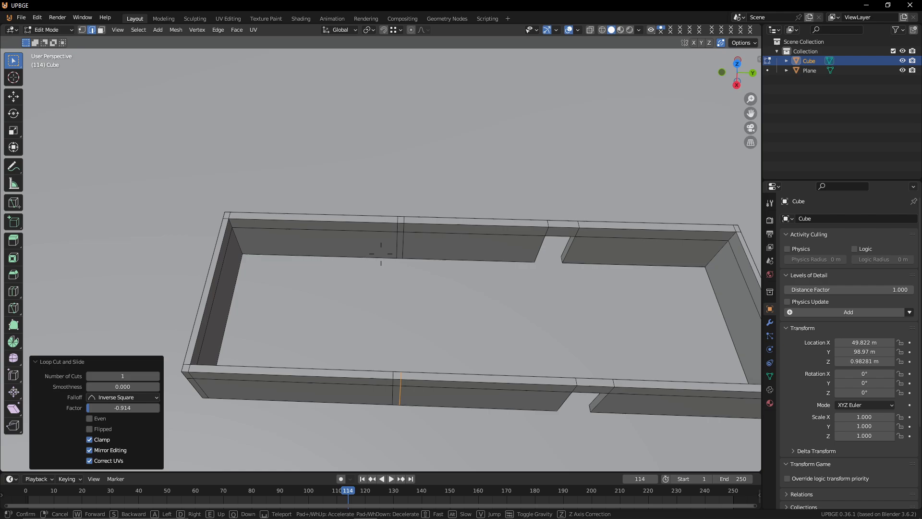
pyautogui.press('w')
pyautogui.click(403, 188)
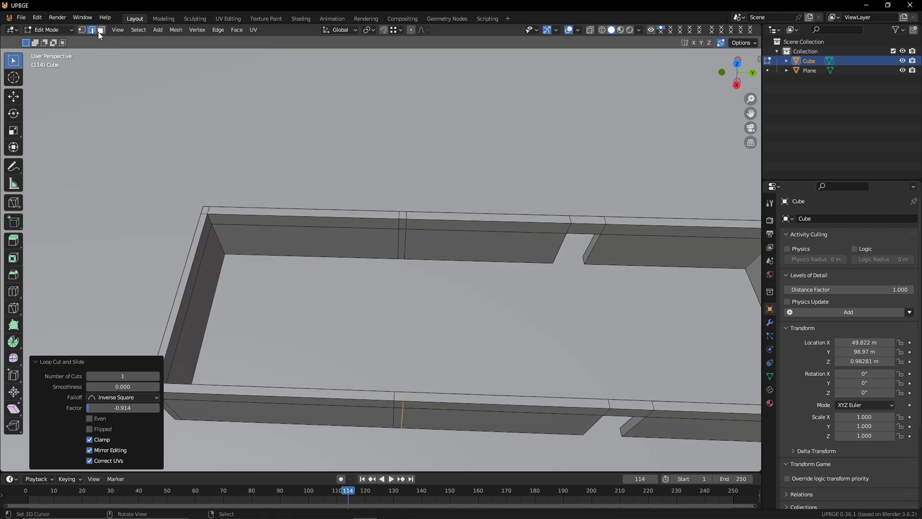
pyautogui.click(100, 31)
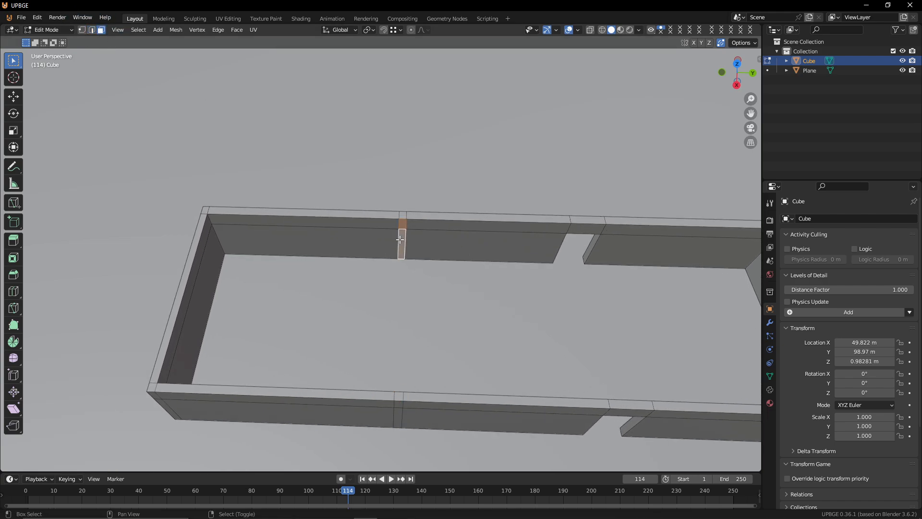
pyautogui.hotkey('shift', '`')
pyautogui.press('a')
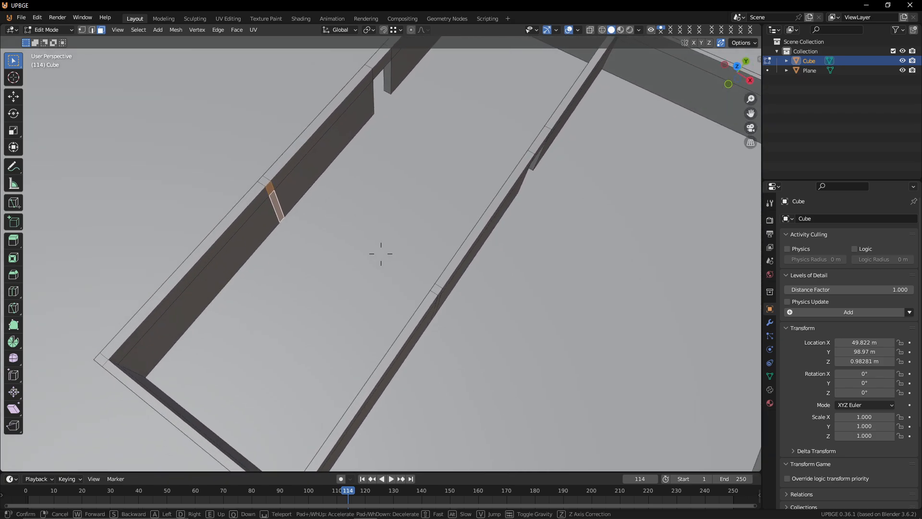
pyautogui.click(399, 239)
pyautogui.press('e')
pyautogui.press('x')
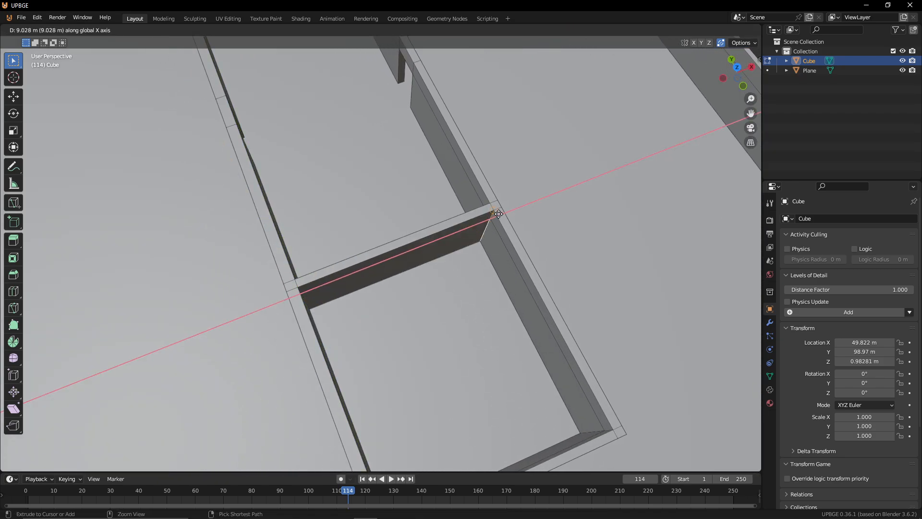
pyautogui.click(499, 213)
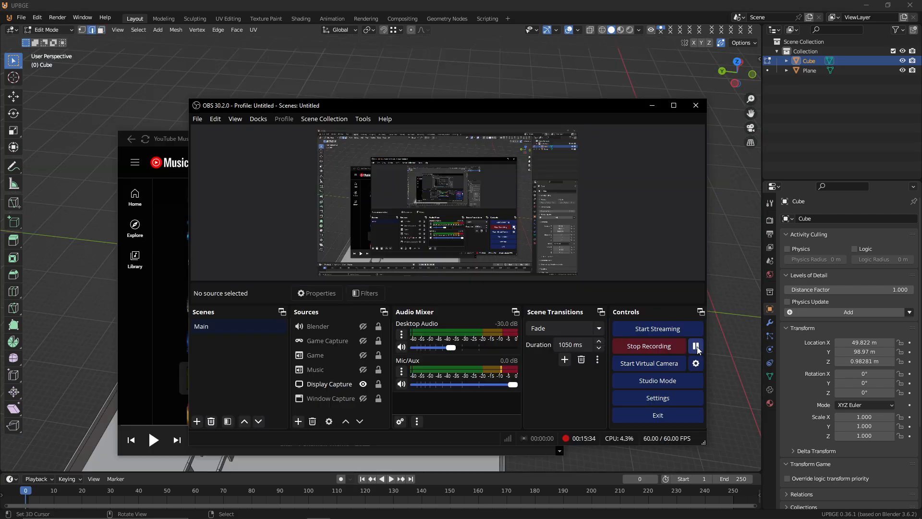
# Step: Delete the leftover face across the bottom of the doorway in the small end room's outer wall
pyautogui.click(657, 88)
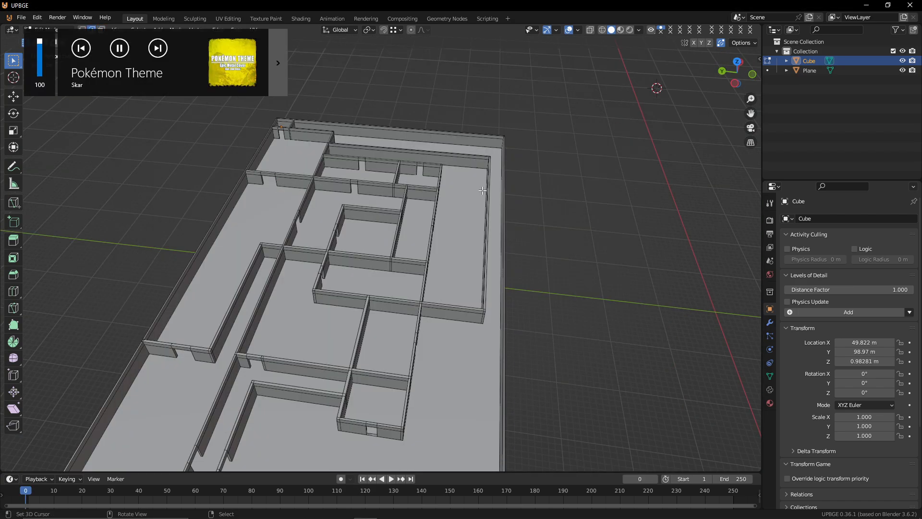
pyautogui.hotkey('shift', '`')
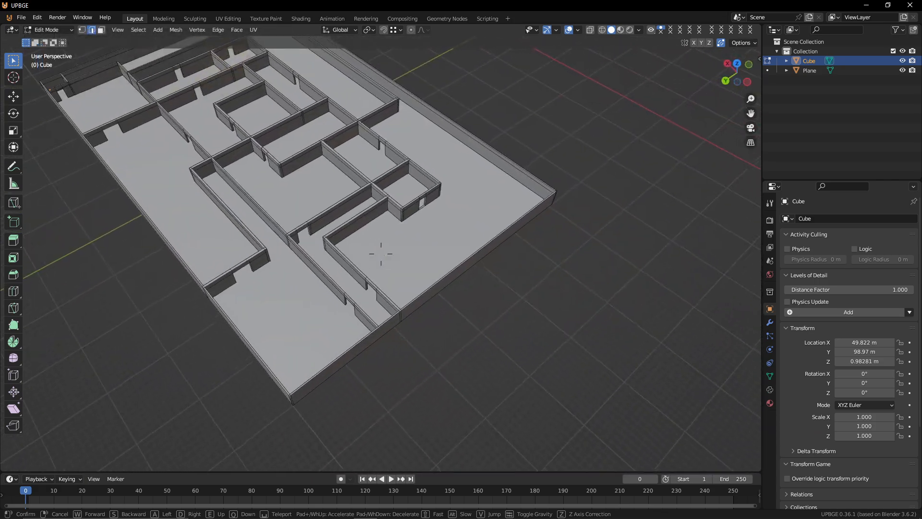
pyautogui.press('w')
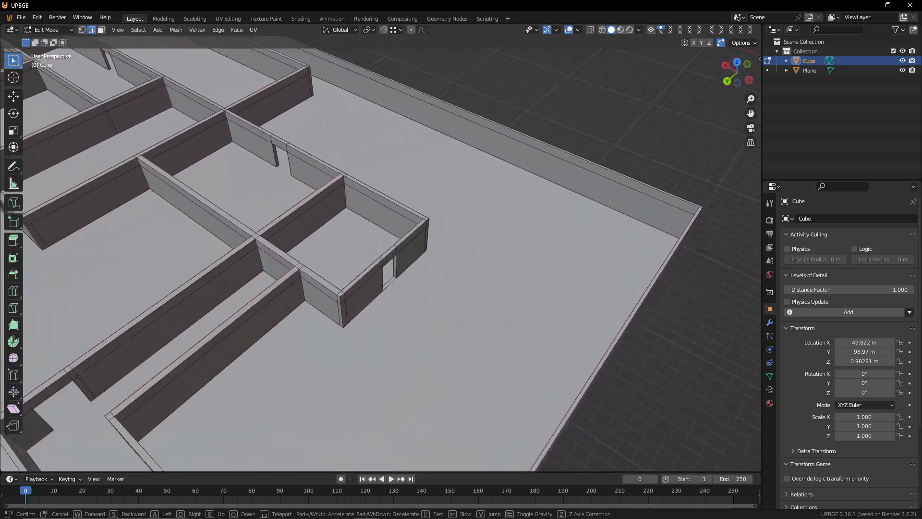
pyautogui.click(482, 190)
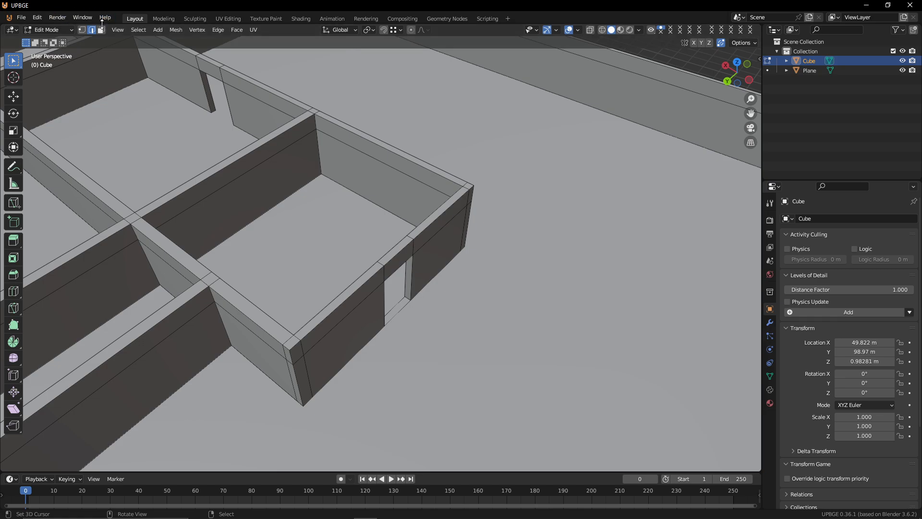
pyautogui.press('x')
pyautogui.click(400, 308)
# Step: Examine the rooms, dividing walls and doorways across the whole maze to check the route through it
pyautogui.hotkey('shift', '`')
pyautogui.press('w')
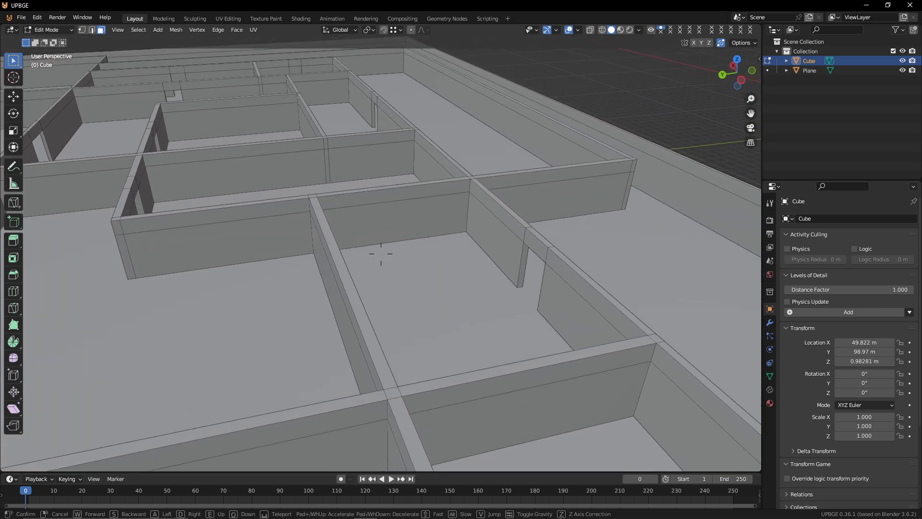
pyautogui.press('w')
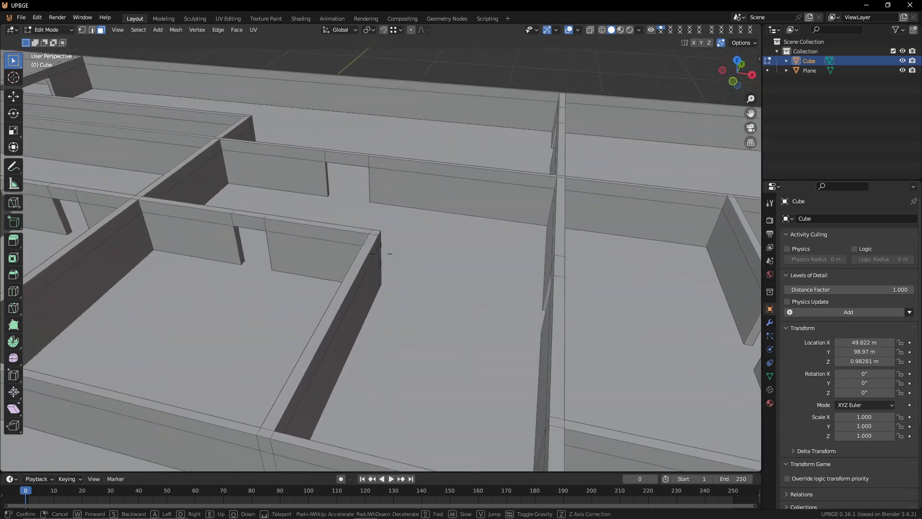
pyautogui.press('s')
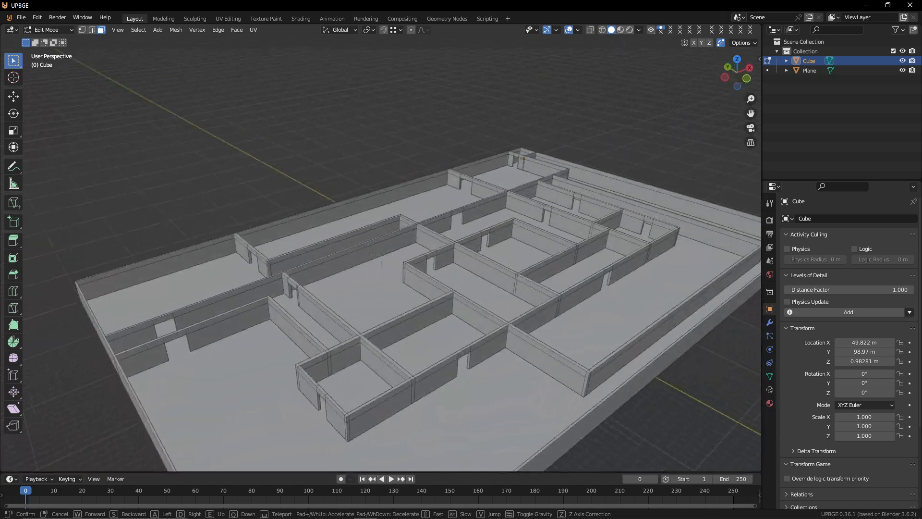
pyautogui.press('w')
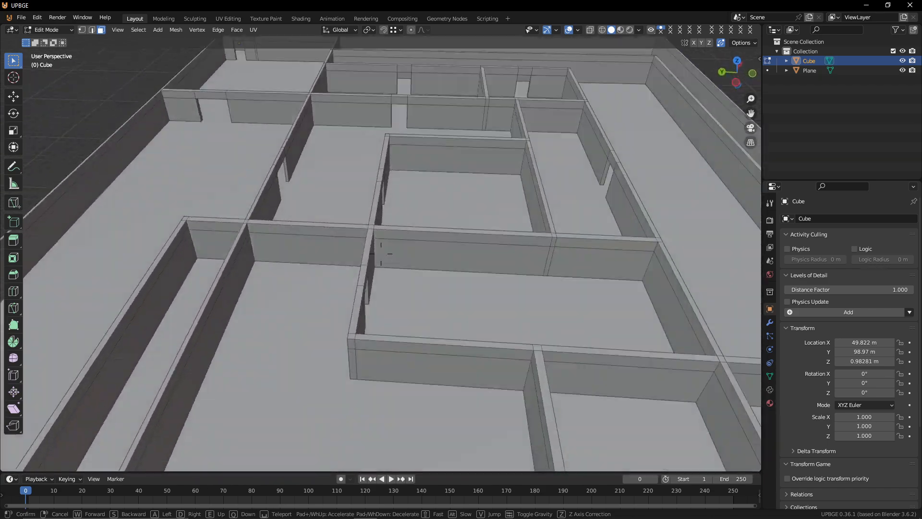
pyautogui.press('a')
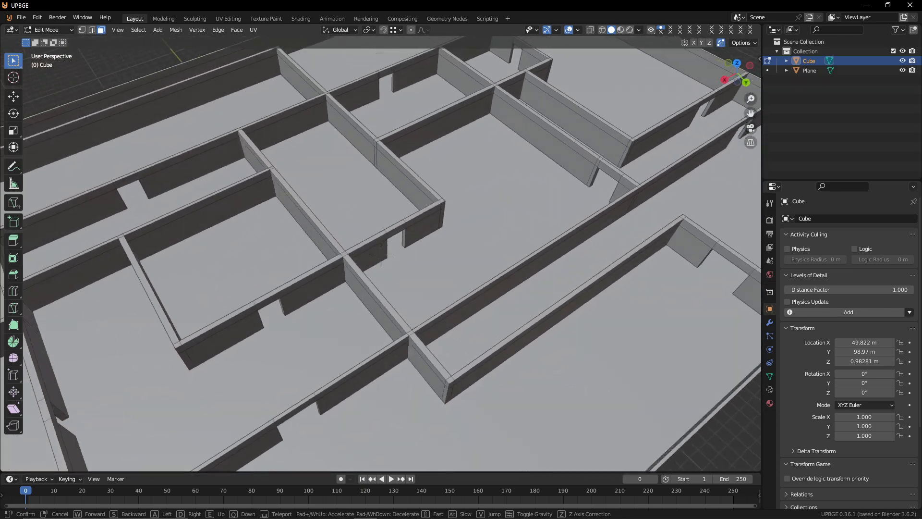
pyautogui.press('a')
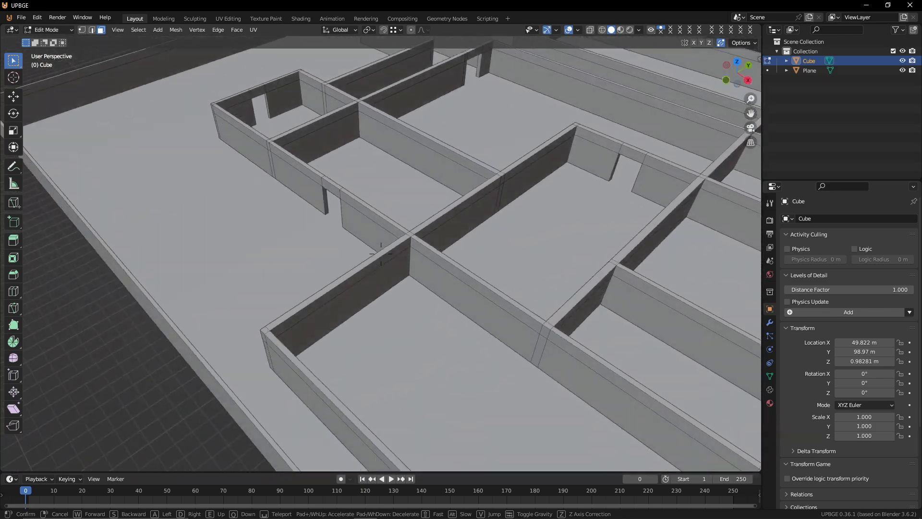
pyautogui.press('a')
pyautogui.press('w')
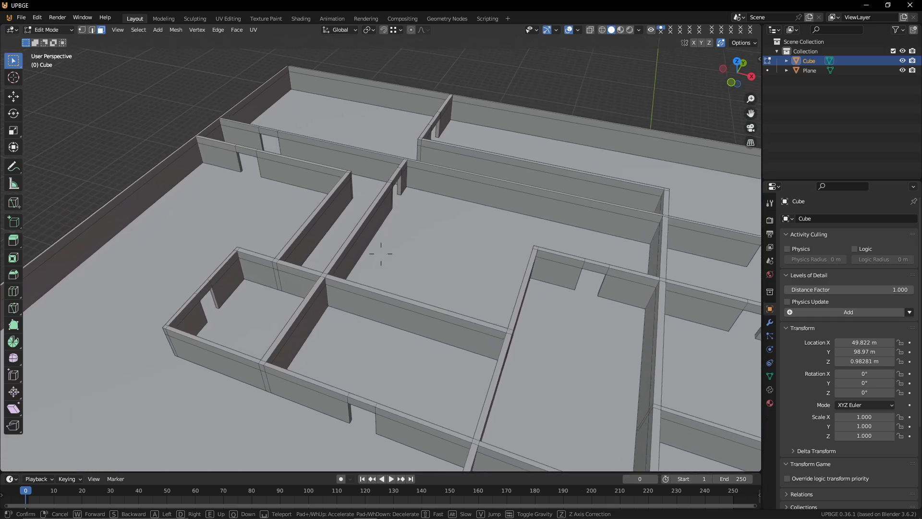
pyautogui.press('w')
pyautogui.press('a')
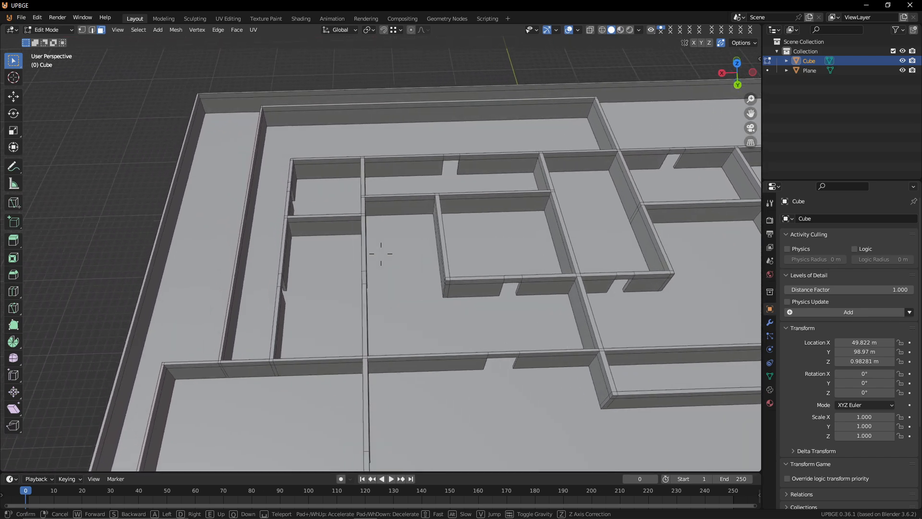
pyautogui.press('w')
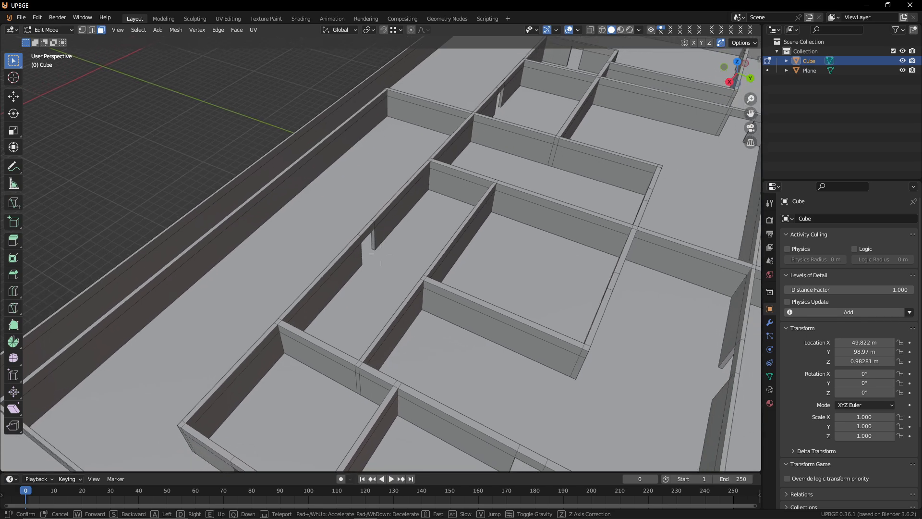
pyautogui.press('d')
pyautogui.press('s')
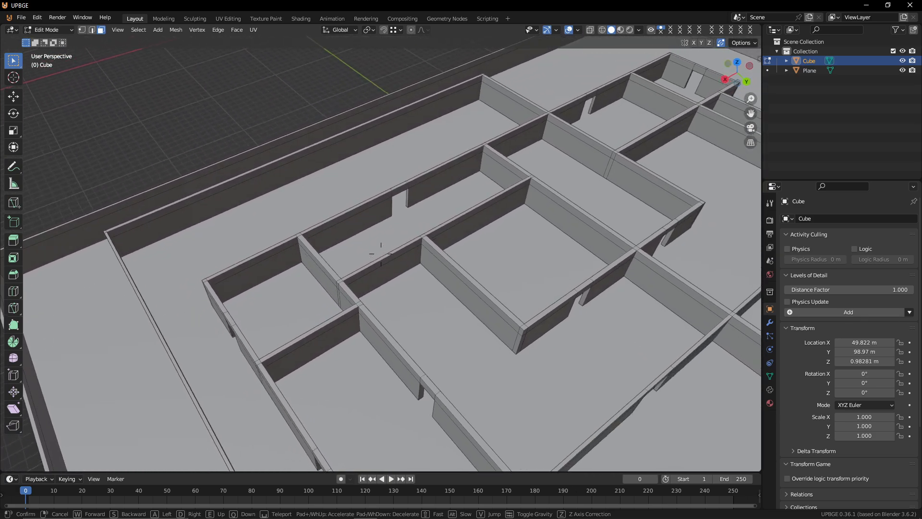
pyautogui.press('d')
pyautogui.press('w')
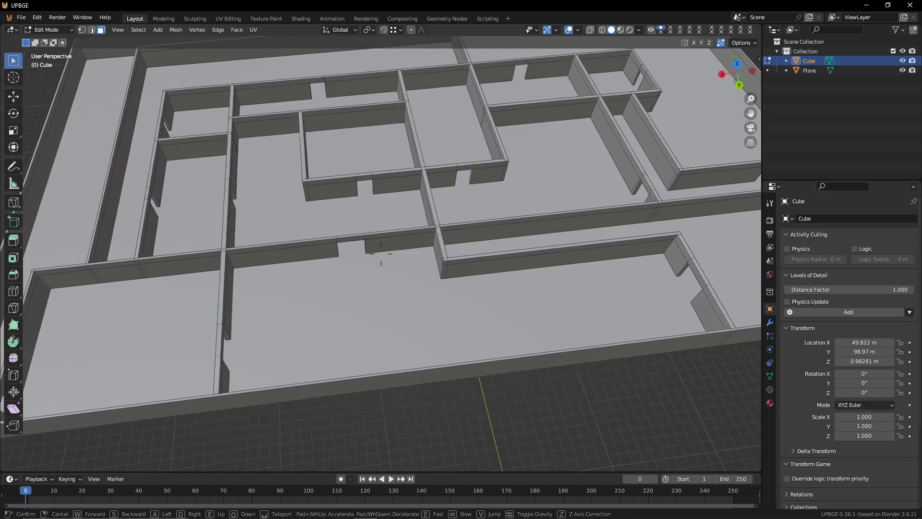
pyautogui.press('s')
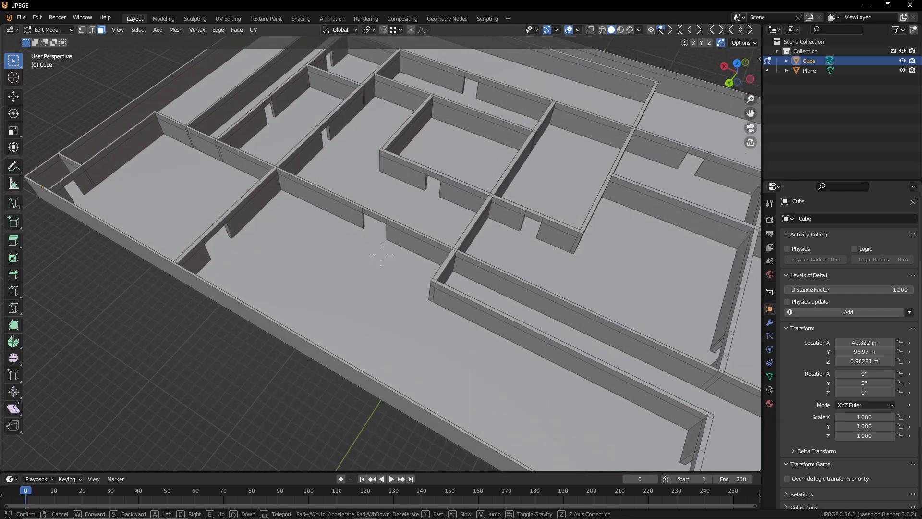
pyautogui.click(399, 283)
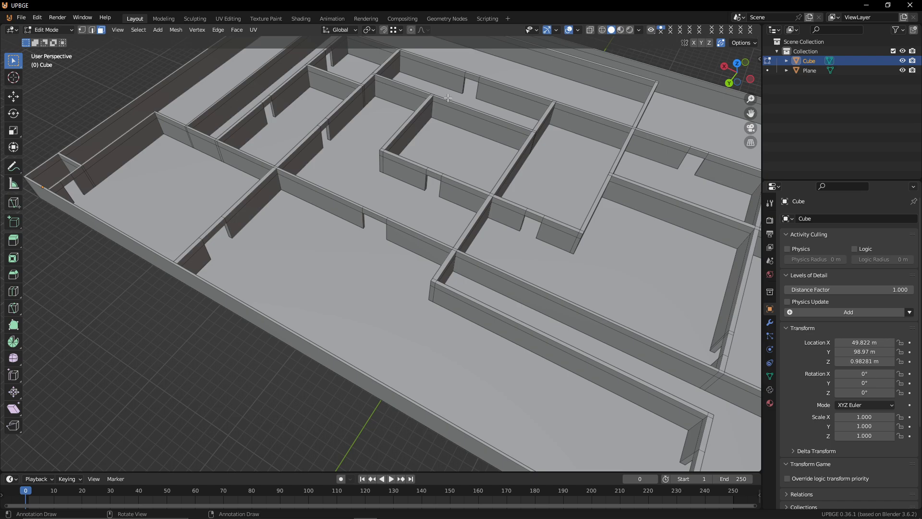
# Step: Examine the narrow corridor and the large rooms at the end of the maze, along with their doorways
pyautogui.moveTo(493, 317); pyautogui.dragTo(429, 290, button='middle')
pyautogui.hotkey('shift', '`')
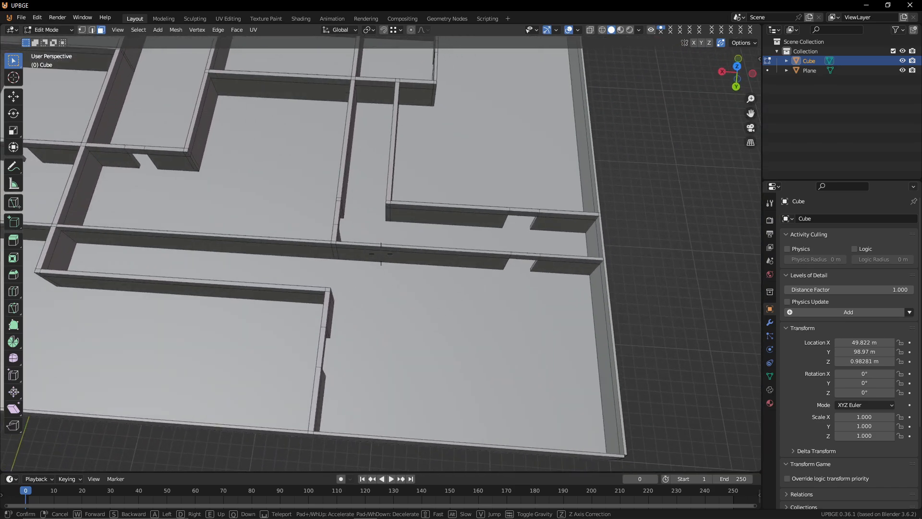
pyautogui.click(523, 158)
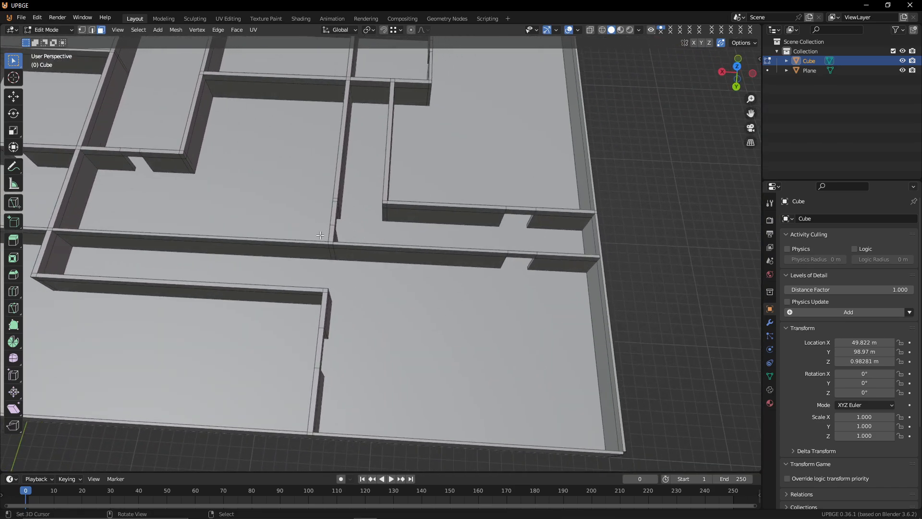
pyautogui.hotkey('shift', '`')
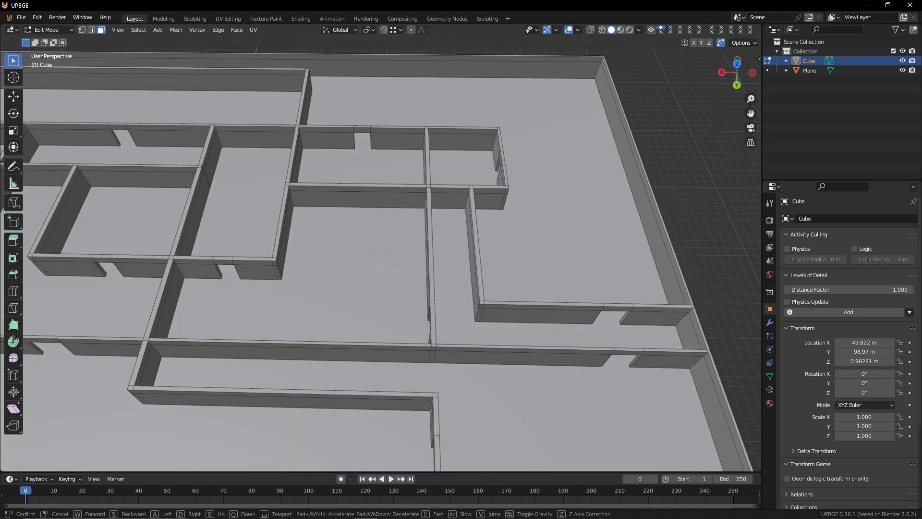
pyautogui.press('s')
pyautogui.press('d')
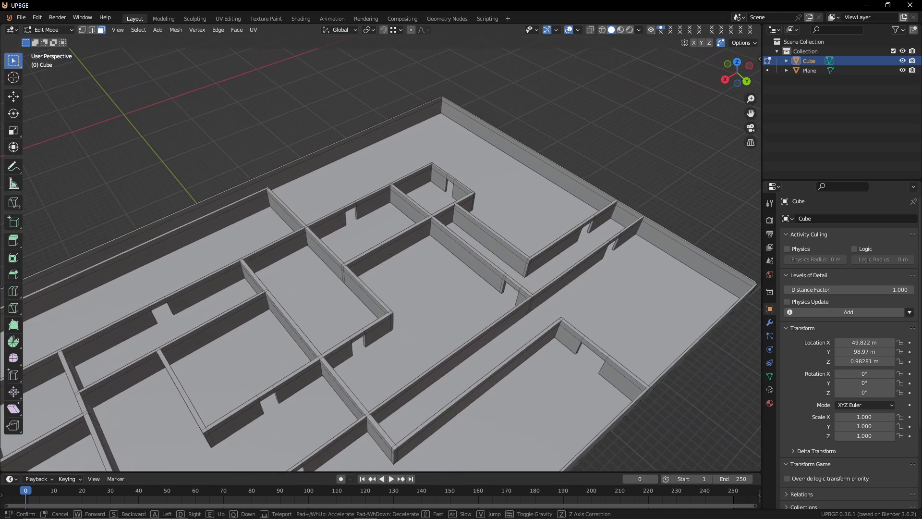
pyautogui.press('a')
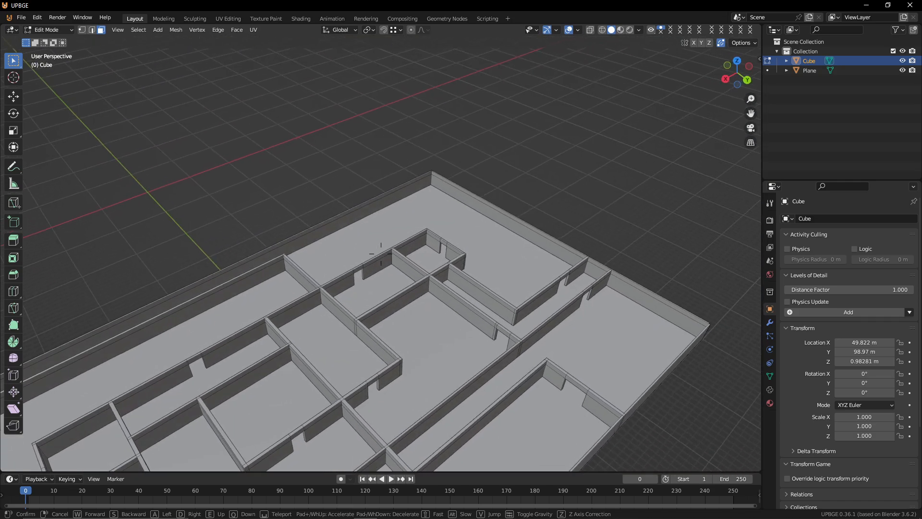
pyautogui.press('w')
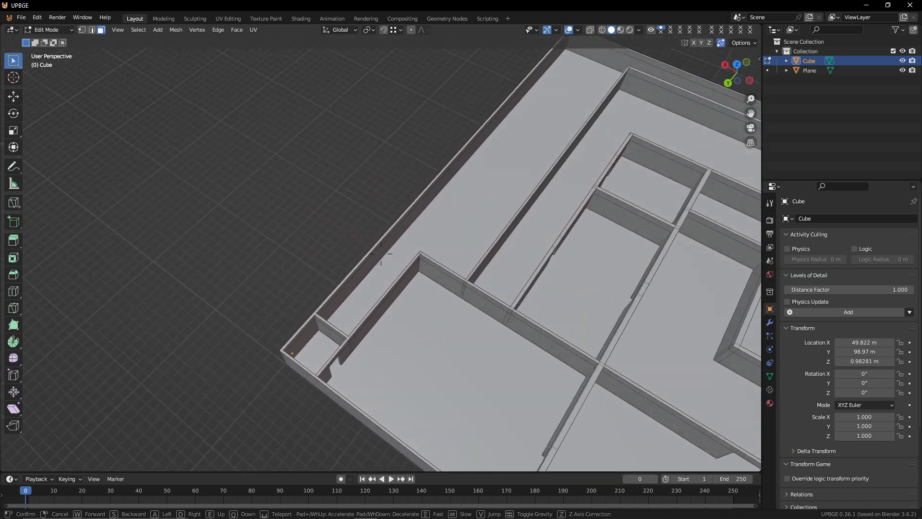
pyautogui.press('a')
pyautogui.press('w')
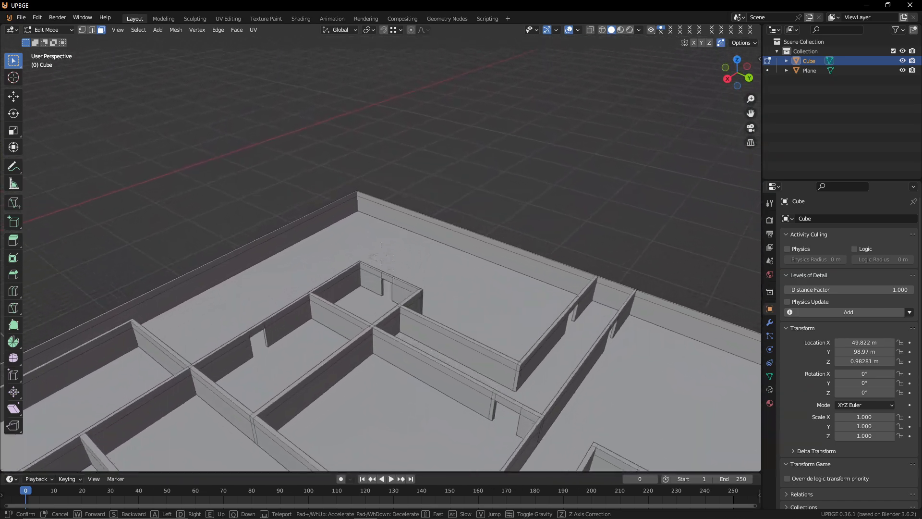
pyautogui.press('d')
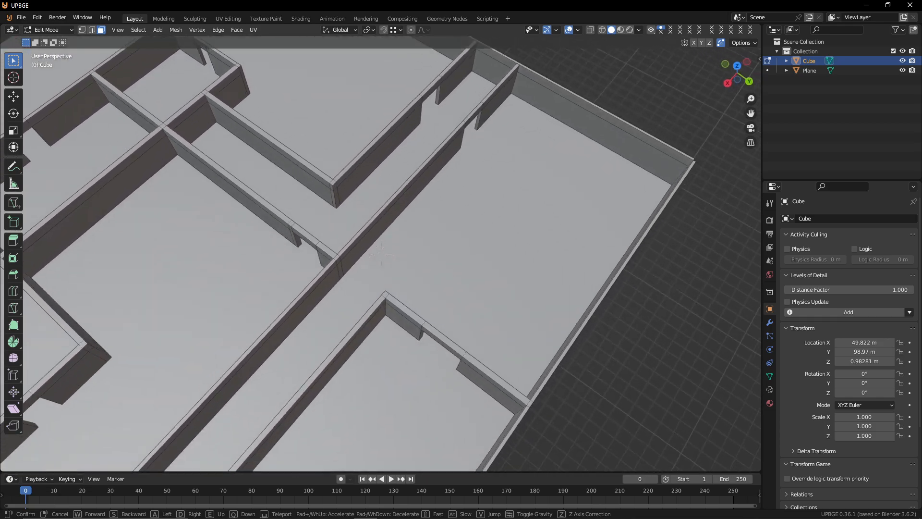
# Step: Place the 3D cursor on the floor of the small corner room and add a 2 m cube there
pyautogui.press('w')
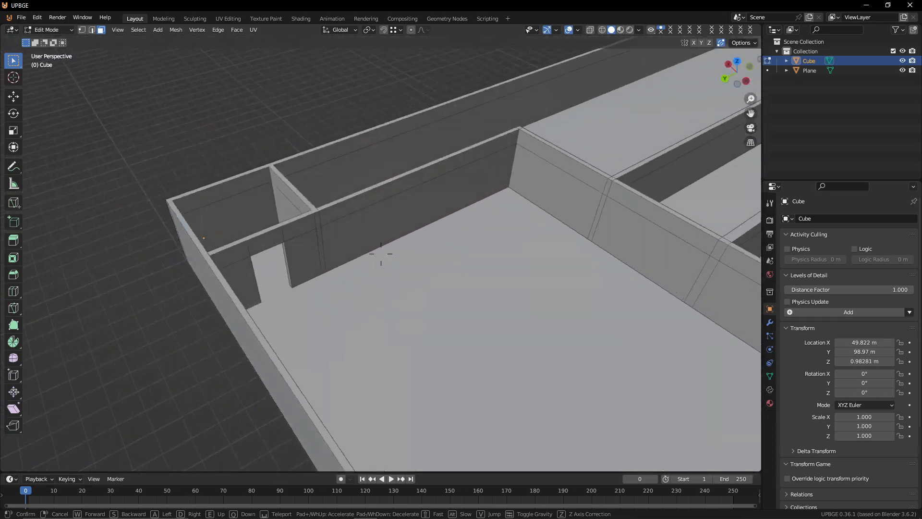
pyautogui.press('w')
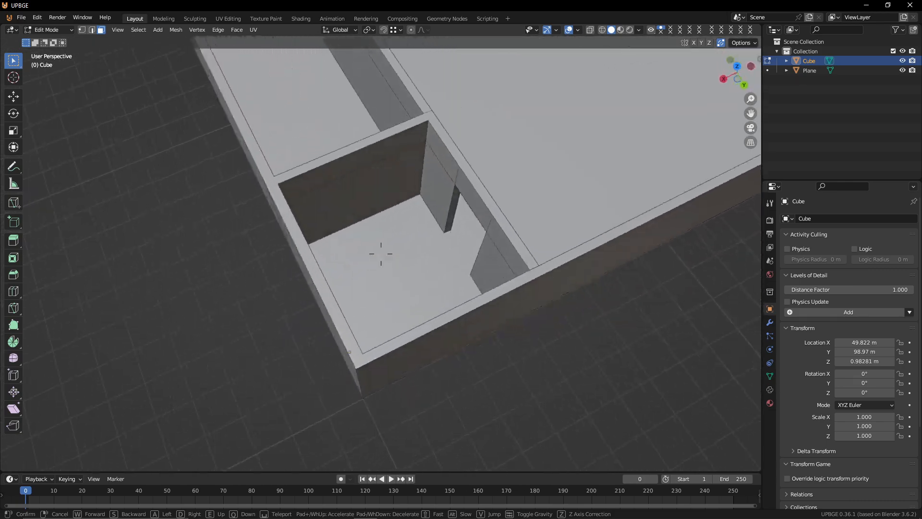
pyautogui.press('s')
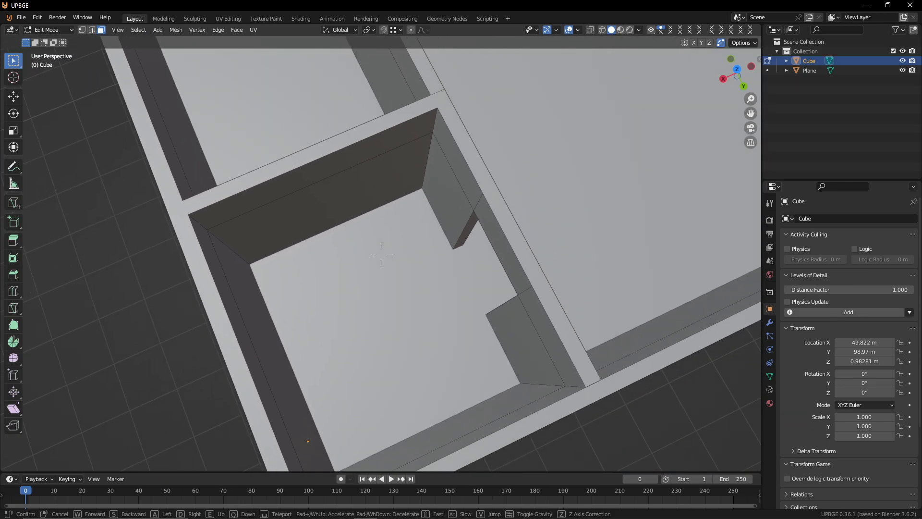
pyautogui.click(185, 182)
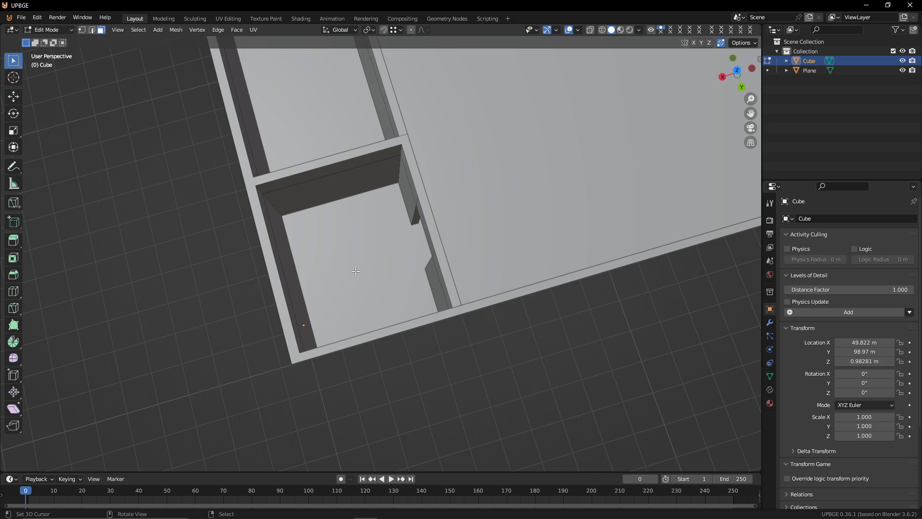
pyautogui.hotkey('shift', 'a')
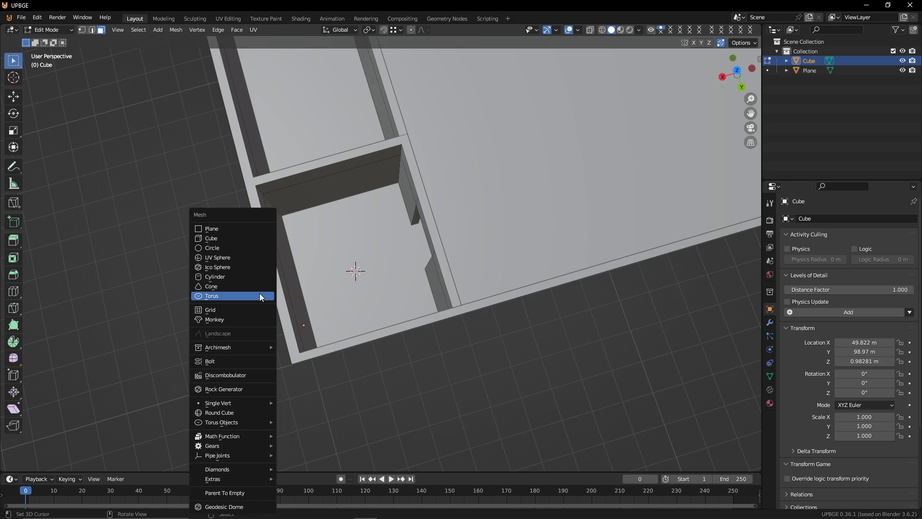
pyautogui.click(247, 235)
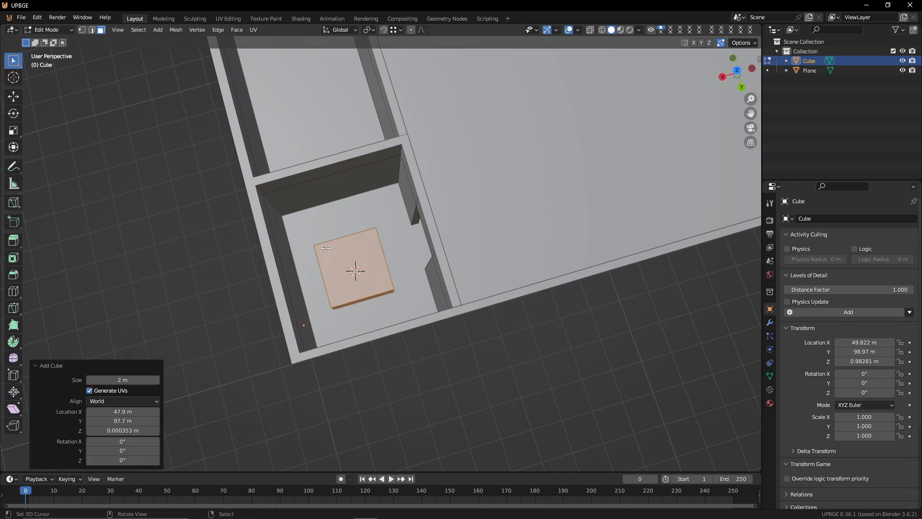
pyautogui.hotkey('shift', '`')
pyautogui.click(324, 269)
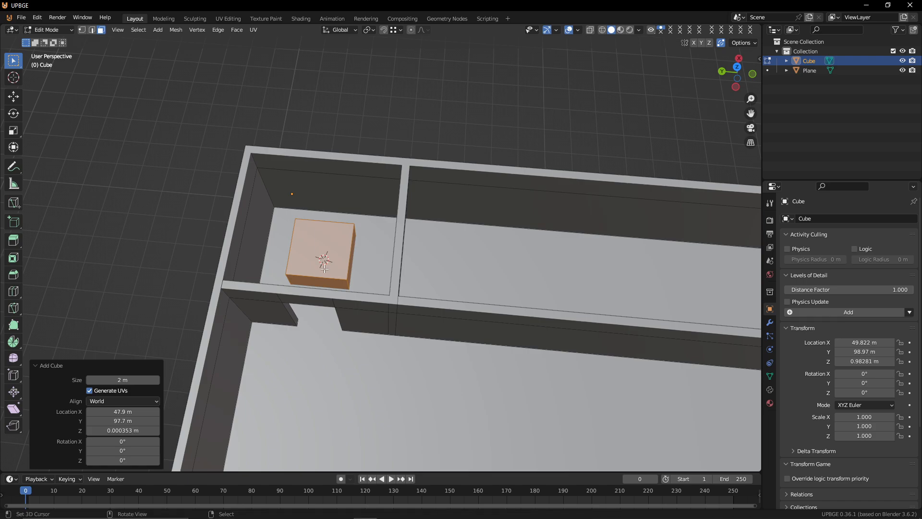
# Step: Delete the cube in the small corner room from the maze mesh
pyautogui.press('Tab')
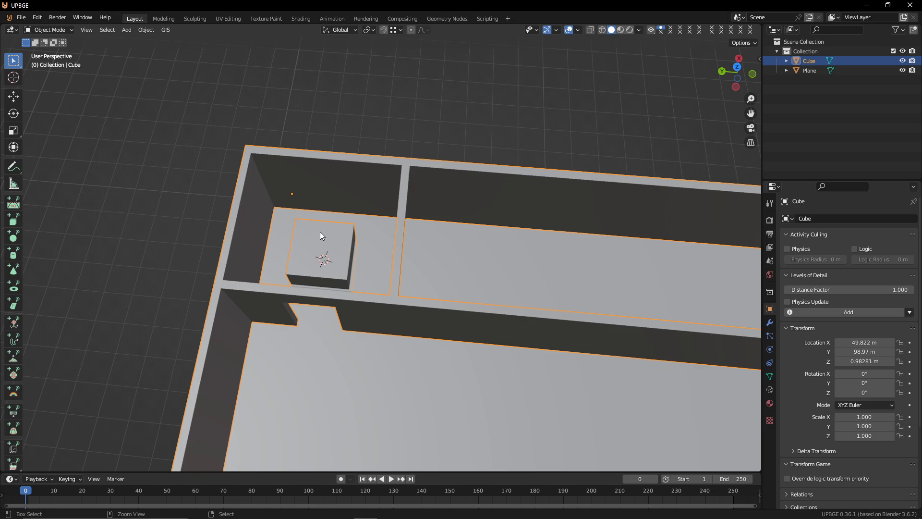
pyautogui.press('Tab')
pyautogui.press('x')
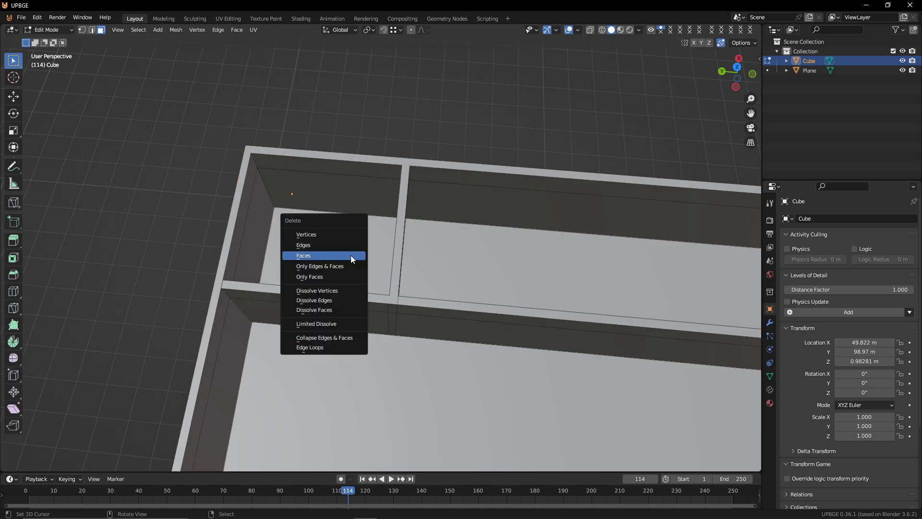
# Step: Delete the selected faces of the partition wall to open the corner room's doorway, and return to Object Mode
pyautogui.click(351, 255)
pyautogui.press('Tab')
# Step: Add a cube in the small corner room and raise it about 1.136 m along Z
pyautogui.hotkey('shift', 'a')
pyautogui.moveTo(350, 255)
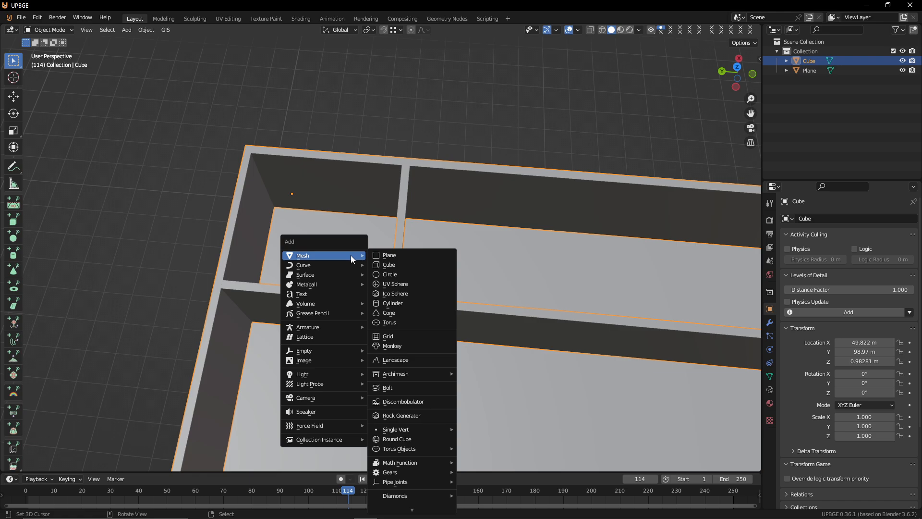
pyautogui.click(394, 263)
pyautogui.press('g')
pyautogui.press('z')
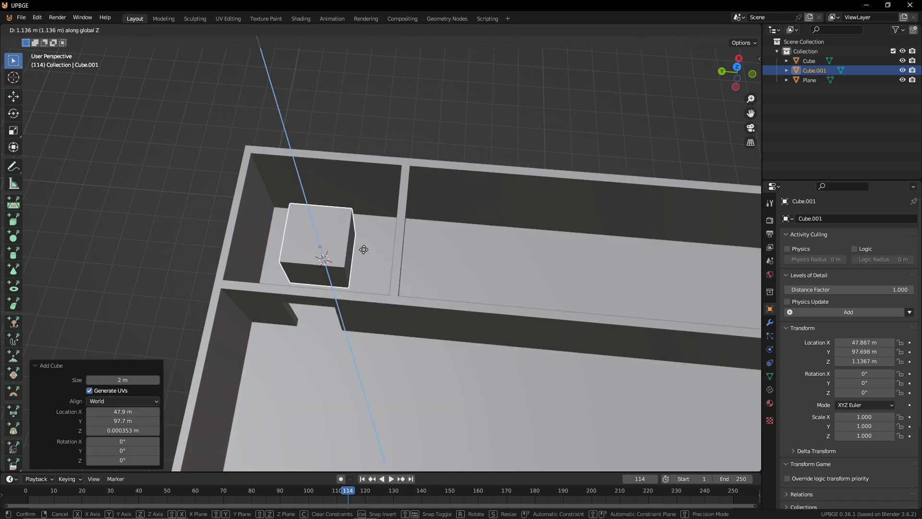
pyautogui.click(364, 249)
pyautogui.moveTo(364, 249)
pyautogui.mouseDown(button='middle')
pyautogui.moveTo(336, 255)
pyautogui.moveTo(364, 250)
pyautogui.mouseUp(button='middle')
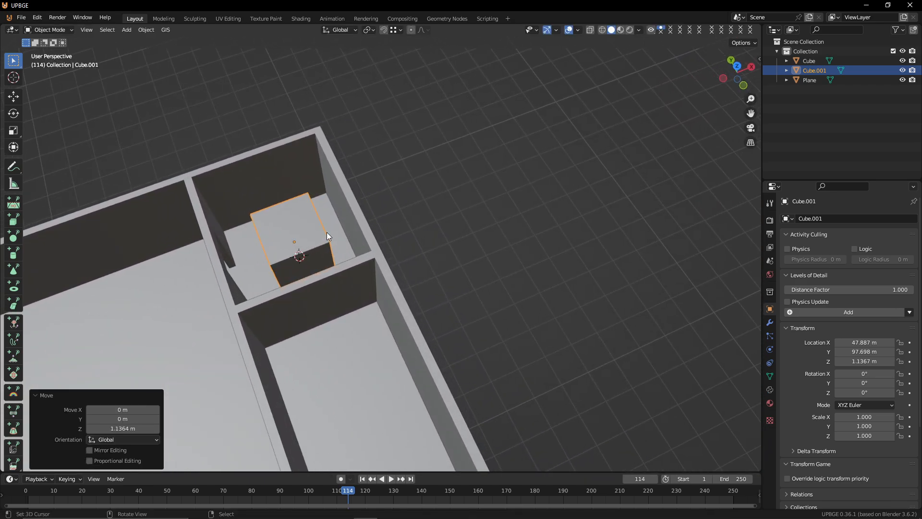
# Step: In Edit Mode, shrink the cube in X and Y to about 0.37 of its width, keeping its full height
pyautogui.press('Tab')
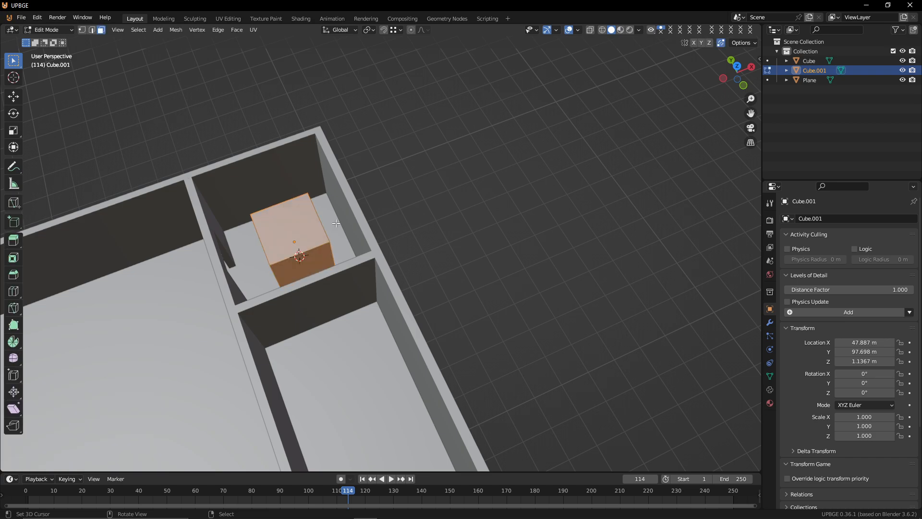
pyautogui.press('s')
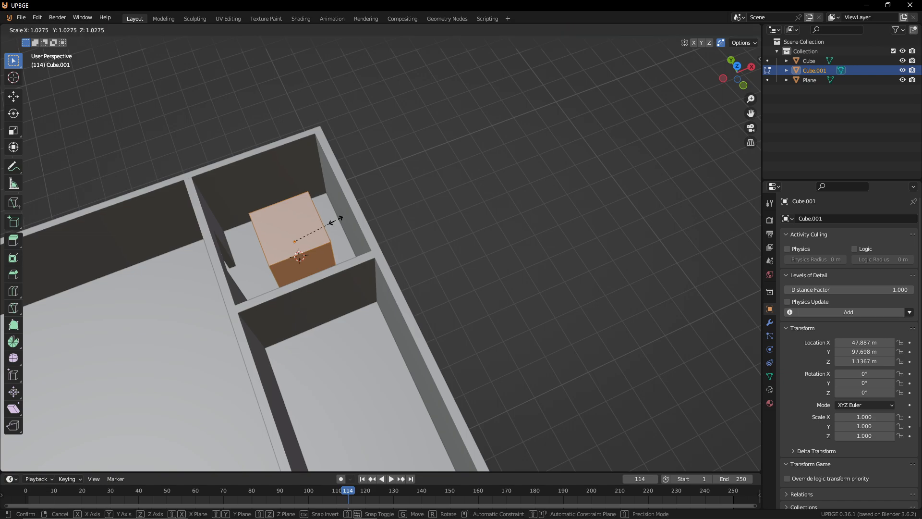
pyautogui.hotkey('shift', 'z')
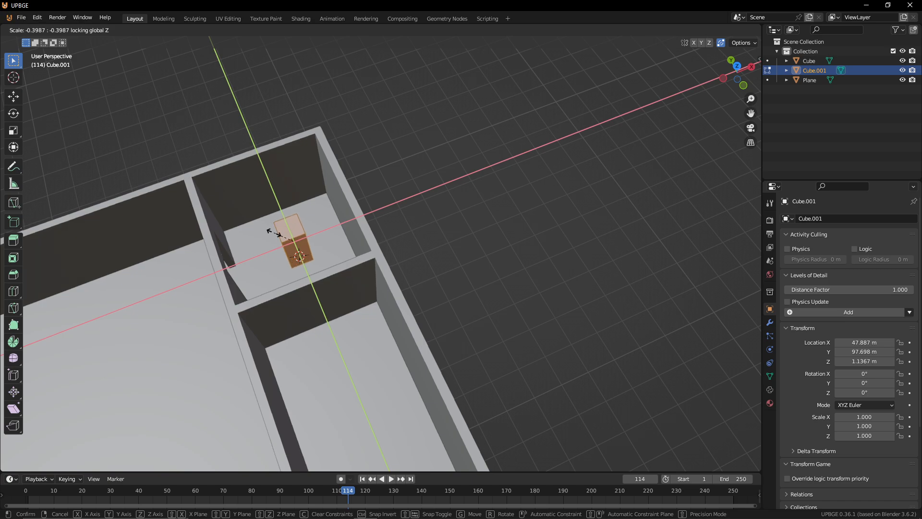
pyautogui.click(276, 232)
# Step: Examine the narrow block's size and position against the corner room's walls and doorway from several sides
pyautogui.hotkey('shift', '`')
pyautogui.press('d')
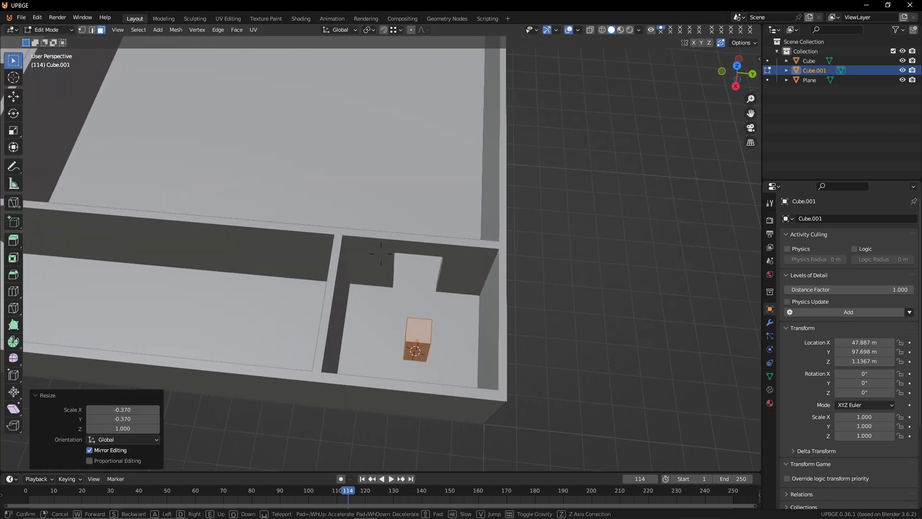
pyautogui.press('w')
pyautogui.press('w')
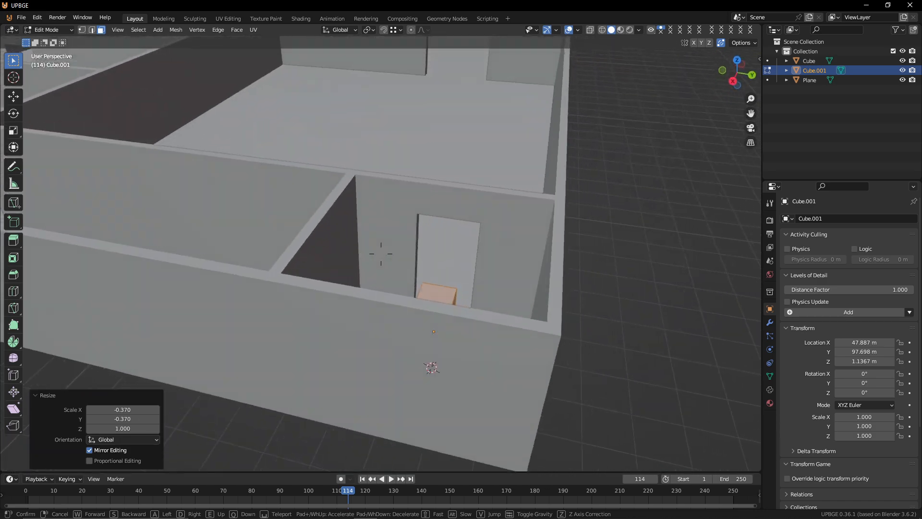
pyautogui.press('s')
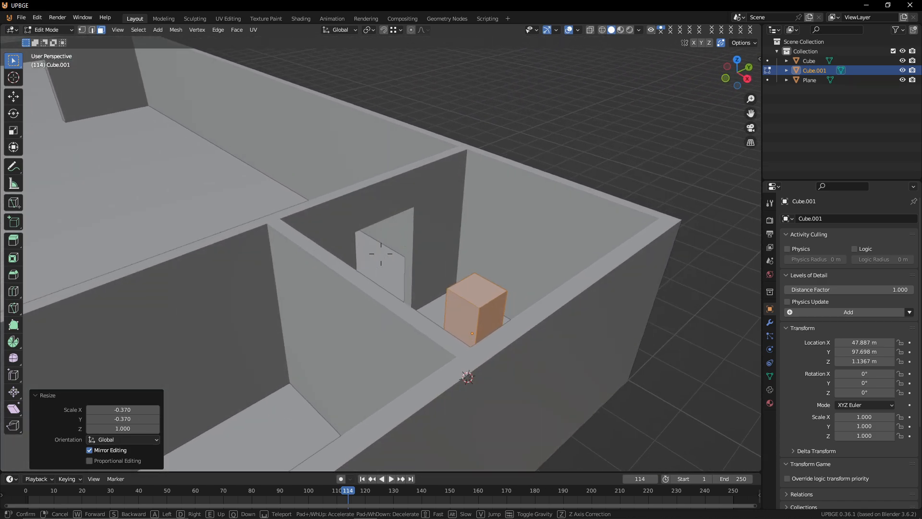
pyautogui.press('w')
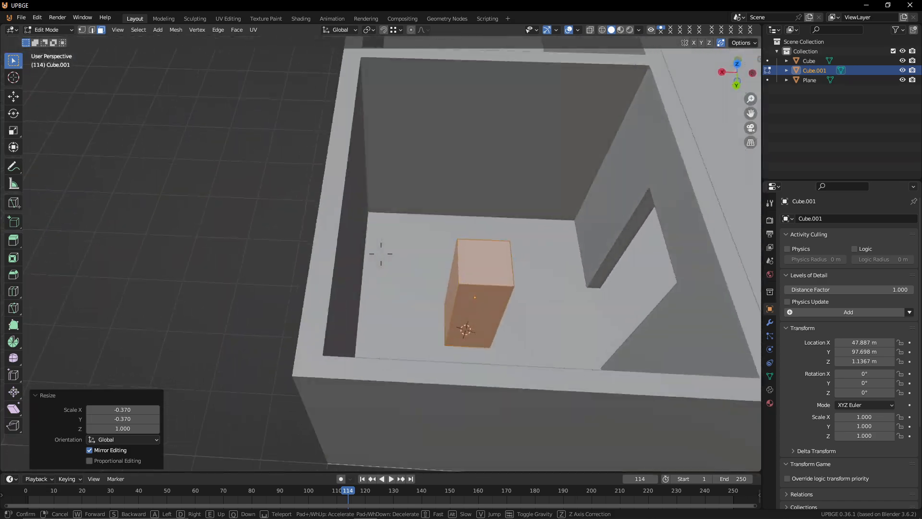
pyautogui.press('w')
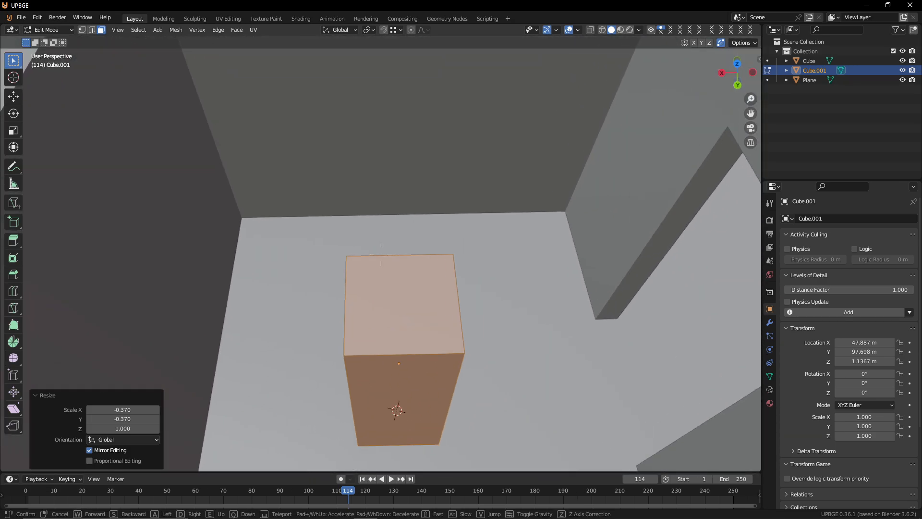
pyautogui.press('s')
pyautogui.click(273, 233)
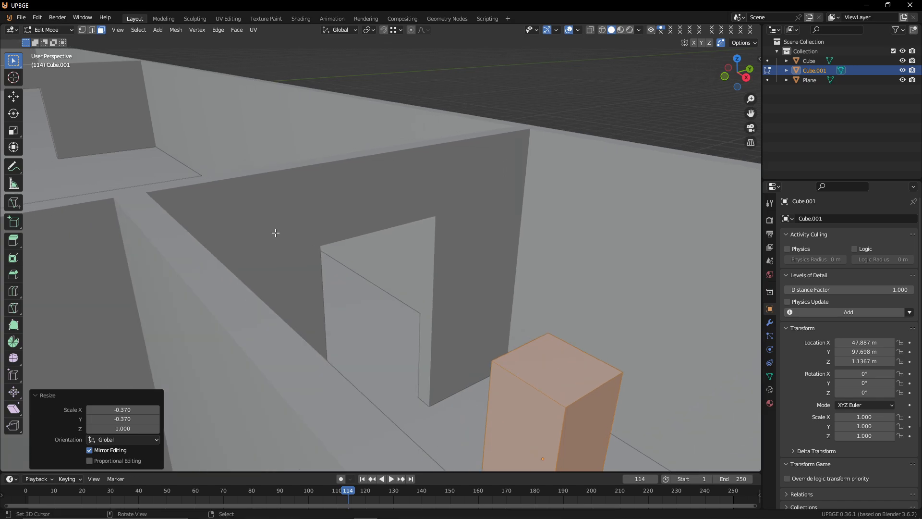
pyautogui.press('Tab')
pyautogui.press('g')
pyautogui.press('x')
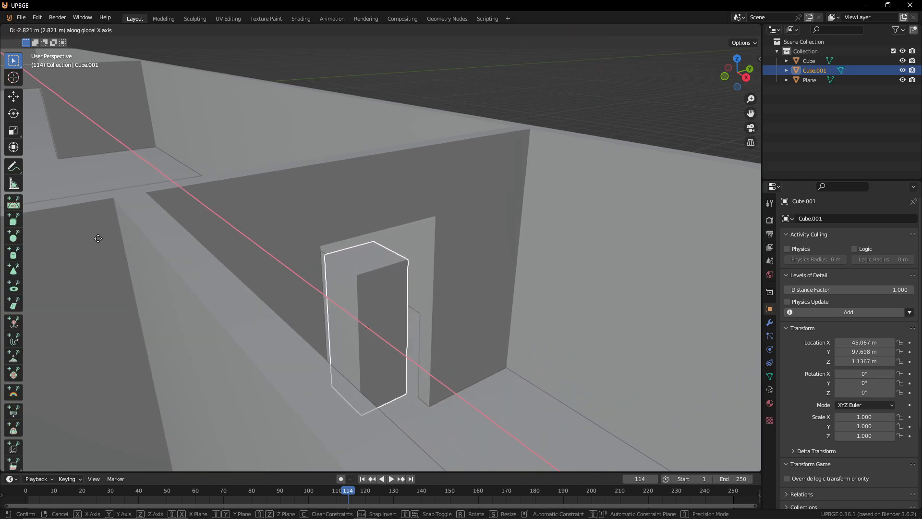
pyautogui.press('Escape')
pyautogui.hotkey('shift', '`')
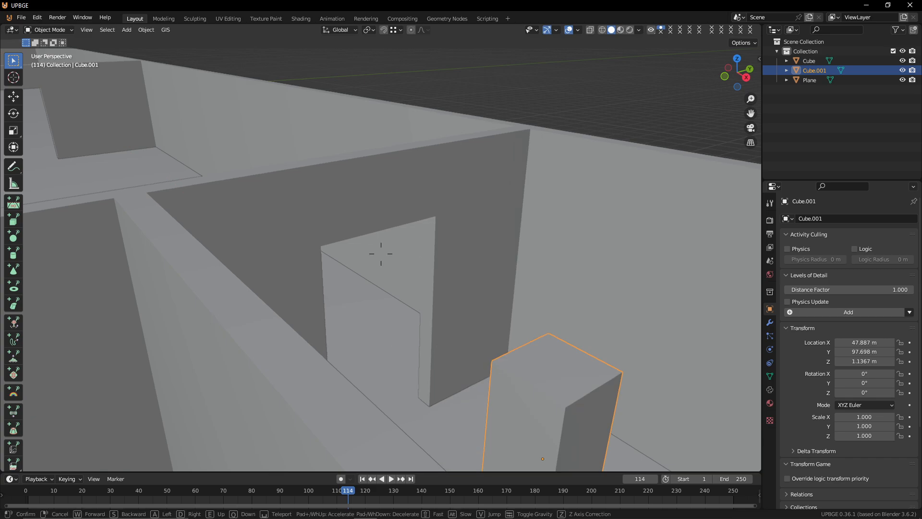
pyautogui.press('w')
pyautogui.press('s')
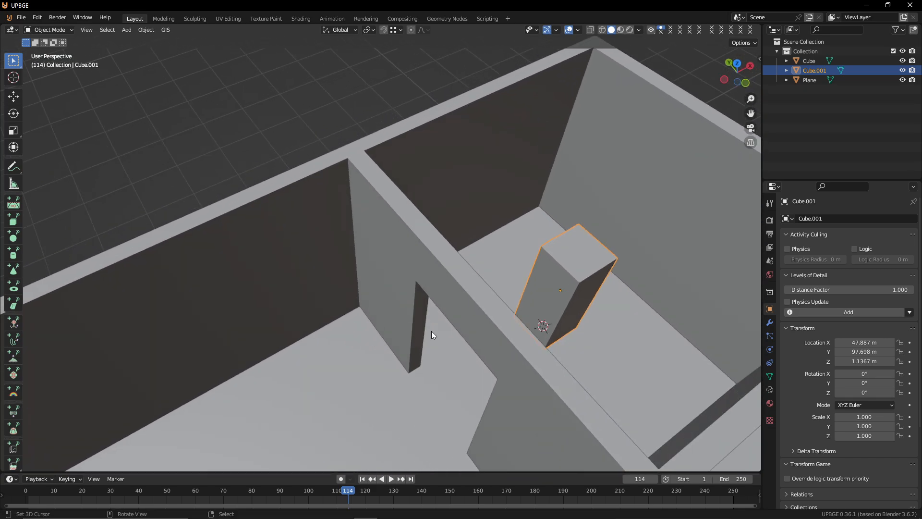
pyautogui.click(492, 324)
pyautogui.press('g')
pyautogui.press('z')
pyautogui.press('Escape')
# Step: Cut two crossing vertical edge loops through the middle of the block in Edit Mode
pyautogui.hotkey('shift', '`')
pyautogui.press('w')
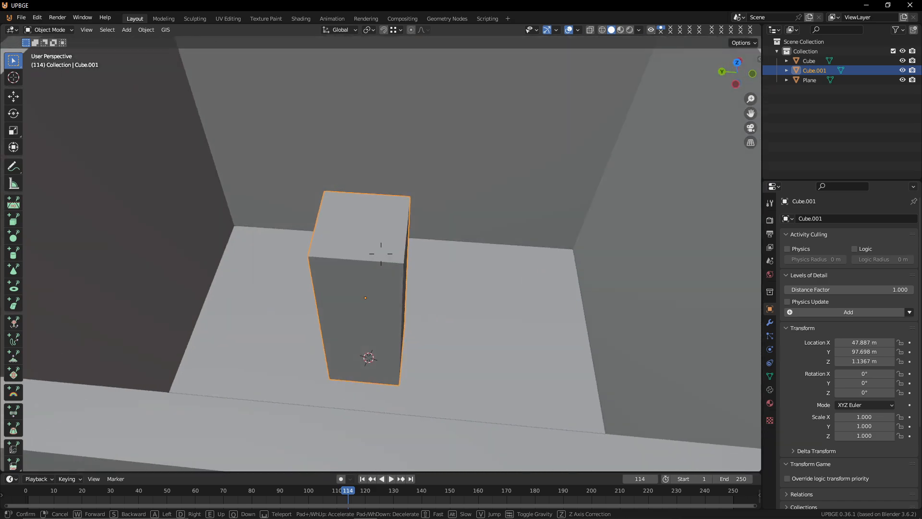
pyautogui.click(500, 333)
pyautogui.press('Tab')
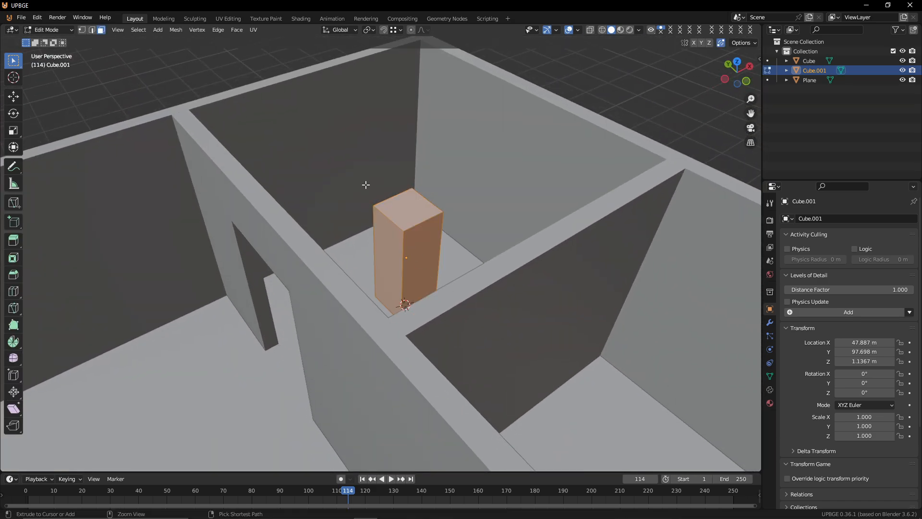
pyautogui.hotkey('ctrl', 'r')
pyautogui.click(399, 222)
pyautogui.click(398, 223)
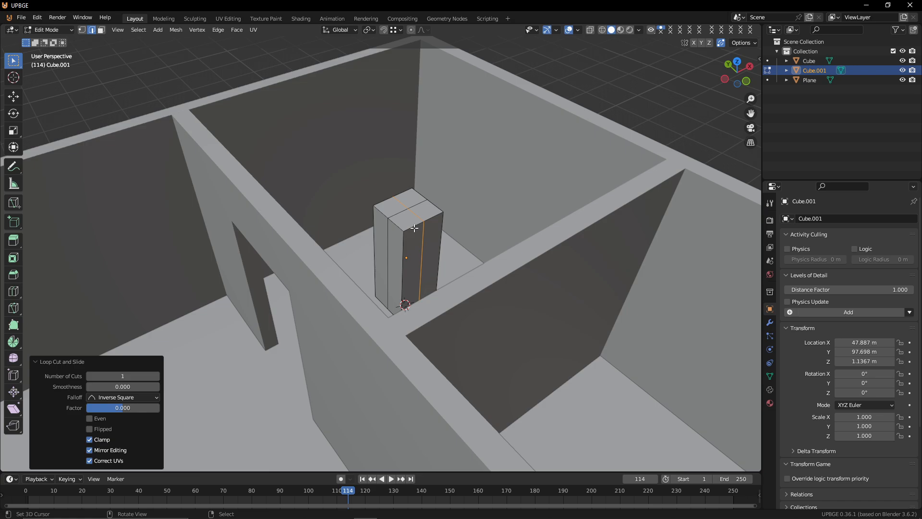
# Step: Scale both vertical edge loops by about 1.39 in X and Y to turn the block into an eight-sided column
pyautogui.keyDown('alt'); pyautogui.click(387, 244); pyautogui.keyUp('alt')
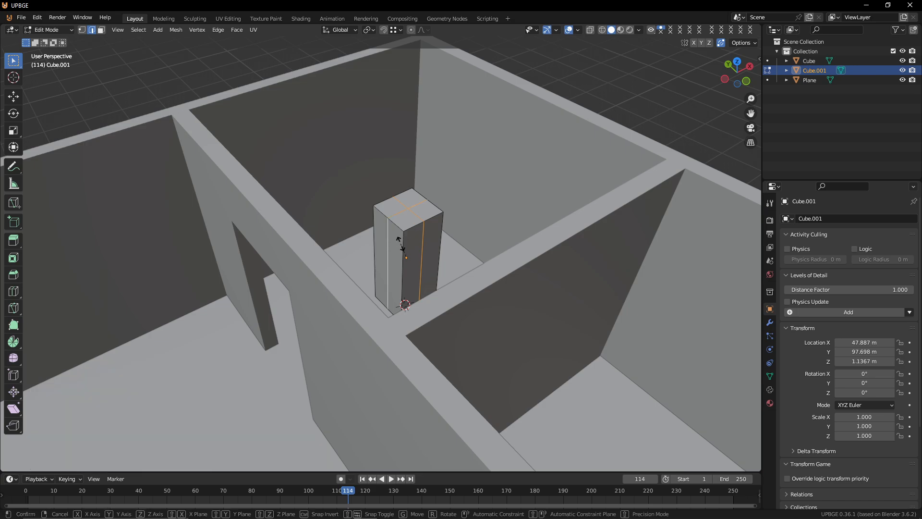
pyautogui.press('s')
pyautogui.hotkey('shift', 'z')
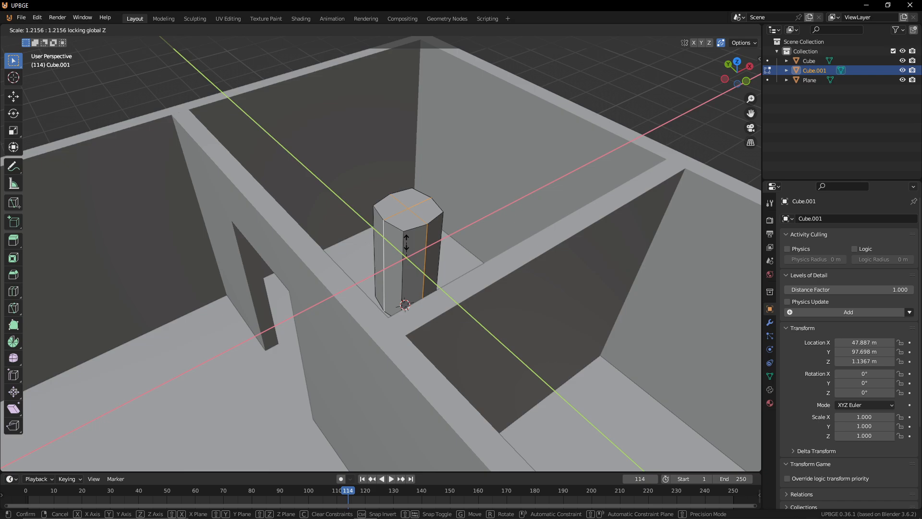
pyautogui.click(389, 218)
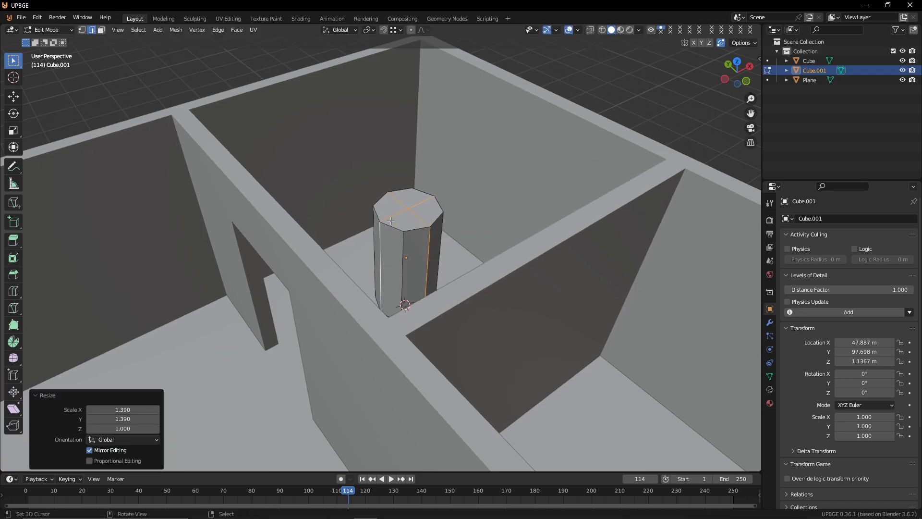
# Step: Raise the column in Object Mode to a Z location of about 3.425 m, clear of the floor
pyautogui.press('Tab')
pyautogui.press('g')
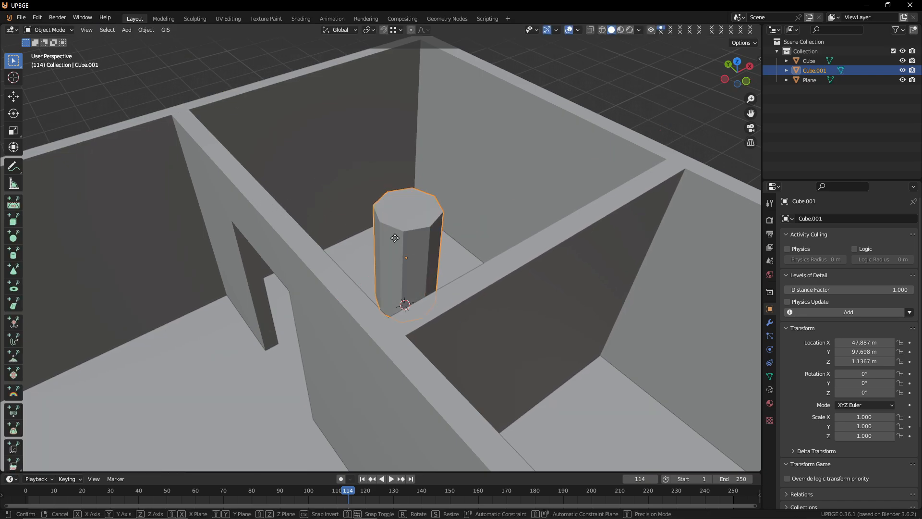
pyautogui.press('z')
pyautogui.click(422, 154)
# Step: Delete the four top faces and the four bottom faces of the column so it is open at both ends
pyautogui.press('Tab')
pyautogui.scroll(-5, 338, 162)
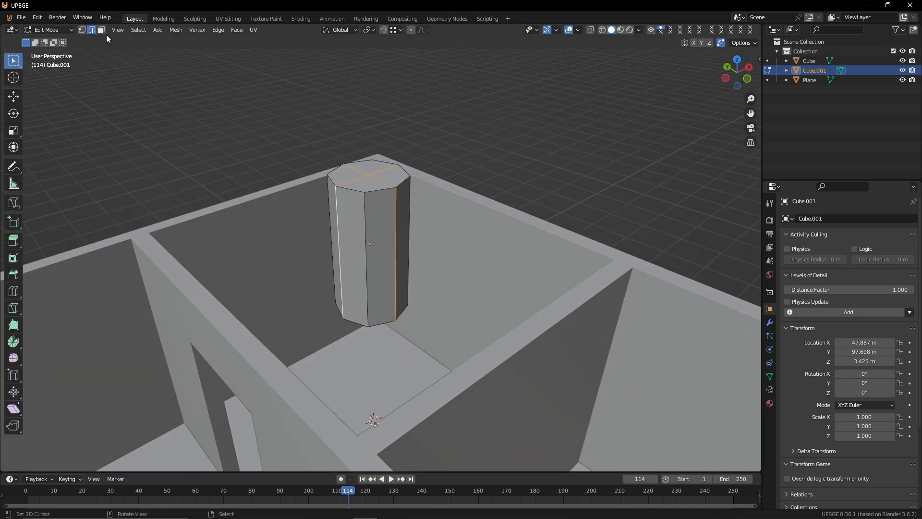
pyautogui.click(101, 31)
pyautogui.click(370, 182)
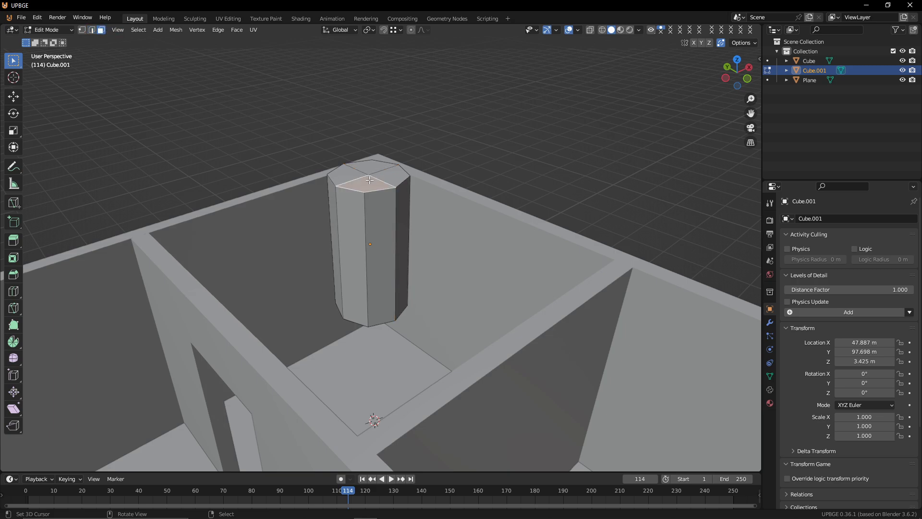
pyautogui.keyDown('shift'); pyautogui.click(356, 168); pyautogui.keyUp('shift')
pyautogui.keyDown('shift'); pyautogui.click(390, 170); pyautogui.keyUp('shift')
pyautogui.keyDown('shift'); pyautogui.click(375, 166); pyautogui.keyUp('shift')
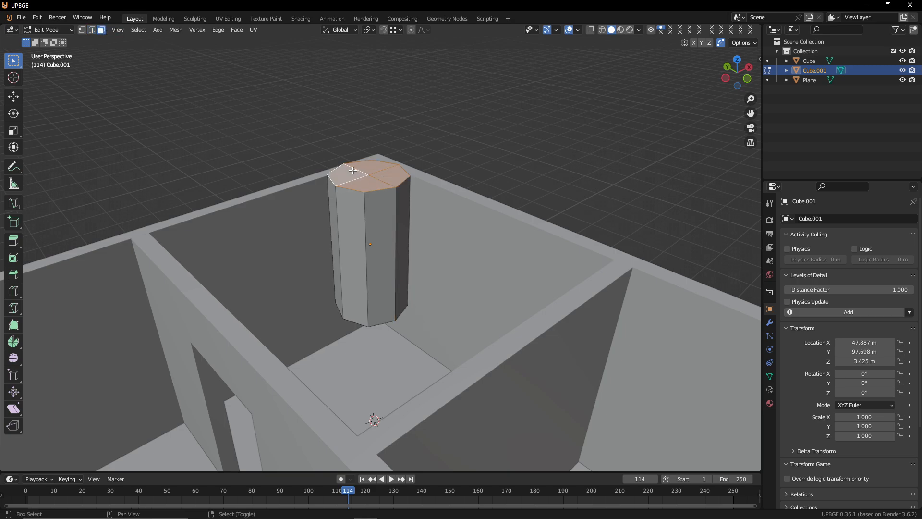
pyautogui.hotkey('shift', '`')
pyautogui.press('w')
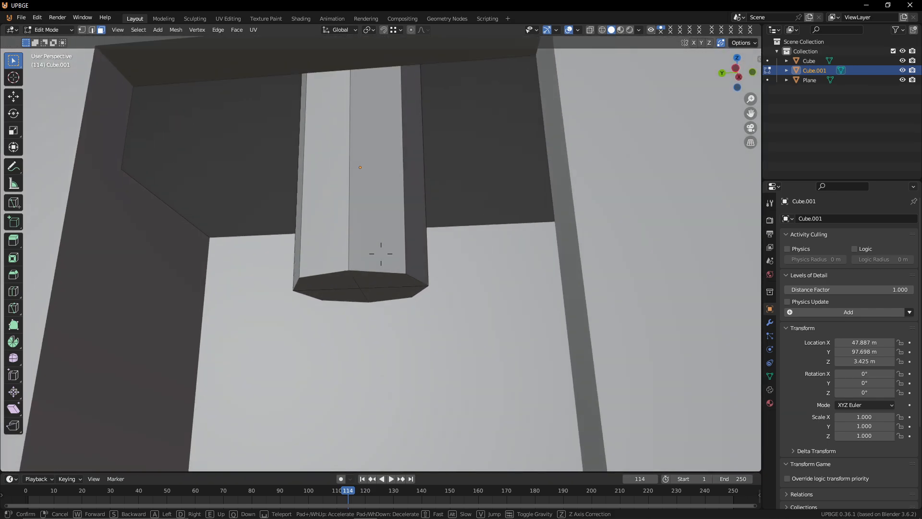
pyautogui.click(352, 180)
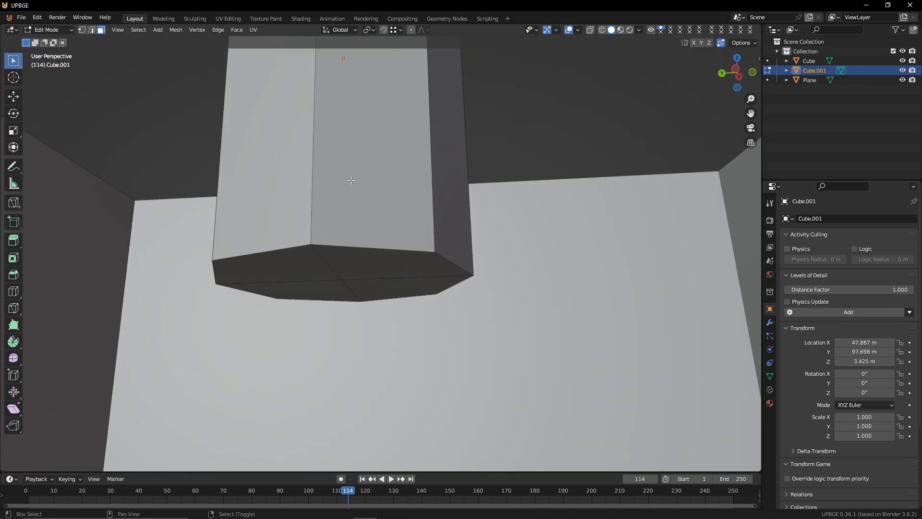
pyautogui.click(310, 277)
pyautogui.keyDown('shift'); pyautogui.click(339, 276); pyautogui.keyUp('shift')
pyautogui.keyDown('shift'); pyautogui.click(331, 283); pyautogui.keyUp('shift')
pyautogui.press('x')
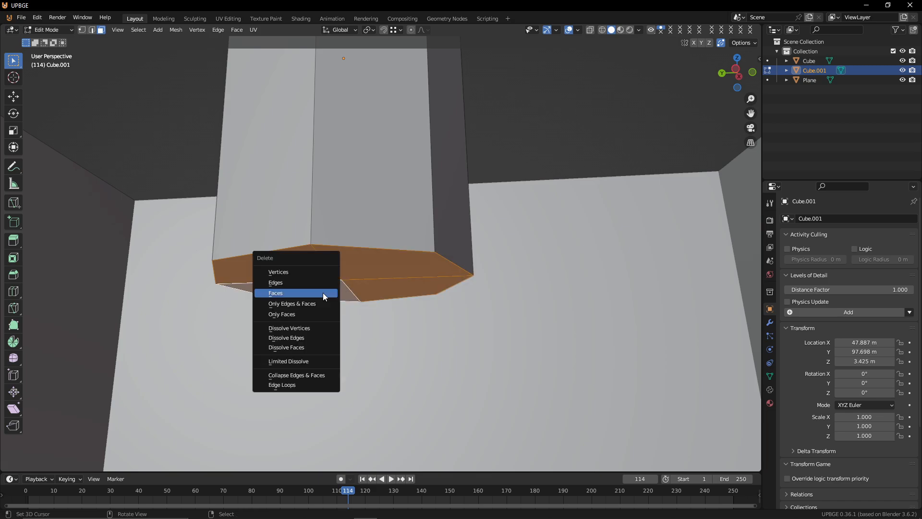
pyautogui.click(323, 292)
# Step: Return to Object Mode and lower the open column about 1.10 m along Z into the corner room
pyautogui.hotkey('shift', '`')
pyautogui.press('s')
pyautogui.press('e')
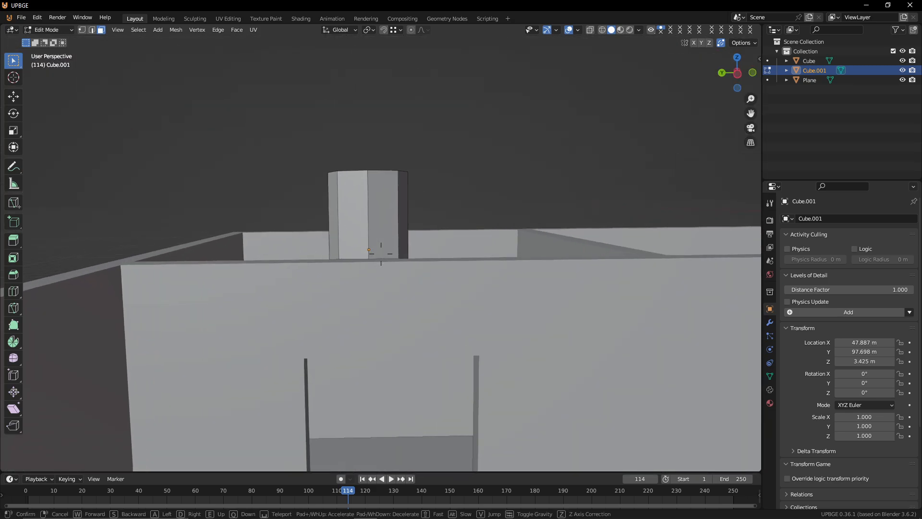
pyautogui.press('w')
pyautogui.click(381, 258)
pyautogui.press('Tab')
pyautogui.press('g')
pyautogui.press('z')
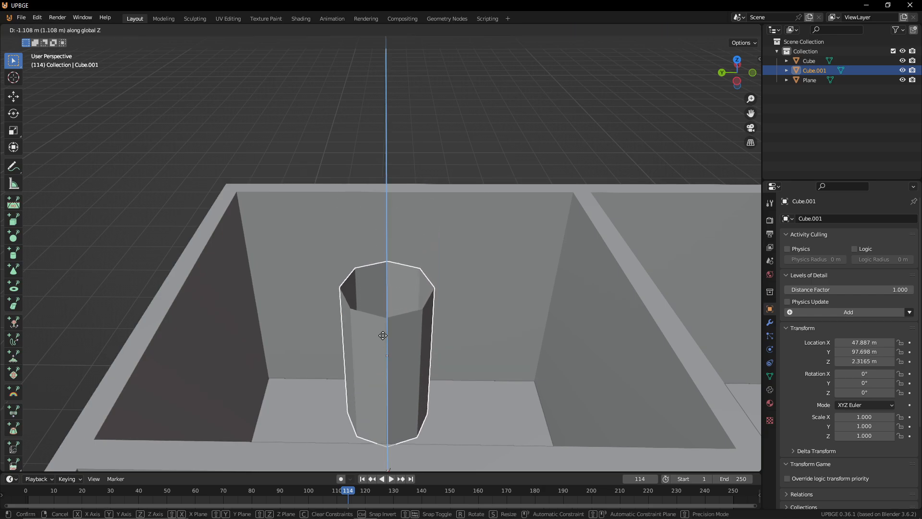
pyautogui.click(440, 334)
# Step: Lower the open column another 1.14 m or so along Z to stand it on the room's floor
pyautogui.hotkey('shift', '`')
pyautogui.press('a')
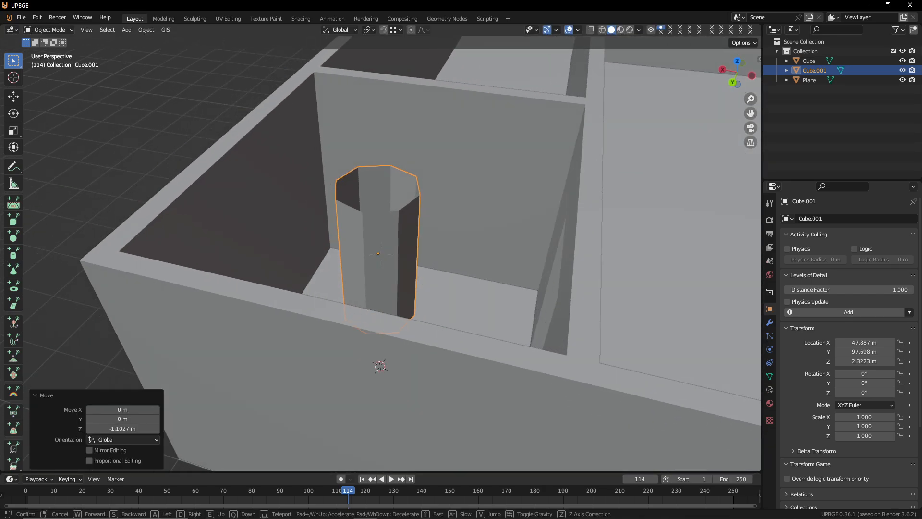
pyautogui.press('w')
pyautogui.click(381, 253)
pyautogui.press('g')
pyautogui.press('z')
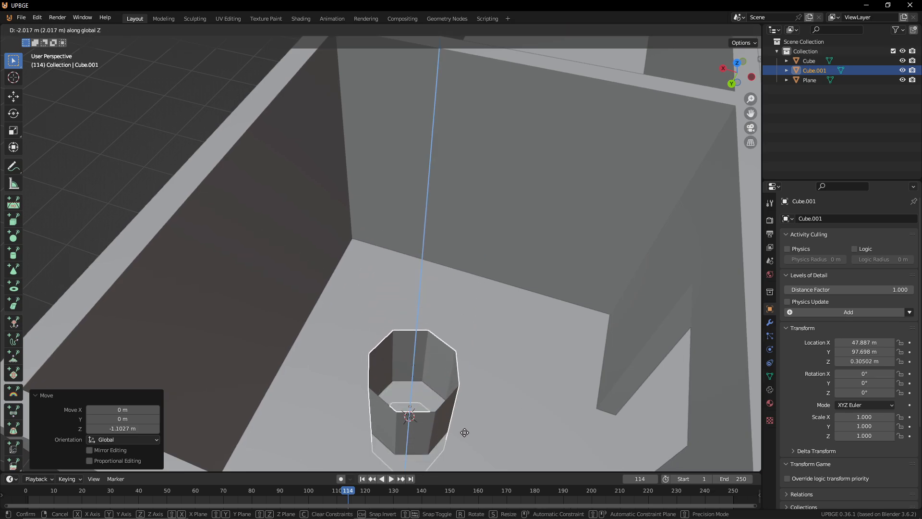
pyautogui.click(462, 398)
pyautogui.hotkey('shift', '`')
pyautogui.press('w')
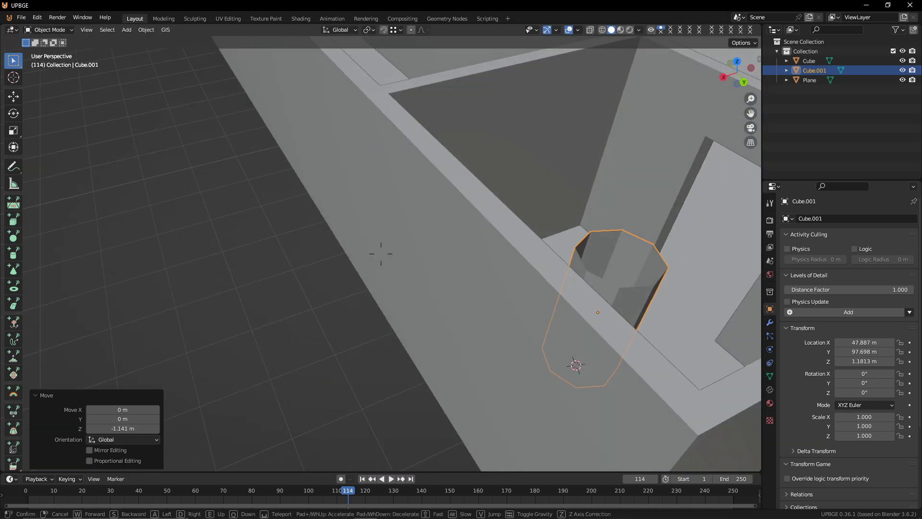
pyautogui.press('s')
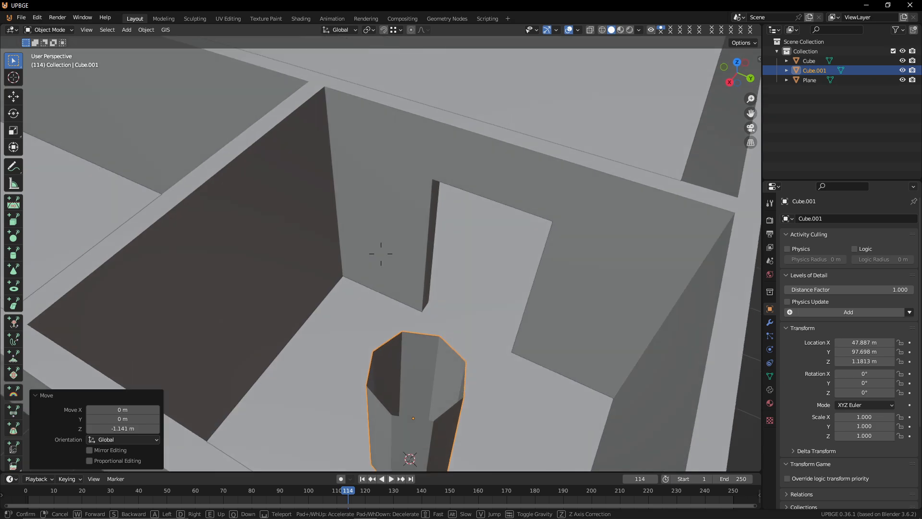
pyautogui.press('a')
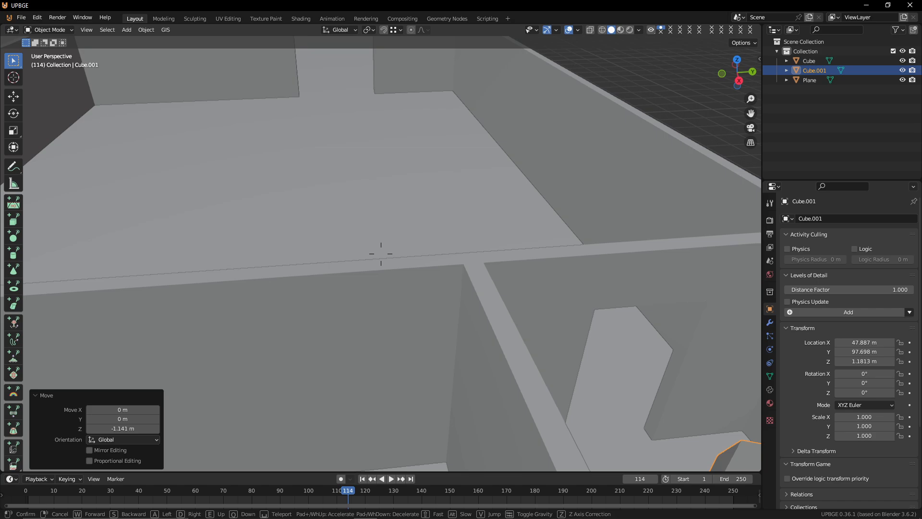
# Step: Snap the 3D cursor to the selected open column's origin in the corner room
pyautogui.press('a')
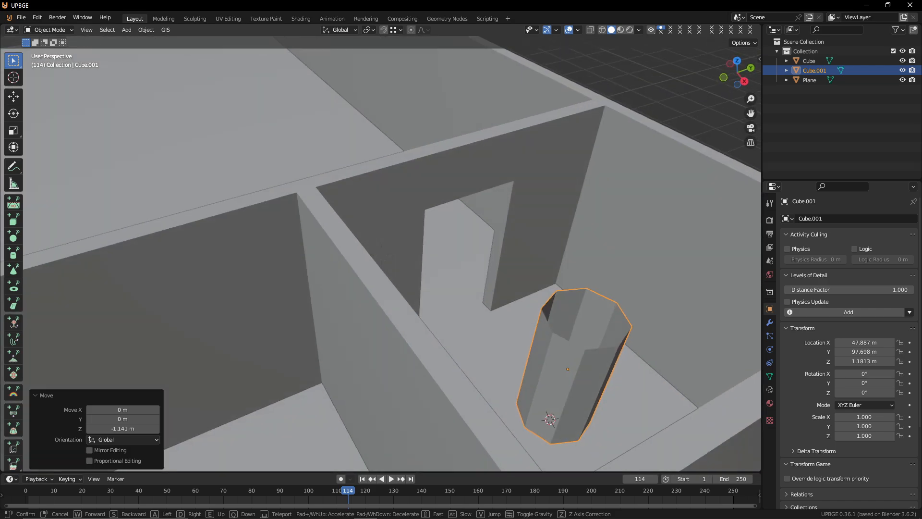
pyautogui.press('e')
pyautogui.click(409, 362)
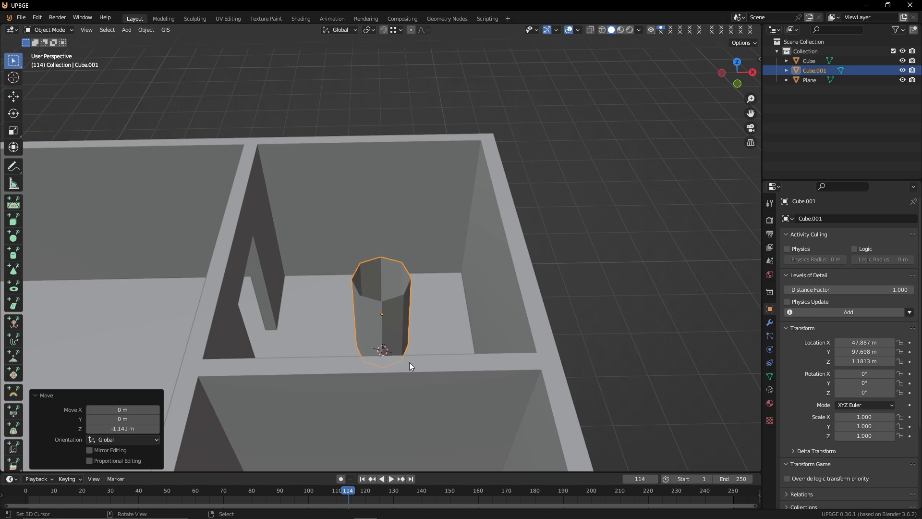
pyautogui.hotkey('shift', '`')
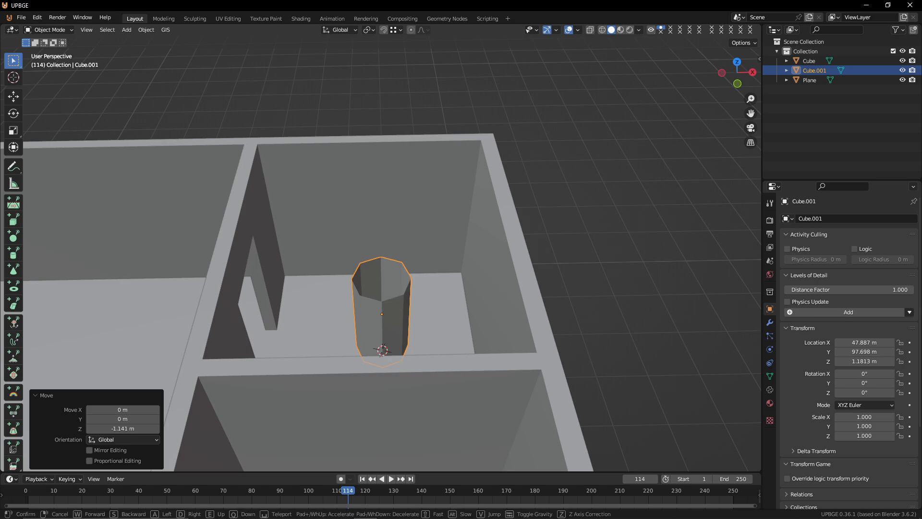
pyautogui.press('w')
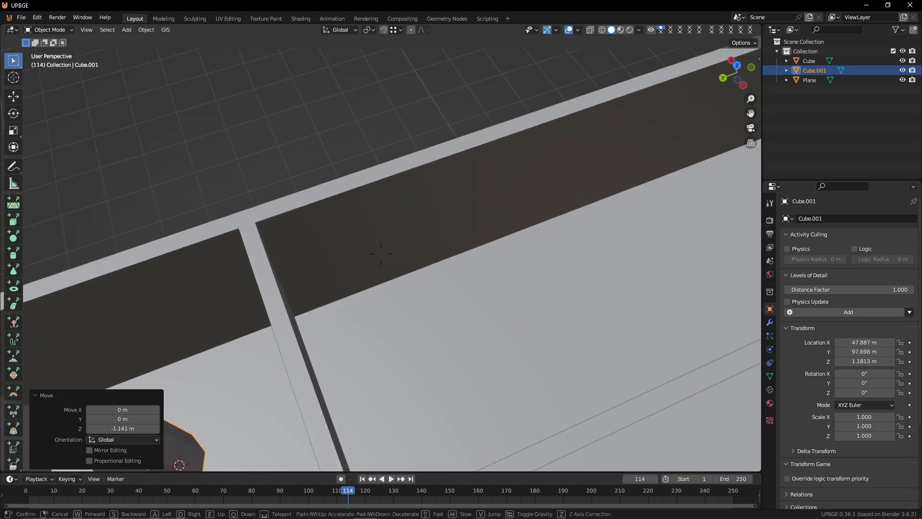
pyautogui.press('s')
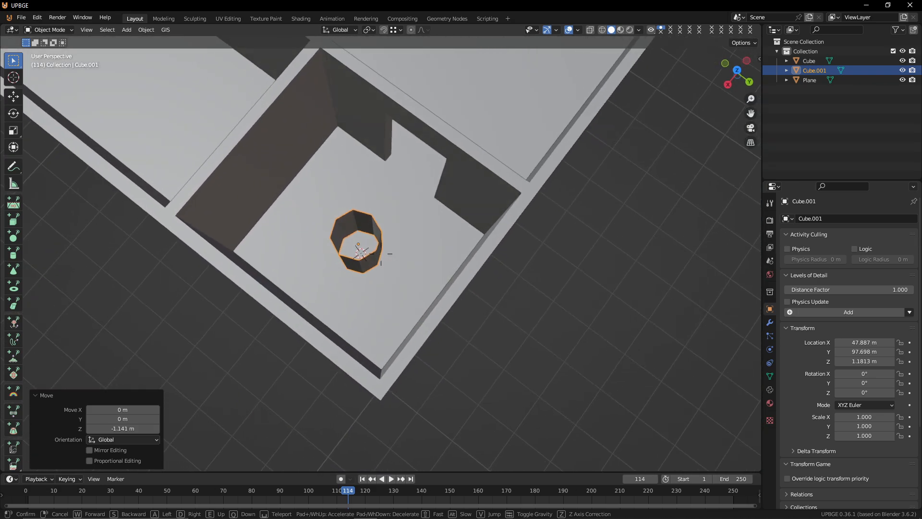
pyautogui.click(373, 280)
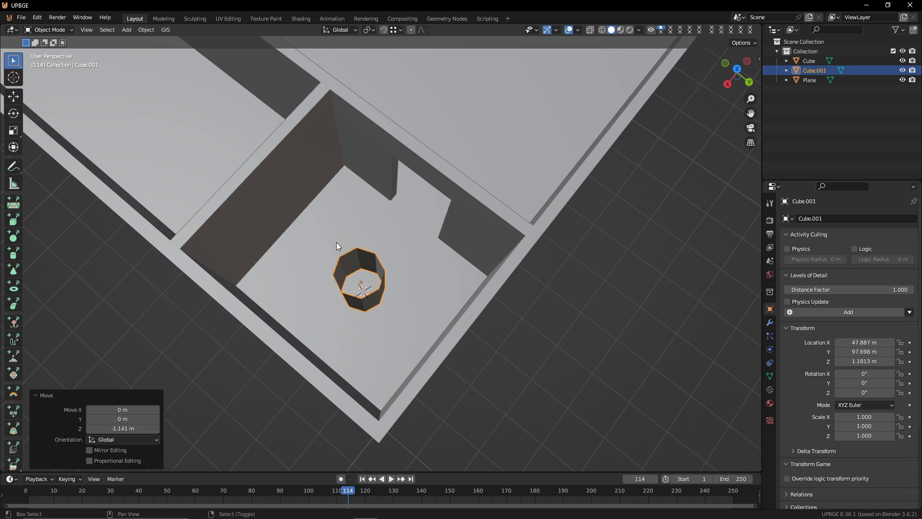
pyautogui.hotkey('shift', 's')
pyautogui.click(336, 288)
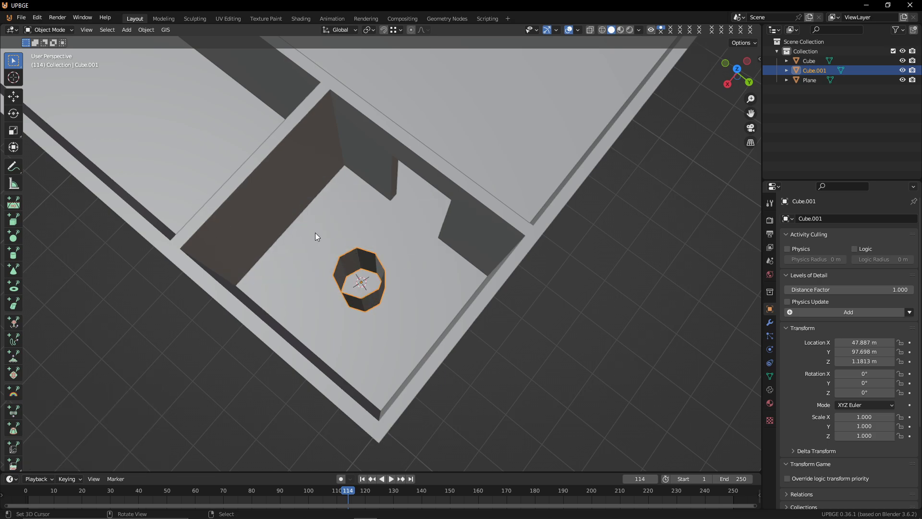
# Step: Add a Cube empty at the 3D cursor inside the column and set its display size to 0.23 m
pyautogui.hotkey('shift', 'a')
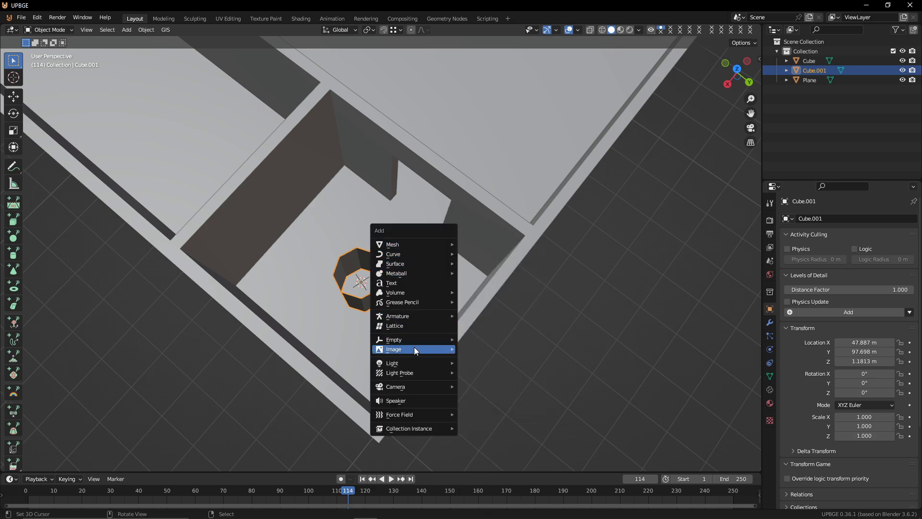
pyautogui.moveTo(419, 339)
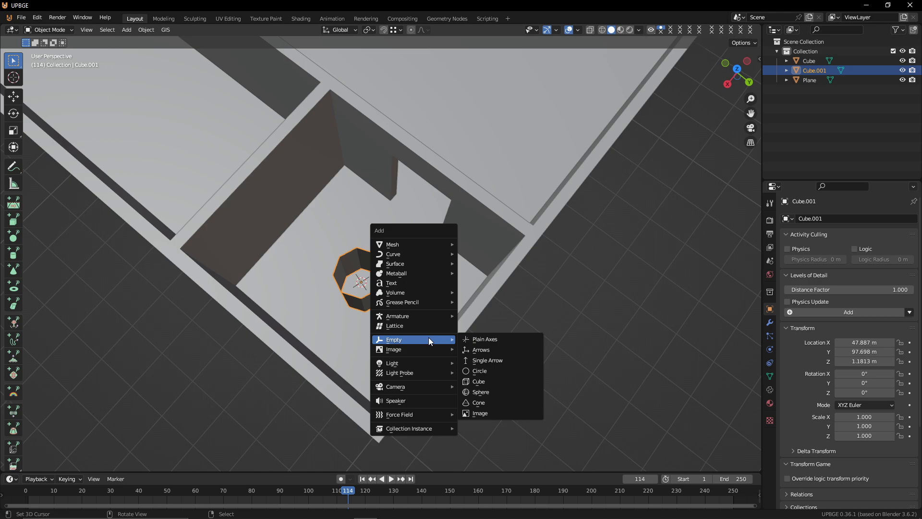
pyautogui.click(487, 378)
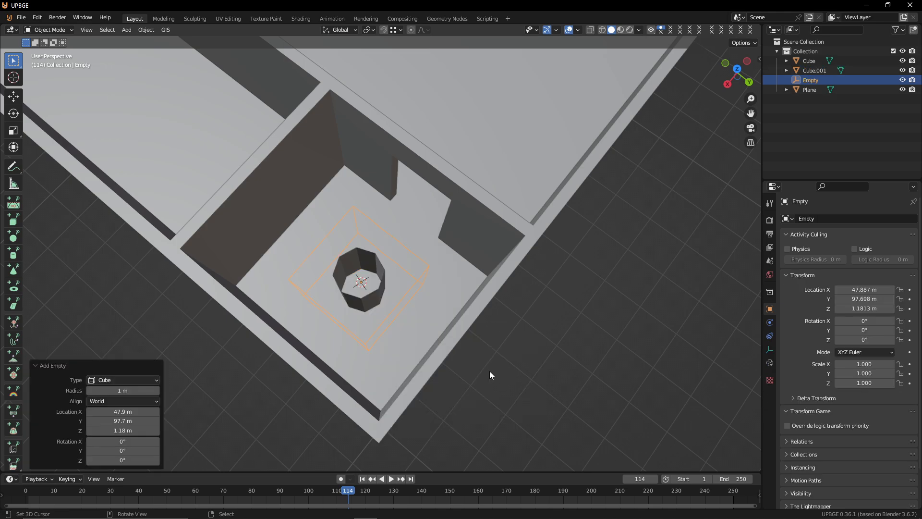
pyautogui.click(769, 348)
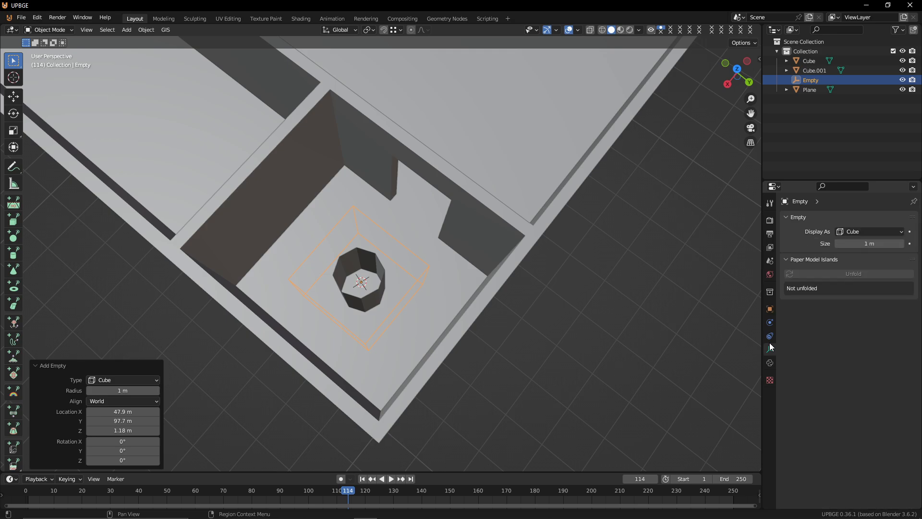
pyautogui.moveTo(880, 241); pyautogui.dragTo(799, 242)
# Step: Add a camera at the 3D cursor inside the column
pyautogui.hotkey('shift', 'a')
pyautogui.moveTo(399, 263)
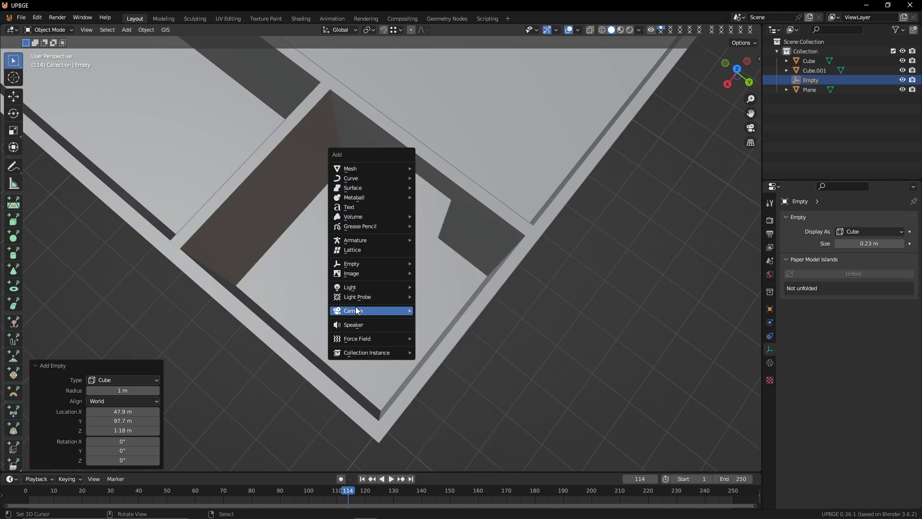
pyautogui.moveTo(355, 308)
pyautogui.click(483, 311)
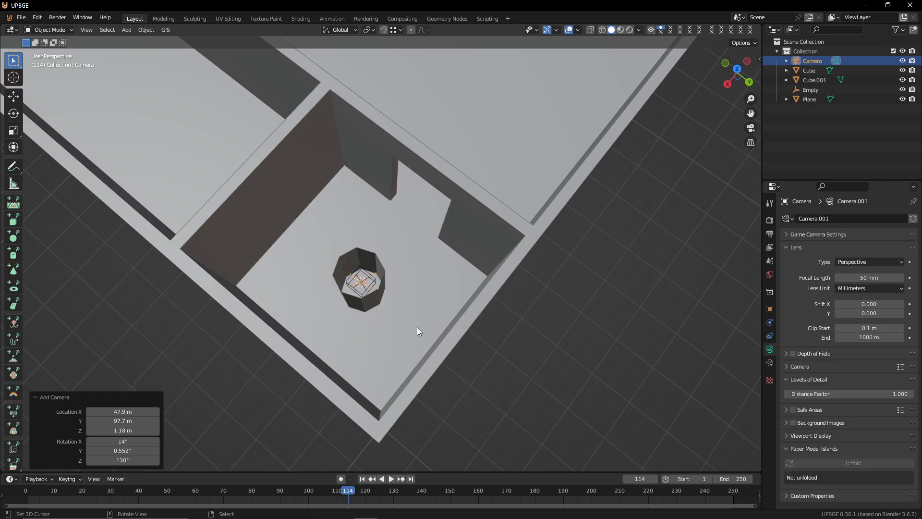
# Step: Clear the new camera's rotation and rotate it 90° about the global X axis
pyautogui.hotkey('alt', 'r')
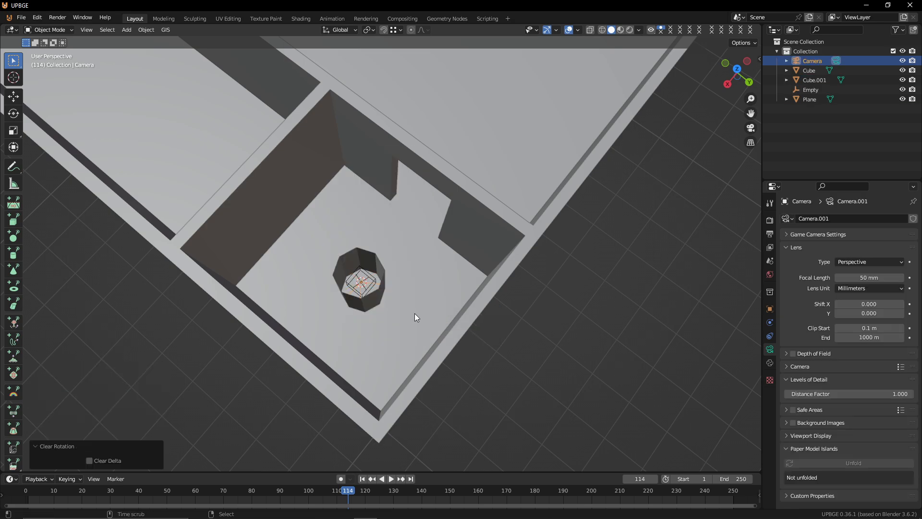
pyautogui.press('r')
pyautogui.write('x')
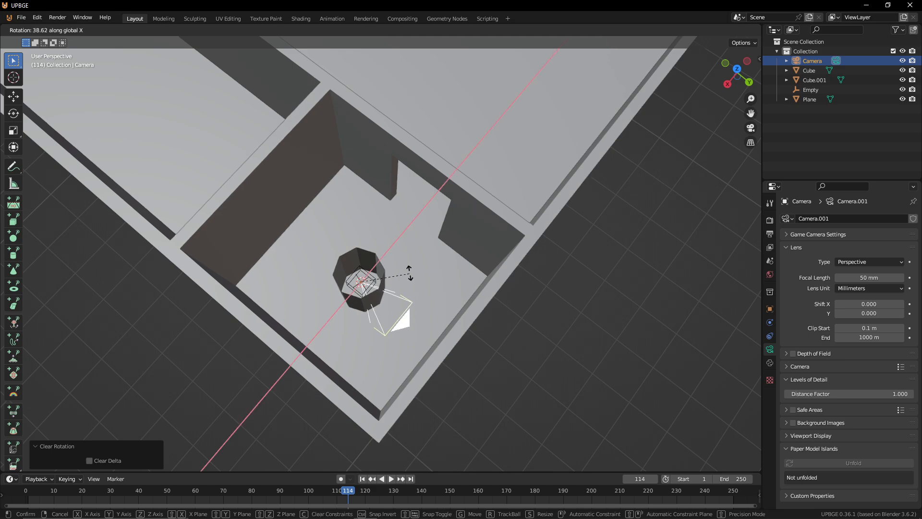
pyautogui.write('90')
pyautogui.press('Return')
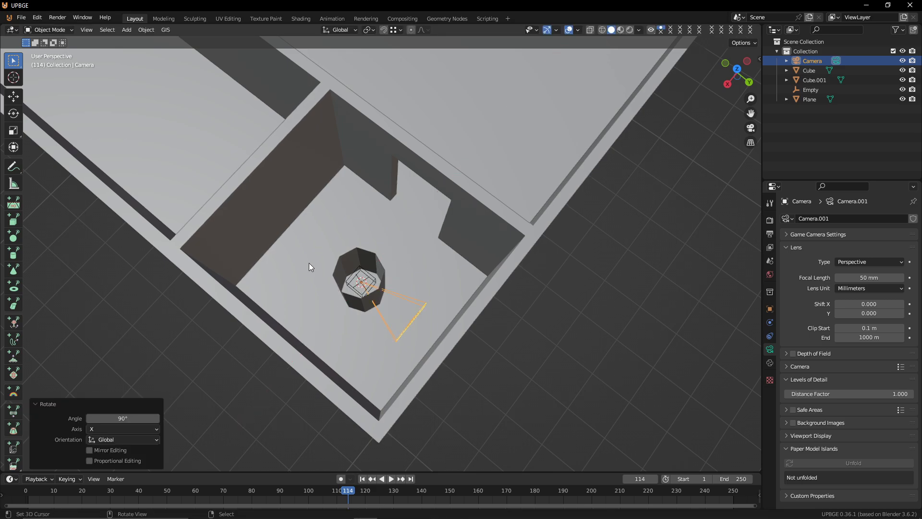
# Step: Scale the camera down uniformly to about 0.332 so it fits inside the column
pyautogui.moveTo(309, 264); pyautogui.dragTo(304, 258, button='middle')
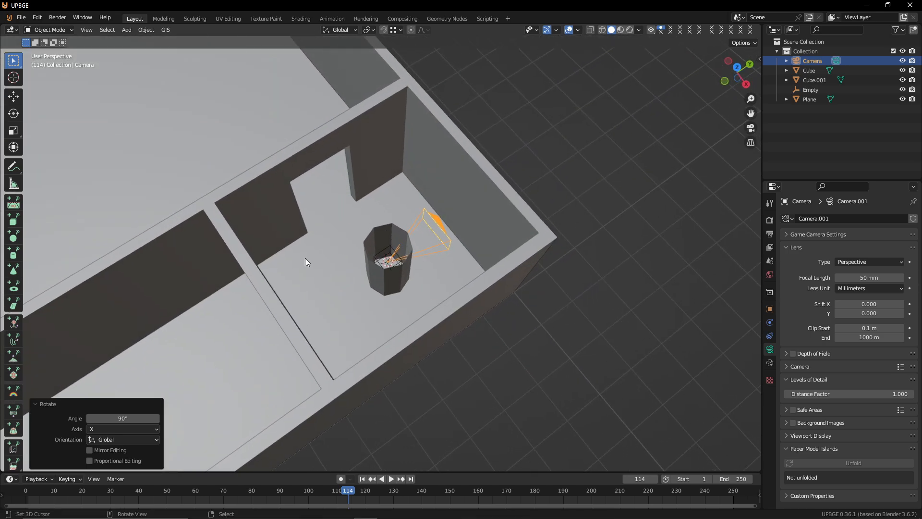
pyautogui.press('s')
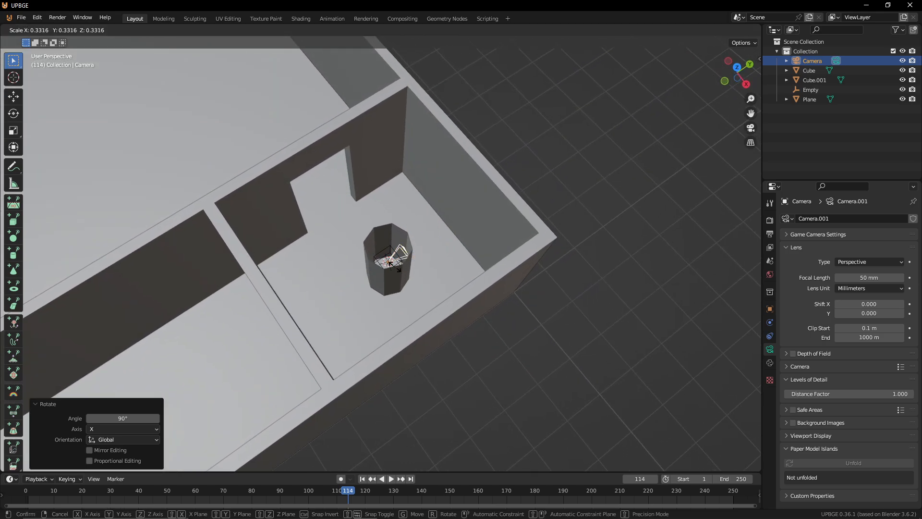
pyautogui.click(381, 265)
# Step: Parent the camera to the cube empty with the Object option
pyautogui.hotkey('shift', '`')
pyautogui.press('w')
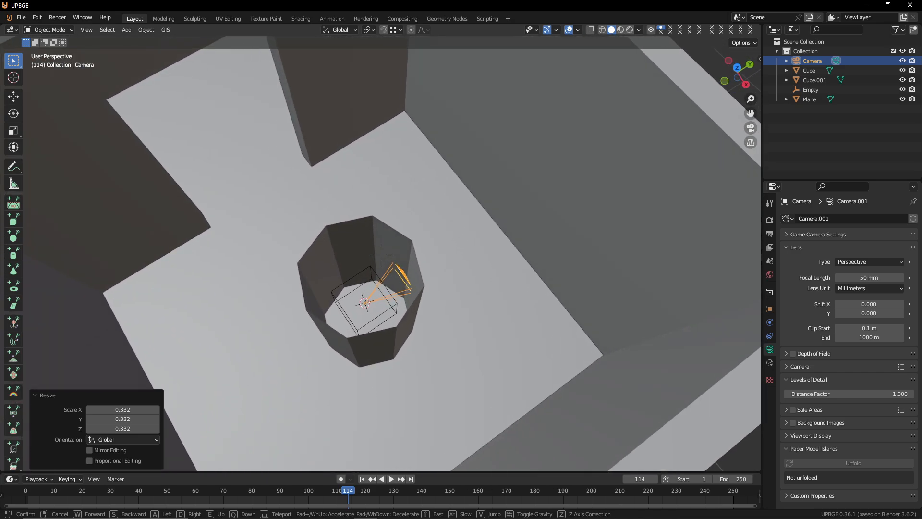
pyautogui.click(364, 266)
pyautogui.click(370, 267)
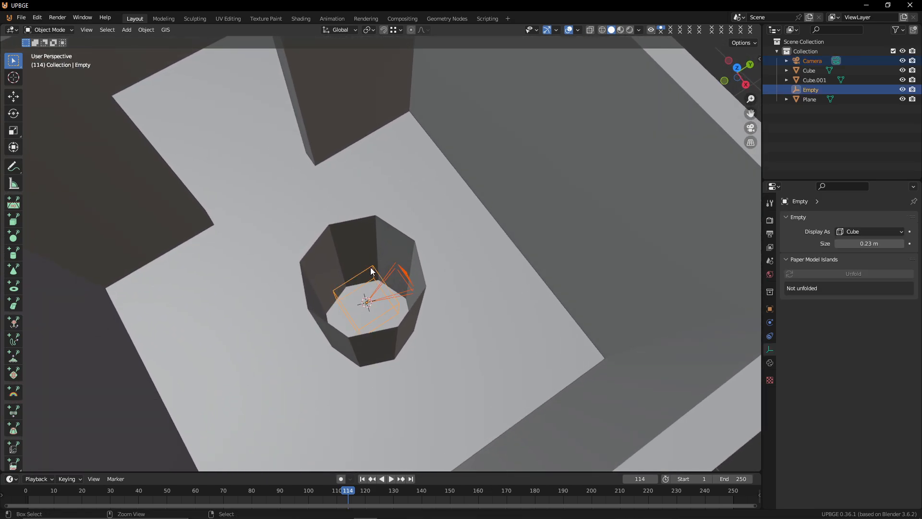
pyautogui.hotkey('ctrl', 'p')
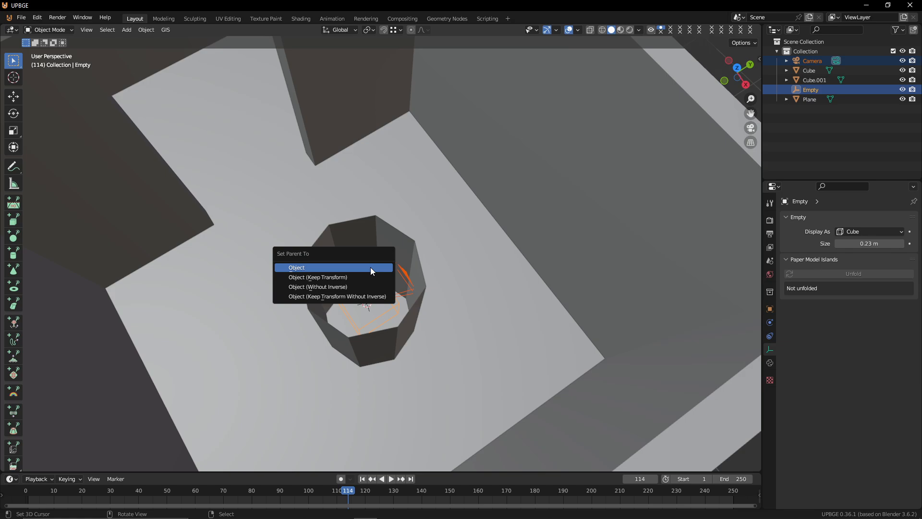
pyautogui.click(370, 267)
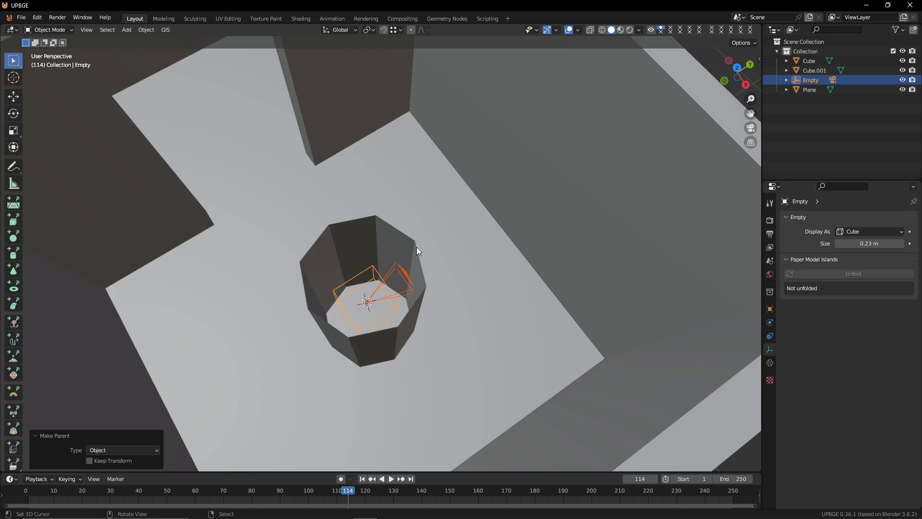
# Step: Select the open column and examine from several angles how it surrounds the empty and camera in the corner room
pyautogui.click(381, 247)
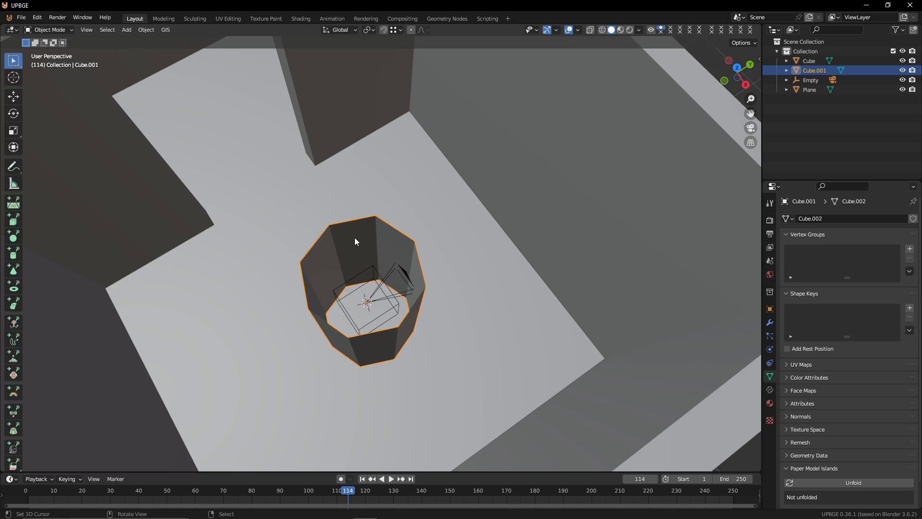
pyautogui.moveTo(336, 251)
pyautogui.mouseDown(button='middle')
pyautogui.moveTo(360, 243)
pyautogui.moveTo(327, 251)
pyautogui.mouseUp(button='middle')
pyautogui.hotkey('shift', '`')
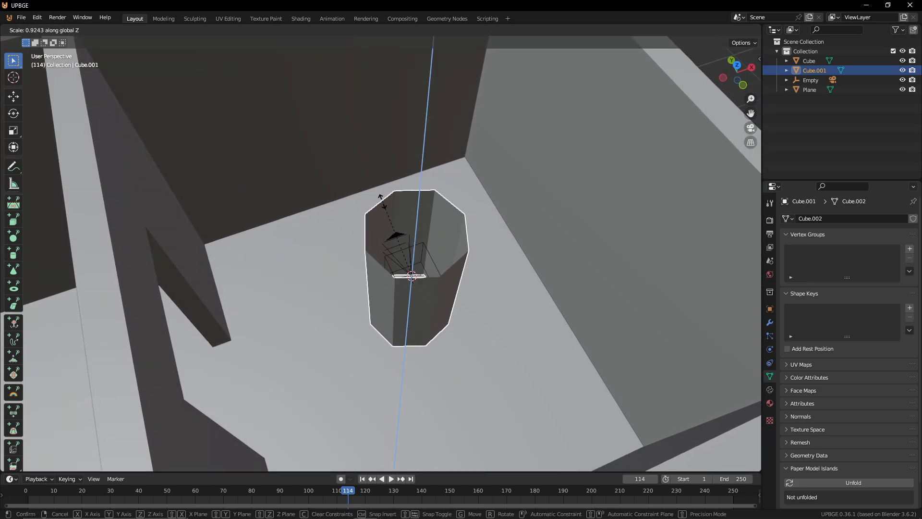
pyautogui.press('d')
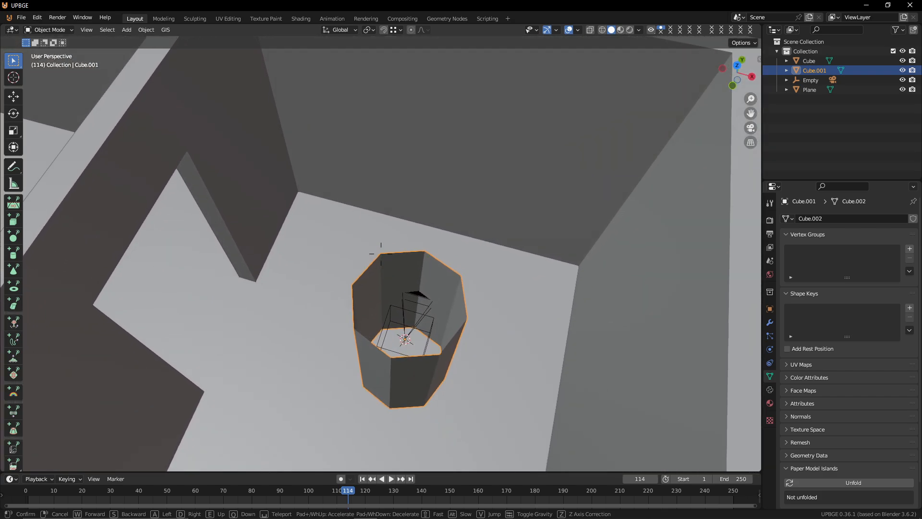
pyautogui.press('w')
pyautogui.press('s')
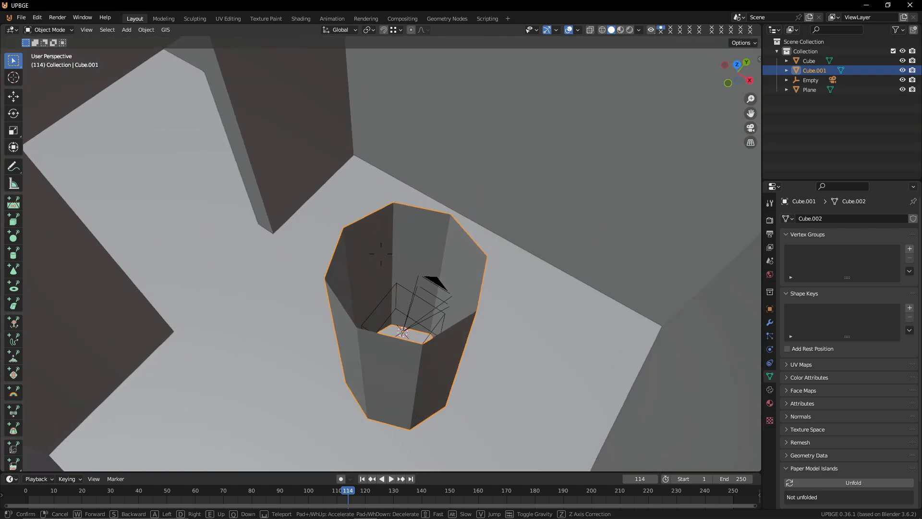
pyautogui.press('s')
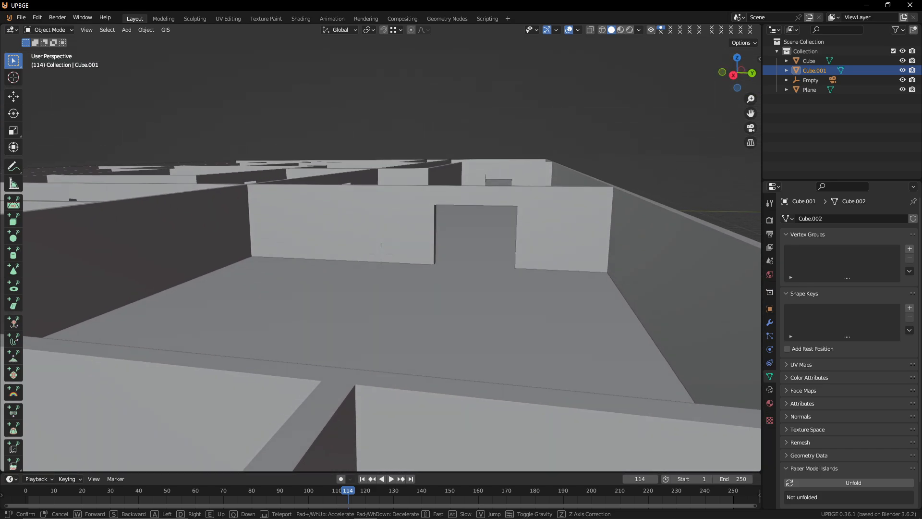
pyautogui.press('s')
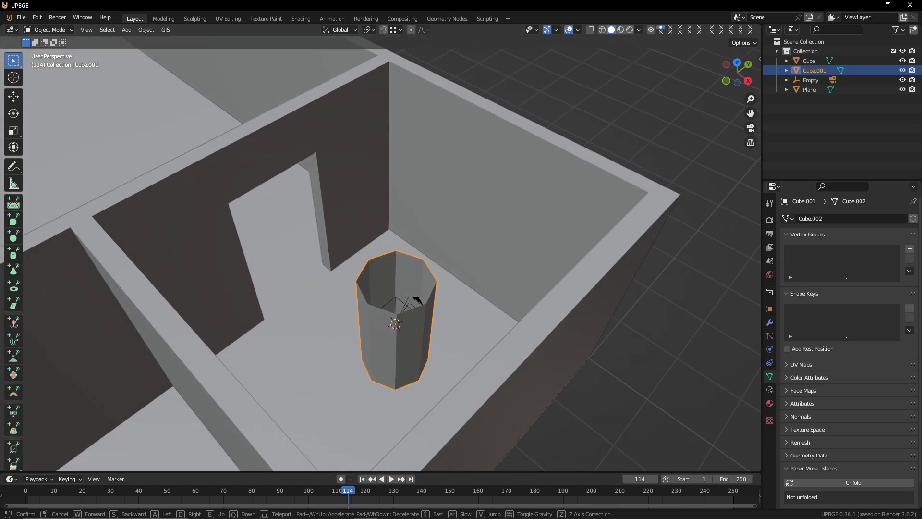
pyautogui.press('w')
pyautogui.press('s')
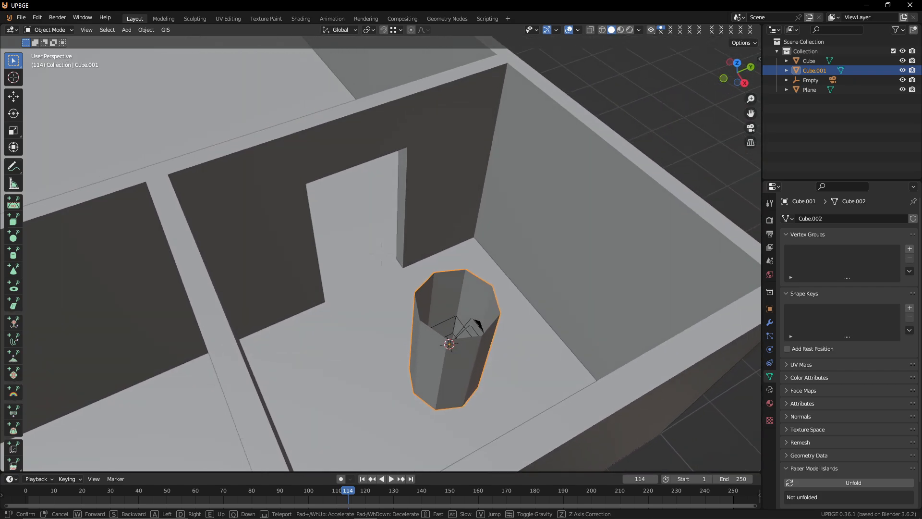
pyautogui.press('w')
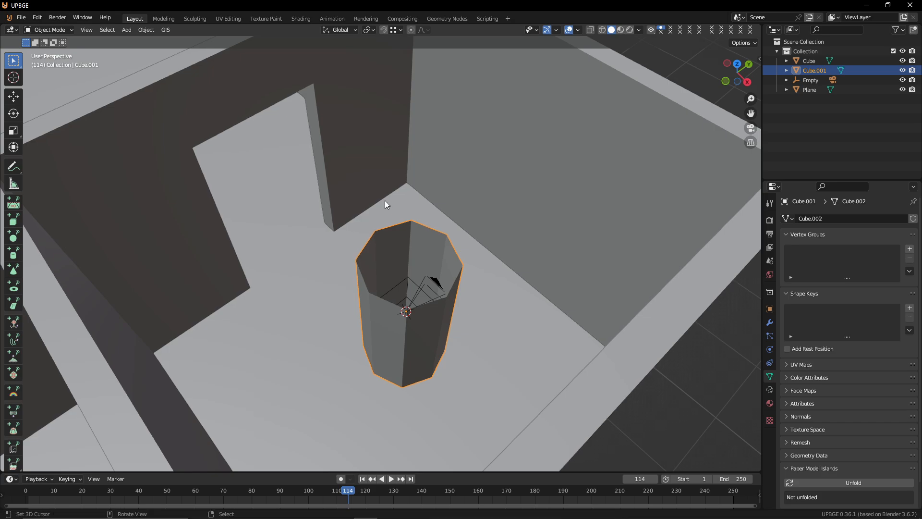
pyautogui.click(363, 316)
# Step: Set the selected column's viewport display to Wire in its object properties
pyautogui.click(769, 308)
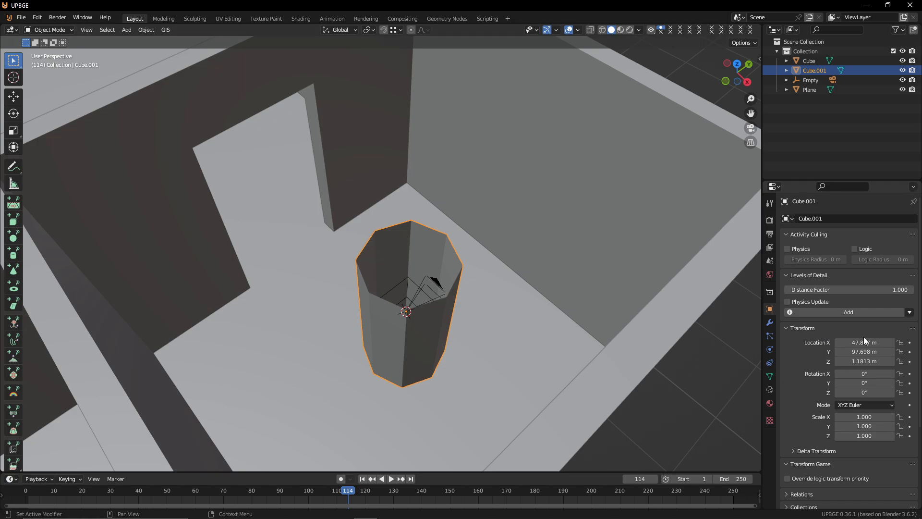
pyautogui.scroll(-5, 878, 422)
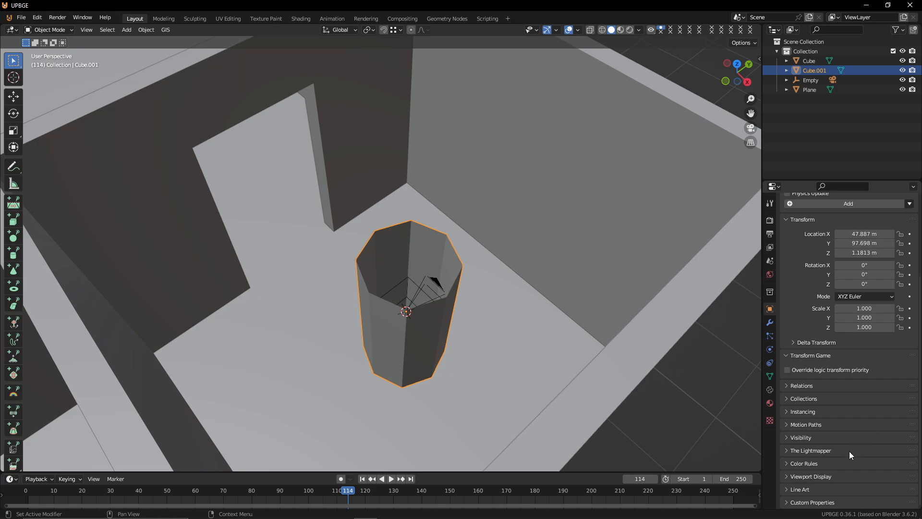
pyautogui.click(803, 476)
pyautogui.scroll(-5, 803, 474)
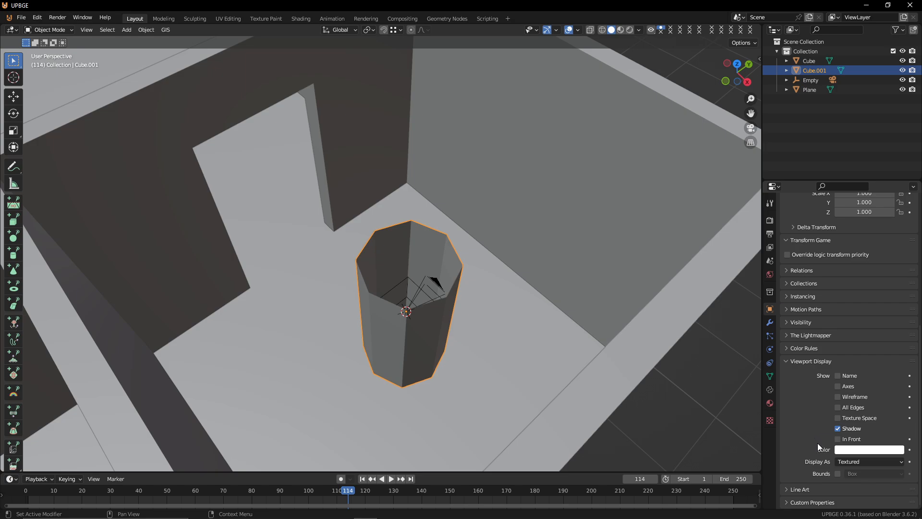
pyautogui.click(857, 462)
pyautogui.click(855, 444)
# Step: Parent the camera to the cube empty again with the Object option
pyautogui.hotkey('shift', '`')
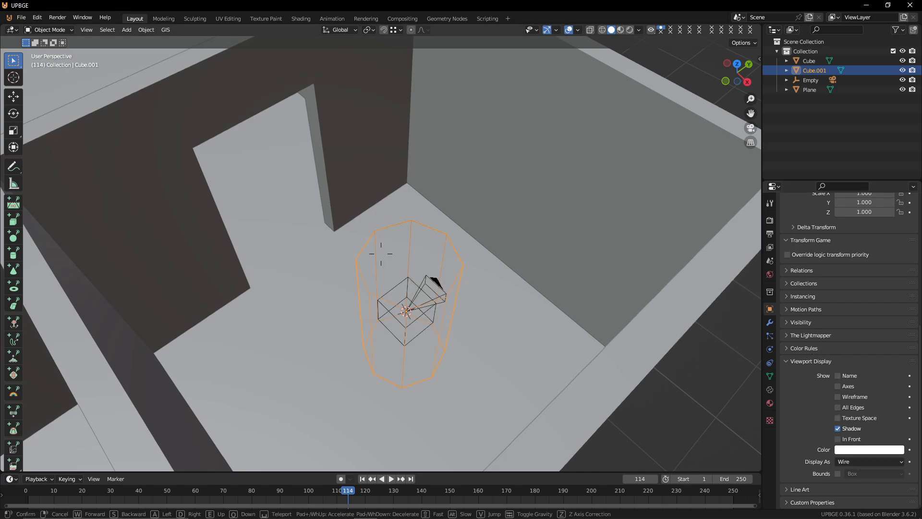
pyautogui.press('w')
pyautogui.press('a')
pyautogui.press('w')
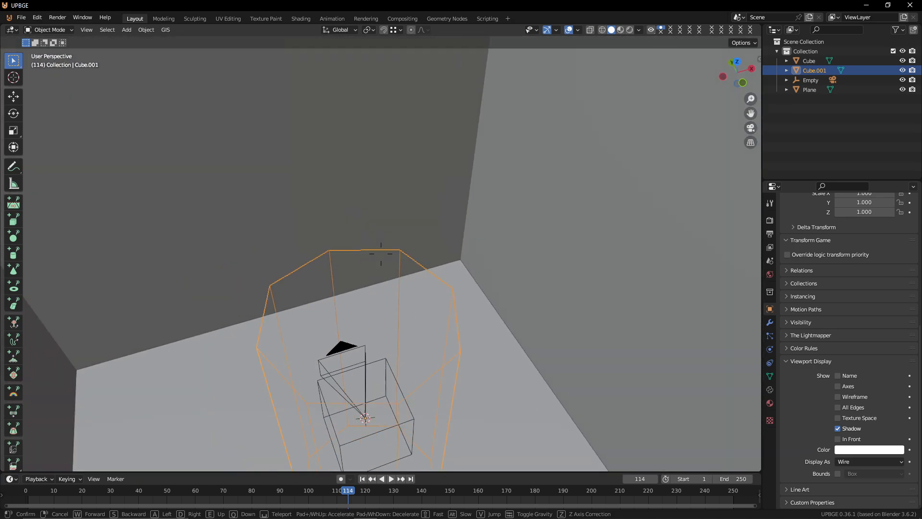
pyautogui.click(605, 364)
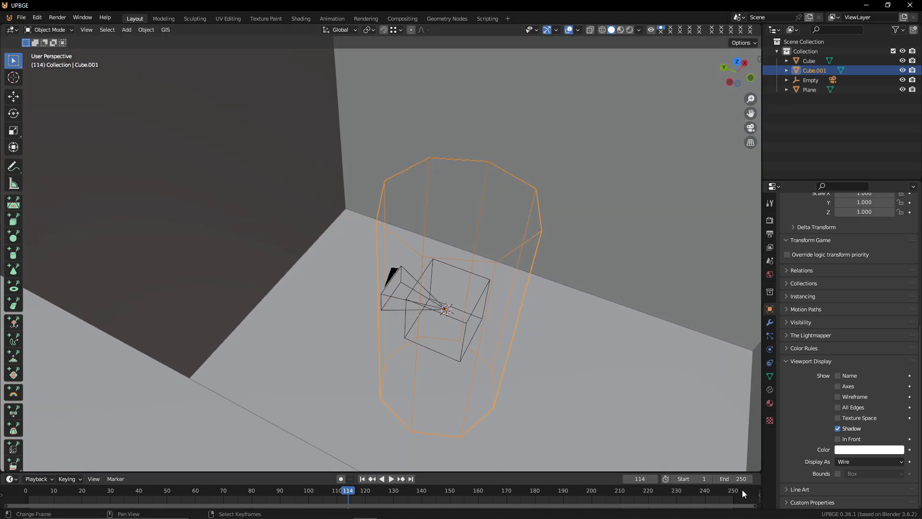
pyautogui.click(481, 301)
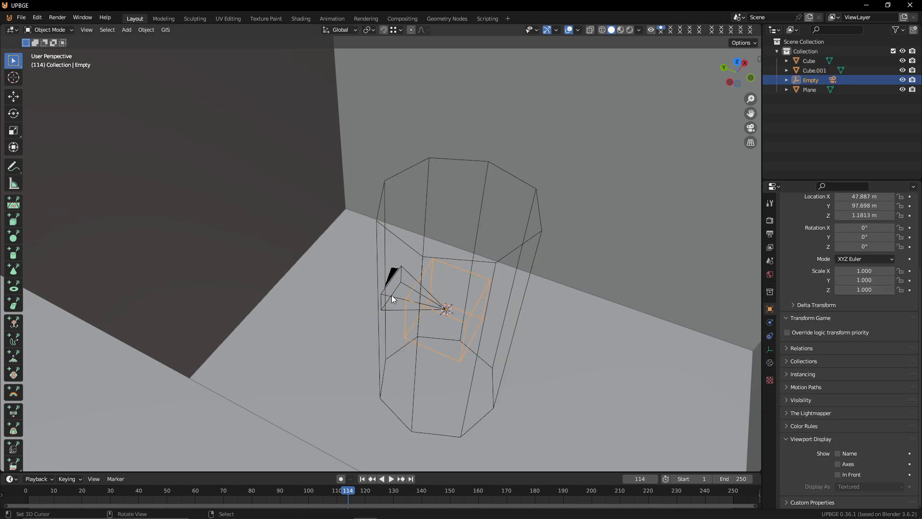
pyautogui.click(405, 291)
pyautogui.keyDown('shift'); pyautogui.click(484, 301); pyautogui.keyUp('shift')
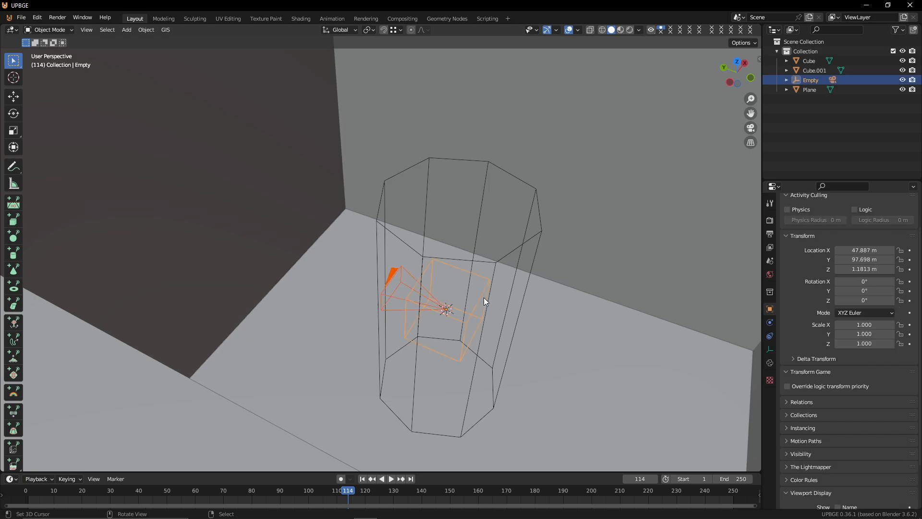
pyautogui.hotkey('ctrl', 'p')
pyautogui.click(484, 301)
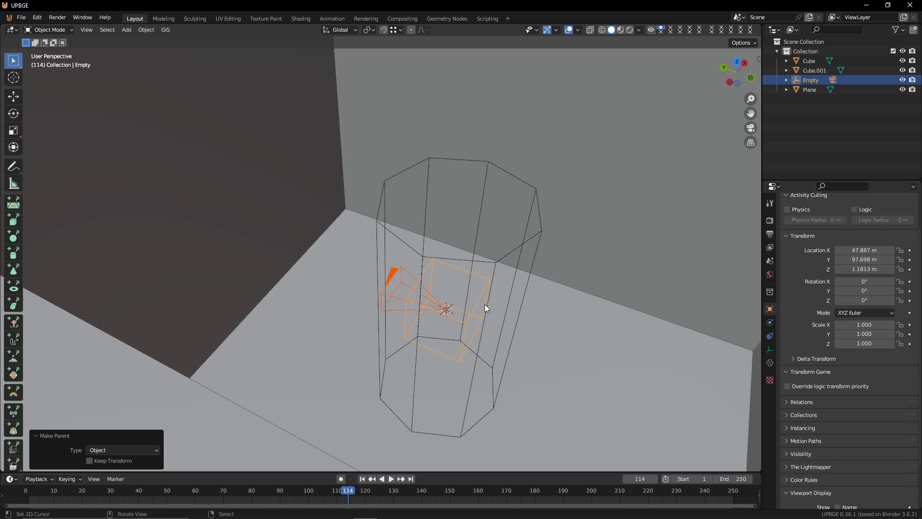
# Step: Parent the cube empty to the wireframe column with the Object option
pyautogui.click(480, 305)
pyautogui.keyDown('shift'); pyautogui.click(537, 235); pyautogui.keyUp('shift')
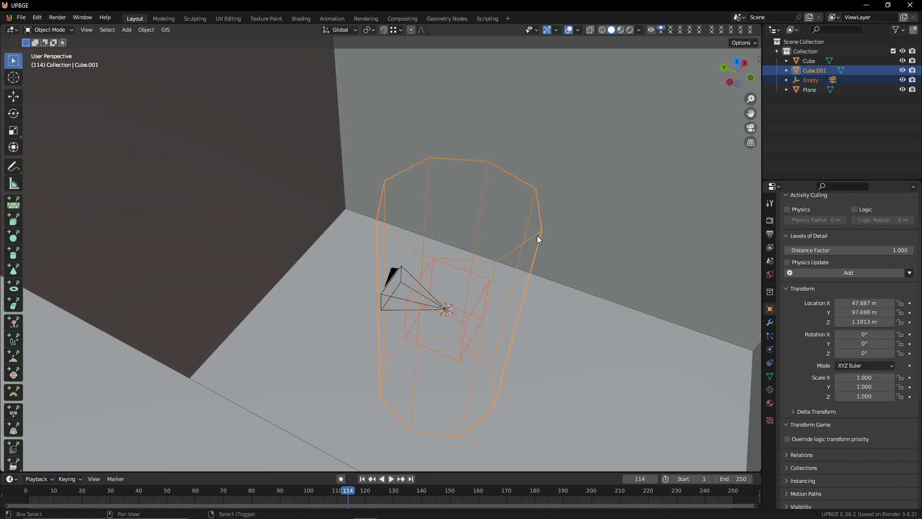
pyautogui.hotkey('ctrl', 'p')
pyautogui.click(537, 236)
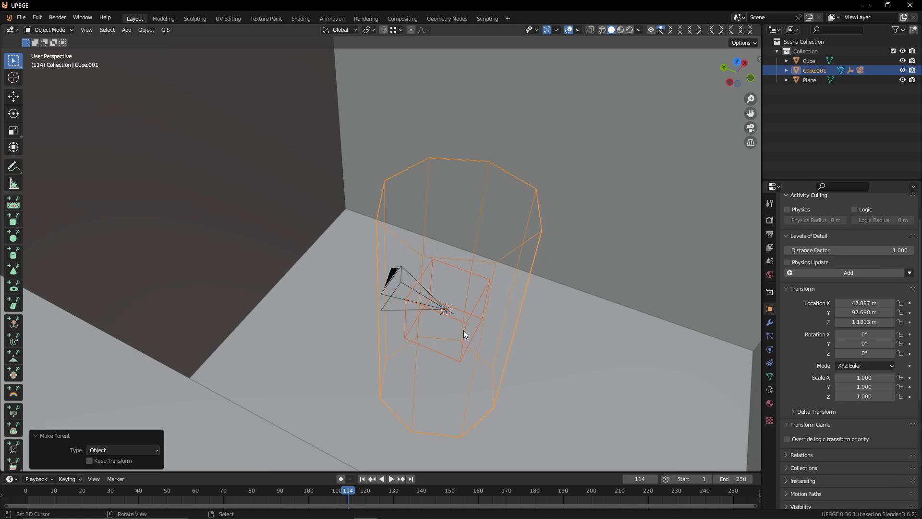
# Step: Raise the cube empty about 0.602 m along the Z axis toward the top of the column
pyautogui.click(459, 335)
pyautogui.click(463, 334)
pyautogui.press('g')
pyautogui.press('z')
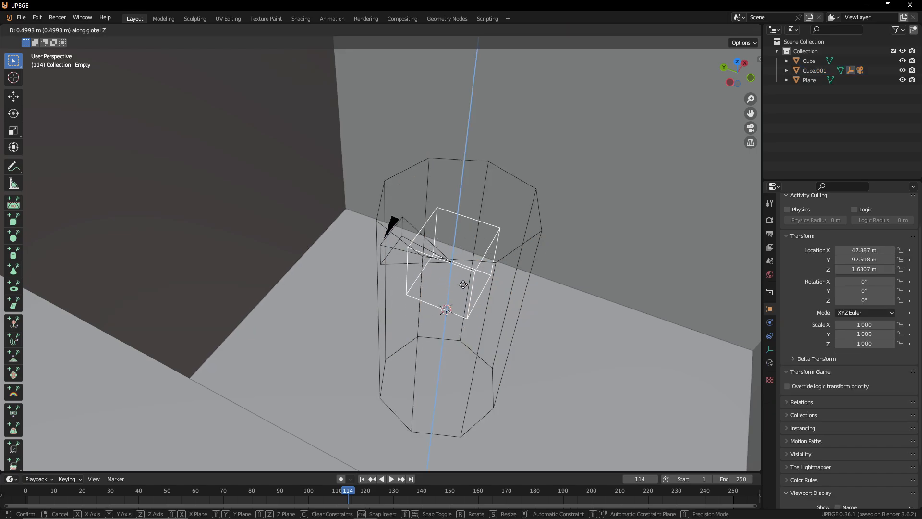
pyautogui.click(463, 276)
# Step: Look through the camera to check its view inside the corner room
pyautogui.press('KP_0')
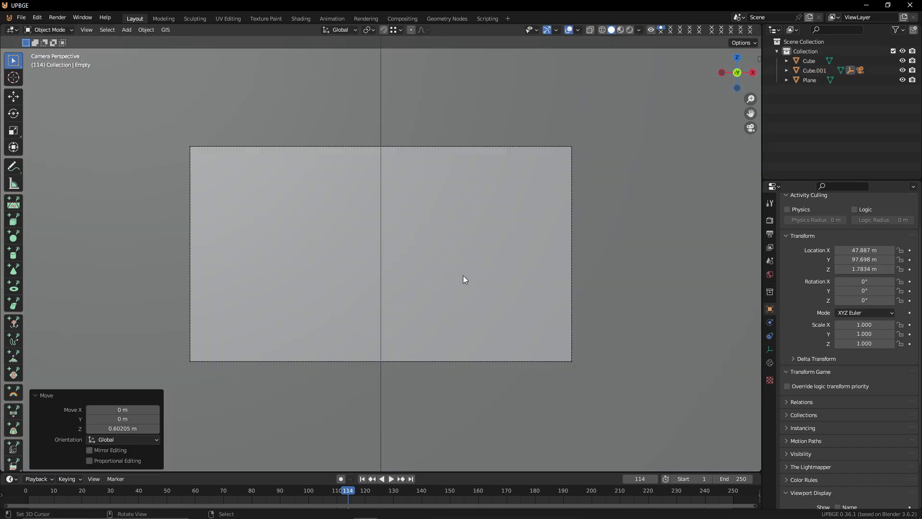
pyautogui.press('p')
pyautogui.click(509, 285)
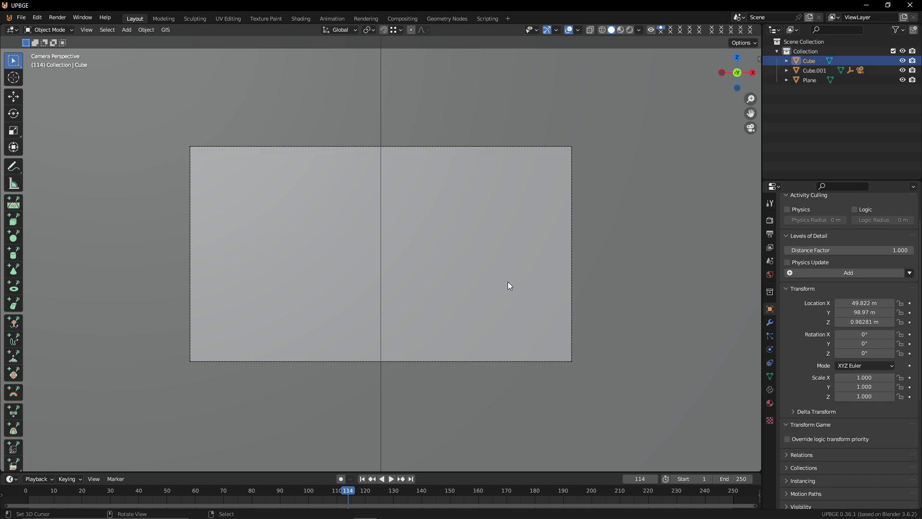
pyautogui.hotkey('shift', '`')
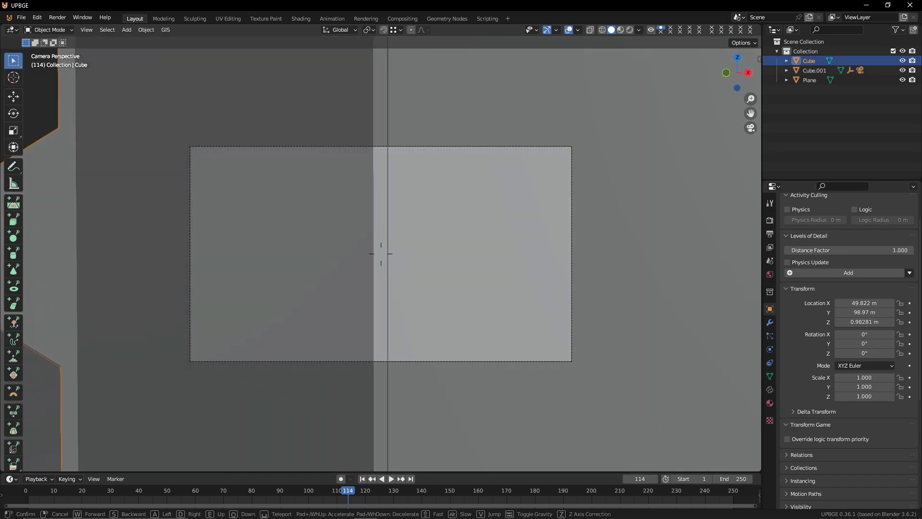
pyautogui.press('Escape')
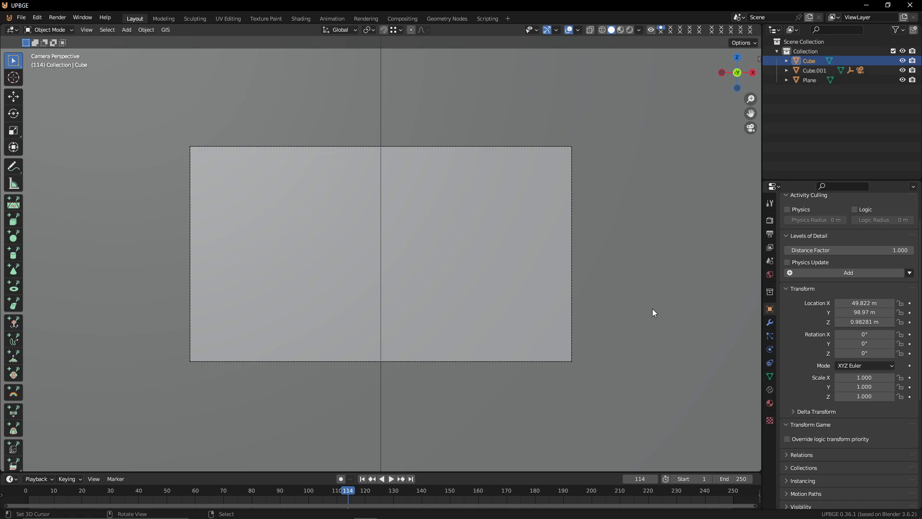
# Step: Leave the camera view, reset the 3D cursor to the world origin and frame the whole scene
pyautogui.moveTo(650, 311); pyautogui.dragTo(589, 426, button='middle')
pyautogui.scroll(-2, 603, 398)
pyautogui.scroll(-3, 594, 413)
pyautogui.scroll(2, 575, 405)
pyautogui.scroll(-3, 573, 408)
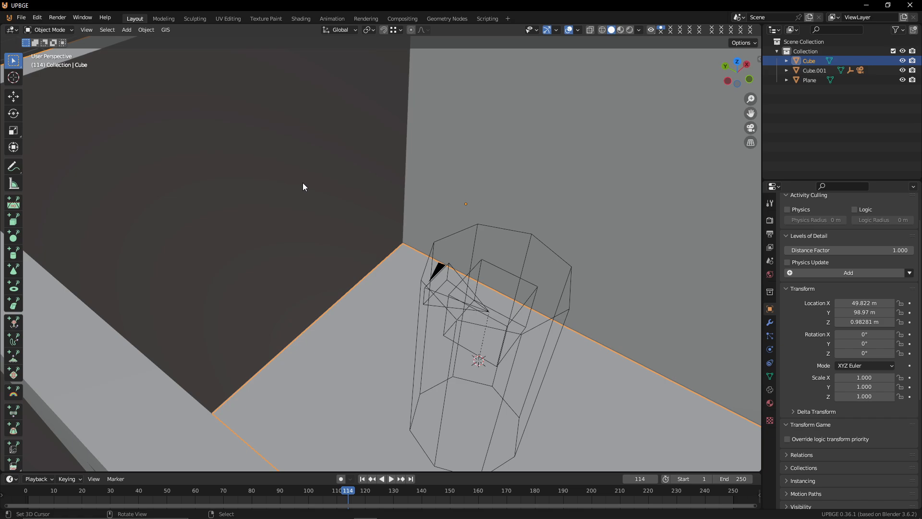
pyautogui.hotkey('shift', '`')
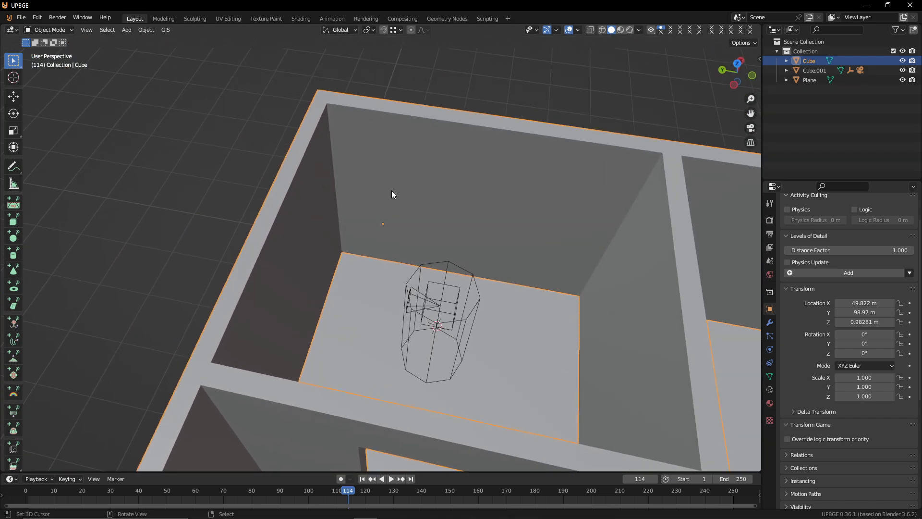
pyautogui.press('s')
pyautogui.click(463, 180)
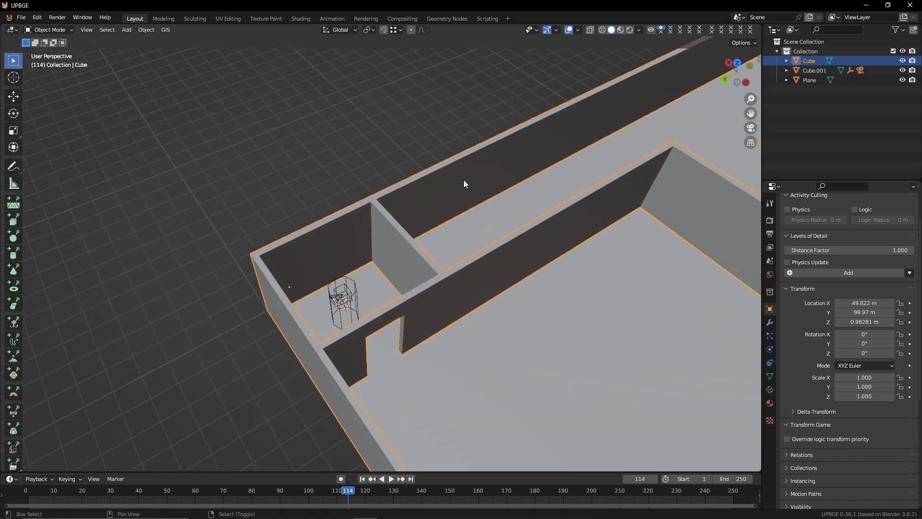
pyautogui.hotkey('shift', 'c')
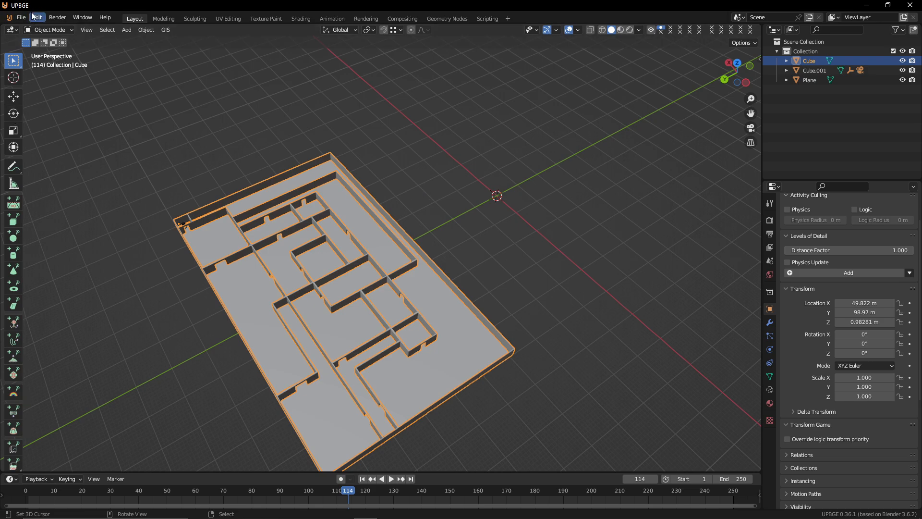
# Step: Import the FBX file Crouch Idle.fbx from the Mac fbx anim folder
pyautogui.click(29, 18)
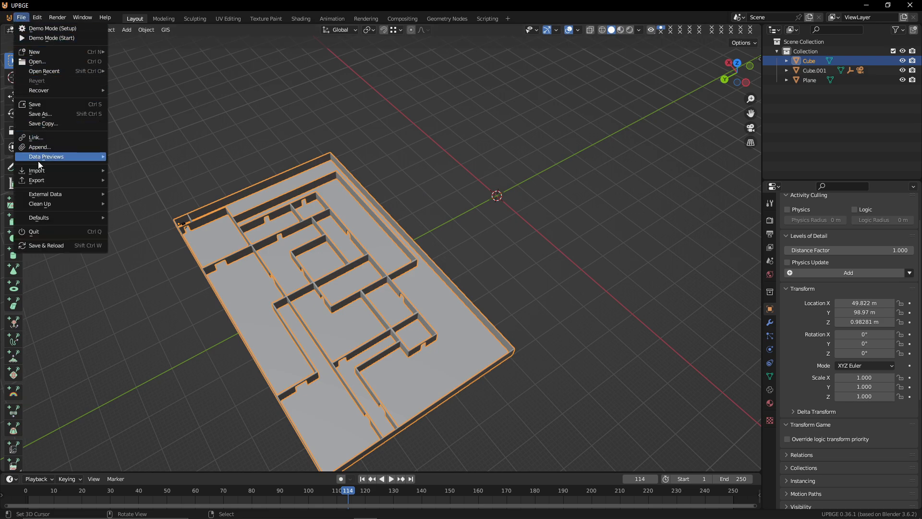
pyautogui.moveTo(42, 172)
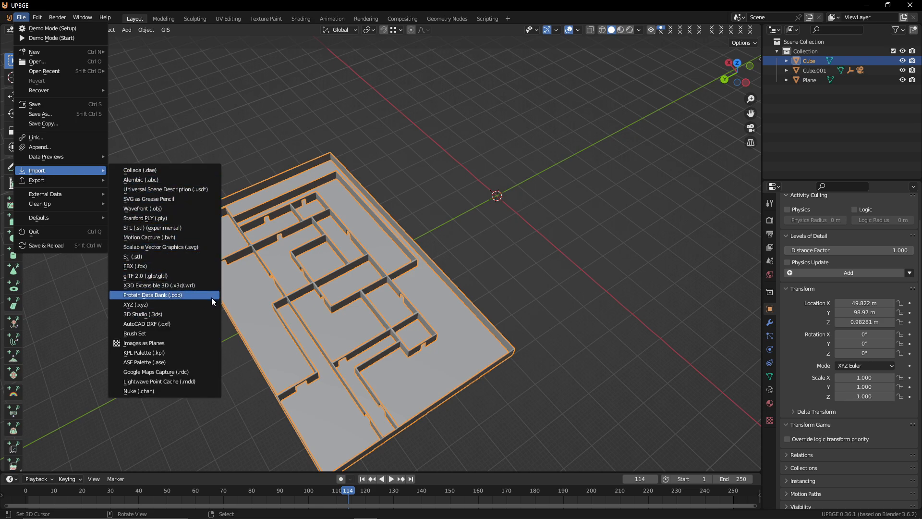
pyautogui.click(197, 266)
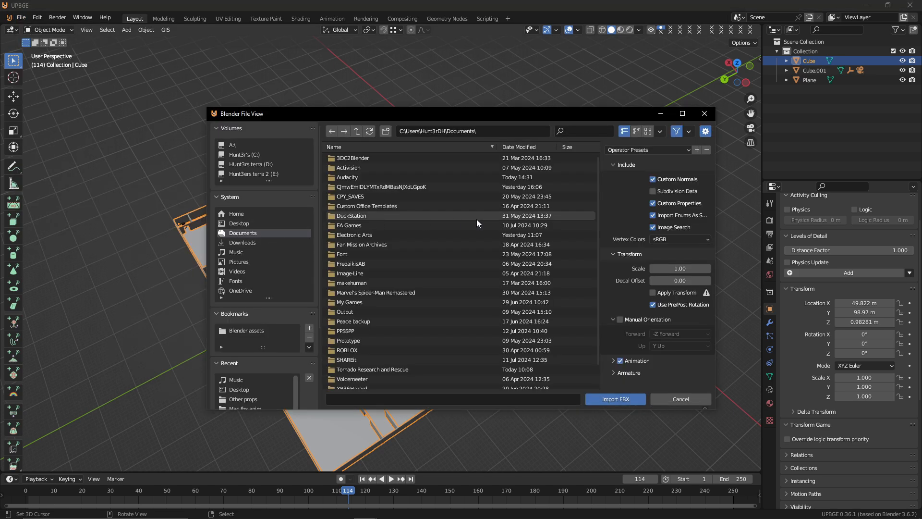
pyautogui.scroll(-2, 271, 325)
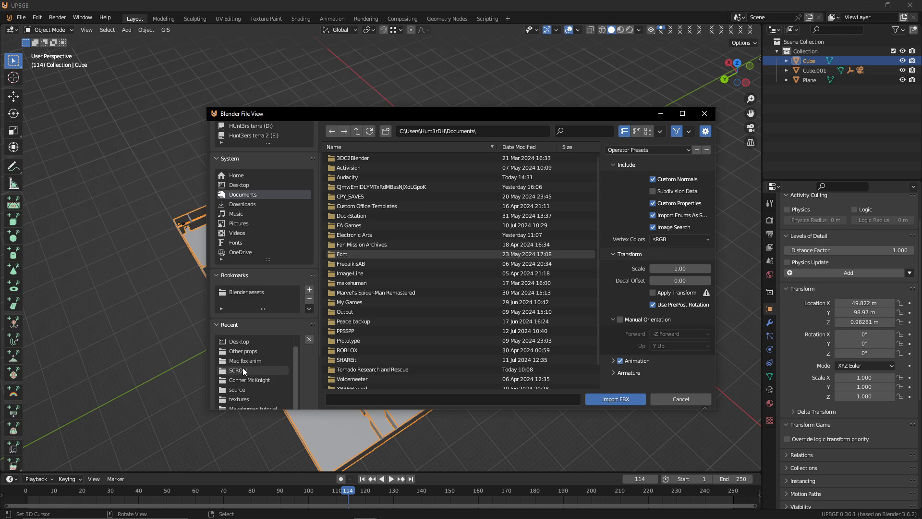
pyautogui.click(254, 366)
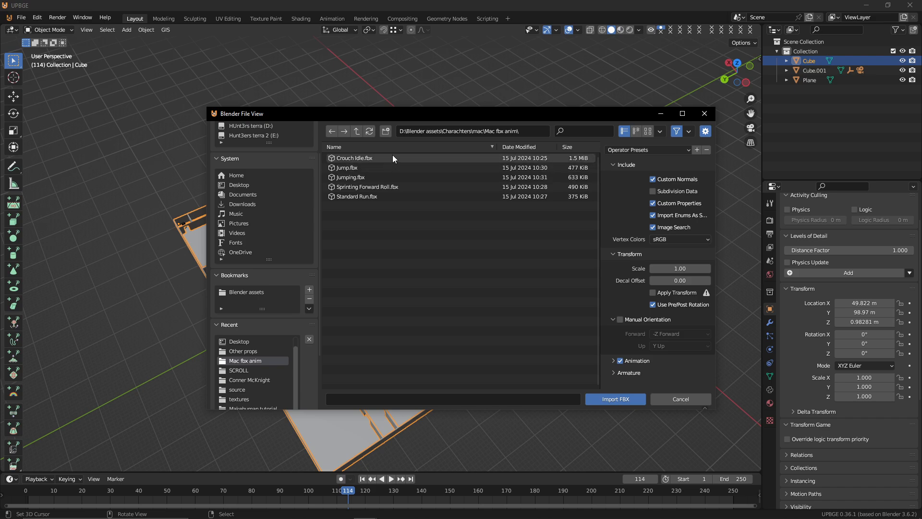
pyautogui.click(364, 158)
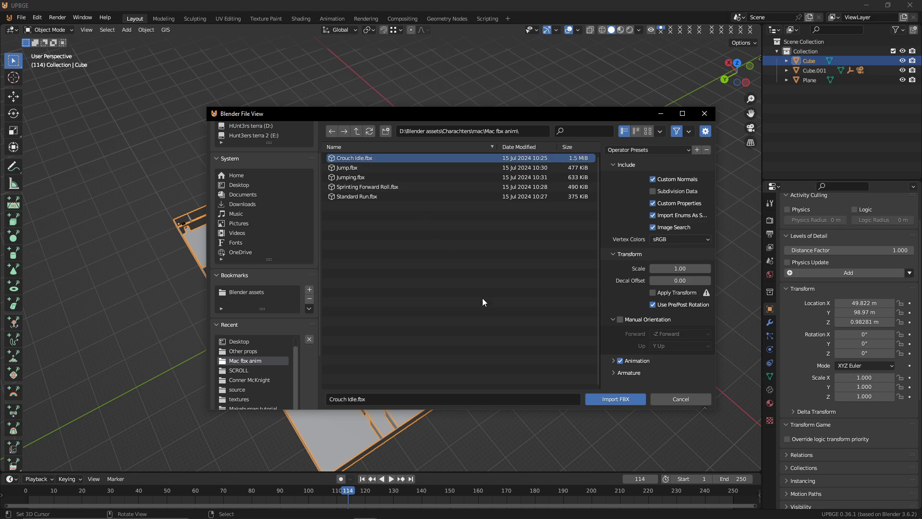
pyautogui.click(627, 396)
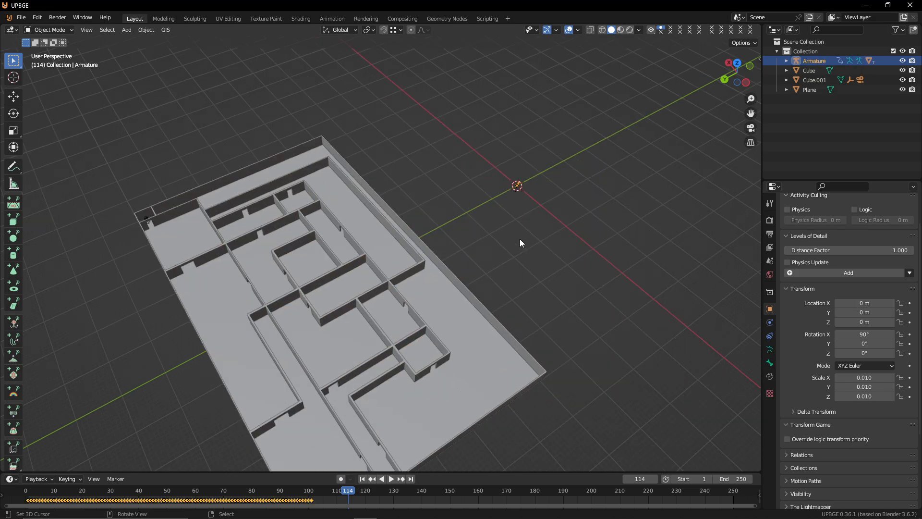
# Step: Examine the imported crouching character and its armature up close at the world origin
pyautogui.scroll(2, 520, 238)
pyautogui.hotkey('shift', '`')
pyautogui.press('w')
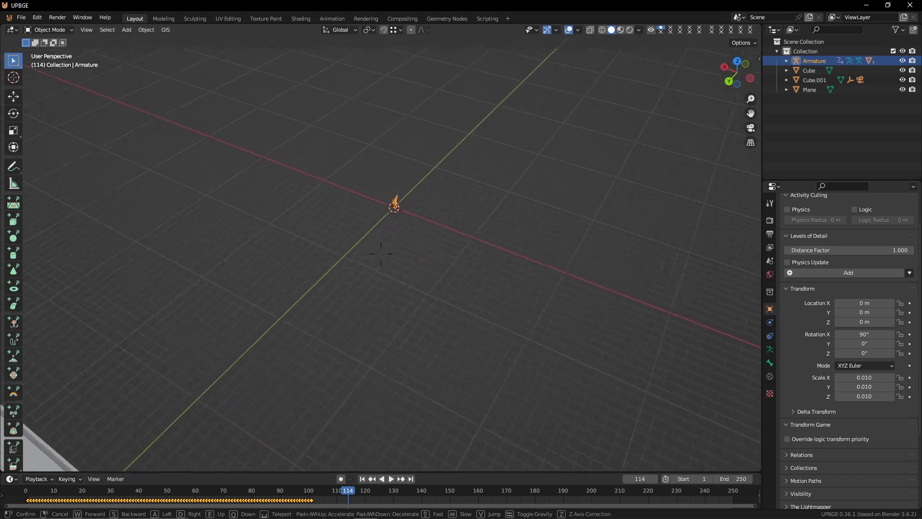
pyautogui.press('a')
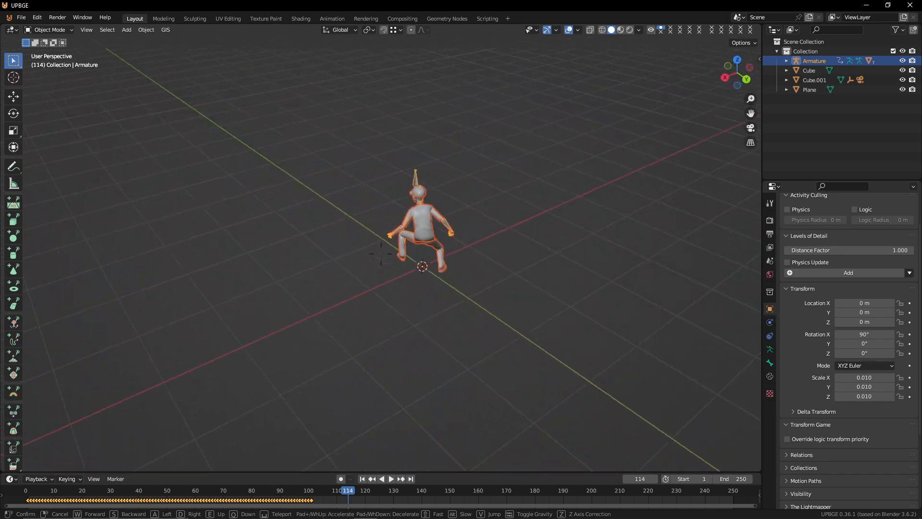
pyautogui.press('a')
pyautogui.press('w')
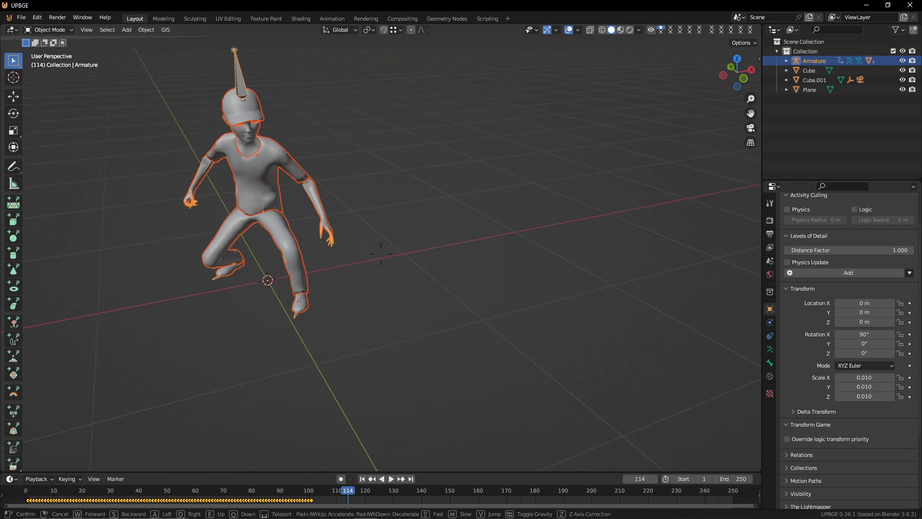
pyautogui.click(521, 226)
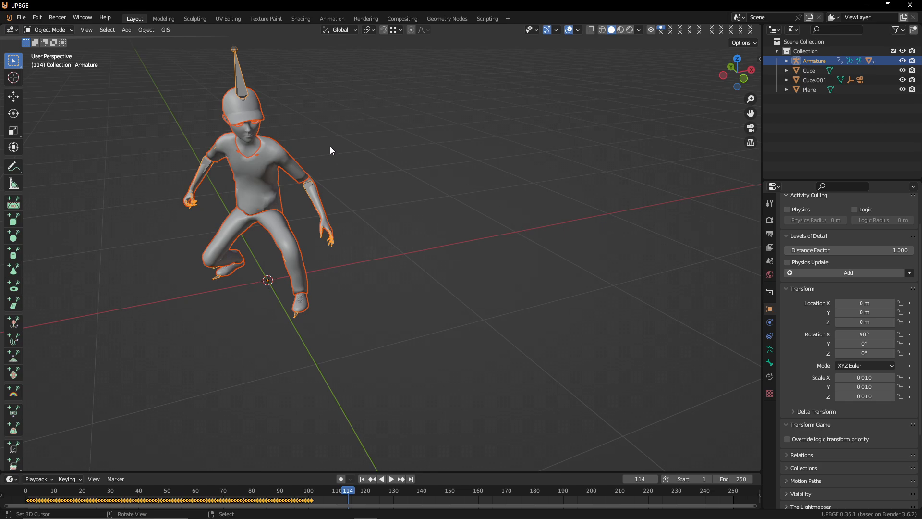
pyautogui.press('Tab')
pyautogui.press('Tab')
# Step: Create a Mixamo control rig for the imported armature with Apply Animation, IK Arms and IK Legs enabled
pyautogui.click(759, 60)
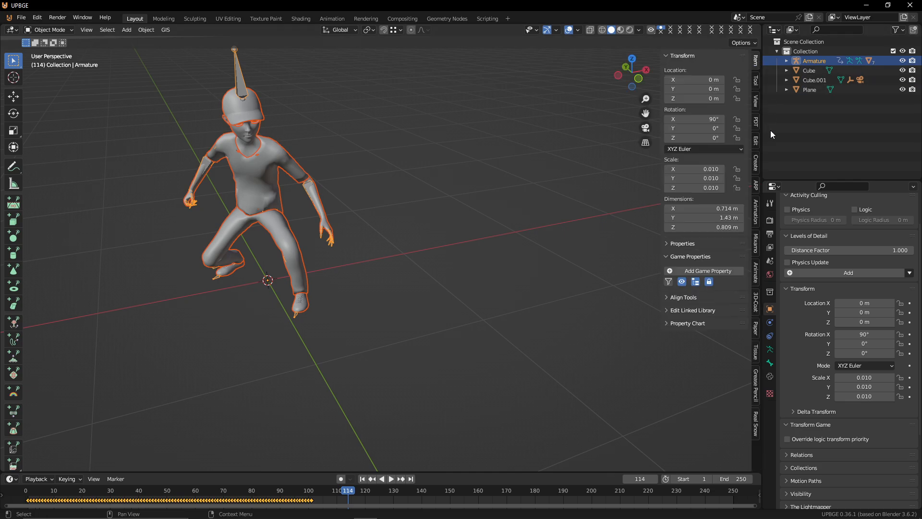
pyautogui.click(756, 241)
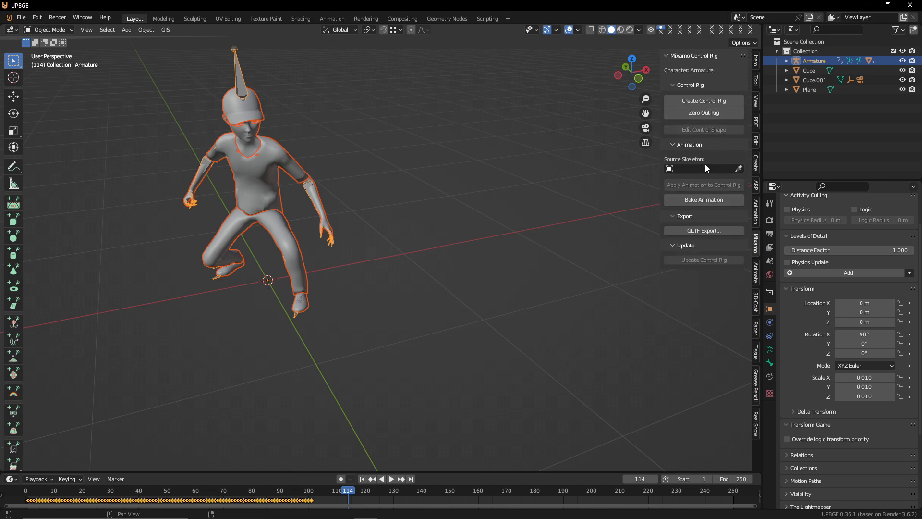
pyautogui.click(710, 101)
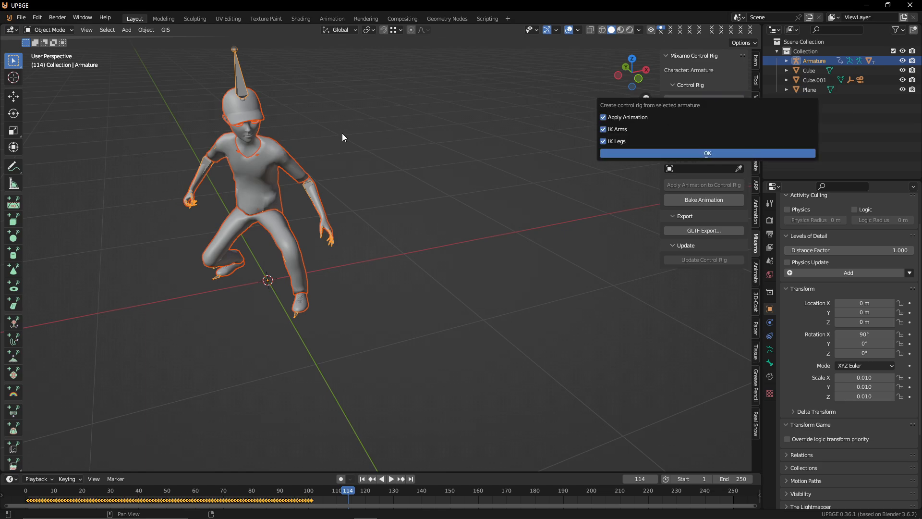
pyautogui.press('Return')
# Step: Delete the character's cap mesh and undo the deletion
pyautogui.rightClick(235, 107)
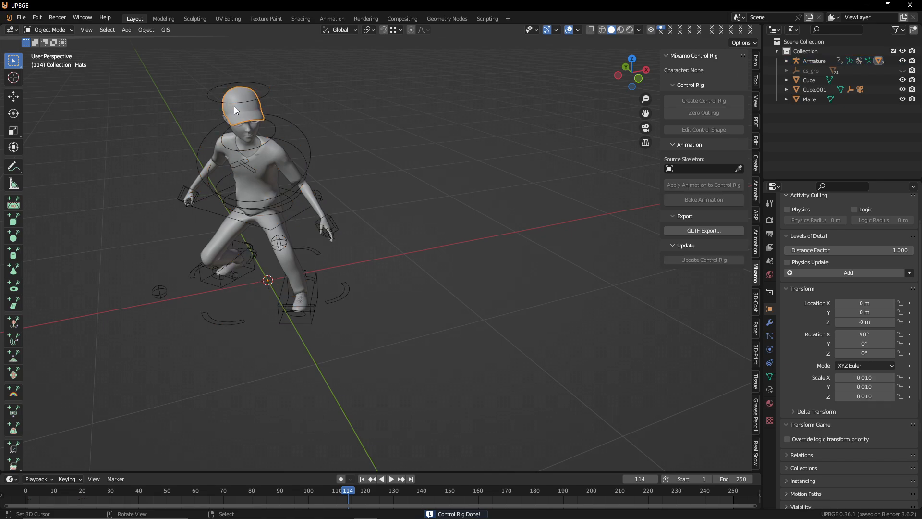
pyautogui.press('x')
pyautogui.click(235, 107)
pyautogui.hotkey('ctrl', 'z')
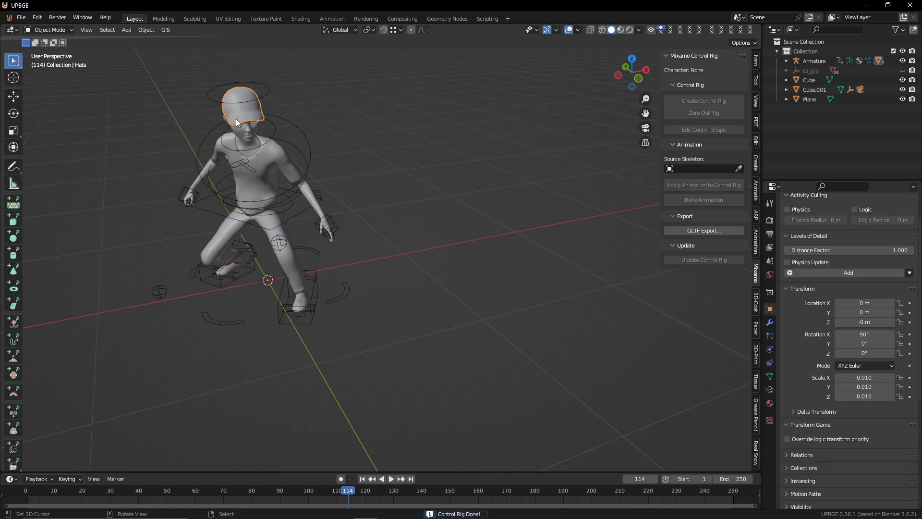
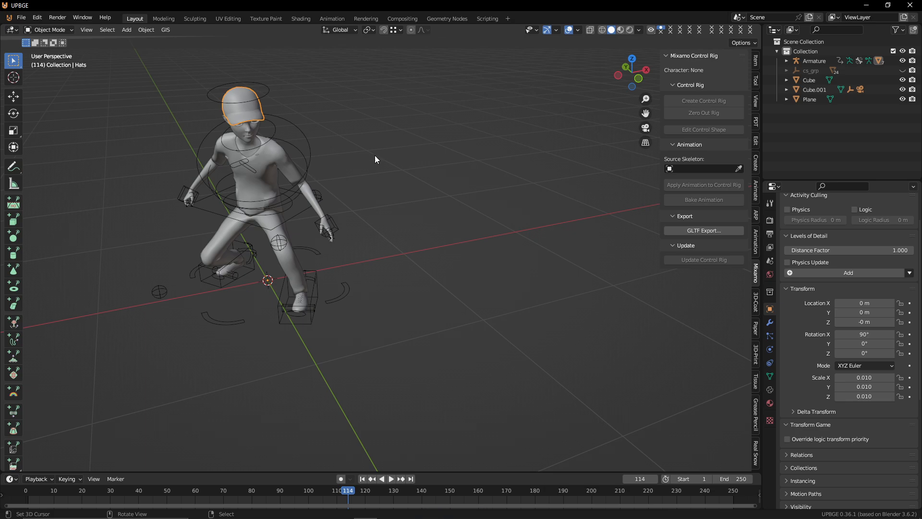
# Step: Delete the character's shirt and trousers meshes
pyautogui.rightClick(249, 129)
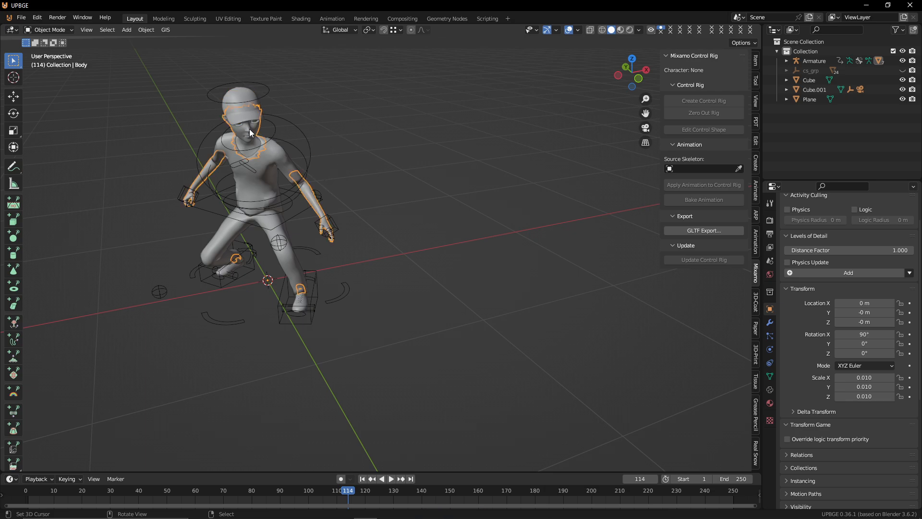
pyautogui.hotkey('shift', '`')
pyautogui.press('w')
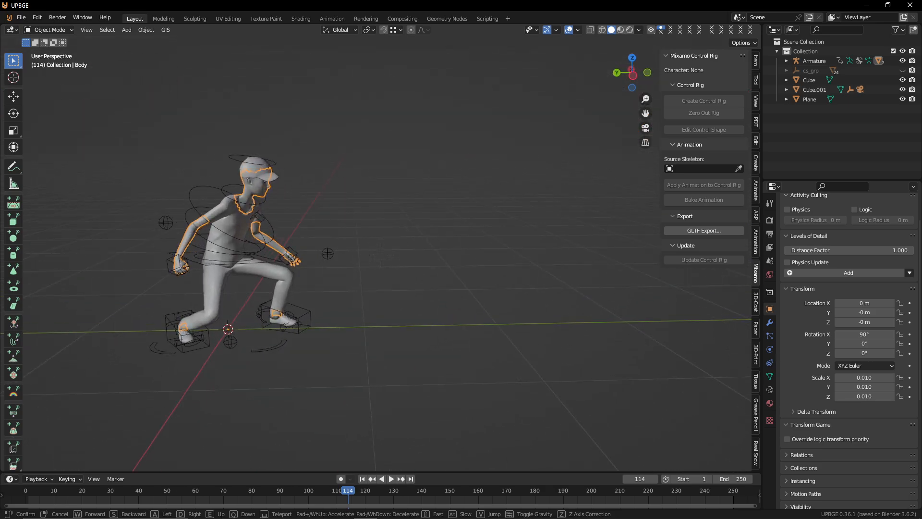
pyautogui.click(316, 166)
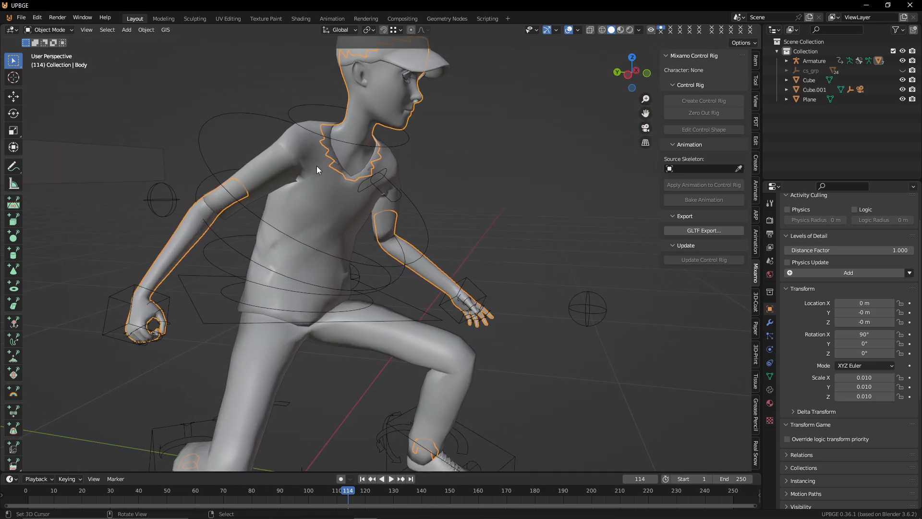
pyautogui.rightClick(337, 200)
pyautogui.press('x')
pyautogui.click(336, 200)
pyautogui.rightClick(353, 324)
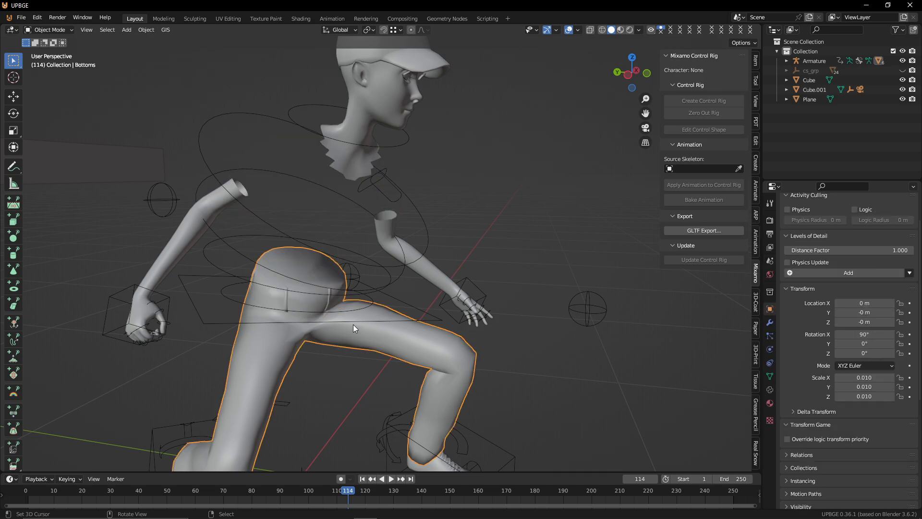
pyautogui.press('x')
pyautogui.click(353, 324)
# Step: Delete the character's shoes mesh
pyautogui.hotkey('shift', '`')
pyautogui.click(336, 282)
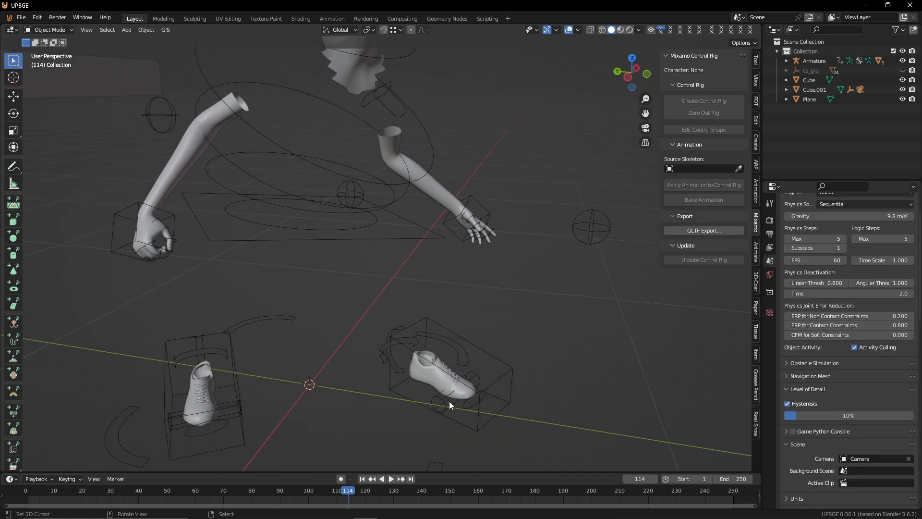
pyautogui.rightClick(427, 358)
pyautogui.rightClick(425, 370)
pyautogui.press('x')
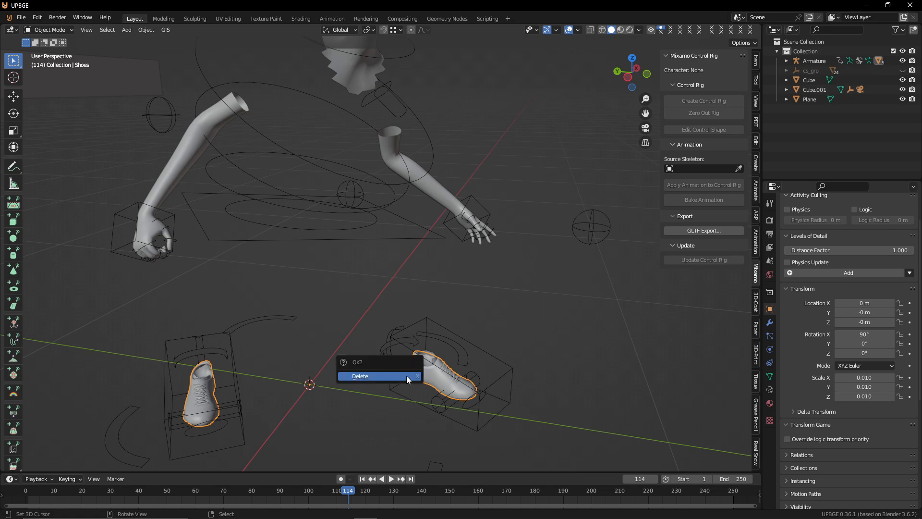
pyautogui.click(407, 375)
# Step: Try to delete the character's entire remaining body mesh
pyautogui.rightClick(433, 355)
pyautogui.press('x')
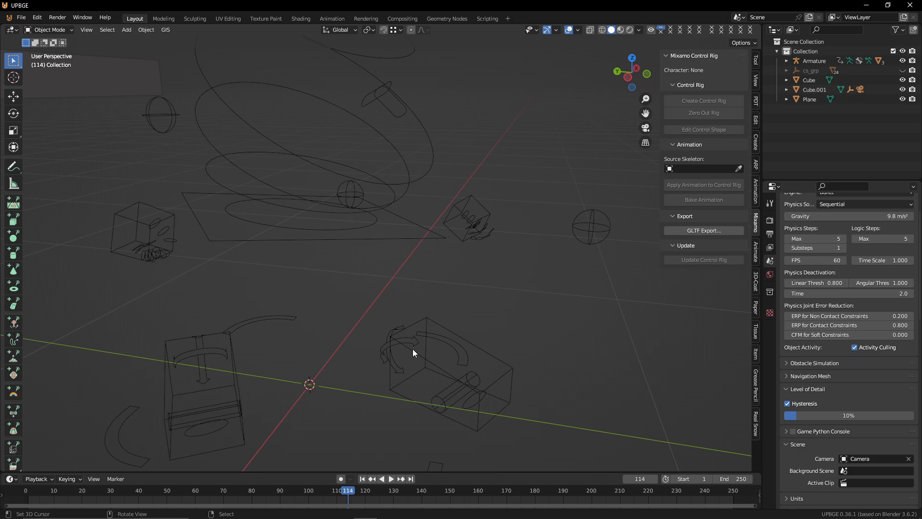
pyautogui.click(413, 348)
# Step: In the body mesh's edit mode, select only the two linked ankle pieces and remove them
pyautogui.press('Tab')
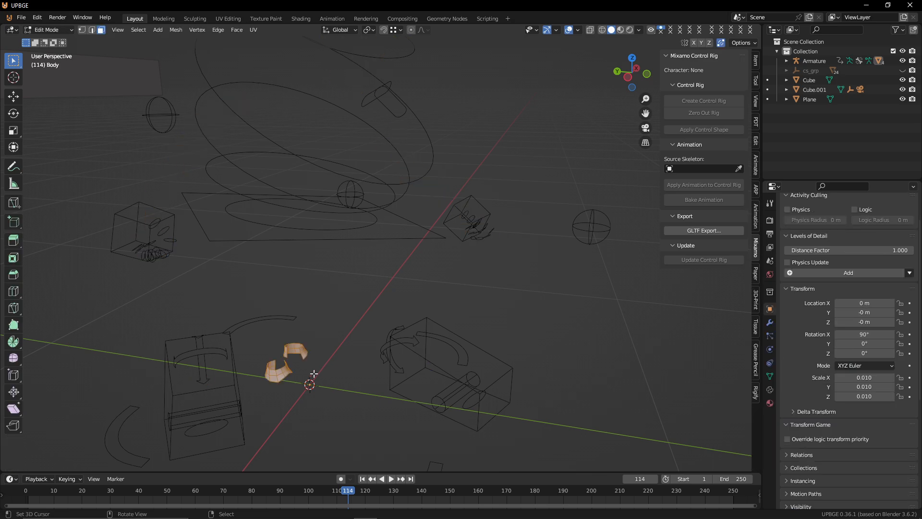
pyautogui.hotkey('alt', 'a')
pyautogui.hotkey('ctrl', 'l')
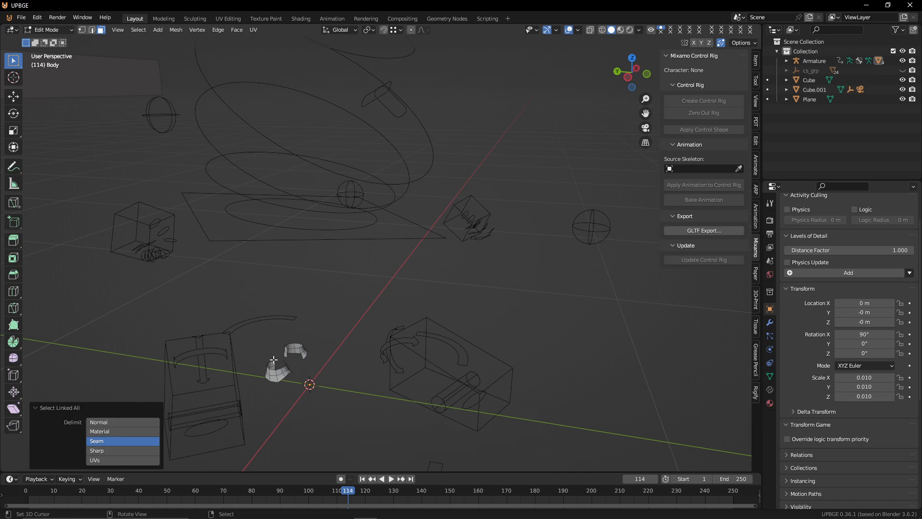
pyautogui.press('l')
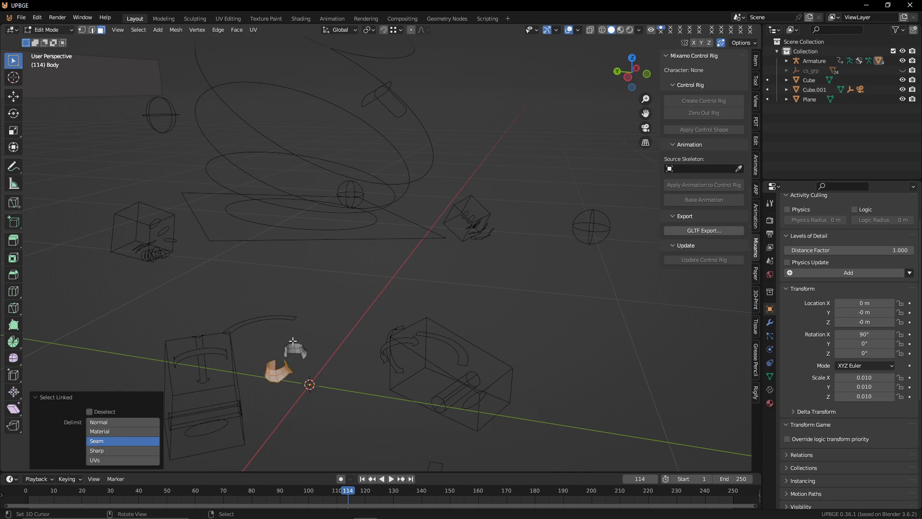
pyautogui.moveTo(317, 356); pyautogui.dragTo(320, 351, button='right')
# Step: Delete the linked head and neck geometry from the body mesh
pyautogui.press('s')
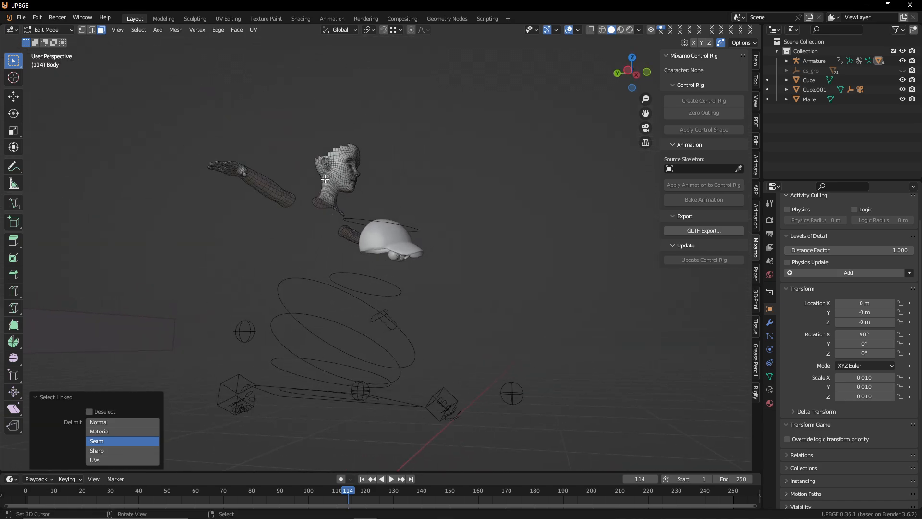
pyautogui.press('l')
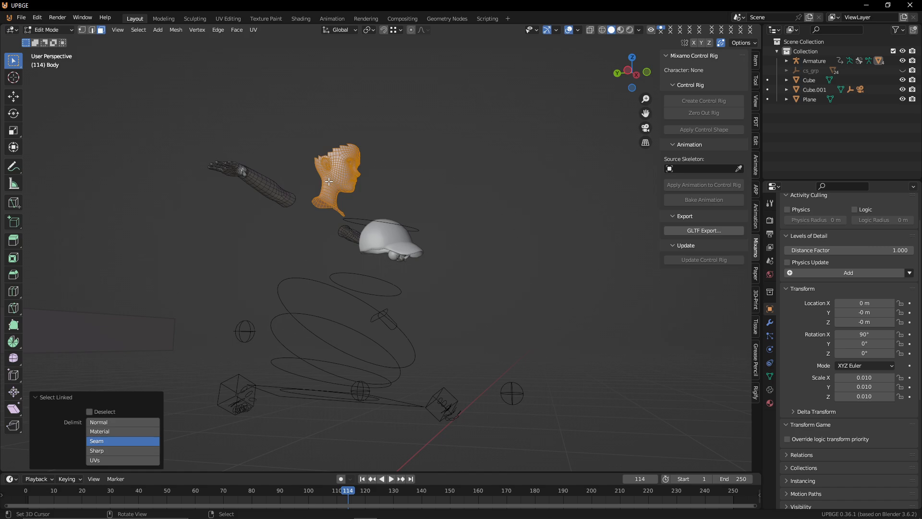
pyautogui.press('x')
pyautogui.click(328, 181)
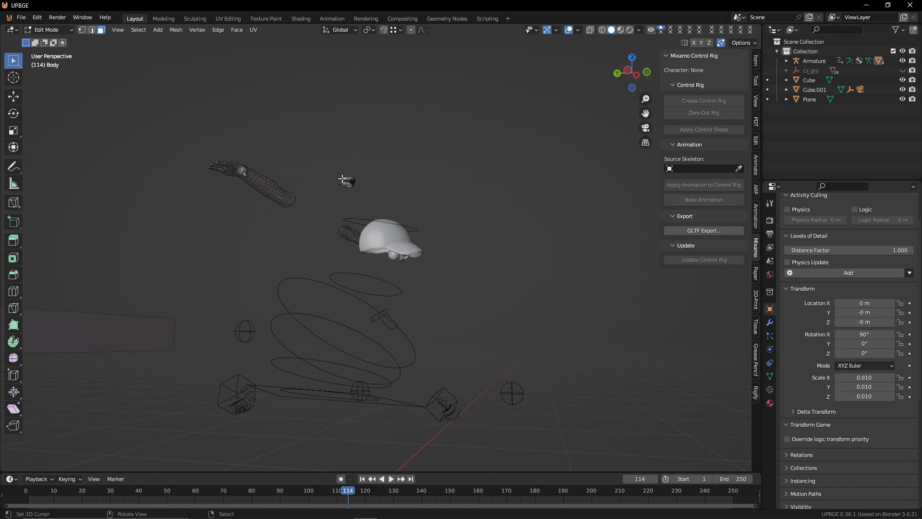
# Step: Delete the leftover mouth geometry inside the removed head, including everything linked to it
pyautogui.press('b')
pyautogui.moveTo(339, 164); pyautogui.dragTo(387, 232)
pyautogui.press('b')
pyautogui.moveTo(322, 132); pyautogui.dragTo(383, 196)
pyautogui.press('x')
pyautogui.click(382, 196)
pyautogui.hotkey('ctrl', 'l')
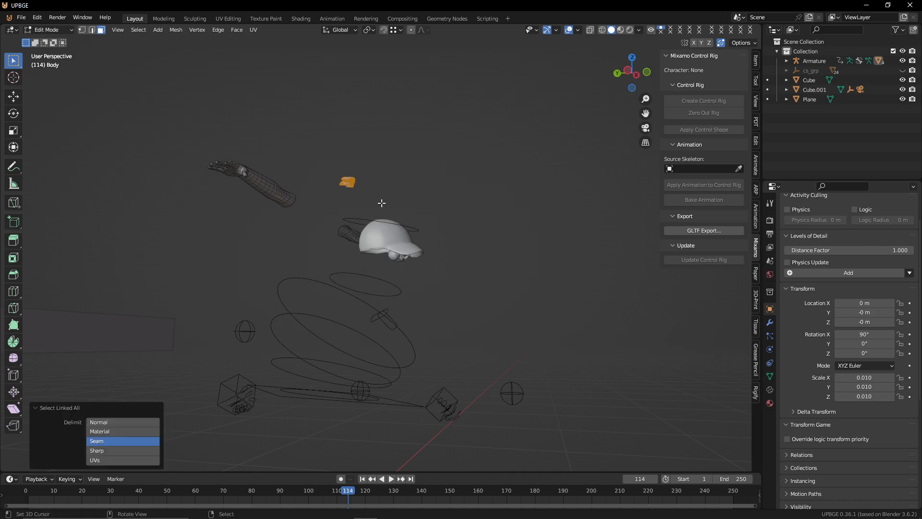
pyautogui.press('x')
pyautogui.click(381, 206)
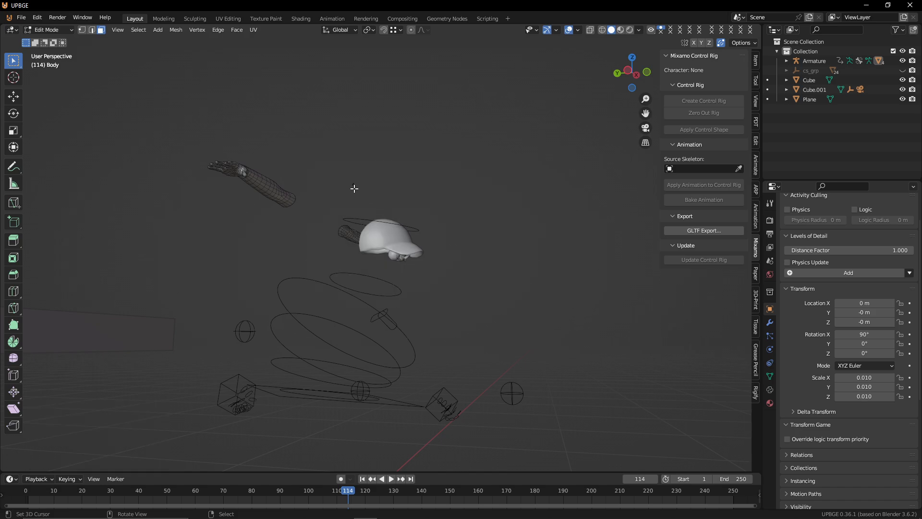
# Step: Box-select the remaining tiny fragments where the head was and delete their vertices
pyautogui.press('b')
pyautogui.moveTo(315, 162); pyautogui.dragTo(362, 188)
pyautogui.press('x')
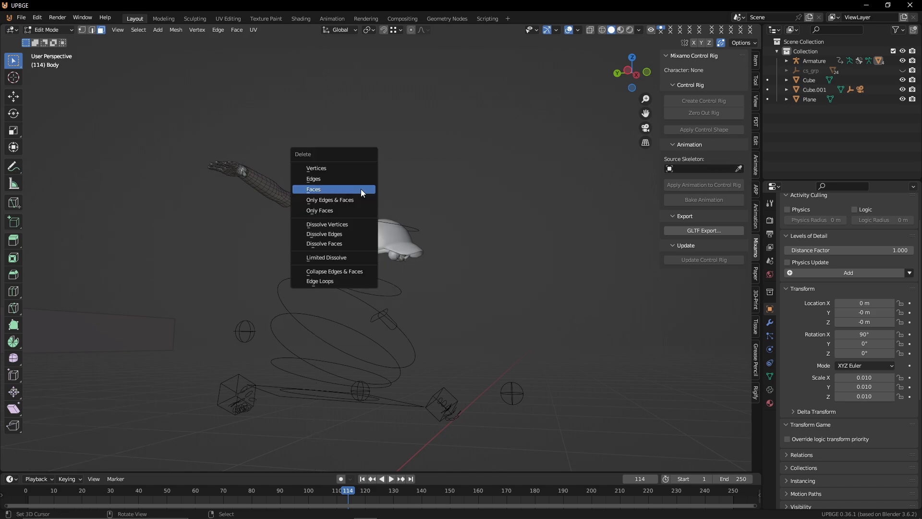
pyautogui.click(353, 168)
pyautogui.press('b')
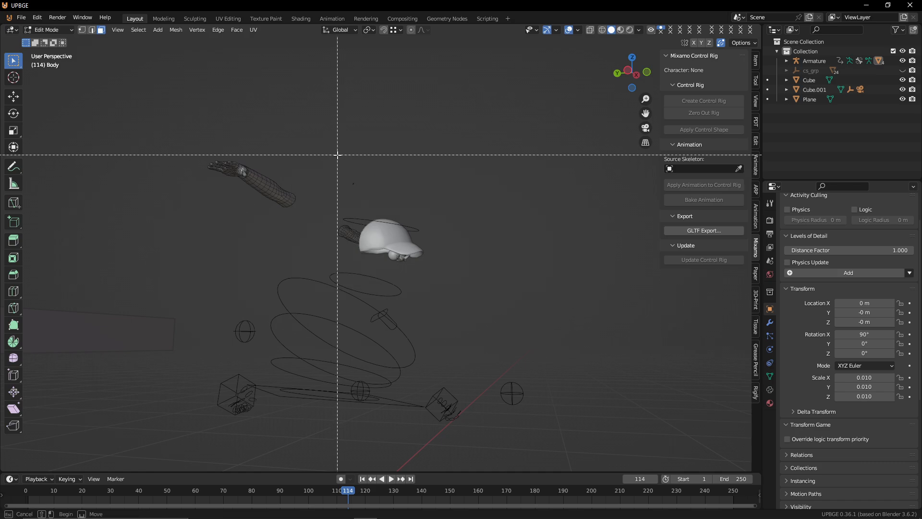
pyautogui.moveTo(339, 155); pyautogui.dragTo(394, 220)
pyautogui.press('x')
pyautogui.click(371, 188)
pyautogui.press('b')
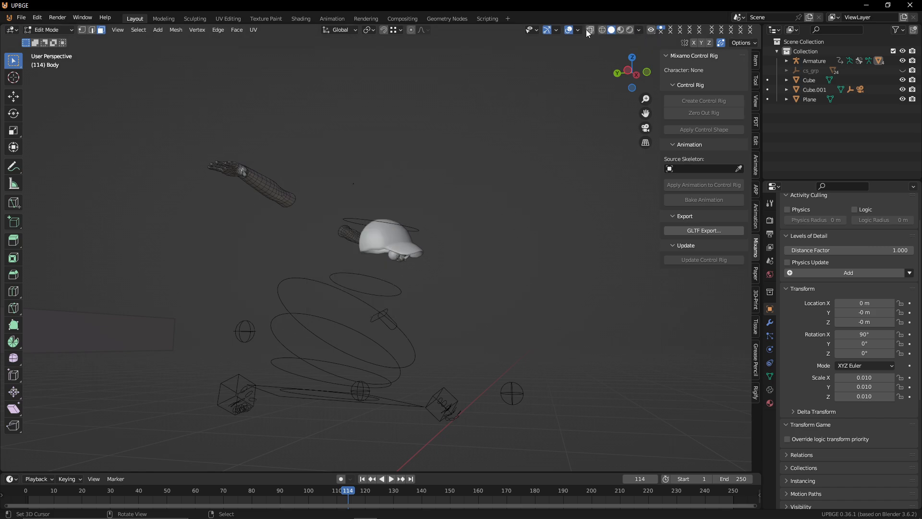
# Step: Switch the viewport to wireframe shading, delete leftover geometry across the former head area and return to object mode
pyautogui.click(601, 29)
pyautogui.press('b')
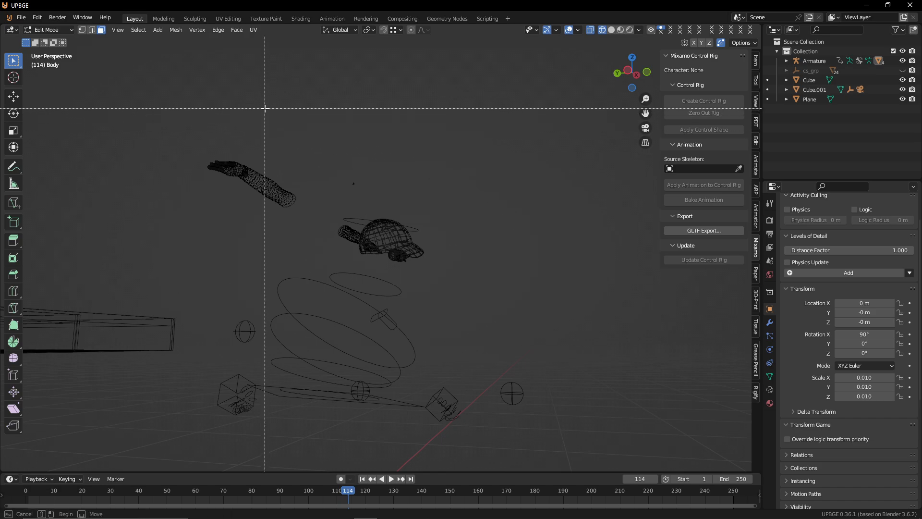
pyautogui.moveTo(326, 114); pyautogui.dragTo(445, 198)
pyautogui.press('x')
pyautogui.click(445, 198)
pyautogui.press('Tab')
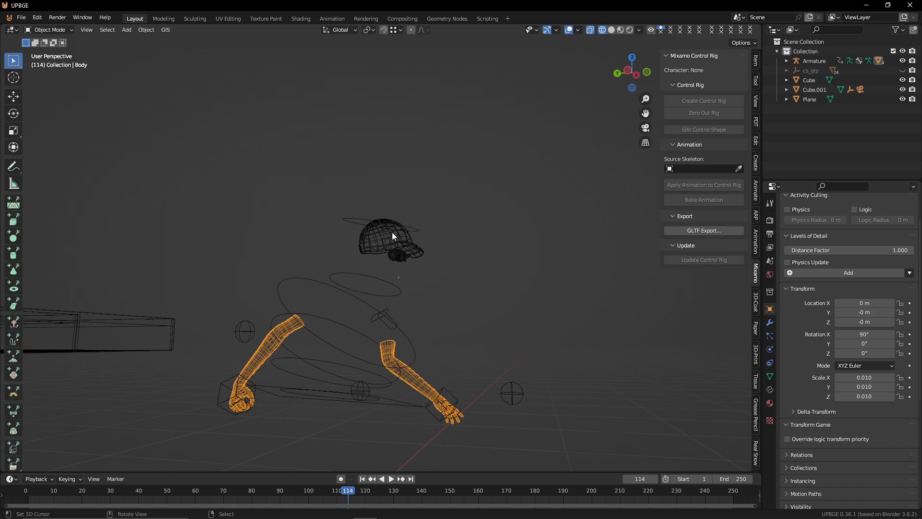
# Step: Delete the character's cap and eyelashes meshes
pyautogui.click(391, 232)
pyautogui.press('x')
pyautogui.click(392, 232)
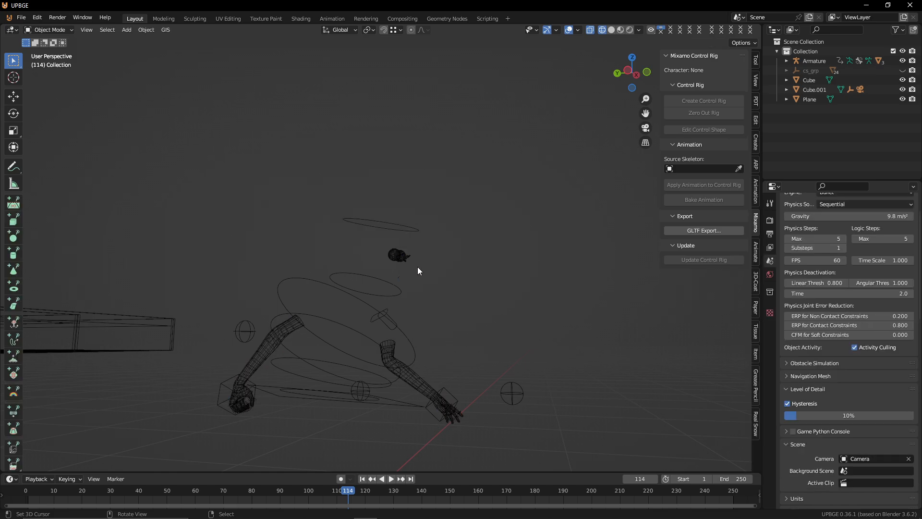
pyautogui.click(393, 258)
pyautogui.press('x')
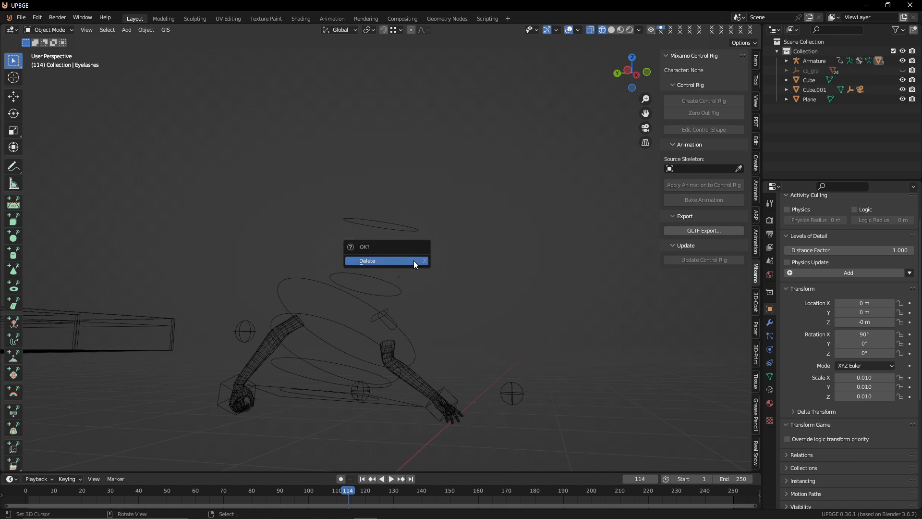
pyautogui.click(413, 260)
# Step: Clear the location of the arms mesh and select all its geometry in edit mode
pyautogui.moveTo(400, 275); pyautogui.dragTo(400, 280)
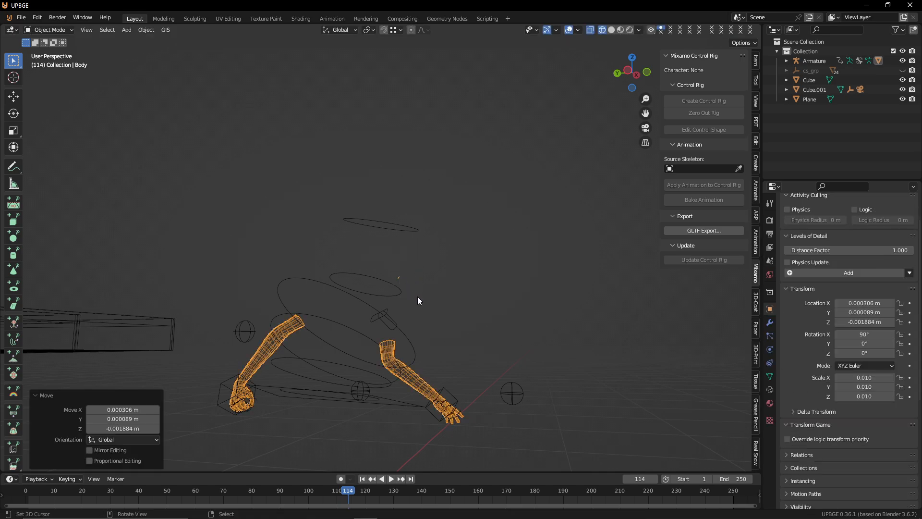
pyautogui.hotkey('alt', 'g')
pyautogui.press('Tab')
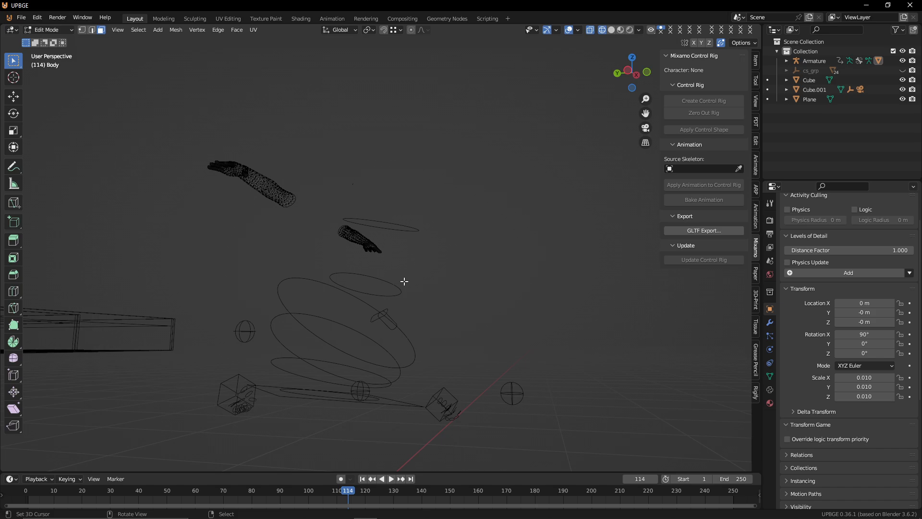
pyautogui.hotkey('shift', '`')
pyautogui.press('w')
pyautogui.press('s')
pyautogui.click(404, 282)
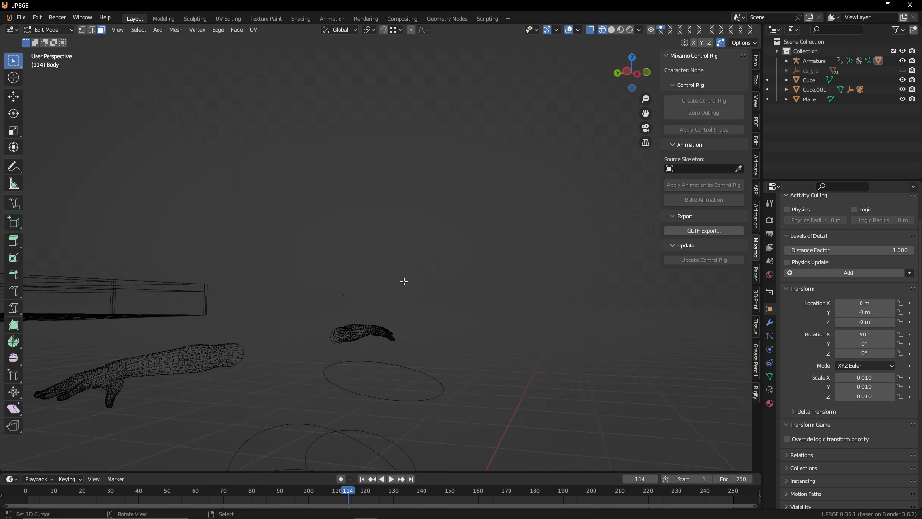
pyautogui.press('a')
# Step: Delete the stray curved fragment floating between the two arms and leave edit mode
pyautogui.hotkey('shift', '`')
pyautogui.press('w')
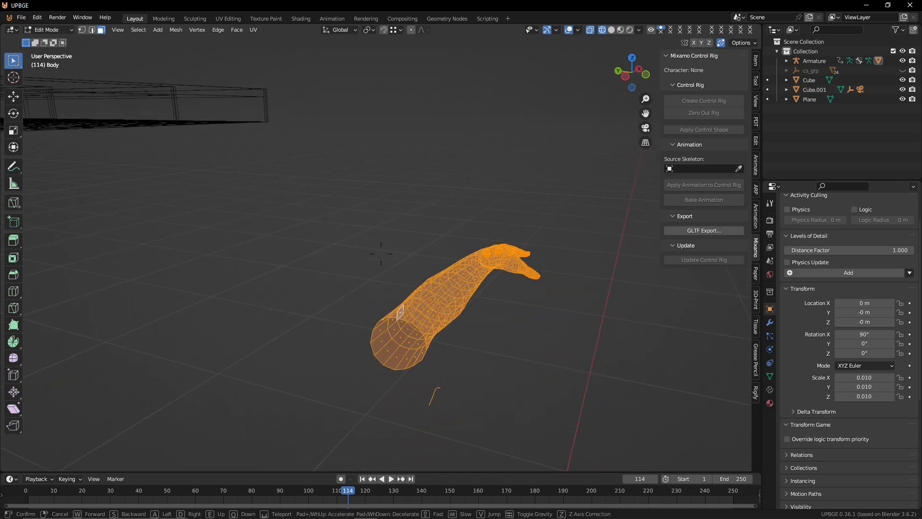
pyautogui.press('d')
pyautogui.press('w')
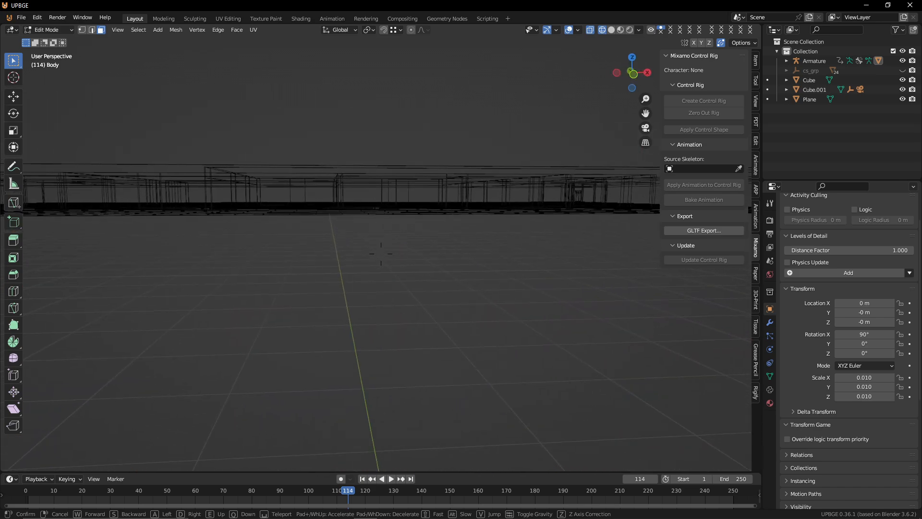
pyautogui.press('s')
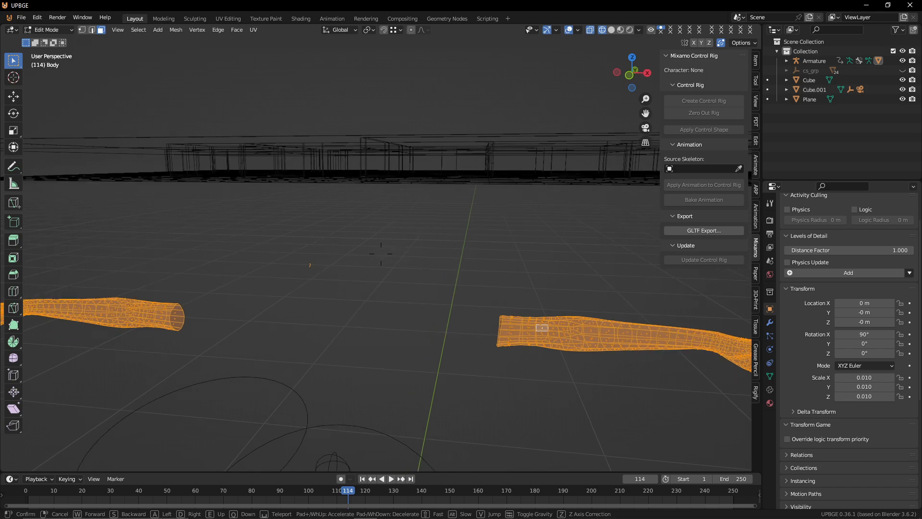
pyautogui.press('w')
pyautogui.click(381, 253)
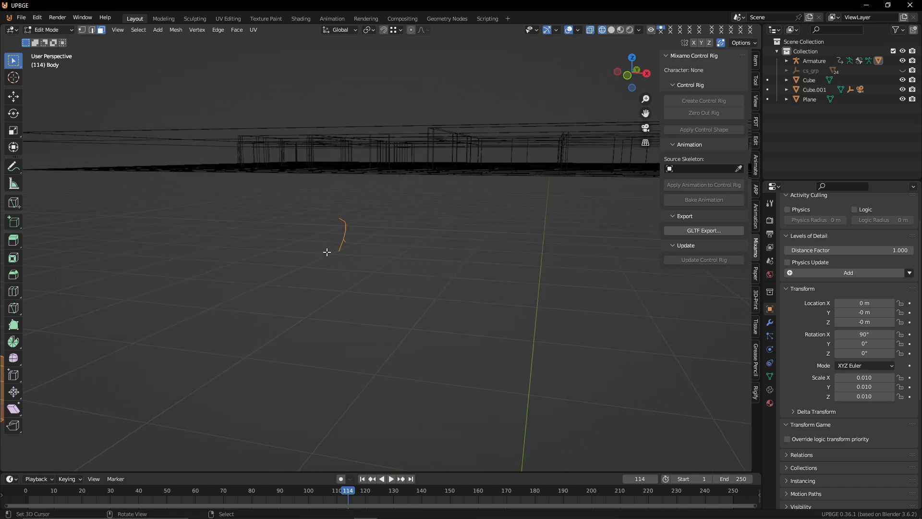
pyautogui.click(324, 205)
pyautogui.moveTo(294, 149); pyautogui.dragTo(425, 305)
pyautogui.press('x')
pyautogui.click(425, 304)
pyautogui.hotkey('shift', '`')
pyautogui.press('s')
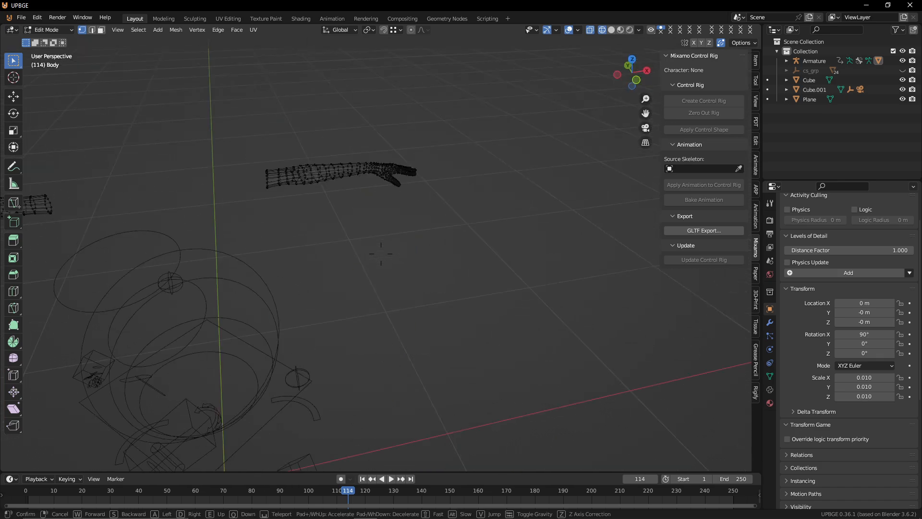
pyautogui.click(420, 239)
pyautogui.press('Tab')
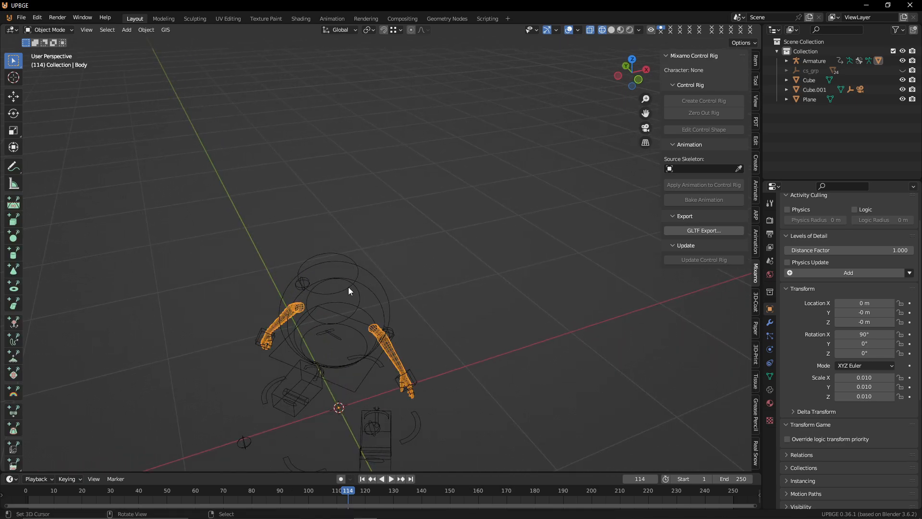
# Step: Select the character's armature and enter edit mode with a view of the whole skeleton
pyautogui.click(356, 287)
pyautogui.press('Tab')
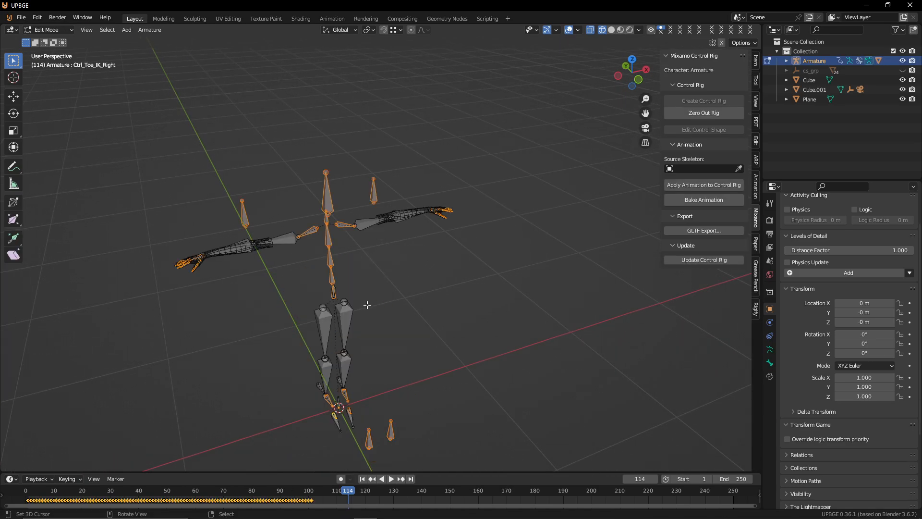
pyautogui.hotkey('shift', '`')
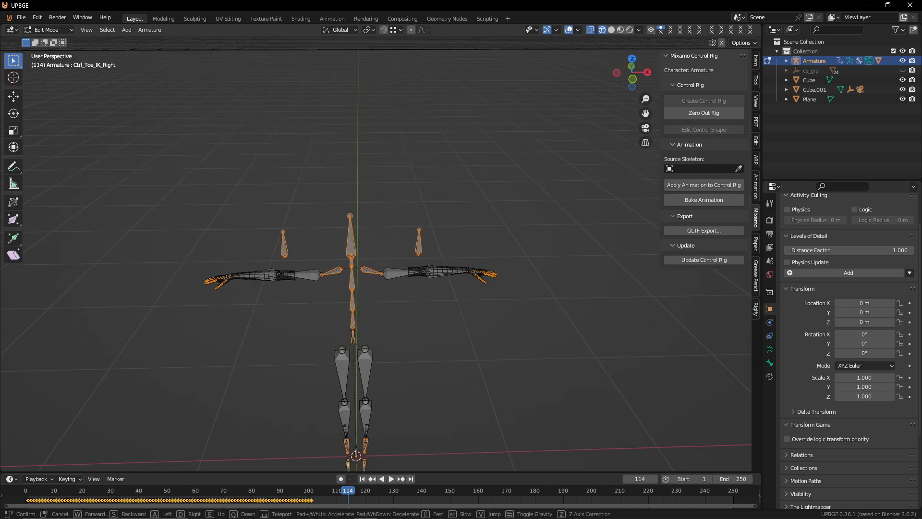
pyautogui.click(449, 311)
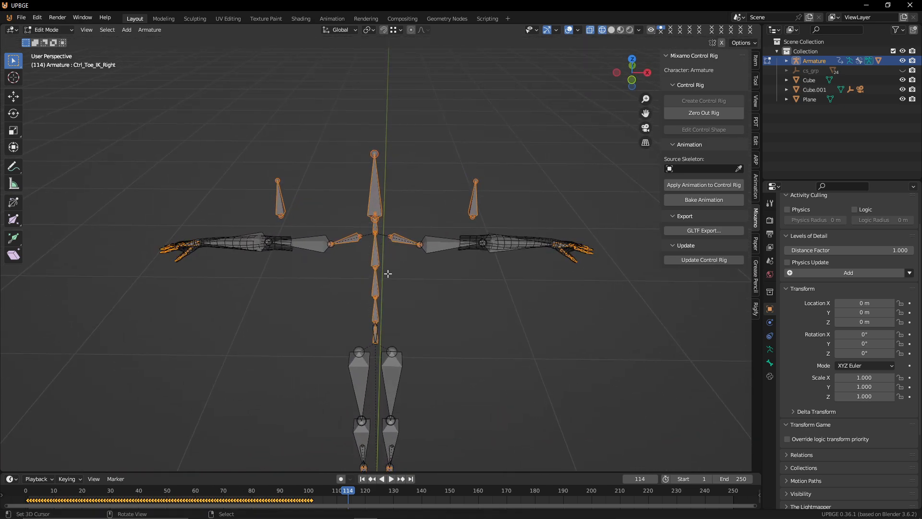
# Step: Delete the three spine bones and all leg, foot and knee control bones
pyautogui.click(379, 256)
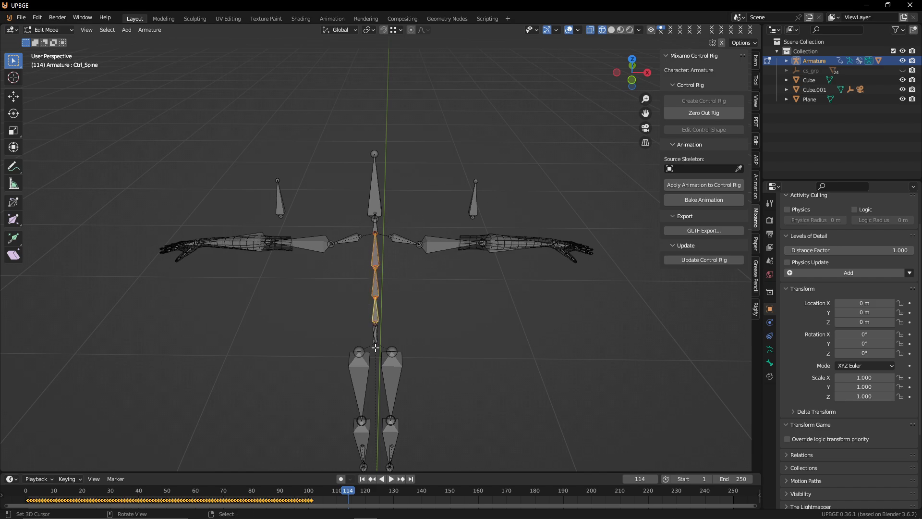
pyautogui.moveTo(314, 341); pyautogui.dragTo(555, 473)
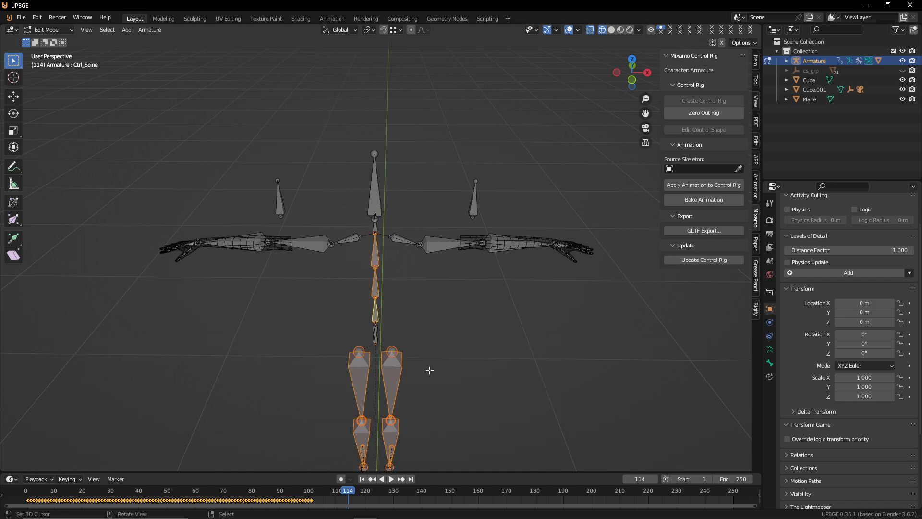
pyautogui.hotkey('shift', '`')
pyautogui.press('s')
pyautogui.click(413, 356)
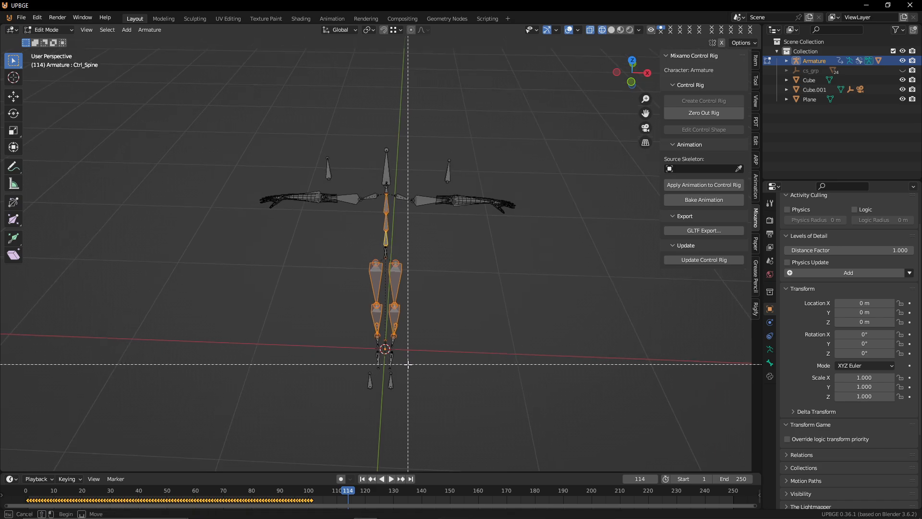
pyautogui.keyDown('shift'); pyautogui.moveTo(346, 330); pyautogui.dragTo(494, 422); pyautogui.keyUp('shift')
pyautogui.press('x')
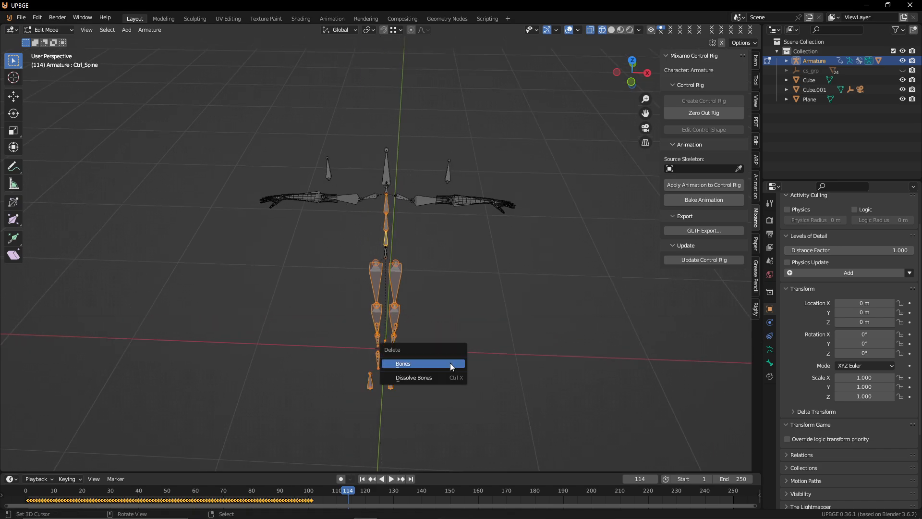
pyautogui.click(451, 363)
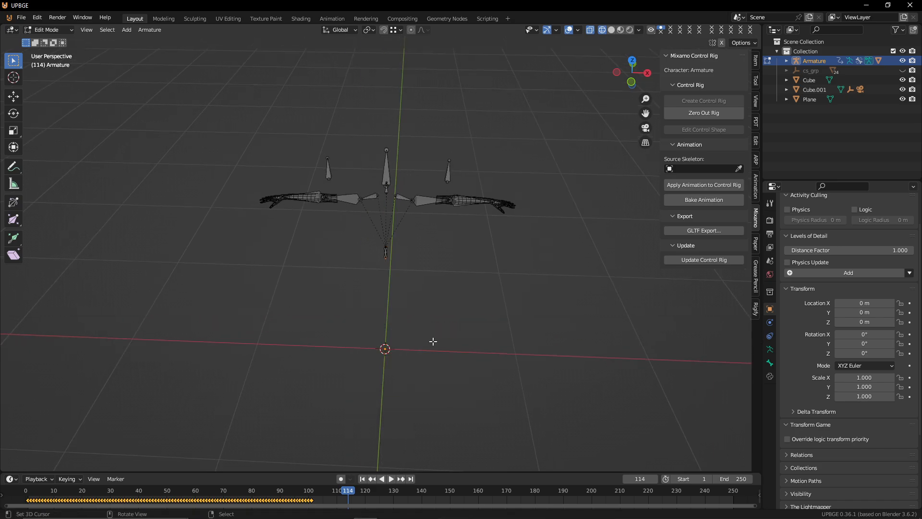
# Step: Try deleting the hip bones and the head bone, and return to object mode
pyautogui.moveTo(427, 321)
pyautogui.mouseDown(button='middle')
pyautogui.moveTo(418, 307)
pyautogui.moveTo(428, 321)
pyautogui.mouseUp(button='middle')
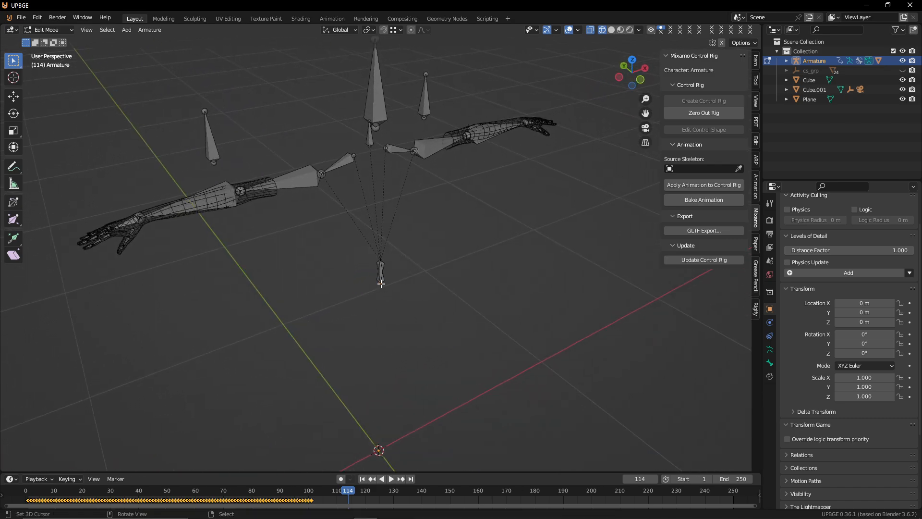
pyautogui.moveTo(371, 252); pyautogui.dragTo(449, 324)
pyautogui.press('x')
pyautogui.click(449, 323)
pyautogui.click(383, 97)
pyautogui.press('x')
pyautogui.click(384, 96)
pyautogui.press('Tab')
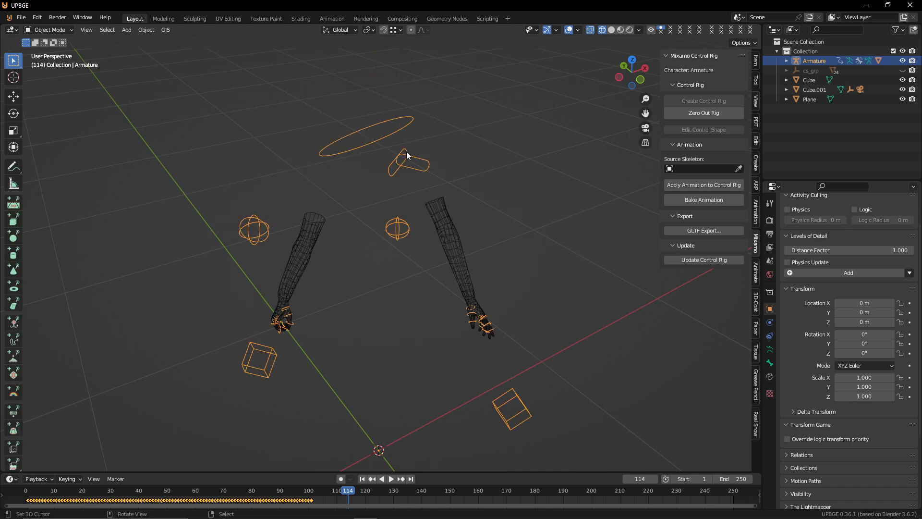
# Step: Check the remaining bones in edit mode, undo the deletion of the hip and head bones, and return to object mode
pyautogui.moveTo(407, 151); pyautogui.dragTo(451, 173, button='middle')
pyautogui.press('Tab')
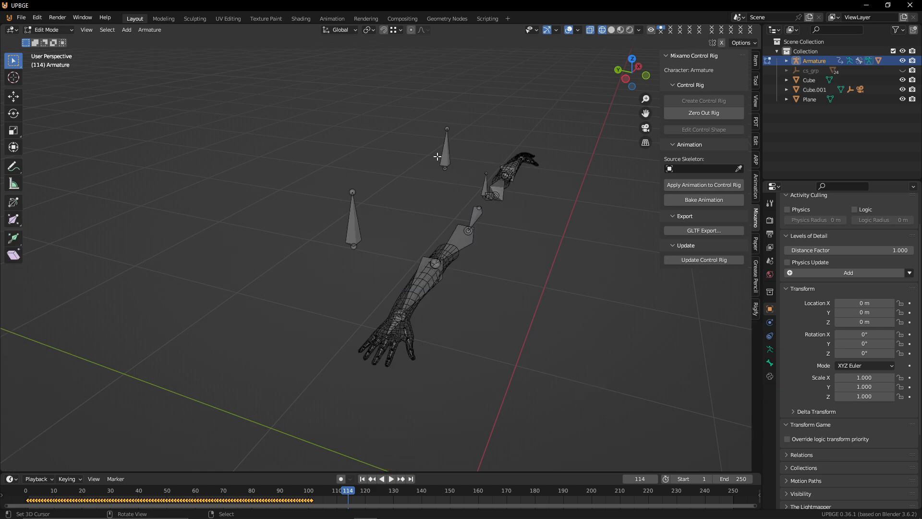
pyautogui.hotkey('shift', '`')
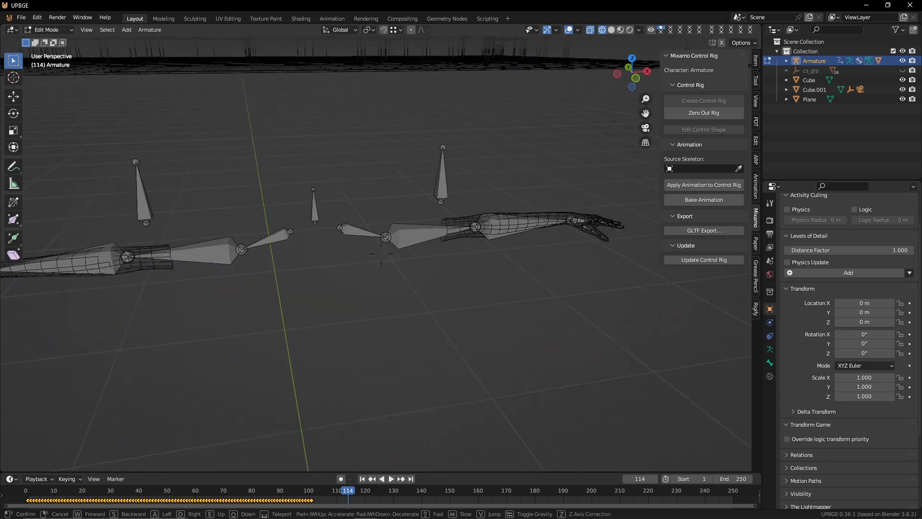
pyautogui.click(461, 185)
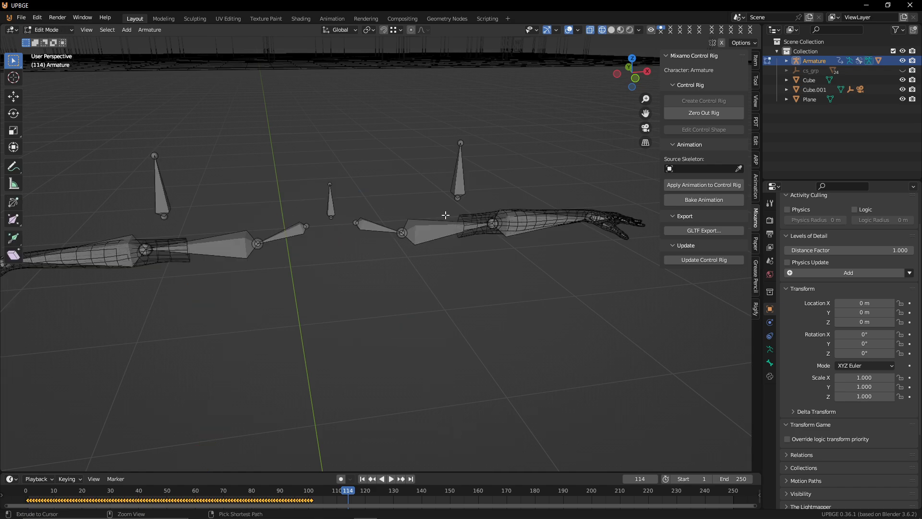
pyautogui.hotkey('alt', 'h')
pyautogui.press('Tab')
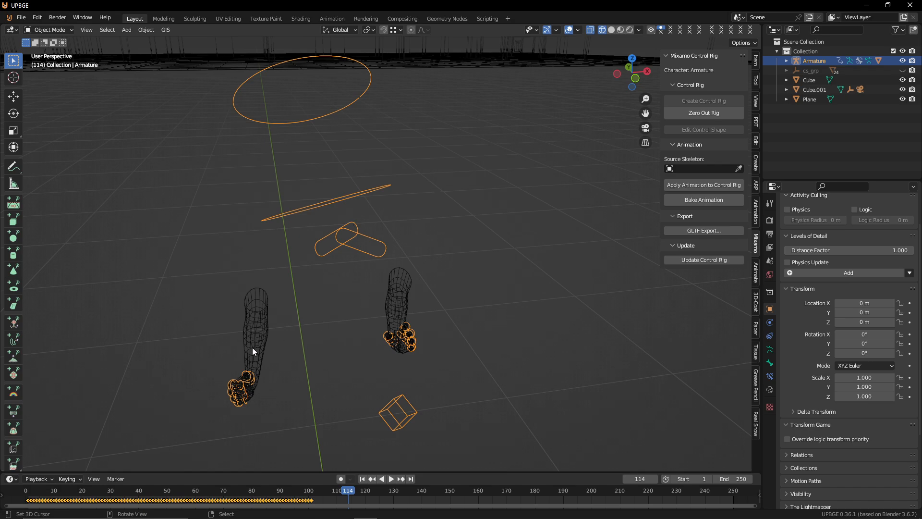
# Step: Try deleting the overlapping hip bones below the arms in edit mode, and undo the deletion
pyautogui.moveTo(252, 347); pyautogui.dragTo(309, 393, button='middle')
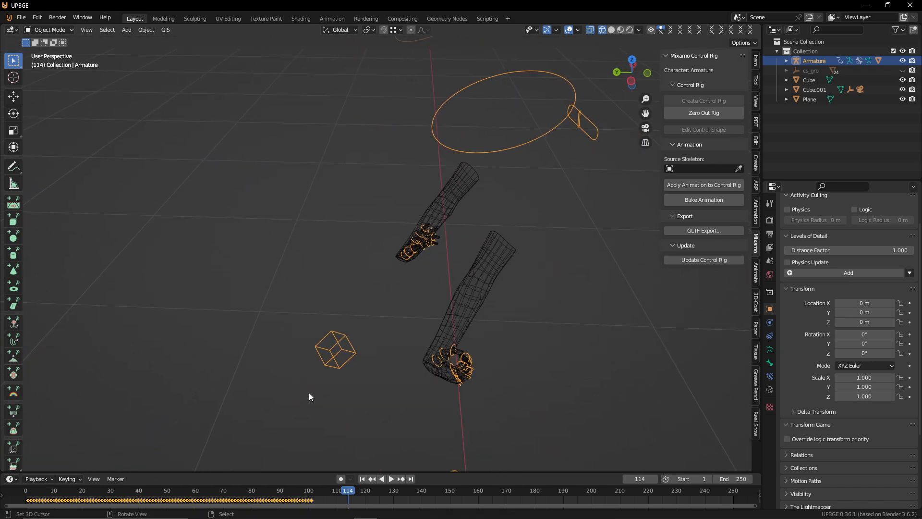
pyautogui.press('Tab')
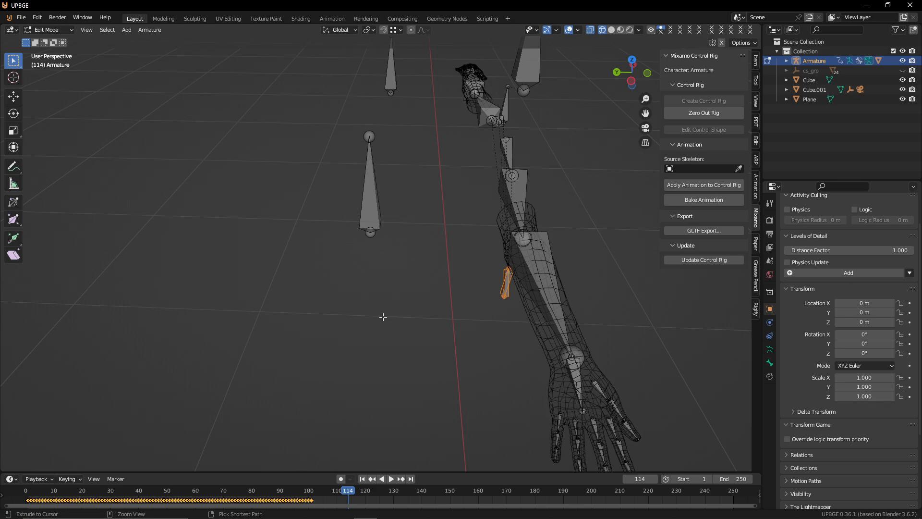
pyautogui.press('Tab')
pyautogui.moveTo(403, 314); pyautogui.dragTo(402, 305, button='middle')
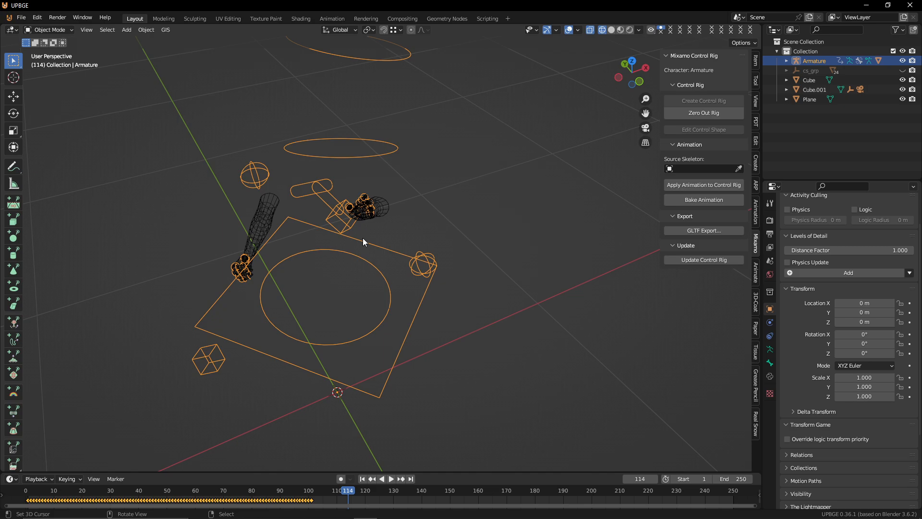
pyautogui.press('Tab')
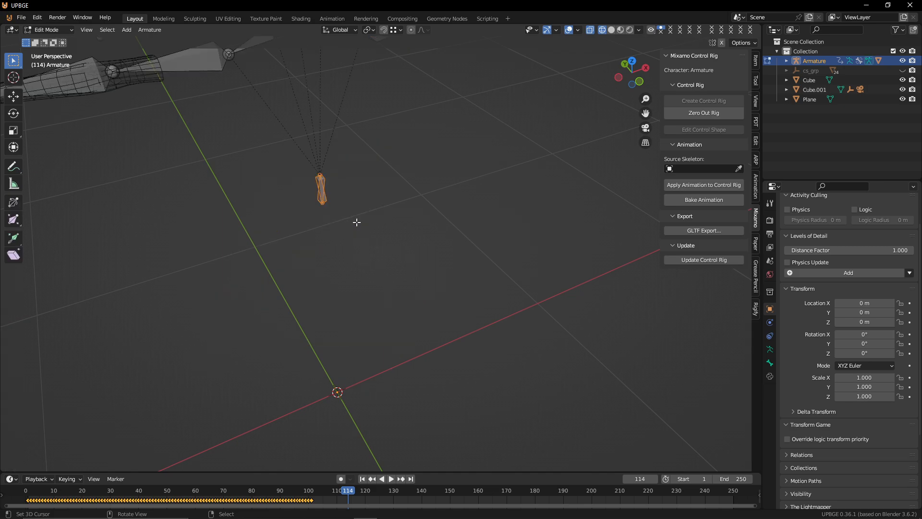
pyautogui.press('x')
pyautogui.click(309, 184)
pyautogui.hotkey('shift', '`')
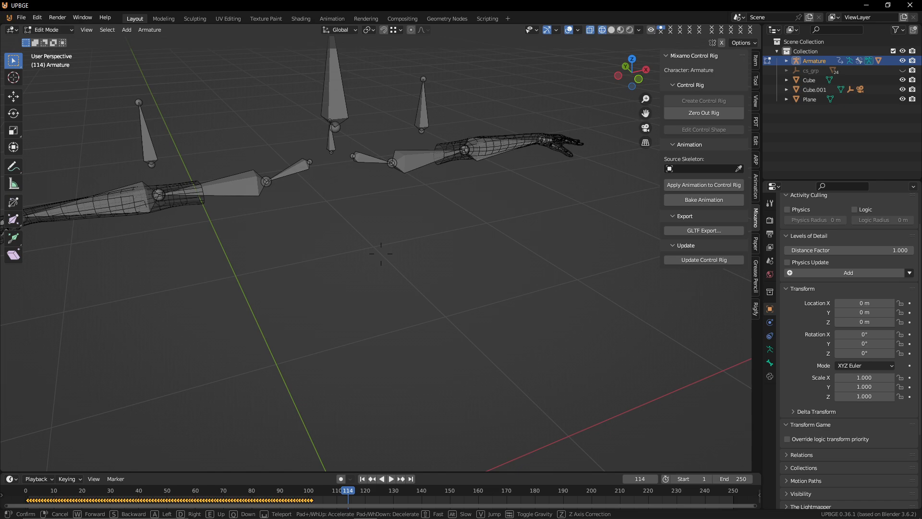
pyautogui.click(327, 196)
pyautogui.hotkey('ctrl', 'z')
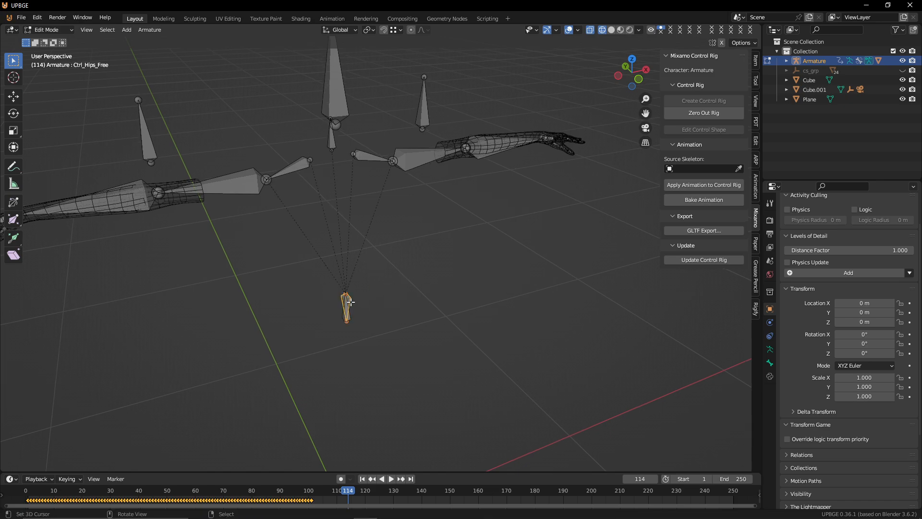
# Step: Pull the Ctrl_Hips_Free bone away from the other hip bone and delete it
pyautogui.press('g')
pyautogui.click(431, 315)
pyautogui.press('x')
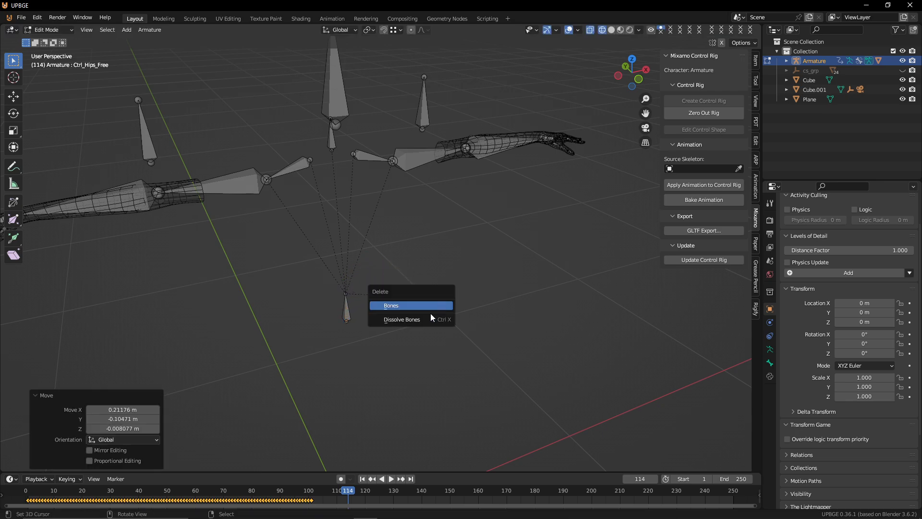
pyautogui.click(374, 306)
# Step: Move the Ctrl_Hips bone up about 0.35 m along Z to between the shoulder bones, and adjust it along Y
pyautogui.press('g')
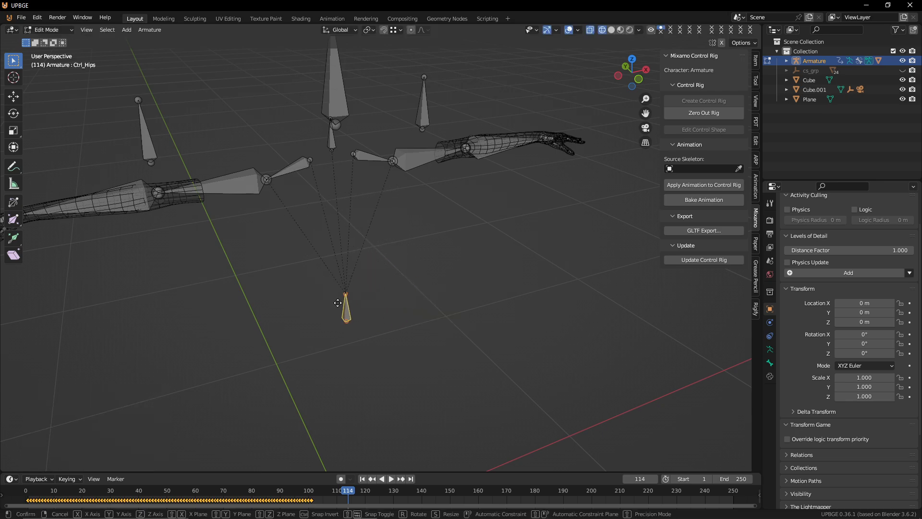
pyautogui.press('z')
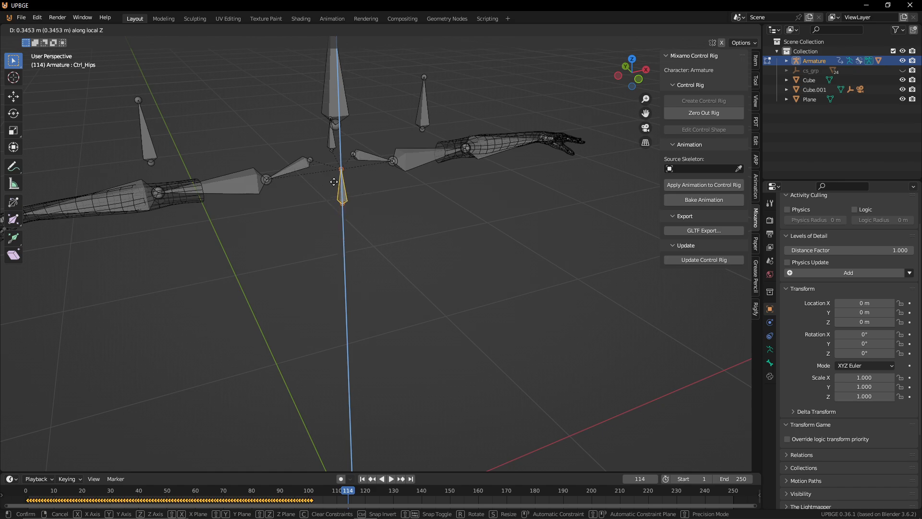
pyautogui.click(332, 178)
pyautogui.moveTo(269, 183); pyautogui.dragTo(331, 186, button='middle')
pyautogui.keyDown('shift'); pyautogui.moveTo(240, 187); pyautogui.dragTo(317, 182, button='middle'); pyautogui.keyUp('shift')
pyautogui.press('g')
pyautogui.press('y')
pyautogui.click(315, 184)
# Step: Delete the Ctrl_Head and Ctrl_Neck bones and return to object mode
pyautogui.click(314, 104)
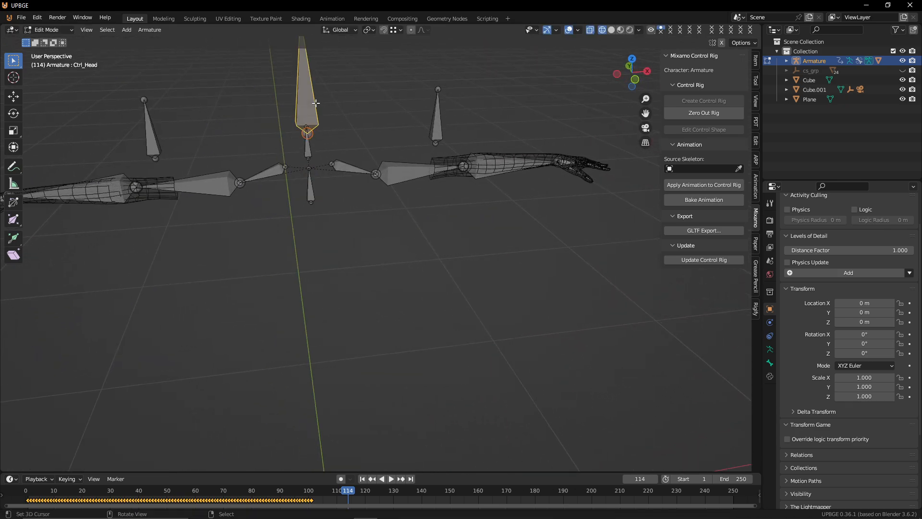
pyautogui.keyDown('shift'); pyautogui.click(315, 150); pyautogui.keyUp('shift')
pyautogui.press('x')
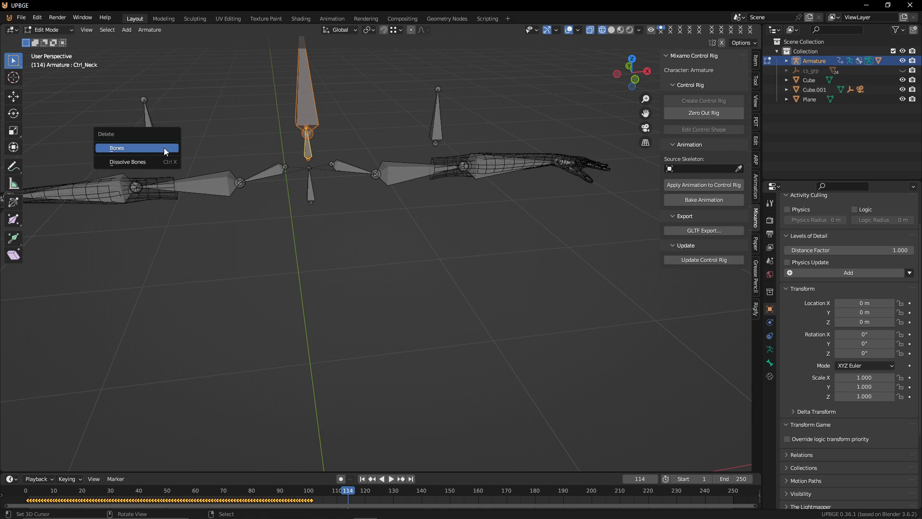
pyautogui.click(163, 148)
pyautogui.hotkey('shift', '`')
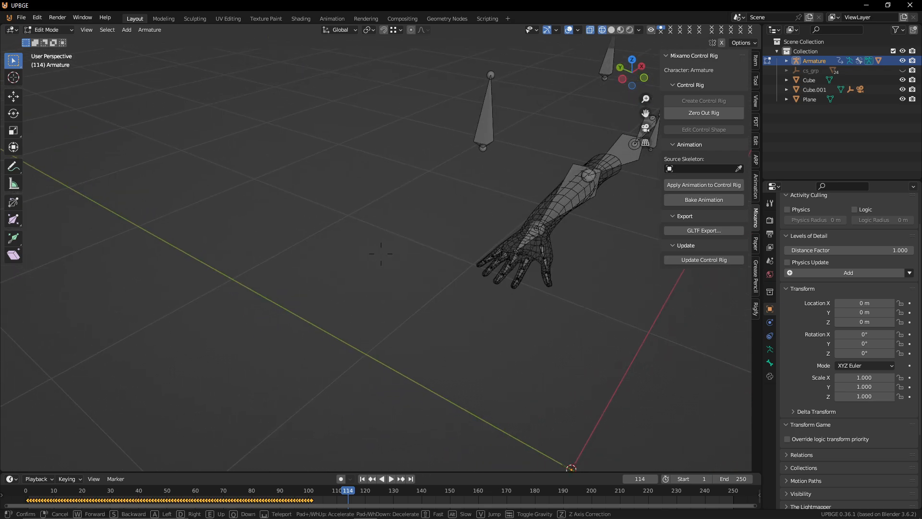
pyautogui.click(308, 162)
pyautogui.press('Tab')
# Step: Put the armature in pose mode and clear the location and rotation of all its bones
pyautogui.hotkey('shift', '`')
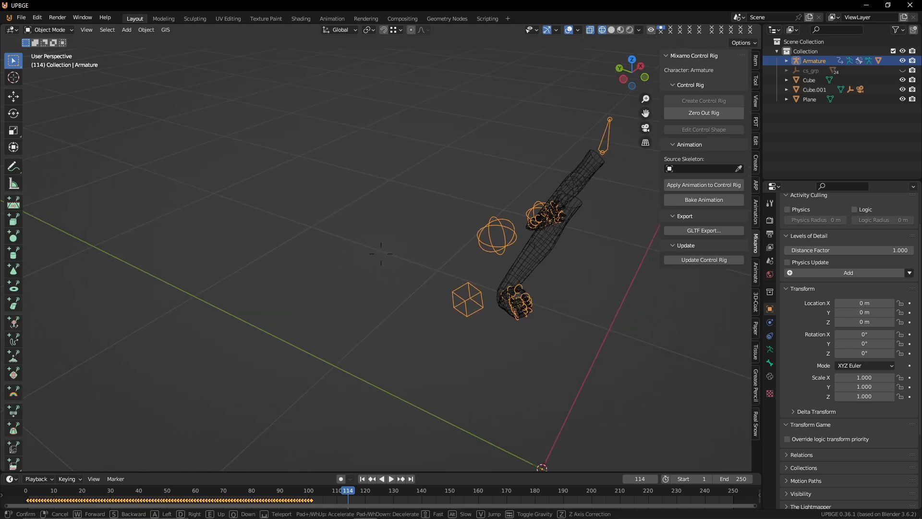
pyautogui.press('d')
pyautogui.press('s')
pyautogui.click(435, 243)
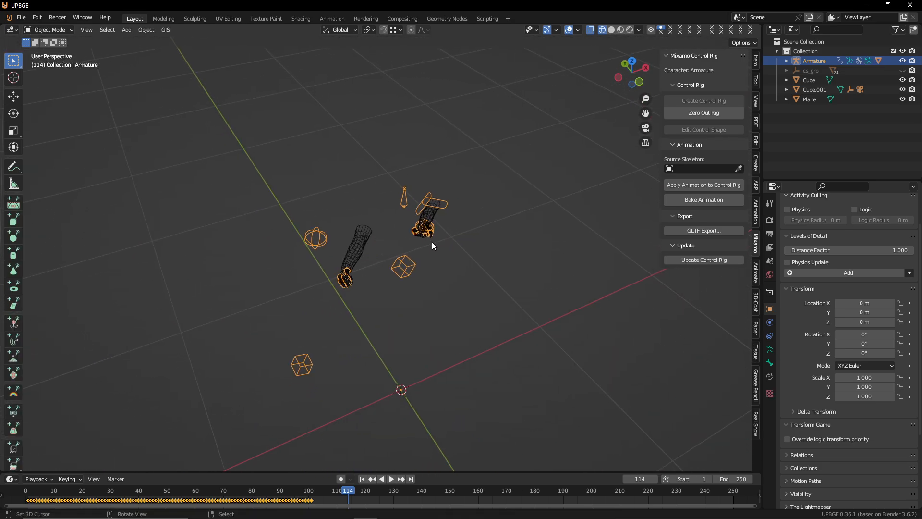
pyautogui.hotkey('ctrl', 'Tab')
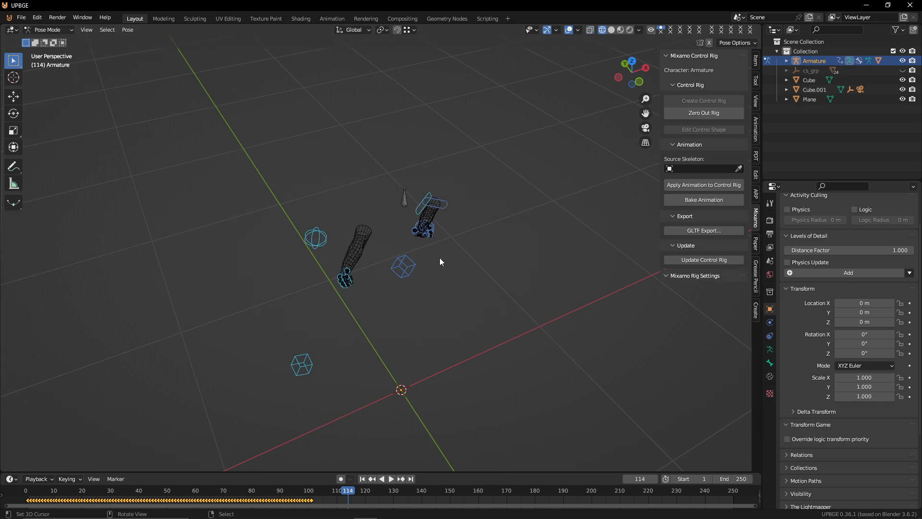
pyautogui.press('a')
pyautogui.hotkey('alt', 'g')
pyautogui.hotkey('alt', 'r')
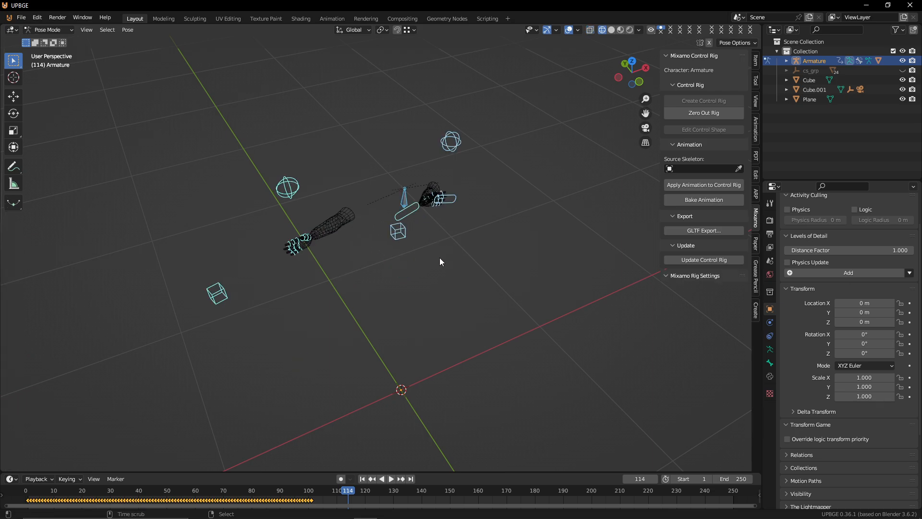
# Step: Examine the reduced arm rig from several angles, comparing its posed bones with their edit mode rest position
pyautogui.hotkey('shift', '`')
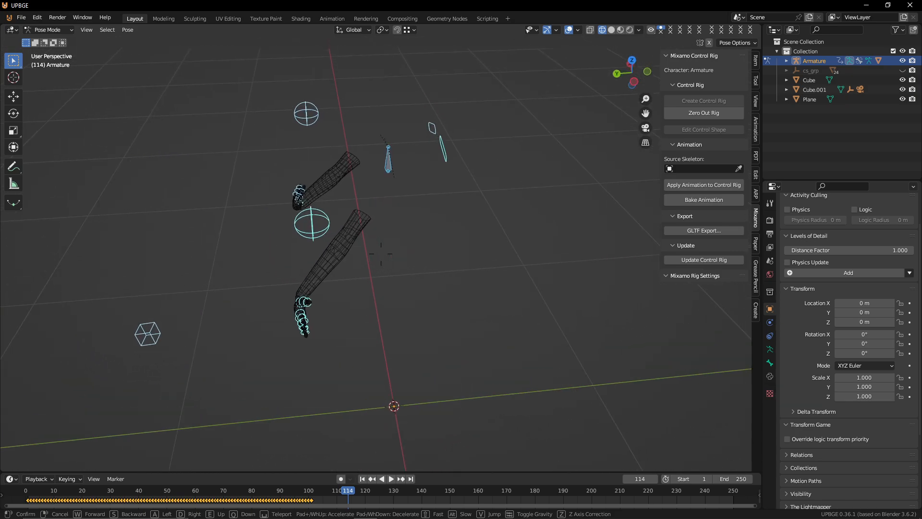
pyautogui.press('a')
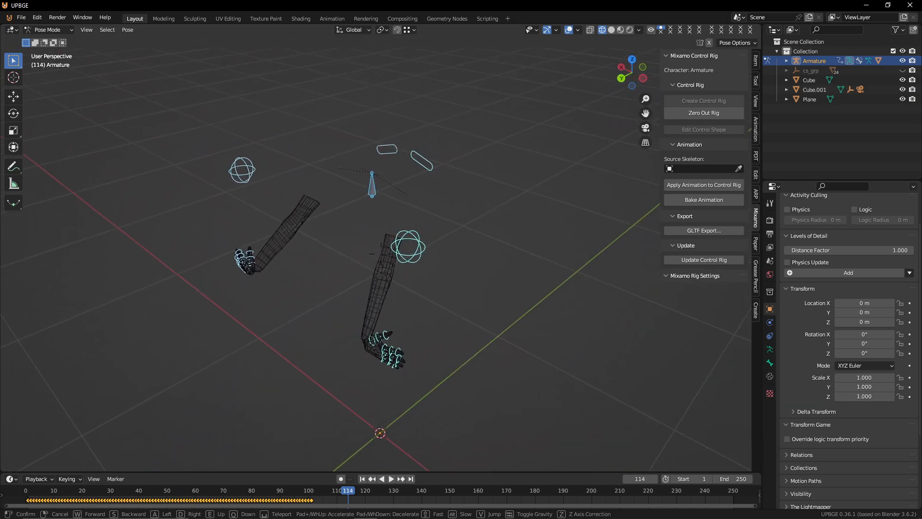
pyautogui.click(408, 230)
pyautogui.press('Tab')
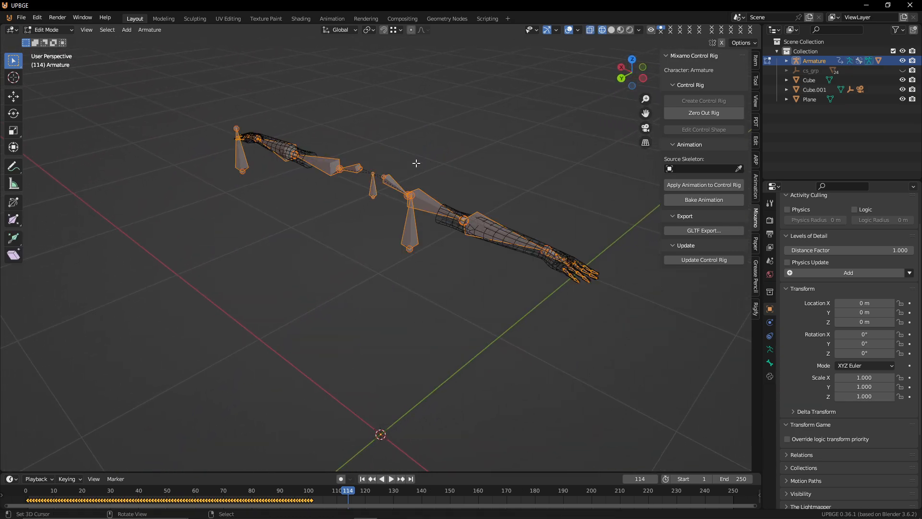
pyautogui.hotkey('shift', '`')
pyautogui.press('d')
pyautogui.click(379, 206)
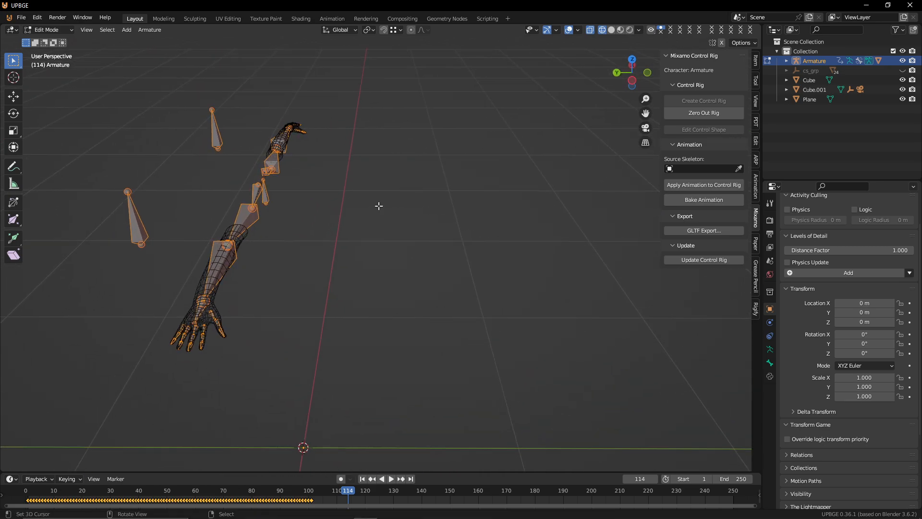
pyautogui.hotkey('shift', '`')
pyautogui.press('d')
pyautogui.click(287, 207)
pyautogui.press('Tab')
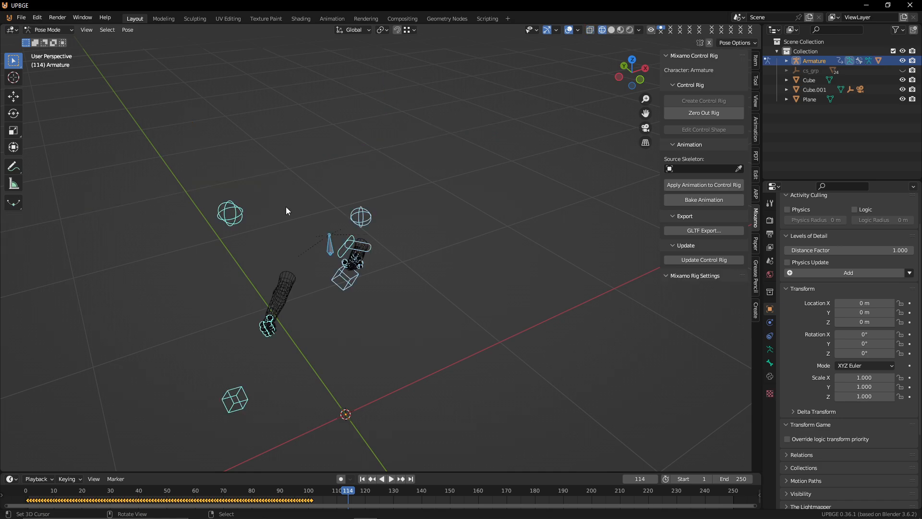
# Step: Try moving the Ctrl_Shoulder_Left bone in pose mode to test how the left arm follows it
pyautogui.hotkey('shift', '`')
pyautogui.press('d')
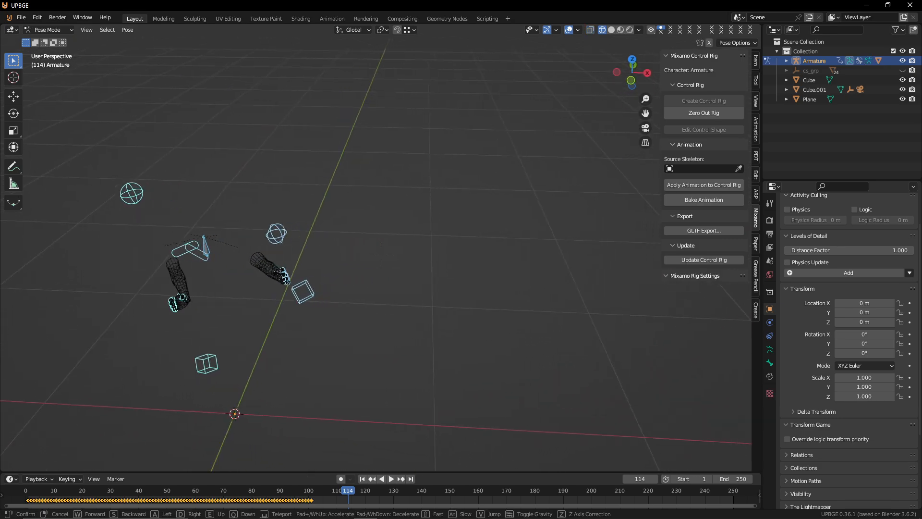
pyautogui.press('w')
pyautogui.click(275, 279)
pyautogui.rightClick(264, 255)
pyautogui.press('g')
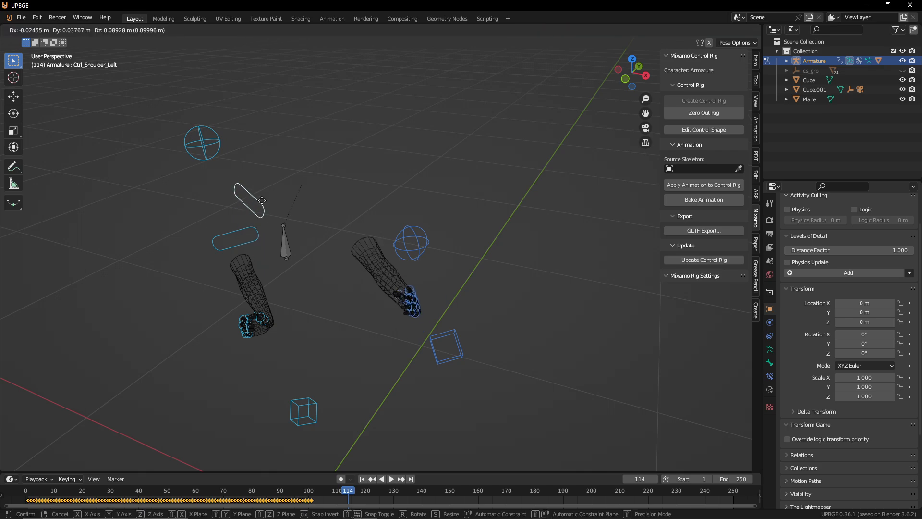
pyautogui.rightClick(282, 274)
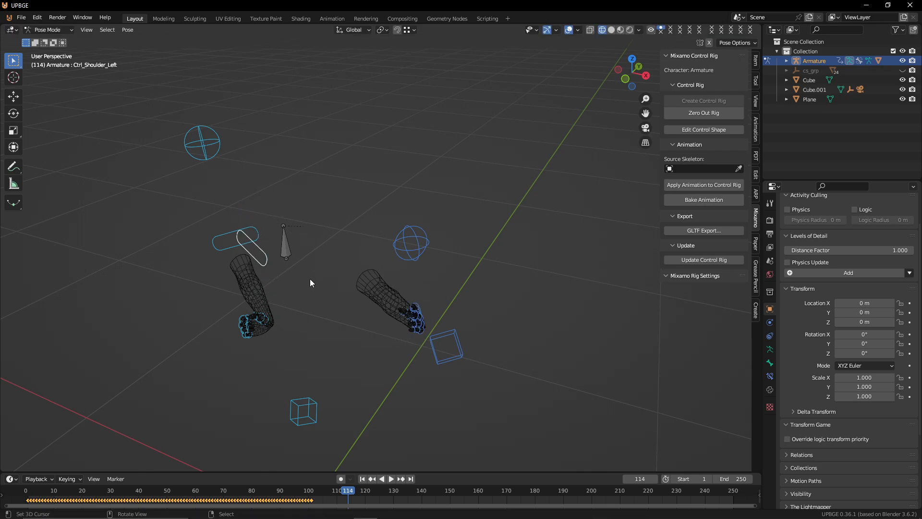
# Step: Try moving the Ctrl_Hips bone and the Ctrl_Hand_IK_Right control to test how the arms follow them
pyautogui.hotkey('shift', '`')
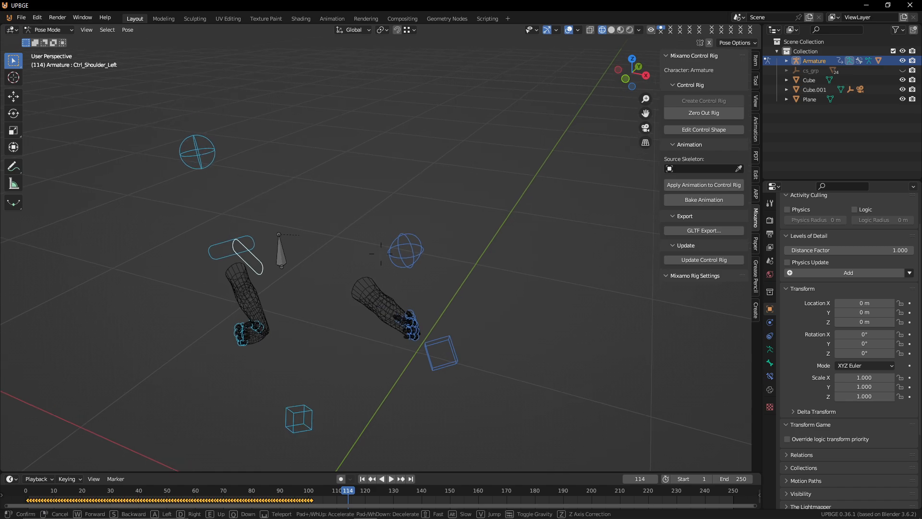
pyautogui.click(402, 248)
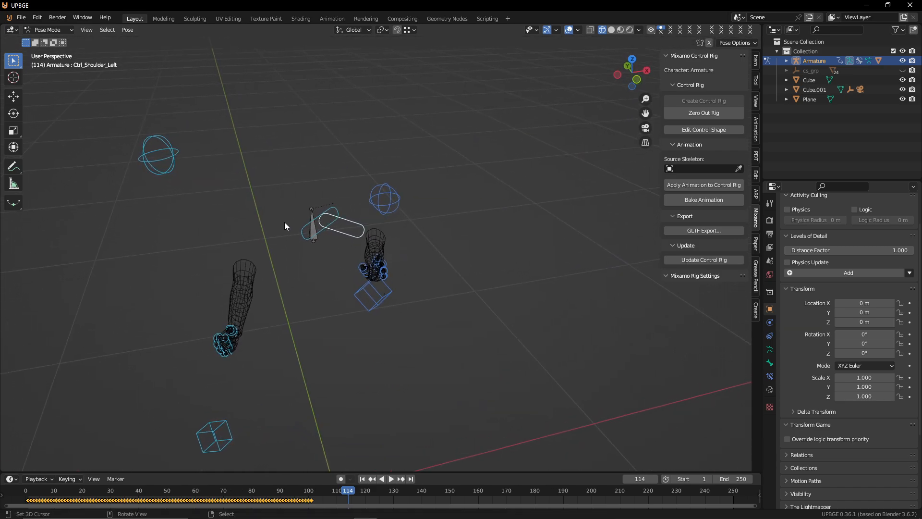
pyautogui.rightClick(313, 225)
pyautogui.press('g')
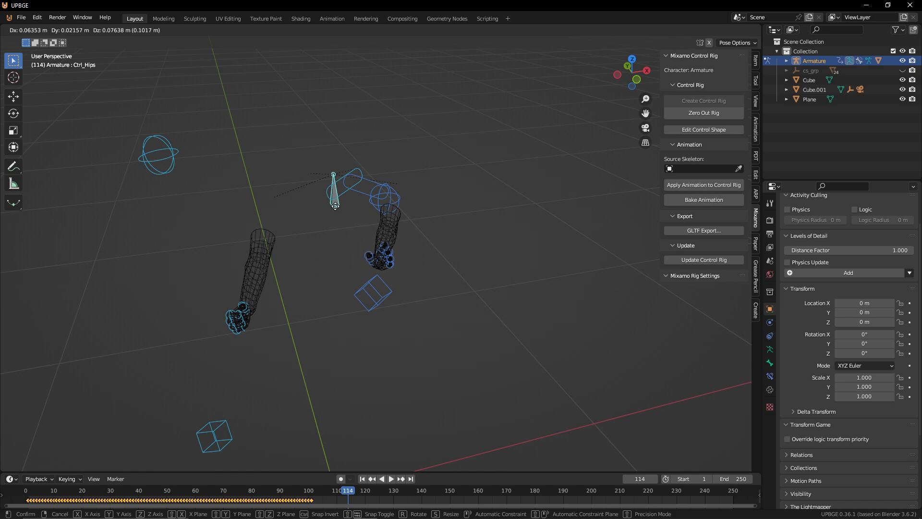
pyautogui.rightClick(282, 286)
pyautogui.rightClick(224, 446)
pyautogui.press('g')
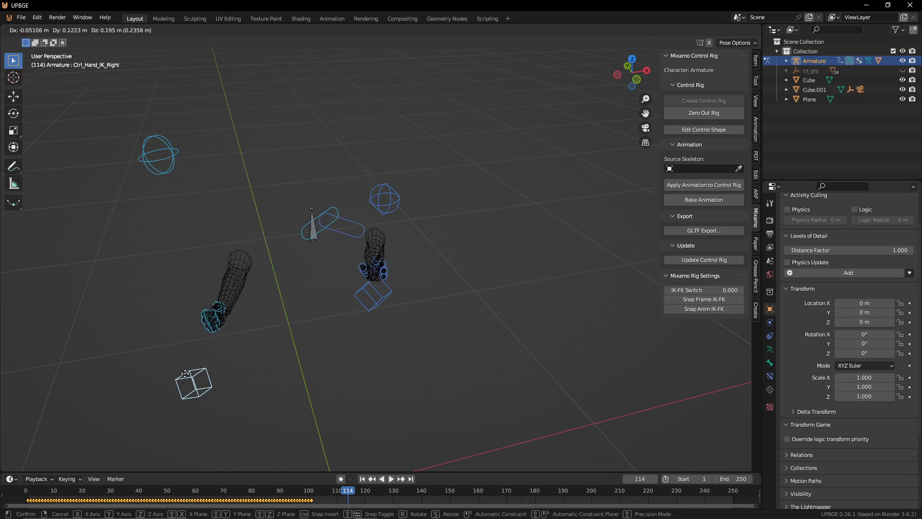
pyautogui.rightClick(185, 325)
# Step: From the top view, move the Ctrl_Hand_IK_Right control about -0.65 m along X and -0.47 m along Y
pyautogui.press('KP_7')
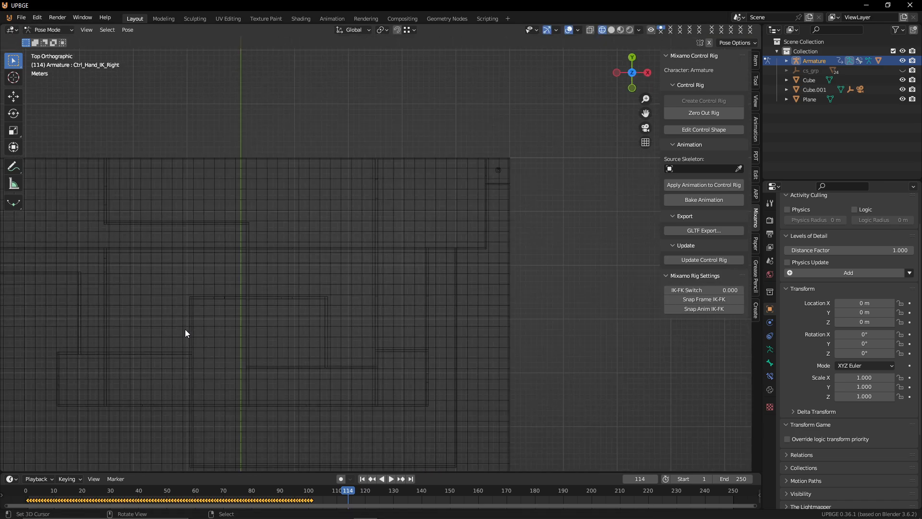
pyautogui.press('KP_Decimal')
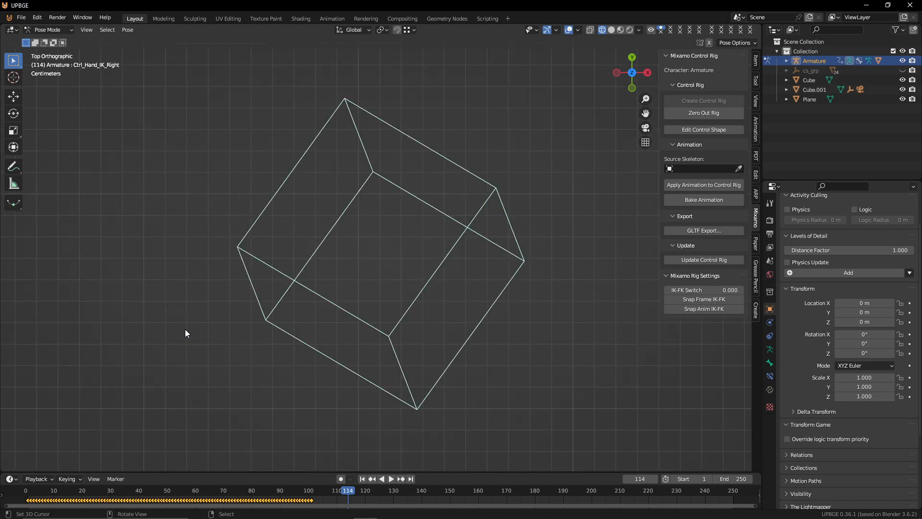
pyautogui.scroll(-5, 186, 333)
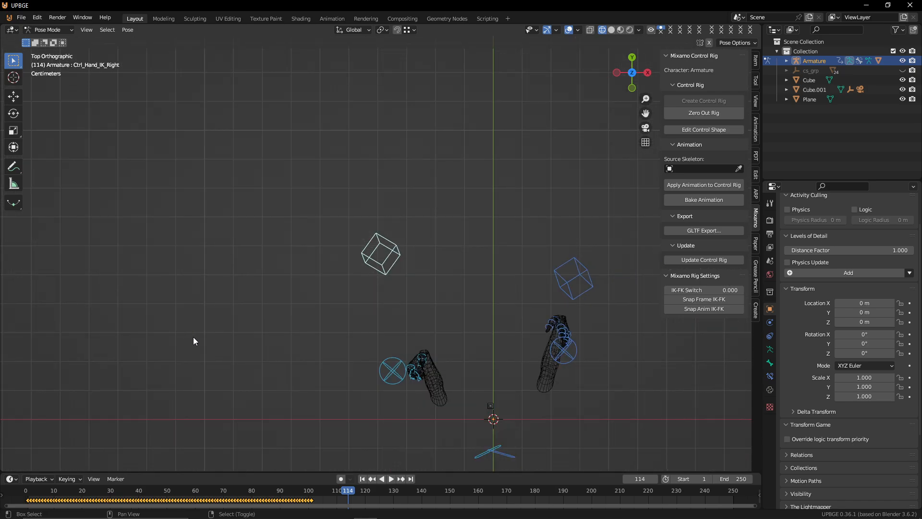
pyautogui.keyDown('shift'); pyautogui.moveTo(194, 337); pyautogui.dragTo(51, 214, button='middle'); pyautogui.keyUp('shift')
pyautogui.press('g')
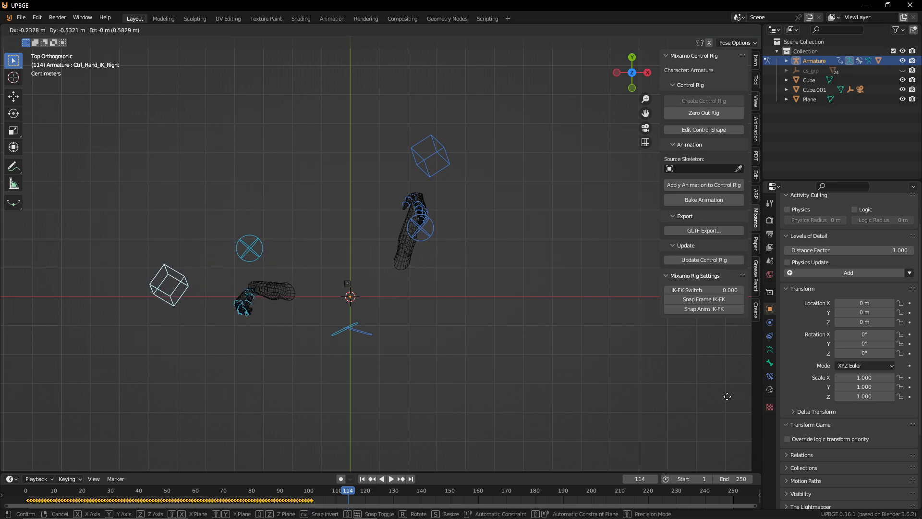
pyautogui.click(609, 380)
# Step: Rotate Ctrl_Hand_IK_Right about 76.2° around the view's Z axis, and try moving it about 0.79 m along X and -0.12 m along Y
pyautogui.press('r')
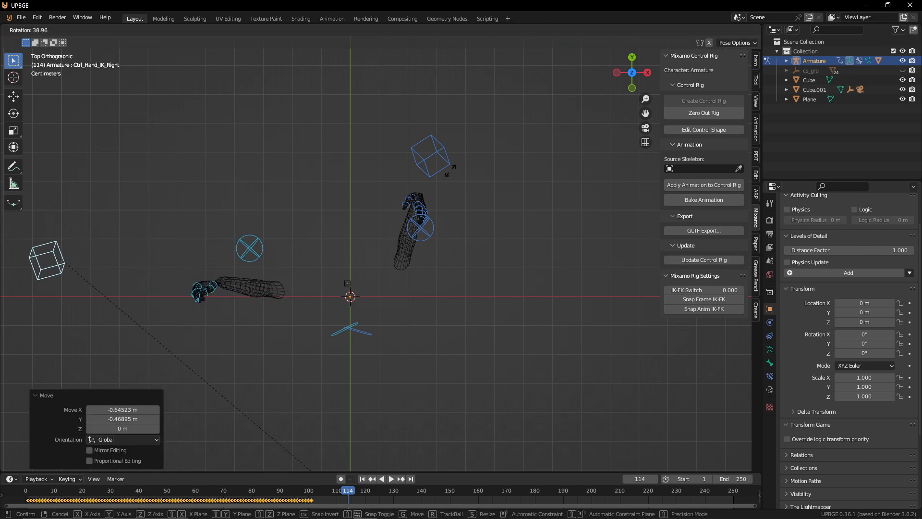
pyautogui.click(169, 319)
pyautogui.press('g')
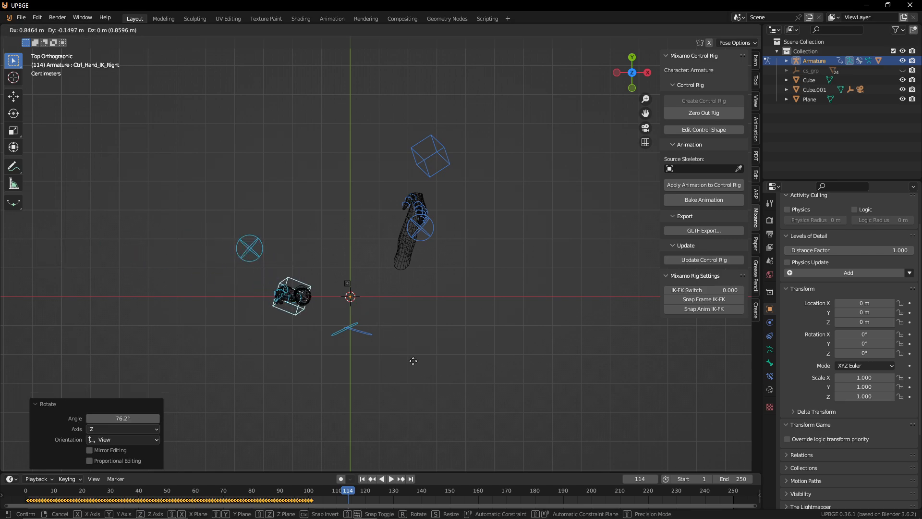
pyautogui.click(402, 354)
pyautogui.moveTo(392, 235); pyautogui.dragTo(467, 258, button='middle')
pyautogui.scroll(-6, 468, 258)
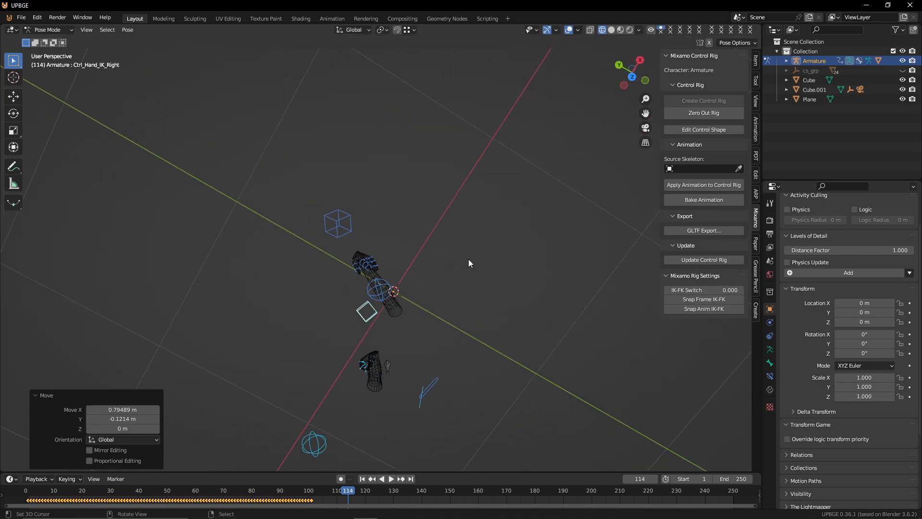
pyautogui.keyDown('shift'); pyautogui.moveTo(501, 344); pyautogui.dragTo(510, 290, button='middle'); pyautogui.keyUp('shift')
pyautogui.hotkey('ctrl', 'z')
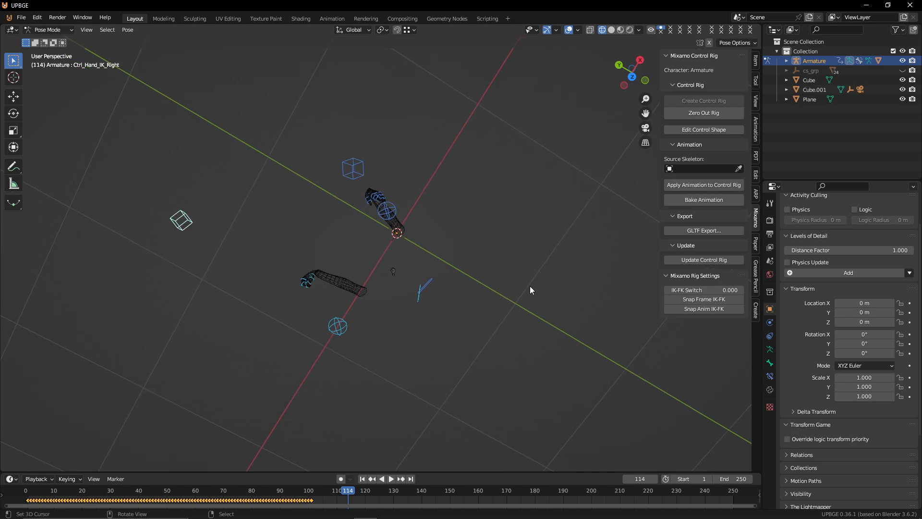
# Step: Move Ctrl_Hand_IK_Right about -1.51 m along Y and 0.17 m along X, and raise it nearly 1 m along Z
pyautogui.press('g')
pyautogui.press('y')
pyautogui.click(740, 355)
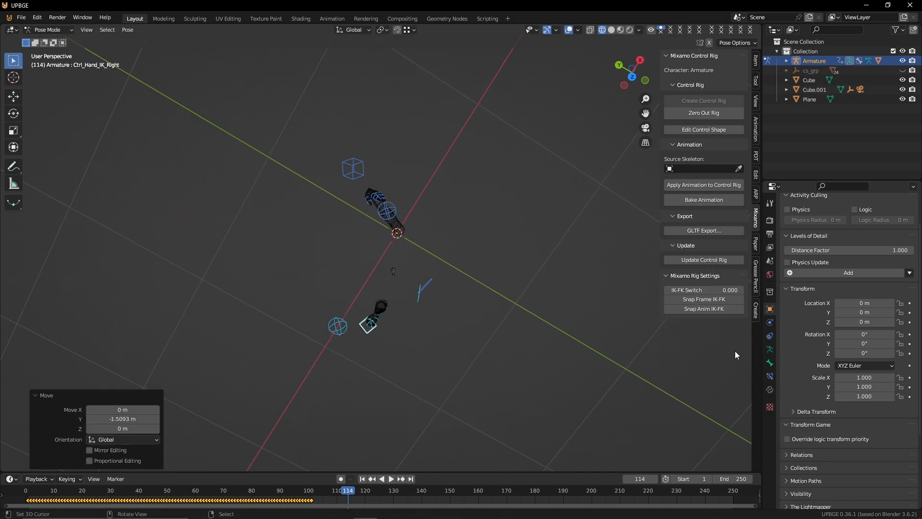
pyautogui.press('g')
pyautogui.press('x')
pyautogui.click(587, 387)
pyautogui.moveTo(587, 387); pyautogui.dragTo(523, 258, button='middle')
pyautogui.press('g')
pyautogui.press('z')
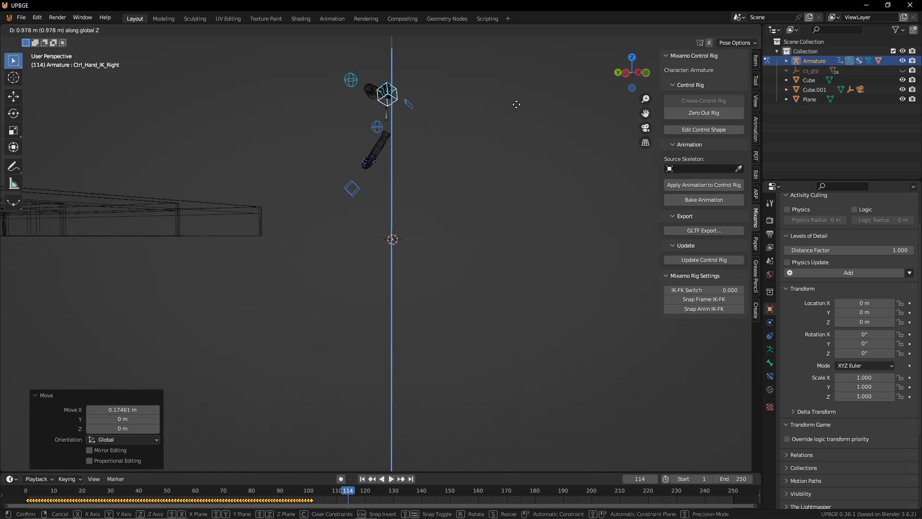
pyautogui.click(513, 120)
# Step: Fine-tune Ctrl_Hand_IK_Right by about -0.07 m along X and 0.17 m along Y
pyautogui.moveTo(413, 117); pyautogui.dragTo(500, 250, button='middle')
pyautogui.press('g')
pyautogui.press('x')
pyautogui.click(495, 269)
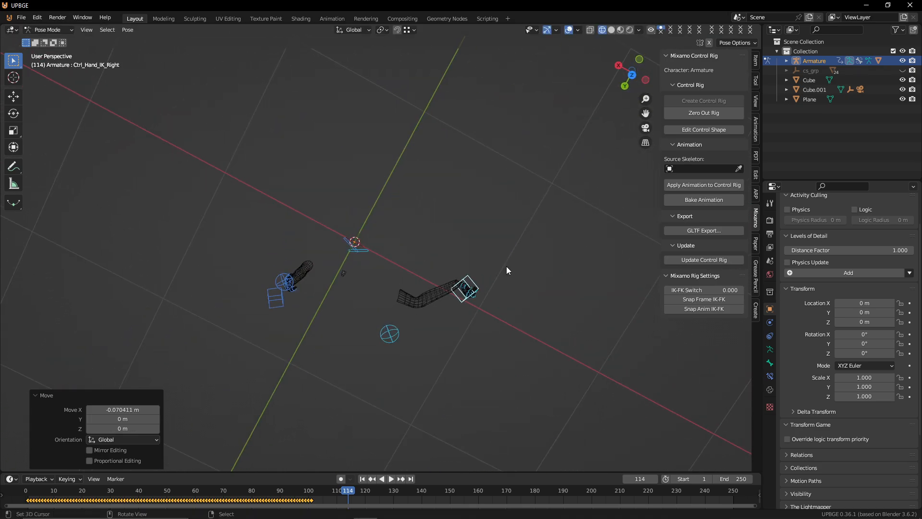
pyautogui.press('g')
pyautogui.press('y')
pyautogui.click(514, 310)
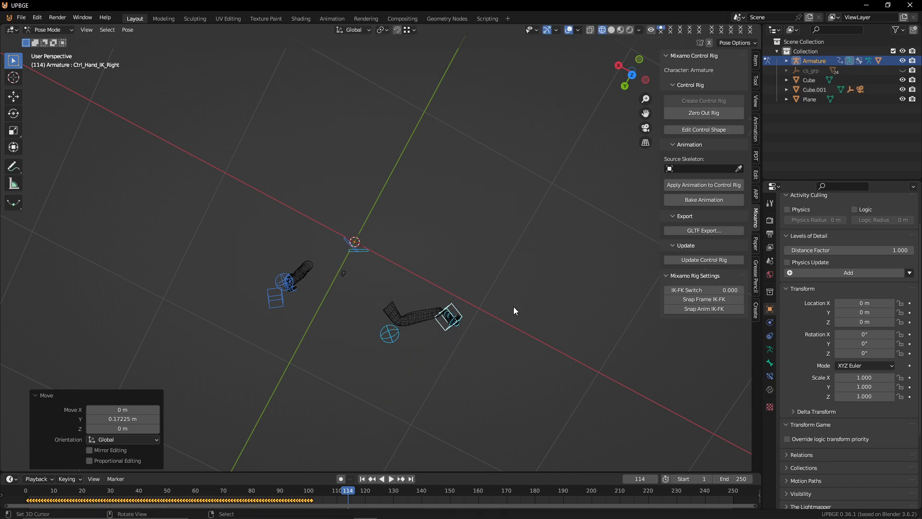
# Step: Move the Ctrl_Shoulder_Right bone about -0.37 m in X, 0.21 m in Y and 0.06 m in Z, and readjust it along X
pyautogui.click(363, 262)
pyautogui.press('g')
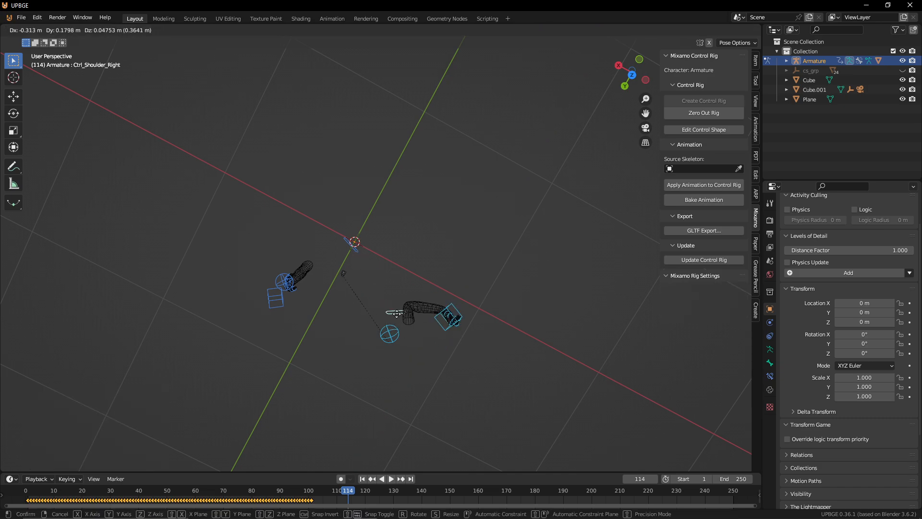
pyautogui.click(403, 326)
pyautogui.press('g')
pyautogui.press('x')
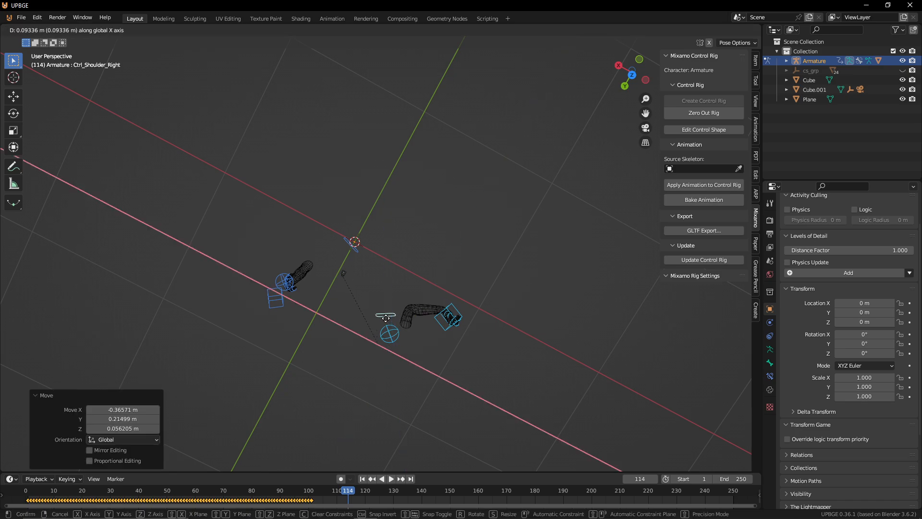
pyautogui.click(405, 334)
# Step: Move the Ctrl_ArmPole_IK_Right control about -0.09 m along X and 0.21 m along Y
pyautogui.click(403, 333)
pyautogui.press('g')
pyautogui.press('x')
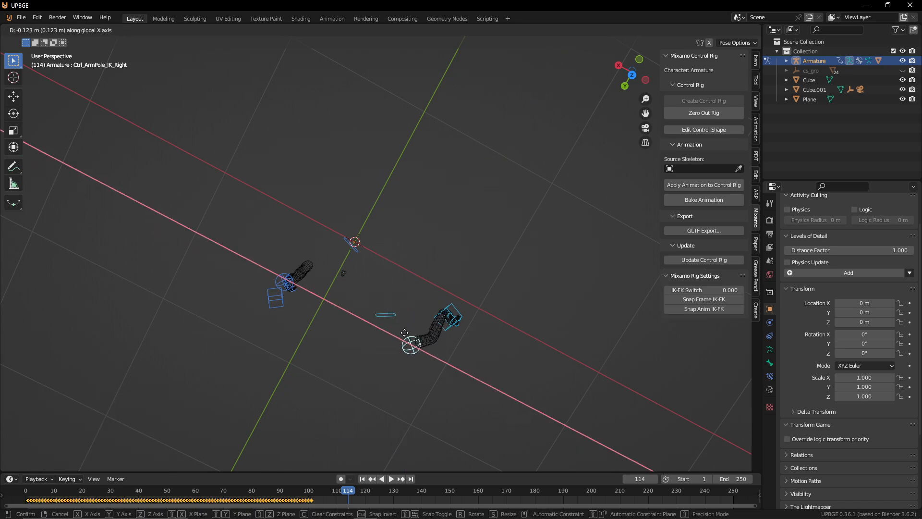
pyautogui.click(407, 337)
pyautogui.moveTo(407, 338); pyautogui.dragTo(414, 273, button='middle')
pyautogui.moveTo(369, 278); pyautogui.dragTo(440, 276, button='middle')
pyautogui.press('g')
pyautogui.press('y')
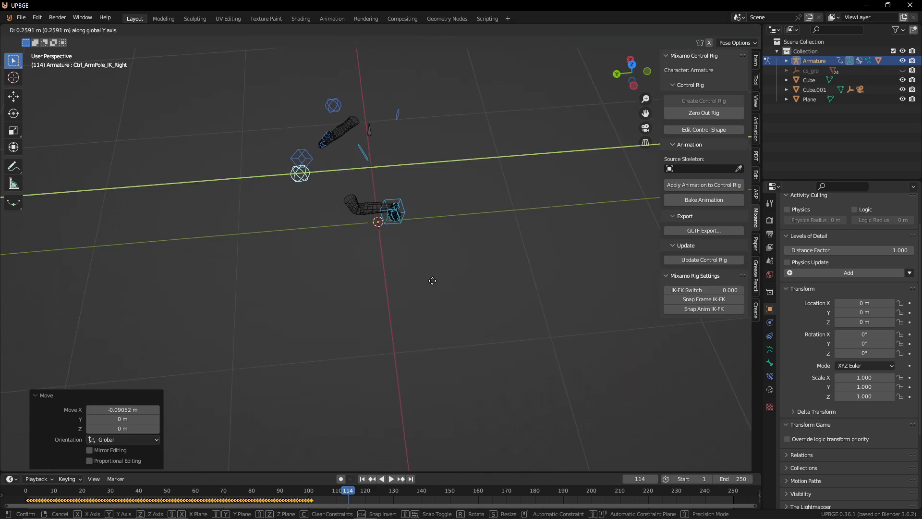
pyautogui.click(425, 267)
# Step: Try moving Ctrl_ArmPole_IK_Right further along X and Ctrl_Hand_IK_Right freely to test the right arm's bend
pyautogui.moveTo(404, 226); pyautogui.dragTo(250, 197, button='middle')
pyautogui.press('g')
pyautogui.press('x')
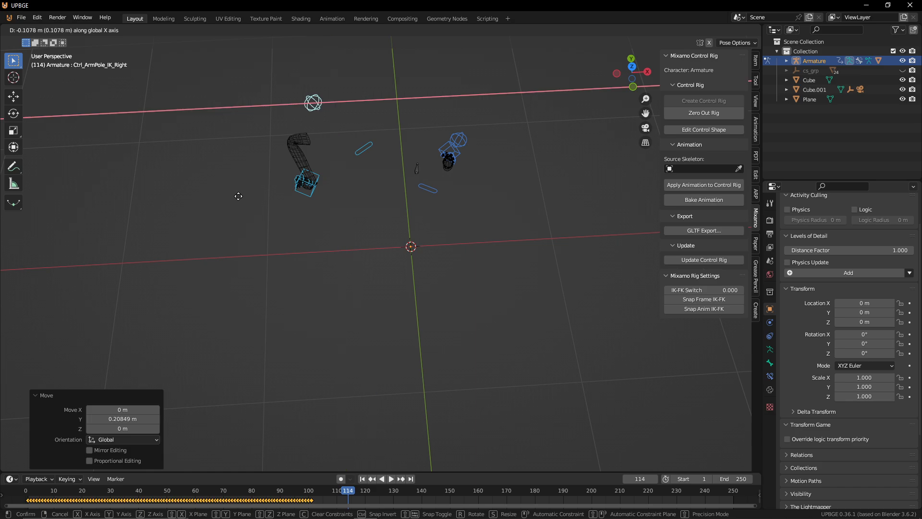
pyautogui.rightClick(331, 232)
pyautogui.moveTo(333, 232); pyautogui.dragTo(364, 235, button='middle')
pyautogui.scroll(8, 358, 221)
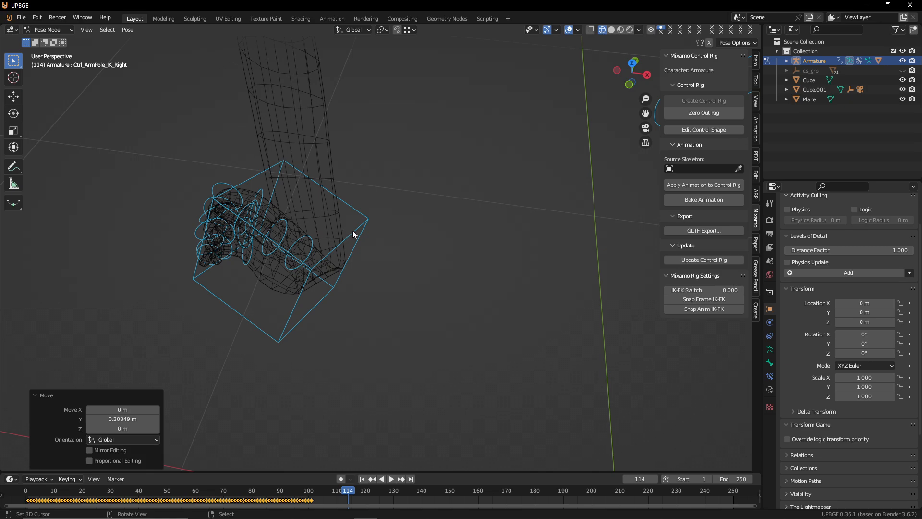
pyautogui.rightClick(353, 232)
pyautogui.press('g')
pyautogui.rightClick(254, 228)
# Step: Examine the right arm and its controls from several angles, comparing the pose with the edit mode rest position
pyautogui.hotkey('shift', '`')
pyautogui.press('a')
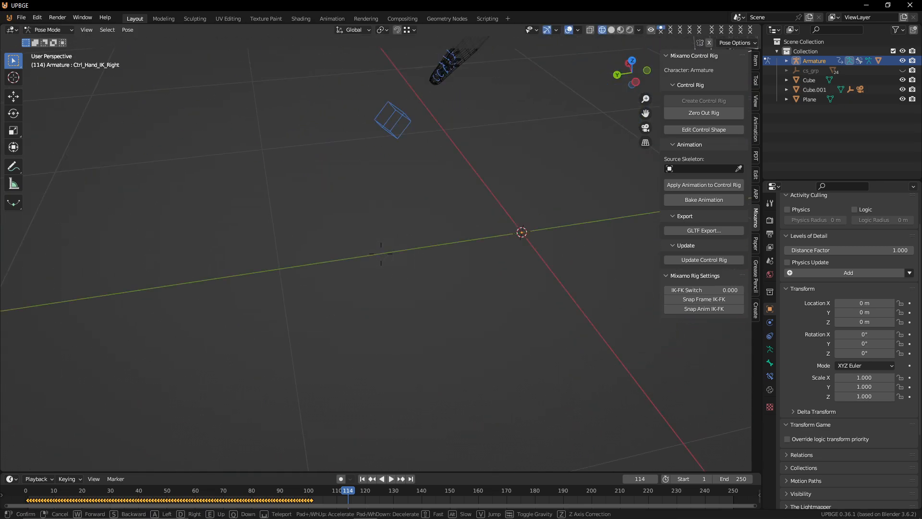
pyautogui.press('a')
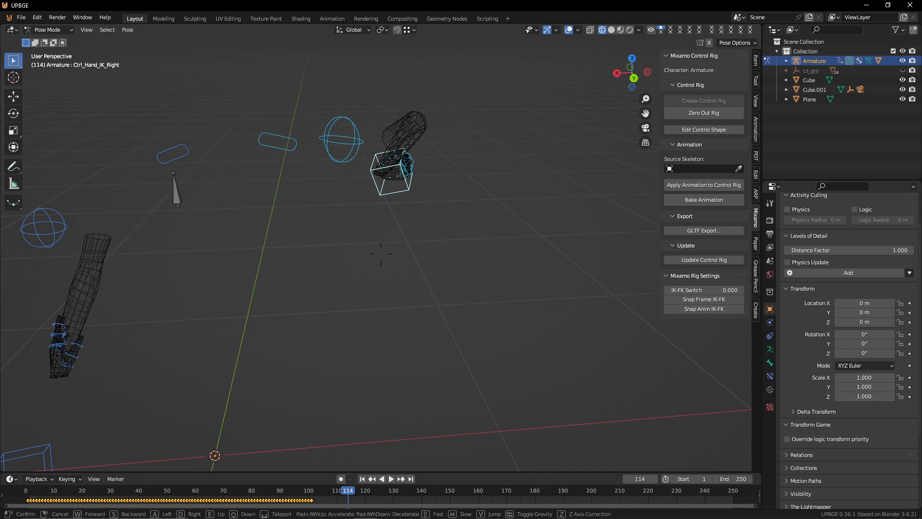
pyautogui.press('a')
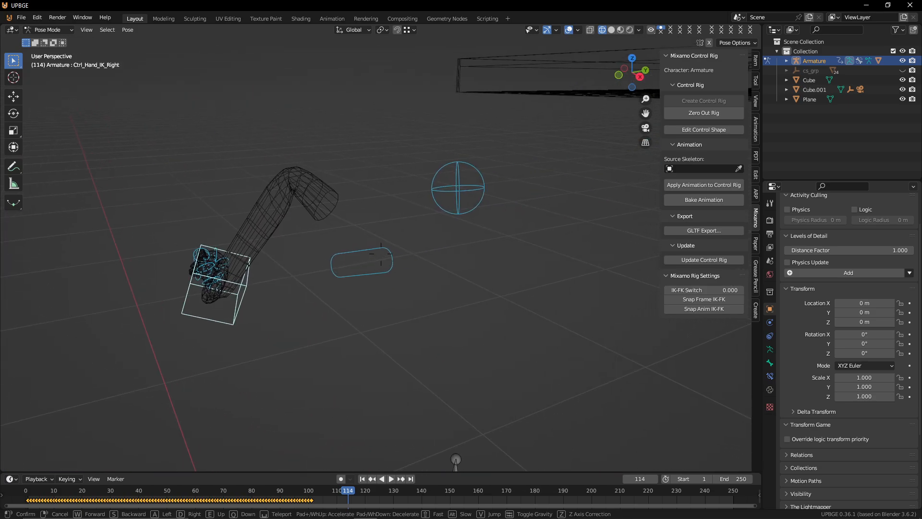
pyautogui.click(261, 231)
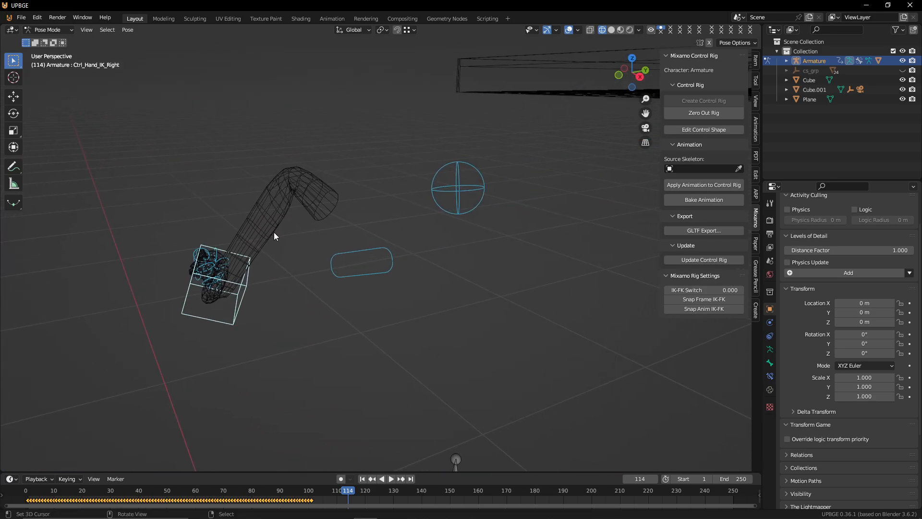
pyautogui.press('Tab')
pyautogui.press('Tab')
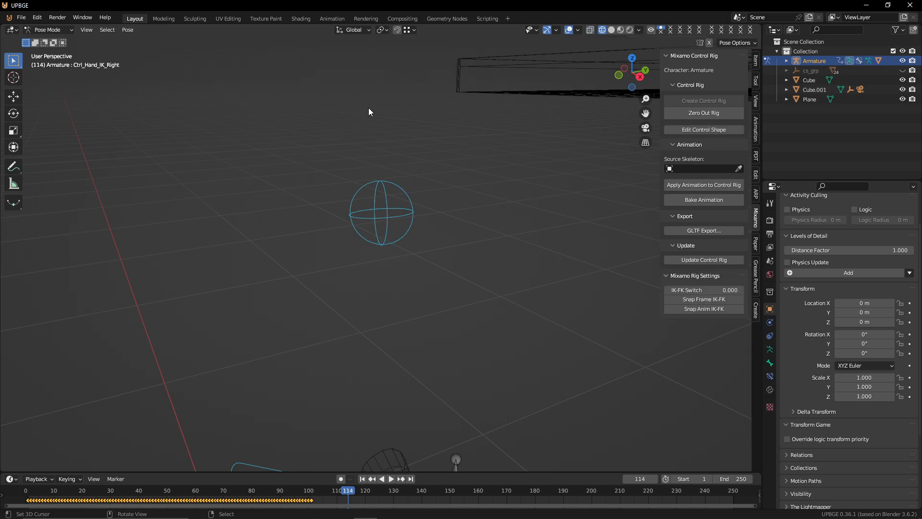
pyautogui.hotkey('shift', '`')
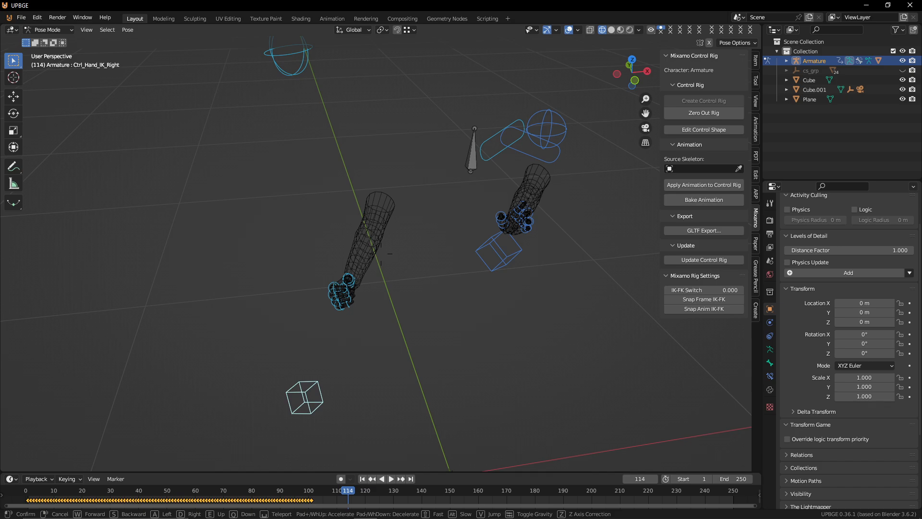
# Step: Undo all the test poses of the arm controls and the earlier pose mode changes, back to the armature's edit mode with Ctrl_Head active
pyautogui.hotkey('ctrl', 'z')
pyautogui.hotkey('ctrl', 'z')
pyautogui.hotkey('ctrl', 'z')
pyautogui.hotkey('ctrl', 'z')
pyautogui.hotkey('ctrl', 'z')
pyautogui.hotkey('ctrl', 'z')
pyautogui.hotkey('ctrl', 'z')
pyautogui.hotkey('ctrl', 'z')
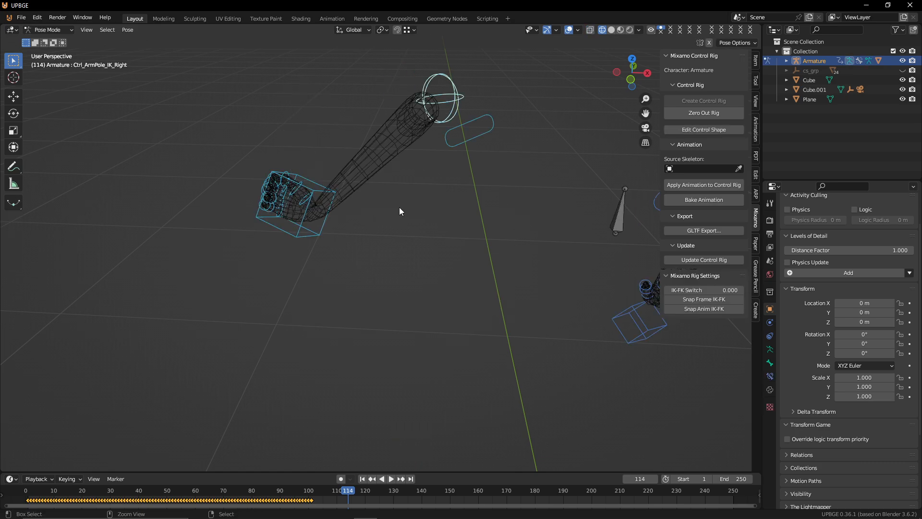
pyautogui.hotkey('ctrl', 'z')
pyautogui.hotkey('ctrl', 'z')
pyautogui.hotkey('ctrl', 'z')
pyautogui.hotkey('ctrl', 'z')
pyautogui.hotkey('ctrl', 'z')
pyautogui.hotkey('ctrl', 'z')
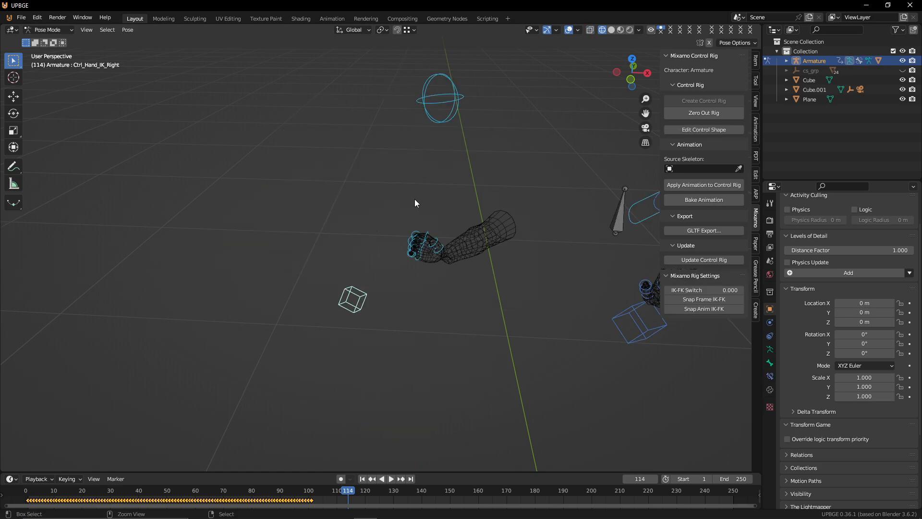
pyautogui.hotkey('ctrl', 'z')
pyautogui.hotkey('ctrl', 'z')
pyautogui.hotkey('ctrl', 'z')
pyautogui.hotkey('ctrl', 'z')
pyautogui.hotkey('ctrl', 'z')
pyautogui.hotkey('ctrl', 'z')
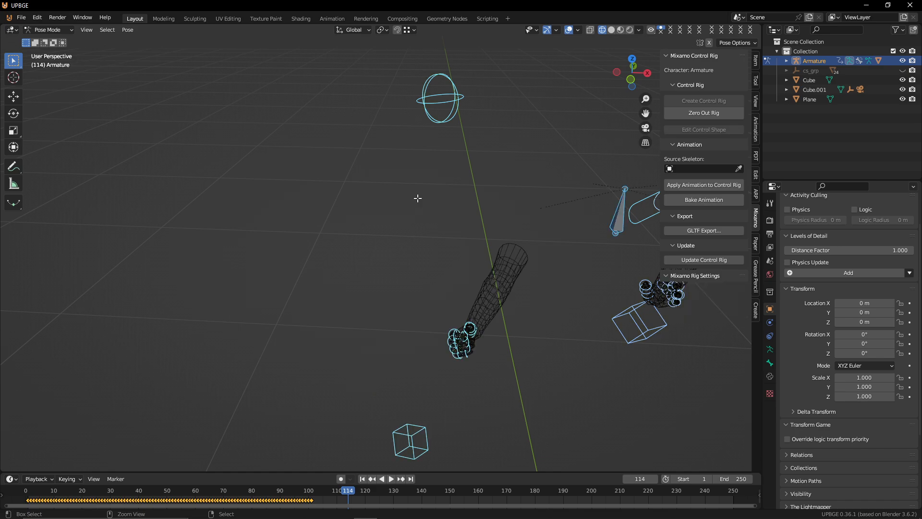
pyautogui.hotkey('ctrl', 'z')
pyautogui.hotkey('ctrl', 'z')
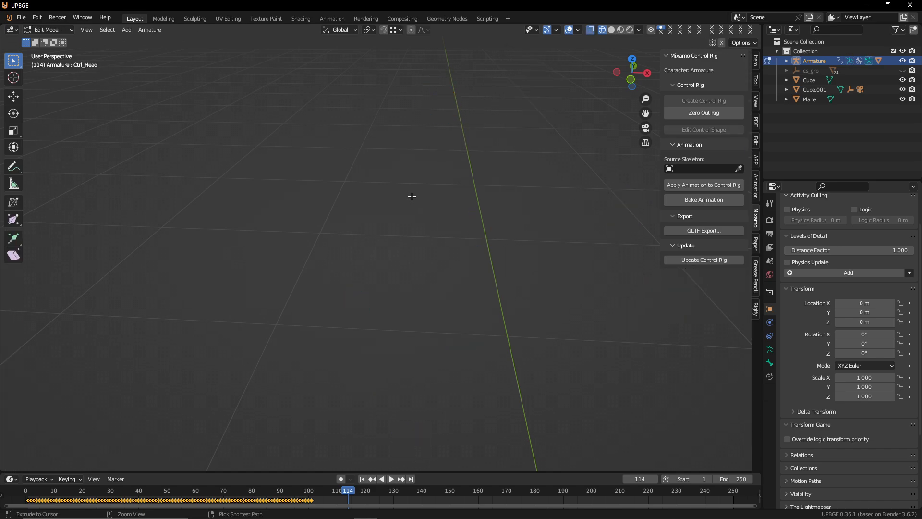
# Step: Return the Mixamo armature to object mode and delete it, keeping the arms mesh
pyautogui.hotkey('shift', '`')
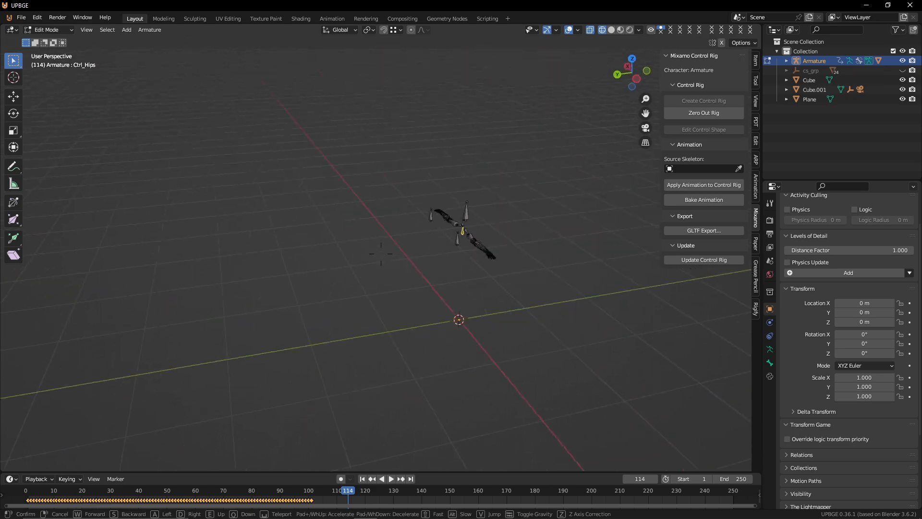
pyautogui.click(384, 177)
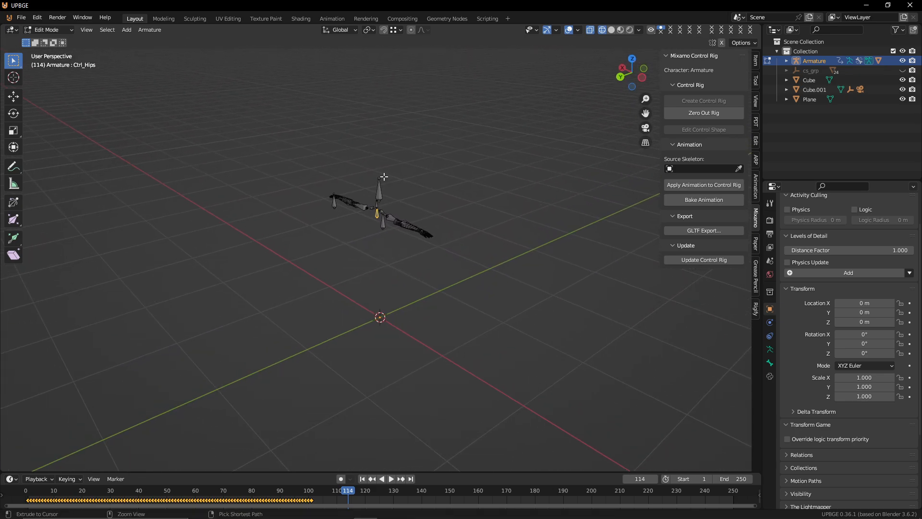
pyautogui.press('Tab')
pyautogui.hotkey('shift', '`')
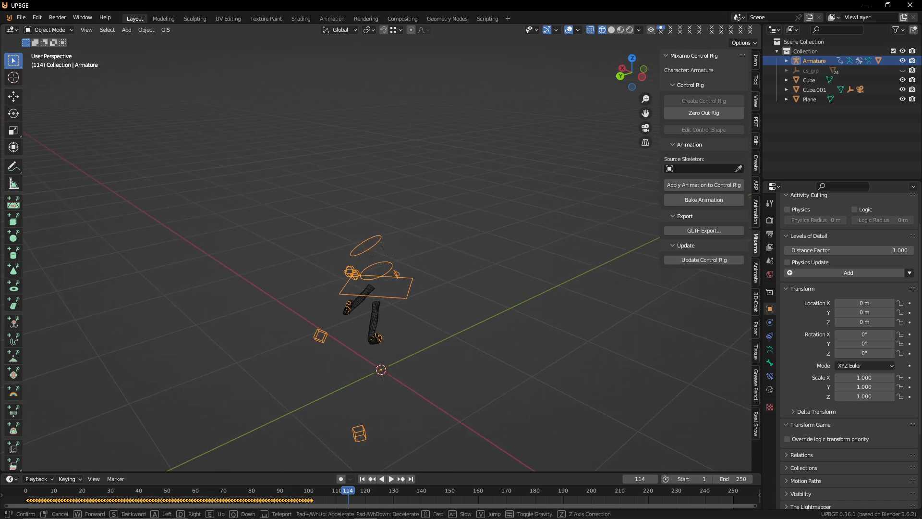
pyautogui.click(390, 186)
pyautogui.press('x')
pyautogui.click(390, 186)
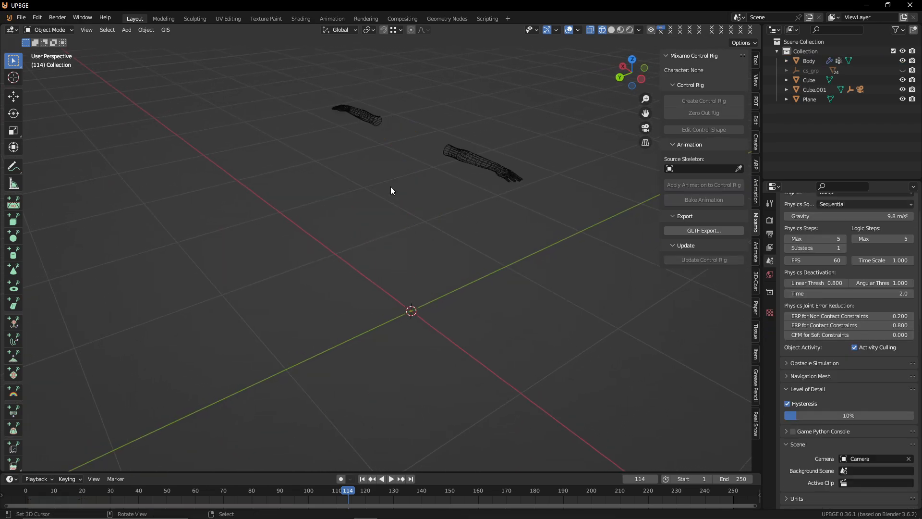
# Step: Examine the remaining arms mesh from above and from both sides
pyautogui.hotkey('shift', '`')
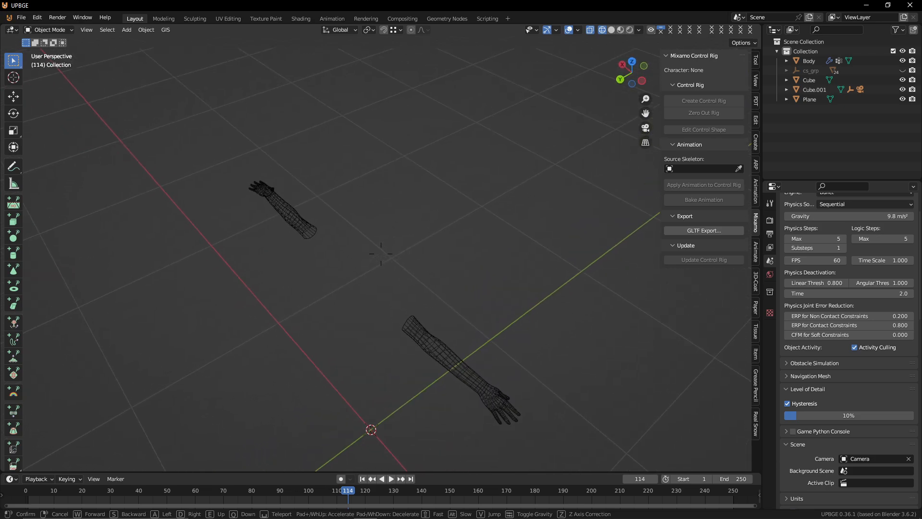
pyautogui.press('w')
pyautogui.press('d')
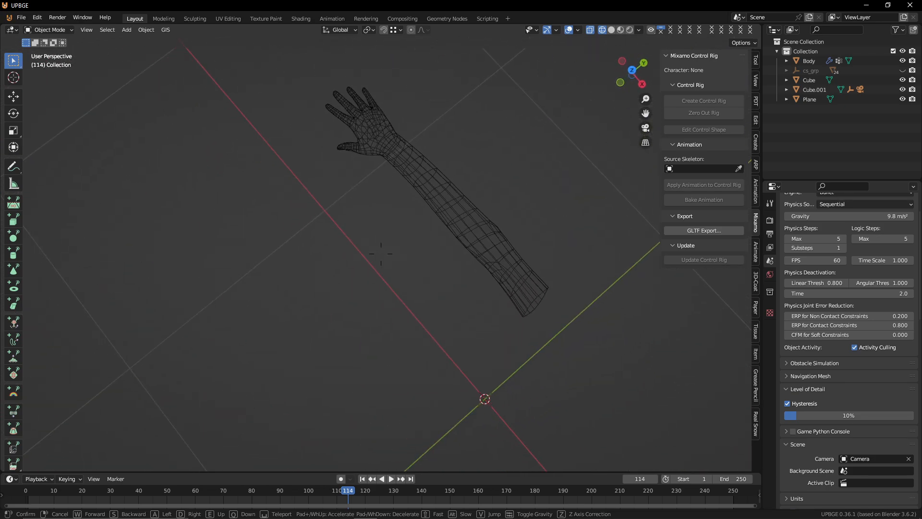
pyautogui.press('s')
pyautogui.press('w')
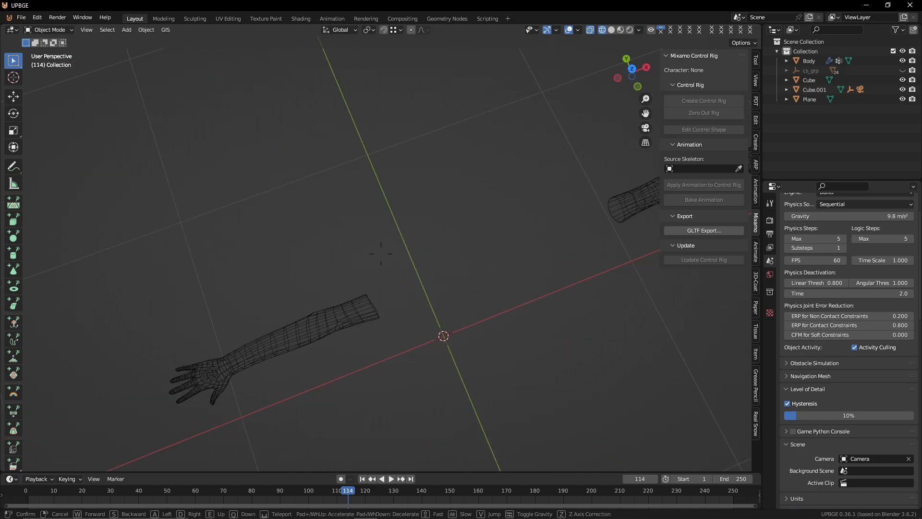
pyautogui.press('w')
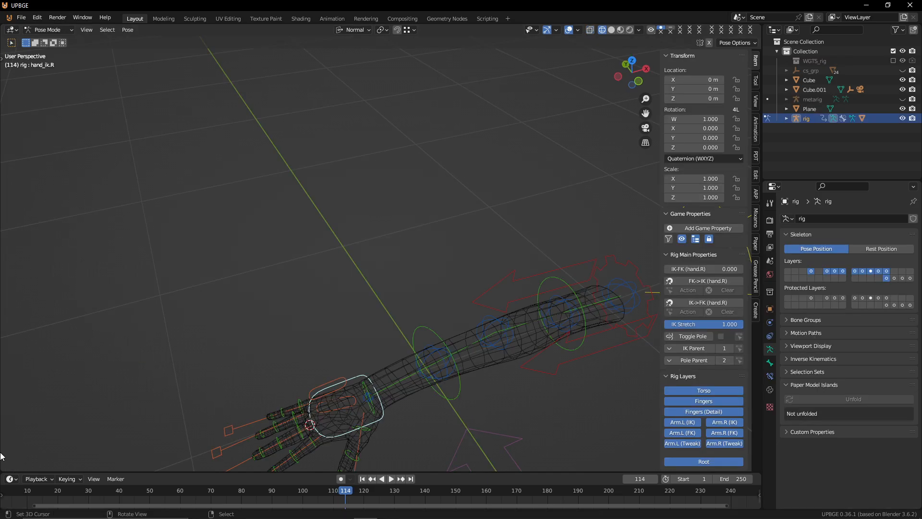
# Step: Try rotating the hand_ik.R control of the new rig about its normal Z axis
pyautogui.moveTo(145, 400); pyautogui.dragTo(454, 386, button='middle')
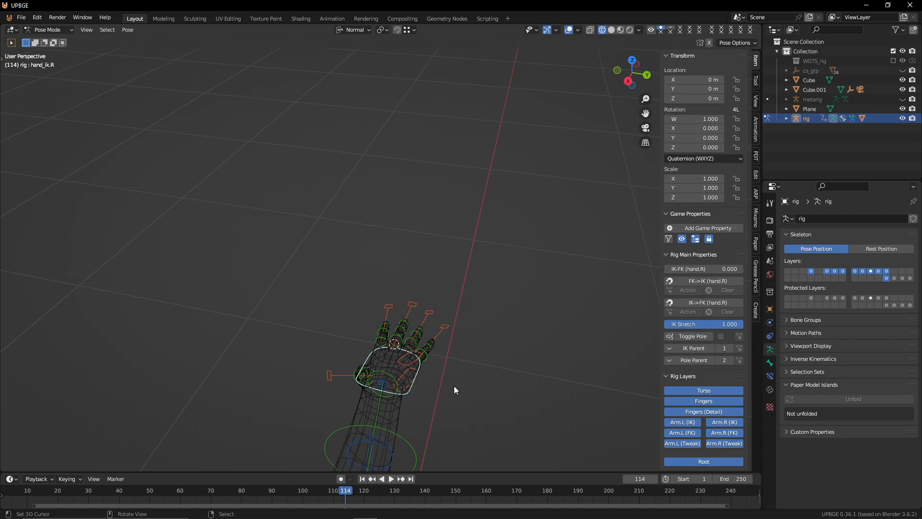
pyautogui.rightClick(403, 395)
pyautogui.press('r')
pyautogui.press('z')
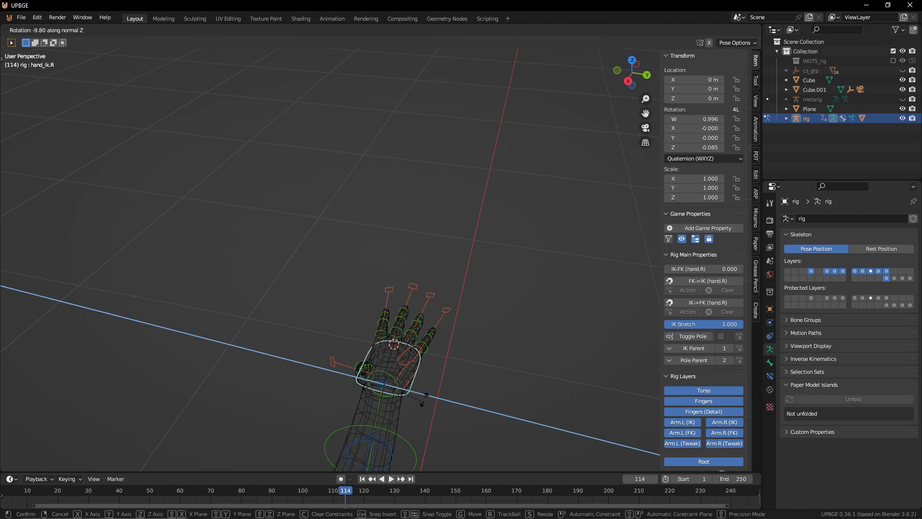
pyautogui.rightClick(425, 398)
pyautogui.moveTo(425, 397); pyautogui.dragTo(273, 408, button='middle')
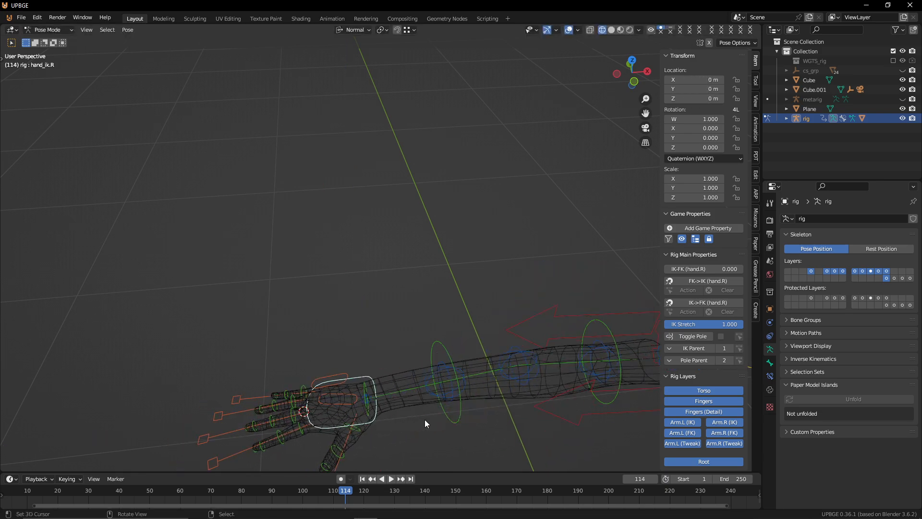
# Step: Try moving the rig's root control freely beneath the arms
pyautogui.keyDown('shift'); pyautogui.moveTo(411, 371); pyautogui.dragTo(728, 377, button='middle'); pyautogui.keyUp('shift')
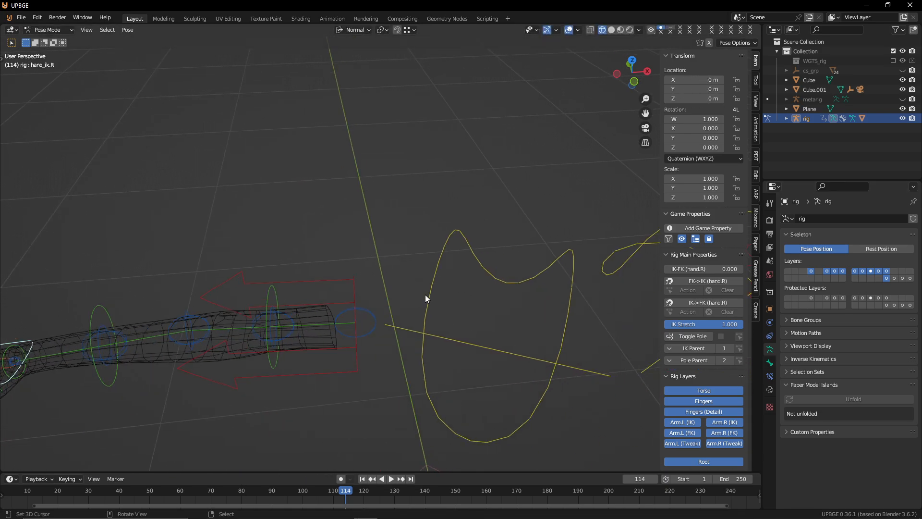
pyautogui.scroll(-8, 405, 308)
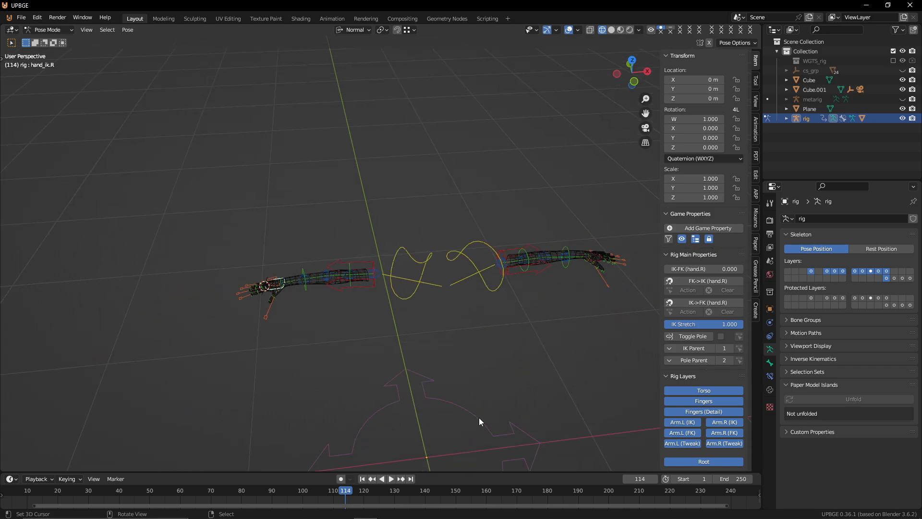
pyautogui.rightClick(479, 417)
pyautogui.press('g')
pyautogui.rightClick(514, 362)
# Step: Switch the rig from pose mode to object mode
pyautogui.moveTo(515, 362); pyautogui.dragTo(2, 350, button='middle')
pyautogui.press('Tab')
pyautogui.press('Tab')
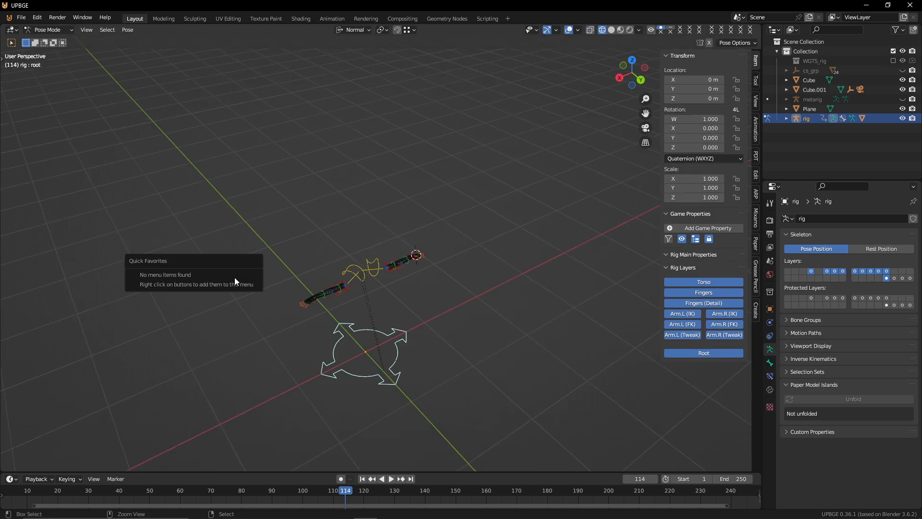
pyautogui.moveTo(310, 246); pyautogui.dragTo(721, 213, button='middle')
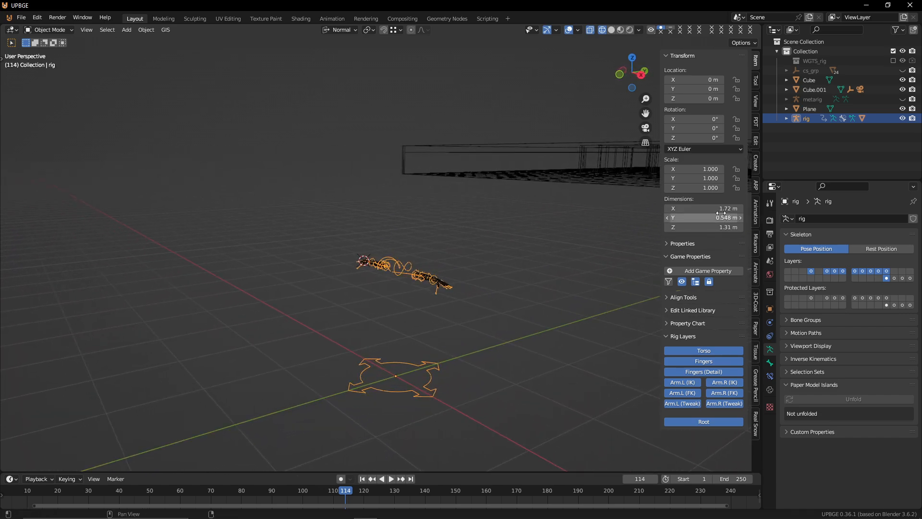
pyautogui.scroll(9, 507, 268)
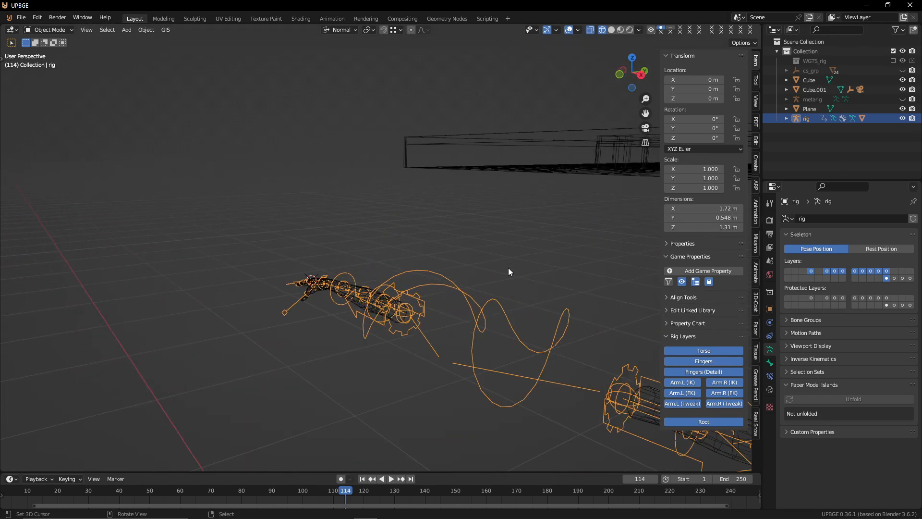
# Step: Move the whole rig about 9.93 m along Y towards the walled building
pyautogui.hotkey('shift', '`')
pyautogui.press('s')
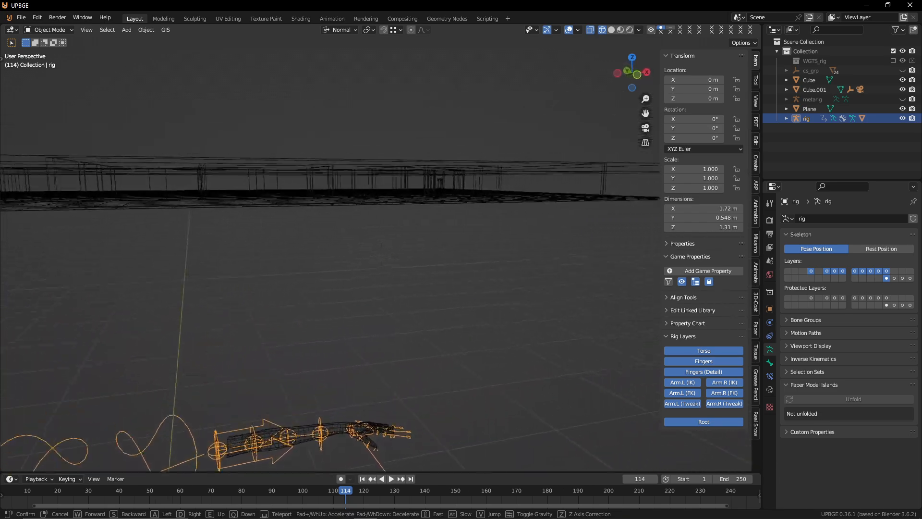
pyautogui.click(478, 229)
pyautogui.hotkey('shift', '`')
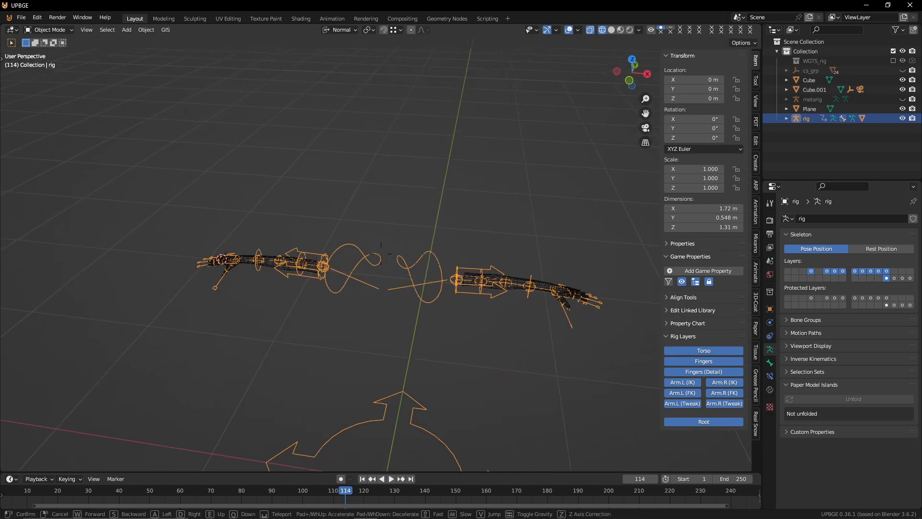
pyautogui.click(381, 254)
pyautogui.press('g')
pyautogui.moveTo(459, 355); pyautogui.dragTo(500, 332, button='middle')
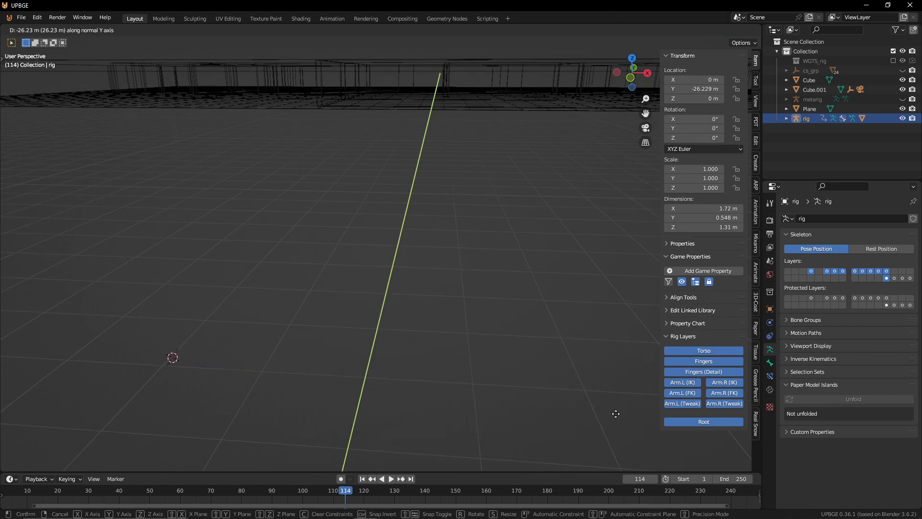
pyautogui.click(484, 113)
# Step: Move the rig further along Y until it lies within the building's footprint
pyautogui.hotkey('shift', '`')
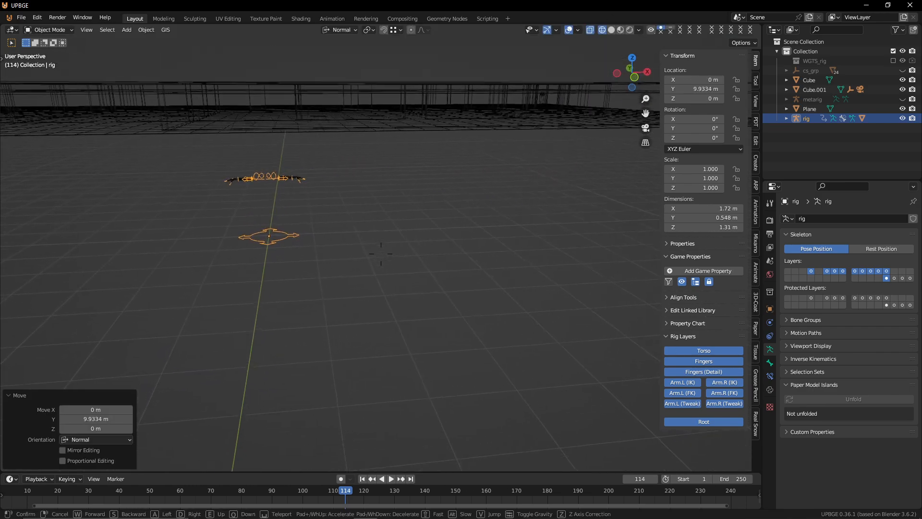
pyautogui.press('w')
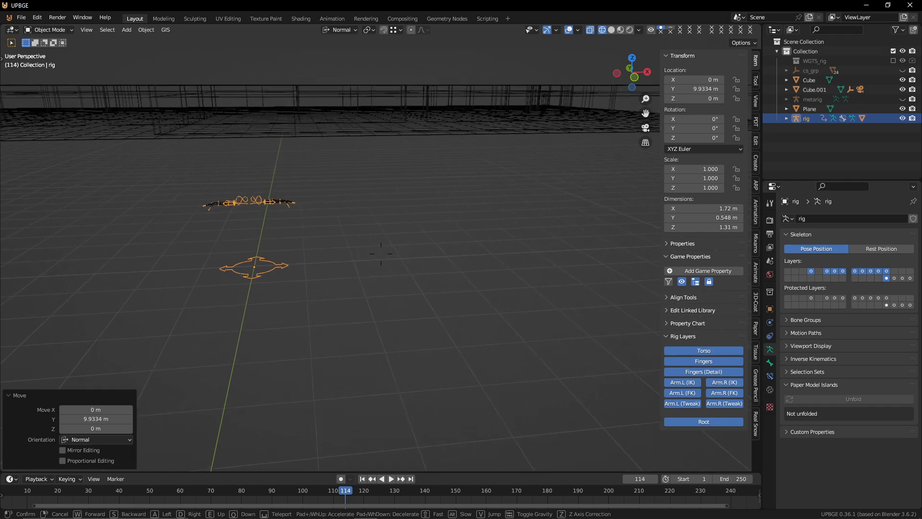
pyautogui.press('w')
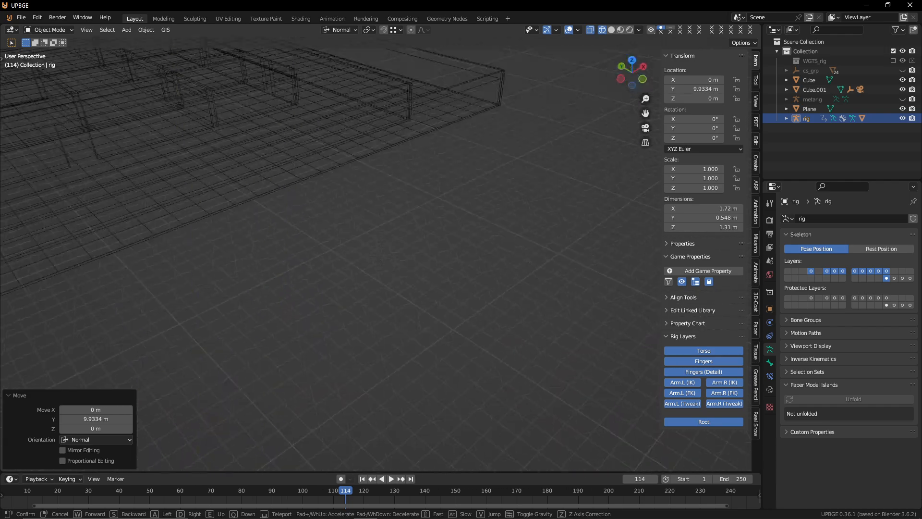
pyautogui.press('w')
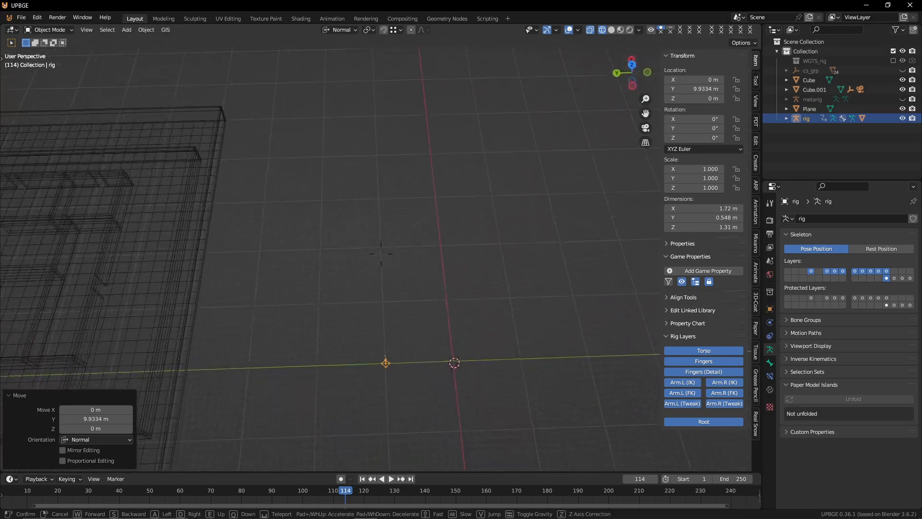
pyautogui.press('w')
pyautogui.click(380, 254)
pyautogui.press('g')
pyautogui.press('y')
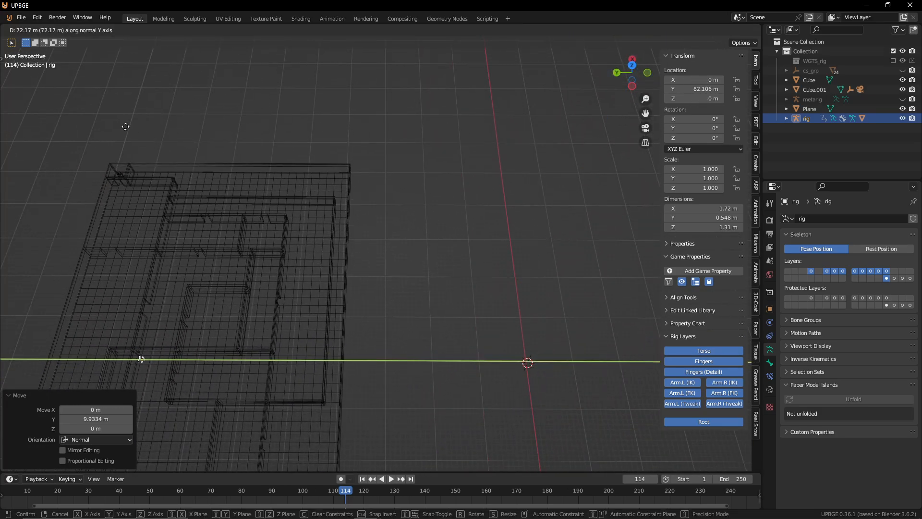
pyautogui.click(94, 126)
# Step: Move the rig about 47.82 m along X and 8.03 m along Y into the building's corner, next to the player
pyautogui.press('g')
pyautogui.moveTo(93, 126); pyautogui.dragTo(126, 332, button='middle')
pyautogui.click(137, 377)
pyautogui.press('g')
pyautogui.moveTo(137, 377); pyautogui.dragTo(125, 379, button='middle')
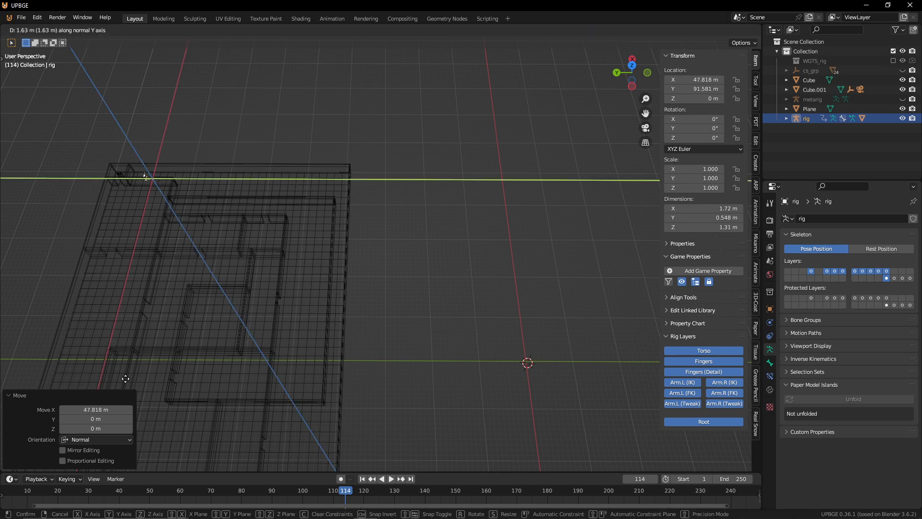
pyautogui.click(106, 392)
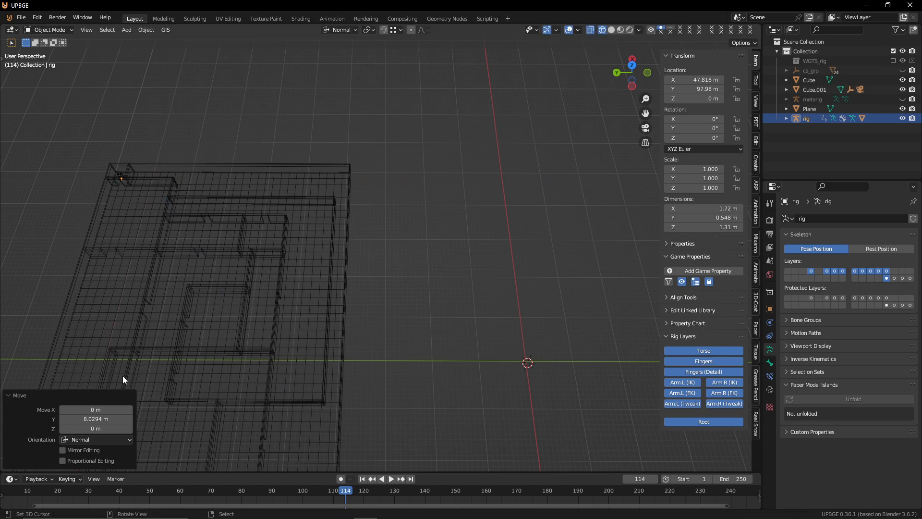
# Step: Raise the rig about 0.65 m along Z and shift it about 0.10 m along X to line it up with the player body
pyautogui.press('KP_Decimal')
pyautogui.moveTo(188, 284); pyautogui.dragTo(304, 272, button='middle')
pyautogui.press('g')
pyautogui.press('z')
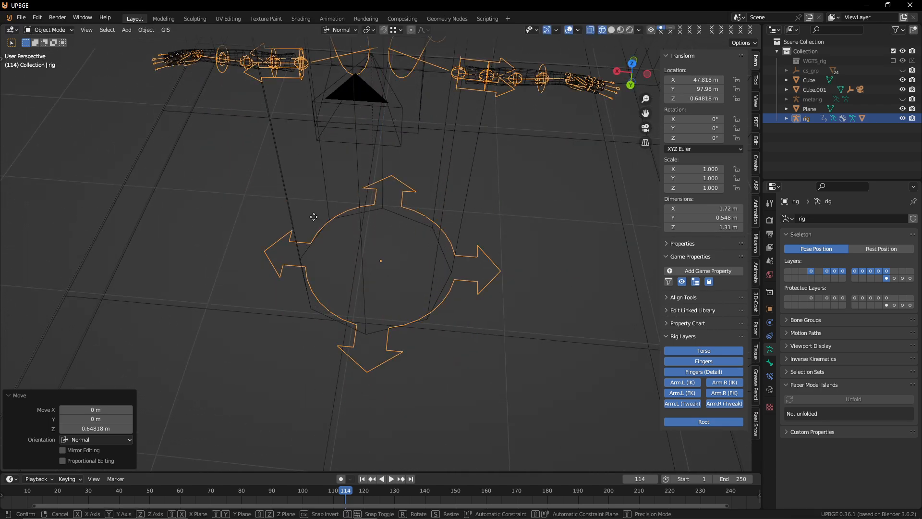
pyautogui.press('x')
pyautogui.click(296, 217)
# Step: Rotate the rig 180° about Z and apply its rotation
pyautogui.hotkey('shift', '`')
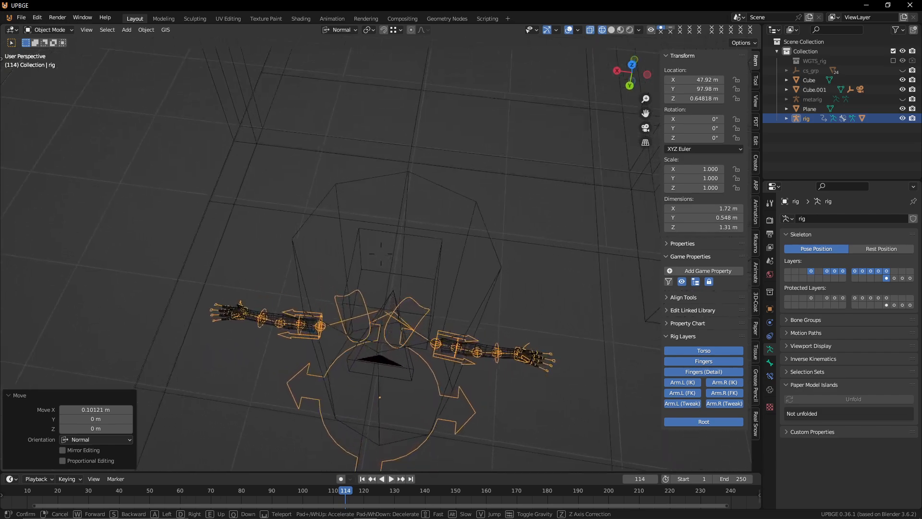
pyautogui.click(330, 254)
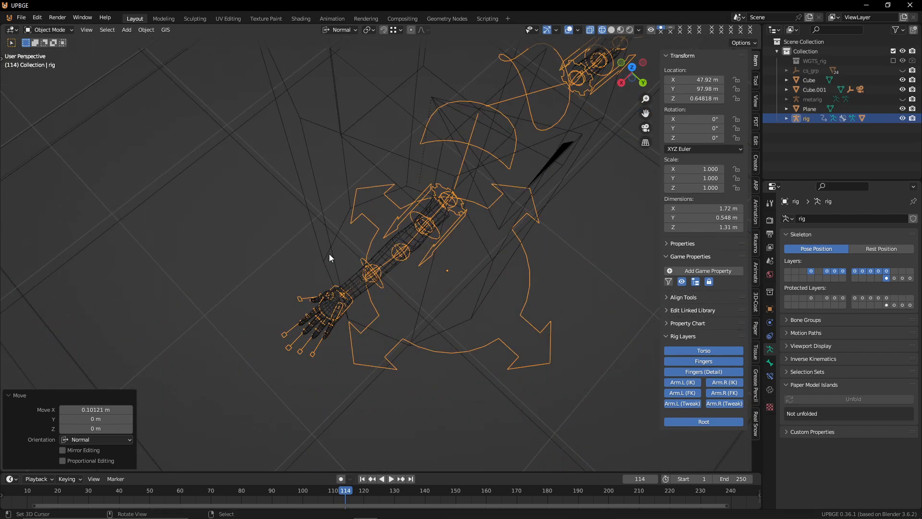
pyautogui.press('r')
pyautogui.press('z')
pyautogui.press('z')
pyautogui.write('18')
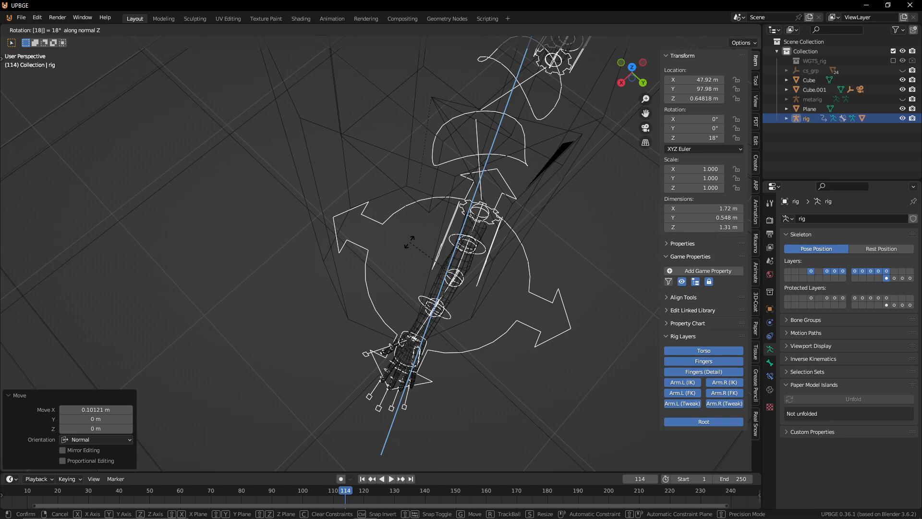
pyautogui.write('0')
pyautogui.press('Return')
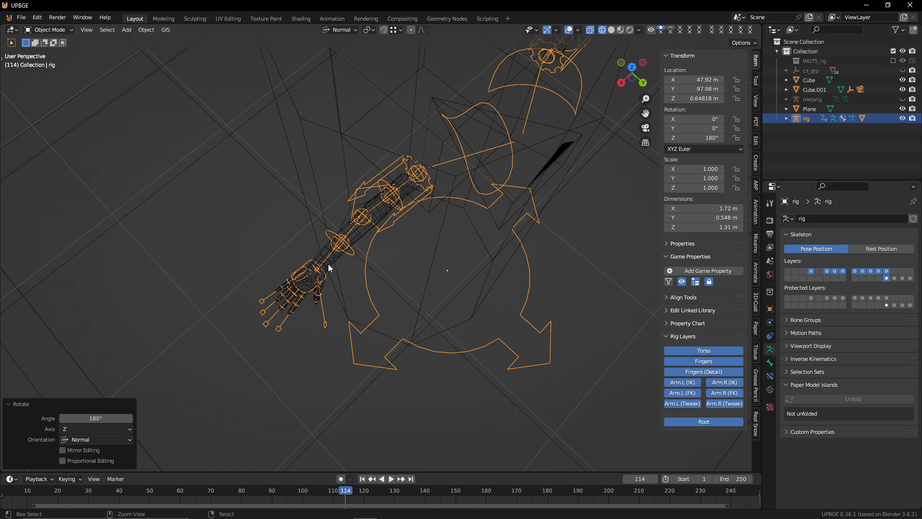
pyautogui.hotkey('ctrl', 'a')
pyautogui.click(363, 276)
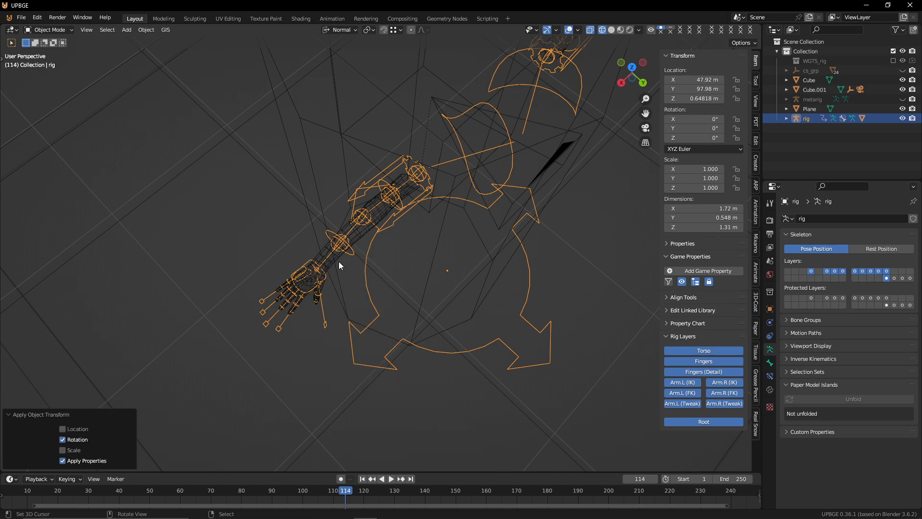
# Step: Try scaling the rig down to about 0.95 around the player body
pyautogui.hotkey('shift', '`')
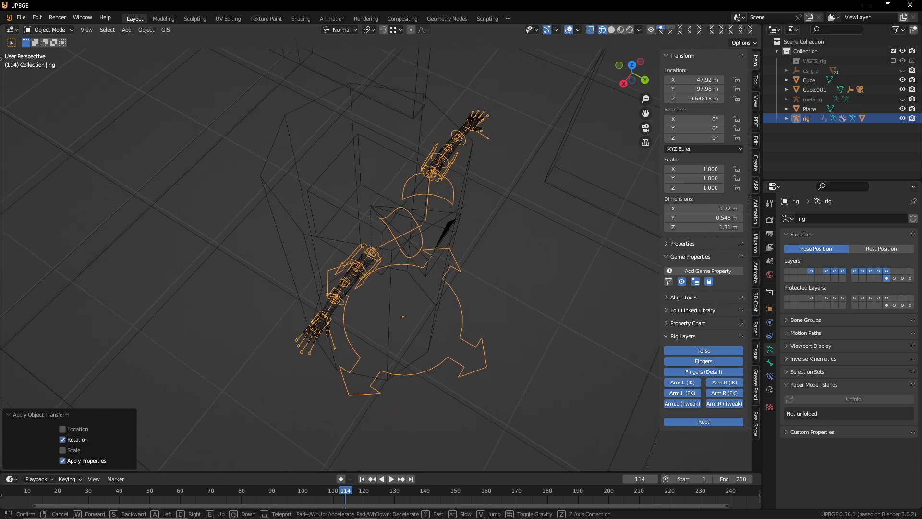
pyautogui.click(383, 286)
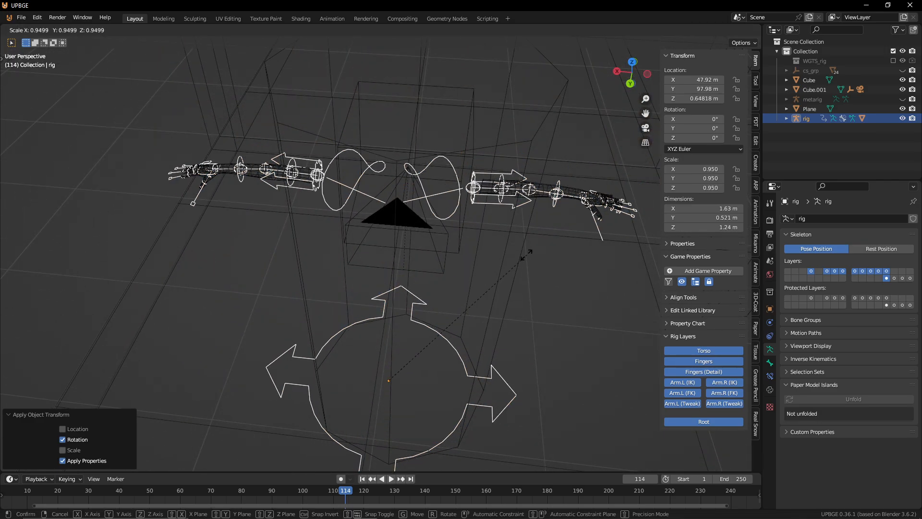
pyautogui.press('s')
pyautogui.press('Escape')
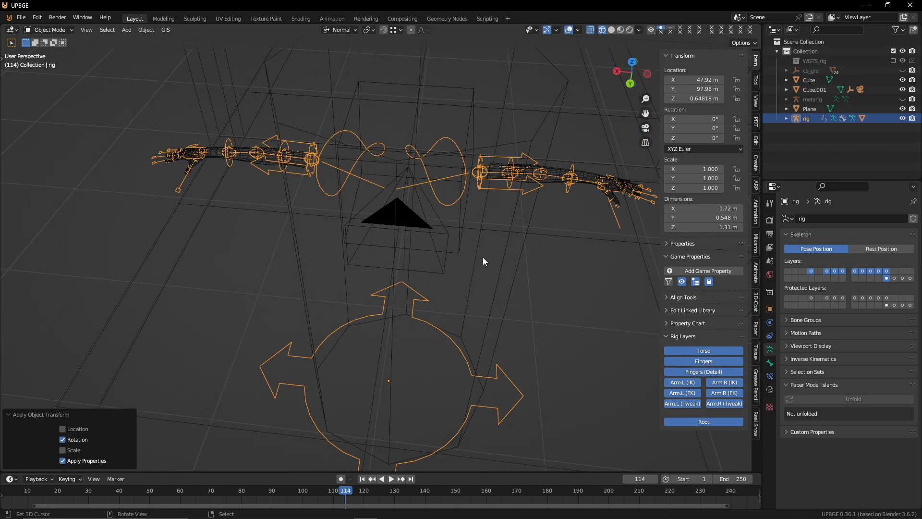
# Step: Raise the rig about 0.63 m along Z and scale it uniformly to about 0.413
pyautogui.press('g')
pyautogui.press('z')
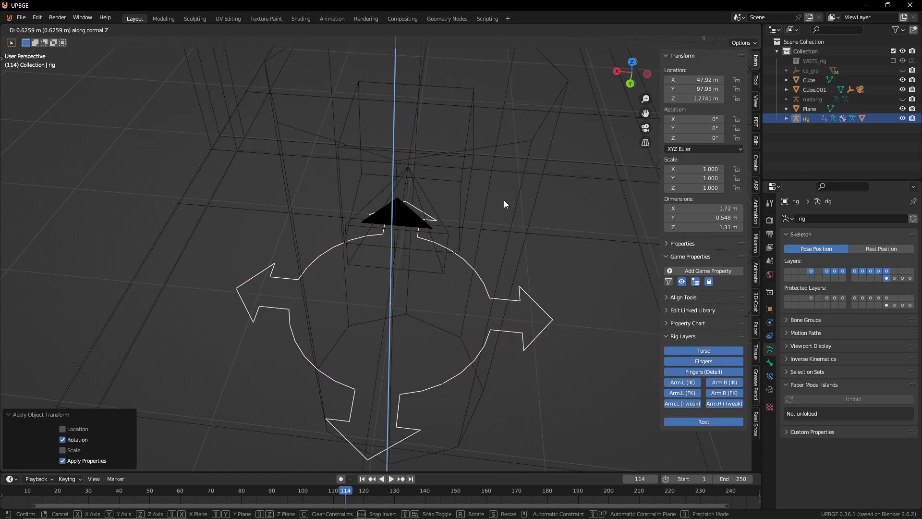
pyautogui.click(503, 200)
pyautogui.press('s')
pyautogui.click(439, 260)
# Step: Examine the scaled rig's arm placement up close, through the player camera and from around the body
pyautogui.hotkey('shift', '`')
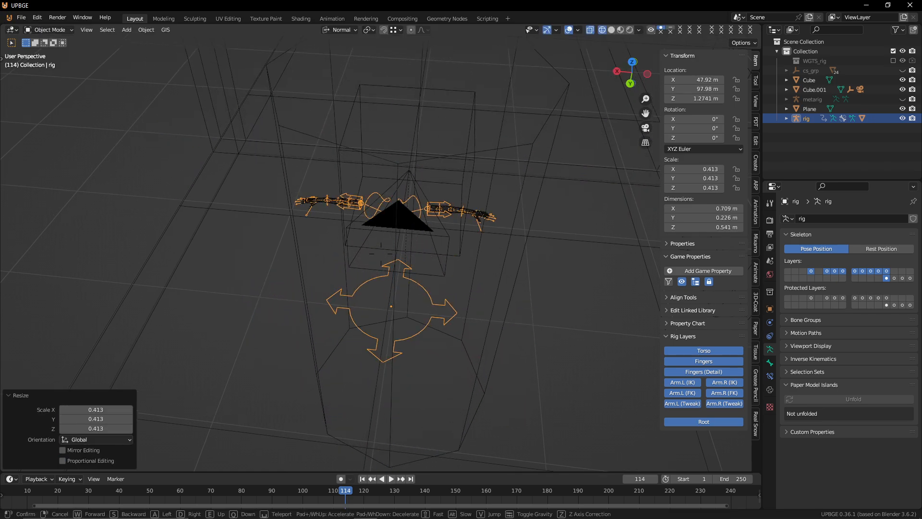
pyautogui.press('w')
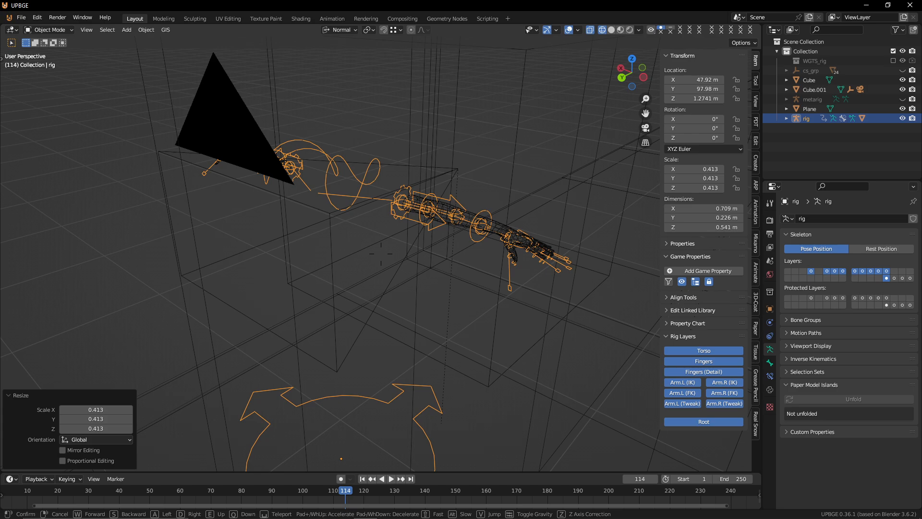
pyautogui.click(415, 279)
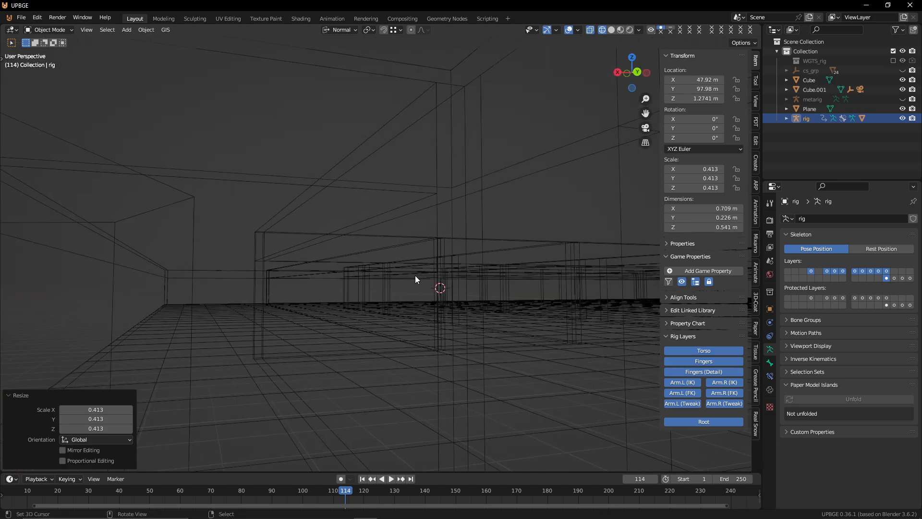
pyautogui.press('KP_0')
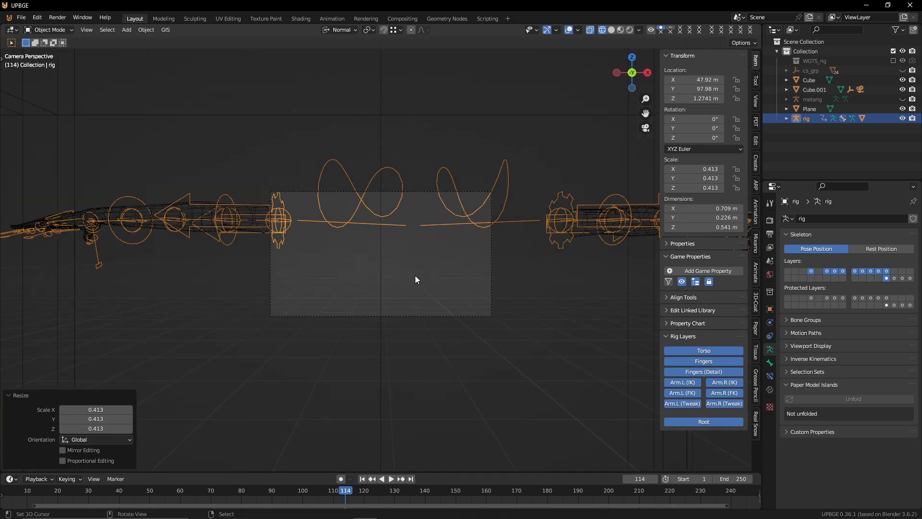
pyautogui.moveTo(379, 278); pyautogui.dragTo(392, 317, button='middle')
pyautogui.scroll(-5, 391, 323)
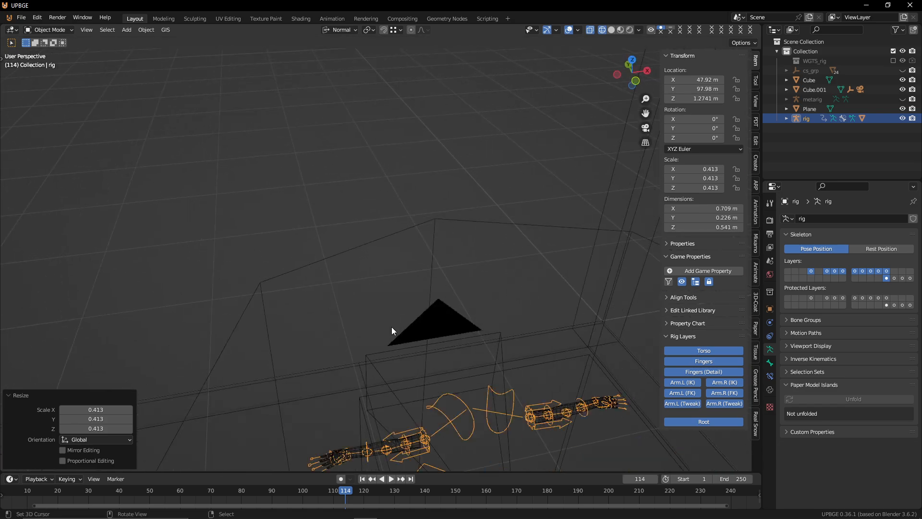
pyautogui.hotkey('shift', '`')
pyautogui.press('s')
pyautogui.click(381, 368)
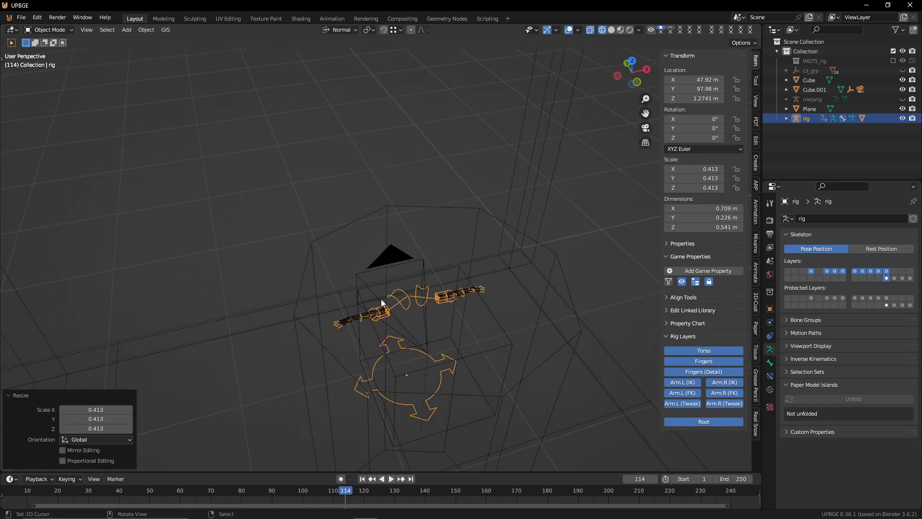
# Step: Snap the 3D cursor to the player's camera
pyautogui.press('KP_7')
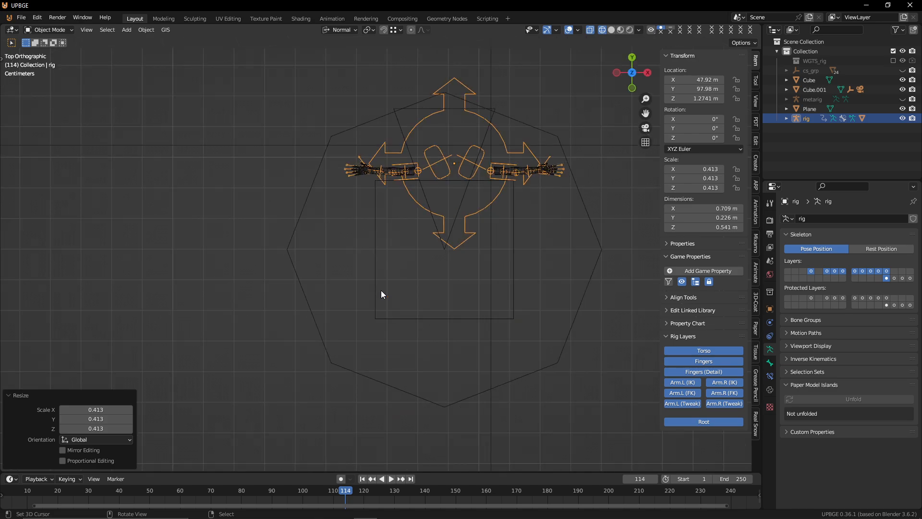
pyautogui.scroll(3, 381, 290)
pyautogui.keyDown('shift'); pyautogui.moveTo(382, 290); pyautogui.dragTo(237, 400, button='middle'); pyautogui.keyUp('shift')
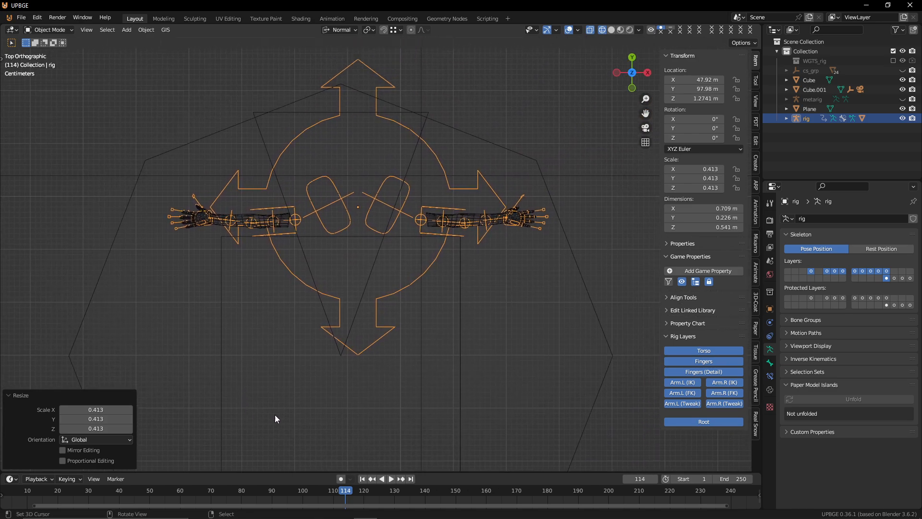
pyautogui.click(373, 274)
pyautogui.hotkey('shift', 's')
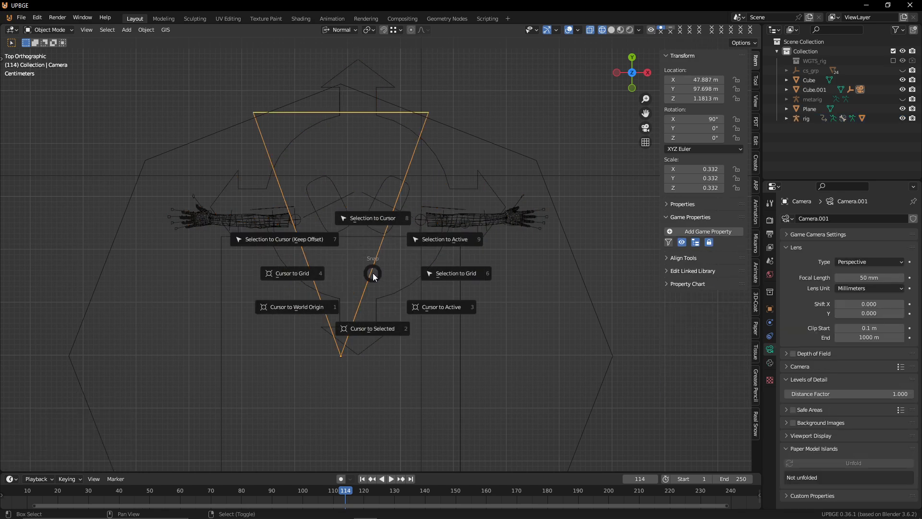
pyautogui.click(387, 328)
# Step: Duplicate the rig in place and snap the 3D cursor to the duplicate
pyautogui.click(423, 236)
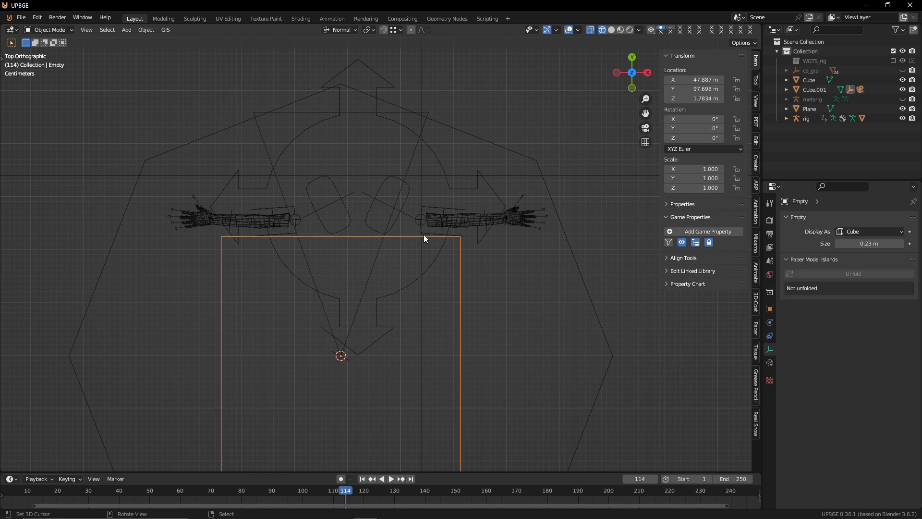
pyautogui.click(421, 236)
pyautogui.hotkey('shift', 'd')
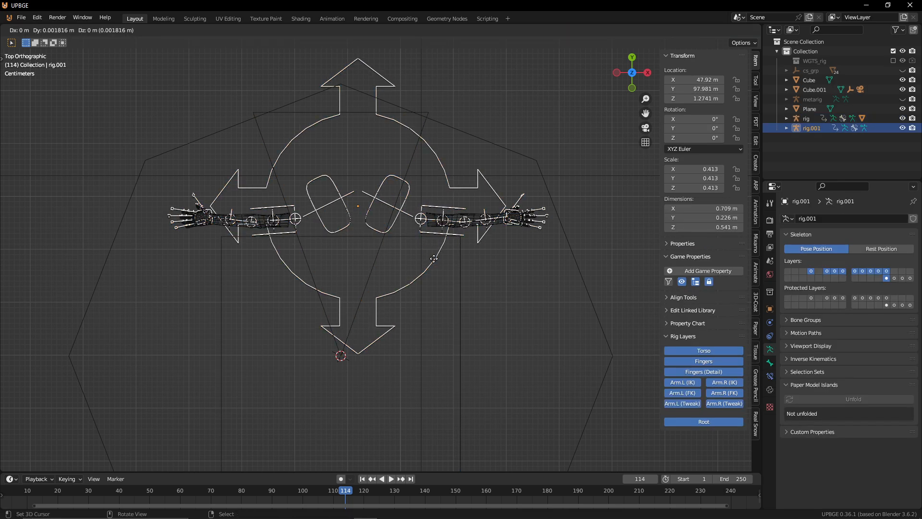
pyautogui.press('Escape')
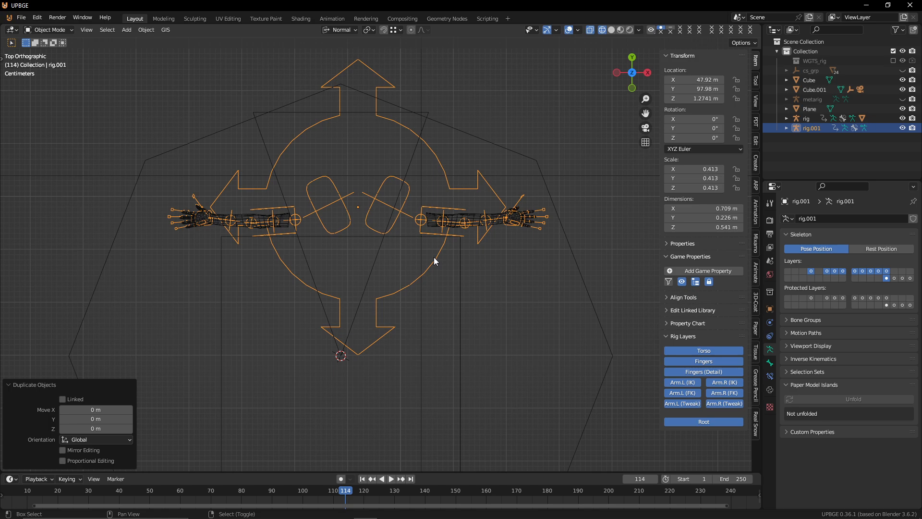
pyautogui.hotkey('shift', 's')
pyautogui.click(449, 310)
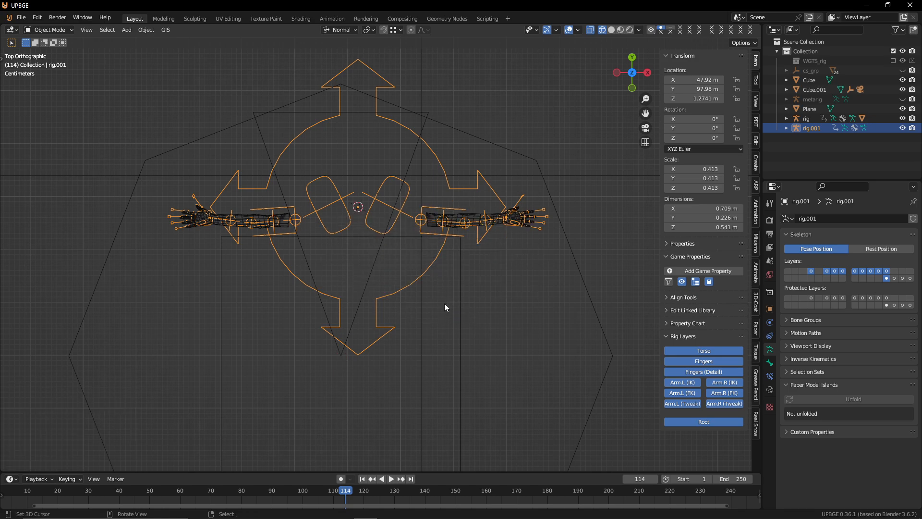
# Step: Snap the 3D cursor to the cube-shaped Empty inside the player body
pyautogui.moveTo(416, 295); pyautogui.dragTo(423, 318, button='middle')
pyautogui.click(373, 287)
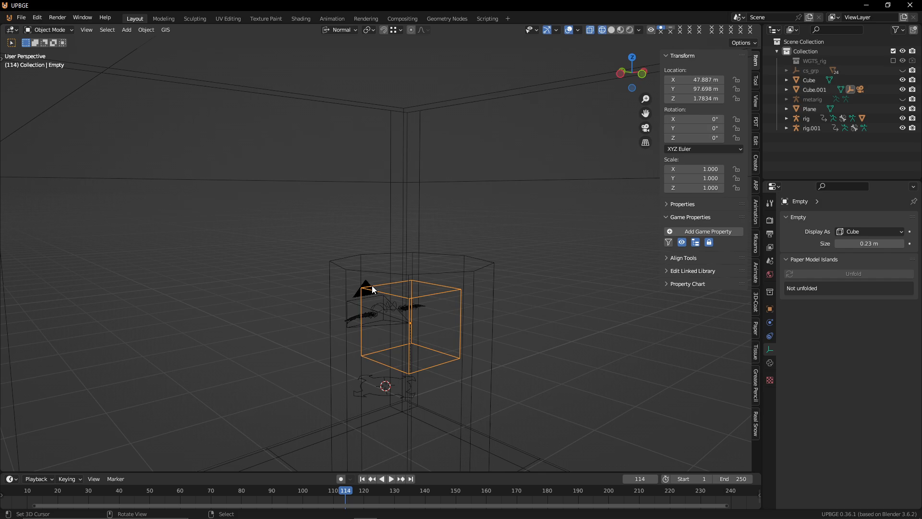
pyautogui.hotkey('shift', 's')
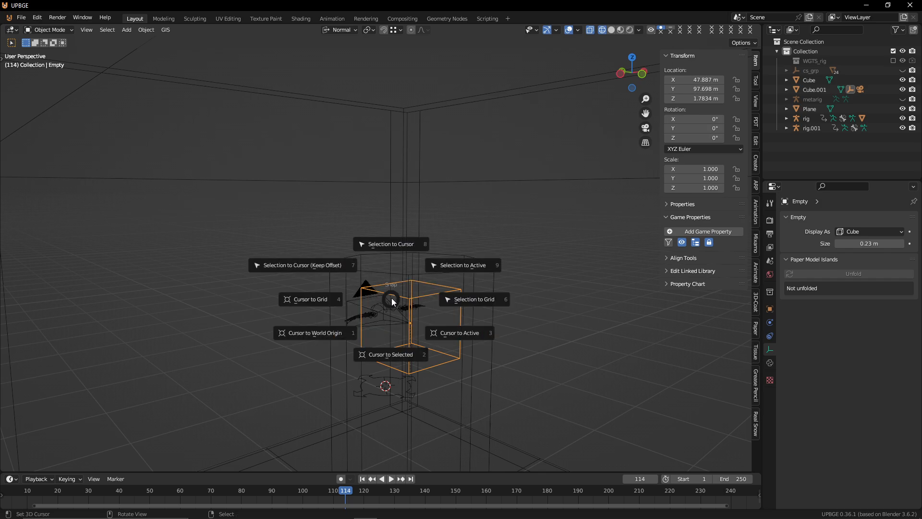
pyautogui.click(409, 353)
# Step: Snap the original rig to the 3D cursor, lower it about 0.45 m along Z, and check it through the camera
pyautogui.rightClick(390, 324)
pyautogui.rightClick(371, 311)
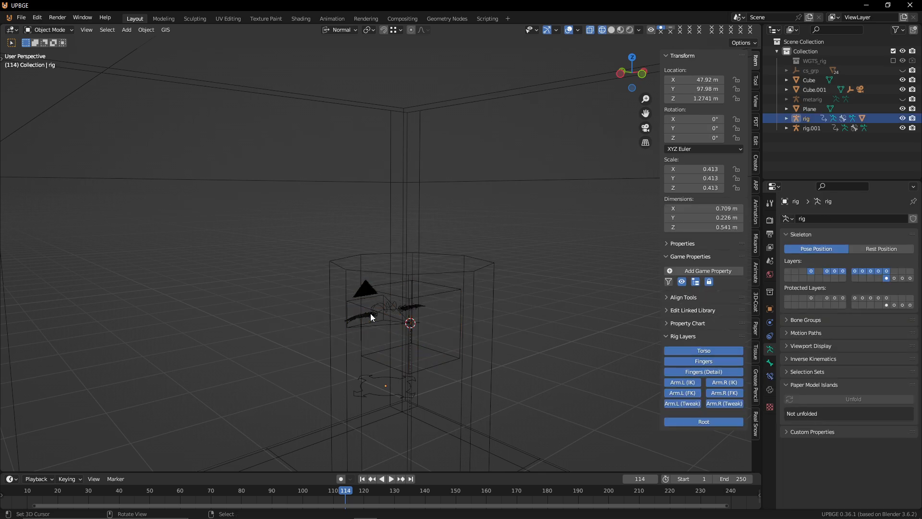
pyautogui.rightClick(371, 311)
pyautogui.rightClick(371, 311)
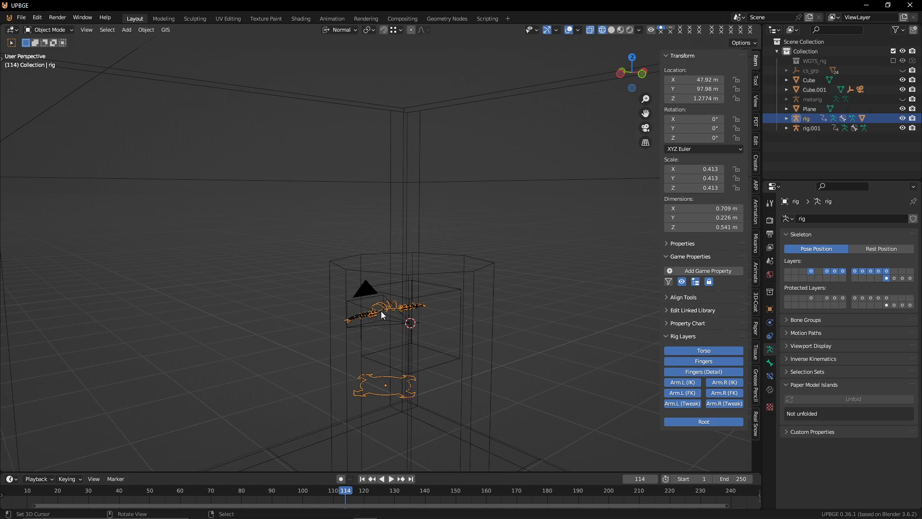
pyautogui.hotkey('shift', 's')
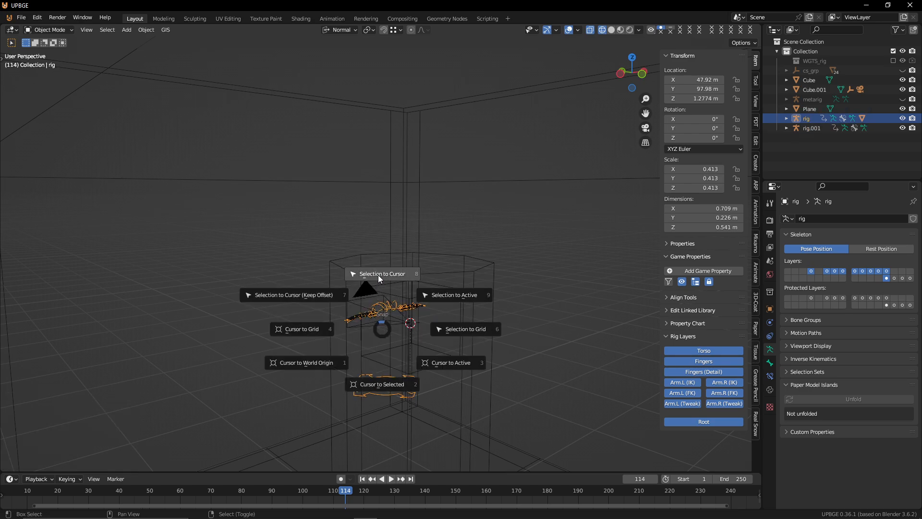
pyautogui.click(381, 276)
pyautogui.press('g')
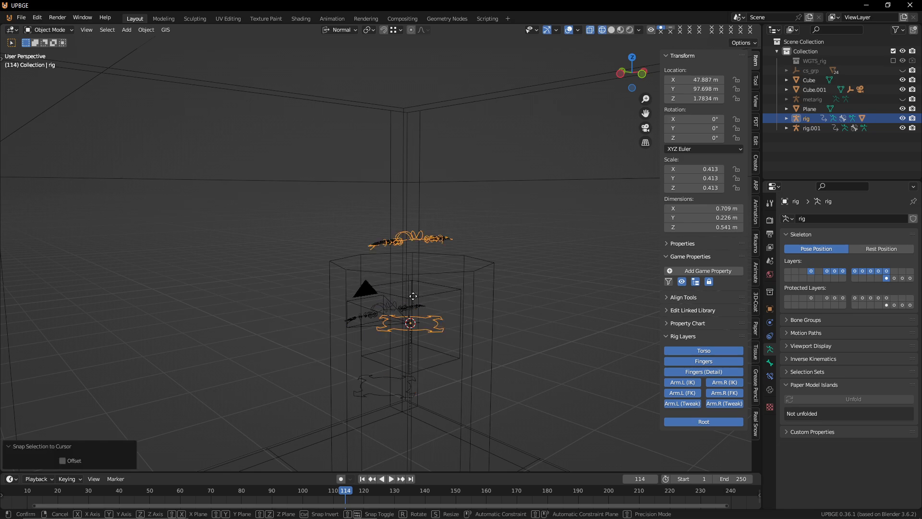
pyautogui.press('z')
pyautogui.click(410, 364)
pyautogui.press('KP_0')
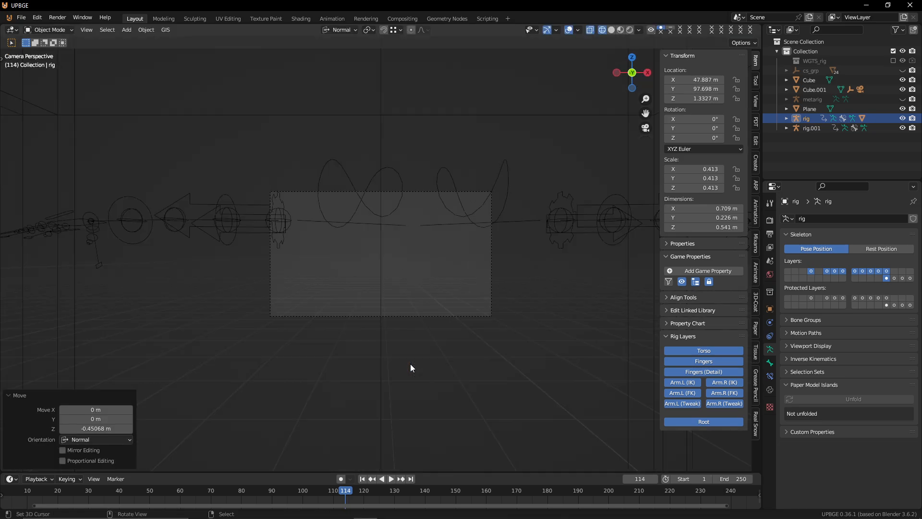
pyautogui.press('g')
pyautogui.press('z')
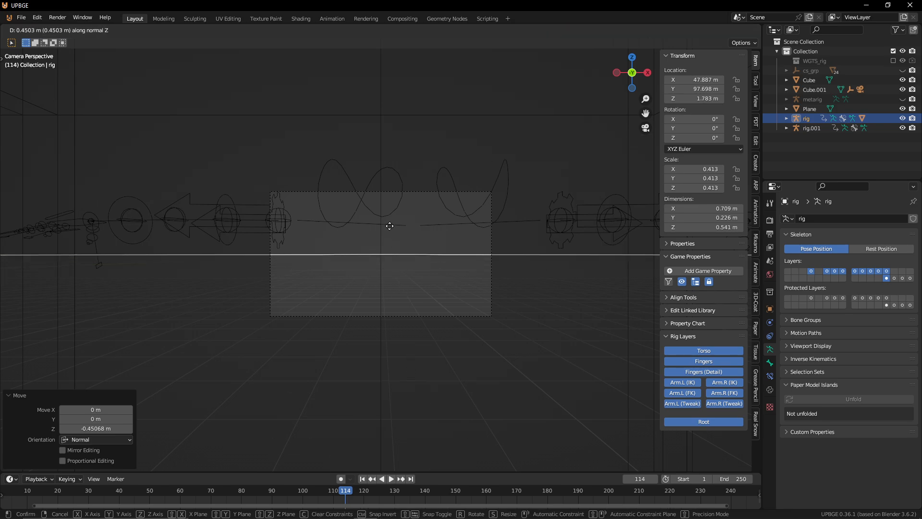
pyautogui.rightClick(376, 270)
pyautogui.press('g')
pyautogui.press('z')
pyautogui.rightClick(361, 264)
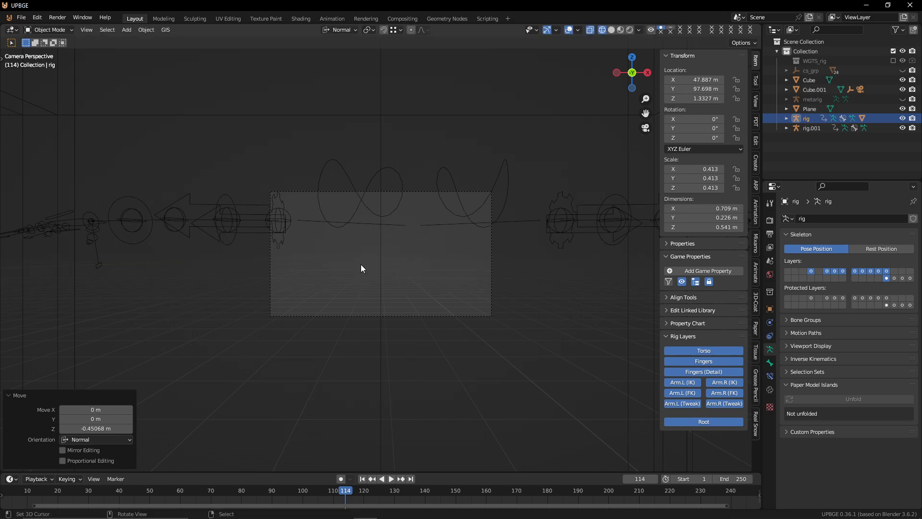
pyautogui.press('KP_0')
pyautogui.press('z')
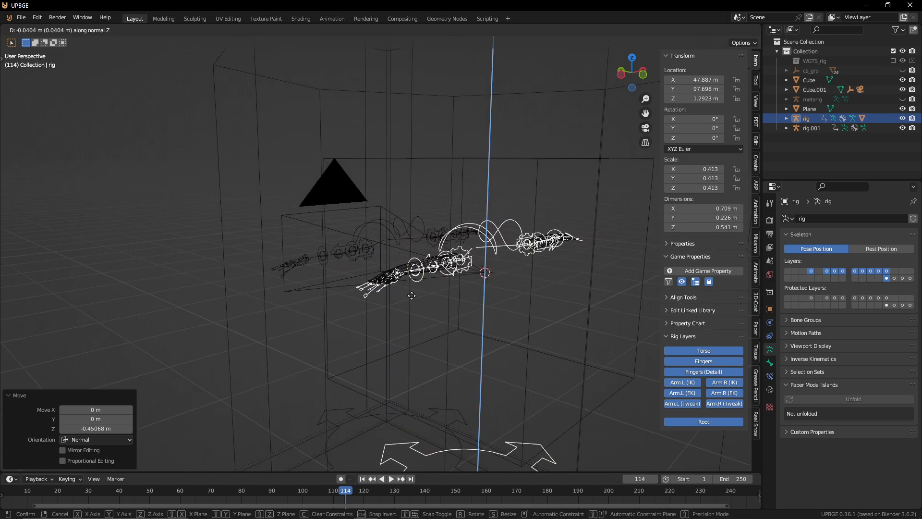
pyautogui.rightClick(402, 281)
# Step: Undo the original rig's snap to the 3D cursor and its height changes
pyautogui.moveTo(403, 281); pyautogui.dragTo(447, 319, button='middle')
pyautogui.click(457, 288)
pyautogui.press('g')
pyautogui.rightClick(437, 299)
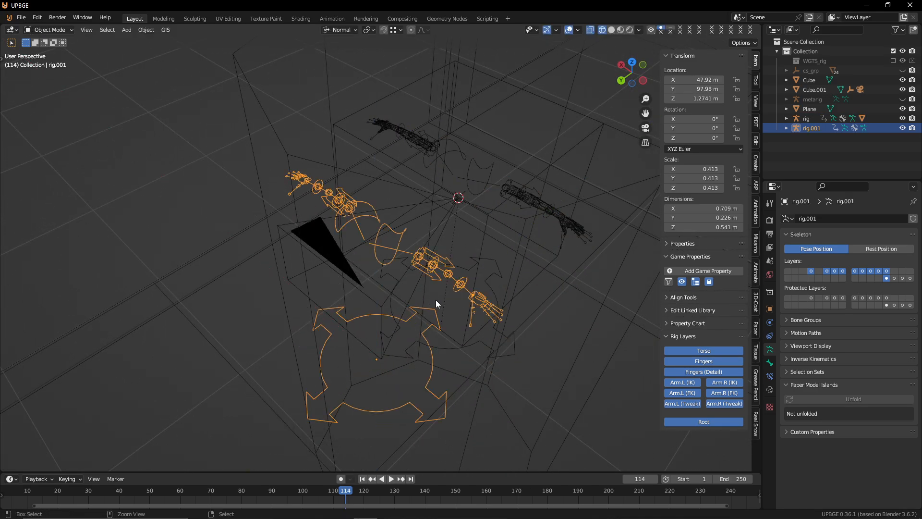
pyautogui.hotkey('ctrl', 'z')
pyautogui.hotkey('ctrl', 'z')
pyautogui.hotkey('ctrl', 'z')
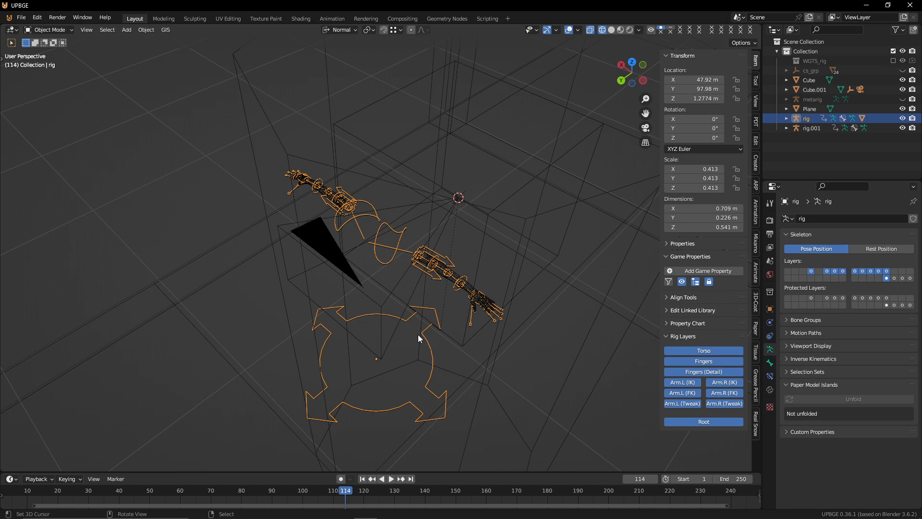
pyautogui.press('g')
pyautogui.rightClick(411, 309)
pyautogui.hotkey('ctrl', 'z')
pyautogui.hotkey('ctrl', 'z')
pyautogui.press('g')
pyautogui.rightClick(419, 264)
pyautogui.hotkey('ctrl', 'z')
# Step: Pick out the duplicate rig from the overlapping objects, pull it away from the arms, and delete it
pyautogui.click(419, 264)
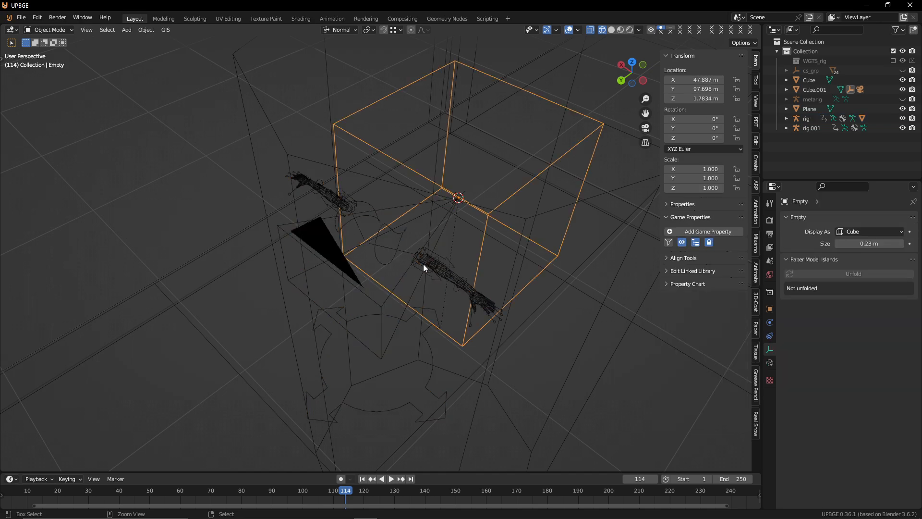
pyautogui.click(438, 267)
pyautogui.press('g')
pyautogui.rightClick(436, 284)
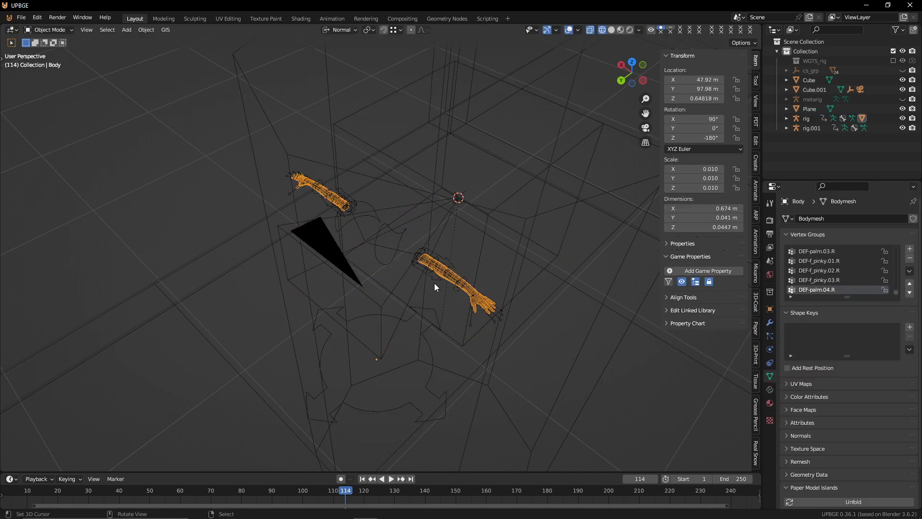
pyautogui.click(435, 283)
pyautogui.press('g')
pyautogui.rightClick(434, 278)
pyautogui.click(433, 278)
pyautogui.press('g')
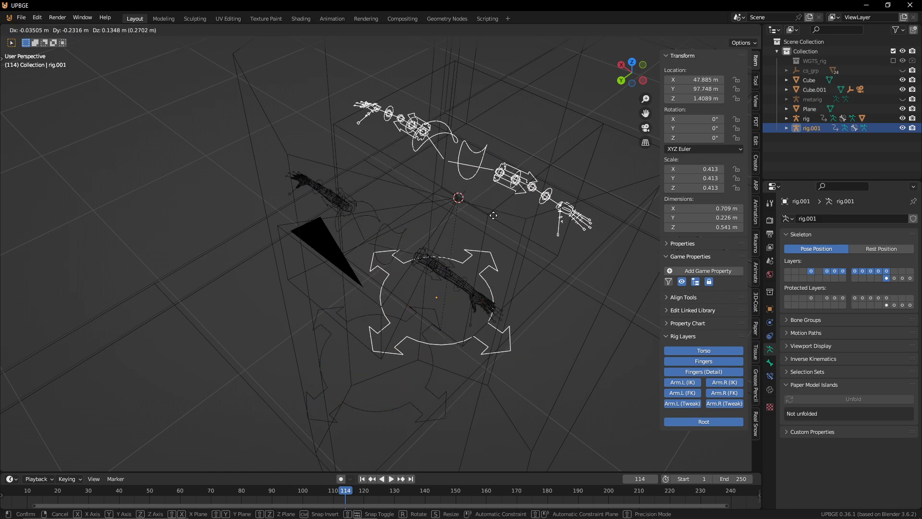
pyautogui.click(621, 180)
pyautogui.press('x')
pyautogui.click(617, 179)
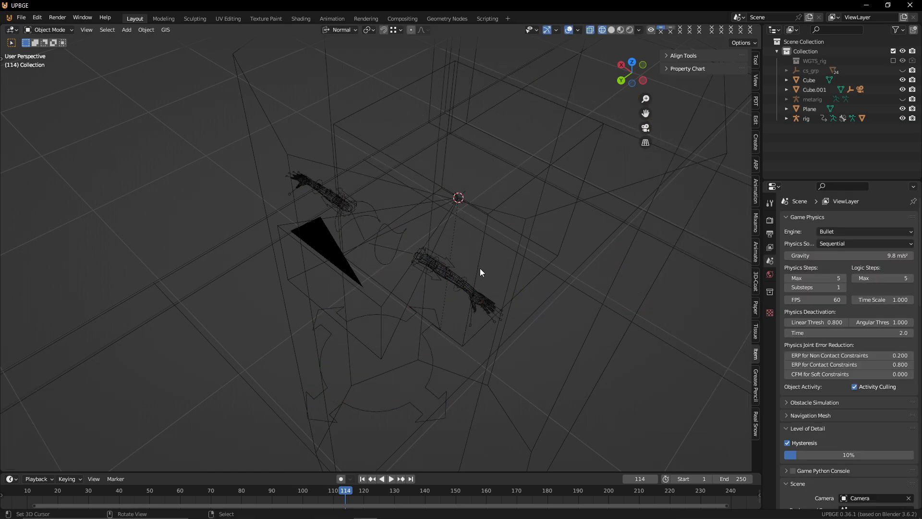
# Step: Snap the remaining rig to the 3D cursor, lower it about 0.58 m along Z, and check it through the camera
pyautogui.click(425, 247)
pyautogui.click(431, 249)
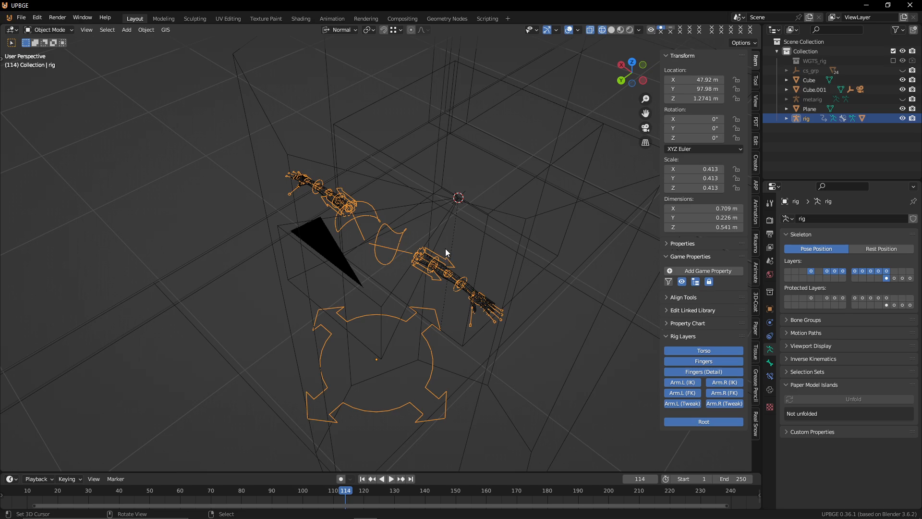
pyautogui.hotkey('shift', '`')
pyautogui.click(445, 248)
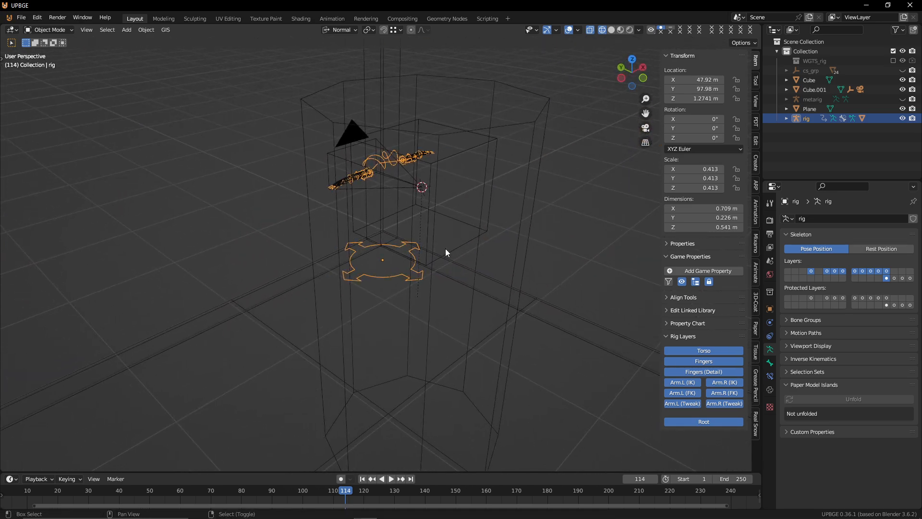
pyautogui.hotkey('shift', 's')
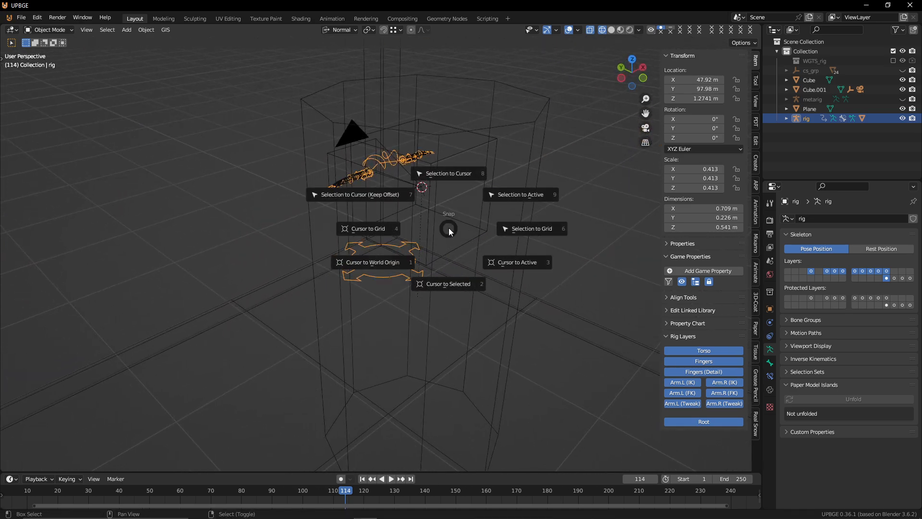
pyautogui.click(461, 174)
pyautogui.press('g')
pyautogui.press('z')
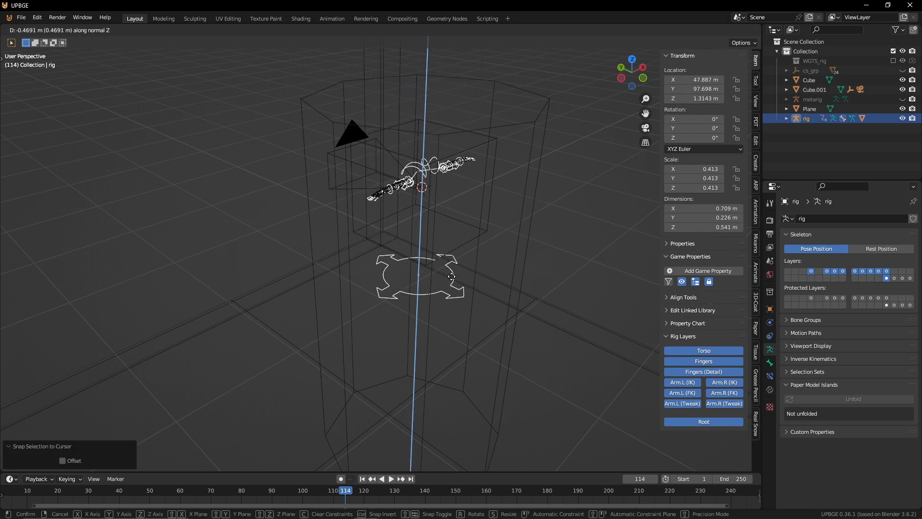
pyautogui.click(449, 294)
pyautogui.press('KP_0')
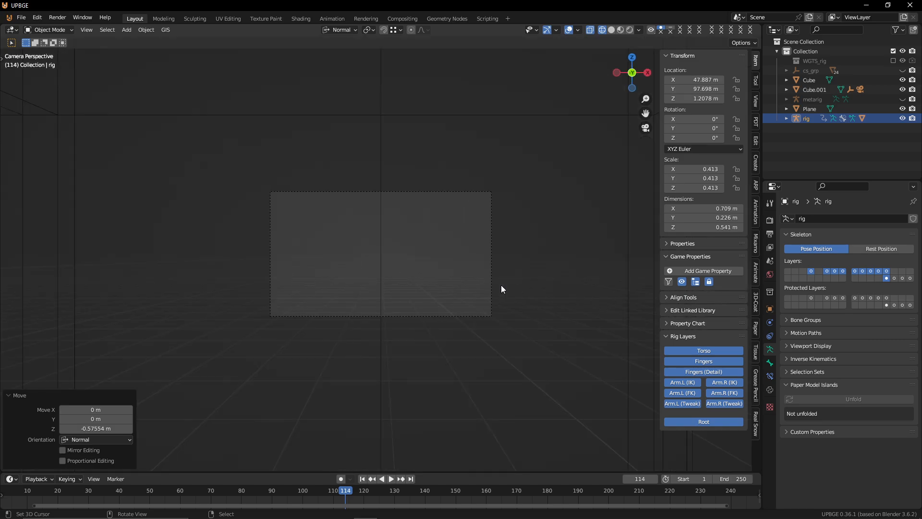
pyautogui.press('g')
pyautogui.press('z')
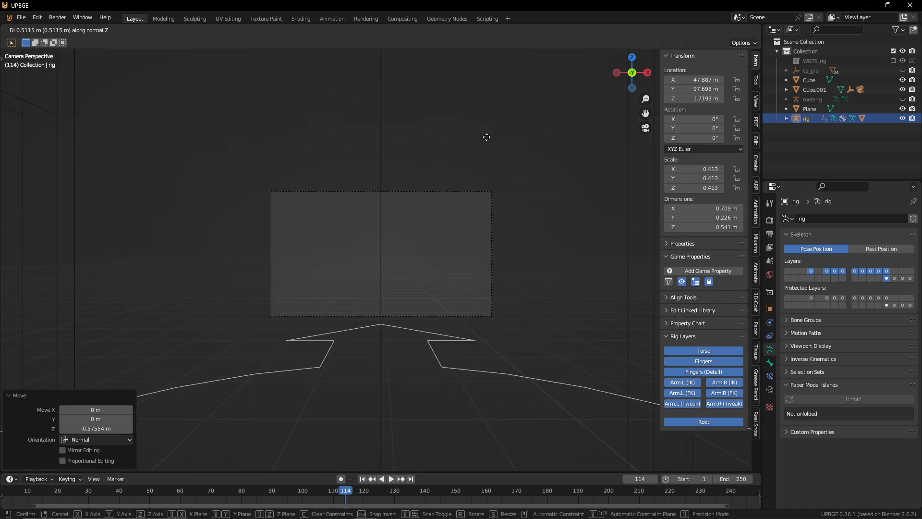
pyautogui.press('Escape')
# Step: Move the rig about 0.215 m along Y towards the front of the player, and check it through the camera
pyautogui.moveTo(433, 332); pyautogui.dragTo(418, 359, button='middle')
pyautogui.press('g')
pyautogui.press('y')
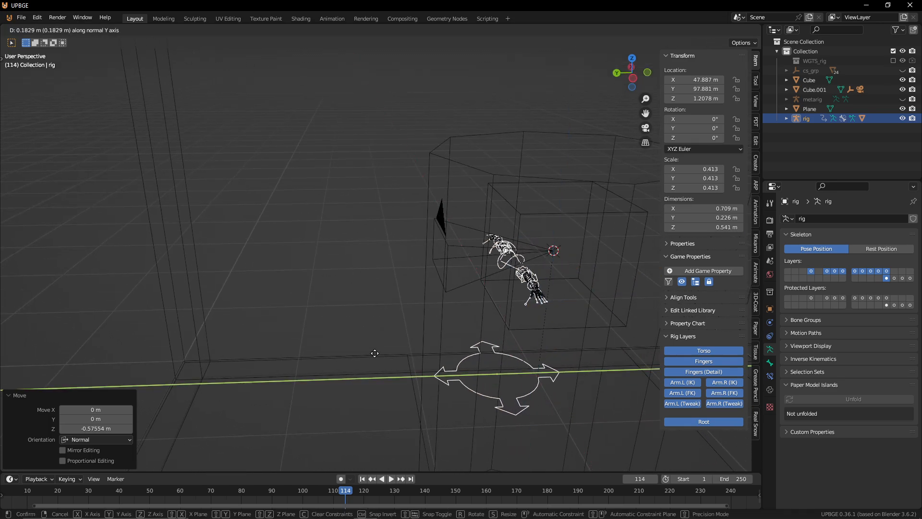
pyautogui.click(422, 347)
pyautogui.press('KP_0')
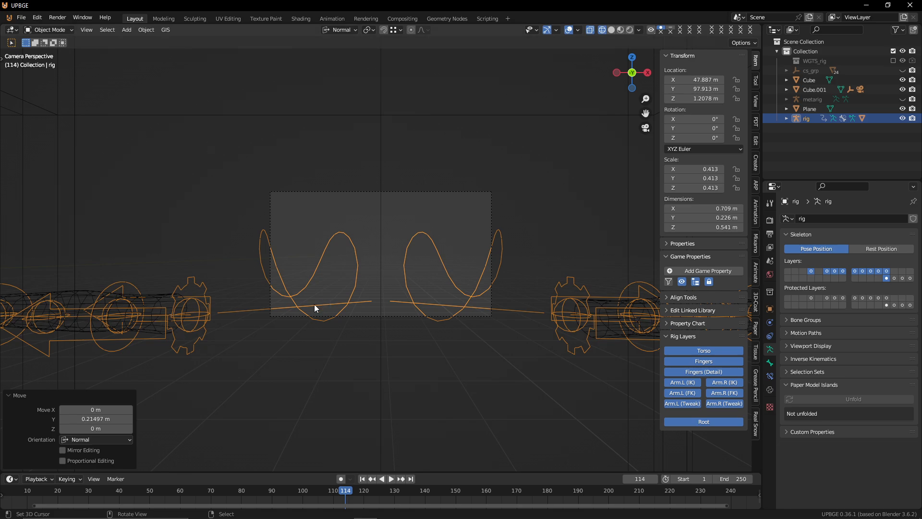
pyautogui.moveTo(284, 313); pyautogui.dragTo(408, 316, button='middle')
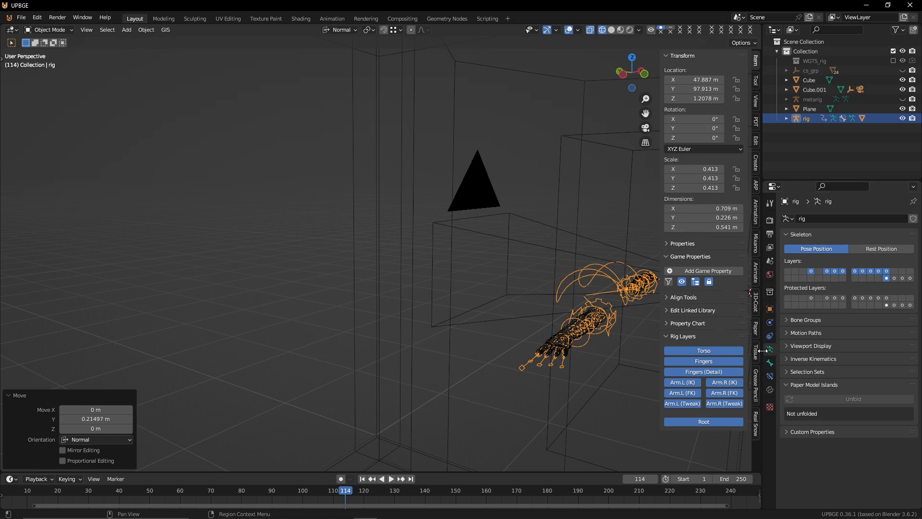
# Step: Set the game physics type to No Collision for both the rig and the arm mesh
pyautogui.click(769, 323)
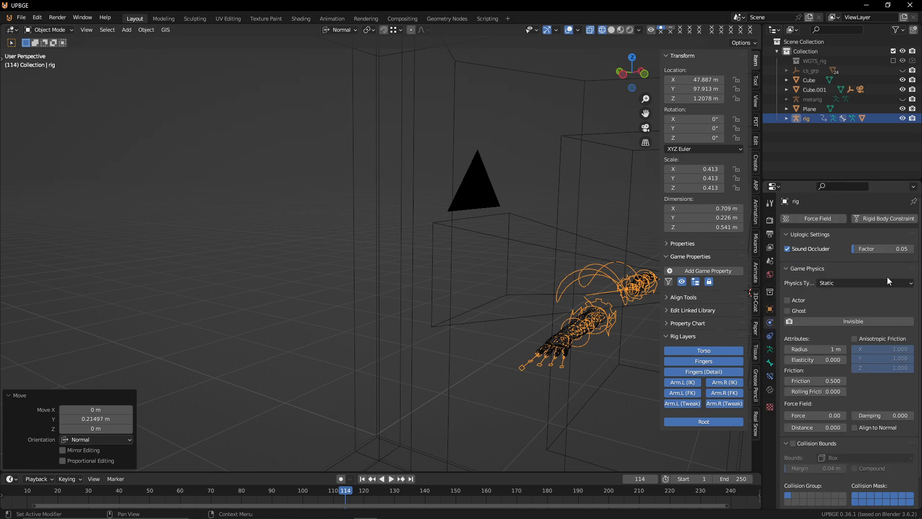
pyautogui.click(875, 281)
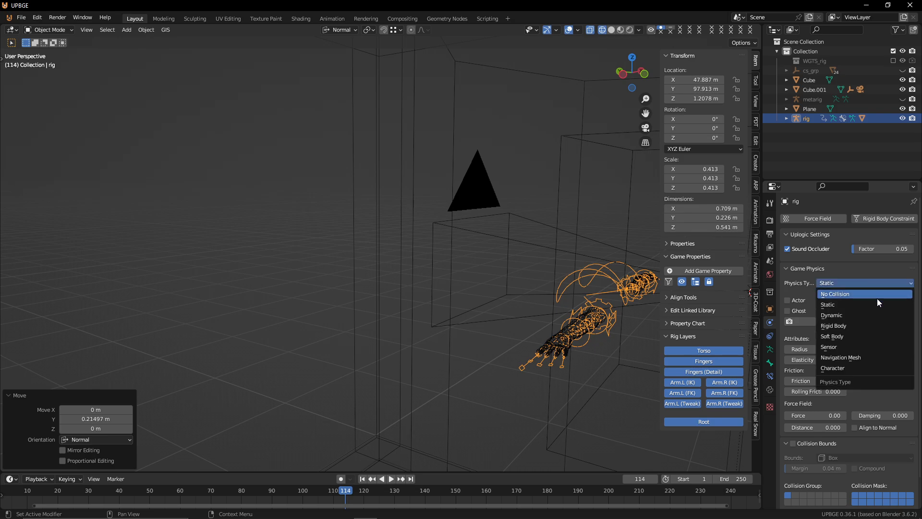
pyautogui.click(877, 298)
pyautogui.click(555, 339)
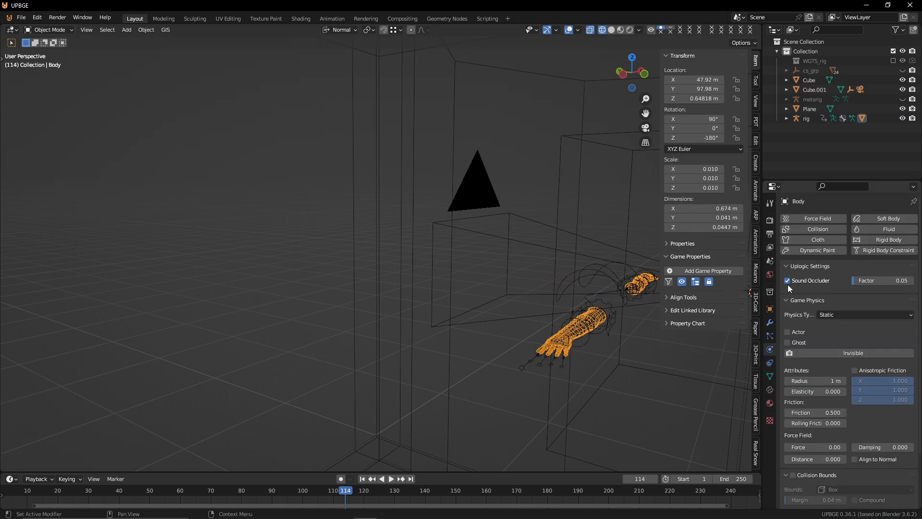
pyautogui.click(848, 316)
pyautogui.click(859, 325)
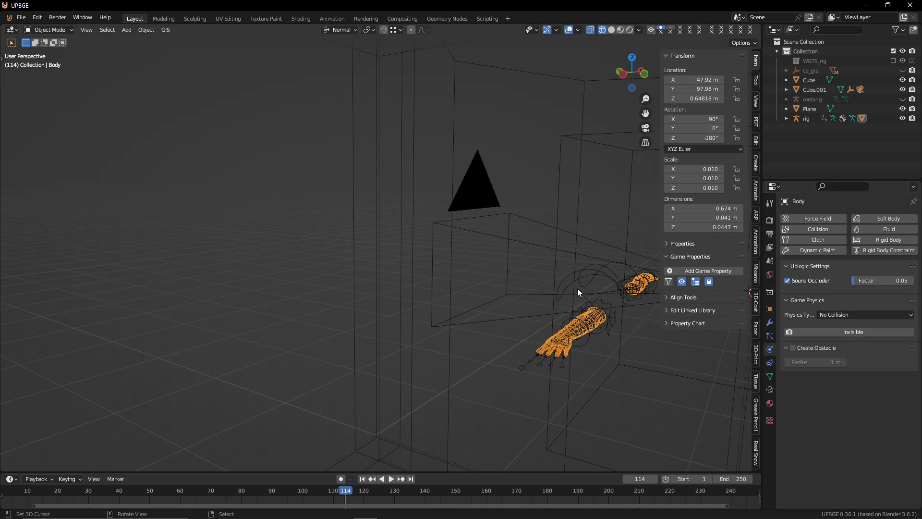
# Step: Delete the root bone below the arms from the rig in Edit Mode, and return to Object Mode
pyautogui.hotkey('shift', '`')
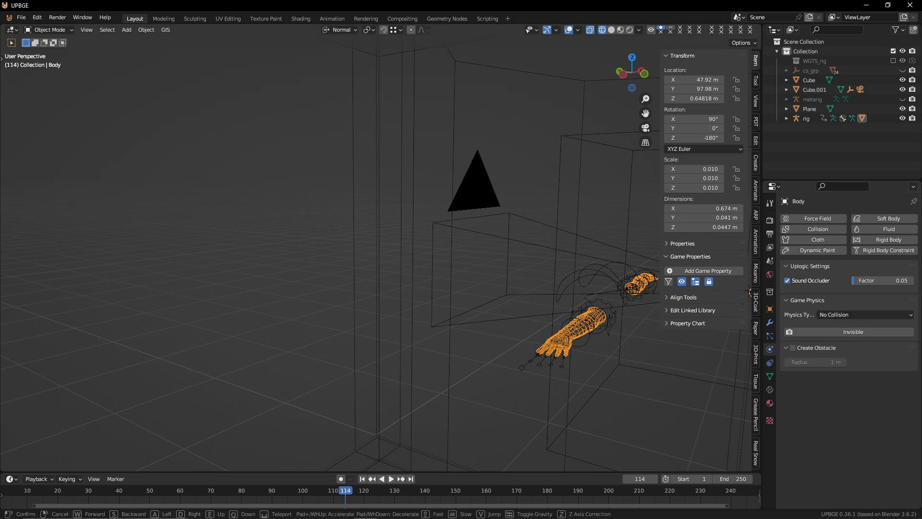
pyautogui.press('s')
pyautogui.click(532, 302)
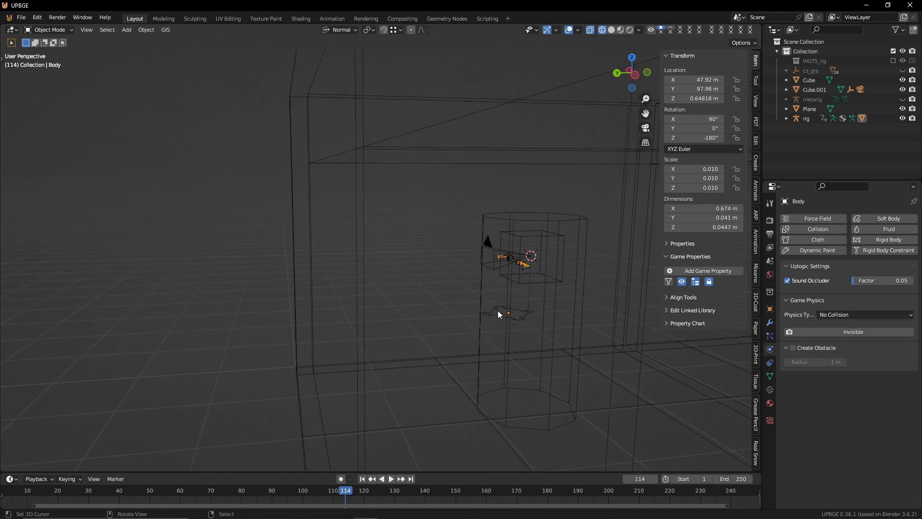
pyautogui.click(483, 292)
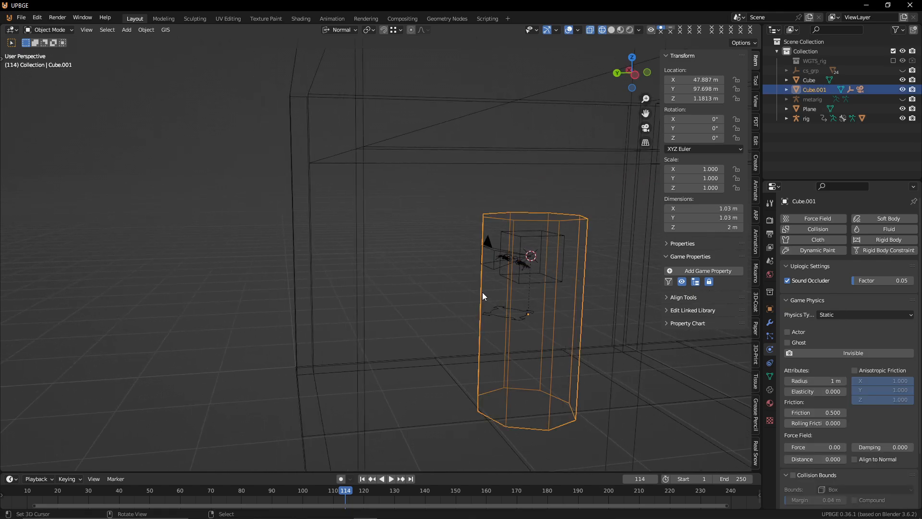
pyautogui.click(497, 316)
pyautogui.press('Tab')
pyautogui.click(505, 315)
pyautogui.press('x')
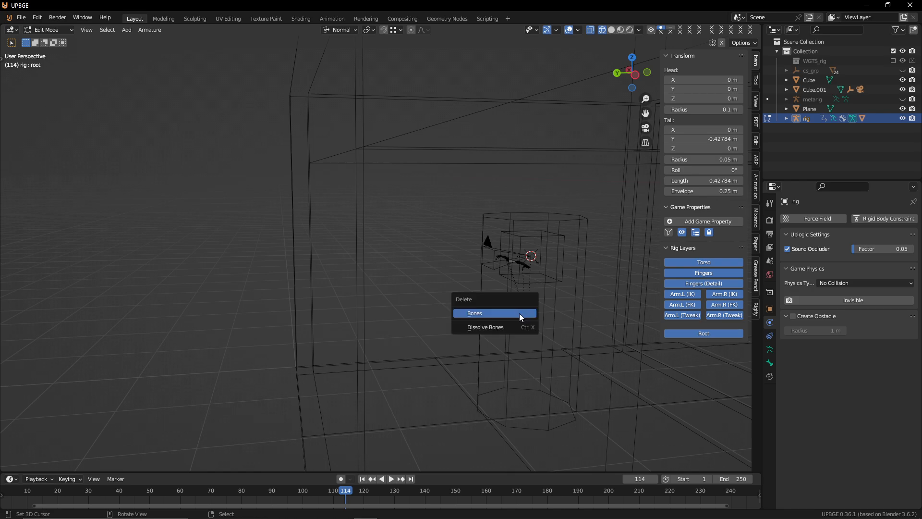
pyautogui.click(520, 313)
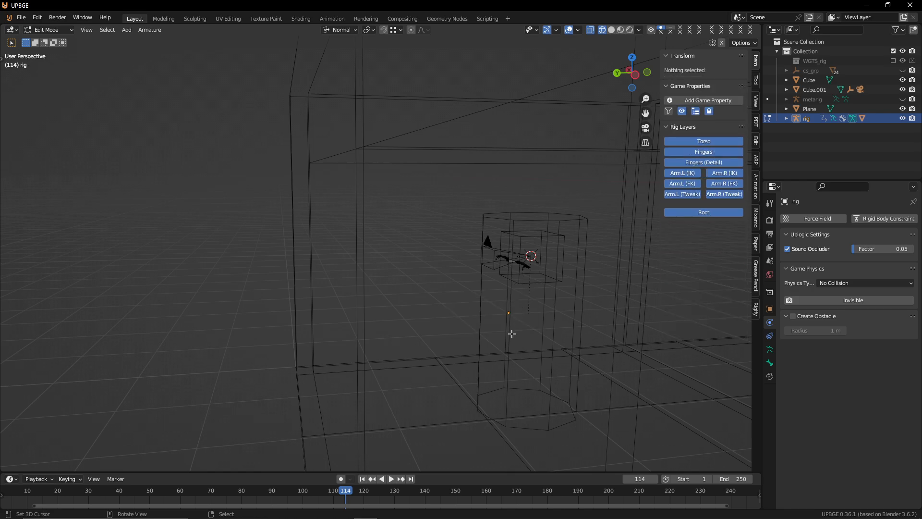
pyautogui.scroll(6, 512, 333)
pyautogui.press('Tab')
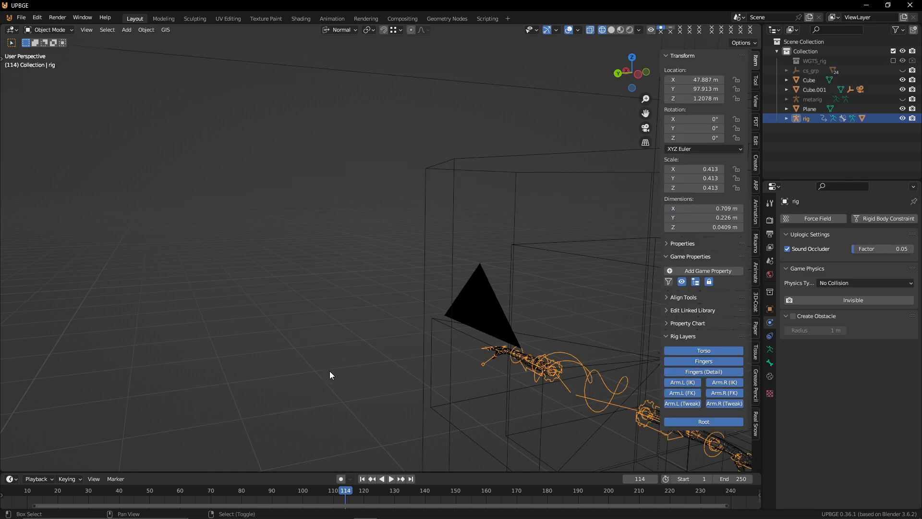
# Step: Examine the arms rig from several angles, comparing its bones in Edit Mode with its controls in Pose Mode
pyautogui.hotkey('shift', '`')
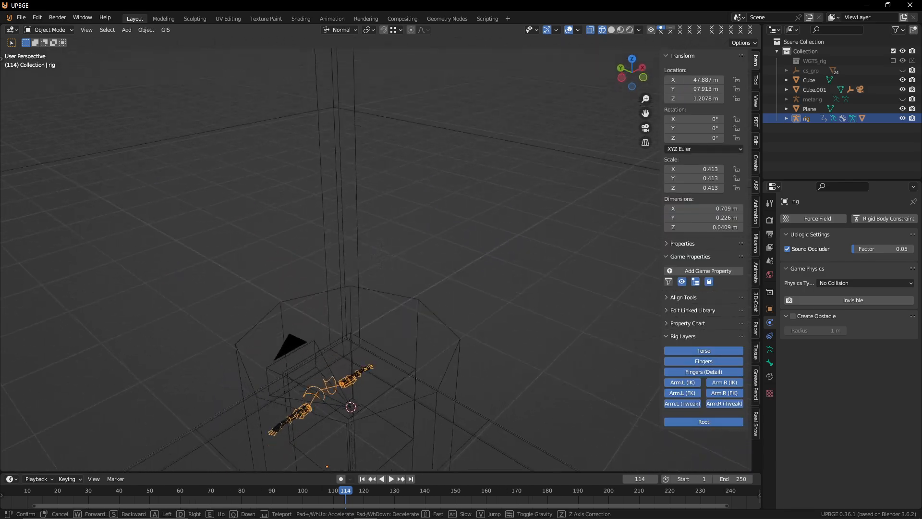
pyautogui.press('w')
pyautogui.press('a')
pyautogui.click(337, 372)
pyautogui.hotkey('shift', '`')
pyautogui.press('a')
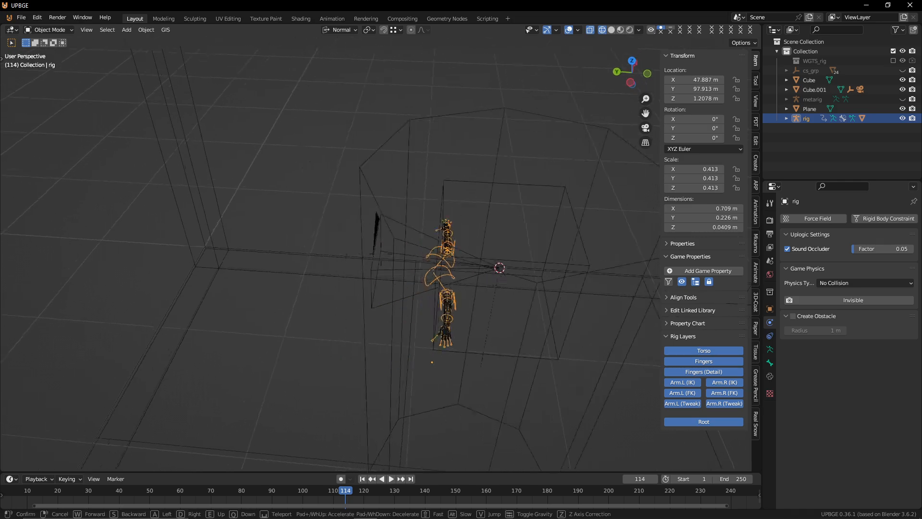
pyautogui.click(338, 354)
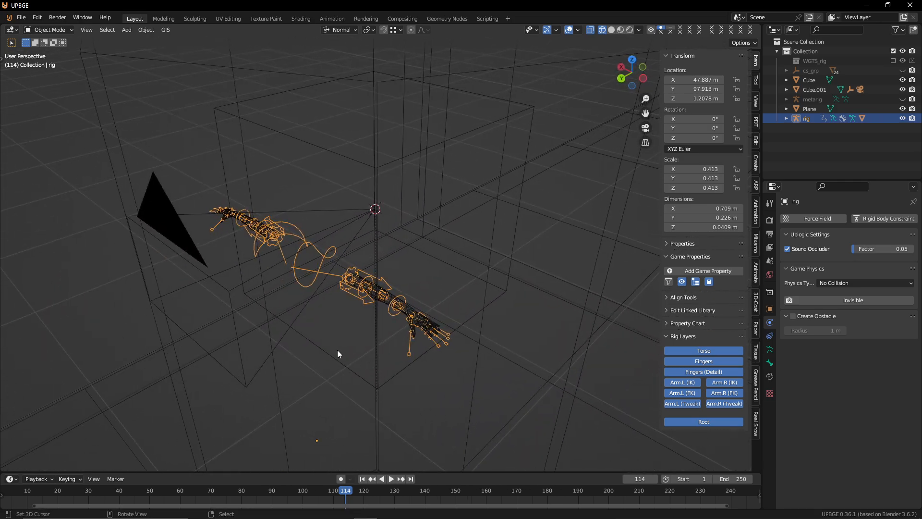
pyautogui.click(315, 278)
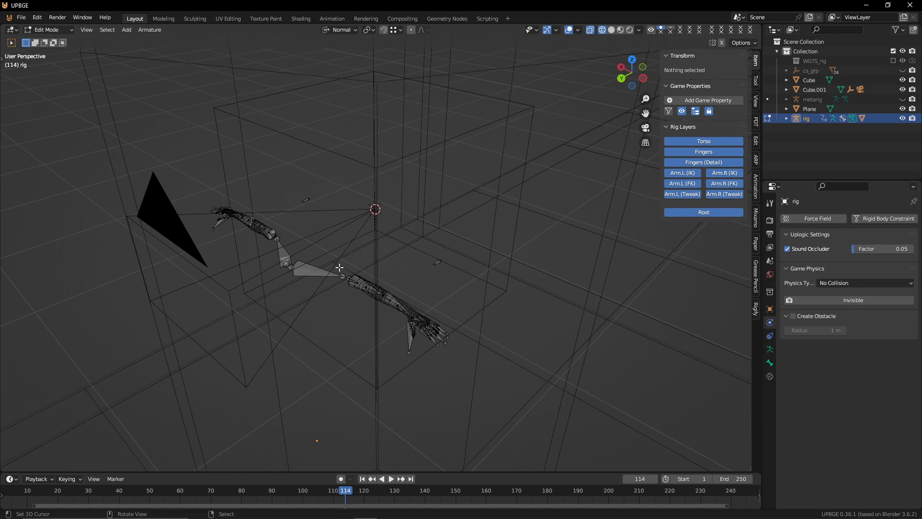
pyautogui.click(339, 268)
pyautogui.hotkey('ctrl', 'Tab')
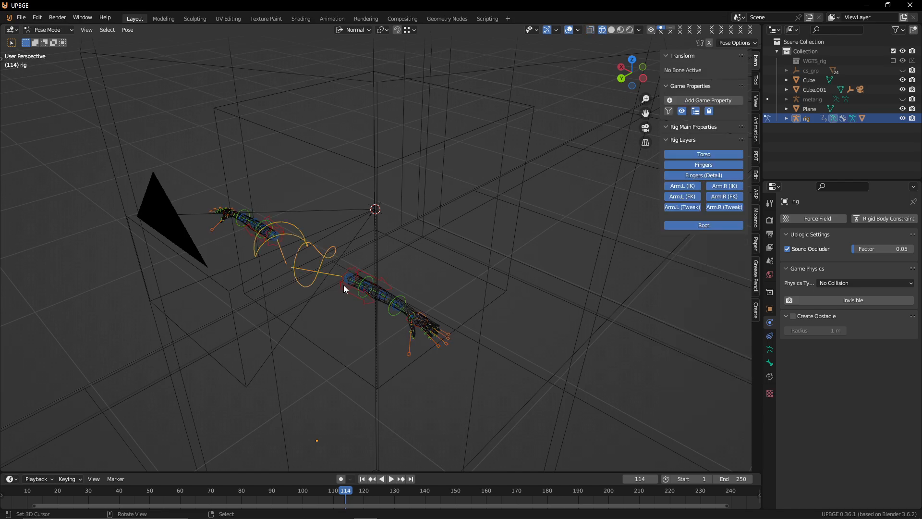
pyautogui.hotkey('shift', '`')
pyautogui.press('e')
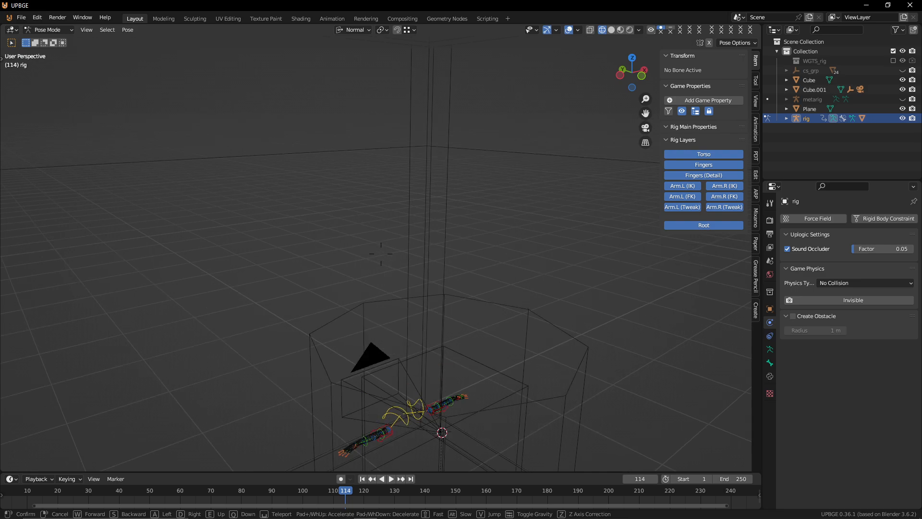
pyautogui.press('w')
pyautogui.click(373, 275)
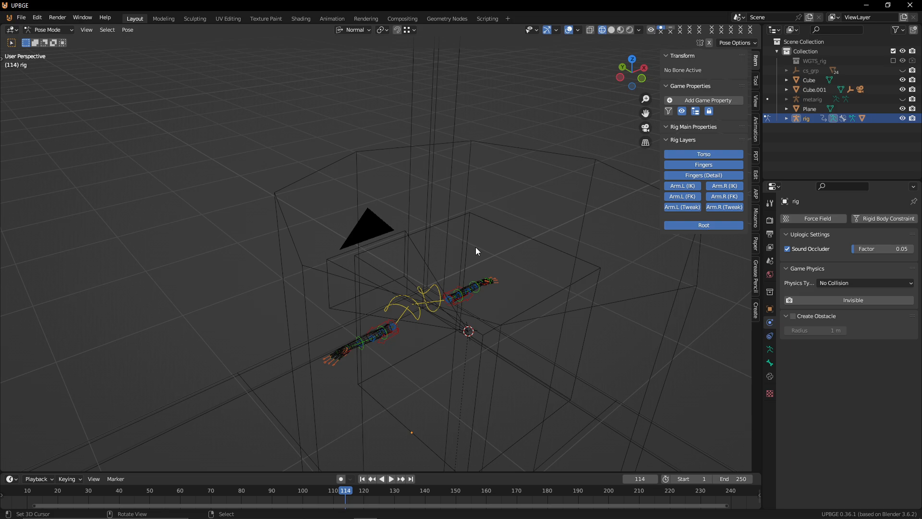
pyautogui.press('Tab')
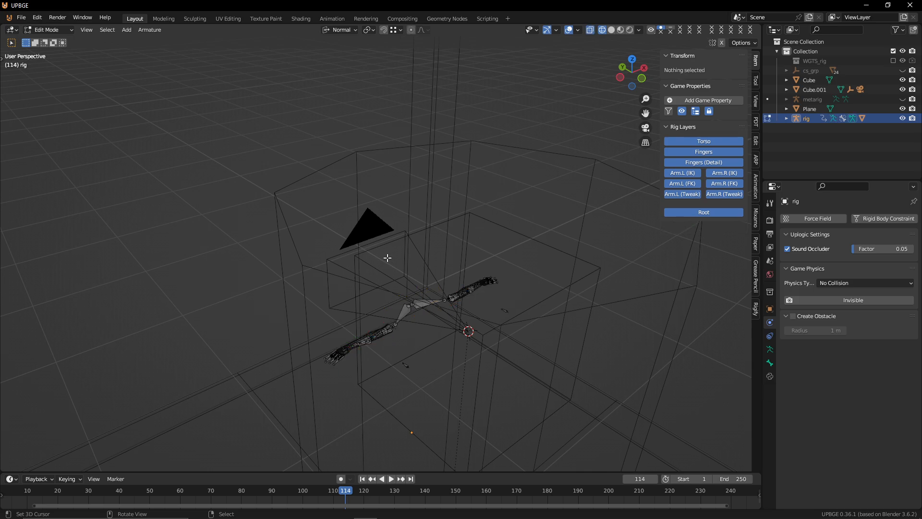
pyautogui.press('Tab')
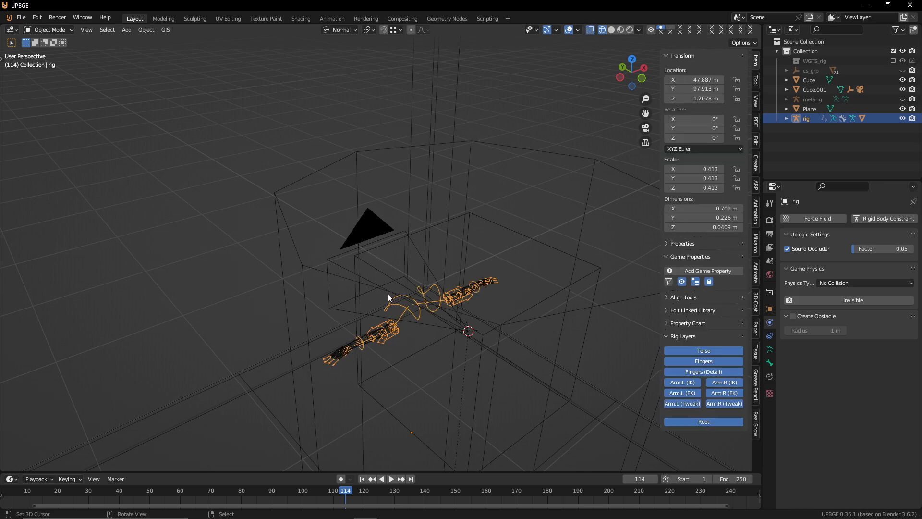
# Step: Place the 3D cursor at the camera and add a cylinder mesh there
pyautogui.click(364, 241)
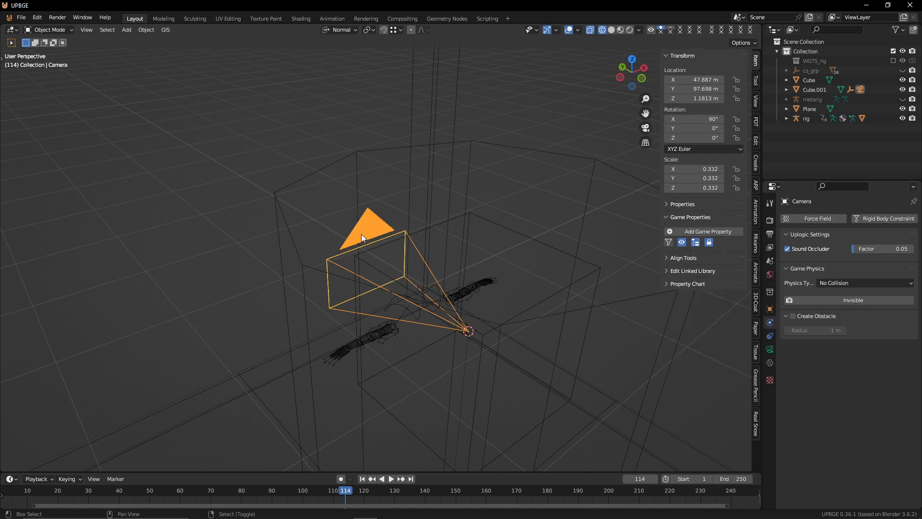
pyautogui.hotkey('shift', 's')
pyautogui.click(365, 290)
pyautogui.hotkey('shift', 'a')
pyautogui.moveTo(367, 221)
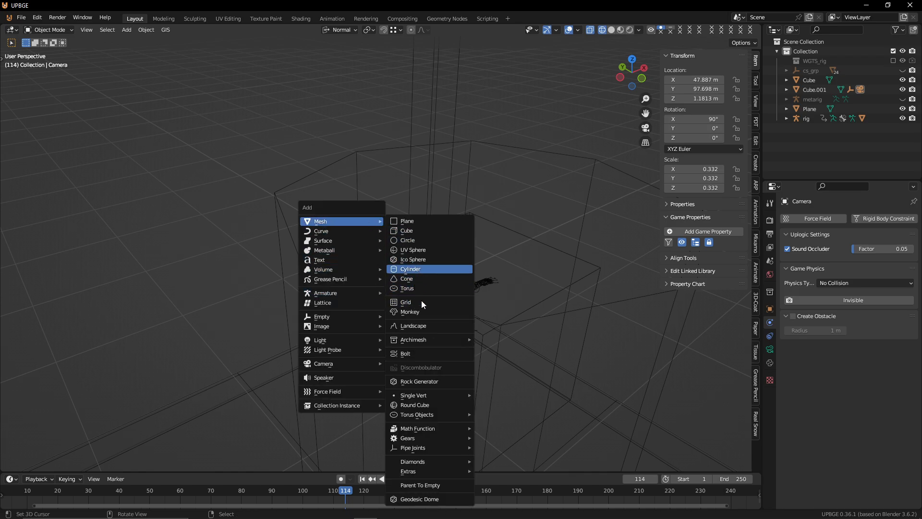
pyautogui.click(420, 269)
pyautogui.scroll(-3, 428, 356)
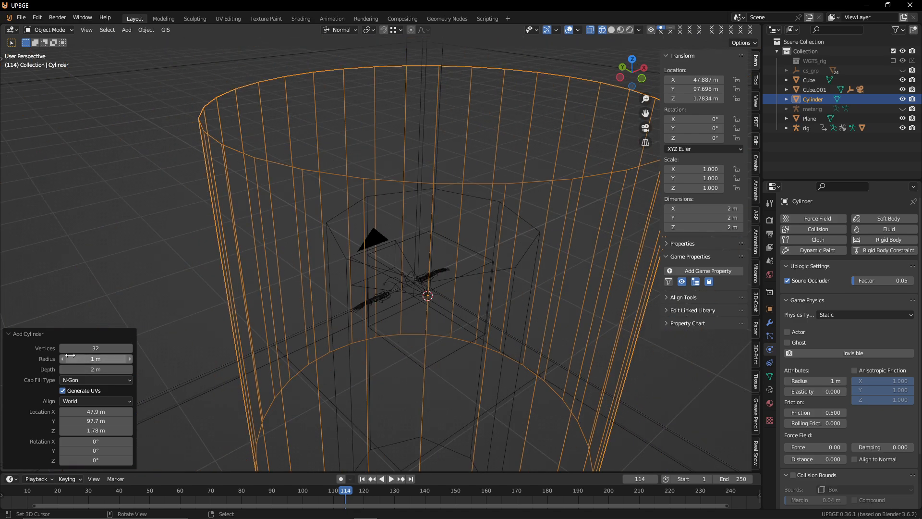
# Step: Try to halve the new cylinder's vertex count with a division expression
pyautogui.click(96, 348)
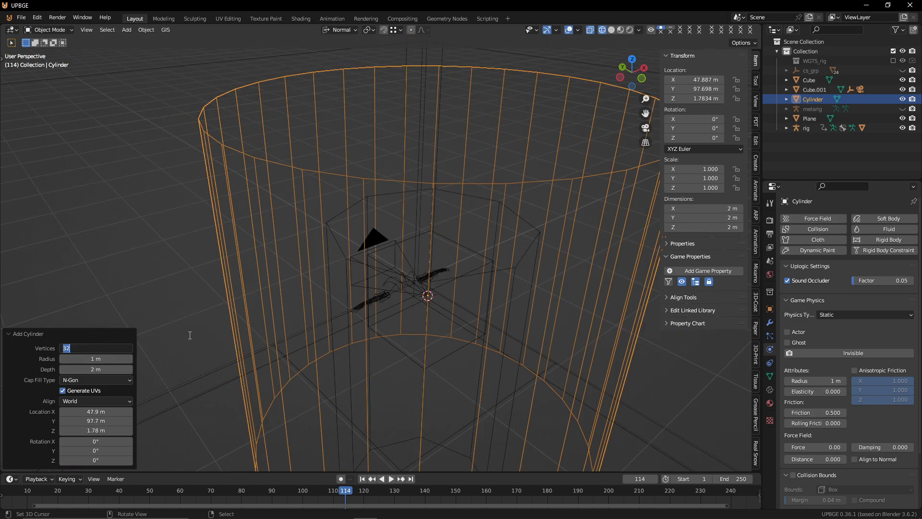
pyautogui.write('////////////////2')
pyautogui.press('BackSpace')
pyautogui.press('BackSpace')
pyautogui.press('BackSpace')
pyautogui.press('BackSpace')
pyautogui.press('BackSpace')
pyautogui.press('BackSpace')
pyautogui.press('BackSpace')
pyautogui.press('BackSpace')
pyautogui.press('BackSpace')
pyautogui.press('BackSpace')
pyautogui.press('BackSpace')
pyautogui.press('BackSpace')
pyautogui.press('BackSpace')
pyautogui.press('BackSpace')
pyautogui.press('BackSpace')
pyautogui.press('BackSpace')
pyautogui.press('BackSpace')
pyautogui.write('*///////')
pyautogui.press('BackSpace')
pyautogui.press('BackSpace')
pyautogui.press('BackSpace')
pyautogui.press('BackSpace')
pyautogui.press('BackSpace')
pyautogui.press('BackSpace')
pyautogui.press('BackSpace')
pyautogui.press('BackSpace')
pyautogui.press('BackSpace')
pyautogui.press('BackSpace')
pyautogui.press('BackSpace')
pyautogui.press('BackSpace')
pyautogui.press('BackSpace')
pyautogui.press('BackSpace')
pyautogui.press('BackSpace')
pyautogui.press('BackSpace')
pyautogui.press('BackSpace')
pyautogui.write('/2')
pyautogui.press('Return')
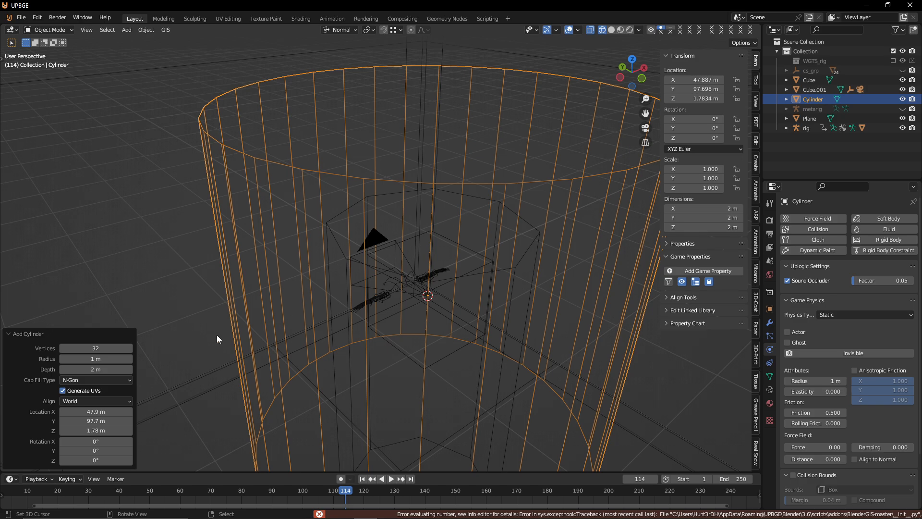
# Step: Reduce the cylinder to 16 vertices by dividing its vertex count by 2
pyautogui.click(110, 348)
pyautogui.write('/2')
pyautogui.press('Return')
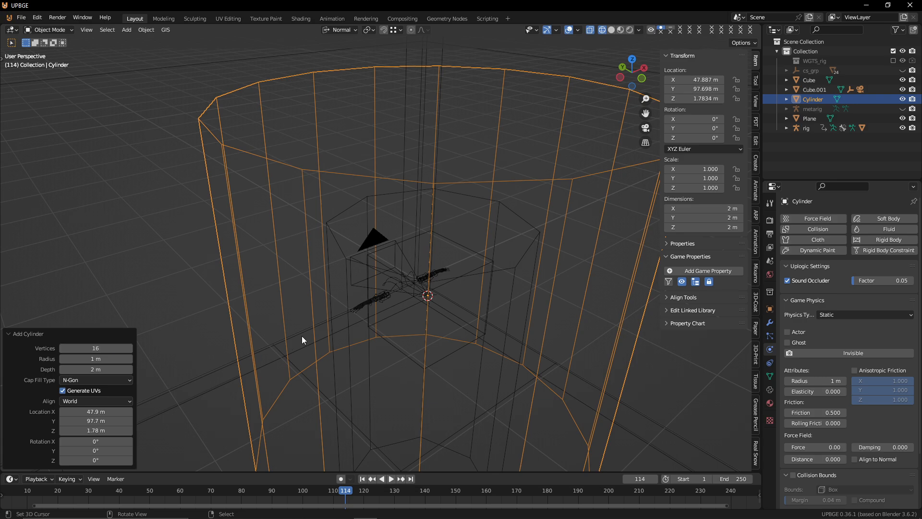
# Step: Scale the cylinder's whole mesh in Edit Mode to about 0.103 in global X and Y, keeping its height
pyautogui.scroll(-4, 331, 335)
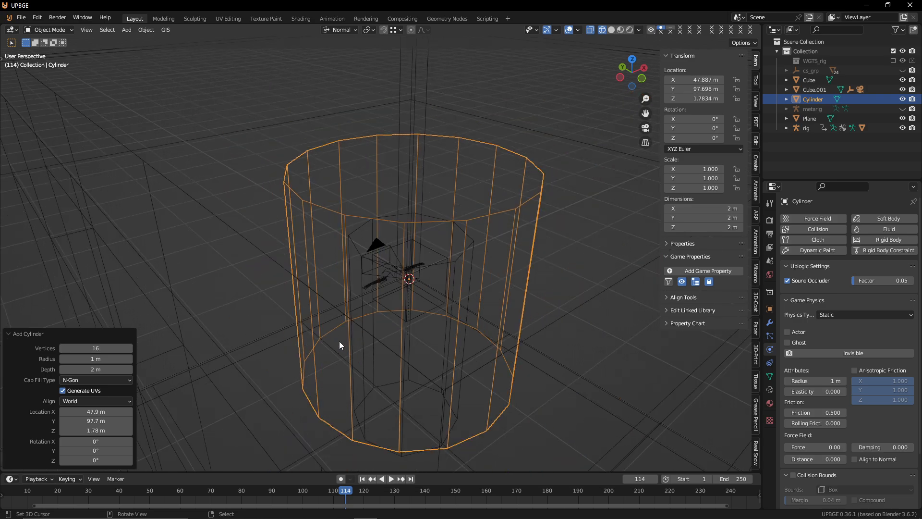
pyautogui.press('Tab')
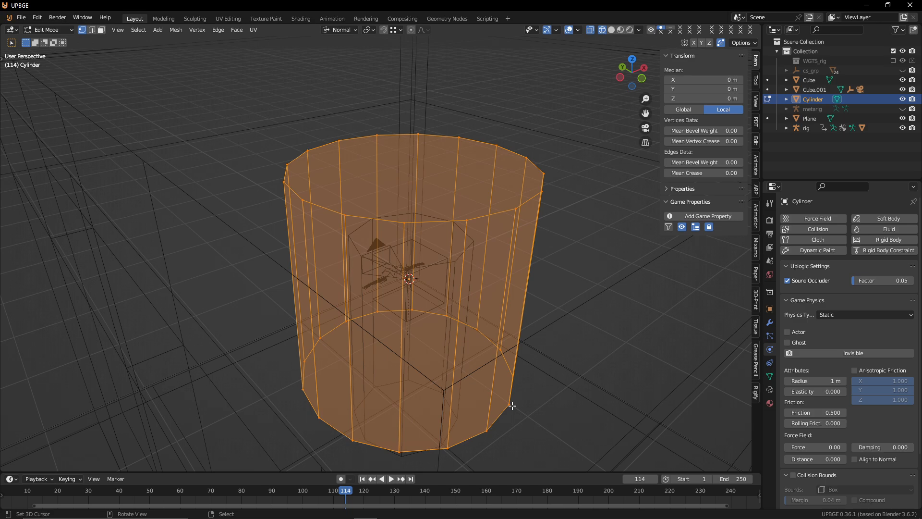
pyautogui.press('s')
pyautogui.hotkey('shift', 'z')
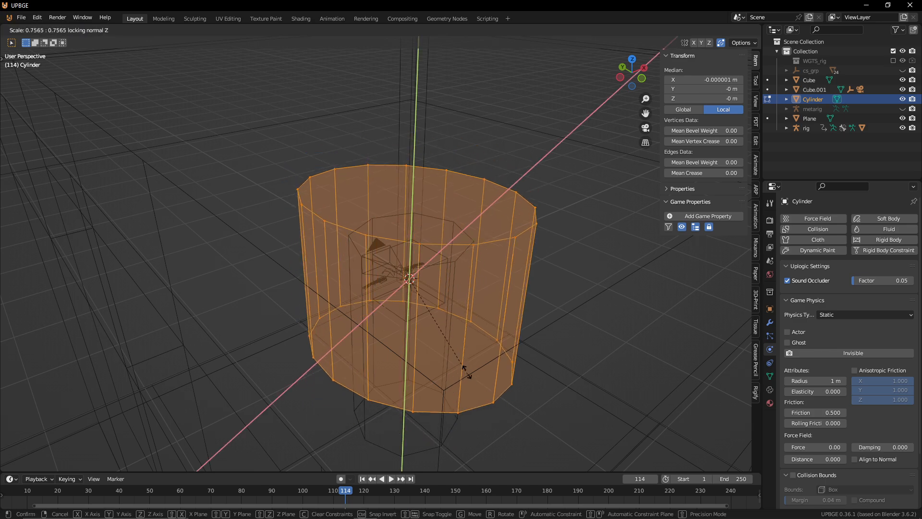
pyautogui.hotkey('shift', 'z')
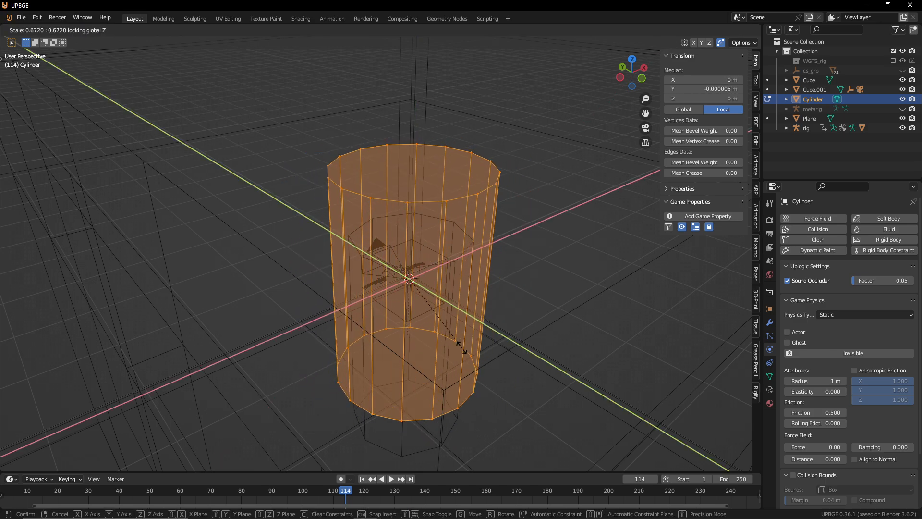
pyautogui.click(400, 279)
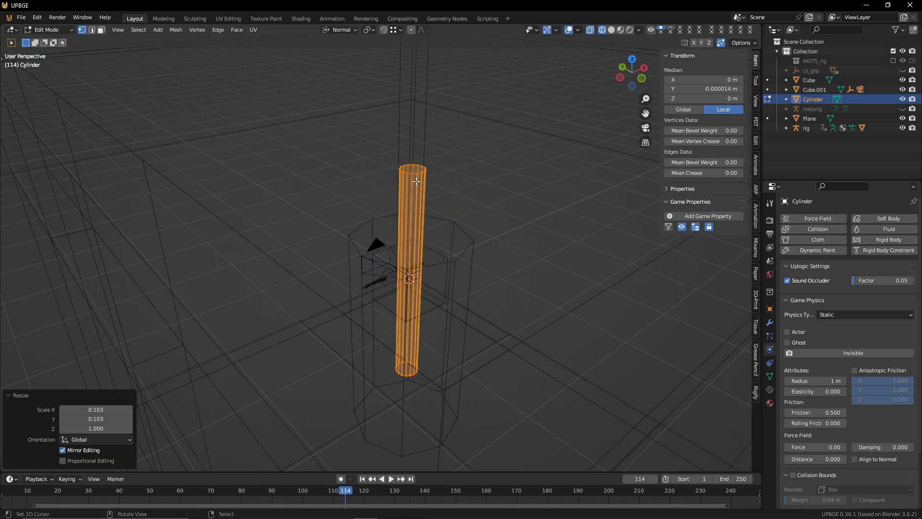
# Step: Scale the cylinder mesh along global Z to about 0.58 and set the transform orientation to Global
pyautogui.press('s')
pyautogui.press('z')
pyautogui.press('z')
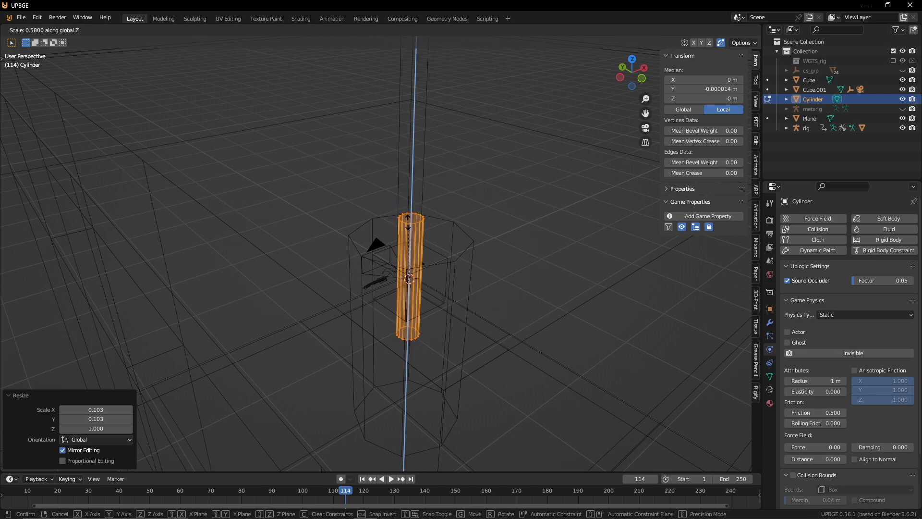
pyautogui.click(408, 222)
pyautogui.click(341, 30)
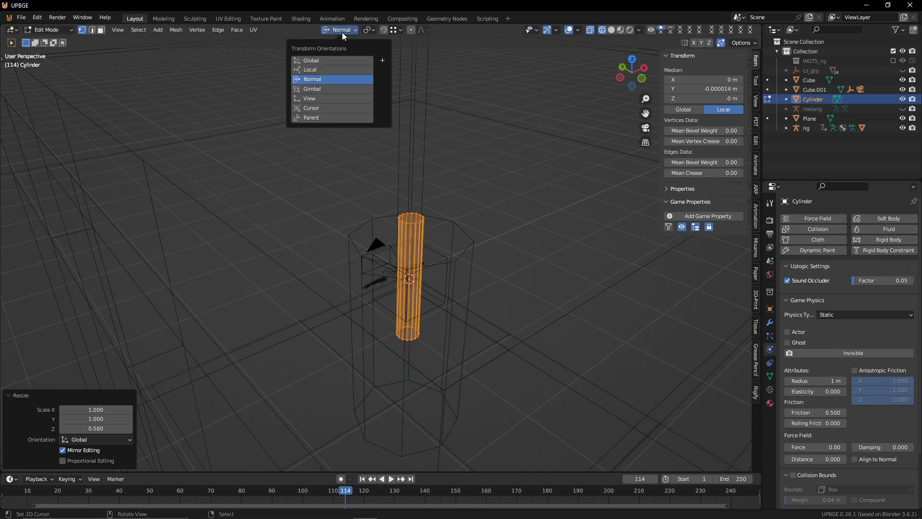
pyautogui.click(335, 61)
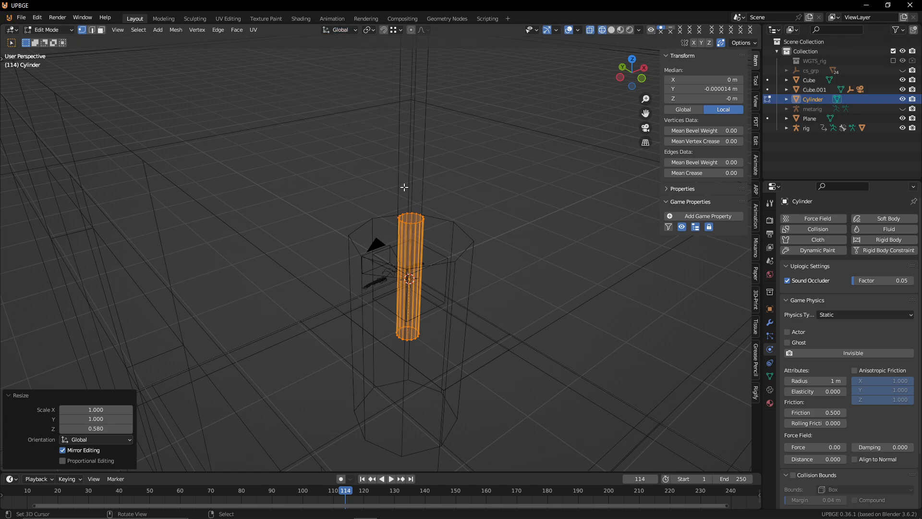
# Step: In face selection mode, extrude the cylinder's top face upward about 0.07 m and scale it to about 1.436
pyautogui.click(102, 30)
pyautogui.rightClick(407, 219)
pyautogui.press('e')
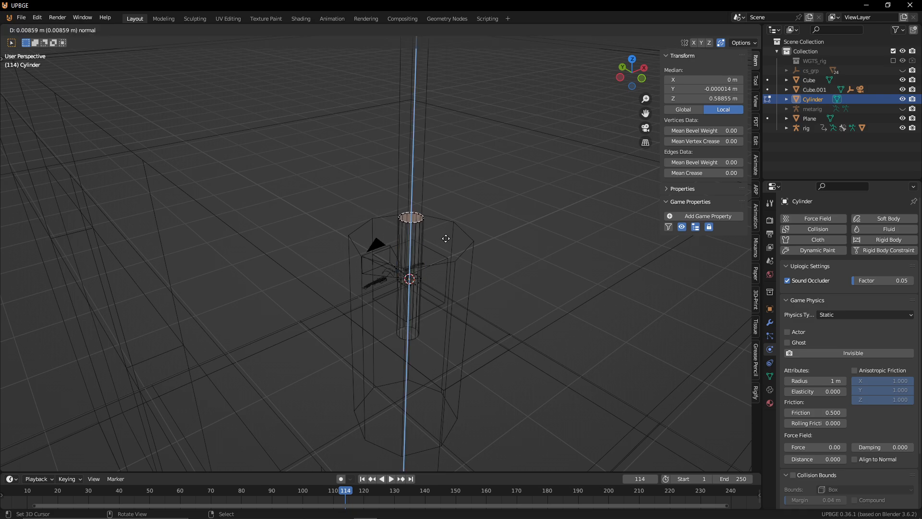
pyautogui.click(445, 234)
pyautogui.press('s')
pyautogui.click(467, 230)
# Step: Extrude the top face about 0.11 m, flare it by about 1.351, and extrude it a further 0.197 m to shape the flashlight head
pyautogui.press('e')
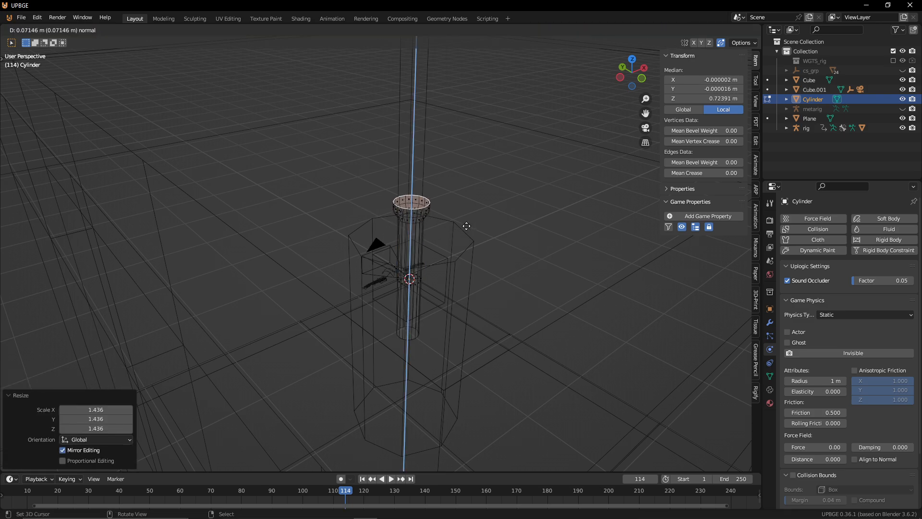
pyautogui.click(465, 222)
pyautogui.press('s')
pyautogui.click(485, 224)
pyautogui.press('e')
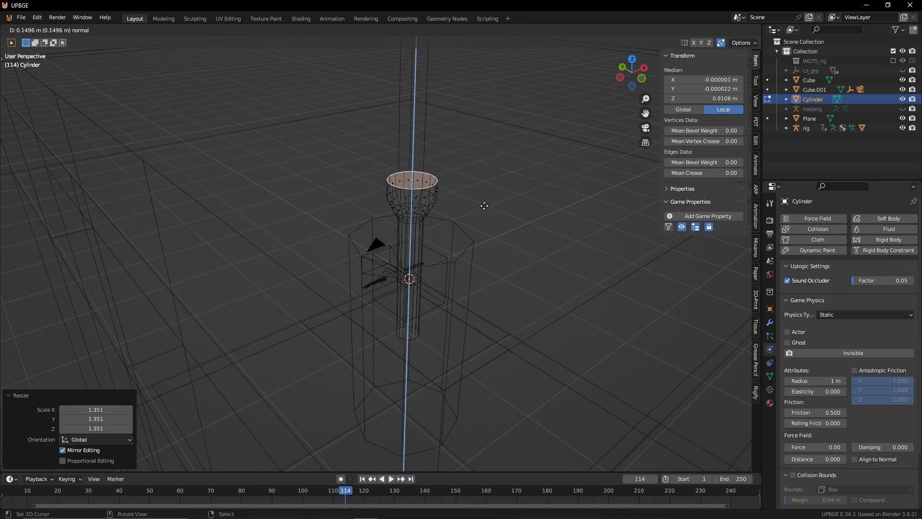
pyautogui.click(484, 205)
pyautogui.hotkey('shift', '`')
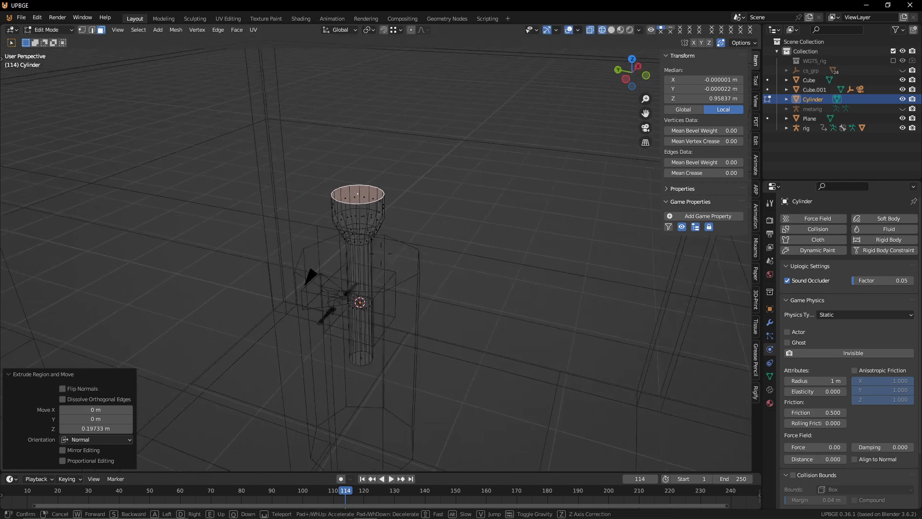
pyautogui.click(461, 288)
# Step: Inset the head's top face about 0.052 m and recess it inward with extrusions of about 0.018 m and 0.027 m, scaling to 0.873 between them
pyautogui.press('i')
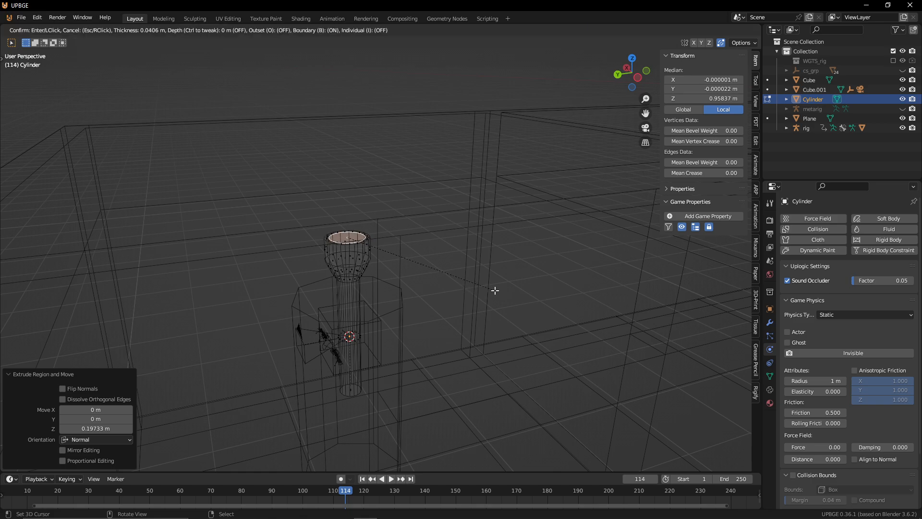
pyautogui.click(495, 290)
pyautogui.press('e')
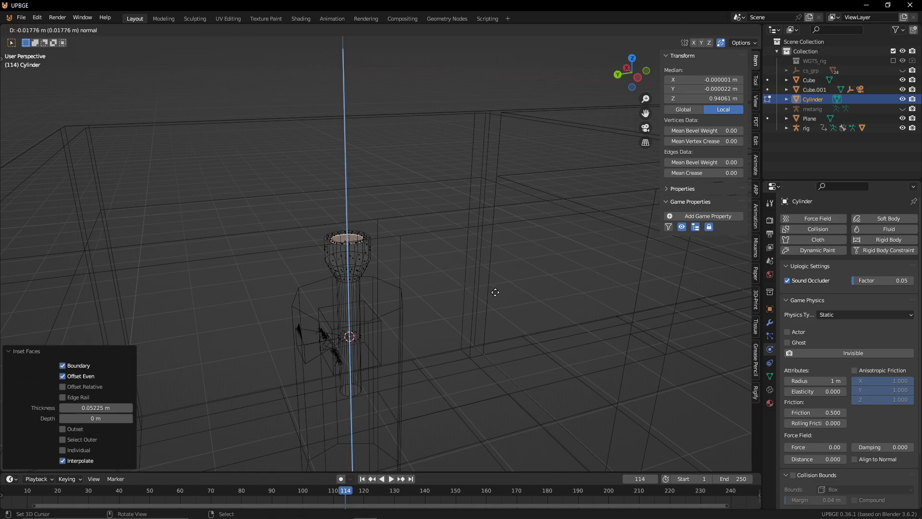
pyautogui.click(495, 293)
pyautogui.press('s')
pyautogui.click(475, 285)
pyautogui.press('e')
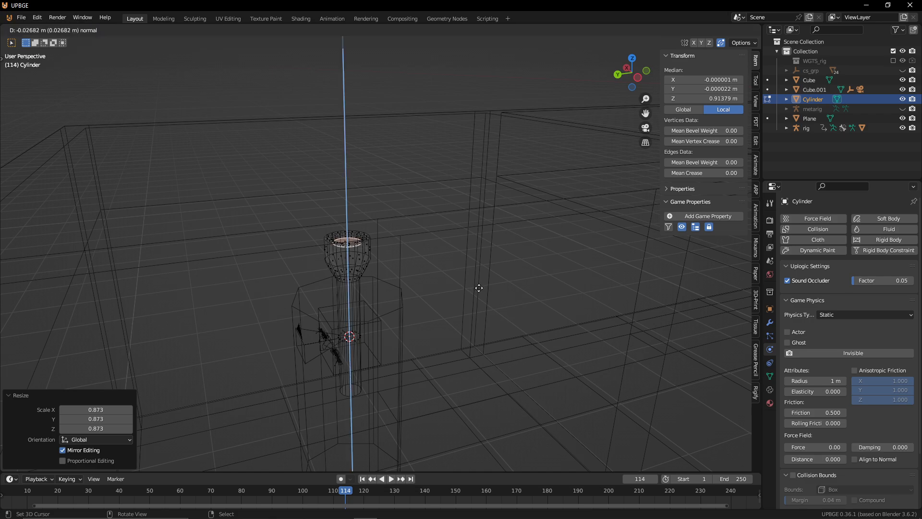
pyautogui.click(479, 287)
# Step: Examine the flashlight's overall shape in Object Mode and its recessed head in Edit Mode from several angles
pyautogui.hotkey('shift', '`')
pyautogui.press('d')
pyautogui.click(467, 292)
pyautogui.press('Tab')
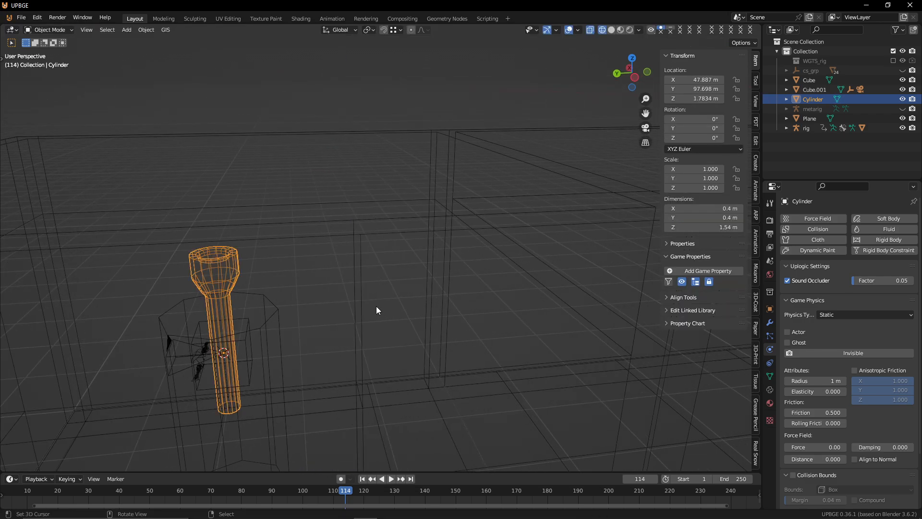
pyautogui.hotkey('shift', '`')
pyautogui.press('w')
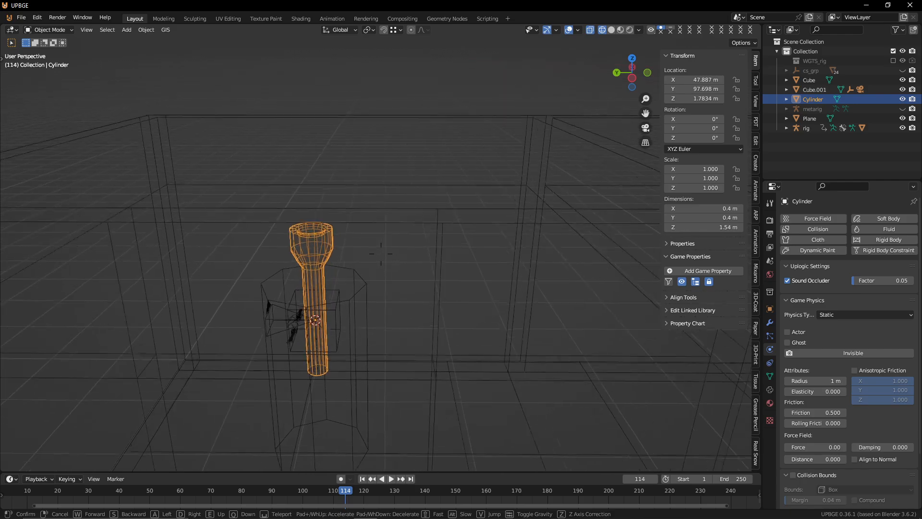
pyautogui.press('e')
pyautogui.press('w')
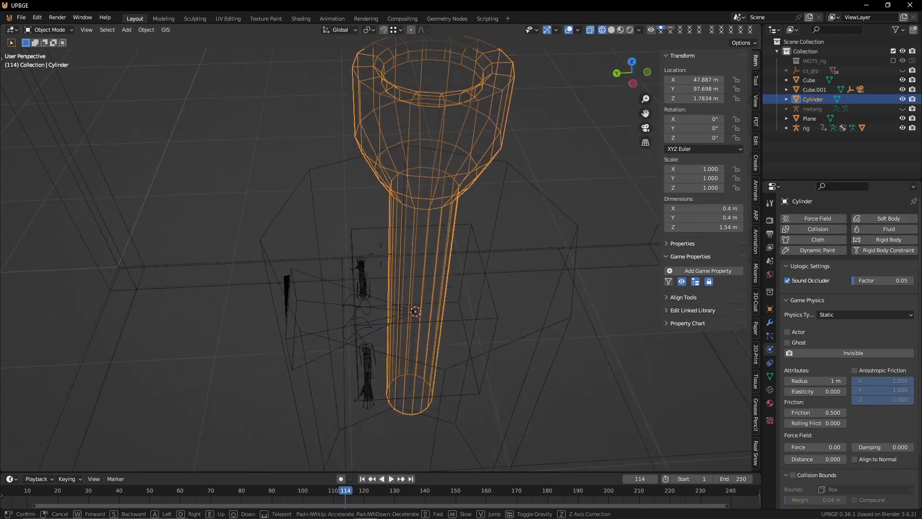
pyautogui.press('e')
pyautogui.click(223, 304)
pyautogui.press('Tab')
pyautogui.hotkey('shift', '`')
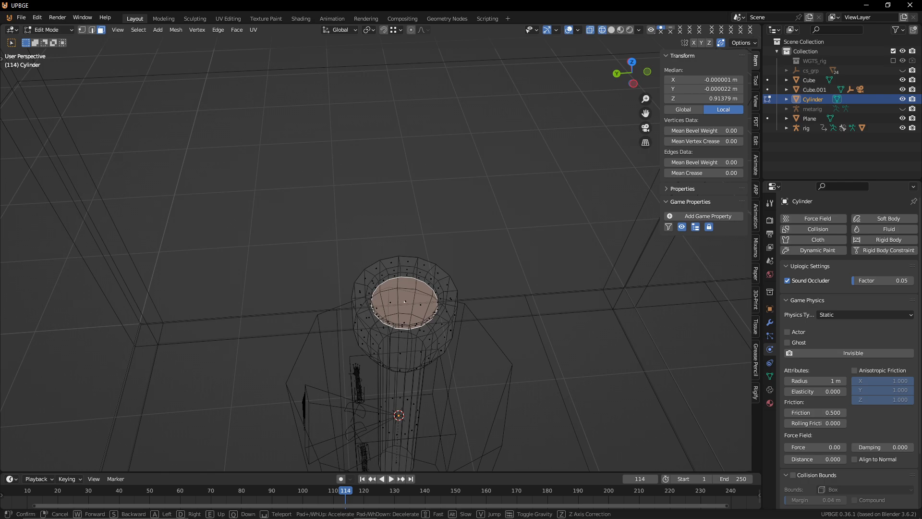
pyautogui.press('q')
pyautogui.click(333, 293)
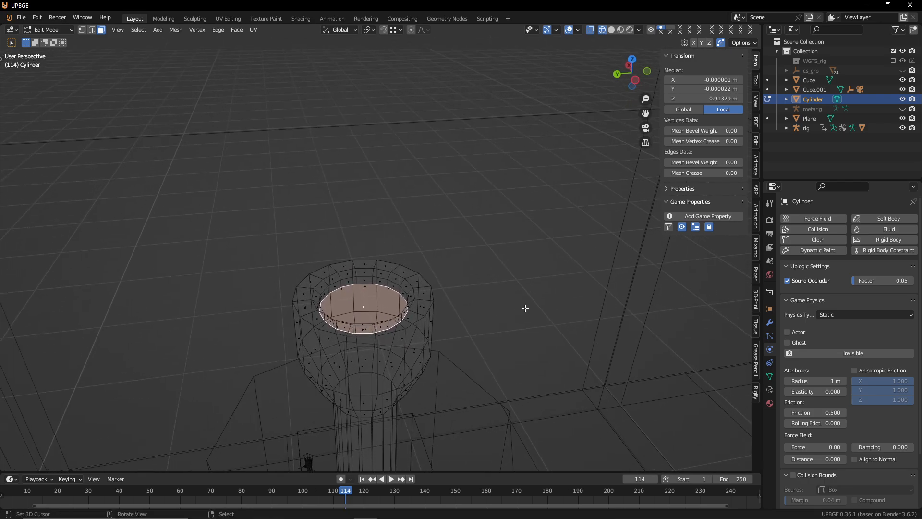
# Step: Switch the viewport to Material Preview shading and bring the flashlight into close view inside the room
pyautogui.click(621, 30)
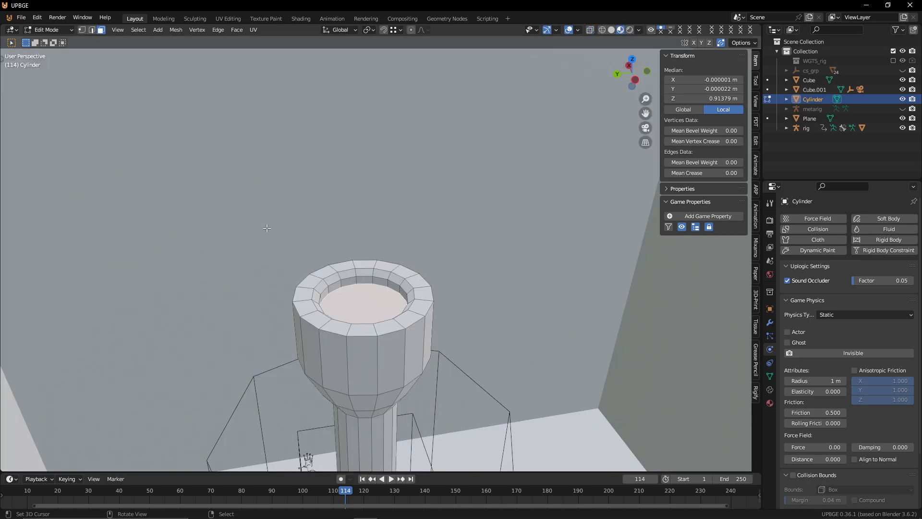
pyautogui.hotkey('shift', '`')
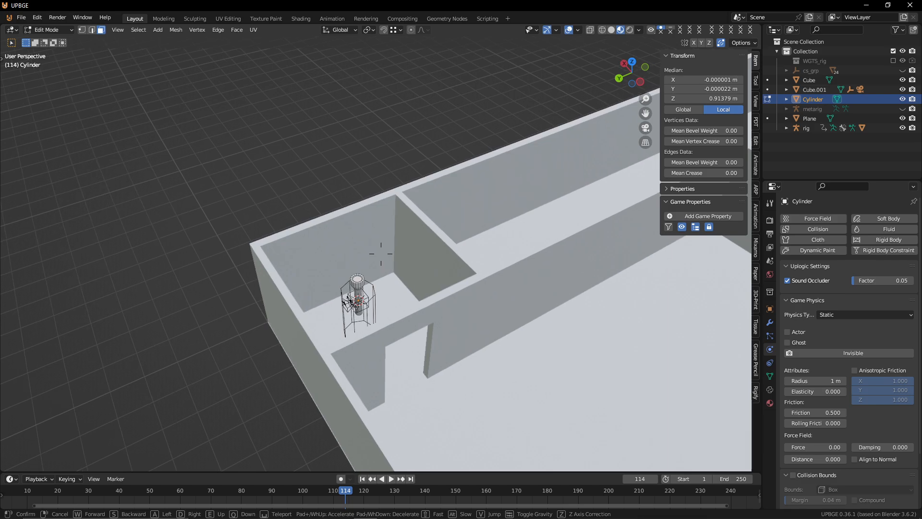
pyautogui.press('w')
pyautogui.click(381, 254)
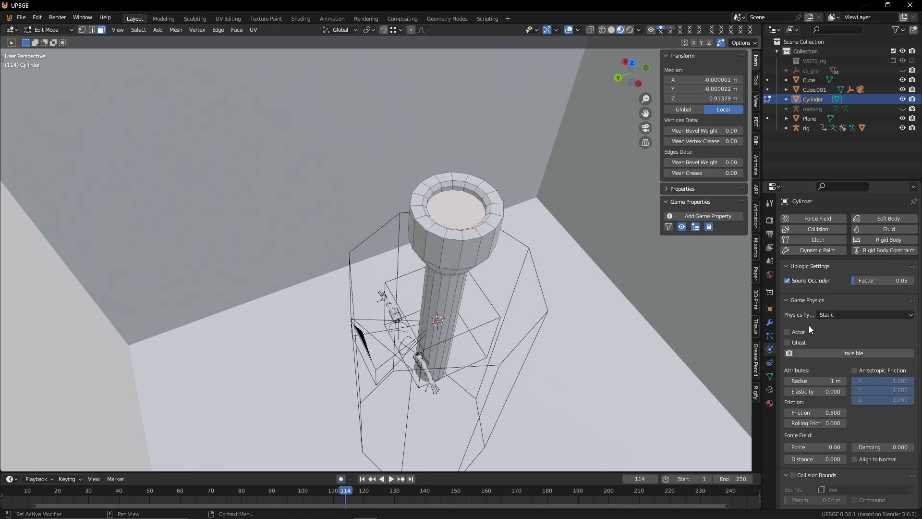
# Step: Set the cylinder's game physics type to No Collision
pyautogui.click(840, 317)
pyautogui.click(842, 323)
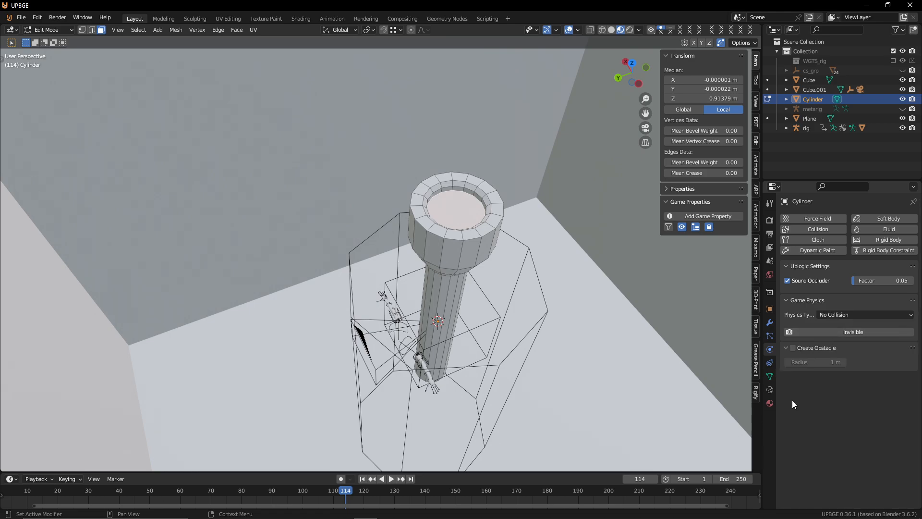
# Step: Create a new material on the cylinder and name it flash 1
pyautogui.click(771, 406)
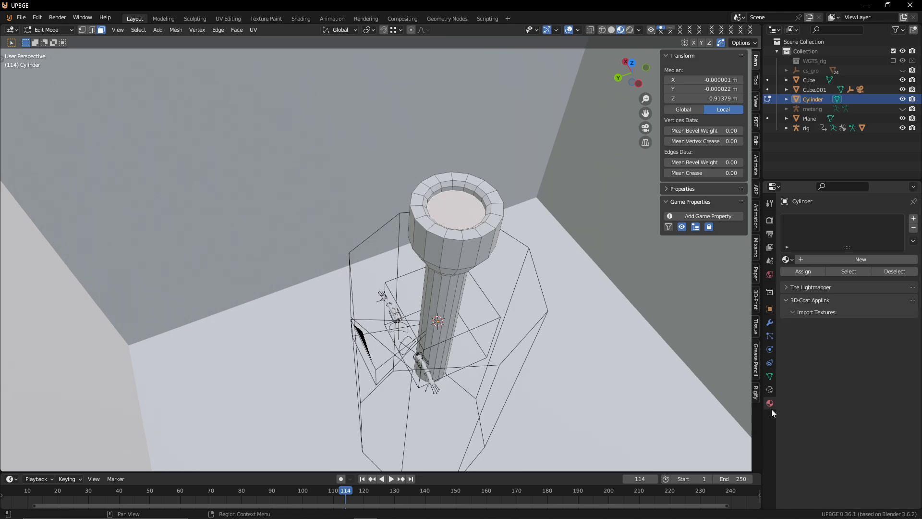
pyautogui.click(841, 260)
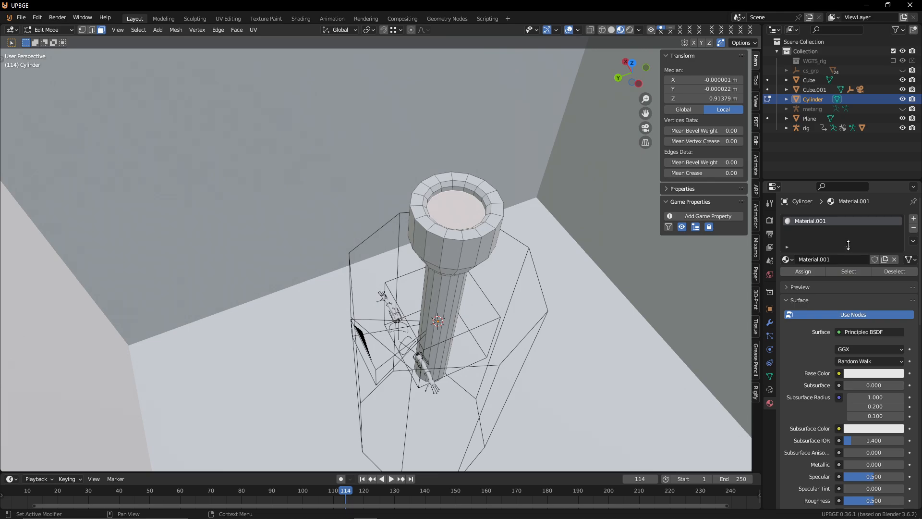
pyautogui.doubleClick(826, 223)
pyautogui.write('flash 1')
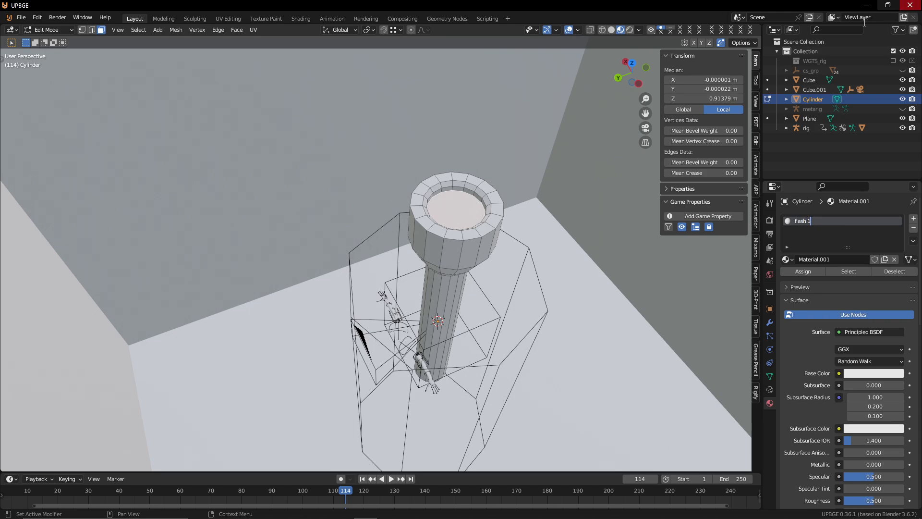
pyautogui.press('Return')
# Step: Add a second material slot with a new material and name it flash 2
pyautogui.click(914, 218)
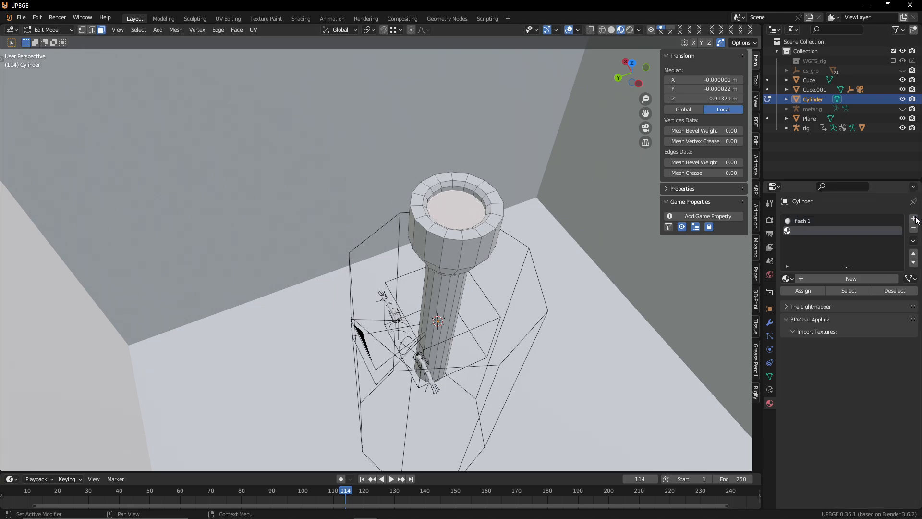
pyautogui.click(840, 276)
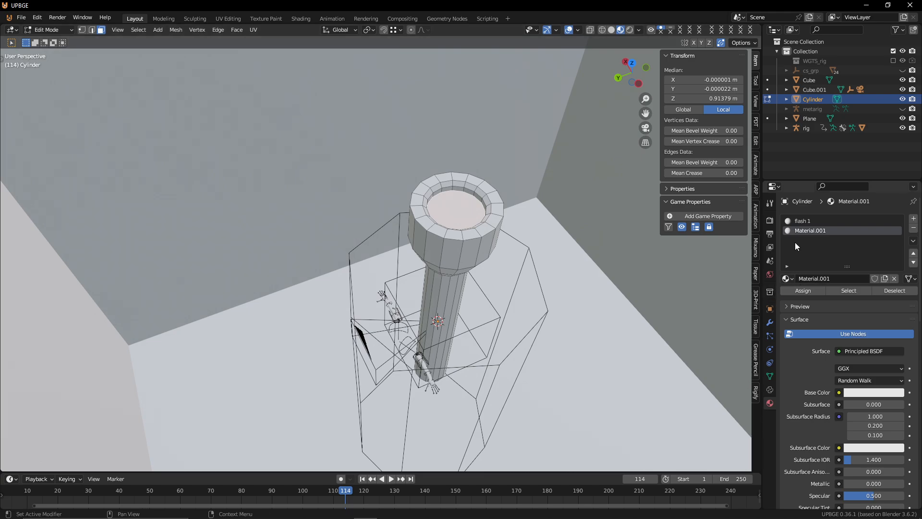
pyautogui.doubleClick(804, 231)
pyautogui.write('flash 2')
pyautogui.press('Return')
pyautogui.scroll(-12, 876, 434)
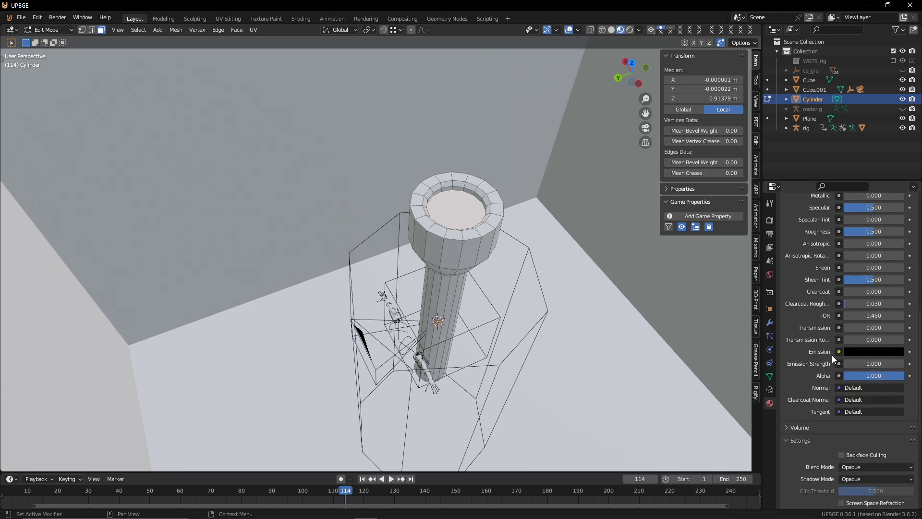
pyautogui.click(854, 352)
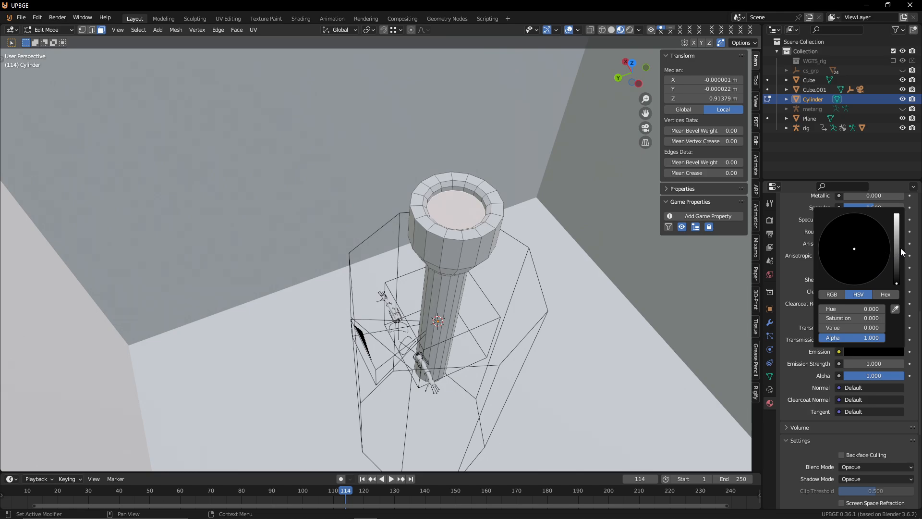
pyautogui.scroll(12, 857, 296)
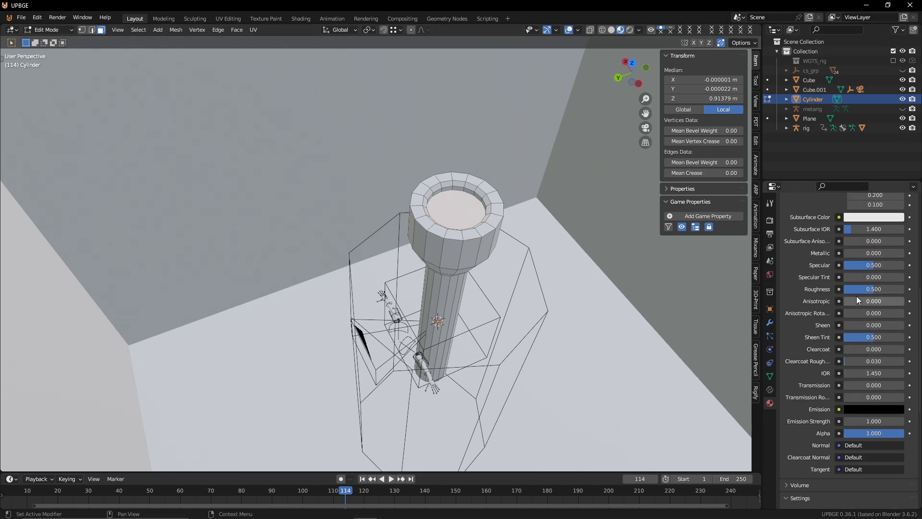
# Step: Set the flash 2 material's base color to black
pyautogui.click(883, 373)
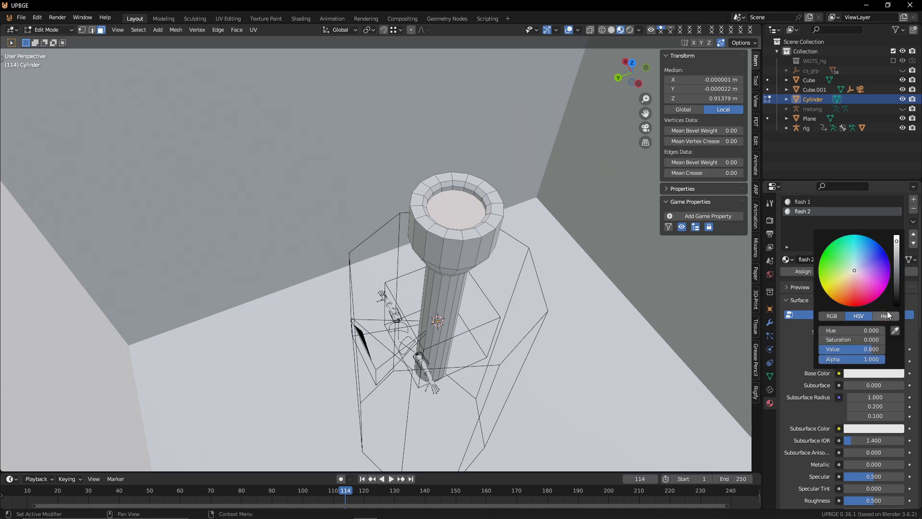
pyautogui.moveTo(896, 278); pyautogui.dragTo(878, 322)
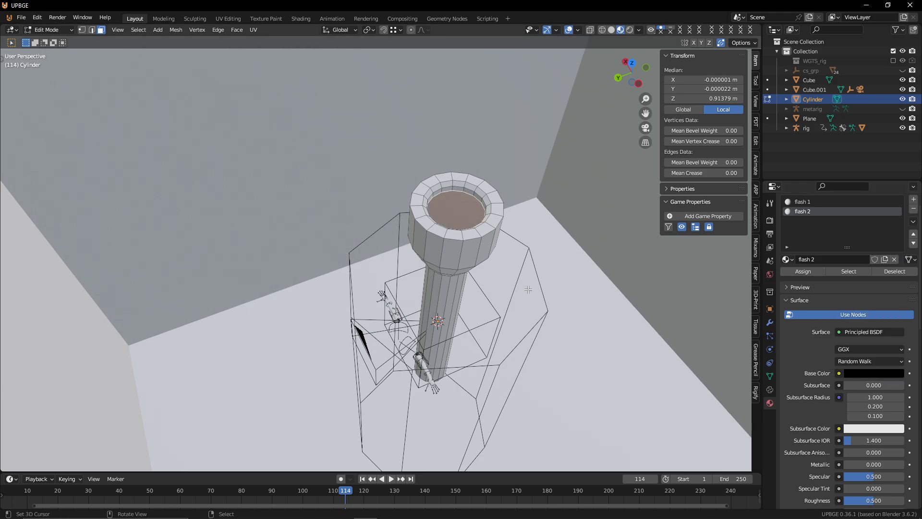
pyautogui.click(876, 372)
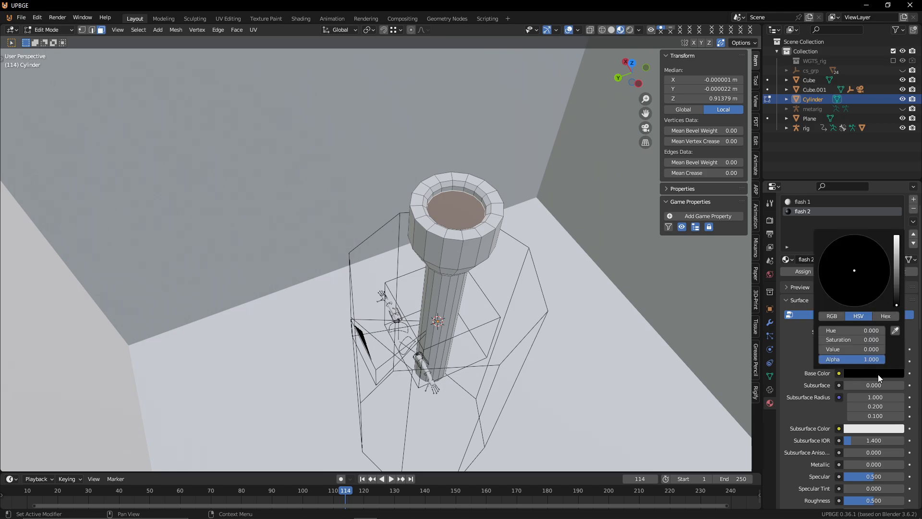
# Step: Set the flash 2 material's emission color to white
pyautogui.scroll(-4, 867, 419)
pyautogui.scroll(-7, 867, 420)
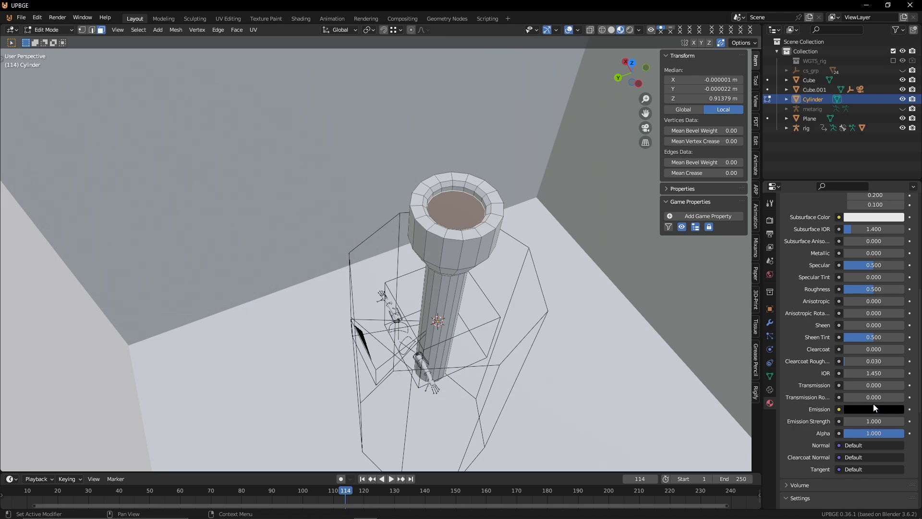
pyautogui.click(881, 409)
pyautogui.moveTo(903, 324); pyautogui.dragTo(902, 269)
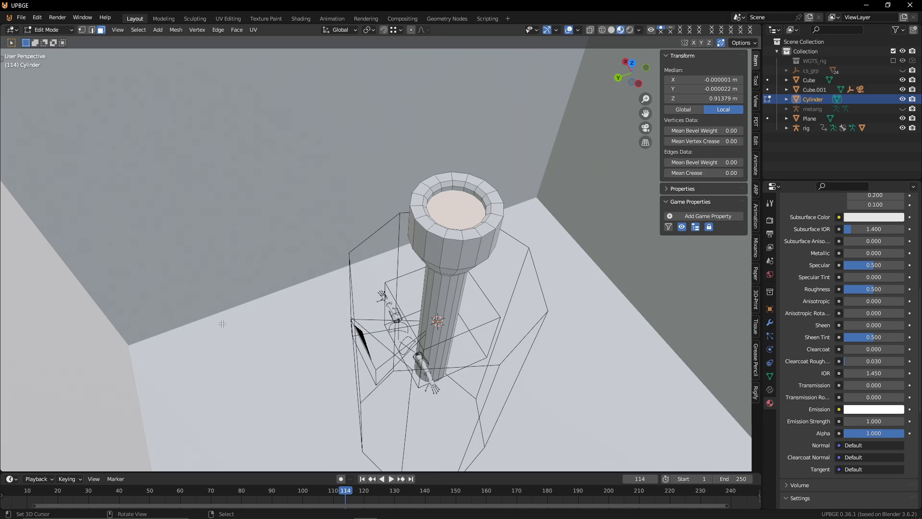
# Step: Set the flash 1 material's base color to black
pyautogui.scroll(8, 849, 351)
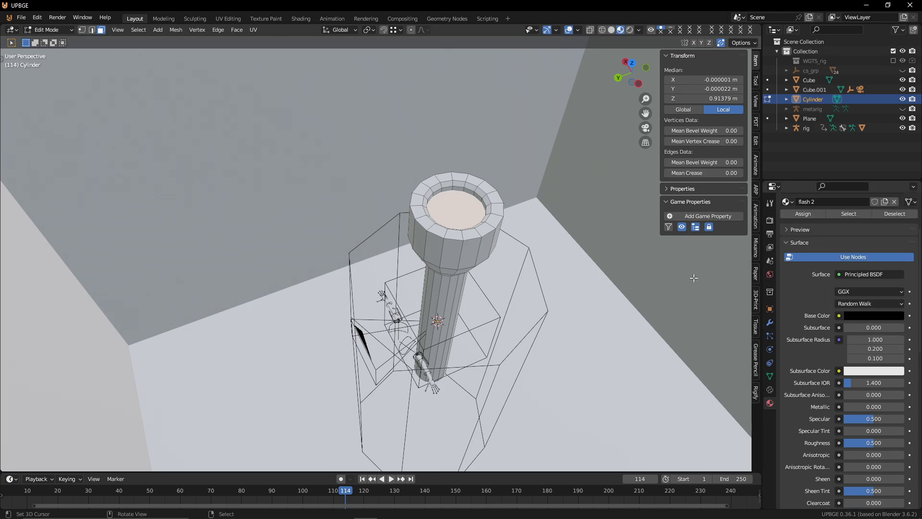
pyautogui.scroll(4, 846, 235)
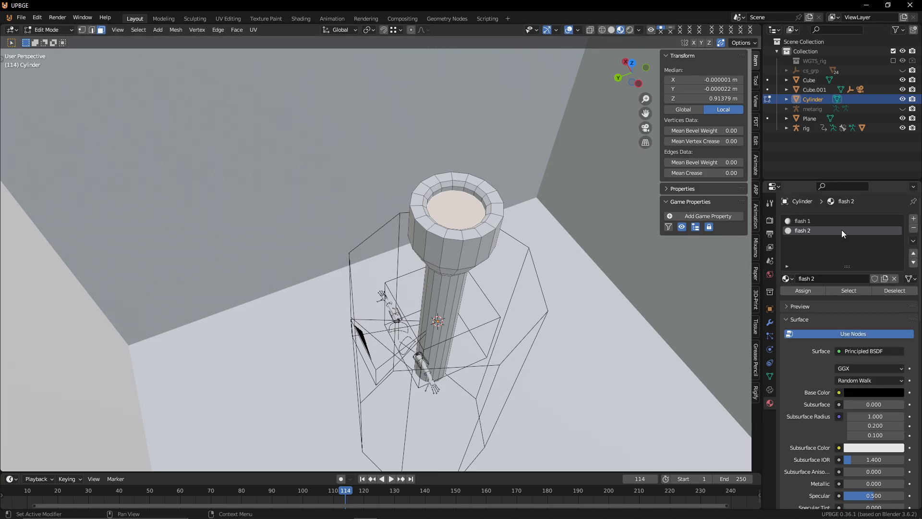
pyautogui.click(828, 221)
pyautogui.click(876, 392)
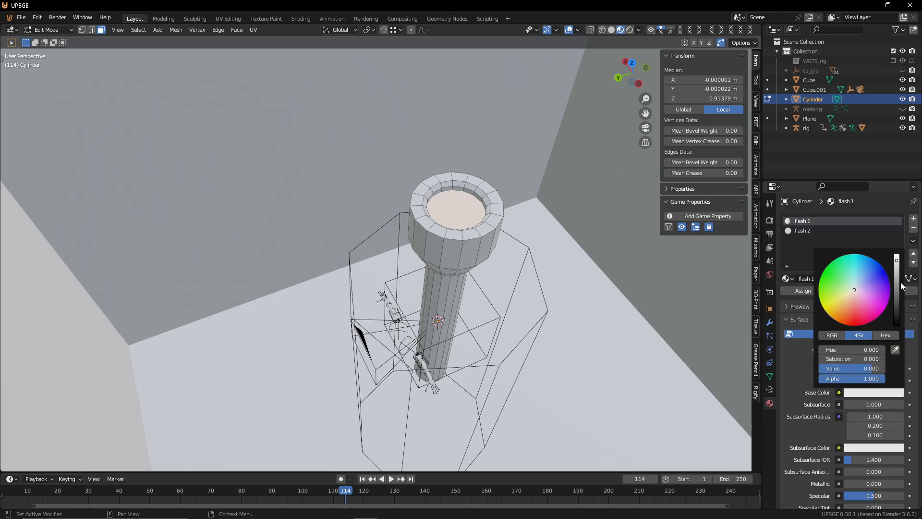
pyautogui.moveTo(899, 282); pyautogui.dragTo(896, 325)
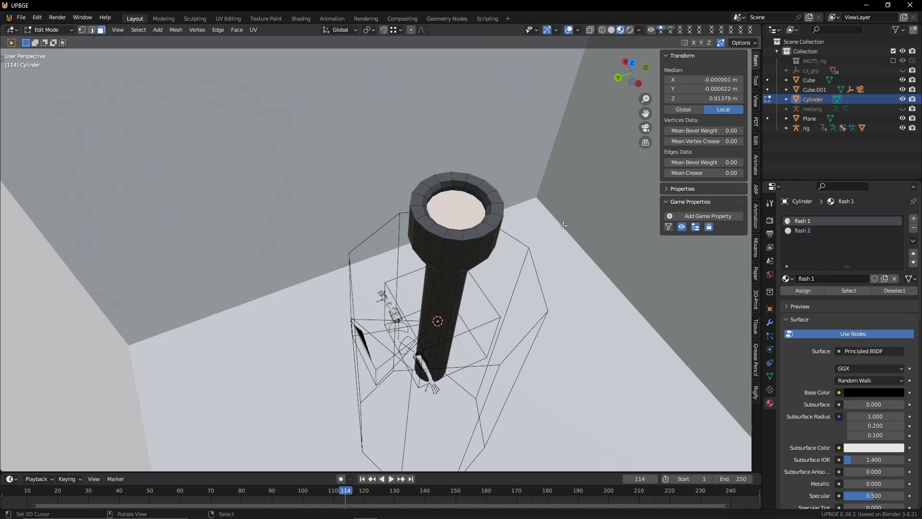
# Step: Select the whole flashlight mesh in Edit Mode and scale it down to about 0.237 m long
pyautogui.press('Tab')
pyautogui.hotkey('shift', '`')
pyautogui.press('s')
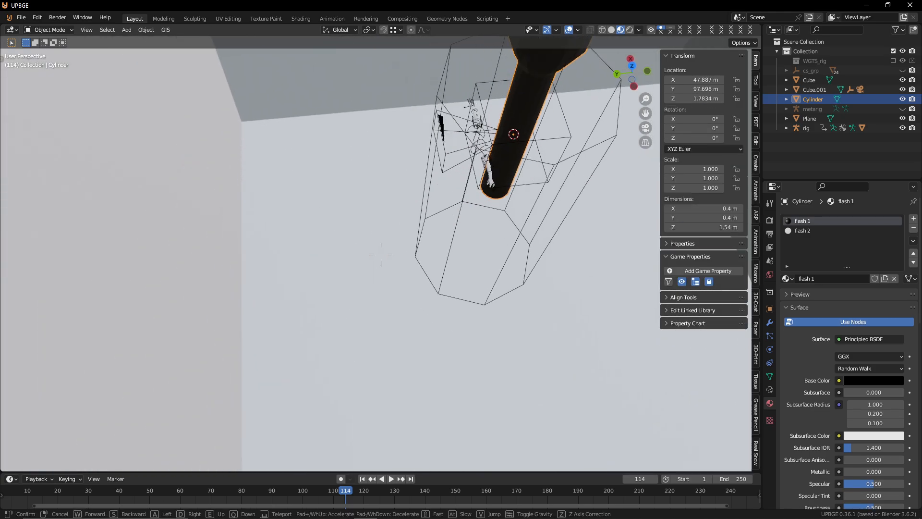
pyautogui.click(400, 286)
pyautogui.press('s')
pyautogui.rightClick(597, 210)
pyautogui.press('Tab')
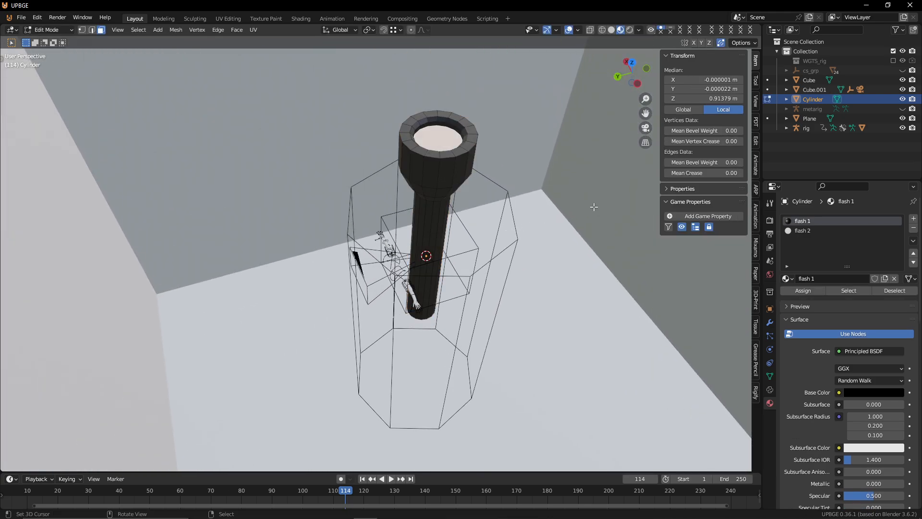
pyautogui.press('a')
pyautogui.press('s')
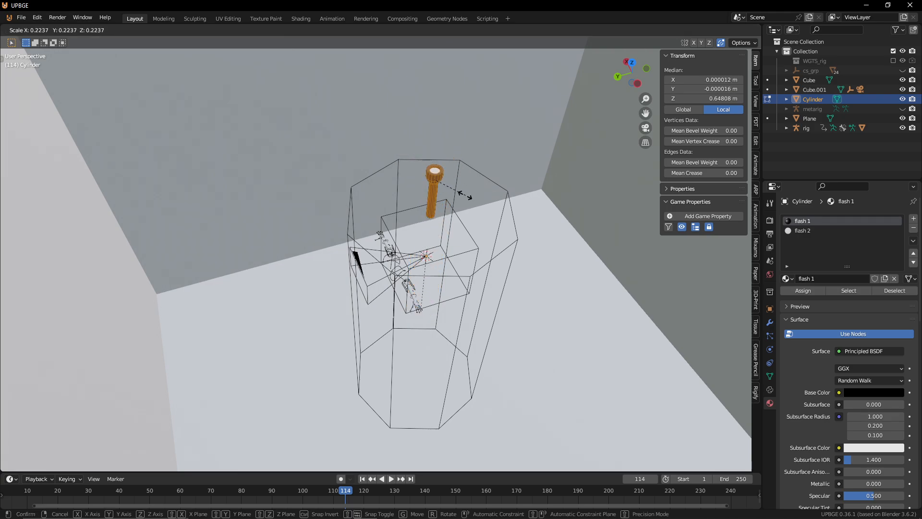
pyautogui.click(456, 191)
# Step: Move the flashlight mesh down about 0.52 m along Z, onto its object origin
pyautogui.press('g')
pyautogui.press('z')
pyautogui.press('Return')
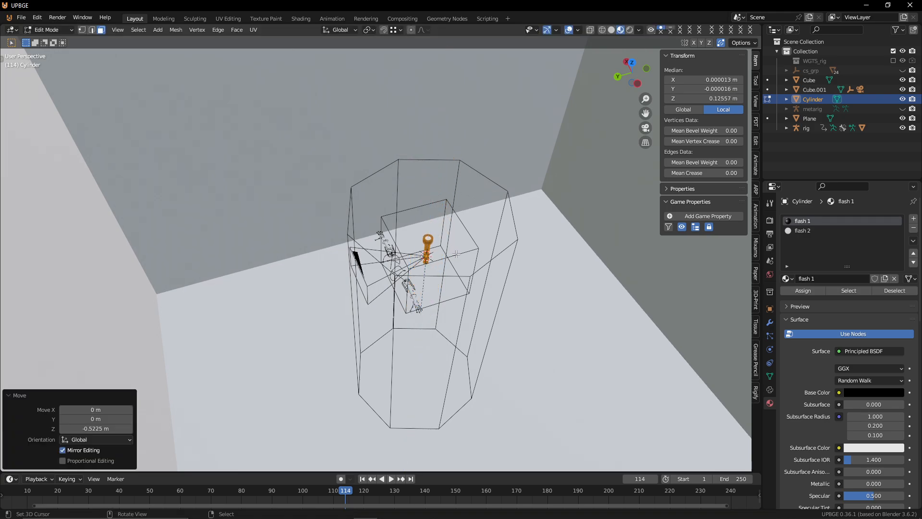
pyautogui.hotkey('shift', '`')
pyautogui.press('w')
pyautogui.press('s')
pyautogui.click(432, 282)
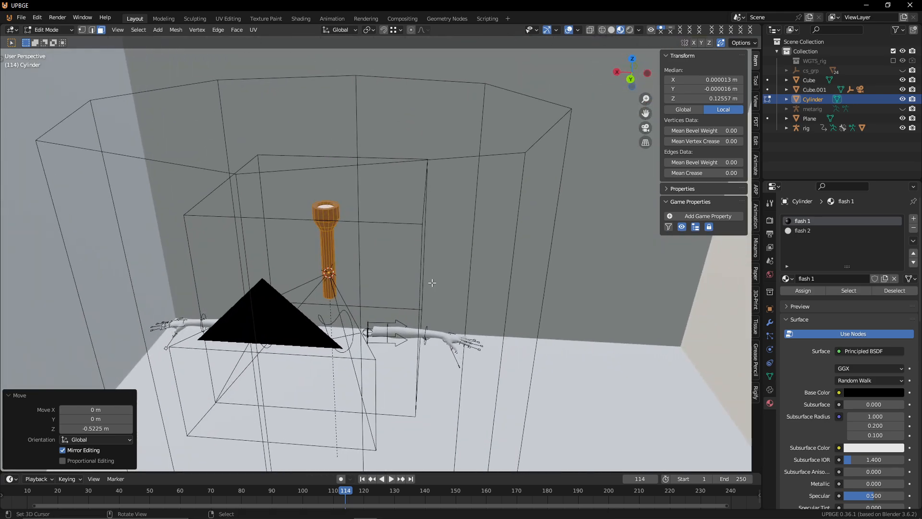
# Step: Rotate the flashlight object 90° about the global X axis in Object Mode
pyautogui.press('Tab')
pyautogui.press('r')
pyautogui.press('x')
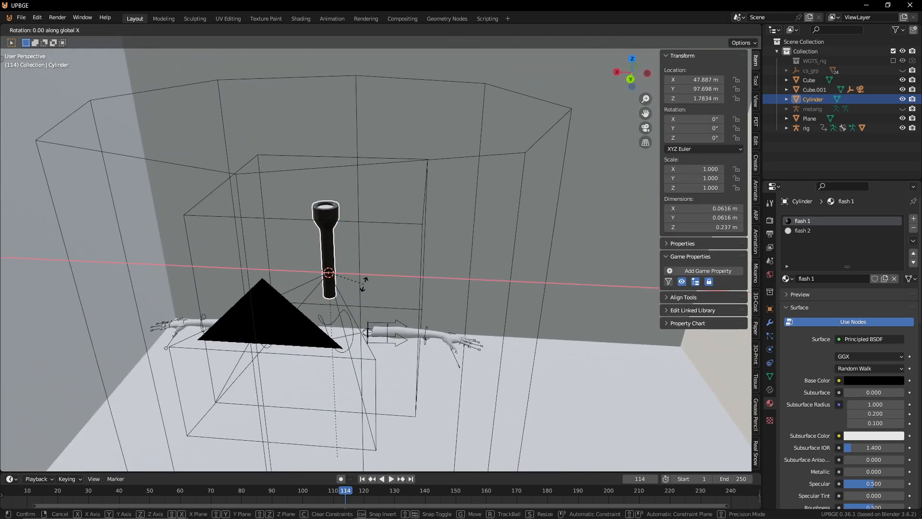
pyautogui.write('90')
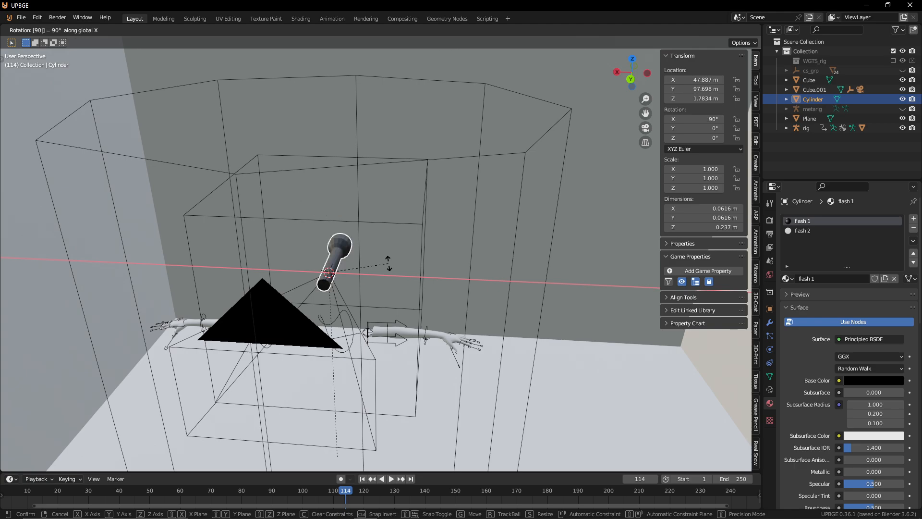
pyautogui.press('Return')
pyautogui.hotkey('shift', '`')
pyautogui.press('s')
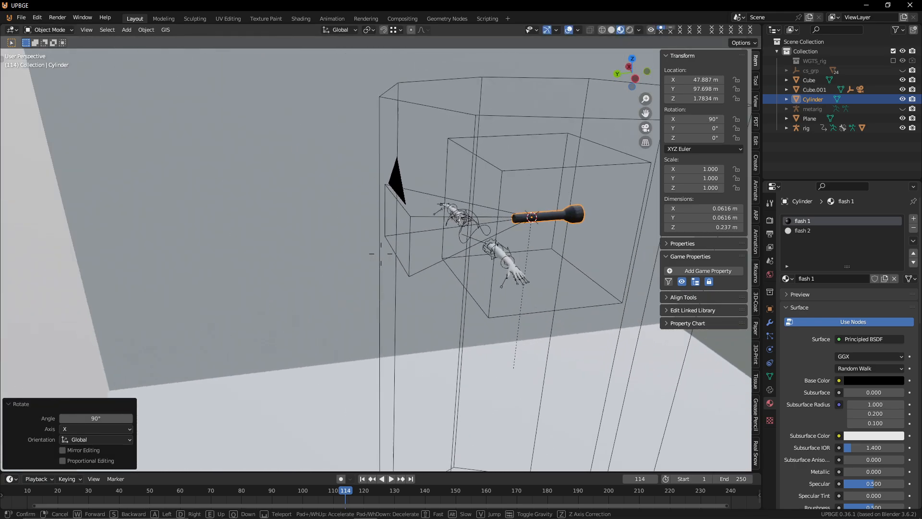
pyautogui.click(340, 350)
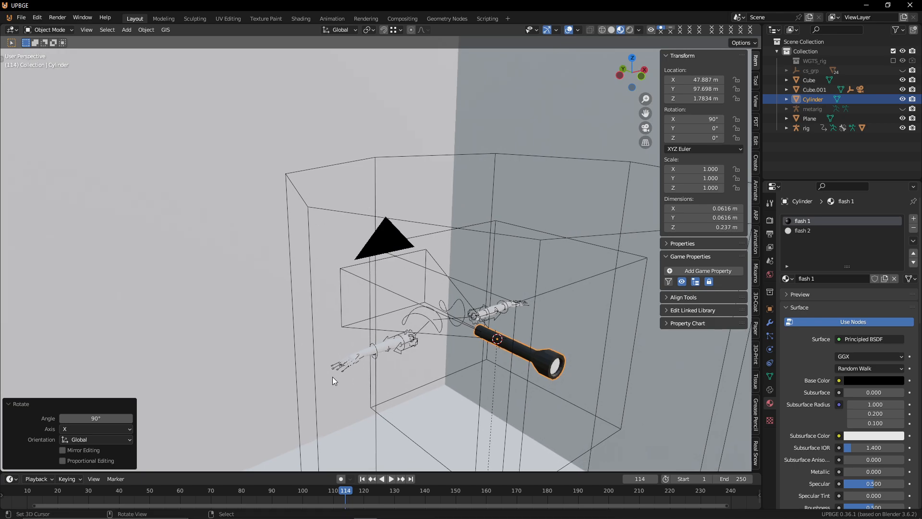
# Step: Scale the flashlight object by about 0.498 and rotate it 180° about the global Z axis
pyautogui.press('s')
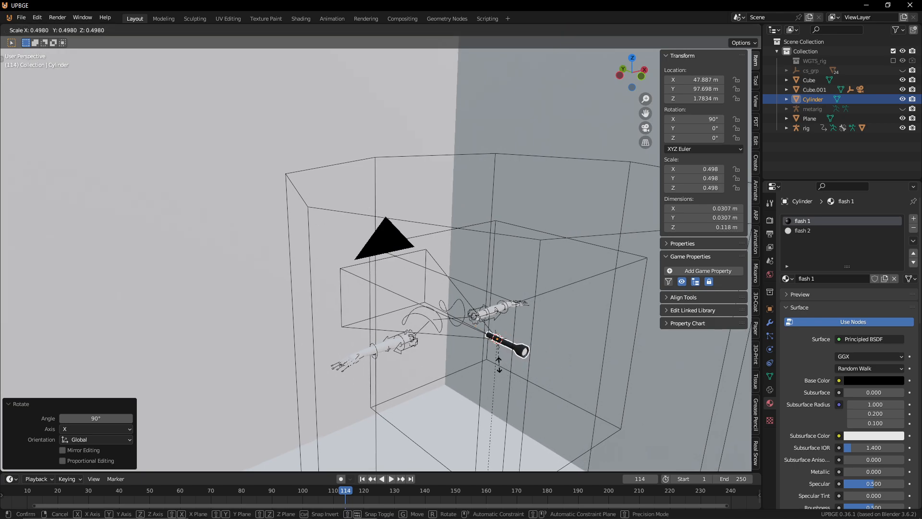
pyautogui.click(500, 364)
pyautogui.press('r')
pyautogui.press('z')
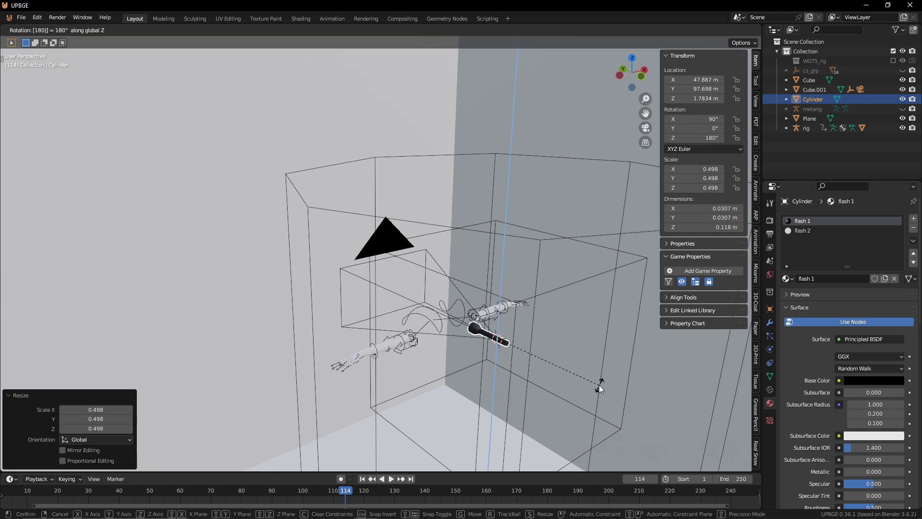
pyautogui.press('Return')
pyautogui.moveTo(618, 364); pyautogui.dragTo(589, 369, button='middle')
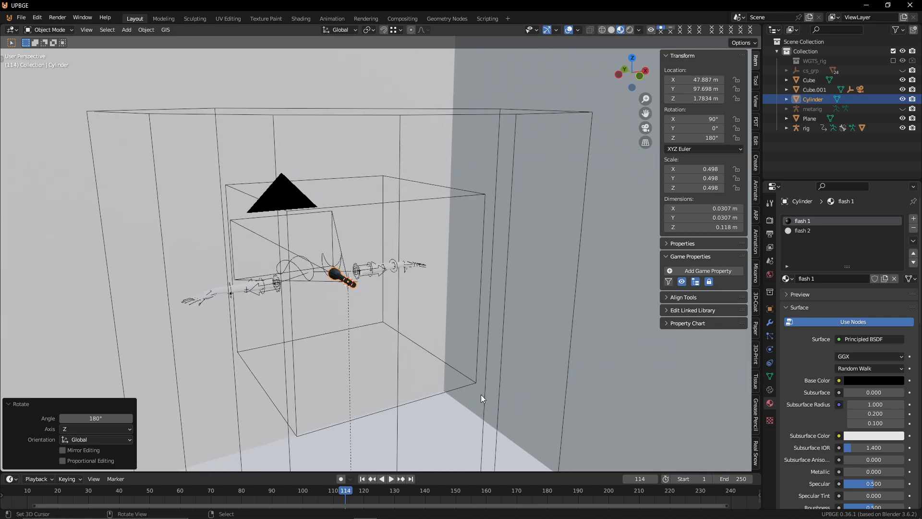
pyautogui.moveTo(481, 394); pyautogui.dragTo(507, 397, button='middle')
pyautogui.press('h')
pyautogui.hotkey('ctrl', 'z')
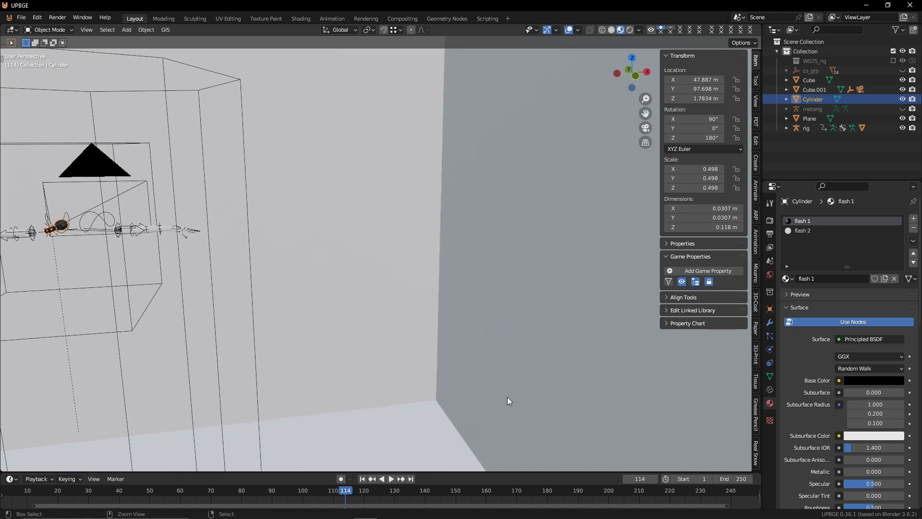
# Step: Move the flashlight forward about 0.454 m along Y, in front of the arms
pyautogui.moveTo(187, 258); pyautogui.dragTo(281, 265, button='middle')
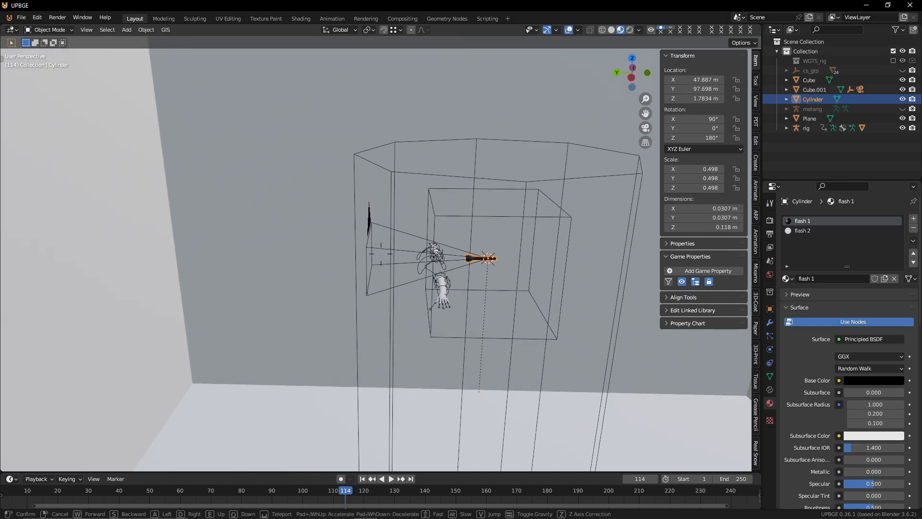
pyautogui.press('g')
pyautogui.press('y')
pyautogui.click(138, 266)
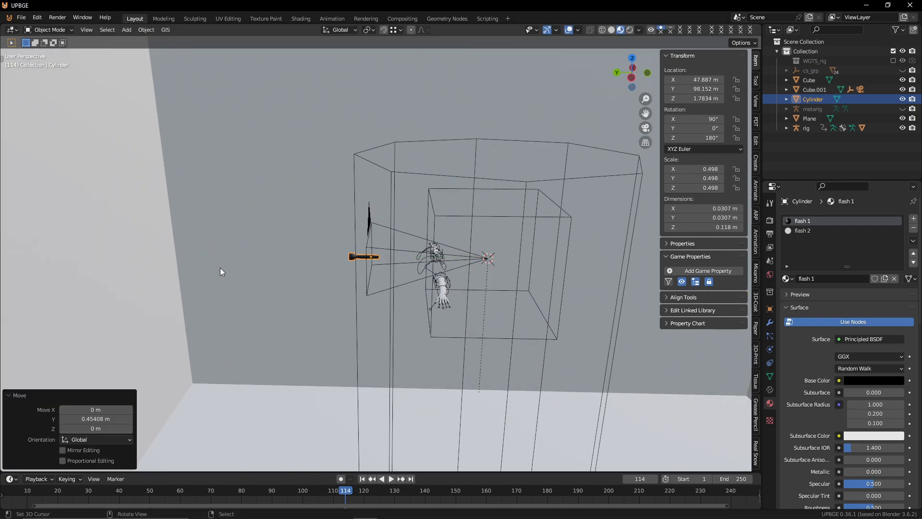
# Step: Select the arms rig and switch it to Pose Mode
pyautogui.click(445, 298)
pyautogui.press('Tab')
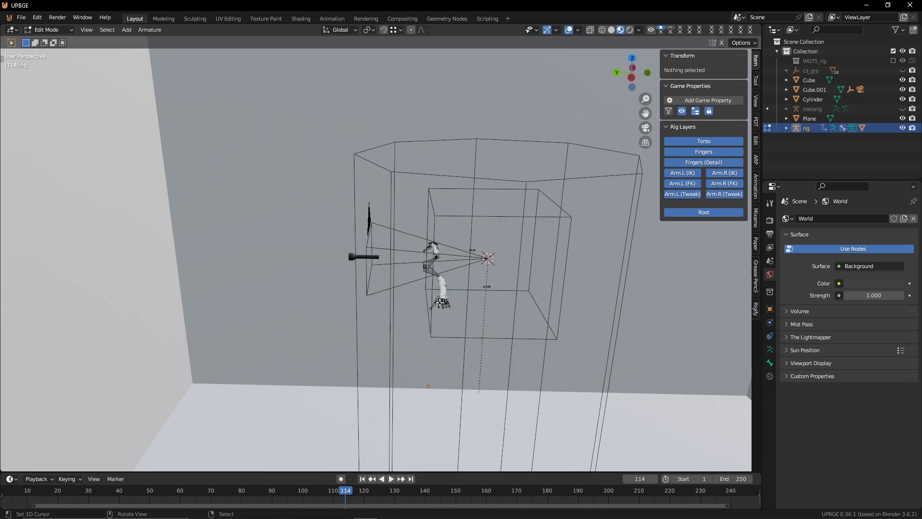
pyautogui.keyDown('shift'); pyautogui.moveTo(439, 301); pyautogui.dragTo(449, 310, button='middle'); pyautogui.keyUp('shift')
pyautogui.hotkey('shift', '`')
pyautogui.press('w')
pyautogui.press('s')
pyautogui.click(449, 310)
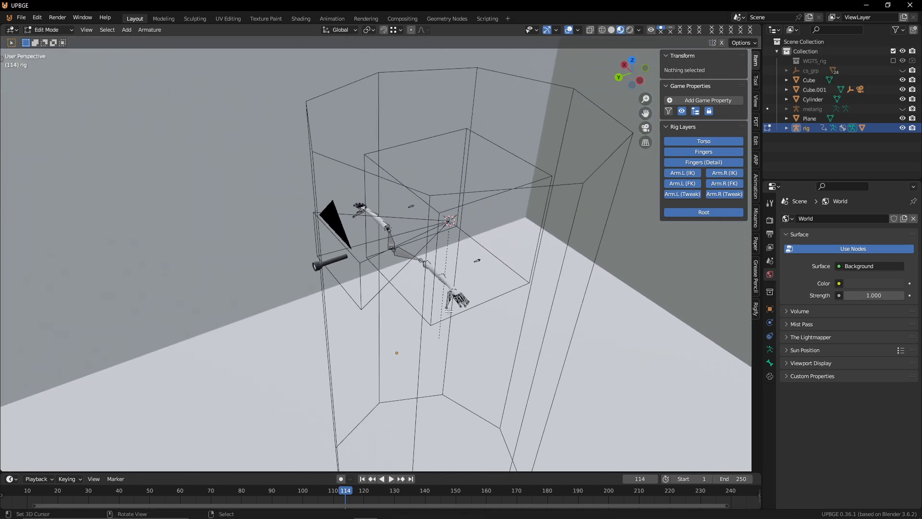
pyautogui.press('Tab')
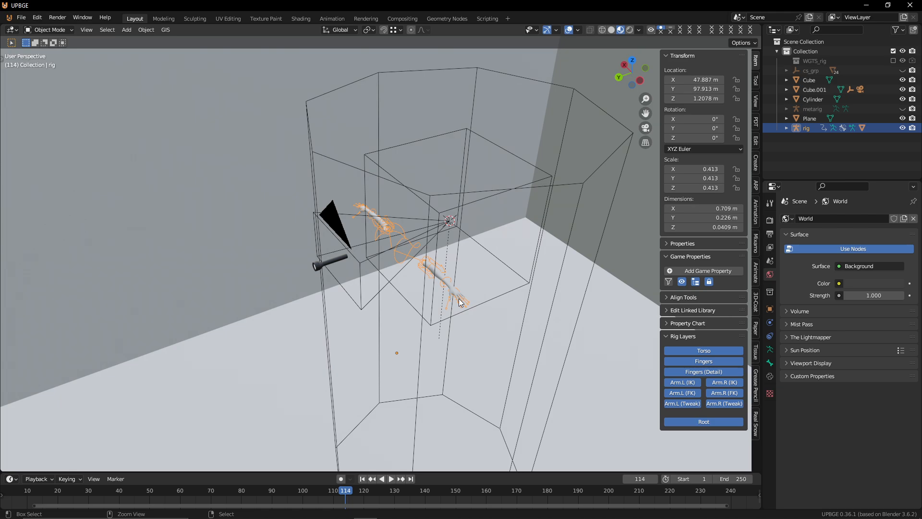
pyautogui.hotkey('ctrl', 'Tab')
pyautogui.click(452, 290)
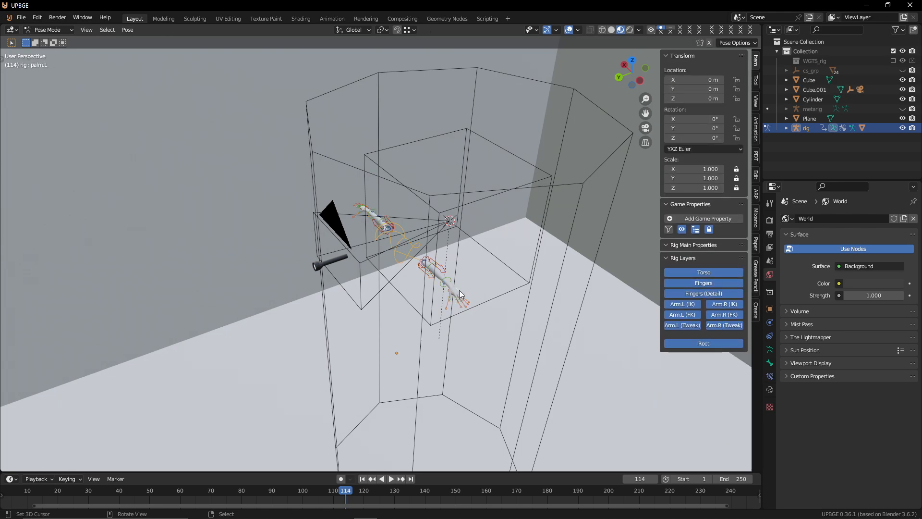
pyautogui.press('g')
pyautogui.press('x')
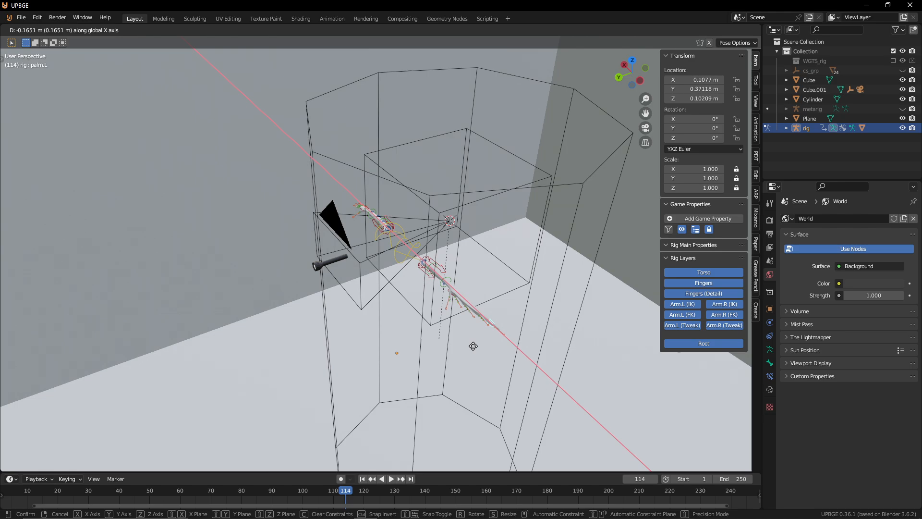
pyautogui.press('Escape')
# Step: Select the hand_ik.L control and move it about 0.11 m along X and 0.15 m along Y
pyautogui.scroll(5, 459, 318)
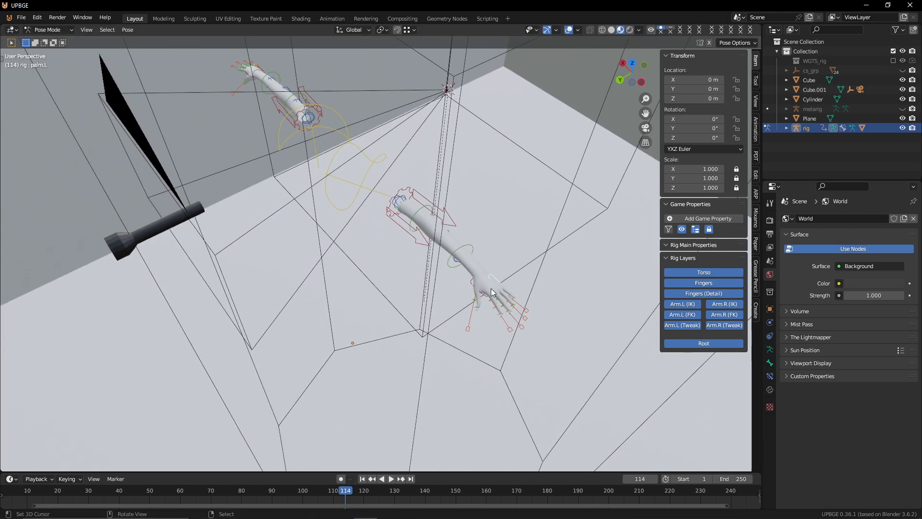
pyautogui.rightClick(481, 271)
pyautogui.press('g')
pyautogui.moveTo(478, 279); pyautogui.dragTo(445, 283, button='middle')
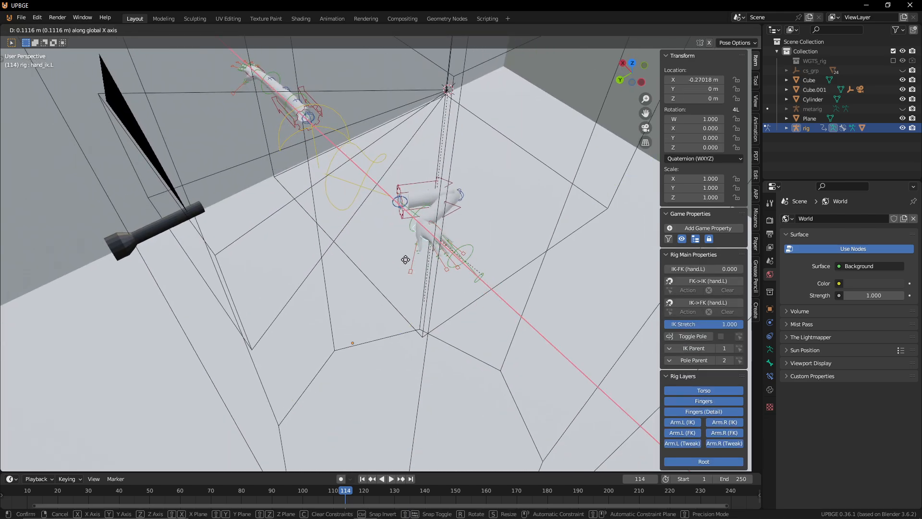
pyautogui.click(400, 257)
pyautogui.press('g')
pyautogui.moveTo(395, 259); pyautogui.dragTo(370, 274, button='middle')
pyautogui.click(336, 289)
# Step: Rotate the hand_ik.L control -74° about the global Z axis
pyautogui.press('r')
pyautogui.press('z')
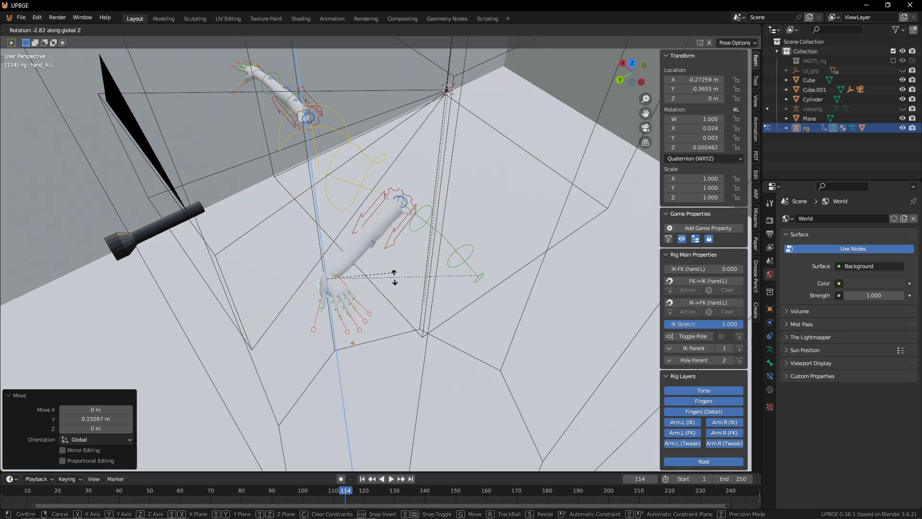
pyautogui.click(338, 391)
# Step: In the camera view, move the hand_ik.L control about 0.10 m along X and rotate it -106° about the view axis
pyautogui.press('KP_0')
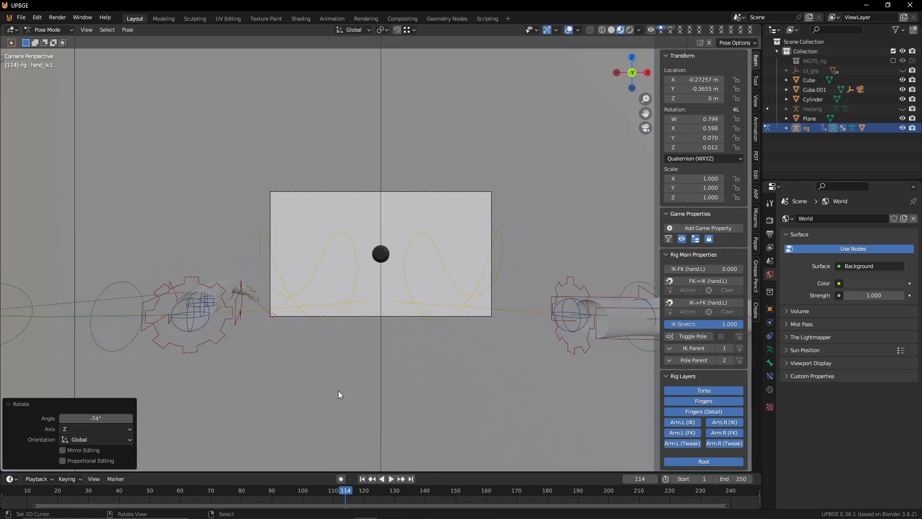
pyautogui.press('g')
pyautogui.click(431, 385)
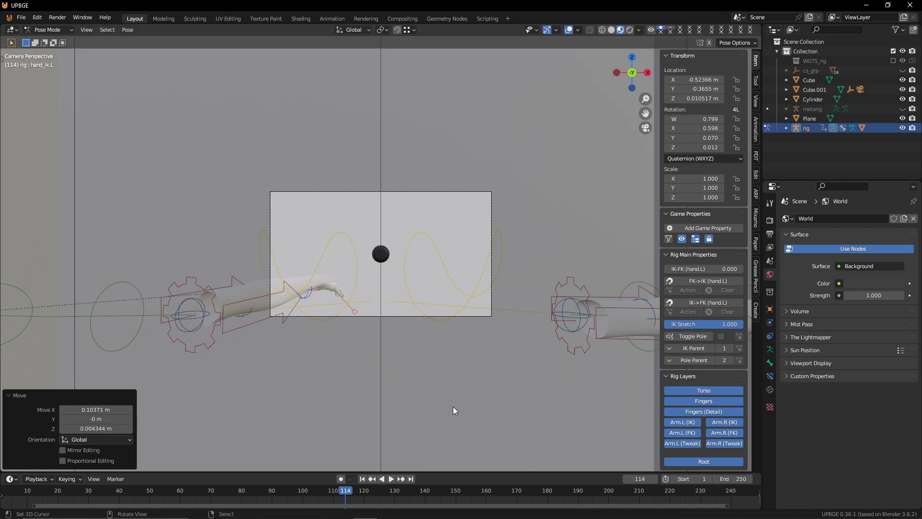
pyautogui.press('r')
pyautogui.click(369, 199)
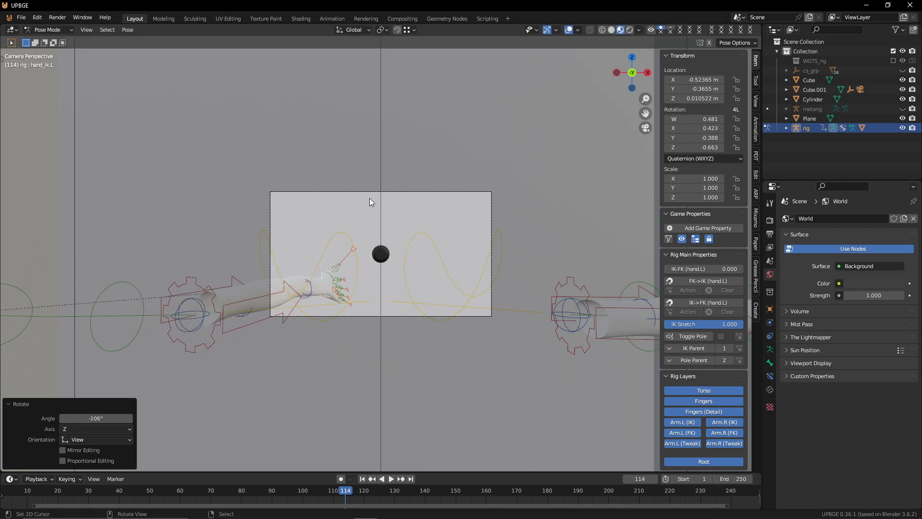
# Step: Lower the hand_ik.L control about 0.032 m along Z and rotate it about 9.5° about the view axis
pyautogui.press('g')
pyautogui.press('z')
pyautogui.click(358, 267)
pyautogui.press('r')
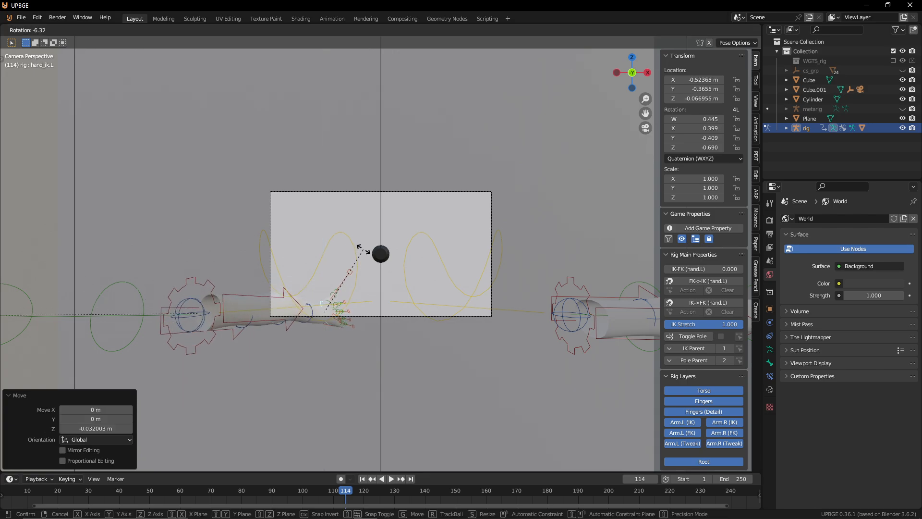
pyautogui.click(360, 280)
# Step: Rotate the hand_ik.L control about the global Y axis
pyautogui.press('r')
pyautogui.press('y')
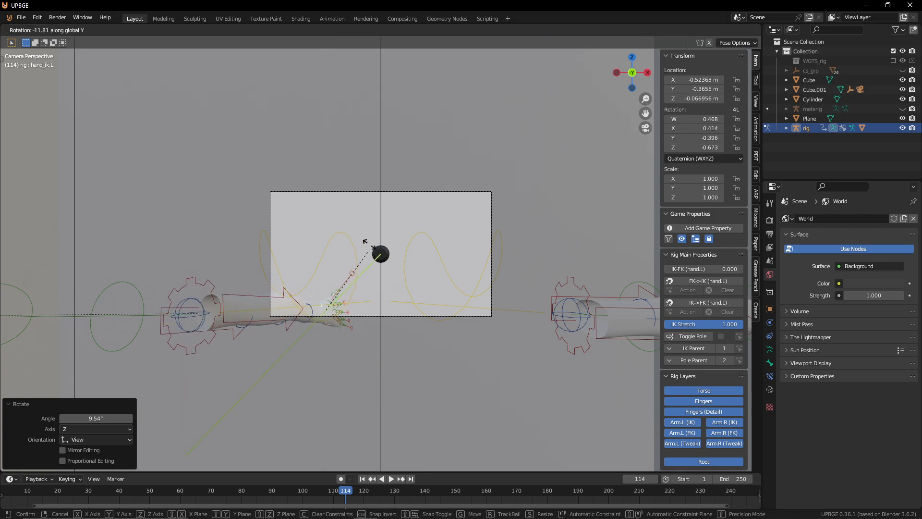
# Step: Cancel the current hand rotation and set the transform orientation to Local
pyautogui.press('Escape')
pyautogui.click(357, 30)
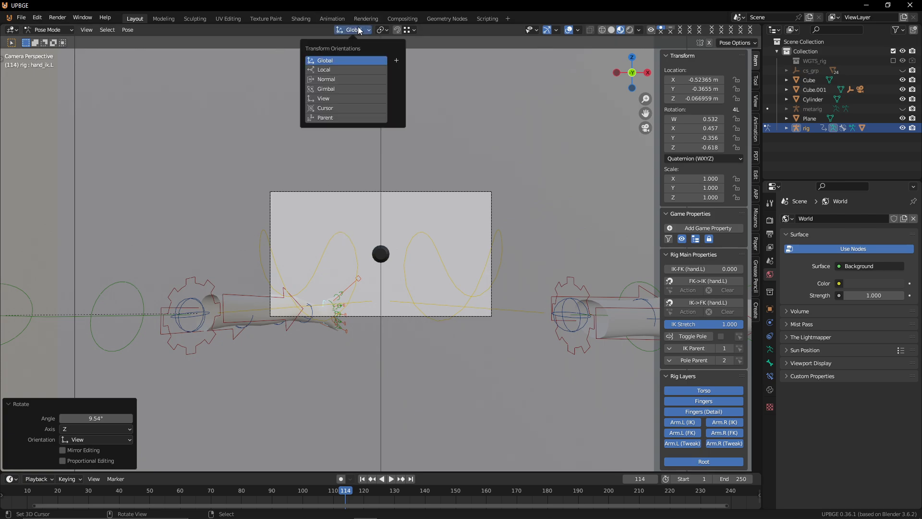
pyautogui.press('t')
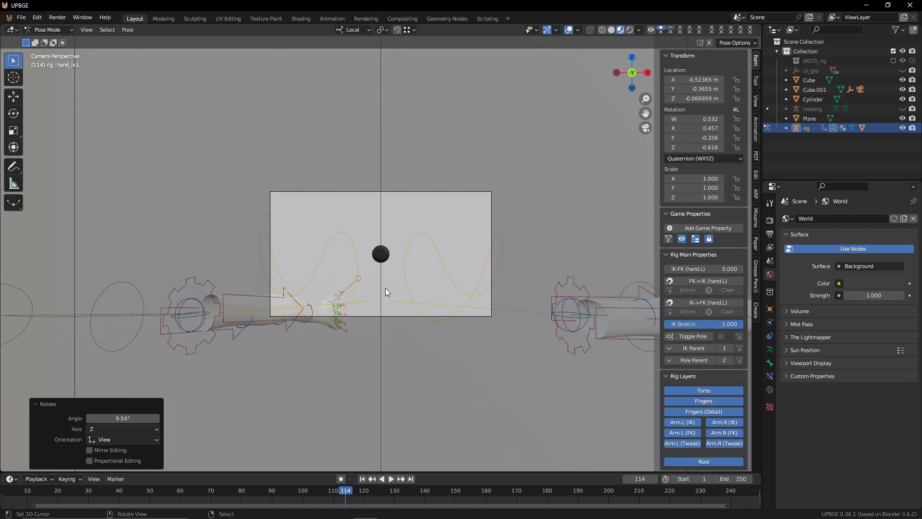
pyautogui.press('t')
# Step: Rotate the left hand IK control 12° about its local X axis and move it about 0.039 m along local Z
pyautogui.press('r')
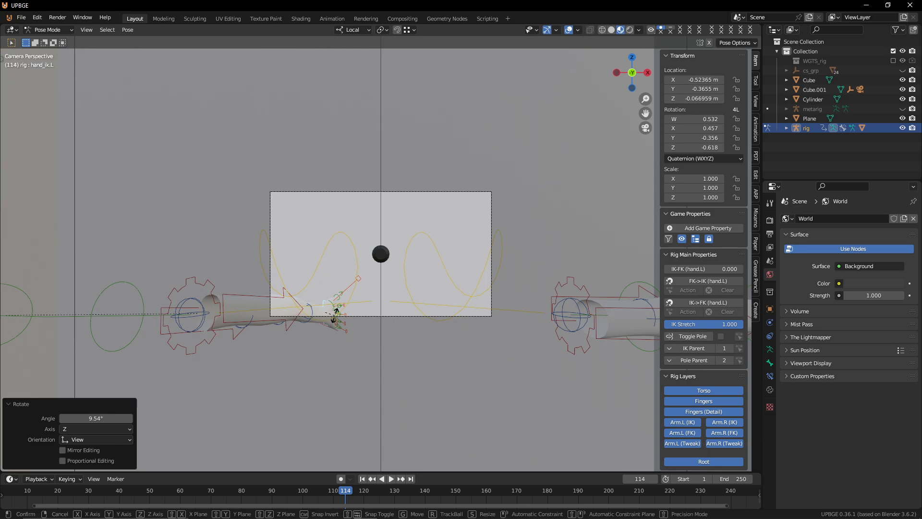
pyautogui.press('x')
pyautogui.click(344, 312)
pyautogui.press('g')
pyautogui.press('z')
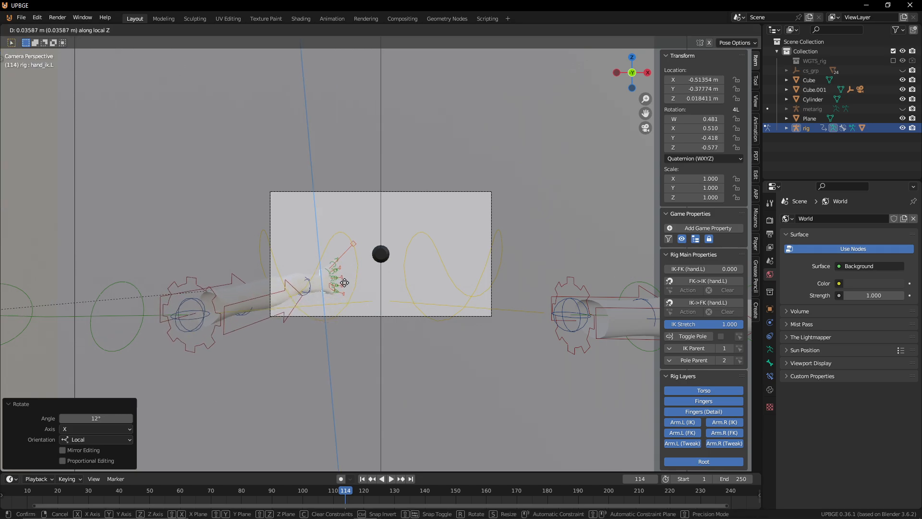
pyautogui.click(344, 279)
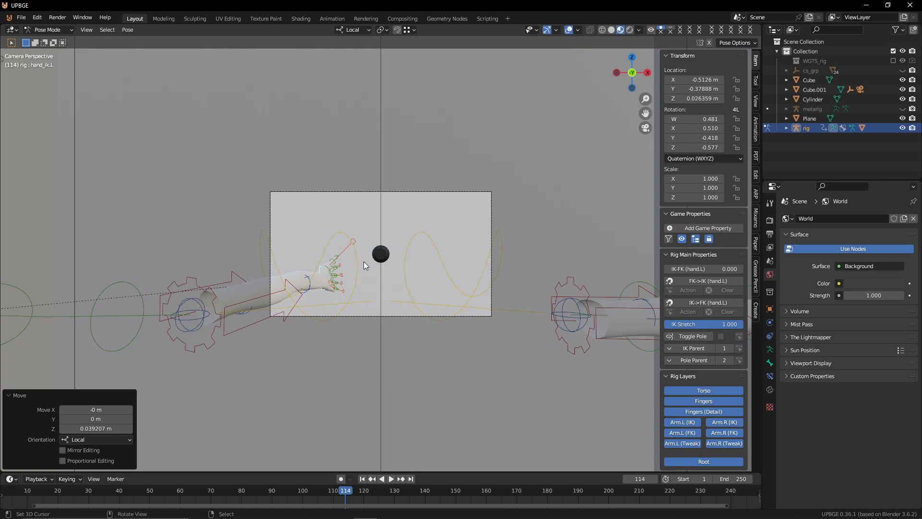
pyautogui.press('g')
pyautogui.press('x')
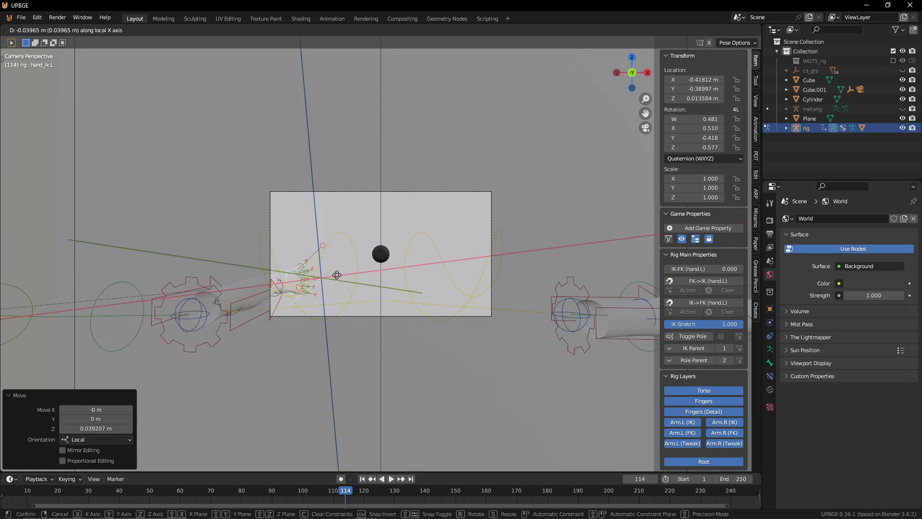
pyautogui.press('Escape')
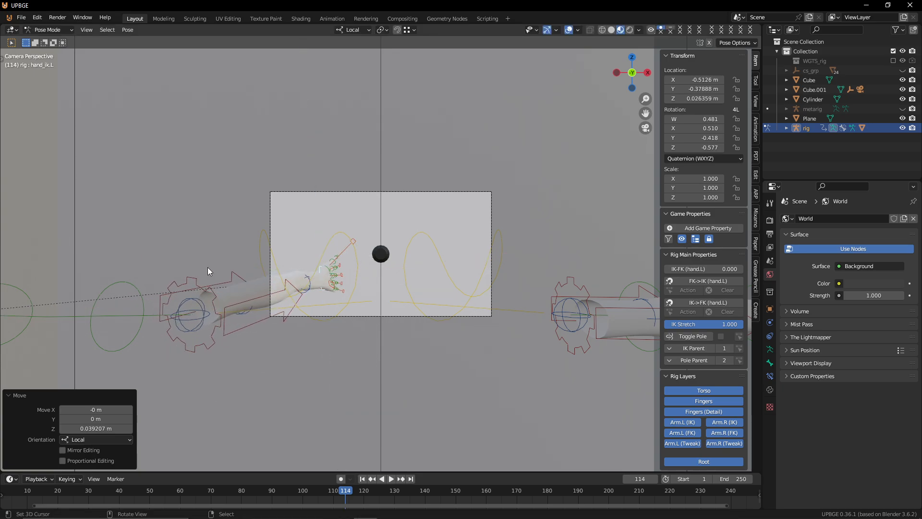
# Step: Move the left upper arm IK control about 0.029 m along its local Z axis
pyautogui.click(239, 332)
pyautogui.press('g')
pyautogui.press('z')
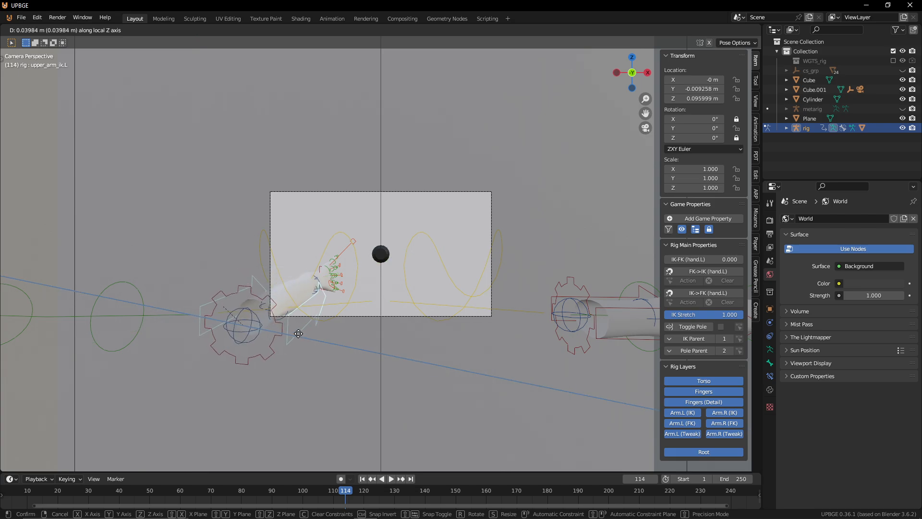
pyautogui.click(306, 293)
# Step: Move the left hand IK control about -0.028 m along its local Y axis
pyautogui.press('KP_Decimal')
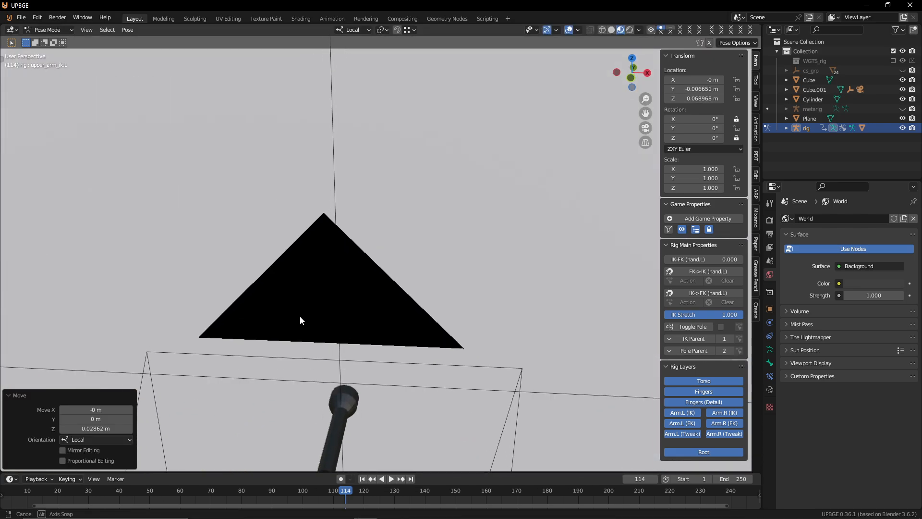
pyautogui.hotkey('shift', '`')
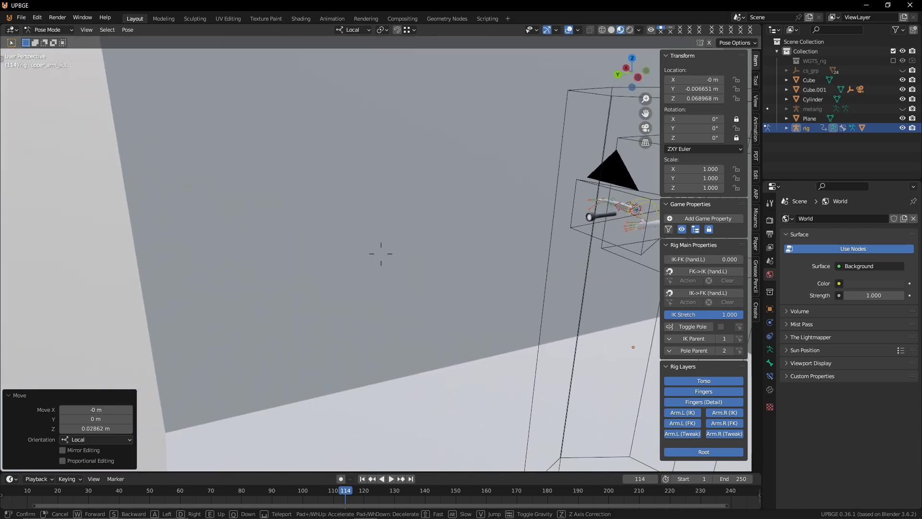
pyautogui.press('Escape')
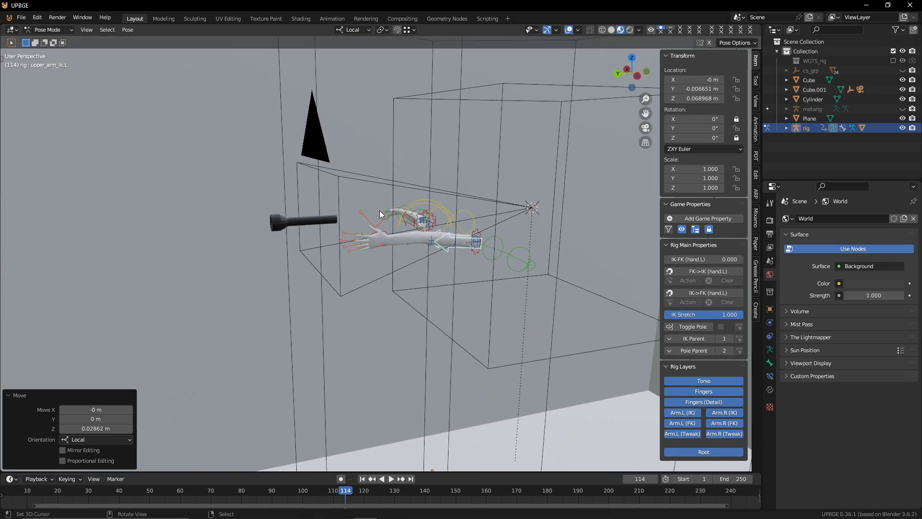
pyautogui.click(379, 246)
pyautogui.hotkey('shift', '`')
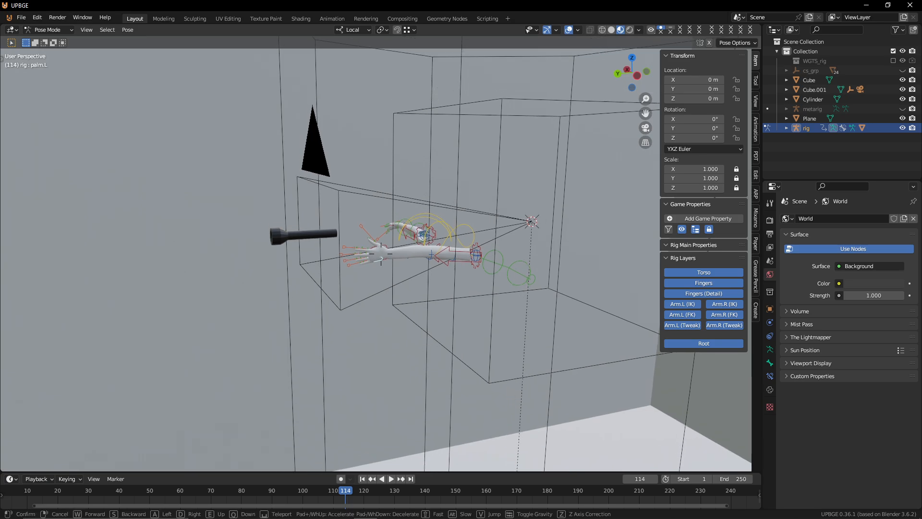
pyautogui.press('Escape')
pyautogui.click(382, 229)
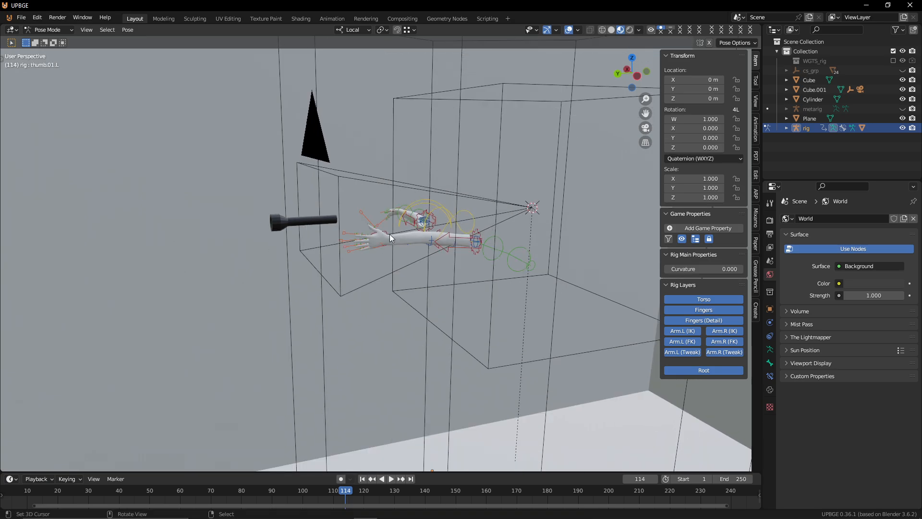
pyautogui.click(390, 235)
pyautogui.press('g')
pyautogui.press('y')
pyautogui.click(402, 253)
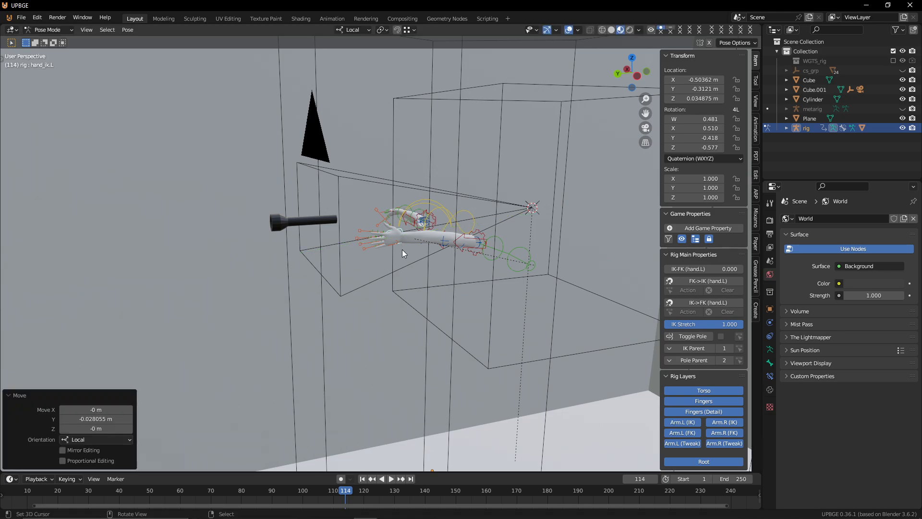
# Step: Rotate the left hand IK control about 78° in the side view and move it about 0.021 m along local Z
pyautogui.press('r')
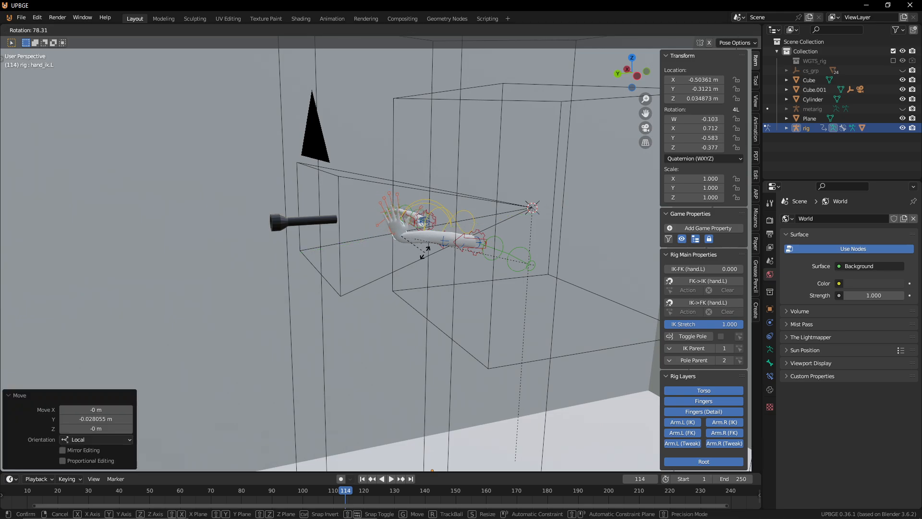
pyautogui.click(424, 251)
pyautogui.press('g')
pyautogui.press('z')
pyautogui.click(435, 249)
pyautogui.moveTo(434, 250); pyautogui.dragTo(408, 266, button='middle')
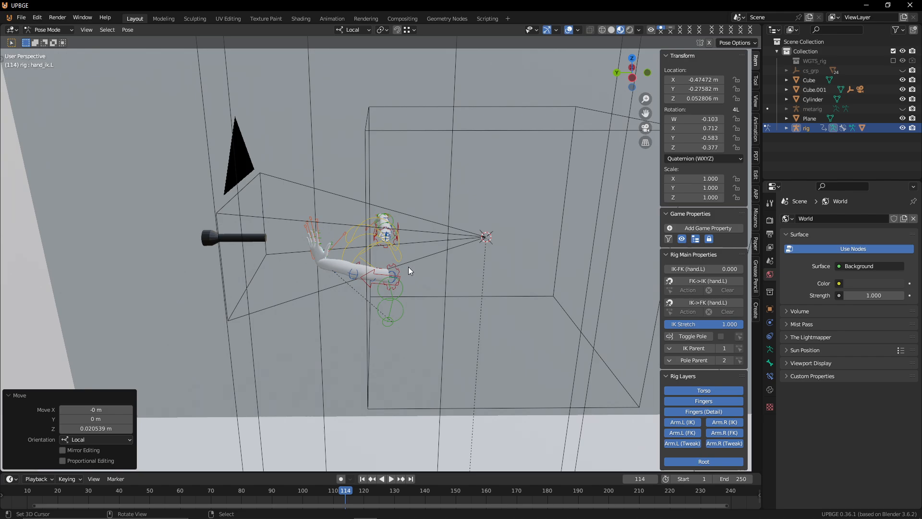
pyautogui.click(391, 286)
pyautogui.press('r')
pyautogui.press('z')
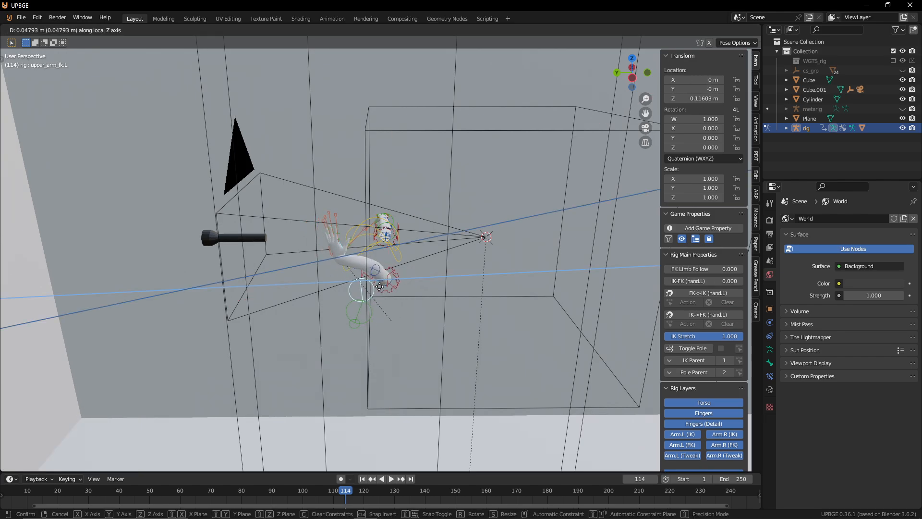
pyautogui.press('Escape')
# Step: Move the left upper arm IK control about 0.045 m along its local Y axis and about 0.011 m along local Z
pyautogui.click(389, 287)
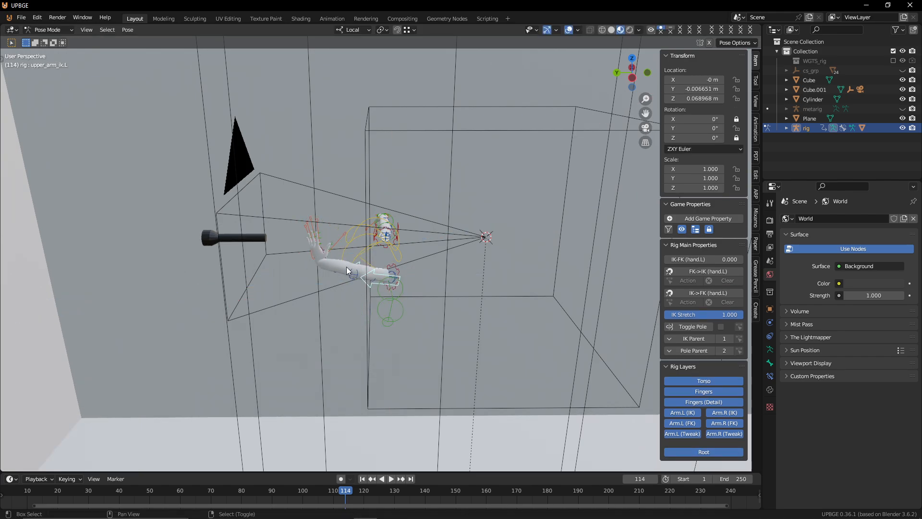
pyautogui.press('g')
pyautogui.press('y')
pyautogui.click(325, 278)
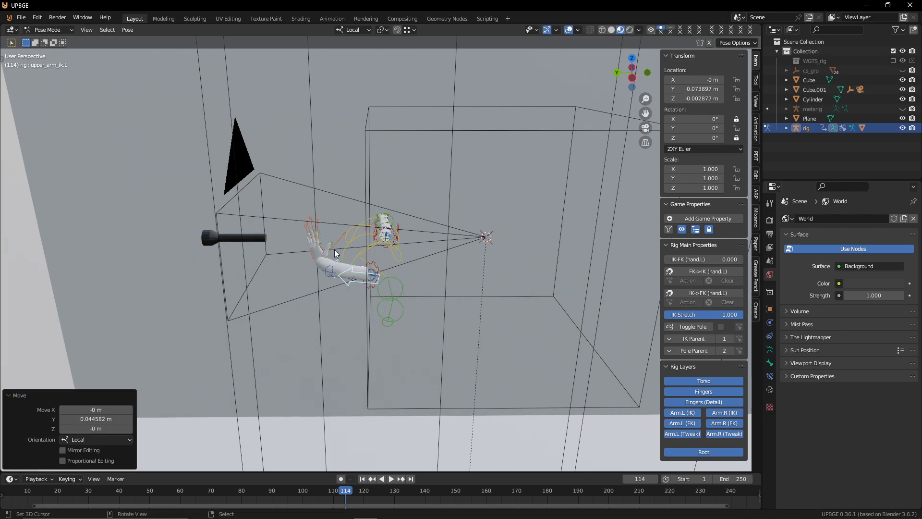
pyautogui.moveTo(325, 278); pyautogui.dragTo(325, 249, button='middle')
pyautogui.press('KP_0')
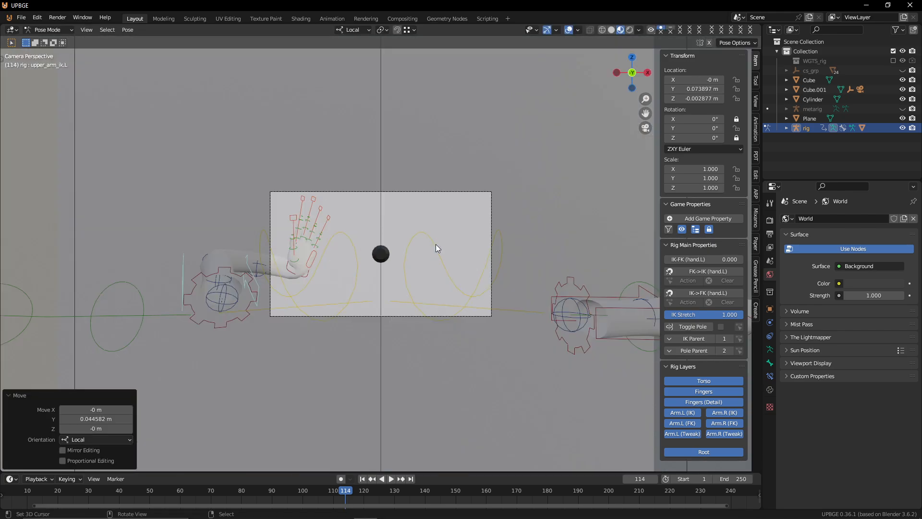
pyautogui.press('g')
pyautogui.press('z')
pyautogui.click(440, 258)
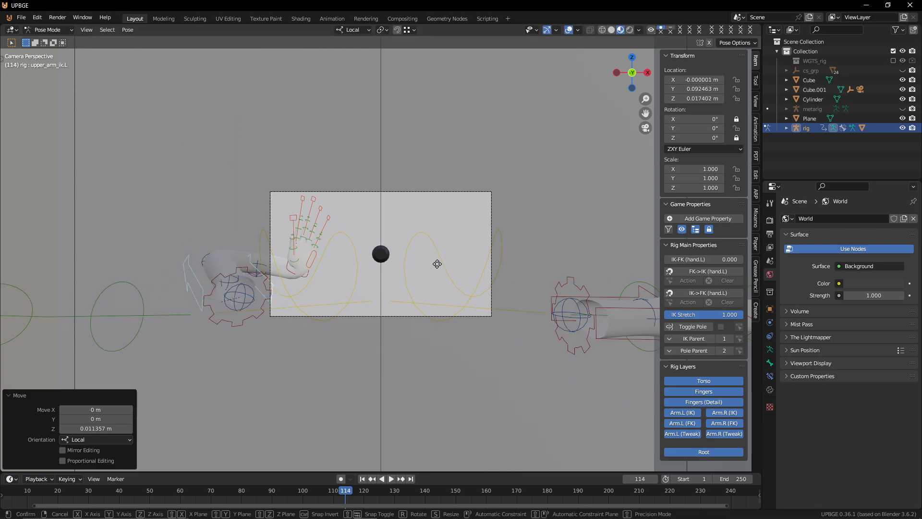
# Step: Lower the left upper arm IK control about 0.061 m along the global Z axis in the camera view
pyautogui.press('g')
pyautogui.press('z')
pyautogui.press('z')
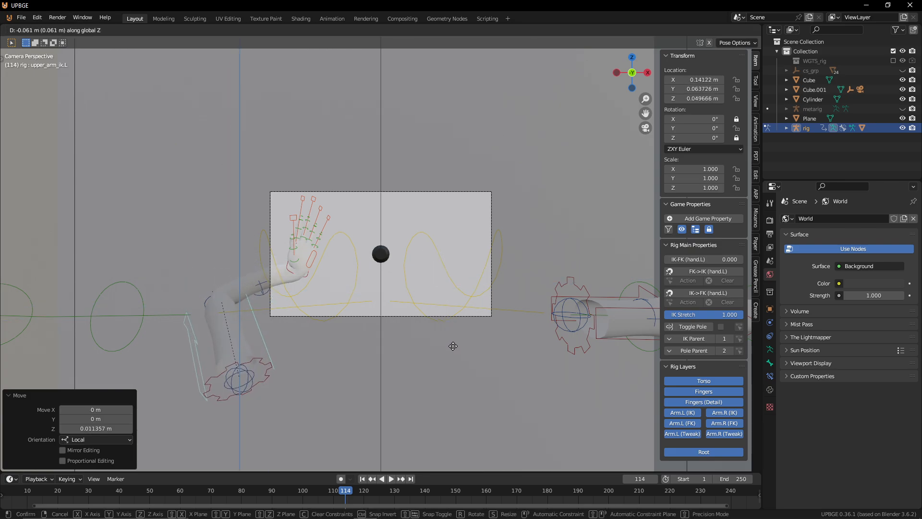
pyautogui.click(452, 346)
# Step: Move the left upper arm IK control about 0.025 m along local Z, and shift it about 0.026 m in global X and -0.009 m in Z
pyautogui.press('g')
pyautogui.moveTo(461, 346); pyautogui.dragTo(488, 347, button='middle')
pyautogui.click(489, 349)
pyautogui.press('g')
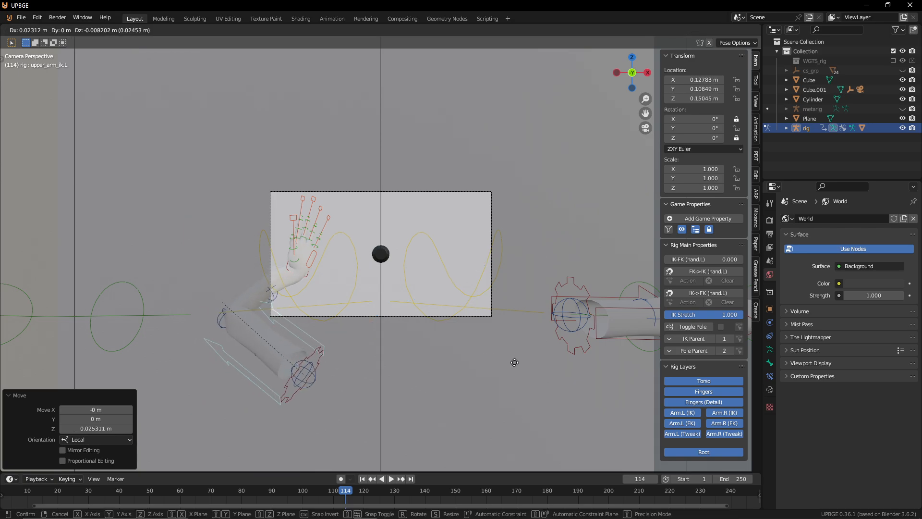
pyautogui.click(518, 363)
pyautogui.moveTo(321, 286)
pyautogui.mouseDown(button='middle')
pyautogui.moveTo(319, 244)
pyautogui.moveTo(379, 283)
pyautogui.moveTo(264, 297)
pyautogui.moveTo(332, 293)
pyautogui.mouseUp(button='middle')
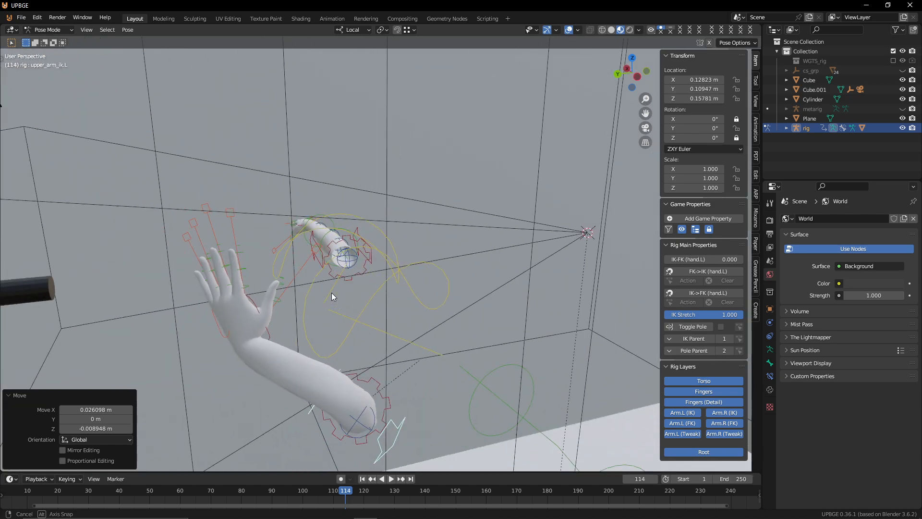
pyautogui.click(213, 340)
pyautogui.press('r')
pyautogui.press('z')
pyautogui.press('z')
pyautogui.press('Escape')
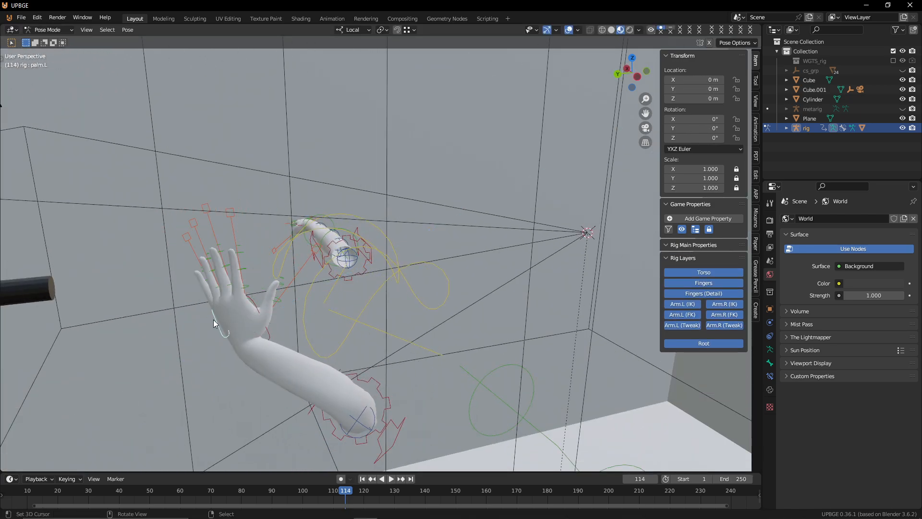
# Step: Rotate the left hand IK control 30.8° about the global Z axis
pyautogui.click(273, 333)
pyautogui.press('r')
pyautogui.press('z')
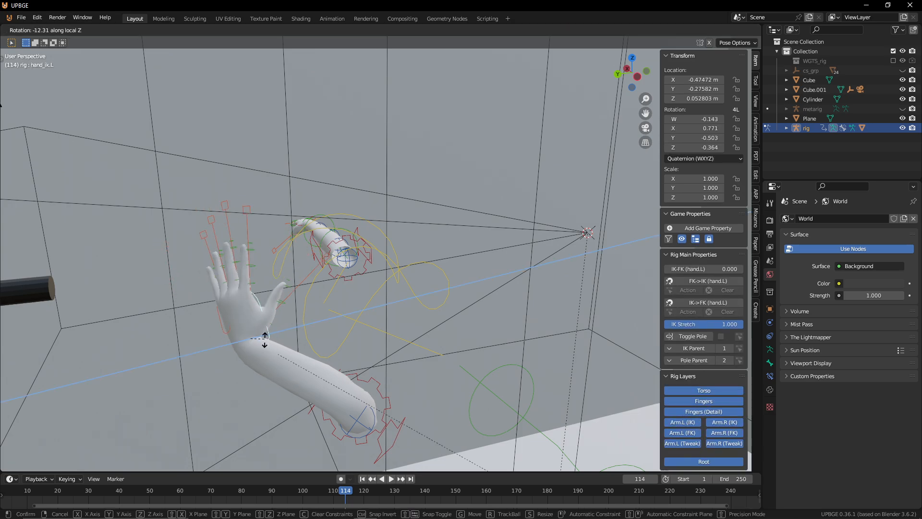
pyautogui.click(264, 326)
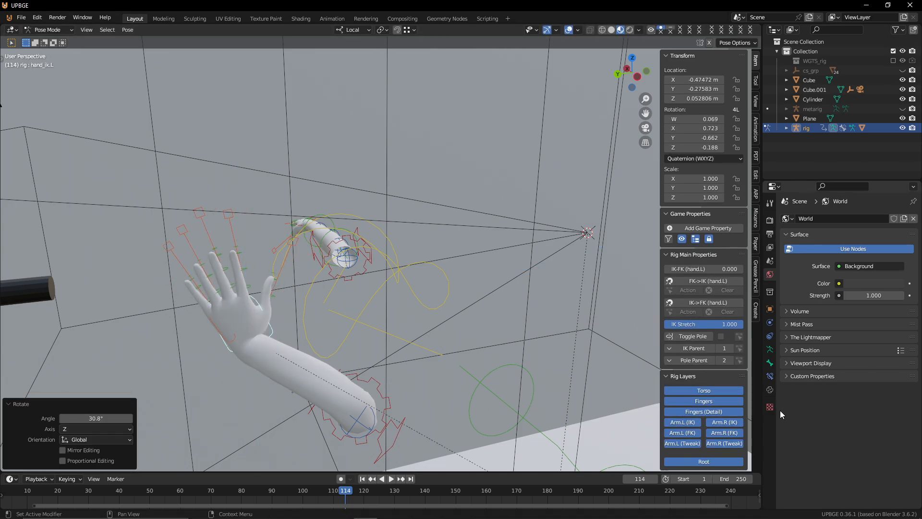
# Step: Enable In Front in the armature's viewport display settings
pyautogui.click(770, 351)
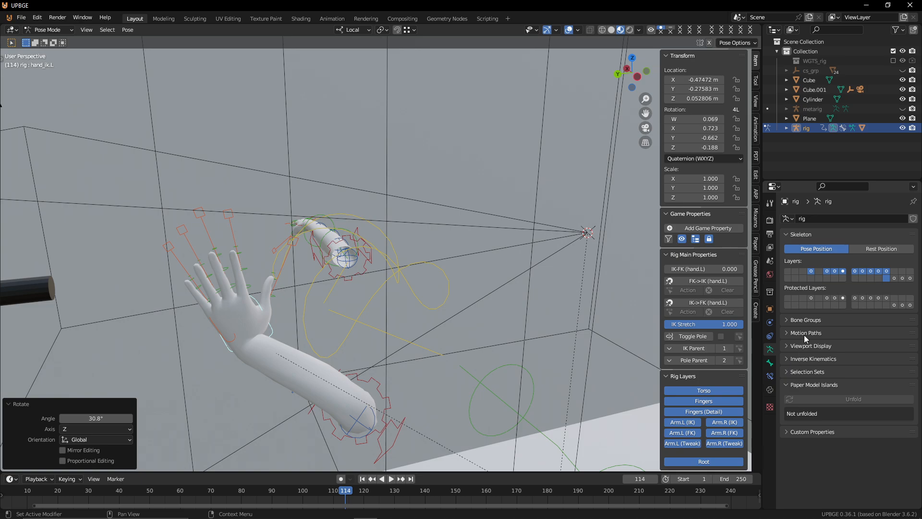
pyautogui.click(811, 346)
pyautogui.click(841, 403)
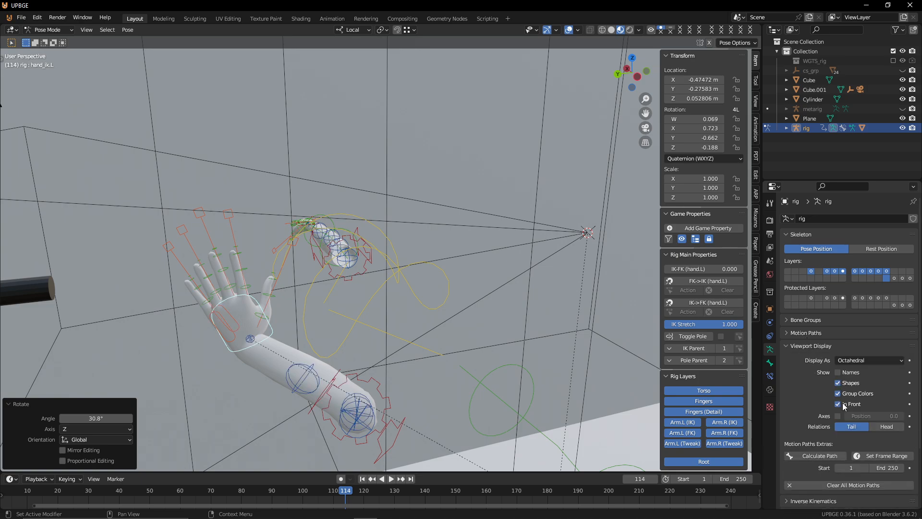
# Step: Move the left hand IK control forward along its local Z axis and rotate it 6.3° in the current view
pyautogui.press('g')
pyautogui.press('z')
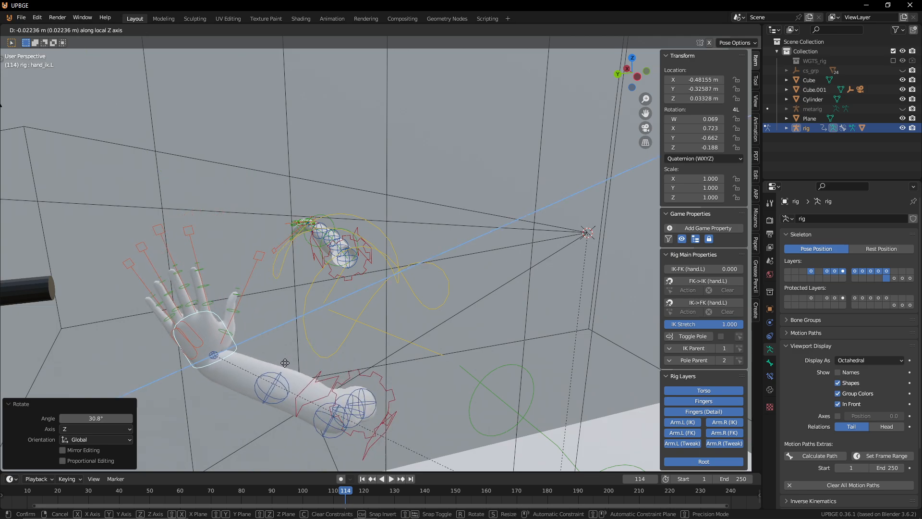
pyautogui.click(262, 378)
pyautogui.press('r')
pyautogui.click(266, 333)
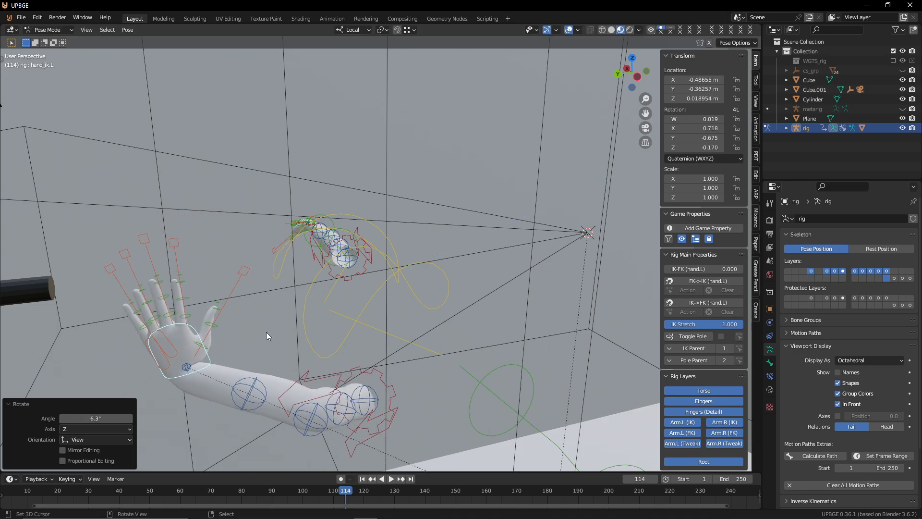
# Step: Switch to Object Mode and move the flashlight cylinder about -0.134 m along its local Z axis toward the left hand
pyautogui.hotkey('ctrl', 'Tab')
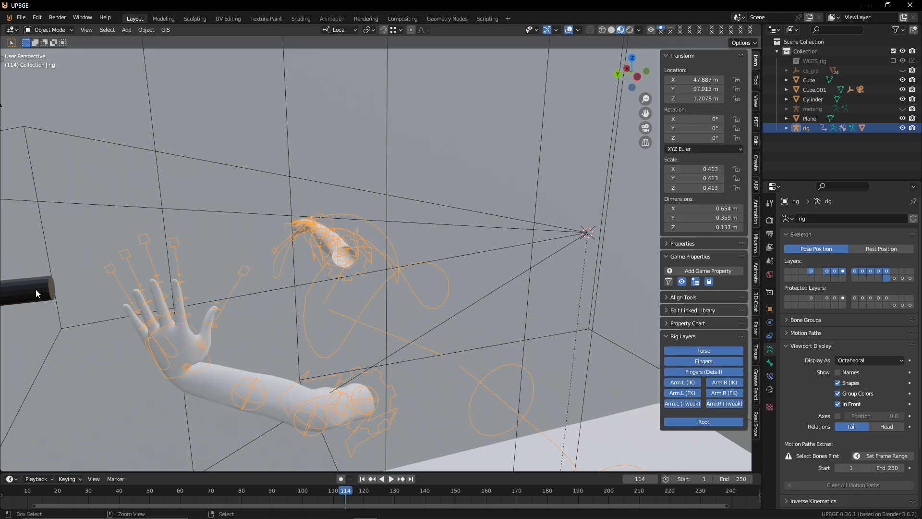
pyautogui.click(36, 290)
pyautogui.press('g')
pyautogui.press('z')
pyautogui.press('z')
pyautogui.click(267, 380)
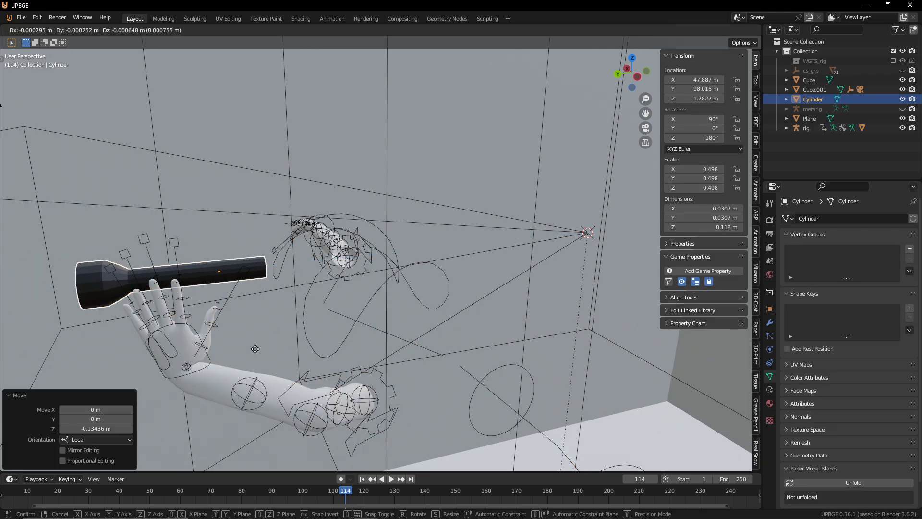
# Step: Lower the flashlight cylinder about 0.029 m along the global Z axis to the height of the left hand
pyautogui.press('g')
pyautogui.press('z')
pyautogui.click(269, 384)
# Step: Move the flashlight cylinder about 0.074 m along its local X axis toward the left hand
pyautogui.hotkey('shift', '`')
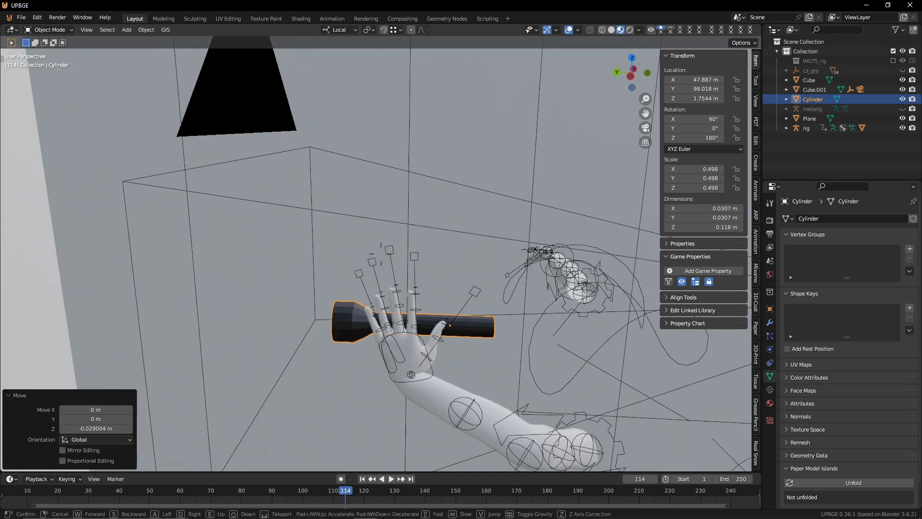
pyautogui.press('w')
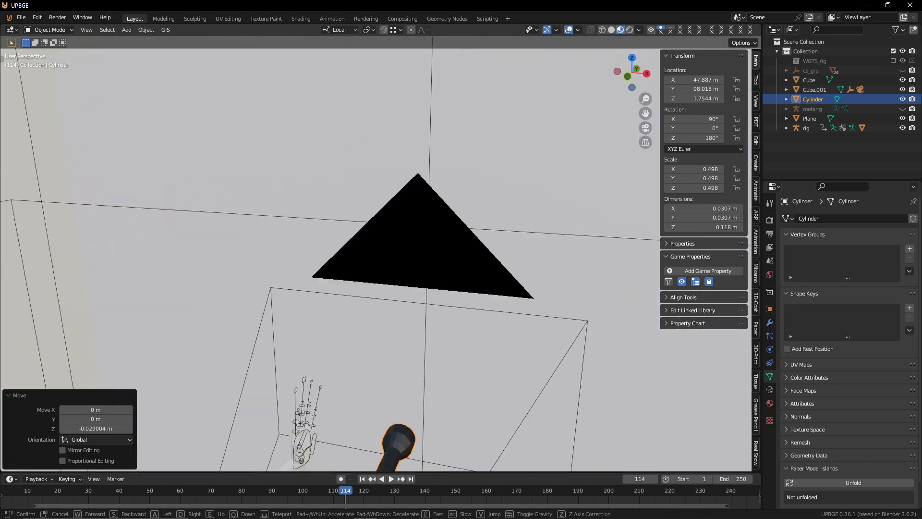
pyautogui.click(267, 389)
pyautogui.press('g')
pyautogui.press('z')
pyautogui.press('x')
pyautogui.press('x')
pyautogui.click(186, 389)
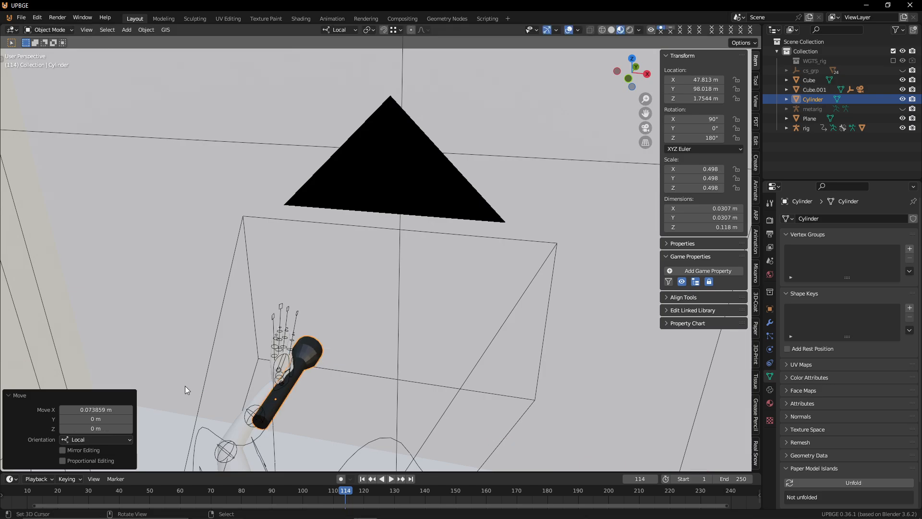
# Step: Raise the flashlight cylinder about 0.025 m along the global Z axis to sit above the left palm
pyautogui.hotkey('shift', '`')
pyautogui.press('a')
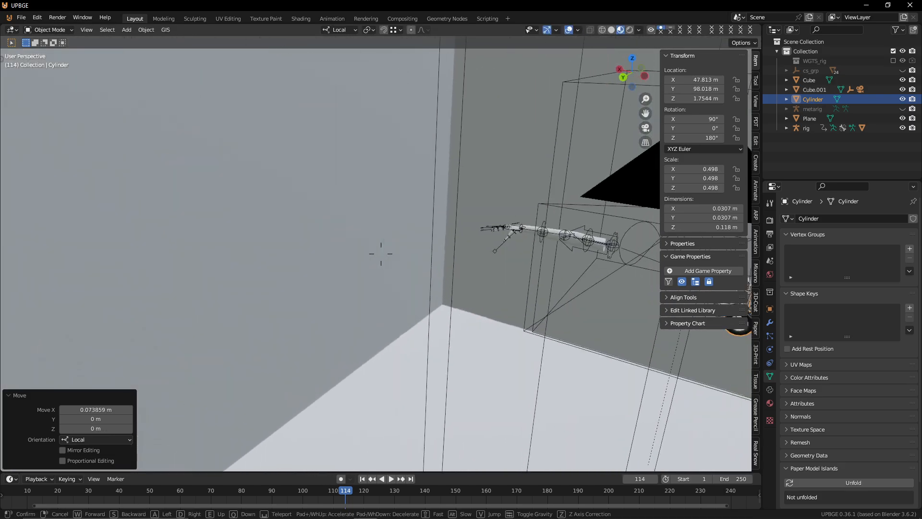
pyautogui.press('w')
pyautogui.press('a')
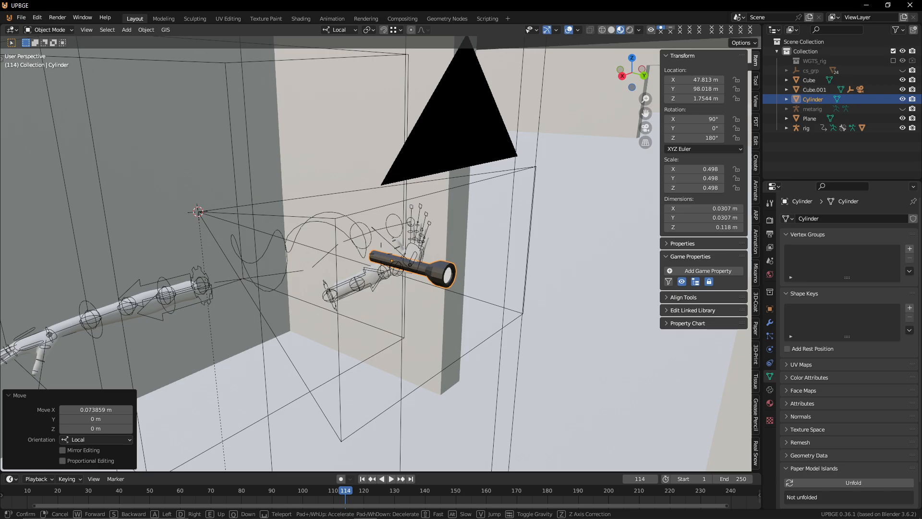
pyautogui.press('w')
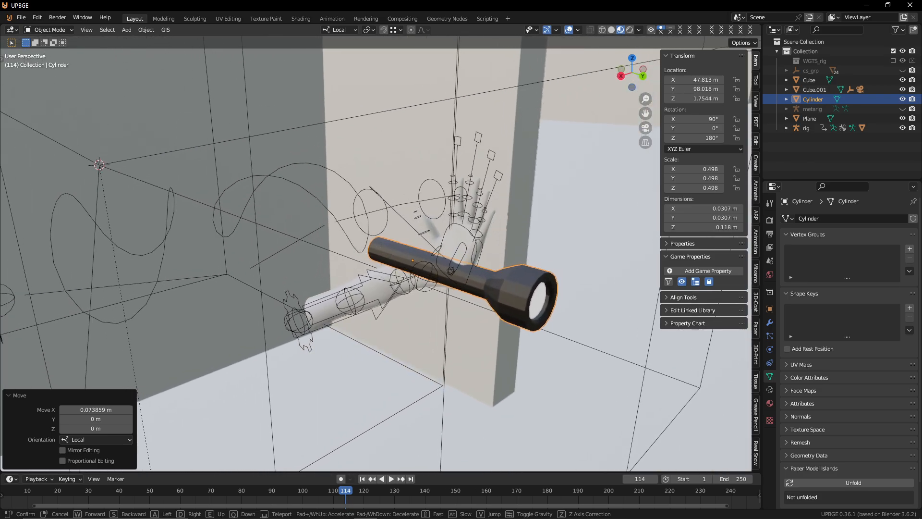
pyautogui.press('Return')
pyautogui.press('g')
pyautogui.press('z')
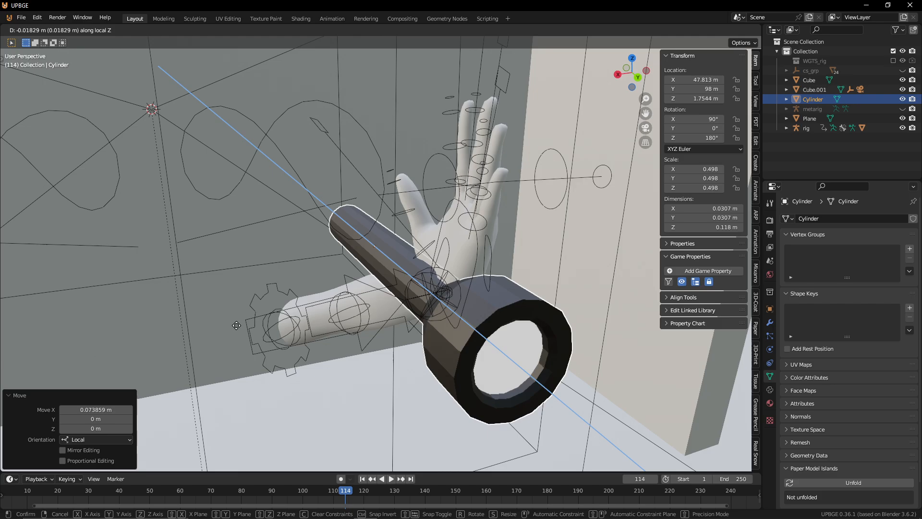
pyautogui.click(287, 325)
# Step: Enter Pose Mode on the rig and rotate the left hand IK control 10.2° about global Z and 11° in the current view
pyautogui.hotkey('shift', '`')
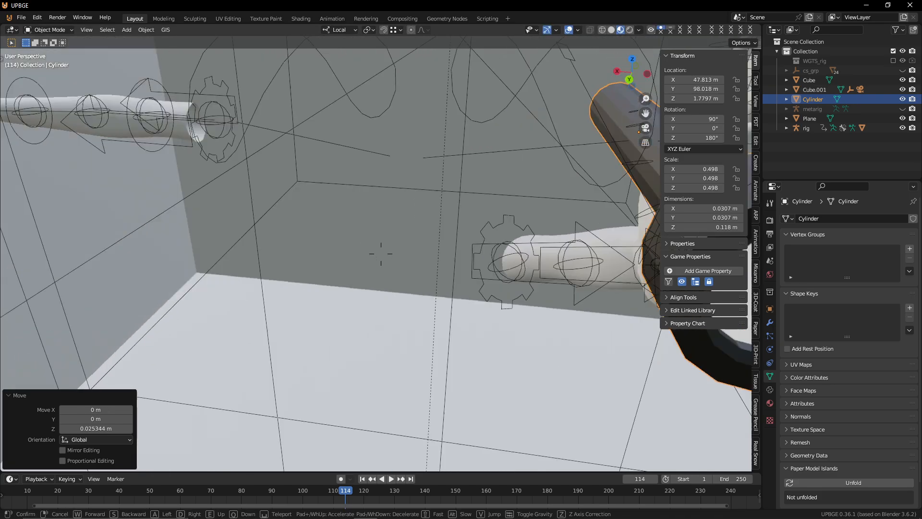
pyautogui.press('d')
pyautogui.press('d')
pyautogui.press('s')
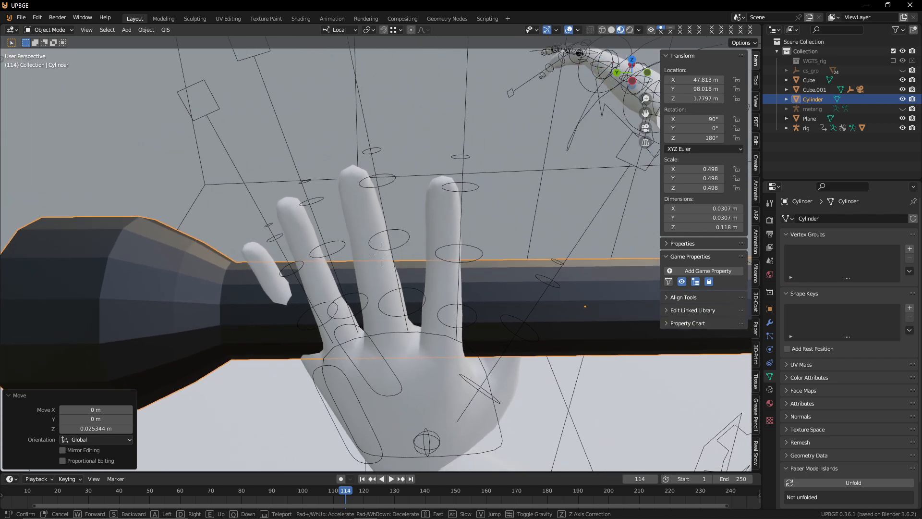
pyautogui.click(426, 173)
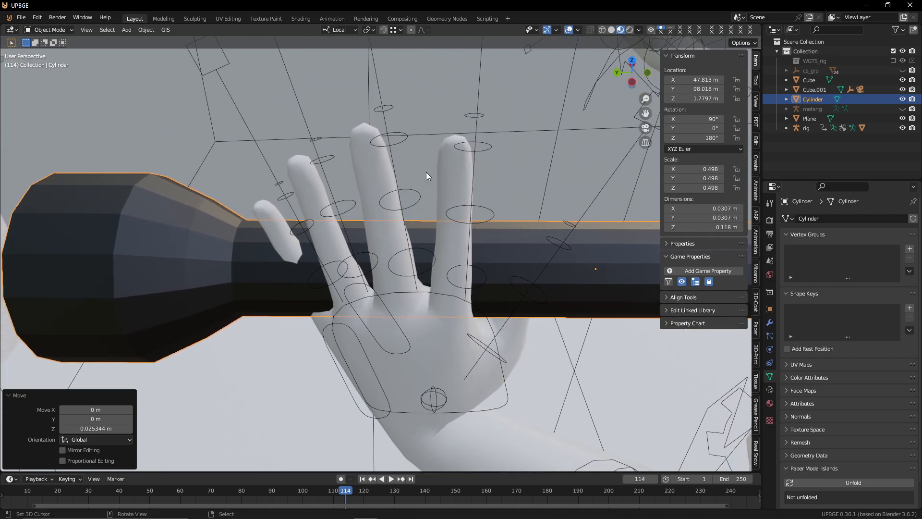
pyautogui.click(472, 417)
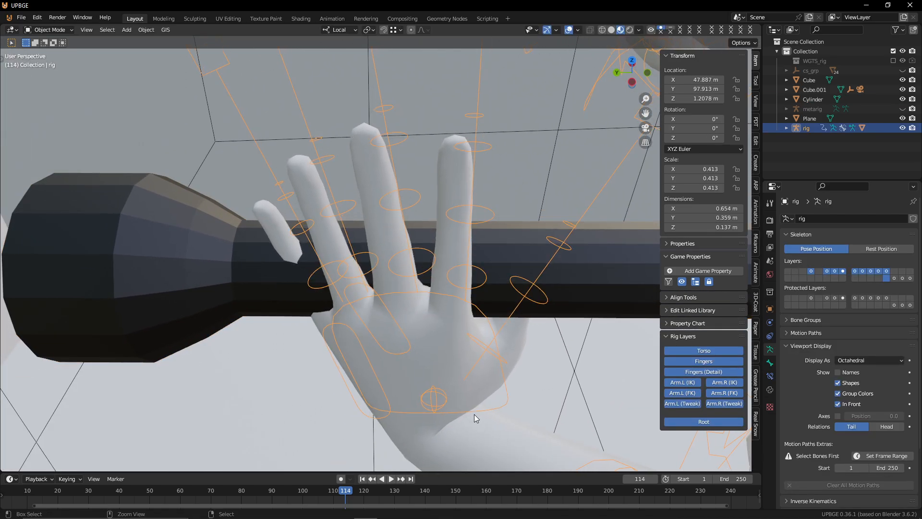
pyautogui.hotkey('ctrl', 'Tab')
pyautogui.click(484, 411)
pyautogui.press('r')
pyautogui.press('z')
pyautogui.press('z')
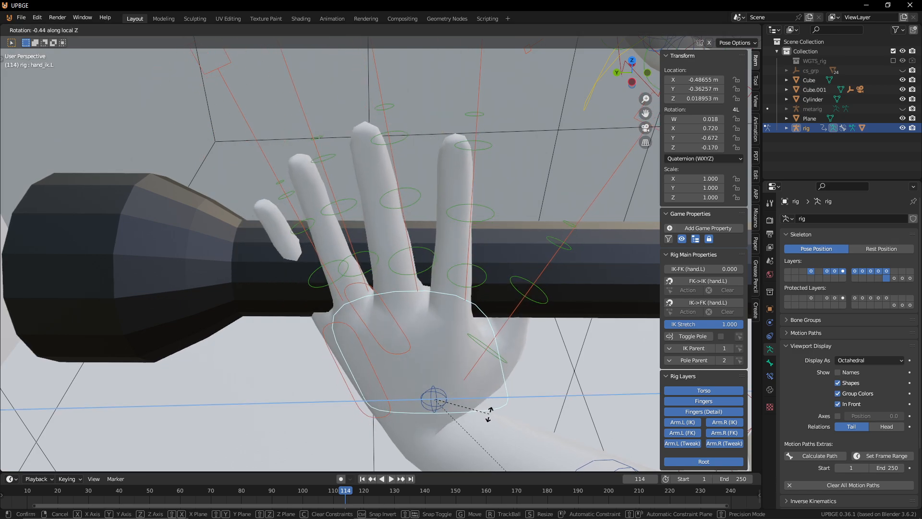
pyautogui.click(489, 407)
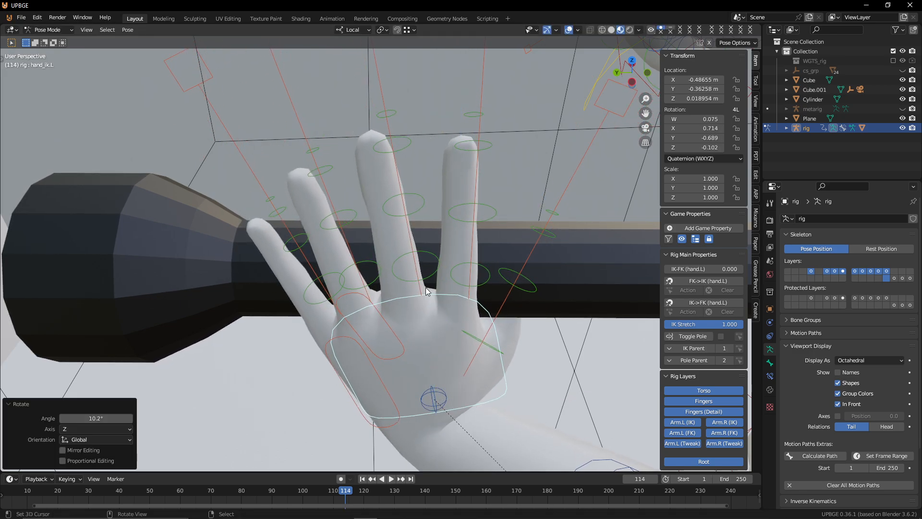
pyautogui.press('r')
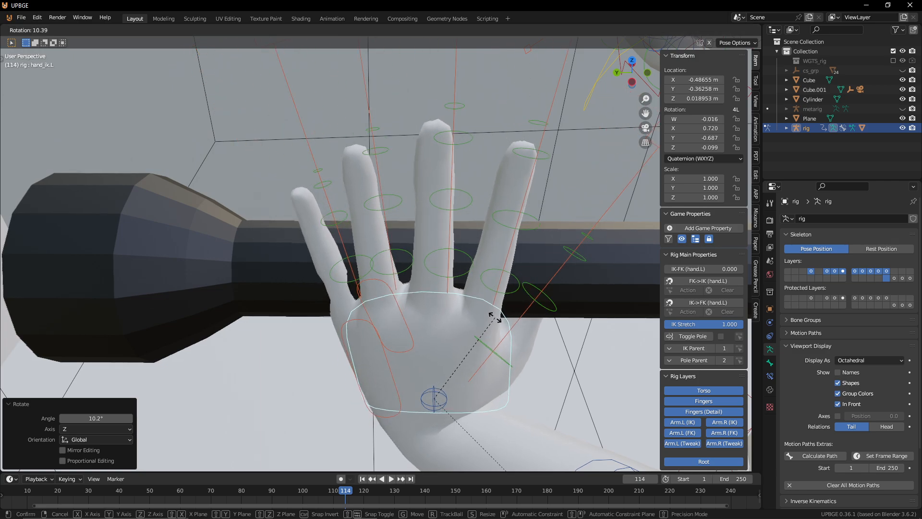
pyautogui.click(495, 325)
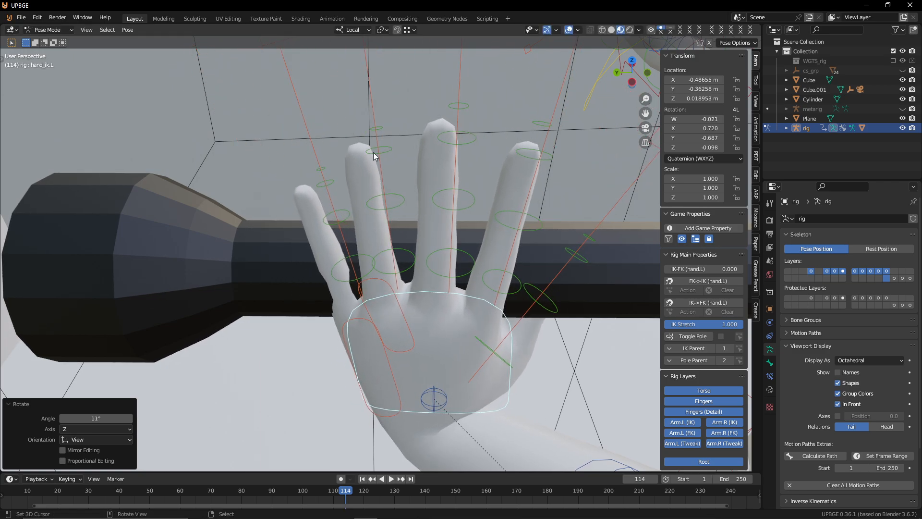
# Step: Curl the left pinky, ring, middle and index fingers by scaling their master controls to 0.605
pyautogui.click(323, 127)
pyautogui.keyDown('shift'); pyautogui.click(370, 102); pyautogui.keyUp('shift')
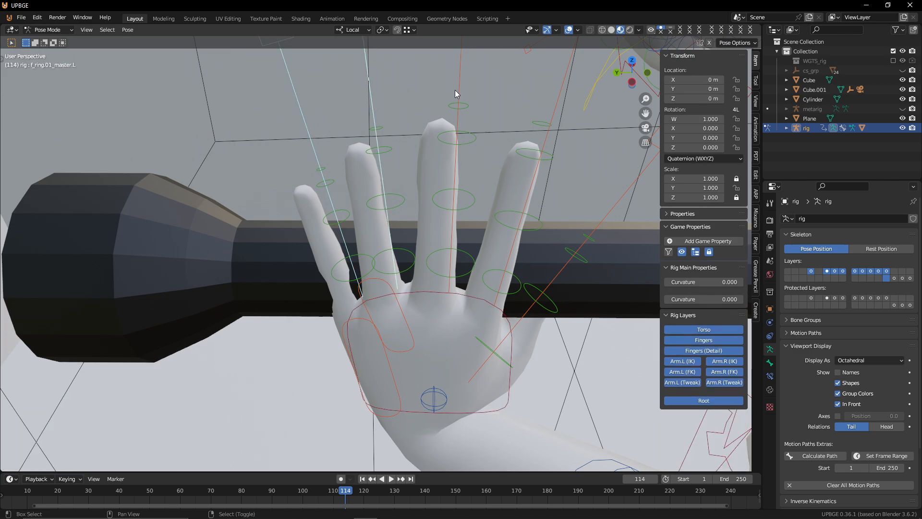
pyautogui.keyDown('shift'); pyautogui.click(459, 84); pyautogui.keyUp('shift')
pyautogui.keyDown('shift'); pyautogui.click(555, 104); pyautogui.keyUp('shift')
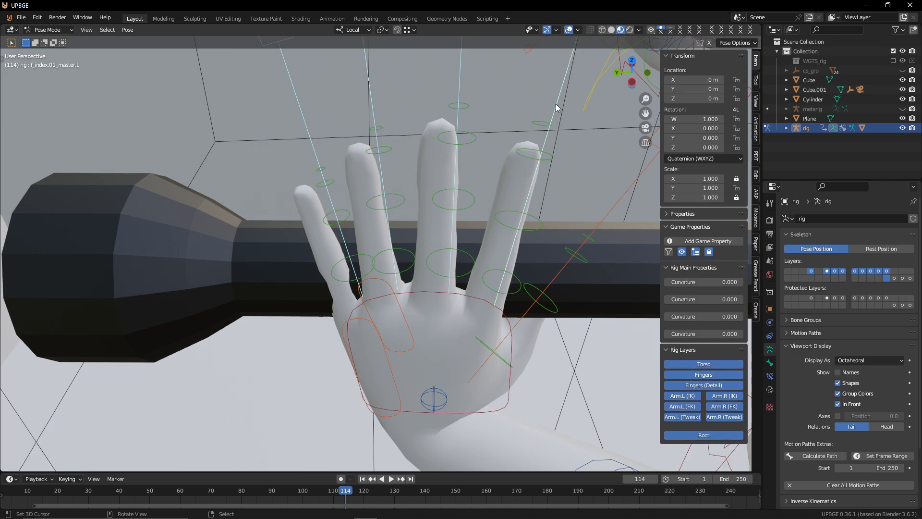
pyautogui.press('s')
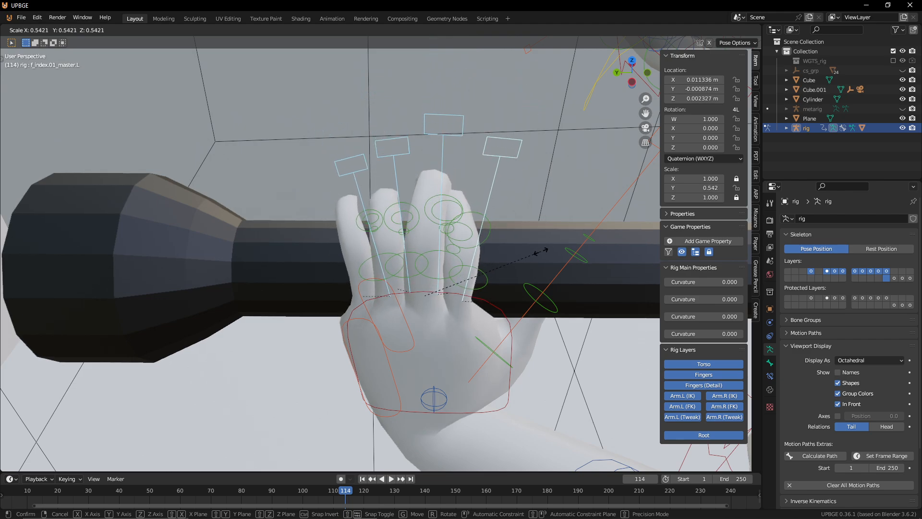
pyautogui.click(510, 187)
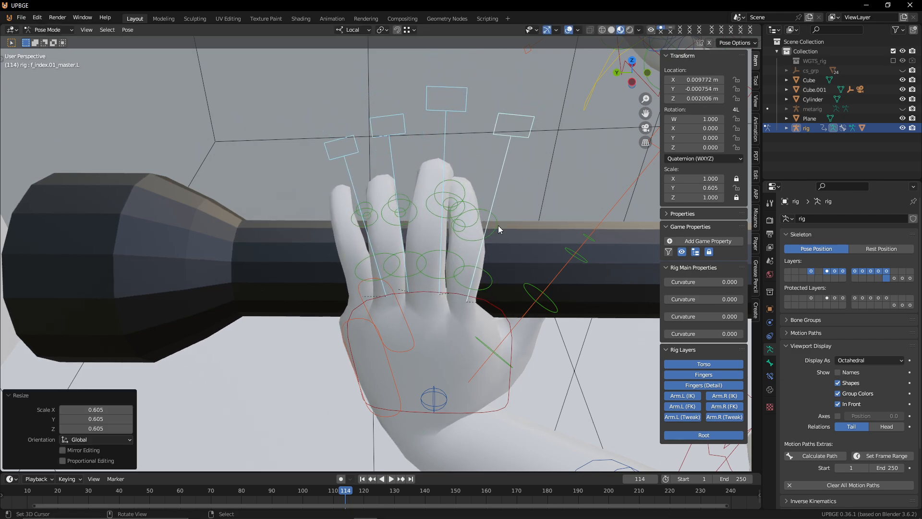
# Step: Move the four selected finger master controls about 0.0043 m along their local Z axis
pyautogui.hotkey('shift', '`')
pyautogui.press('a')
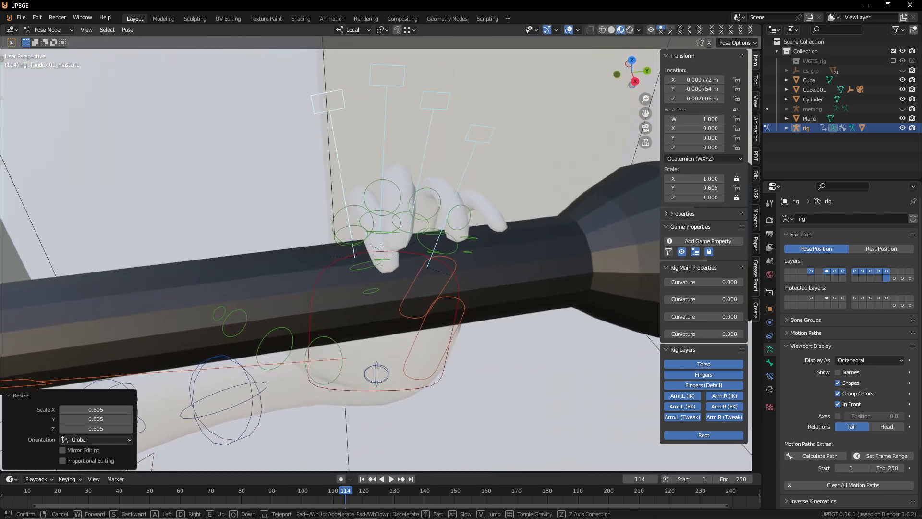
pyautogui.click(470, 265)
pyautogui.press('g')
pyautogui.press('z')
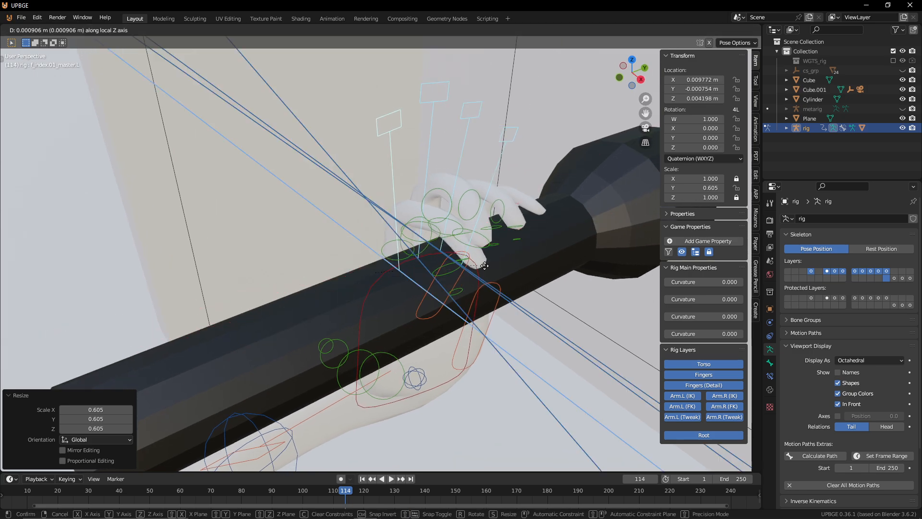
pyautogui.click(491, 274)
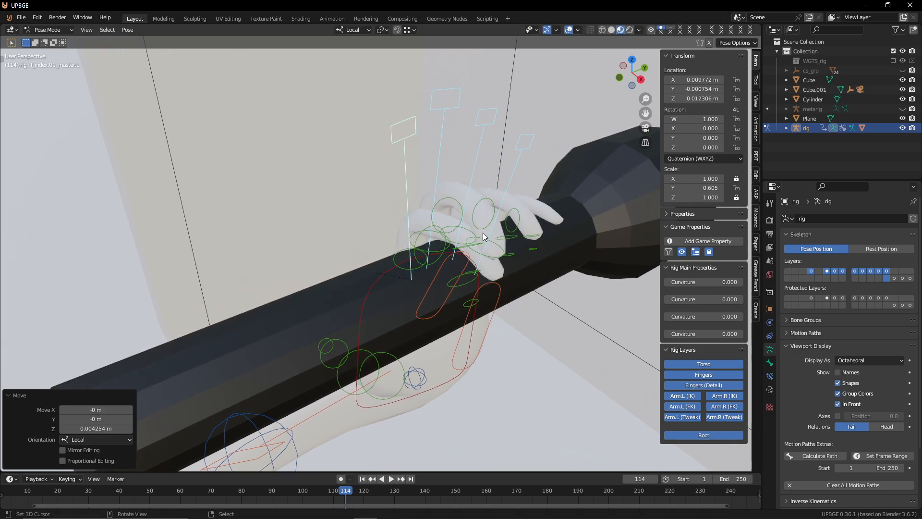
# Step: Rotate the four selected finger master controls 22.4° about their local X axis around the flashlight
pyautogui.press('r')
pyautogui.press('x')
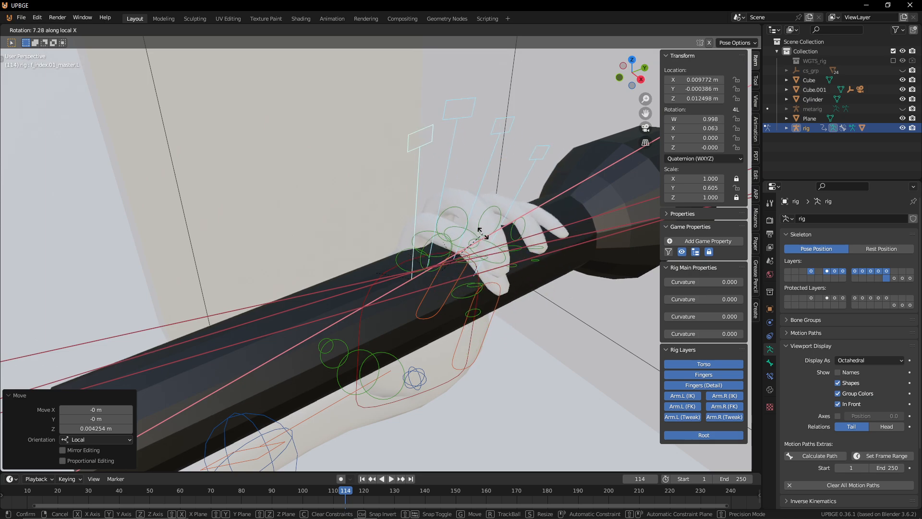
pyautogui.click(483, 254)
# Step: Move the left index finger master control about -0.0059 m along its local X axis and rotate it slightly about global Z
pyautogui.hotkey('shift', '`')
pyautogui.press('d')
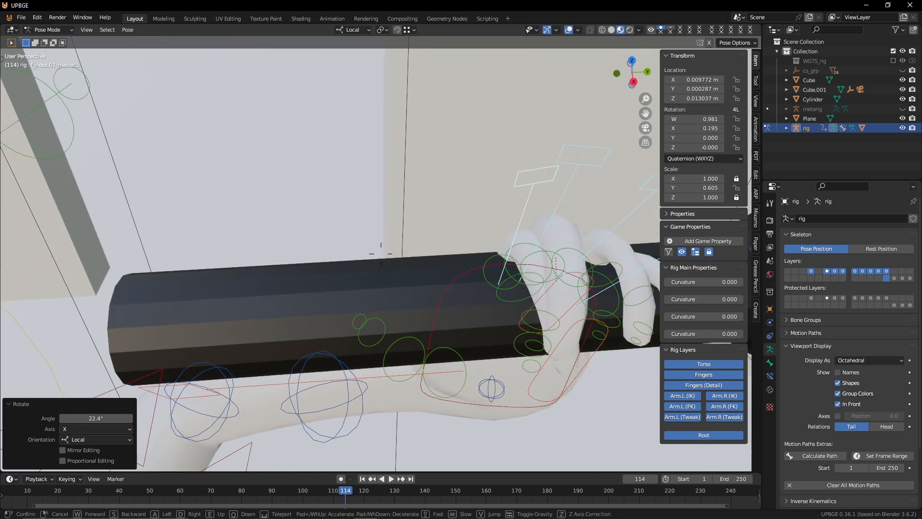
pyautogui.press('g')
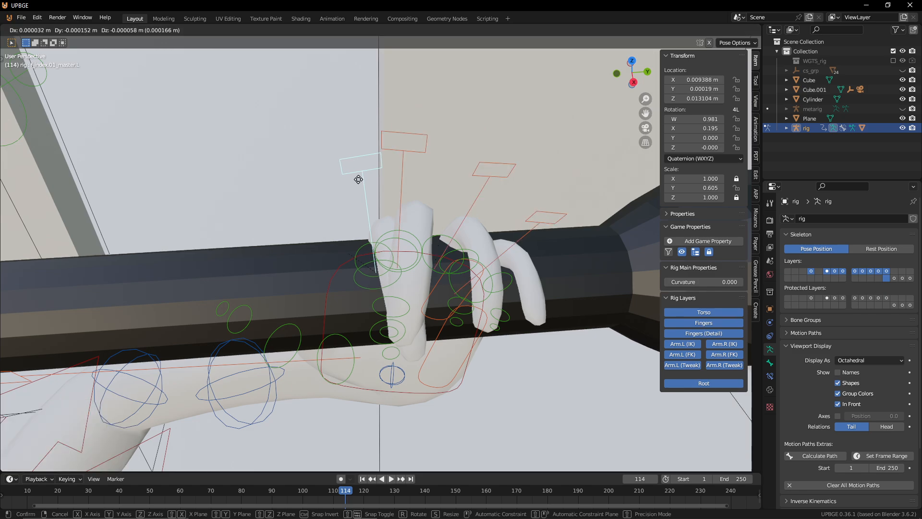
pyautogui.press('x')
pyautogui.click(325, 202)
pyautogui.press('r')
pyautogui.press('z')
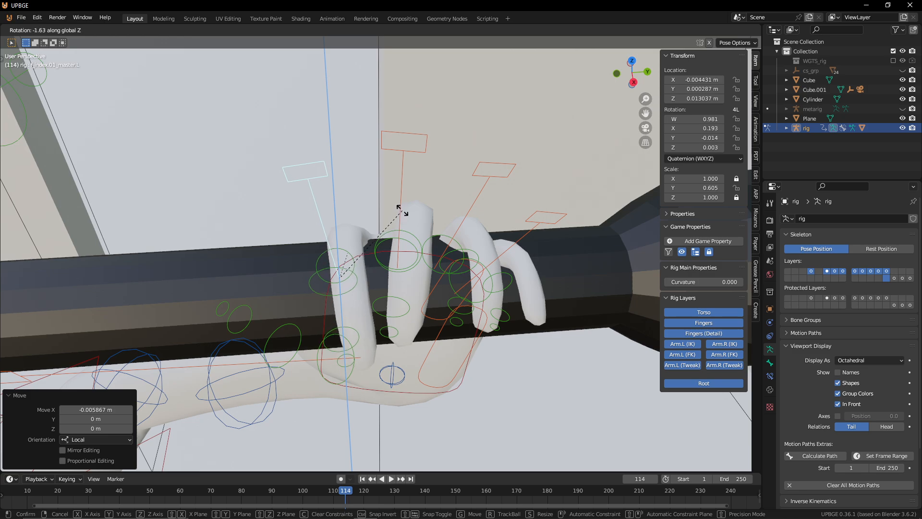
pyautogui.click(402, 211)
# Step: Rotate the left middle finger master control 5.58° about the global Z axis
pyautogui.click(410, 150)
pyautogui.press('r')
pyautogui.press('z')
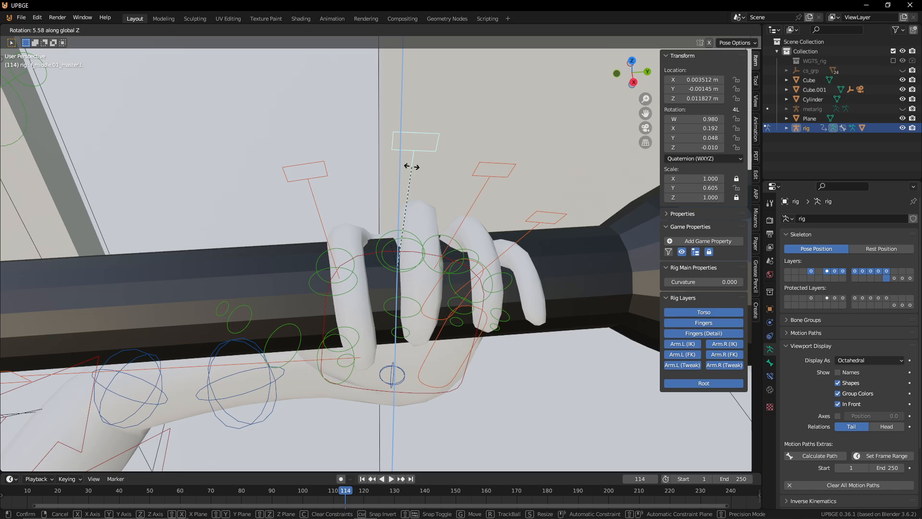
pyautogui.click(412, 165)
# Step: Switch to Object Mode and lower the flashlight cylinder about 0.004 m along global Z into the hand's grip
pyautogui.hotkey('shift', '`')
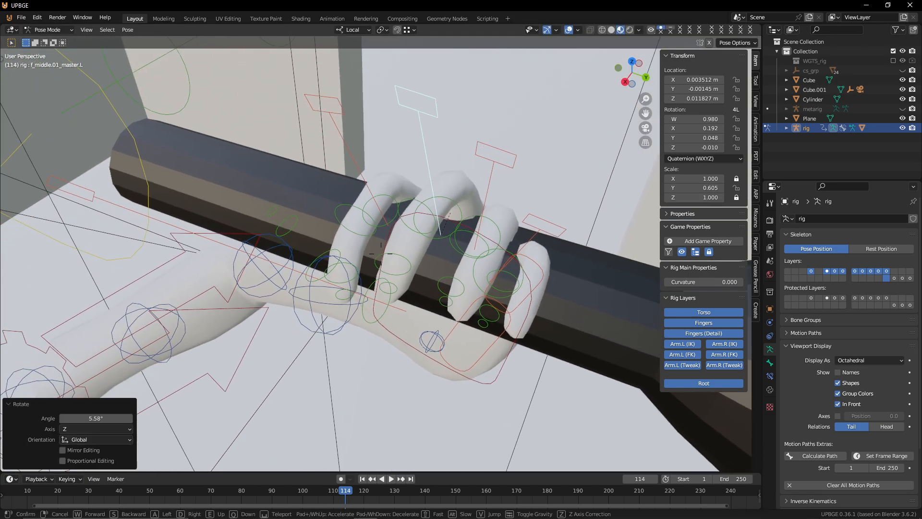
pyautogui.press('d')
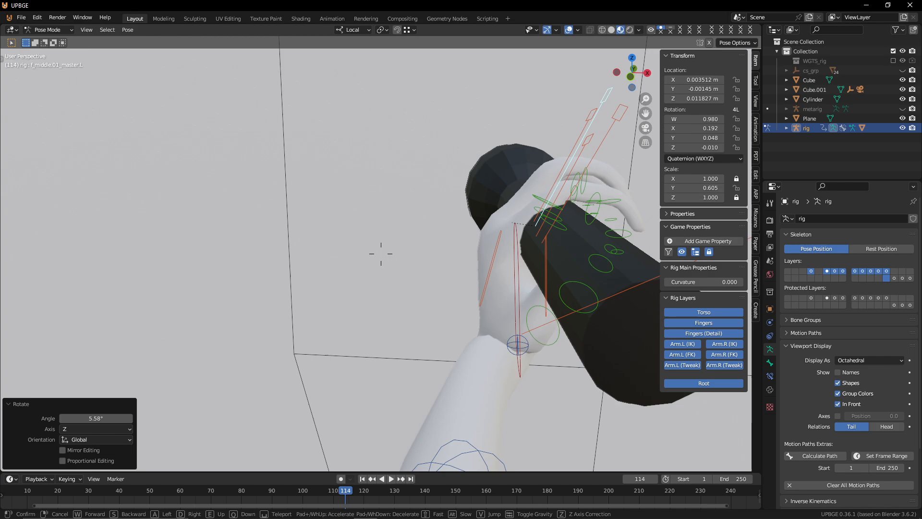
pyautogui.press('w')
pyautogui.press('d')
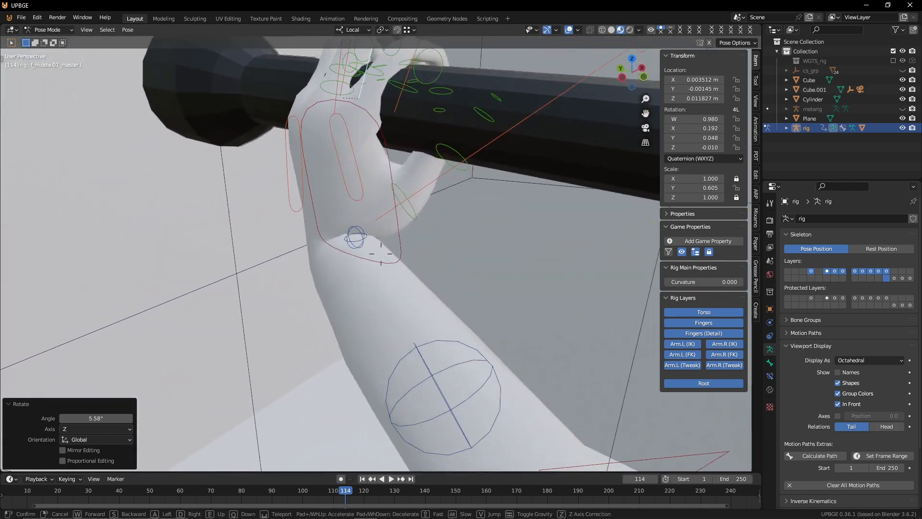
pyautogui.click(538, 194)
pyautogui.hotkey('ctrl', 'Tab')
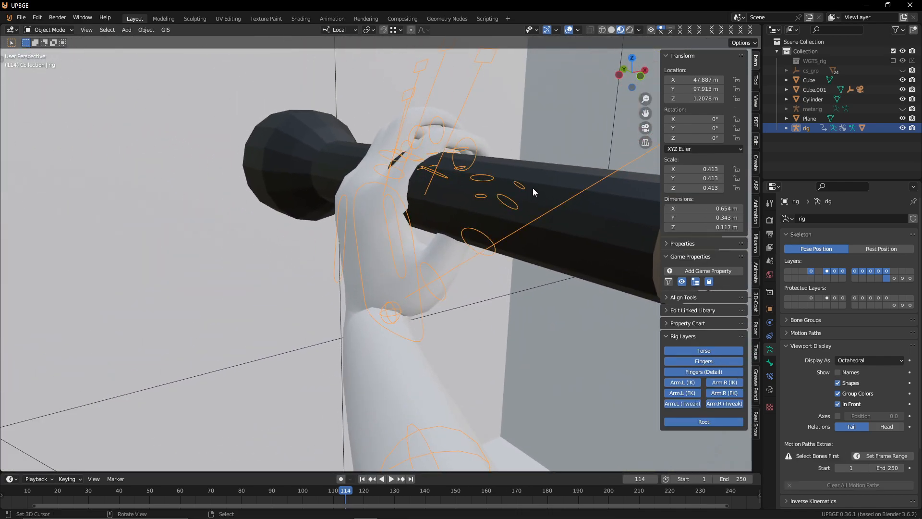
pyautogui.click(523, 180)
pyautogui.press('g')
pyautogui.press('z')
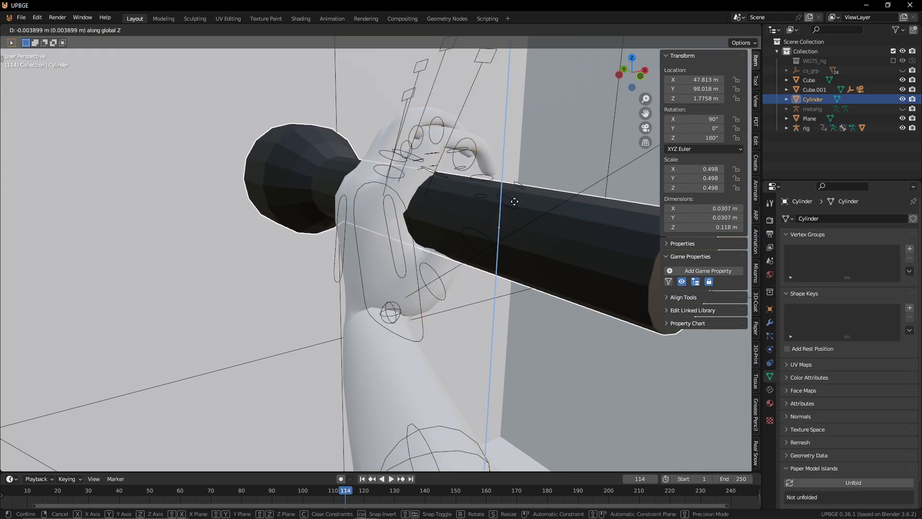
pyautogui.click(513, 201)
# Step: Undo the flashlight cylinder's lowering and its selection so that the rig is the selected object again
pyautogui.hotkey('ctrl', 'z')
pyautogui.hotkey('ctrl', 'z')
pyautogui.hotkey('ctrl', 'z')
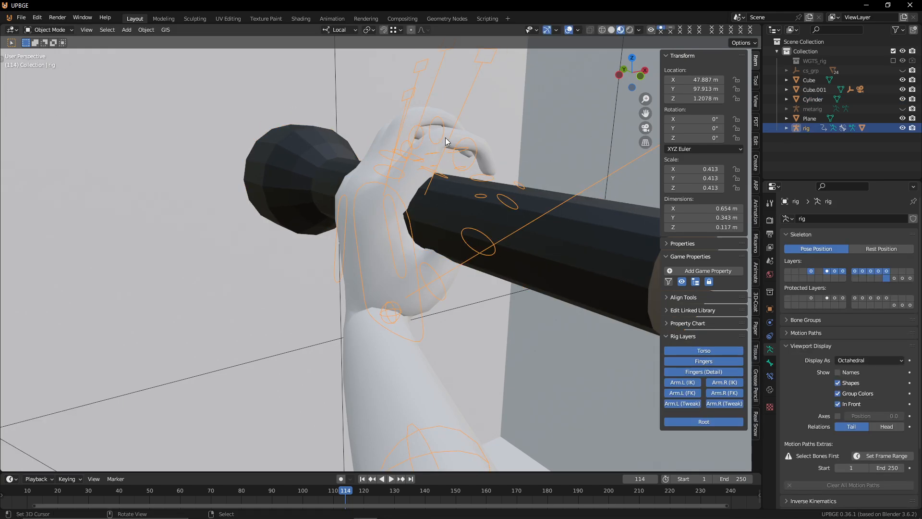
# Step: In Pose Mode, select all four left finger master controls and rotate them 40.8° about the global Y axis
pyautogui.keyDown('shift'); pyautogui.click(421, 107); pyautogui.keyUp('shift')
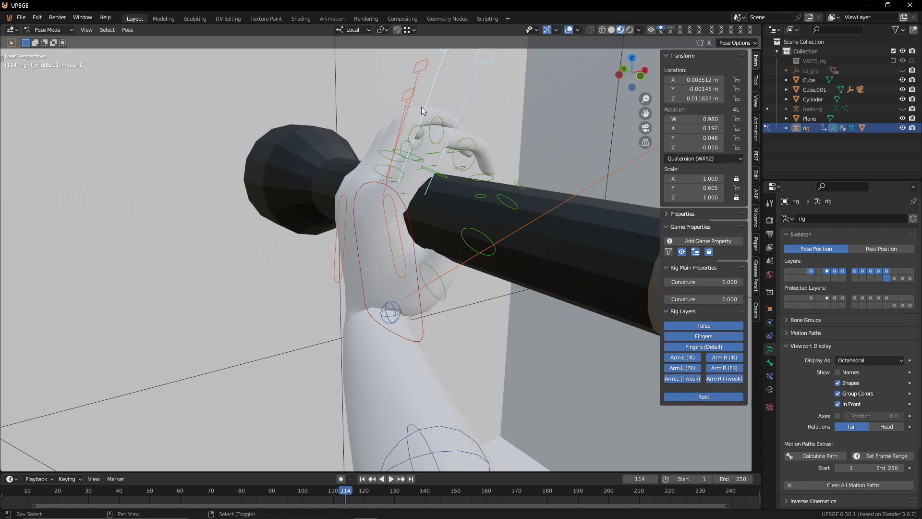
pyautogui.keyDown('shift'); pyautogui.click(419, 88); pyautogui.keyUp('shift')
pyautogui.keyDown('shift'); pyautogui.click(408, 102); pyautogui.keyUp('shift')
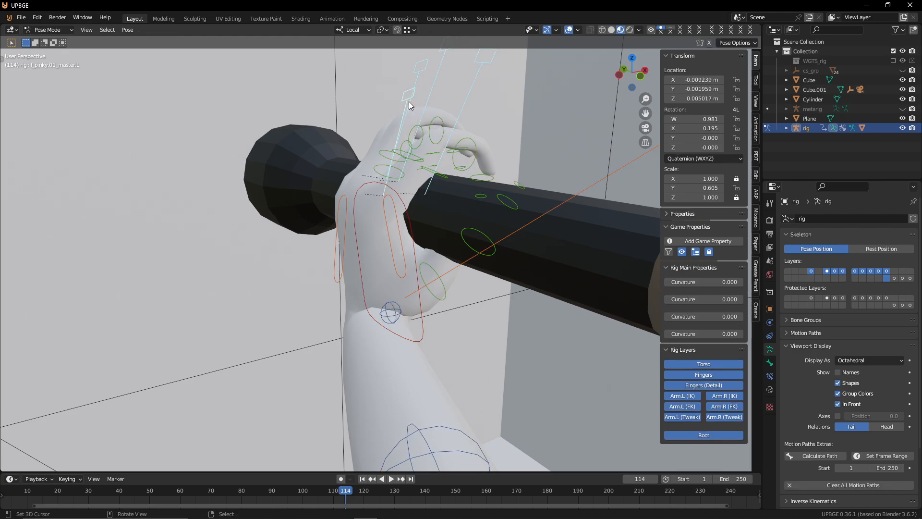
pyautogui.press('r')
pyautogui.press('y')
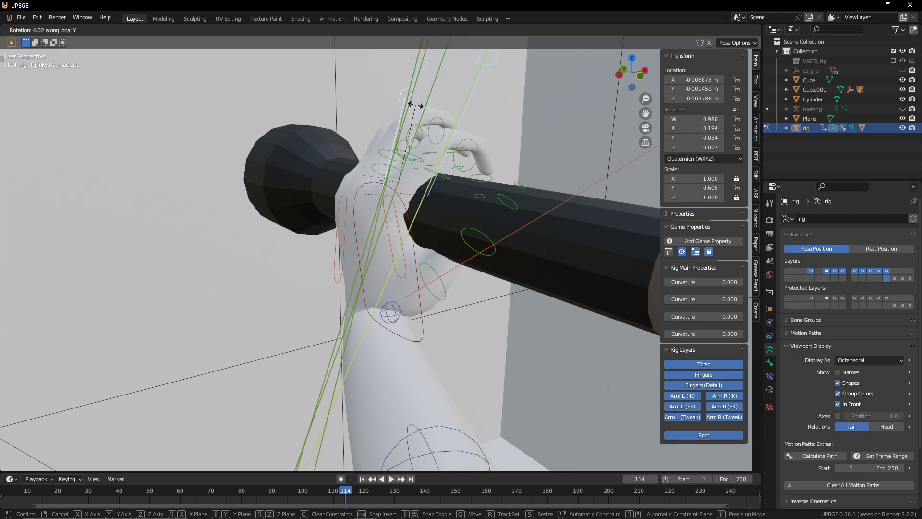
pyautogui.press('y')
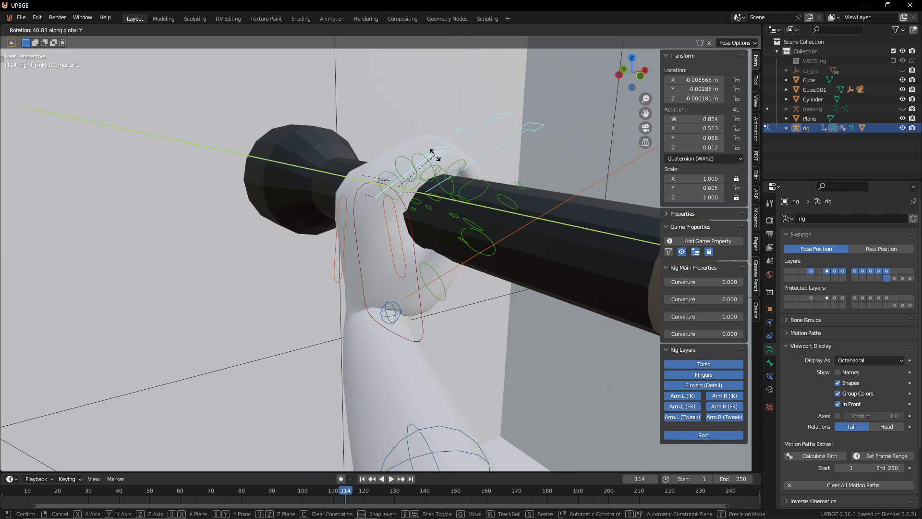
pyautogui.click(435, 155)
# Step: Move the left pinky master control about -0.0058 m along its local Z axis
pyautogui.hotkey('shift', '`')
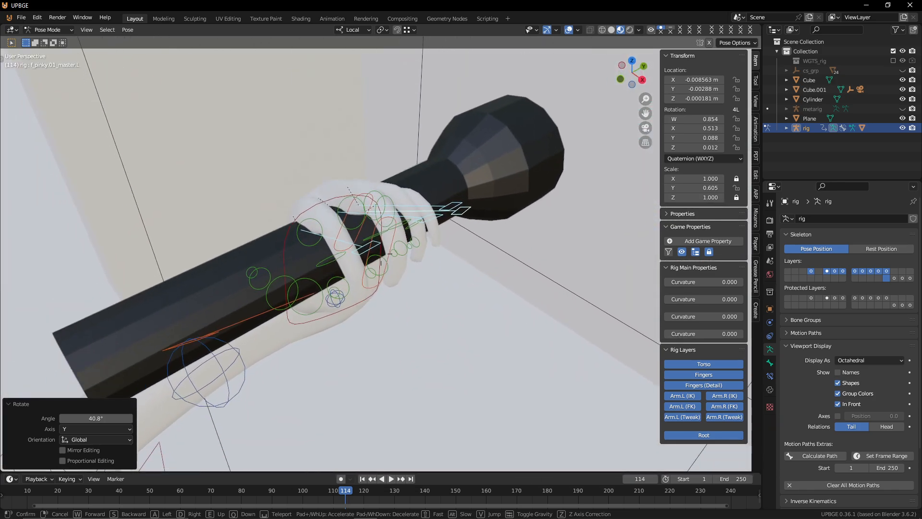
pyautogui.press('d')
pyautogui.press('s')
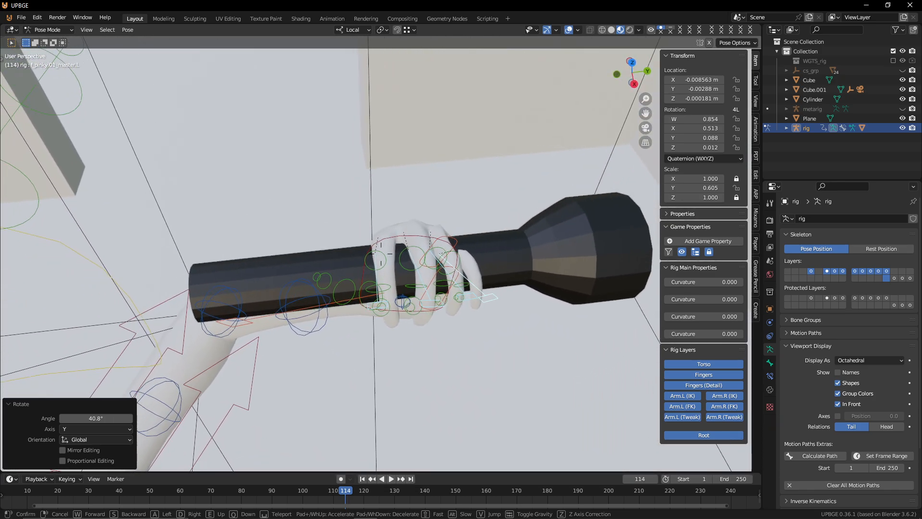
pyautogui.press('d')
pyautogui.press('w')
pyautogui.click(423, 290)
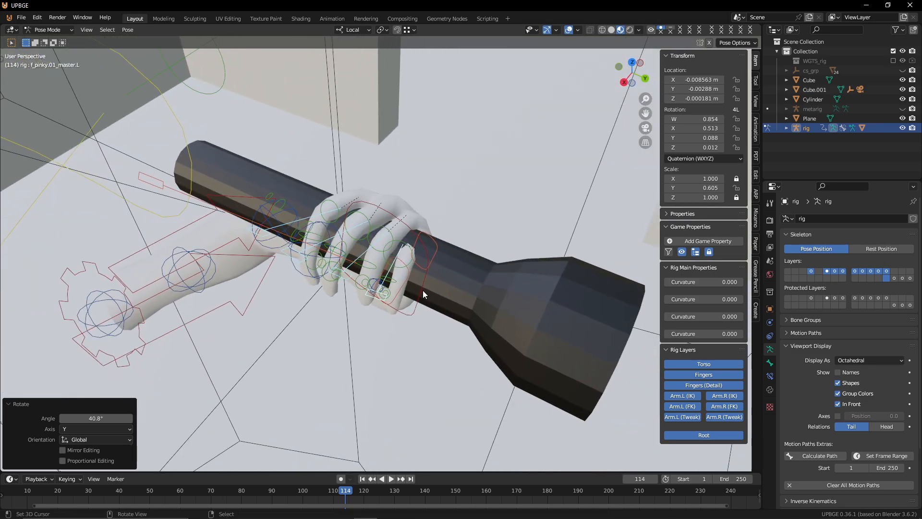
pyautogui.rightClick(383, 301)
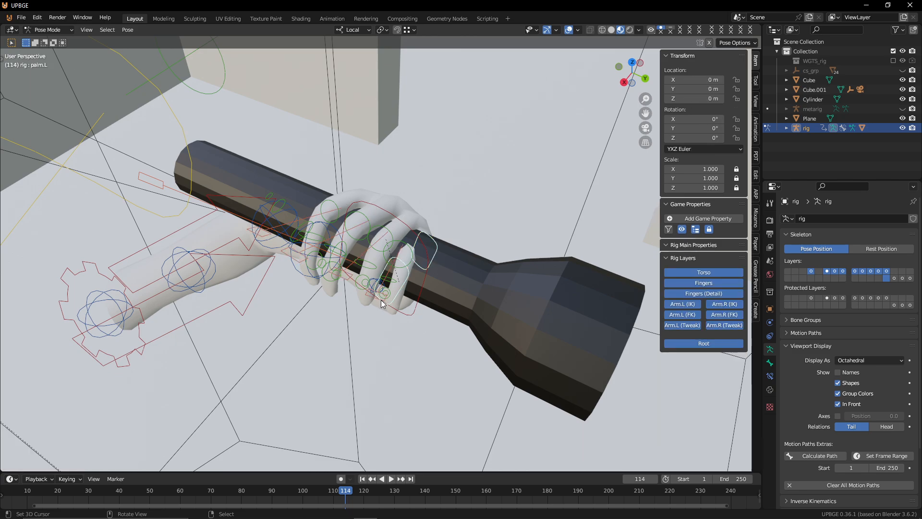
pyautogui.rightClick(381, 300)
pyautogui.press('g')
pyautogui.press('z')
pyautogui.press('z')
pyautogui.click(392, 282)
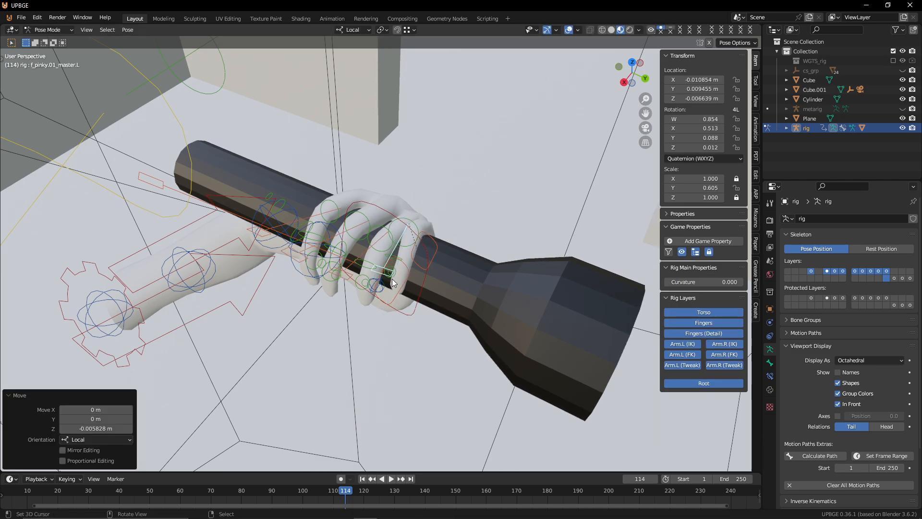
# Step: Scale the left thumb master control by 1.023
pyautogui.hotkey('shift', '`')
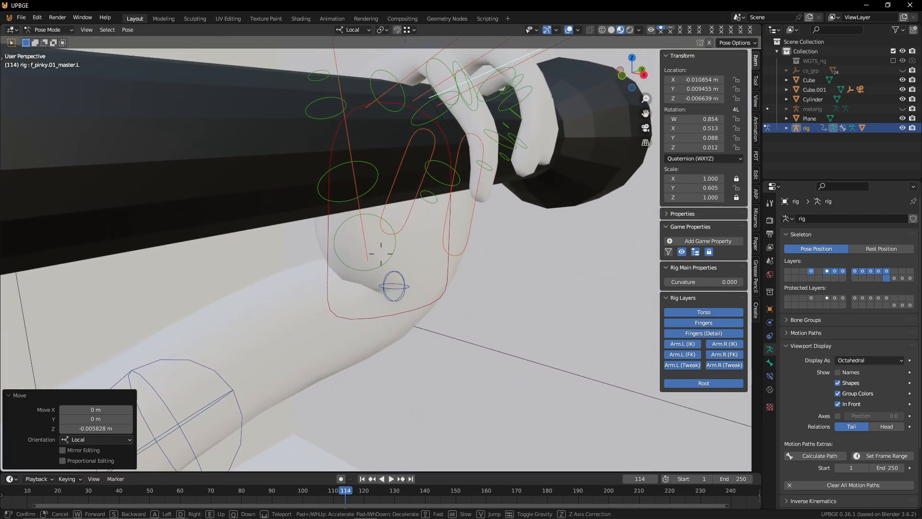
pyautogui.click(388, 268)
pyautogui.hotkey('shift', '`')
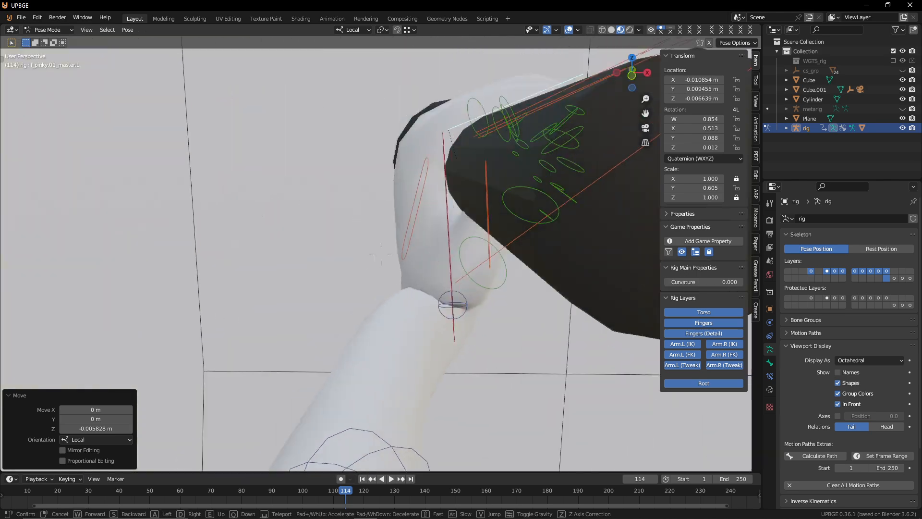
pyautogui.click(381, 255)
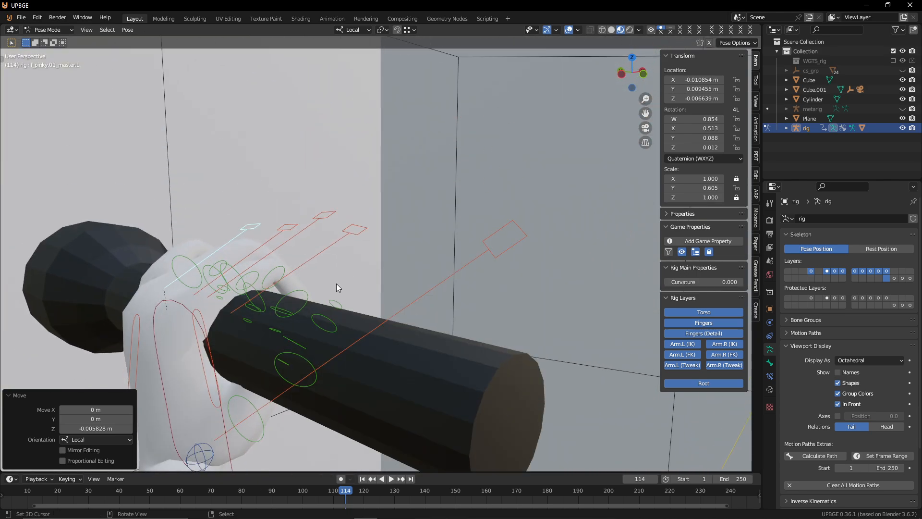
pyautogui.click(456, 270)
pyautogui.press('s')
pyautogui.click(463, 317)
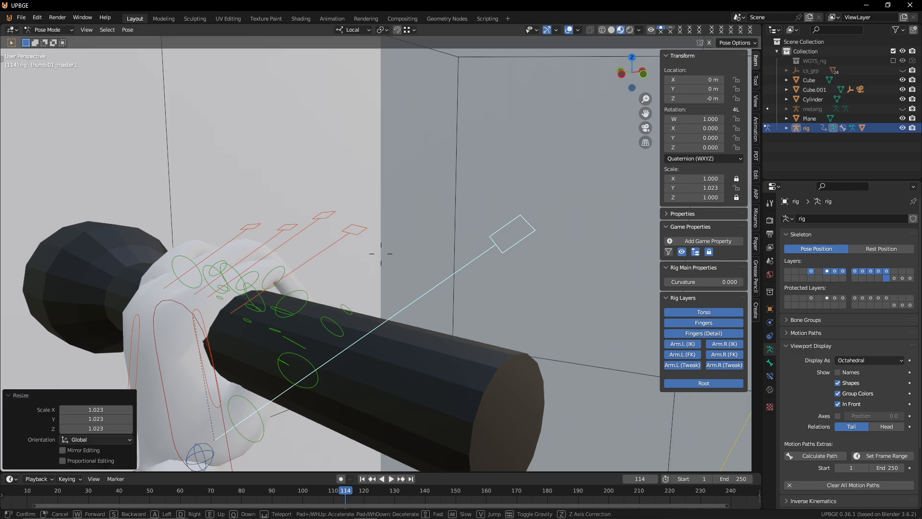
# Step: Move the left thumb master control in the negative direction along its local Z axis
pyautogui.hotkey('shift', '`')
pyautogui.click(482, 339)
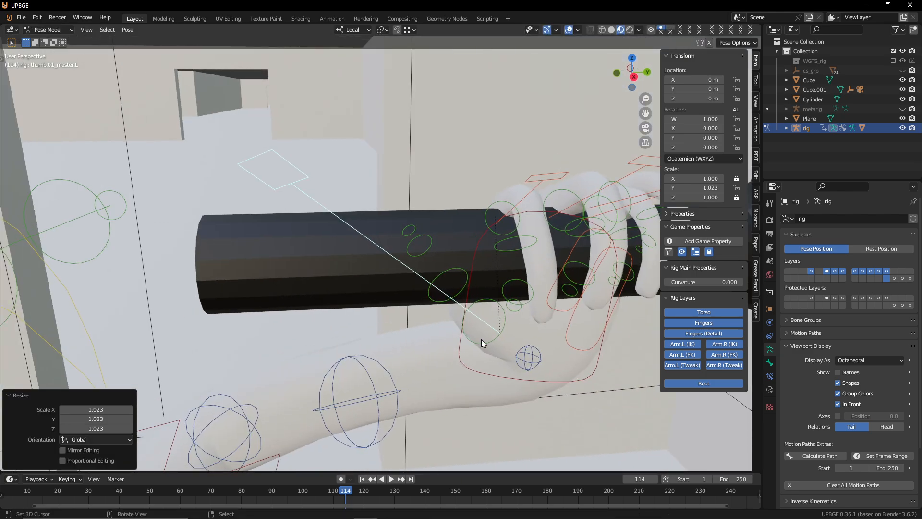
pyautogui.press('g')
pyautogui.press('z')
pyautogui.press('z')
pyautogui.click(488, 396)
pyautogui.moveTo(488, 396); pyautogui.dragTo(423, 406, button='middle')
pyautogui.press('g')
pyautogui.press('x')
pyautogui.rightClick(504, 411)
# Step: Move the left thumb master control about -0.0016 m along its local Z axis and -0.005 m along its local X axis
pyautogui.moveTo(504, 410); pyautogui.dragTo(474, 419, button='middle')
pyautogui.press('g')
pyautogui.press('z')
pyautogui.press('z')
pyautogui.click(473, 414)
pyautogui.press('g')
pyautogui.press('x')
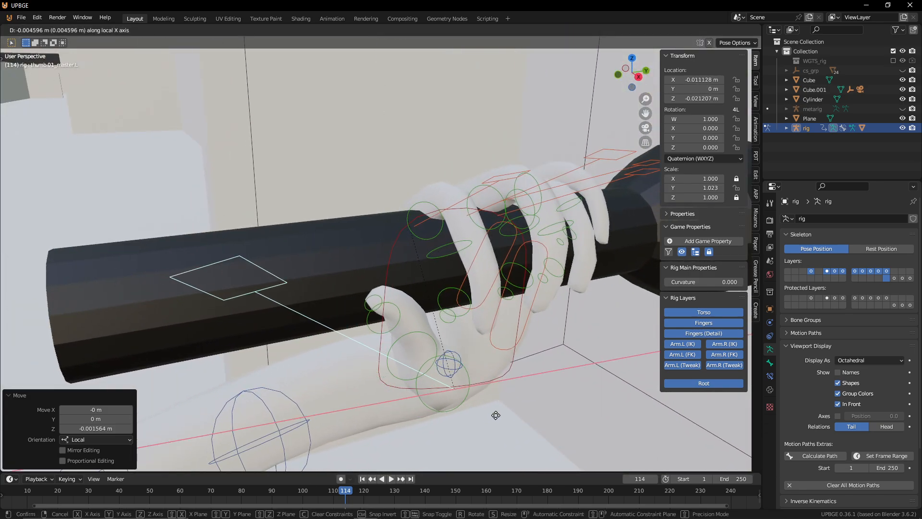
pyautogui.click(381, 368)
# Step: Scale the left thumb master control by 0.928 and rotate it 14.2° about its local Z axis
pyautogui.press('s')
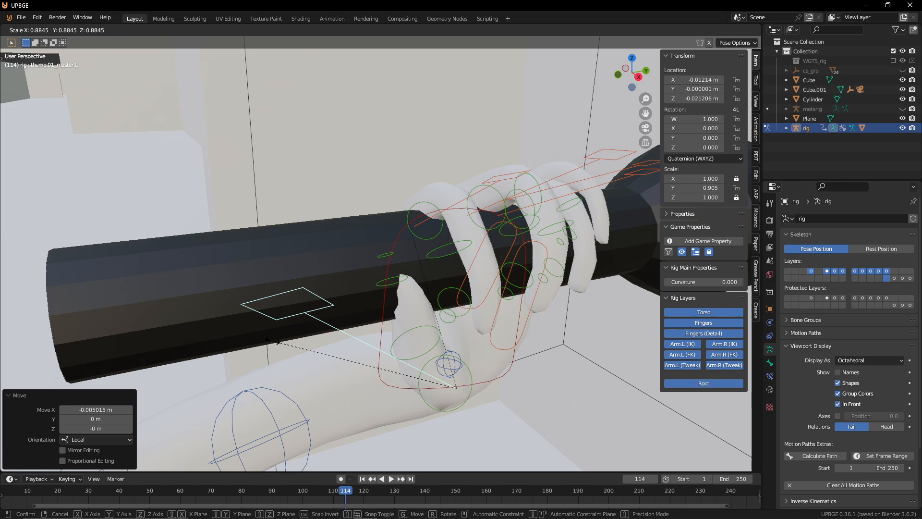
pyautogui.click(262, 342)
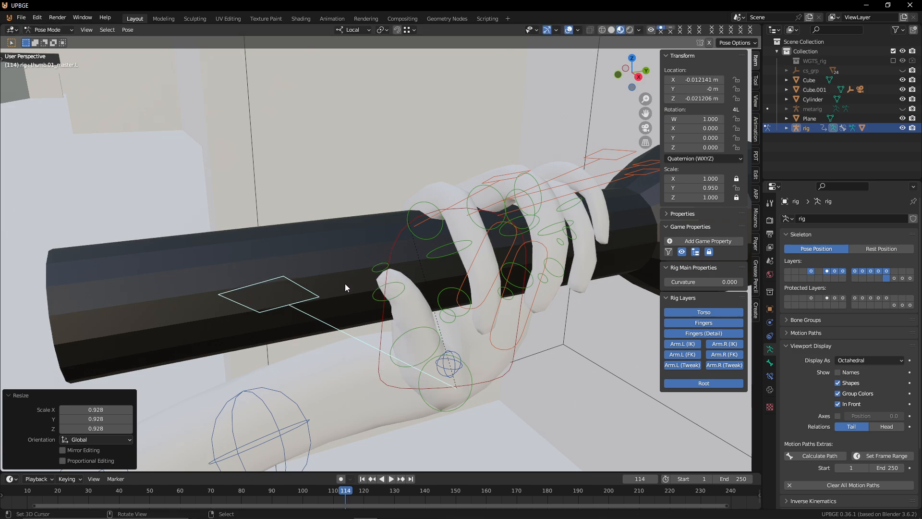
pyautogui.press('r')
pyautogui.press('y')
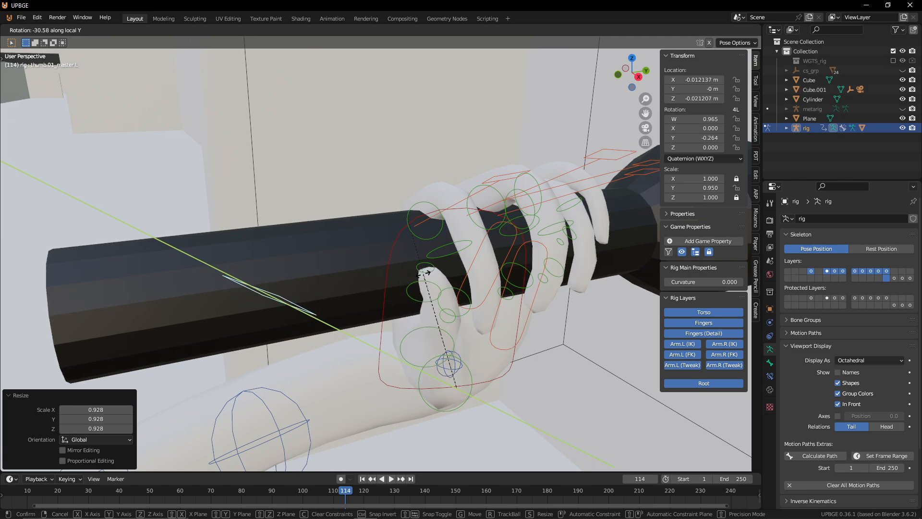
pyautogui.press('x')
pyautogui.press('z')
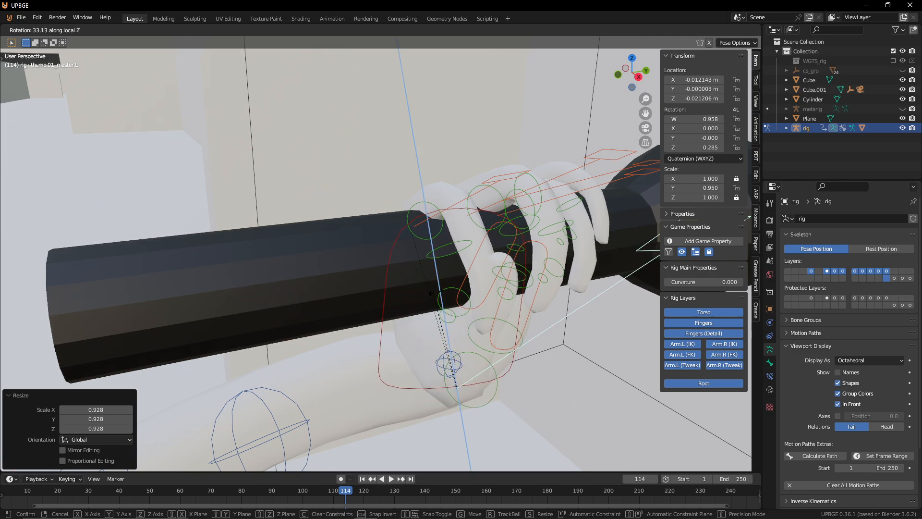
pyautogui.click(403, 302)
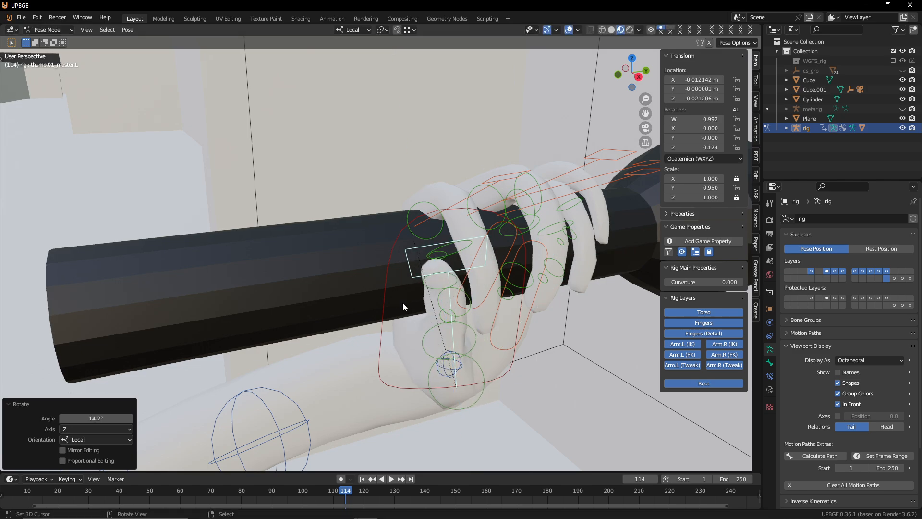
# Step: Raise the left thumb master control about 0.0055 m along the global Z axis
pyautogui.hotkey('shift', '`')
pyautogui.press('Return')
pyautogui.press('g')
pyautogui.press('z')
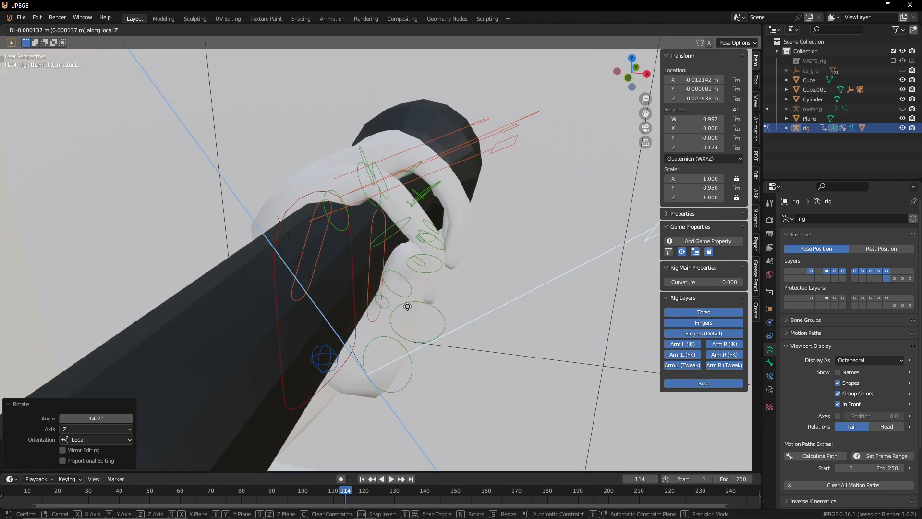
pyautogui.click(413, 280)
# Step: Shift the left thumb master control about -0.0036 m along its local Z axis
pyautogui.hotkey('shift', '`')
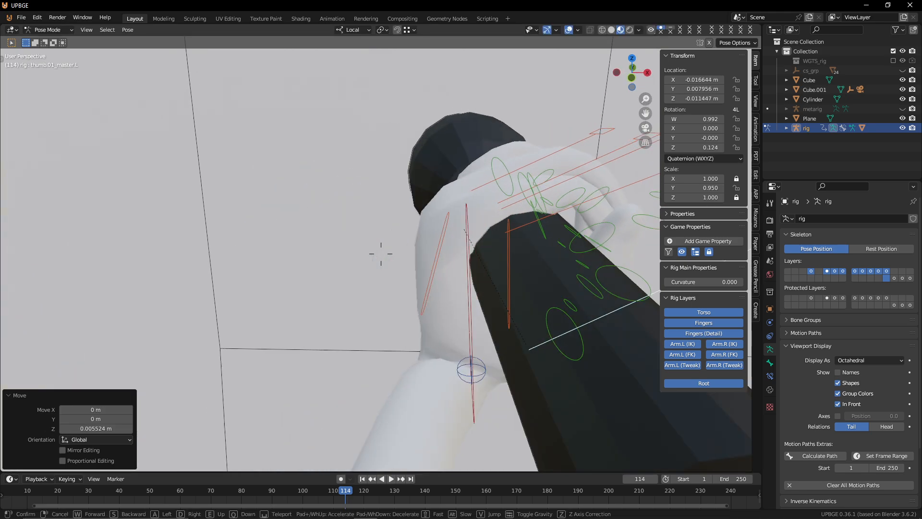
pyautogui.press('d')
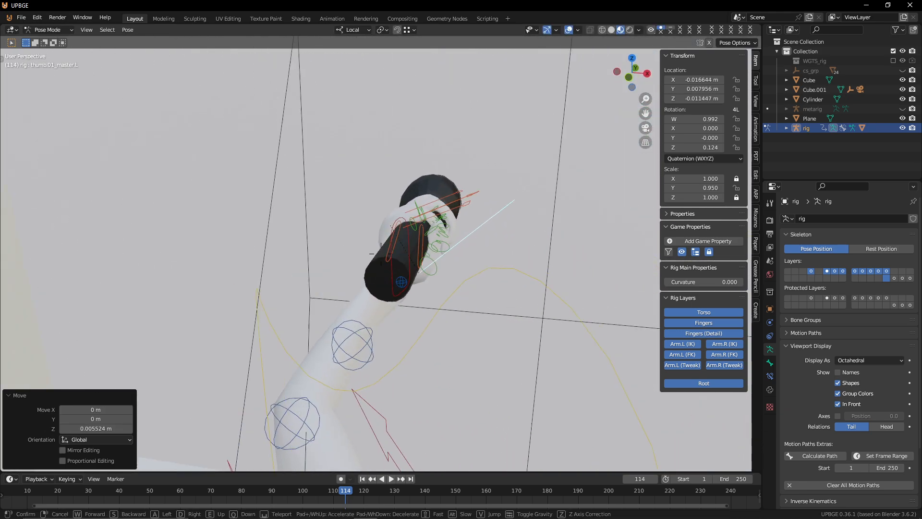
pyautogui.click(405, 298)
pyautogui.hotkey('shift', '`')
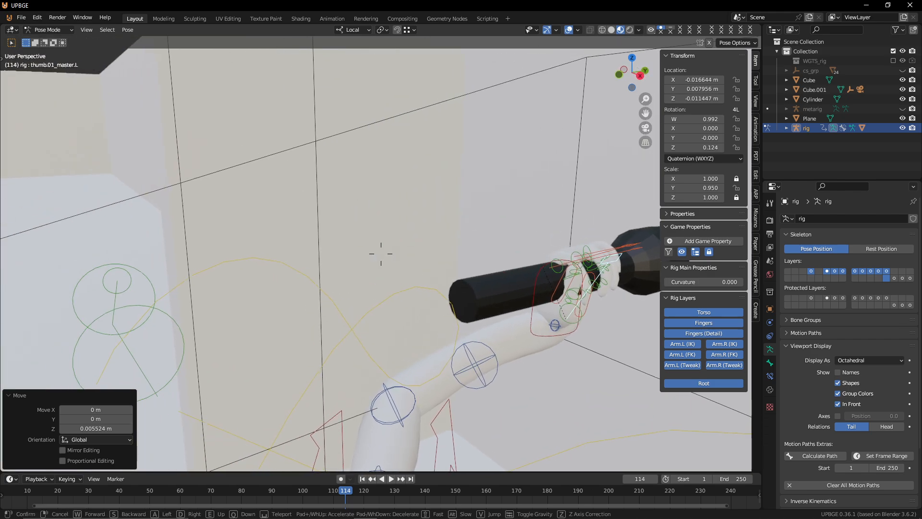
pyautogui.press('w')
pyautogui.click(381, 254)
pyautogui.press('g')
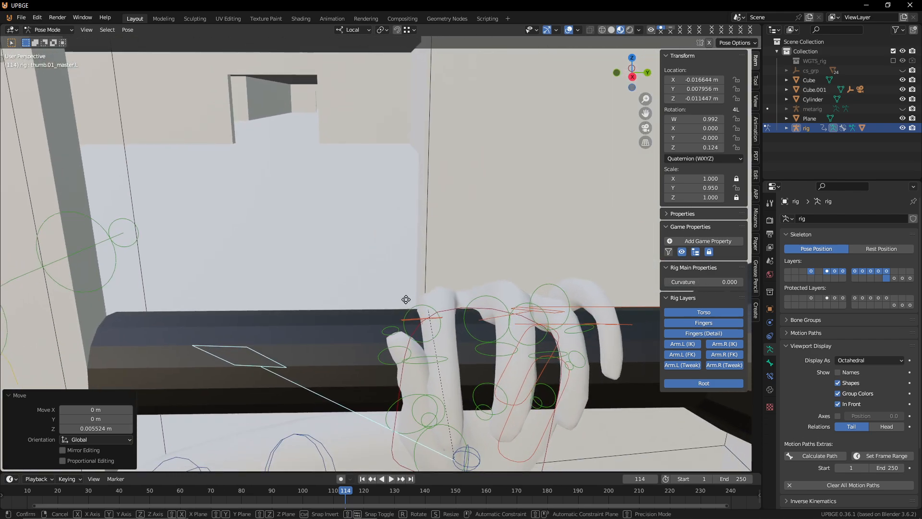
pyautogui.press('z')
pyautogui.press('z')
pyautogui.click(392, 318)
# Step: Move the left index finger master control about 0.0042 m along its local X axis toward the middle finger
pyautogui.hotkey('shift', '`')
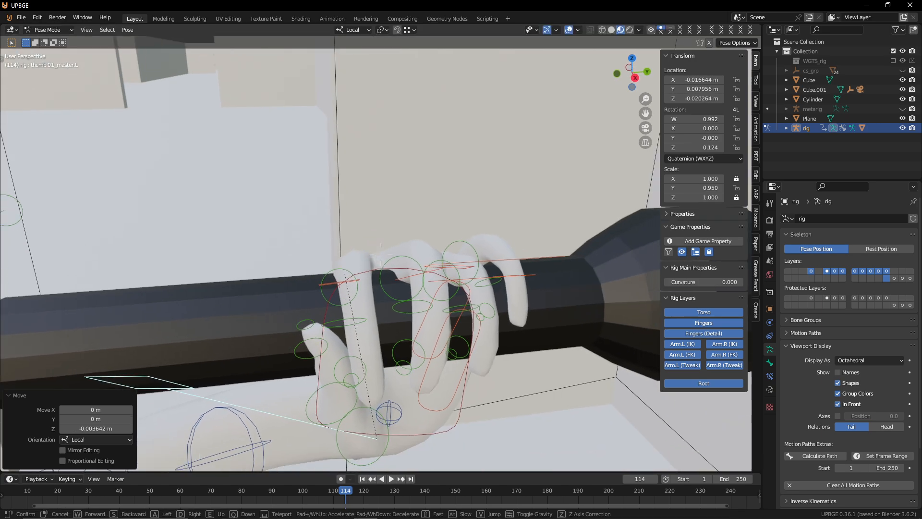
pyautogui.press('s')
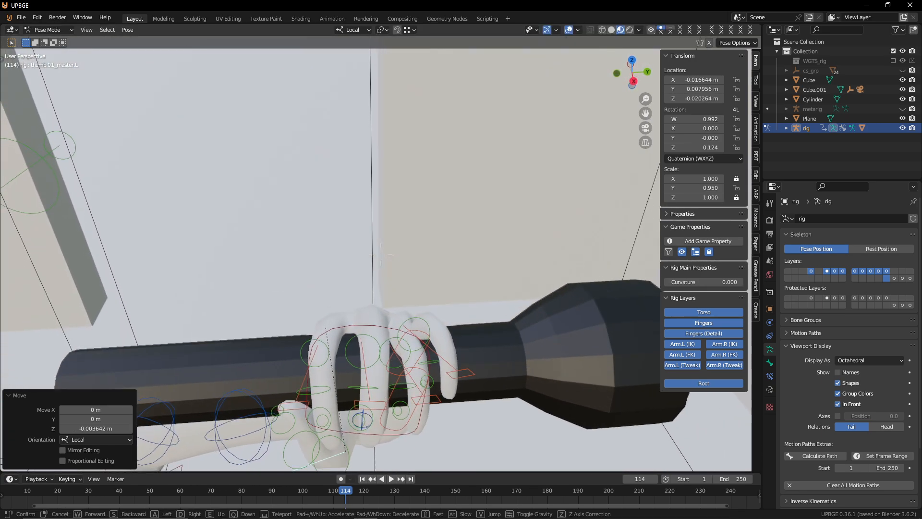
pyautogui.click(340, 281)
pyautogui.click(336, 287)
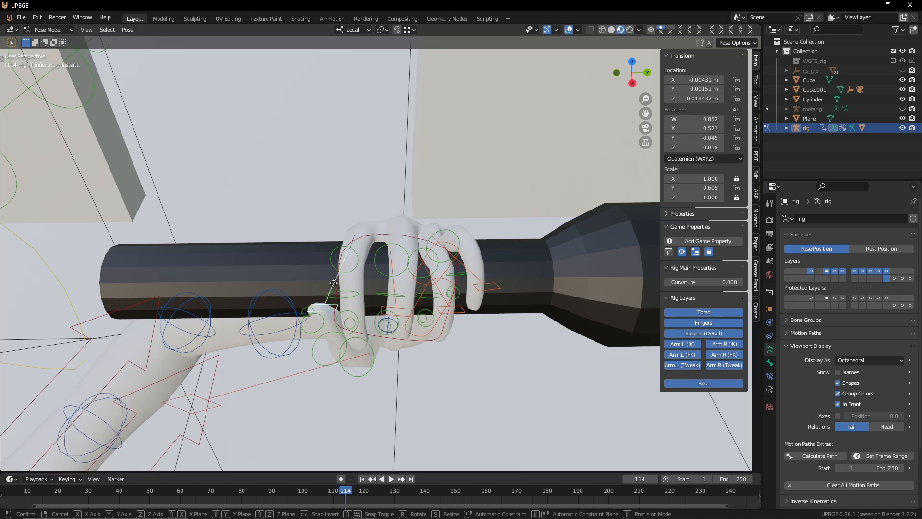
pyautogui.press('g')
pyautogui.press('x')
pyautogui.click(353, 295)
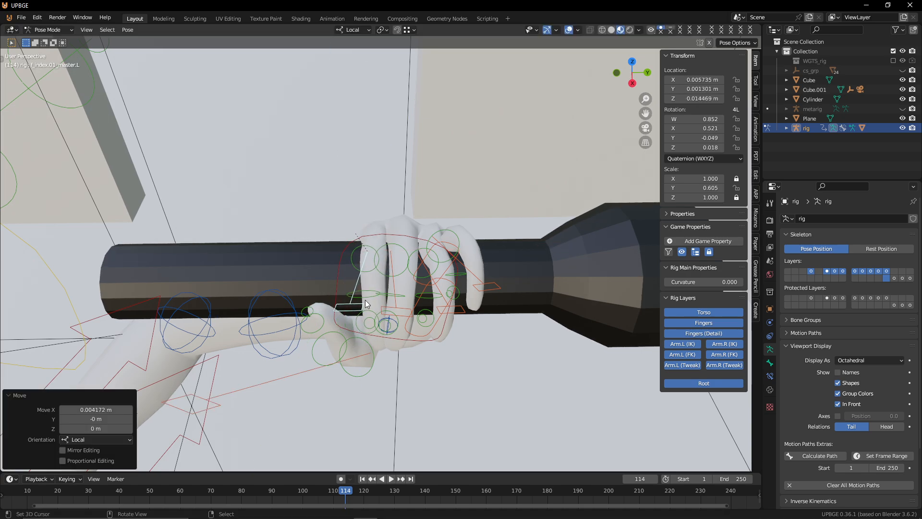
# Step: Move the left ring finger master control about -0.0025 m along its local X axis and rotate it slightly about its local Z axis
pyautogui.click(456, 313)
pyautogui.press('g')
pyautogui.press('x')
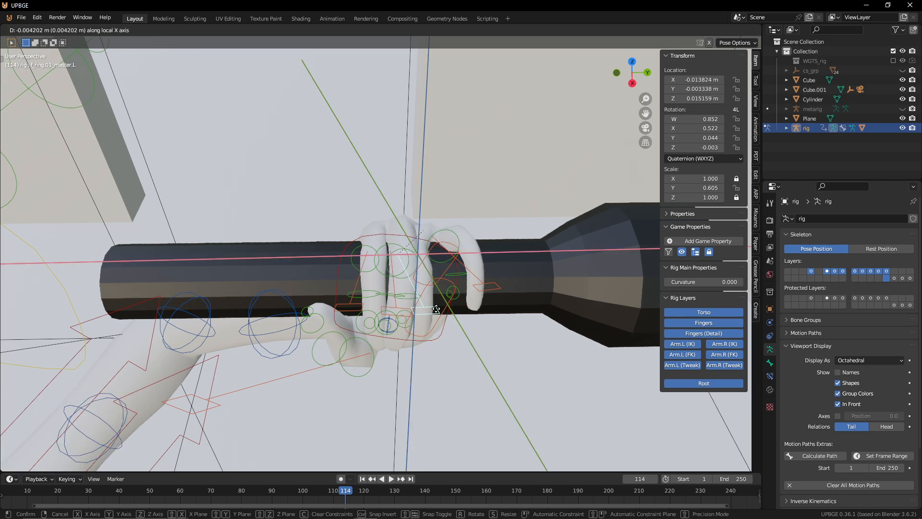
pyautogui.click(446, 310)
pyautogui.press('r')
pyautogui.press('z')
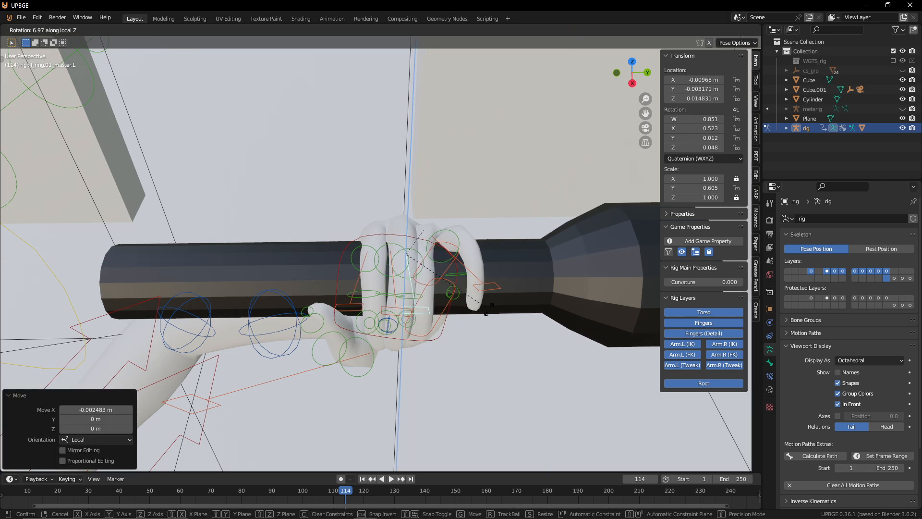
pyautogui.click(493, 309)
# Step: Rotate the left pinky master control 20.2° about its local Z axis
pyautogui.click(483, 308)
pyautogui.press('r')
pyautogui.press('z')
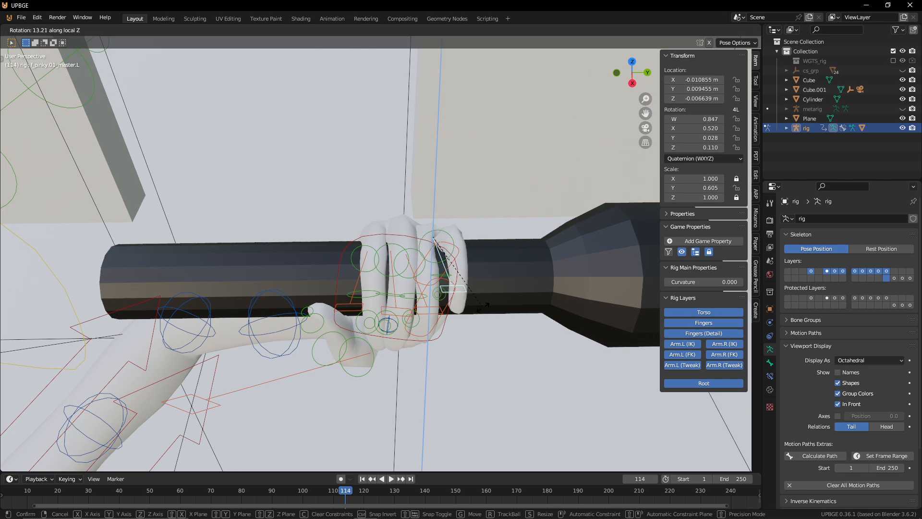
pyautogui.click(474, 317)
pyautogui.hotkey('shift', '`')
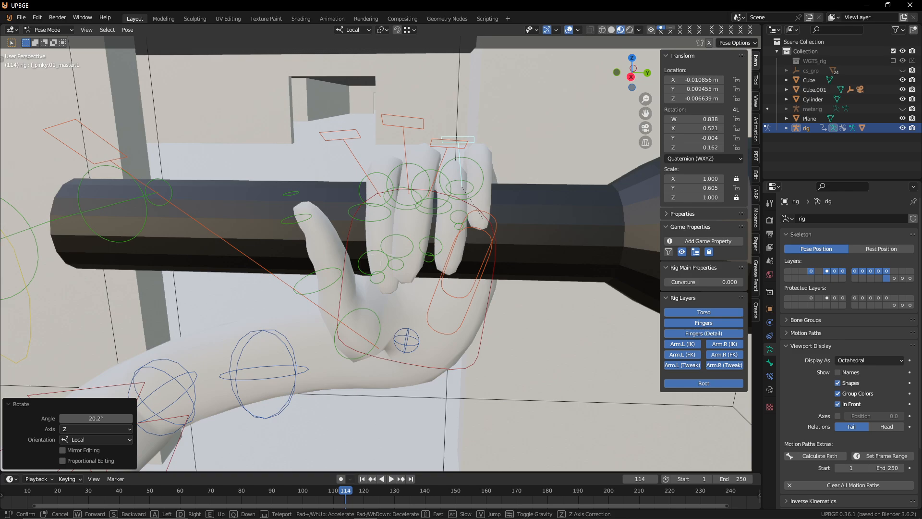
pyautogui.click(337, 276)
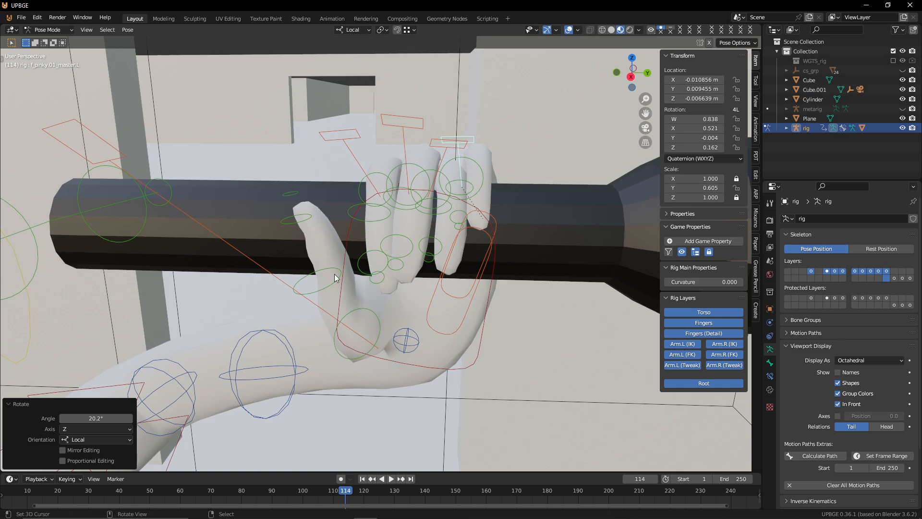
# Step: Rotate the left thumb's tip control and its middle joint control so the thumb leans toward the index finger
pyautogui.click(294, 215)
pyautogui.press('r')
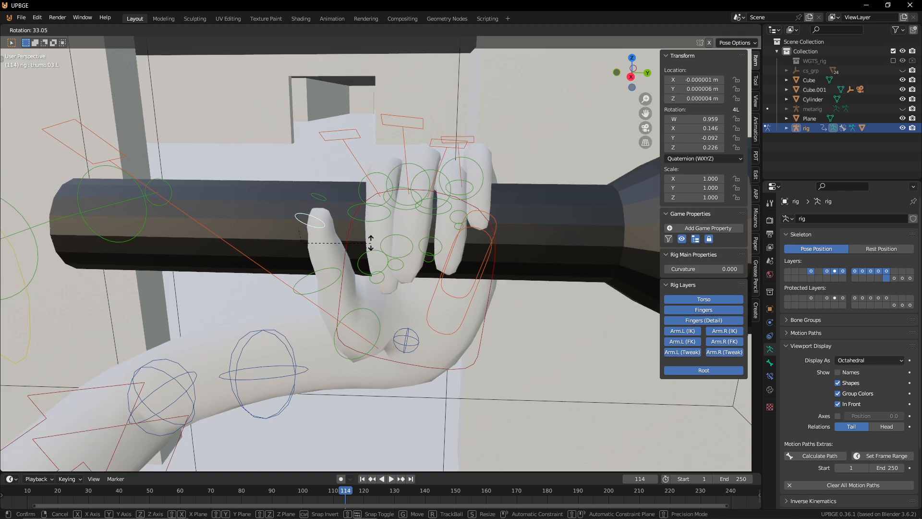
pyautogui.click(353, 260)
pyautogui.click(338, 283)
pyautogui.press('r')
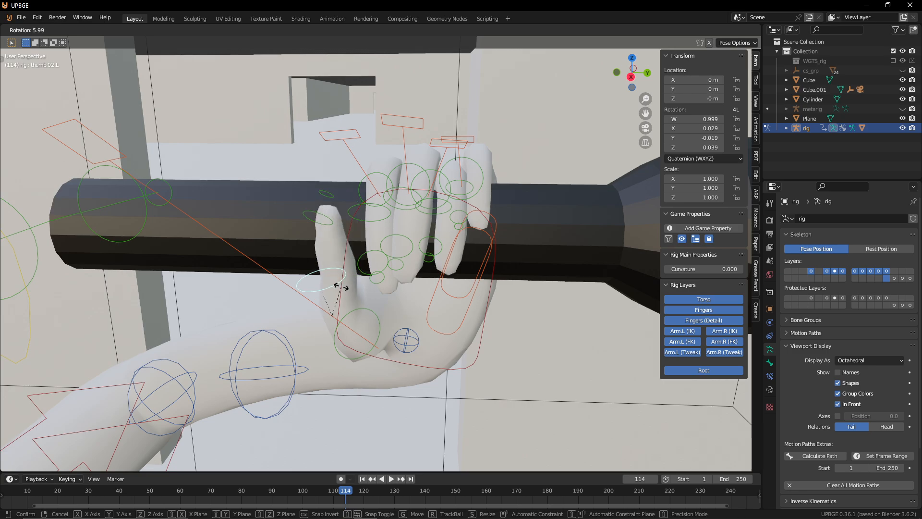
pyautogui.click(366, 313)
# Step: Rotate the left thumb's base control -3.56° in the view and shift it about 0.0015 m along Y and 0.0014 m along Z
pyautogui.click(372, 314)
pyautogui.press('r')
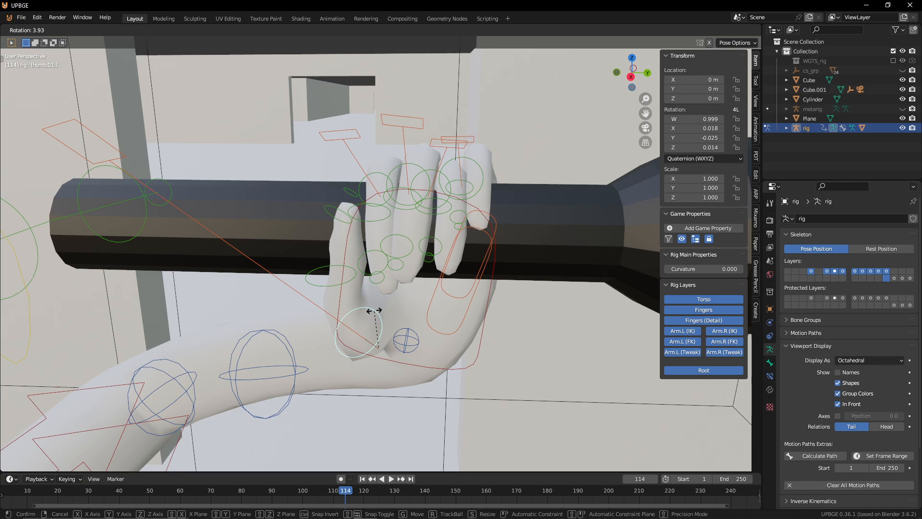
pyautogui.click(370, 314)
pyautogui.press('g')
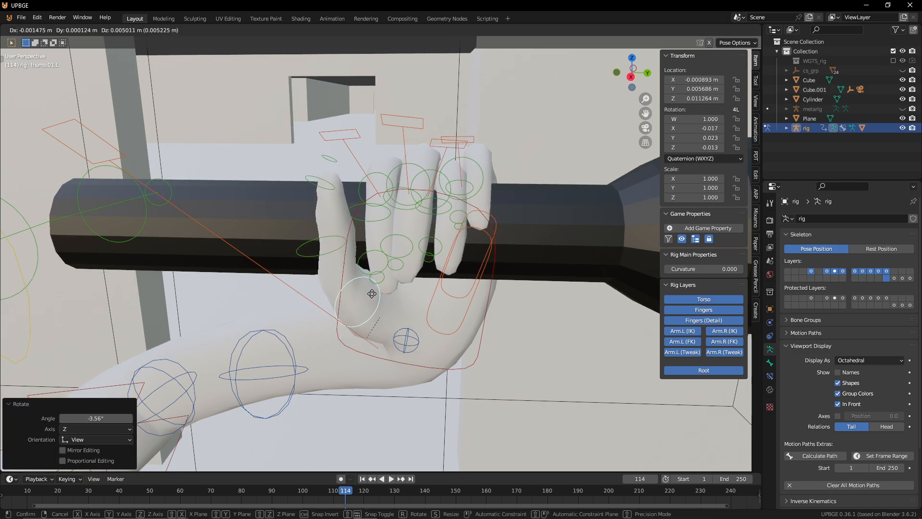
pyautogui.click(366, 333)
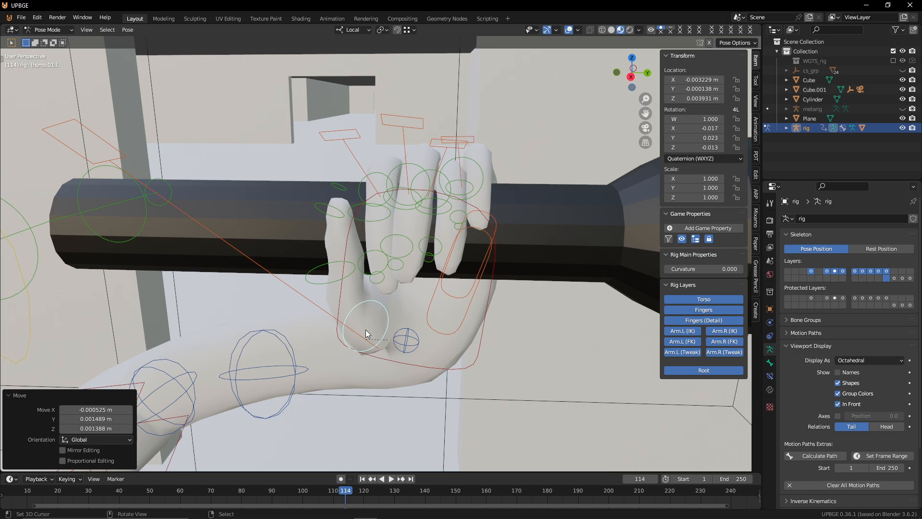
# Step: Move the left index finger's base control about -0.0012 m along its local X axis and rotate it 4.95° in the view
pyautogui.moveTo(414, 304)
pyautogui.mouseDown(button='middle')
pyautogui.moveTo(422, 310)
pyautogui.moveTo(412, 314)
pyautogui.mouseUp(button='middle')
pyautogui.click(414, 353)
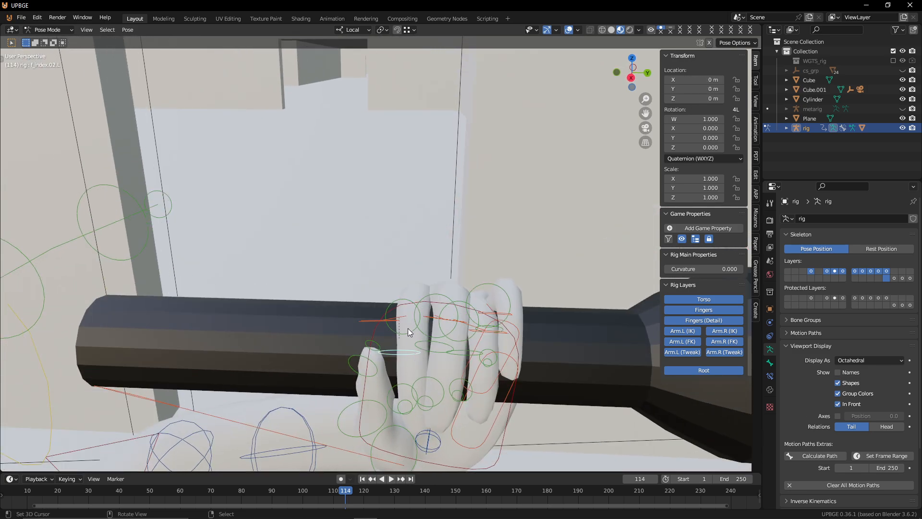
pyautogui.rightClick(419, 322)
pyautogui.press('g')
pyautogui.press('x')
pyautogui.click(413, 320)
pyautogui.press('r')
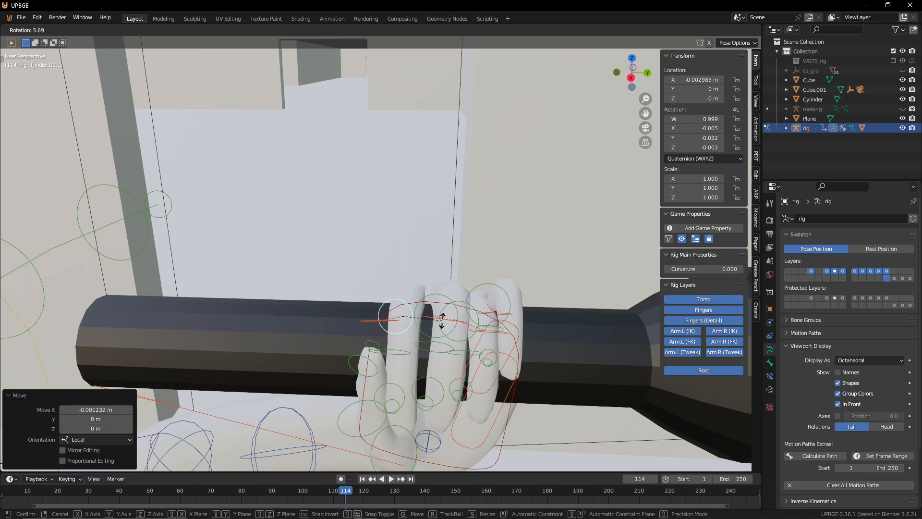
pyautogui.click(442, 321)
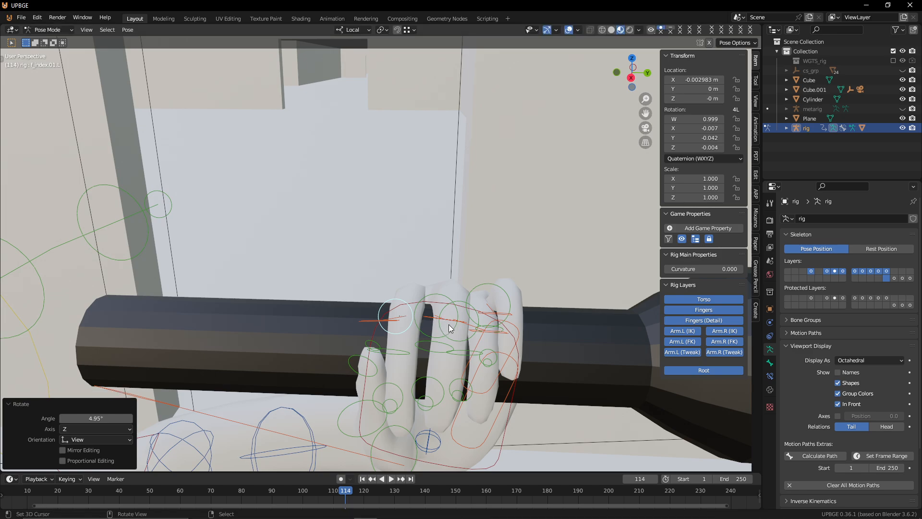
# Step: Move the left middle finger's base control about -0.0008 m along its local X axis and rotate it 6.58° about its local Y axis
pyautogui.click(450, 328)
pyautogui.press('g')
pyautogui.press('x')
pyautogui.click(473, 331)
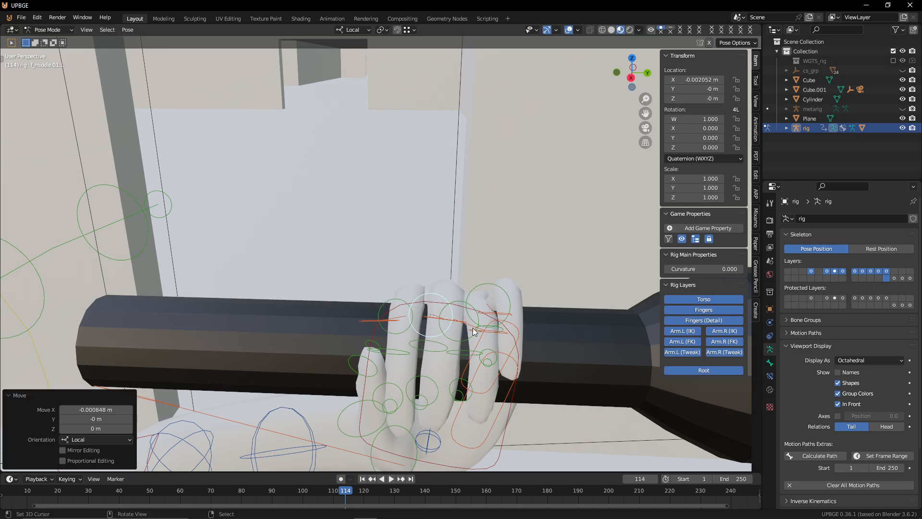
pyautogui.press('r')
pyautogui.press('z')
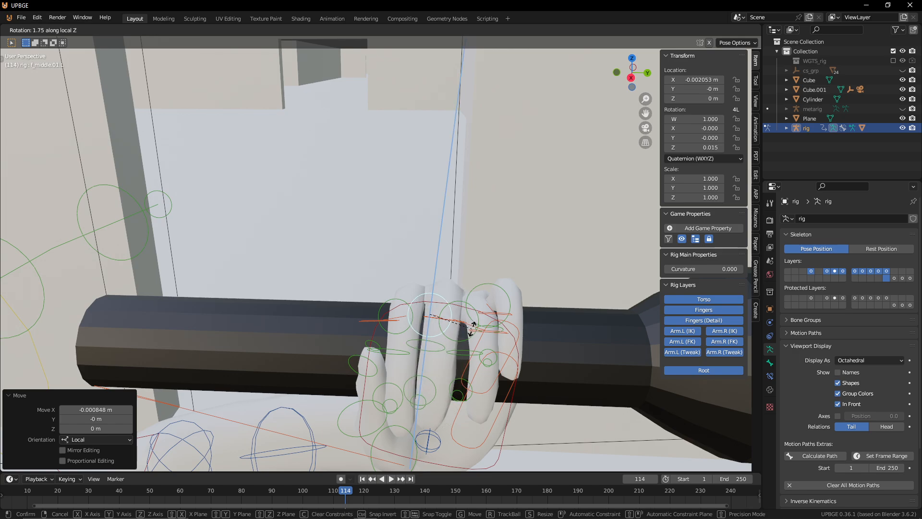
pyautogui.press('x')
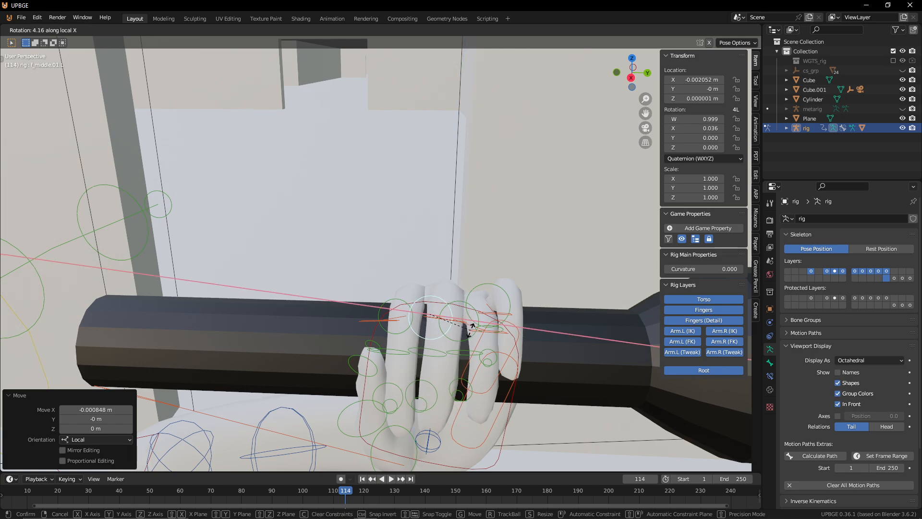
pyautogui.press('y')
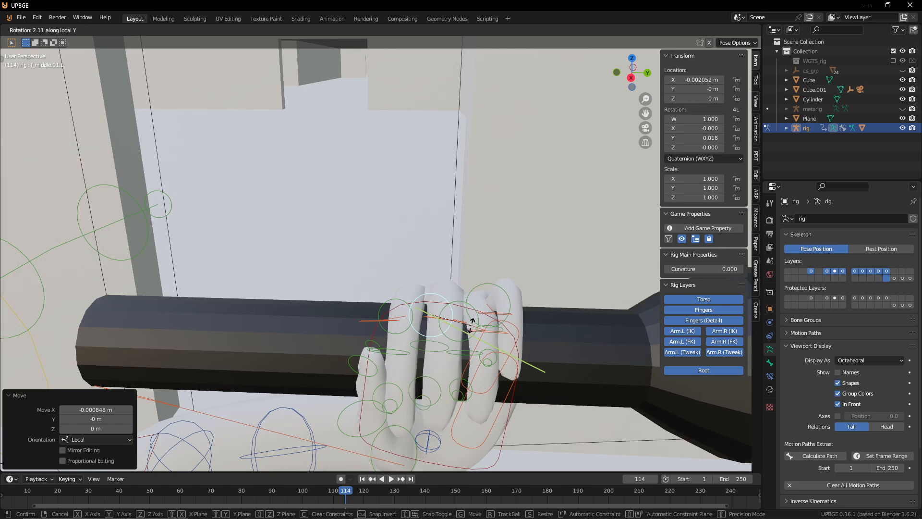
pyautogui.click(477, 330)
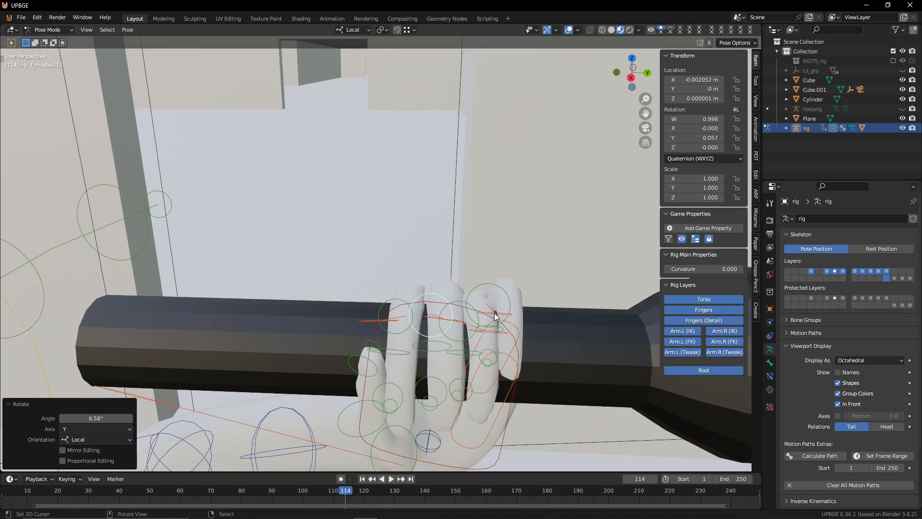
# Step: Select the flashlight together with the rig in Object Mode and return to Pose Mode
pyautogui.hotkey('shift', '`')
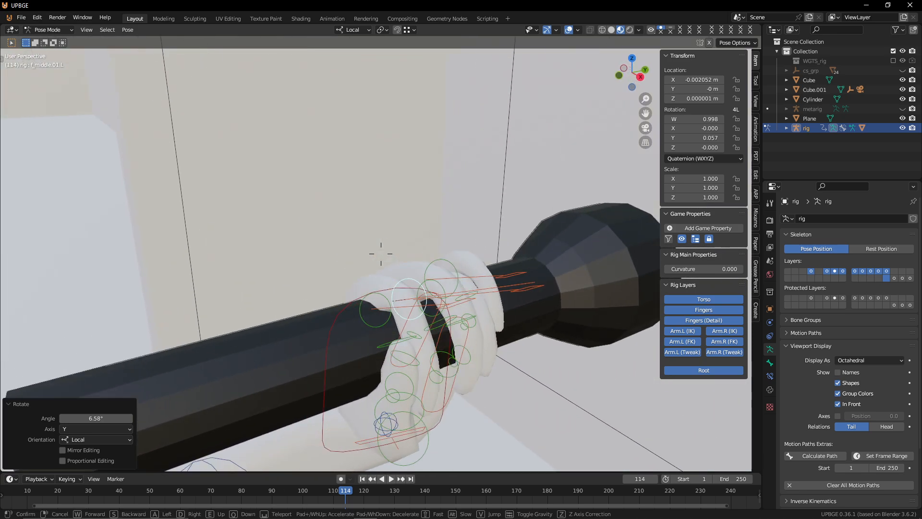
pyautogui.press('s')
pyautogui.click(518, 378)
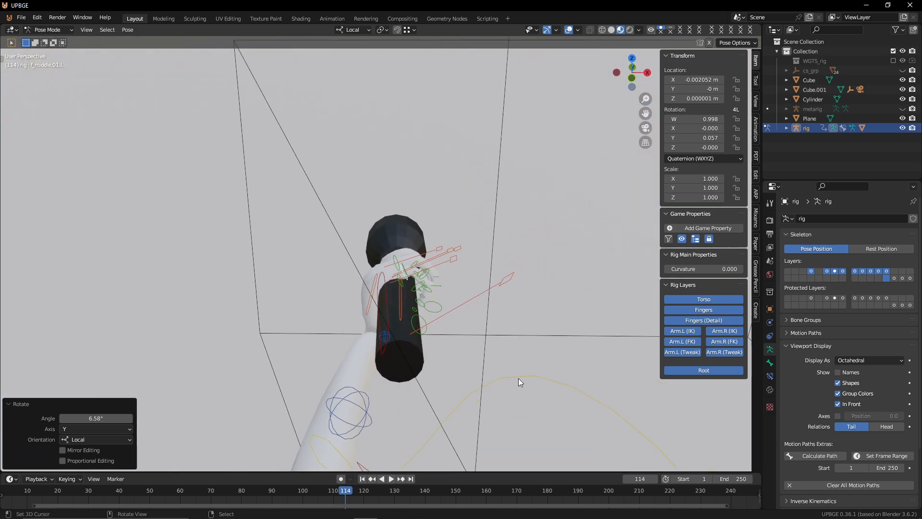
pyautogui.press('KP_0')
pyautogui.scroll(4, 449, 401)
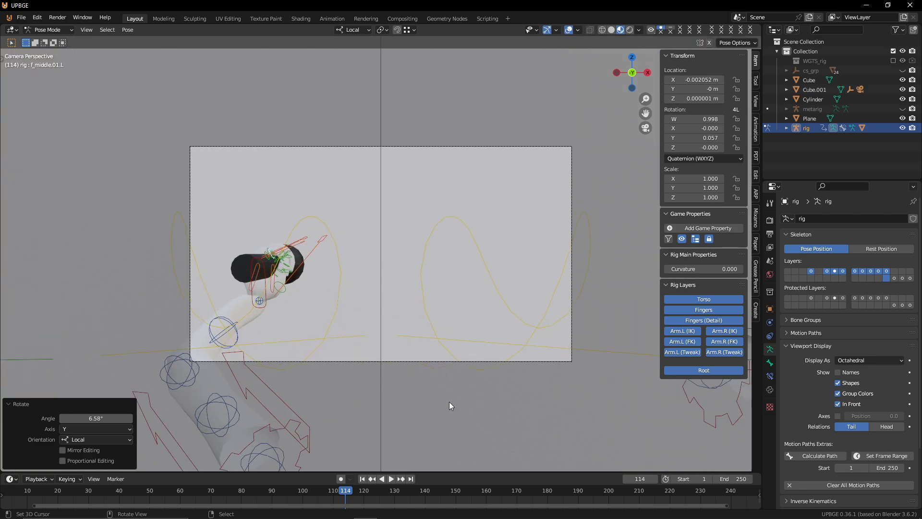
pyautogui.hotkey('ctrl', 'Tab')
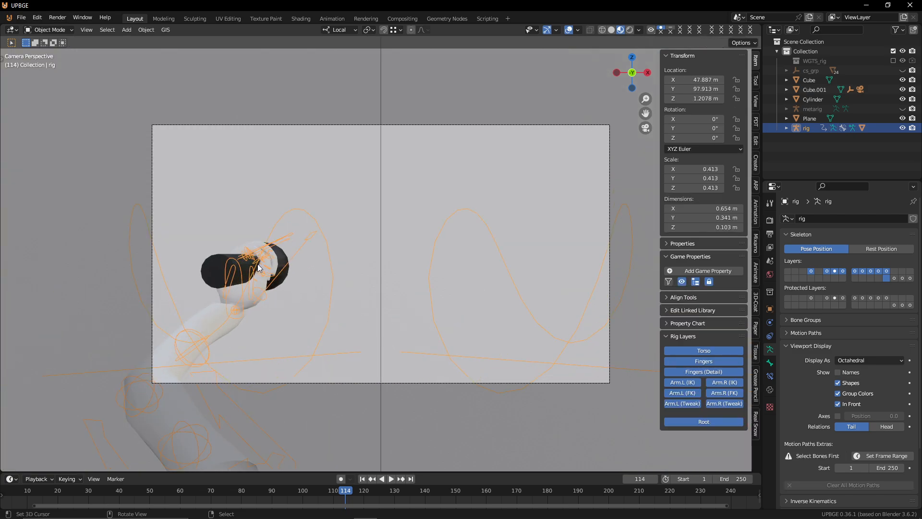
pyautogui.click(208, 275)
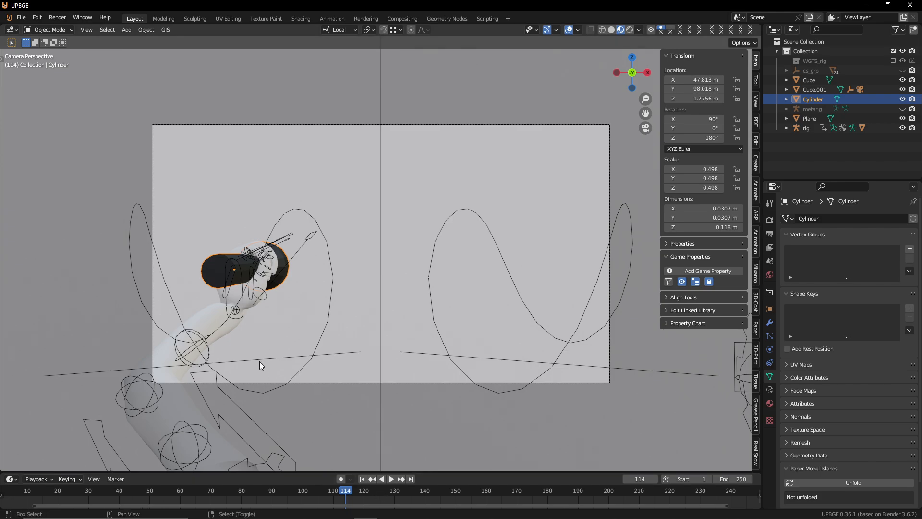
pyautogui.keyDown('shift'); pyautogui.click(224, 293); pyautogui.keyUp('shift')
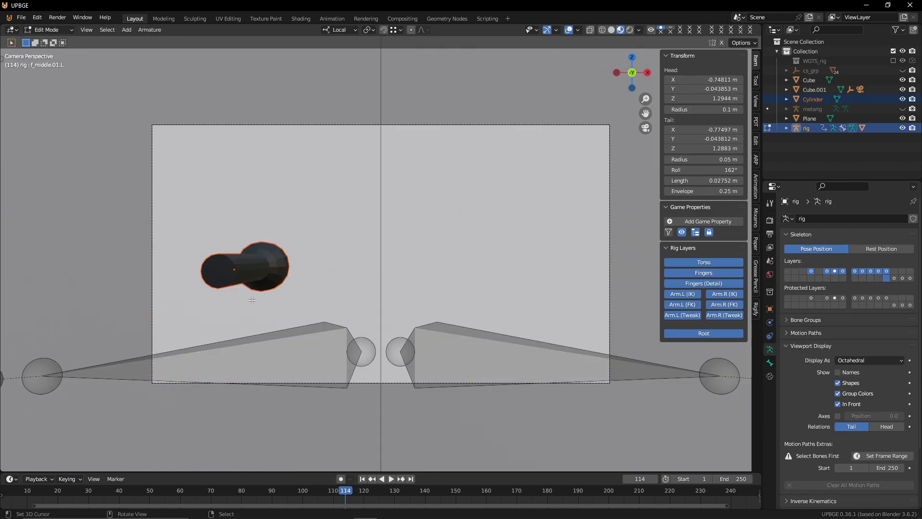
pyautogui.hotkey('ctrl', 'Tab')
# Step: Make the left hand IK control the active bone of the rig
pyautogui.hotkey('shift', '`')
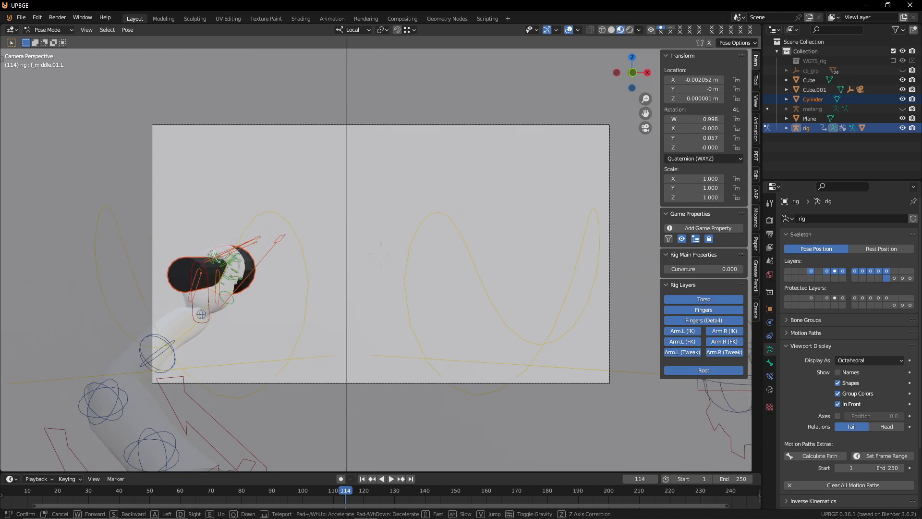
pyautogui.press('Escape')
pyautogui.press('KP_0')
pyautogui.hotkey('shift', '`')
pyautogui.press('w')
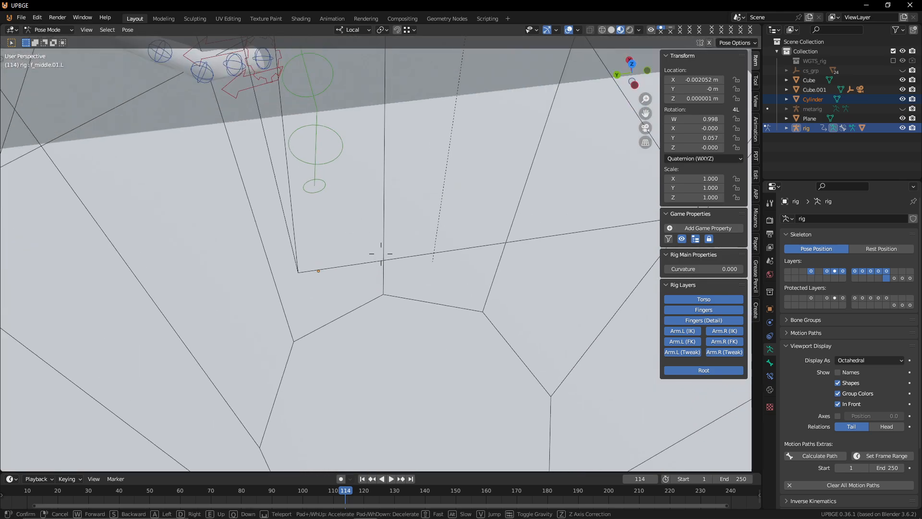
pyautogui.press('w')
pyautogui.click(350, 297)
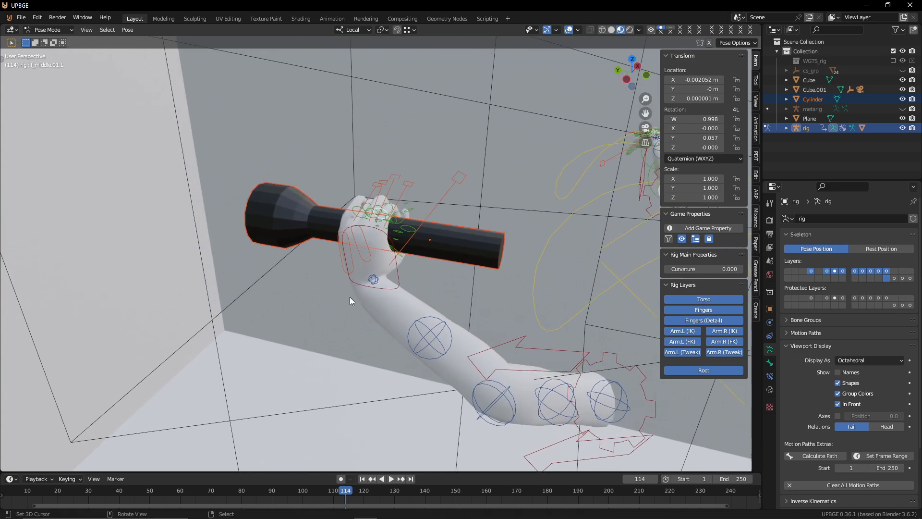
pyautogui.click(399, 278)
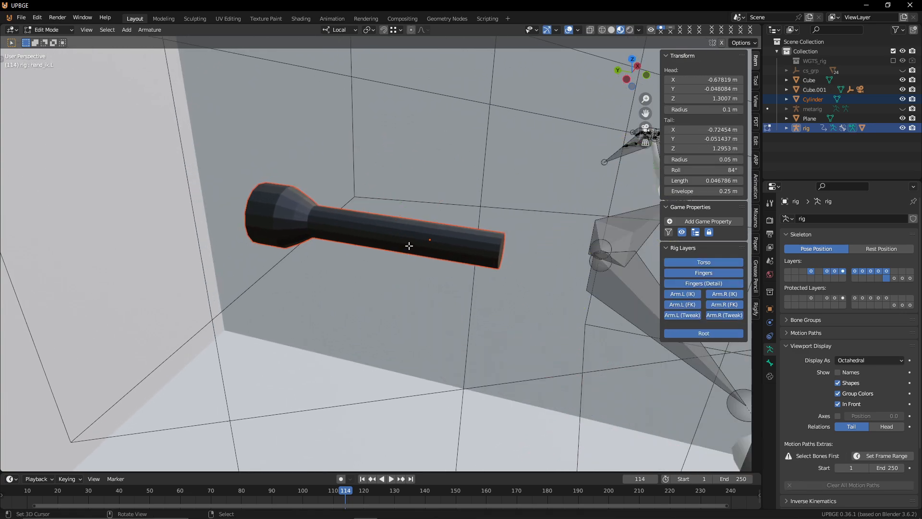
# Step: Parent the flashlight to the rig's active left hand bone in Object Mode, using the Bone parent type
pyautogui.hotkey('ctrl', 'Tab')
pyautogui.click(438, 246)
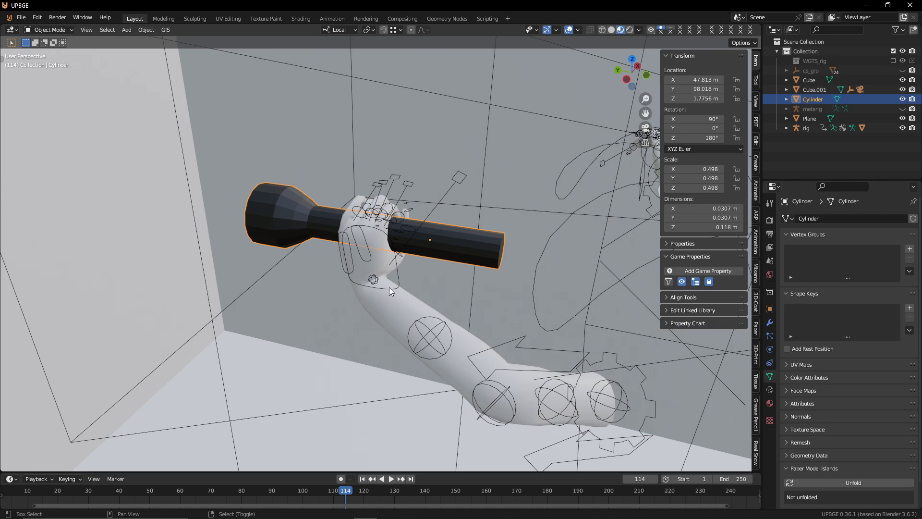
pyautogui.keyDown('shift'); pyautogui.click(389, 287); pyautogui.keyUp('shift')
pyautogui.hotkey('ctrl', 'p')
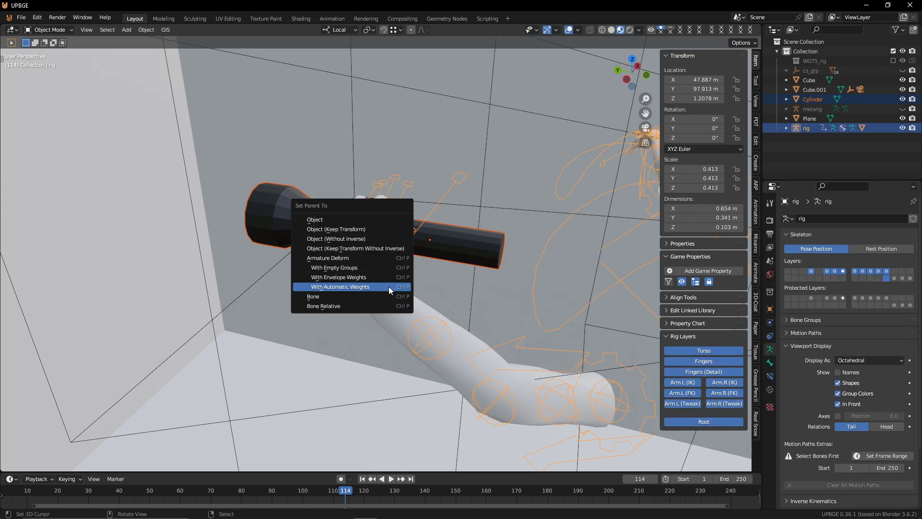
pyautogui.click(374, 298)
# Step: Test-run the game from the camera view, stop it and allow the file's Python scripts to execute
pyautogui.press('KP_0')
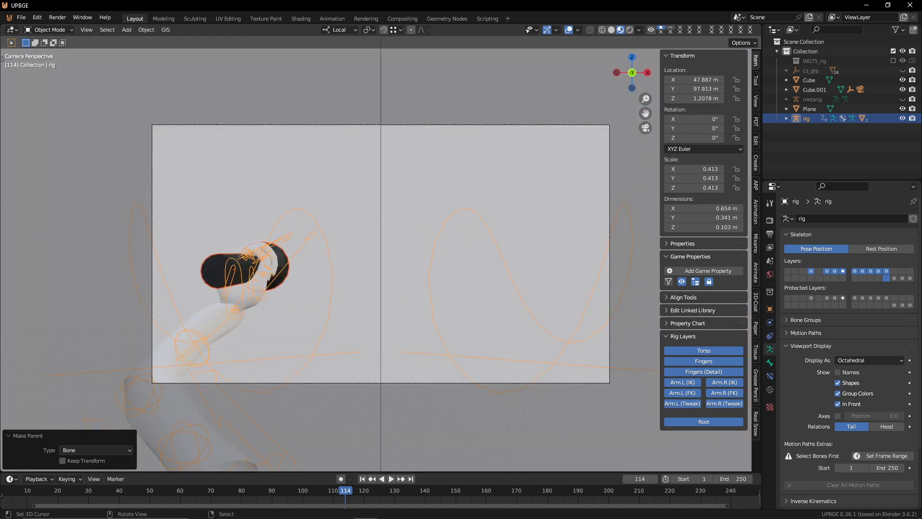
pyautogui.press('p')
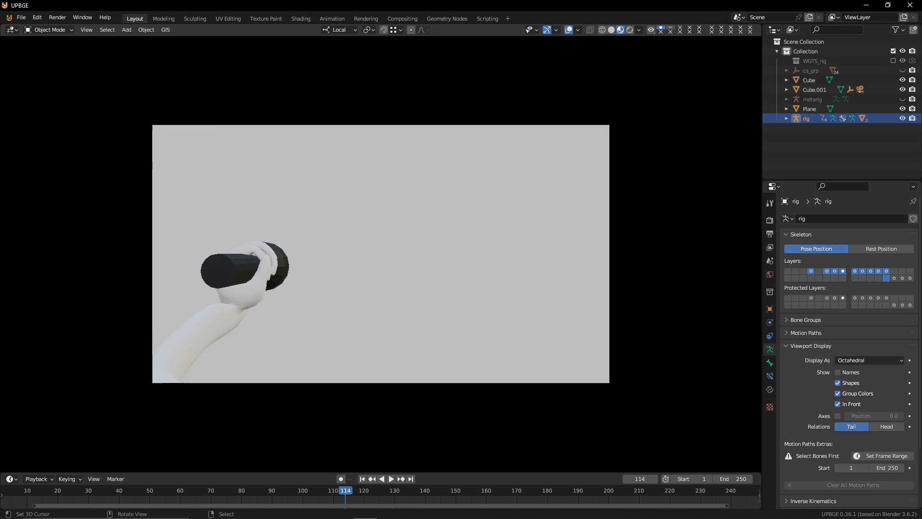
pyautogui.press('Escape')
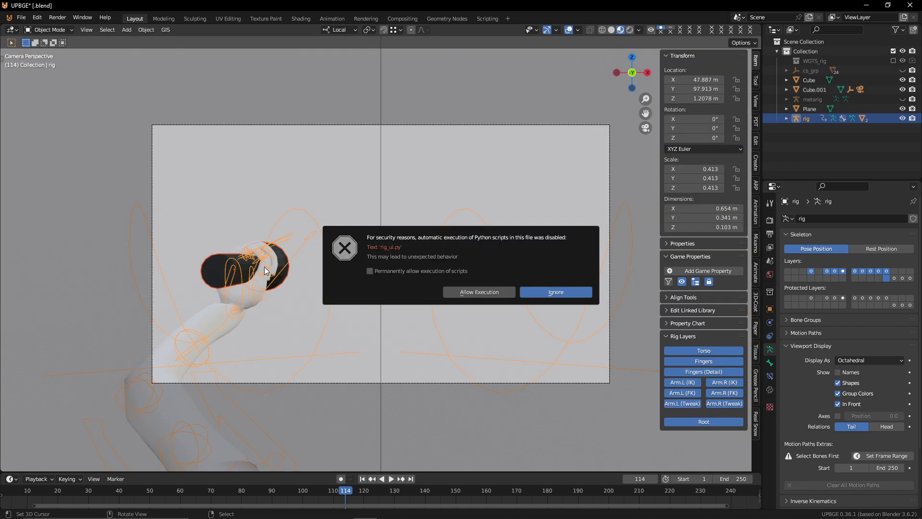
pyautogui.click(490, 291)
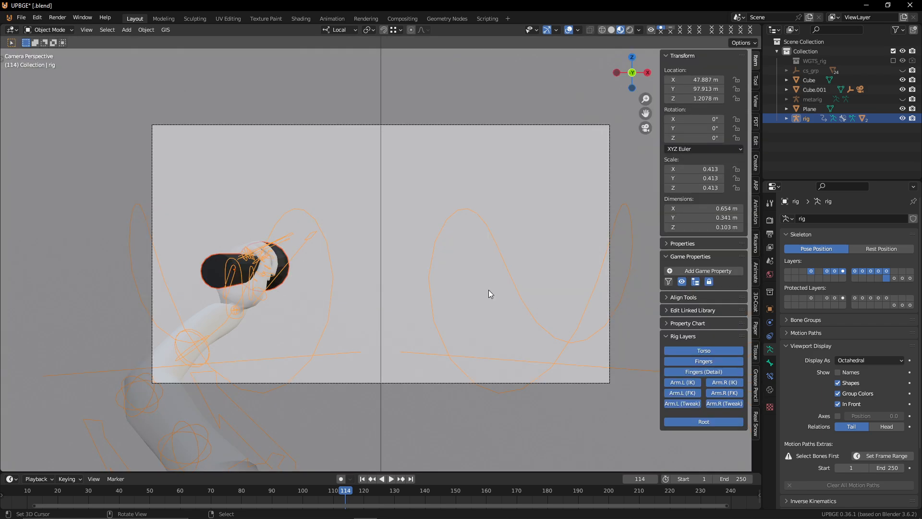
# Step: In Pose Mode, lower the left hand IK control along its local Y axis in the camera view
pyautogui.hotkey('ctrl', 'Tab')
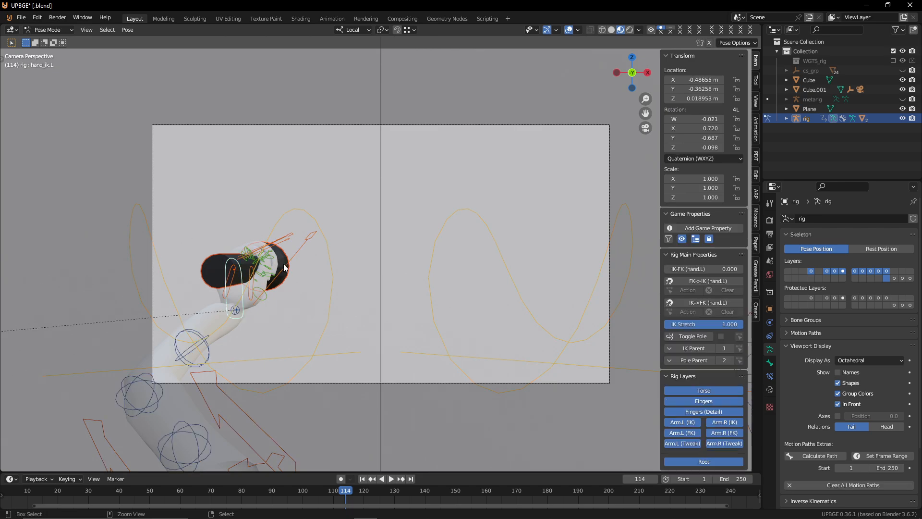
pyautogui.click(243, 296)
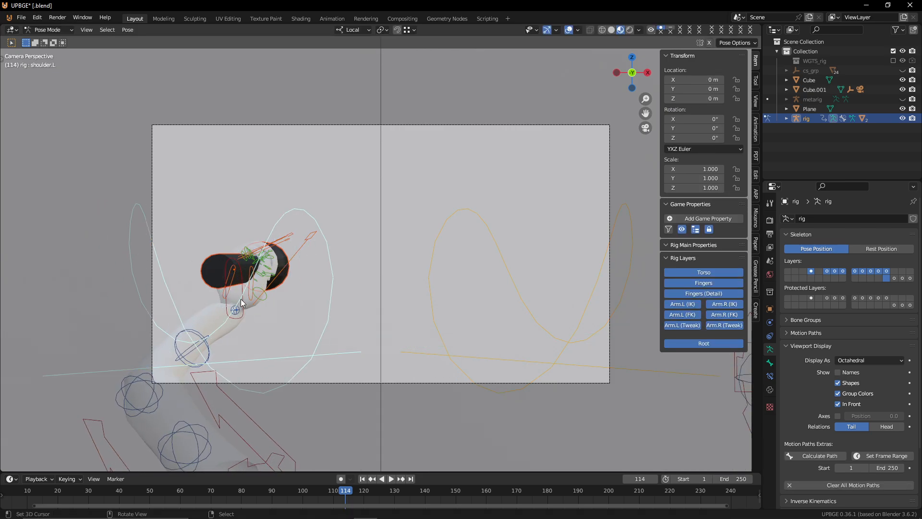
pyautogui.click(243, 295)
pyautogui.press('g')
pyautogui.press('x')
pyautogui.press('x')
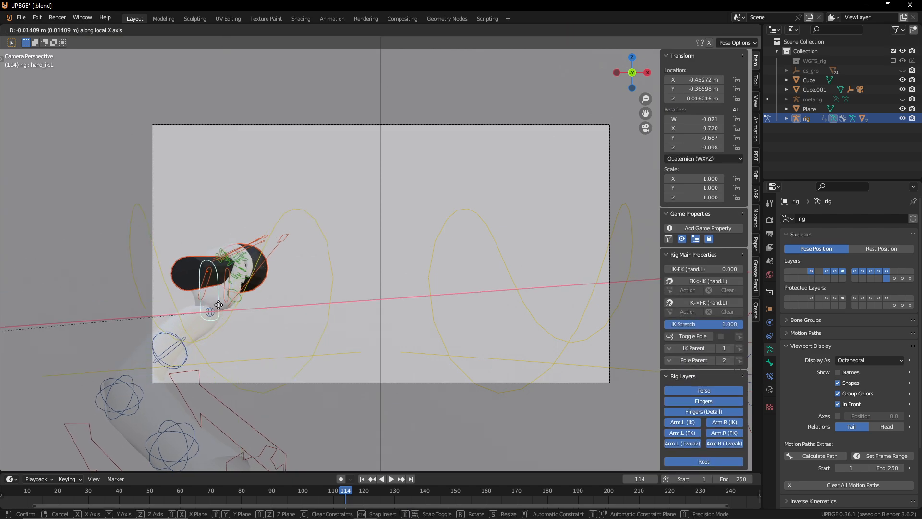
pyautogui.press('y')
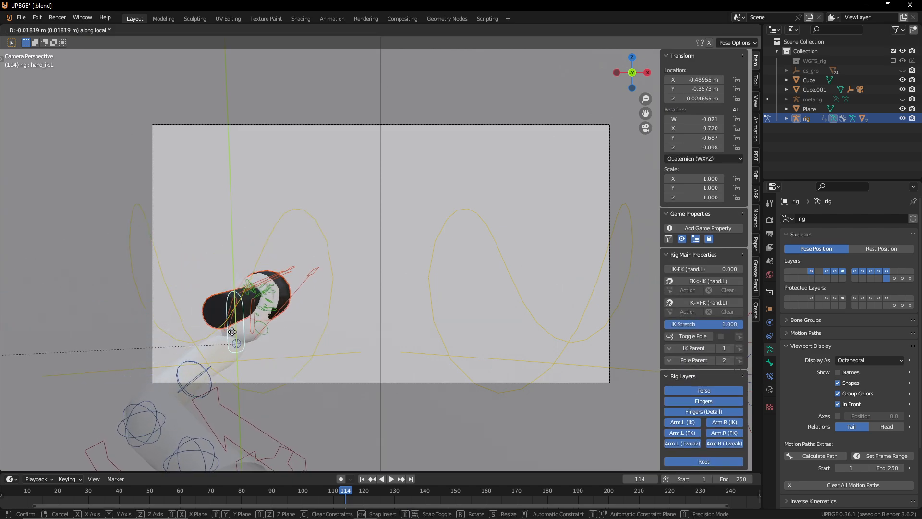
pyautogui.click(247, 315)
# Step: Move the left hand IK control about 0.044 m along its local Z axis and adjust its position within the camera view
pyautogui.moveTo(246, 315); pyautogui.dragTo(190, 351, button='middle')
pyautogui.press('g')
pyautogui.press('z')
pyautogui.click(160, 387)
pyautogui.press('KP_0')
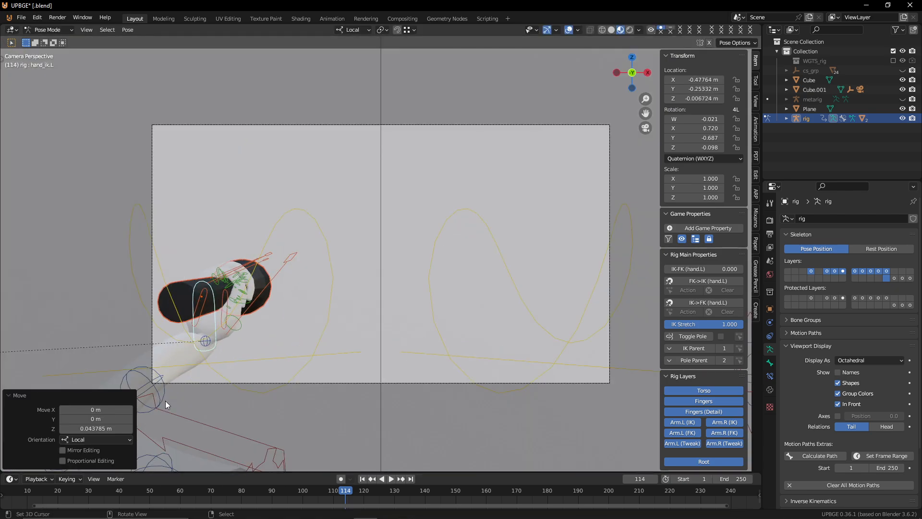
pyautogui.press('g')
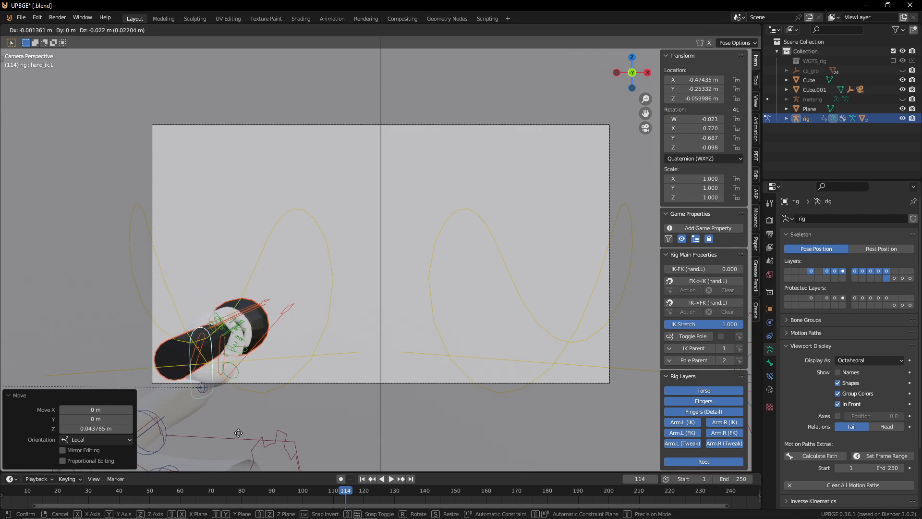
pyautogui.click(246, 421)
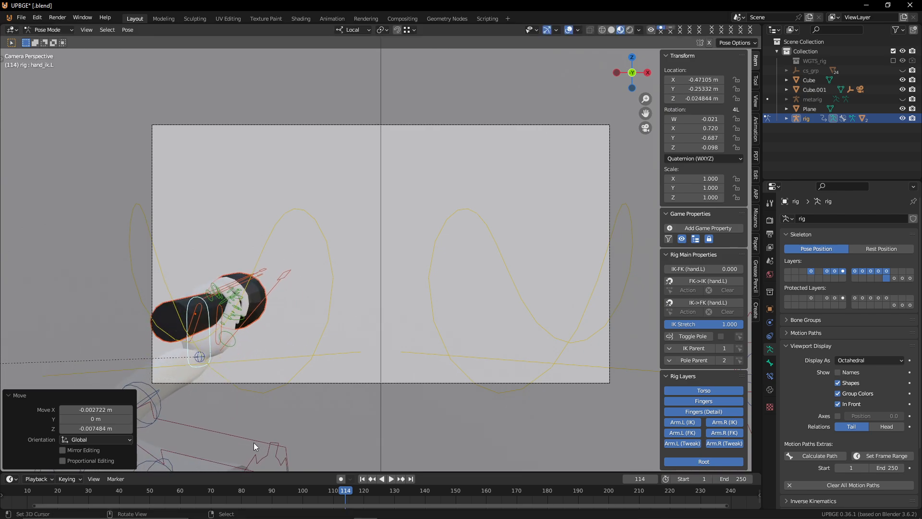
# Step: Reposition the left upper arm IK control so the arm sits differently below the flashlight in the camera view
pyautogui.click(254, 443)
pyautogui.moveTo(255, 443); pyautogui.dragTo(290, 440, button='middle')
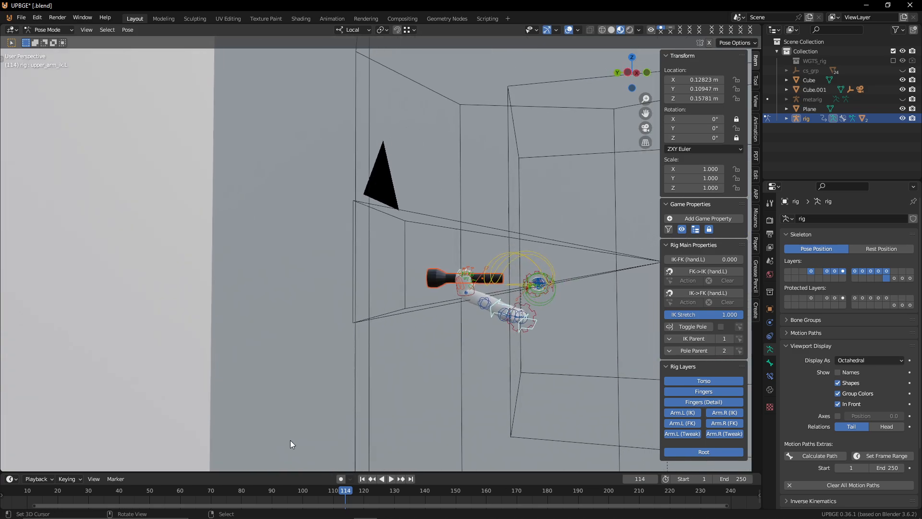
pyautogui.press('g')
pyautogui.click(307, 422)
pyautogui.press('KP_0')
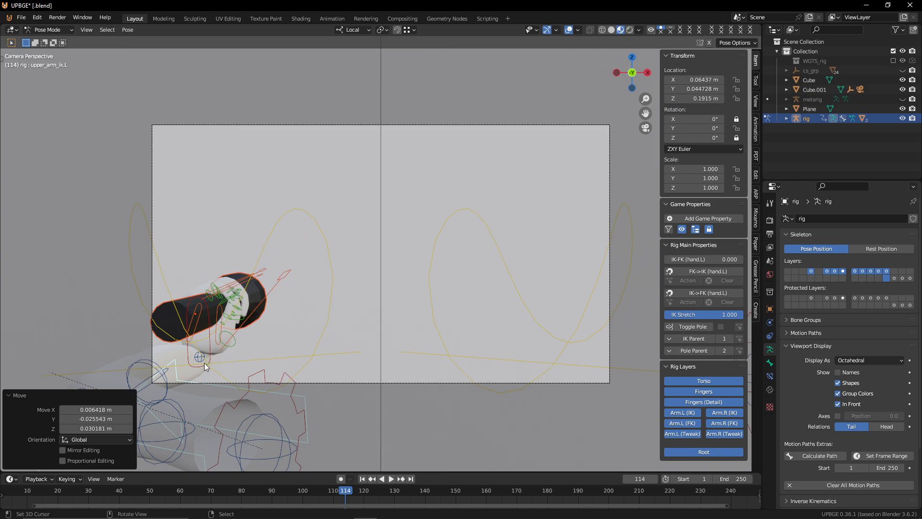
# Step: Rotate the left hand IK control about 6.4° around the global Z axis
pyautogui.click(210, 348)
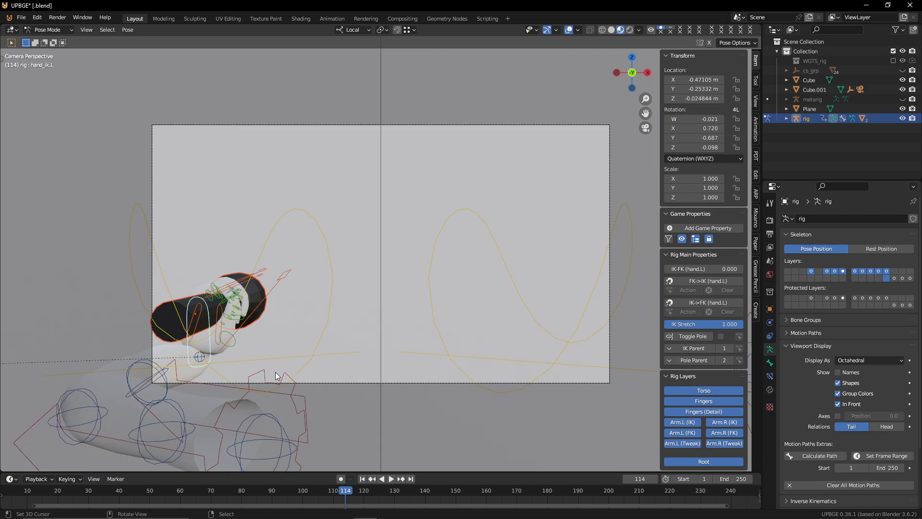
pyautogui.press('r')
pyautogui.press('z')
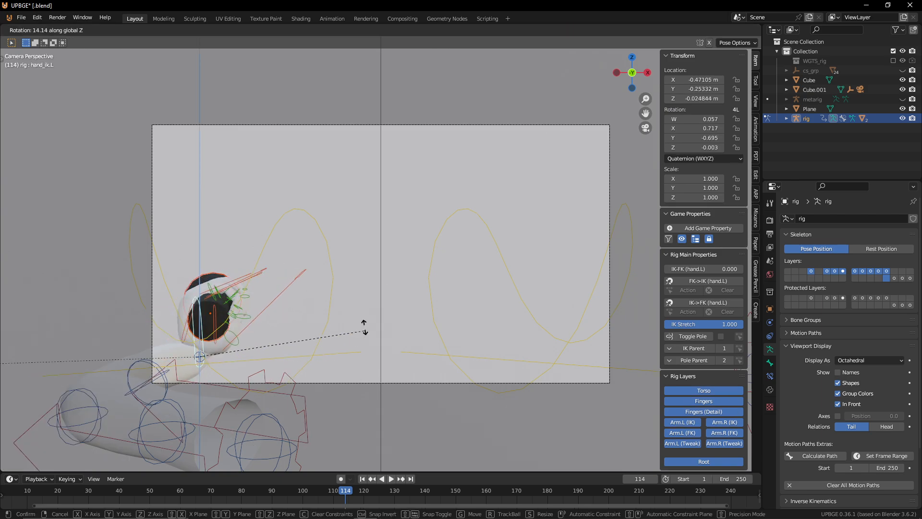
pyautogui.click(351, 352)
# Step: Move the left hand IK control about 0.026 m along its local X axis and about 0.045 m along its local Z axis
pyautogui.press('g')
pyautogui.press('x')
pyautogui.press('x')
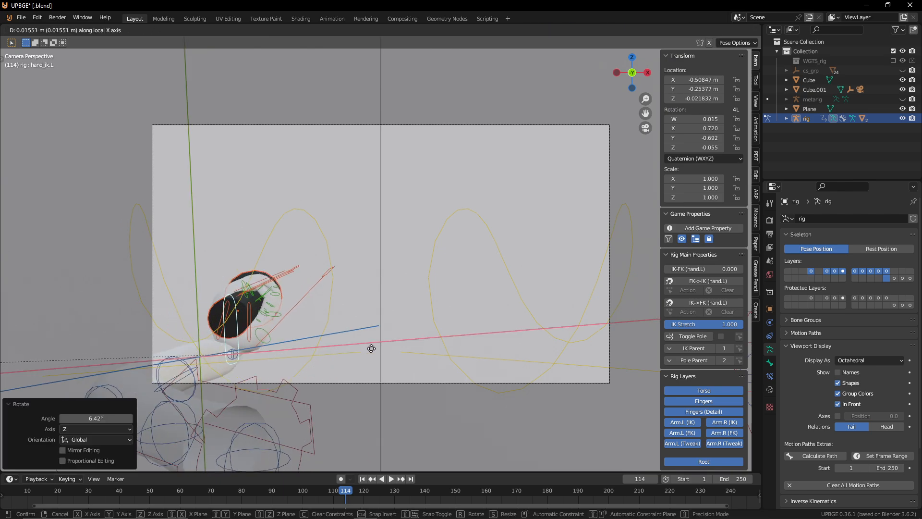
pyautogui.click(389, 333)
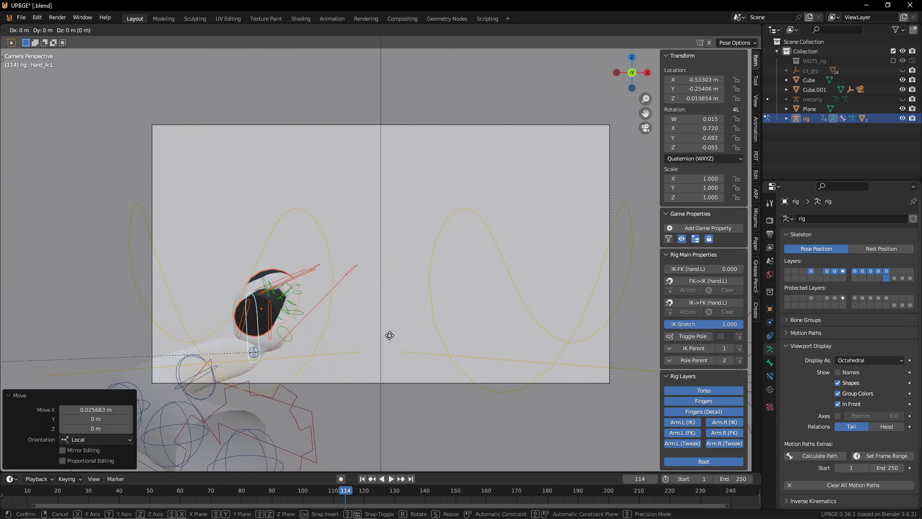
pyautogui.press('g')
pyautogui.press('z')
pyautogui.press('z')
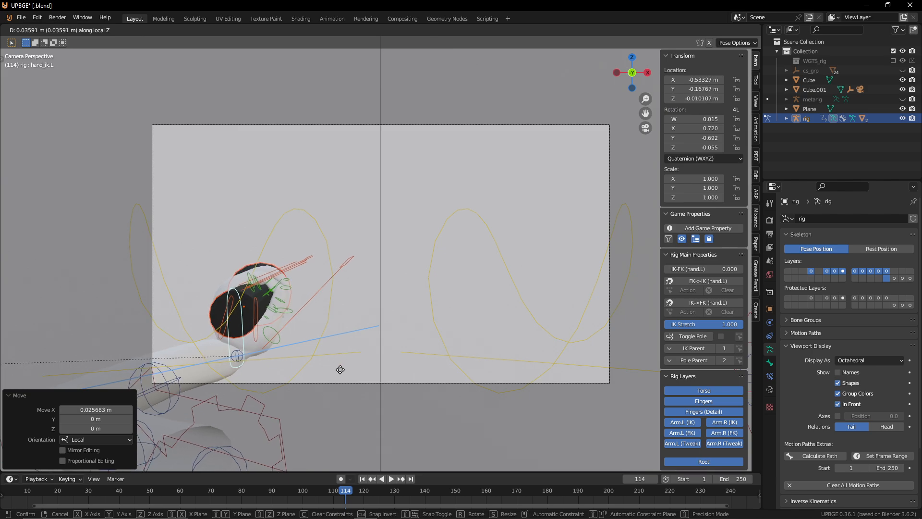
pyautogui.click(345, 362)
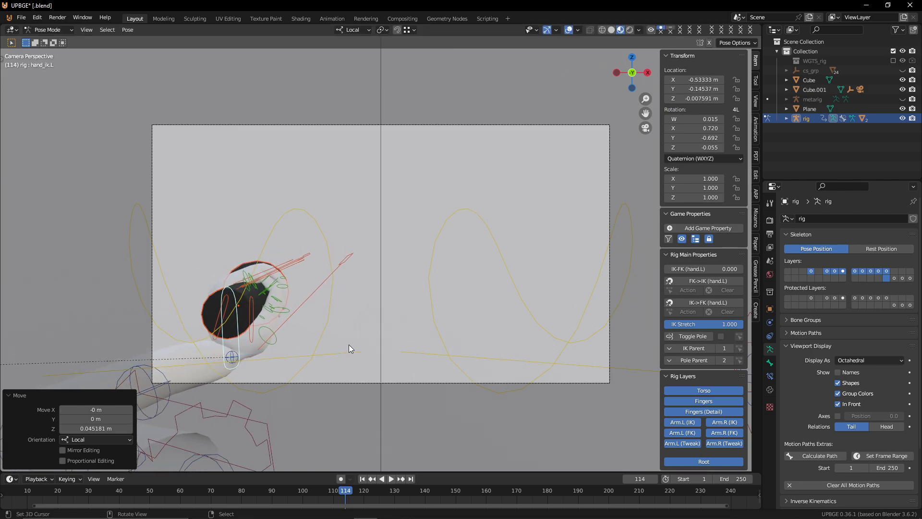
# Step: Rotate the left hand IK control about -17.6° around its local Z axis and about -11.7° around the global Z axis
pyautogui.press('r')
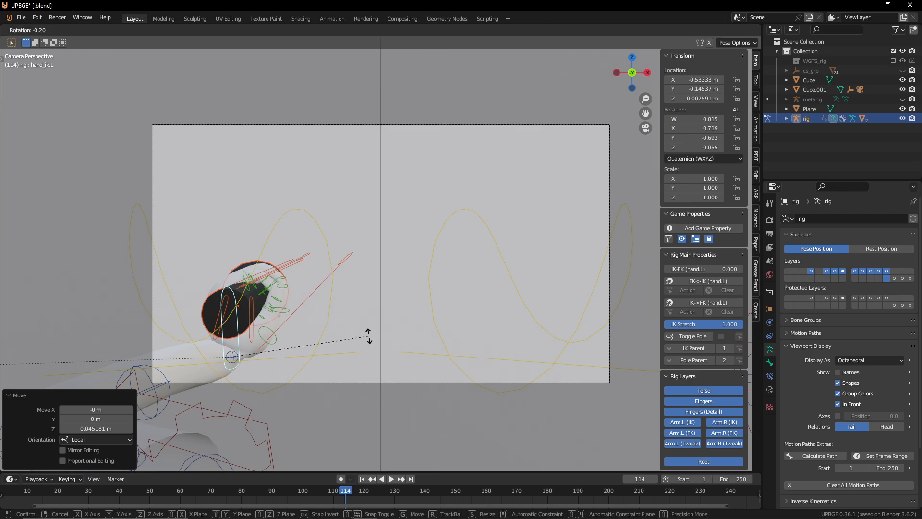
pyautogui.press('z')
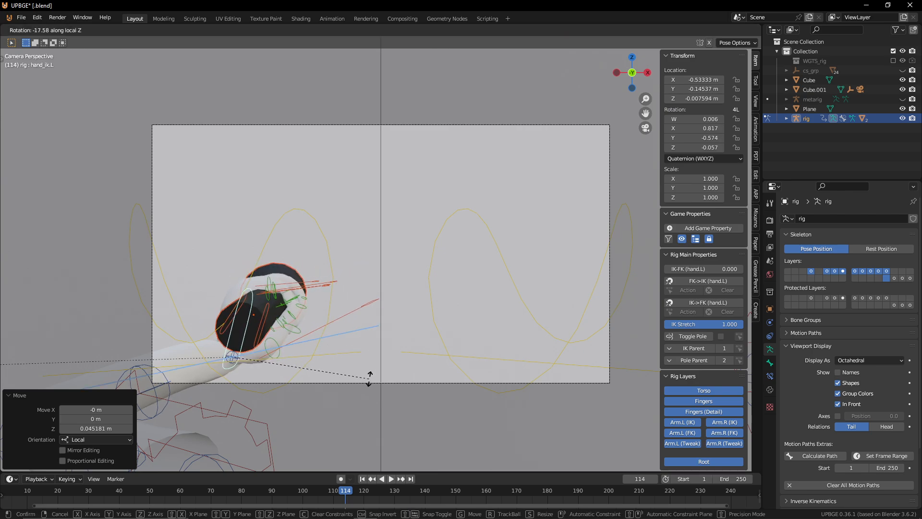
pyautogui.click(368, 376)
pyautogui.moveTo(293, 335); pyautogui.dragTo(352, 366, button='middle')
pyautogui.press('r')
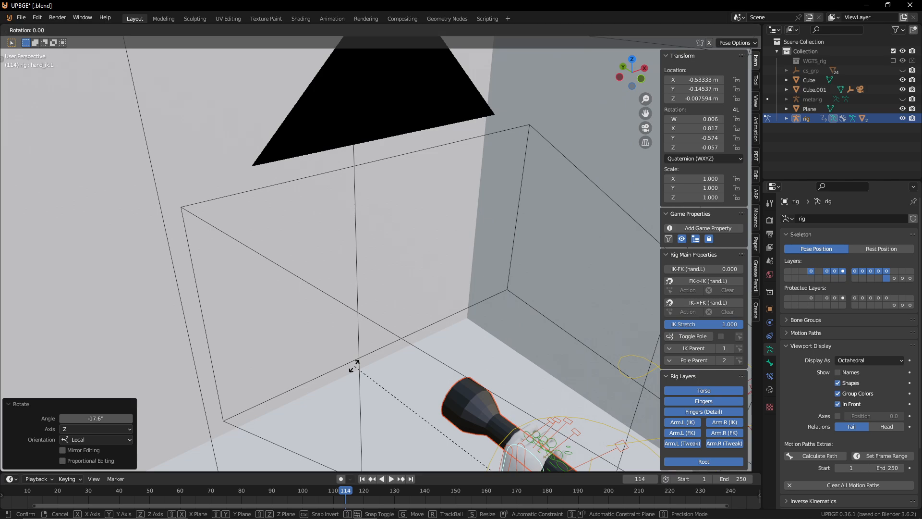
pyautogui.press('z')
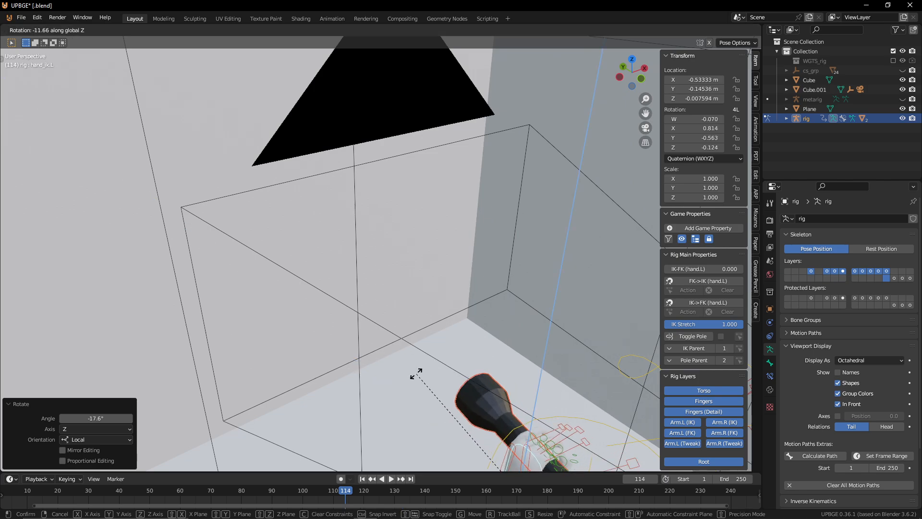
pyautogui.click(468, 390)
pyautogui.press('KP_0')
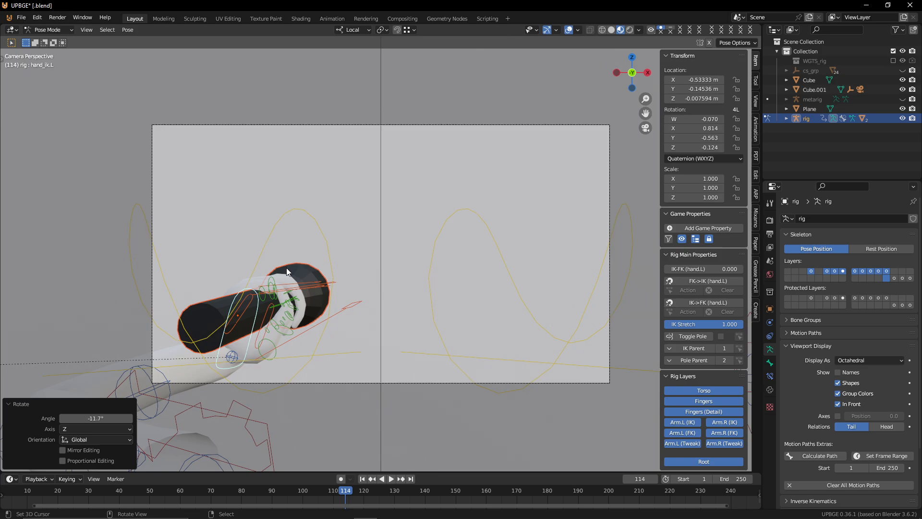
# Step: Leave Pose Mode and scale the flashlight object down uniformly by about 0.78
pyautogui.moveTo(286, 267); pyautogui.dragTo(381, 312, button='middle')
pyautogui.hotkey('shift', '`')
pyautogui.press('a')
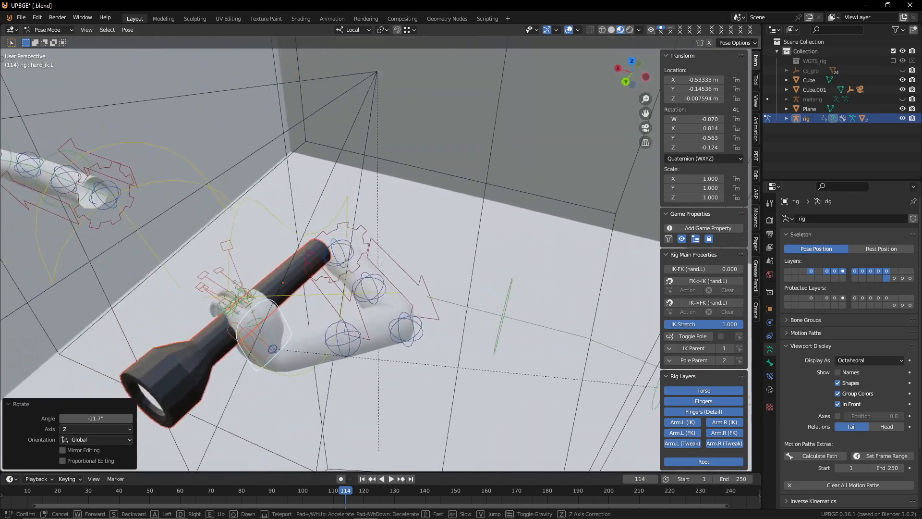
pyautogui.press('q')
pyautogui.click(372, 350)
pyautogui.rightClick(353, 385)
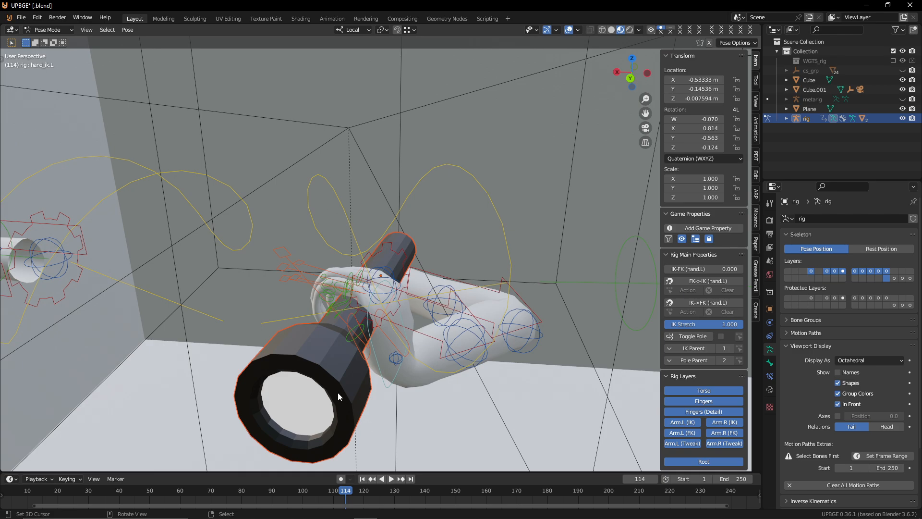
pyautogui.hotkey('ctrl', 'Tab')
pyautogui.rightClick(339, 393)
pyautogui.press('s')
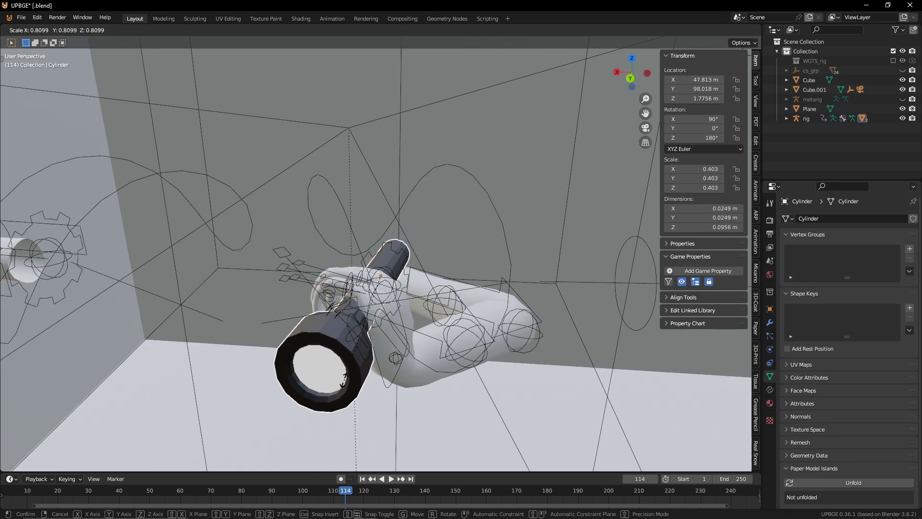
pyautogui.click(336, 374)
# Step: Shift the flashlight slightly along its local X axis within the hand's grip
pyautogui.press('g')
pyautogui.press('x')
pyautogui.press('x')
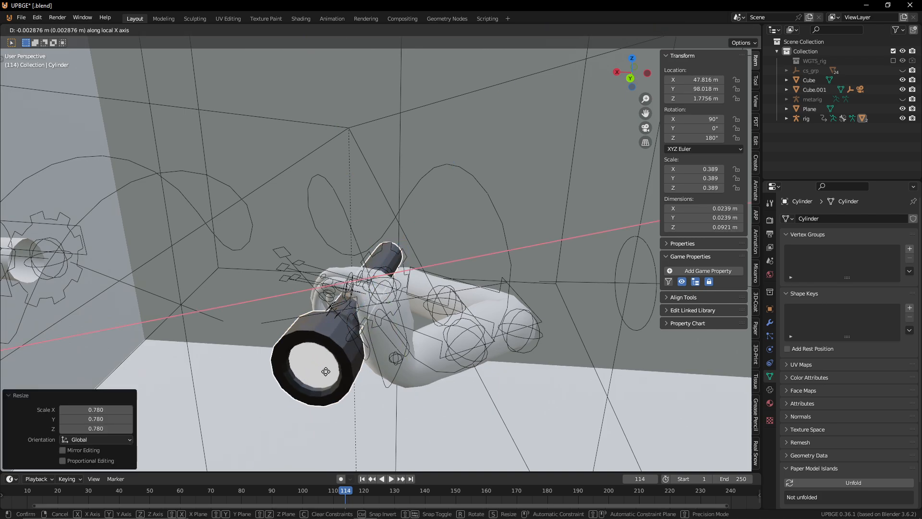
pyautogui.click(332, 365)
# Step: Shorten the whole flashlight mesh in Edit Mode by scaling it about 0.78 along its local Z axis
pyautogui.press('Tab')
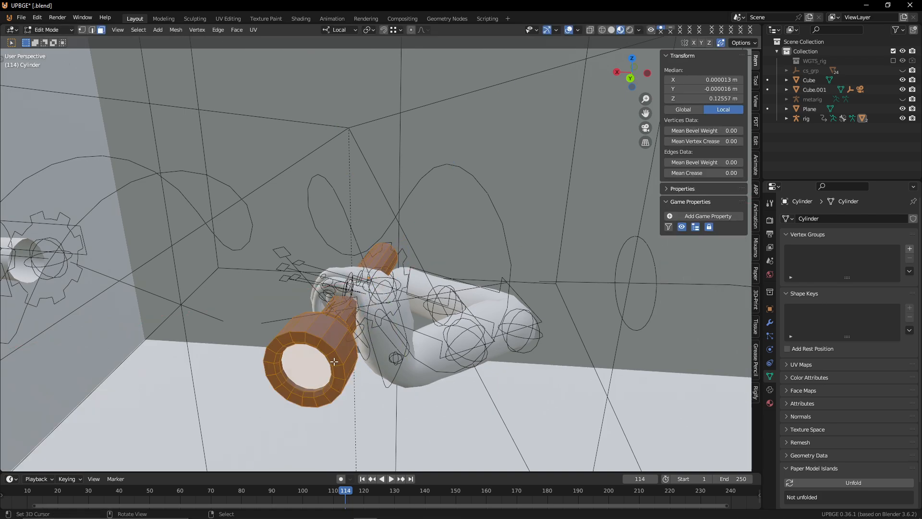
pyautogui.moveTo(335, 361); pyautogui.dragTo(439, 343, button='middle')
pyautogui.press('s')
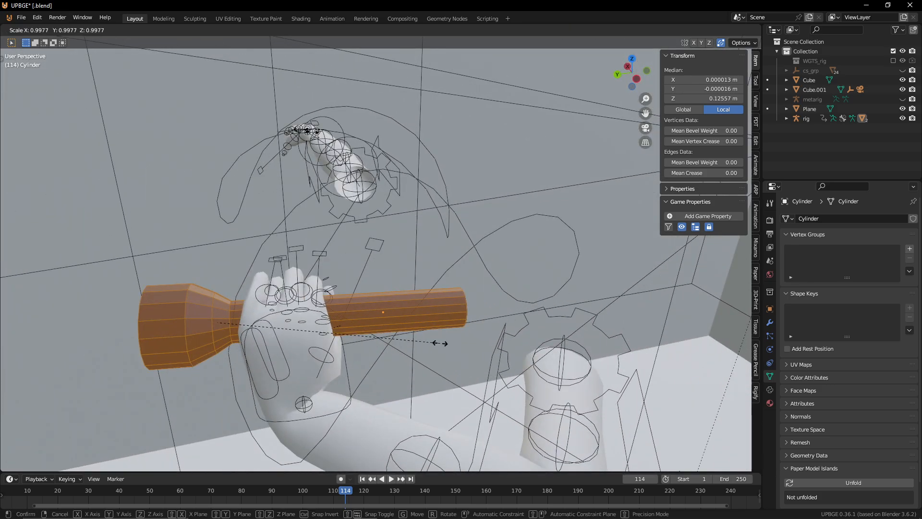
pyautogui.press('z')
pyautogui.click(392, 337)
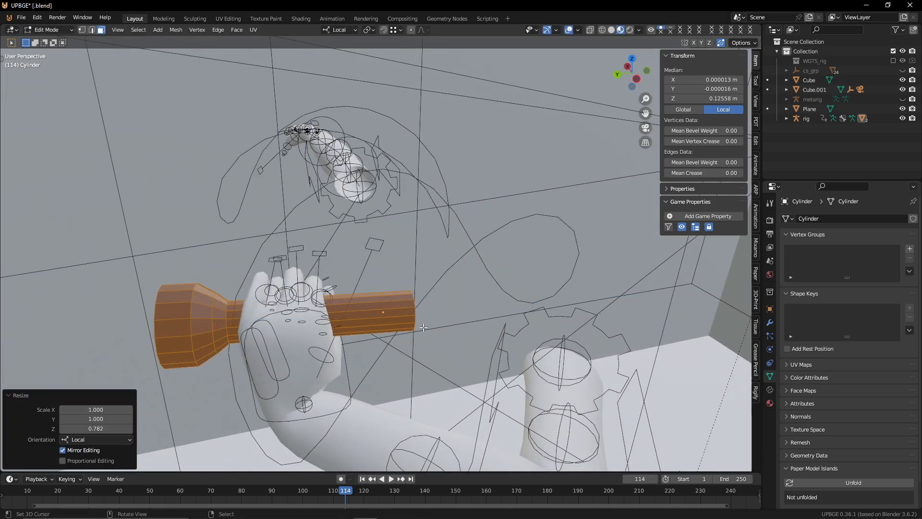
pyautogui.press('Tab')
# Step: Select the flashlight's front lens face in Edit Mode and snap the 3D cursor to it
pyautogui.hotkey('shift', '`')
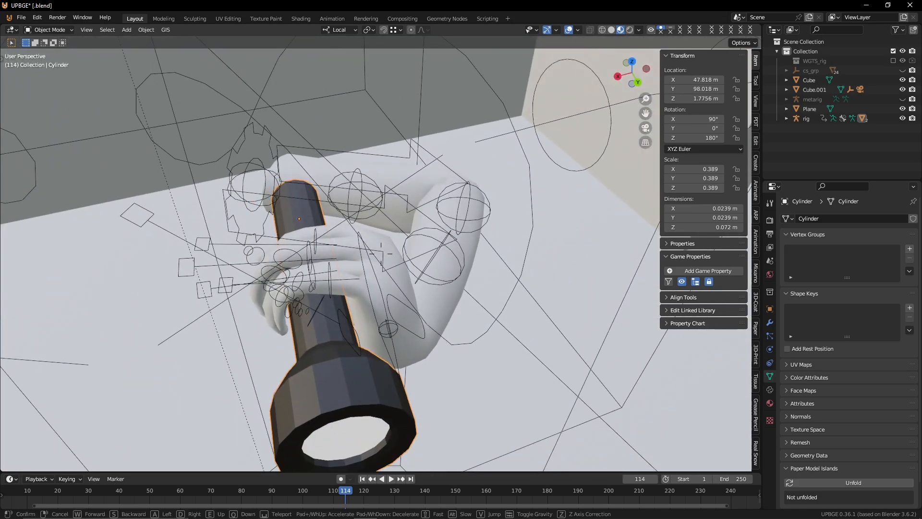
pyautogui.press('q')
pyautogui.click(364, 344)
pyautogui.press('Tab')
pyautogui.click(353, 318)
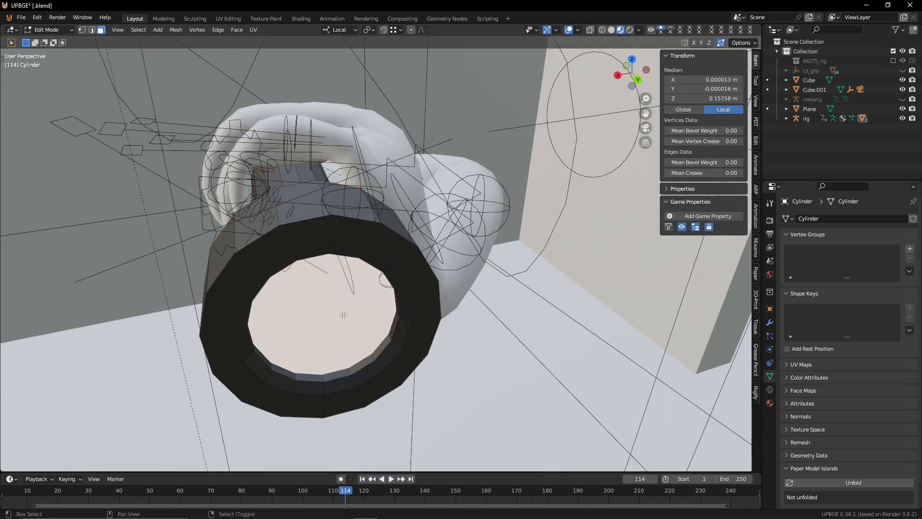
pyautogui.hotkey('shift', 's')
pyautogui.click(357, 371)
# Step: Add a Spot light at the 3D cursor in Object Mode
pyautogui.hotkey('shift', 'a')
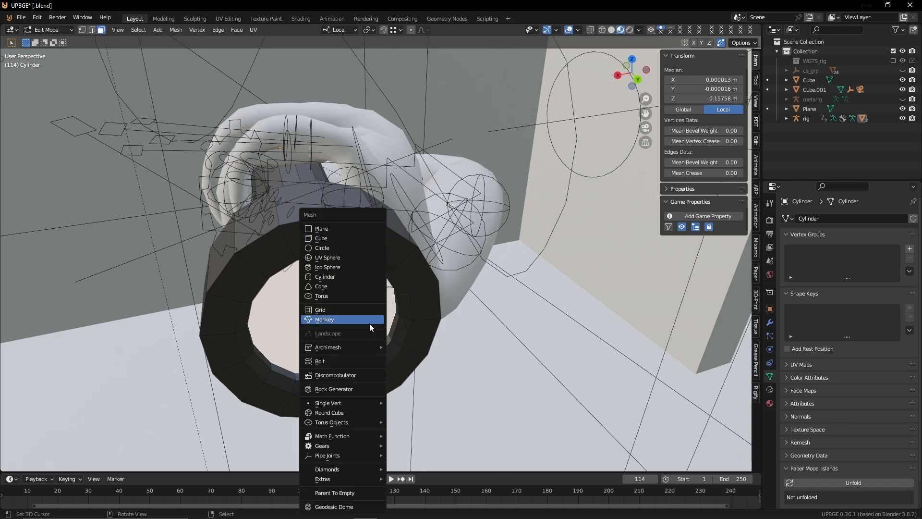
pyautogui.press('Escape')
pyautogui.press('Tab')
pyautogui.hotkey('shift', 'a')
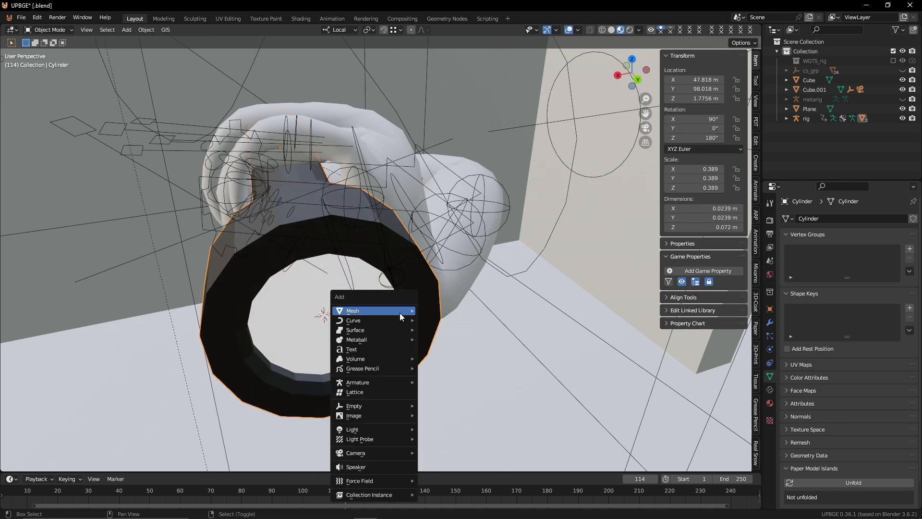
pyautogui.moveTo(374, 428)
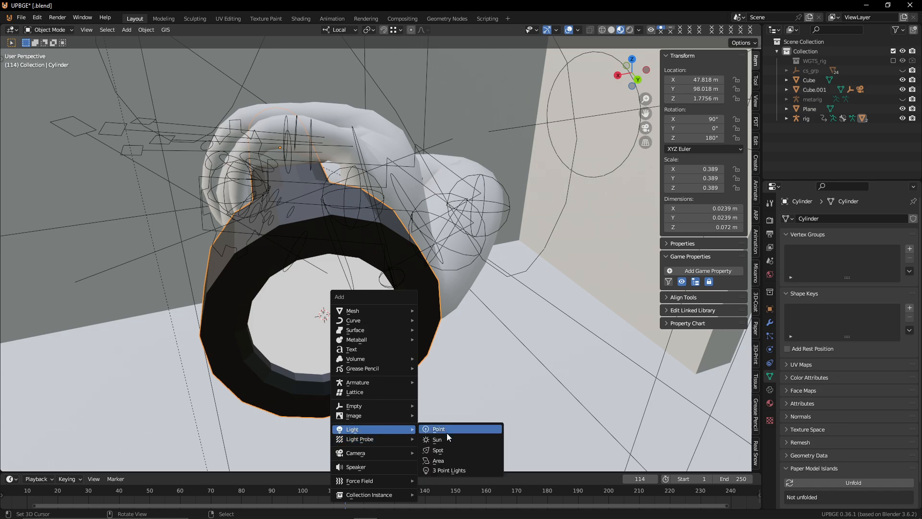
pyautogui.click(448, 447)
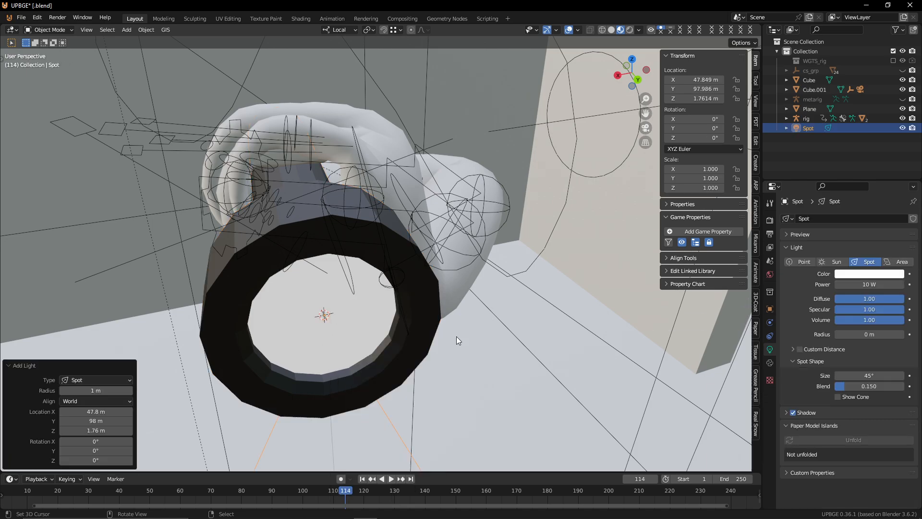
# Step: Clear the spot light's rotation and rotate it 90° around its local X axis
pyautogui.hotkey('shift', '`')
pyautogui.click(448, 333)
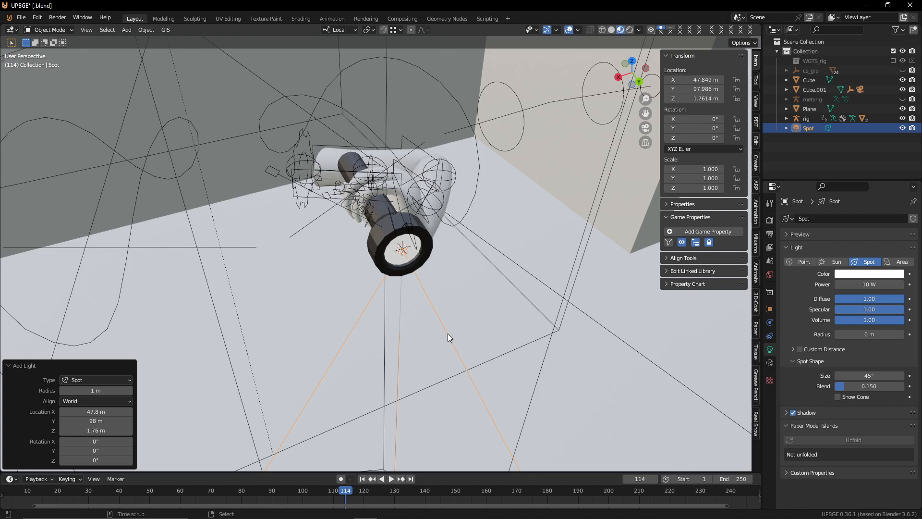
pyautogui.hotkey('alt', 'r')
pyautogui.press('r')
pyautogui.press('x')
pyautogui.press('x')
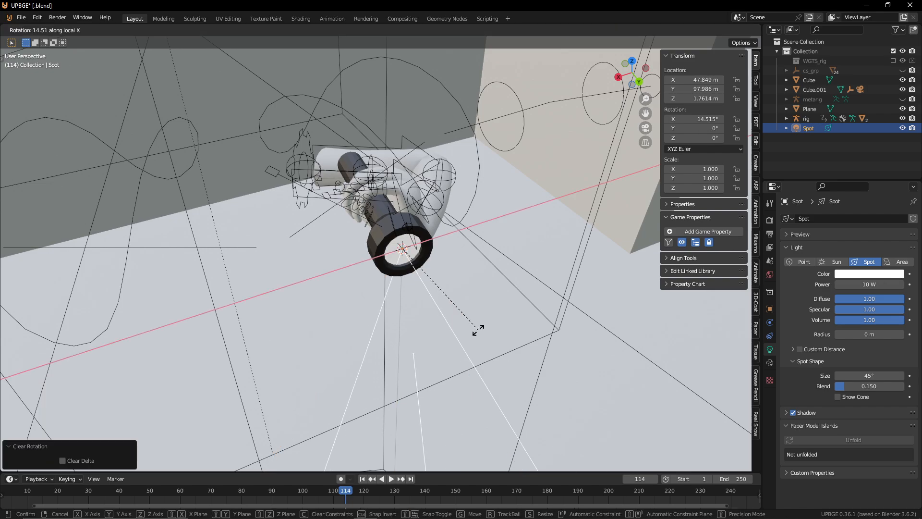
pyautogui.write('90')
pyautogui.press('Return')
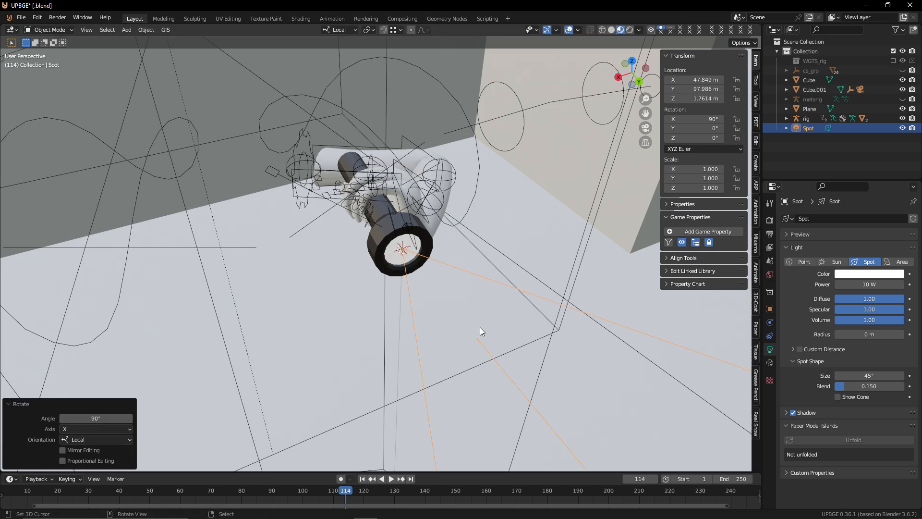
# Step: Rotate the spot light about -8° around the global Z axis to aim it along the flashlight's direction
pyautogui.press('r')
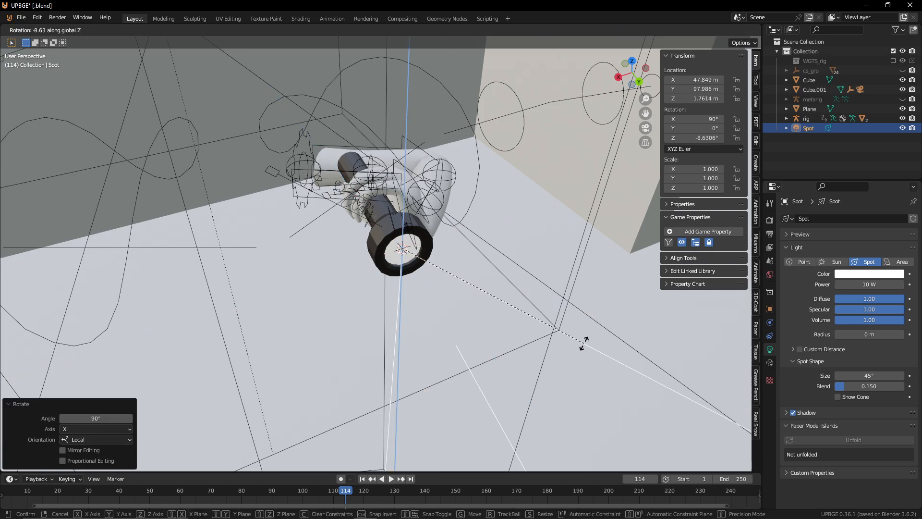
pyautogui.click(584, 344)
pyautogui.hotkey('shift', '`')
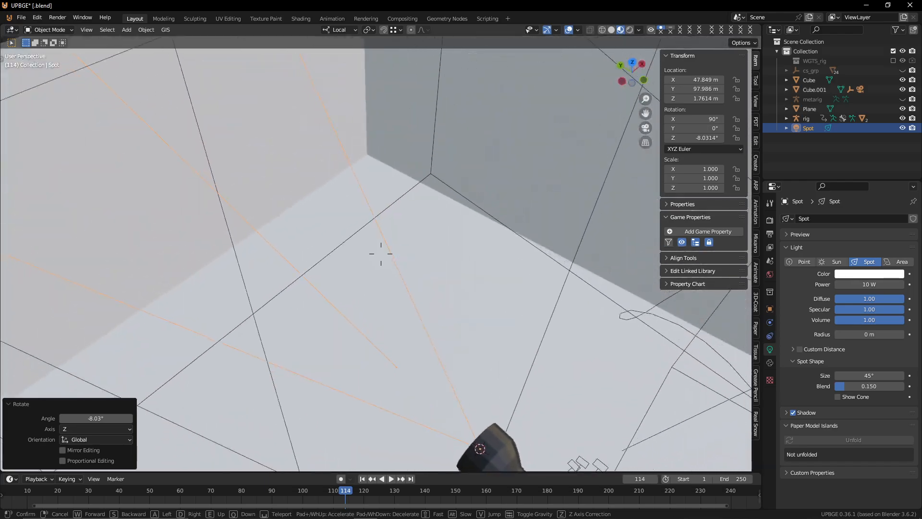
pyautogui.press('s')
pyautogui.press('a')
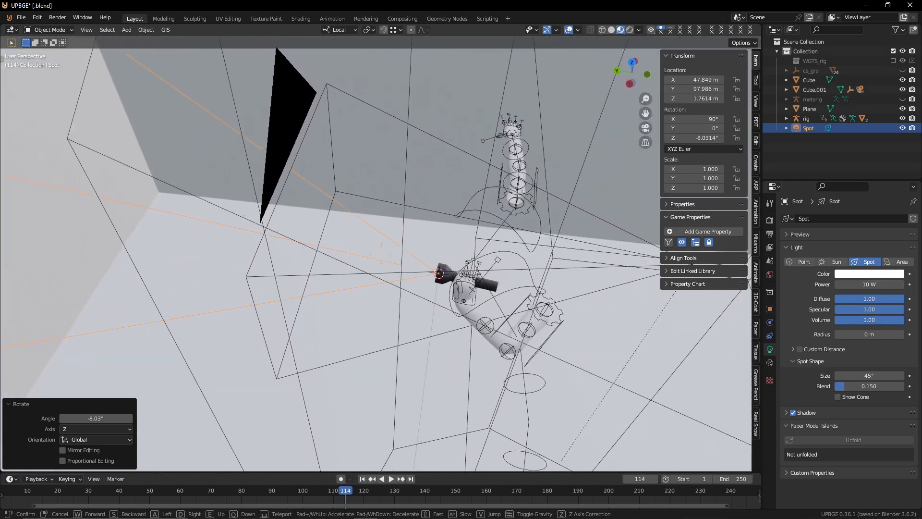
# Step: Rotate the spot light about -2.5° more around the global Z axis in top view to align it with the flashlight
pyautogui.click(581, 340)
pyautogui.press('KP_7')
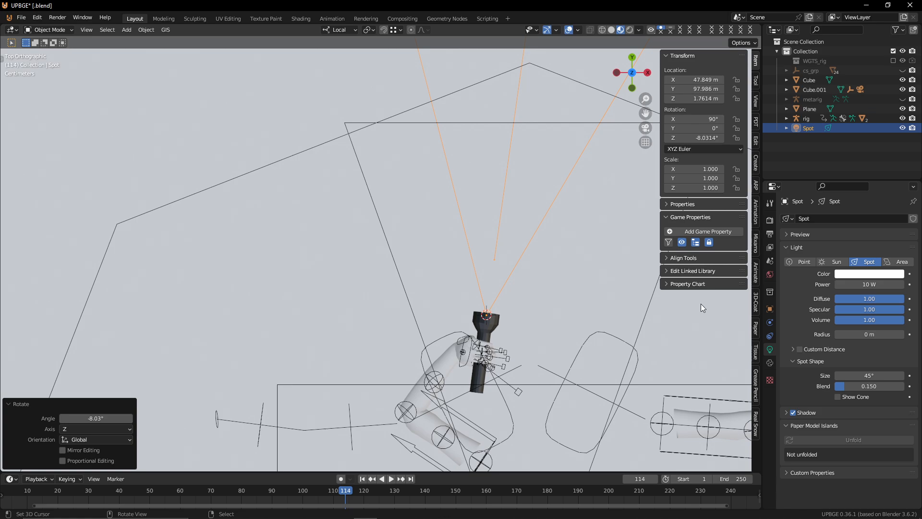
pyautogui.press('r')
pyautogui.press('z')
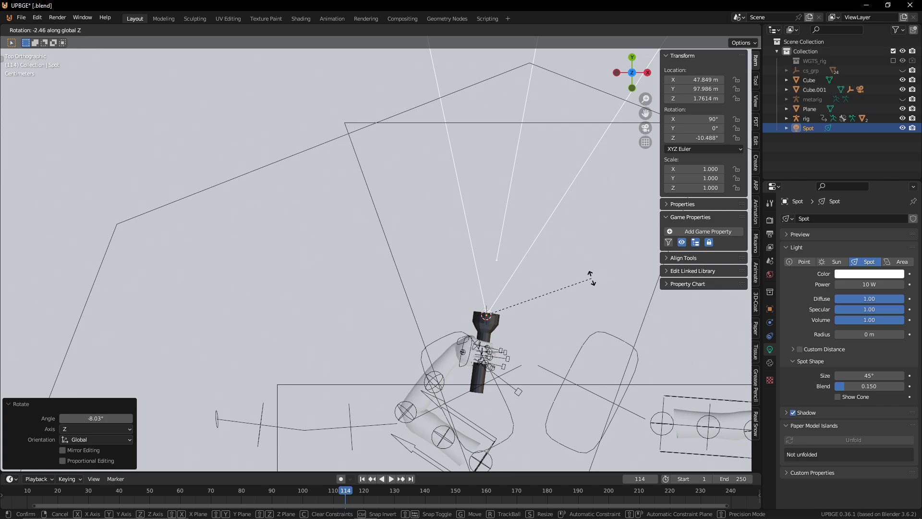
pyautogui.click(592, 278)
# Step: Scale the spot light down uniformly to about 0.022
pyautogui.press('s')
pyautogui.click(494, 313)
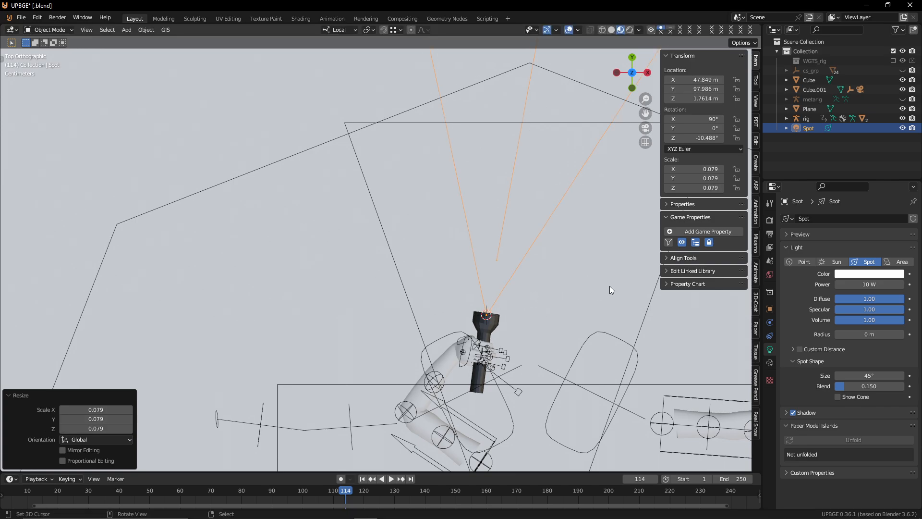
pyautogui.press('s')
pyautogui.click(540, 315)
pyautogui.press('s')
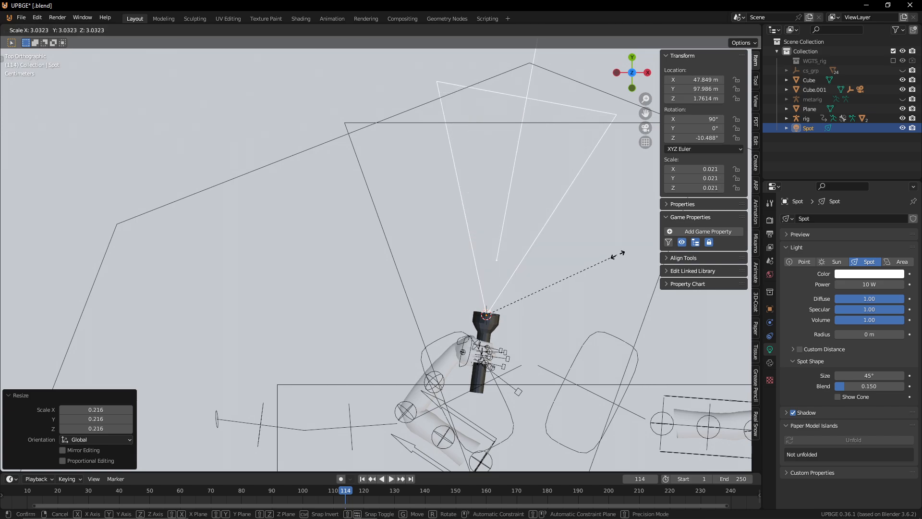
pyautogui.click(619, 254)
# Step: Set the spot light's cone size to 33.4°, its blend to 0.313 and its radius to 0.004 m
pyautogui.moveTo(867, 375); pyautogui.dragTo(879, 375)
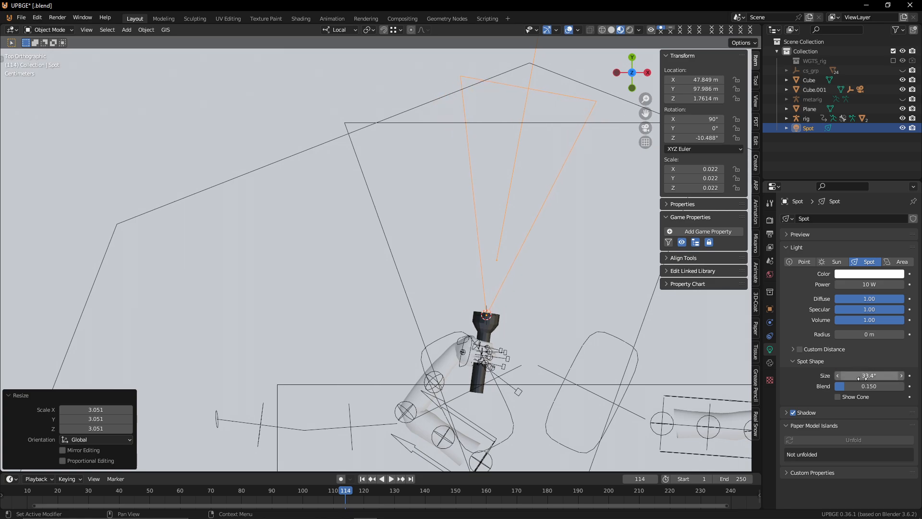
pyautogui.moveTo(860, 334)
pyautogui.mouseDown()
pyautogui.moveTo(875, 334)
pyautogui.moveTo(858, 334)
pyautogui.mouseUp()
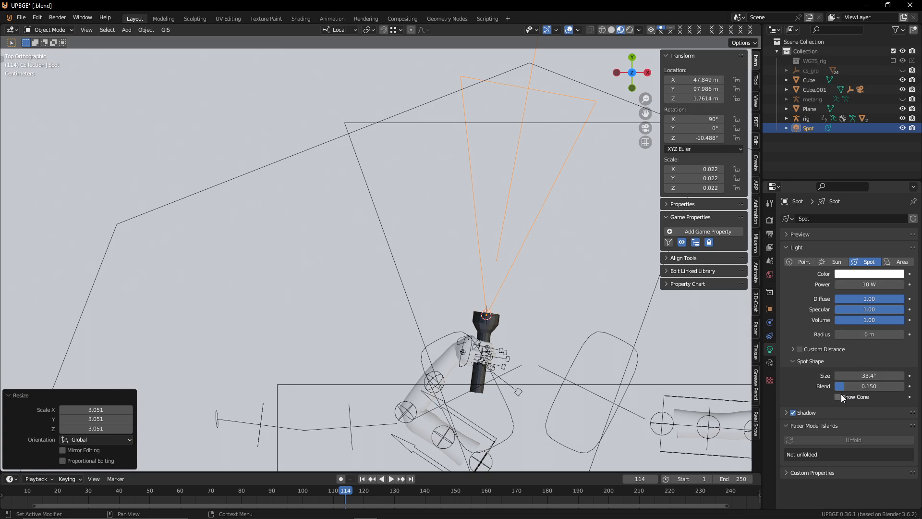
pyautogui.moveTo(858, 387); pyautogui.dragTo(865, 387)
pyautogui.moveTo(857, 334); pyautogui.dragTo(854, 336)
# Step: Enable contact shadows in the spot light's shadow settings
pyautogui.click(789, 412)
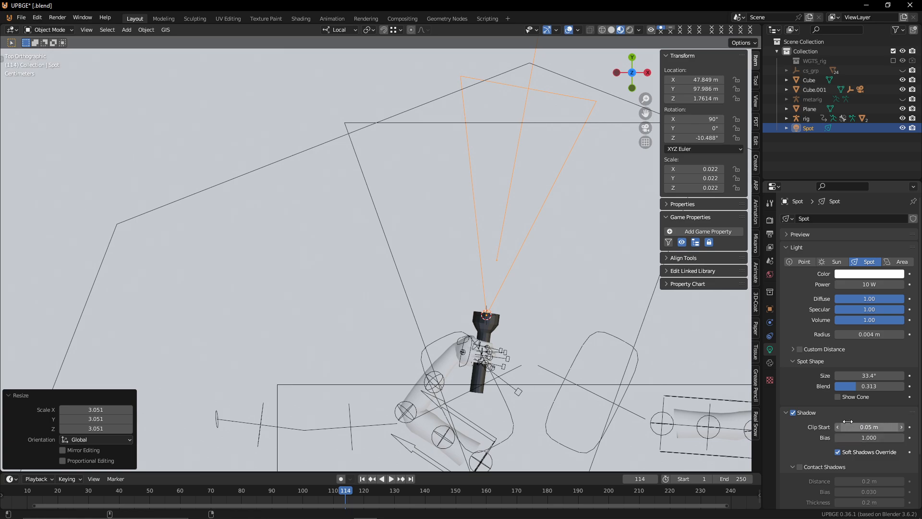
pyautogui.click(800, 467)
pyautogui.scroll(-3, 831, 482)
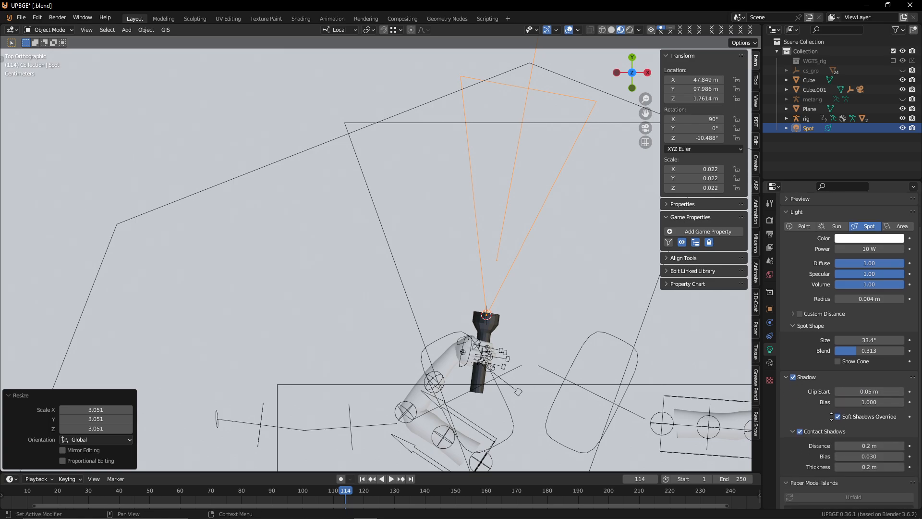
pyautogui.scroll(2, 846, 315)
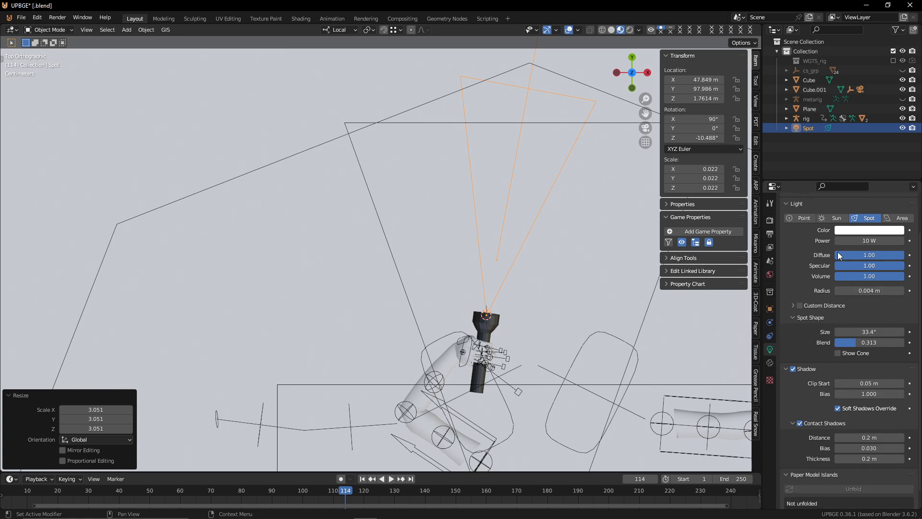
# Step: Show the scene with rendered shading through the camera view
pyautogui.click(630, 30)
pyautogui.moveTo(526, 257)
pyautogui.mouseDown(button='middle')
pyautogui.moveTo(468, 249)
pyautogui.moveTo(535, 182)
pyautogui.moveTo(528, 120)
pyautogui.moveTo(451, 156)
pyautogui.mouseUp(button='middle')
pyautogui.press('KP_0')
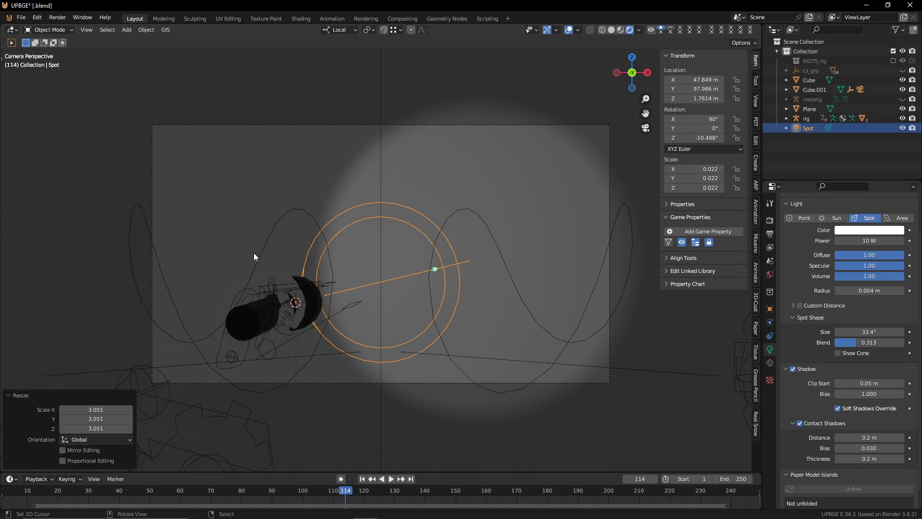
# Step: Parent the spot light to the flashlight cylinder with the Object option
pyautogui.keyDown('shift'); pyautogui.click(315, 310); pyautogui.keyUp('shift')
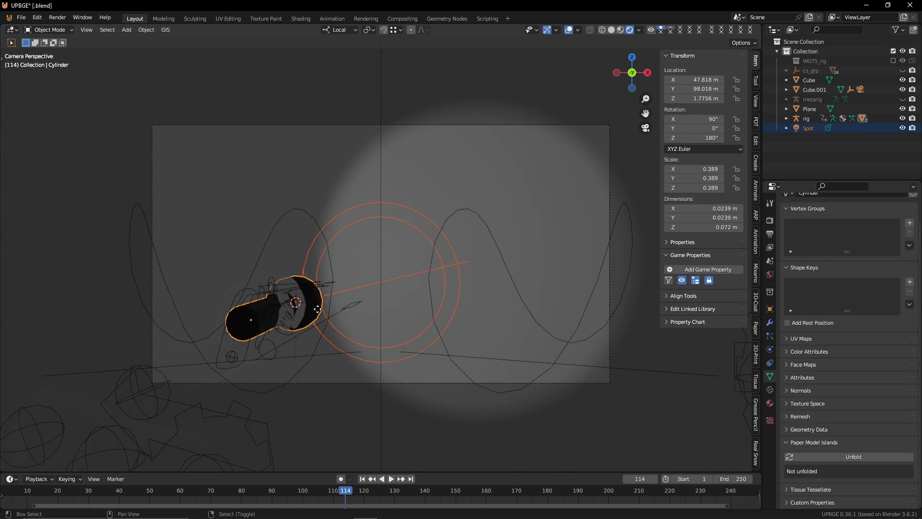
pyautogui.hotkey('ctrl', 'p')
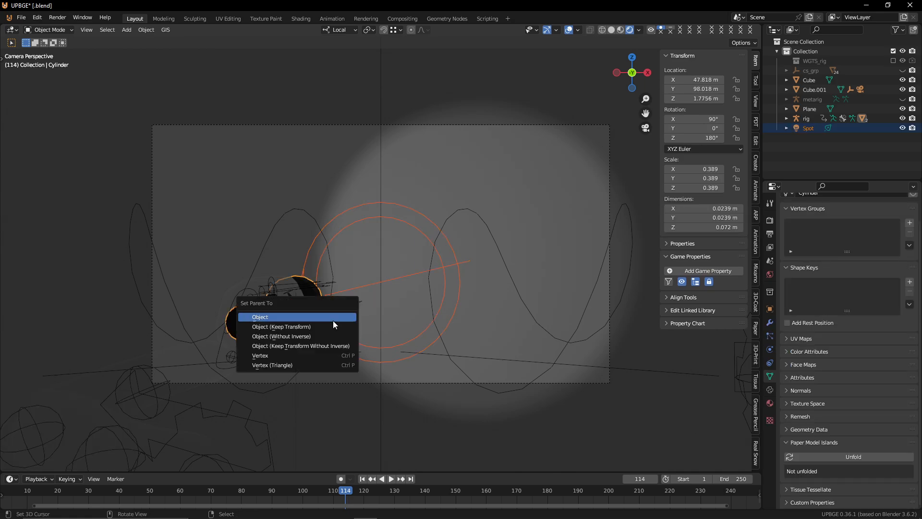
pyautogui.click(333, 320)
# Step: Undo the spot light's parenting and select the light in Object Mode, using wireframe display before returning to rendered shading
pyautogui.click(255, 290)
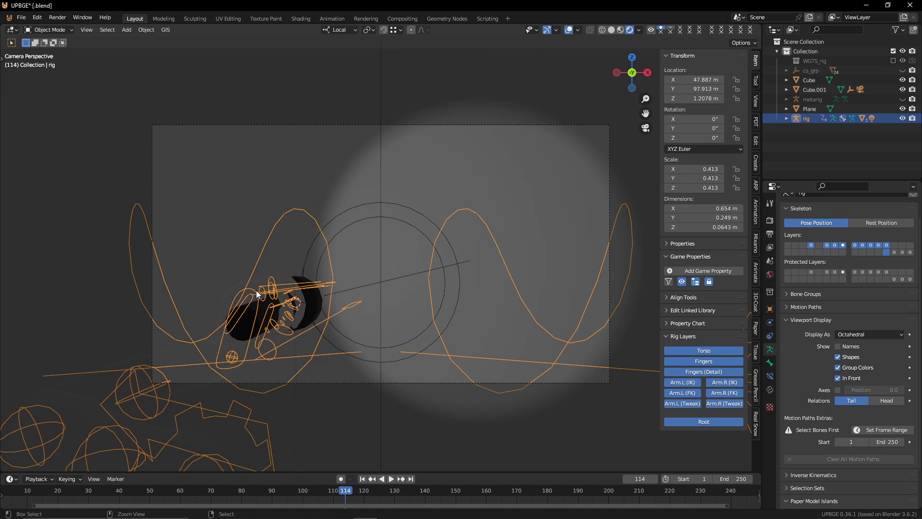
pyautogui.hotkey('ctrl', 'Tab')
pyautogui.click(299, 316)
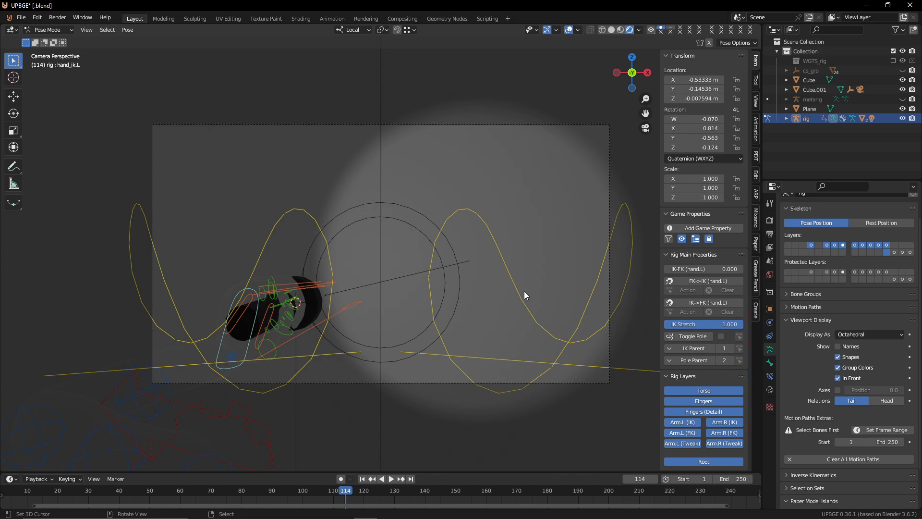
pyautogui.press('z')
pyautogui.click(387, 274)
pyautogui.hotkey('ctrl', 'Tab')
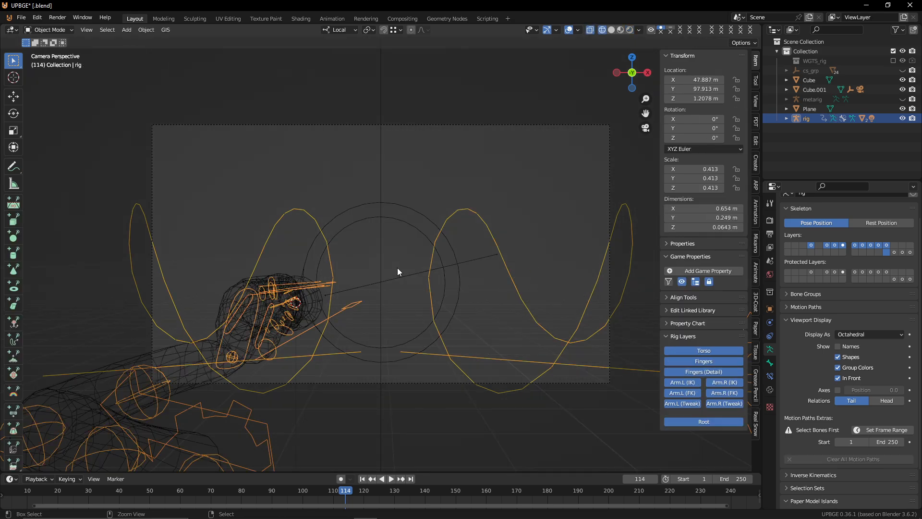
pyautogui.click(397, 267)
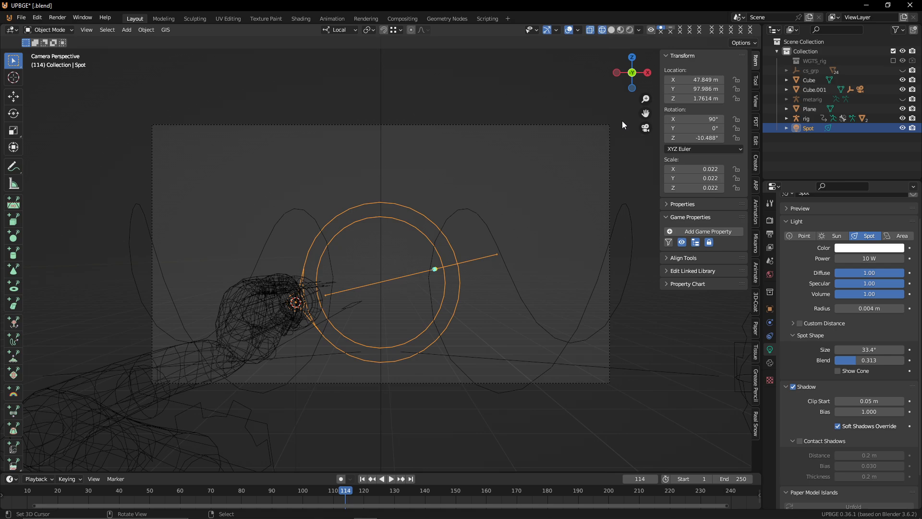
pyautogui.hotkey('shift', 'z')
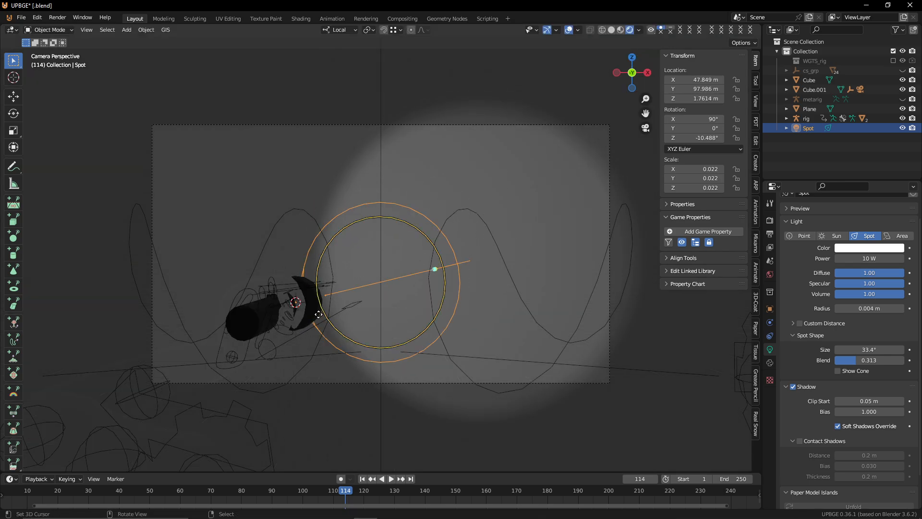
pyautogui.click(286, 337)
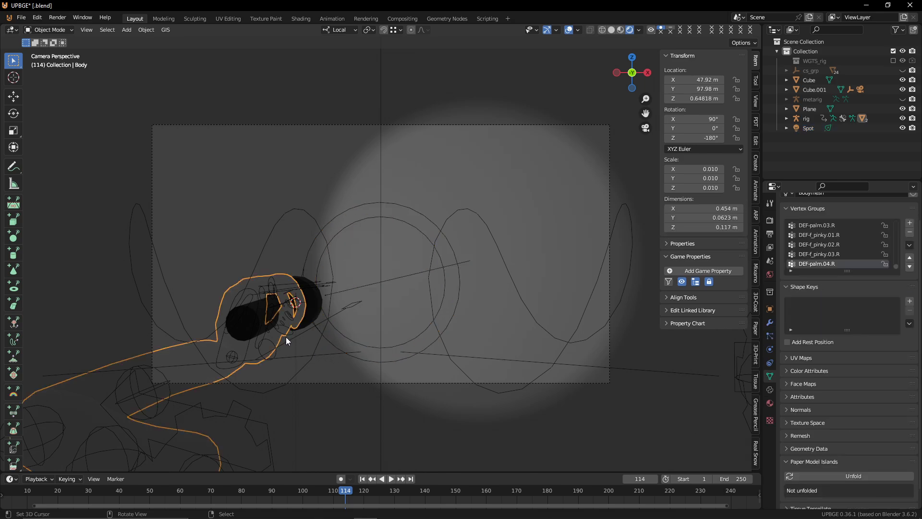
pyautogui.click(302, 342)
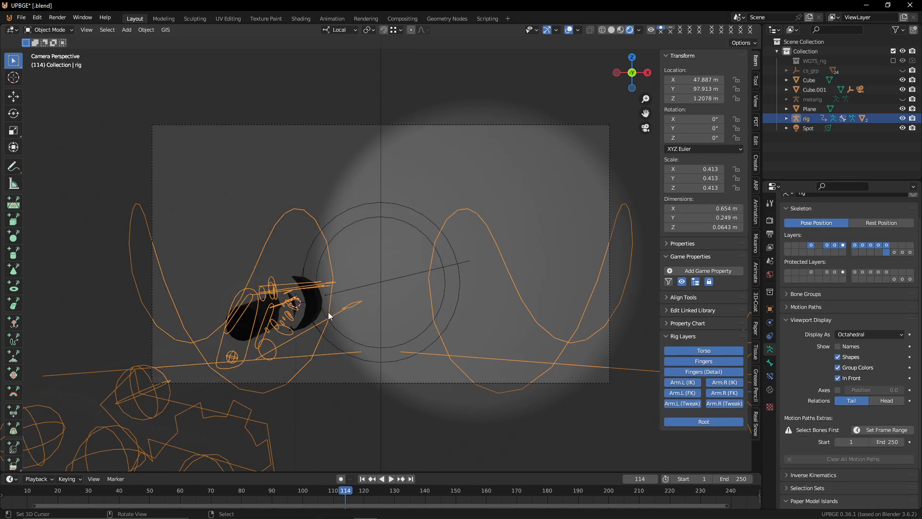
pyautogui.press('Tab')
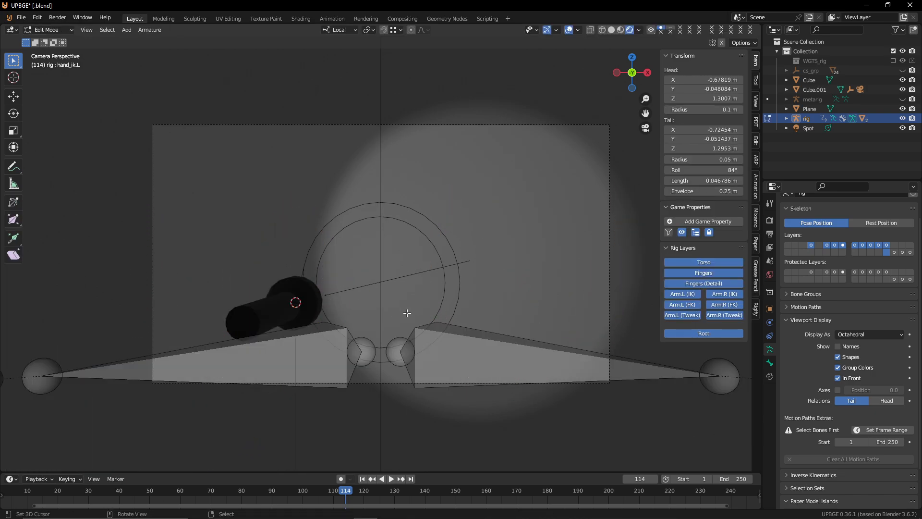
pyautogui.press('Tab')
# Step: Parent the spot light to the flashlight cylinder as the active object, using the Object parent type
pyautogui.click(433, 268)
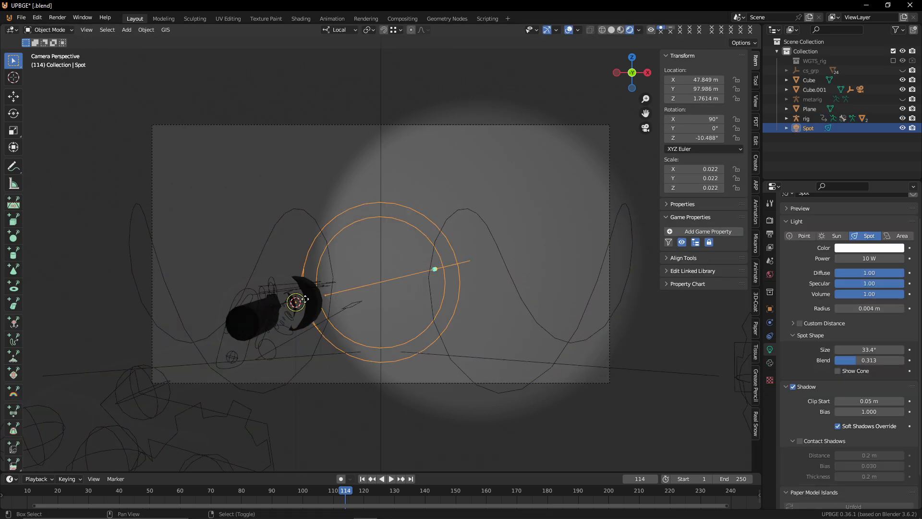
pyautogui.click(309, 323)
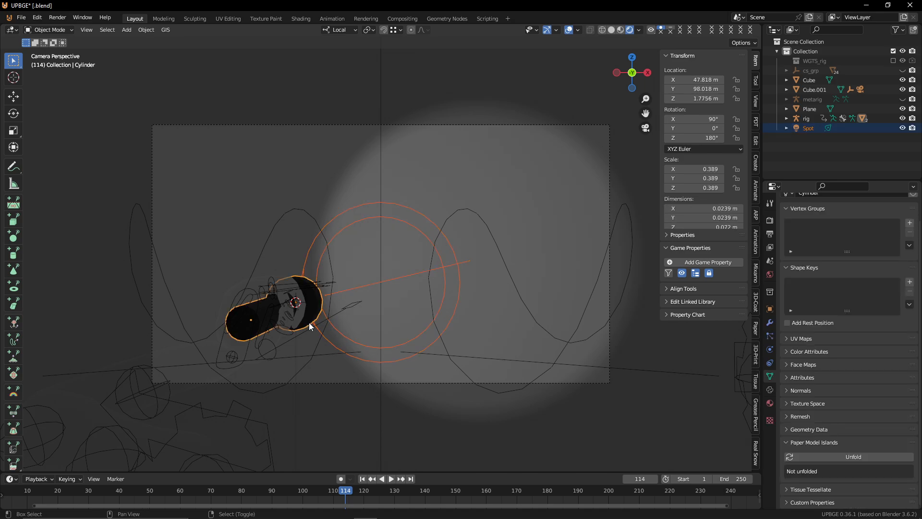
pyautogui.hotkey('ctrl', 'p')
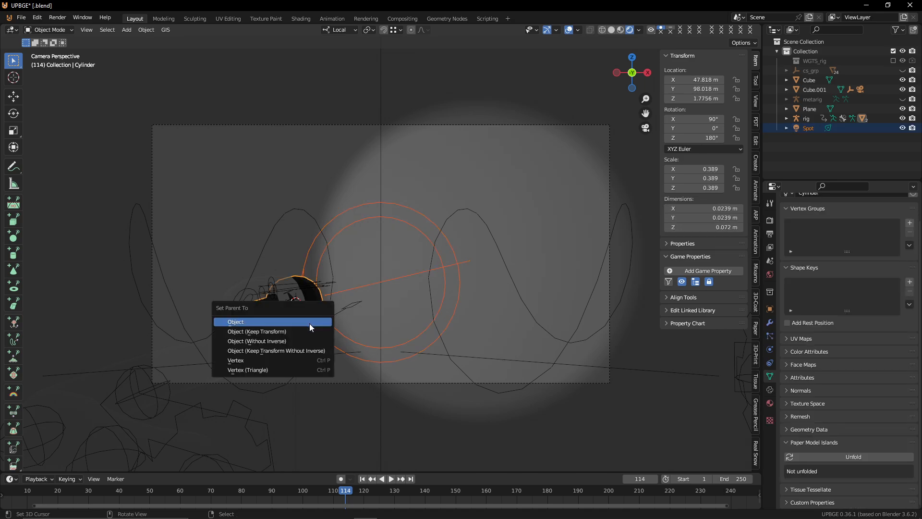
pyautogui.click(310, 322)
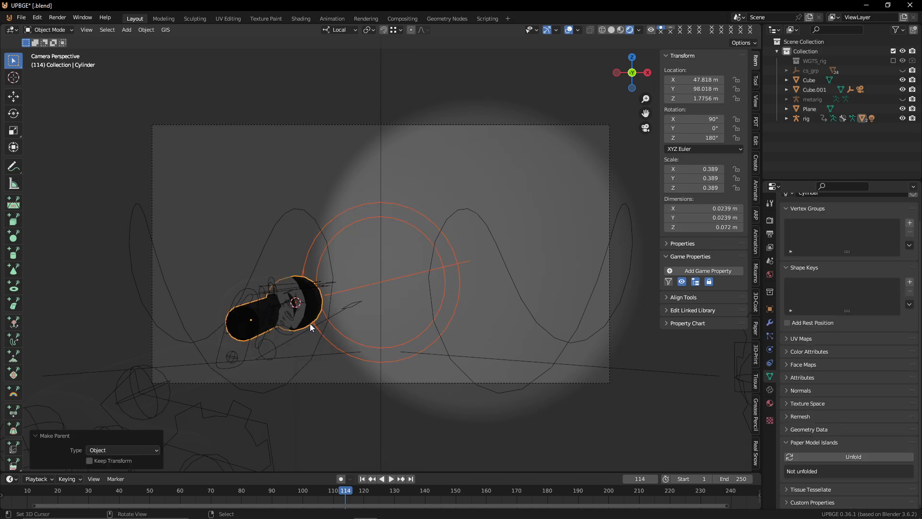
# Step: Rotate the left hand's IK control bone about 10° around the global Z axis in Pose Mode
pyautogui.click(246, 282)
pyautogui.hotkey('ctrl', 'Tab')
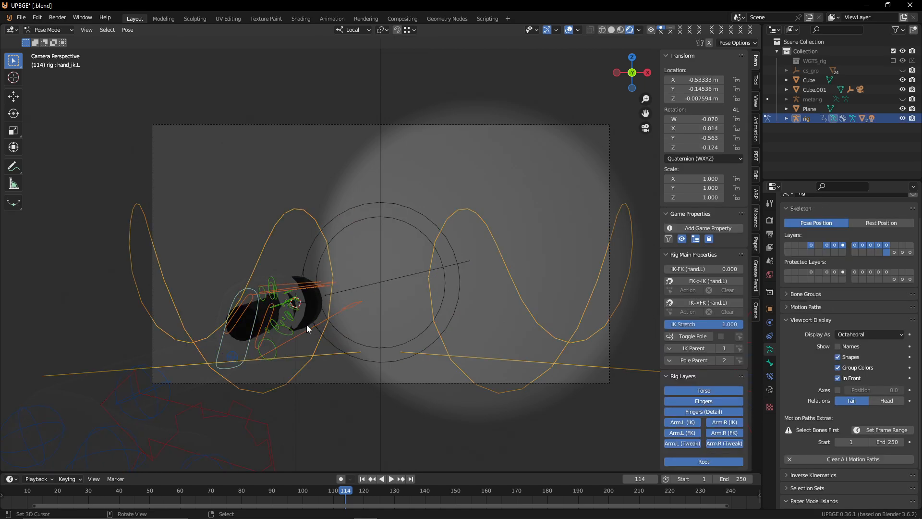
pyautogui.click(251, 331)
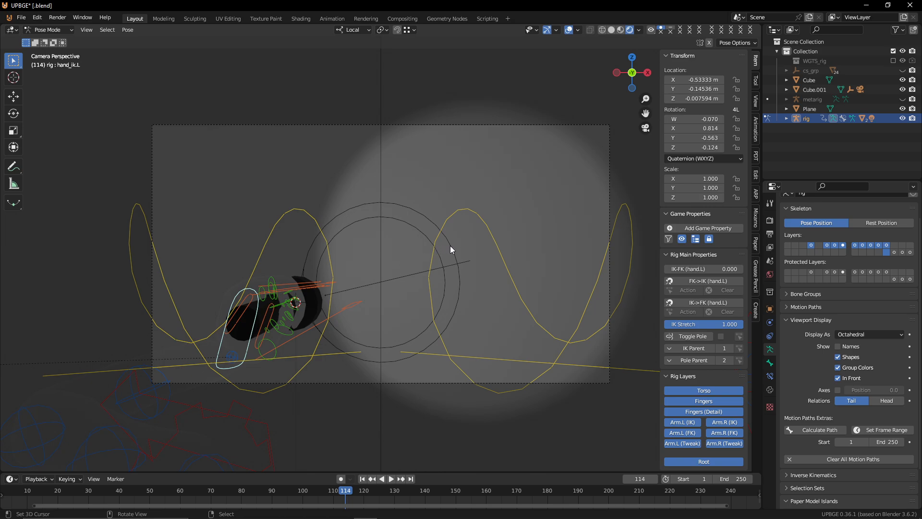
pyautogui.press('r')
pyautogui.press('z')
pyautogui.press('z')
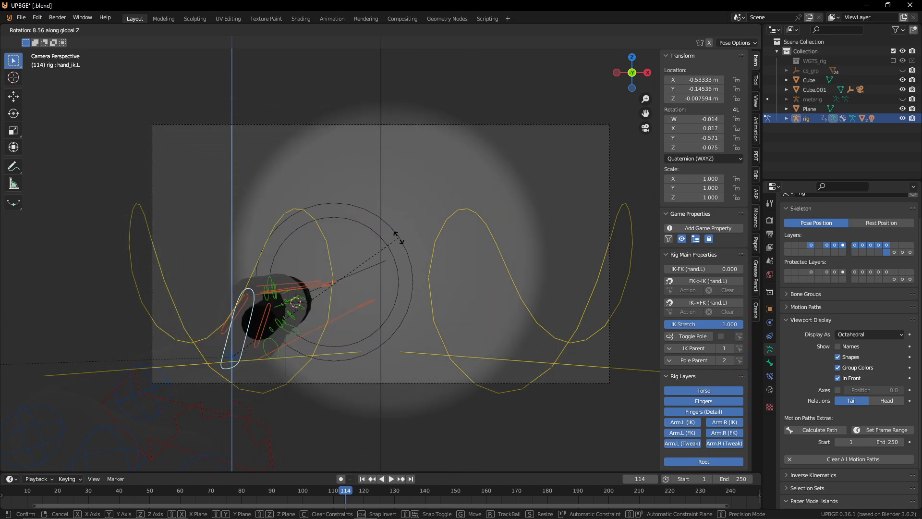
pyautogui.click(386, 243)
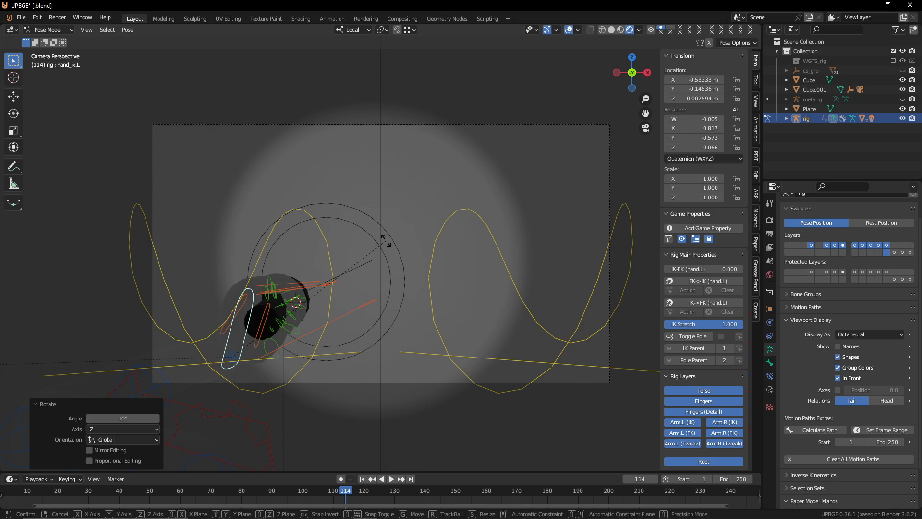
# Step: Rotate the left hand's IK control bone about -0.7° around its local X axis
pyautogui.press('r')
pyautogui.press('z')
pyautogui.press('z')
pyautogui.press('z')
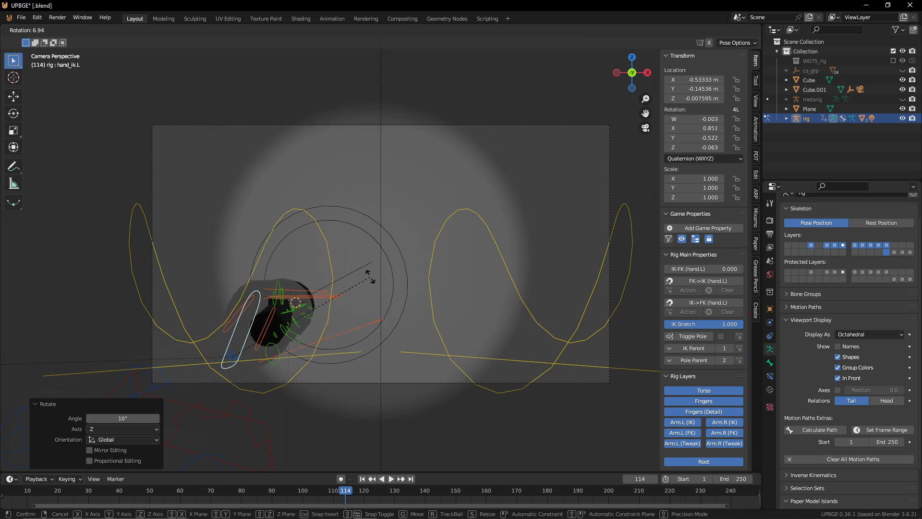
pyautogui.press('x')
pyautogui.press('x')
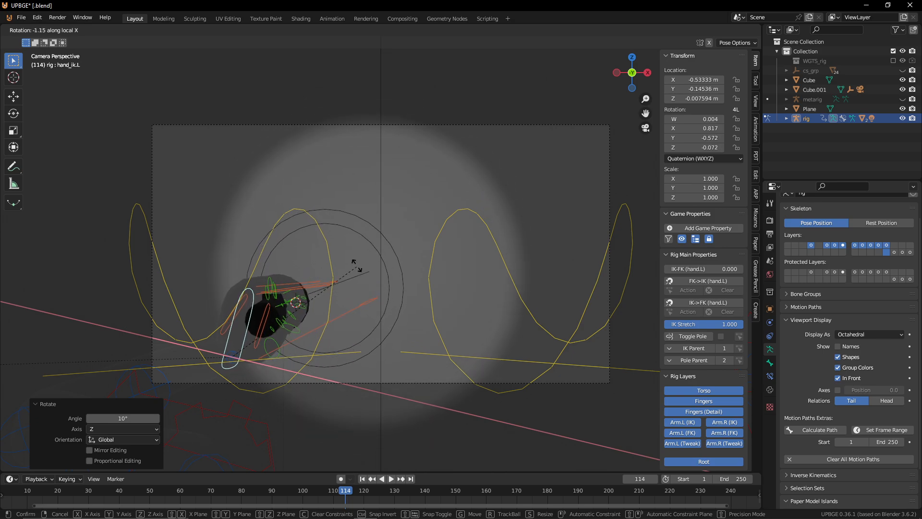
pyautogui.click(356, 267)
# Step: Move the left hand's IK control bone about 0.0095 m along X and -0.0062 m along Z
pyautogui.press('g')
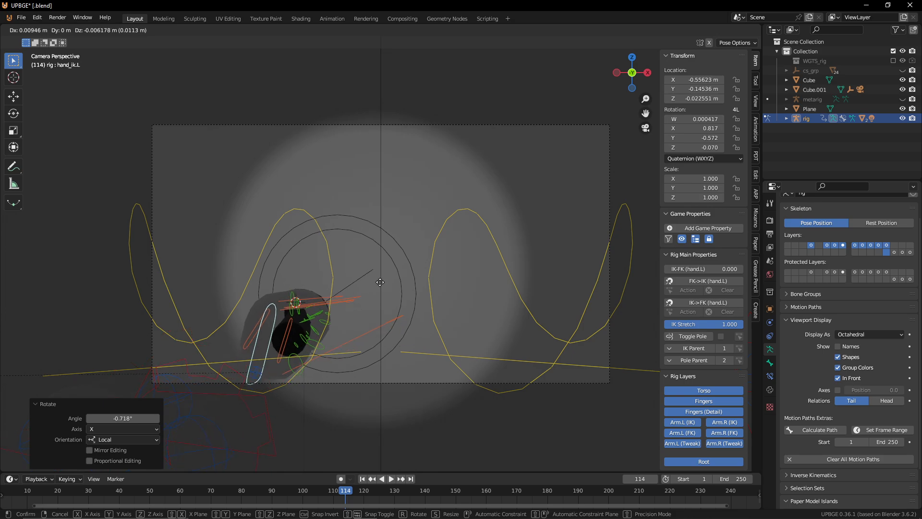
pyautogui.click(380, 287)
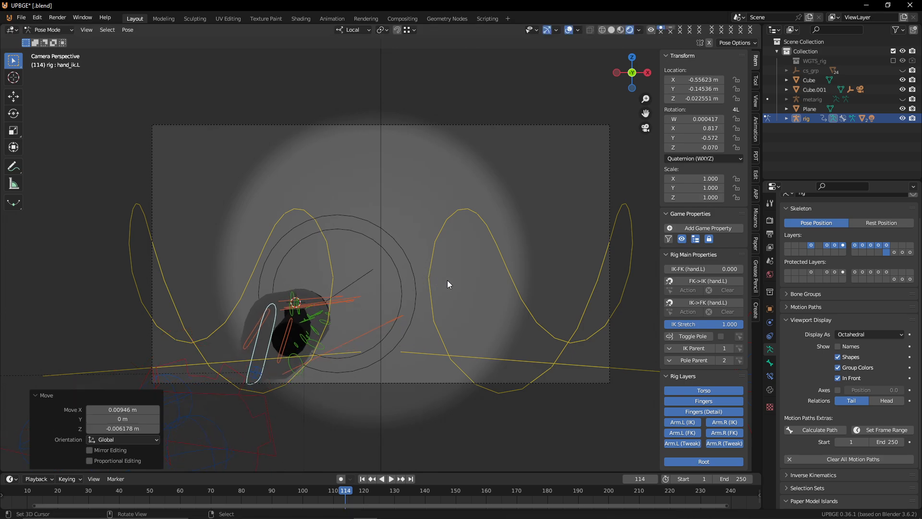
pyautogui.click(397, 247)
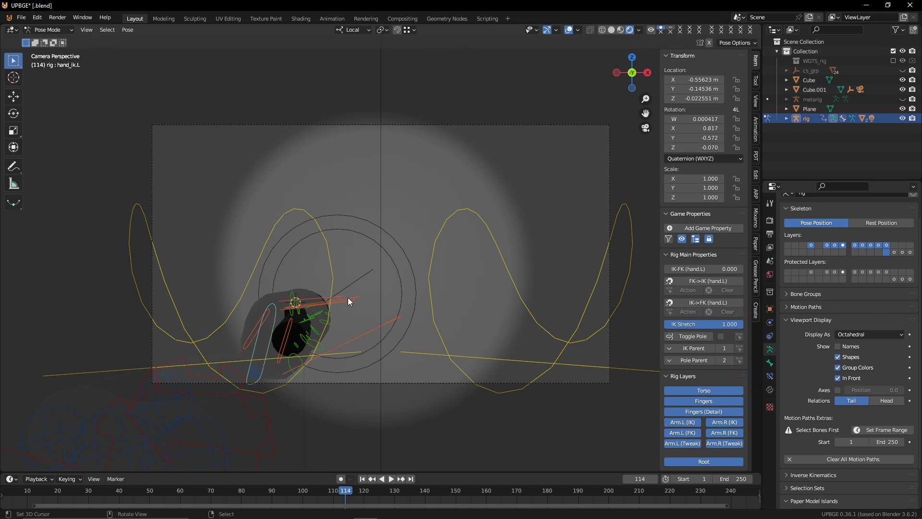
# Step: Switch to Object Mode, select the arm mesh and create a new material for it
pyautogui.hotkey('ctrl', 'Tab')
pyautogui.click(279, 288)
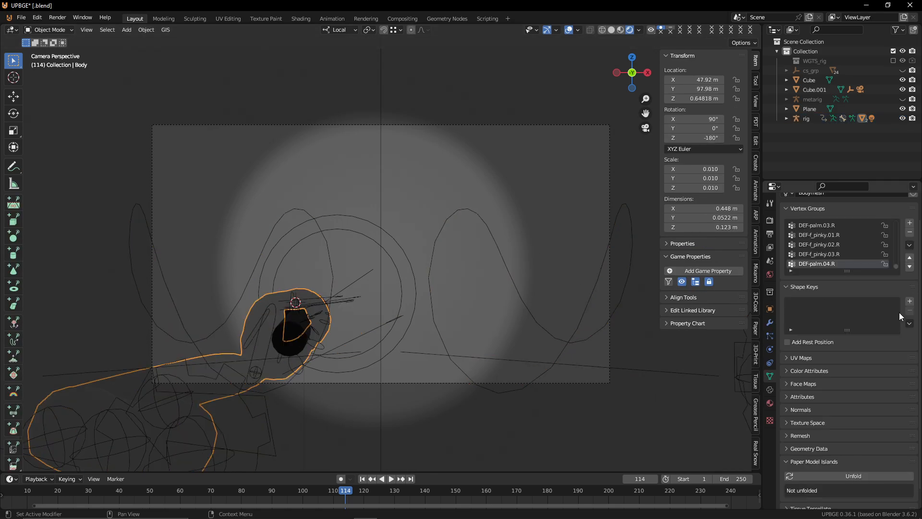
pyautogui.click(770, 403)
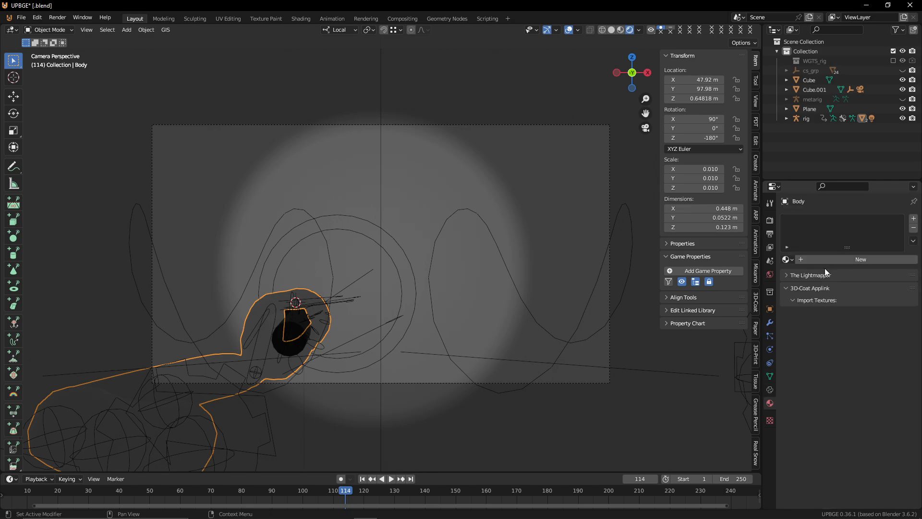
pyautogui.click(836, 261)
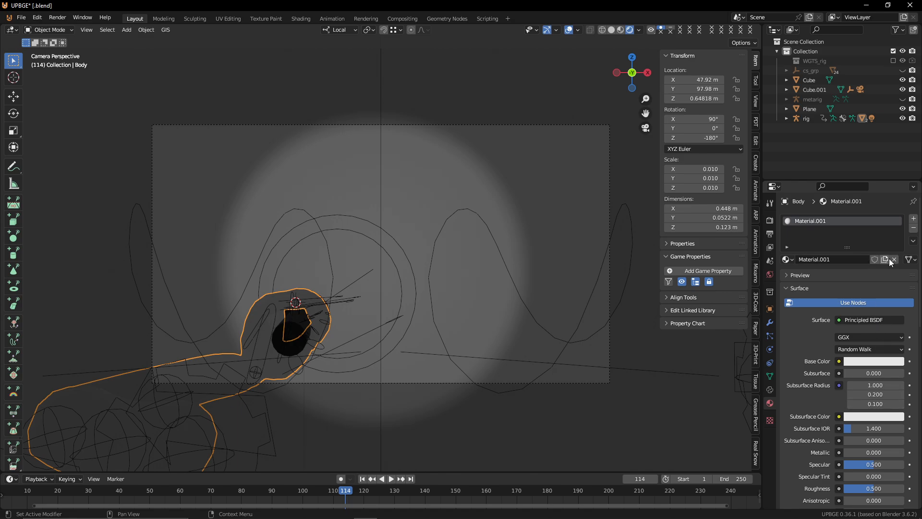
# Step: Add an Image Texture to the arm material's Base Color and load side scoler Mac_Body_diffuse.png from the side scoler Mac folder
pyautogui.click(839, 363)
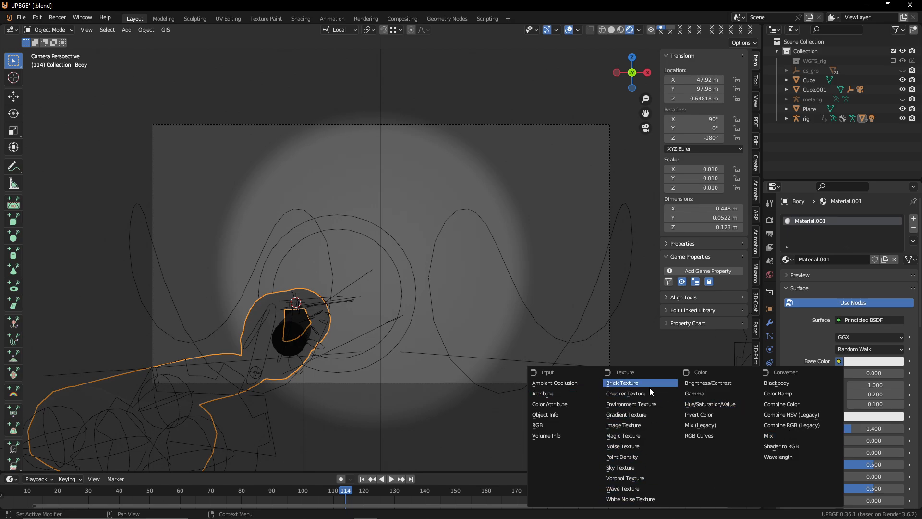
pyautogui.click(646, 424)
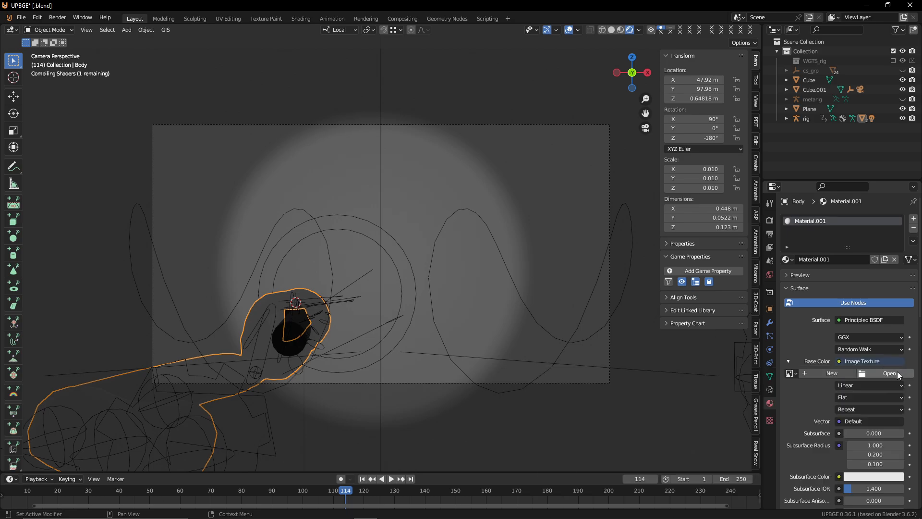
pyautogui.click(899, 376)
pyautogui.click(266, 379)
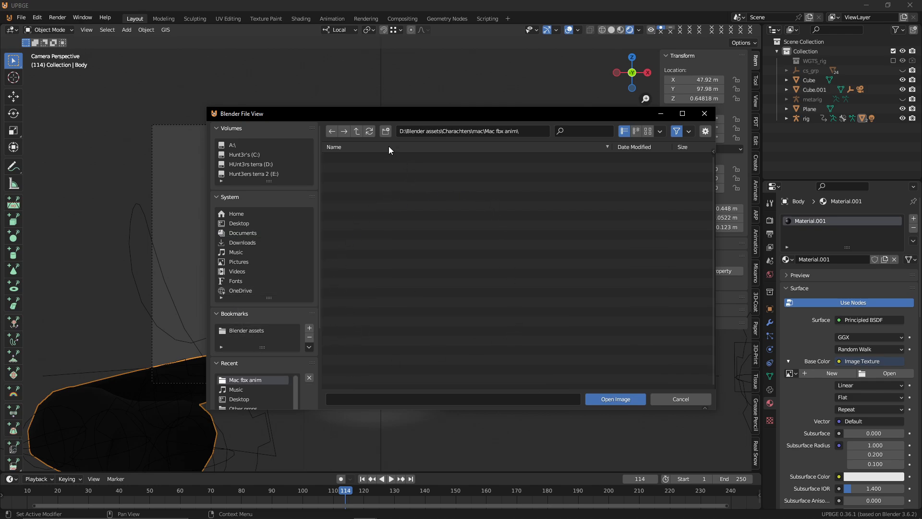
pyautogui.click(356, 134)
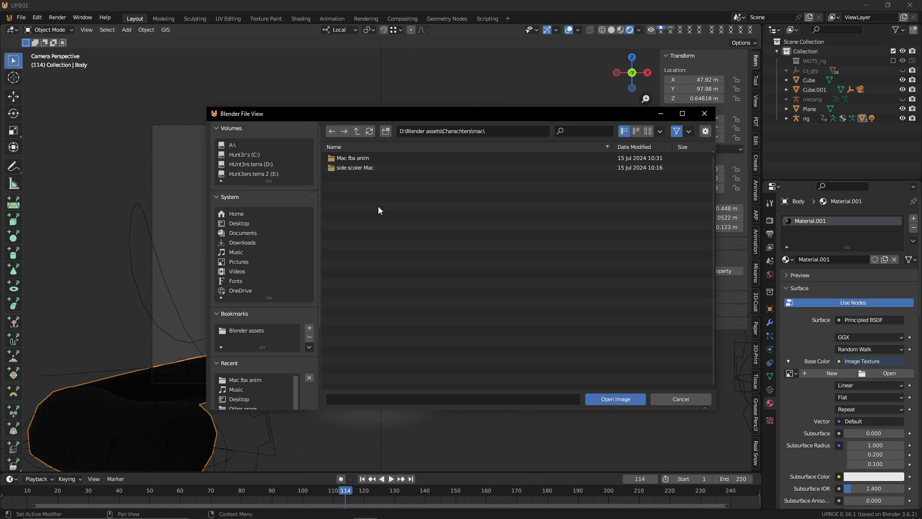
pyautogui.click(370, 168)
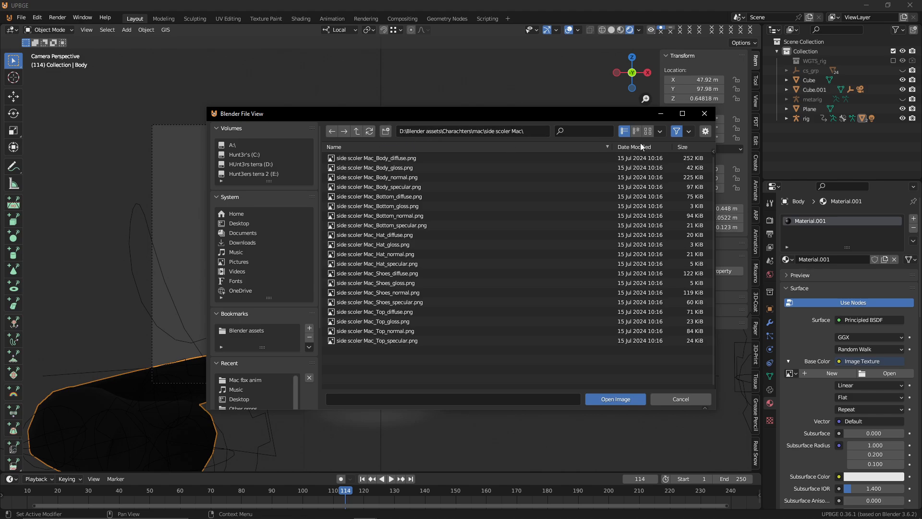
pyautogui.click(647, 131)
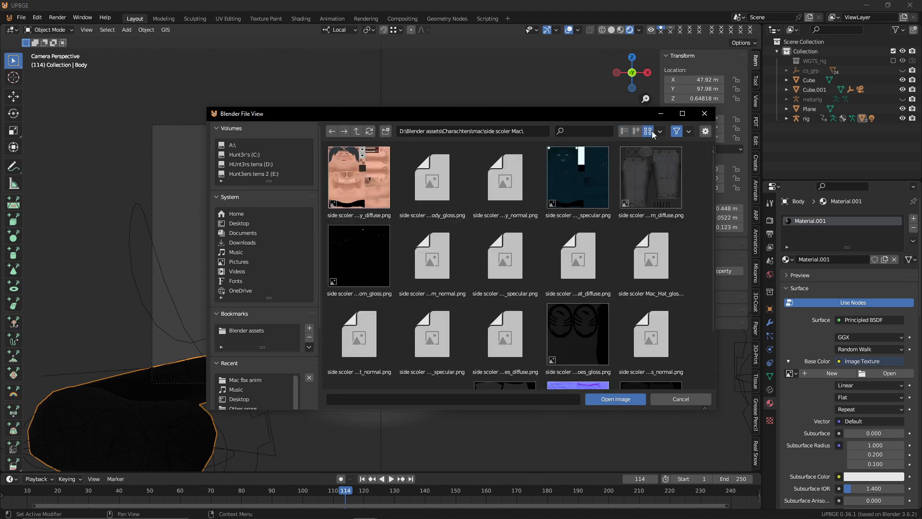
pyautogui.doubleClick(371, 180)
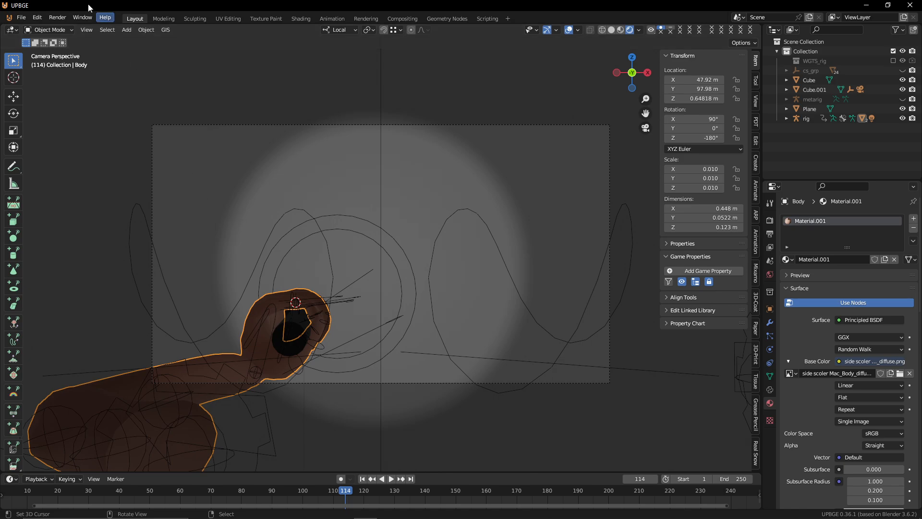
# Step: Parent the arm rig to the camera as the active object, using the Object parent type
pyautogui.moveTo(261, 243); pyautogui.dragTo(311, 328, button='middle')
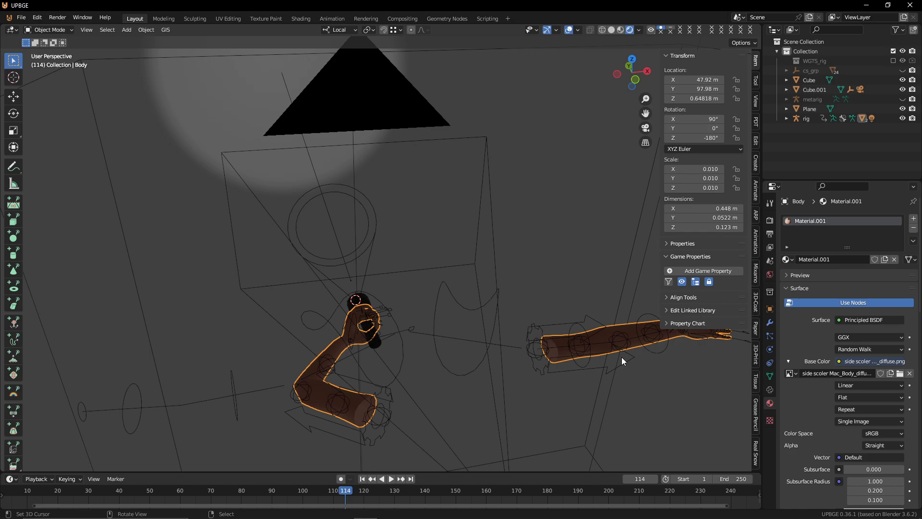
pyautogui.click(405, 337)
pyautogui.keyDown('shift'); pyautogui.click(480, 231); pyautogui.keyUp('shift')
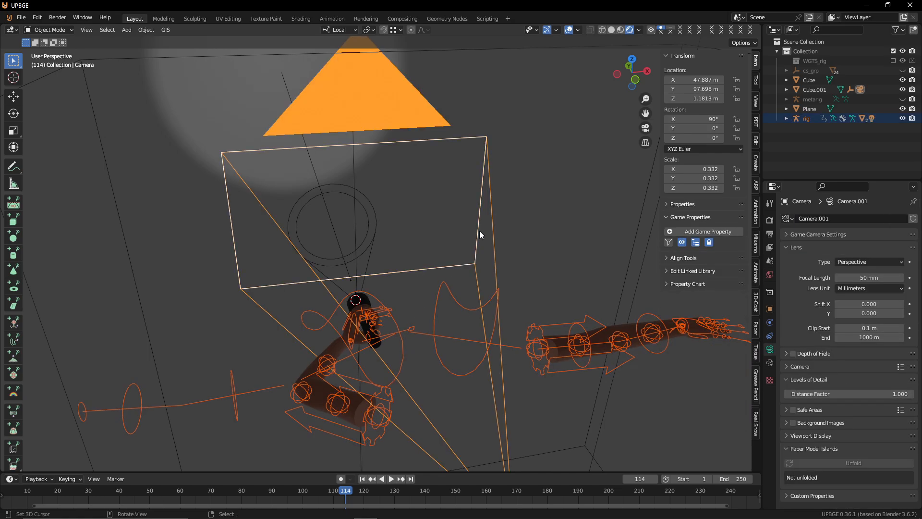
pyautogui.hotkey('ctrl', 'p')
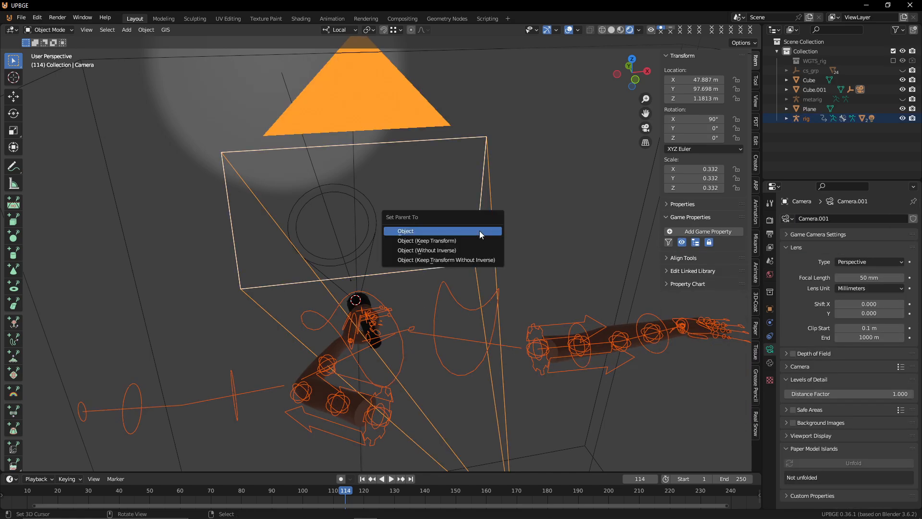
pyautogui.click(422, 230)
pyautogui.click(476, 206)
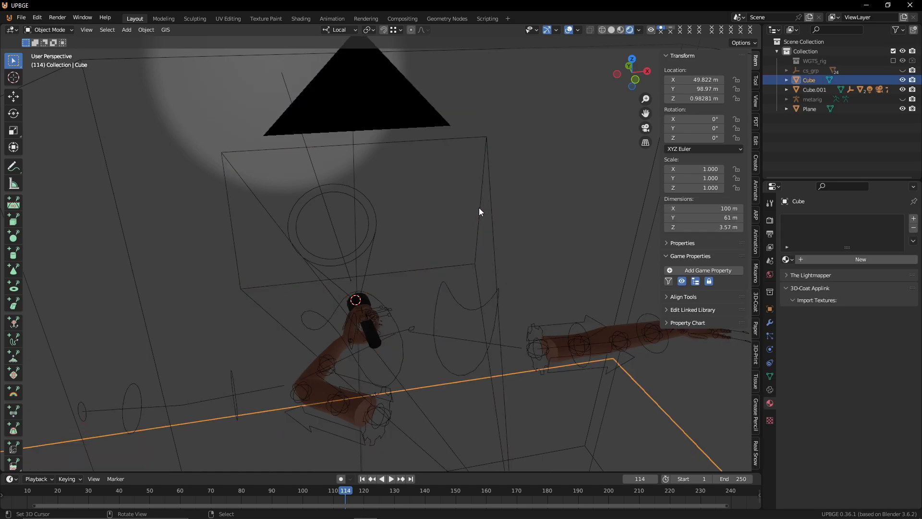
pyautogui.click(478, 248)
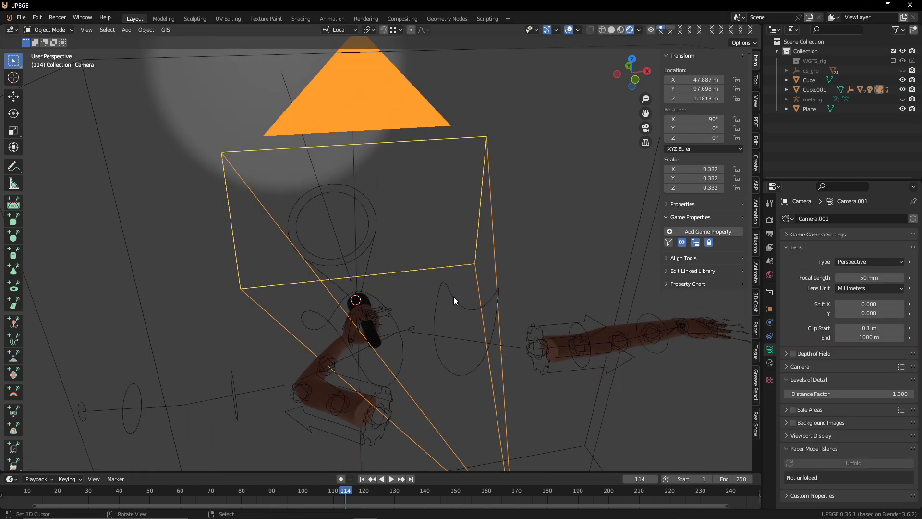
# Step: Try moving the cube-shaped empty along its local Z axis to test the parenting
pyautogui.moveTo(296, 165); pyautogui.dragTo(354, 171, button='middle')
pyautogui.scroll(-7, 354, 171)
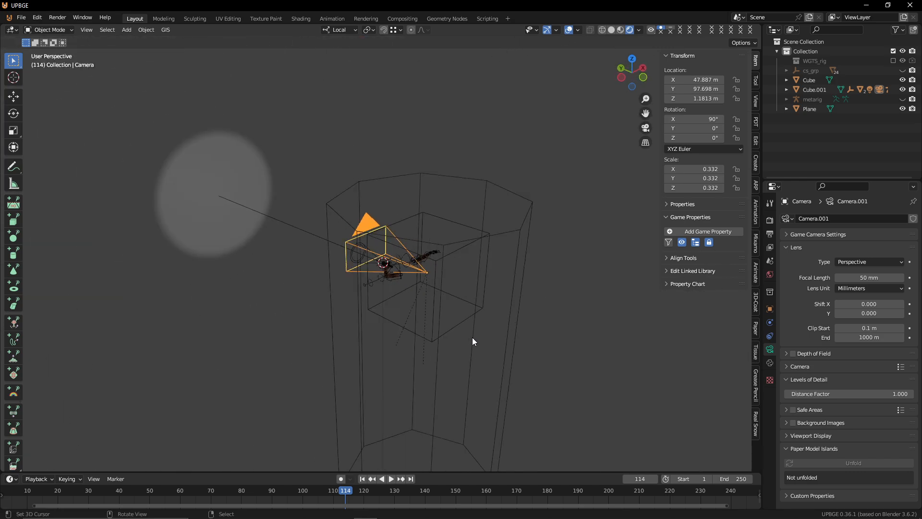
pyautogui.click(456, 333)
pyautogui.press('g')
pyautogui.press('z')
pyautogui.press('z')
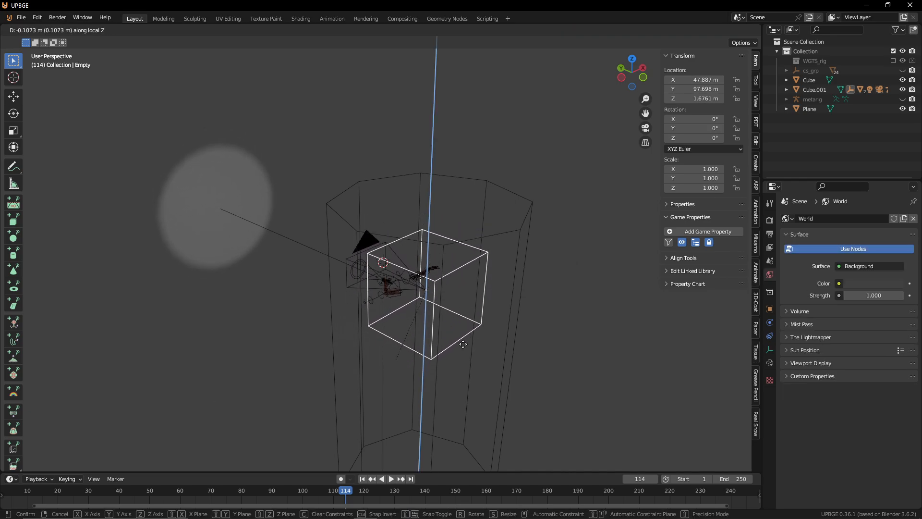
pyautogui.click(463, 344)
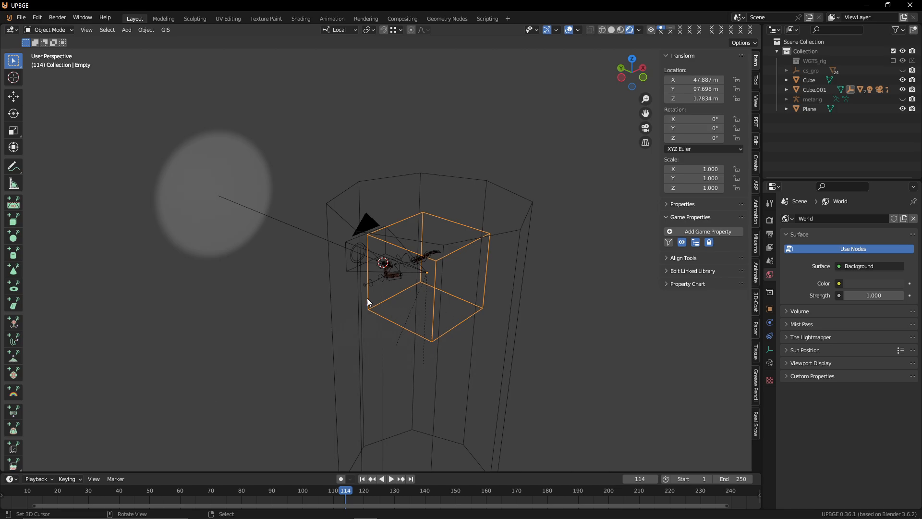
# Step: Try rotating the camera about its local and global Z axes to test the rig's parenting
pyautogui.moveTo(431, 260); pyautogui.dragTo(457, 265, button='middle')
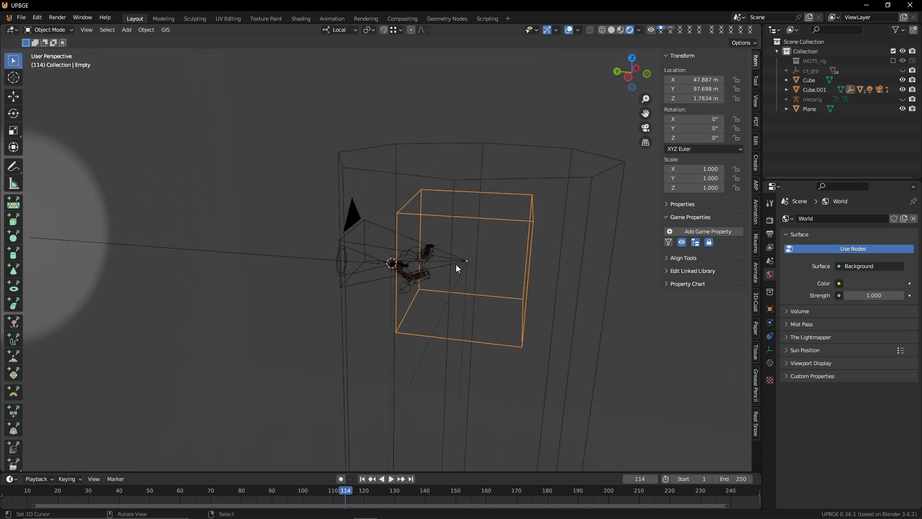
pyautogui.click(456, 264)
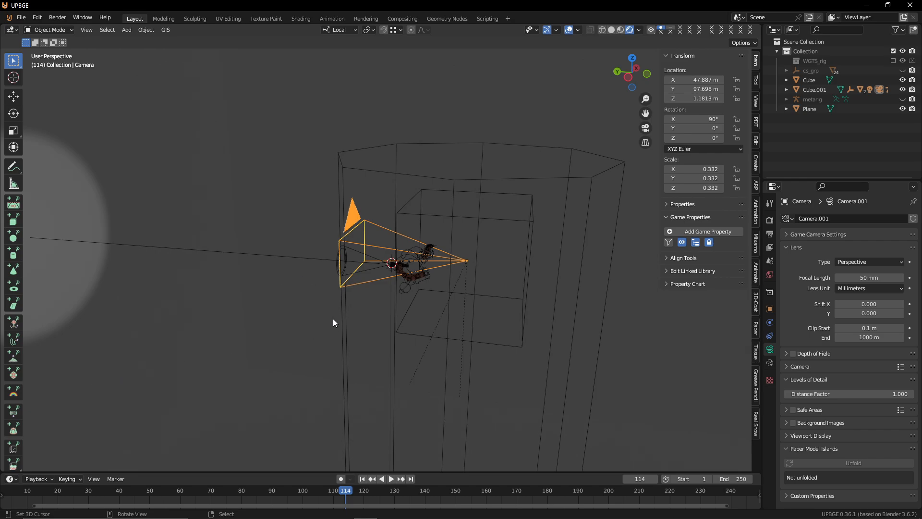
pyautogui.press('r')
pyautogui.press('Escape')
pyautogui.press('r')
pyautogui.press('z')
pyautogui.press('z')
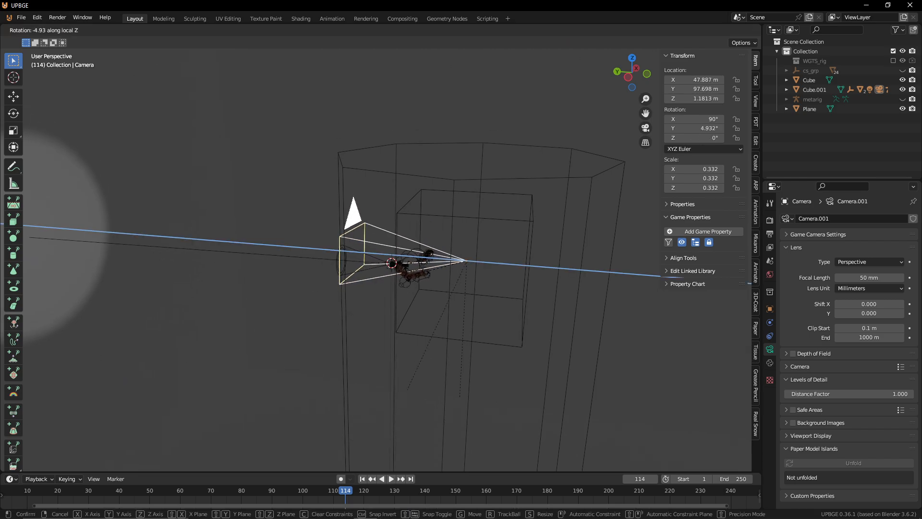
pyautogui.press('Escape')
pyautogui.press('r')
pyautogui.press('z')
pyautogui.press('z')
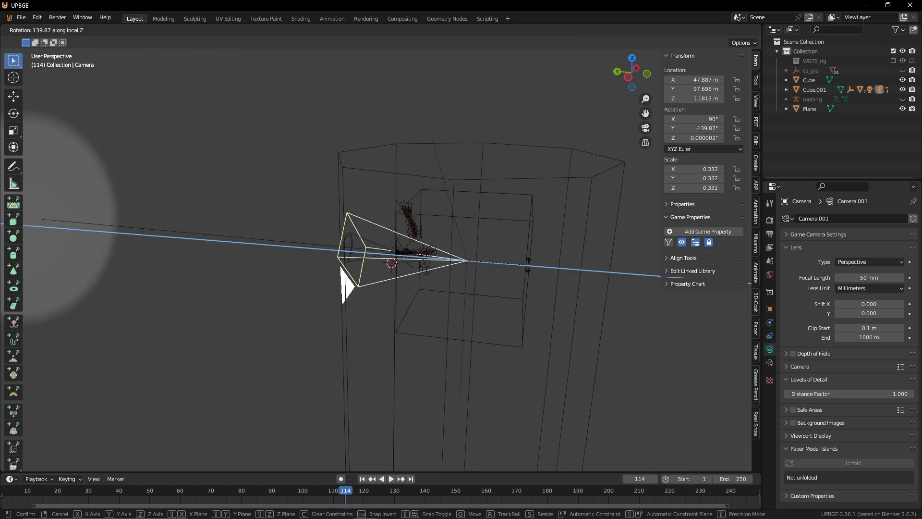
pyautogui.press('z')
pyautogui.press('z')
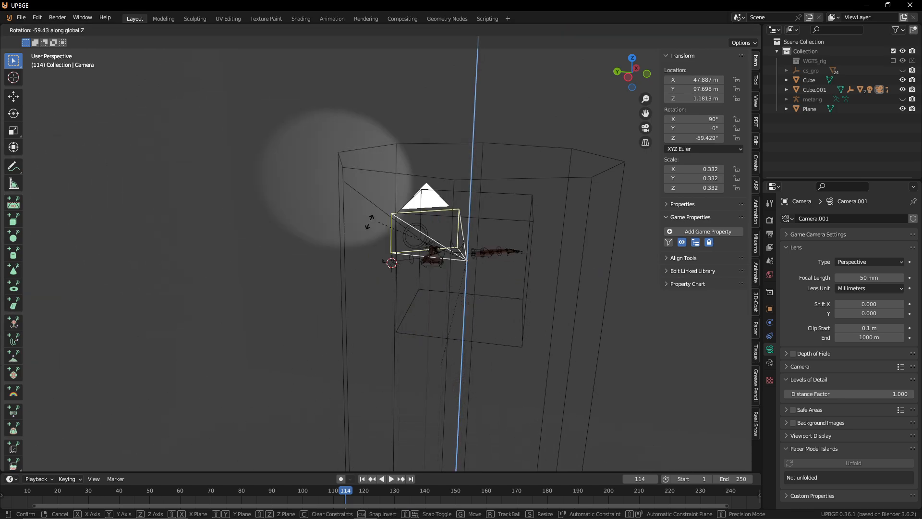
pyautogui.press('Escape')
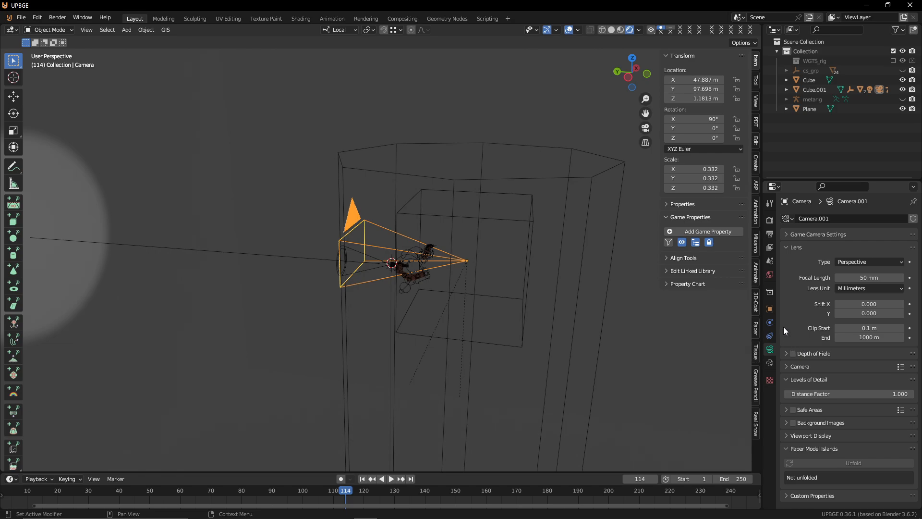
# Step: Enable Slow Parent in the camera's object relations and set its offset to 8.5
pyautogui.click(770, 321)
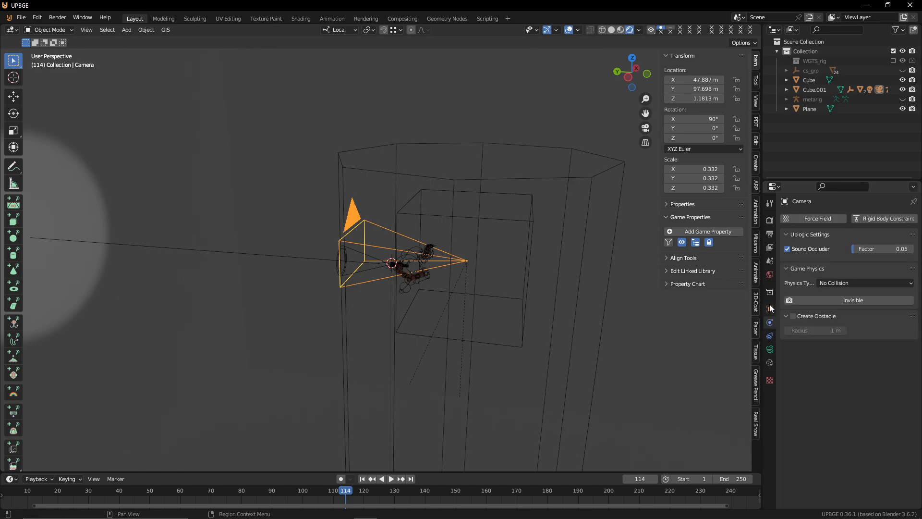
pyautogui.click(771, 309)
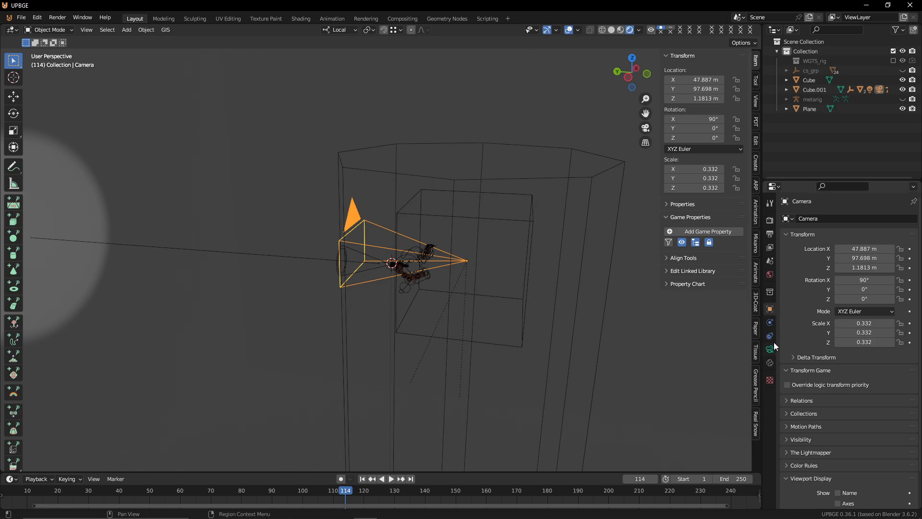
pyautogui.scroll(-2, 804, 469)
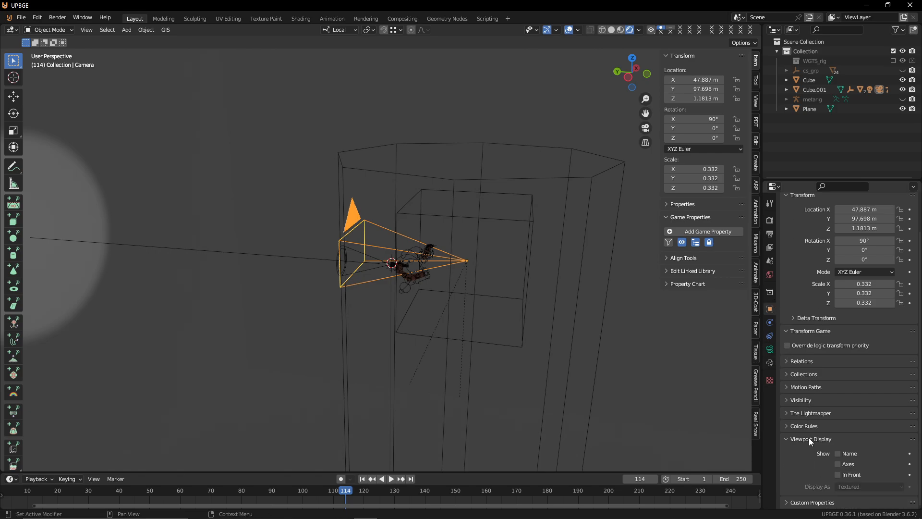
pyautogui.click(803, 361)
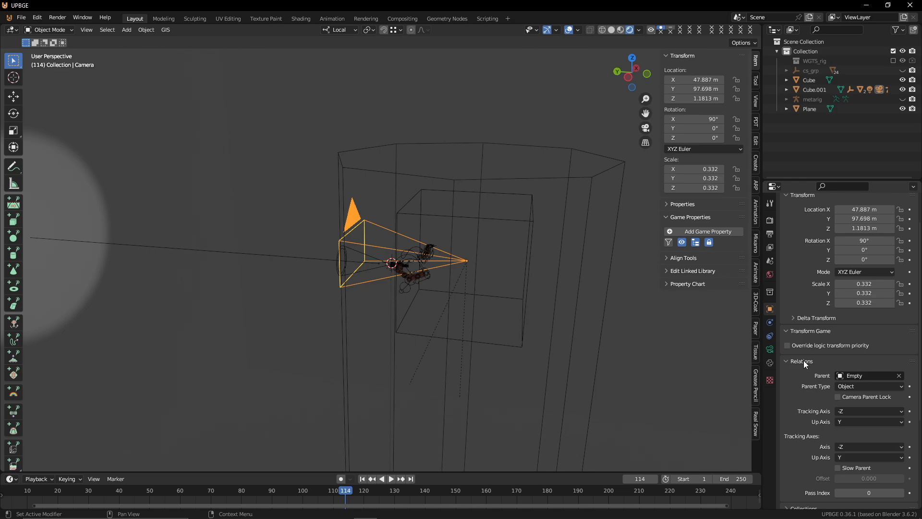
pyautogui.scroll(-3, 803, 428)
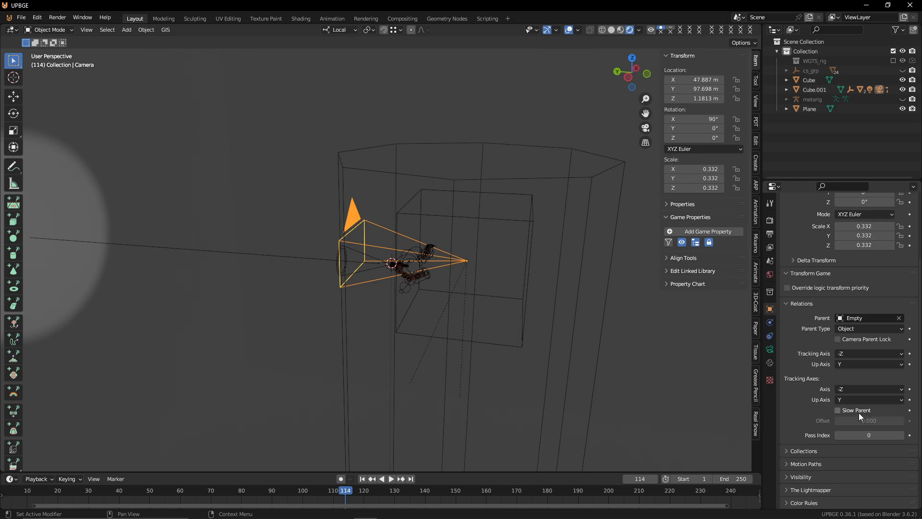
pyautogui.click(839, 411)
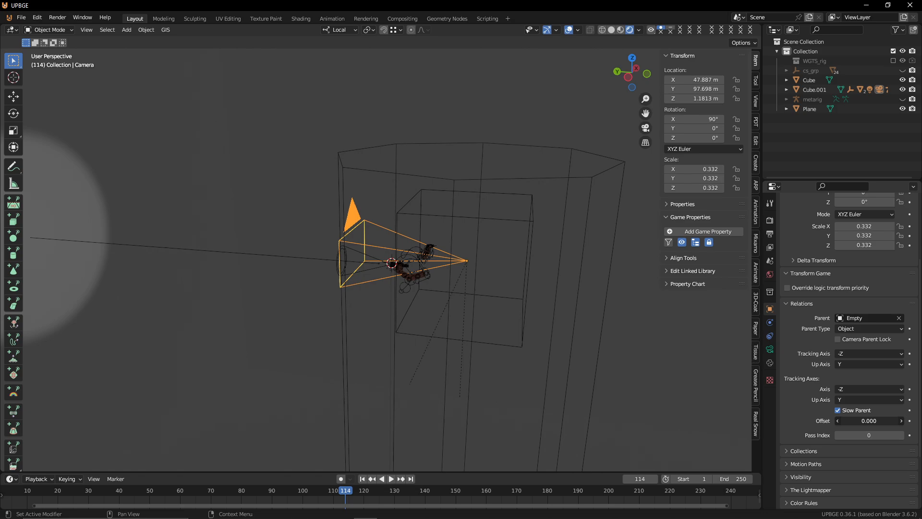
pyautogui.moveTo(860, 421); pyautogui.dragTo(887, 421)
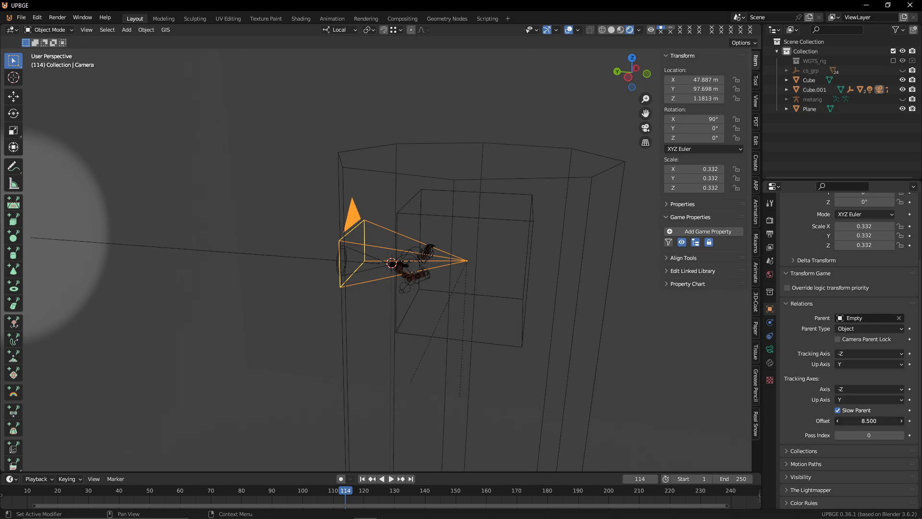
# Step: Try moving the cube-shaped empty freely to test the camera's Slow Parent behaviour
pyautogui.click(501, 219)
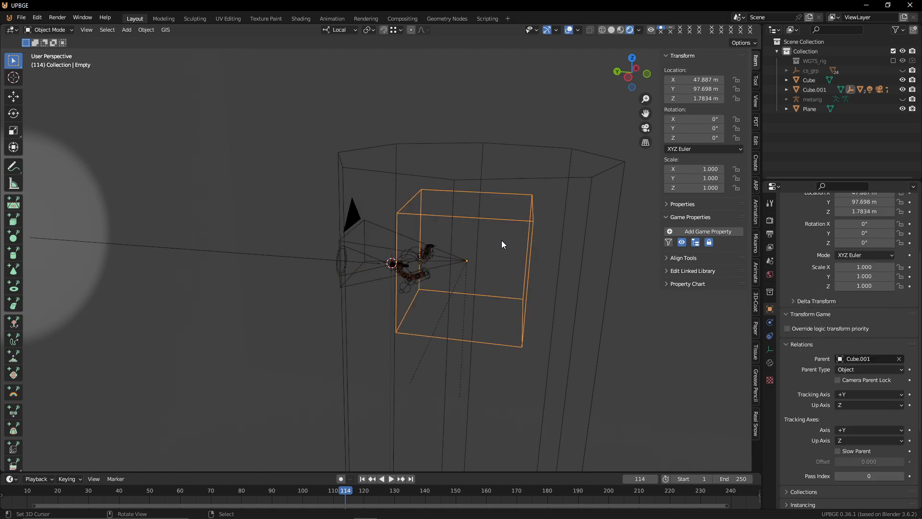
pyautogui.press('g')
pyautogui.click(491, 223)
pyautogui.moveTo(490, 224); pyautogui.dragTo(450, 229, button='middle')
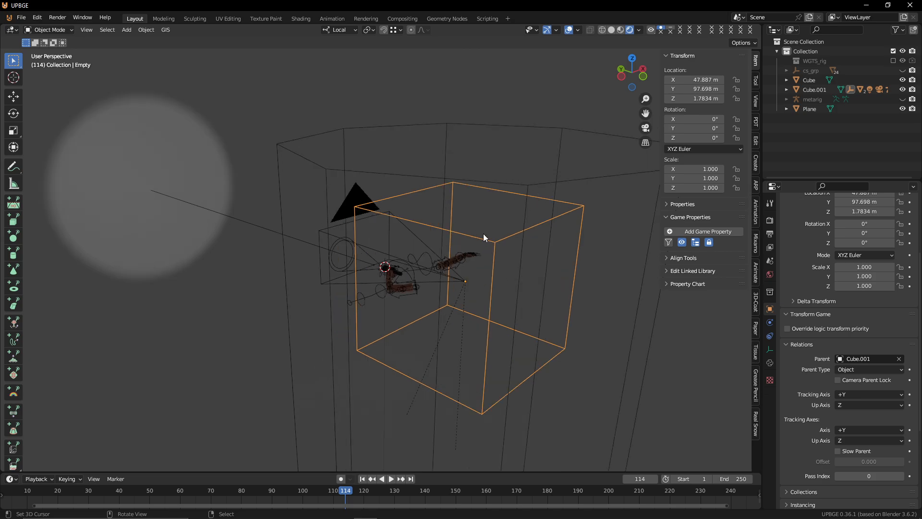
# Step: Scale the flashlight's spot light up uniformly by a factor of about 4.8
pyautogui.moveTo(342, 247); pyautogui.dragTo(365, 250, button='middle')
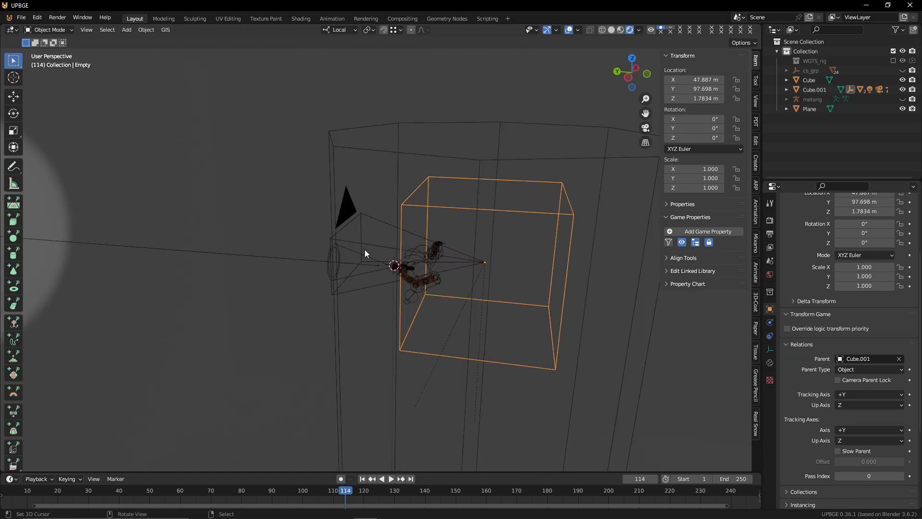
pyautogui.click(364, 250)
pyautogui.click(359, 256)
pyautogui.press('s')
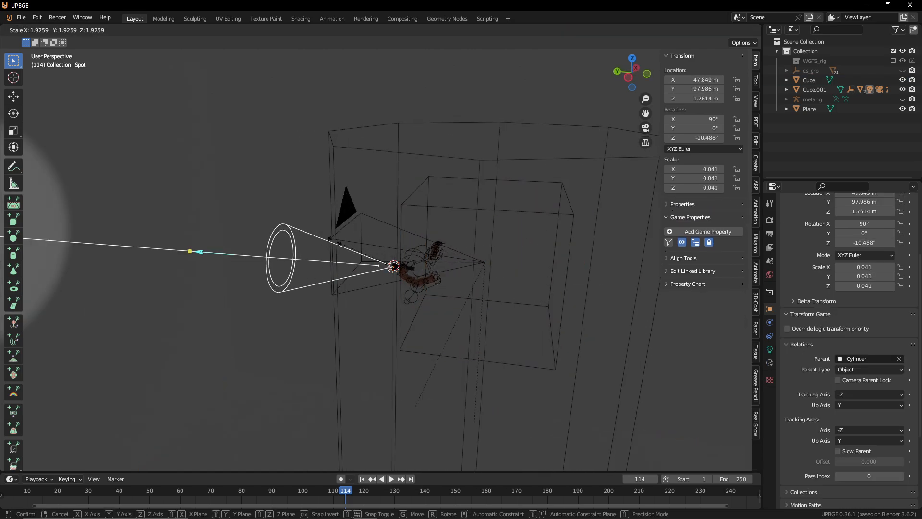
pyautogui.click(246, 234)
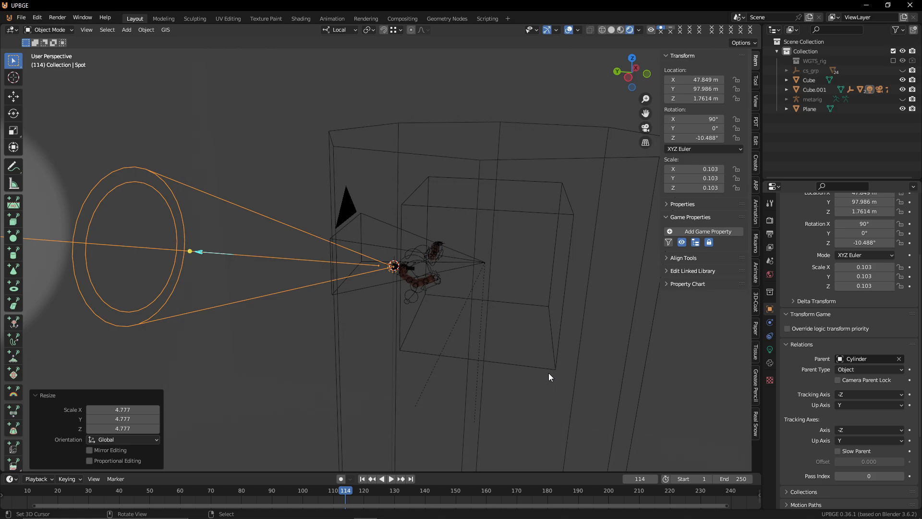
# Step: Enlarge the timeline area and set the current frame to 1
pyautogui.moveTo(257, 472); pyautogui.dragTo(264, 324)
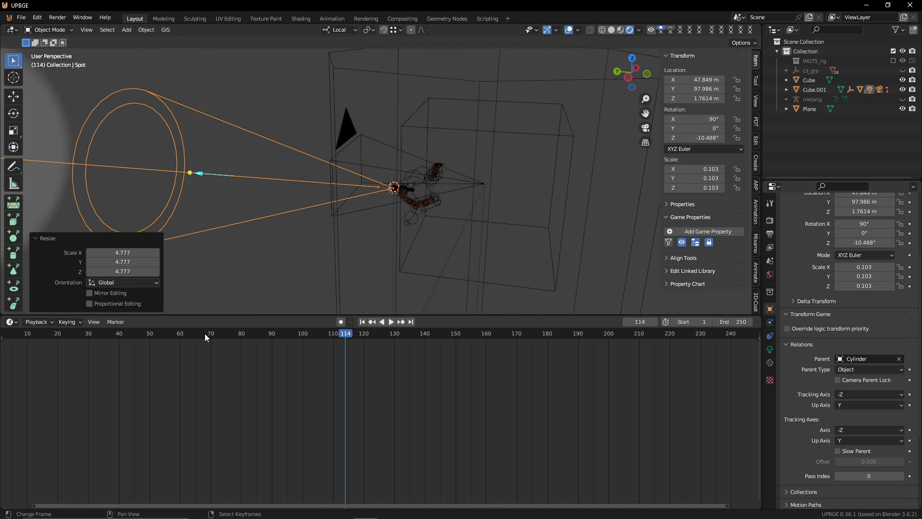
pyautogui.moveTo(350, 375); pyautogui.dragTo(0, 495)
pyautogui.moveTo(60, 488); pyautogui.dragTo(284, 464, button='middle')
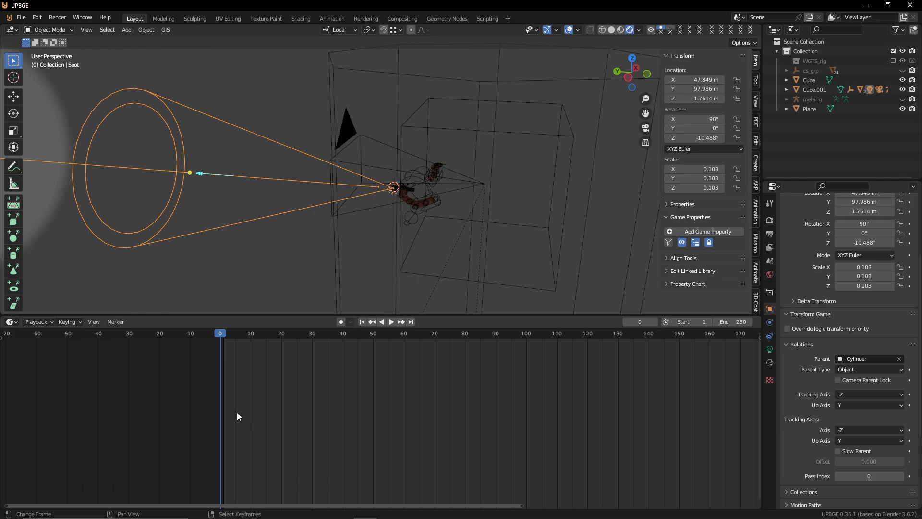
pyautogui.moveTo(237, 405); pyautogui.dragTo(225, 408)
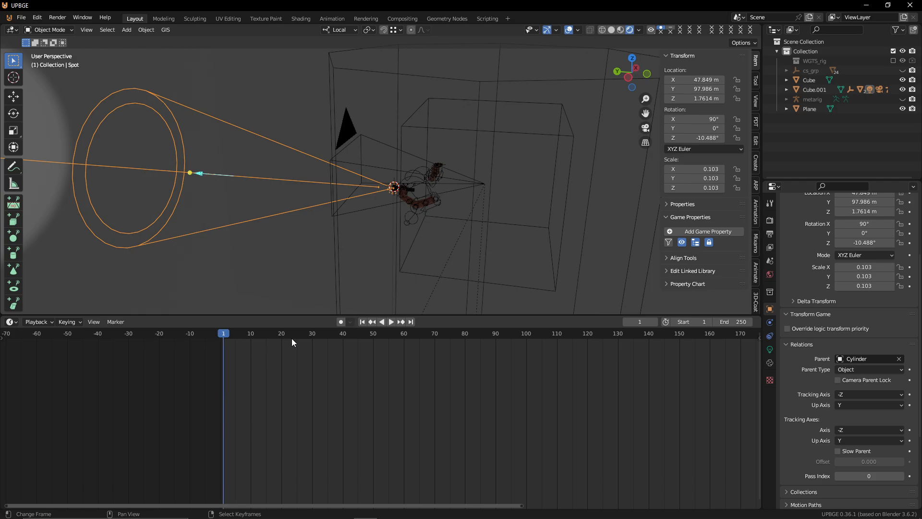
# Step: Select the cube-shaped empty and set the timeline's active keying set to Location
pyautogui.click(399, 239)
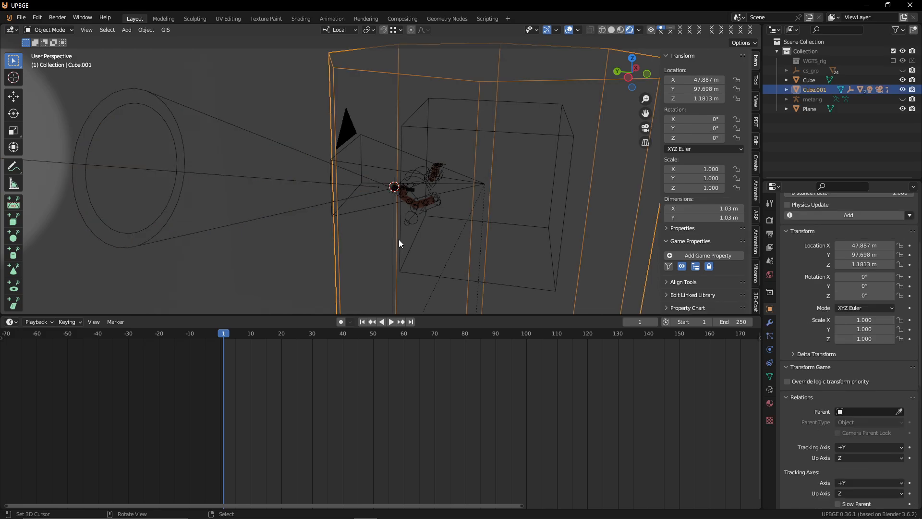
pyautogui.click(400, 240)
pyautogui.click(402, 241)
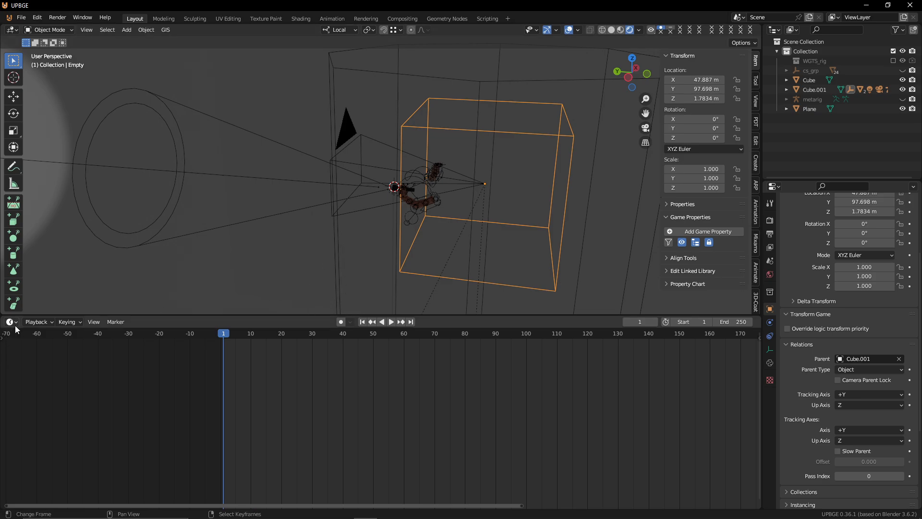
pyautogui.click(63, 322)
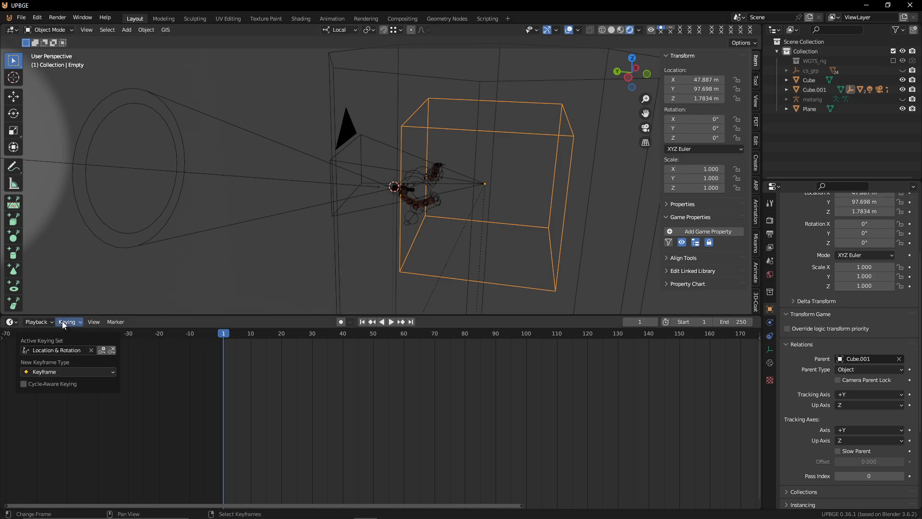
pyautogui.click(57, 349)
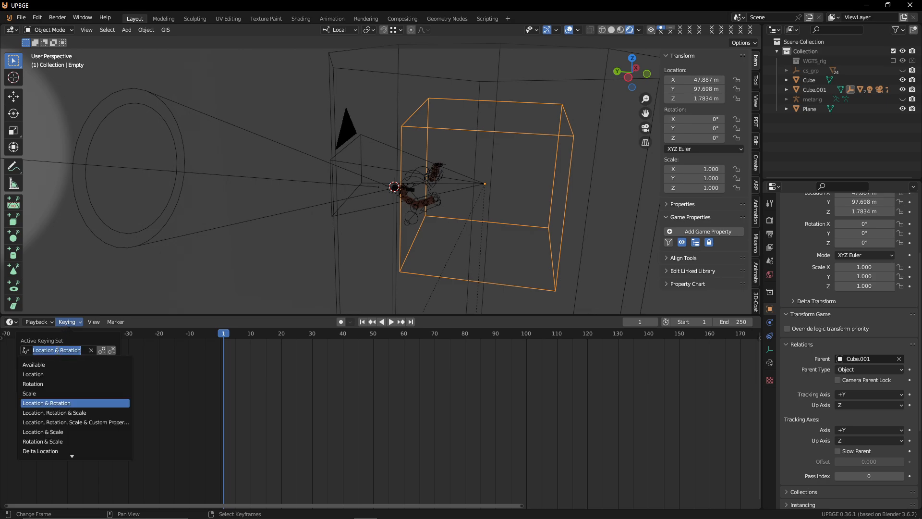
pyautogui.click(57, 374)
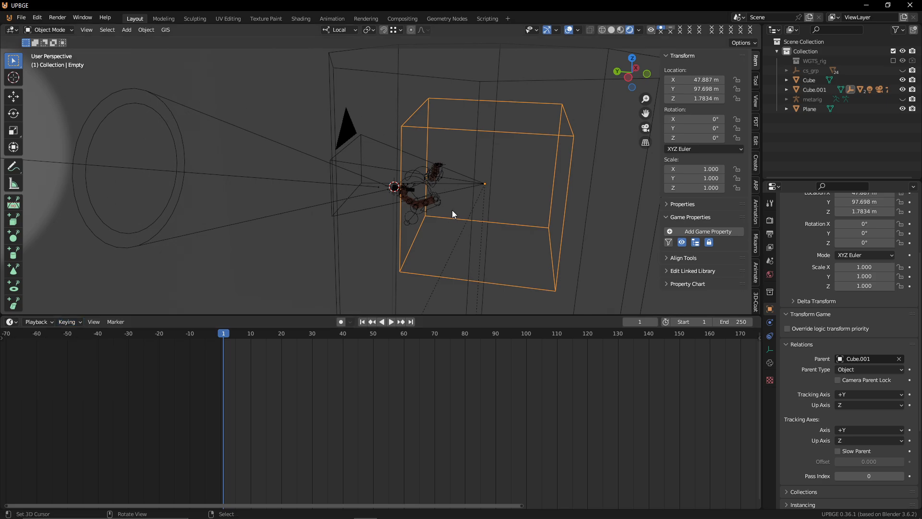
# Step: Keyframe the empty's location at frames 1 and 40, expanding its transform channels in the timeline
pyautogui.press('i')
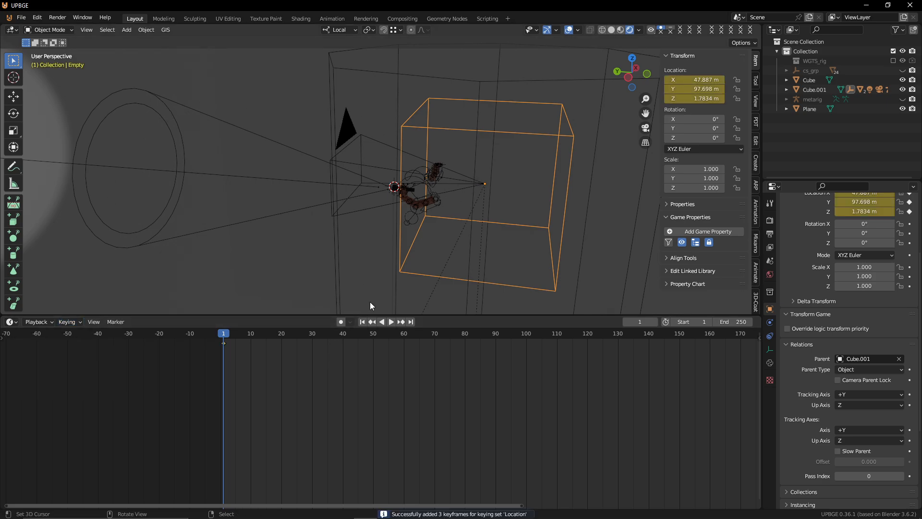
pyautogui.click(3, 341)
pyautogui.click(4, 344)
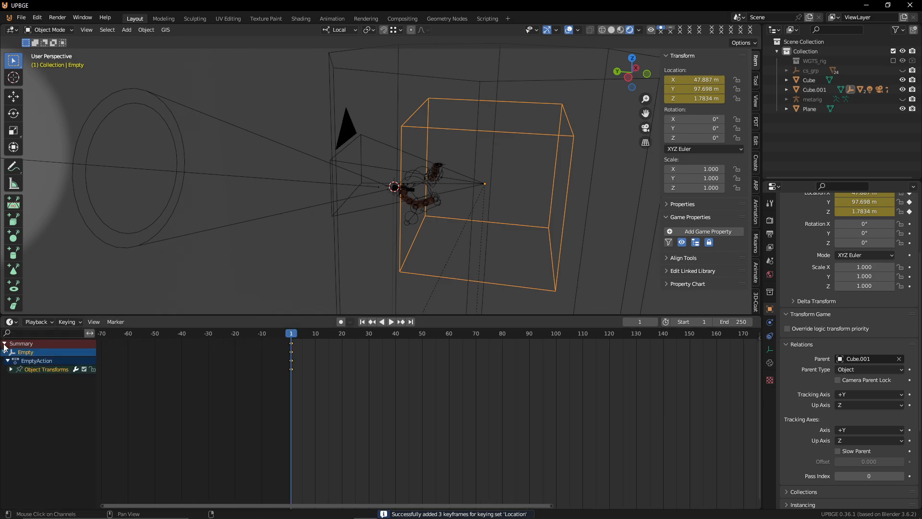
pyautogui.click(11, 369)
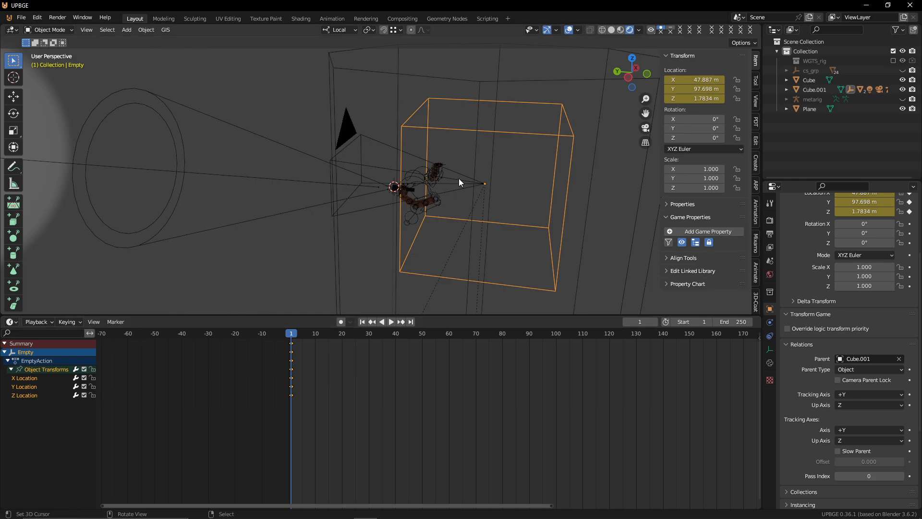
pyautogui.moveTo(270, 429); pyautogui.dragTo(394, 422)
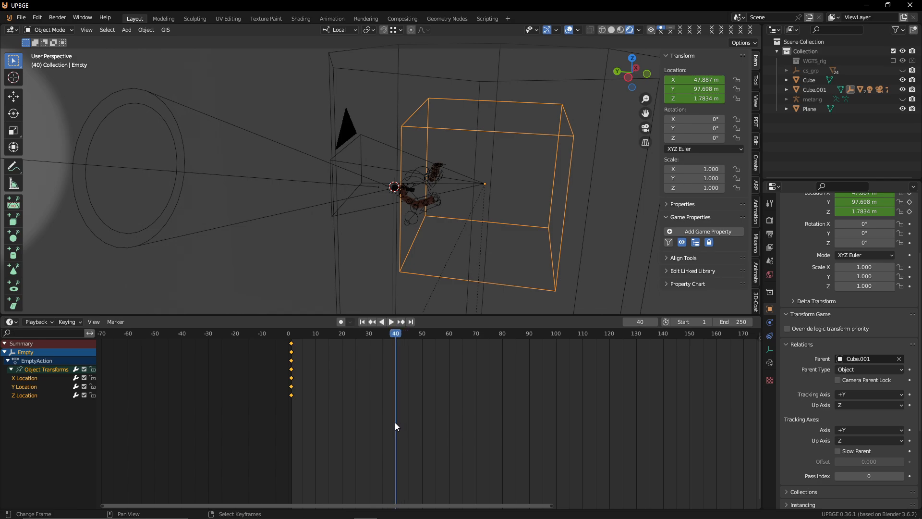
pyautogui.press('i')
pyautogui.press('i')
# Step: At frame 20, lower the empty about 0.04 m along its local Z axis and keyframe its location
pyautogui.moveTo(347, 388); pyautogui.dragTo(342, 388)
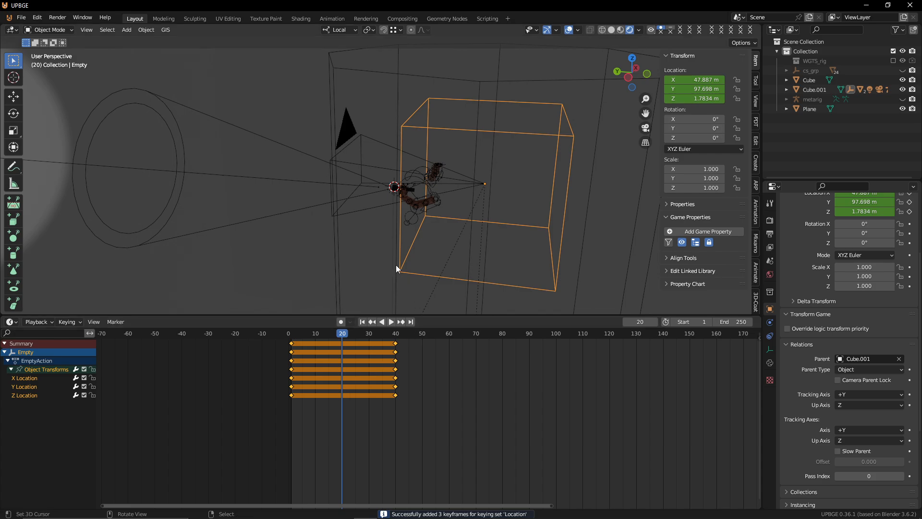
pyautogui.press('g')
pyautogui.press('z')
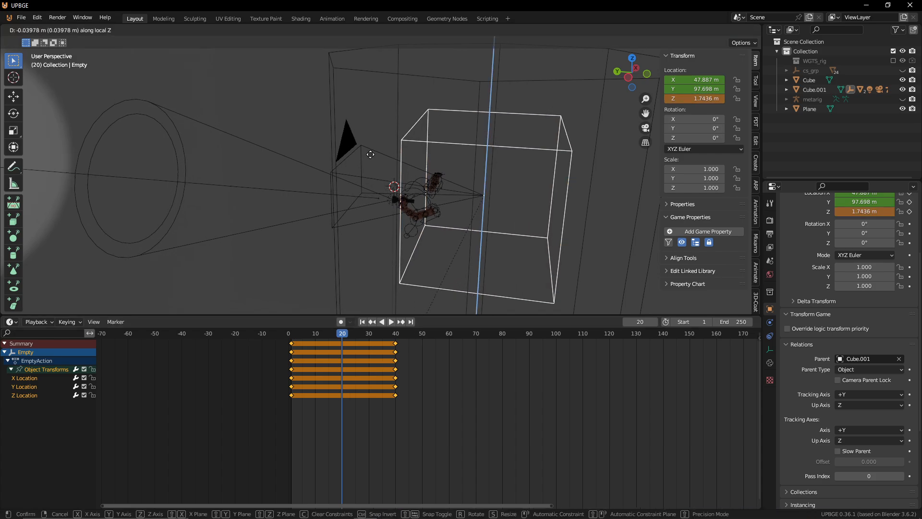
pyautogui.click(373, 160)
pyautogui.press('i')
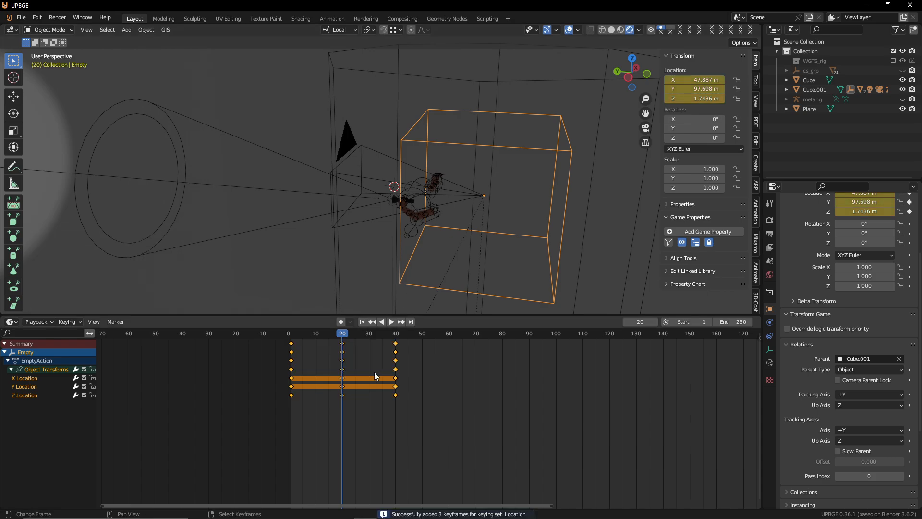
# Step: Keyframe the empty's original location at frames 50 and 70
pyautogui.moveTo(346, 373); pyautogui.dragTo(422, 372)
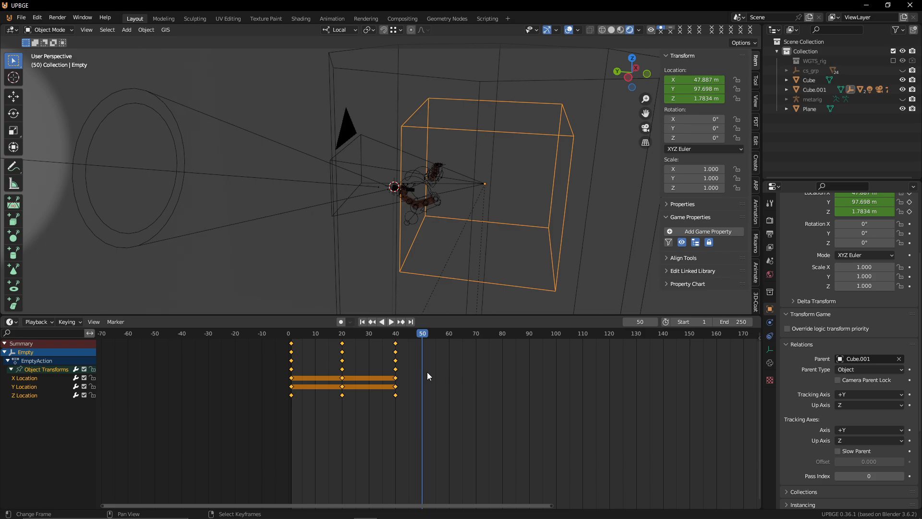
pyautogui.press('i')
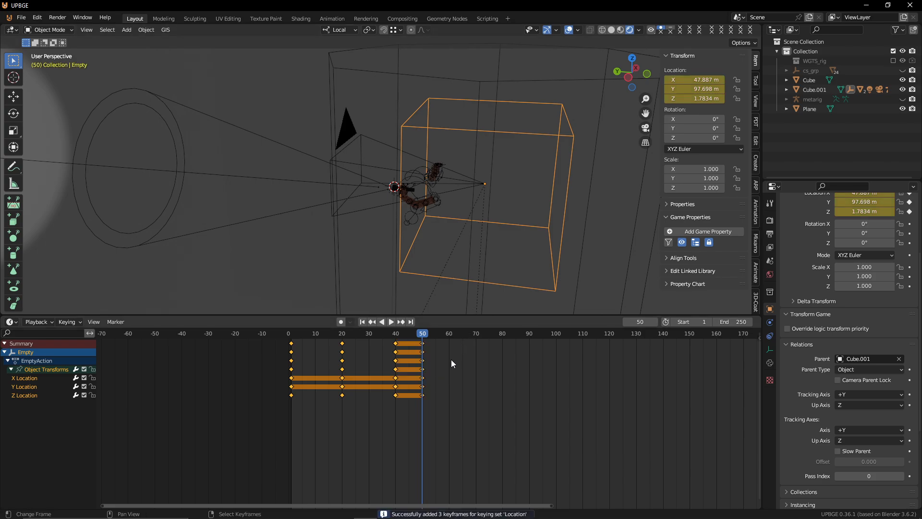
pyautogui.moveTo(429, 367); pyautogui.dragTo(477, 368)
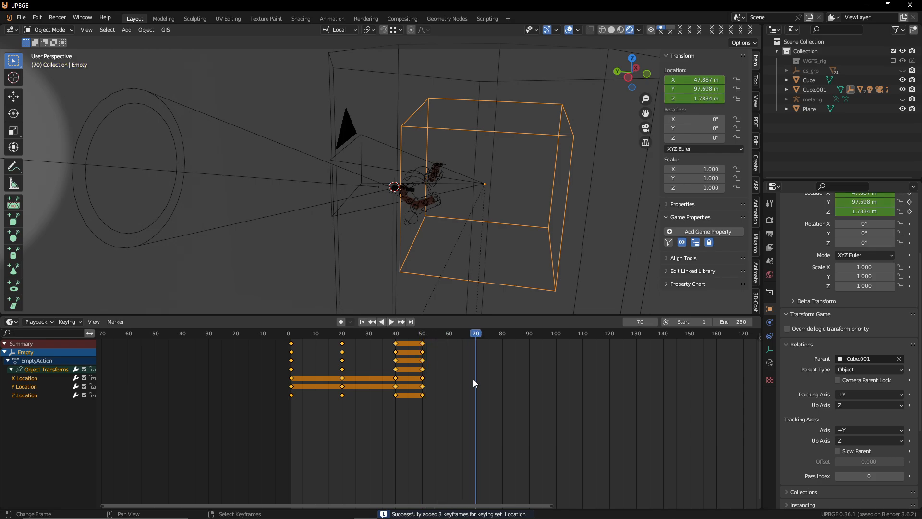
pyautogui.press('i')
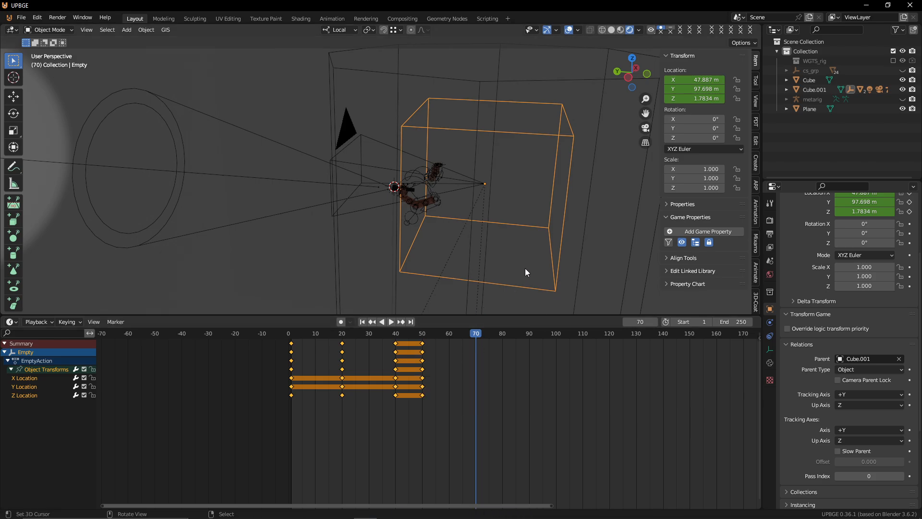
pyautogui.press('i')
# Step: At frame 59, lower the empty about 0.039 m along local Z, keyframe its location, and scrub back to frame 2
pyautogui.moveTo(479, 386); pyautogui.dragTo(447, 392)
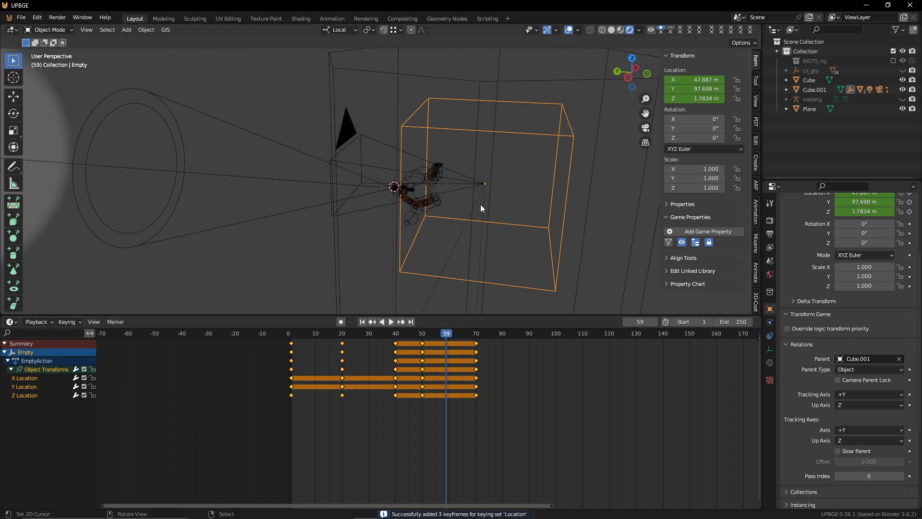
pyautogui.press('g')
pyautogui.press('z')
pyautogui.click(479, 264)
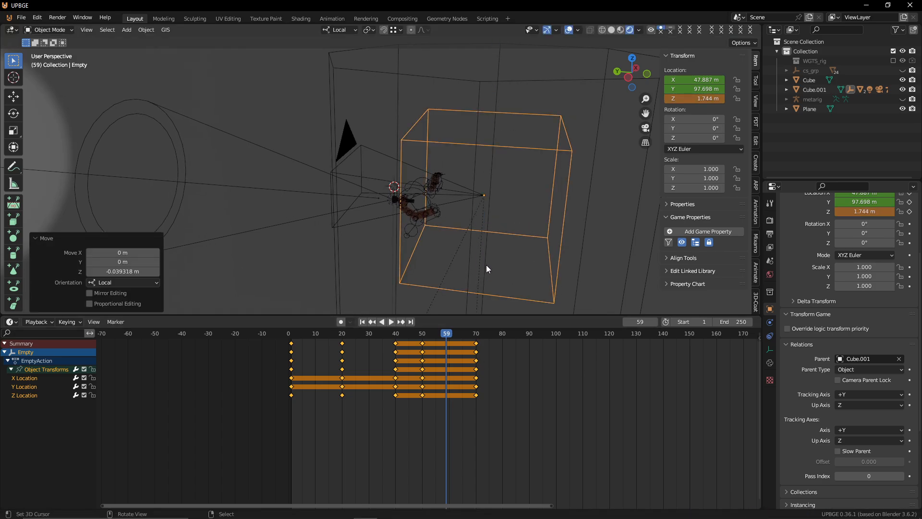
pyautogui.press('i')
pyautogui.moveTo(446, 350); pyautogui.dragTo(295, 386)
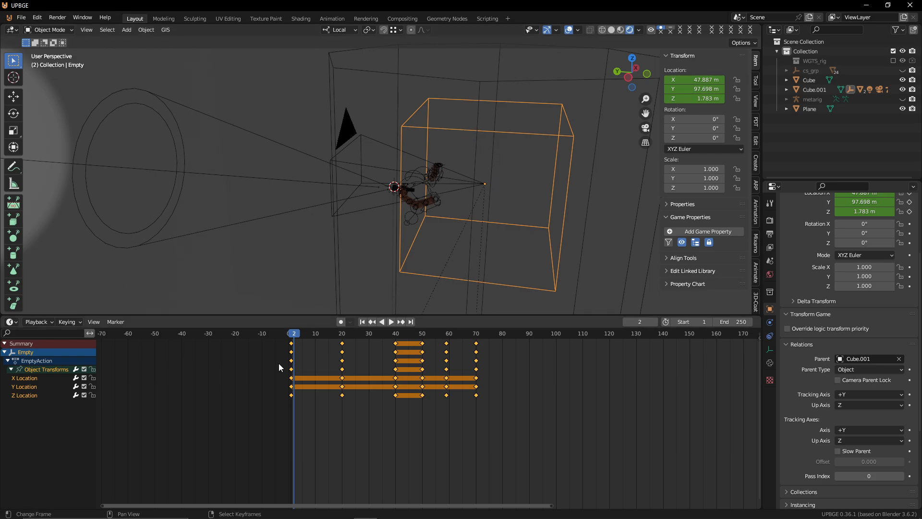
# Step: Enable Bloom and Ambient Occlusion in the scene's render settings, keeping their default values
pyautogui.click(769, 221)
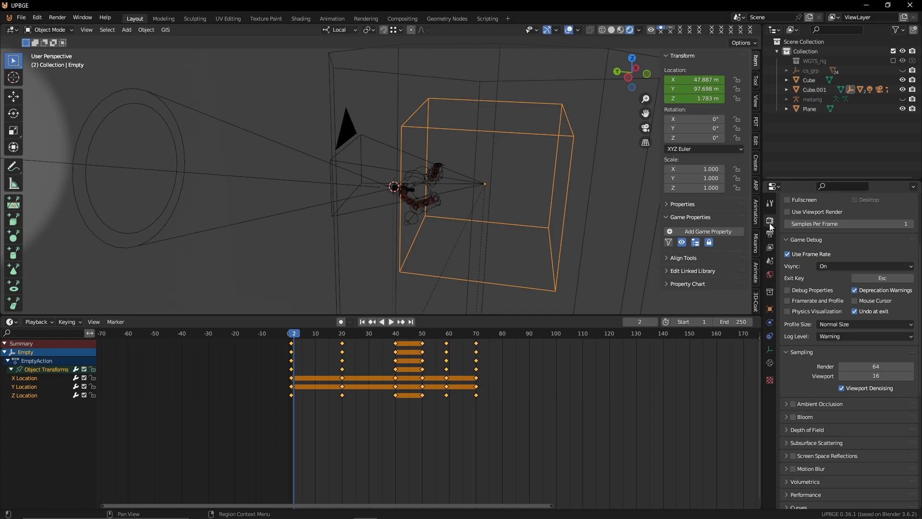
pyautogui.click(794, 414)
pyautogui.click(796, 418)
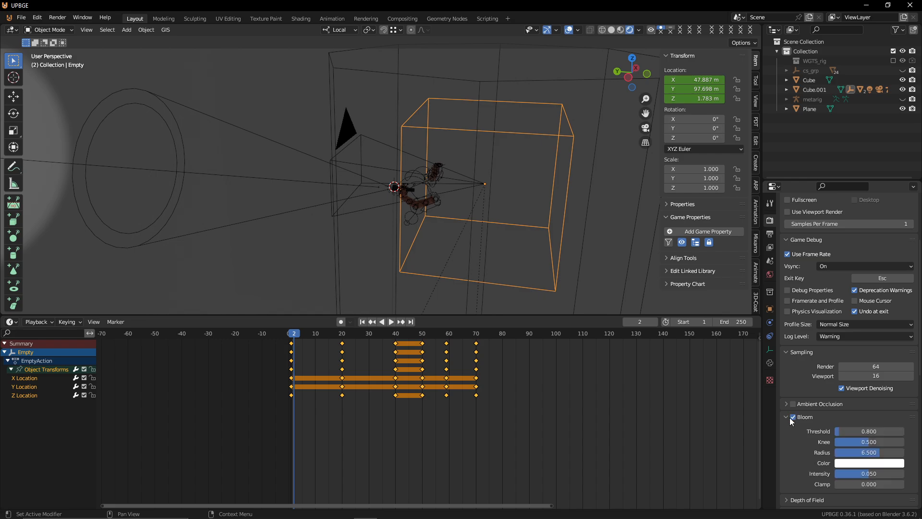
pyautogui.click(786, 417)
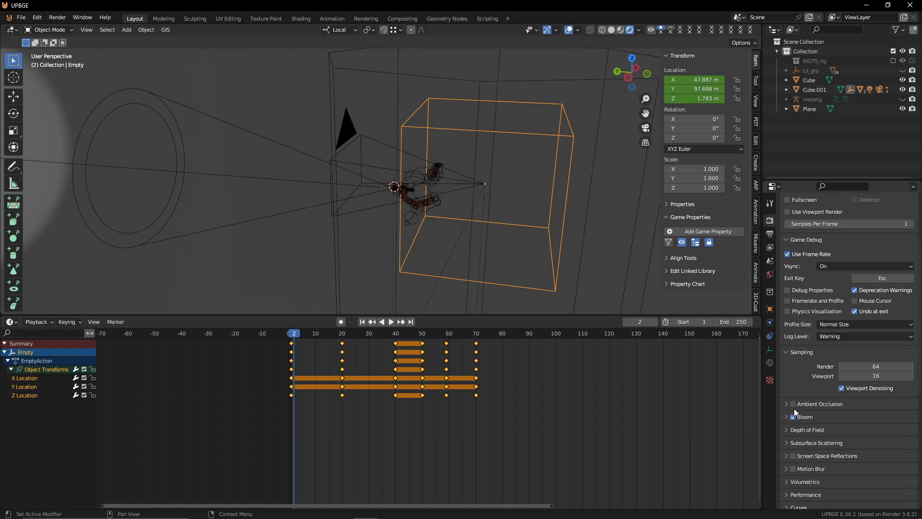
pyautogui.click(794, 408)
pyautogui.click(794, 408)
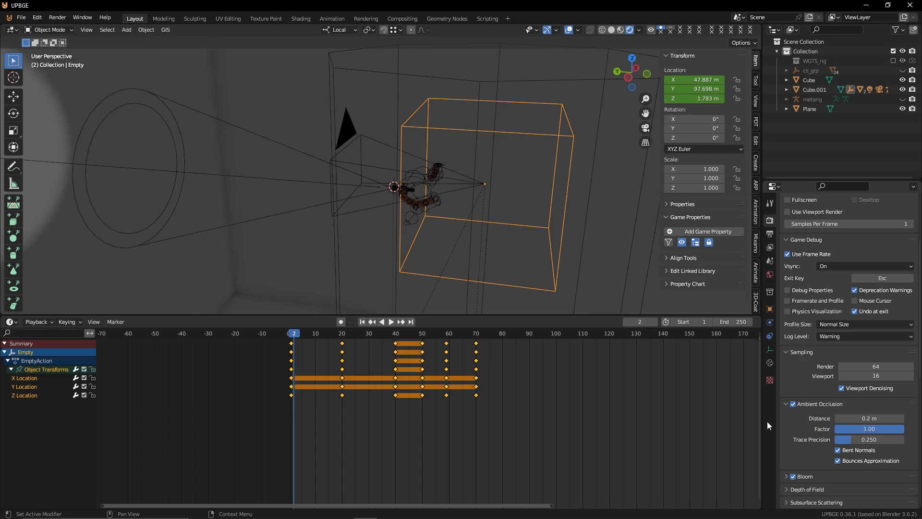
pyautogui.click(788, 404)
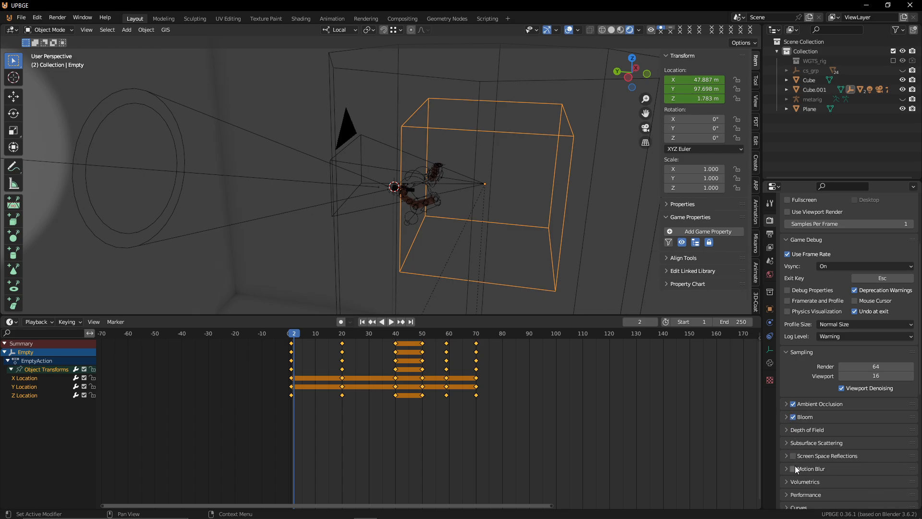
# Step: Enable Motion Blur in the scene's render settings with its default values
pyautogui.scroll(-3, 794, 465)
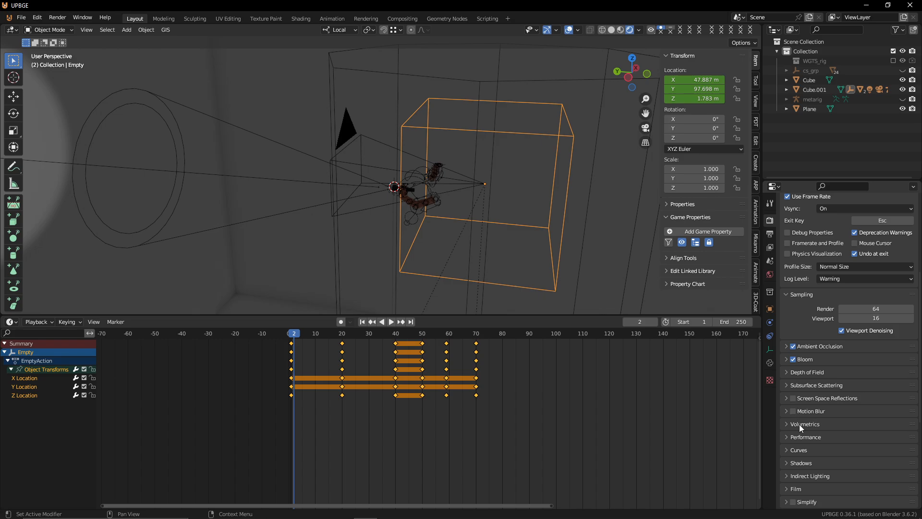
pyautogui.click(788, 411)
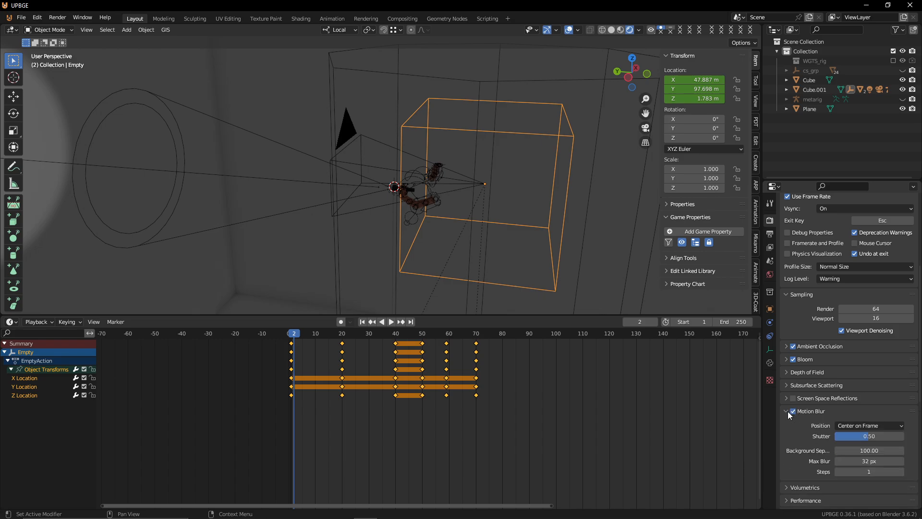
pyautogui.click(788, 411)
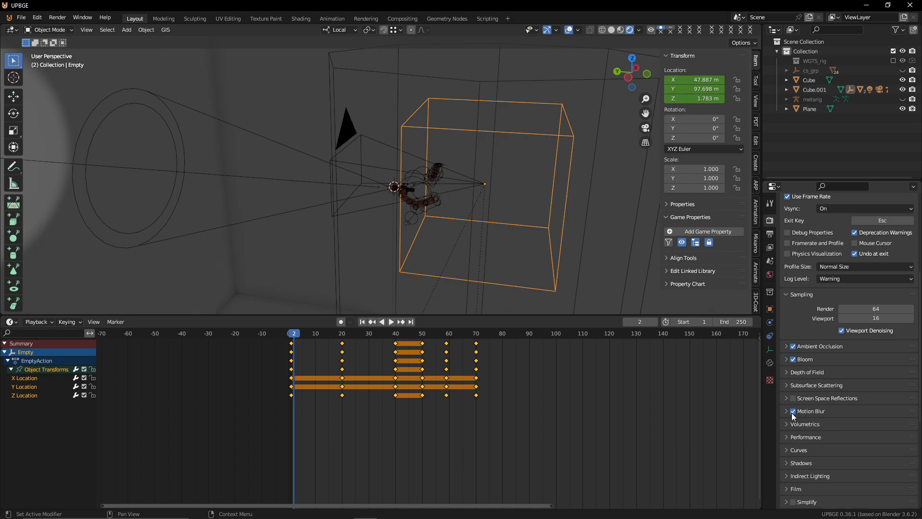
# Step: Enable High Quality Normals and Volumetric Shadows in the scene's render settings
pyautogui.click(808, 436)
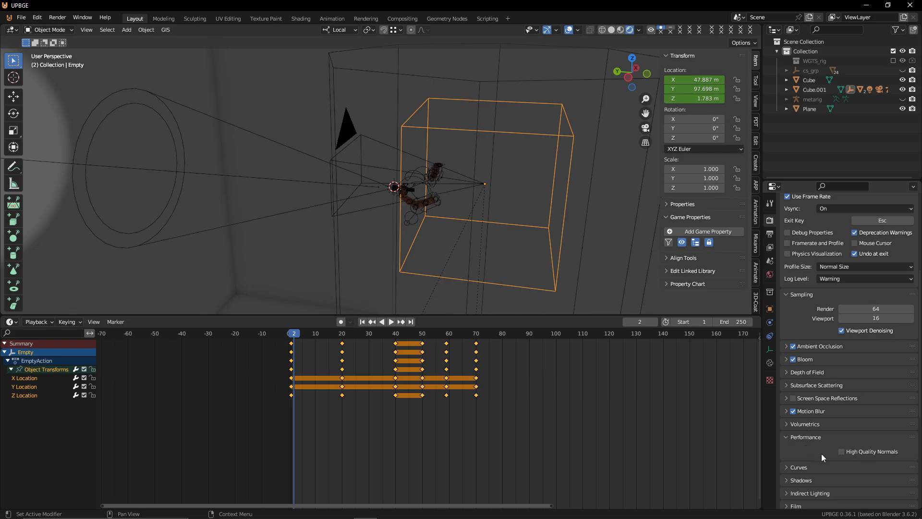
pyautogui.click(788, 428)
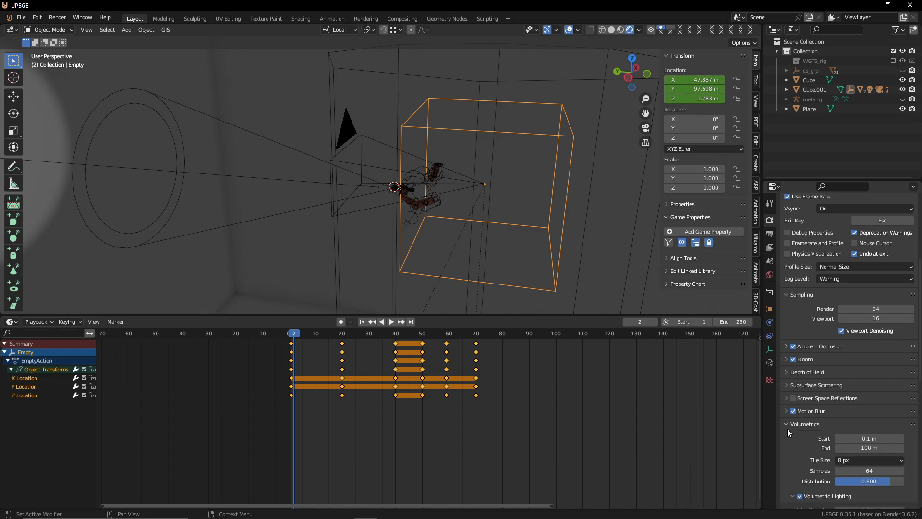
pyautogui.scroll(-6, 822, 442)
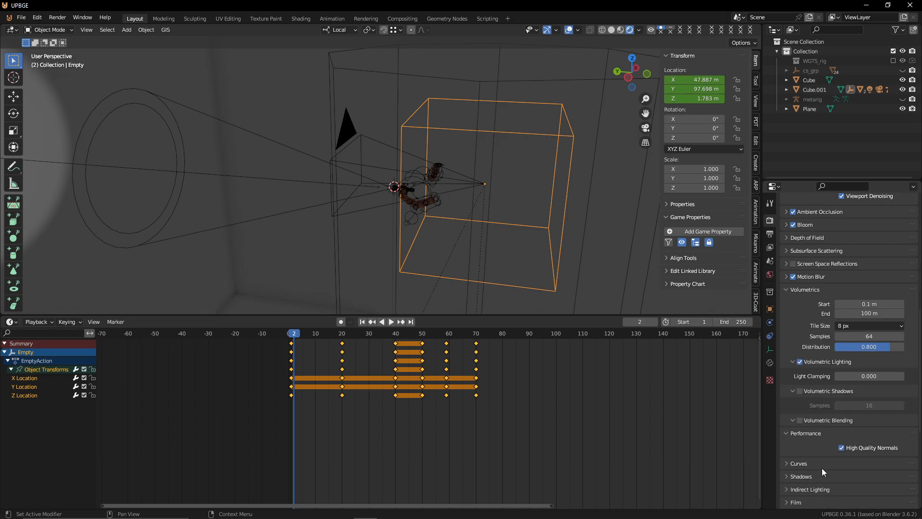
pyautogui.click(800, 391)
pyautogui.click(796, 391)
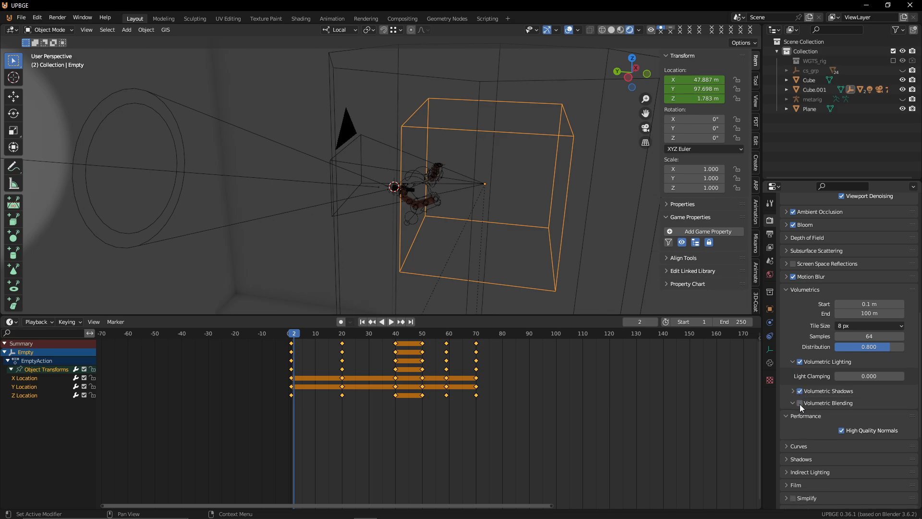
pyautogui.click(800, 402)
# Step: Set the shadow Cube Size and Cascade Size to 64 px and enable High Bit Depth for shadows
pyautogui.click(794, 446)
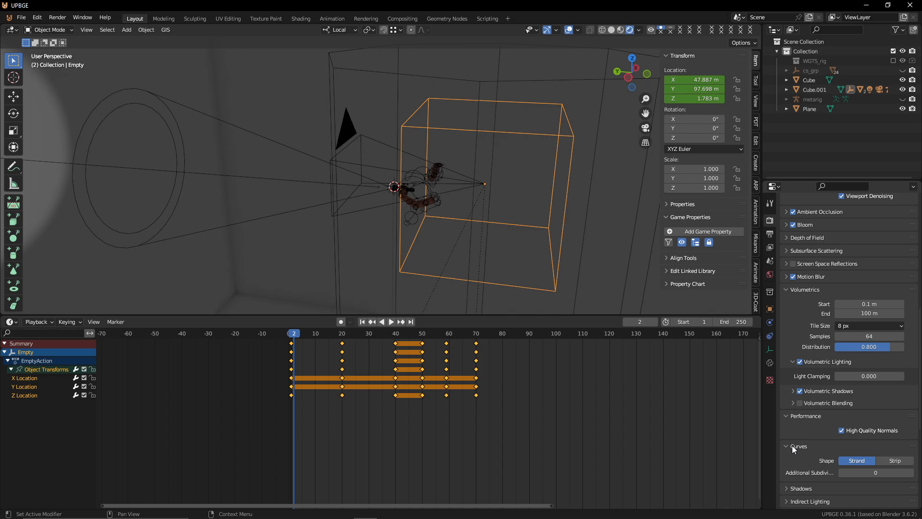
pyautogui.click(797, 489)
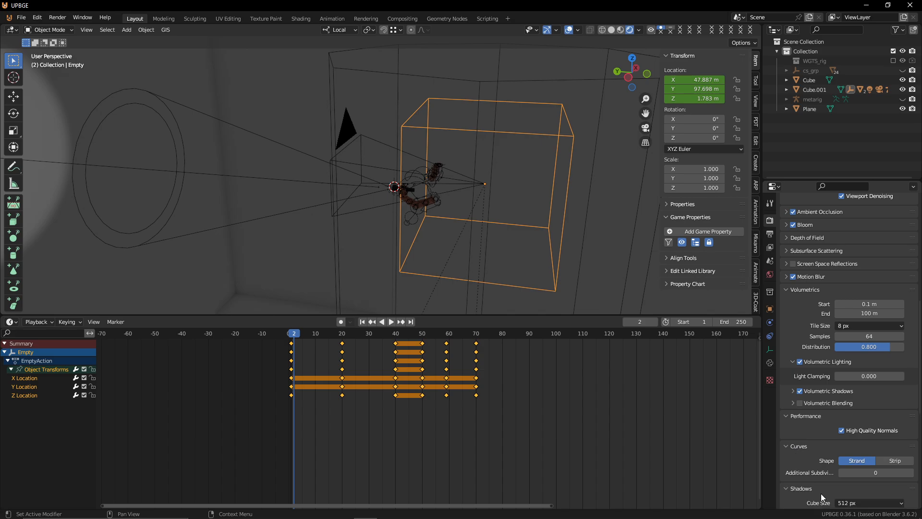
pyautogui.scroll(-2, 824, 493)
pyautogui.click(846, 465)
pyautogui.click(836, 454)
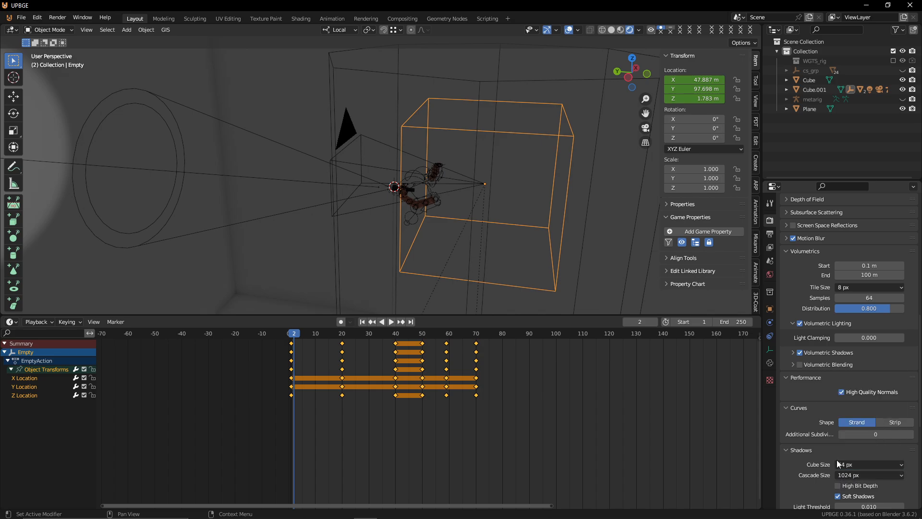
pyautogui.click(851, 475)
pyautogui.click(838, 465)
pyautogui.scroll(-3, 838, 492)
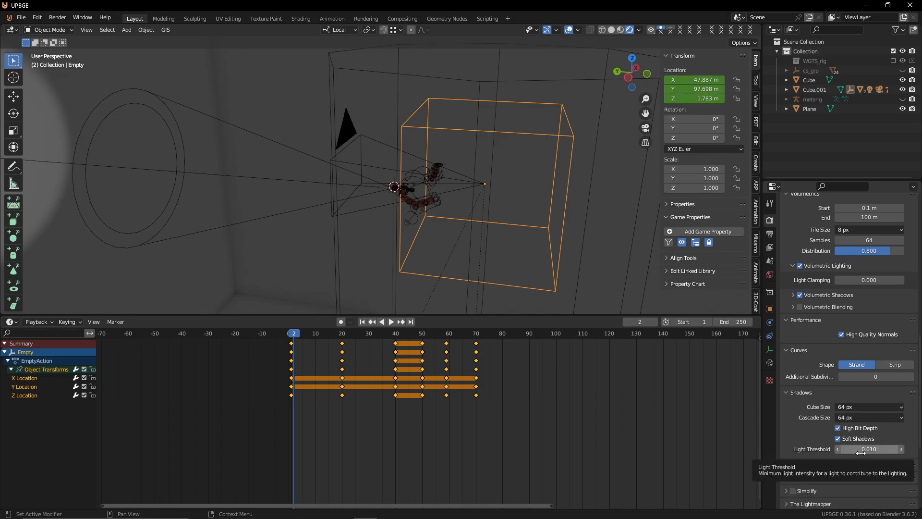
pyautogui.moveTo(861, 453)
pyautogui.mouseDown()
pyautogui.moveTo(878, 452)
pyautogui.moveTo(865, 451)
pyautogui.mouseUp()
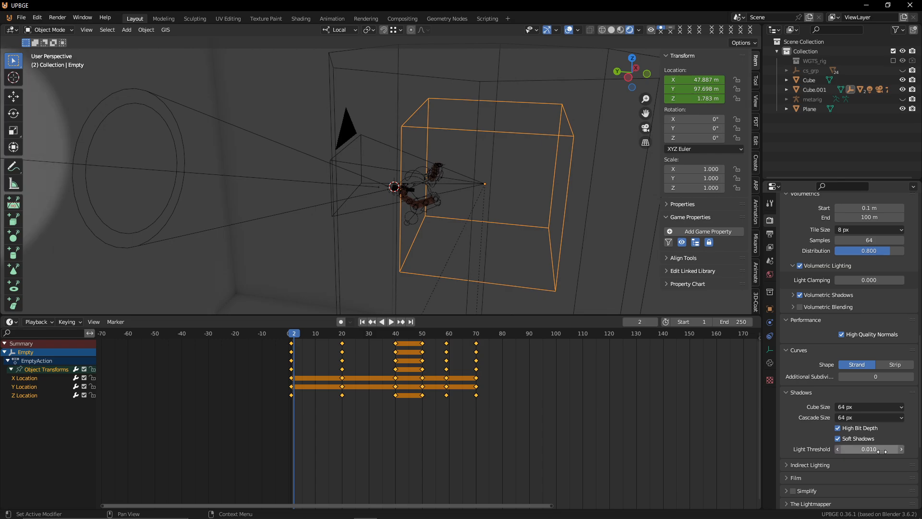
# Step: Examine the indirect lighting options, the output format settings and the game resolution options
pyautogui.click(825, 464)
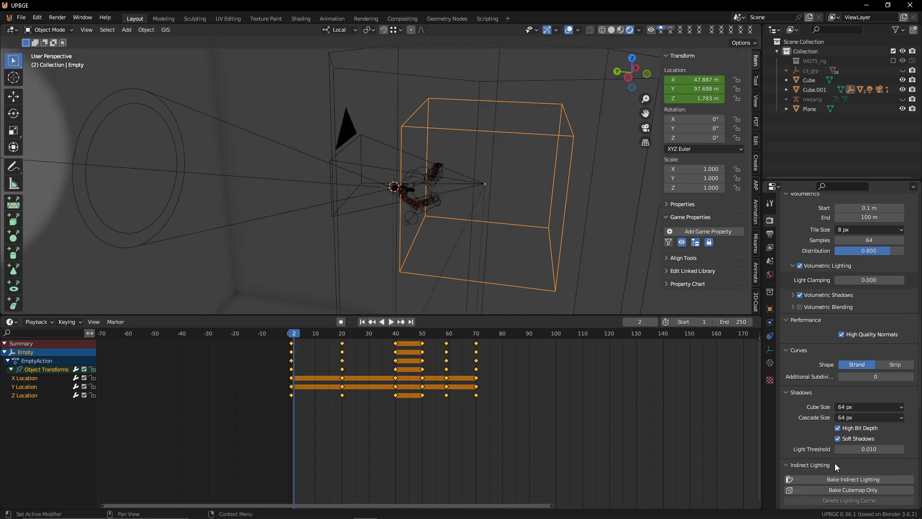
pyautogui.scroll(-4, 835, 463)
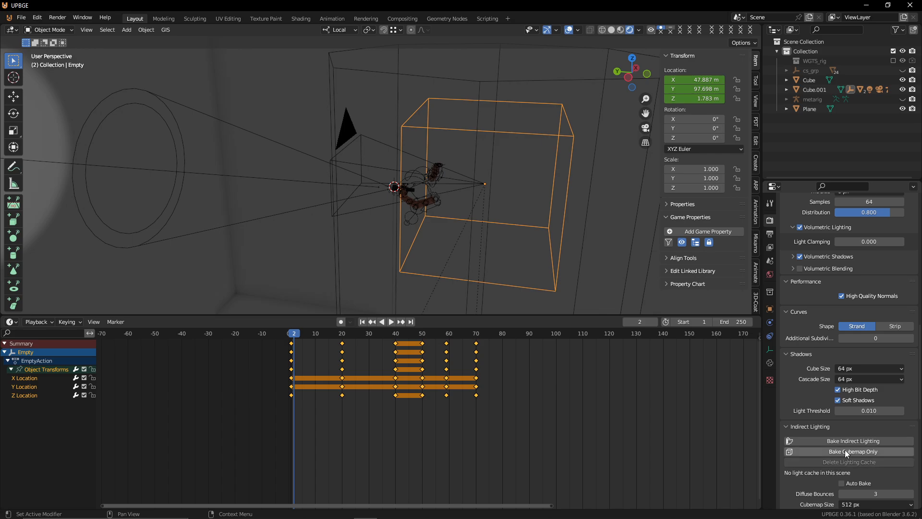
pyautogui.scroll(-1, 844, 452)
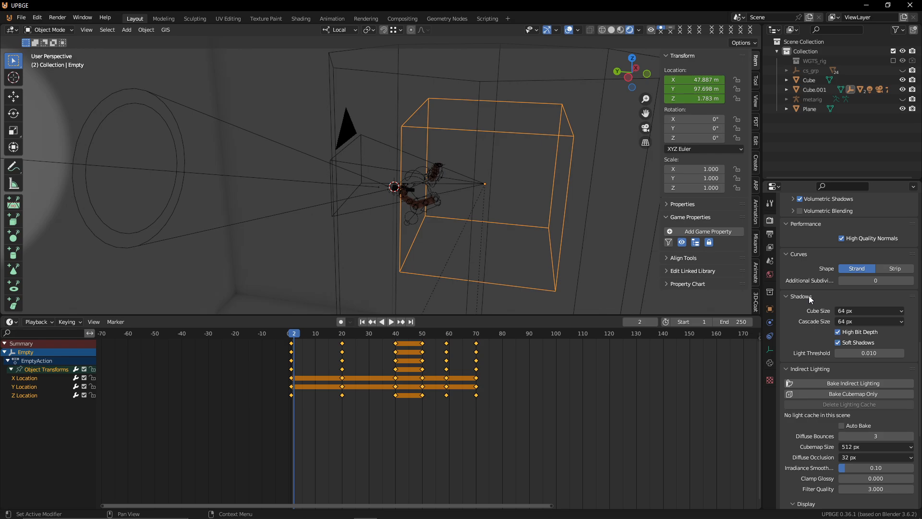
pyautogui.click(770, 233)
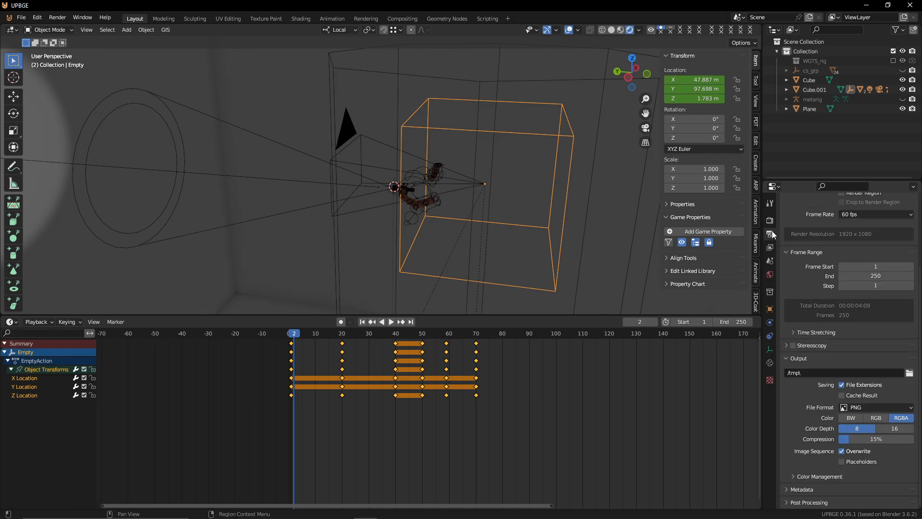
pyautogui.scroll(5, 840, 315)
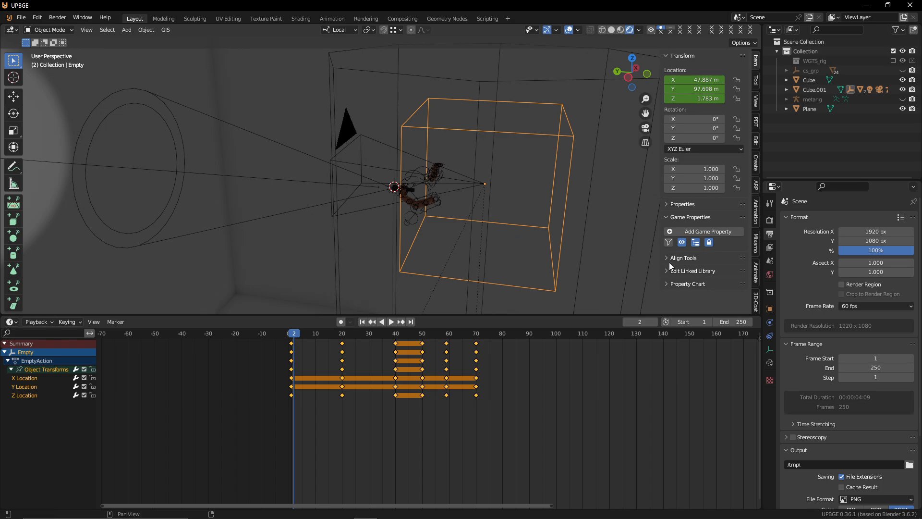
pyautogui.moveTo(436, 510)
pyautogui.click(770, 220)
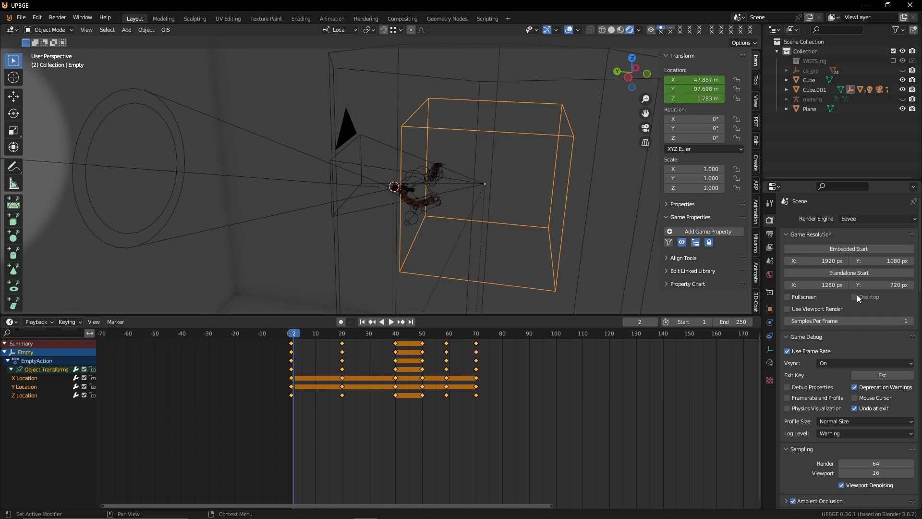
pyautogui.click(818, 297)
pyautogui.click(816, 298)
pyautogui.scroll(-5, 835, 411)
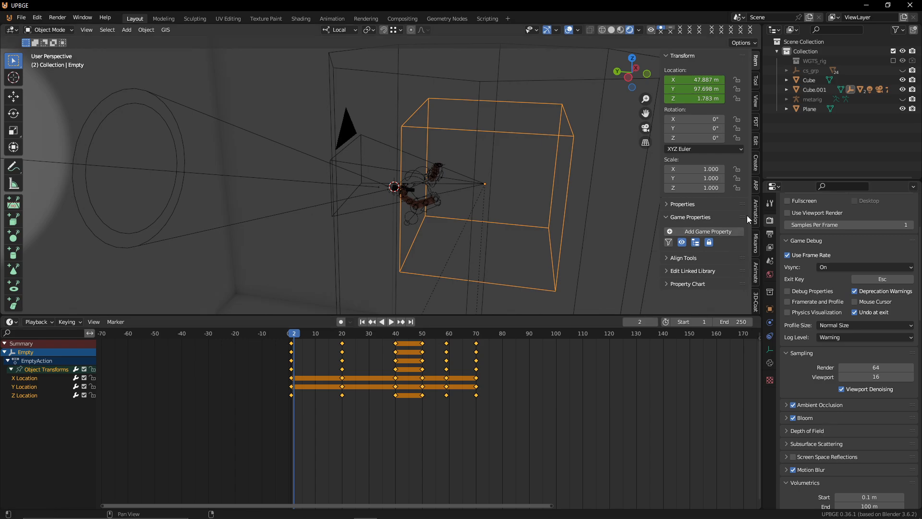
# Step: Choose 60 fps as the output frame rate
pyautogui.click(771, 233)
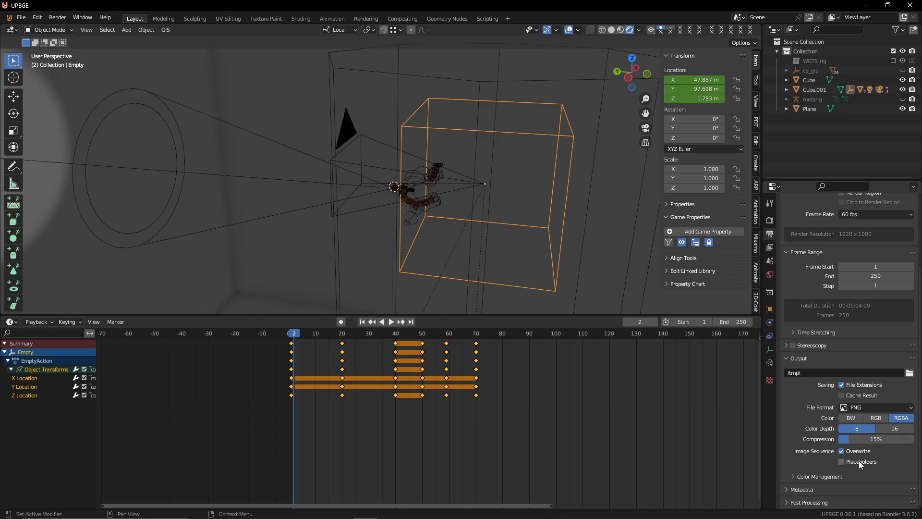
pyautogui.scroll(4, 858, 461)
pyautogui.scroll(1, 858, 462)
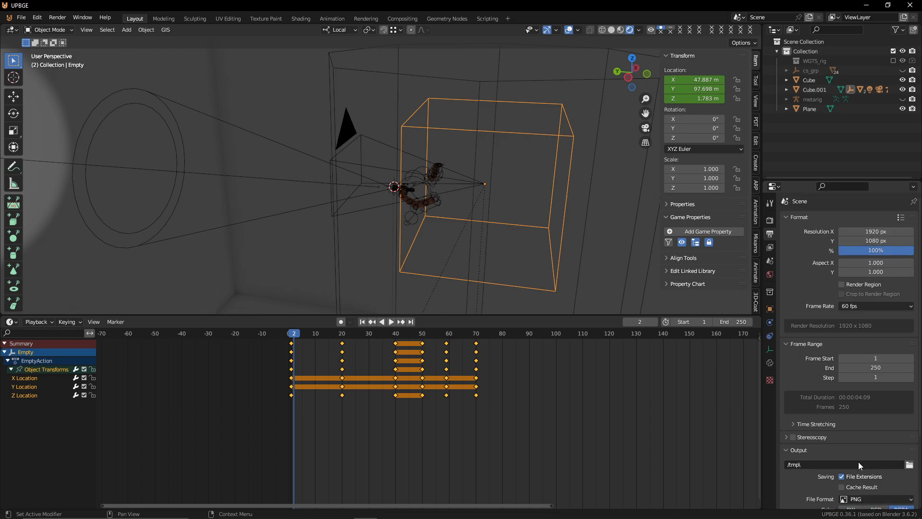
pyautogui.click(852, 306)
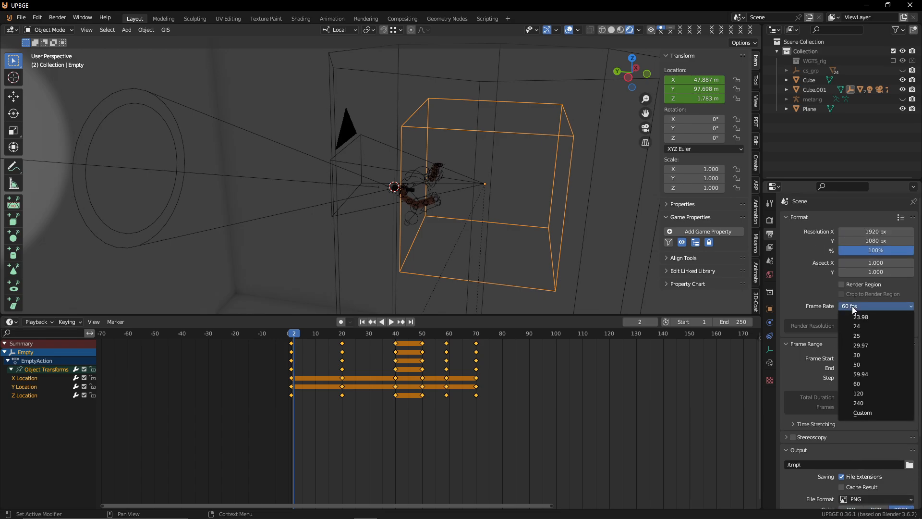
pyautogui.click(871, 382)
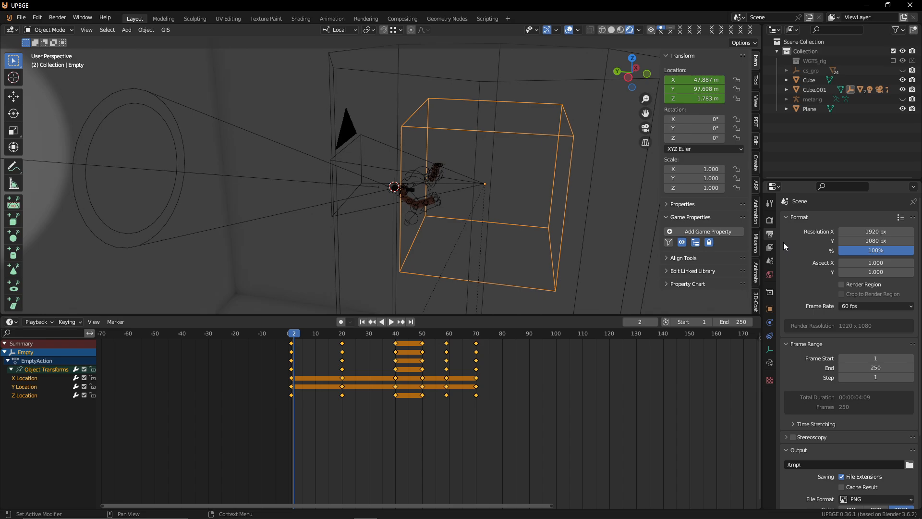
# Step: Review the output settings and the full list of render settings from game resolution to color management
pyautogui.scroll(-5, 782, 405)
pyautogui.scroll(6, 782, 407)
pyautogui.click(769, 220)
pyautogui.scroll(-10, 904, 369)
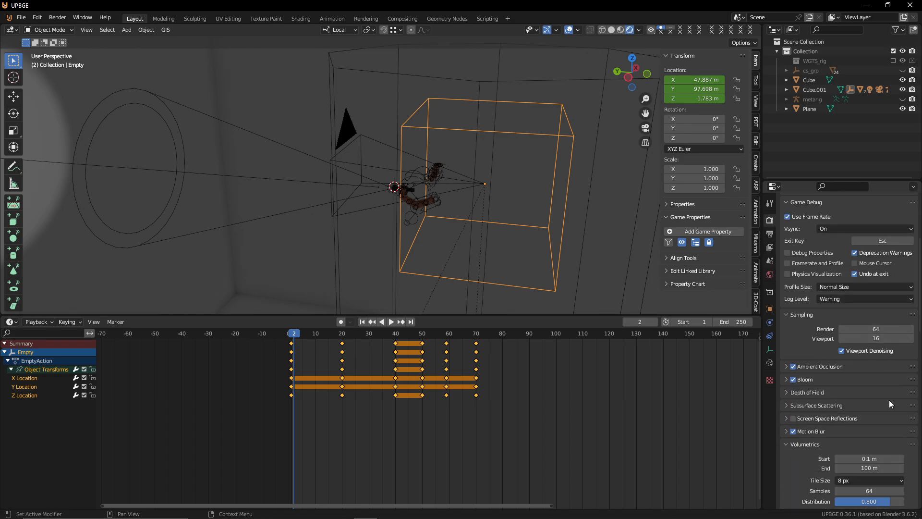
pyautogui.scroll(-13, 888, 401)
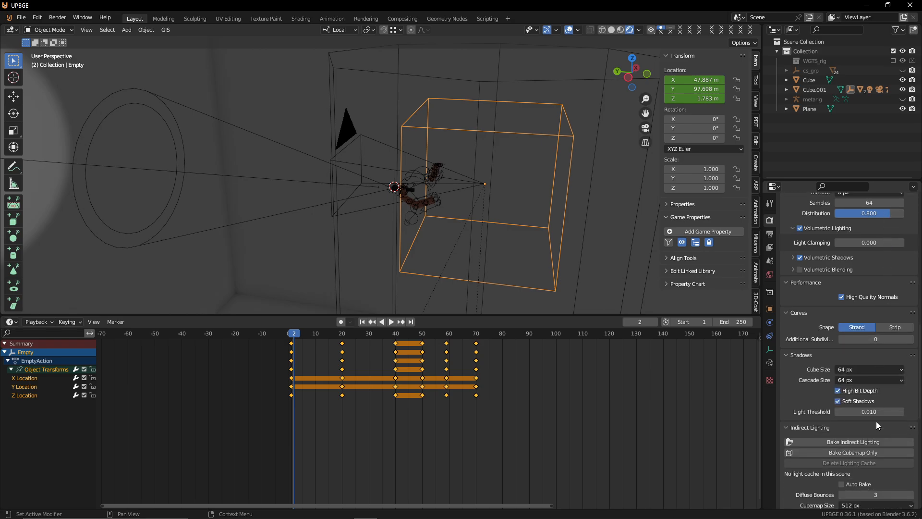
pyautogui.scroll(-6, 855, 365)
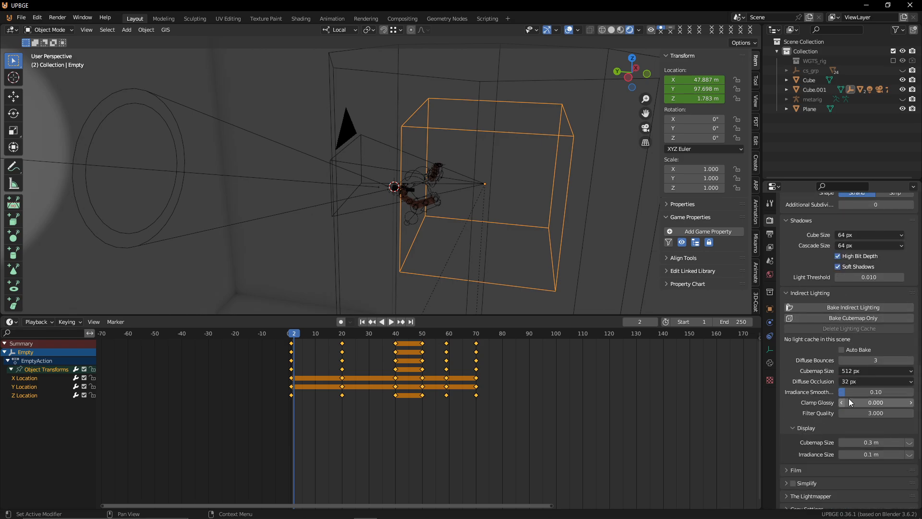
pyautogui.scroll(-6, 874, 370)
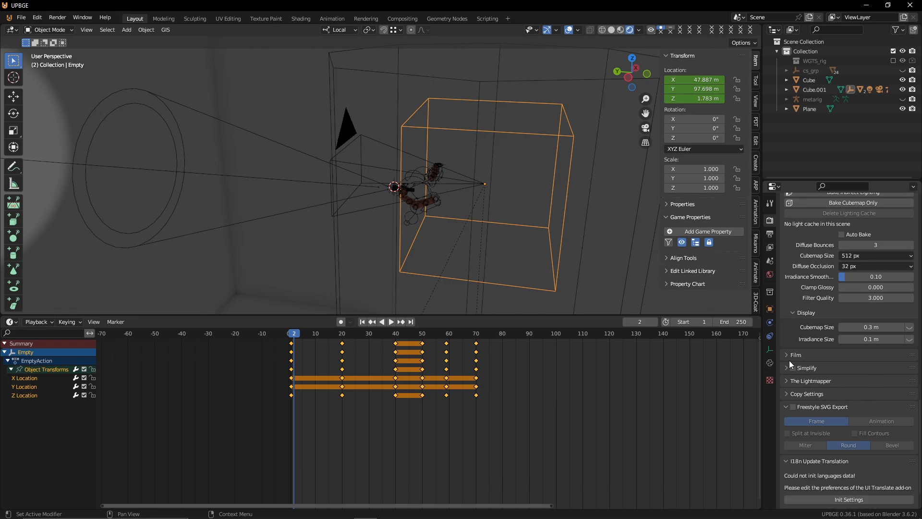
pyautogui.scroll(-2, 788, 385)
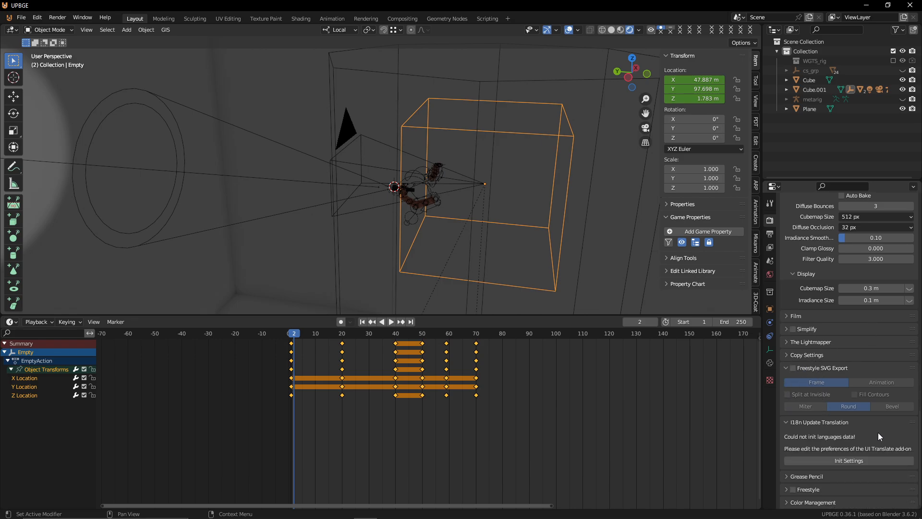
pyautogui.scroll(11, 832, 384)
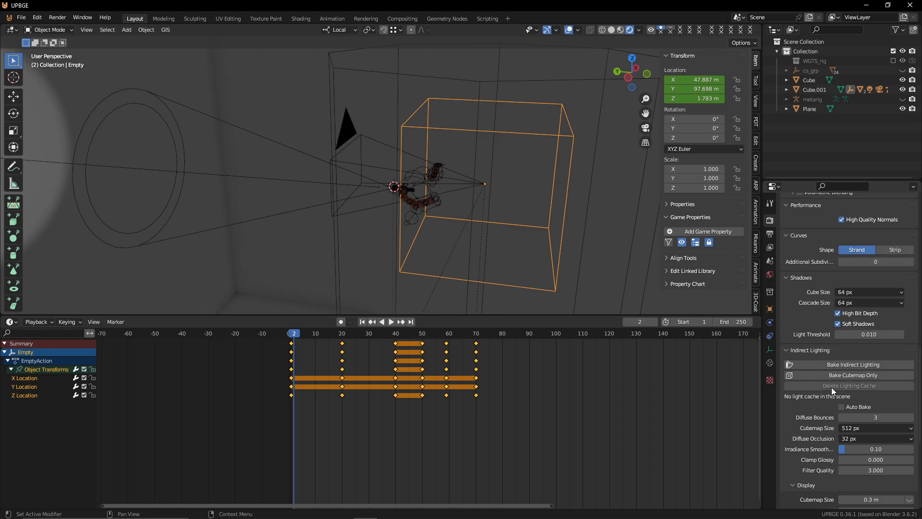
pyautogui.scroll(18, 832, 387)
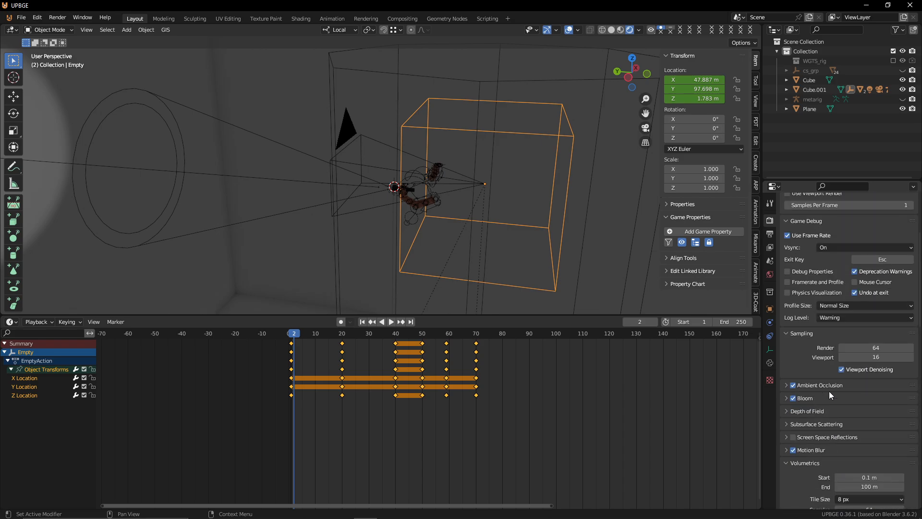
pyautogui.scroll(6, 829, 391)
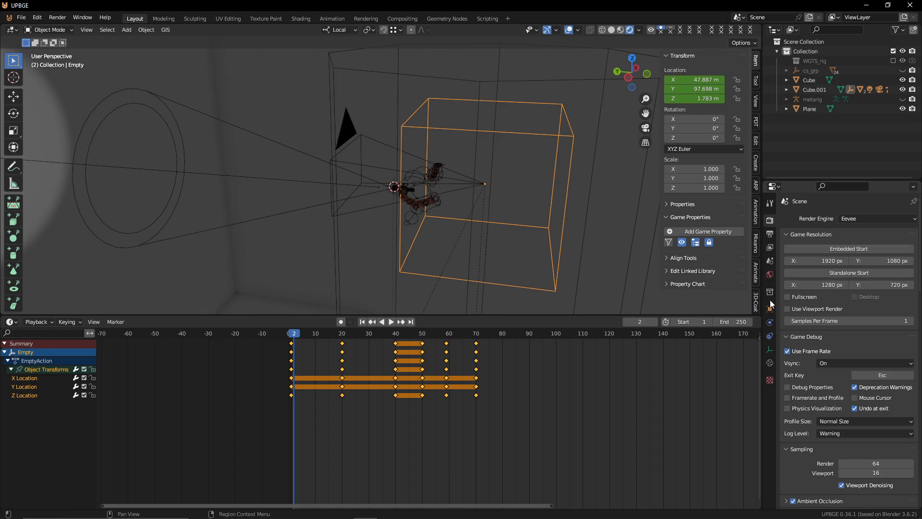
# Step: Darken the world background color to a value of 0.005 and set its strength to 0.790, checking through the camera
pyautogui.click(767, 275)
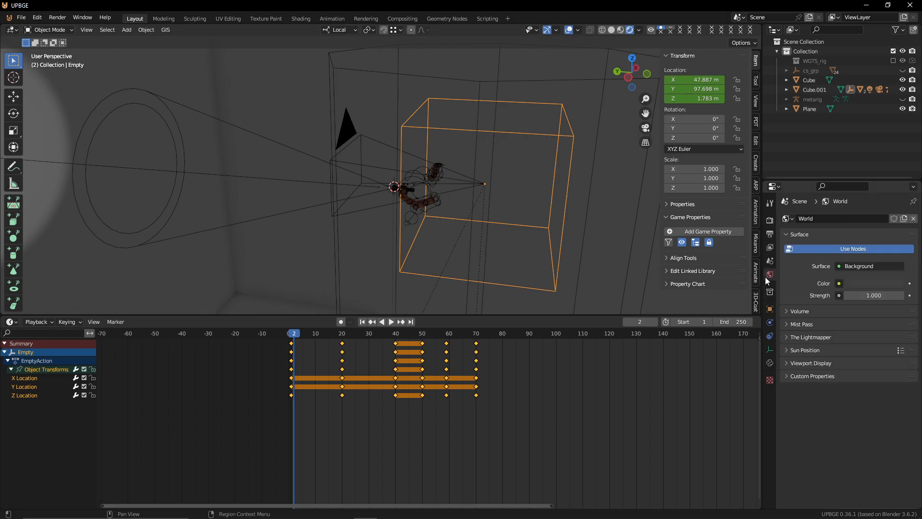
pyautogui.click(868, 283)
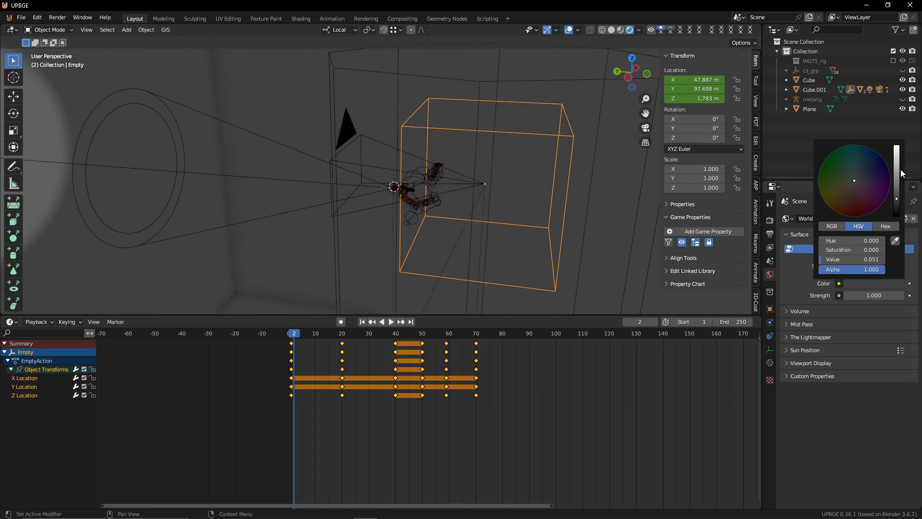
pyautogui.moveTo(899, 206)
pyautogui.mouseDown()
pyautogui.moveTo(897, 199)
pyautogui.moveTo(897, 208)
pyautogui.mouseUp()
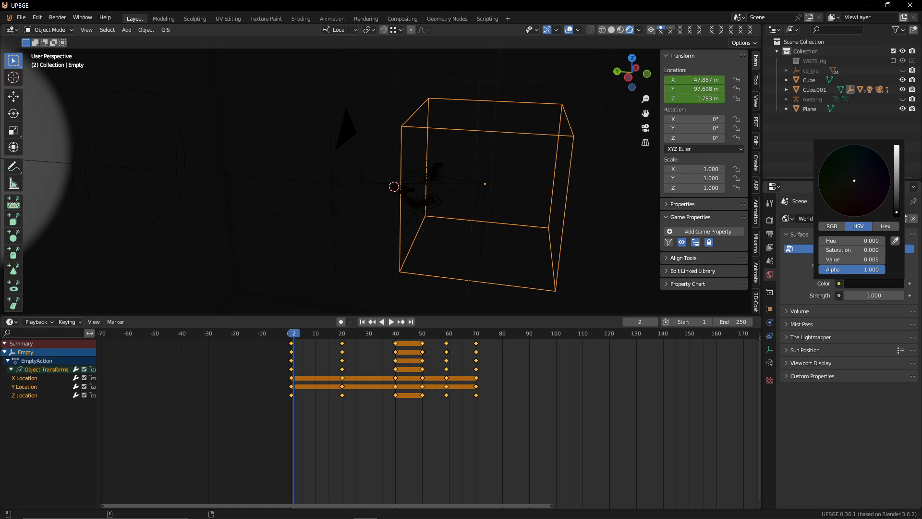
pyautogui.press('KP_0')
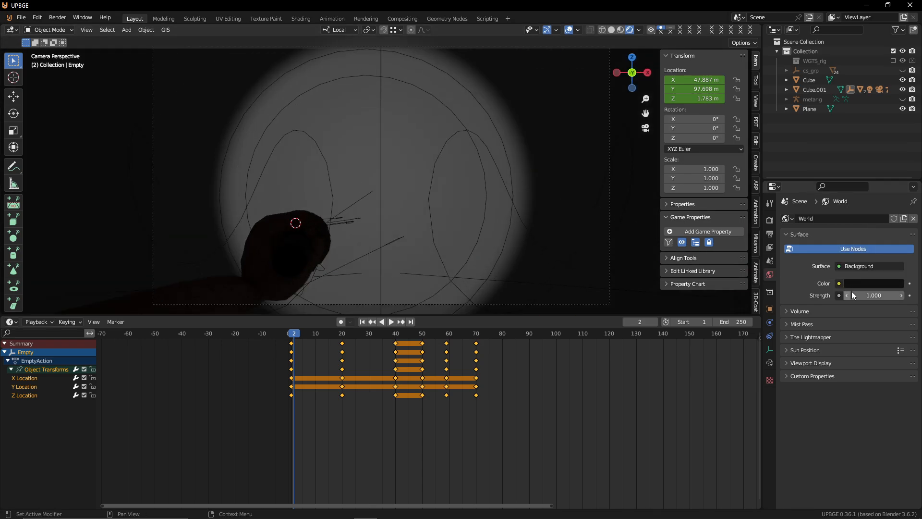
pyautogui.moveTo(882, 295); pyautogui.dragTo(891, 295)
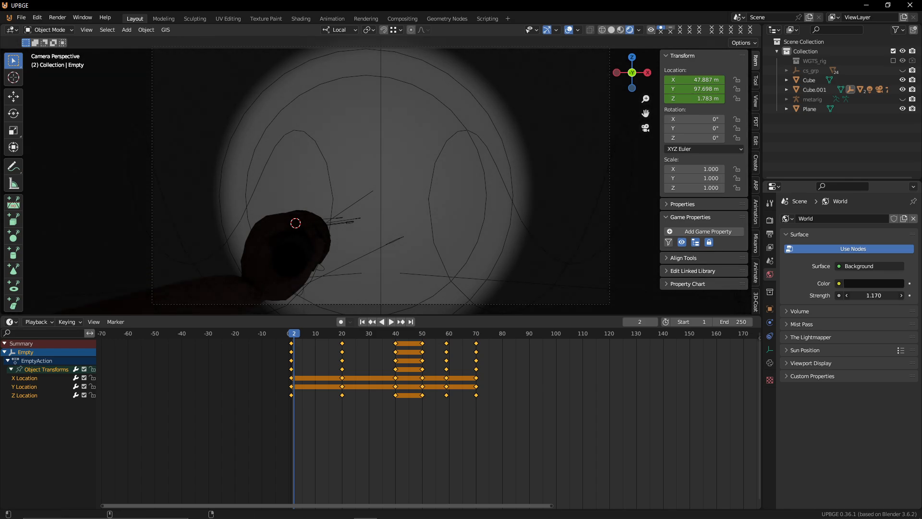
# Step: Switch the viewport to Material Preview shading outside the camera view
pyautogui.moveTo(364, 166); pyautogui.dragTo(419, 186, button='middle')
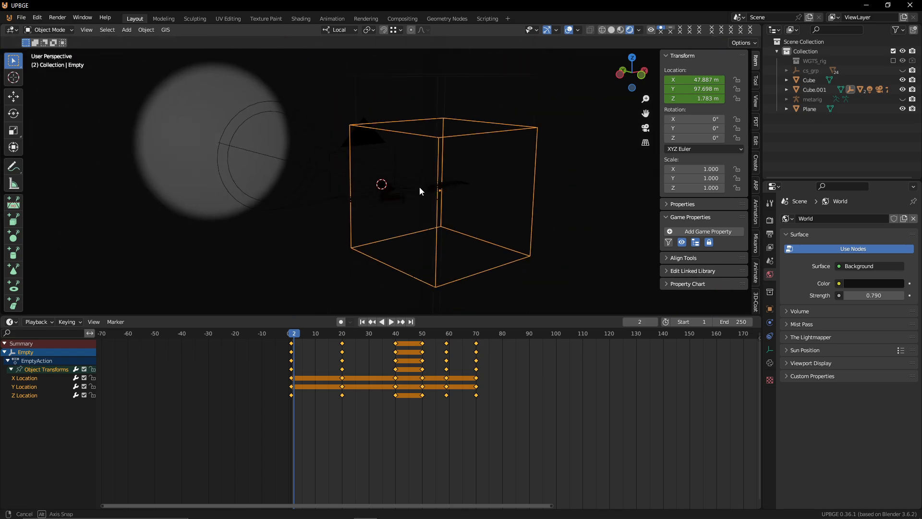
pyautogui.click(622, 30)
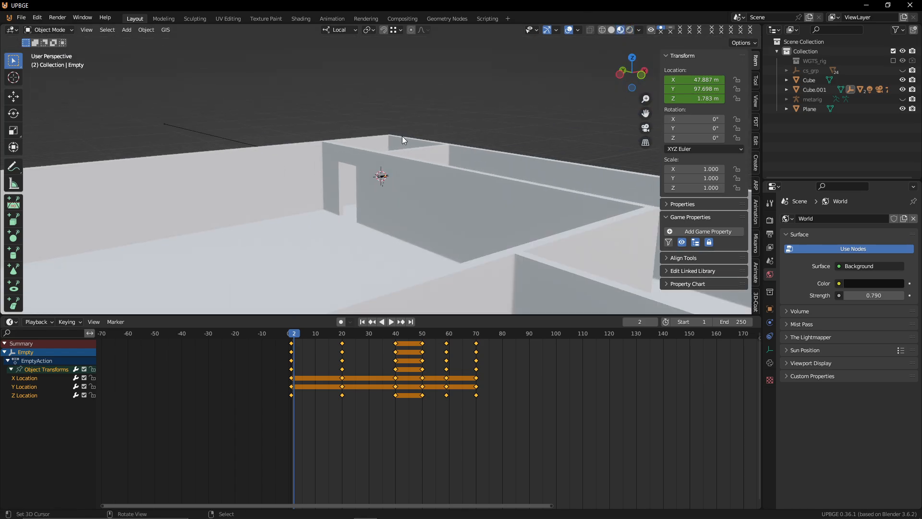
# Step: Enter Edit Mode on the wall mesh and add a horizontal loop cut around the room's inner walls, slid to a factor of -0.373
pyautogui.moveTo(402, 136); pyautogui.dragTo(351, 161, button='middle')
pyautogui.click(346, 157)
pyautogui.press('Tab')
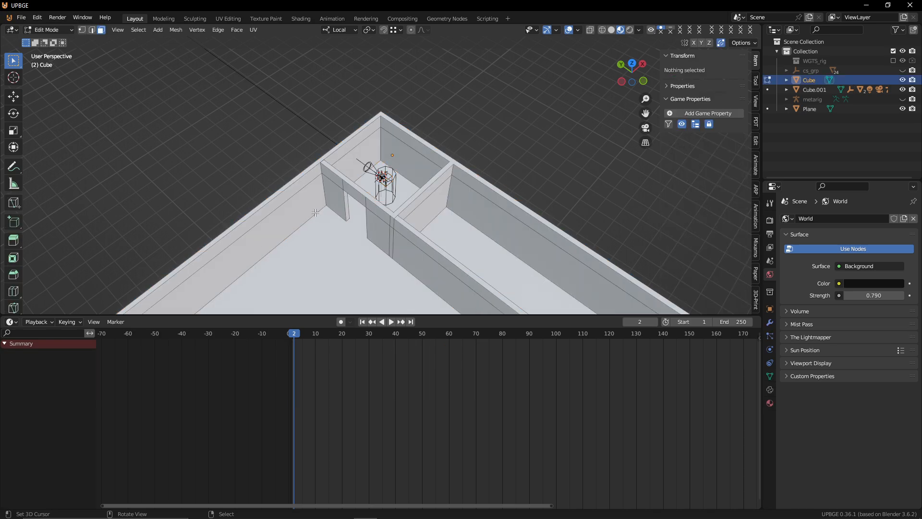
pyautogui.moveTo(316, 213); pyautogui.dragTo(488, 146, button='middle')
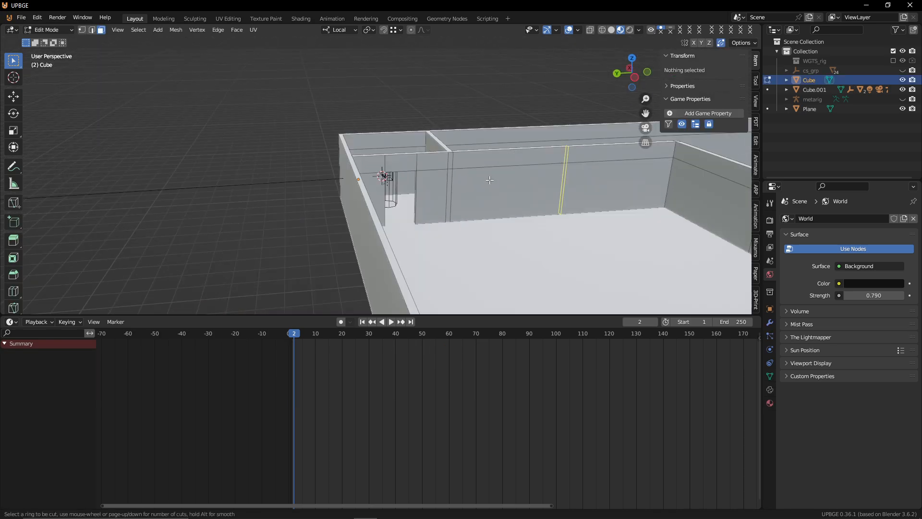
pyautogui.click(674, 179)
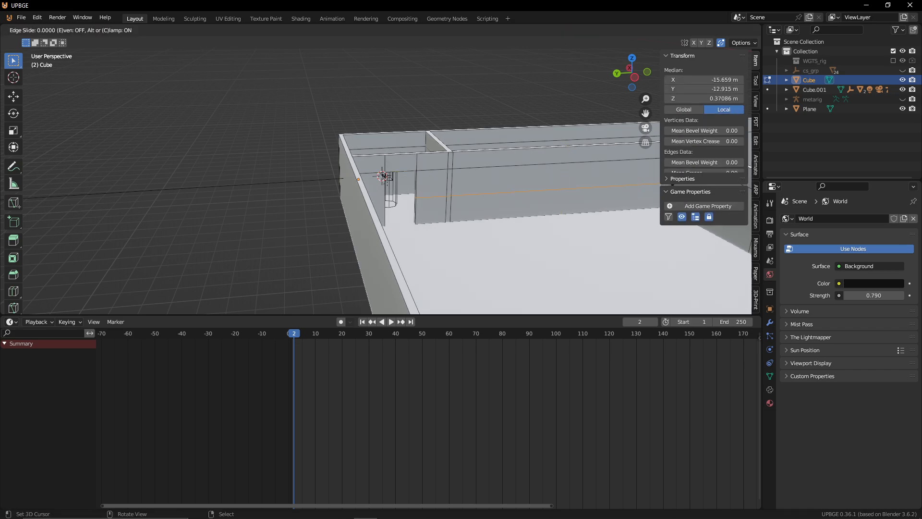
pyautogui.click(548, 147)
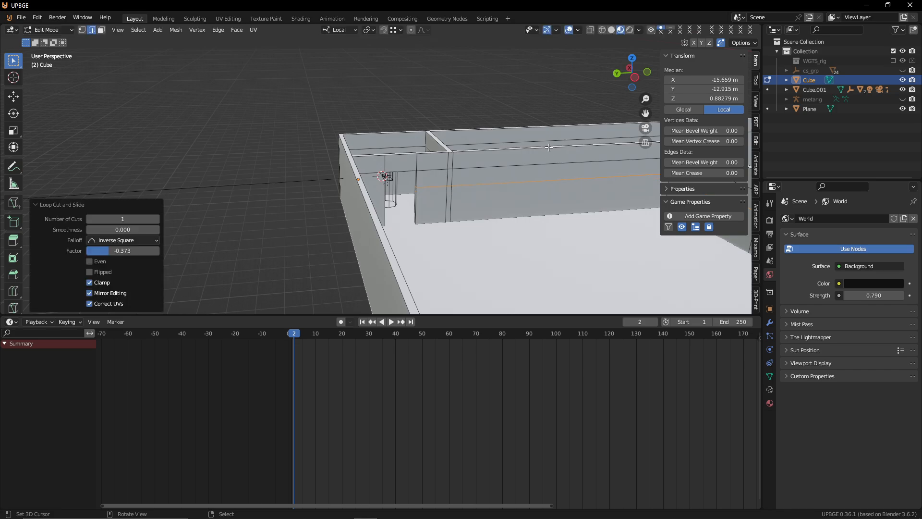
# Step: Add a horizontal loop cut around the inner walls of the adjoining room with a doorway, slid to a factor of -0.373
pyautogui.hotkey('shift', '`')
pyautogui.click(434, 179)
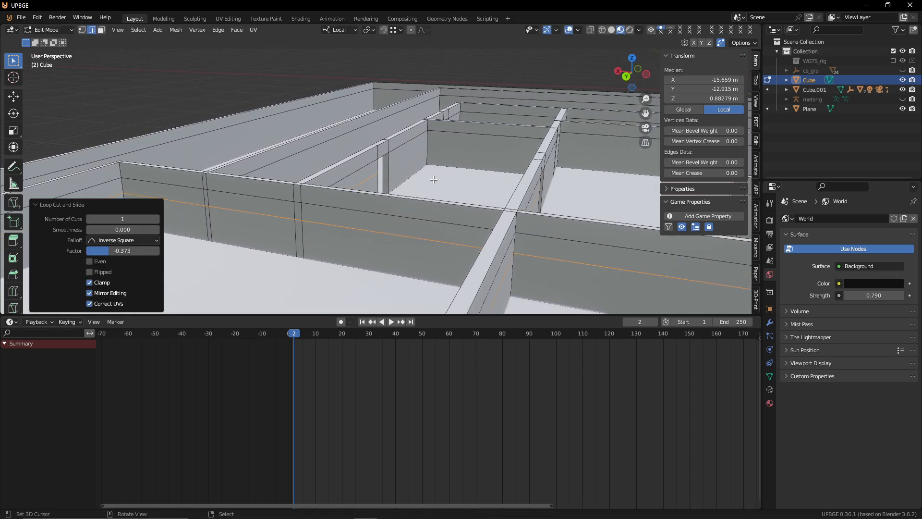
pyautogui.click(452, 152)
pyautogui.rightClick(442, 152)
pyautogui.hotkey('ctrl', 'z')
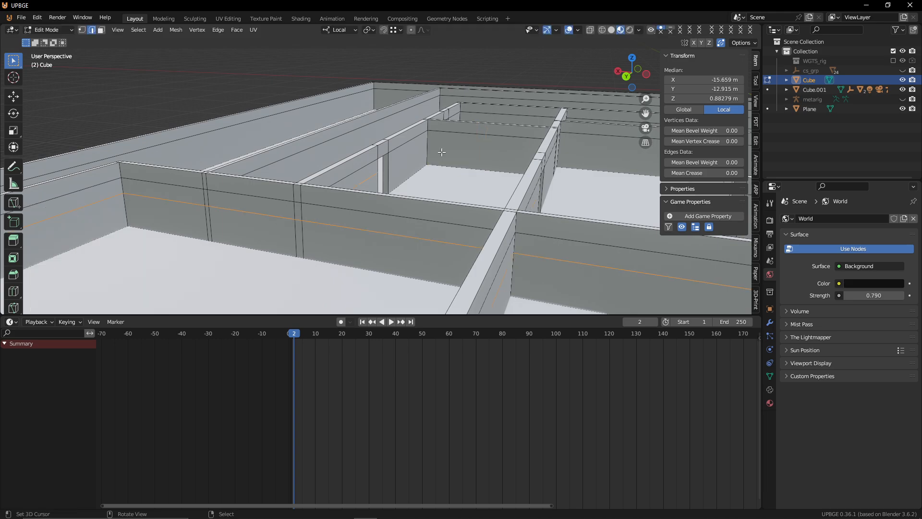
pyautogui.hotkey('ctrl', 'r')
pyautogui.click(431, 153)
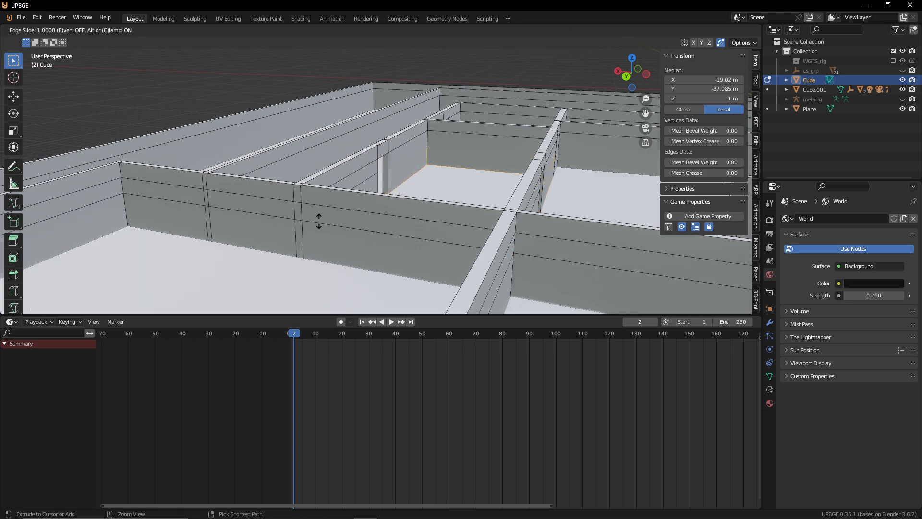
pyautogui.click(302, 220)
# Step: Add a horizontal loop cut to the far corridor's inner walls, slid to a factor of 0.473
pyautogui.hotkey('shift', '`')
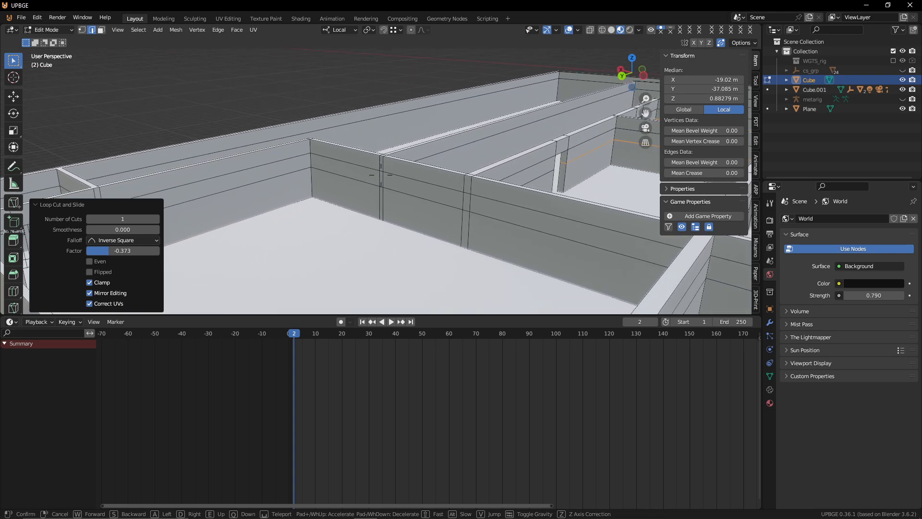
pyautogui.press('w')
pyautogui.press('e')
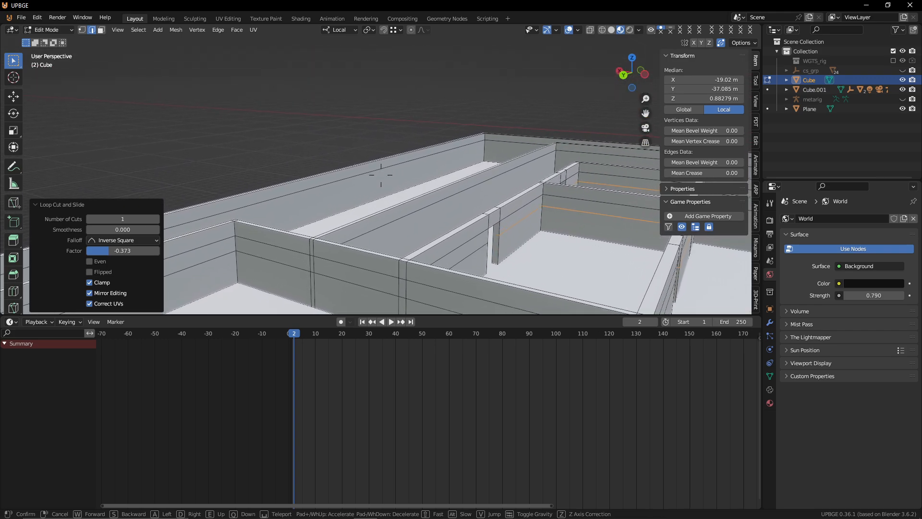
pyautogui.click(381, 175)
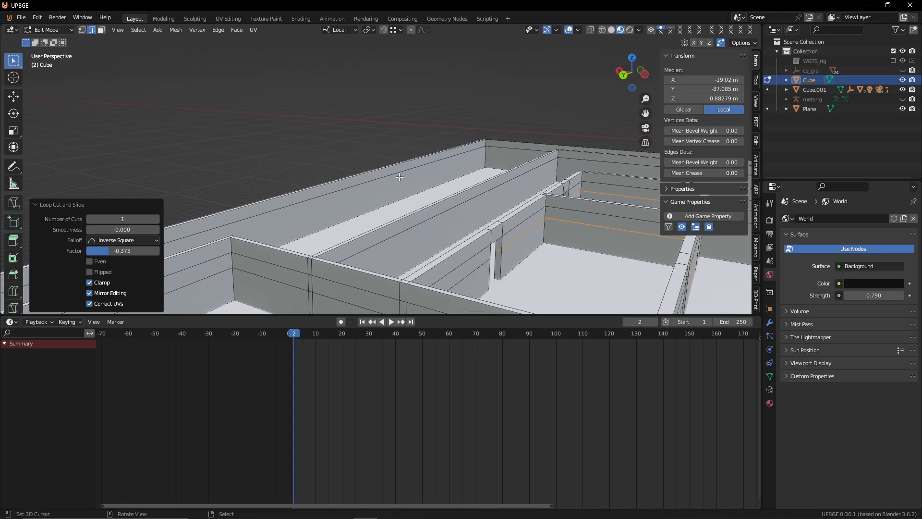
pyautogui.click(559, 171)
pyautogui.click(561, 177)
# Step: Edge-slide the corridor's new edge loop upward along the wall by a factor of -0.499
pyautogui.hotkey('shift', '`')
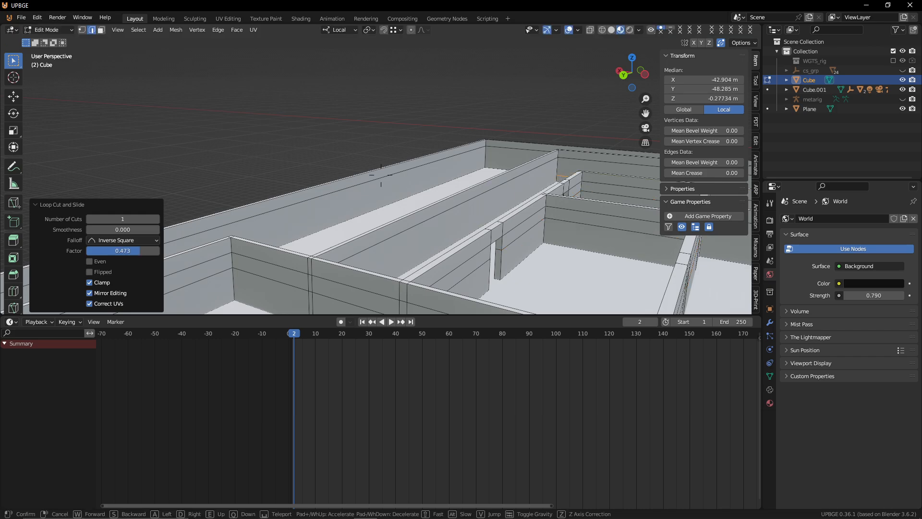
pyautogui.press('s')
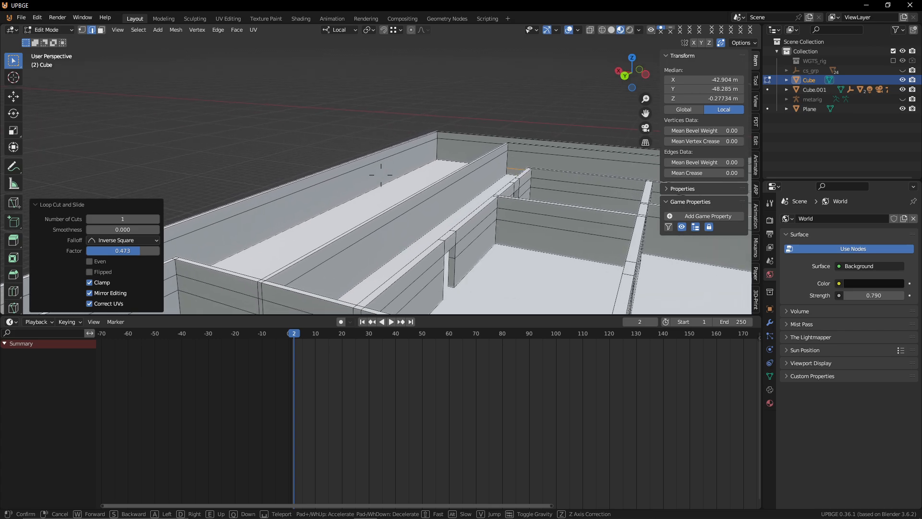
pyautogui.press('w')
pyautogui.press('w')
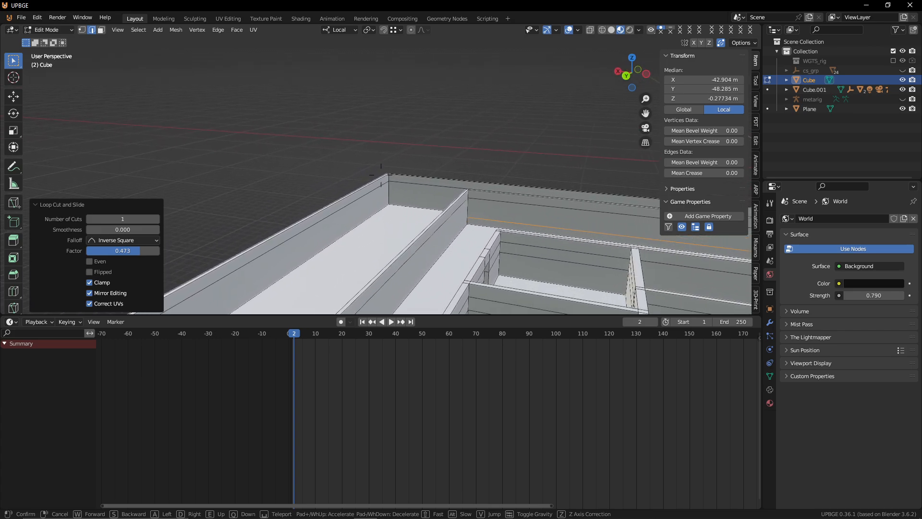
pyautogui.click(519, 182)
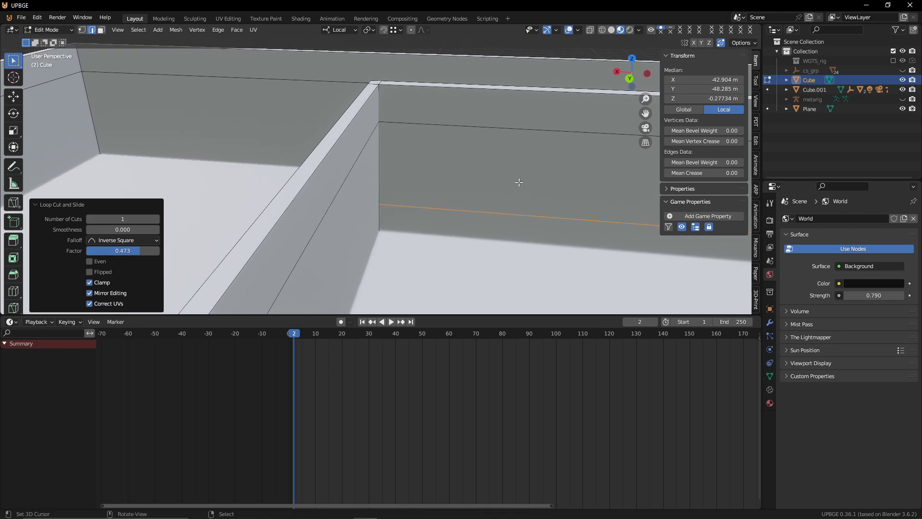
pyautogui.press('g')
pyautogui.press('g')
pyautogui.click(524, 149)
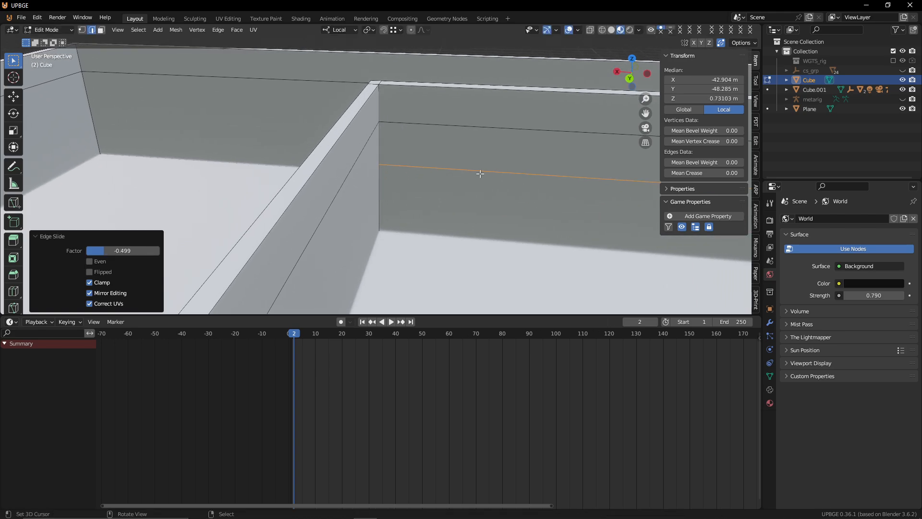
# Step: Switch to face selection and examine the faces inside the wall corner in Wireframe shading, clearing the selection
pyautogui.hotkey('shift', '`')
pyautogui.press('s')
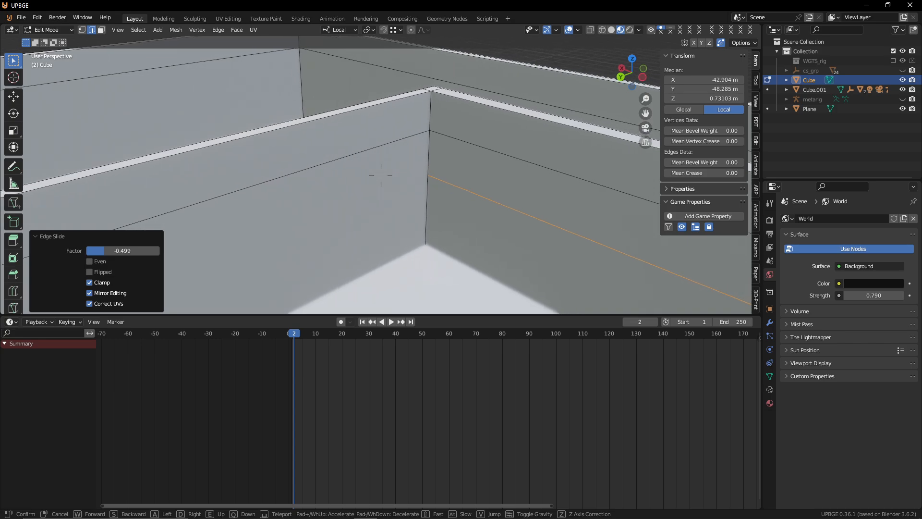
pyautogui.click(454, 173)
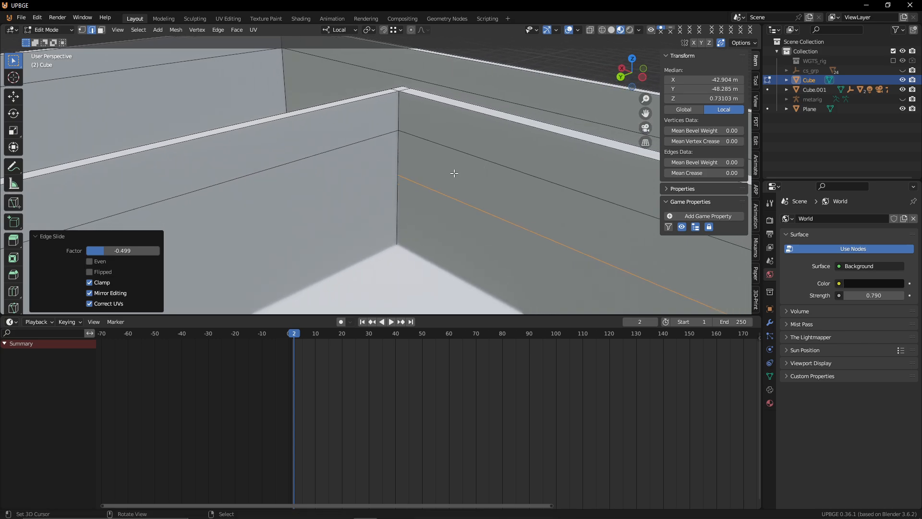
pyautogui.click(100, 31)
pyautogui.click(404, 167)
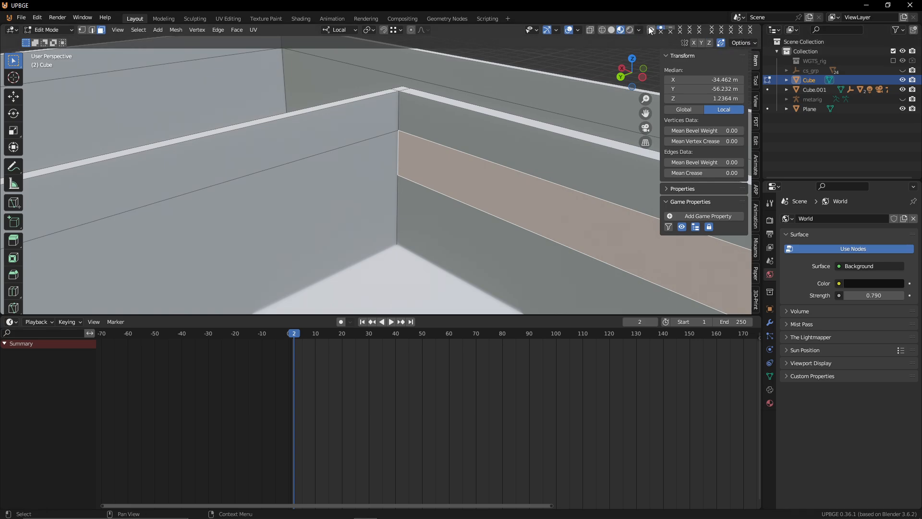
pyautogui.click(603, 30)
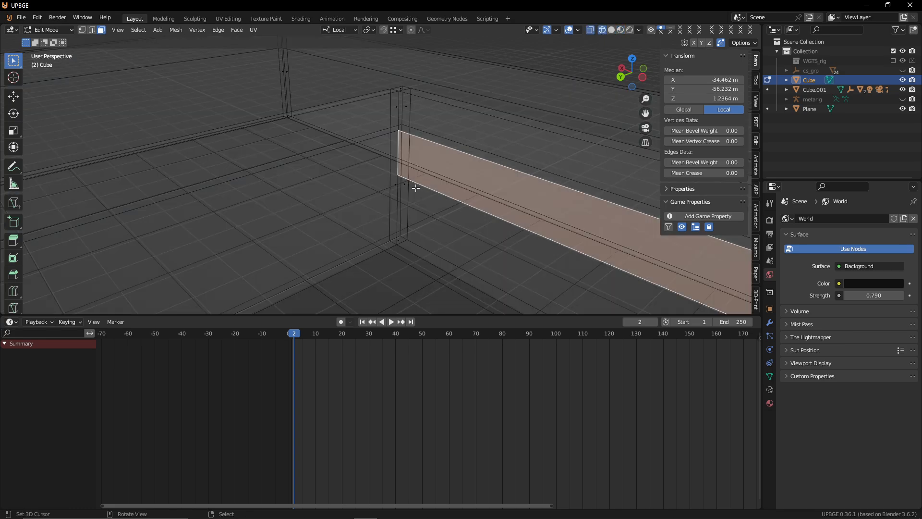
pyautogui.click(404, 128)
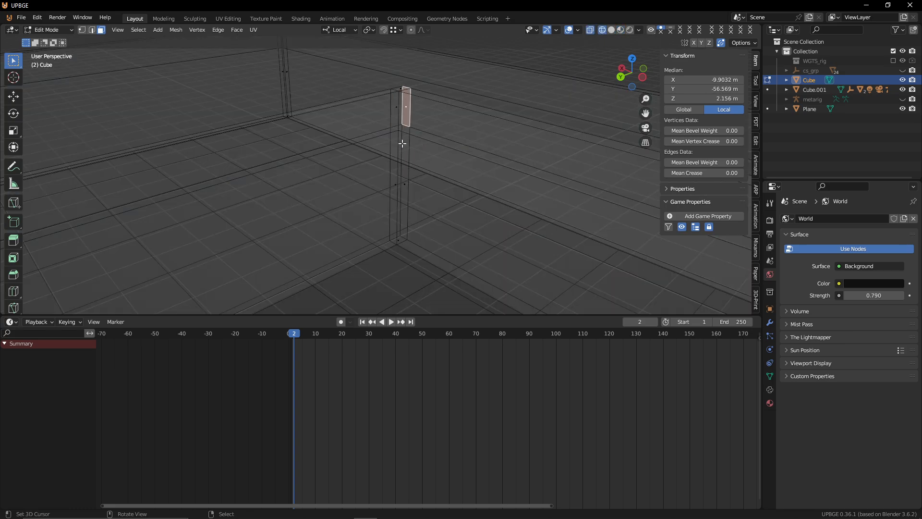
pyautogui.hotkey('alt', 'a')
pyautogui.hotkey('shift', '`')
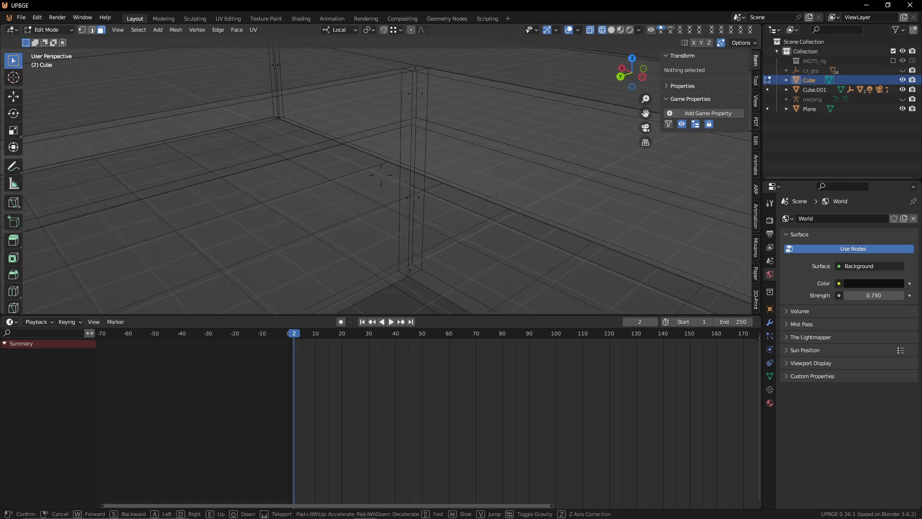
pyautogui.press('w')
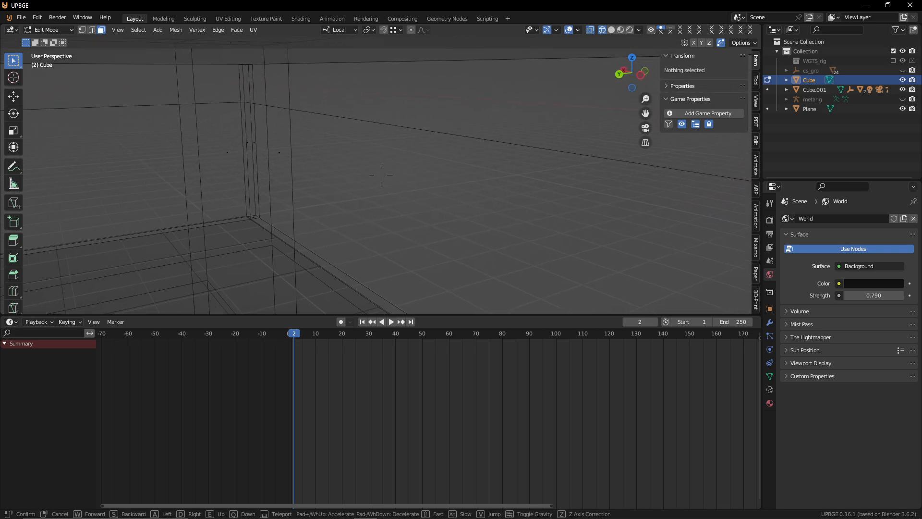
pyautogui.click(399, 148)
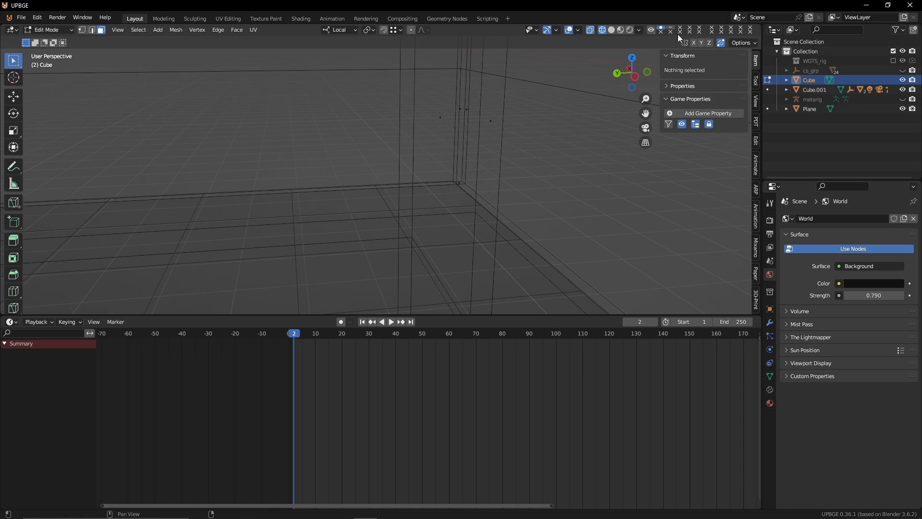
# Step: Switch the viewport to Solid shading and examine the inside of the walls for hidden internal faces
pyautogui.click(611, 30)
pyautogui.hotkey('shift', '`')
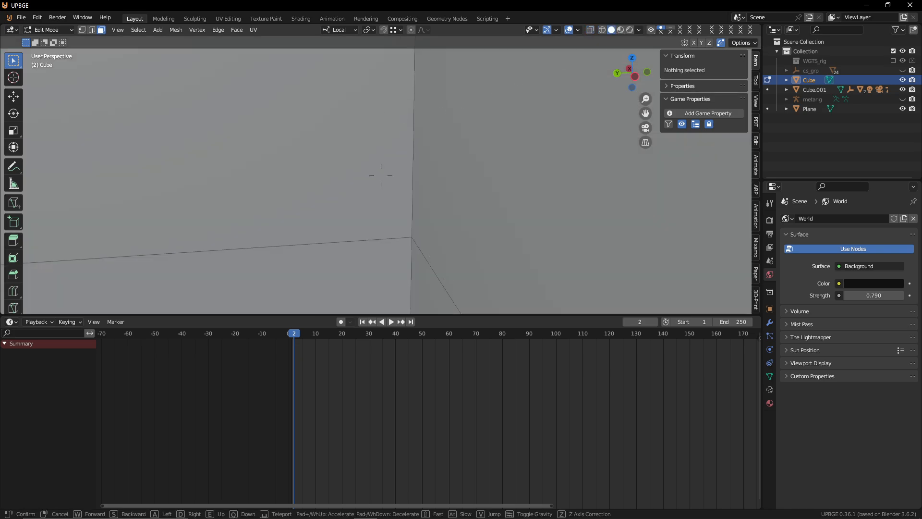
pyautogui.press('s')
pyautogui.click(373, 140)
pyautogui.hotkey('shift', '`')
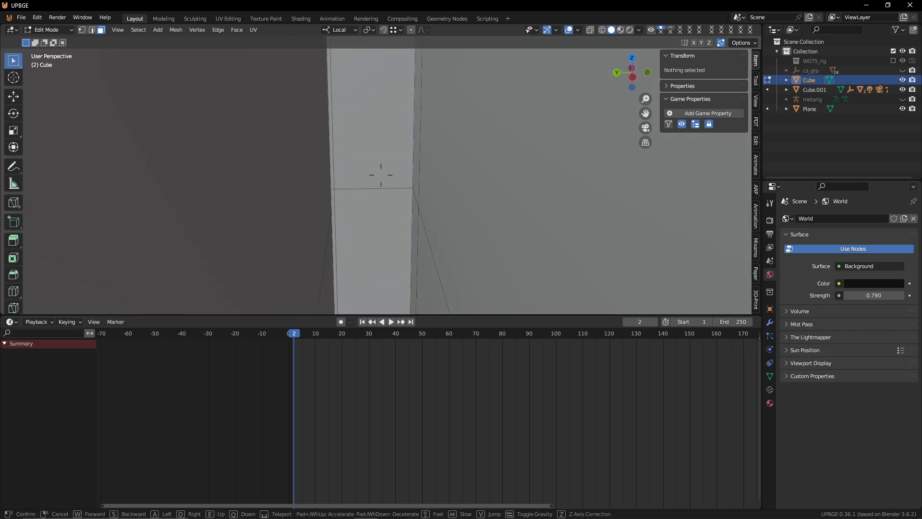
pyautogui.press('w')
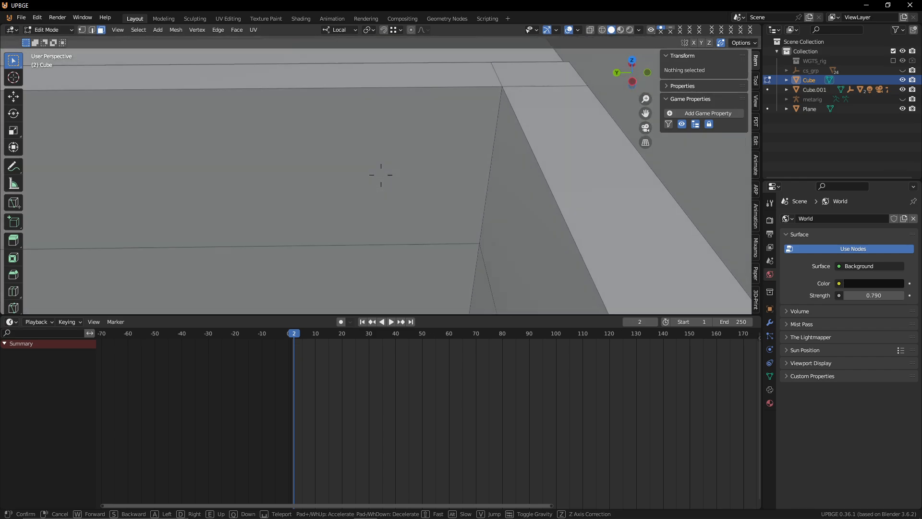
pyautogui.click(374, 170)
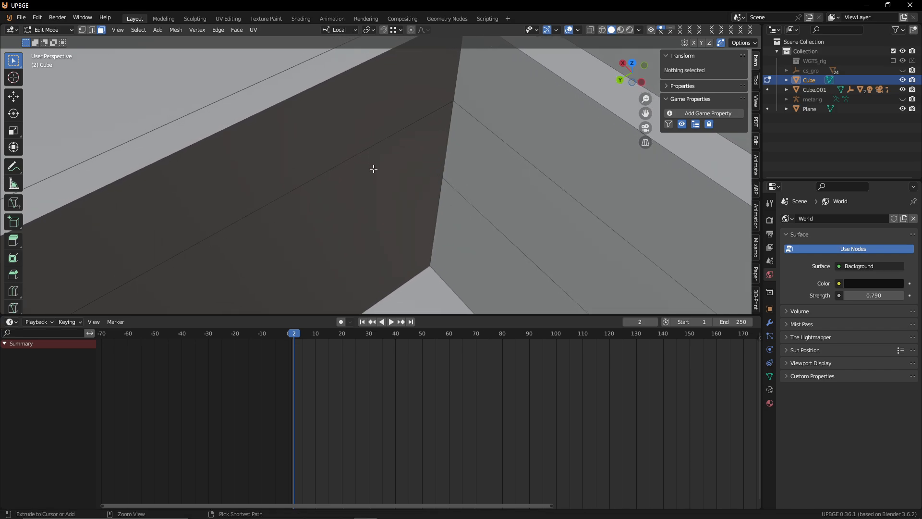
pyautogui.hotkey('shift', '`')
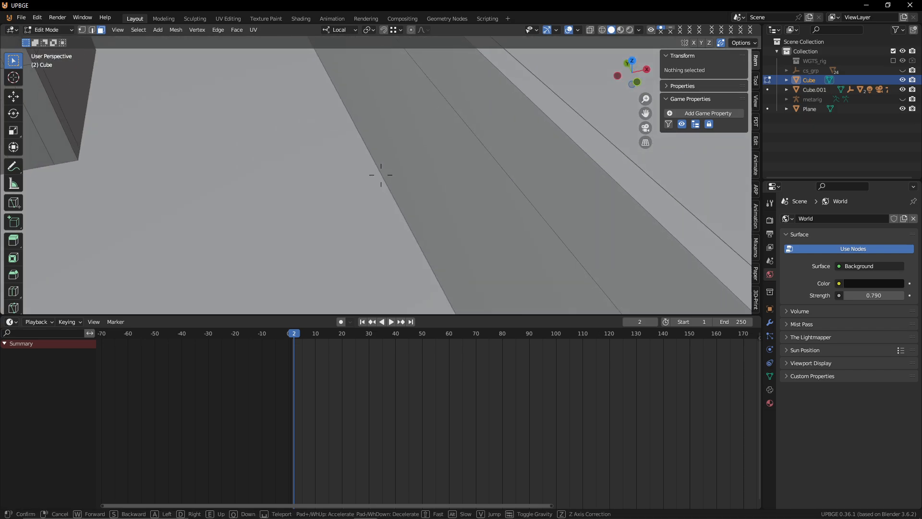
pyautogui.press('w')
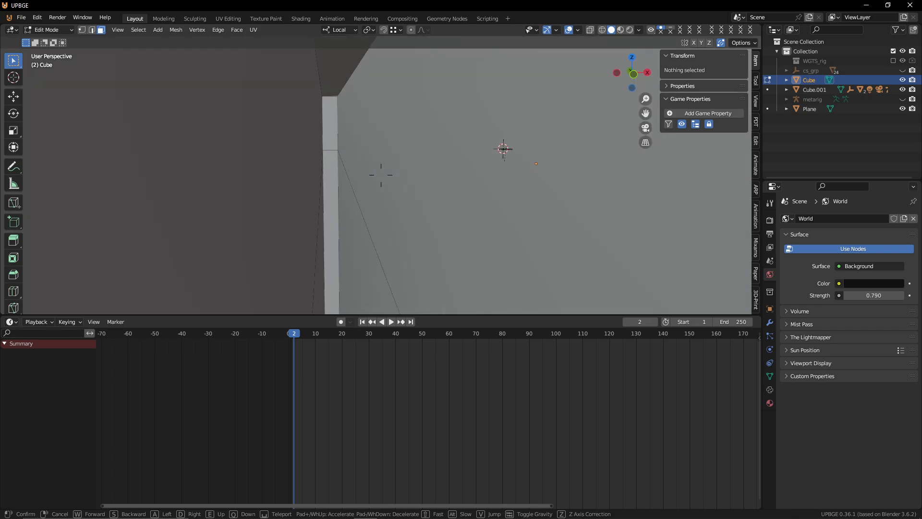
pyautogui.click(354, 252)
# Step: Select the two stacked hidden faces inside the wall junction and delete them as faces
pyautogui.hotkey('shift', '`')
pyautogui.press('w')
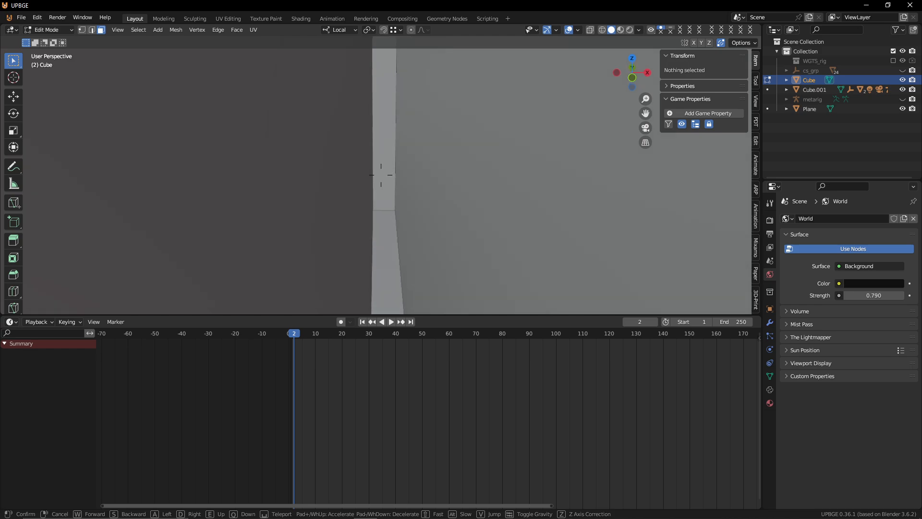
pyautogui.click(355, 222)
pyautogui.rightClick(354, 221)
pyautogui.hotkey('shift', '`')
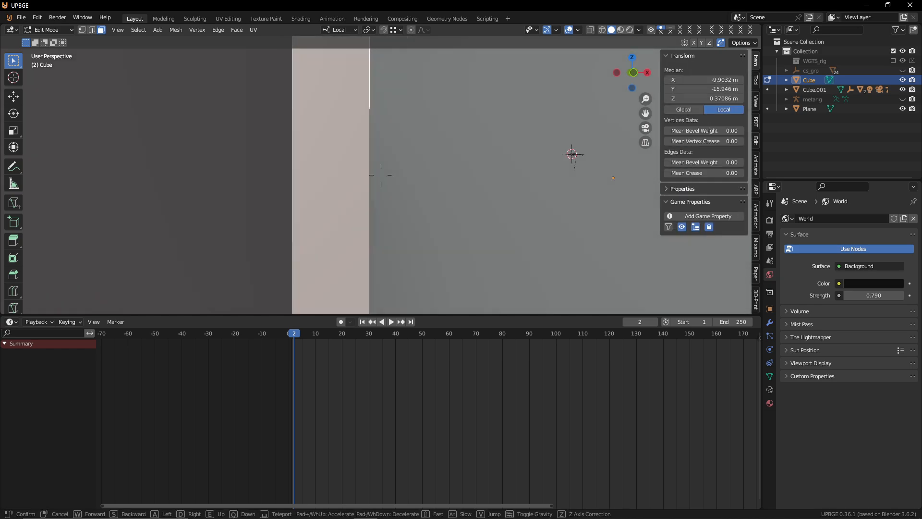
pyautogui.click(357, 223)
pyautogui.rightClick(389, 224)
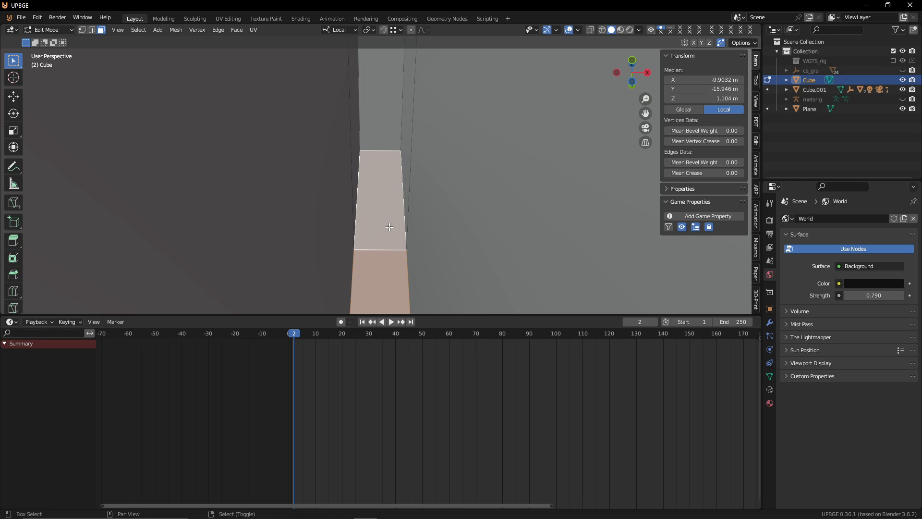
pyautogui.hotkey('shift', '`')
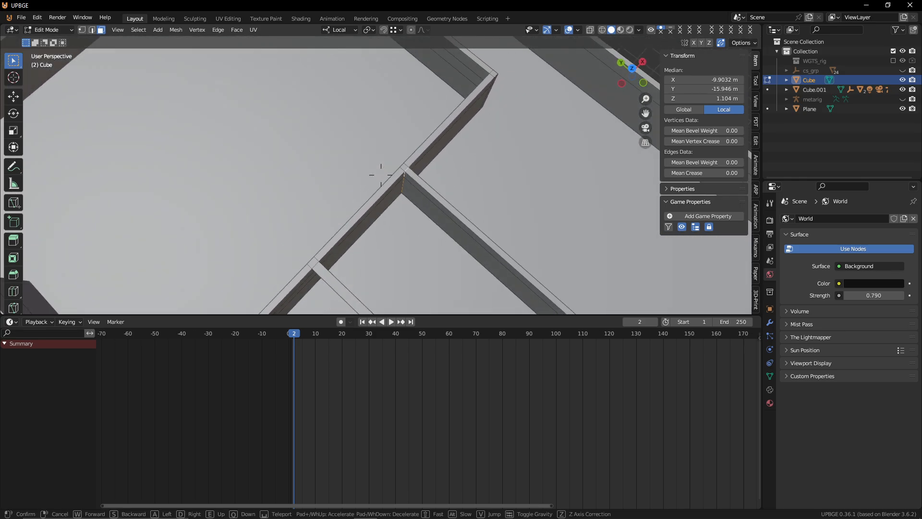
pyautogui.click(389, 231)
pyautogui.press('x')
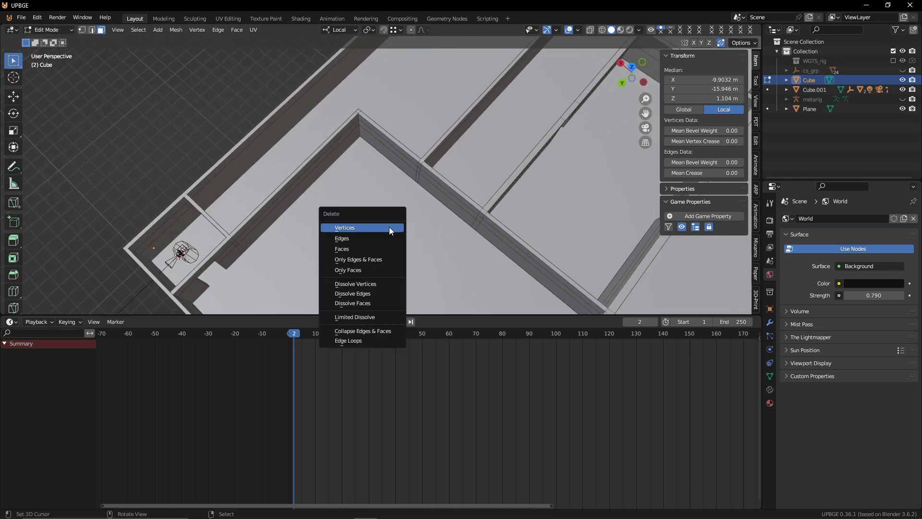
pyautogui.click(384, 249)
pyautogui.hotkey('shift', '`')
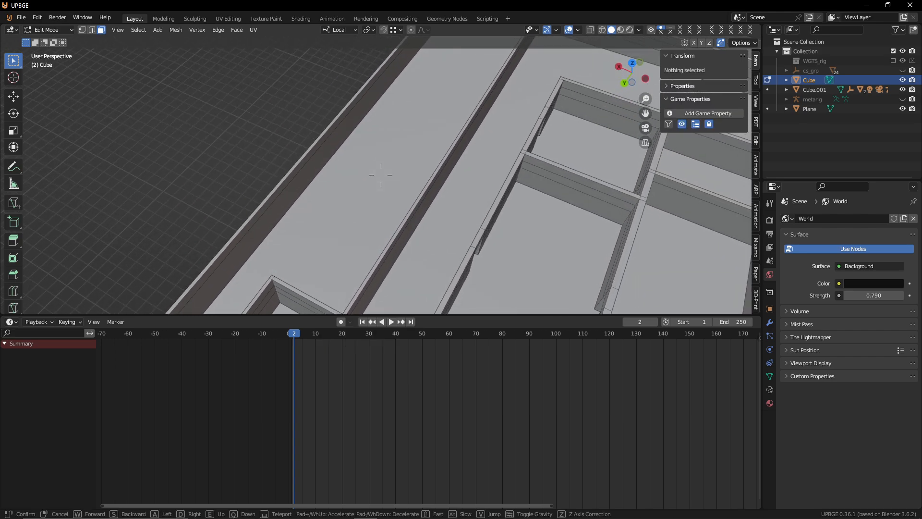
# Step: Switch to edge selection and dissolve the lower horizontal edge running along the corridor's long end wall
pyautogui.click(406, 180)
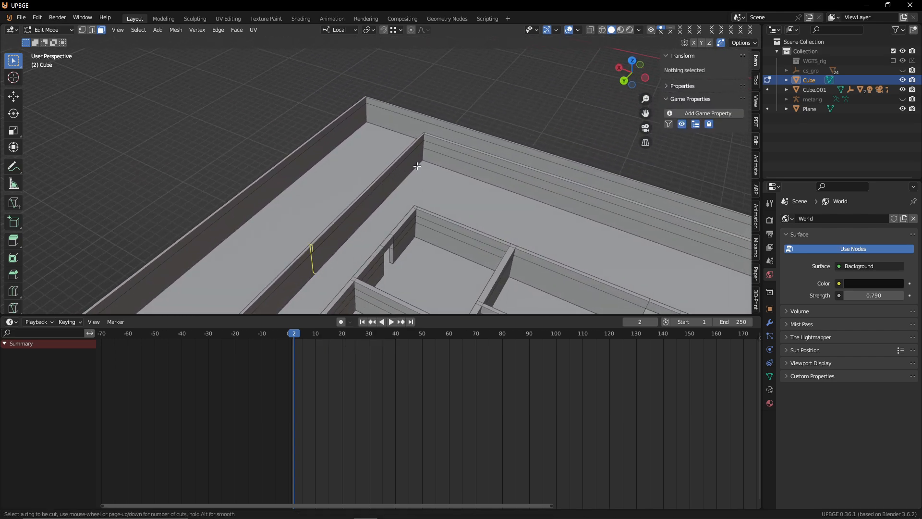
pyautogui.click(438, 153)
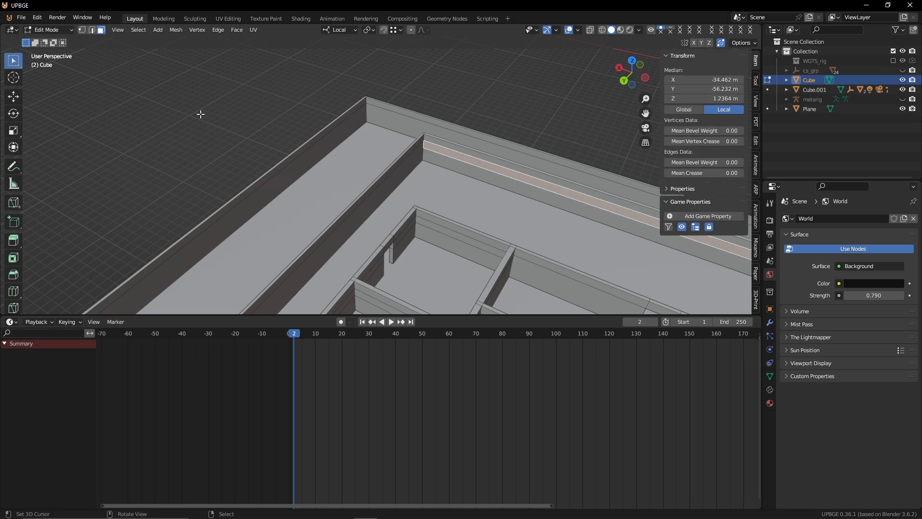
pyautogui.click(94, 30)
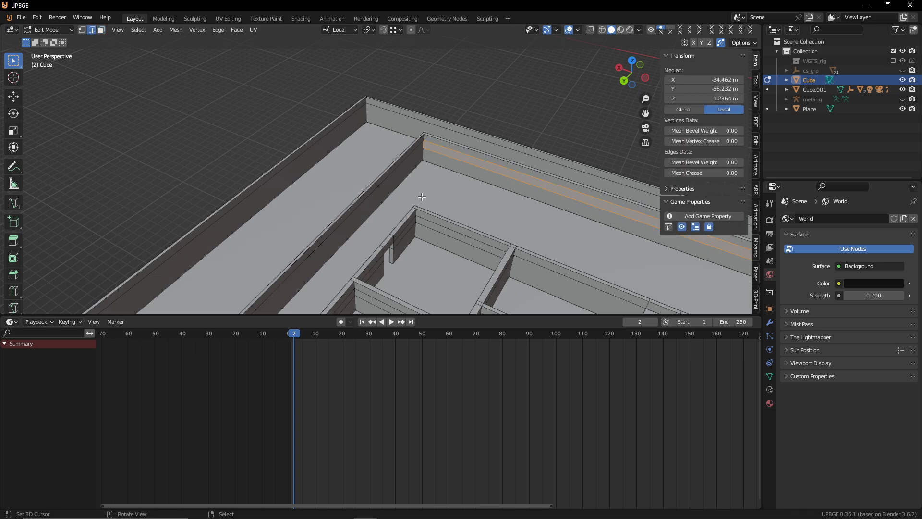
pyautogui.click(466, 165)
pyautogui.press('x')
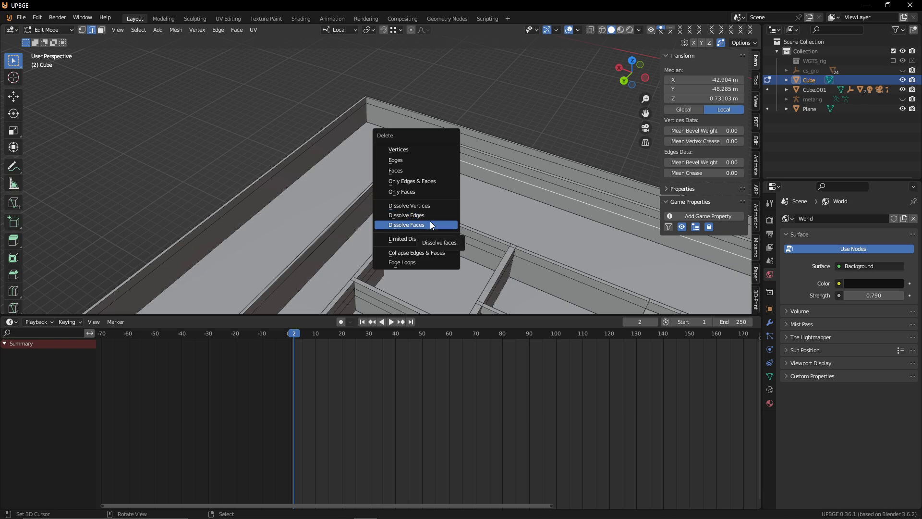
pyautogui.click(429, 216)
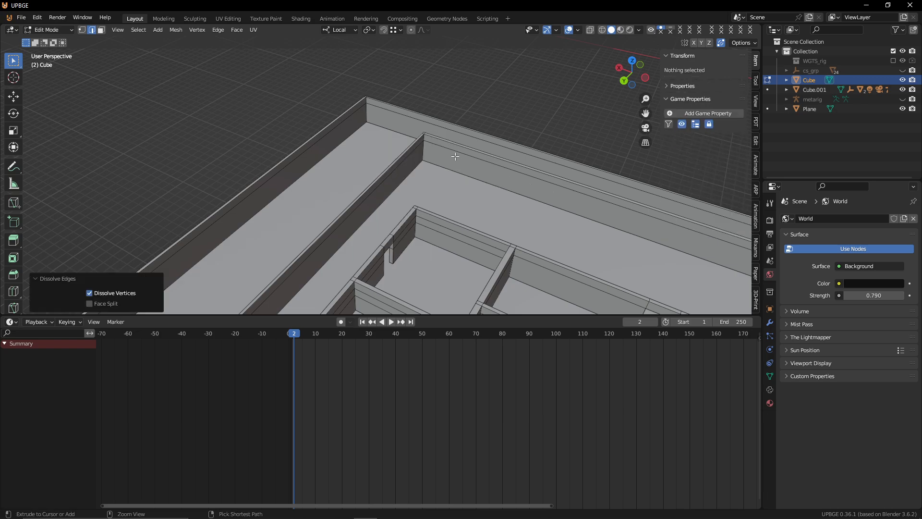
# Step: Add a horizontal loop cut around the corridor walls and slide it upward by a factor of -0.373
pyautogui.click(425, 154)
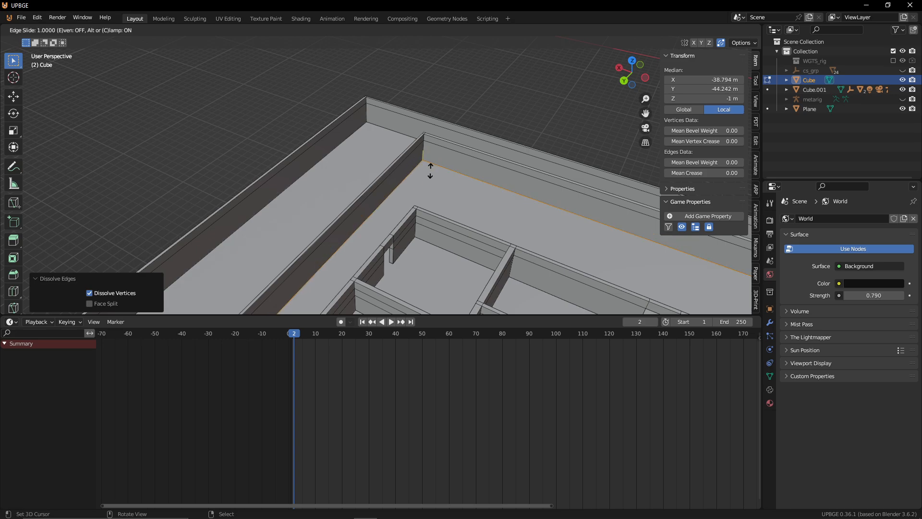
pyautogui.click(420, 235)
pyautogui.moveTo(420, 236); pyautogui.dragTo(347, 156, button='middle')
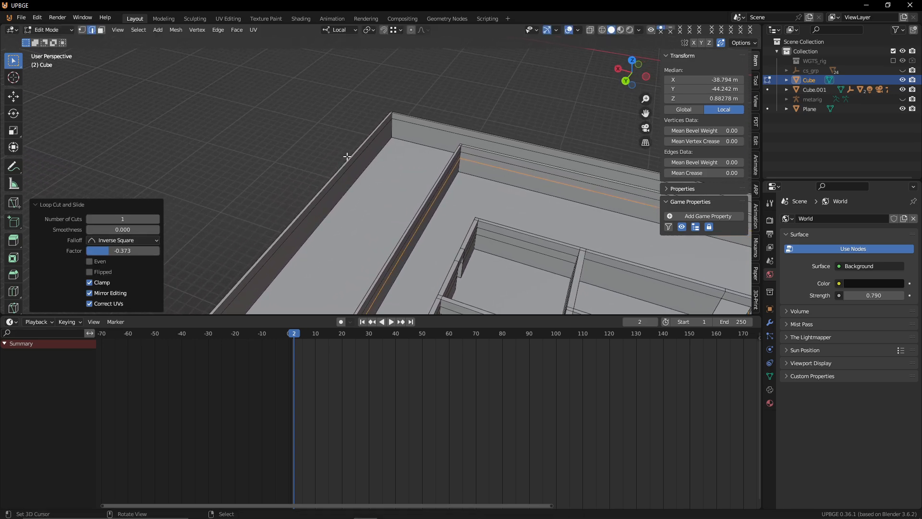
pyautogui.click(388, 136)
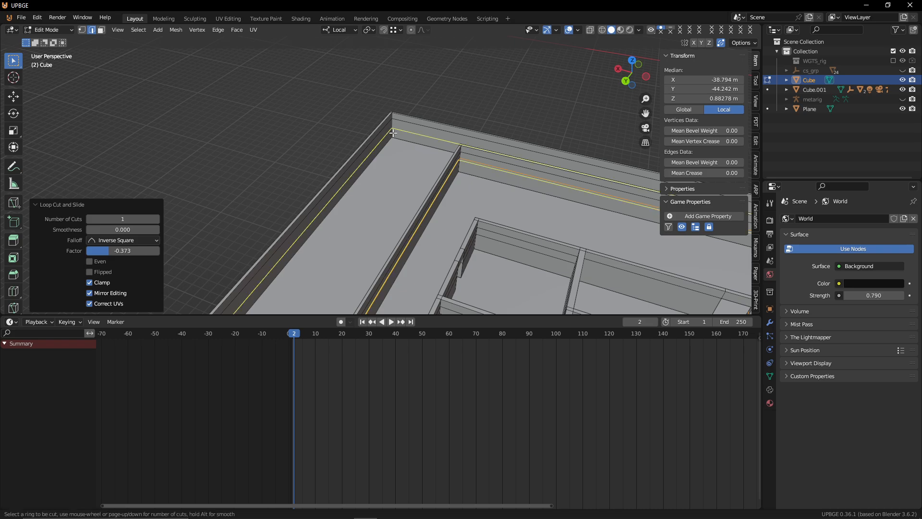
pyautogui.click(460, 157)
pyautogui.moveTo(370, 165); pyautogui.dragTo(424, 166, button='middle')
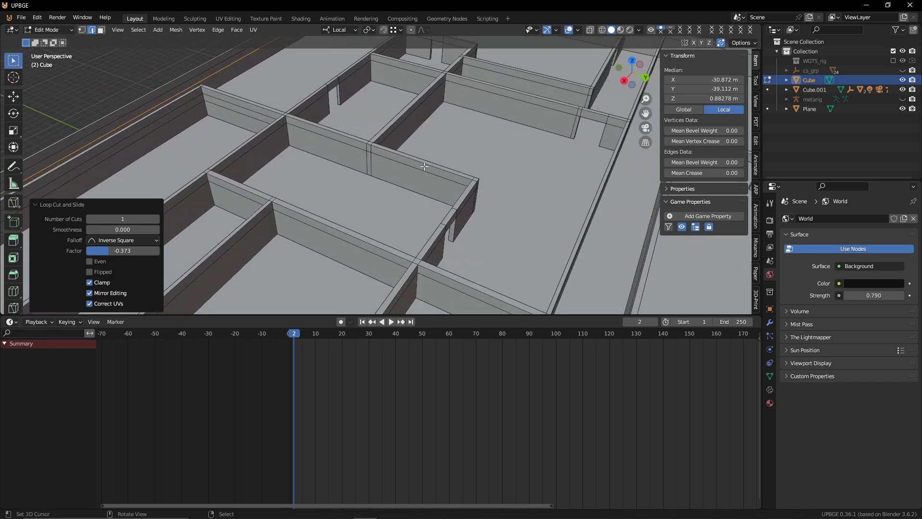
# Step: Examine the partition wall junctions in Wireframe shading for hidden faces and return to Solid shading
pyautogui.hotkey('ctrl', 'r')
pyautogui.press('Escape')
pyautogui.hotkey('shift', '`')
pyautogui.click(501, 67)
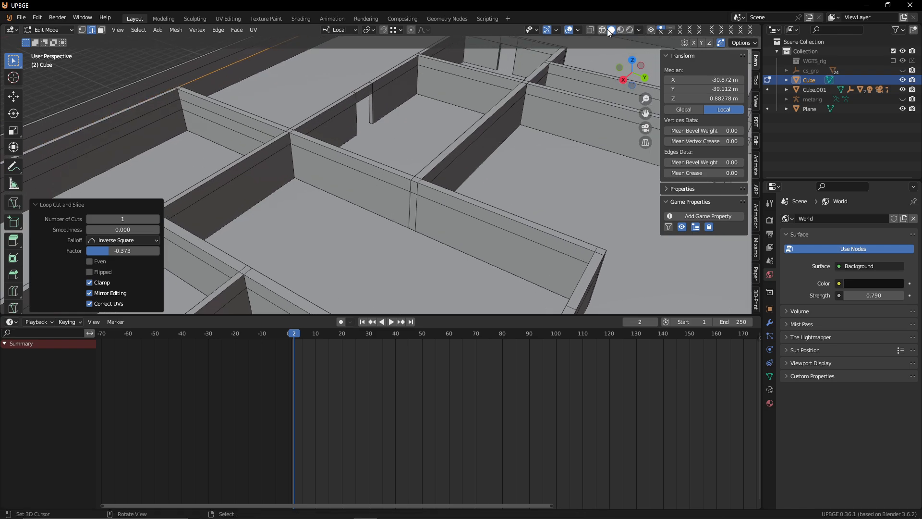
pyautogui.hotkey('shift', 'z')
pyautogui.hotkey('shift', '`')
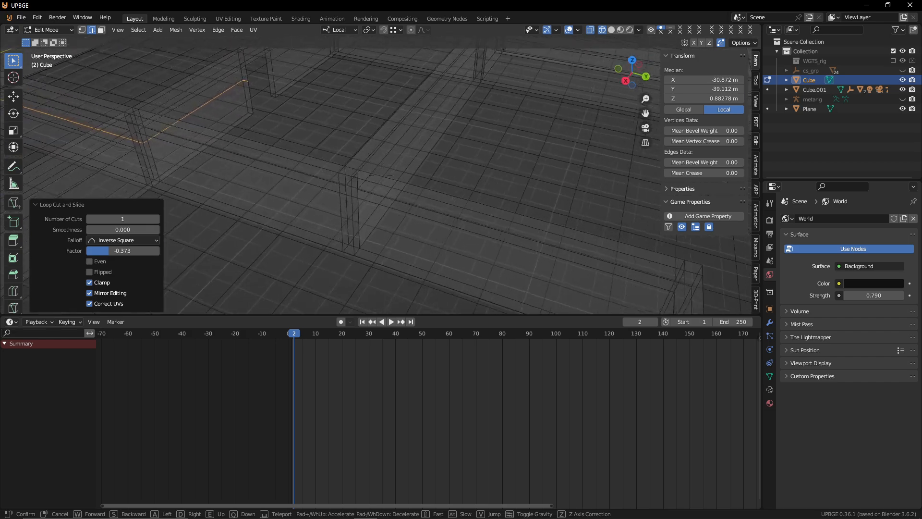
pyautogui.click(473, 189)
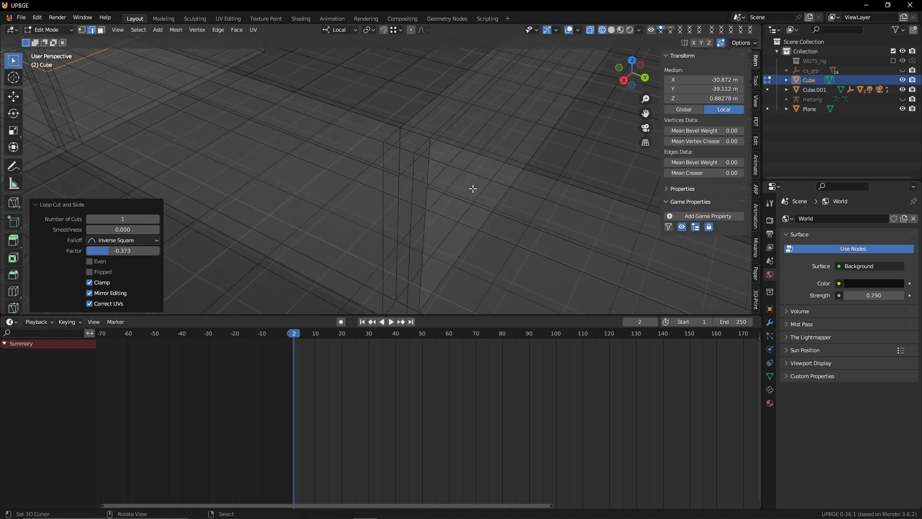
pyautogui.click(613, 30)
# Step: Fly through the inside of the walls and over their tops to examine the junctions for leftover internal faces
pyautogui.hotkey('shift', '`')
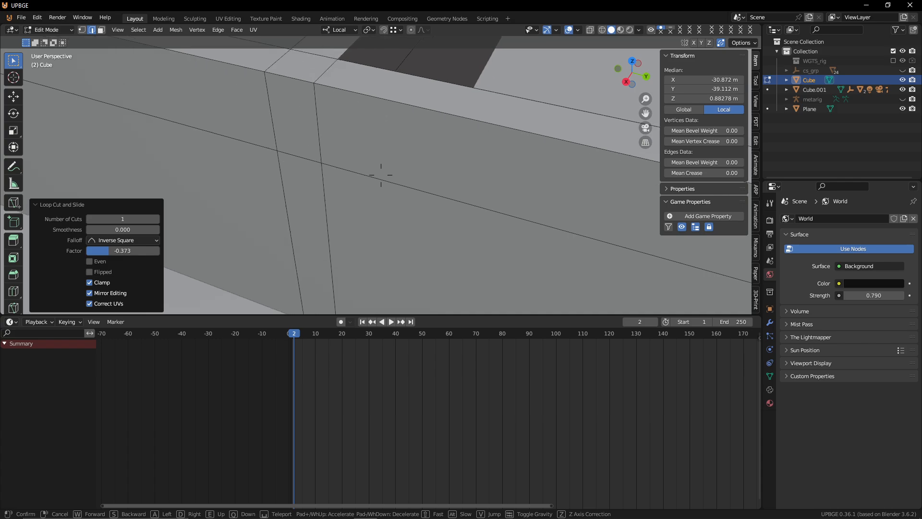
pyautogui.press('w')
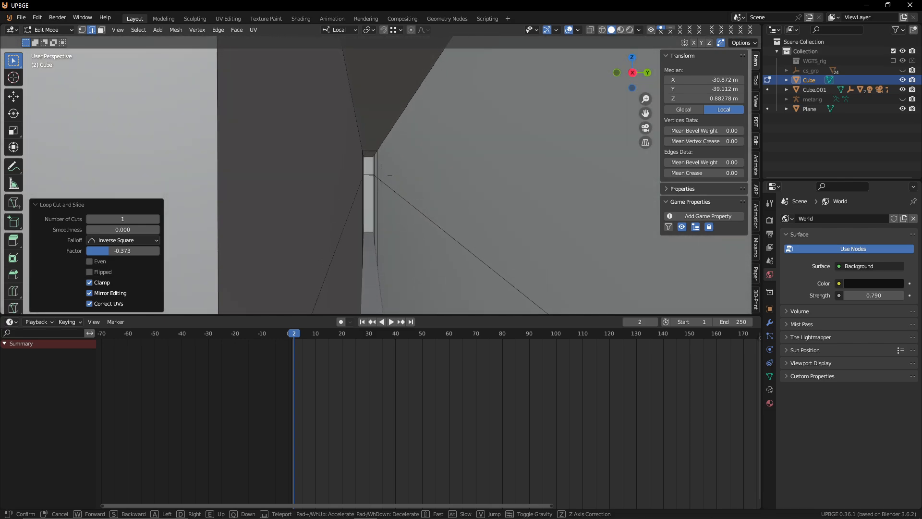
pyautogui.press('e')
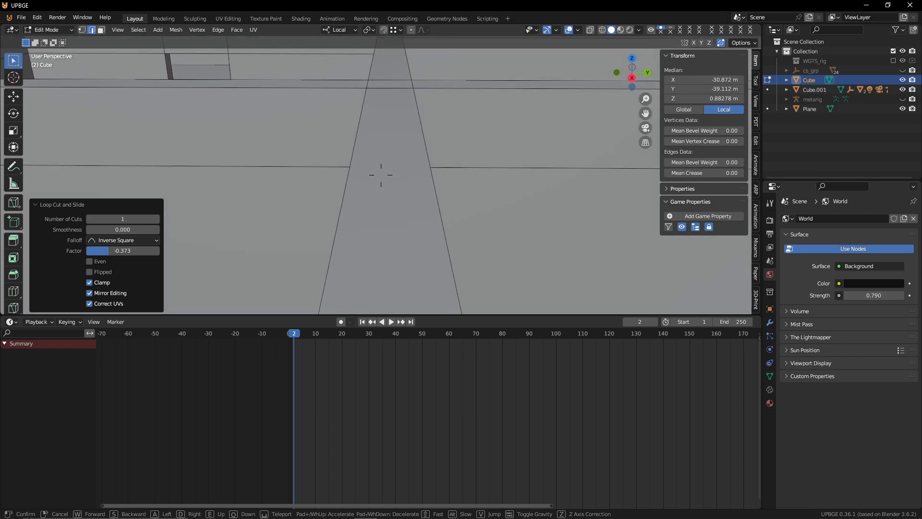
pyautogui.press('q')
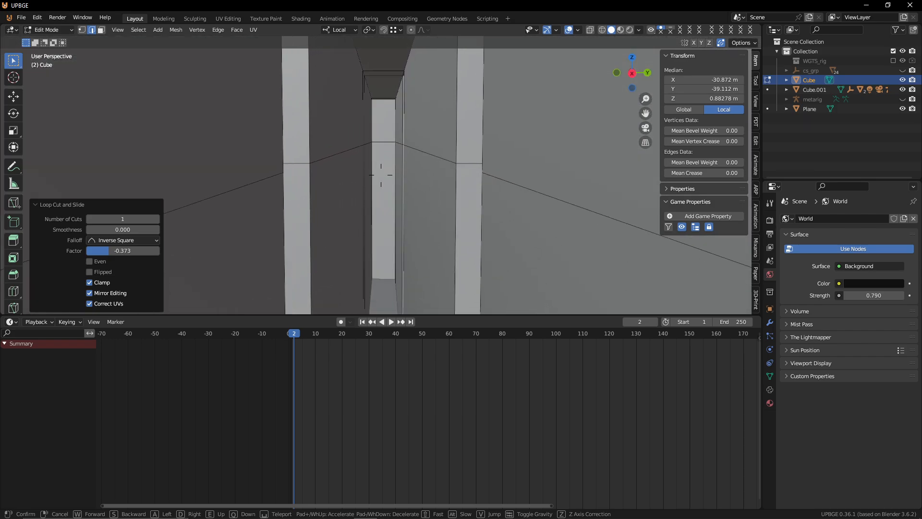
pyautogui.press('w')
pyautogui.press('q')
pyautogui.press('w')
pyautogui.press('e')
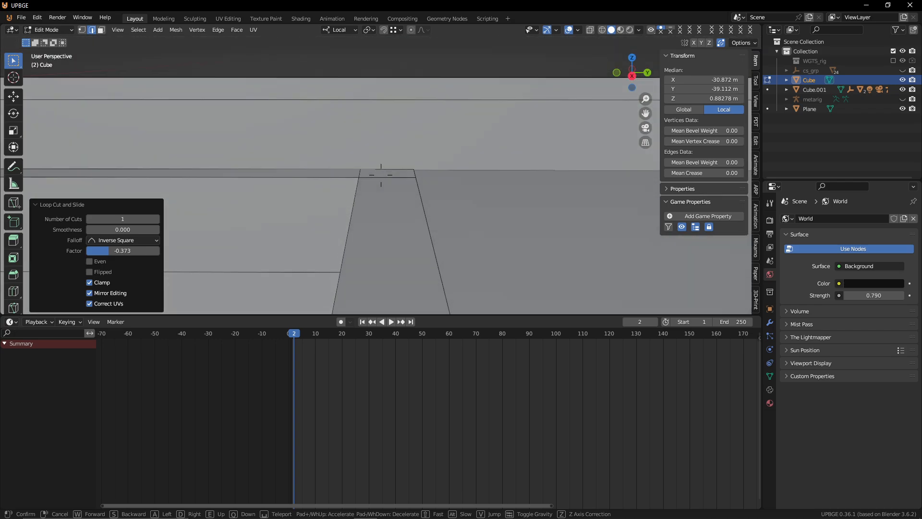
pyautogui.press('q')
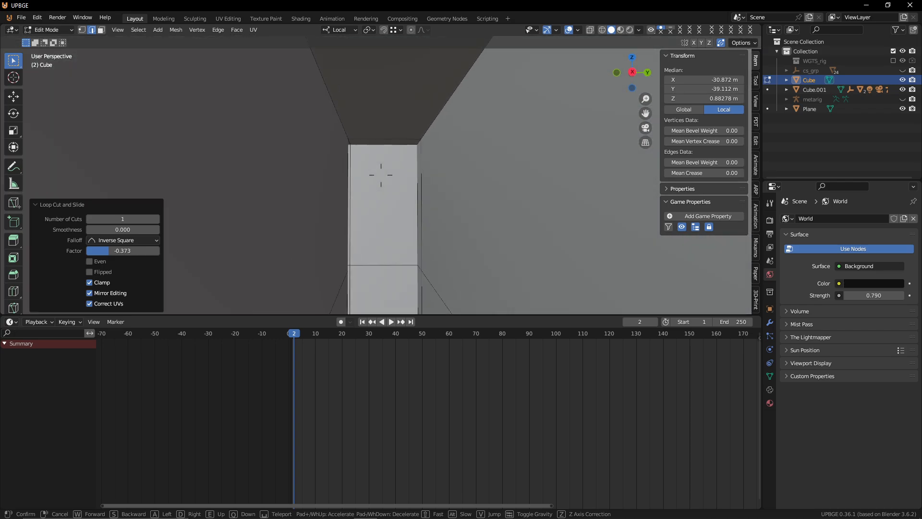
pyautogui.press('w')
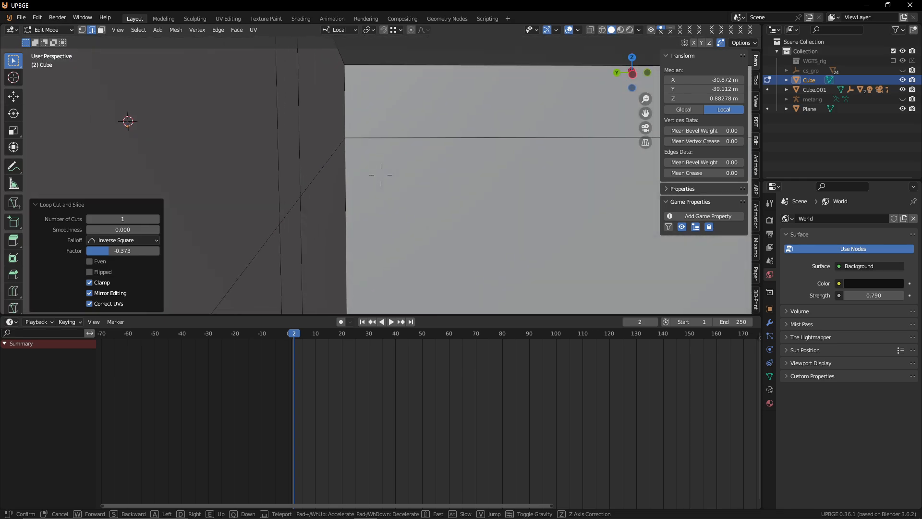
pyautogui.press('e')
pyautogui.press('w')
pyautogui.press('e')
pyautogui.press('q')
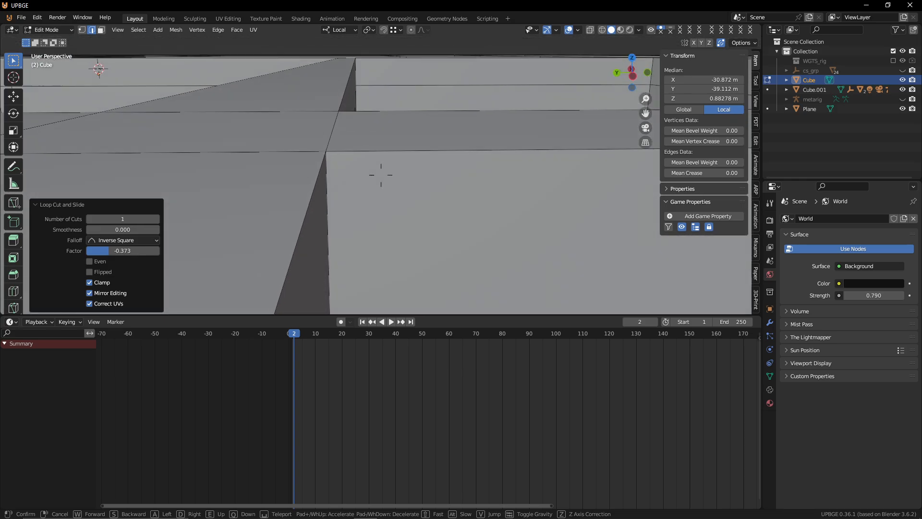
pyautogui.press('q')
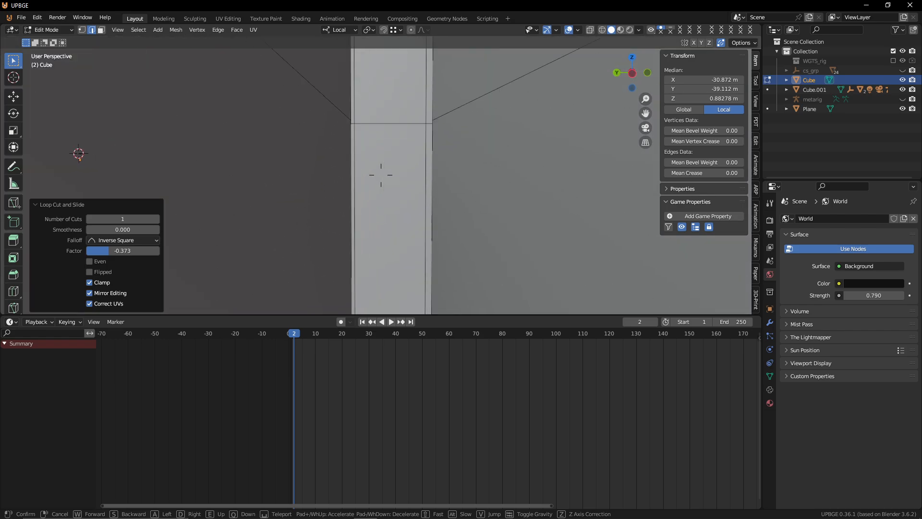
pyautogui.press('s')
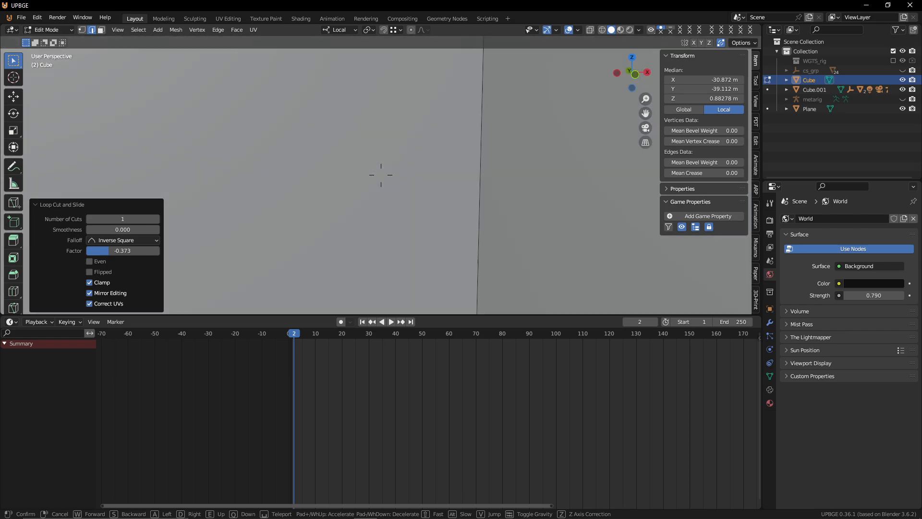
pyautogui.press('w')
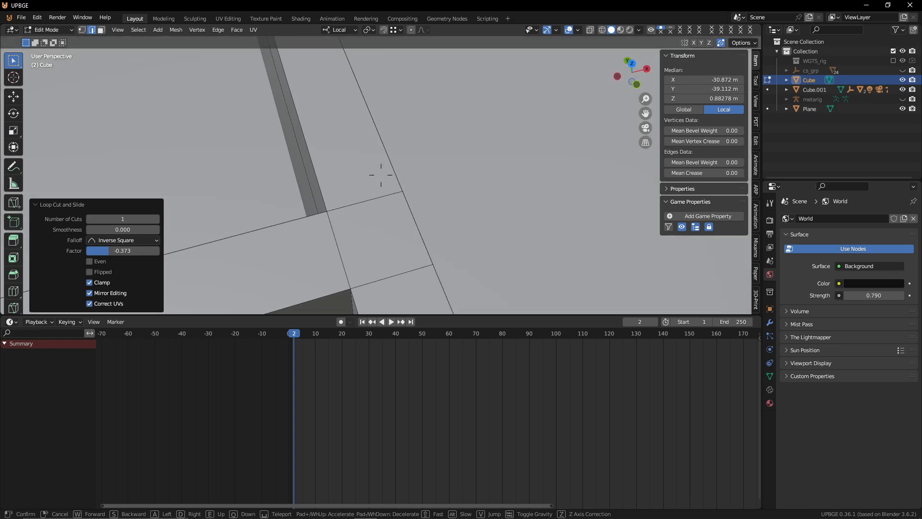
pyautogui.press('w')
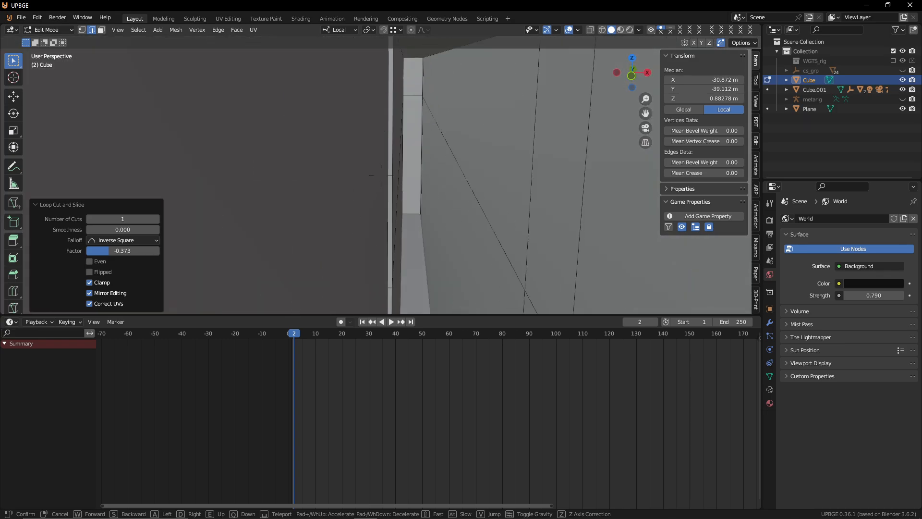
pyautogui.press('e')
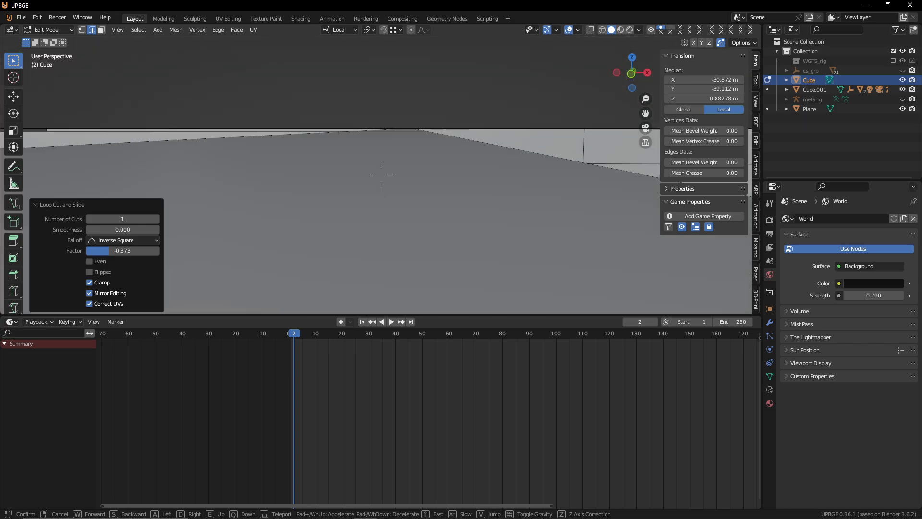
pyautogui.press('w')
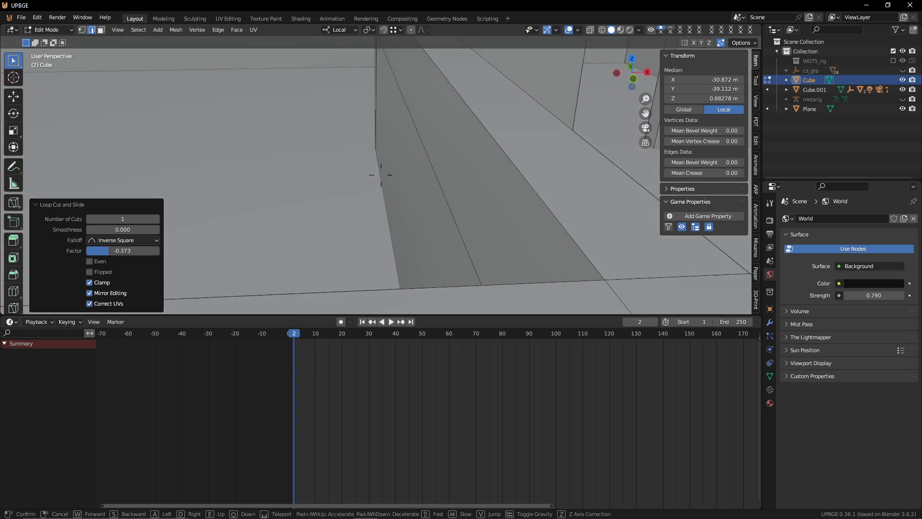
pyautogui.click(344, 187)
pyautogui.press('a')
pyautogui.press('g')
pyautogui.click(345, 187)
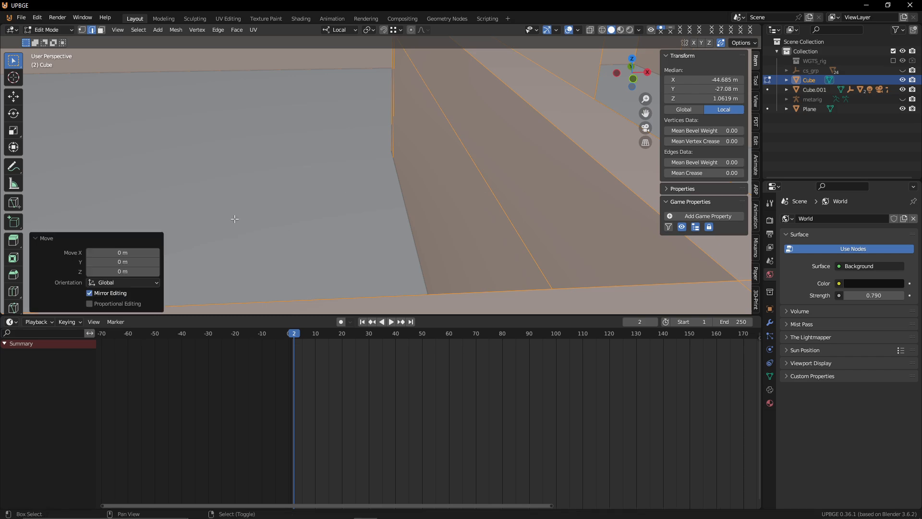
# Step: Add a horizontal loop cut across the lower section of the short partition wall, slid by a factor of 0.034
pyautogui.hotkey('shift', '`')
pyautogui.press('s')
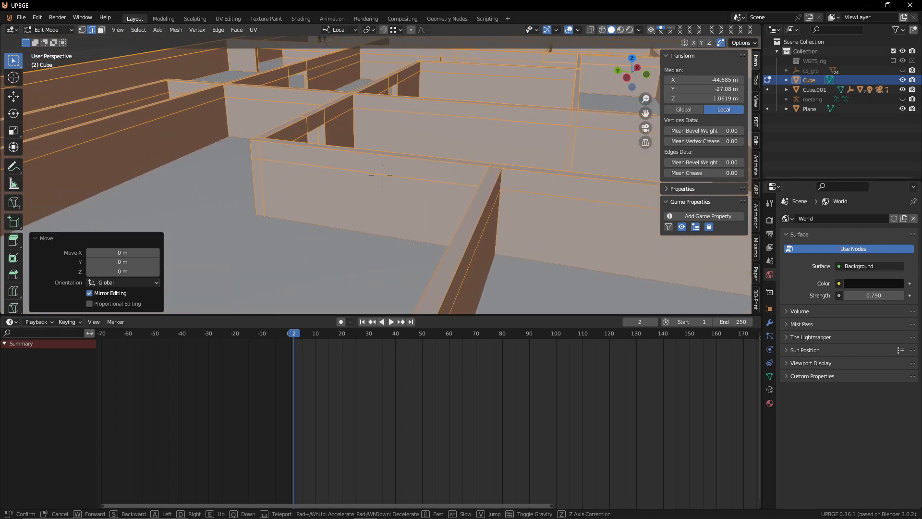
pyautogui.click(415, 169)
pyautogui.click(264, 177)
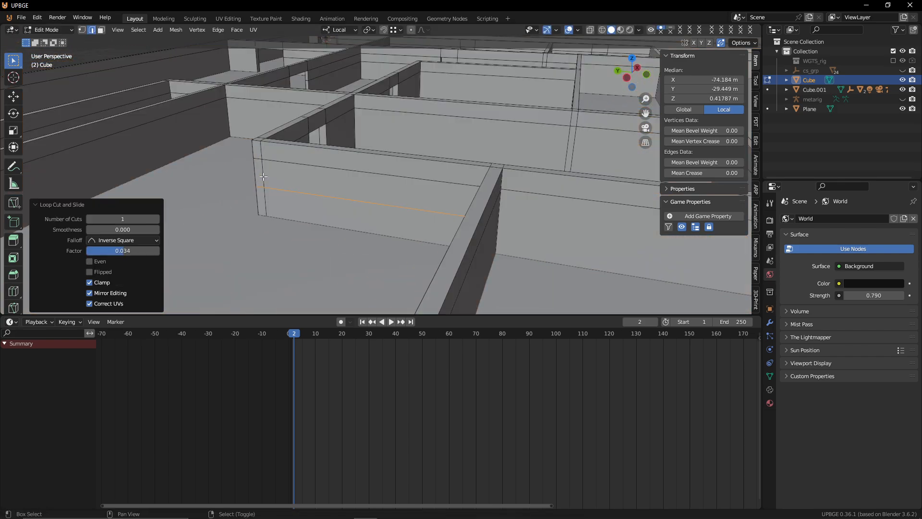
# Step: Add a centred horizontal loop cut with slide factor 0 along the lower section of the adjoining dark partition wall
pyautogui.hotkey('shift', '`')
pyautogui.press('w')
pyautogui.click(349, 161)
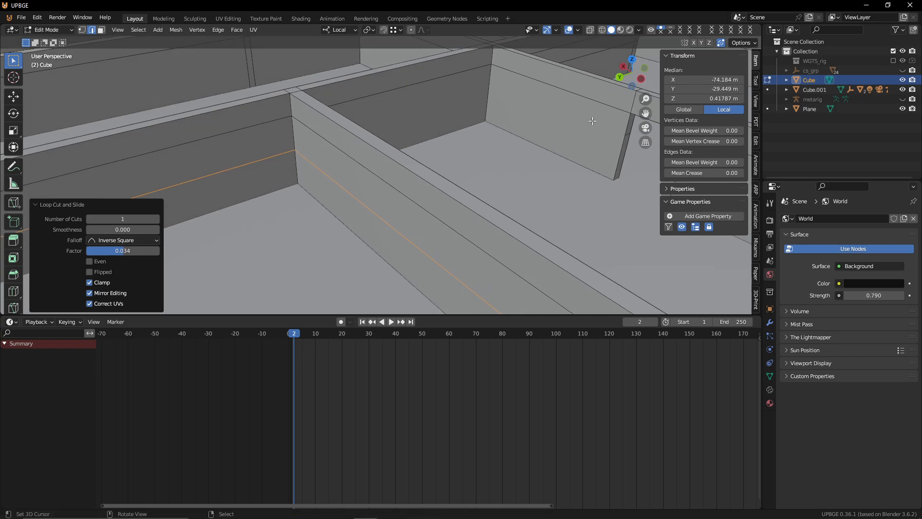
pyautogui.press('d')
pyautogui.press('w')
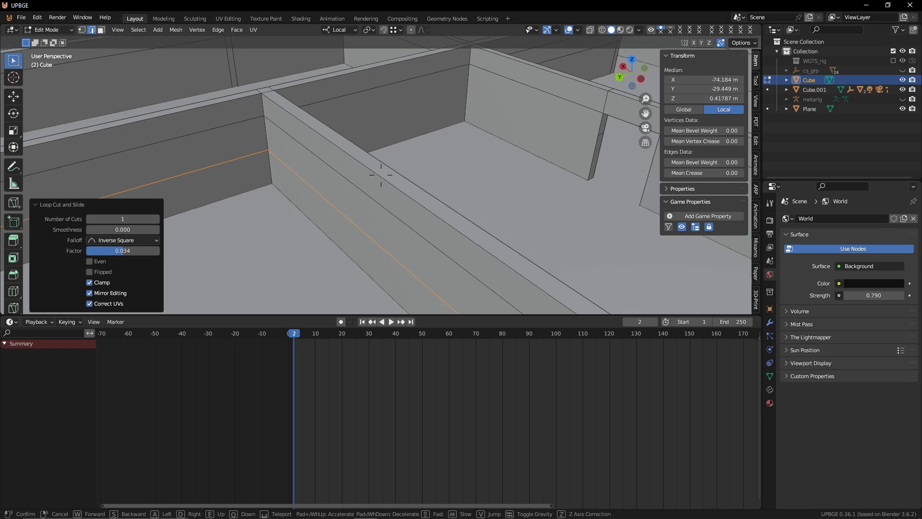
pyautogui.press('d')
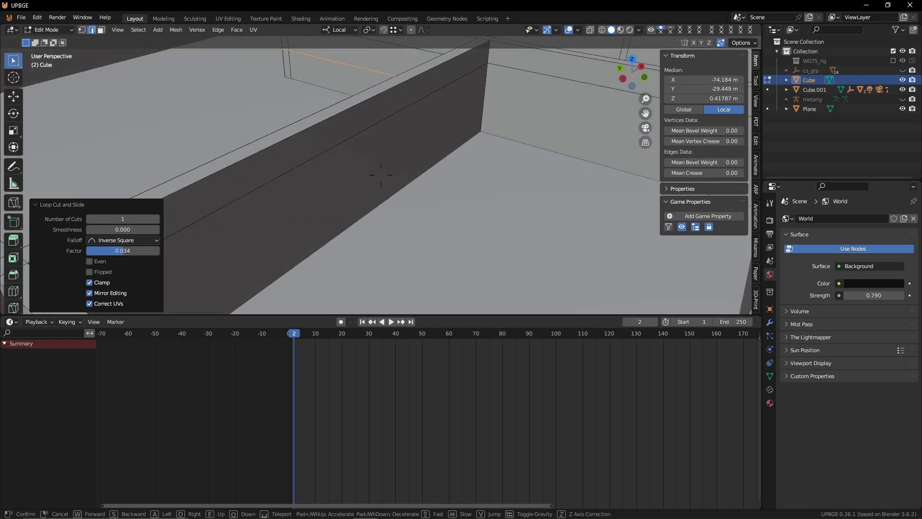
pyautogui.click(381, 175)
pyautogui.hotkey('ctrl', 'r')
pyautogui.click(591, 160)
pyautogui.click(592, 160)
pyautogui.hotkey('shift', '`')
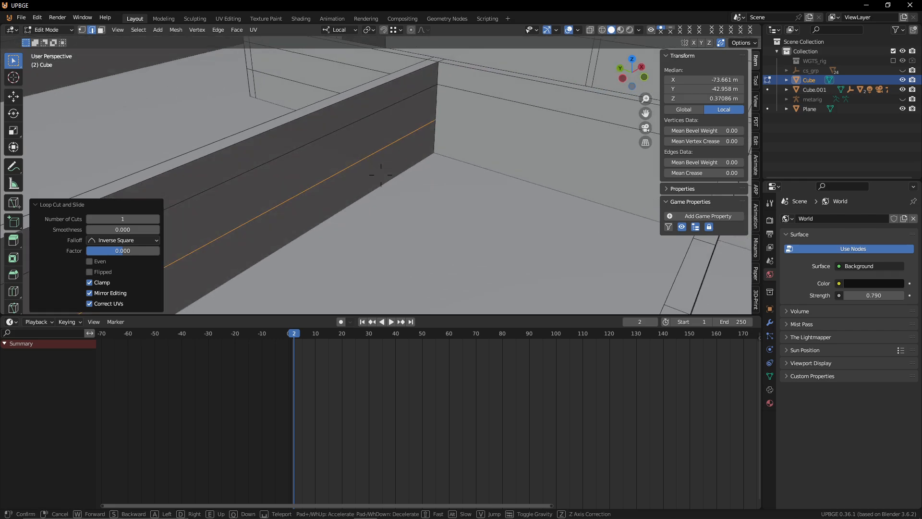
# Step: In face selection mode, delete the vertices of the two stacked interior end faces inside the wall junction
pyautogui.press('s')
pyautogui.click(381, 175)
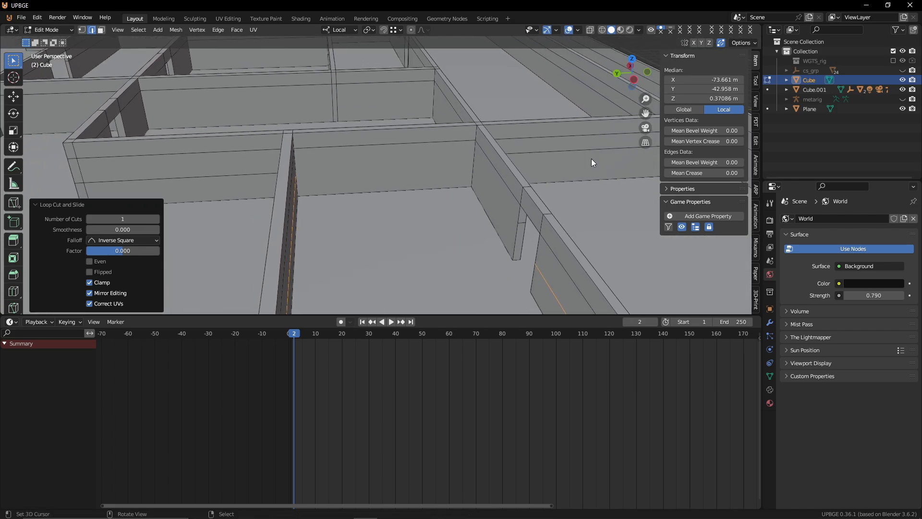
pyautogui.hotkey('shift', '`')
pyautogui.press('w')
pyautogui.click(381, 175)
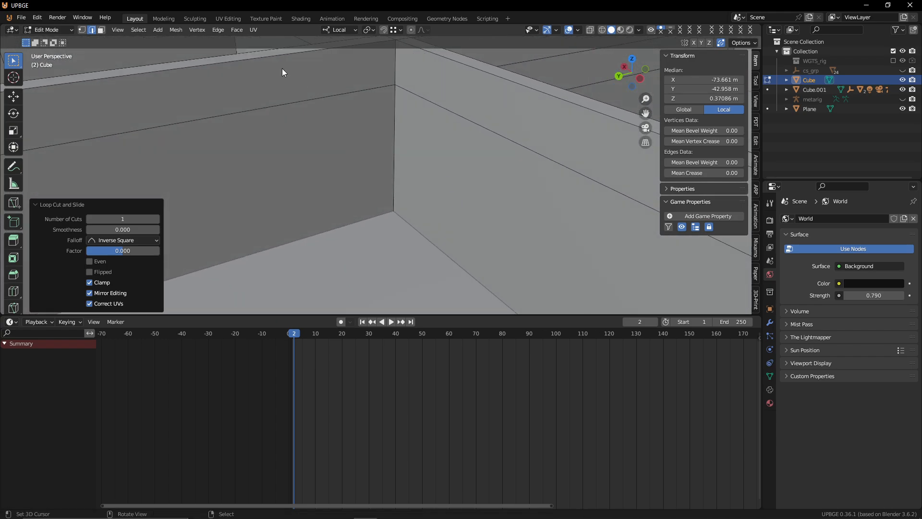
pyautogui.click(101, 30)
pyautogui.hotkey('shift', '`')
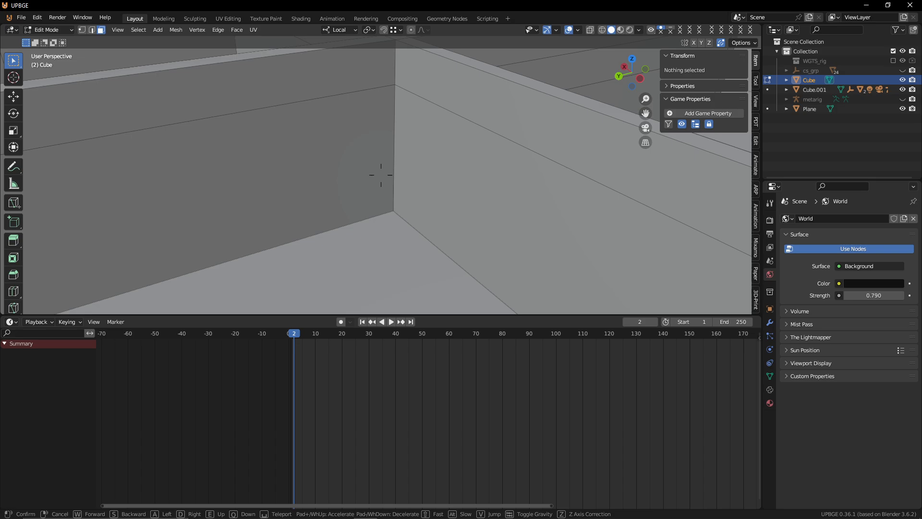
pyautogui.press('w')
pyautogui.press('w')
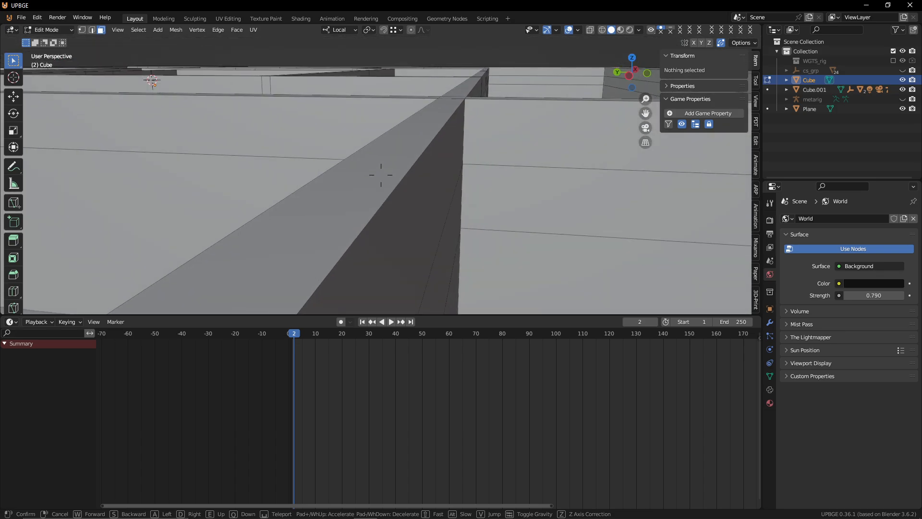
pyautogui.press('s')
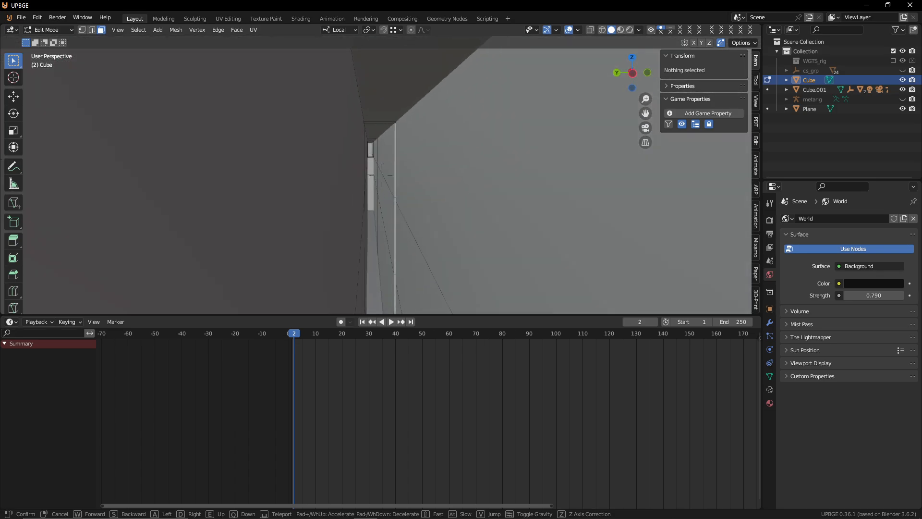
pyautogui.press('a')
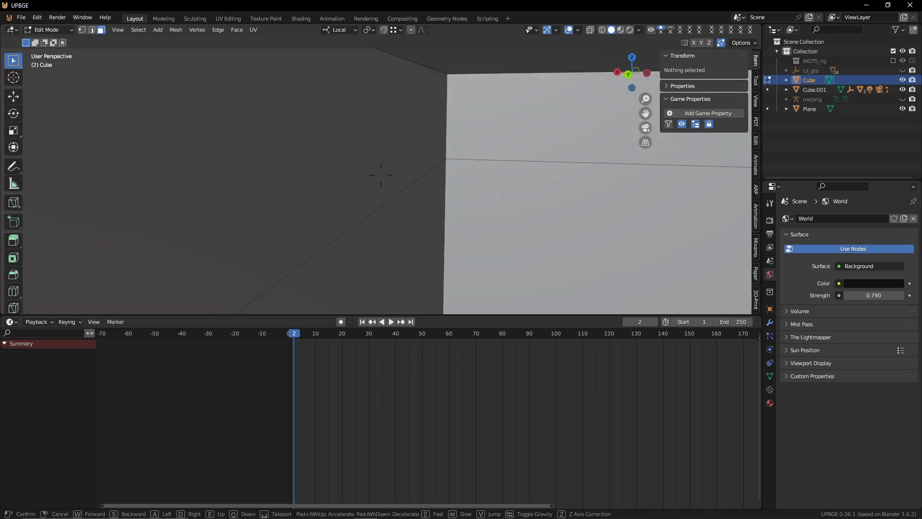
pyautogui.press('w')
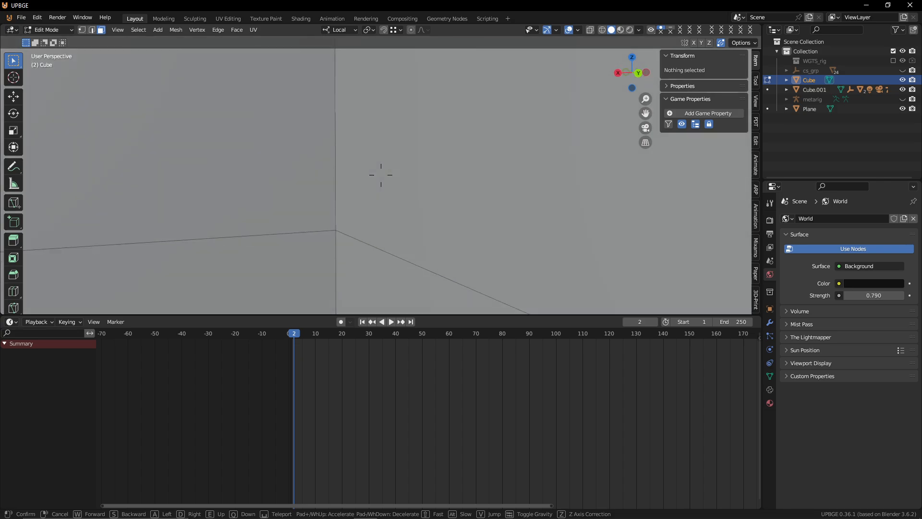
pyautogui.click(305, 116)
pyautogui.click(224, 115)
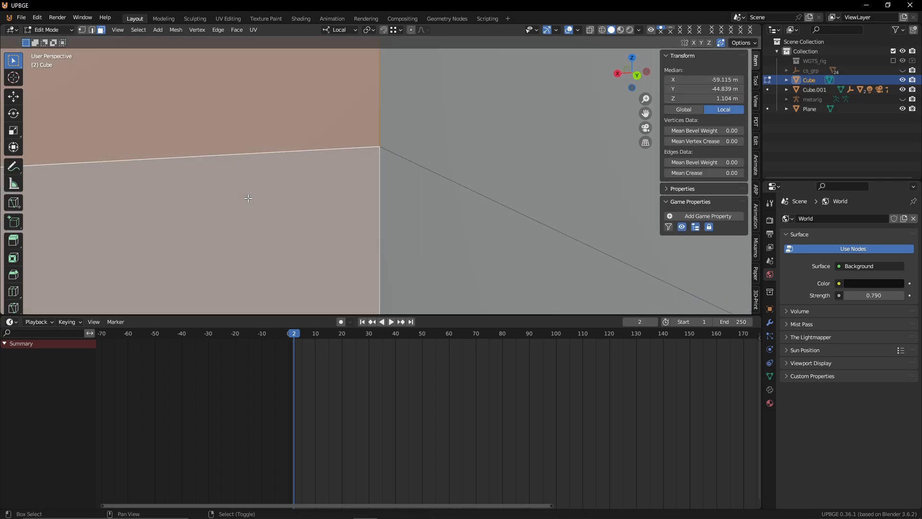
pyautogui.hotkey('shift', '`')
pyautogui.press('e')
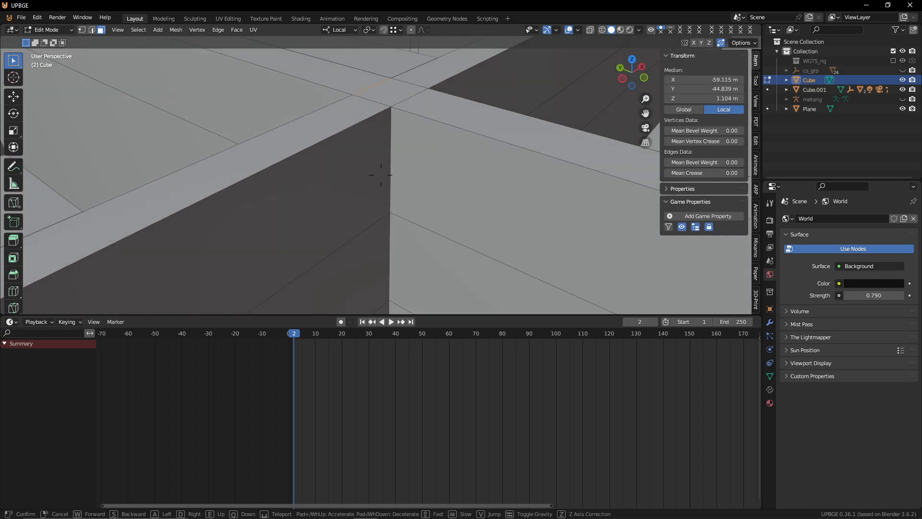
pyautogui.press('d')
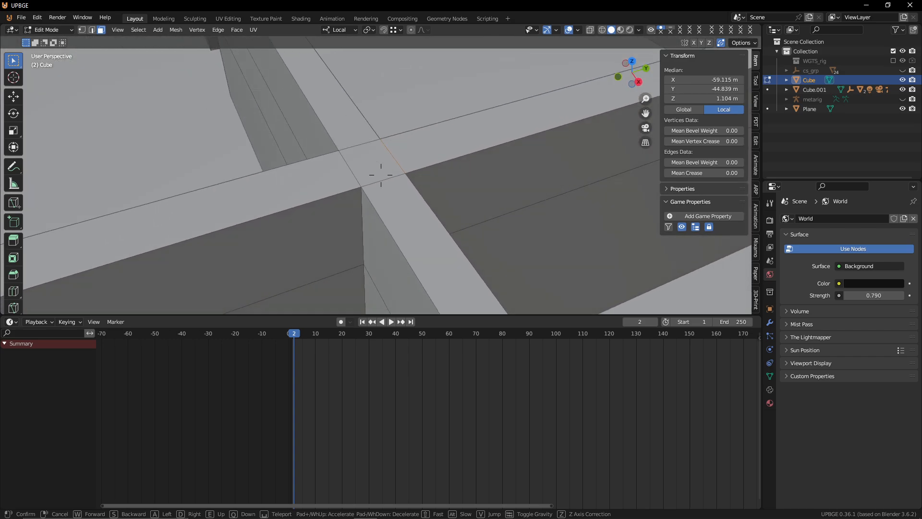
pyautogui.rightClick(249, 199)
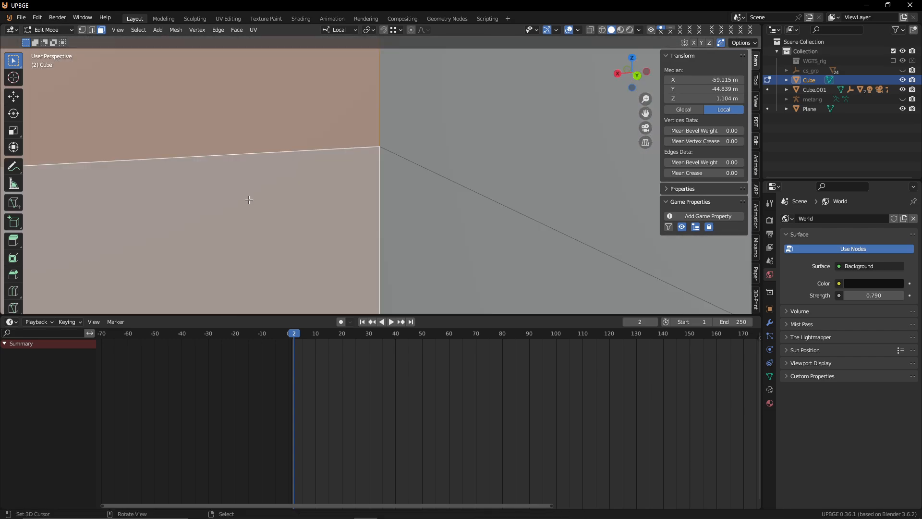
pyautogui.press('x')
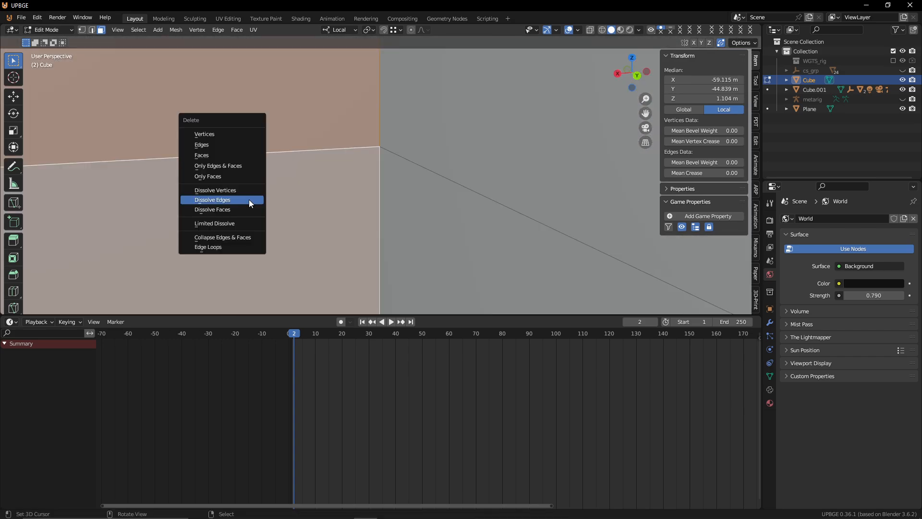
pyautogui.click(237, 134)
pyautogui.hotkey('shift', '`')
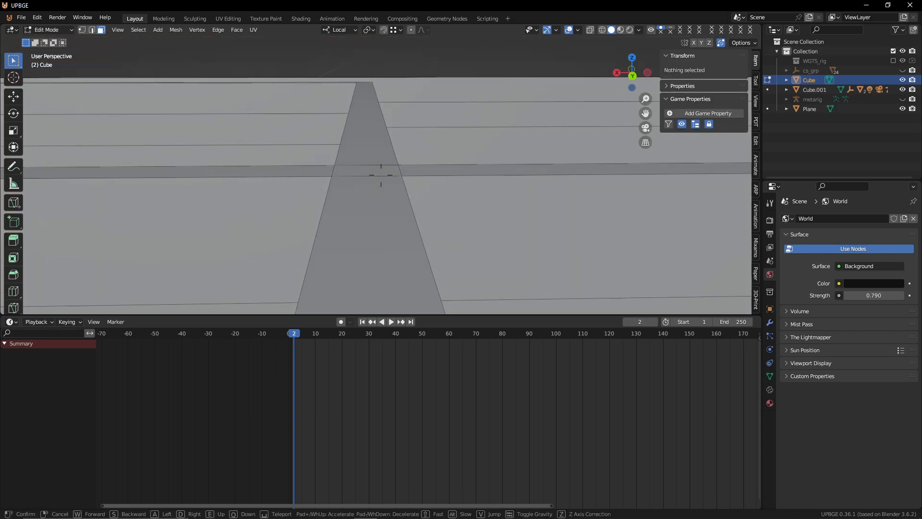
pyautogui.click(401, 157)
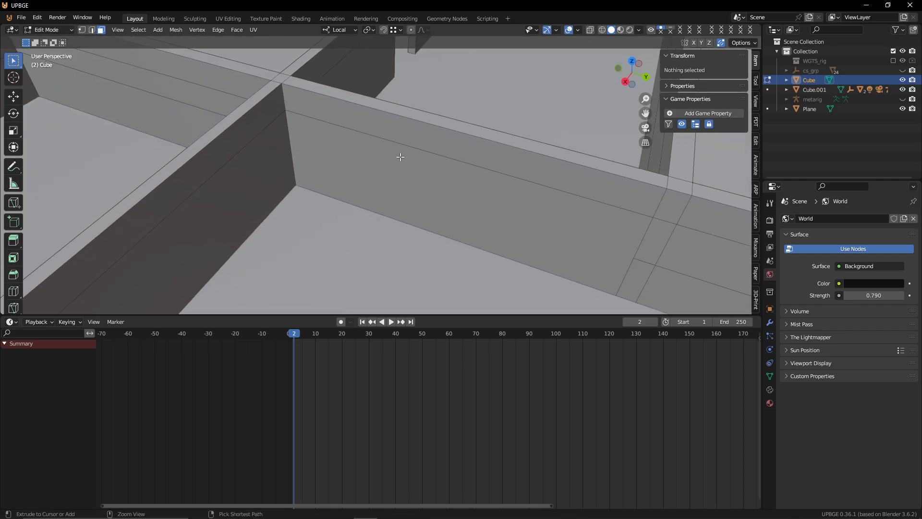
pyautogui.hotkey('ctrl', 'r')
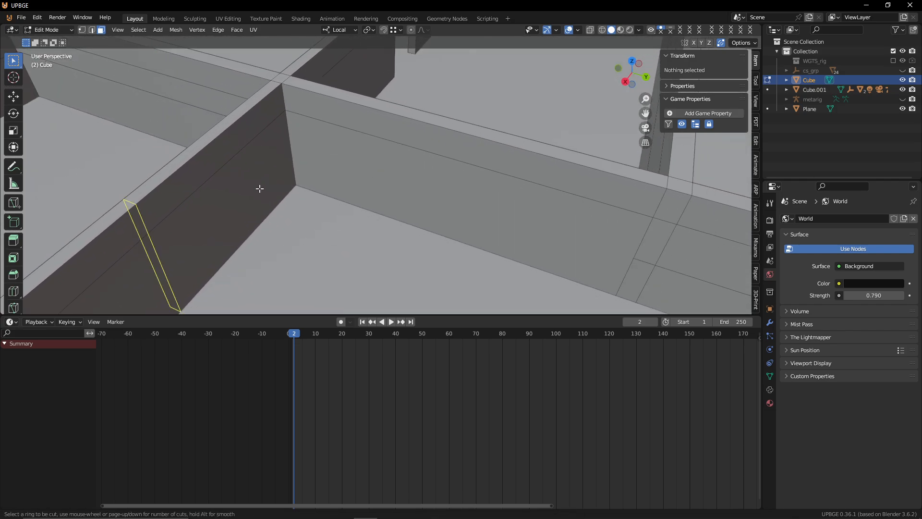
pyautogui.rightClick(395, 193)
pyautogui.hotkey('shift', '`')
pyautogui.click(397, 194)
pyautogui.hotkey('ctrl', 'r')
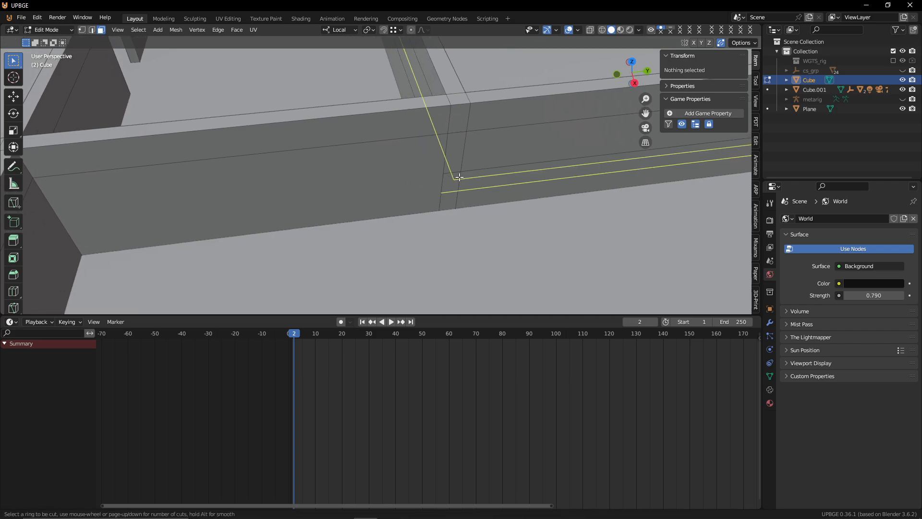
pyautogui.rightClick(493, 169)
# Step: Dissolve the lower horizontal edge loop on the wall segment beside the narrow vertical strip
pyautogui.keyDown('alt'); pyautogui.rightClick(493, 168); pyautogui.keyUp('alt')
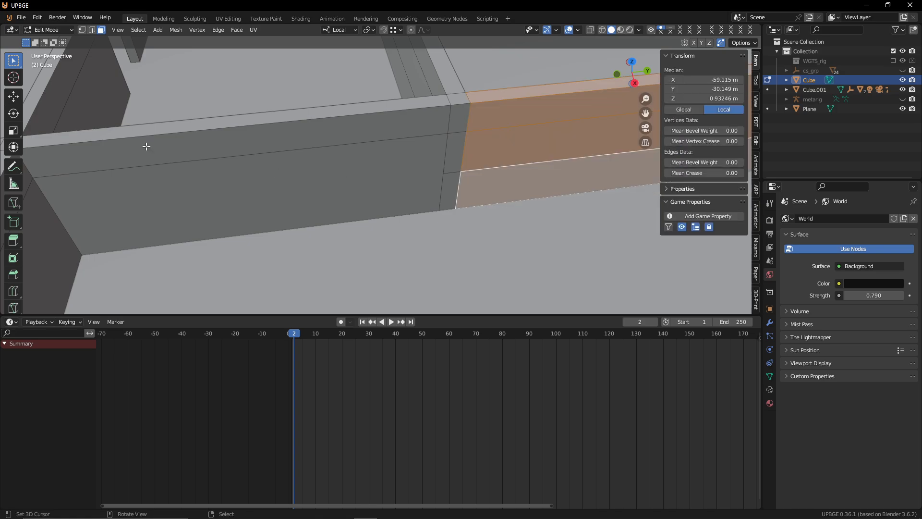
pyautogui.click(93, 30)
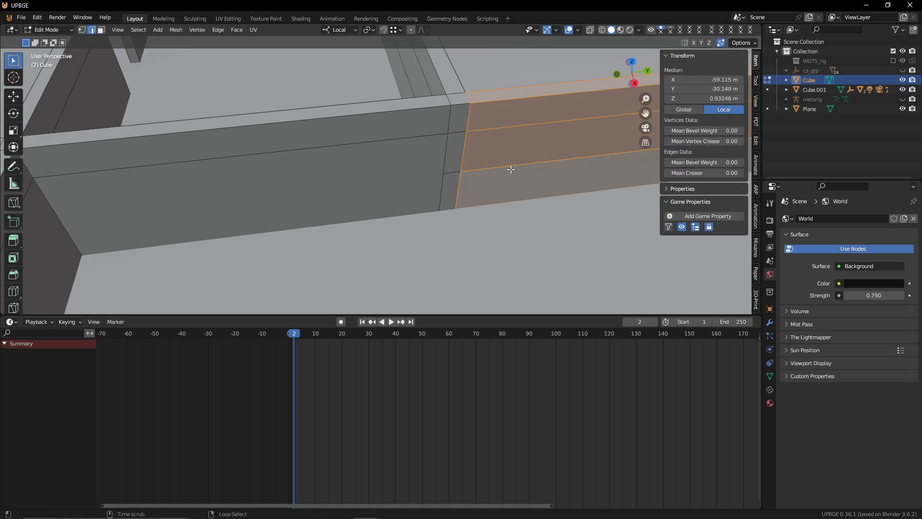
pyautogui.click(511, 169)
pyautogui.press('x')
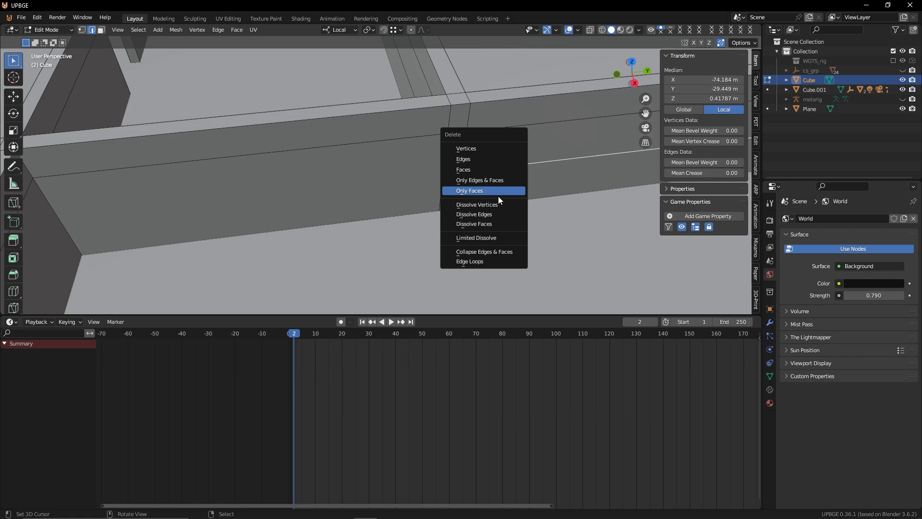
pyautogui.click(495, 215)
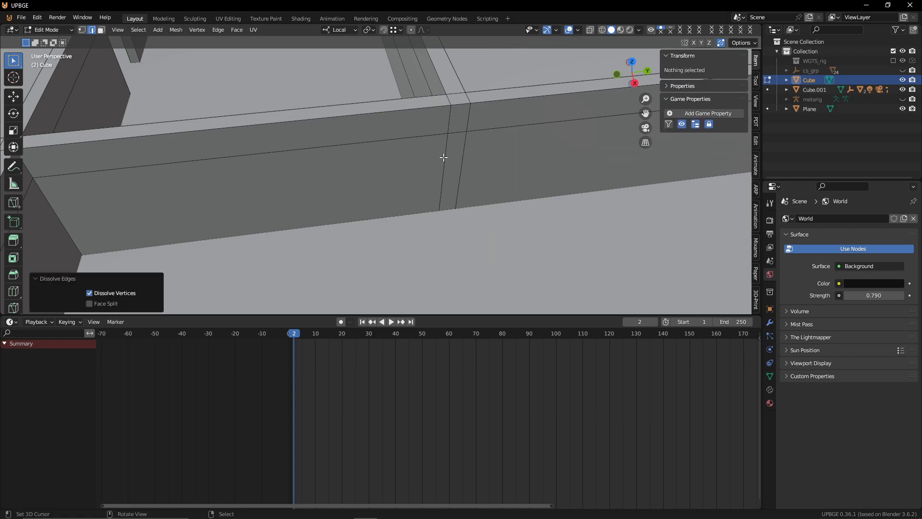
# Step: Add one horizontal loop cut running along the joined wall segments, slid to a factor of about -0.446
pyautogui.hotkey('ctrl', 't')
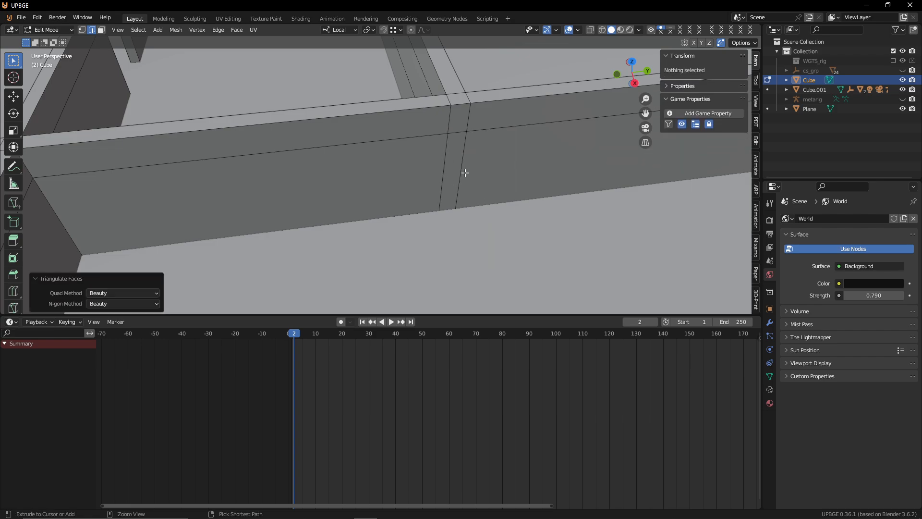
pyautogui.hotkey('ctrl', 'r')
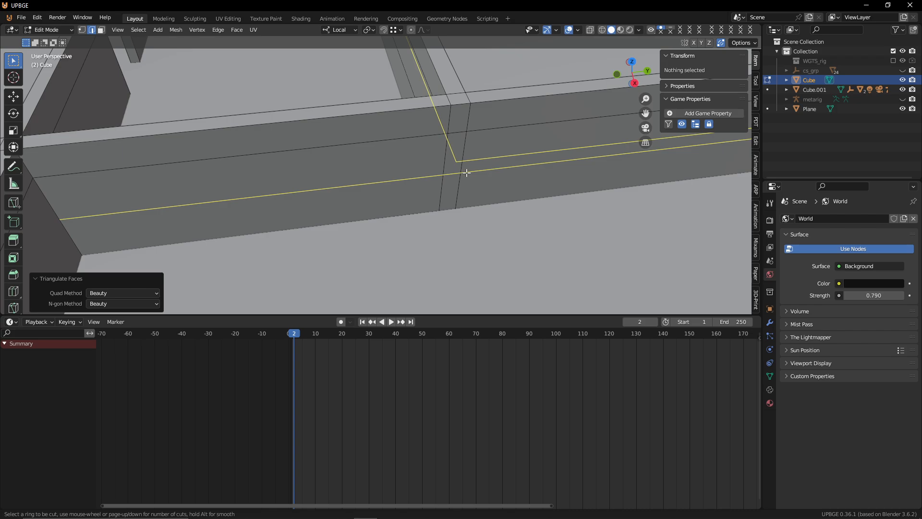
pyautogui.click(467, 172)
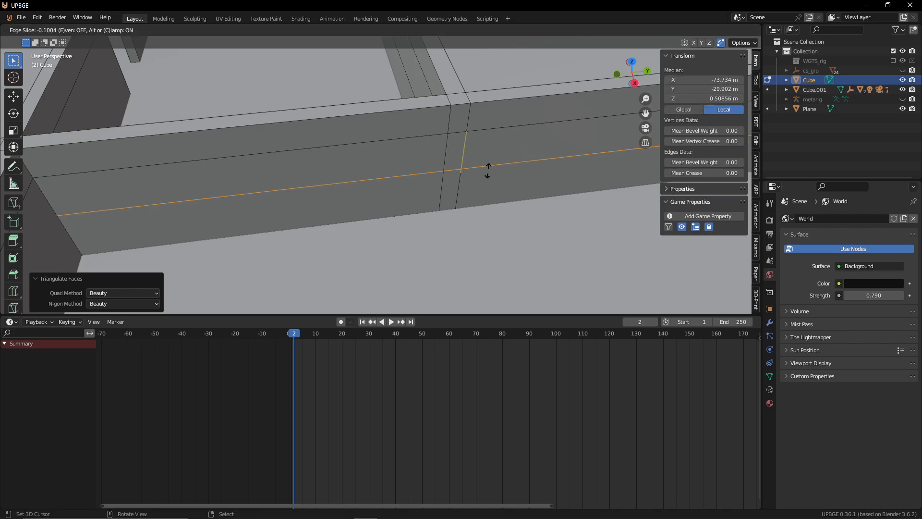
pyautogui.click(405, 146)
# Step: Lower the new horizontal edge loop by about 0.1 m along the local Z axis
pyautogui.hotkey('shift', '`')
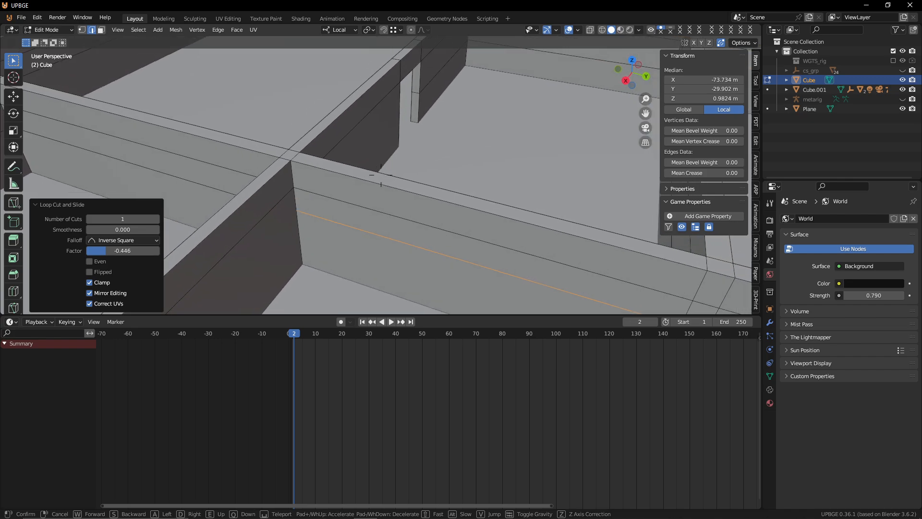
pyautogui.press('w')
pyautogui.click(422, 138)
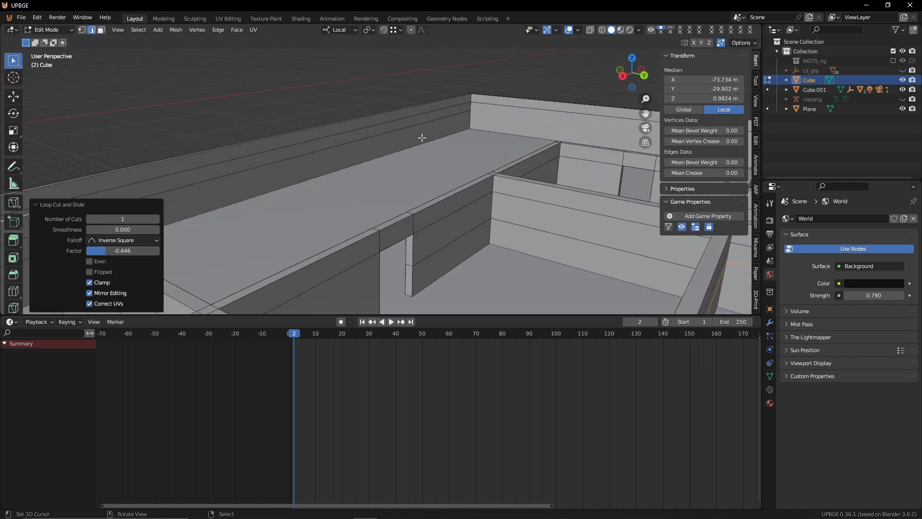
pyautogui.press('g')
pyautogui.press('z')
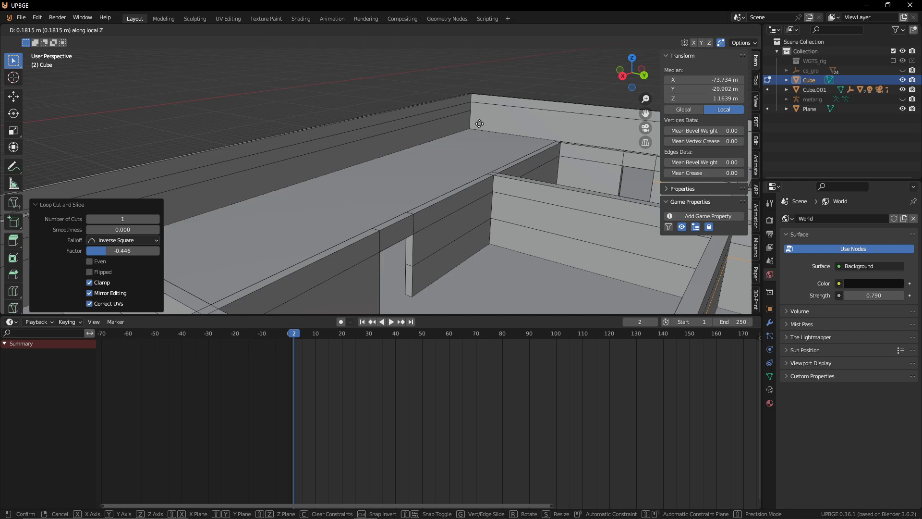
pyautogui.click(477, 113)
# Step: Examine how the horizontal edge loop runs along the walls and doorways of the surrounding rooms
pyautogui.hotkey('shift', '`')
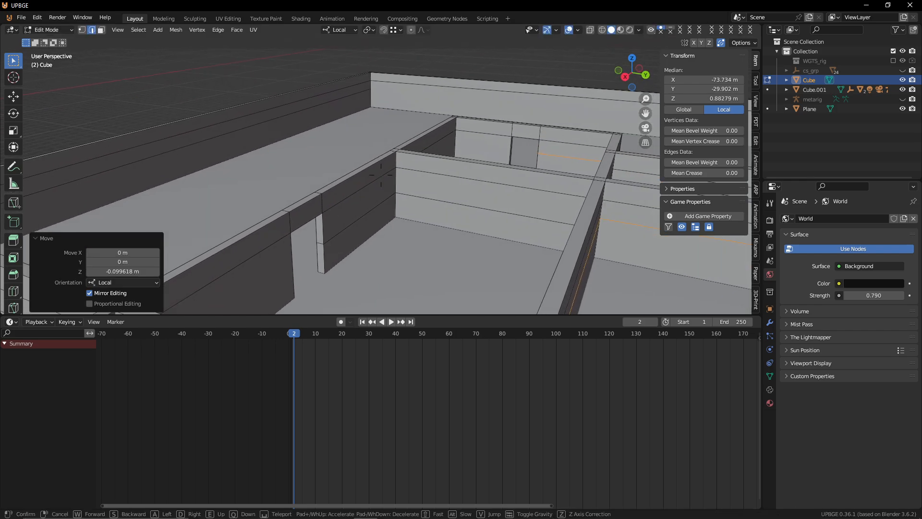
pyautogui.press('w')
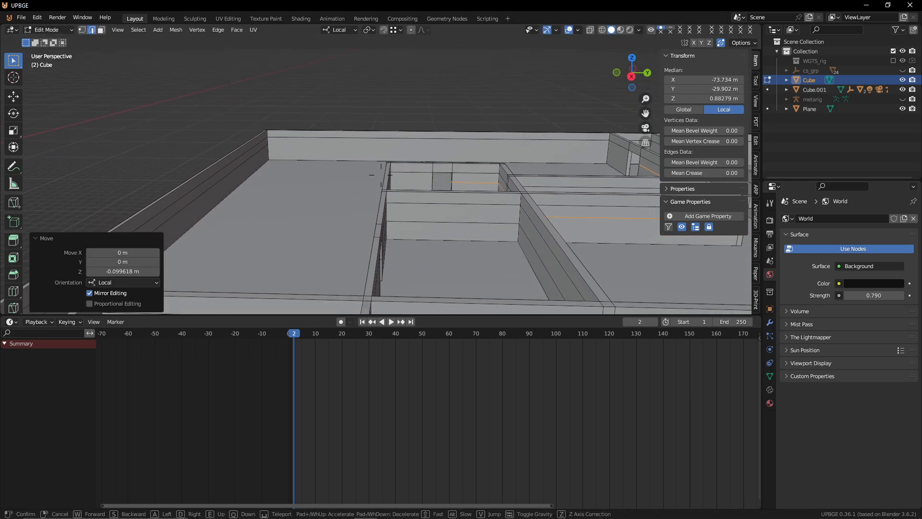
pyautogui.press('s')
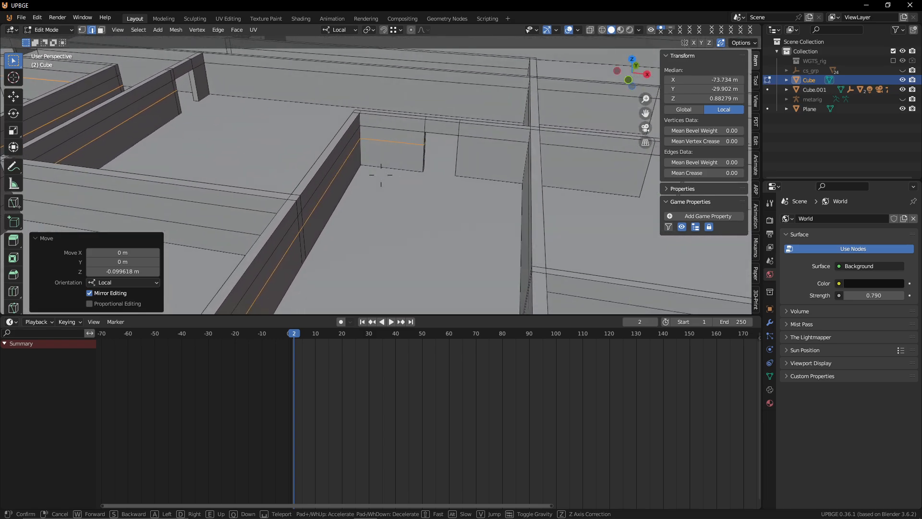
pyautogui.press('a')
pyautogui.click(381, 175)
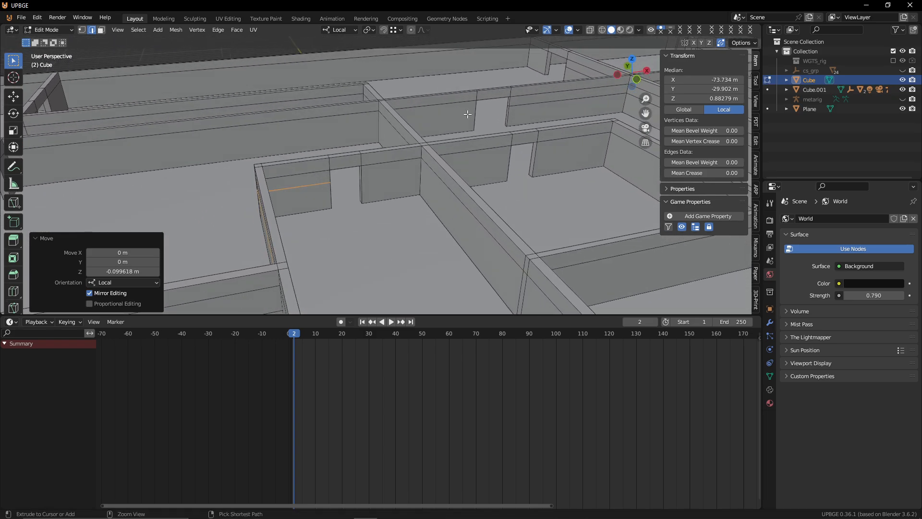
pyautogui.hotkey('shift', '`')
pyautogui.press('w')
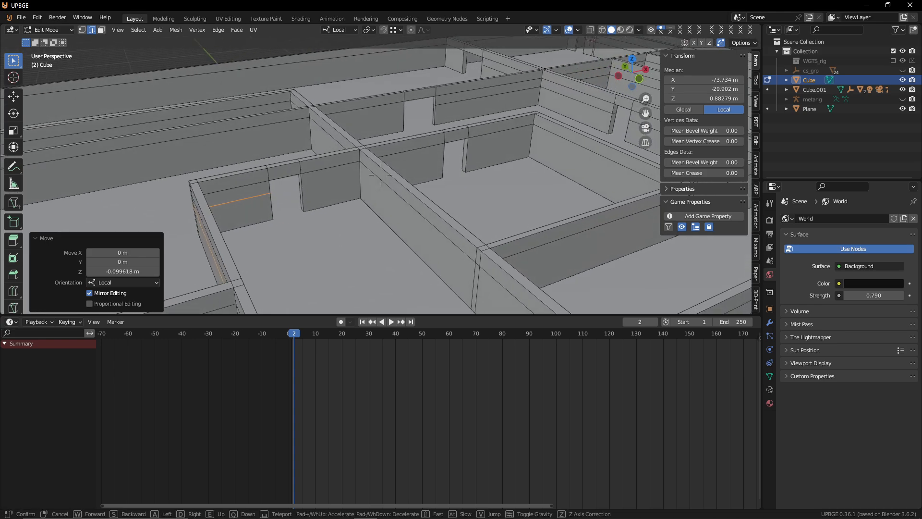
pyautogui.press('w')
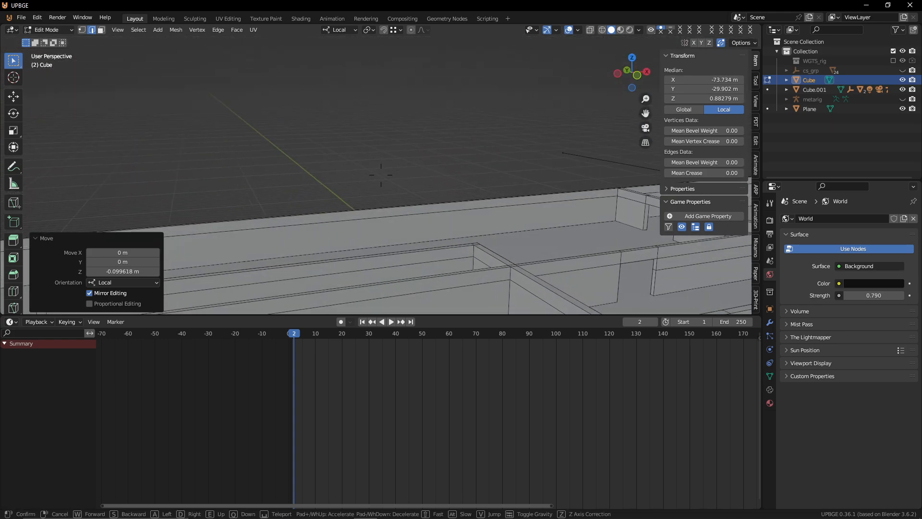
pyautogui.click(381, 175)
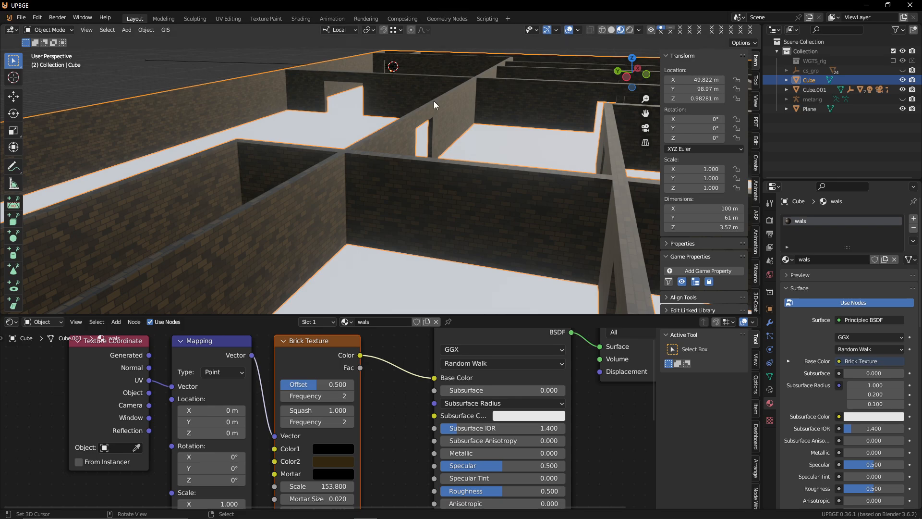
# Step: Select the floor plane between the brick walls in object mode
pyautogui.hotkey('shift', '`')
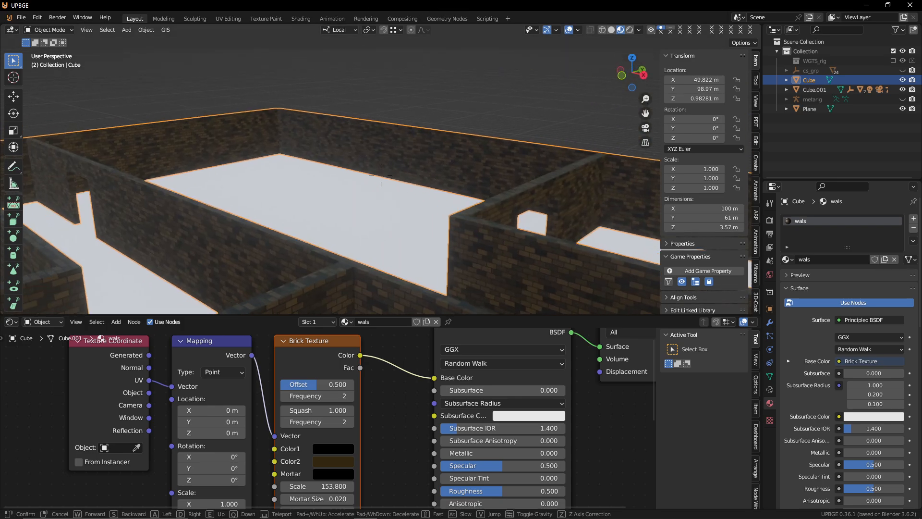
pyautogui.click(430, 214)
pyautogui.click(435, 190)
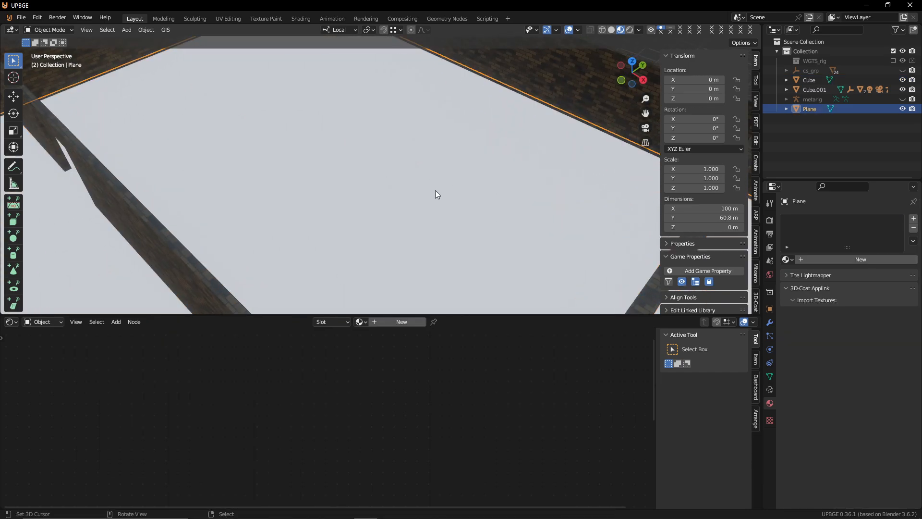
# Step: Create a new material on the floor plane and name it Floor
pyautogui.click(848, 262)
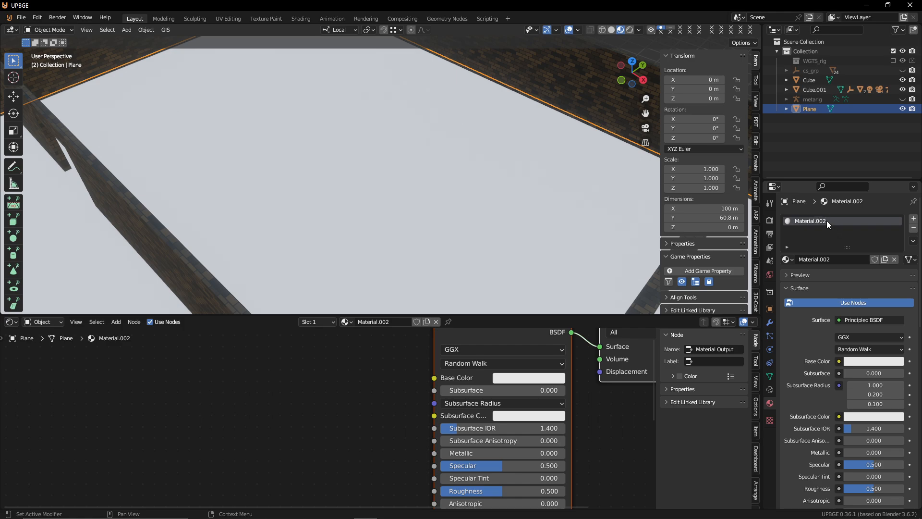
pyautogui.write('Floor')
pyautogui.press('Return')
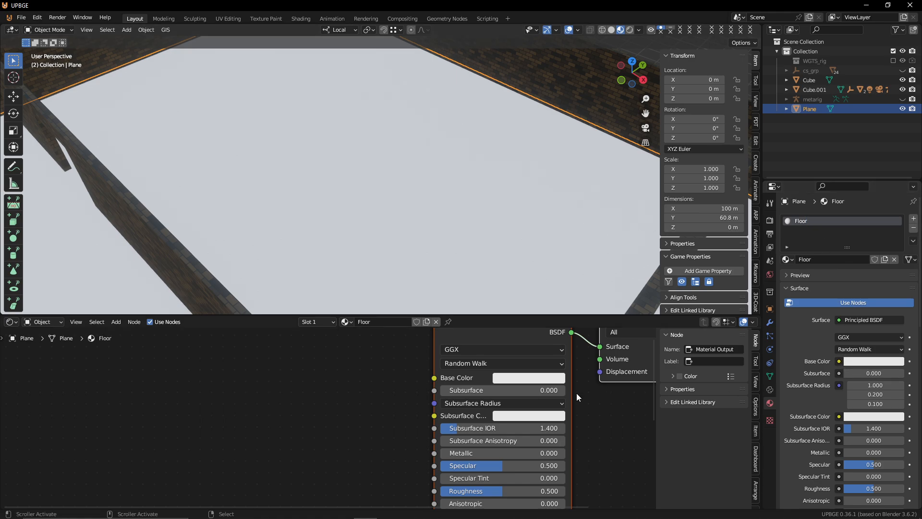
# Step: Add linked Texture Coordinate, Mapping and Image Texture nodes feeding the Base Color of the Principled BSDF
pyautogui.moveTo(577, 393); pyautogui.dragTo(569, 442, button='middle')
pyautogui.click(500, 368)
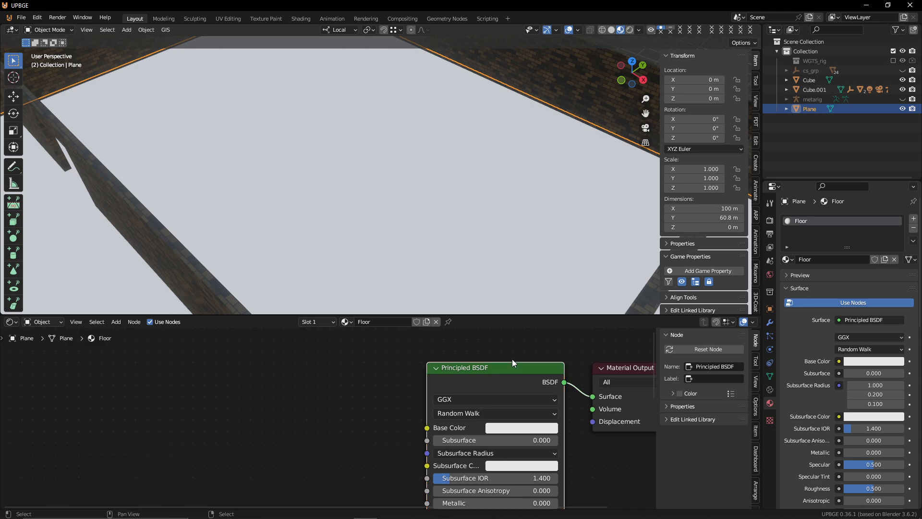
pyautogui.hotkey('ctrl', 't')
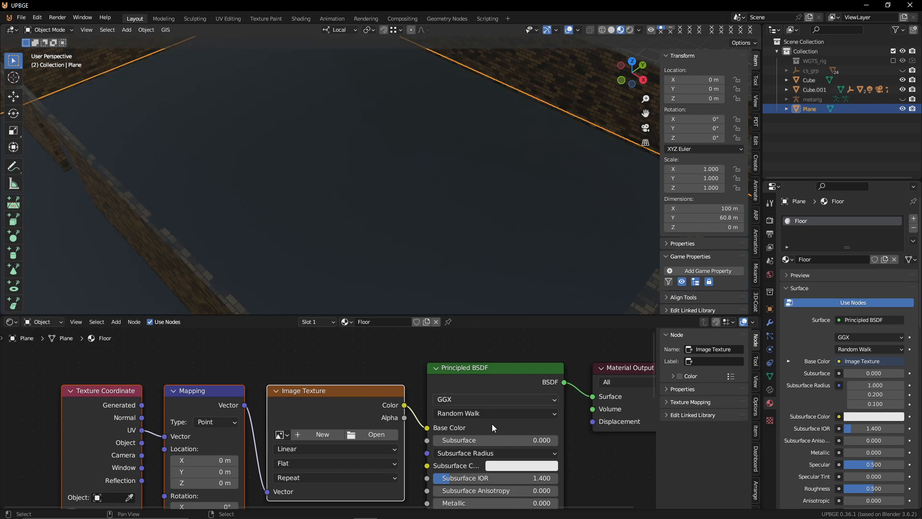
pyautogui.click(322, 435)
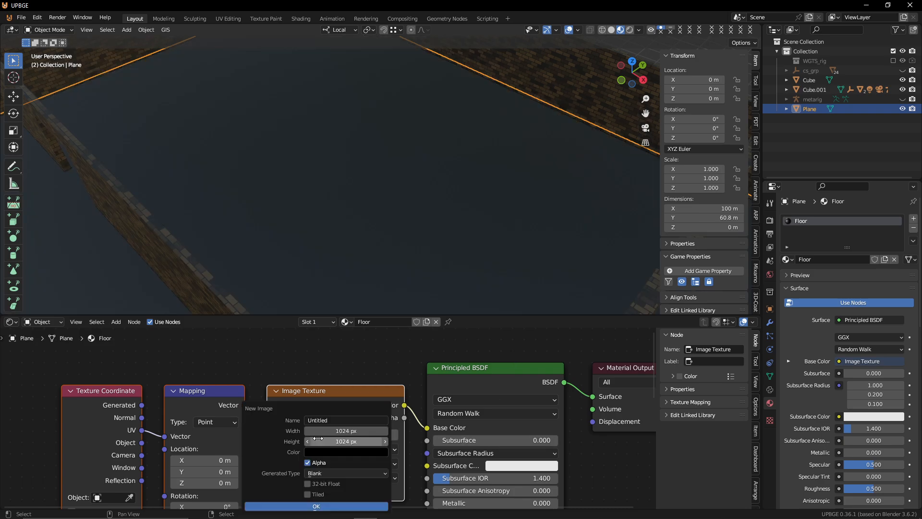
pyautogui.click(378, 386)
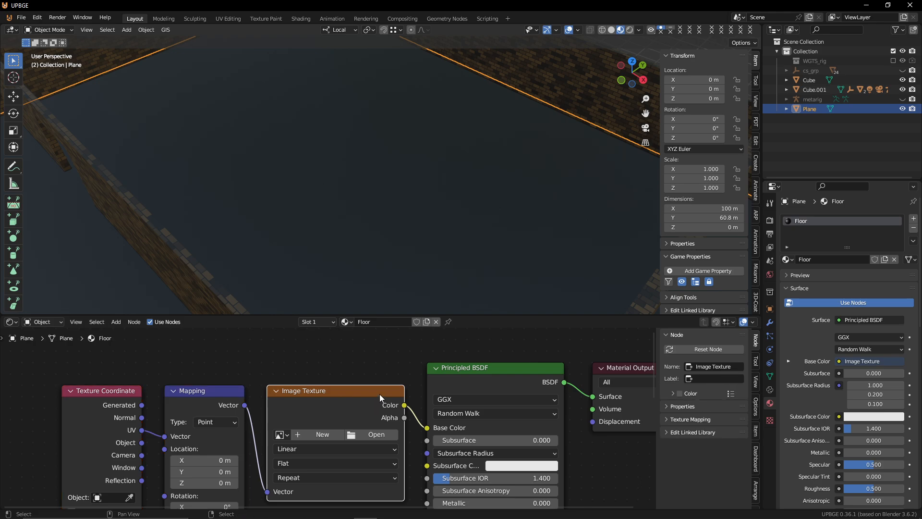
# Step: Switch the Image Texture node to a Checker Texture and raise its scale to 1018.8
pyautogui.hotkey('shift', 's')
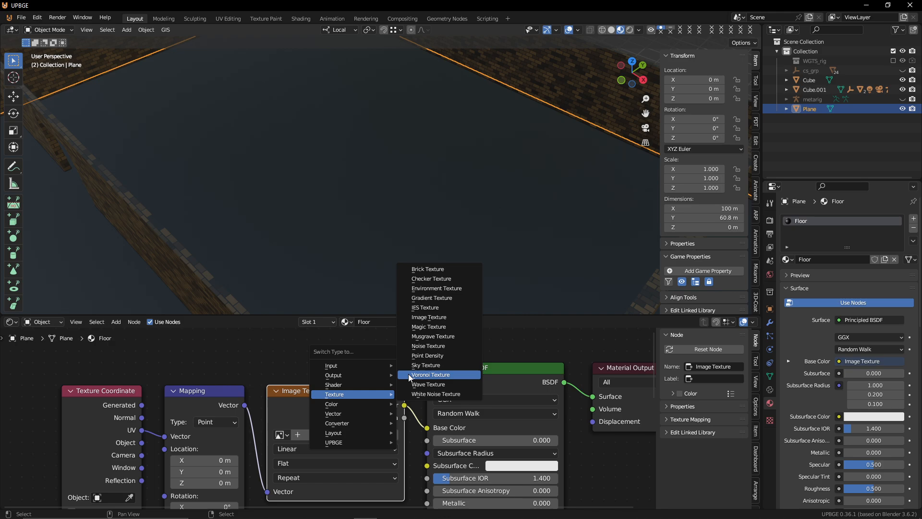
pyautogui.click(473, 280)
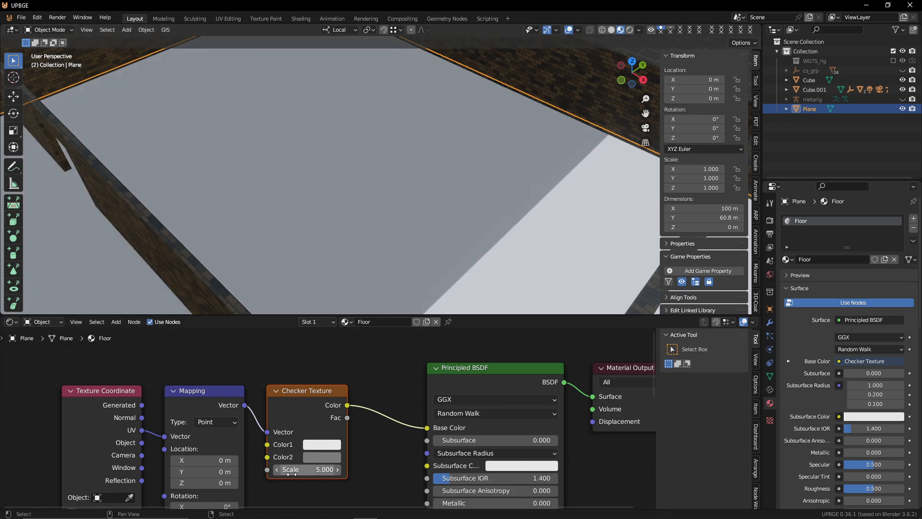
pyautogui.moveTo(308, 470); pyautogui.dragTo(471, 469)
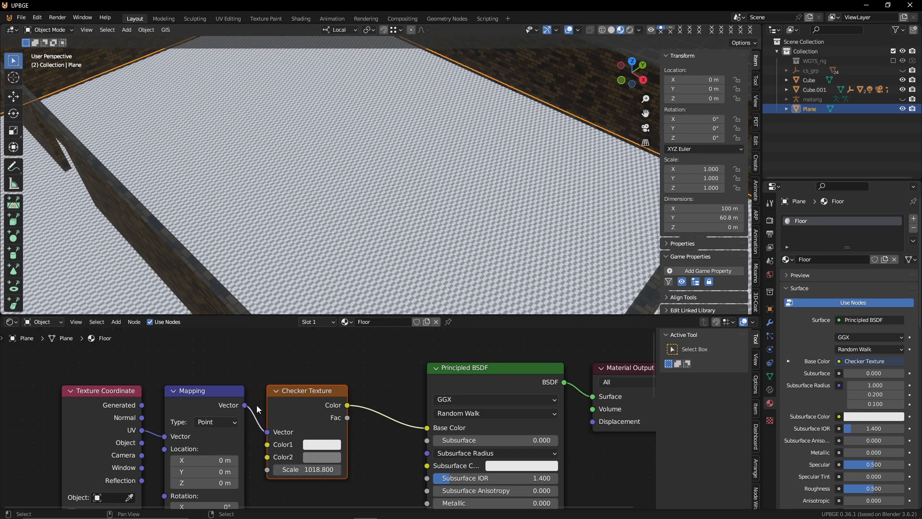
# Step: Switch the Checker Texture node to a Voronoi Texture and link its Distance output to the Principled BSDF's Base Color
pyautogui.click(279, 404)
pyautogui.hotkey('shift', 's')
pyautogui.moveTo(280, 405)
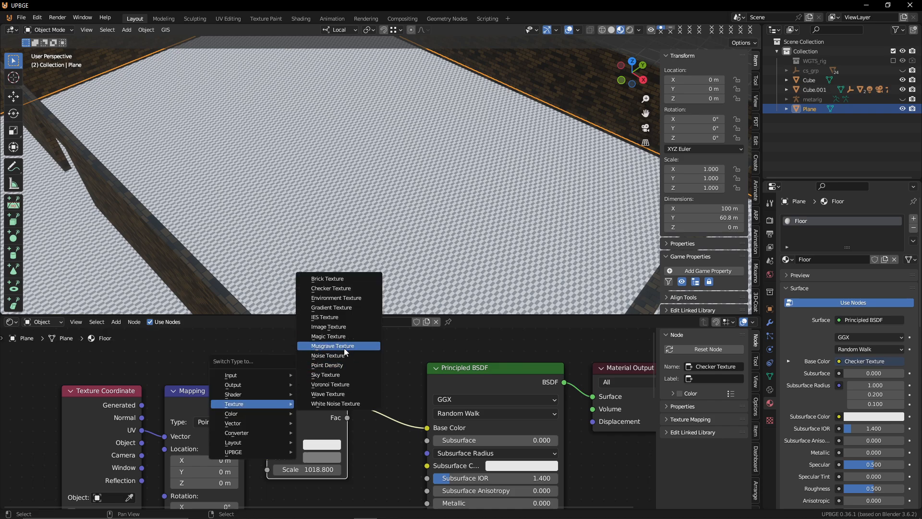
pyautogui.click(358, 385)
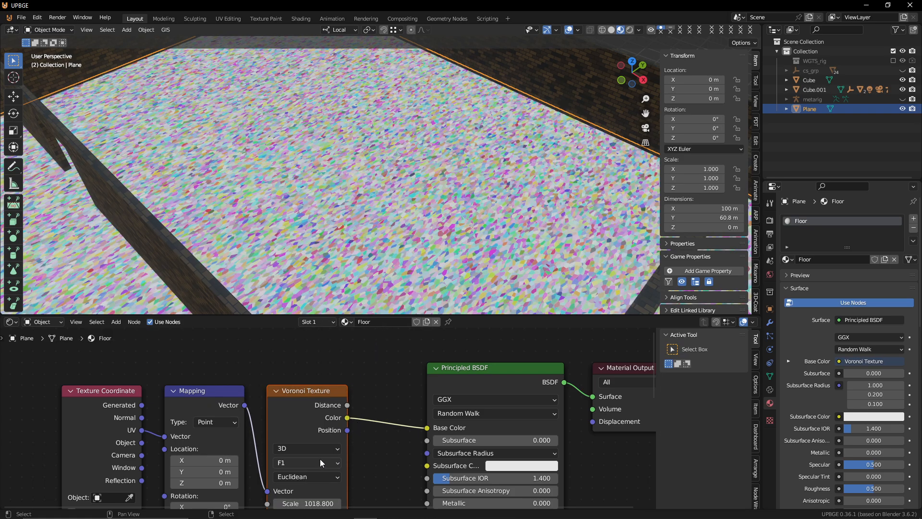
pyautogui.moveTo(311, 482); pyautogui.dragTo(309, 463, button='middle')
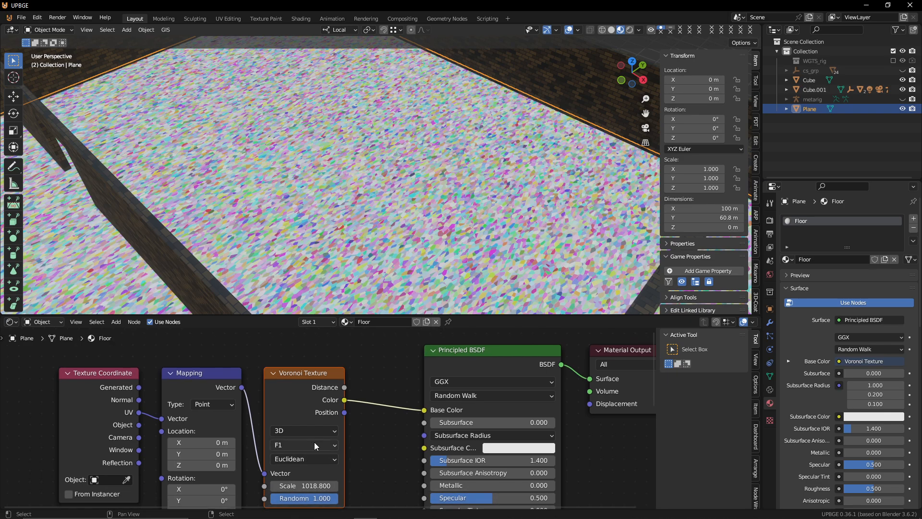
pyautogui.moveTo(344, 387); pyautogui.dragTo(424, 410)
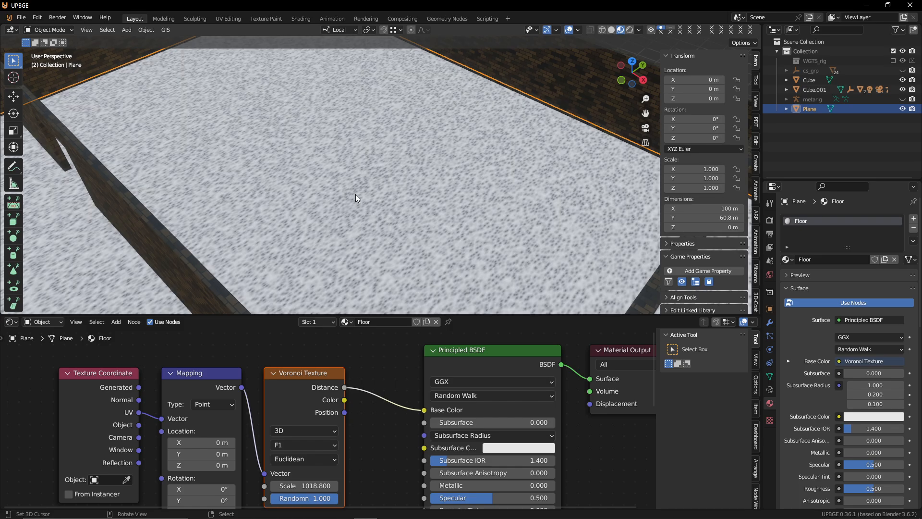
# Step: Move the Principled BSDF and Material Output nodes away from the Voronoi Texture to make room between them
pyautogui.hotkey('shift', '`')
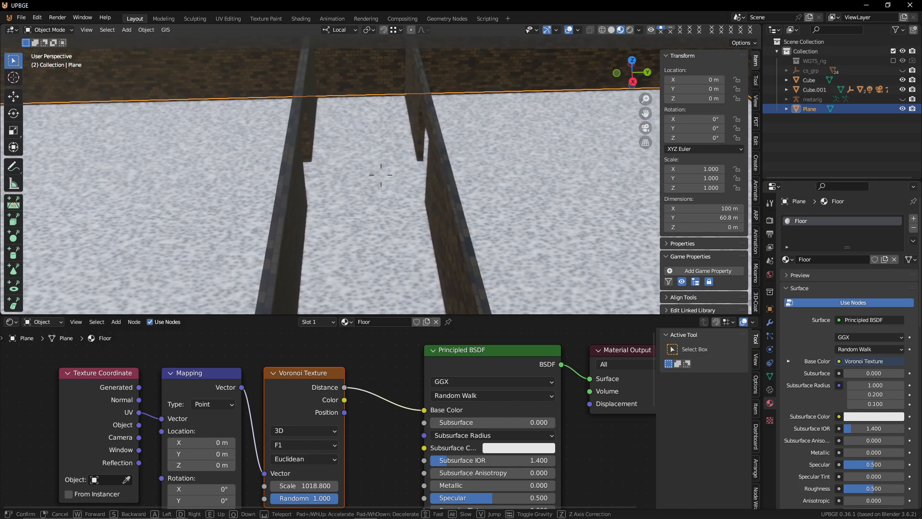
pyautogui.click(381, 175)
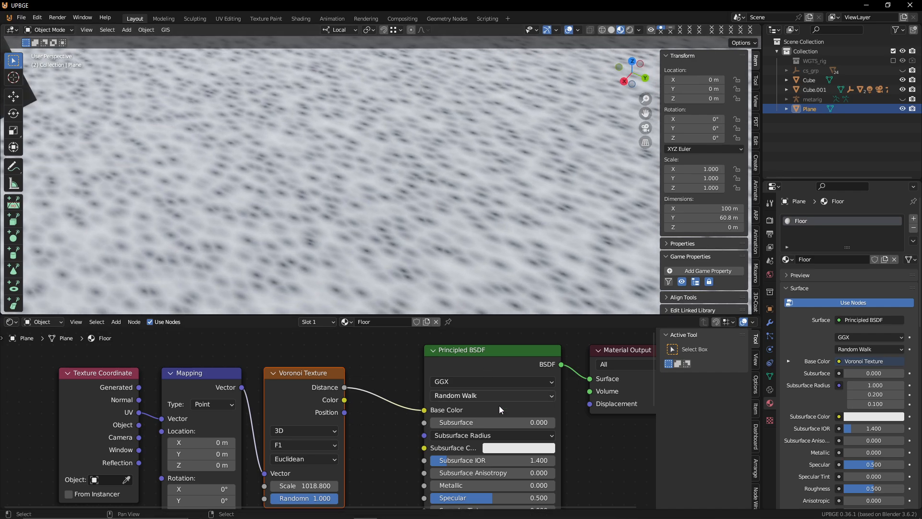
pyautogui.moveTo(332, 440); pyautogui.dragTo(273, 398, button='middle')
pyautogui.scroll(-3, 353, 393)
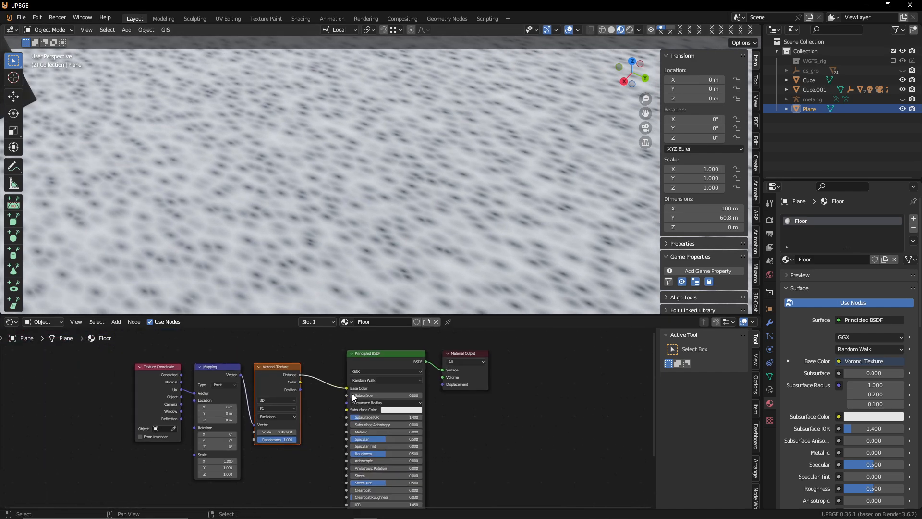
pyautogui.click(361, 365)
pyautogui.keyDown('shift'); pyautogui.click(463, 357); pyautogui.keyUp('shift')
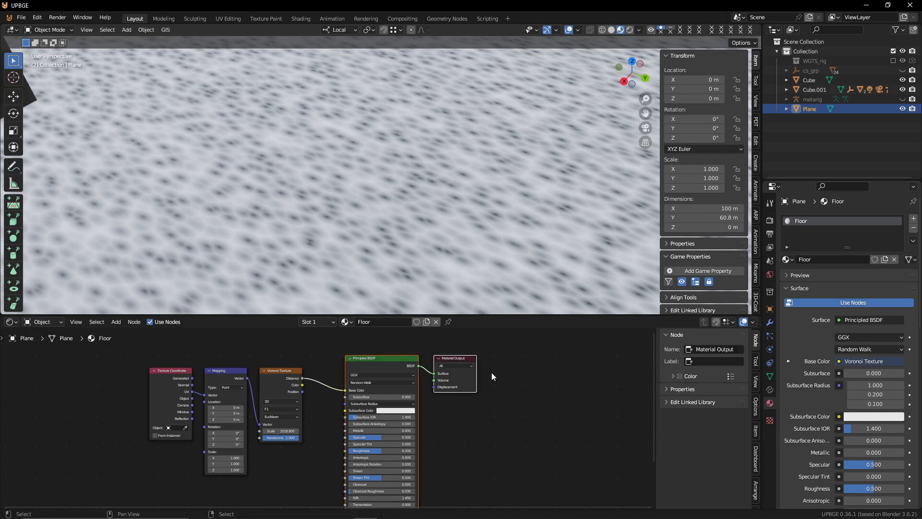
pyautogui.press('g')
pyautogui.click(590, 371)
# Step: Insert a Color Ramp between the Voronoi Texture and the Base Color, and link the Voronoi Color output to its Fac input
pyautogui.hotkey('shift', 'a')
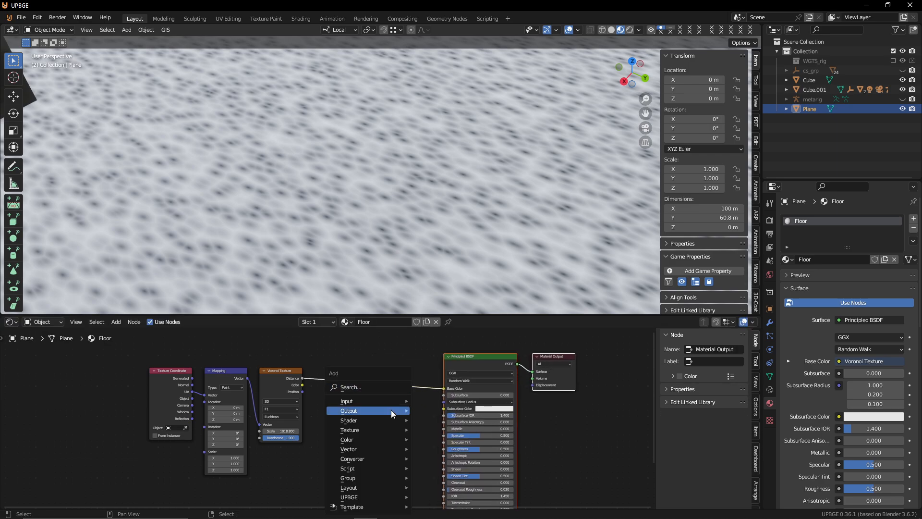
pyautogui.hotkey('shift', 'a')
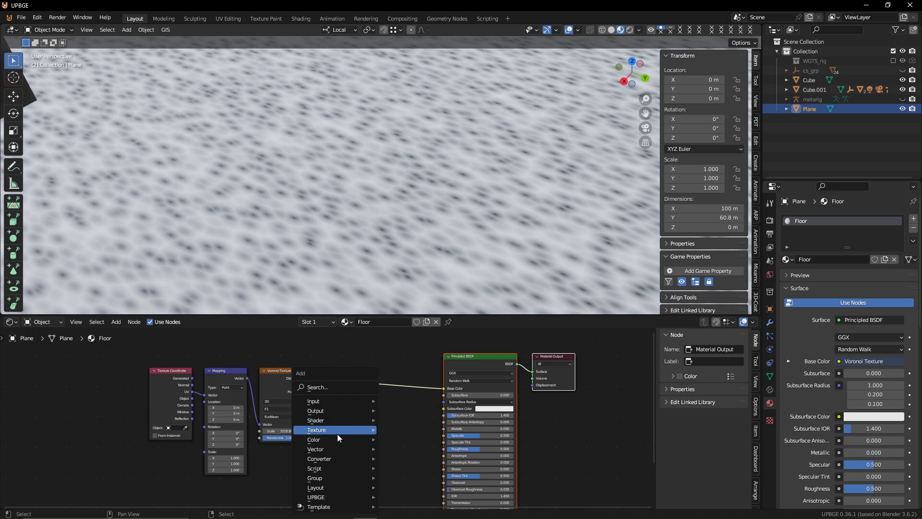
pyautogui.moveTo(339, 458)
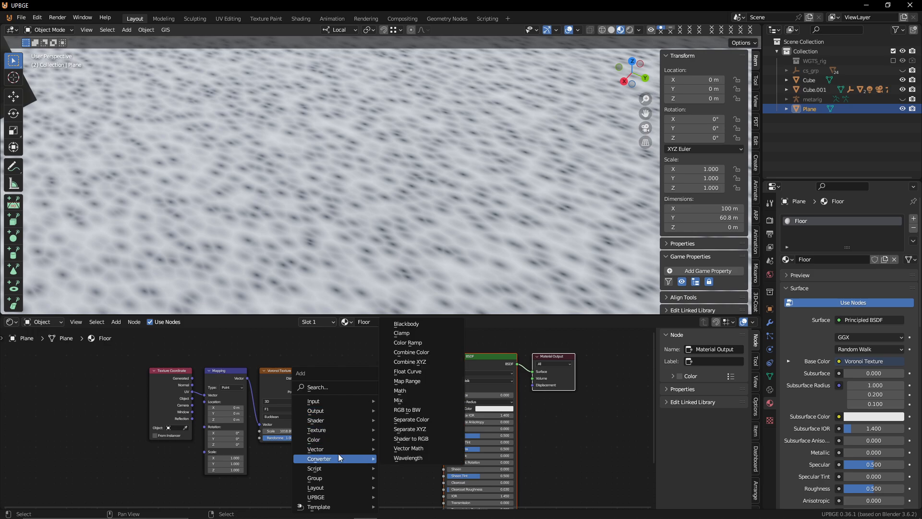
pyautogui.click(408, 342)
pyautogui.click(352, 382)
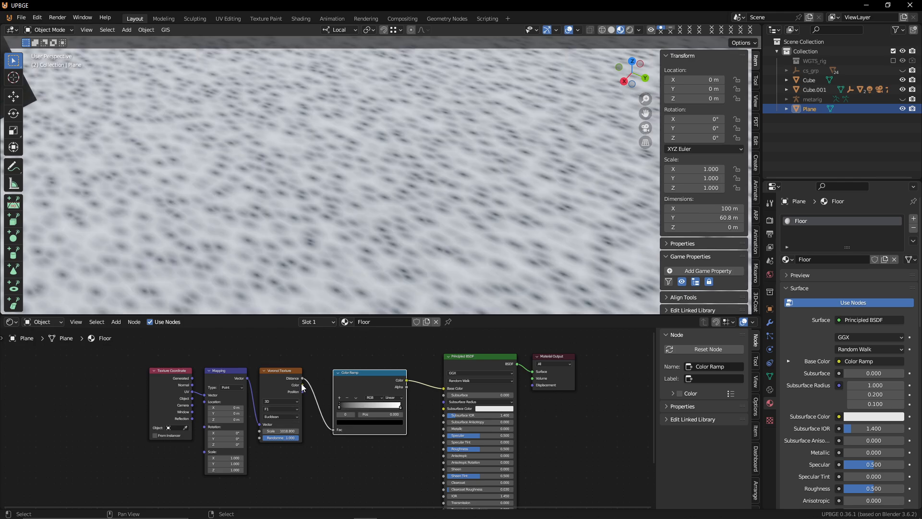
pyautogui.moveTo(302, 384); pyautogui.dragTo(335, 429)
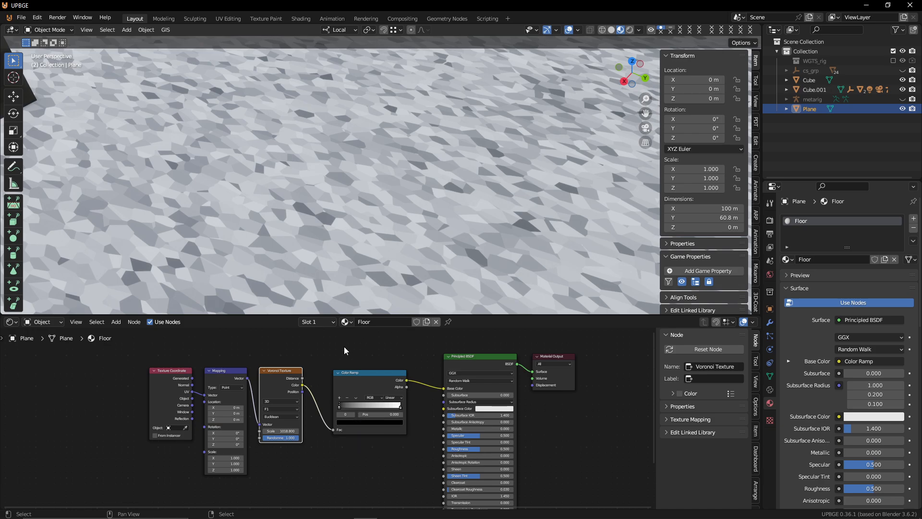
# Step: Set the Voronoi Texture's feature output to Smooth F1 and its scale to 1637.2
pyautogui.click(278, 409)
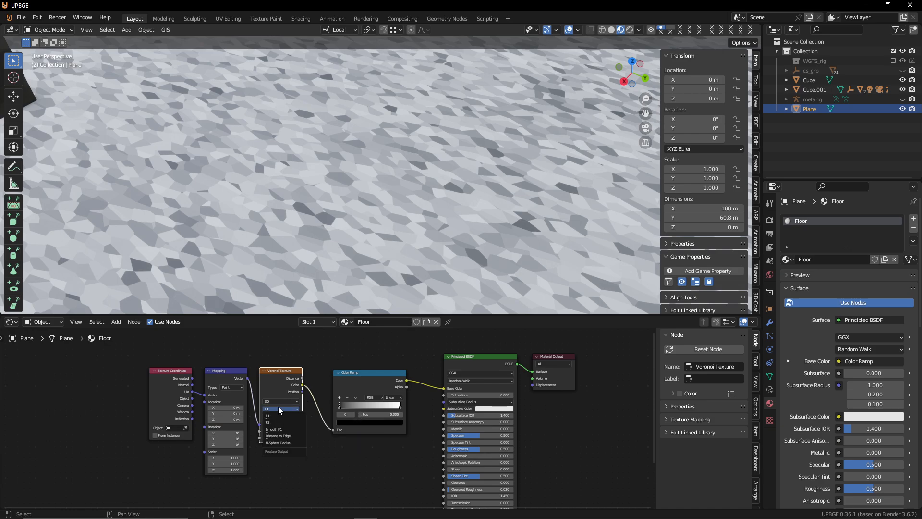
pyautogui.click(294, 430)
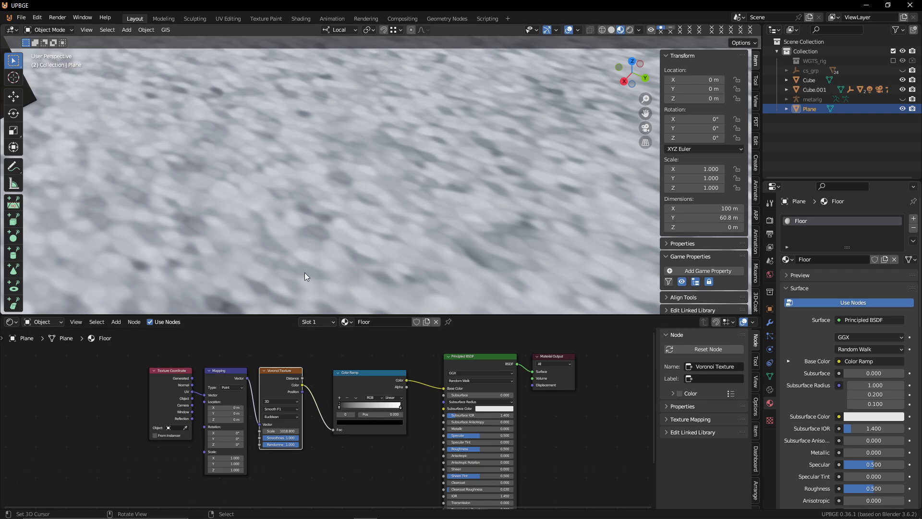
pyautogui.hotkey('shift', '`')
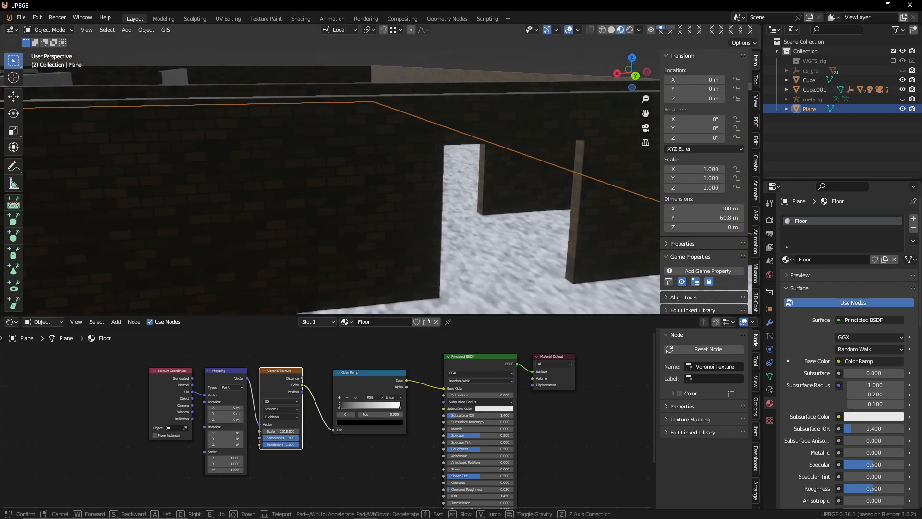
pyautogui.click(335, 221)
pyautogui.scroll(5, 365, 413)
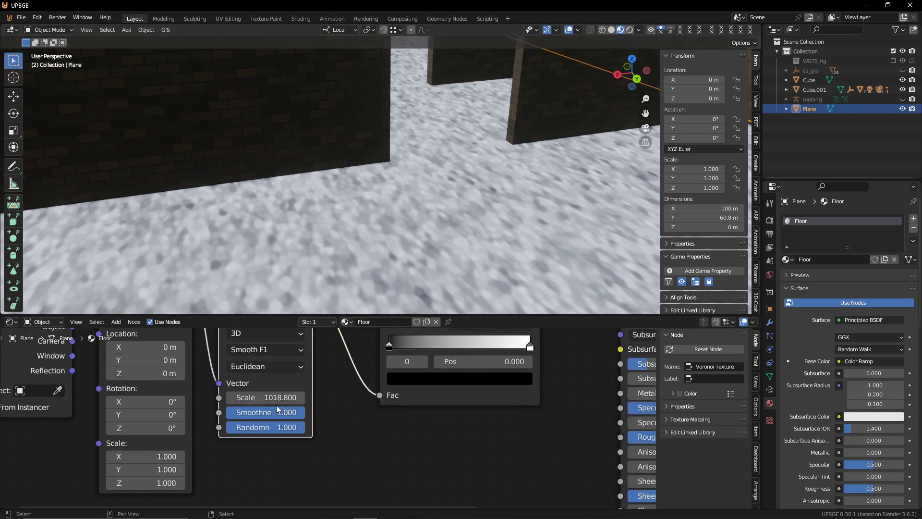
pyautogui.moveTo(276, 404); pyautogui.dragTo(357, 403)
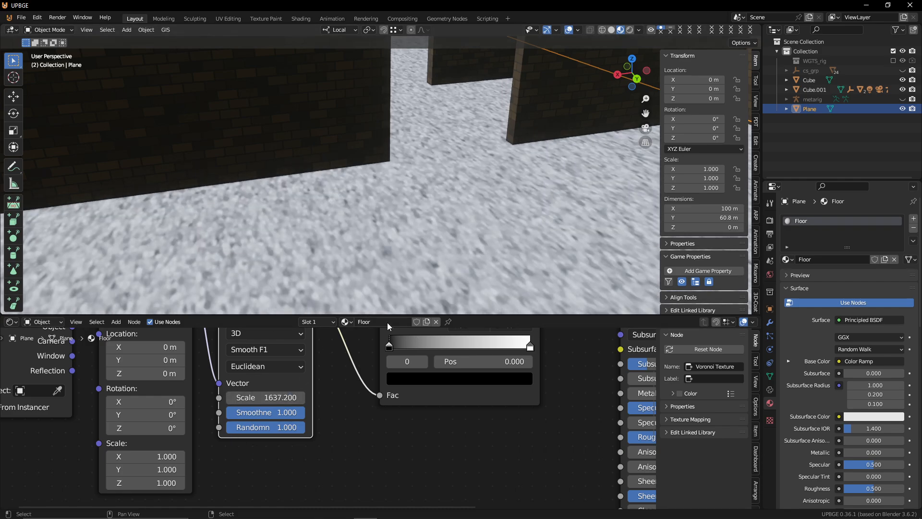
# Step: Move the Color Ramp's black stop to 0.195 and its white stop to 0.986, and darken the white stop to a value of 0.034
pyautogui.moveTo(390, 345); pyautogui.dragTo(432, 355)
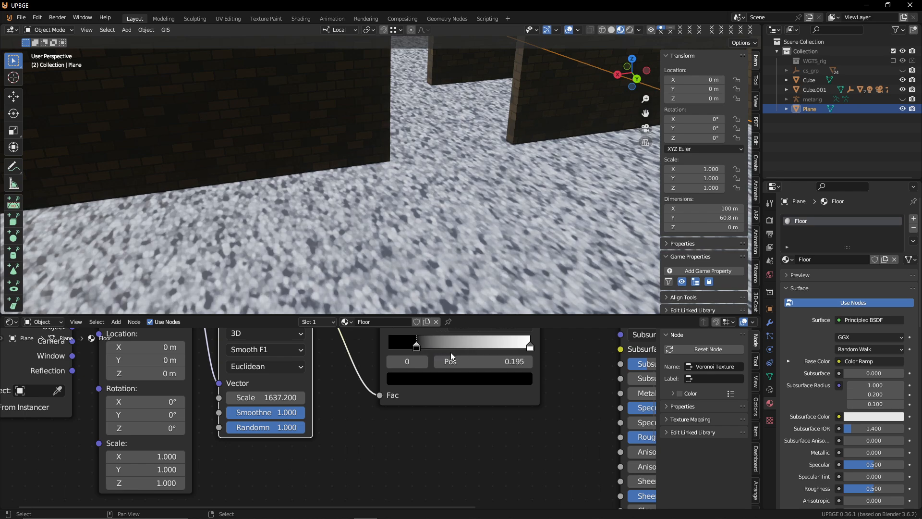
pyautogui.moveTo(524, 349); pyautogui.dragTo(528, 350)
pyautogui.click(503, 379)
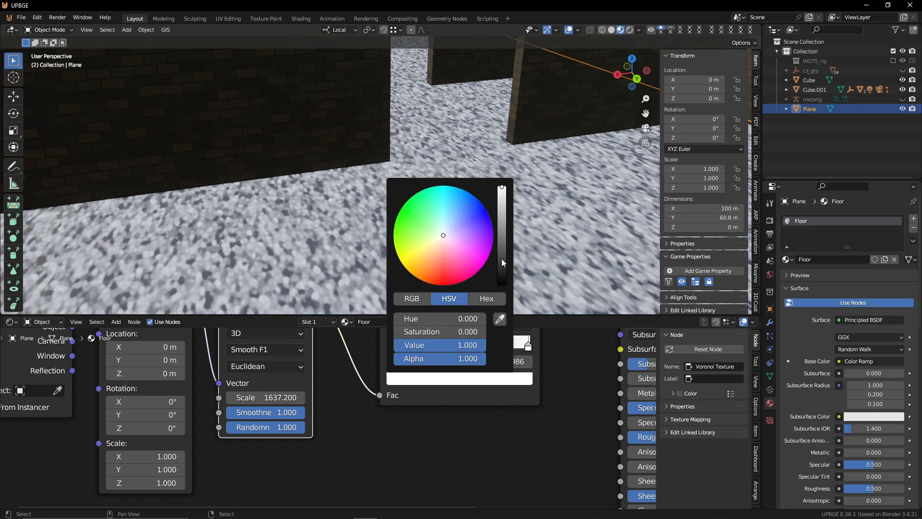
pyautogui.moveTo(504, 240); pyautogui.dragTo(502, 264)
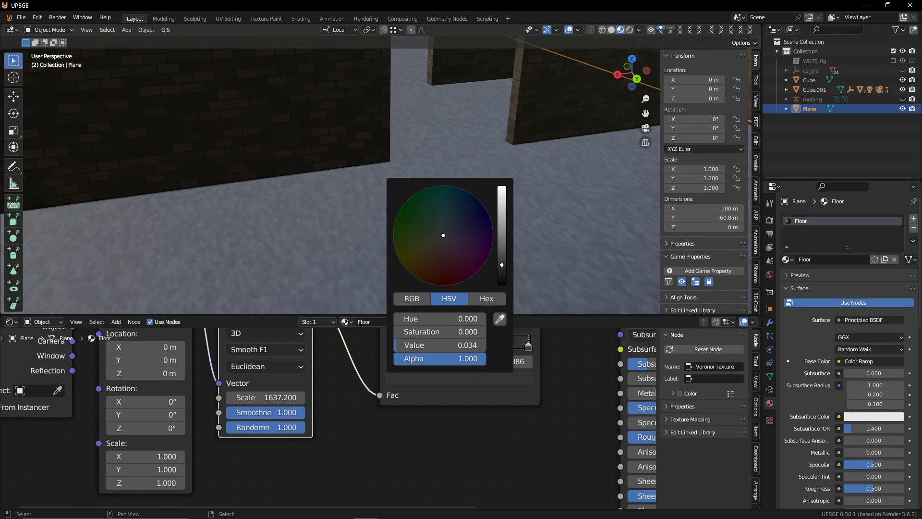
# Step: Try the Distance to Edge and F2 feature outputs on the floor material's Voronoi Texture
pyautogui.scroll(1, 264, 371)
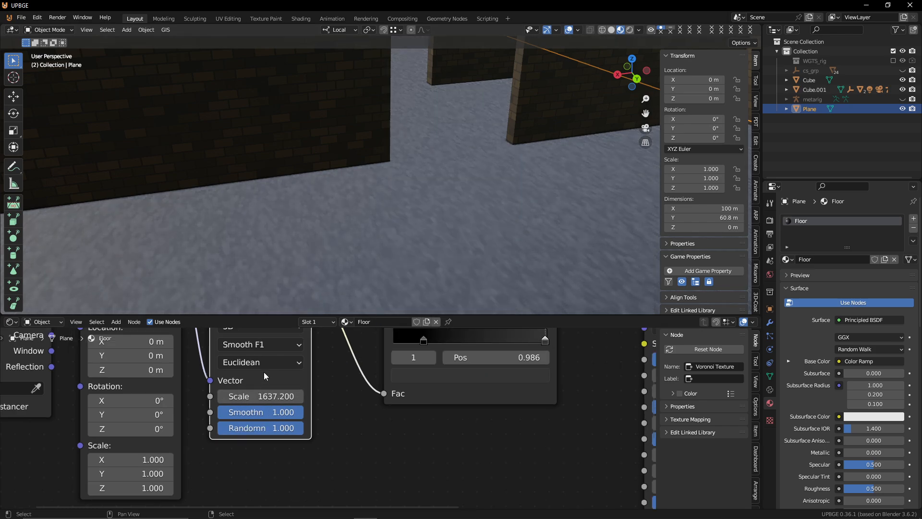
pyautogui.click(270, 348)
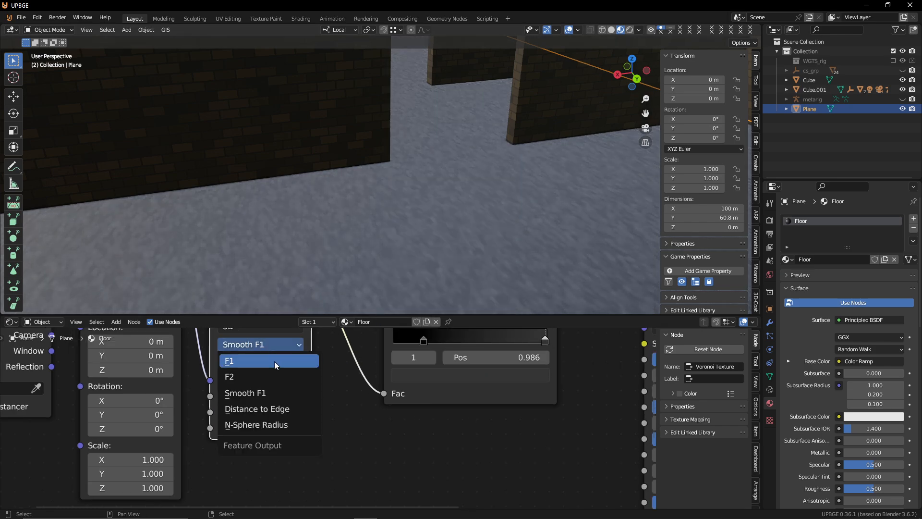
pyautogui.click(292, 408)
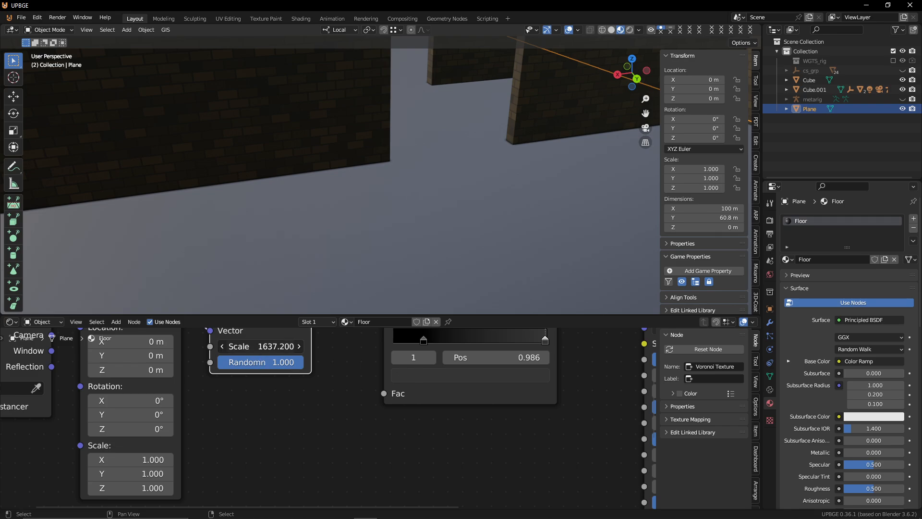
pyautogui.moveTo(266, 344)
pyautogui.mouseDown()
pyautogui.moveTo(187, 344)
pyautogui.moveTo(265, 344)
pyautogui.mouseUp()
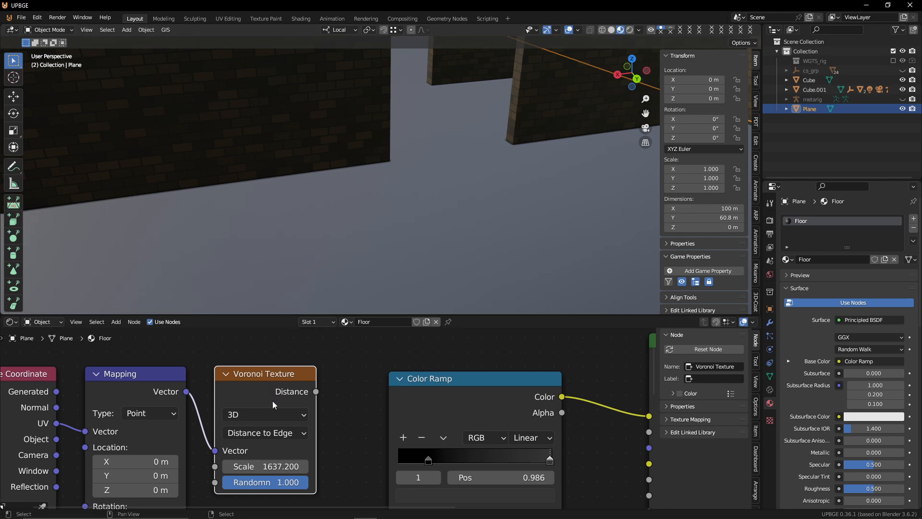
pyautogui.click(287, 432)
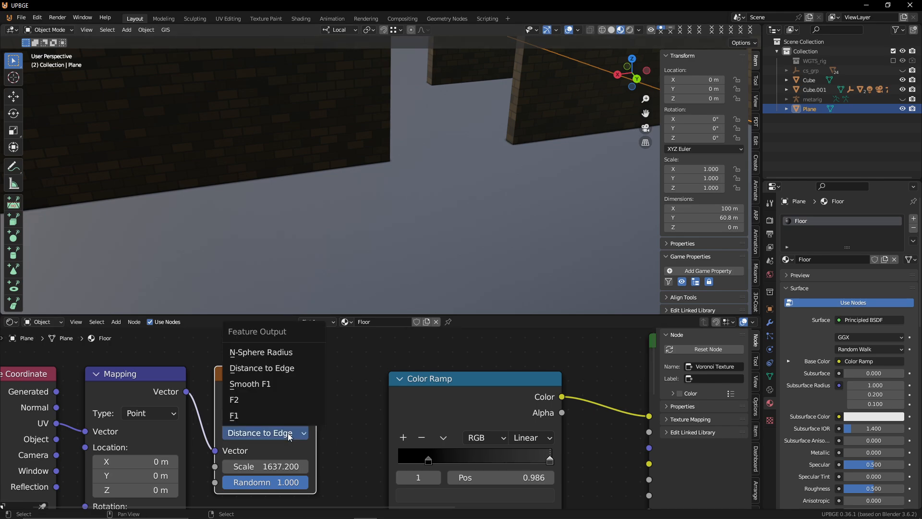
pyautogui.click(282, 398)
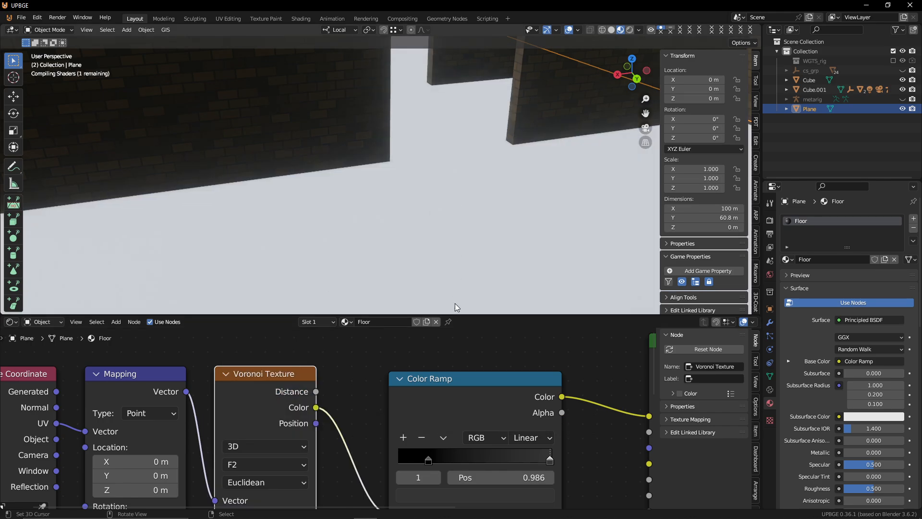
pyautogui.moveTo(321, 464); pyautogui.dragTo(329, 387, button='middle')
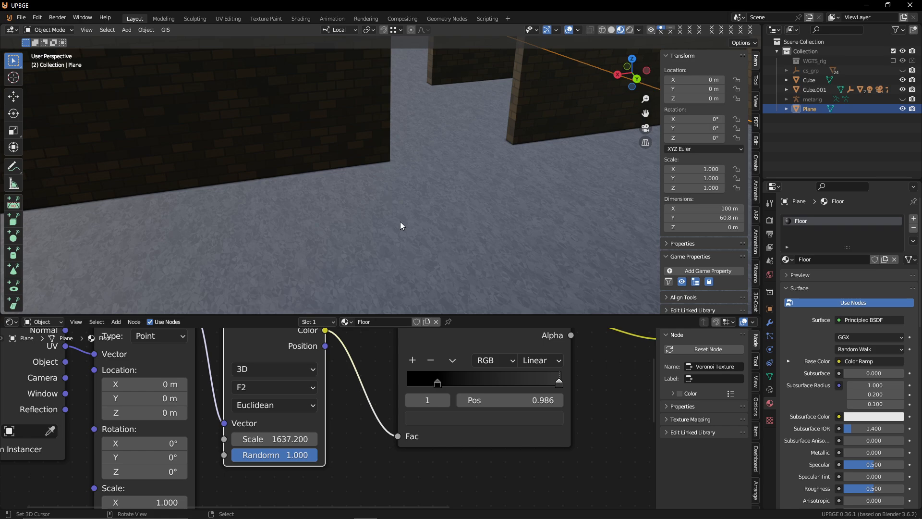
pyautogui.scroll(2, 410, 226)
pyautogui.scroll(-1, 410, 226)
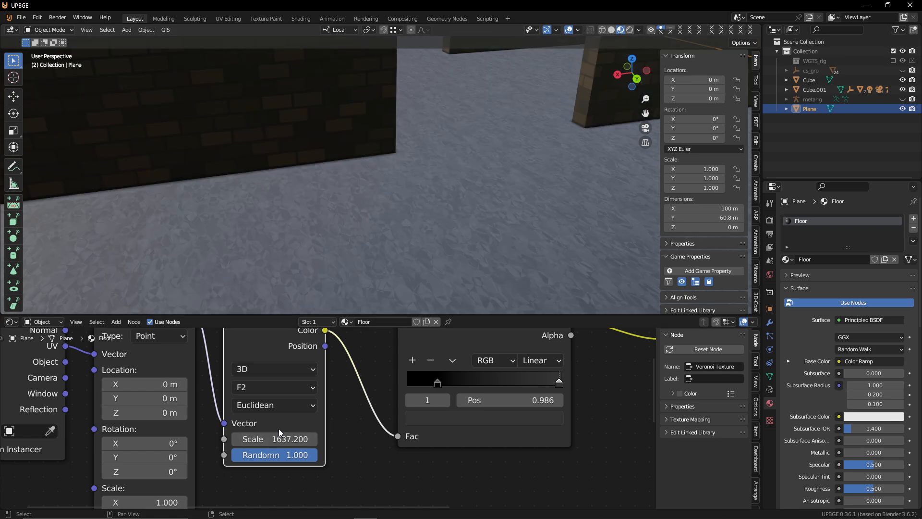
# Step: Set the Voronoi Texture's distance metric to Chebychev and its feature output to Smooth F1
pyautogui.click(277, 407)
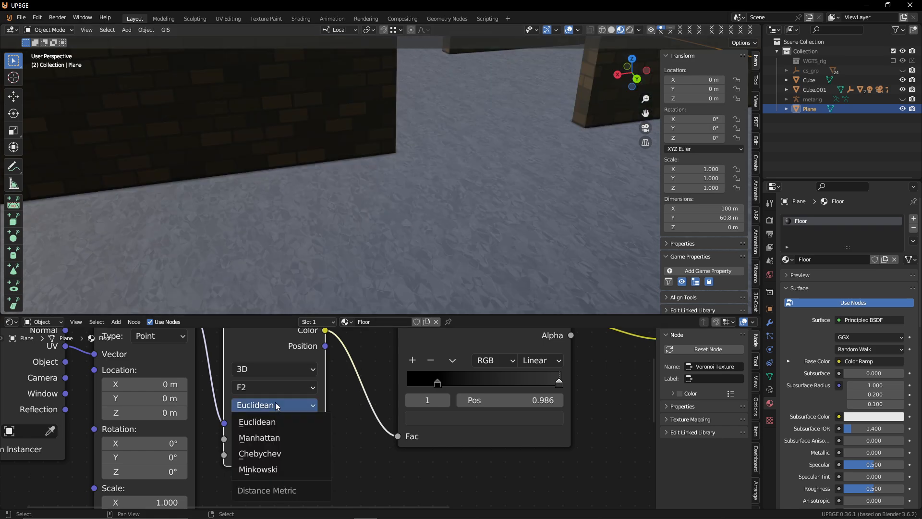
pyautogui.click(293, 452)
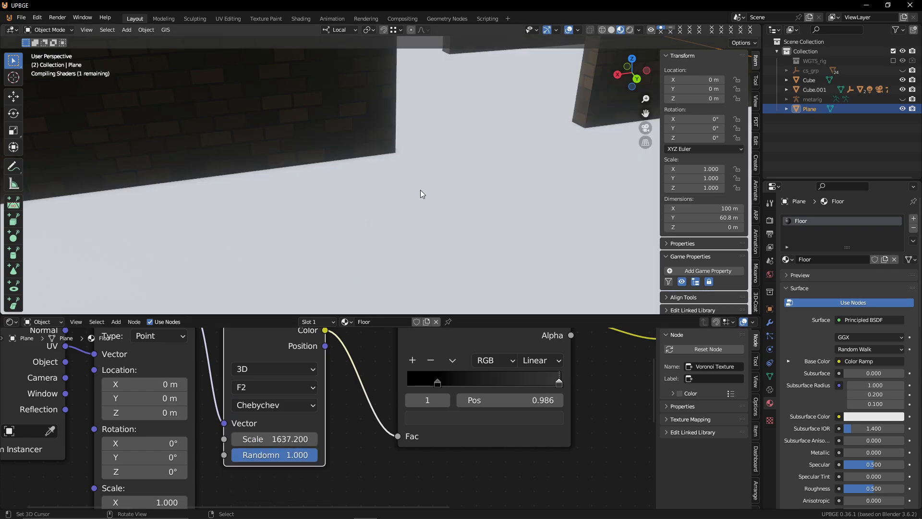
pyautogui.click(275, 405)
pyautogui.click(277, 390)
pyautogui.click(277, 388)
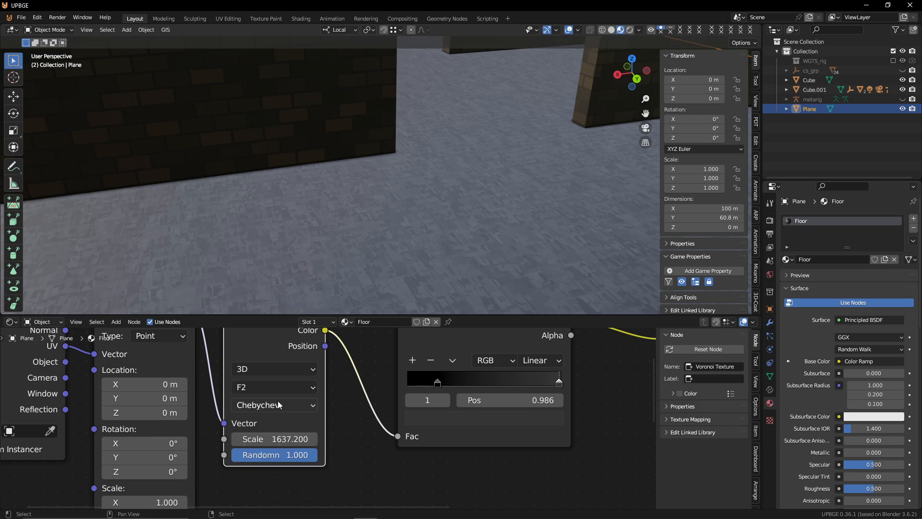
pyautogui.click(278, 388)
pyautogui.click(293, 438)
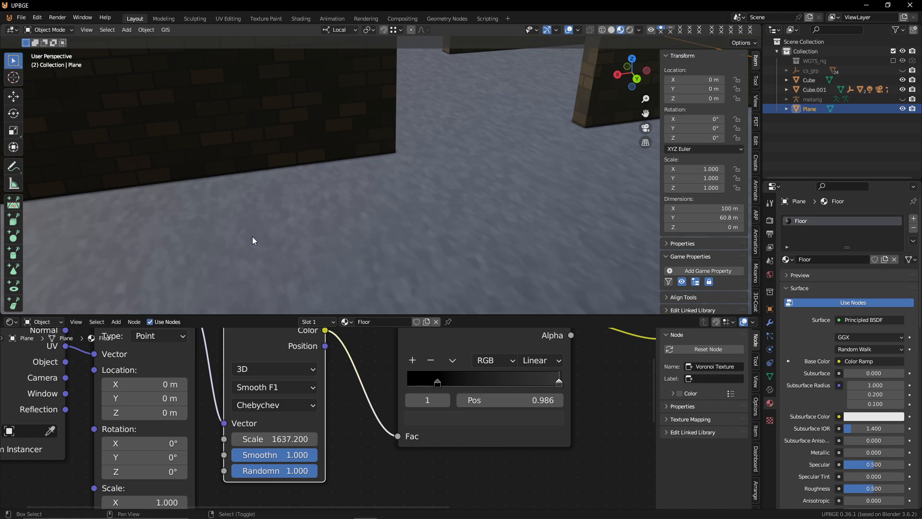
# Step: Duplicate the floor plane and move the copy up about 3.55 m along its local Z axis to form a ceiling
pyautogui.hotkey('shift', '`')
pyautogui.press('e')
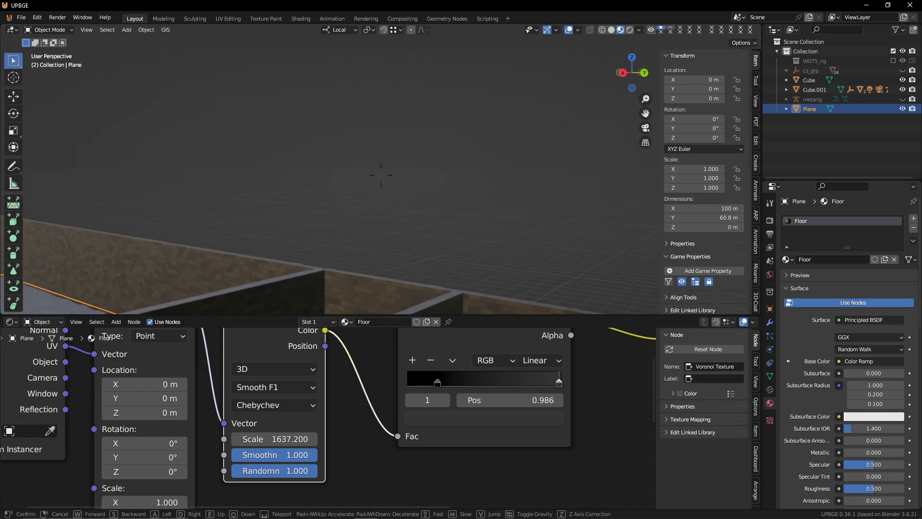
pyautogui.press('s')
pyautogui.click(253, 239)
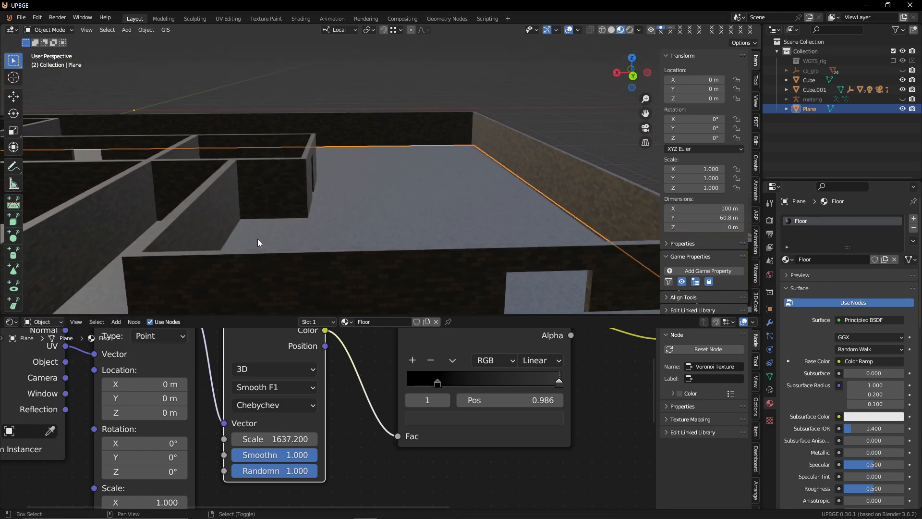
pyautogui.hotkey('shift', 'd')
pyautogui.rightClick(168, 194)
pyautogui.press('g')
pyautogui.press('z')
pyautogui.press('z')
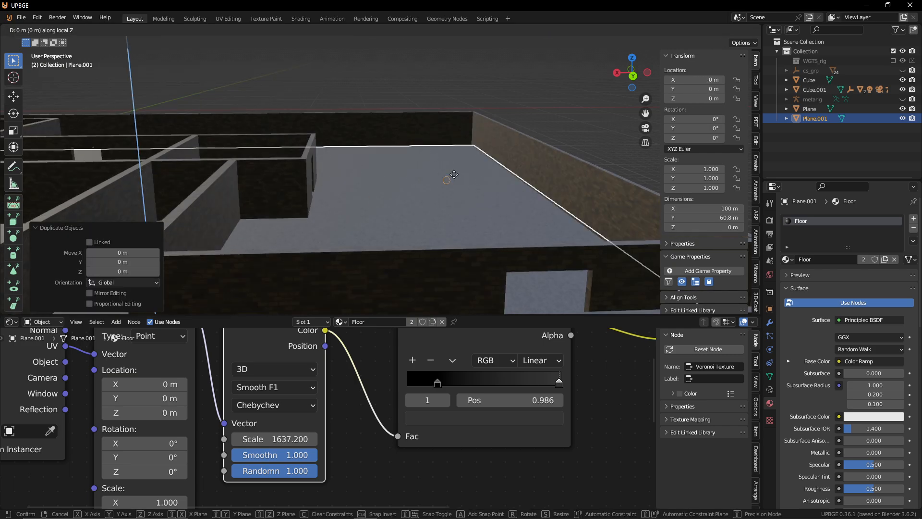
pyautogui.click(459, 169)
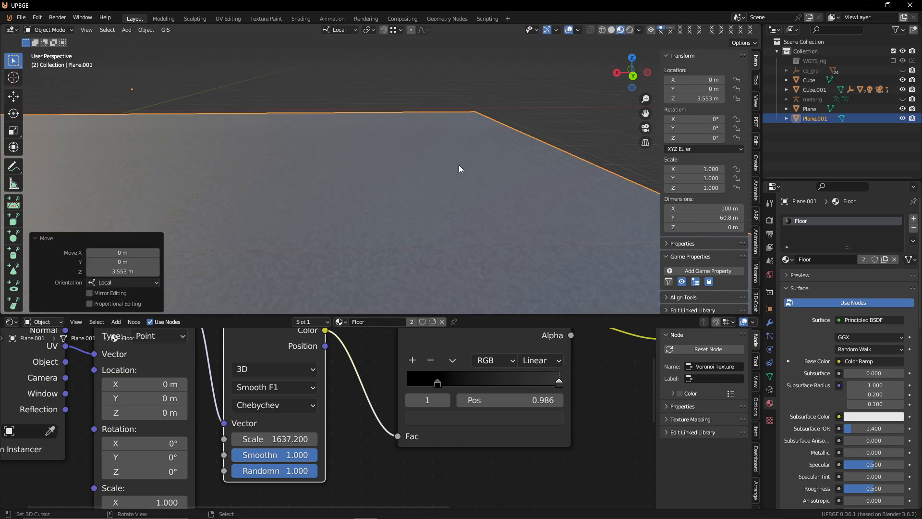
# Step: Mirror the raised plane along its local Z axis
pyautogui.hotkey('ctrl', 'm')
pyautogui.press('z')
pyautogui.click(181, 226)
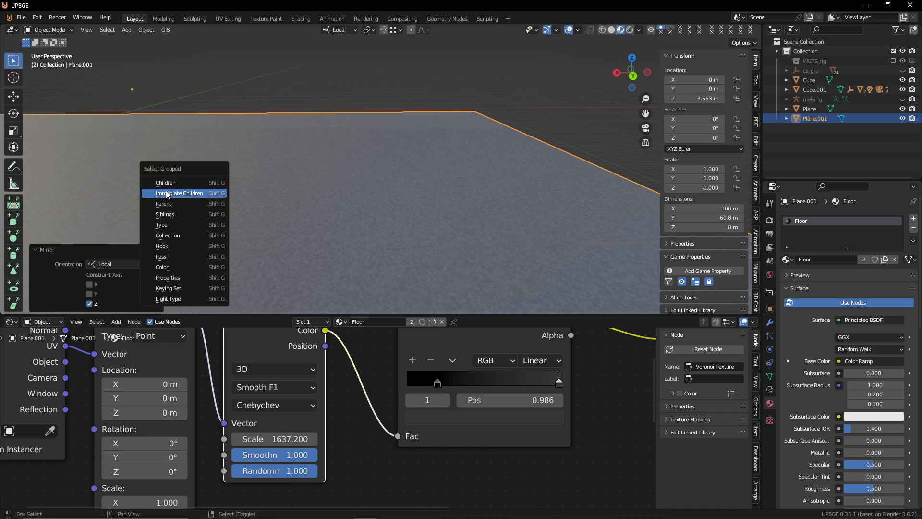
# Step: Walk through the interior beneath the ceiling plane, then hide that plane in the viewport
pyautogui.hotkey('shift', '`')
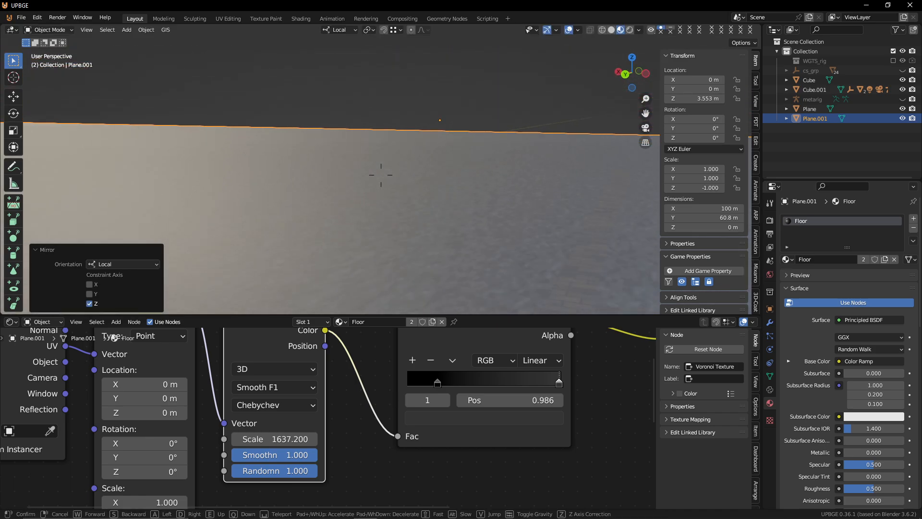
pyautogui.press('w')
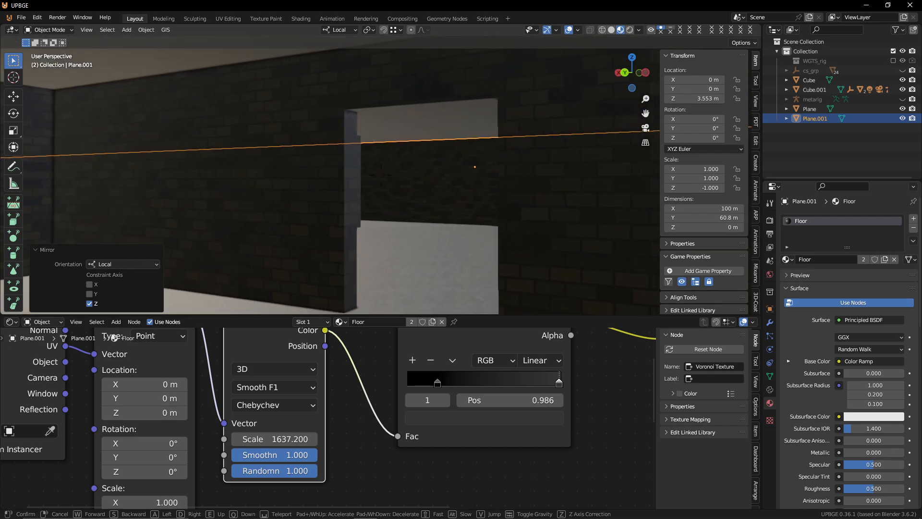
pyautogui.press('w')
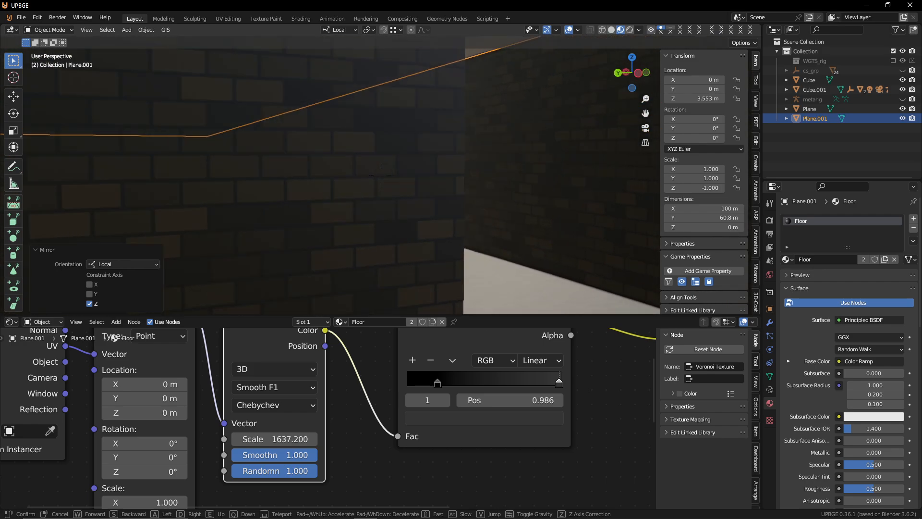
pyautogui.press('w')
pyautogui.press('e')
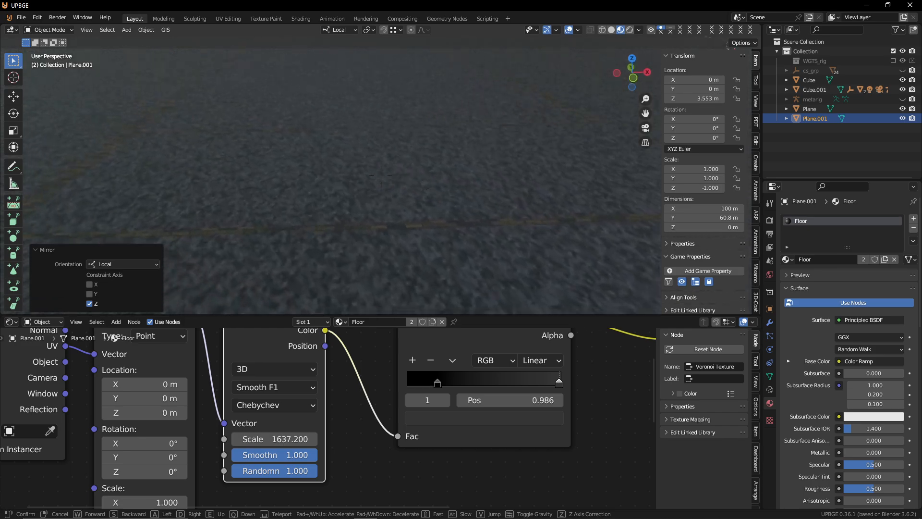
pyautogui.press('Return')
pyautogui.press('h')
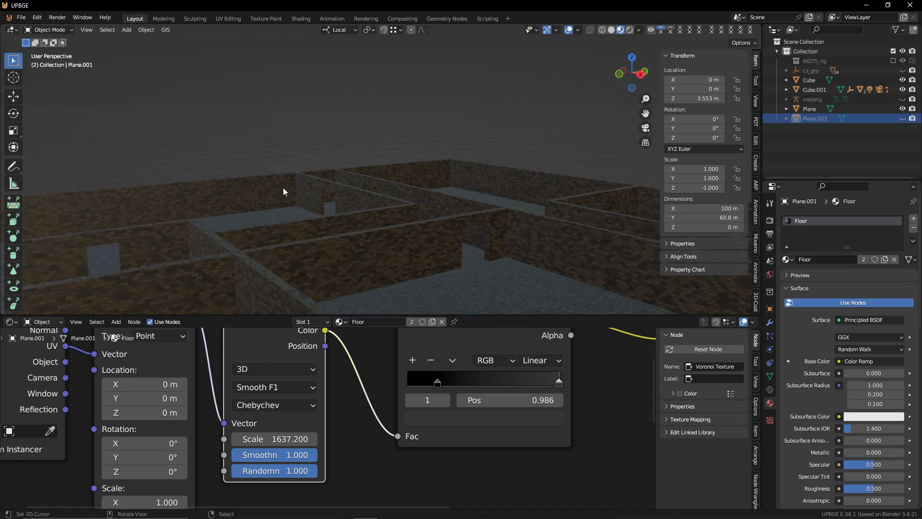
# Step: Go to the wireframe capsule in the corner room and select the cube-shaped Empty inside it
pyautogui.hotkey('shift', '`')
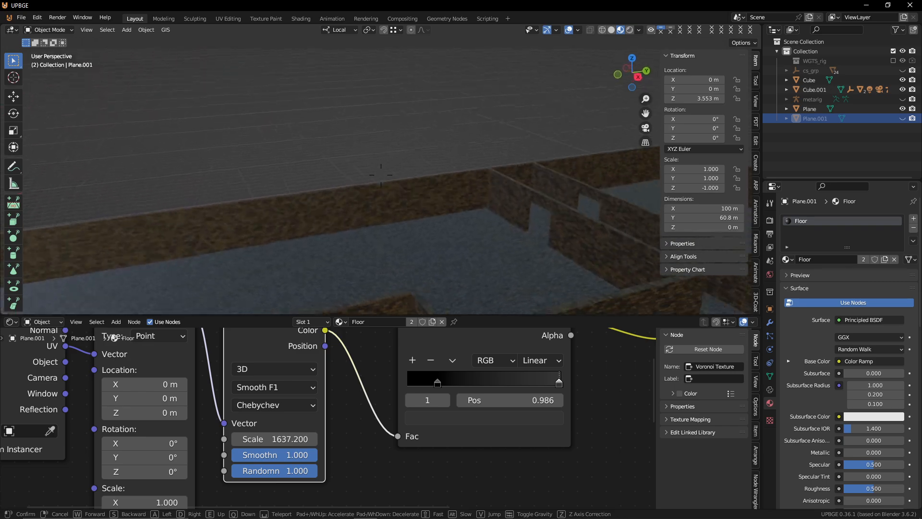
pyautogui.press('w')
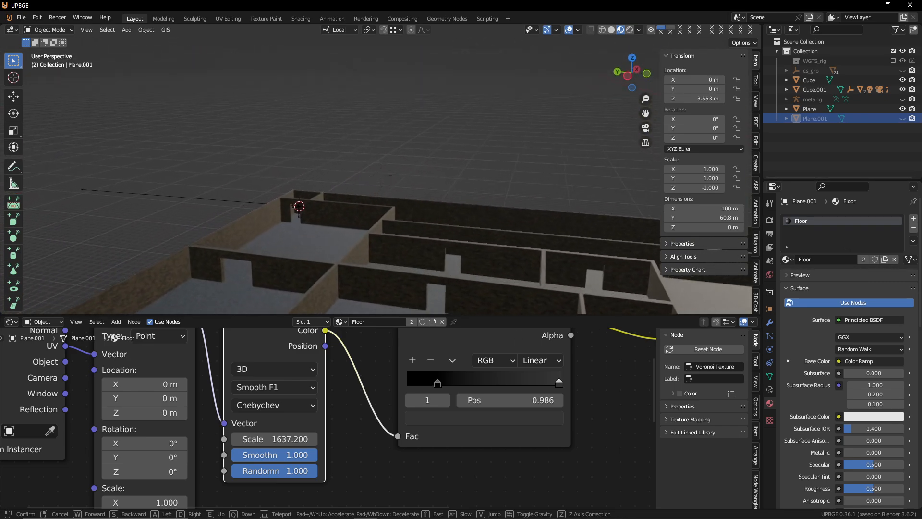
pyautogui.press('w')
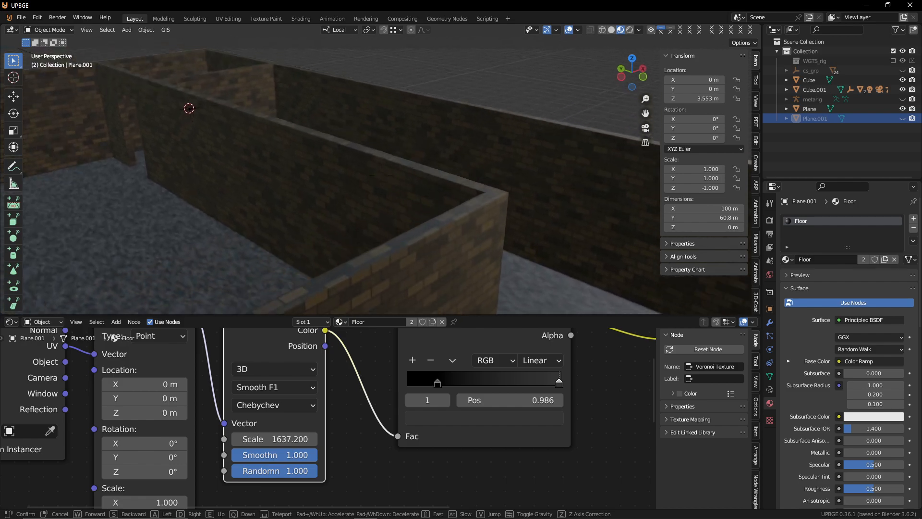
pyautogui.click(261, 193)
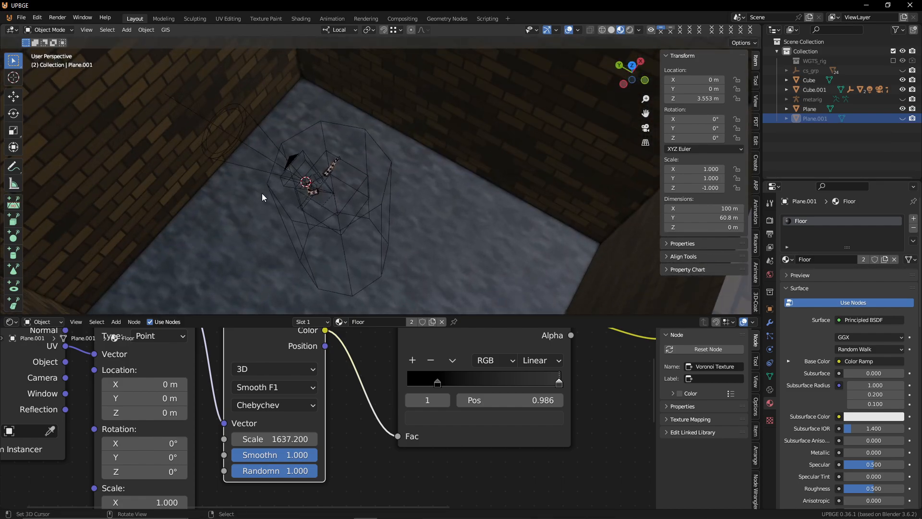
pyautogui.rightClick(374, 209)
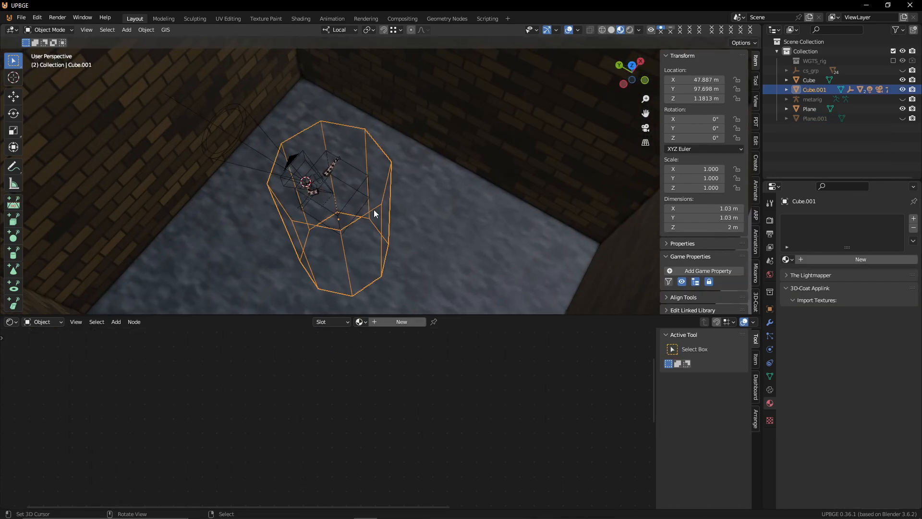
pyautogui.click(349, 198)
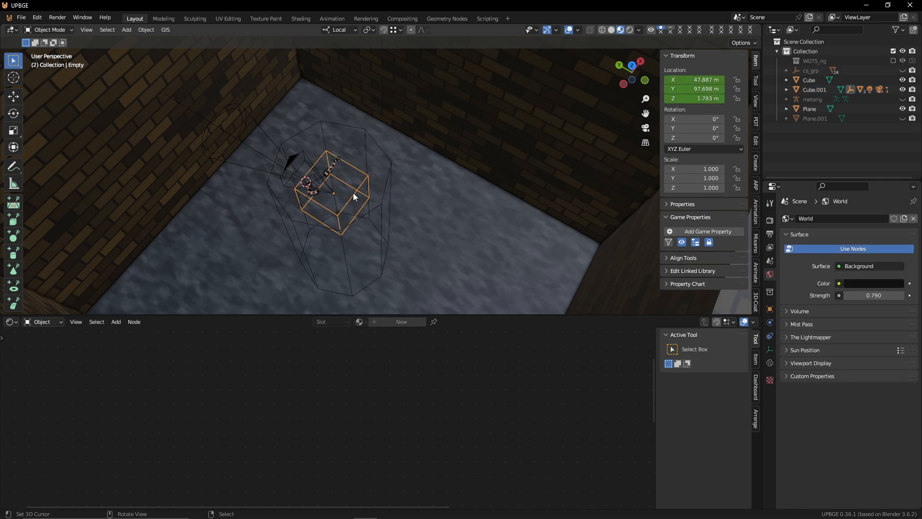
# Step: Change the Shader Editor area to the Logic Bricks Editor for the selected Empty
pyautogui.click(12, 322)
pyautogui.click(43, 321)
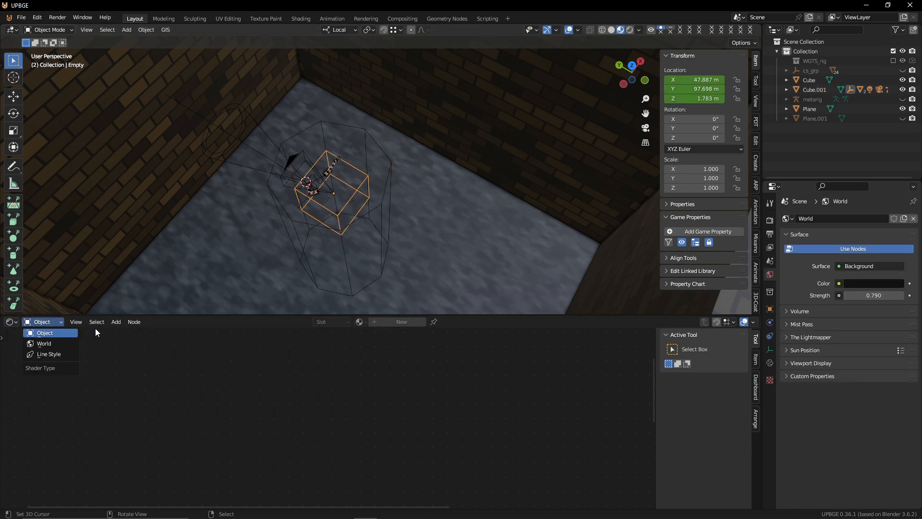
pyautogui.click(10, 322)
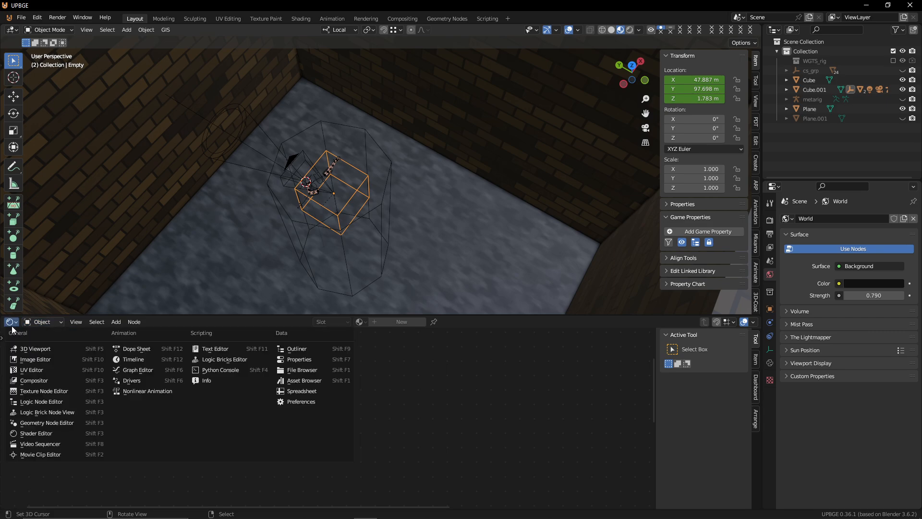
pyautogui.click(244, 358)
# Step: Add several Keyboard sensors to the Empty
pyautogui.click(144, 355)
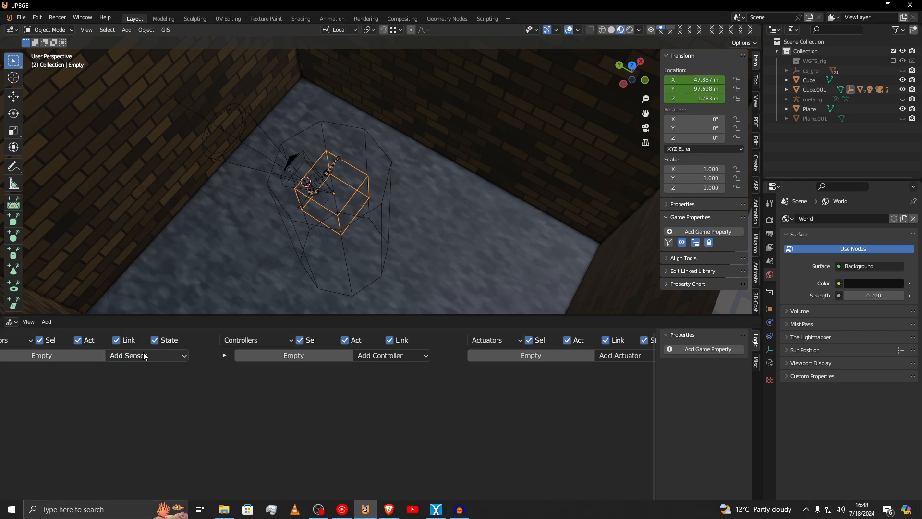
pyautogui.click(143, 353)
pyautogui.press('k')
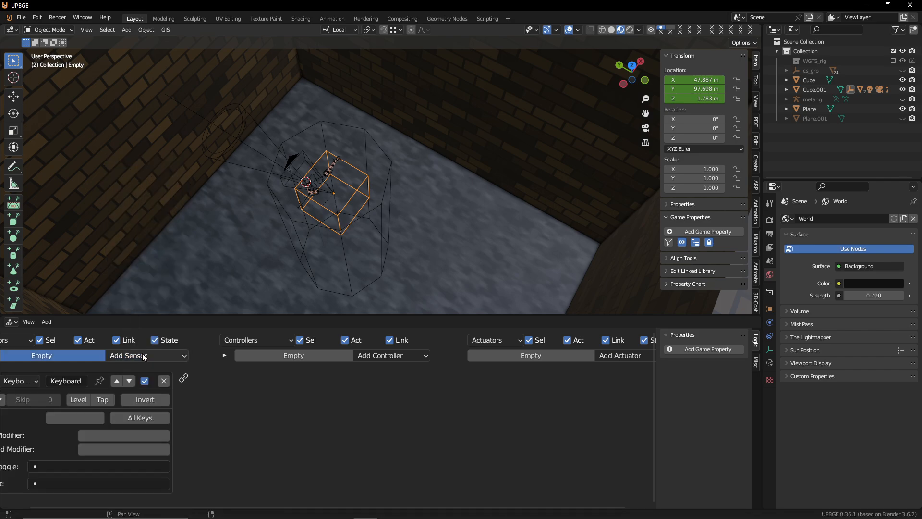
pyautogui.click(143, 356)
pyautogui.press('k')
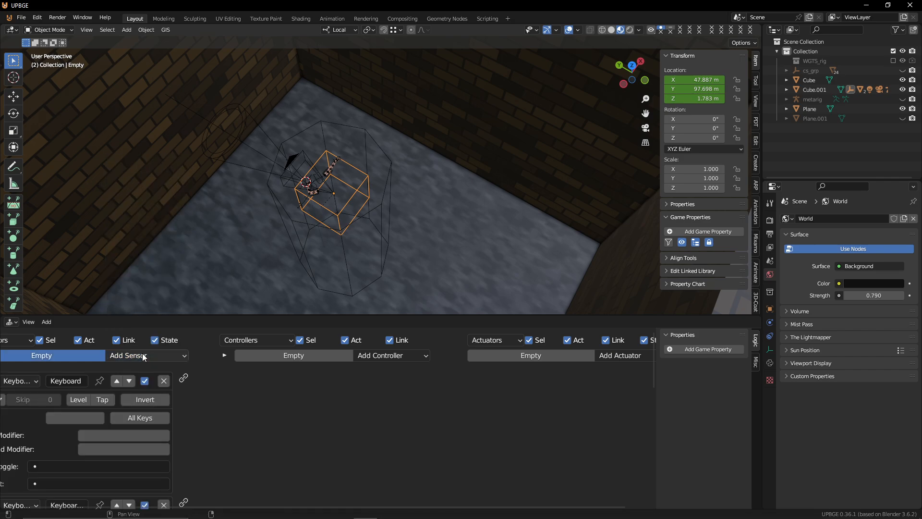
# Step: Assign the keys W, S, A and D to the Empty's four Keyboard sensors, in that order
pyautogui.press('w')
pyautogui.scroll(-4, 91, 418)
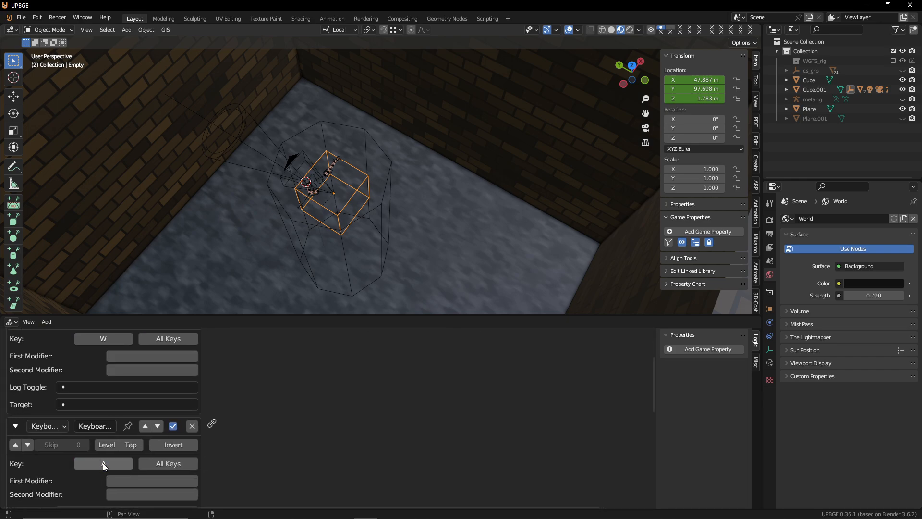
pyautogui.press('Escape')
pyautogui.scroll(-2, 103, 471)
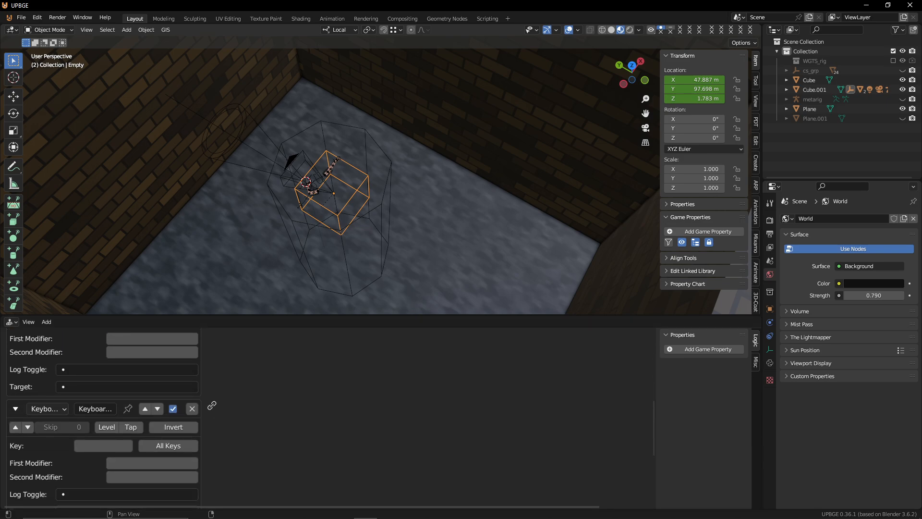
pyautogui.click(106, 447)
pyautogui.press('a')
pyautogui.scroll(-3, 116, 475)
pyautogui.click(115, 493)
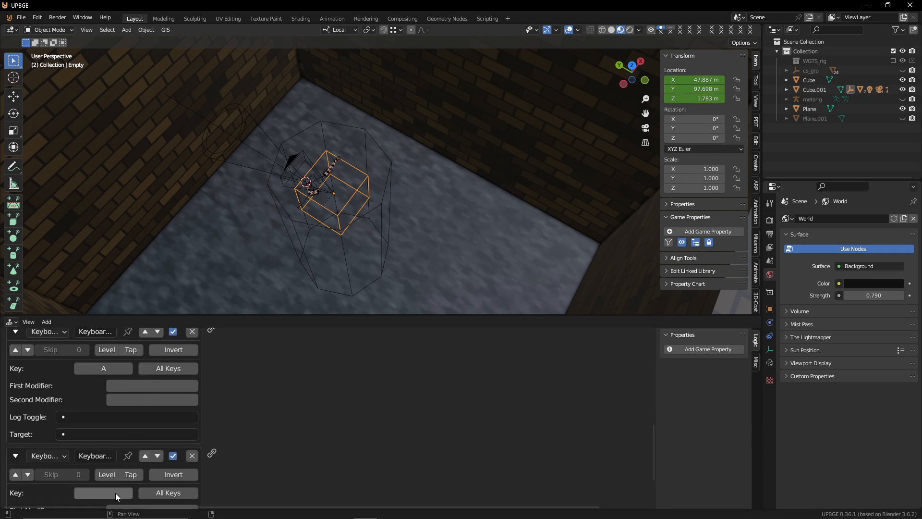
pyautogui.press('d')
# Step: Enable true-level pulse triggering on each of the four Keyboard sensors and collapse them
pyautogui.moveTo(310, 481); pyautogui.dragTo(632, 408, button='middle')
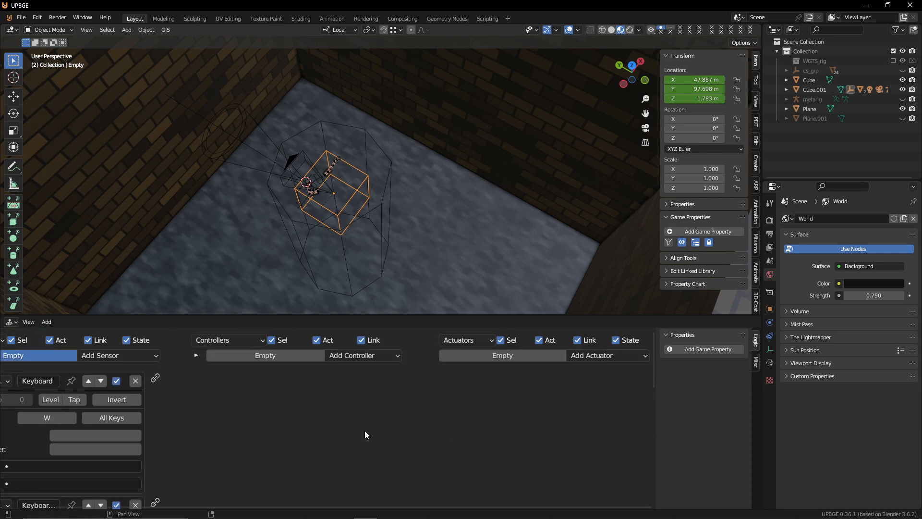
pyautogui.scroll(-2, 205, 435)
pyautogui.scroll(-1, 205, 438)
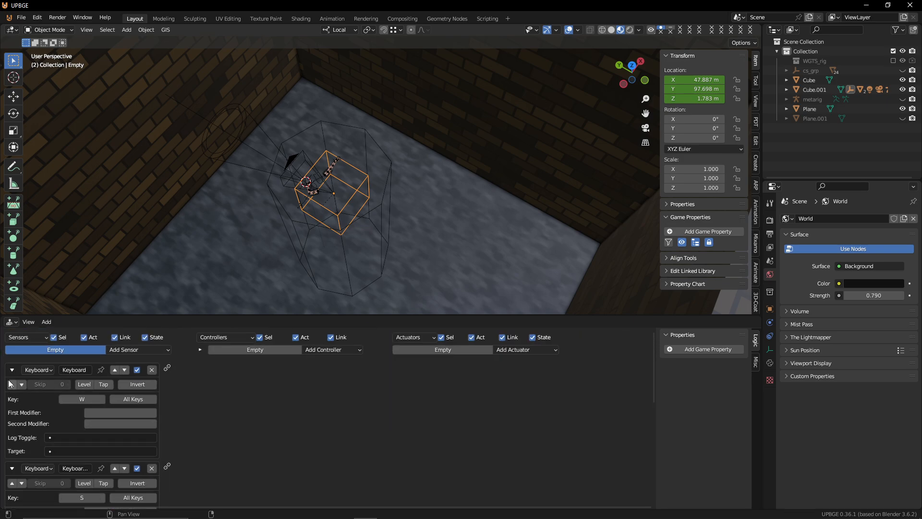
pyautogui.click(12, 385)
pyautogui.click(12, 370)
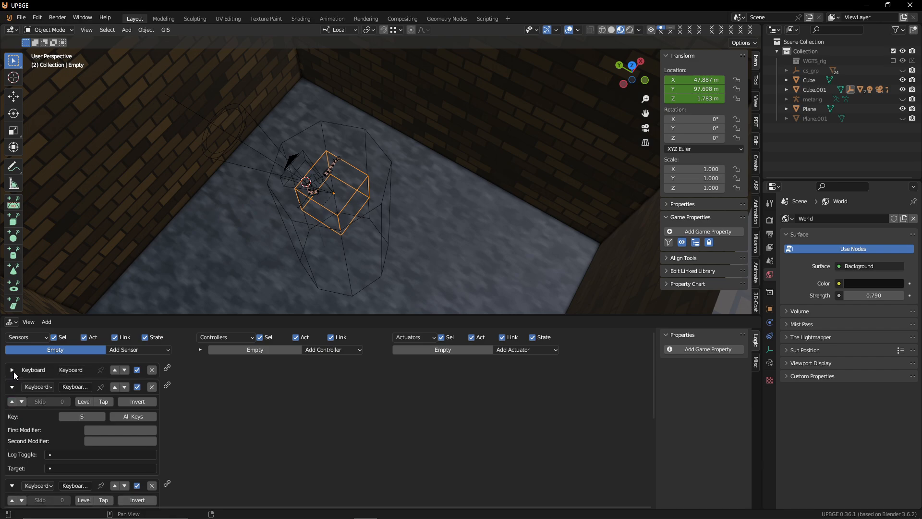
pyautogui.click(11, 401)
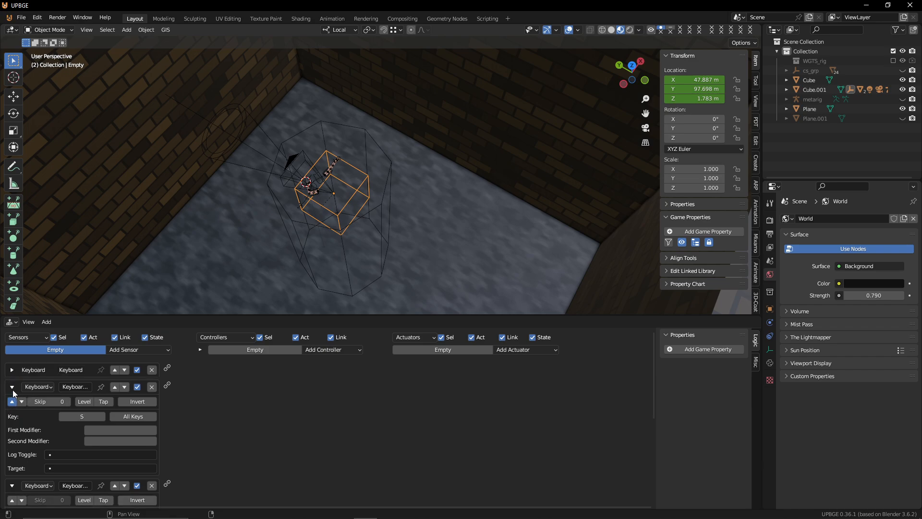
pyautogui.click(12, 387)
pyautogui.click(12, 419)
pyautogui.click(12, 404)
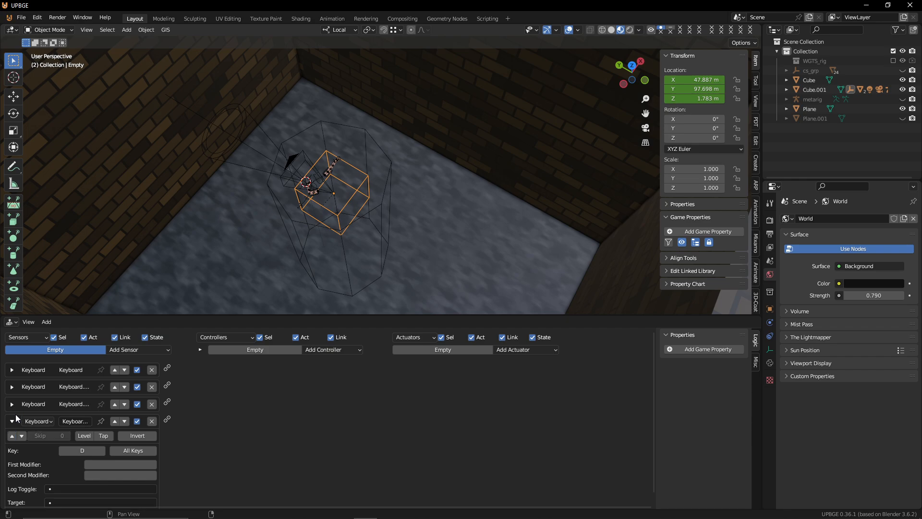
pyautogui.click(12, 436)
pyautogui.click(12, 421)
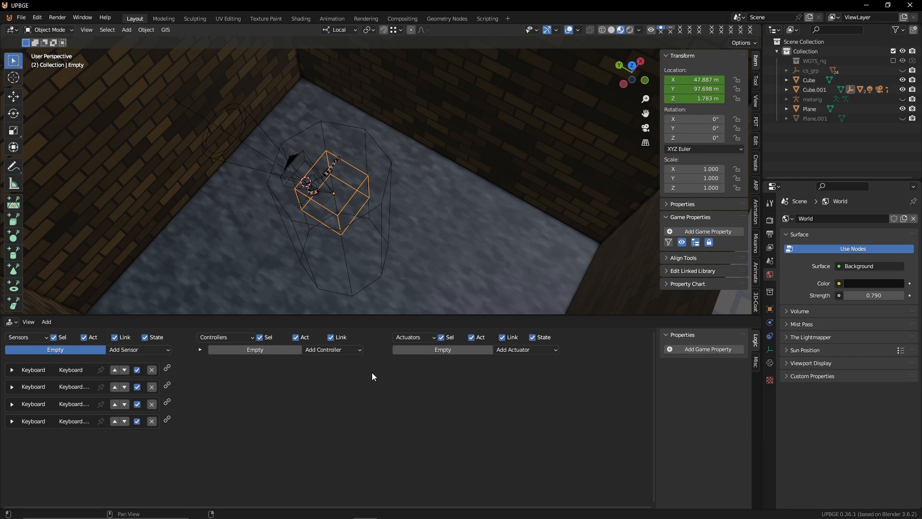
# Step: Add an Action actuator, link each Keyboard sensor to it through its own And controller, and collapse the controllers
pyautogui.click(534, 348)
pyautogui.click(538, 338)
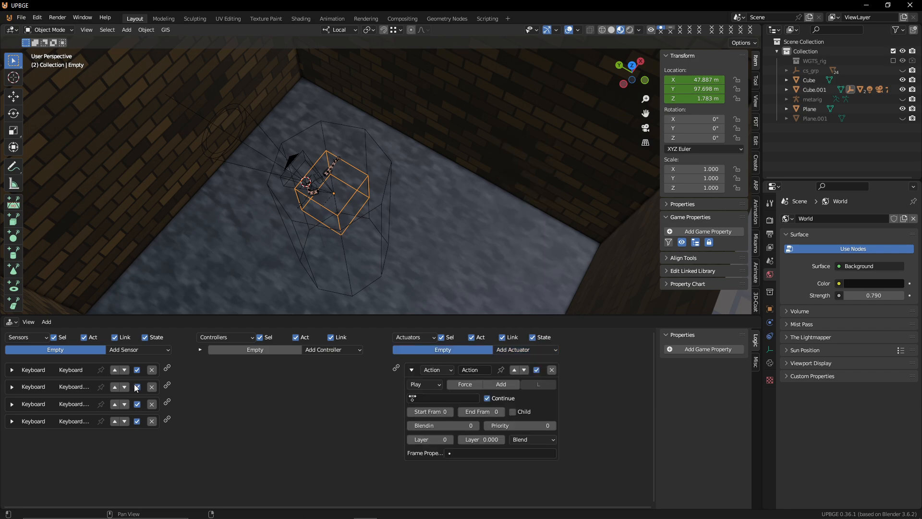
pyautogui.moveTo(168, 369); pyautogui.dragTo(396, 367)
pyautogui.moveTo(168, 386); pyautogui.dragTo(396, 368)
pyautogui.moveTo(168, 387); pyautogui.dragTo(399, 369)
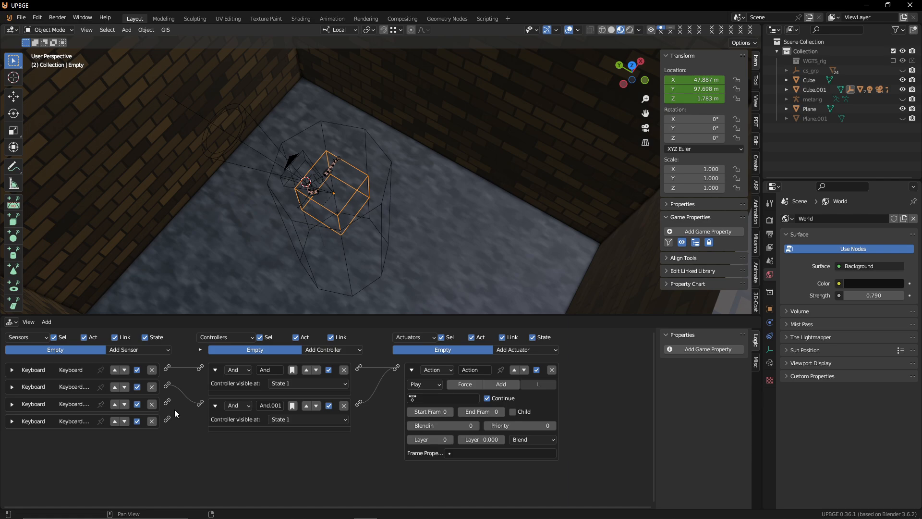
pyautogui.moveTo(168, 399); pyautogui.dragTo(397, 368)
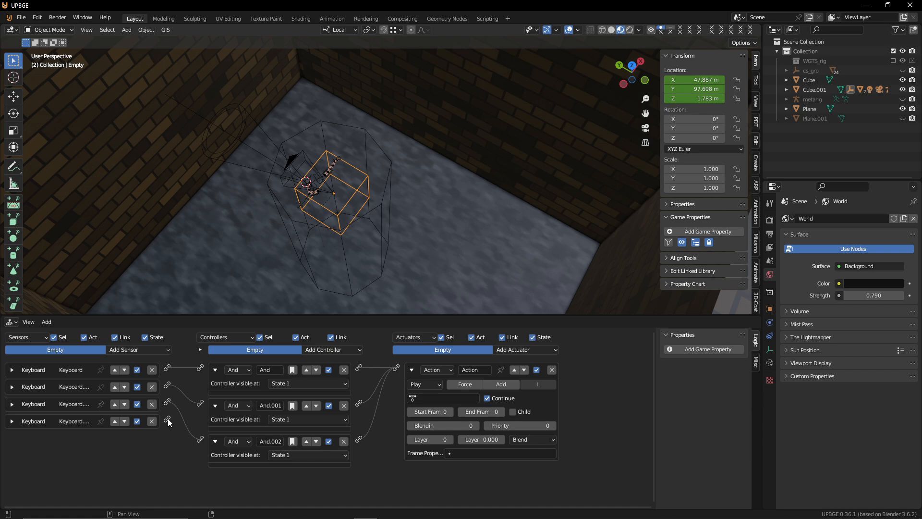
pyautogui.moveTo(167, 419); pyautogui.dragTo(394, 368)
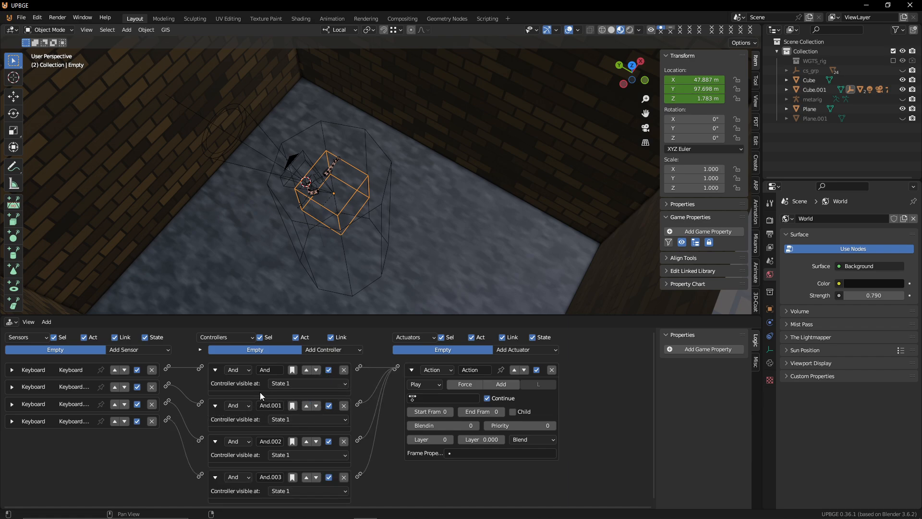
pyautogui.moveTo(215, 369); pyautogui.dragTo(210, 428)
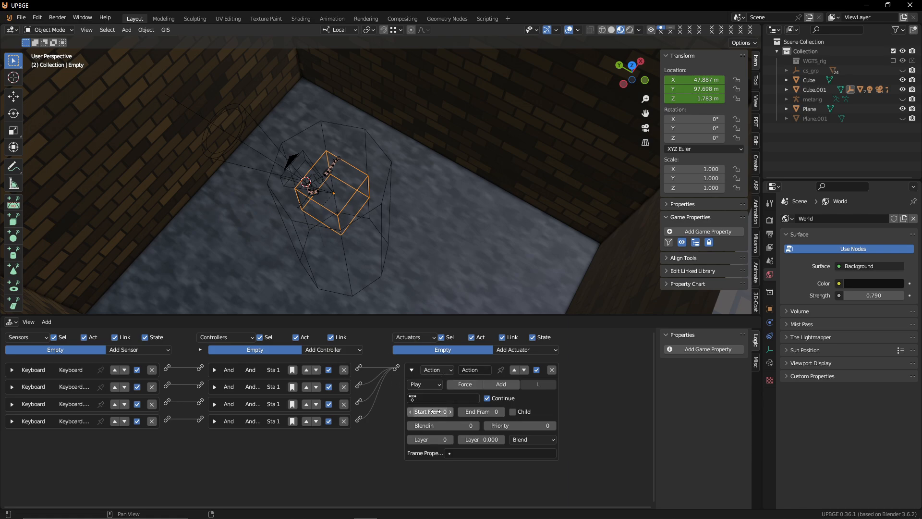
# Step: Split the 3D viewport to make an area above the logic bricks and show the Dope Sheet's Action Editor there
pyautogui.click(442, 399)
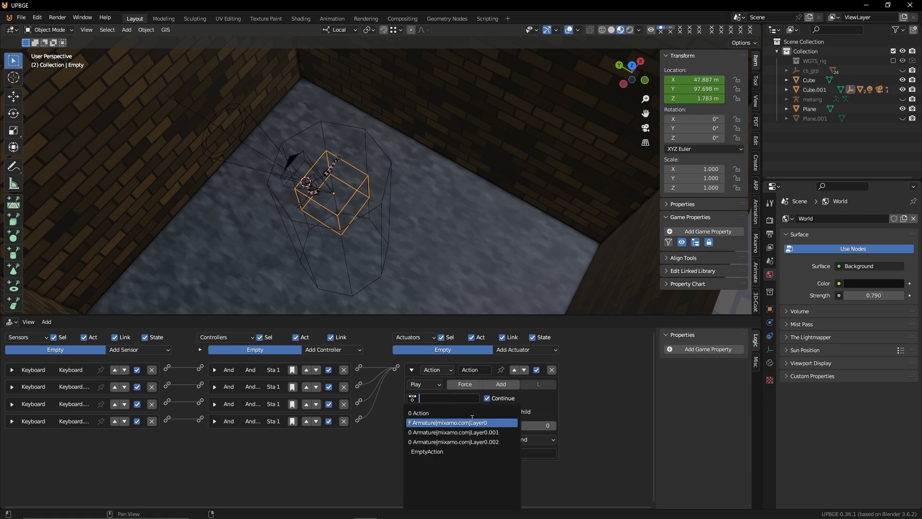
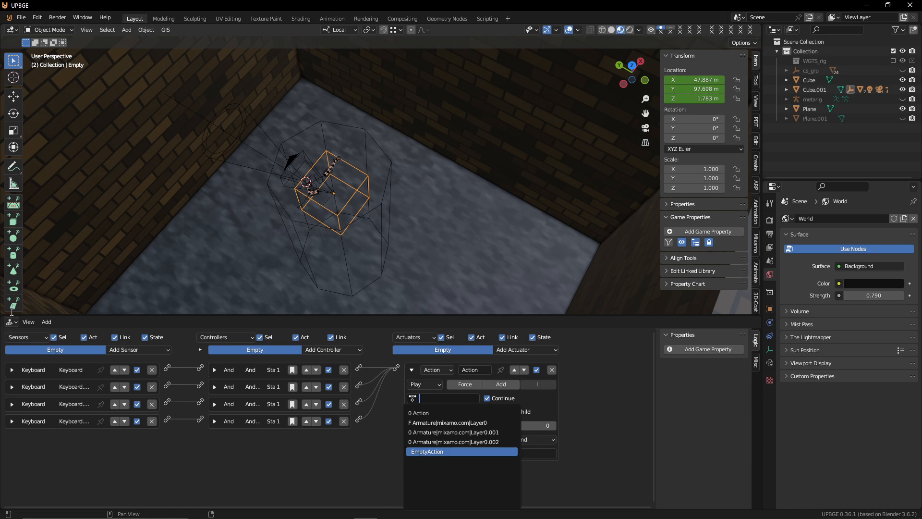
pyautogui.press('Escape')
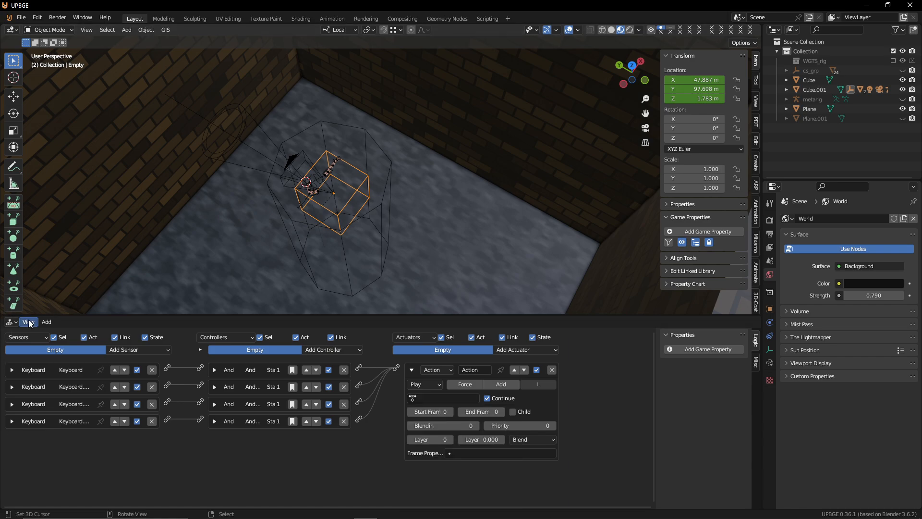
pyautogui.moveTo(4, 312); pyautogui.dragTo(37, 217)
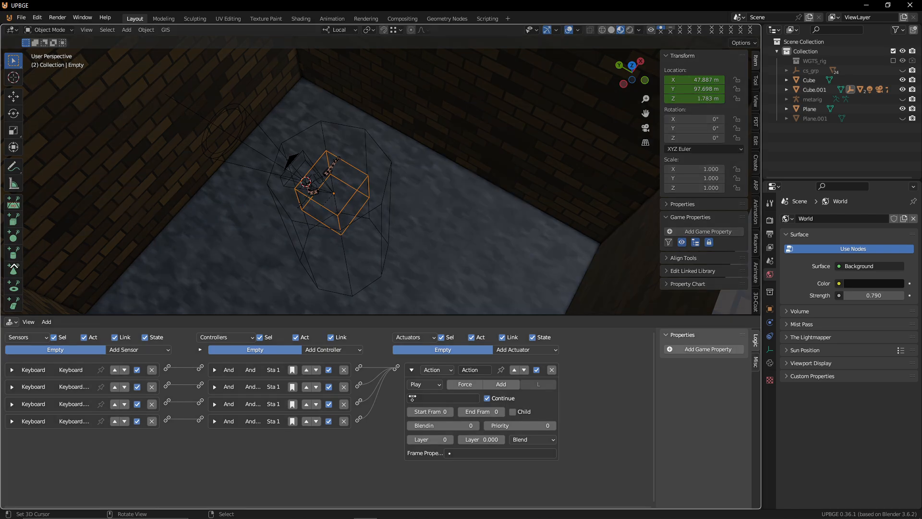
pyautogui.moveTo(14, 266); pyautogui.dragTo(24, 235)
pyautogui.click(12, 241)
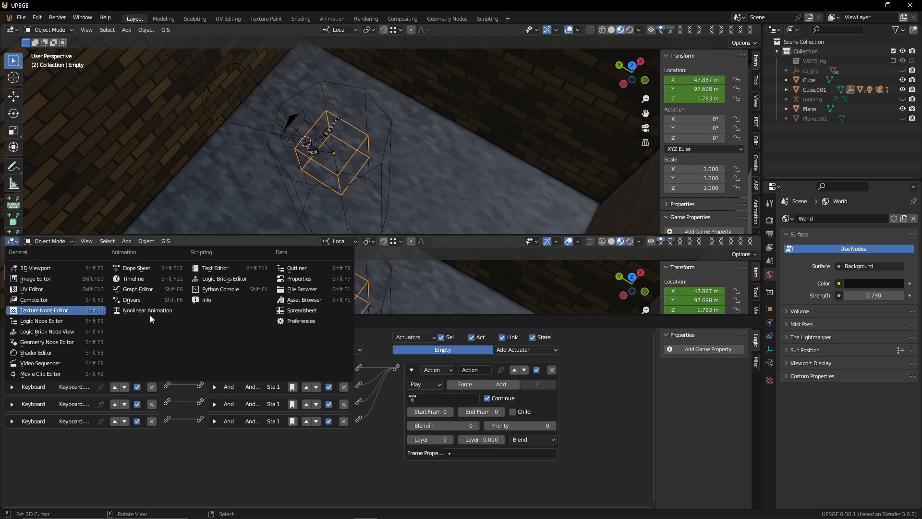
pyautogui.click(163, 267)
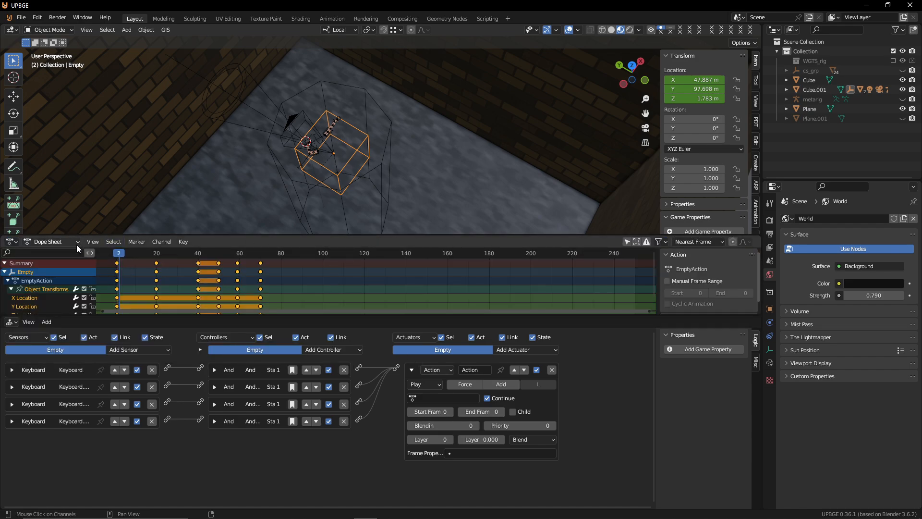
pyautogui.click(55, 244)
pyautogui.click(60, 264)
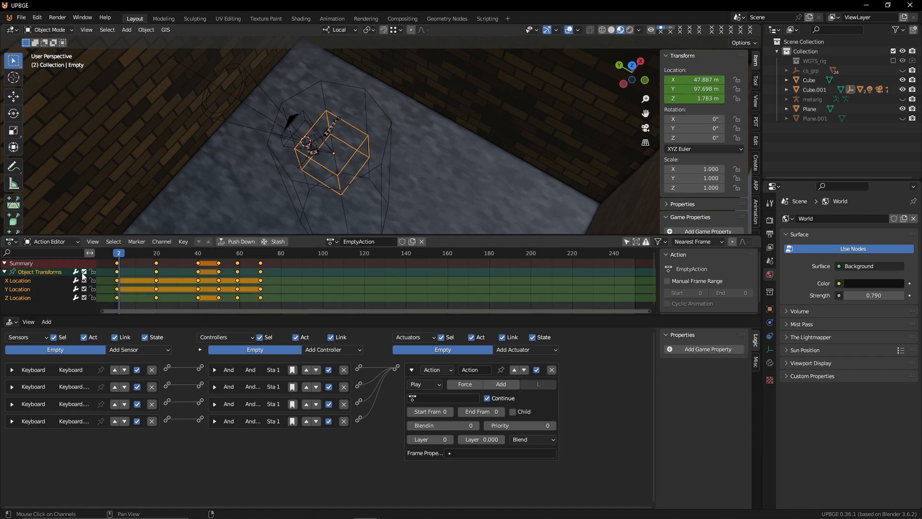
# Step: Rename the Empty's action to "head Bob" and assign it to the Action actuator
pyautogui.click(372, 243)
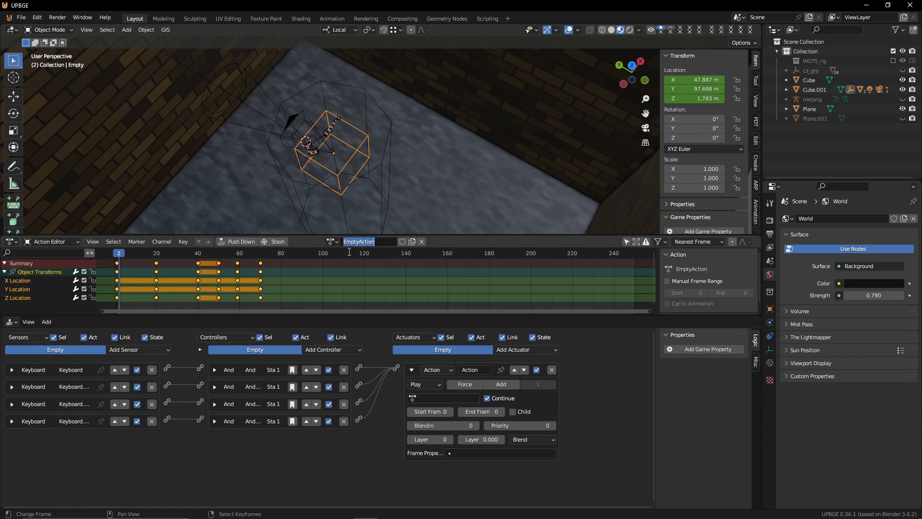
pyautogui.write('head Bob')
pyautogui.press('Return')
pyautogui.click(430, 398)
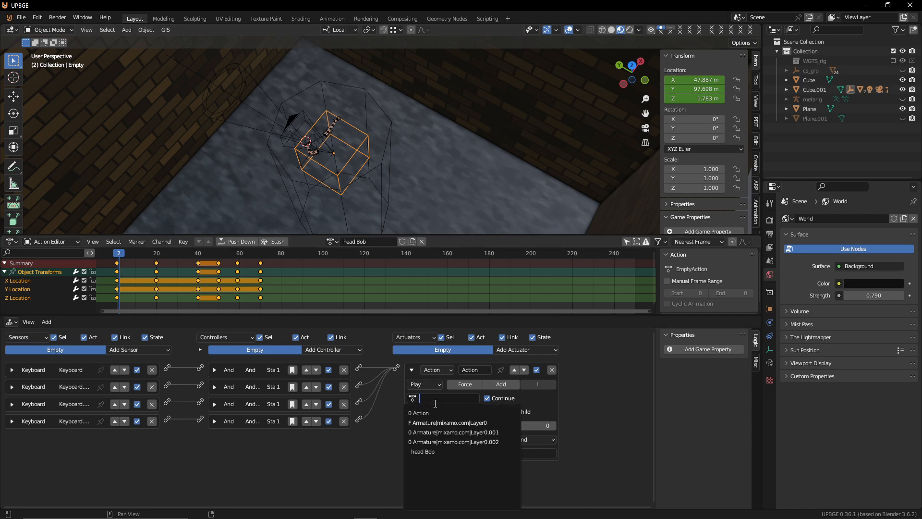
pyautogui.click(445, 451)
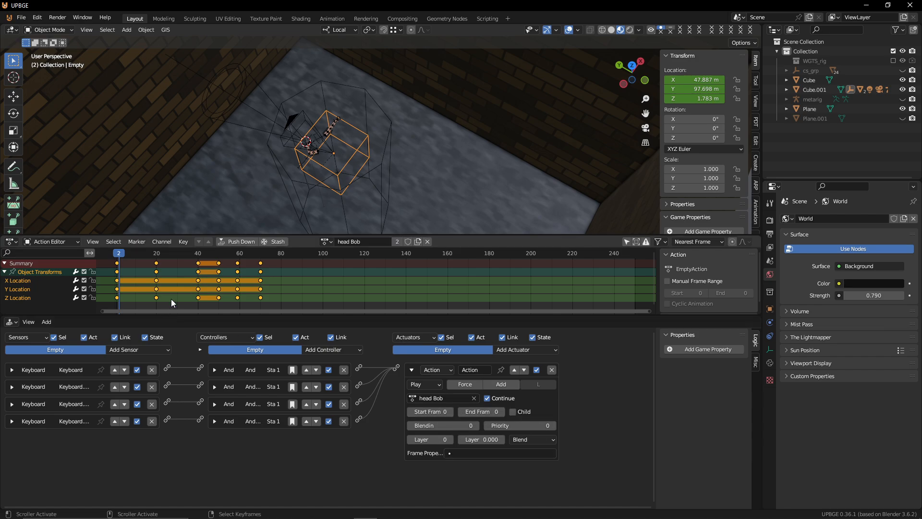
# Step: Set the Action actuator to play frames 1 to 40 of the head Bob action in Loop Stop mode
pyautogui.moveTo(198, 291); pyautogui.dragTo(368, 252, button='middle')
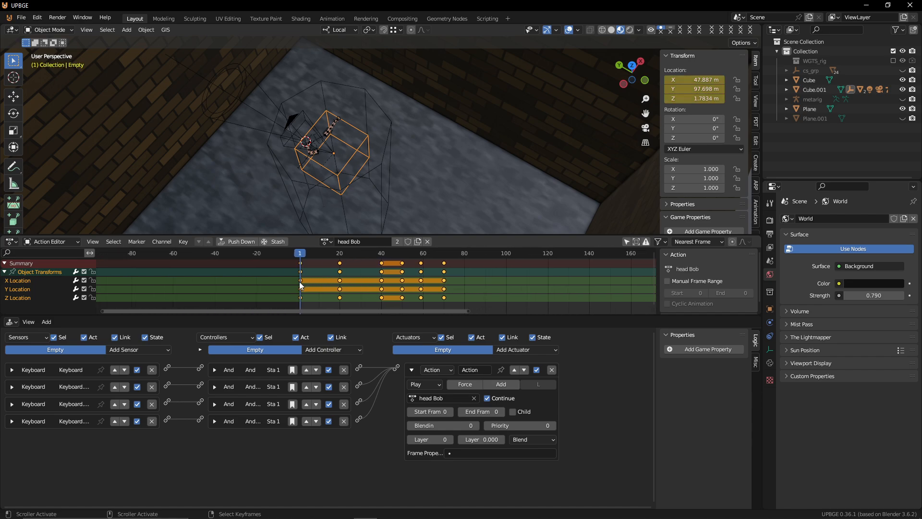
pyautogui.moveTo(307, 281); pyautogui.dragTo(382, 279)
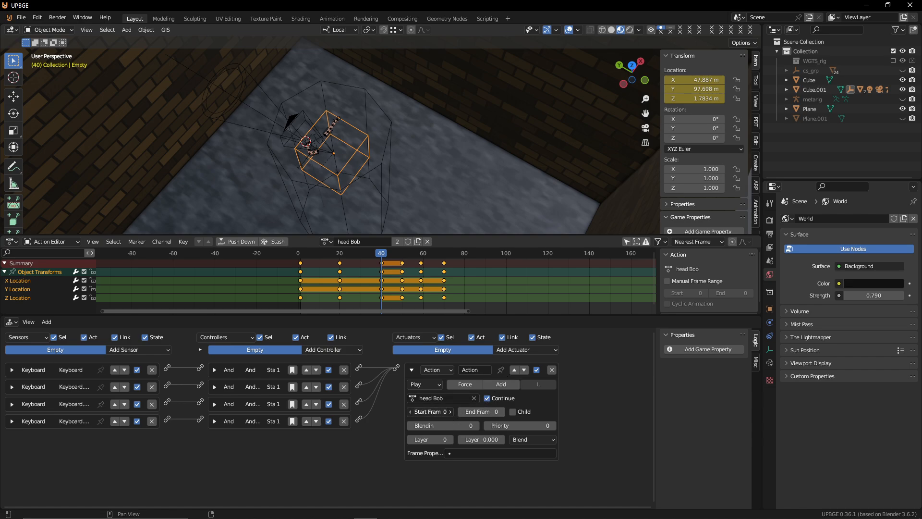
pyautogui.click(431, 411)
pyautogui.write('1')
pyautogui.press('Return')
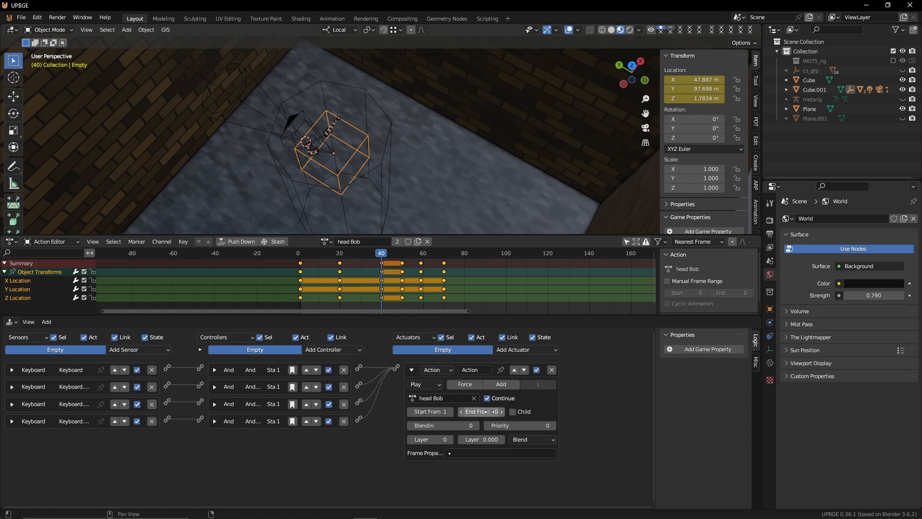
pyautogui.click(492, 414)
pyautogui.write('40')
pyautogui.press('Return')
pyautogui.click(426, 384)
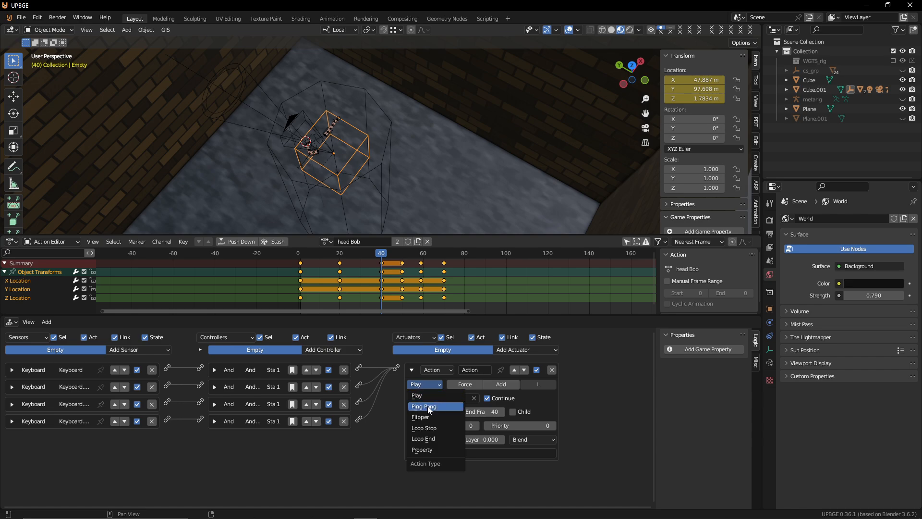
pyautogui.click(433, 427)
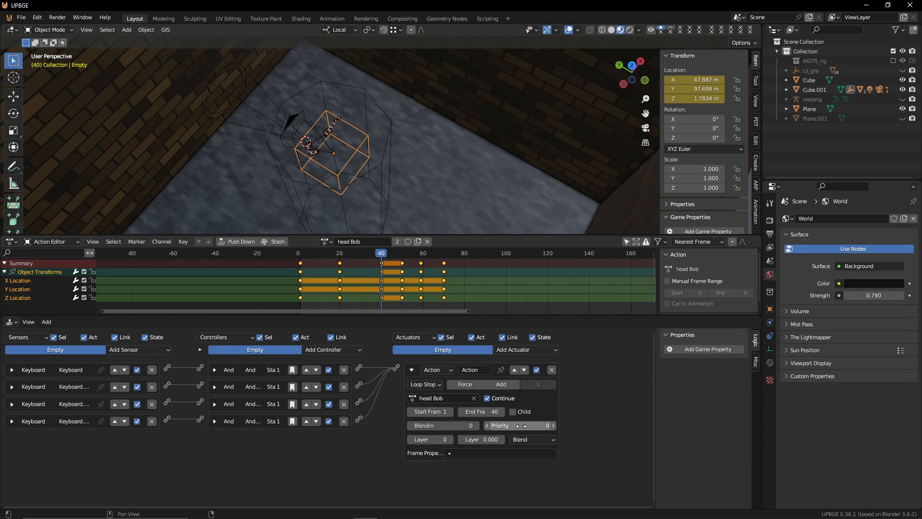
# Step: Add a second Action actuator to the Empty and assign it the head Bob action
pyautogui.click(126, 350)
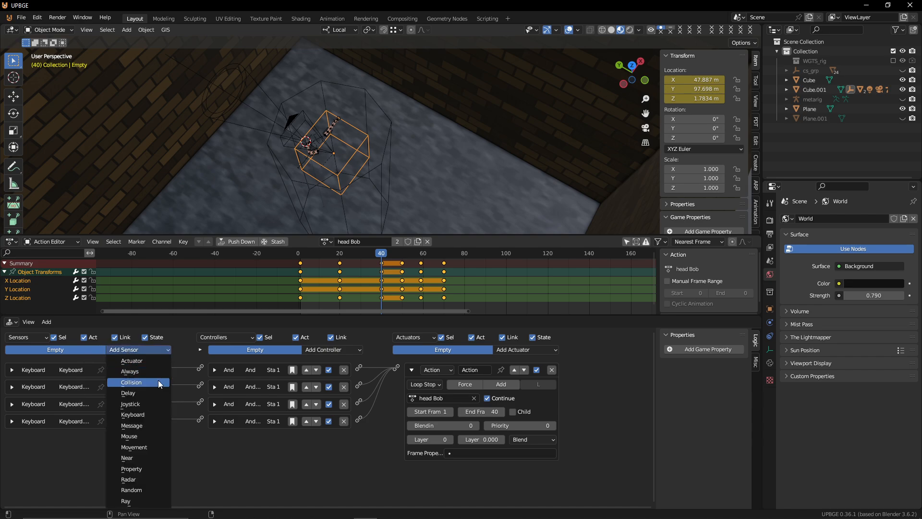
pyautogui.click(512, 351)
pyautogui.click(517, 337)
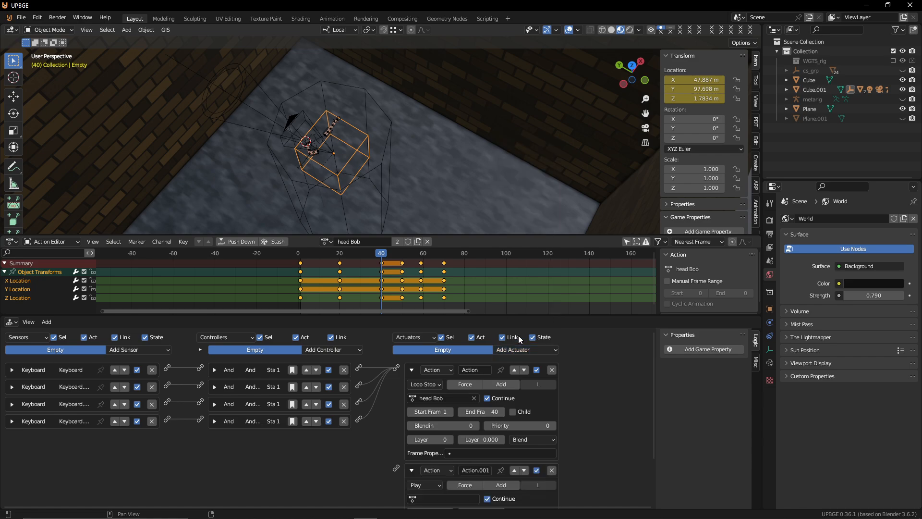
pyautogui.scroll(-3, 444, 437)
pyautogui.click(444, 437)
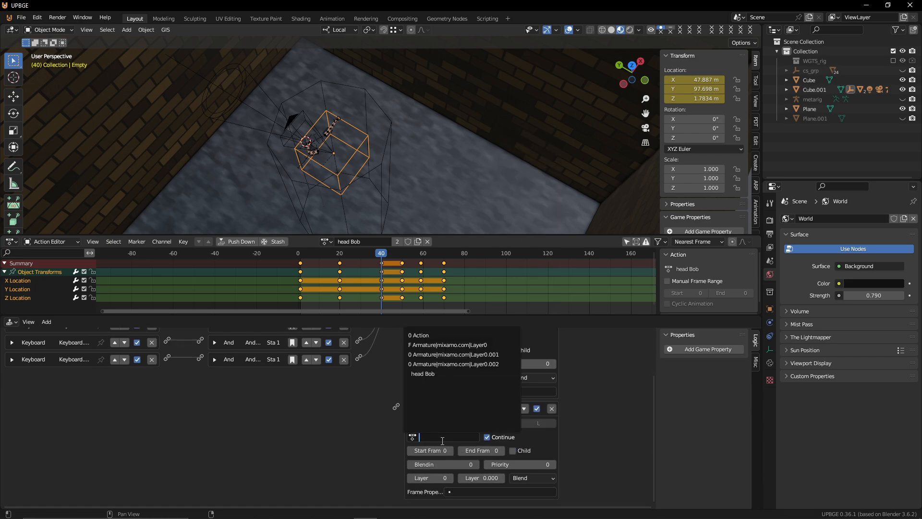
pyautogui.click(421, 375)
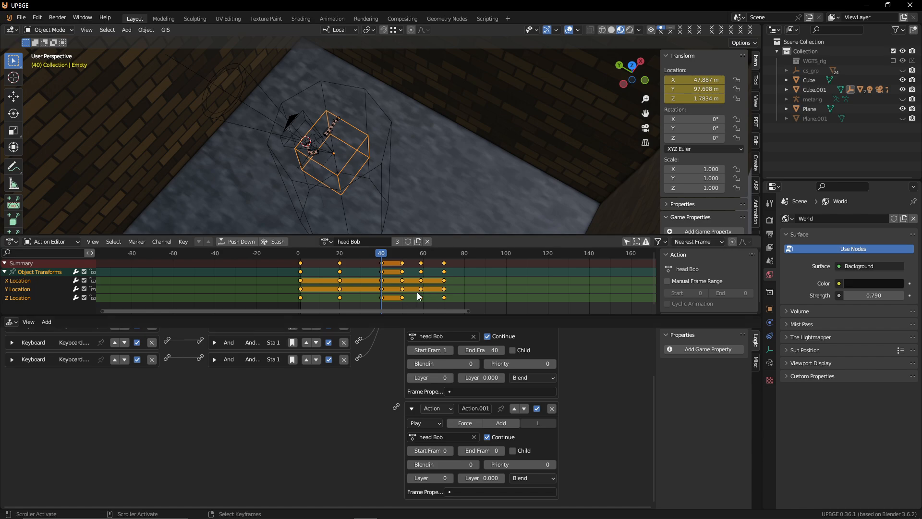
# Step: Set the second Action actuator to play frames 50 to 70 of the head Bob action
pyautogui.moveTo(390, 281)
pyautogui.mouseDown()
pyautogui.moveTo(417, 290)
pyautogui.moveTo(379, 289)
pyautogui.mouseUp()
pyautogui.press('Right')
pyautogui.click(433, 451)
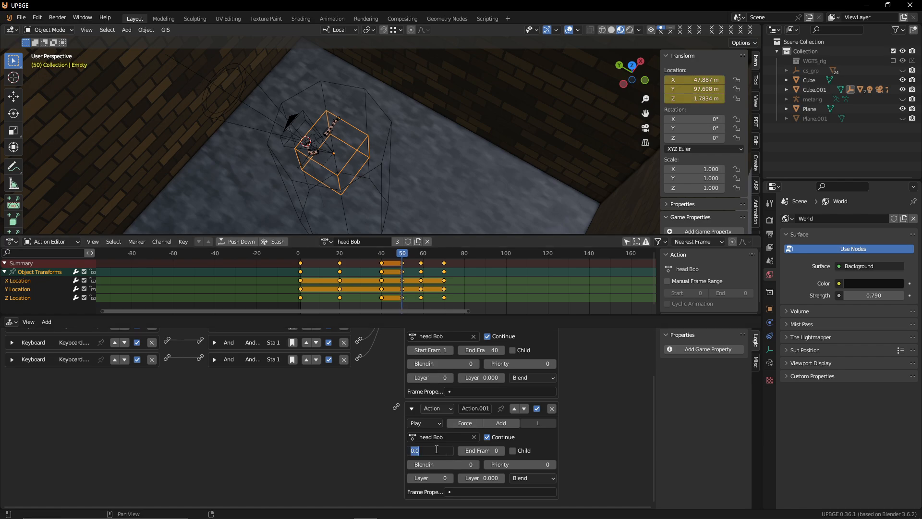
pyautogui.write('50')
pyautogui.press('Return')
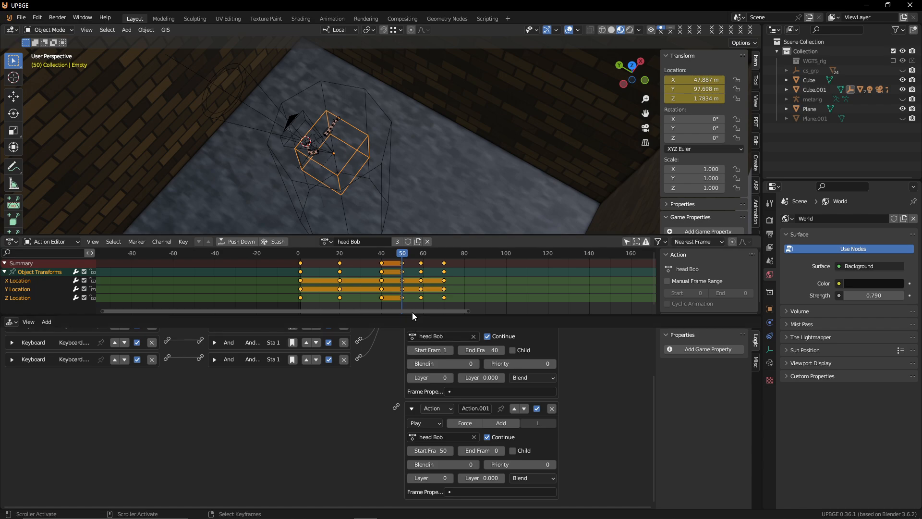
pyautogui.moveTo(412, 312); pyautogui.dragTo(431, 294)
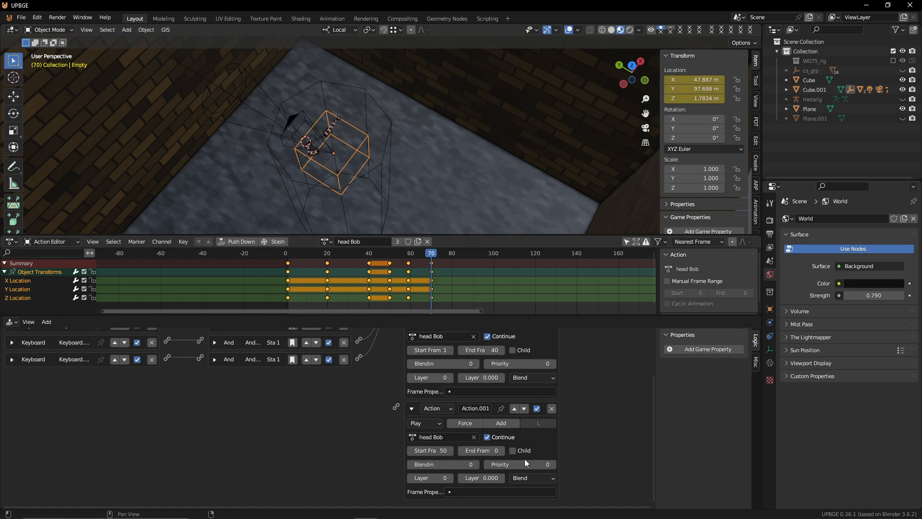
pyautogui.click(466, 452)
pyautogui.write('70')
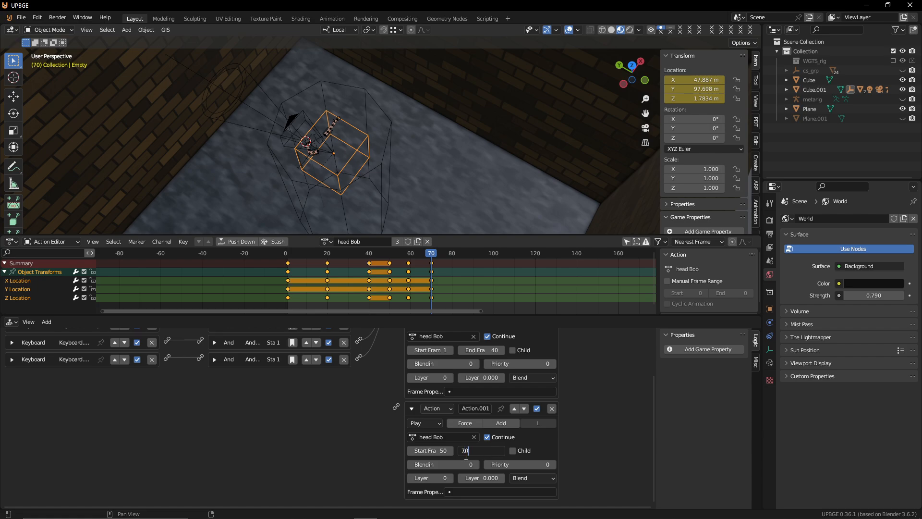
pyautogui.press('Return')
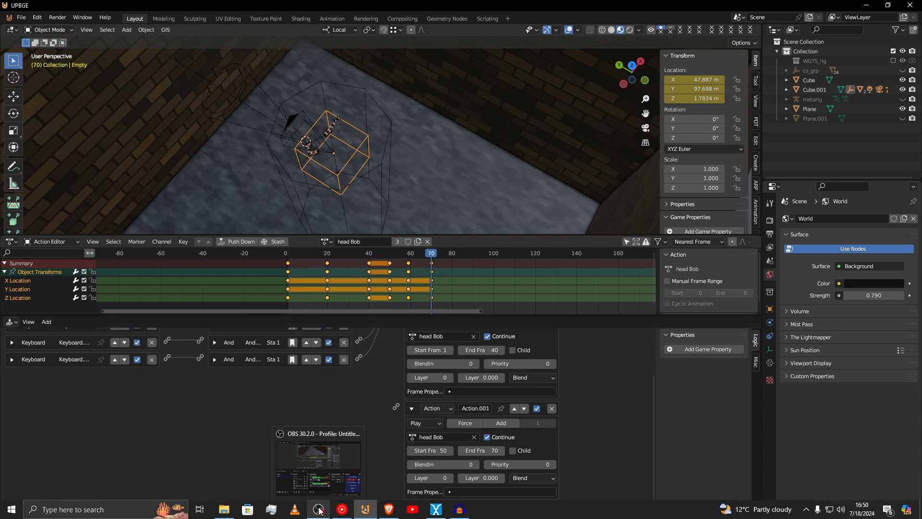
pyautogui.click(318, 509)
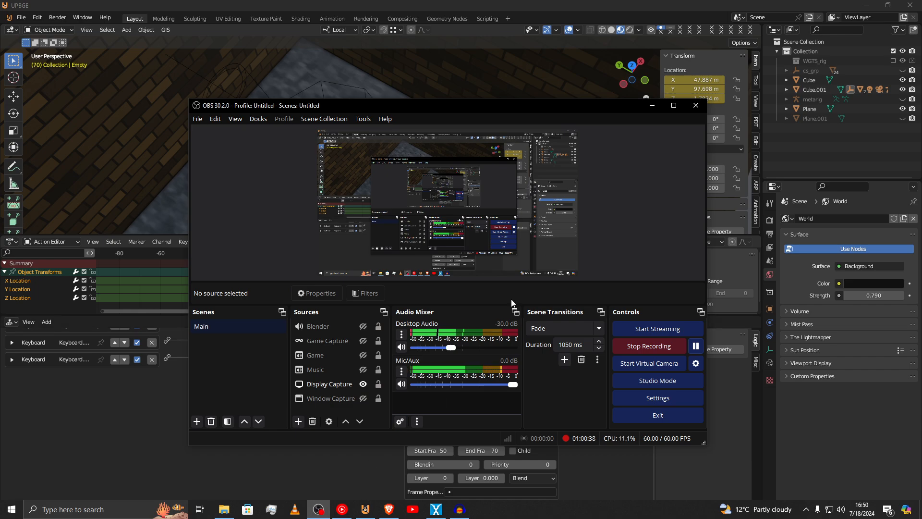
pyautogui.click(651, 105)
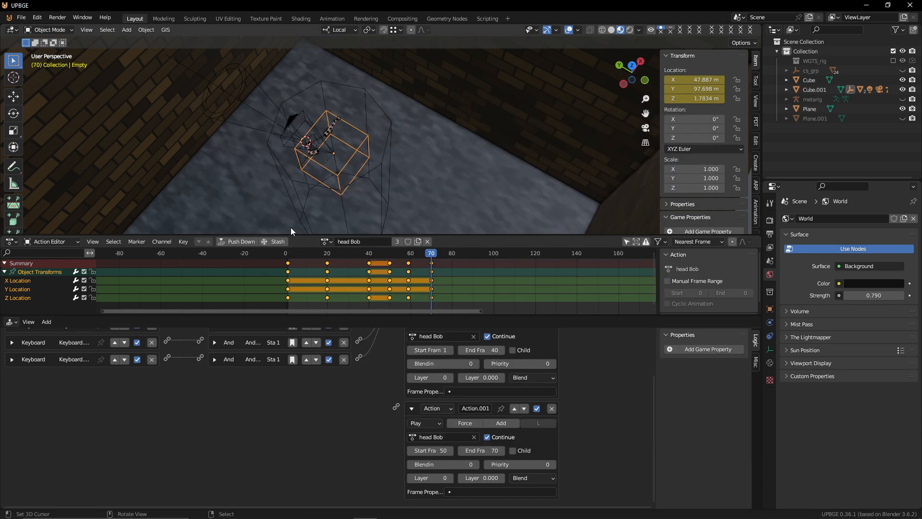
# Step: Add a Keyboard sensor on Left Shift with W as first modifier and enable its true level triggering
pyautogui.scroll(-4, 313, 433)
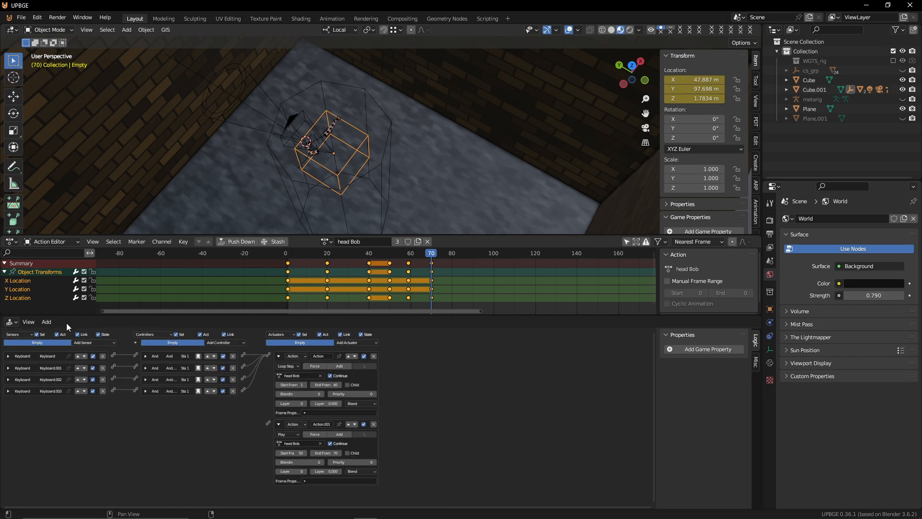
pyautogui.click(78, 339)
pyautogui.click(82, 342)
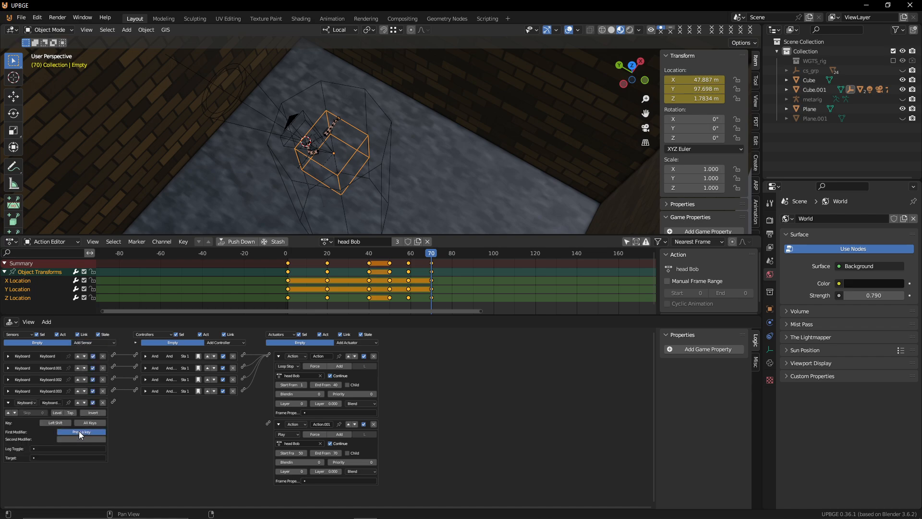
pyautogui.press('w')
pyautogui.click(8, 413)
# Step: Add a State actuator that switches to state 2 and link the Left Shift sensor to it through an And controller
pyautogui.click(356, 341)
pyautogui.click(360, 460)
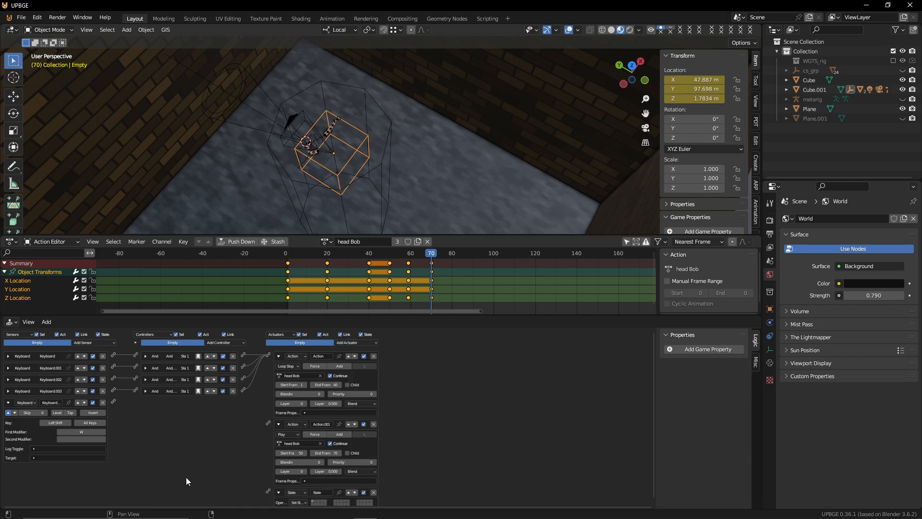
pyautogui.scroll(-1, 254, 437)
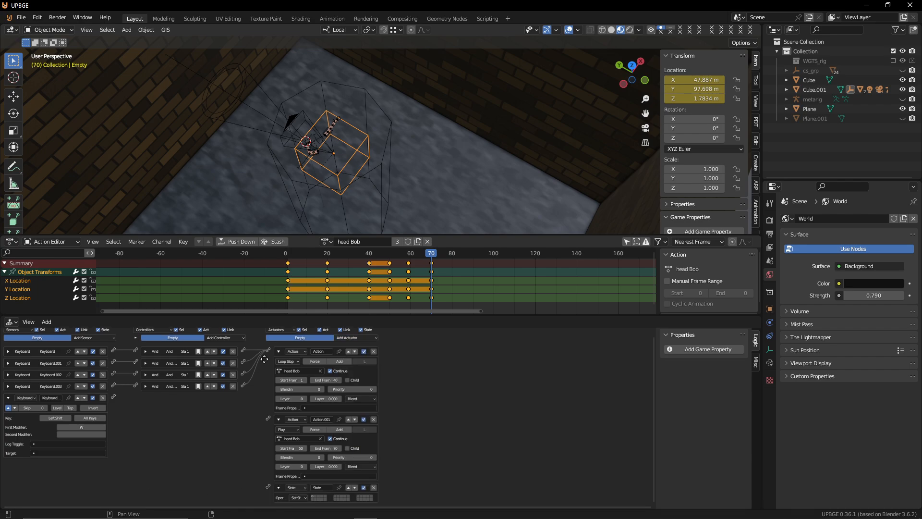
pyautogui.click(313, 496)
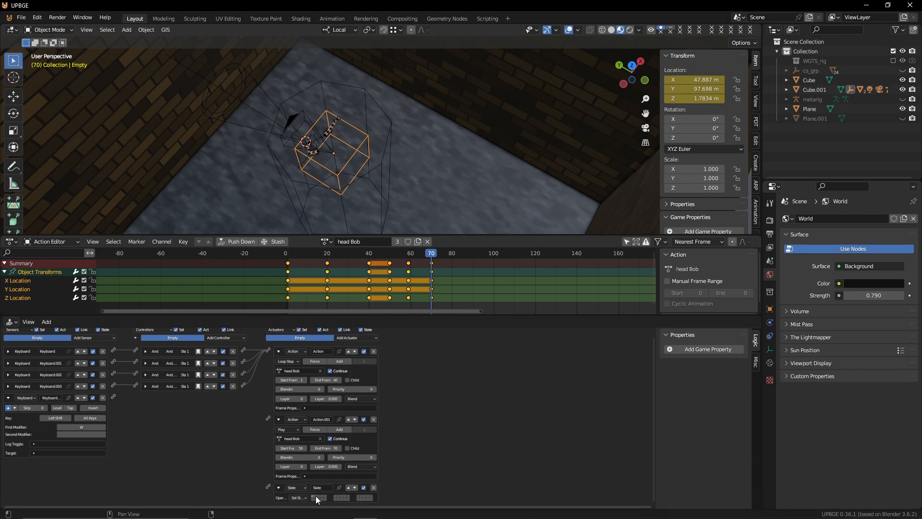
pyautogui.click(135, 337)
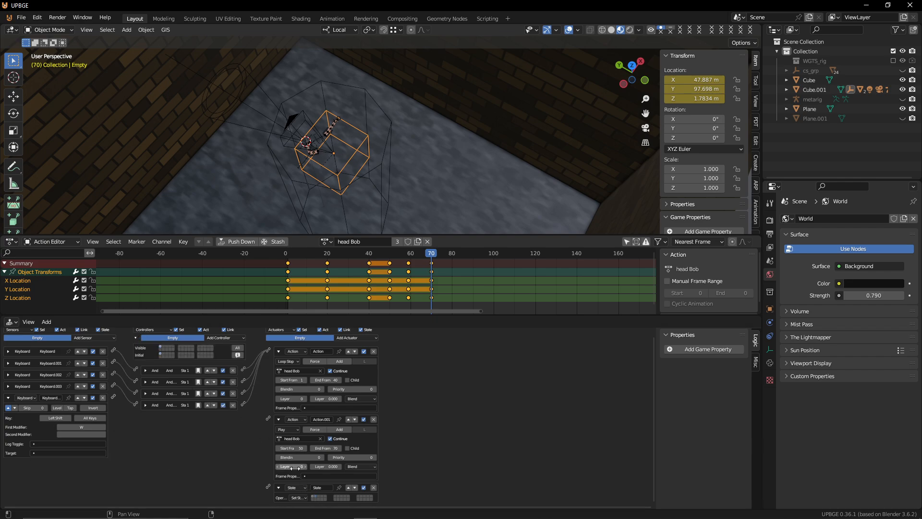
pyautogui.moveTo(270, 404); pyautogui.dragTo(270, 405, button='middle')
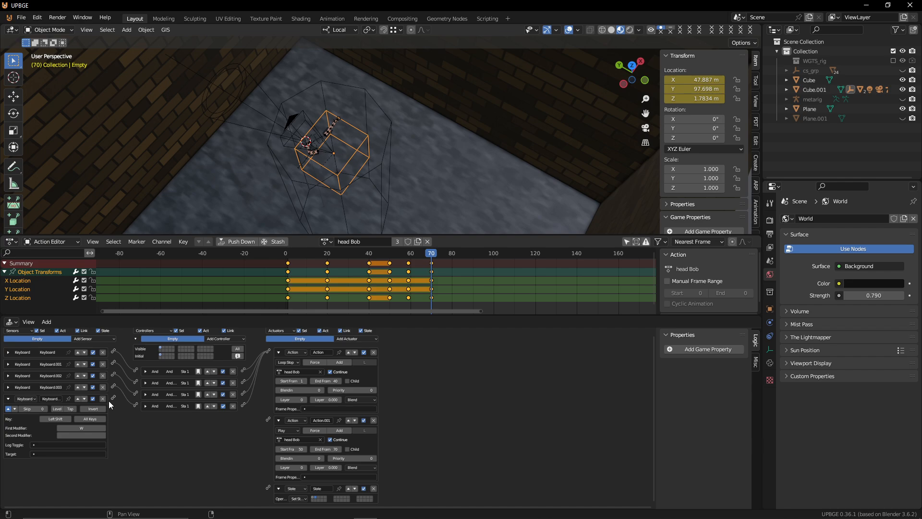
pyautogui.moveTo(114, 396); pyautogui.dragTo(269, 486)
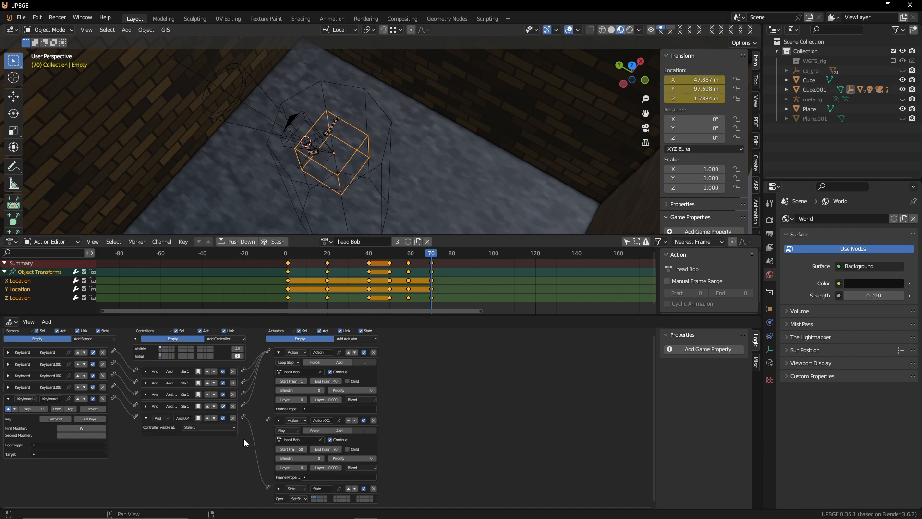
# Step: In state 2, add an Always sensor with true level triggering and link it to the frame 50 to 70 Action actuator
pyautogui.click(163, 348)
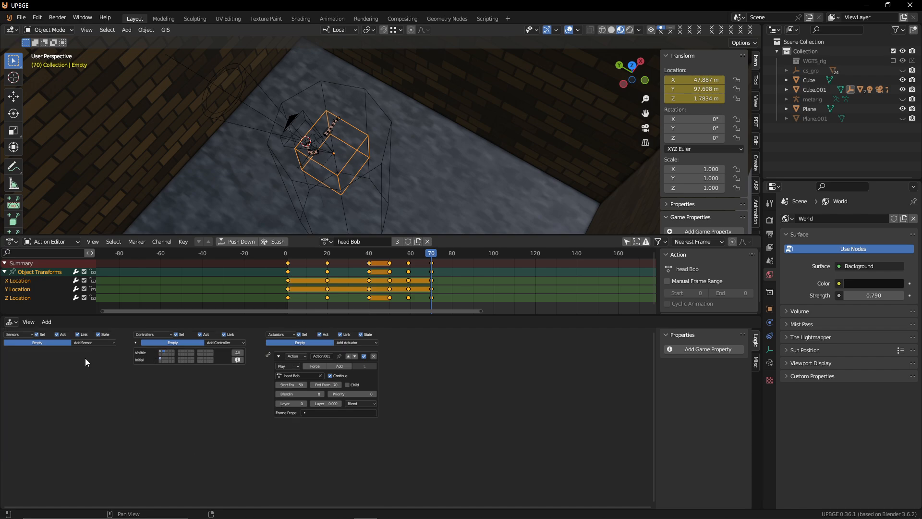
pyautogui.click(87, 345)
pyautogui.click(100, 356)
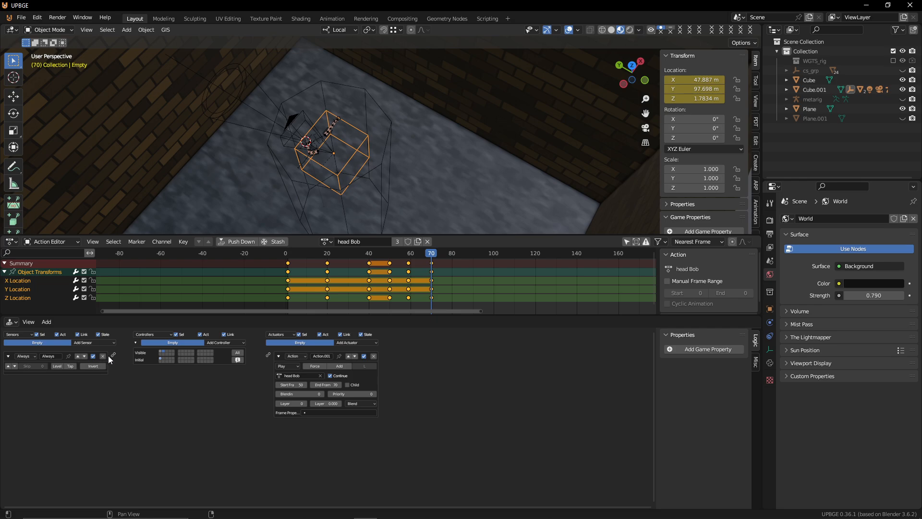
pyautogui.click(8, 367)
pyautogui.moveTo(114, 355); pyautogui.dragTo(268, 356)
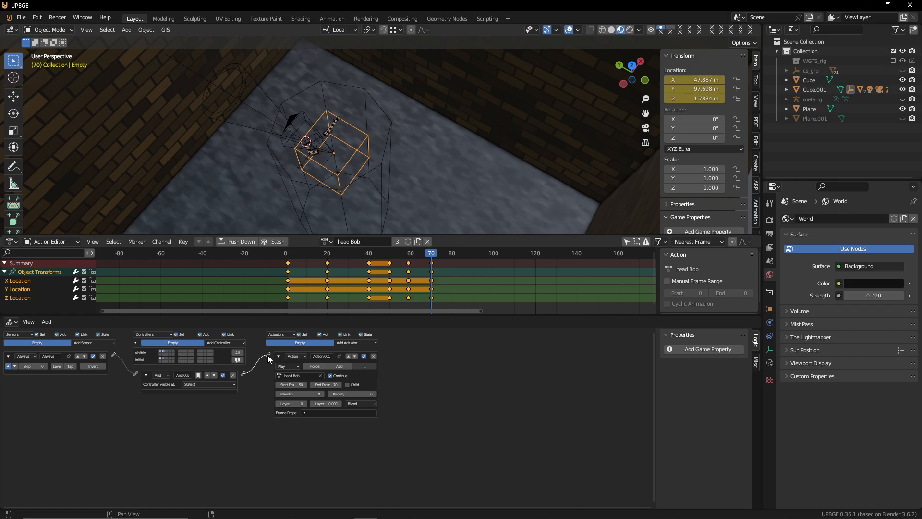
# Step: Set the frame 50 to 70 Action actuator to play in Loop Stop mode
pyautogui.scroll(2, 282, 397)
pyautogui.click(369, 376)
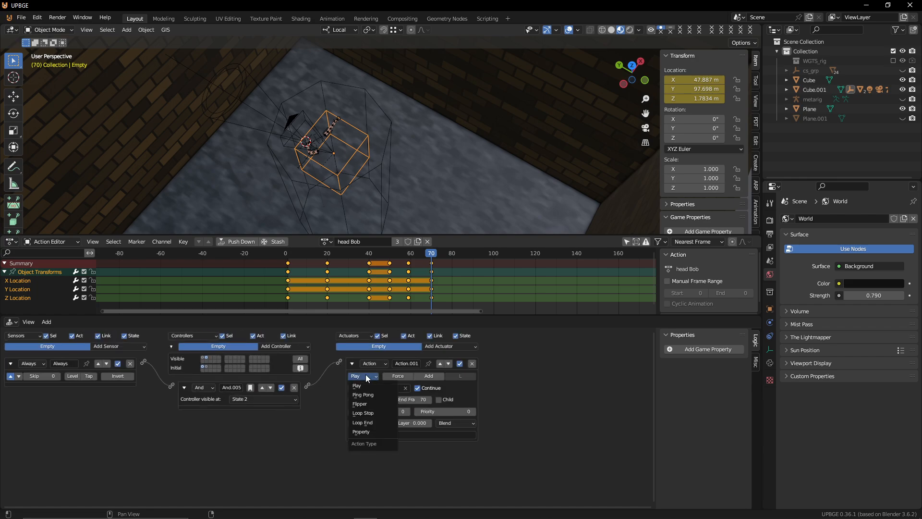
pyautogui.click(377, 414)
# Step: Add an inverted Left Shift Keyboard sensor in state 2 and link it to a new State actuator
pyautogui.click(116, 348)
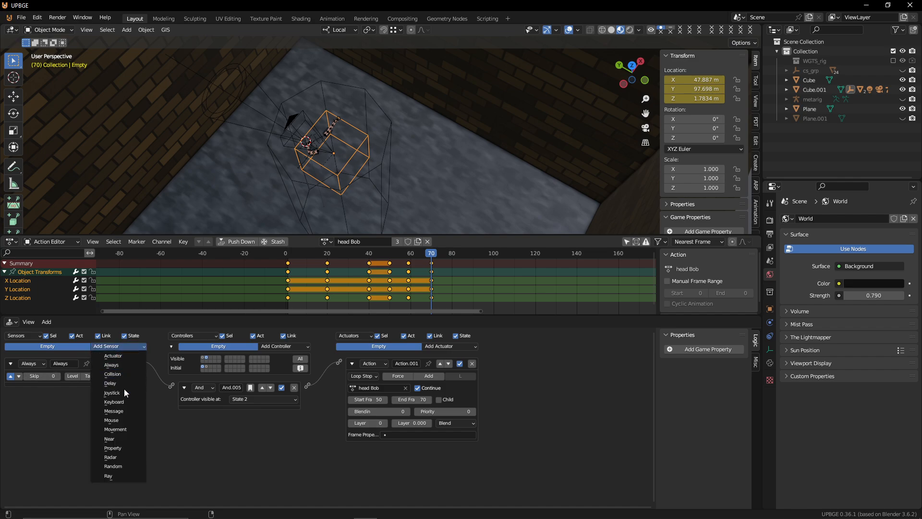
pyautogui.click(124, 402)
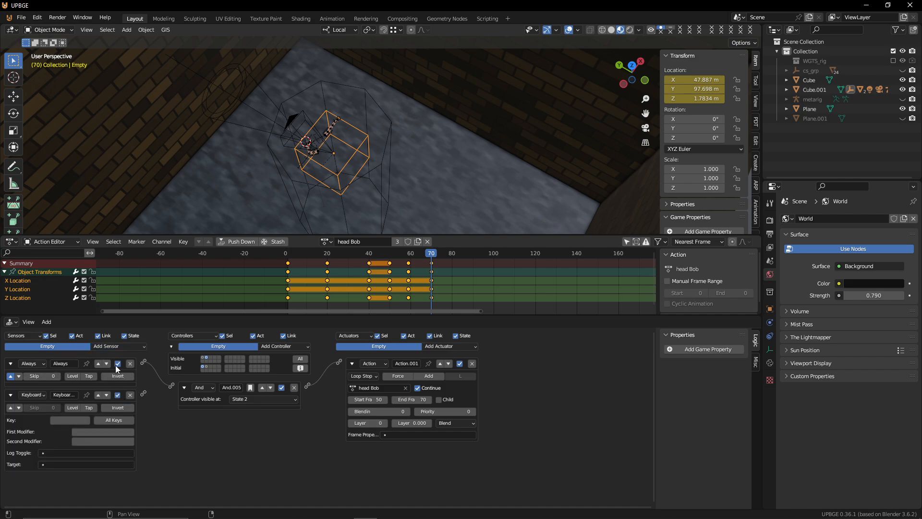
pyautogui.click(79, 420)
pyautogui.click(439, 347)
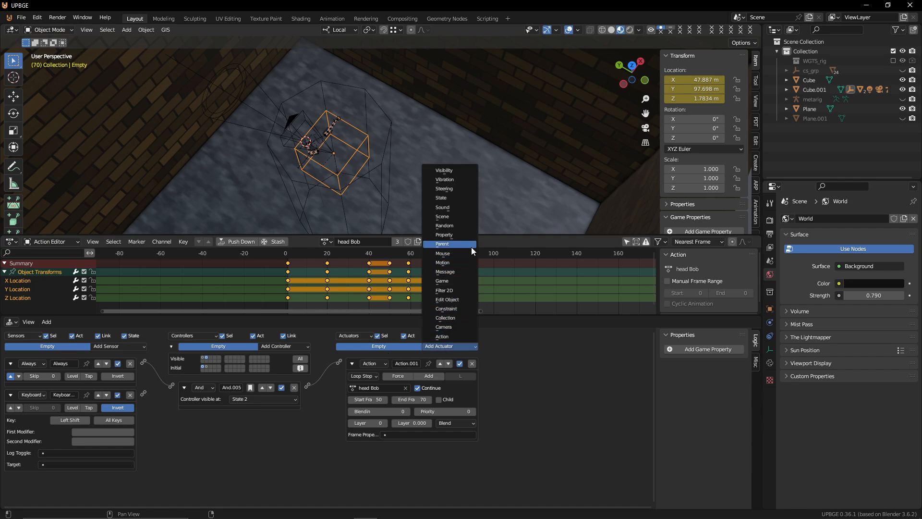
pyautogui.click(464, 198)
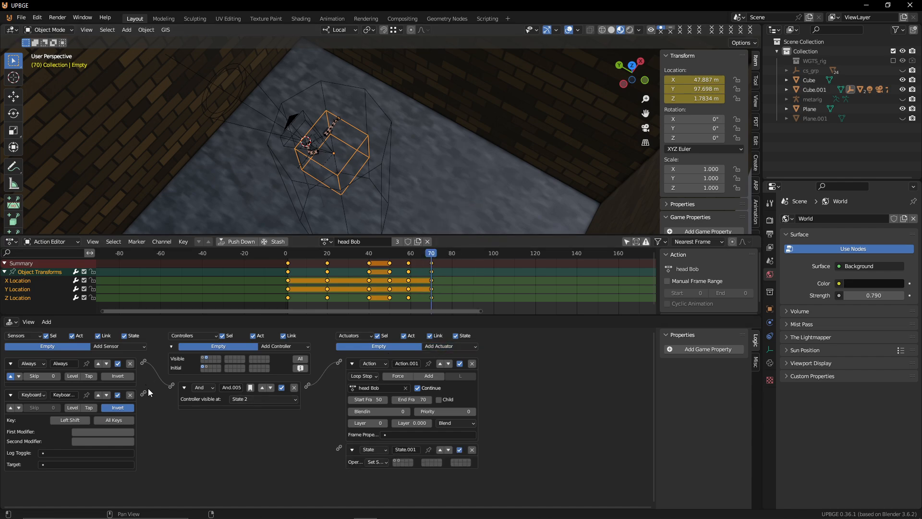
pyautogui.moveTo(143, 395); pyautogui.dragTo(339, 448)
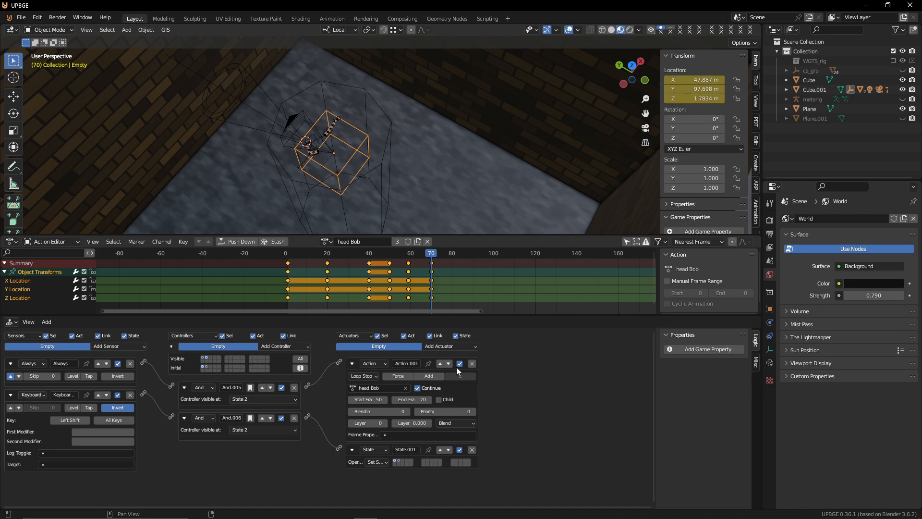
# Step: Change the play mode of the state 2 Action actuator to Loop End
pyautogui.click(395, 387)
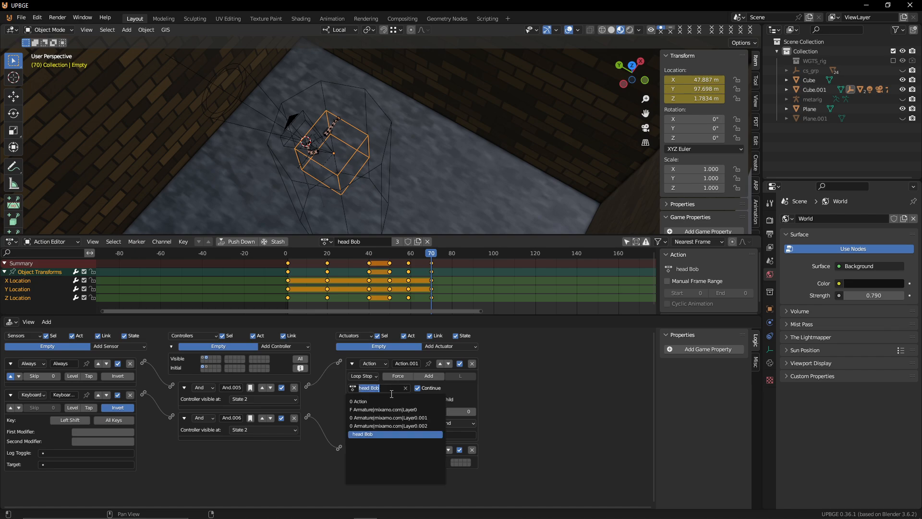
pyautogui.click(197, 485)
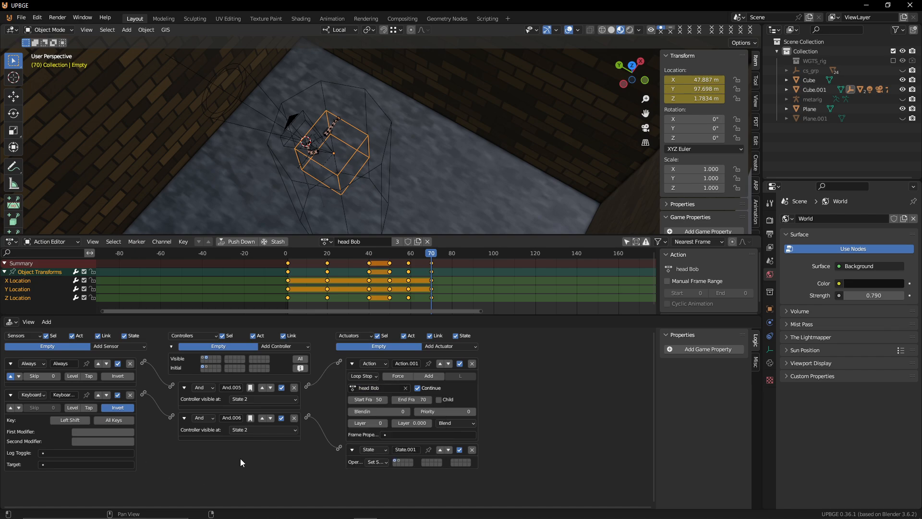
pyautogui.click(369, 375)
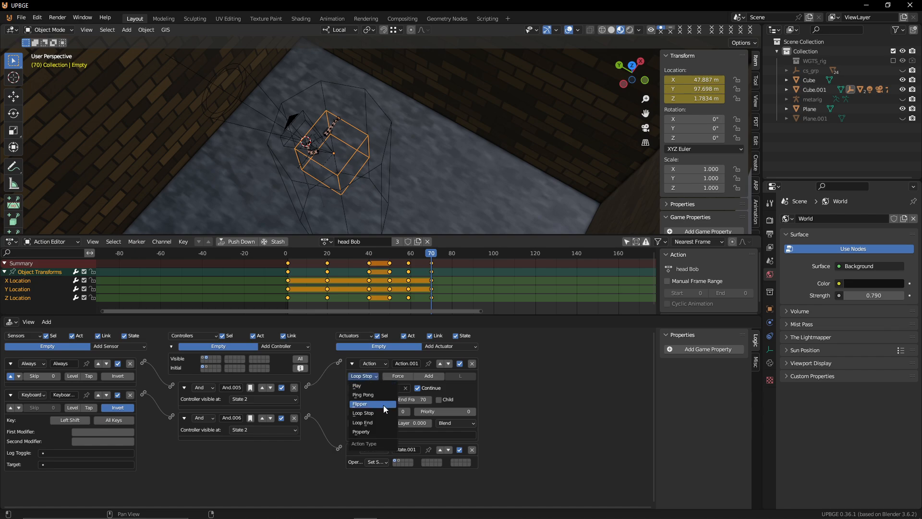
pyautogui.click(378, 423)
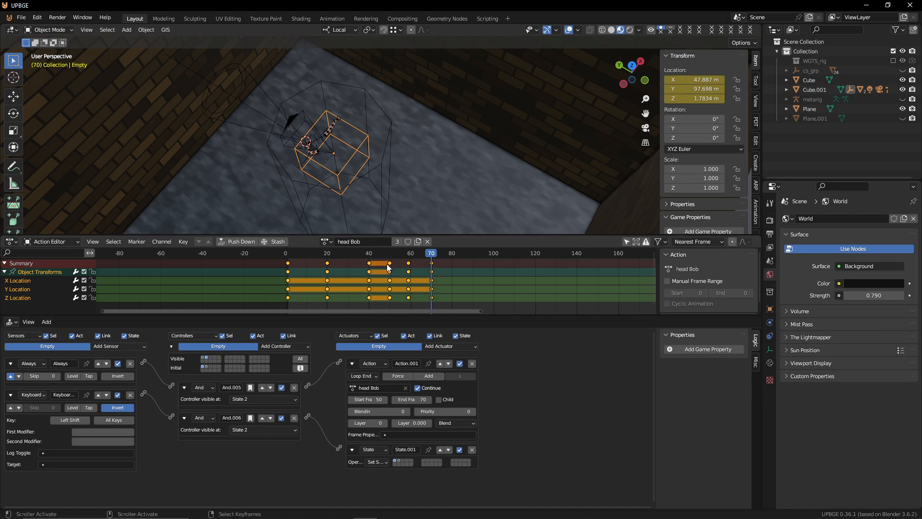
# Step: Show the state 1 logic bricks and set their frame 1 to 40 Action actuator to Loop End
pyautogui.click(202, 360)
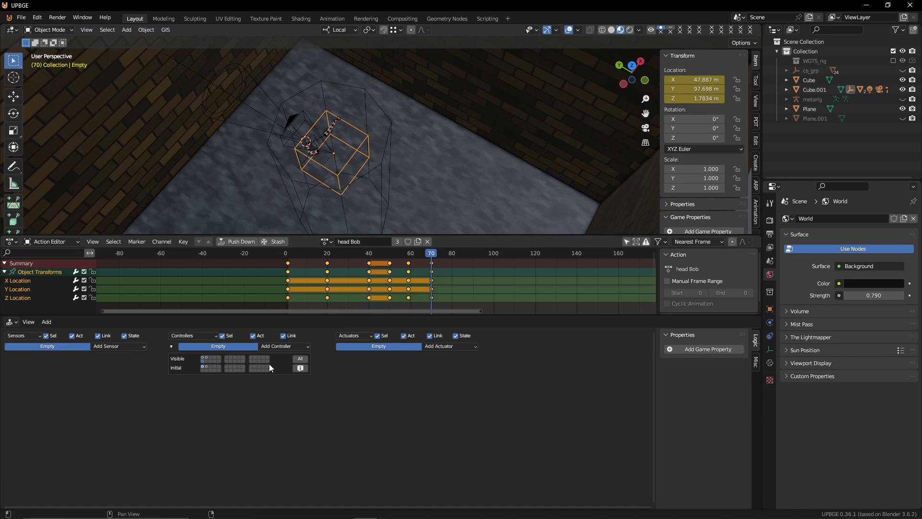
pyautogui.click(300, 358)
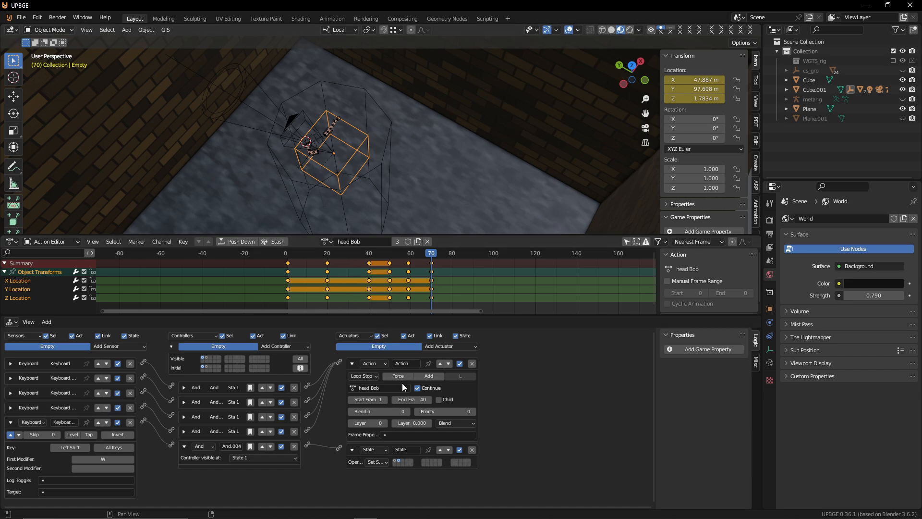
pyautogui.click(357, 377)
pyautogui.click(377, 422)
# Step: Show the 3D viewport in rendered shading through the camera and select the brick-walled Cube
pyautogui.click(627, 30)
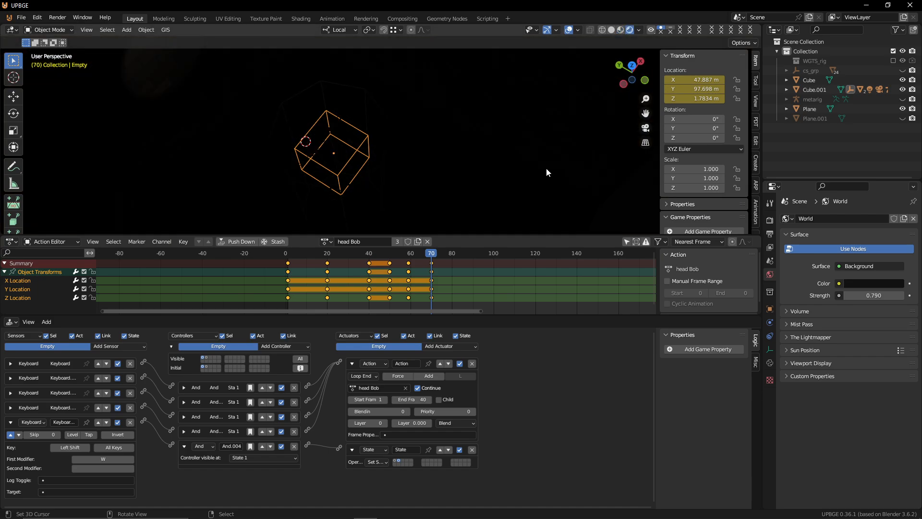
pyautogui.press('KP_0')
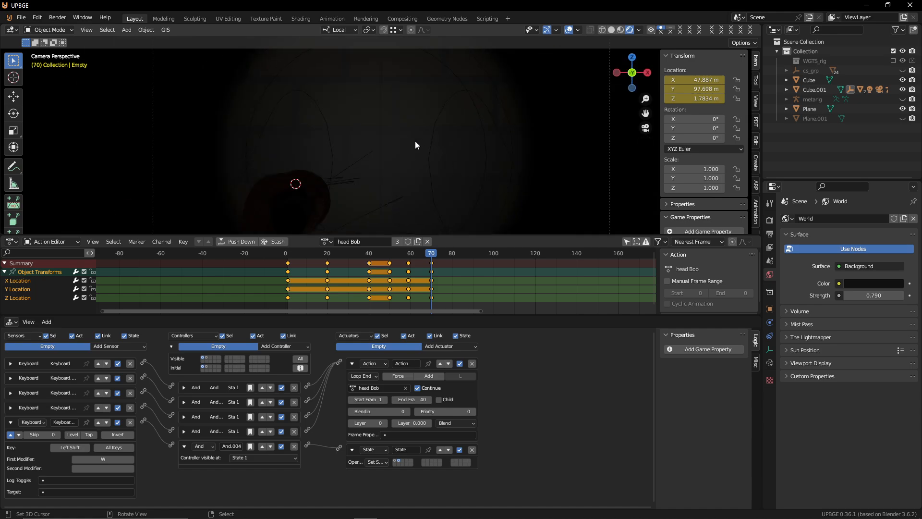
pyautogui.click(376, 126)
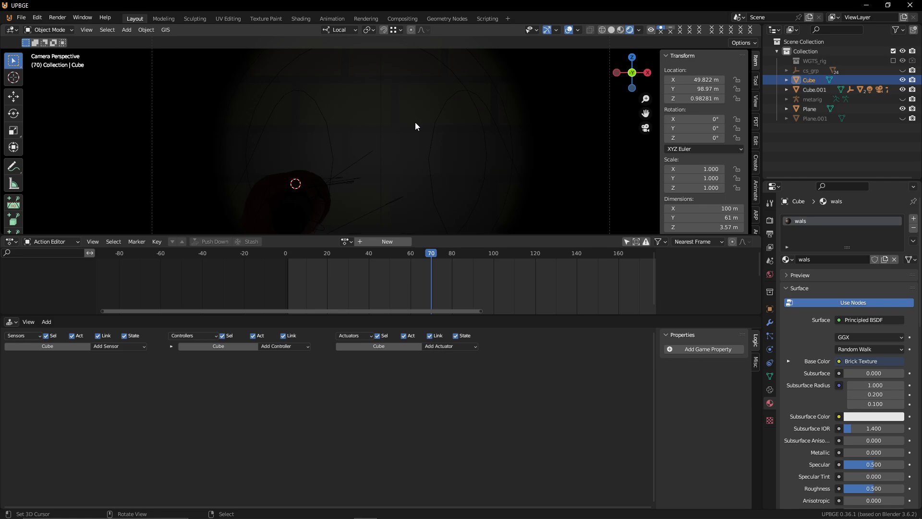
# Step: Replace the logic bricks with the Shader Editor and set the wals material's Brick Texture scale to 717.5
pyautogui.click(14, 323)
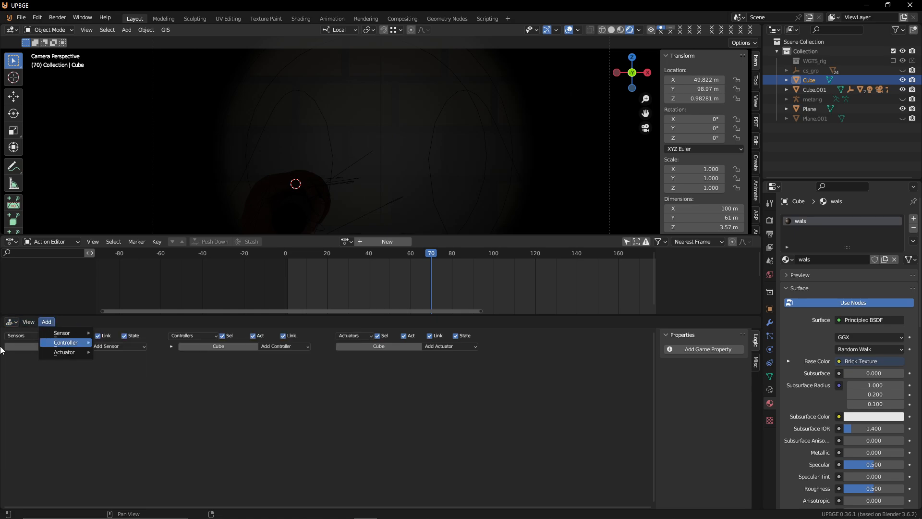
pyautogui.click(13, 325)
pyautogui.click(13, 322)
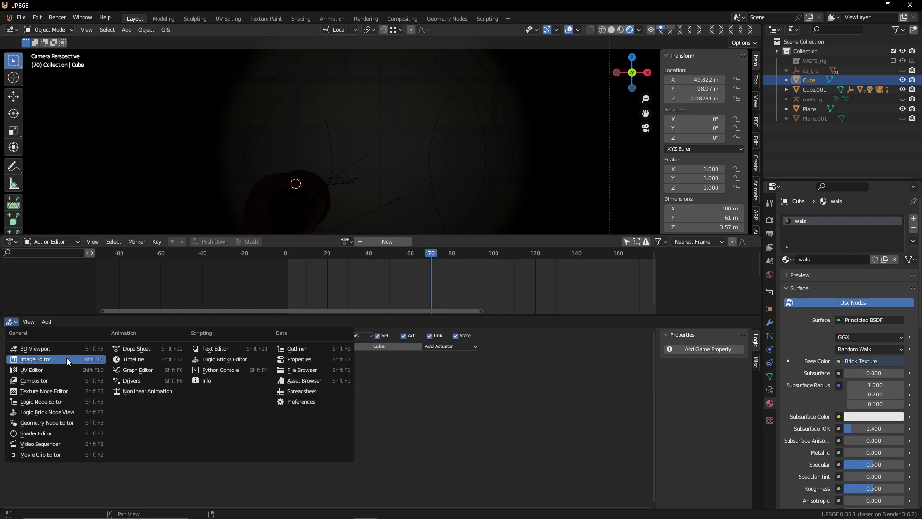
pyautogui.click(66, 434)
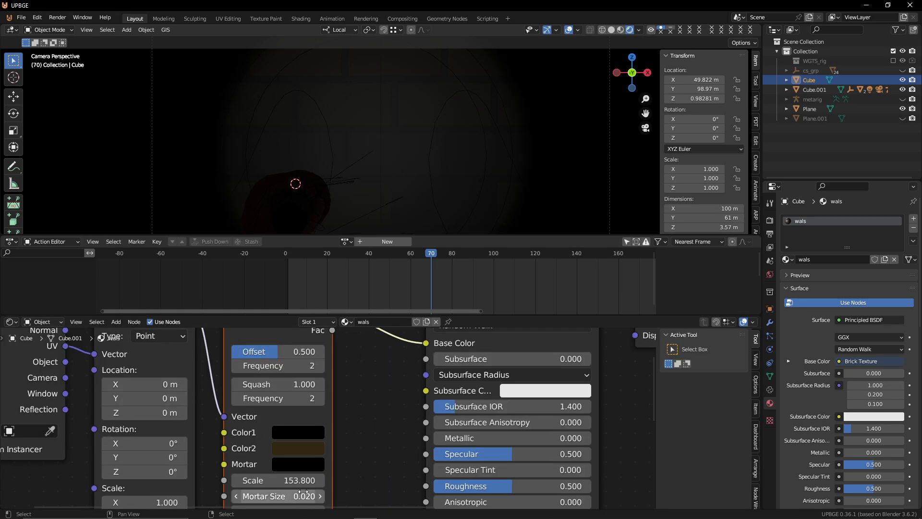
pyautogui.moveTo(293, 482); pyautogui.dragTo(293, 453, button='middle')
pyautogui.moveTo(293, 452); pyautogui.dragTo(423, 452)
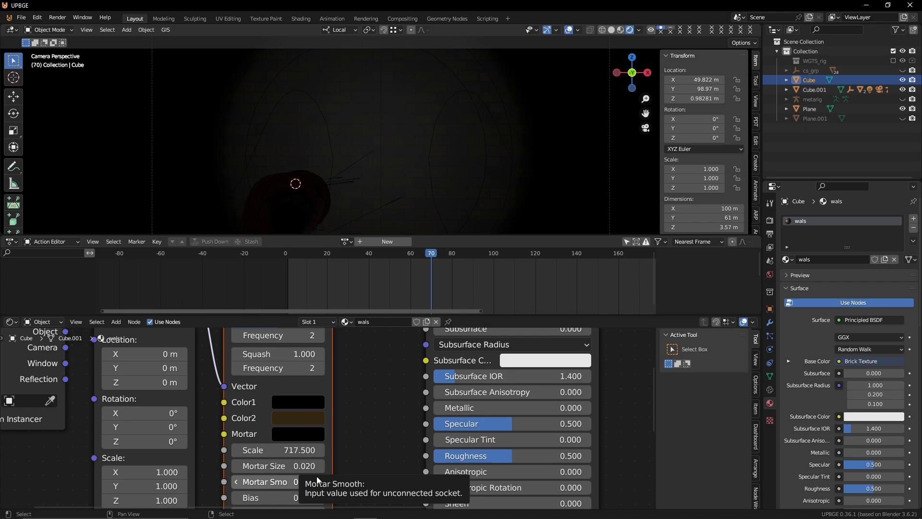
# Step: Move the Principled BSDF and Material Output nodes together, farther away from the Brick Texture node
pyautogui.scroll(-3, 402, 463)
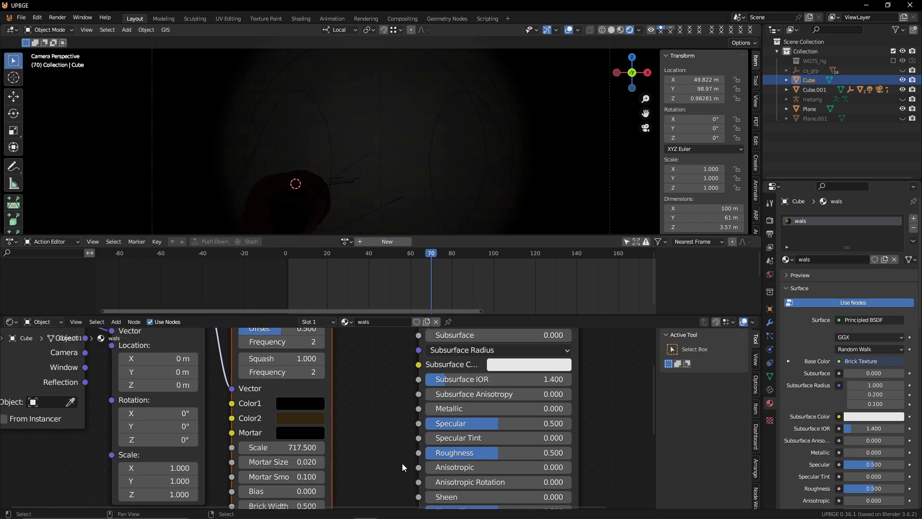
pyautogui.moveTo(380, 439); pyautogui.dragTo(321, 490, button='middle')
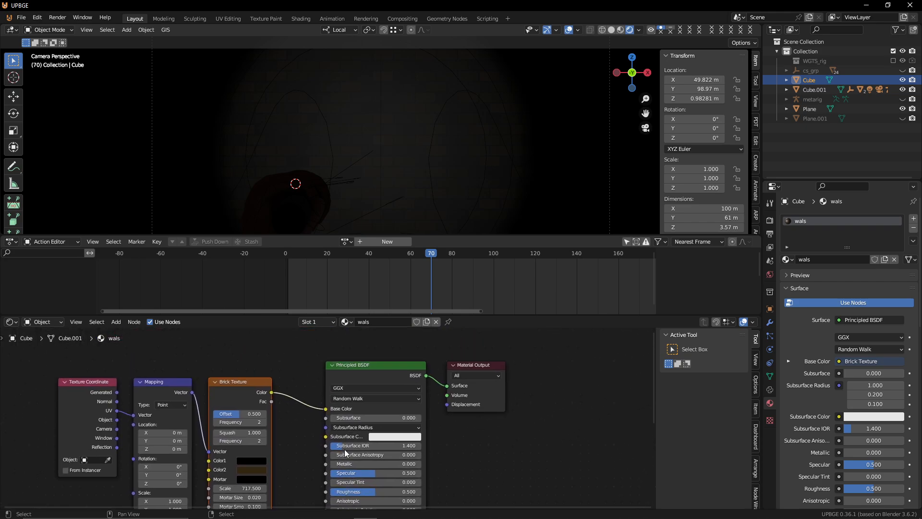
pyautogui.click(372, 365)
pyautogui.keyDown('shift'); pyautogui.click(479, 366); pyautogui.keyUp('shift')
pyautogui.press('g')
pyautogui.click(533, 358)
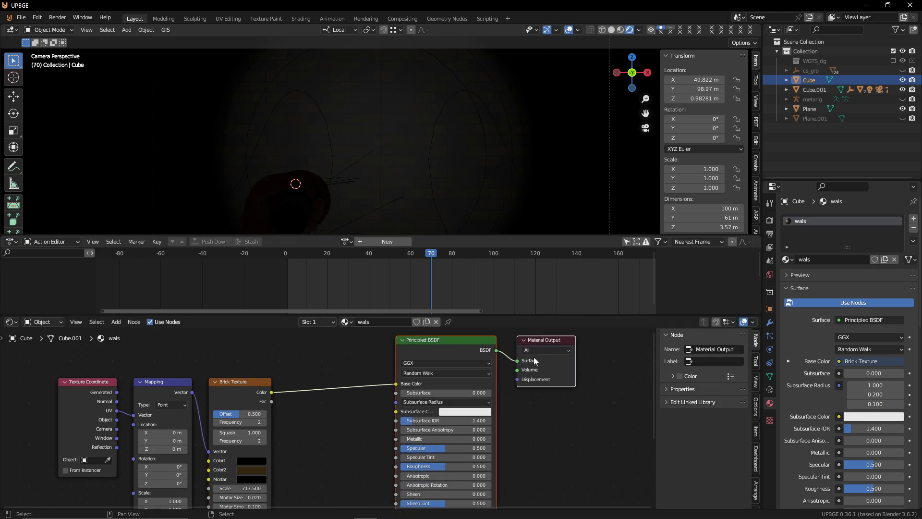
# Step: Add a Bump node between the Brick Texture and Principled BSDF nodes
pyautogui.hotkey('shift', 'a')
pyautogui.moveTo(358, 408)
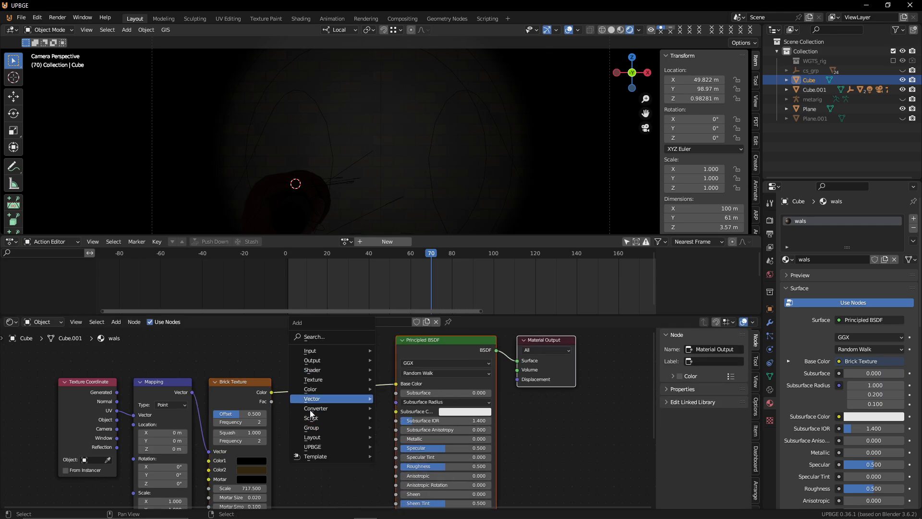
pyautogui.moveTo(327, 397)
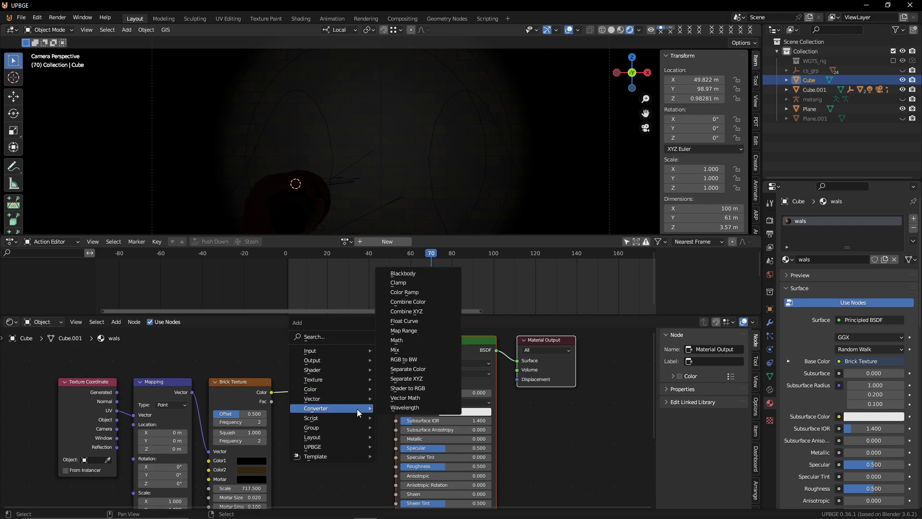
pyautogui.press('F3')
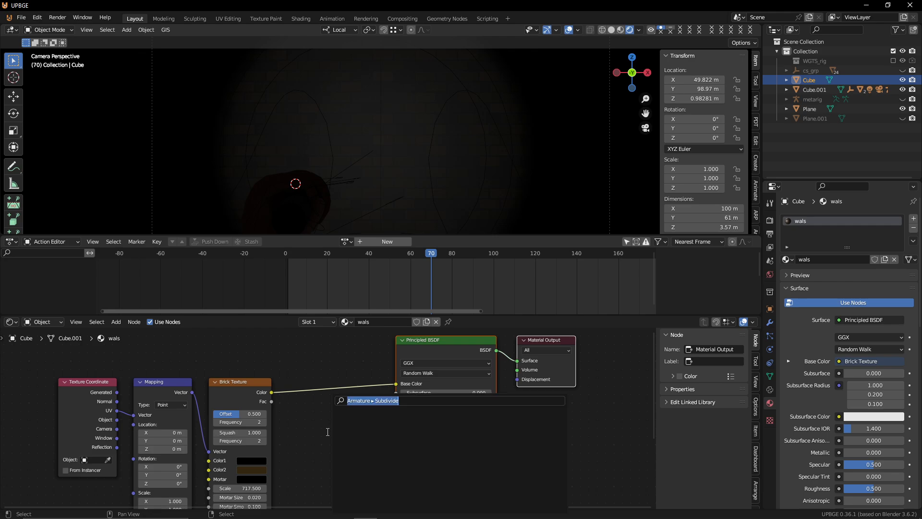
pyautogui.write('bu')
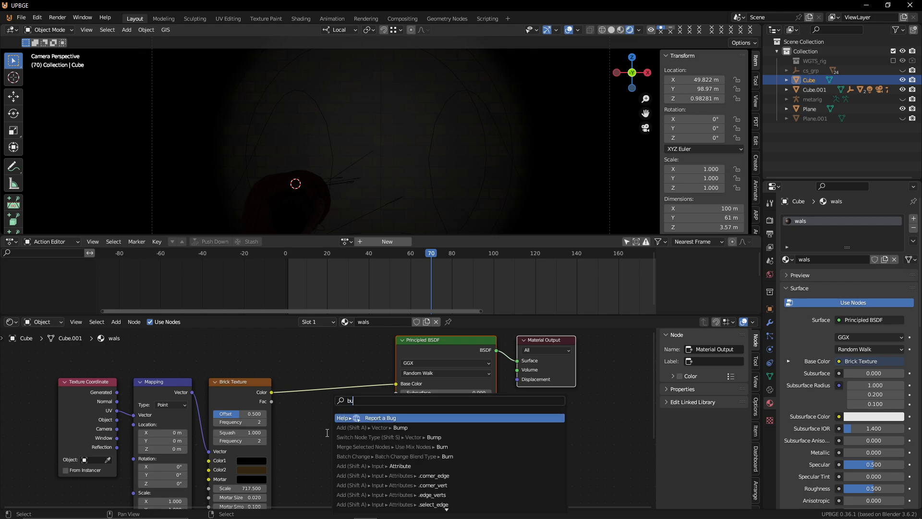
pyautogui.click(409, 427)
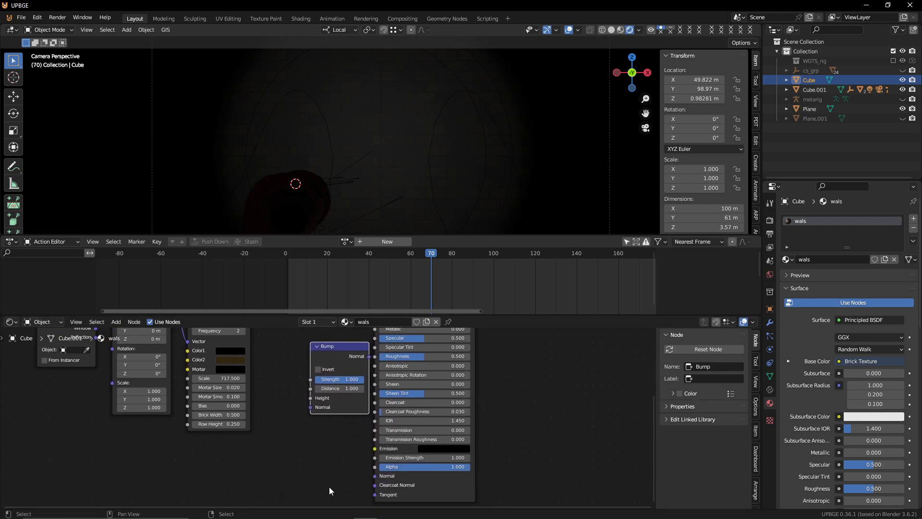
pyautogui.click(243, 517)
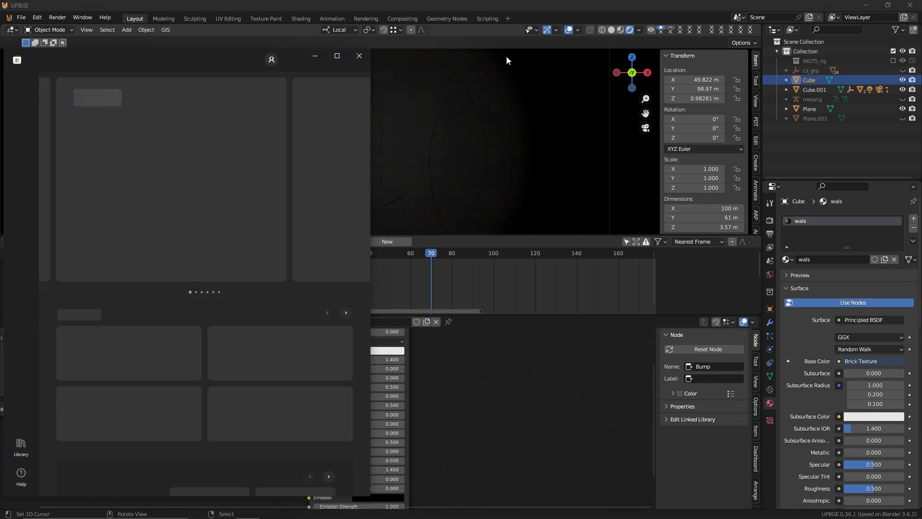
pyautogui.click(360, 56)
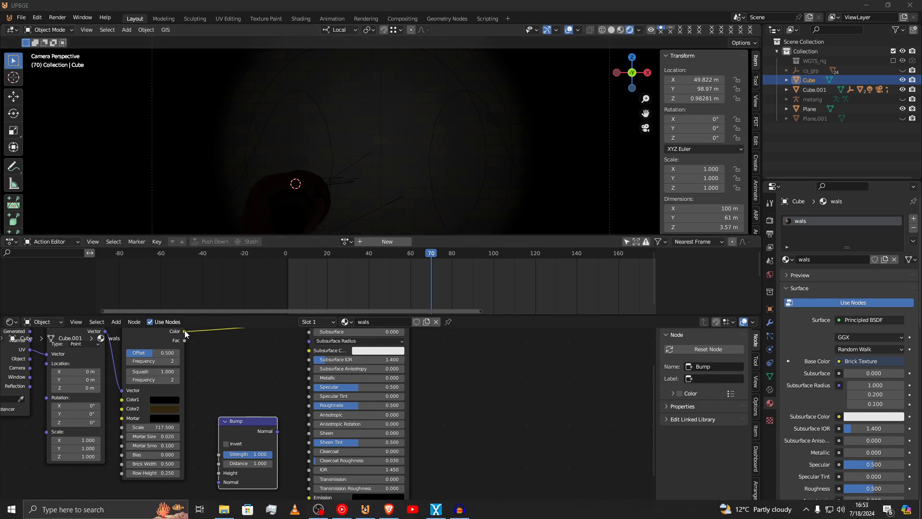
# Step: Link the Brick Texture's Color to the Bump's Height and the Bump's Normal to the Principled BSDF's Normal
pyautogui.moveTo(184, 332); pyautogui.dragTo(219, 473)
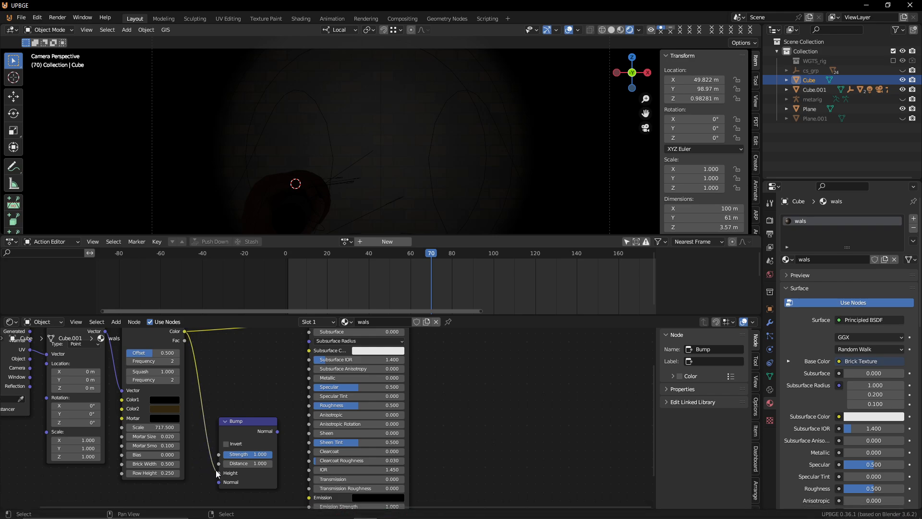
pyautogui.scroll(1, 274, 482)
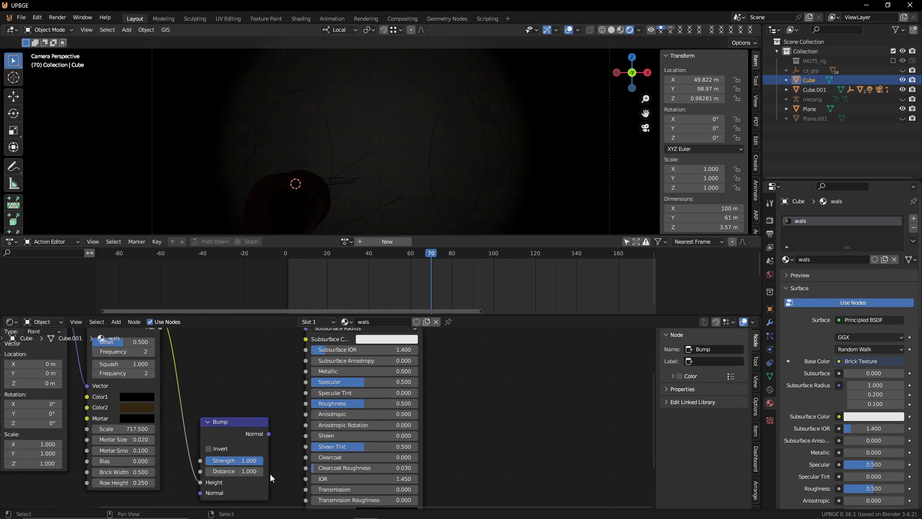
pyautogui.moveTo(268, 433); pyautogui.dragTo(303, 433)
pyautogui.scroll(-1, 255, 438)
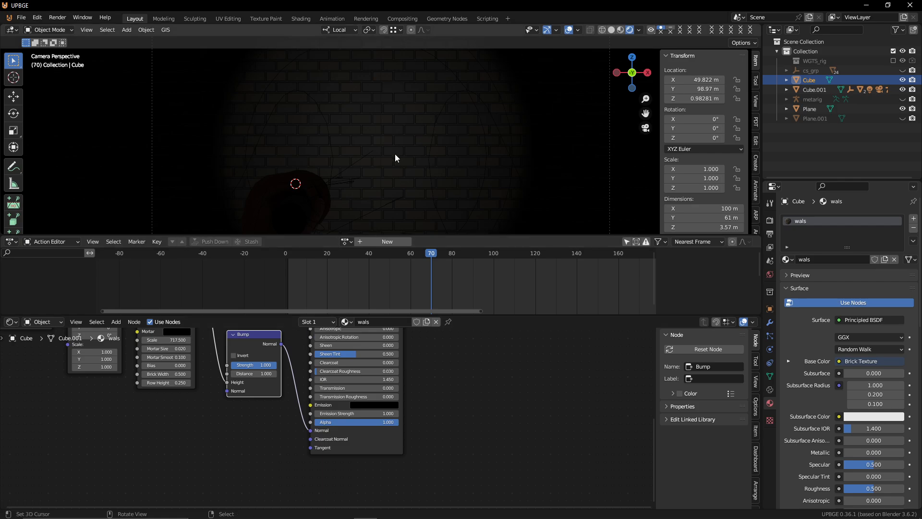
# Step: Set the Bump node's strength to 0.142 while checking the brick wall up close
pyautogui.scroll(5, 405, 126)
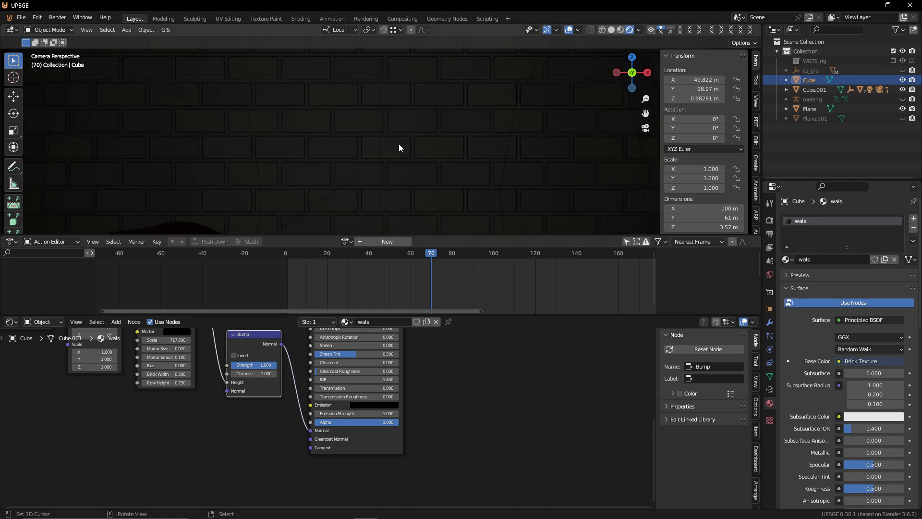
pyautogui.scroll(-1, 399, 148)
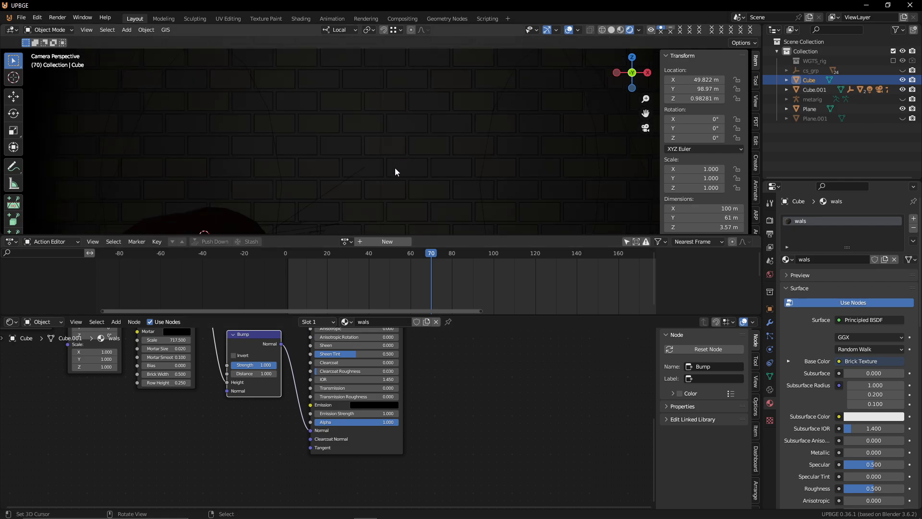
pyautogui.scroll(2, 264, 390)
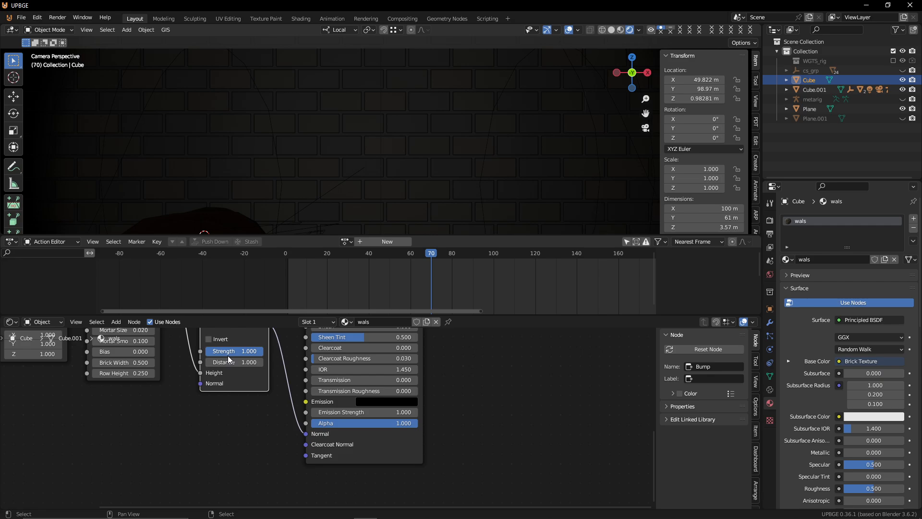
pyautogui.moveTo(234, 362); pyautogui.dragTo(207, 352)
pyautogui.moveTo(226, 387); pyautogui.dragTo(259, 451, button='middle')
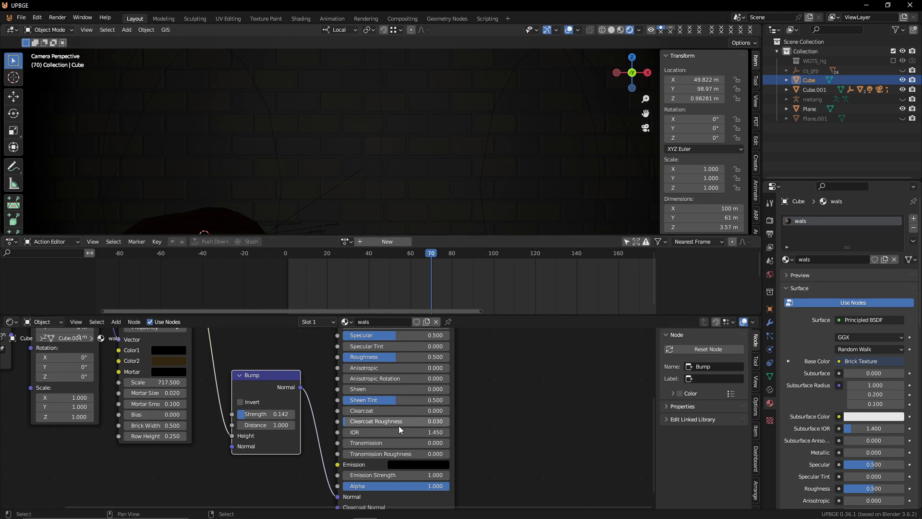
pyautogui.moveTo(387, 451); pyautogui.dragTo(391, 395, button='middle')
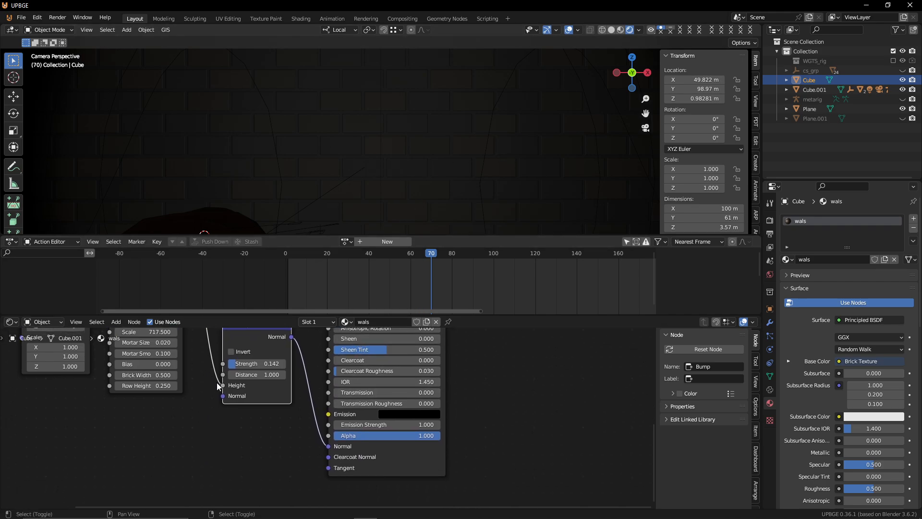
pyautogui.moveTo(217, 382); pyautogui.dragTo(326, 434, button='middle')
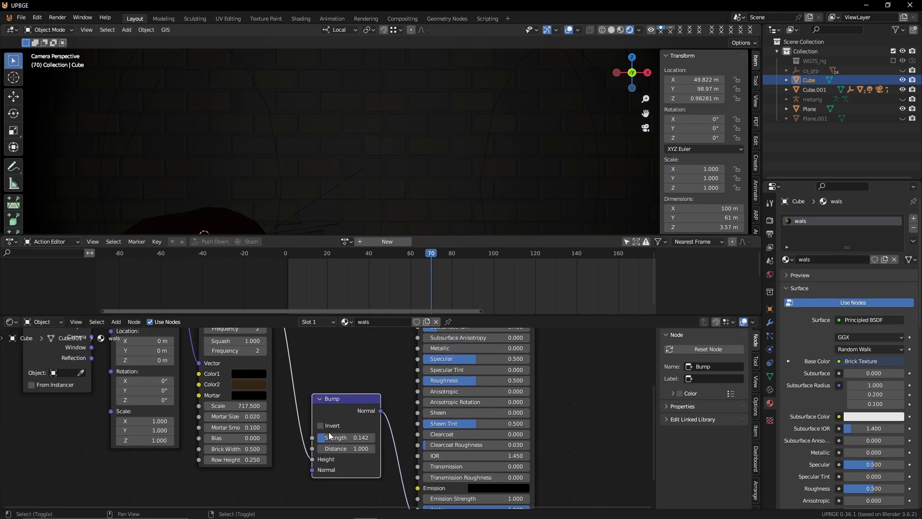
# Step: Add a Normal Map node and place it below the Brick Texture node
pyautogui.scroll(-3, 329, 418)
pyautogui.scroll(-2, 316, 417)
pyautogui.hotkey('shift', 'a')
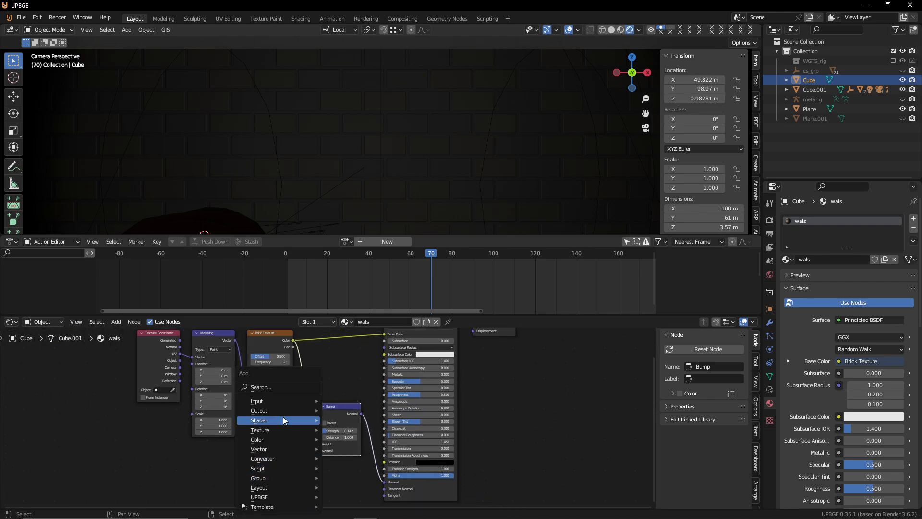
pyautogui.moveTo(281, 412)
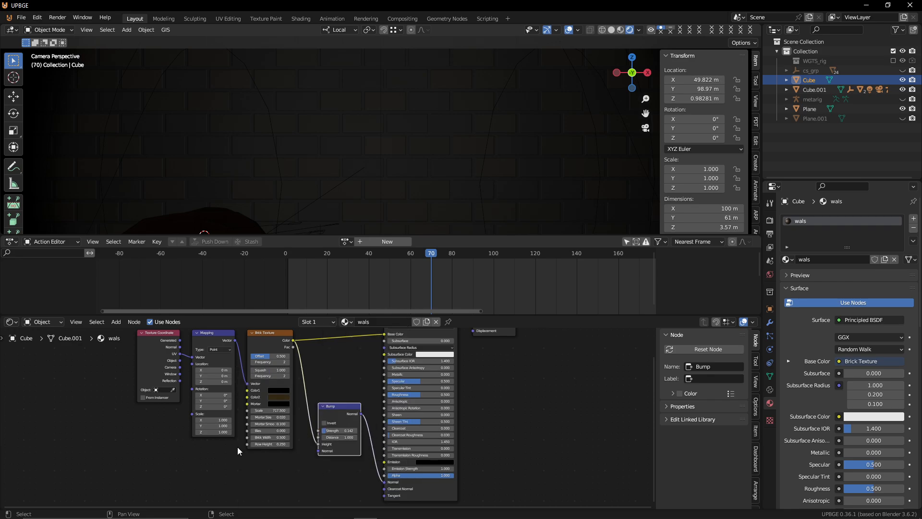
pyautogui.press('F3')
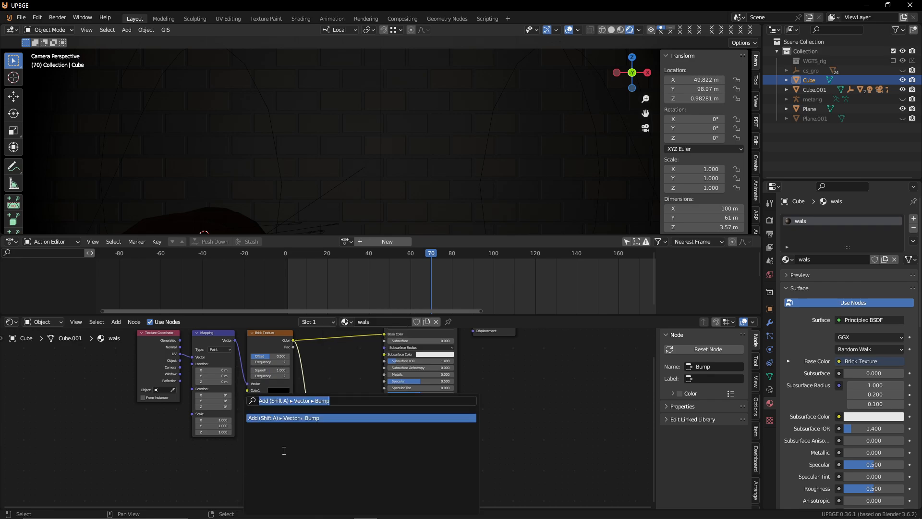
pyautogui.write('r')
pyautogui.write('o')
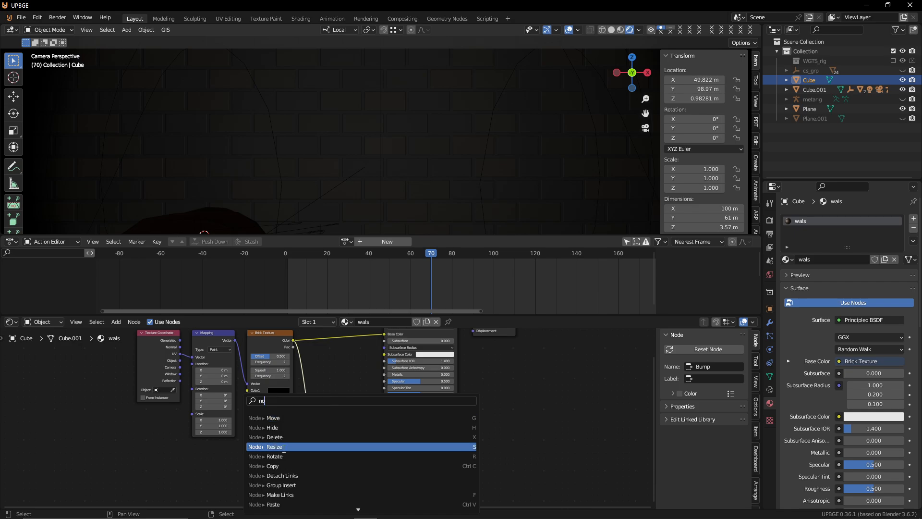
pyautogui.write('r')
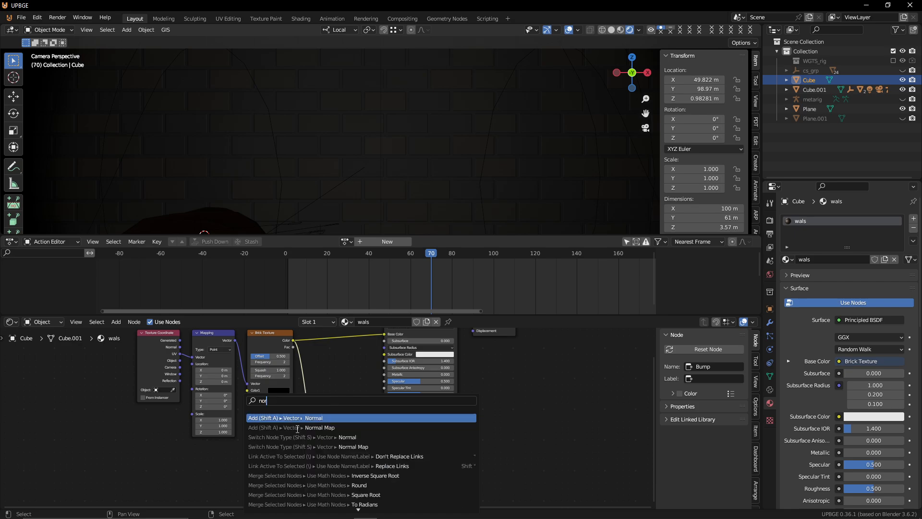
pyautogui.write('ma')
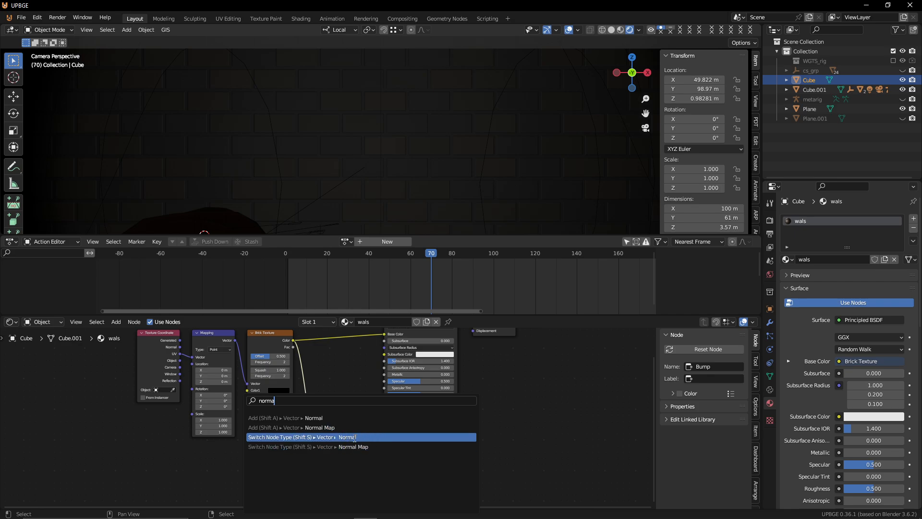
pyautogui.click(336, 428)
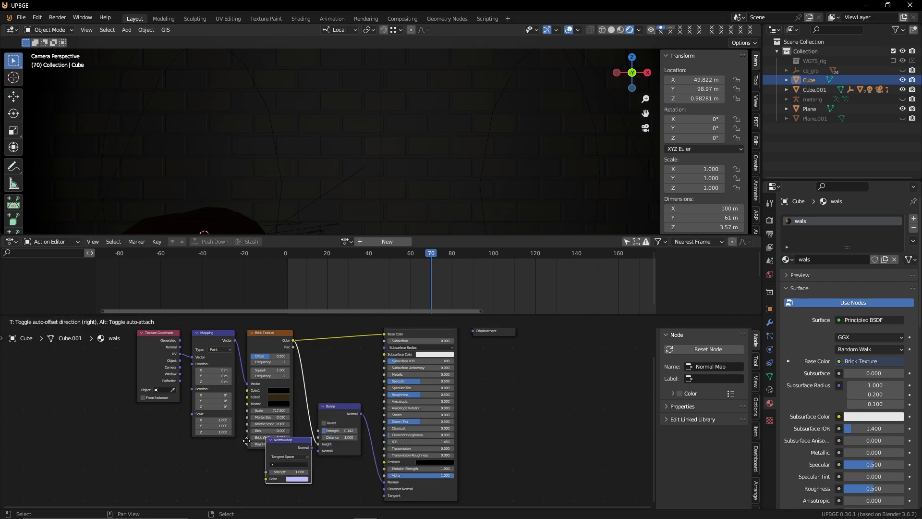
pyautogui.click(237, 472)
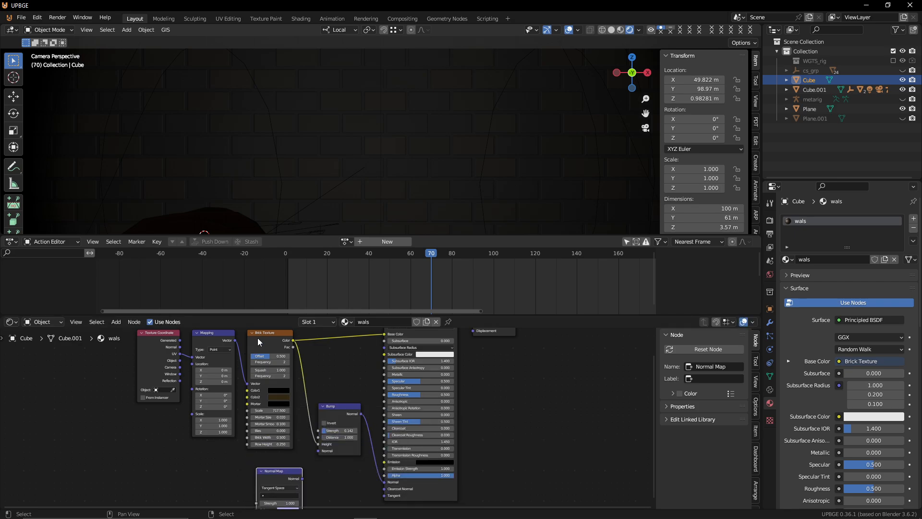
# Step: Move the Brick Texture, Mapping and Texture Coordinate nodes together, farther away from the Bump and Normal Map nodes
pyautogui.click(258, 338)
pyautogui.keyDown('shift'); pyautogui.click(213, 335); pyautogui.keyUp('shift')
pyautogui.keyDown('shift'); pyautogui.click(148, 336); pyautogui.keyUp('shift')
pyautogui.moveTo(148, 335); pyautogui.dragTo(62, 382)
pyautogui.moveTo(212, 382); pyautogui.dragTo(233, 369)
pyautogui.click(222, 369)
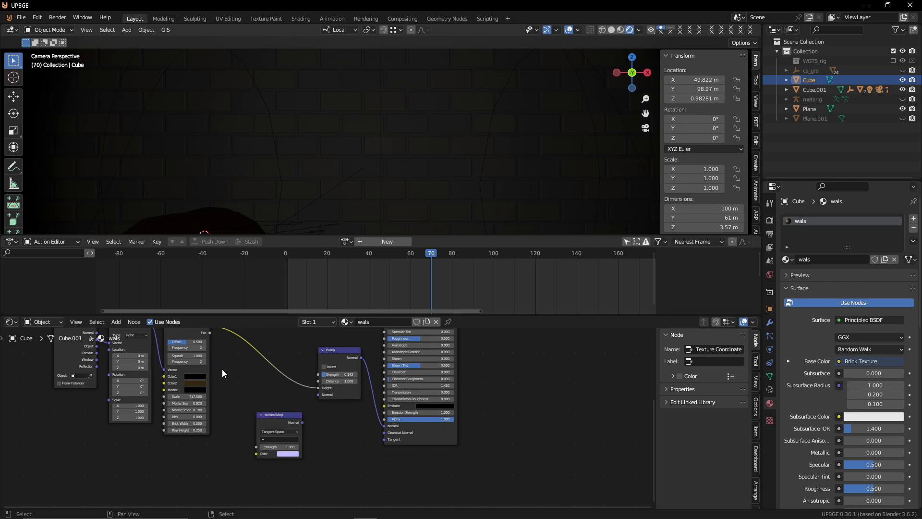
pyautogui.moveTo(222, 369); pyautogui.dragTo(244, 440, button='middle')
# Step: Duplicate the Brick Texture node below the original and link the copy's Fac to the Normal Map's Color
pyautogui.click(225, 398)
pyautogui.keyDown('shift'); pyautogui.moveTo(242, 402); pyautogui.dragTo(258, 336, button='middle'); pyautogui.keyUp('shift')
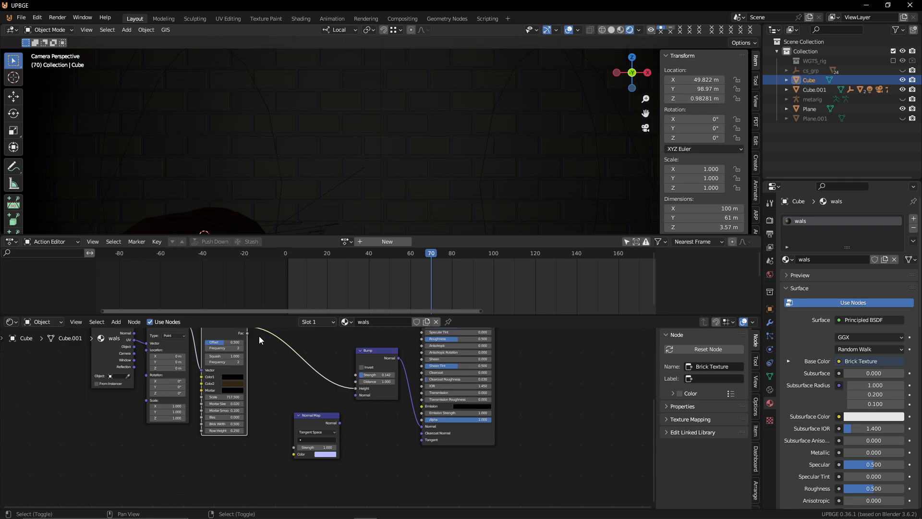
pyautogui.hotkey('shift', 'd')
pyautogui.click(263, 460)
pyautogui.moveTo(284, 460); pyautogui.dragTo(330, 398, button='middle')
pyautogui.scroll(5, 330, 399)
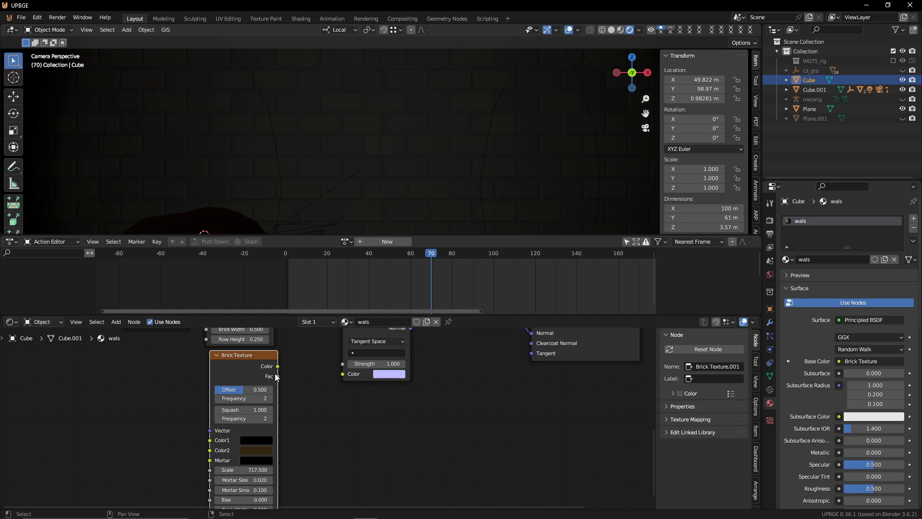
pyautogui.moveTo(277, 377); pyautogui.dragTo(353, 375)
pyautogui.moveTo(372, 387); pyautogui.dragTo(364, 423, button='middle')
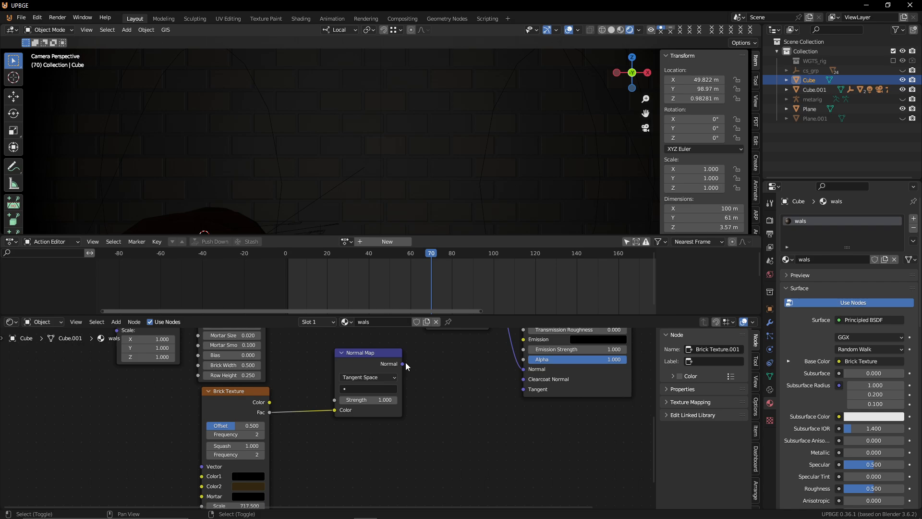
# Step: Assign UVMap as the UV map of the tangent-space Normal Map node
pyautogui.moveTo(406, 362); pyautogui.dragTo(393, 387, button='middle')
pyautogui.click(356, 414)
pyautogui.click(370, 427)
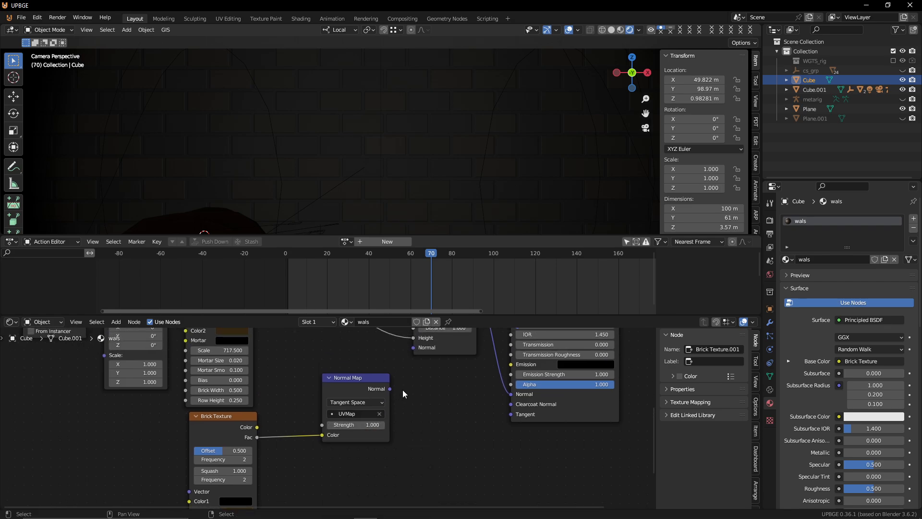
# Step: Feed the original Brick Texture's Color into the Bump node's Height and the Normal Map's output into the Bump's Normal
pyautogui.moveTo(391, 389); pyautogui.dragTo(413, 338)
pyautogui.moveTo(444, 374); pyautogui.dragTo(435, 432, button='middle')
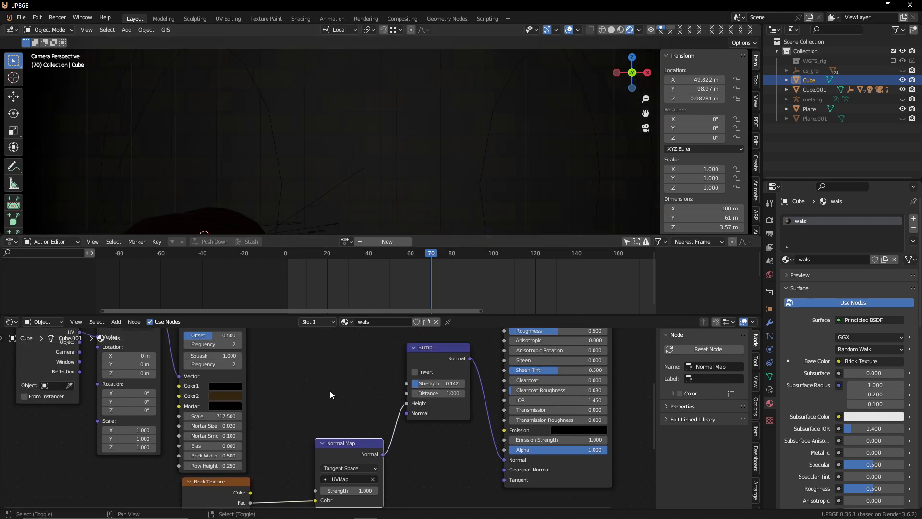
pyautogui.moveTo(252, 356); pyautogui.dragTo(240, 399, button='middle')
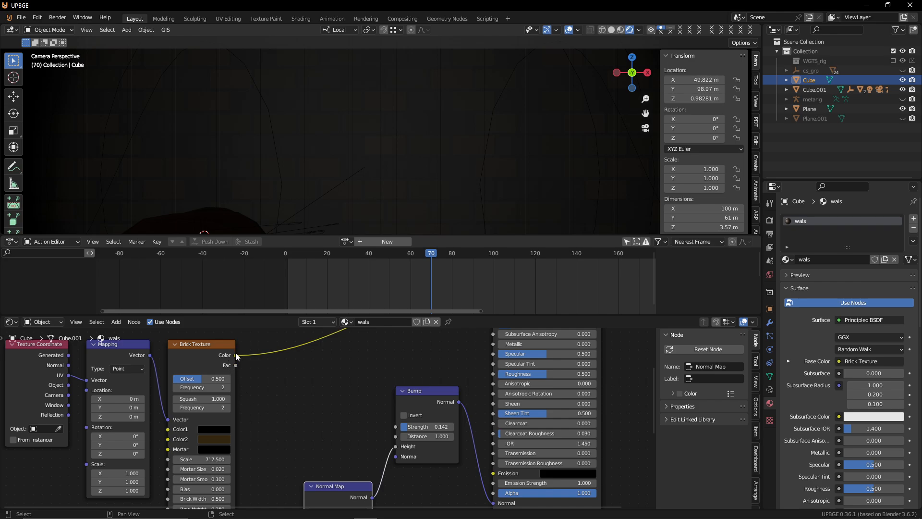
pyautogui.moveTo(236, 354); pyautogui.dragTo(403, 443)
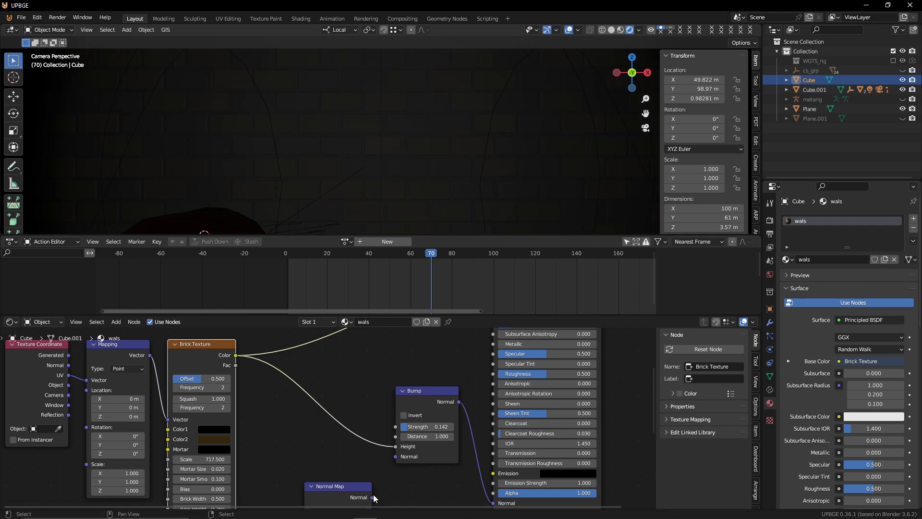
pyautogui.moveTo(373, 497); pyautogui.dragTo(395, 457)
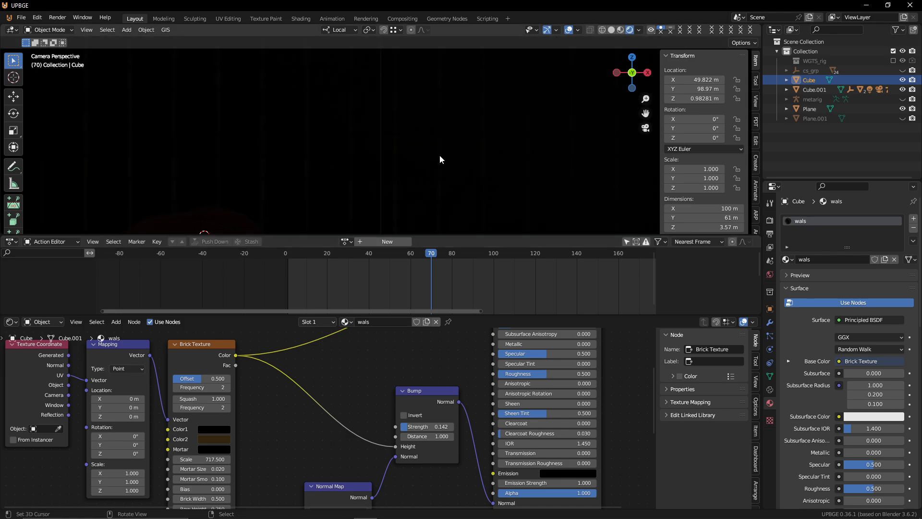
# Step: Reduce the Normal Map node's strength to 0.000
pyautogui.scroll(-5, 267, 422)
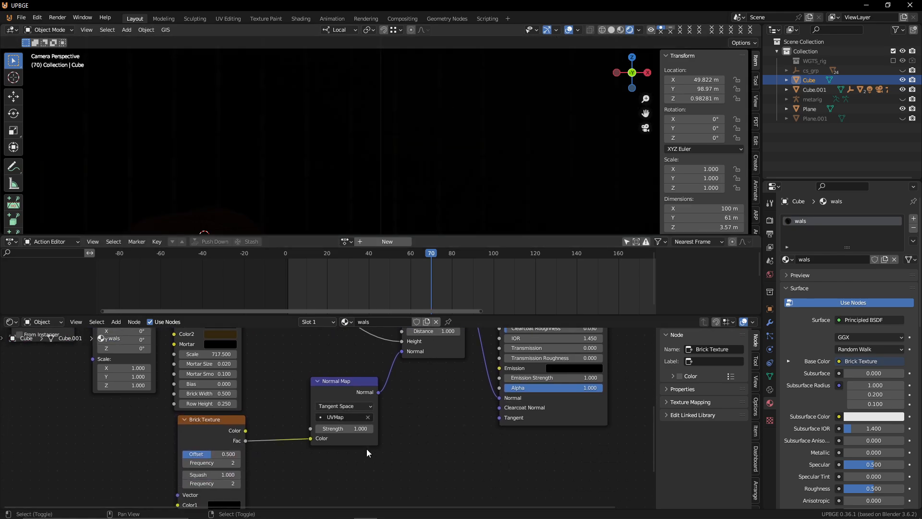
pyautogui.click(345, 429)
pyautogui.write('0.09')
pyautogui.press('Return')
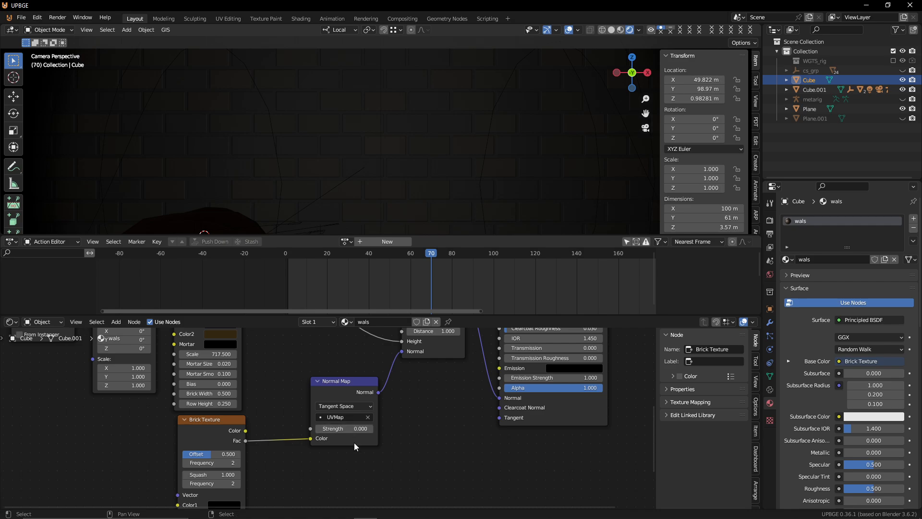
# Step: Move the Mapping and Texture Coordinate nodes away from the Brick Textures and link the Mapping's Vector to the duplicated Brick Texture's Vector
pyautogui.moveTo(385, 421); pyautogui.dragTo(706, 417, button='middle')
pyautogui.click(448, 424)
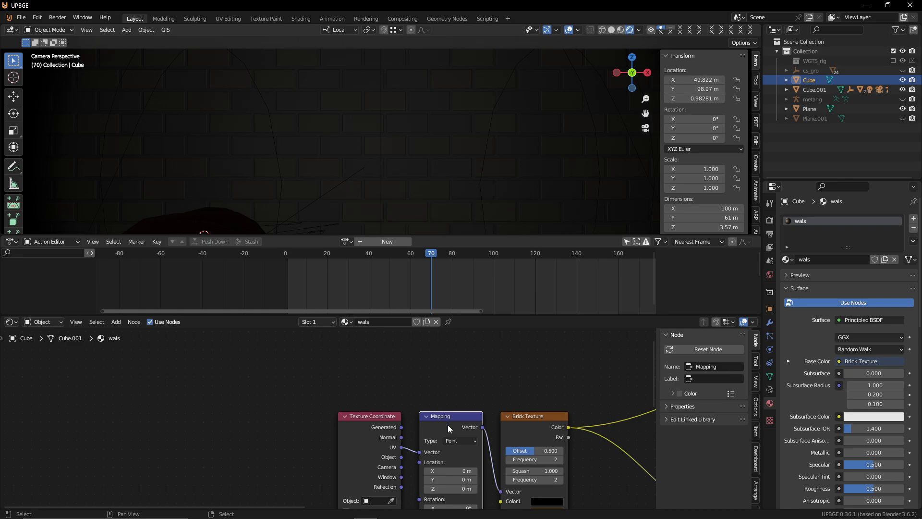
pyautogui.keyDown('shift'); pyautogui.click(361, 419); pyautogui.keyUp('shift')
pyautogui.moveTo(450, 416); pyautogui.dragTo(502, 438)
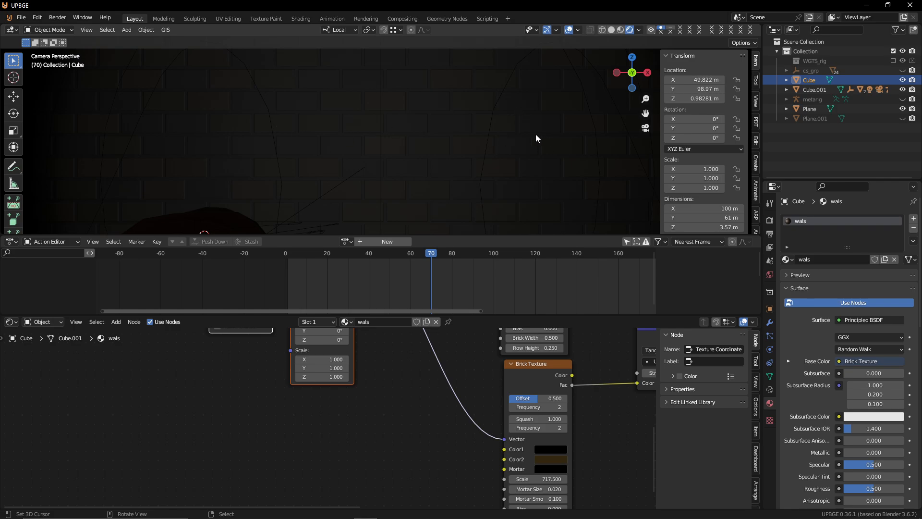
# Step: Set the Normal Map node's strength to 0.150 and the Bump node's distance to 1.600
pyautogui.moveTo(560, 469); pyautogui.dragTo(444, 518, button='middle')
pyautogui.keyDown('shift'); pyautogui.moveTo(552, 425); pyautogui.dragTo(586, 425); pyautogui.keyUp('shift')
pyautogui.moveTo(586, 408); pyautogui.dragTo(441, 463, button='middle')
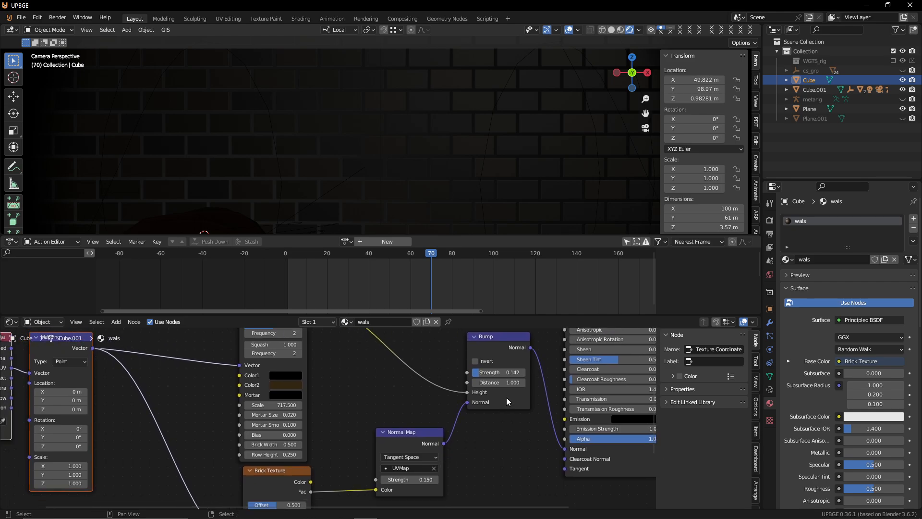
pyautogui.moveTo(488, 373)
pyautogui.keyDown('shift'); pyautogui.mouseDown()
pyautogui.moveTo(510, 374)
pyautogui.moveTo(486, 382)
pyautogui.mouseUp(); pyautogui.keyUp('shift')
pyautogui.rightClick(485, 374)
# Step: Move the Principled BSDF and Material Output nodes together, farther away from the Bump and texture nodes
pyautogui.scroll(-3, 484, 379)
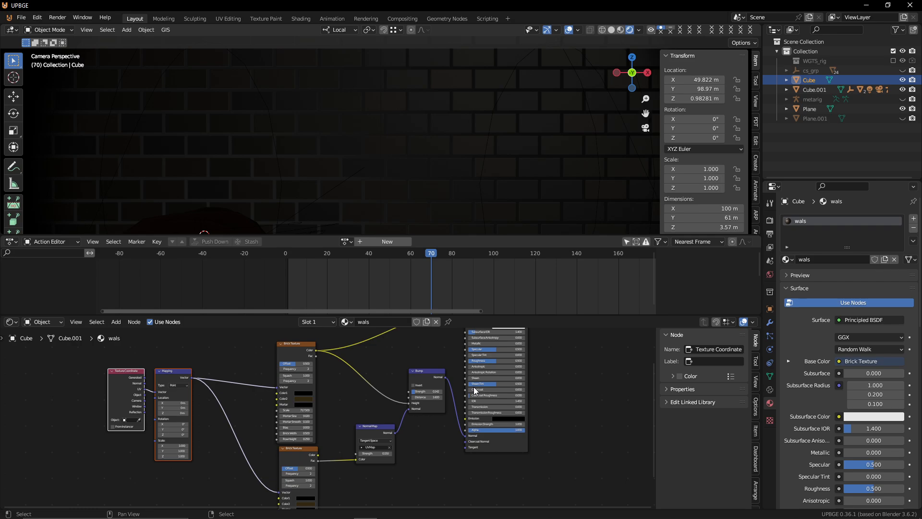
pyautogui.scroll(-6, 445, 439)
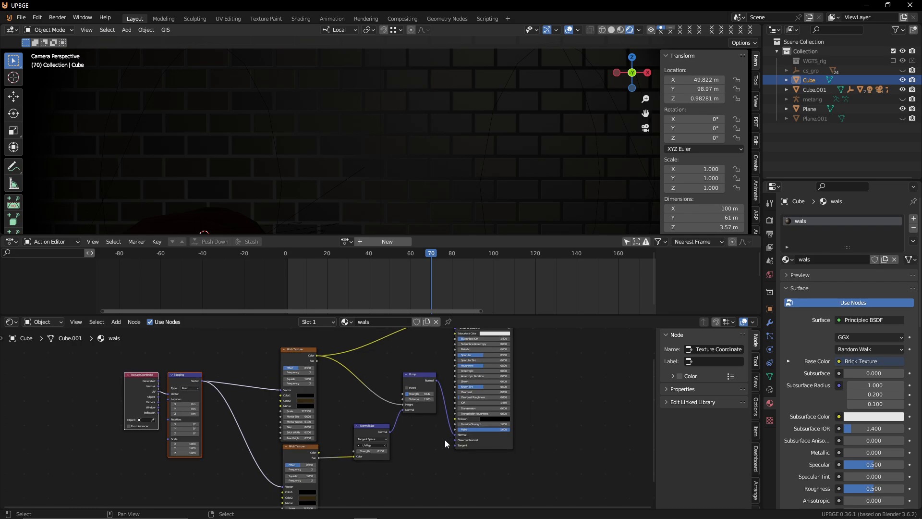
pyautogui.keyDown('shift'); pyautogui.moveTo(445, 426); pyautogui.dragTo(283, 498, button='middle'); pyautogui.keyUp('shift')
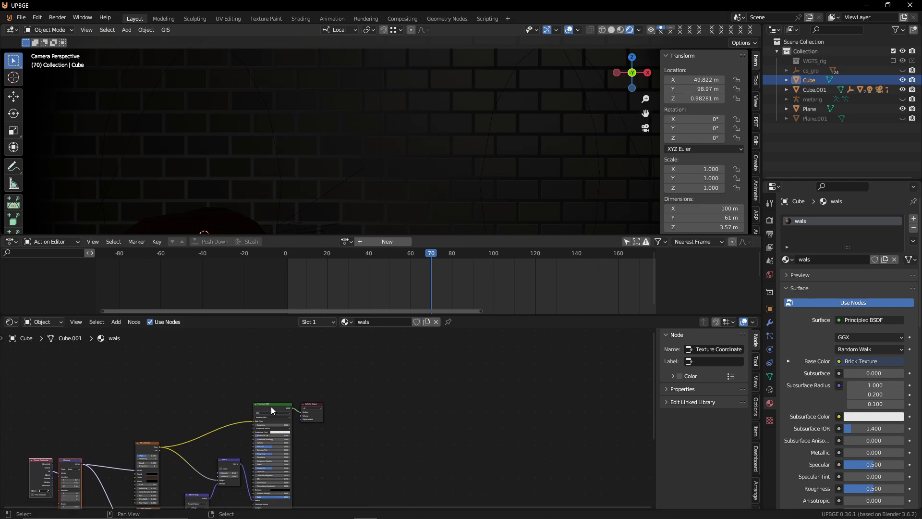
pyautogui.click(312, 409)
pyautogui.press('g')
pyautogui.click(367, 401)
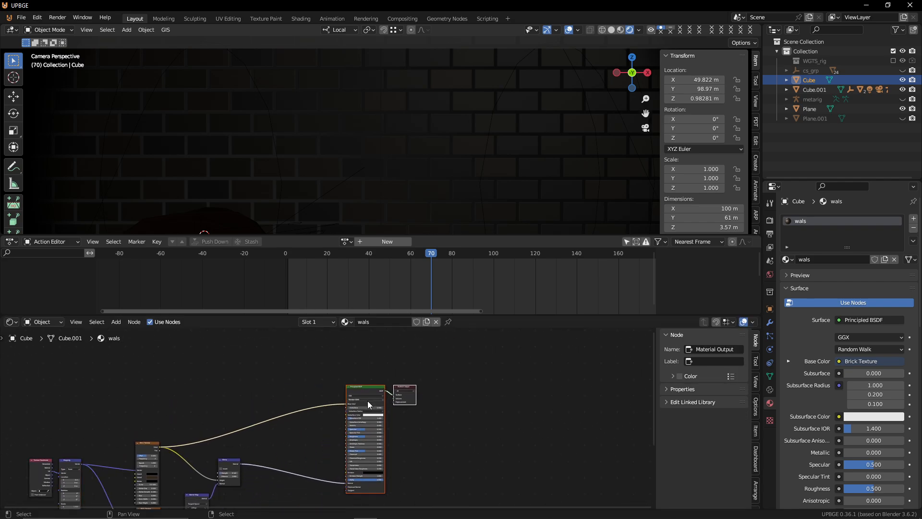
# Step: Move the Bump node slightly farther from the Normal Map node, towards the Principled BSDF
pyautogui.keyDown('shift'); pyautogui.moveTo(291, 418); pyautogui.dragTo(308, 419, button='middle'); pyautogui.keyUp('shift')
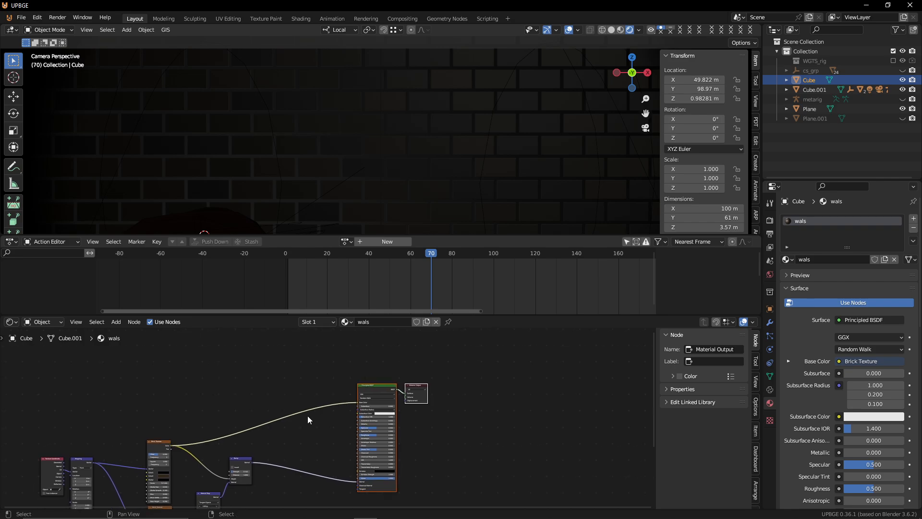
pyautogui.click(242, 473)
pyautogui.press('g')
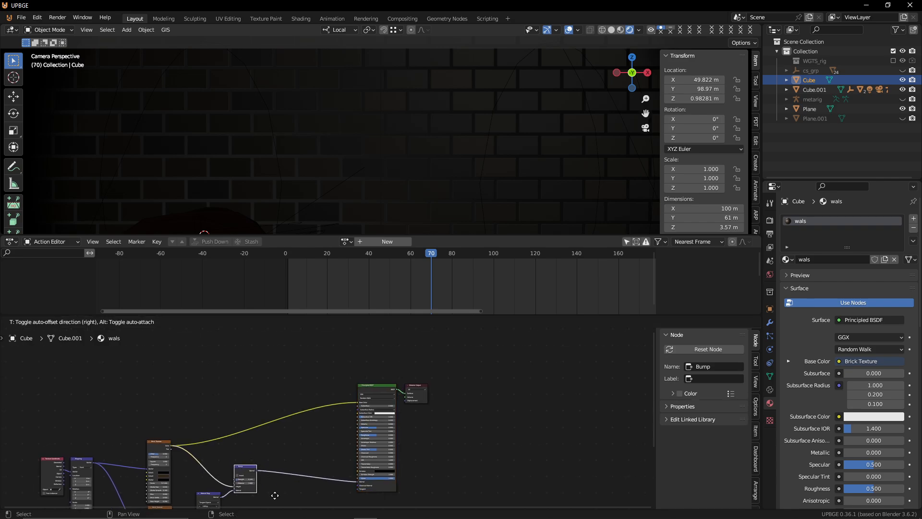
pyautogui.click(296, 470)
# Step: Add a Noise Texture node and place it below the Bump node
pyautogui.hotkey('shift', 'a')
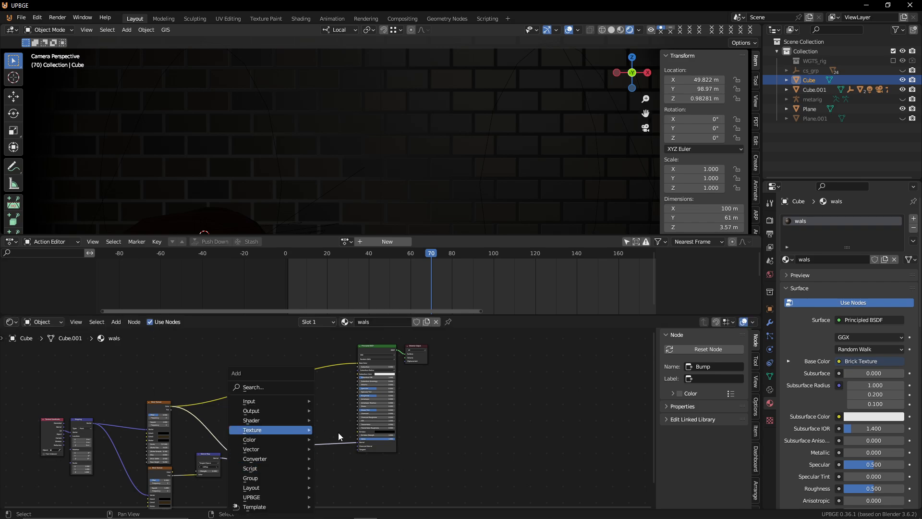
pyautogui.moveTo(278, 431)
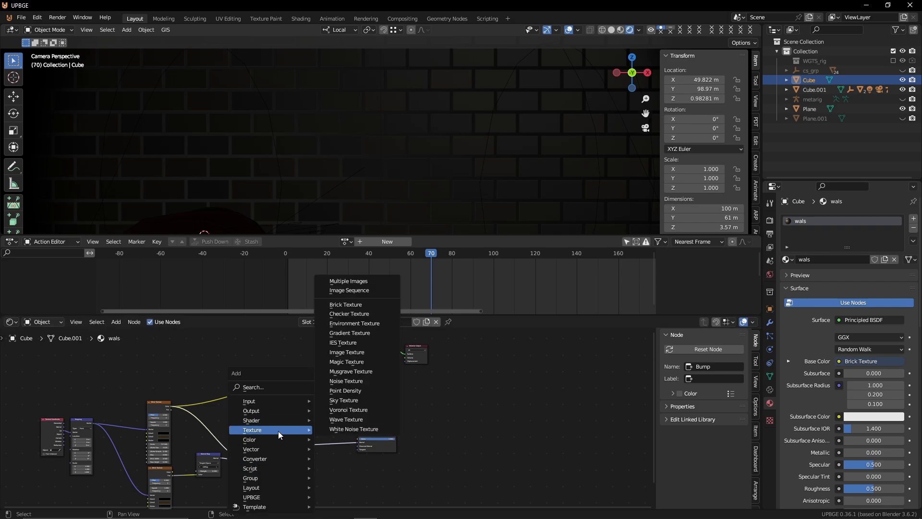
pyautogui.click(384, 381)
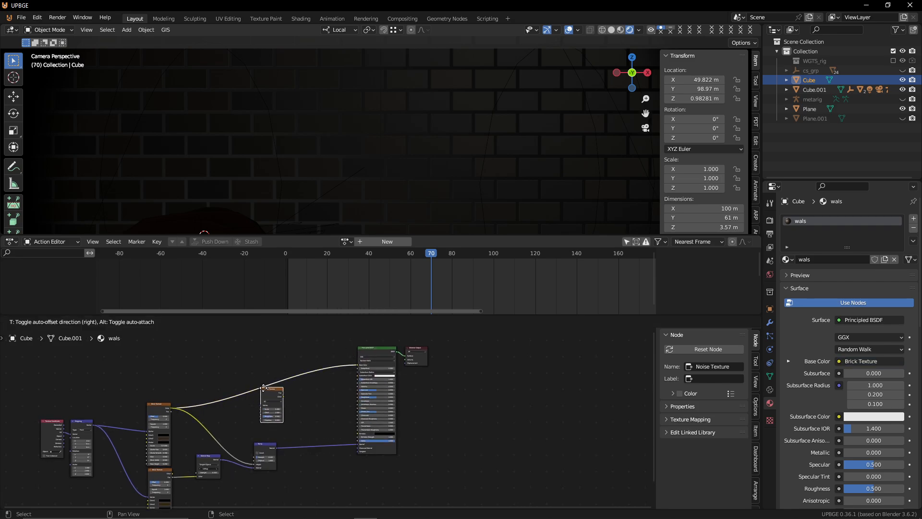
pyautogui.click(281, 464)
# Step: Insert a Mix node on the link between the Bump and Principled BSDF nodes and connect the Noise Texture's Fac to its B input
pyautogui.moveTo(400, 492); pyautogui.dragTo(374, 437, button='middle')
pyautogui.scroll(2, 372, 437)
pyautogui.hotkey('shift', 'a')
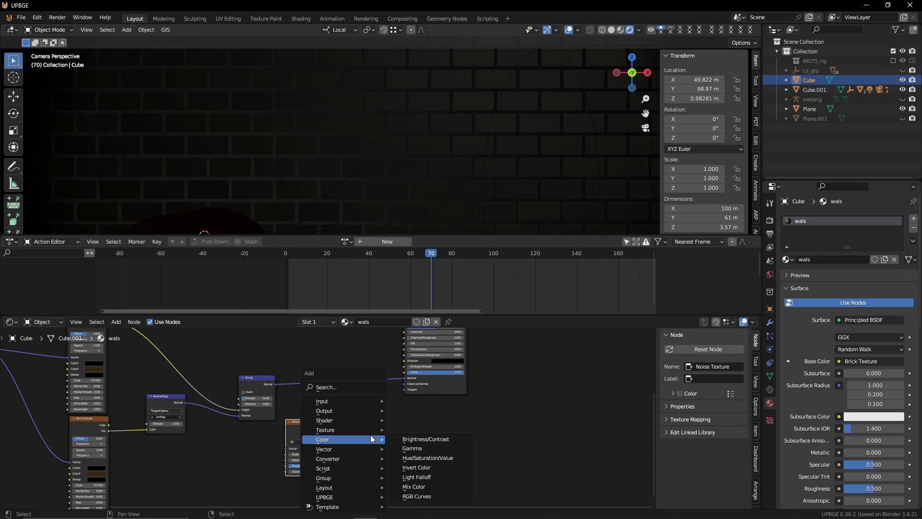
pyautogui.click(337, 386)
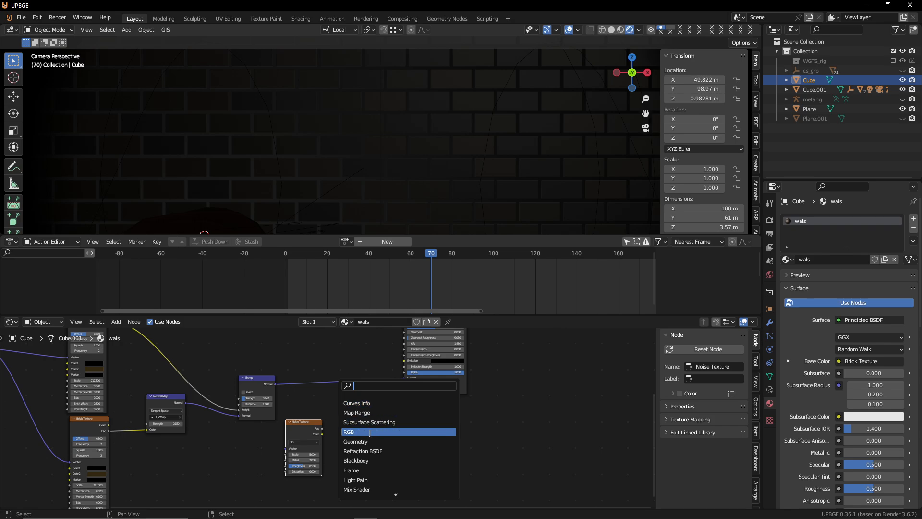
pyautogui.write('mi')
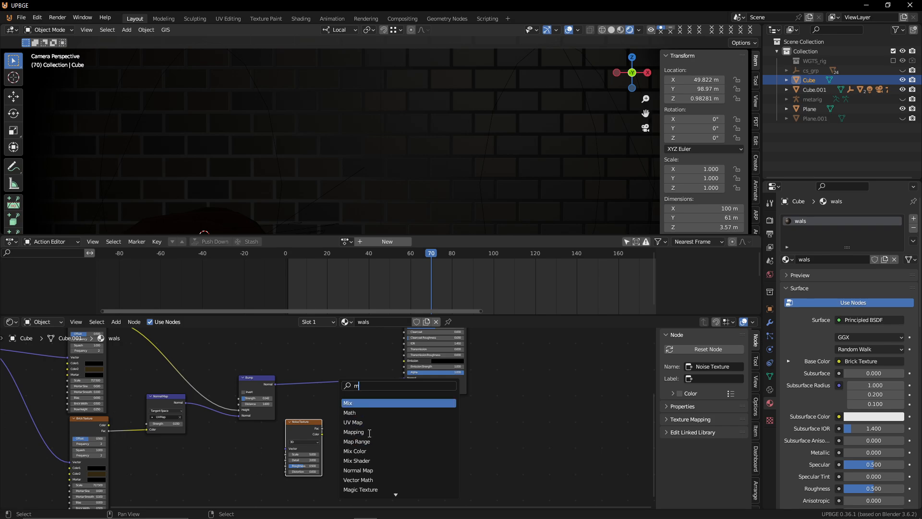
pyautogui.click(387, 407)
pyautogui.click(381, 395)
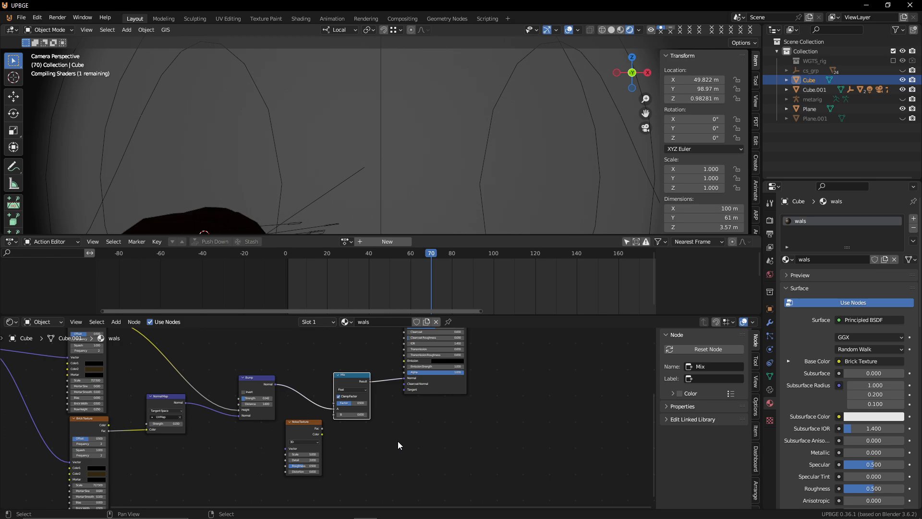
pyautogui.scroll(2, 397, 441)
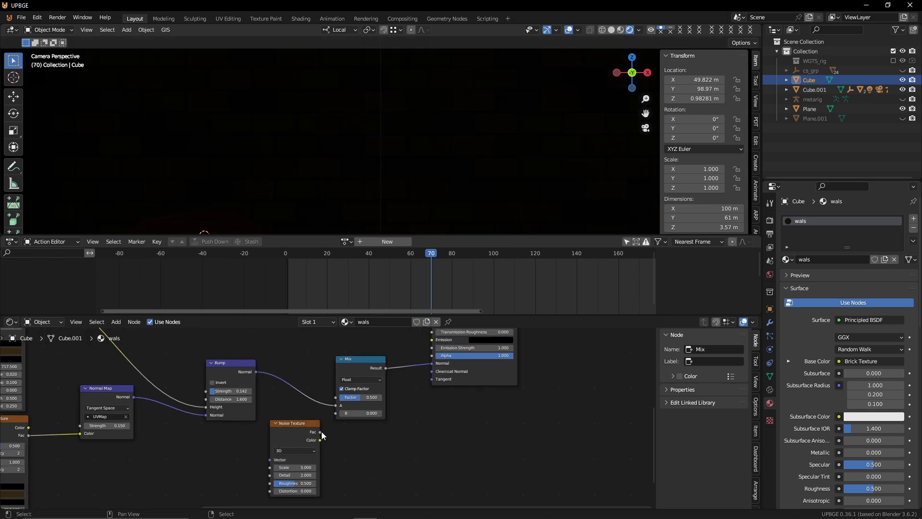
pyautogui.moveTo(320, 432); pyautogui.dragTo(334, 414)
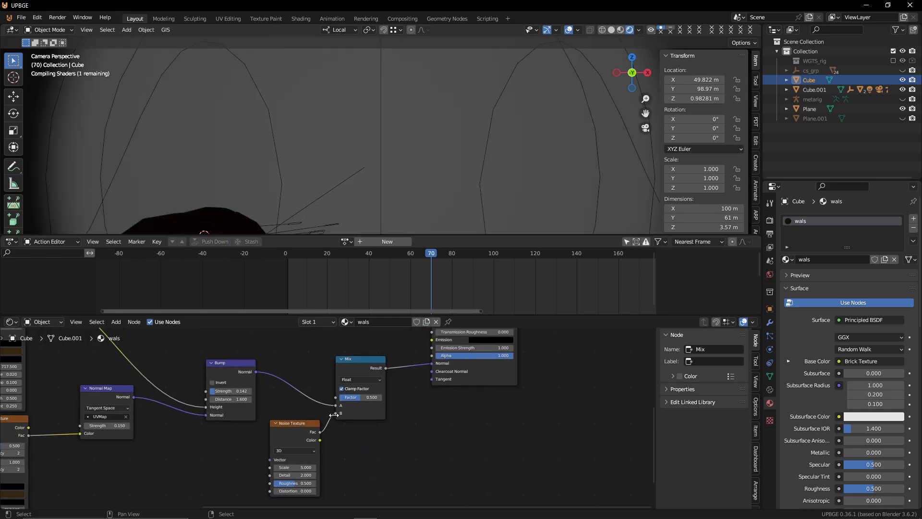
# Step: Add linked Mapping and Texture Coordinate nodes to the Noise Texture and move them farther away, below the Normal Map and Bump nodes
pyautogui.click(294, 424)
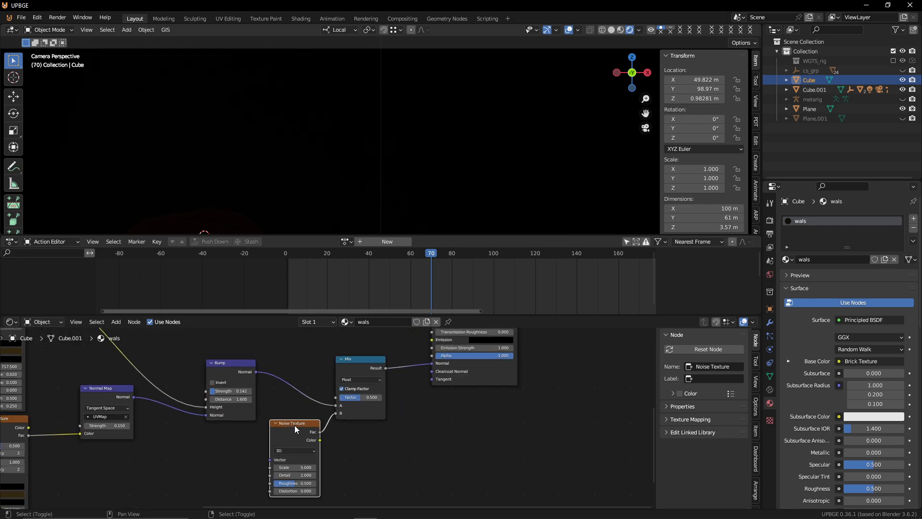
pyautogui.scroll(-2, 295, 425)
pyautogui.hotkey('ctrl', 't')
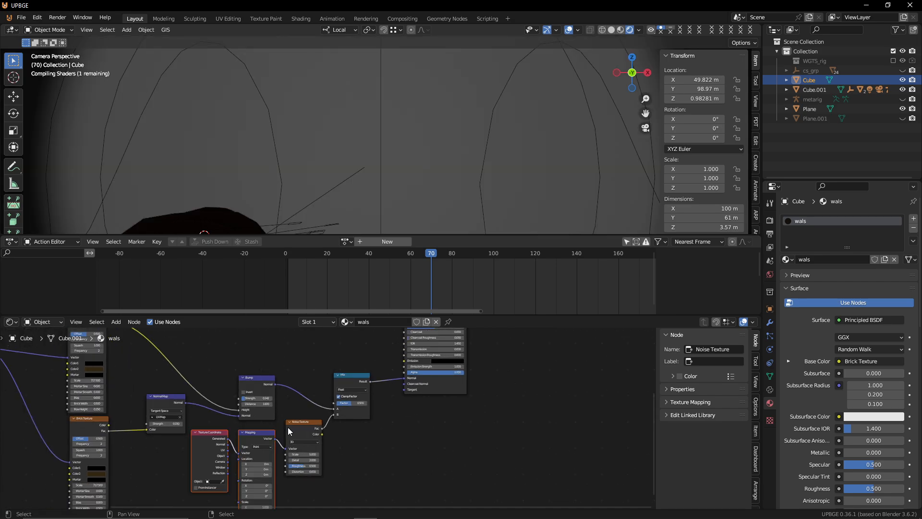
pyautogui.press('g')
pyautogui.click(233, 462)
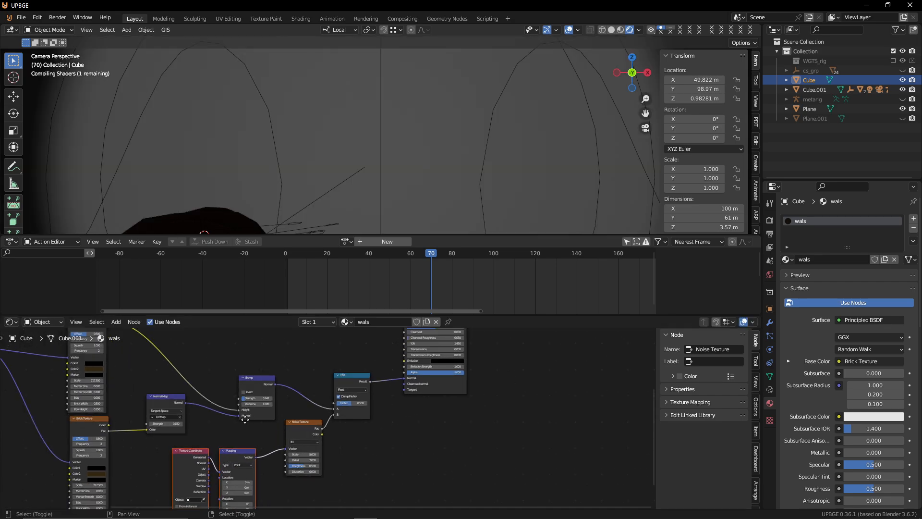
pyautogui.scroll(4, 367, 451)
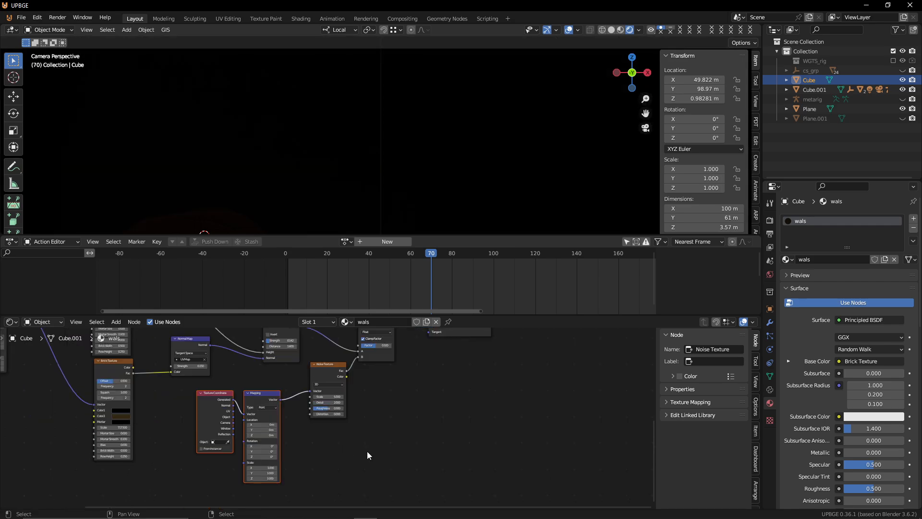
pyautogui.moveTo(243, 459); pyautogui.dragTo(245, 498, button='middle')
pyautogui.moveTo(332, 412); pyautogui.dragTo(337, 412)
pyautogui.moveTo(442, 398); pyautogui.dragTo(417, 502, button='middle')
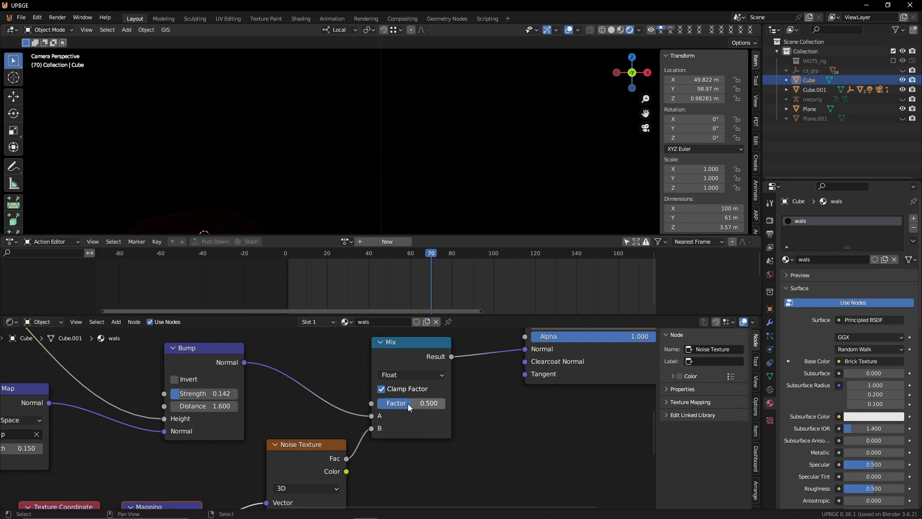
pyautogui.click(402, 361)
pyautogui.hotkey('shift', 's')
pyautogui.moveTo(402, 361)
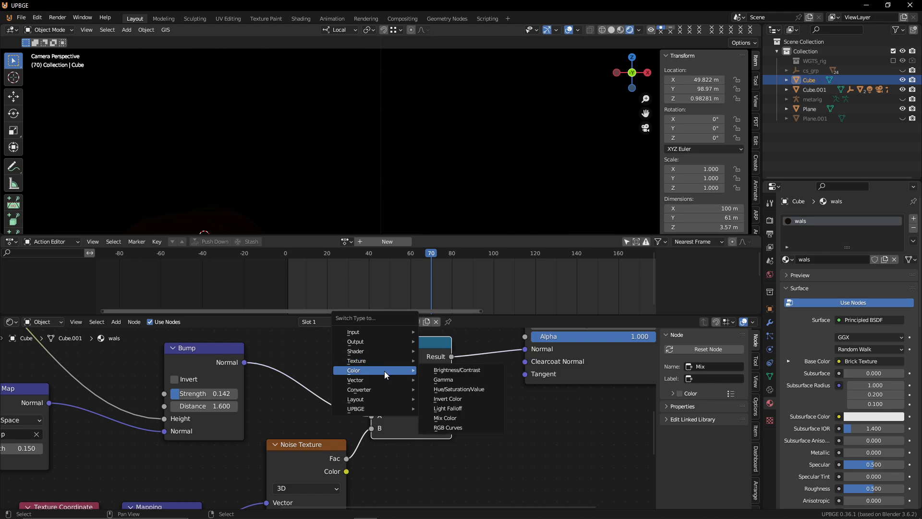
pyautogui.press('Left')
pyautogui.press('i')
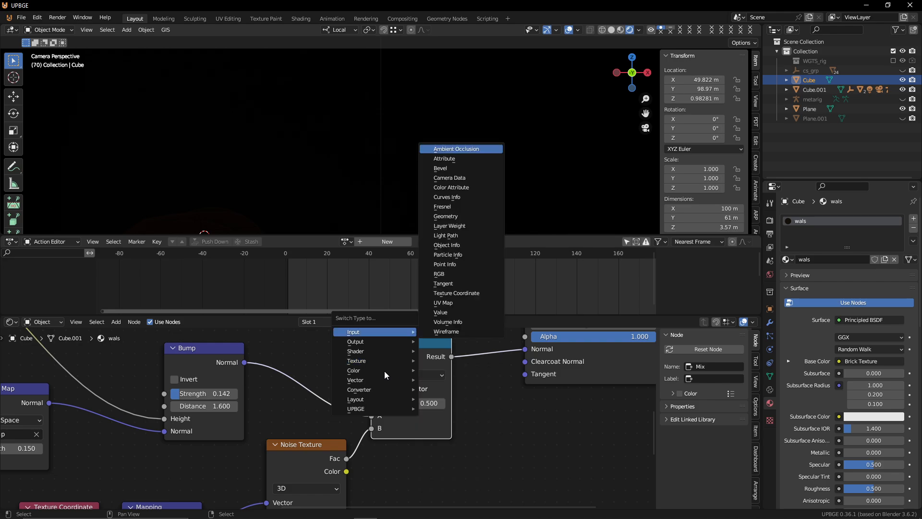
pyautogui.press('Escape')
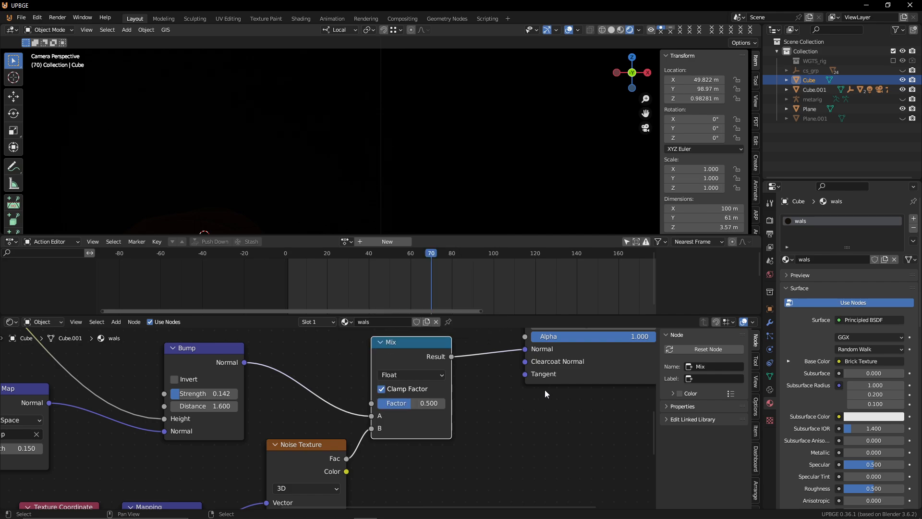
pyautogui.hotkey('shift', 's')
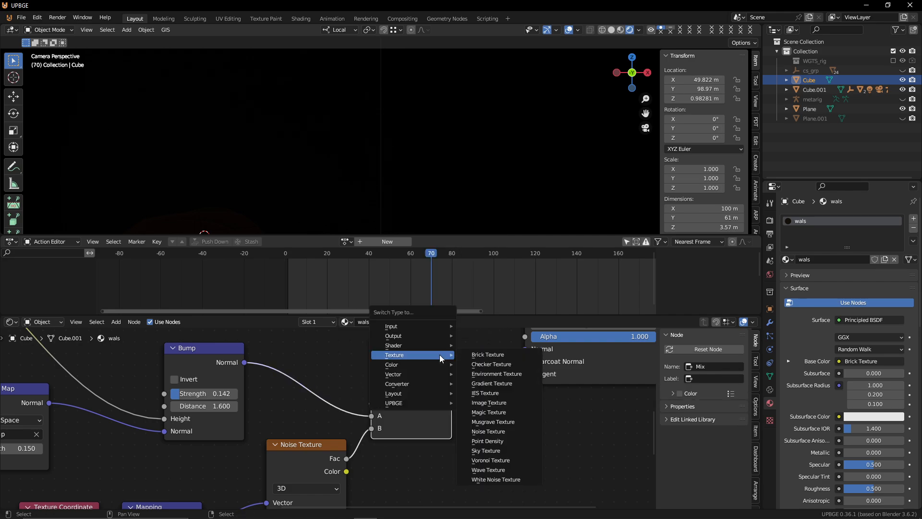
pyautogui.press('Escape')
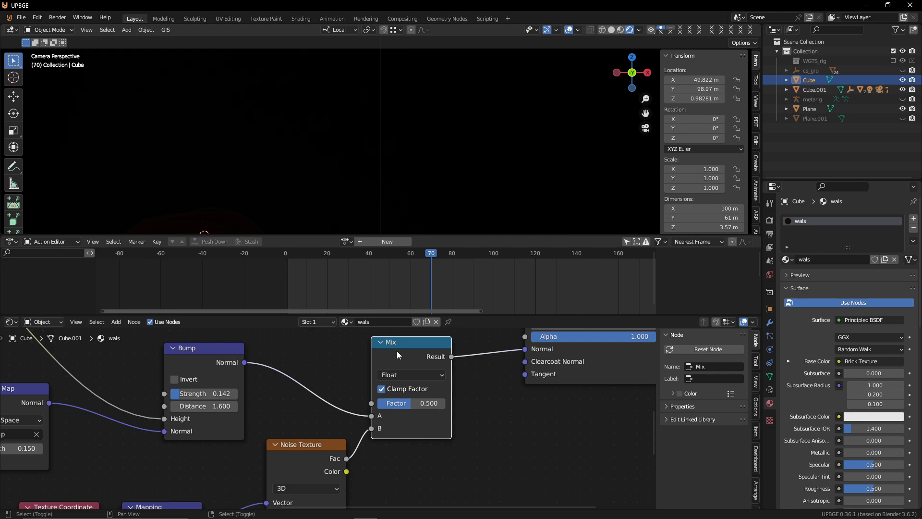
# Step: Delete the float Mix node and add a Mix Color node between the Bump and Principled BSDF nodes
pyautogui.hotkey('shift', 's')
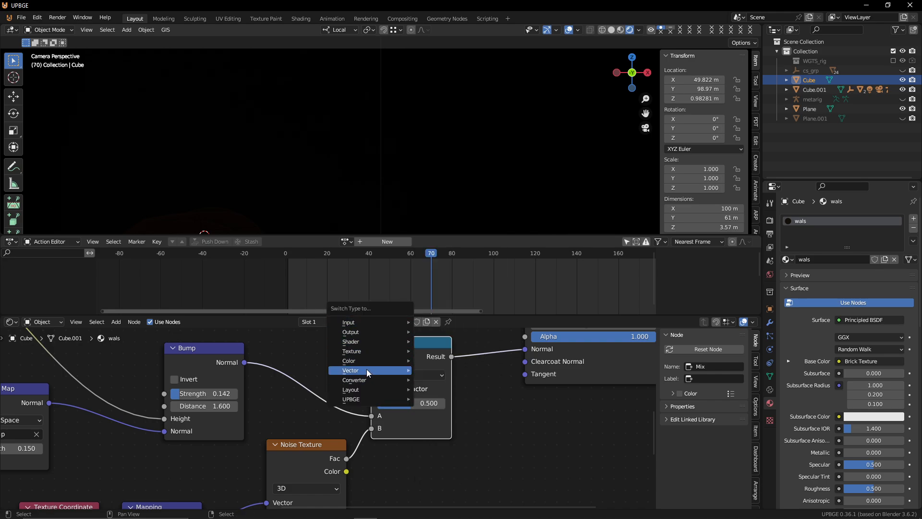
pyautogui.moveTo(368, 354)
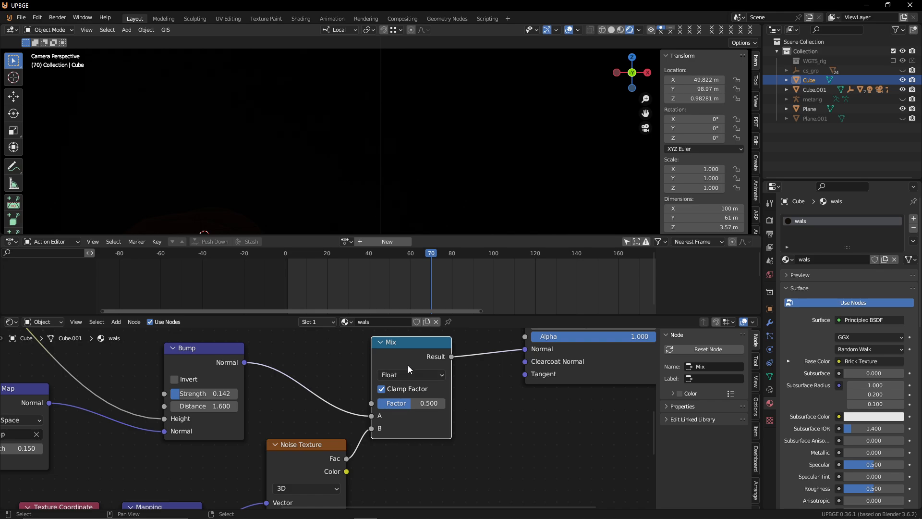
pyautogui.press('Delete')
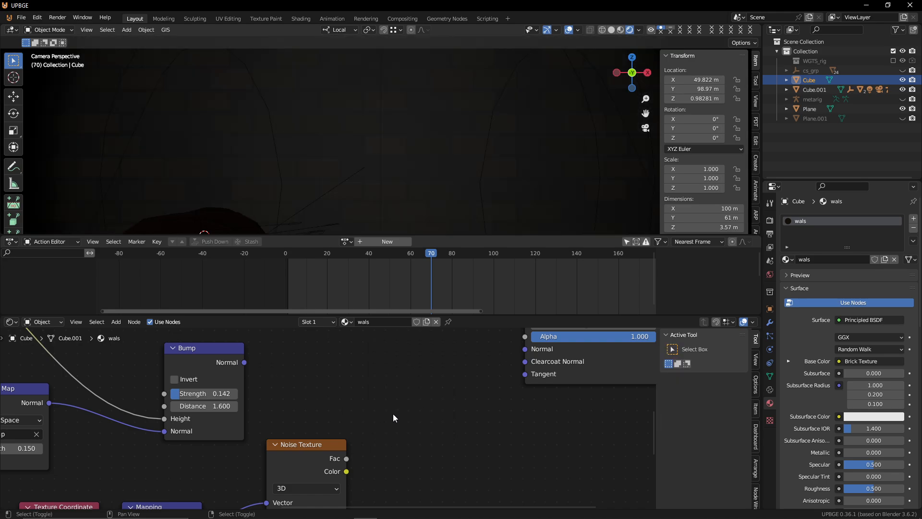
pyautogui.hotkey('shift', 'a')
pyautogui.click(376, 390)
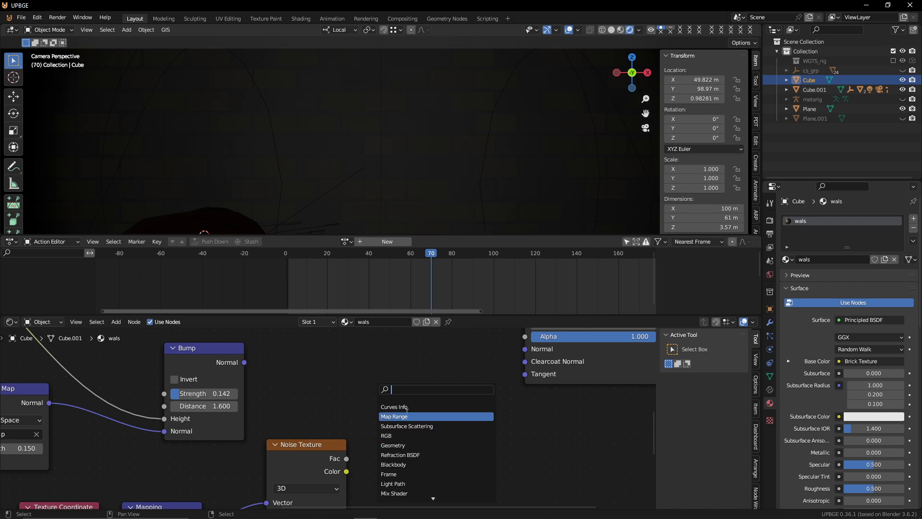
pyautogui.write('mi')
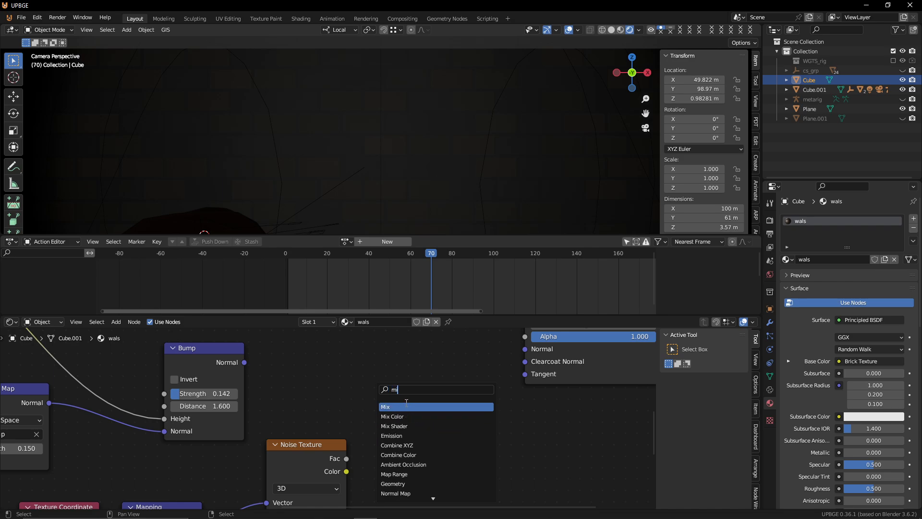
pyautogui.click(406, 416)
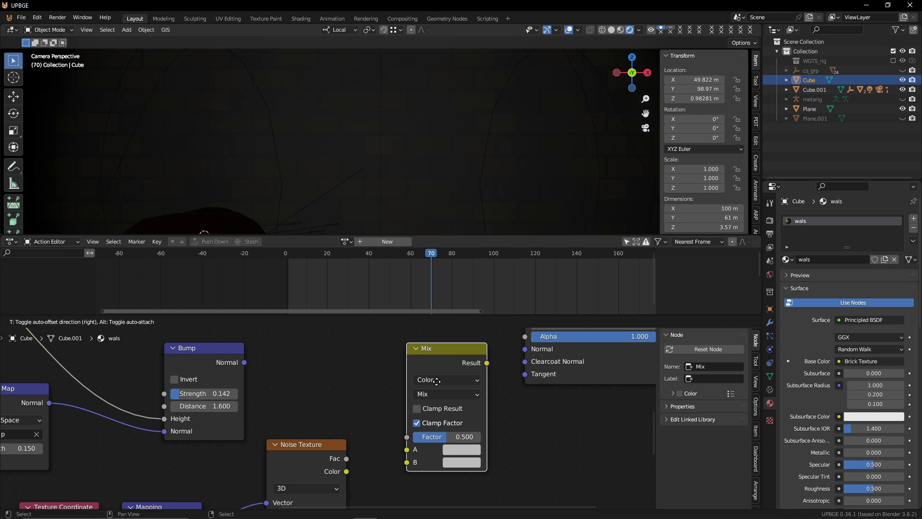
pyautogui.click(477, 384)
# Step: Connect the Mix node's Result to the Principled BSDF's Normal, with Bump's Normal feeding A and the Noise Texture's Fac feeding B
pyautogui.scroll(-10, 491, 414)
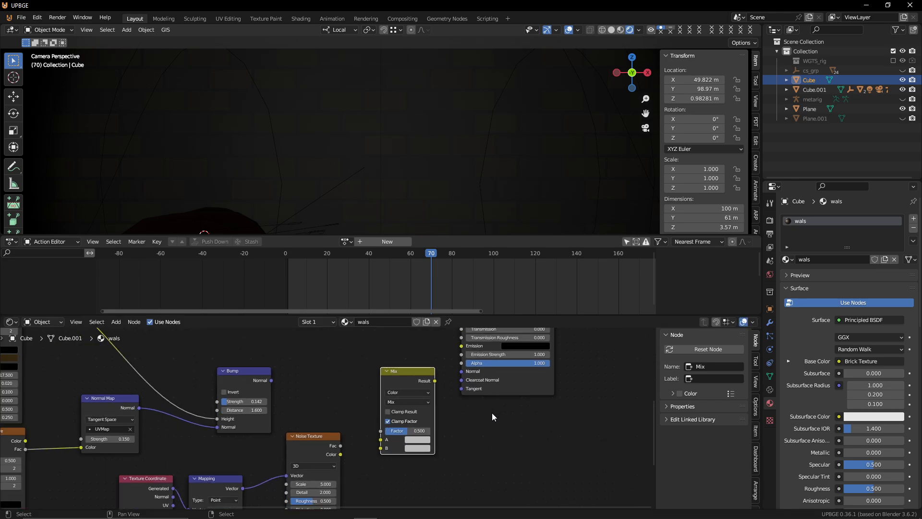
pyautogui.keyDown('shift'); pyautogui.moveTo(448, 419); pyautogui.dragTo(447, 475, button='middle'); pyautogui.keyUp('shift')
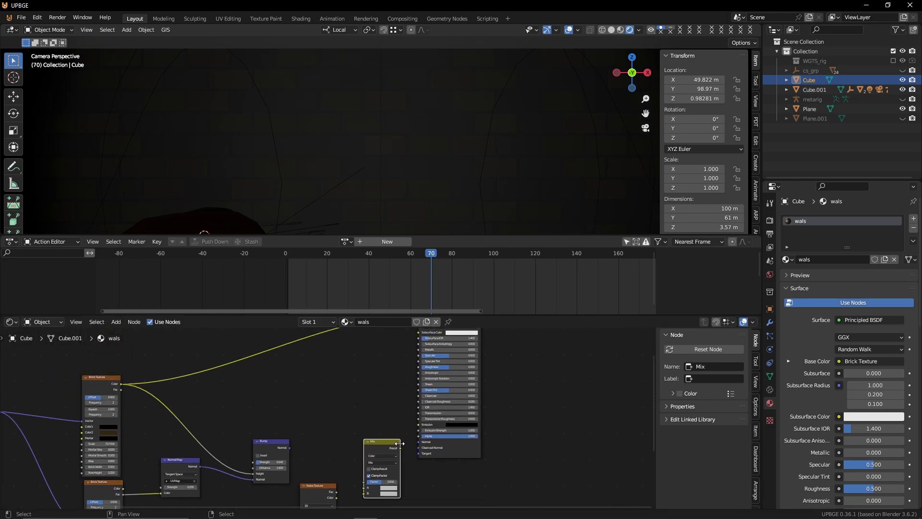
pyautogui.scroll(4, 397, 454)
pyautogui.keyDown('shift'); pyautogui.moveTo(395, 455); pyautogui.dragTo(336, 401, button='middle'); pyautogui.keyUp('shift')
pyautogui.moveTo(376, 412); pyautogui.dragTo(400, 404)
pyautogui.scroll(4, 321, 430)
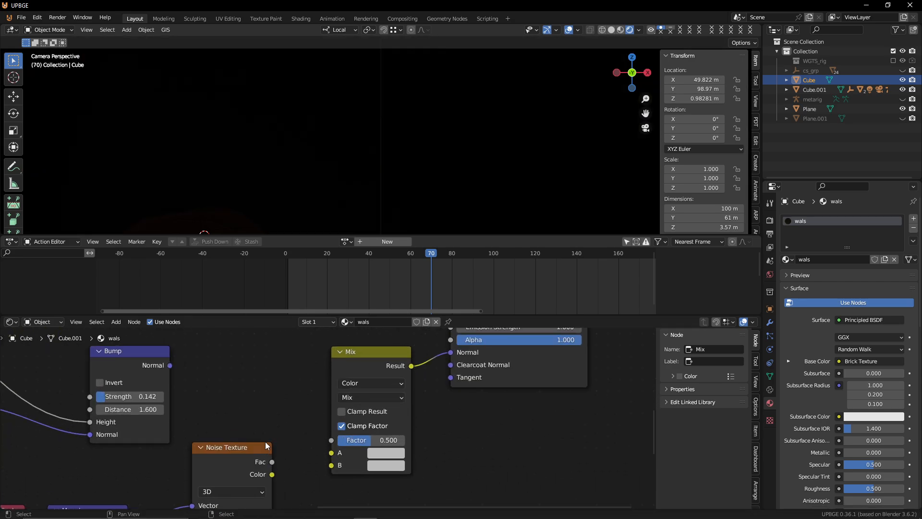
pyautogui.moveTo(169, 365); pyautogui.dragTo(336, 450)
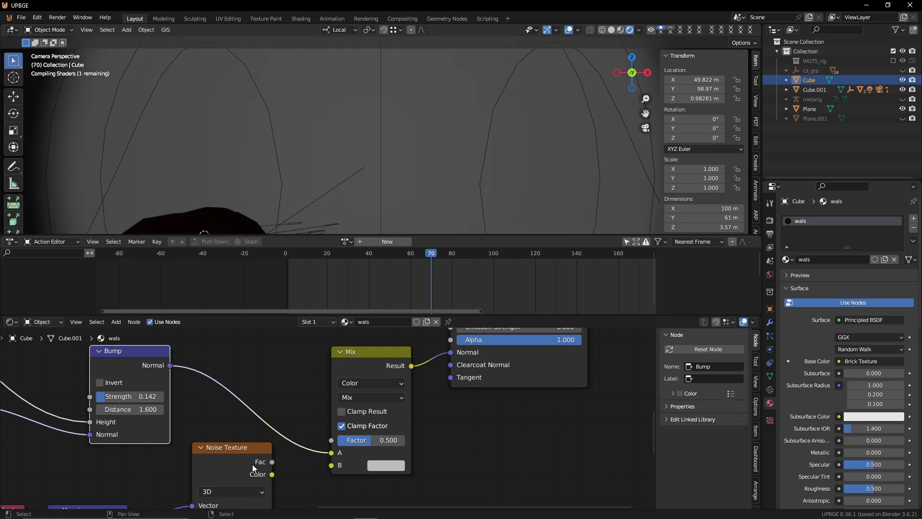
pyautogui.moveTo(273, 462); pyautogui.dragTo(342, 469)
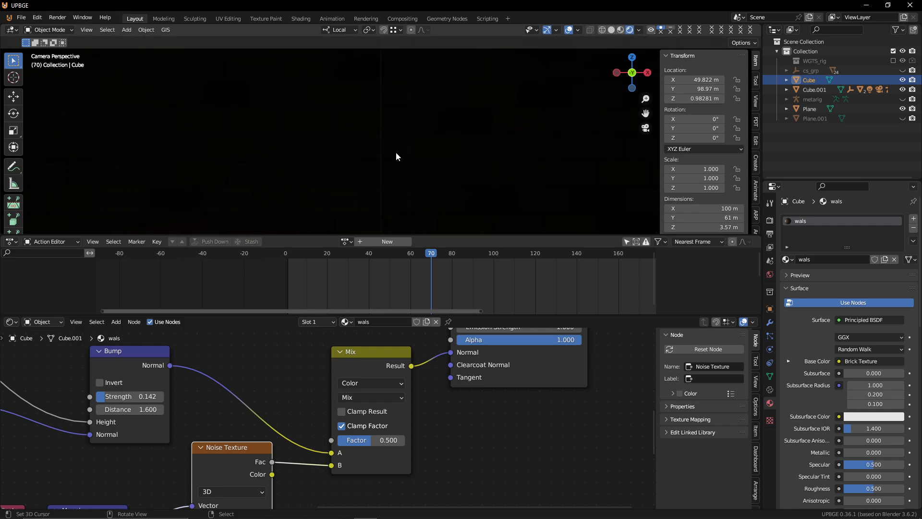
# Step: Lower the Mix node's Factor to 0.424
pyautogui.scroll(-5, 396, 151)
pyautogui.scroll(3, 396, 152)
pyautogui.moveTo(293, 461); pyautogui.dragTo(298, 413, button='middle')
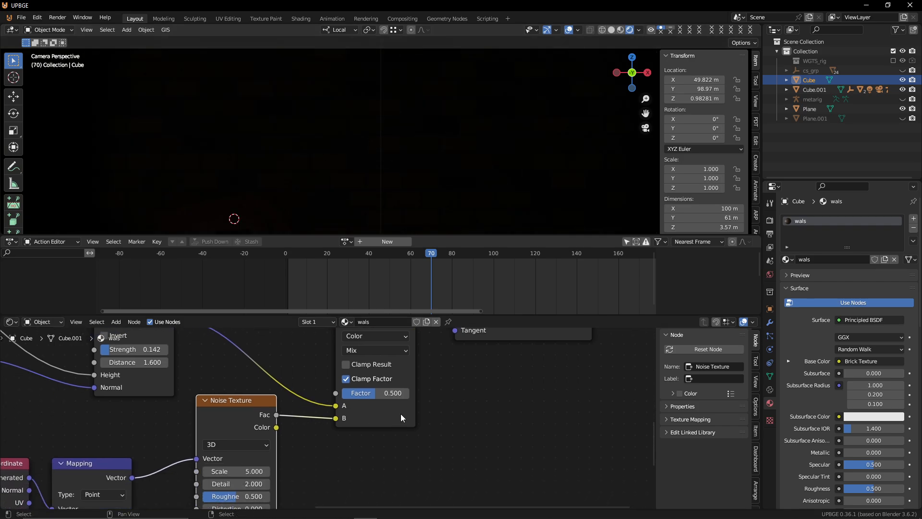
pyautogui.moveTo(379, 393)
pyautogui.mouseDown()
pyautogui.moveTo(344, 393)
pyautogui.moveTo(370, 393)
pyautogui.mouseUp()
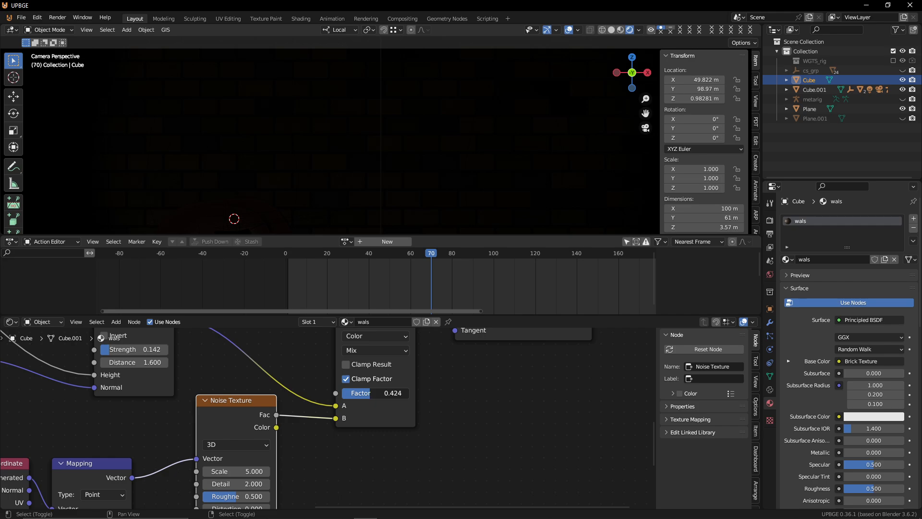
pyautogui.moveTo(320, 439); pyautogui.dragTo(339, 394, button='middle')
pyautogui.moveTo(239, 426); pyautogui.dragTo(617, 426)
pyautogui.rightClick(240, 427)
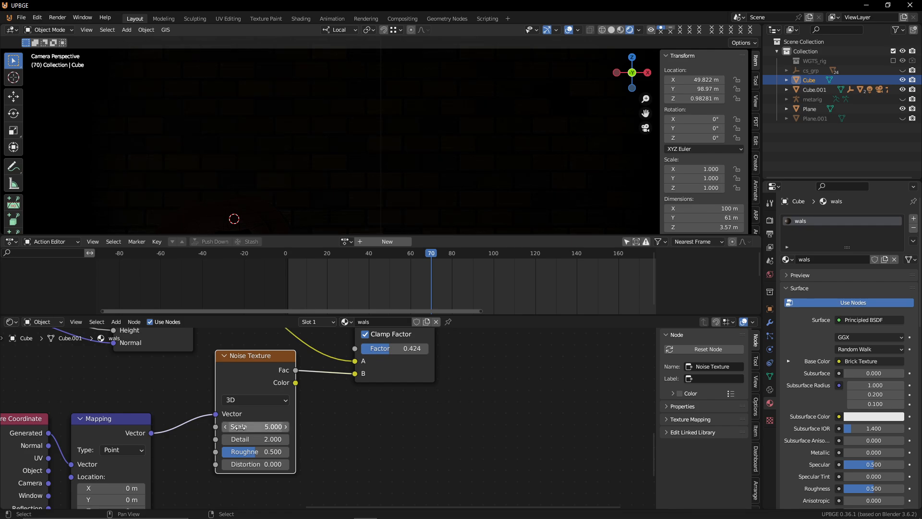
# Step: Set the noise Mapping node's Scale to 1666.5 on X and Z and -62.9 on Y
pyautogui.keyDown('shift'); pyautogui.moveTo(96, 427); pyautogui.dragTo(158, 276, button='middle'); pyautogui.keyUp('shift')
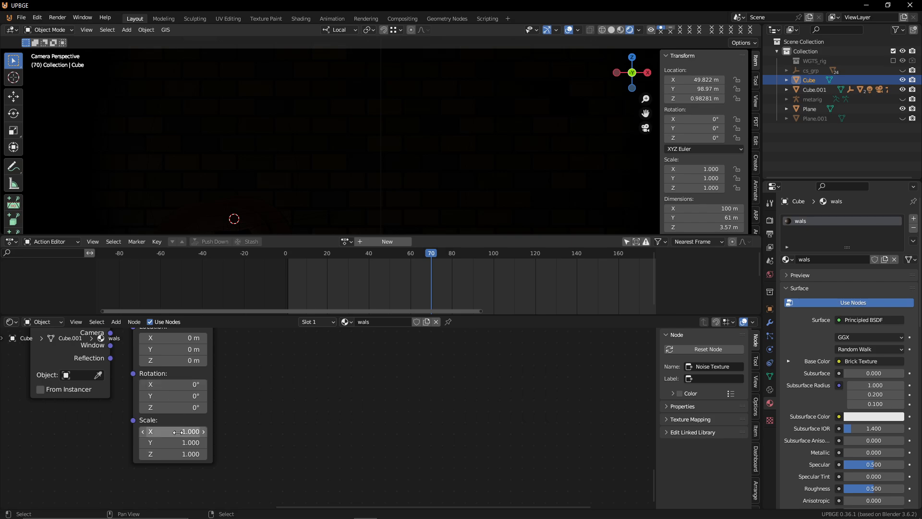
pyautogui.moveTo(177, 432); pyautogui.dragTo(919, 453)
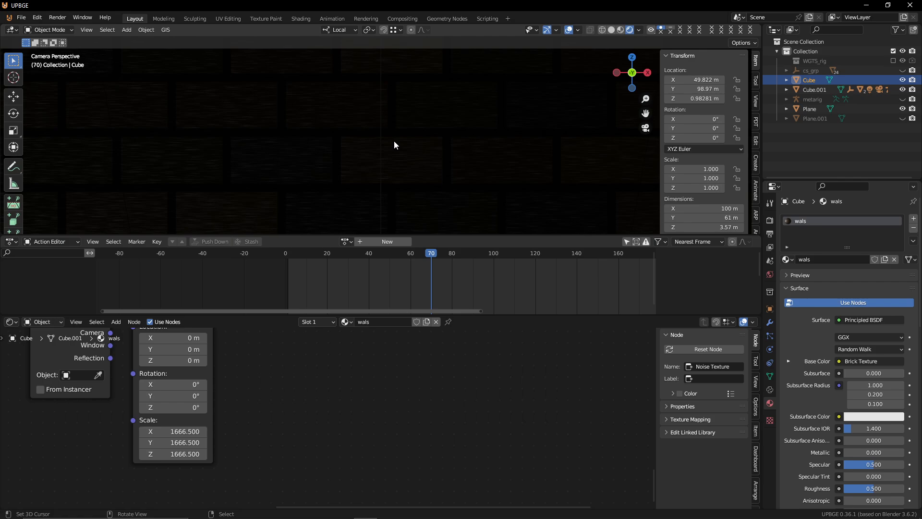
pyautogui.moveTo(152, 432); pyautogui.dragTo(168, 443)
pyautogui.rightClick(189, 432)
# Step: Connect the UV output of the noise's Texture Coordinate node to the Mapping node's Vector input in place of Generated
pyautogui.scroll(-5, 97, 424)
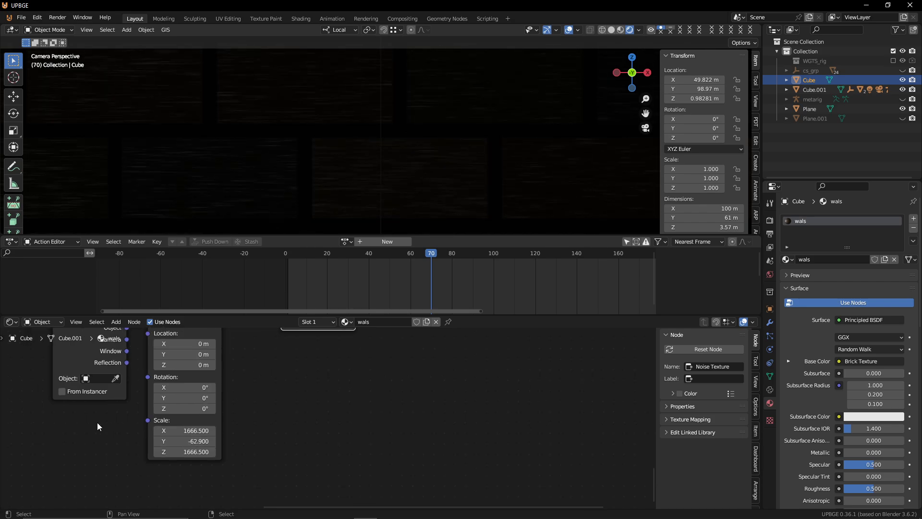
pyautogui.moveTo(80, 450); pyautogui.dragTo(118, 349, button='middle')
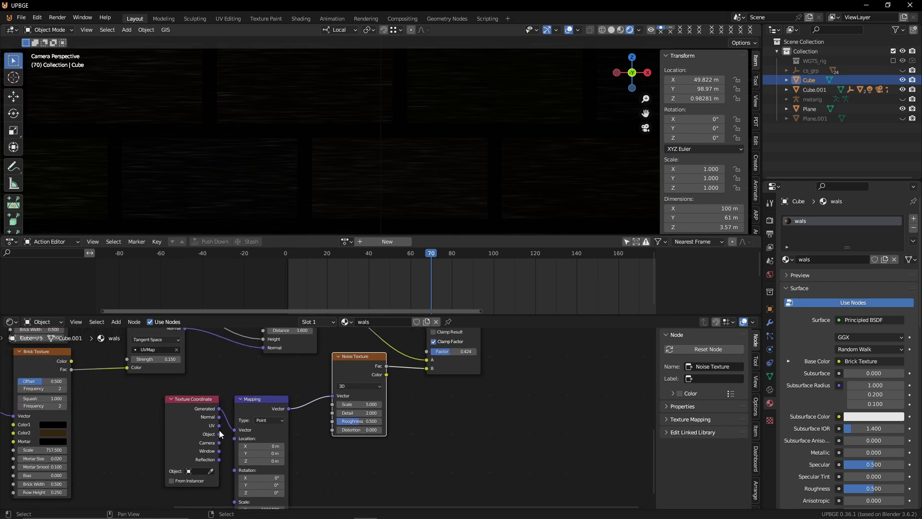
pyautogui.moveTo(220, 425); pyautogui.dragTo(237, 400)
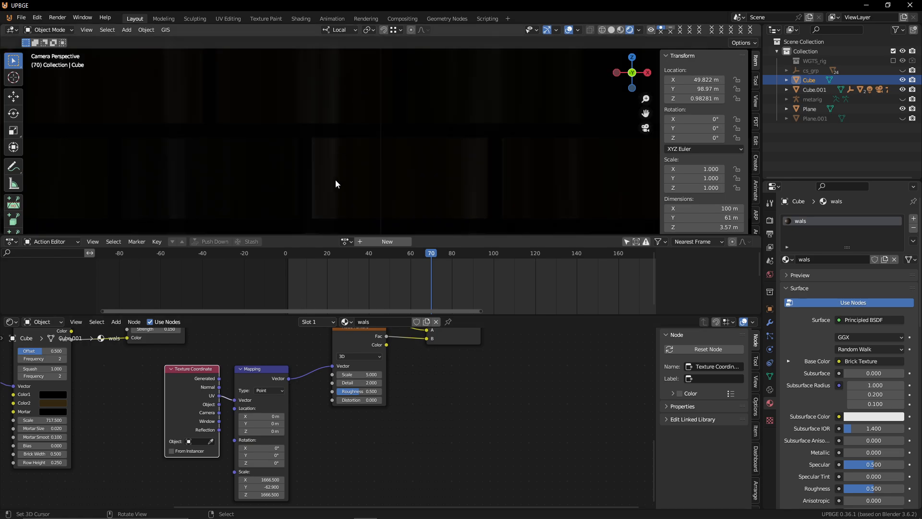
# Step: Raise the noise Mapping node's Y scale to about 2124.6
pyautogui.scroll(2, 275, 440)
pyautogui.moveTo(276, 448); pyautogui.dragTo(289, 371, button='middle')
pyautogui.moveTo(254, 436); pyautogui.dragTo(307, 436)
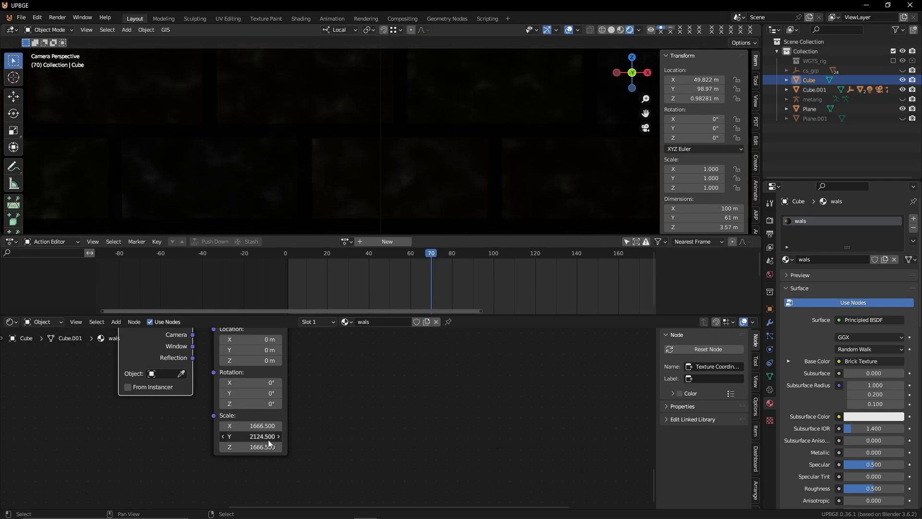
# Step: Set the noise Mapping node's X, Y and Z scale to 200 each
pyautogui.click(258, 424)
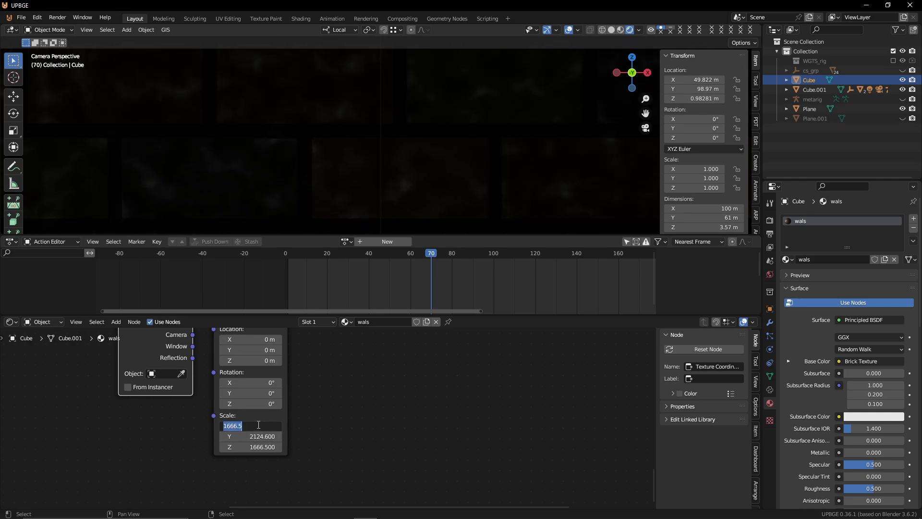
pyautogui.write('200')
pyautogui.press('Return')
pyautogui.click(265, 435)
pyautogui.write('20')
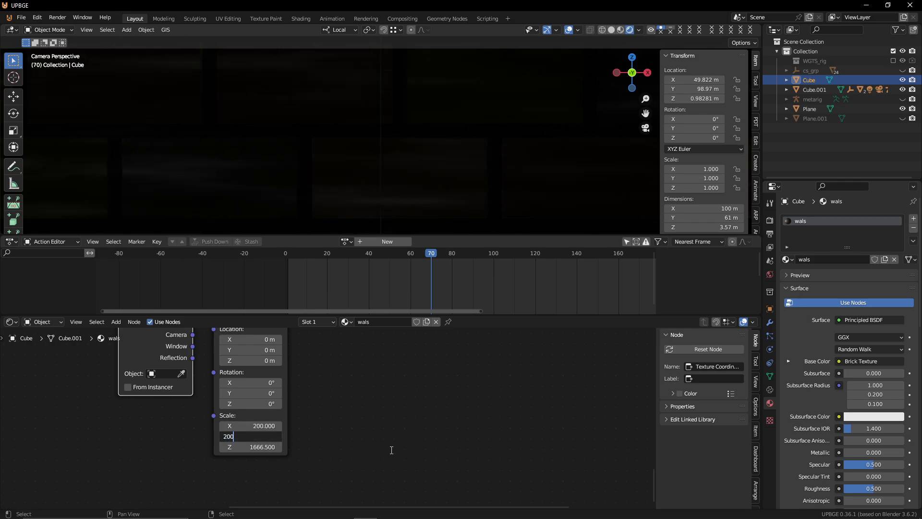
pyautogui.press('Return')
pyautogui.click(266, 446)
pyautogui.write('2')
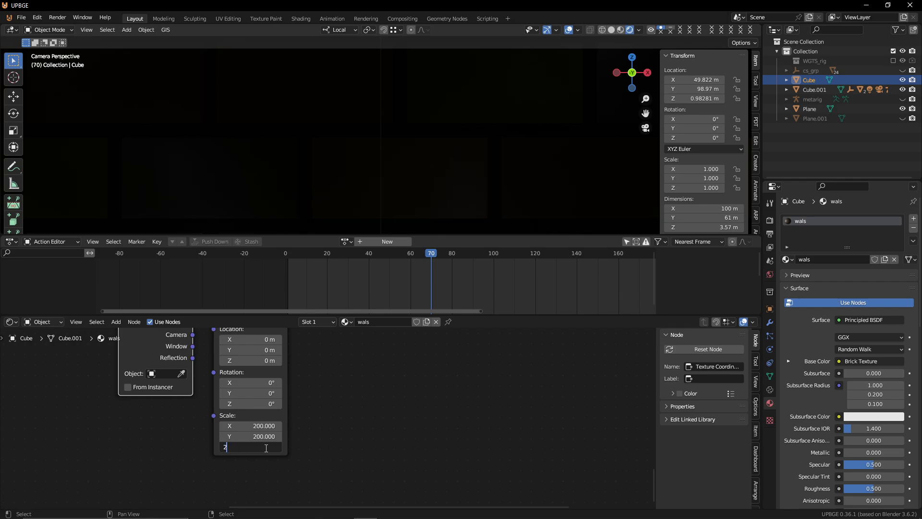
pyautogui.write('00')
pyautogui.press('Return')
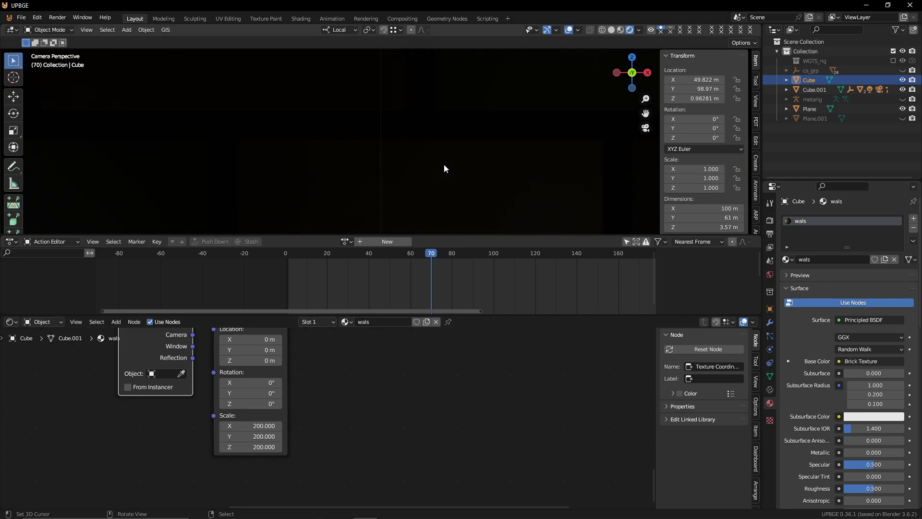
# Step: Raise the noise Mapping node's Scale to 1000 on all three axes
pyautogui.moveTo(250, 426); pyautogui.dragTo(346, 446)
pyautogui.click(263, 425)
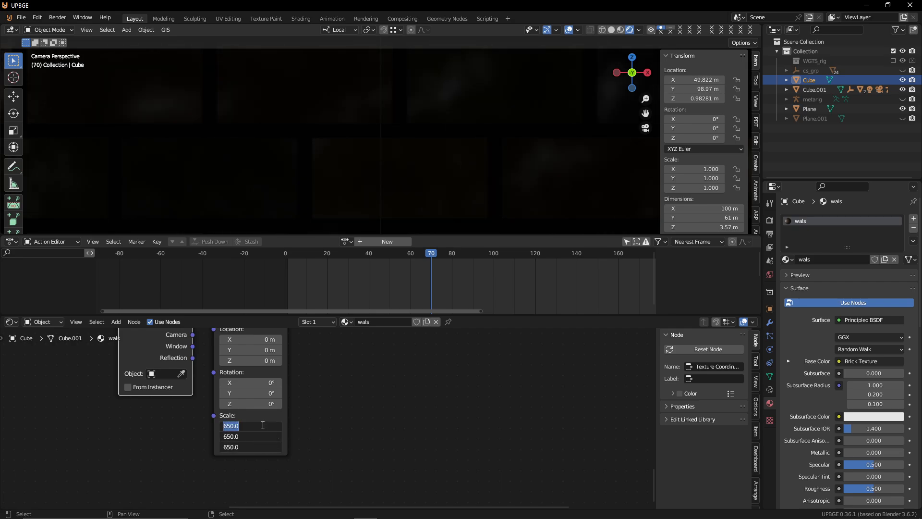
pyautogui.write('1000')
pyautogui.press('Return')
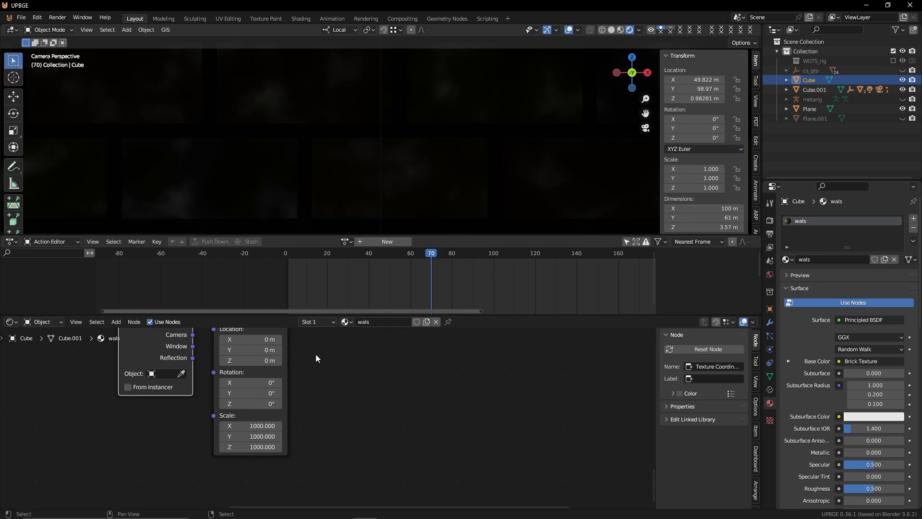
# Step: Try a much finer noise by setting the Mapping node's Scale to 100000 on all three axes
pyautogui.moveTo(255, 426); pyautogui.dragTo(255, 447)
pyautogui.write('10')
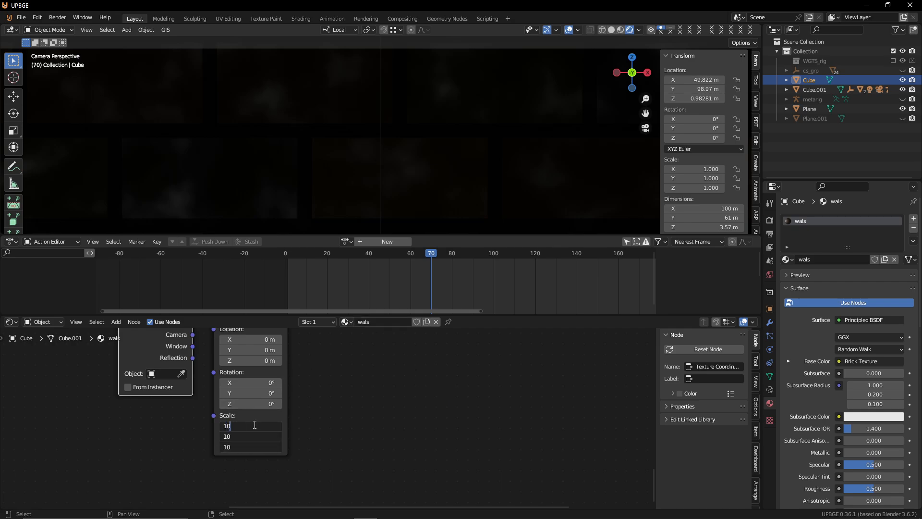
pyautogui.write('0000')
pyautogui.press('Return')
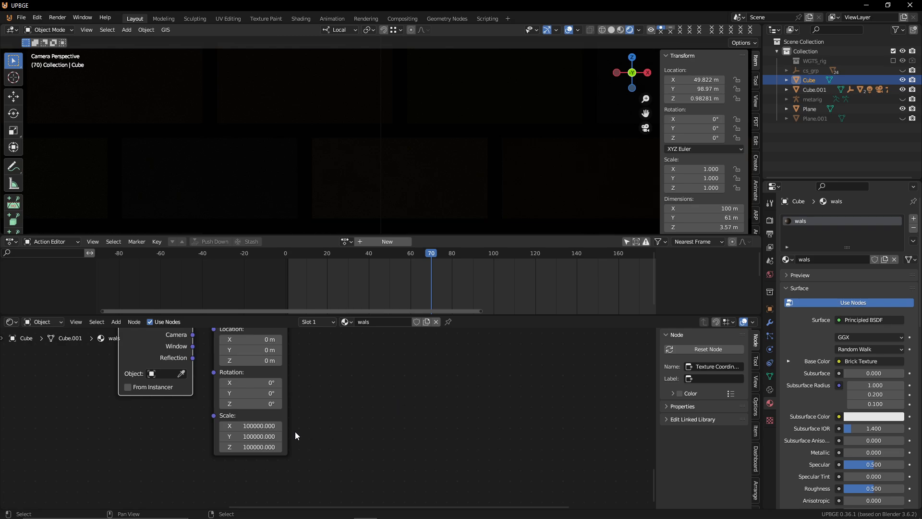
# Step: Set the noise Mapping node's Scale to 8000 on all three axes and fine-tune it up to 8742.1
pyautogui.moveTo(264, 426); pyautogui.dragTo(251, 446)
pyautogui.click(262, 447)
pyautogui.press('Escape')
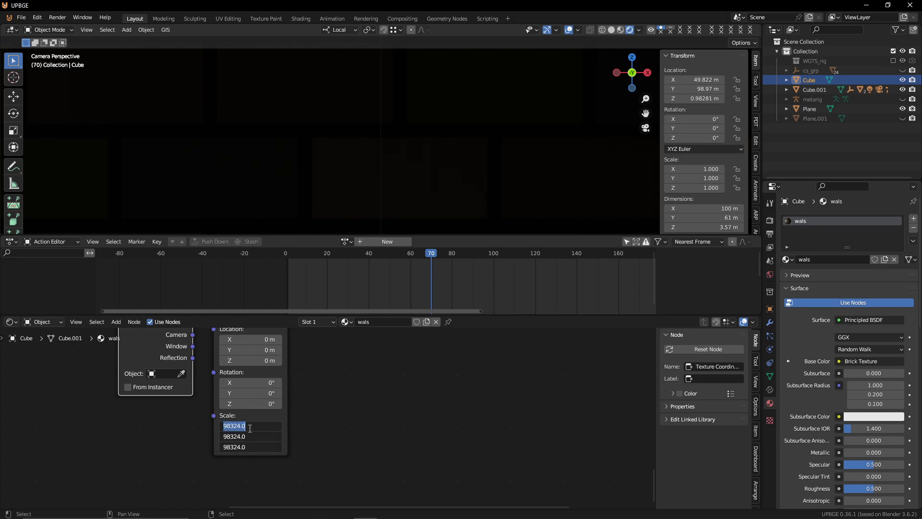
pyautogui.write('8000')
pyautogui.press('Return')
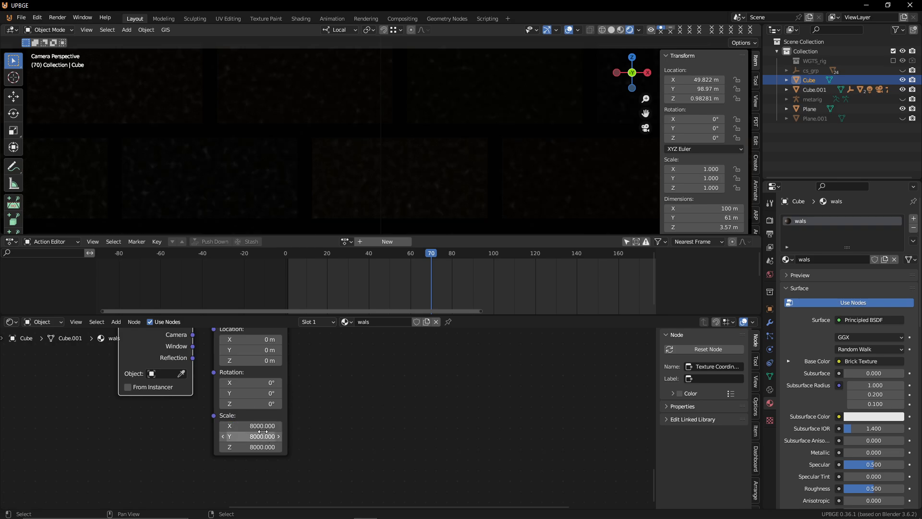
pyautogui.moveTo(250, 426); pyautogui.dragTo(365, 426)
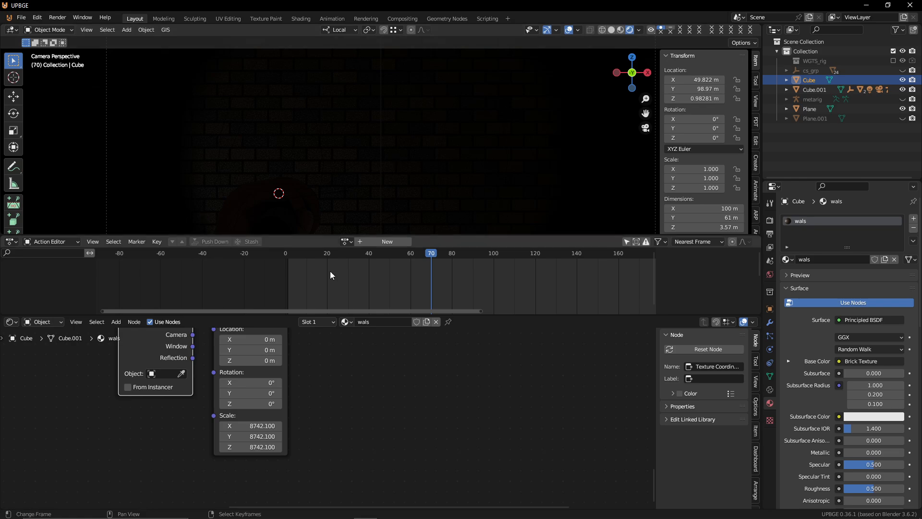
# Step: Change the Action Editor area to the Timeline
pyautogui.click(13, 243)
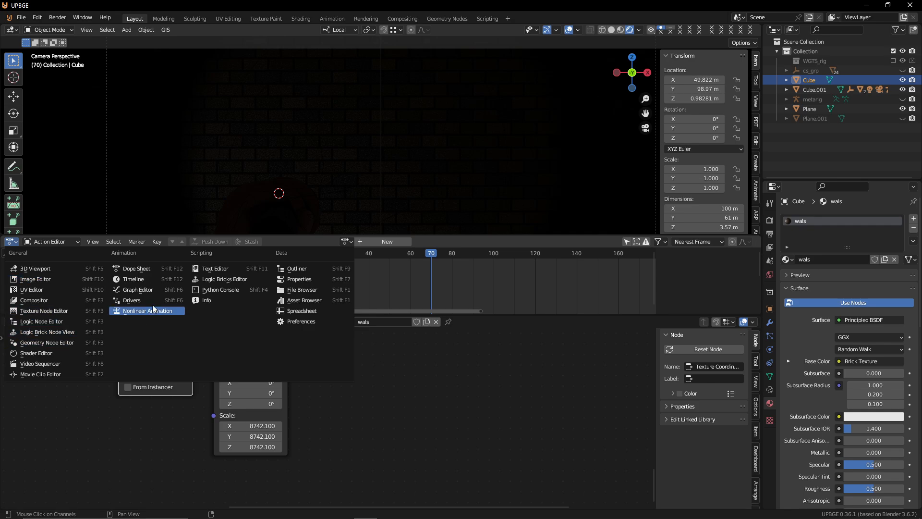
pyautogui.click(150, 278)
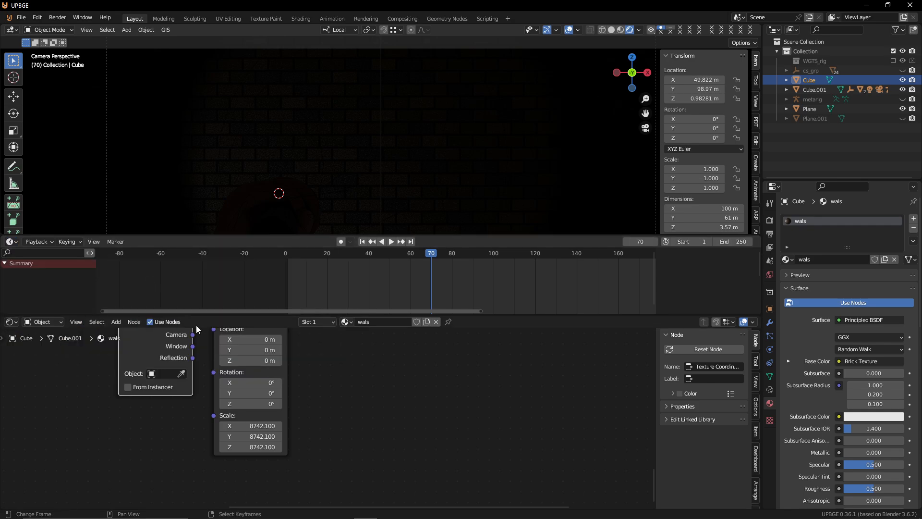
# Step: Change the Shader Editor area to the Logic Bricks Editor
pyautogui.scroll(-3, 125, 390)
pyautogui.moveTo(126, 390); pyautogui.dragTo(178, 463, button='middle')
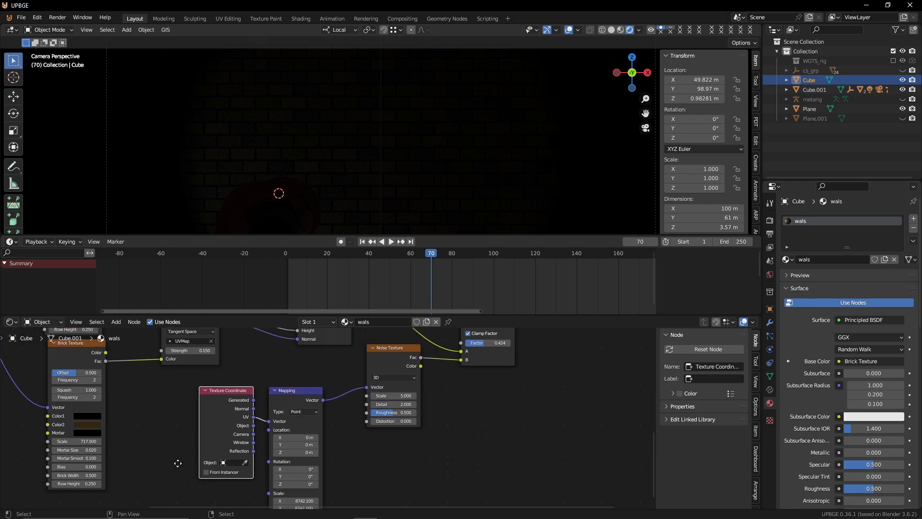
pyautogui.click(12, 322)
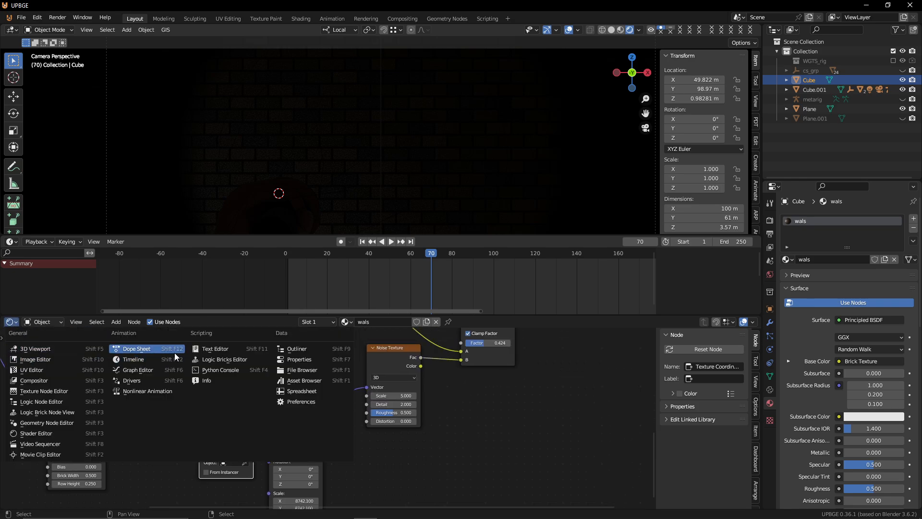
pyautogui.click(224, 360)
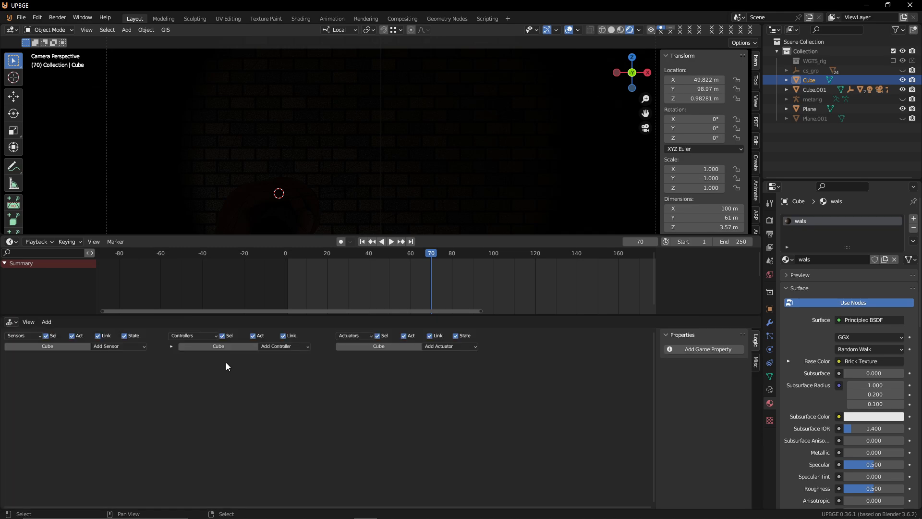
# Step: Switch the viewport to Material Preview shading and select Cube.001, the wireframe player body
pyautogui.moveTo(288, 194); pyautogui.dragTo(350, 195, button='middle')
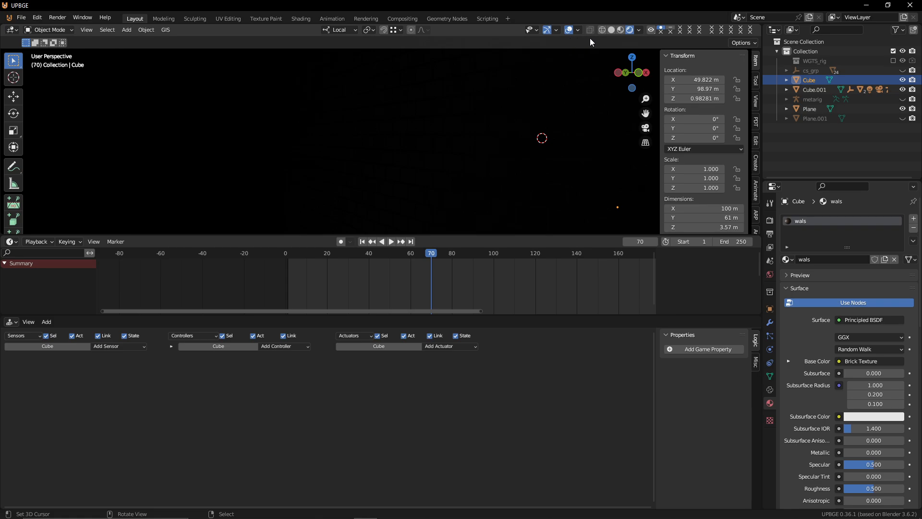
pyautogui.click(621, 30)
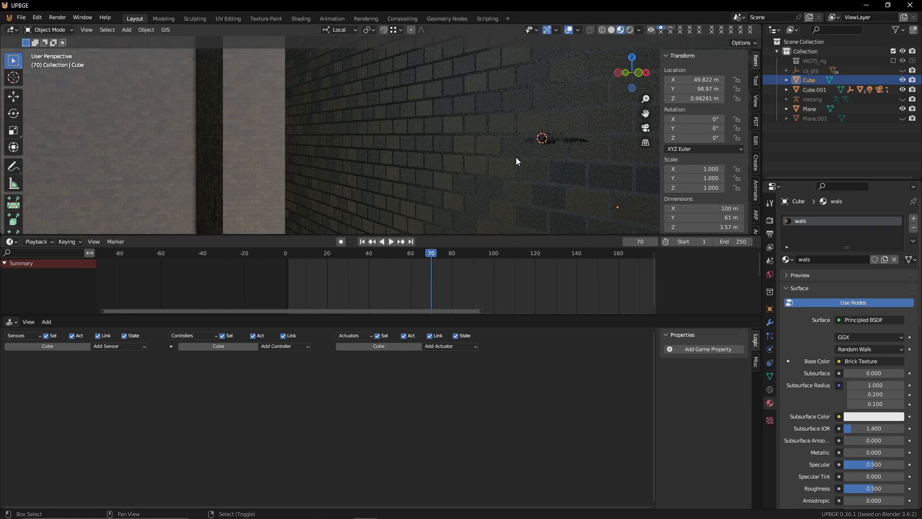
pyautogui.hotkey('shift', '`')
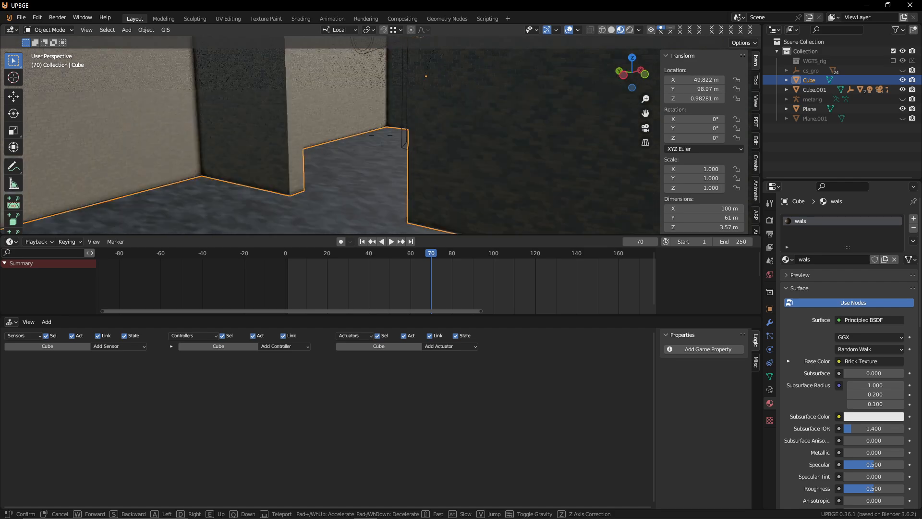
pyautogui.press('w')
pyautogui.rightClick(511, 156)
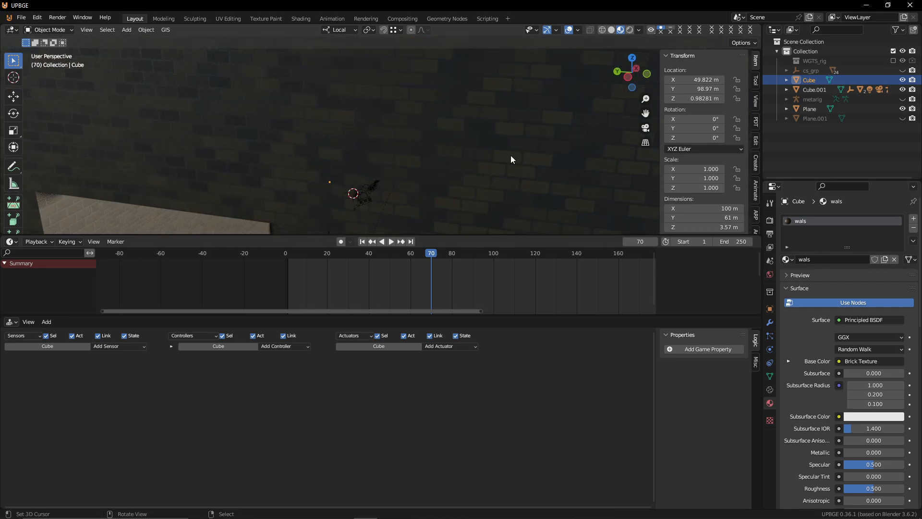
pyautogui.hotkey('shift', '`')
pyautogui.click(500, 149)
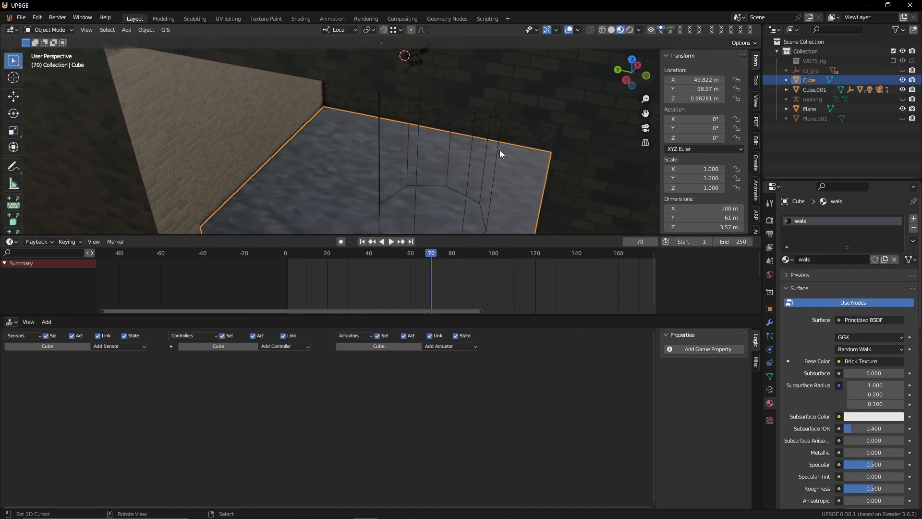
pyautogui.click(376, 163)
pyautogui.hotkey('shift', '`')
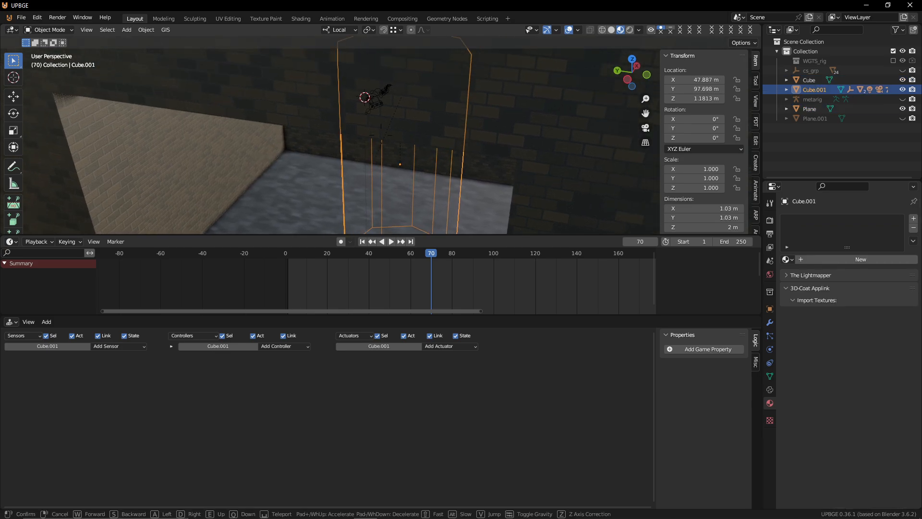
pyautogui.click(381, 134)
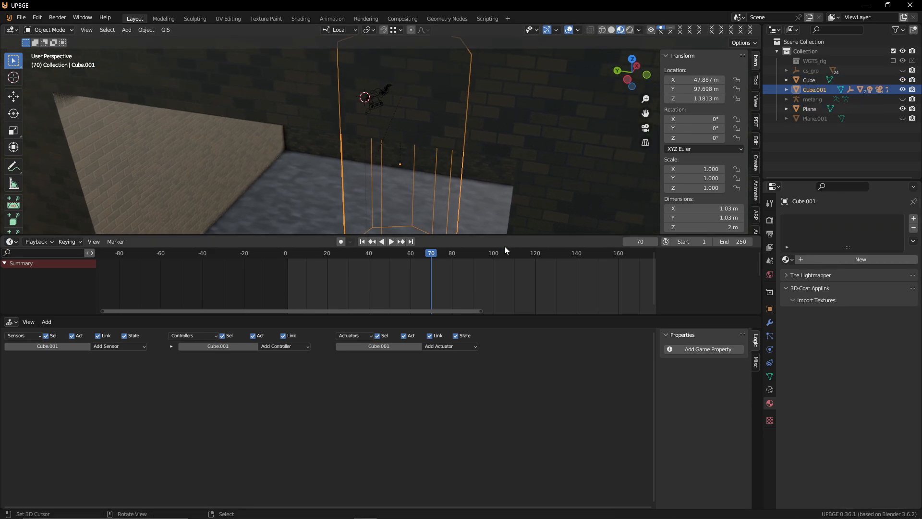
# Step: Add five Keyboard sensors to Cube.001
pyautogui.click(111, 347)
pyautogui.press('k')
pyautogui.click(111, 347)
pyautogui.press('k')
pyautogui.click(111, 346)
pyautogui.press('k')
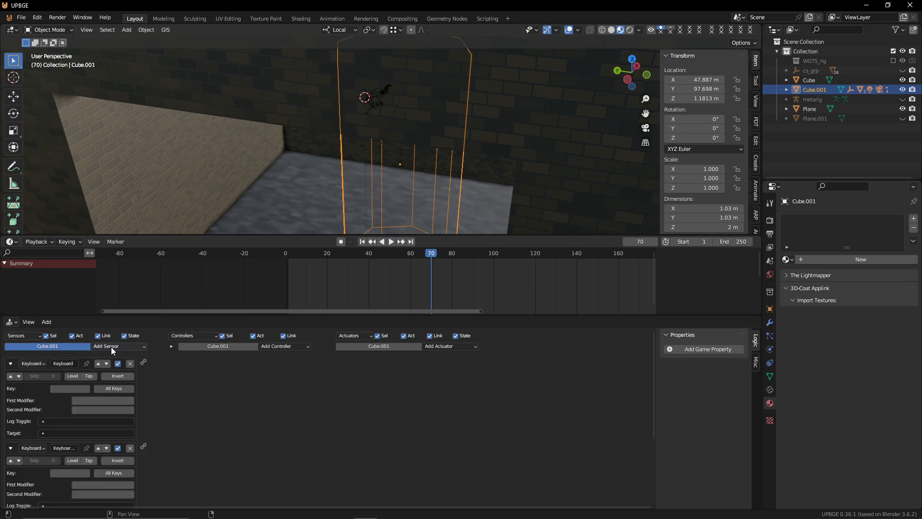
pyautogui.click(111, 347)
pyautogui.press('k')
pyautogui.click(115, 352)
pyautogui.click(117, 389)
# Step: Assign the keys W, S, A and D to the first four Keyboard sensors, in that order
pyautogui.press('p')
pyautogui.press('Escape')
pyautogui.press('s')
pyautogui.scroll(-5, 53, 423)
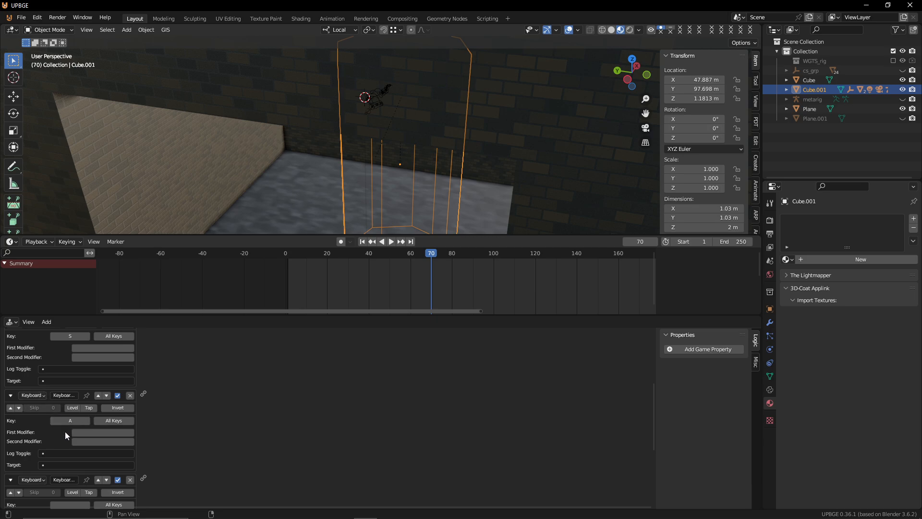
pyautogui.scroll(-3, 67, 425)
pyautogui.click(75, 444)
pyautogui.press('d')
# Step: Set the fifth Keyboard sensor's key to Left Shift with W as its first modifier
pyautogui.scroll(-4, 82, 423)
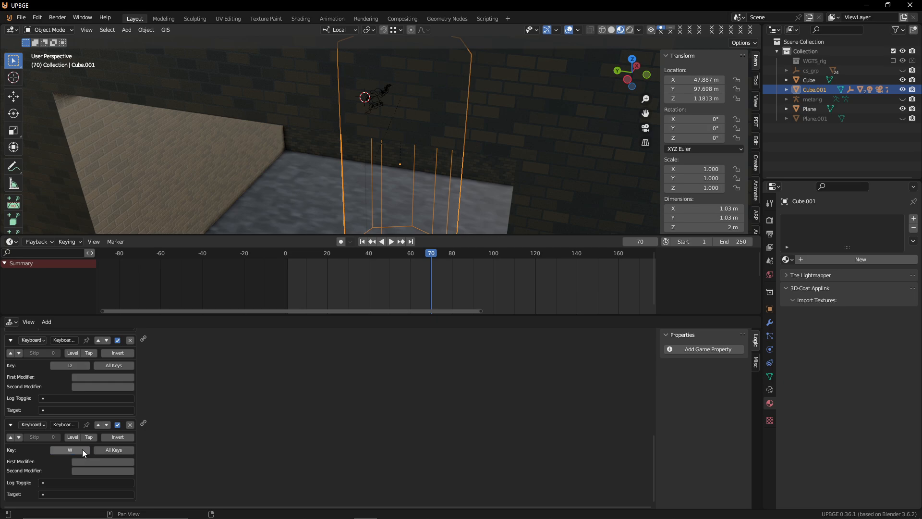
pyautogui.press('w')
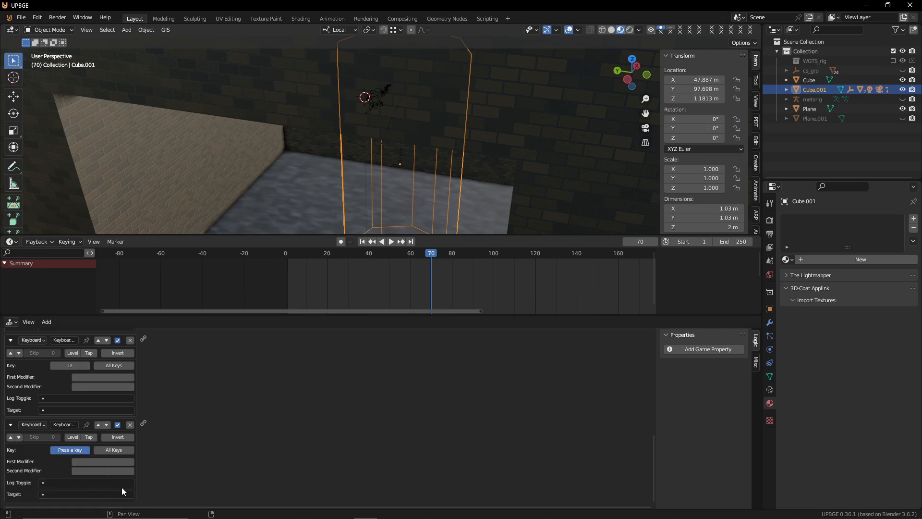
pyautogui.click(116, 461)
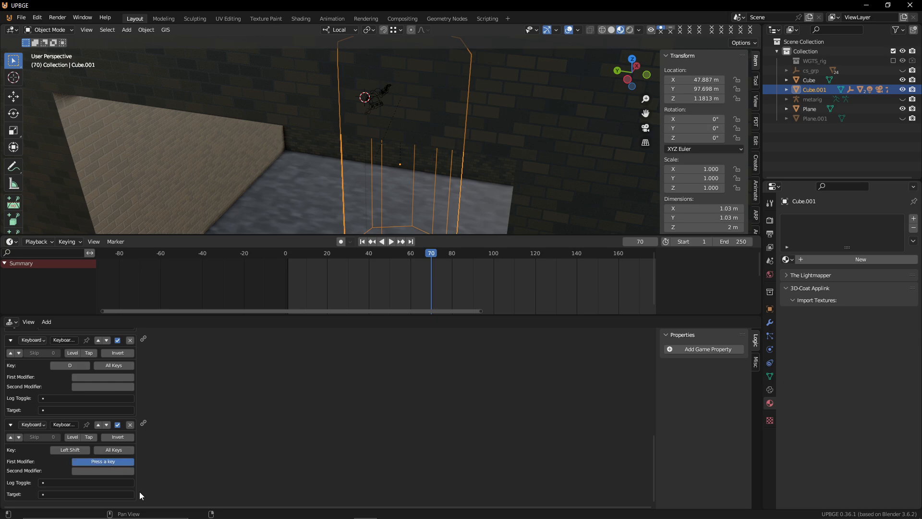
pyautogui.press('w')
# Step: Add four Motion actuators to Cube.001 with the Simple Motion type
pyautogui.scroll(8, 199, 413)
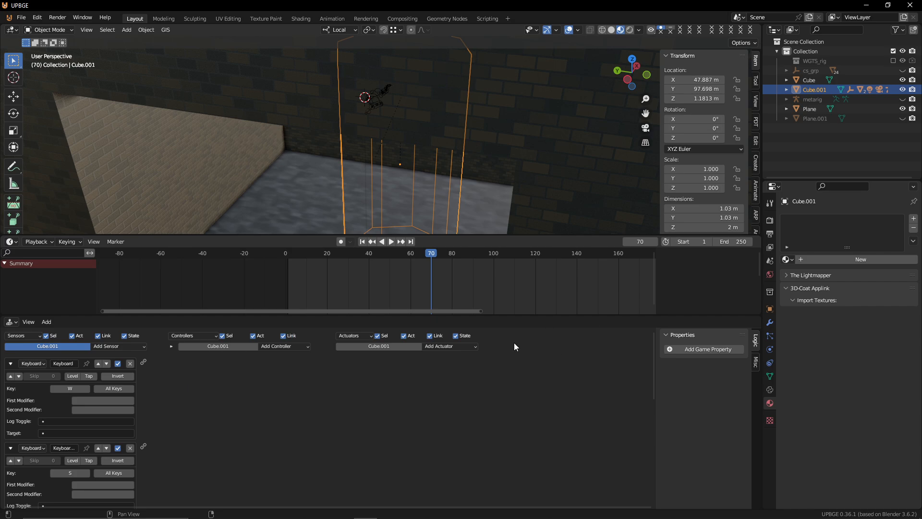
pyautogui.click(455, 350)
pyautogui.click(451, 343)
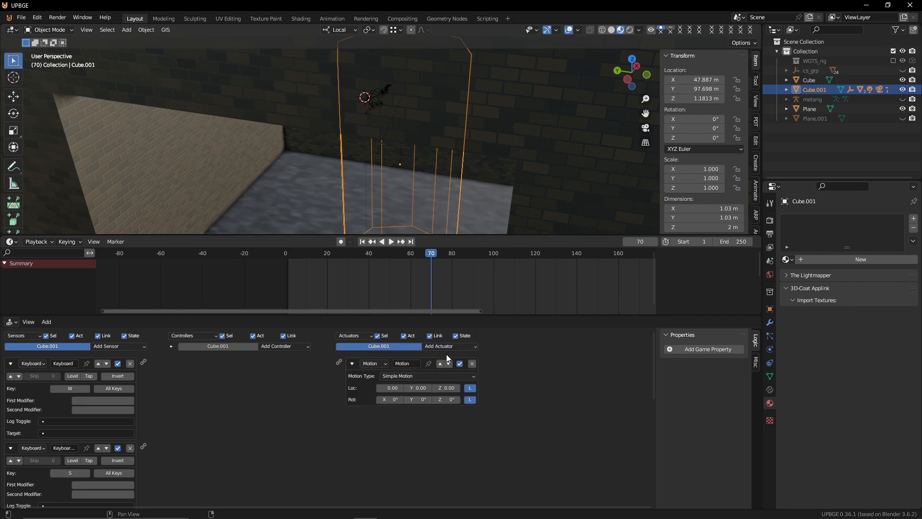
pyautogui.click(448, 346)
pyautogui.click(447, 344)
pyautogui.click(448, 345)
pyautogui.click(447, 345)
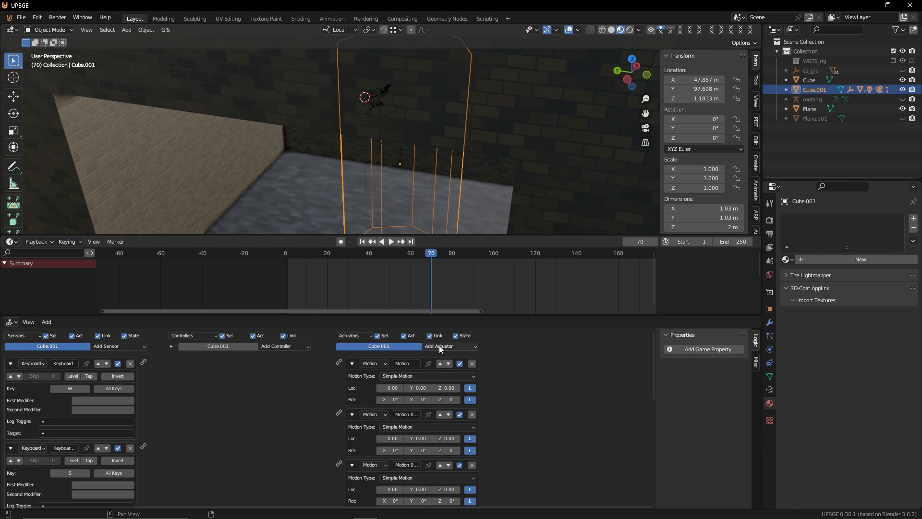
# Step: Link the W, S, A and D sensors to the four Motion actuators in order, each through its own And controller
pyautogui.moveTo(143, 362); pyautogui.dragTo(339, 362)
pyautogui.moveTo(143, 362); pyautogui.dragTo(339, 361)
pyautogui.moveTo(144, 446); pyautogui.dragTo(339, 414)
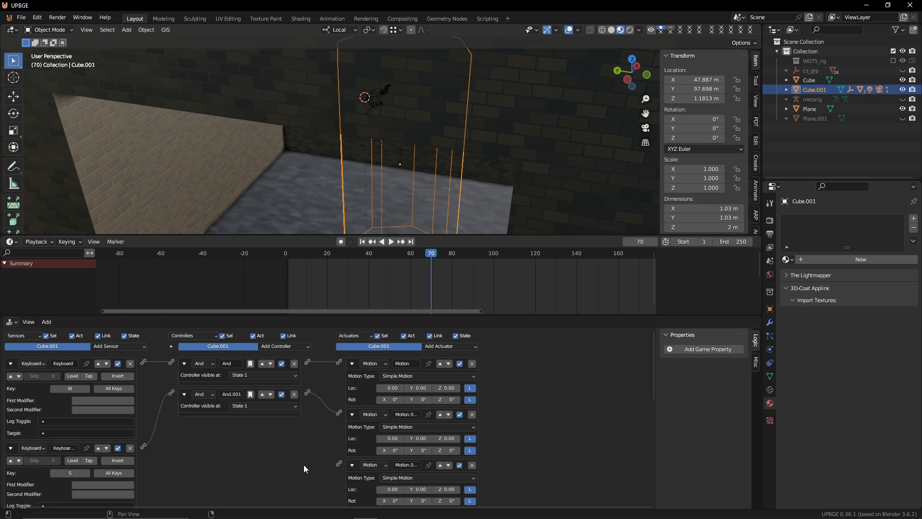
pyautogui.moveTo(304, 465); pyautogui.dragTo(308, 382, button='middle')
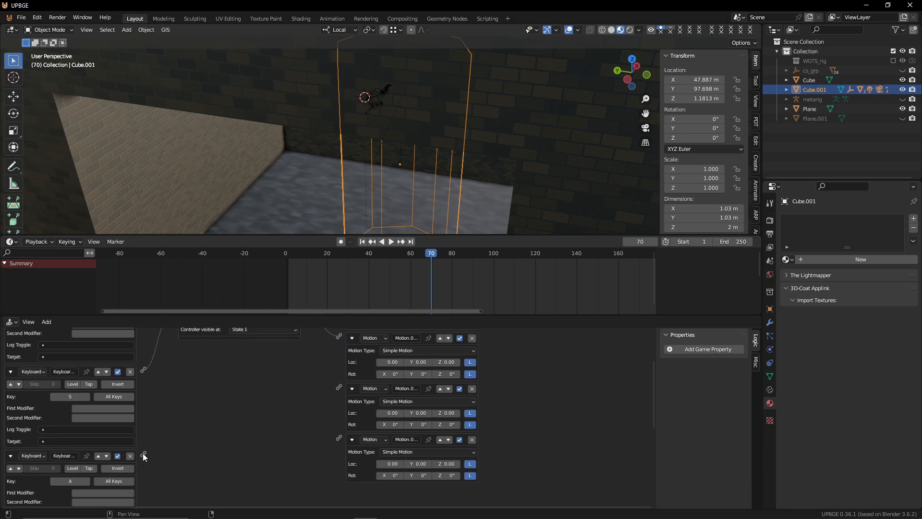
pyautogui.moveTo(143, 453); pyautogui.dragTo(338, 387)
pyautogui.scroll(-3, 308, 394)
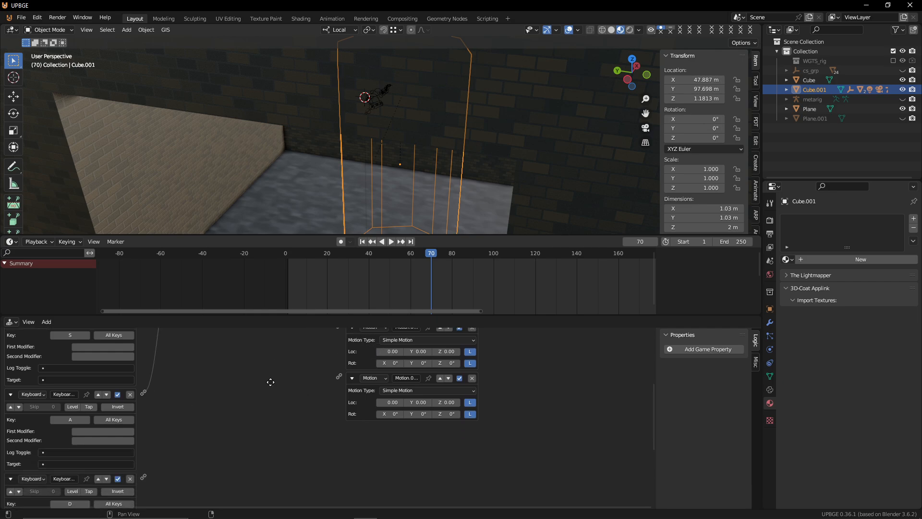
pyautogui.moveTo(155, 474); pyautogui.dragTo(278, 379)
pyautogui.moveTo(278, 378); pyautogui.dragTo(281, 401, button='middle')
pyautogui.scroll(-3, 281, 399)
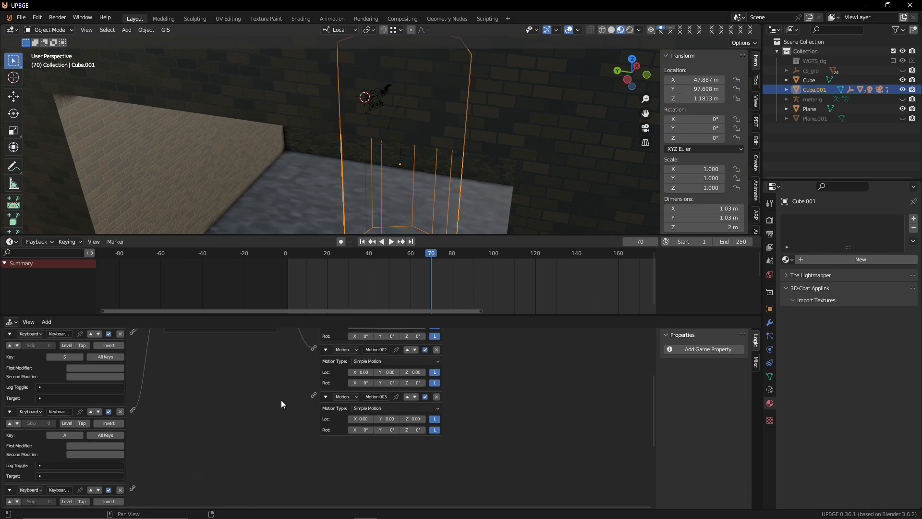
pyautogui.scroll(2, 278, 389)
pyautogui.moveTo(132, 488); pyautogui.dragTo(312, 393)
pyautogui.scroll(-2, 312, 393)
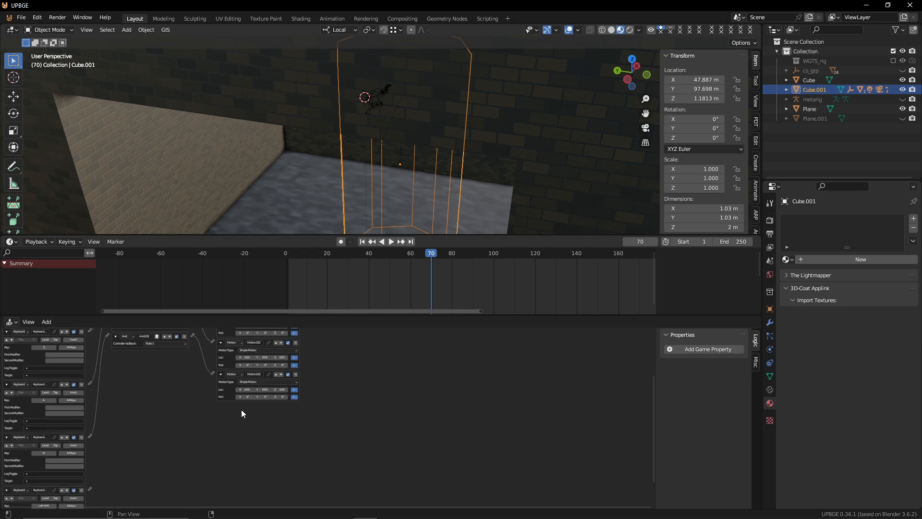
# Step: Add a fifth Motion actuator and link the Left Shift sensor to it through an And controller
pyautogui.moveTo(291, 409); pyautogui.dragTo(292, 339, button='middle')
pyautogui.scroll(3, 294, 403)
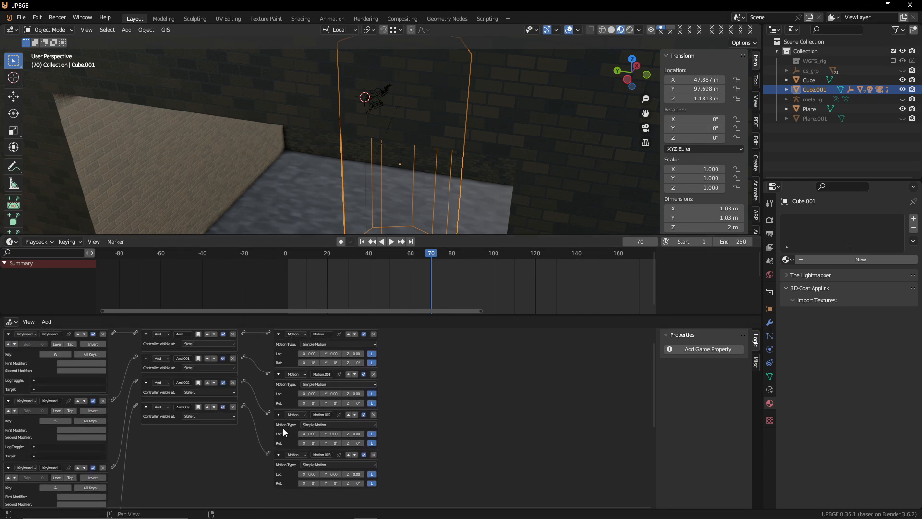
pyautogui.moveTo(283, 428); pyautogui.dragTo(284, 441, button='middle')
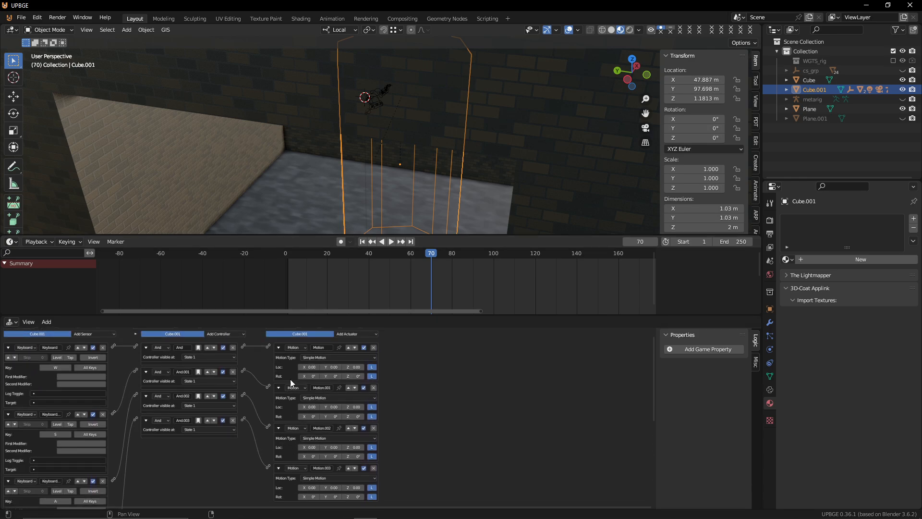
pyautogui.click(346, 334)
pyautogui.click(346, 403)
pyautogui.moveTo(279, 395); pyautogui.dragTo(116, 492, button='middle')
pyautogui.moveTo(114, 491); pyautogui.dragTo(266, 391)
# Step: Set the fifth Motion actuator's Y location to 0.6 as the running speed
pyautogui.scroll(3, 266, 391)
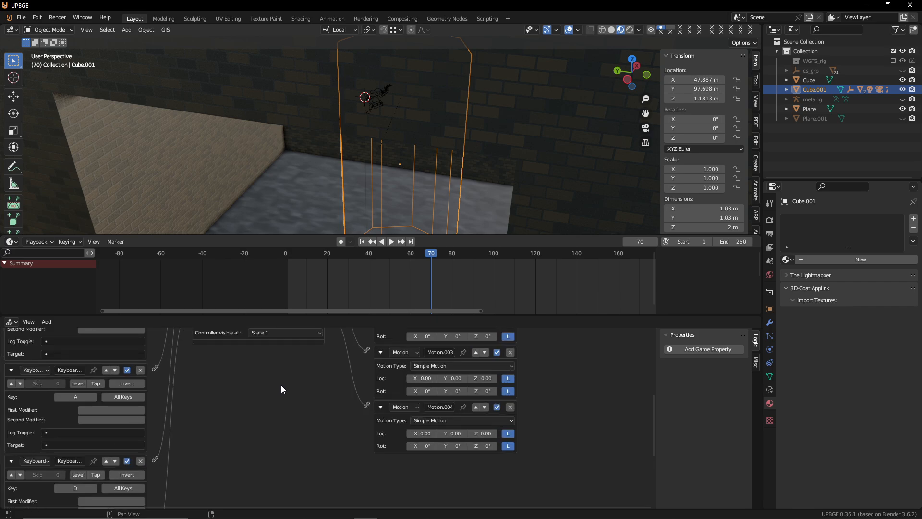
pyautogui.scroll(1, 281, 385)
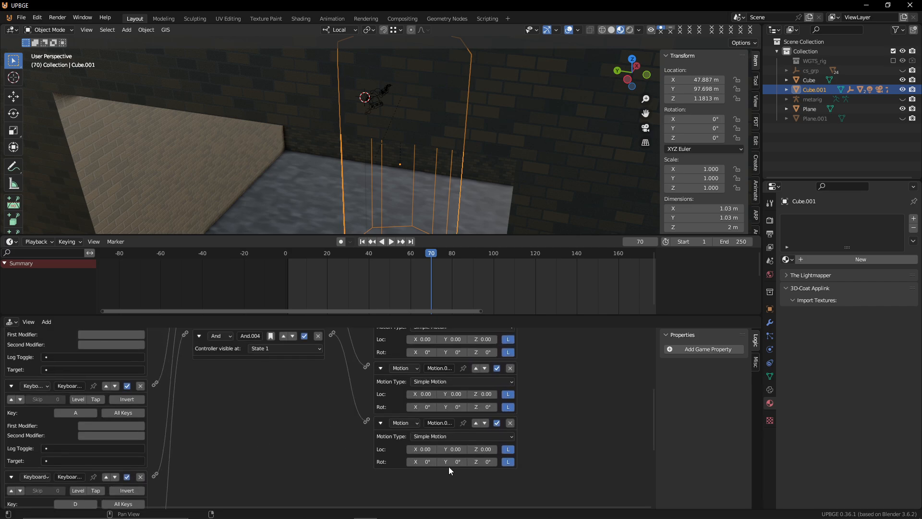
pyautogui.click(456, 451)
pyautogui.write('0.1')
pyautogui.write('0.')
pyautogui.write('6')
pyautogui.press('Return')
# Step: Activate the Move tool to show the player's axes, and set the W key's Motion actuator Y location to 0.2
pyautogui.scroll(10, 233, 428)
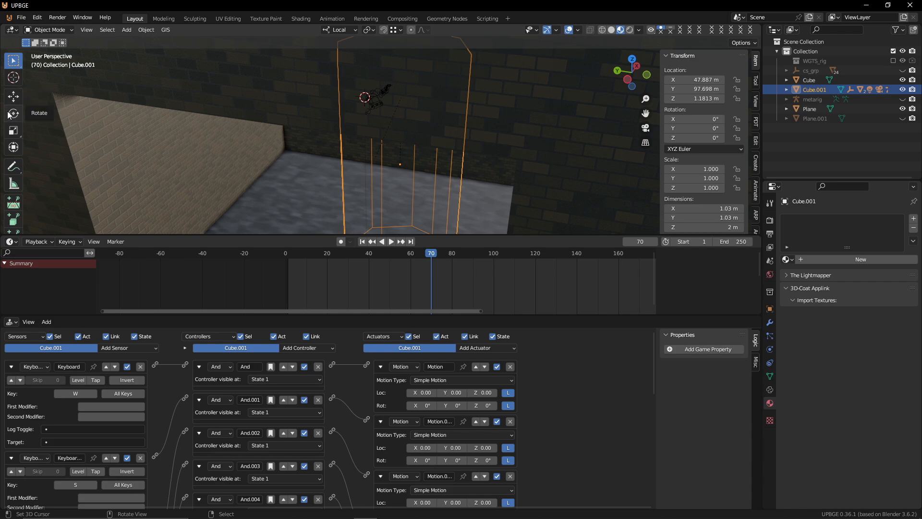
pyautogui.click(13, 97)
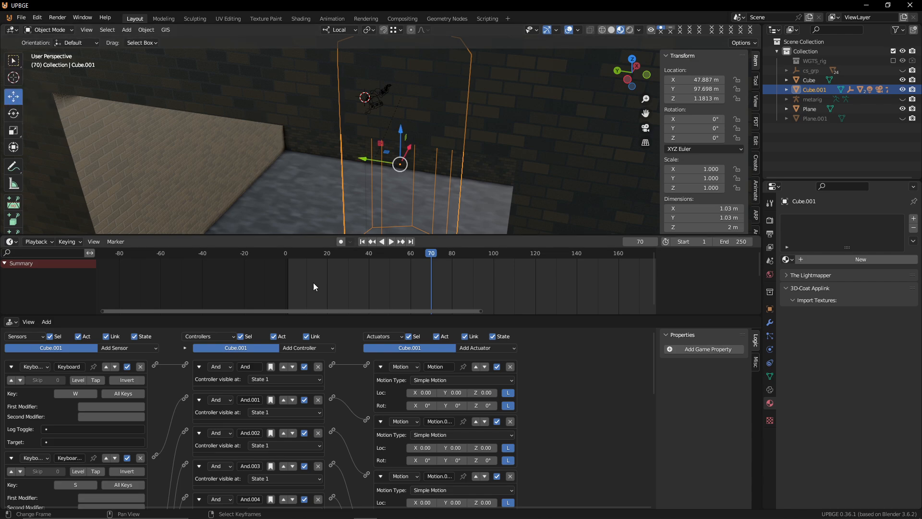
pyautogui.click(451, 392)
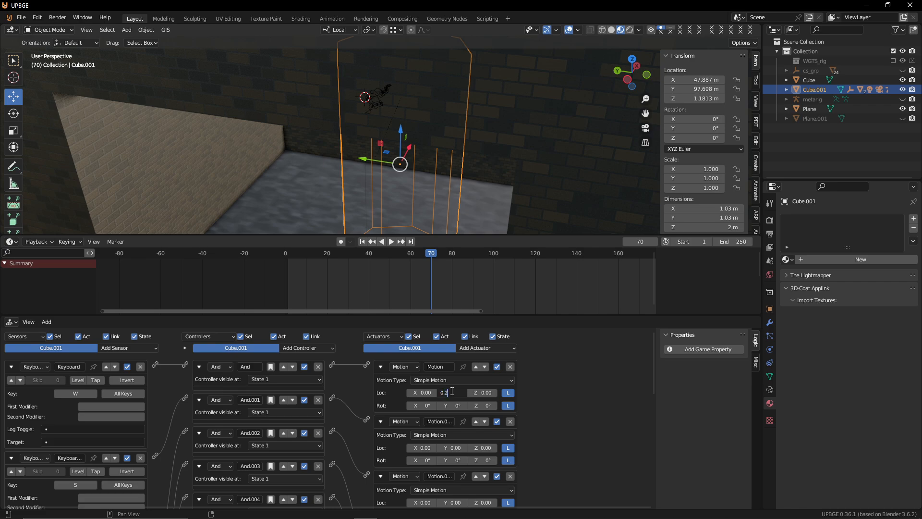
pyautogui.write('0.2')
pyautogui.press('Return')
pyautogui.click(454, 448)
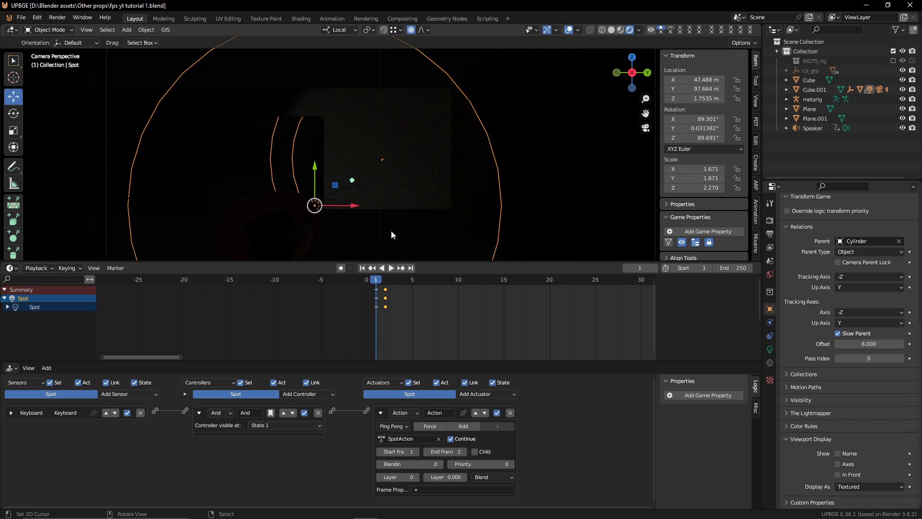
# Step: Run the game in an enlarged viewport to test the Spot light's keyboard action, and enlarge the Timeline area after stopping
pyautogui.moveTo(425, 264); pyautogui.dragTo(425, 304)
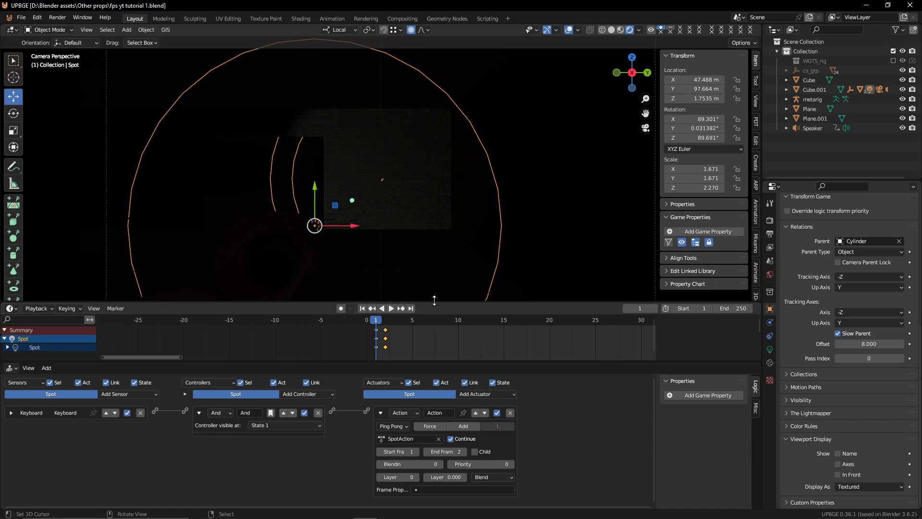
pyautogui.press('p')
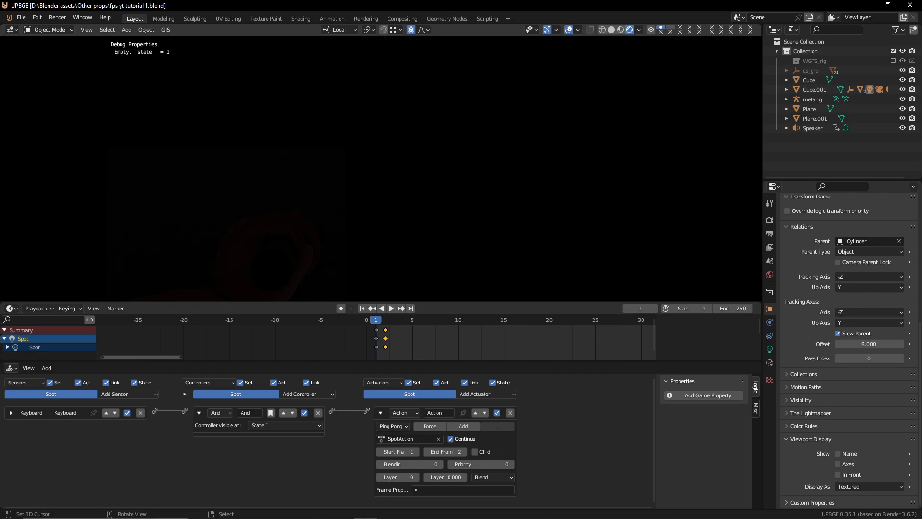
pyautogui.press('Escape')
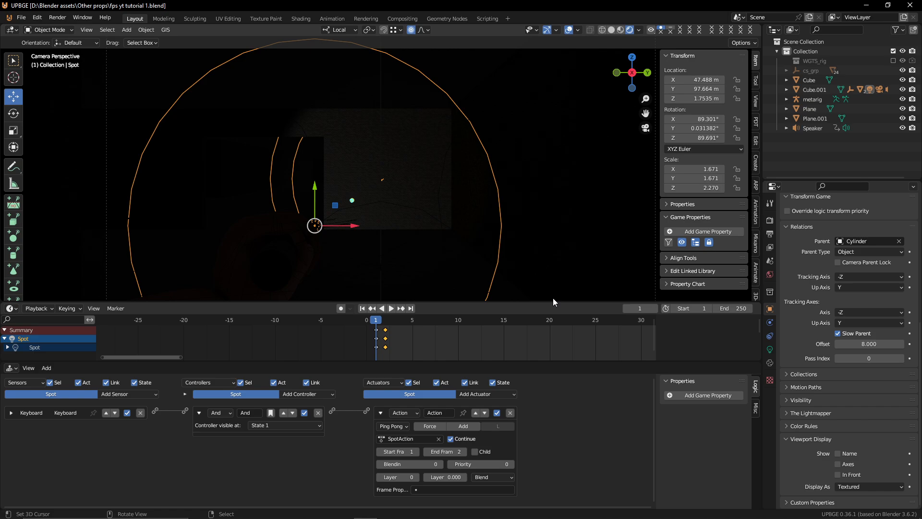
pyautogui.moveTo(558, 302); pyautogui.dragTo(558, 158)
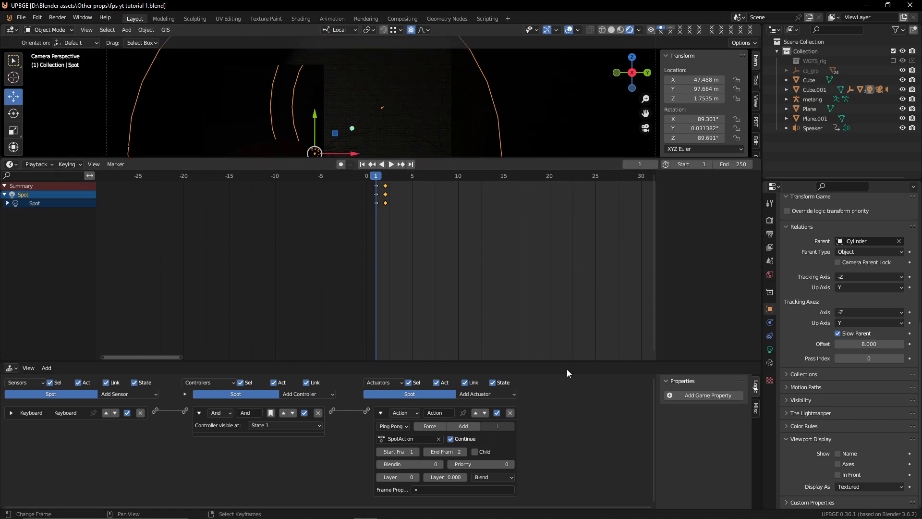
# Step: Enlarge the Logic Editor, expand the Spot light's Keyboard sensor and inspect the light's Power setting
pyautogui.moveTo(564, 364); pyautogui.dragTo(592, 220)
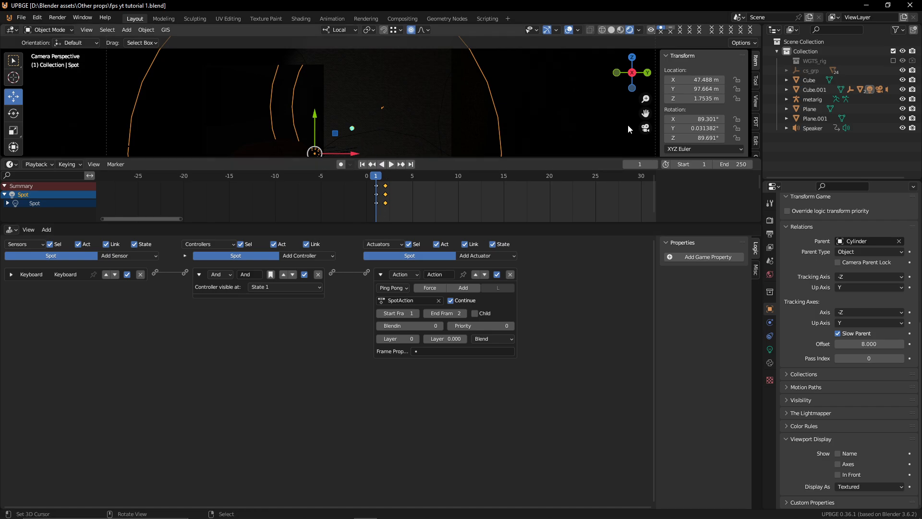
pyautogui.click(12, 274)
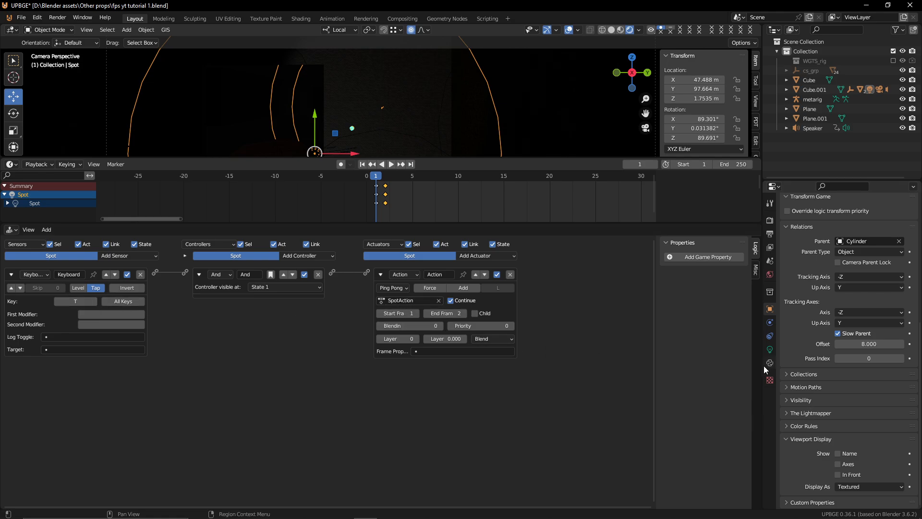
pyautogui.click(769, 350)
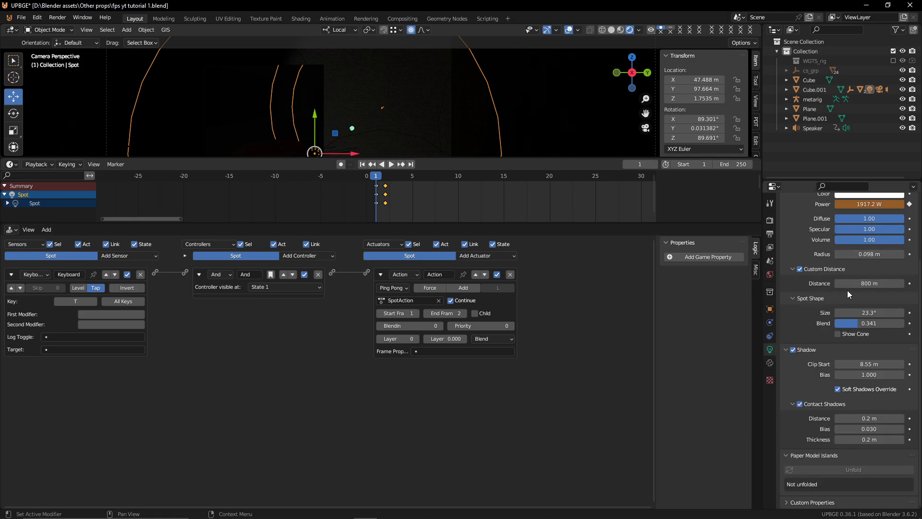
pyautogui.scroll(2, 848, 259)
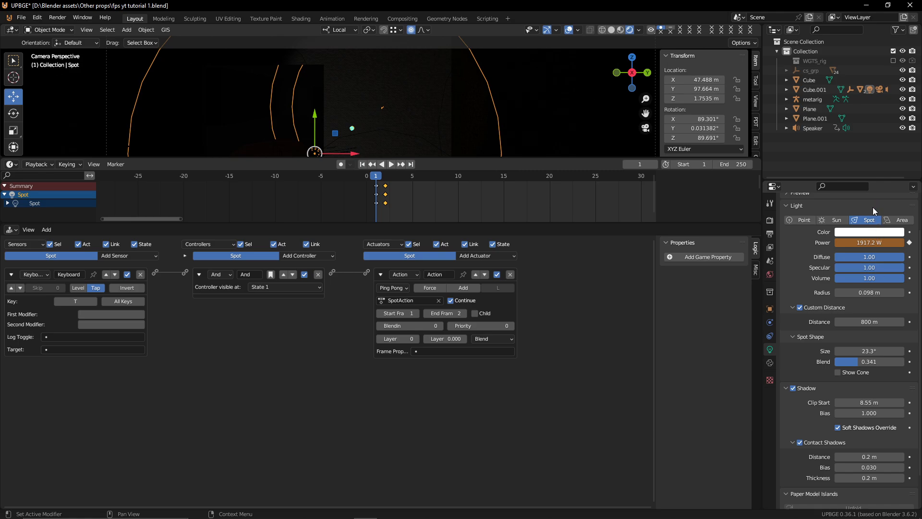
pyautogui.click(871, 242)
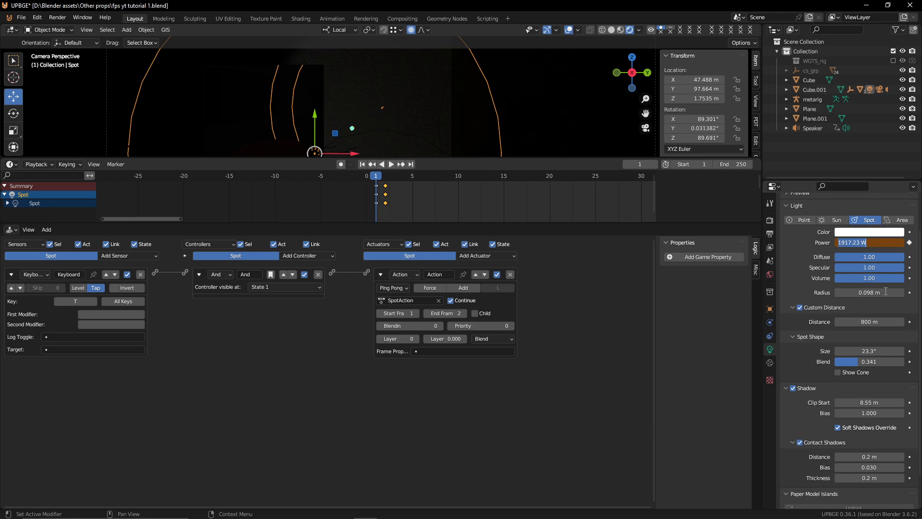
pyautogui.click(591, 334)
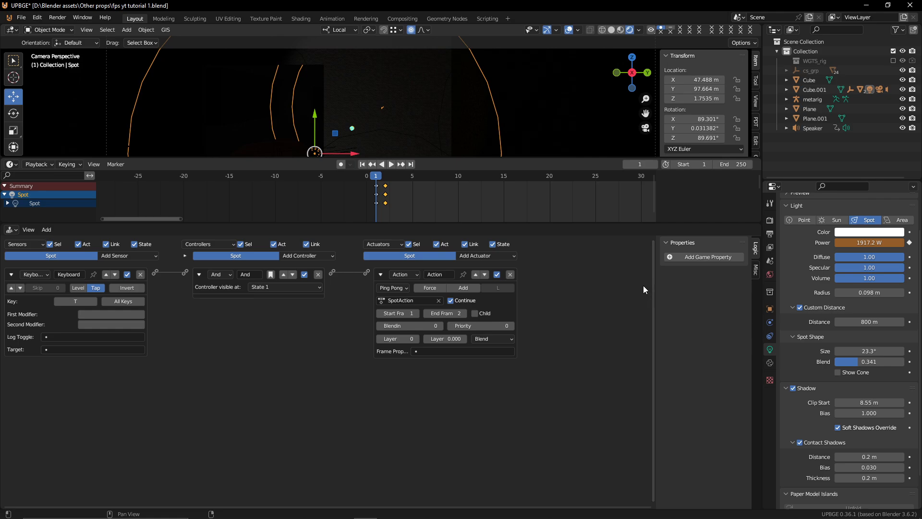
# Step: Step back and forth between the Spot light's two keyframes to compare its animated power
pyautogui.press('Left')
pyautogui.press('Right')
pyautogui.press('Right')
pyautogui.press('Left')
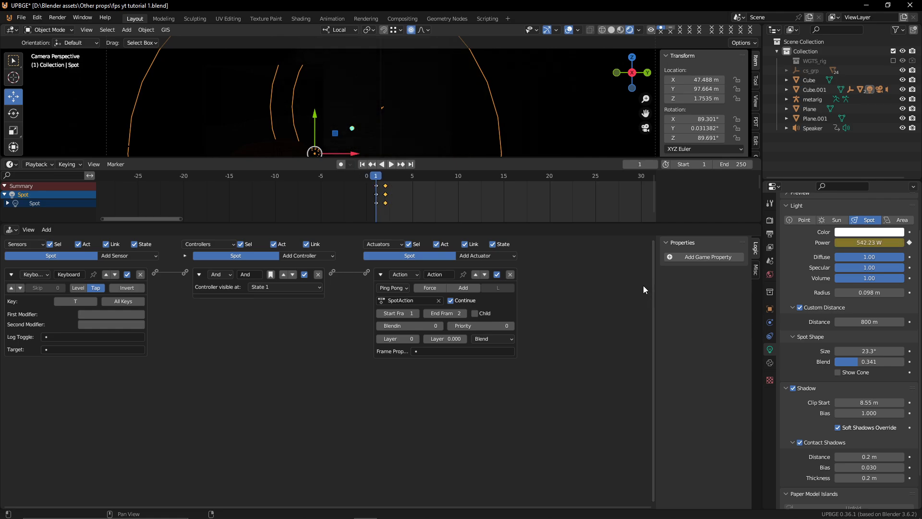
pyautogui.press('Right')
pyautogui.press('Left')
pyautogui.press('Left')
pyautogui.press('Right')
pyautogui.press('Right')
pyautogui.press('Left')
pyautogui.press('Right')
pyautogui.press('Left')
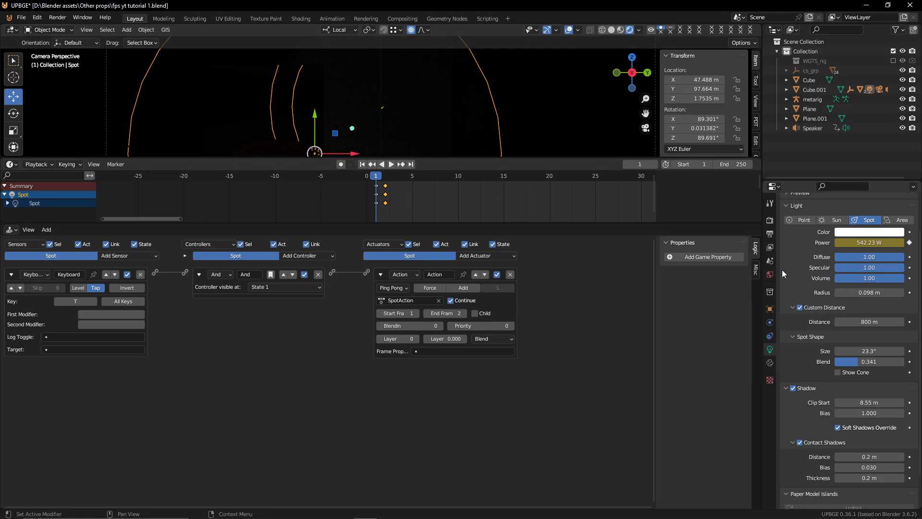
# Step: Review the Spot light's parent and Slow Parent settings in its object relations
pyautogui.click(771, 310)
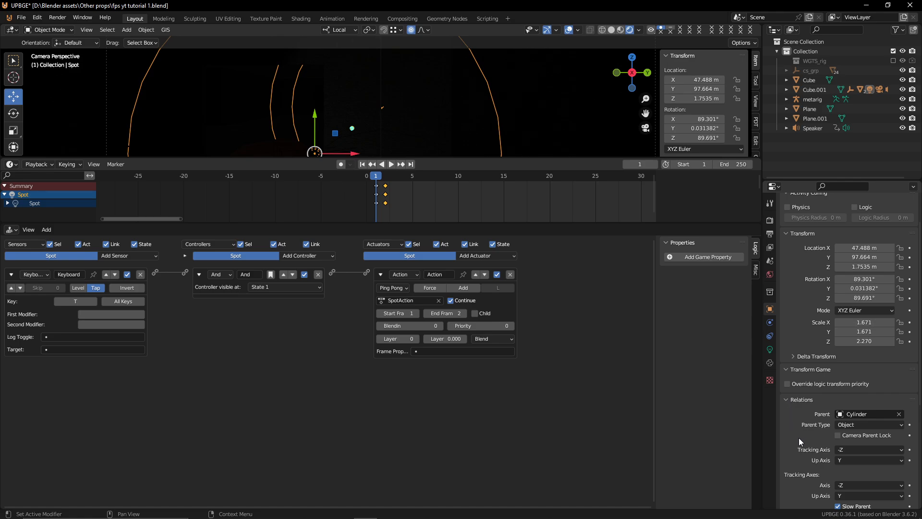
pyautogui.scroll(-8, 799, 437)
pyautogui.scroll(2, 852, 351)
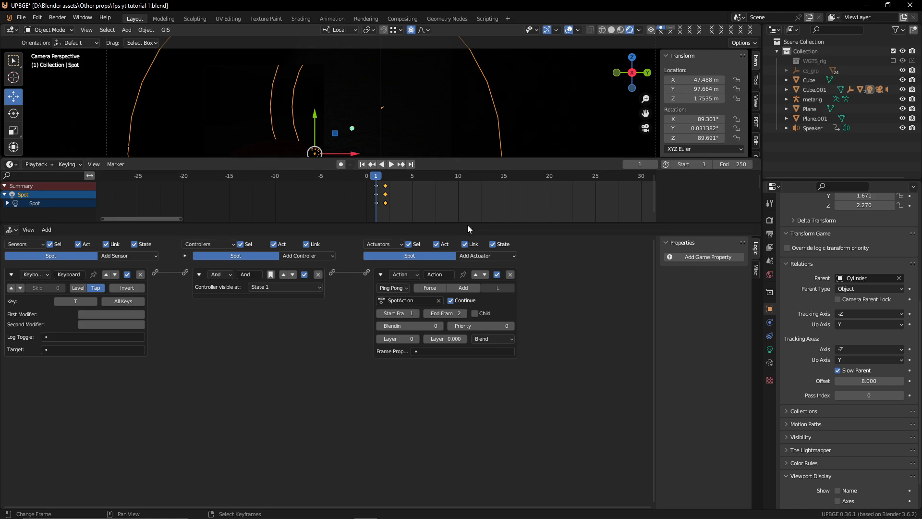
# Step: Switch the viewport to Material Preview shading and select the speaker beside the flashlight
pyautogui.moveTo(467, 224); pyautogui.dragTo(469, 237)
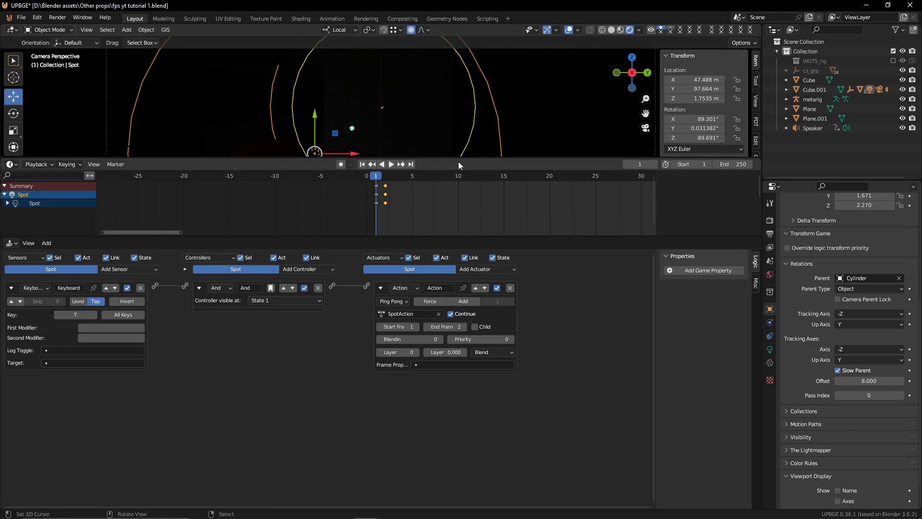
pyautogui.click(620, 29)
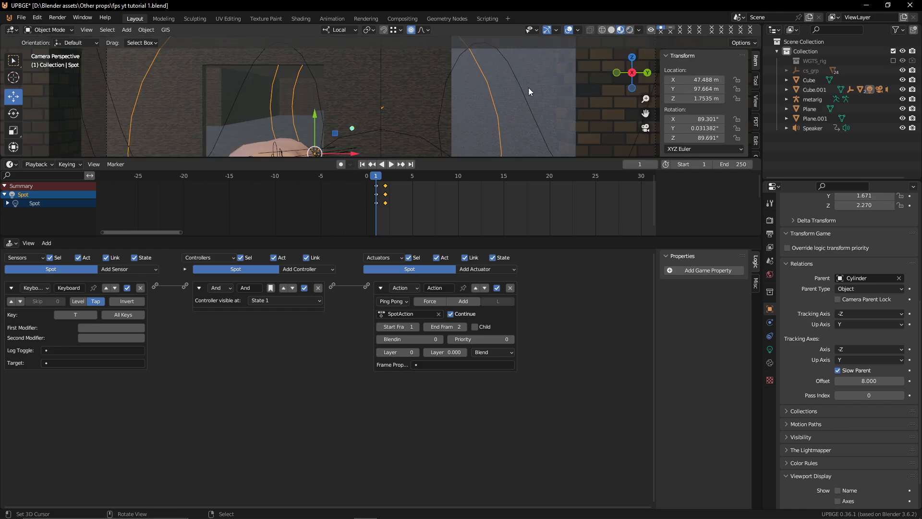
pyautogui.moveTo(423, 157); pyautogui.dragTo(423, 182)
pyautogui.moveTo(418, 144); pyautogui.dragTo(440, 146, button='middle')
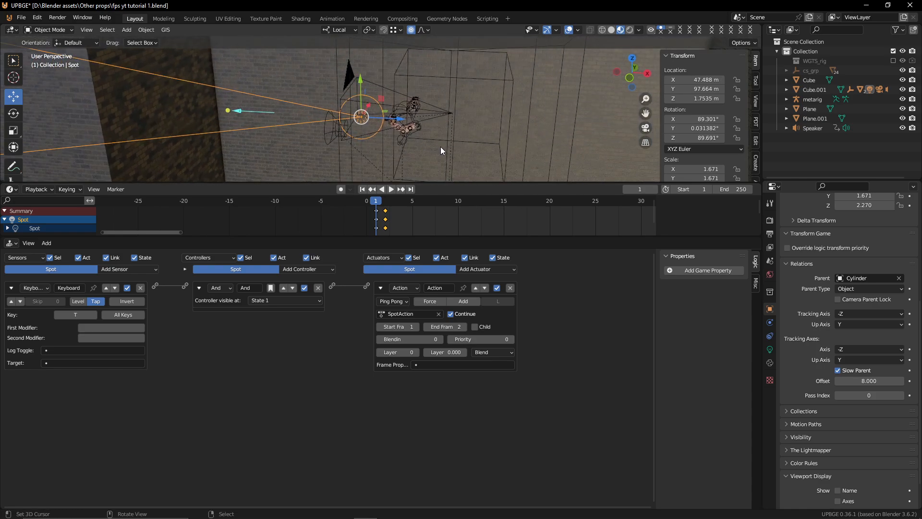
pyautogui.click(331, 116)
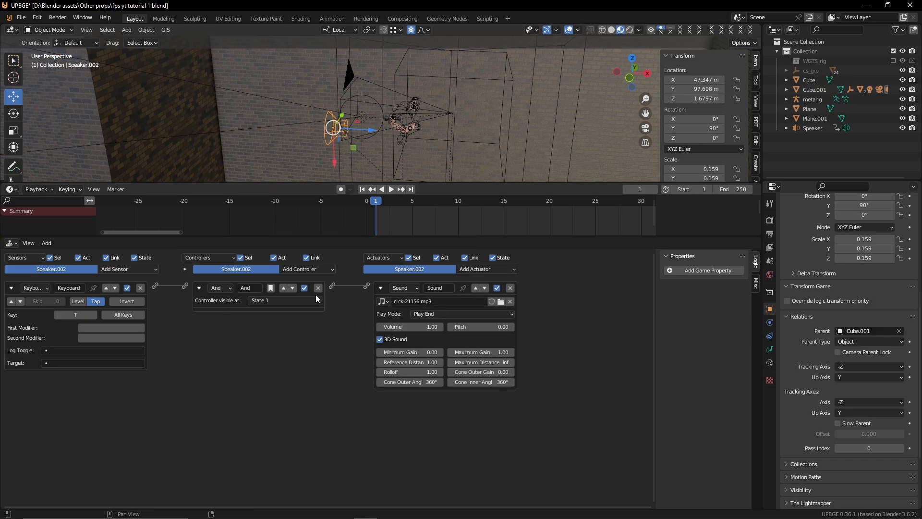
# Step: Switch to the browser to view the Pixabay footstep sound effects, and return to UPBGE
pyautogui.click(388, 512)
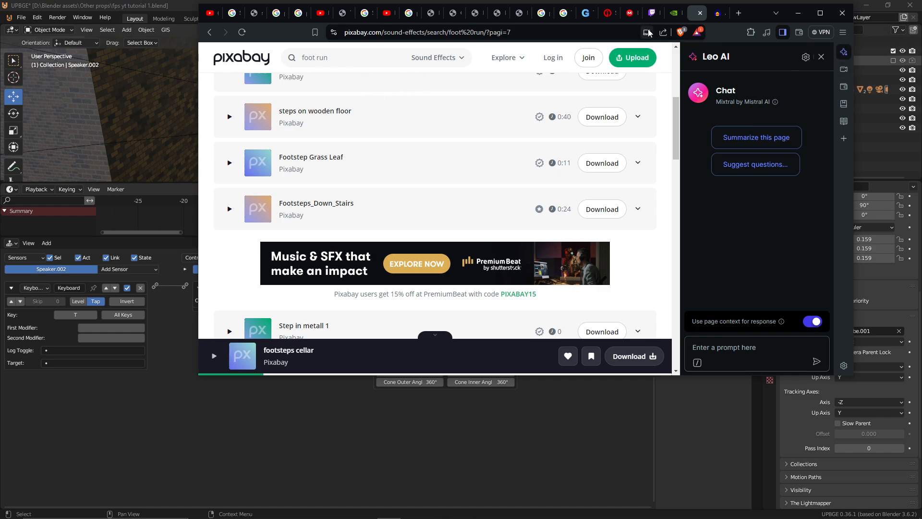
pyautogui.click(798, 13)
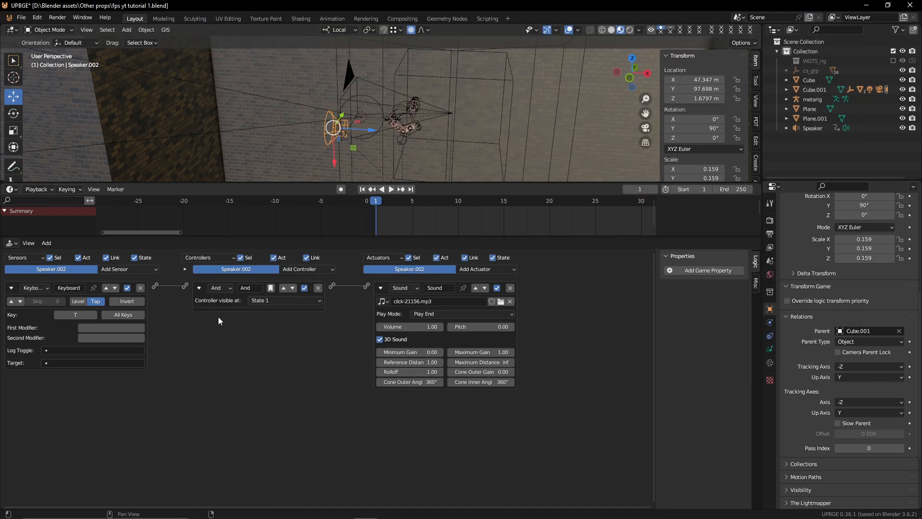
# Step: Check the 3D Sound option of the flashlight speaker's click sound and run the game briefly to test it
pyautogui.click(380, 339)
pyautogui.press('p')
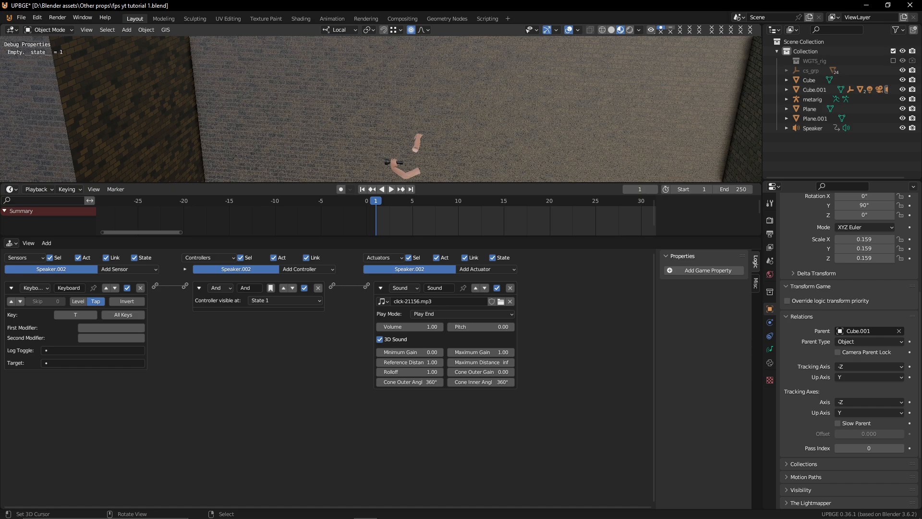
pyautogui.press('Escape')
pyautogui.press('Escape')
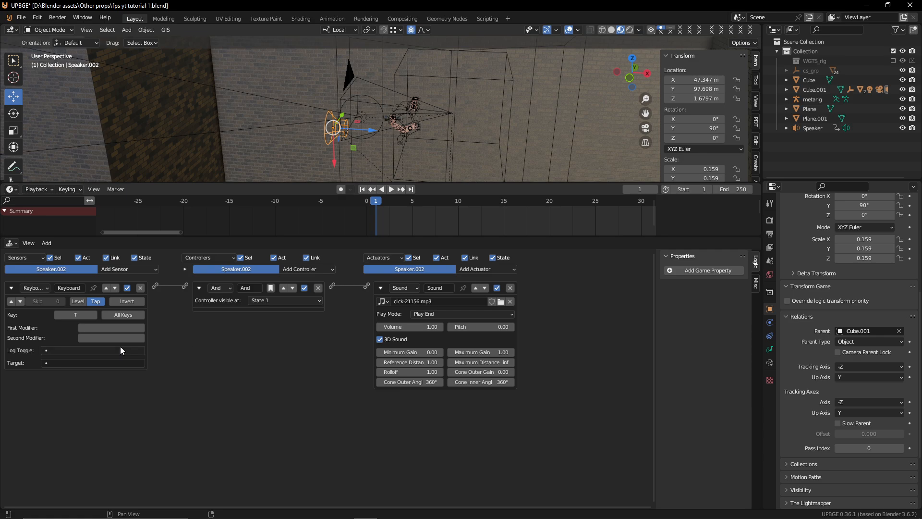
# Step: Select the speaker at the player's feet and enable 3D Sound on its running footstep Sound actuator
pyautogui.hotkey('shift', '`')
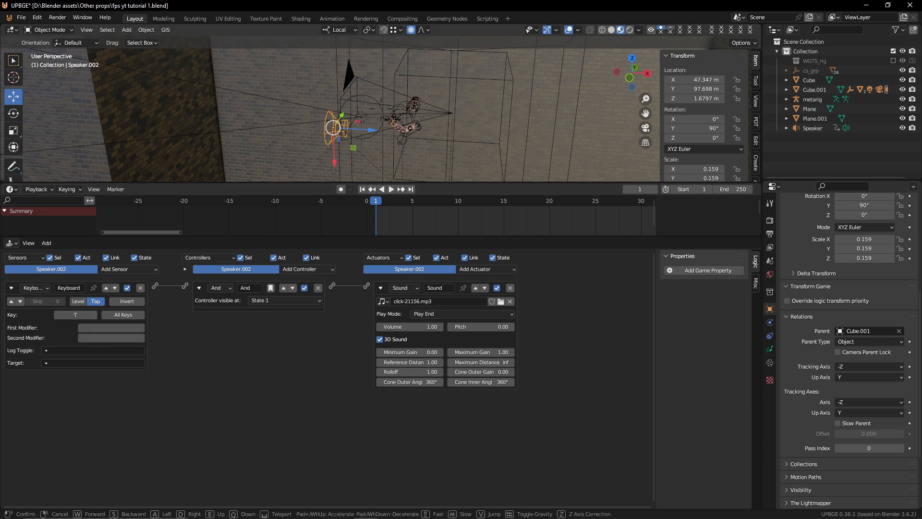
pyautogui.click(406, 151)
pyautogui.hotkey('shift', '`')
pyautogui.click(405, 151)
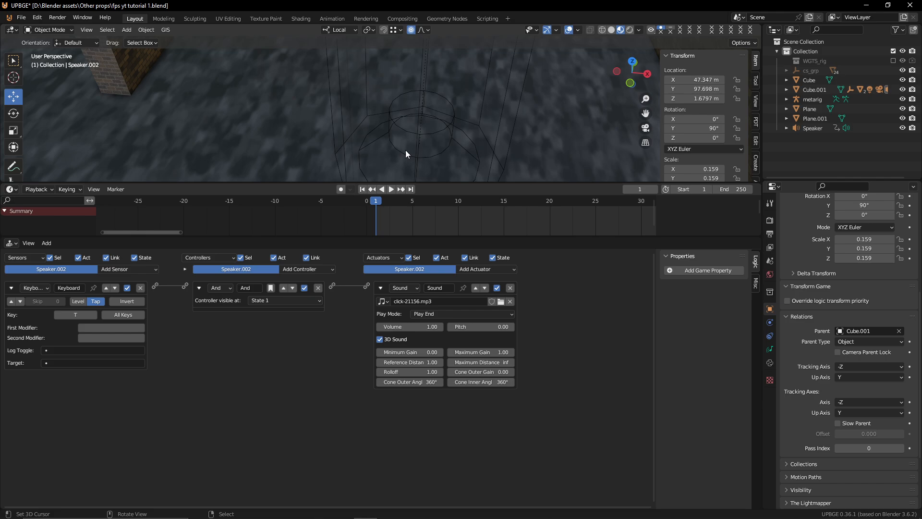
pyautogui.click(408, 132)
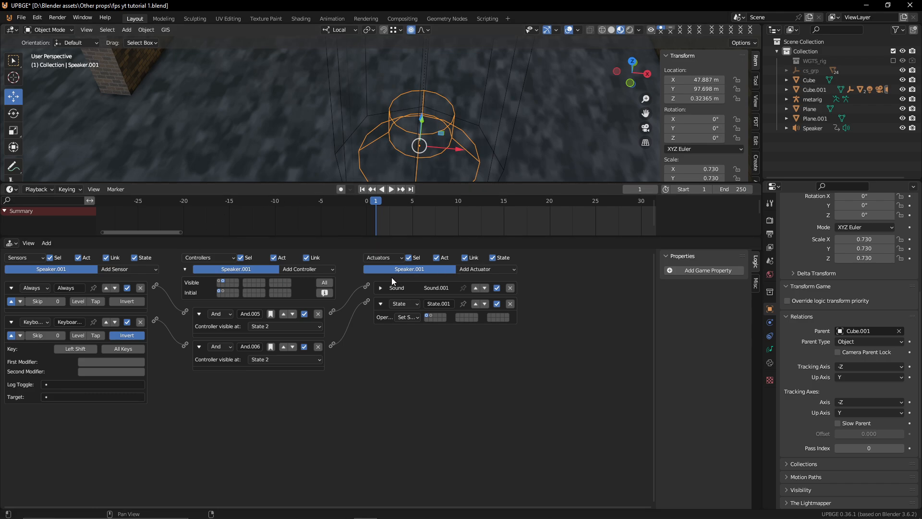
pyautogui.click(381, 287)
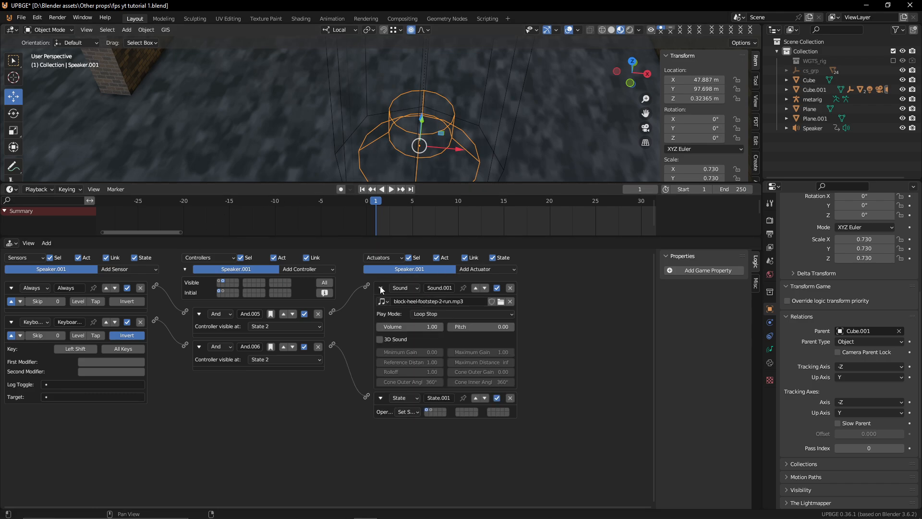
pyautogui.click(379, 339)
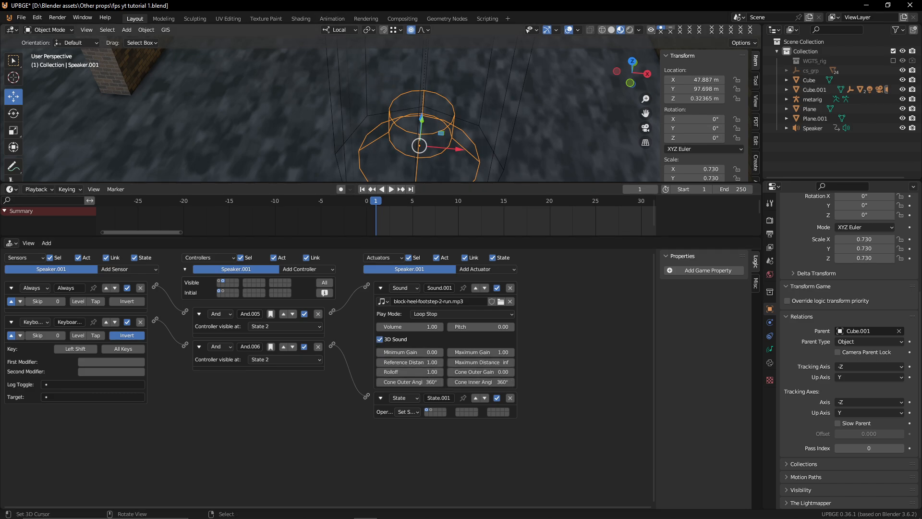
# Step: Run the game to test the running footstep sound, and stop it to look over the foot speaker
pyautogui.press('p')
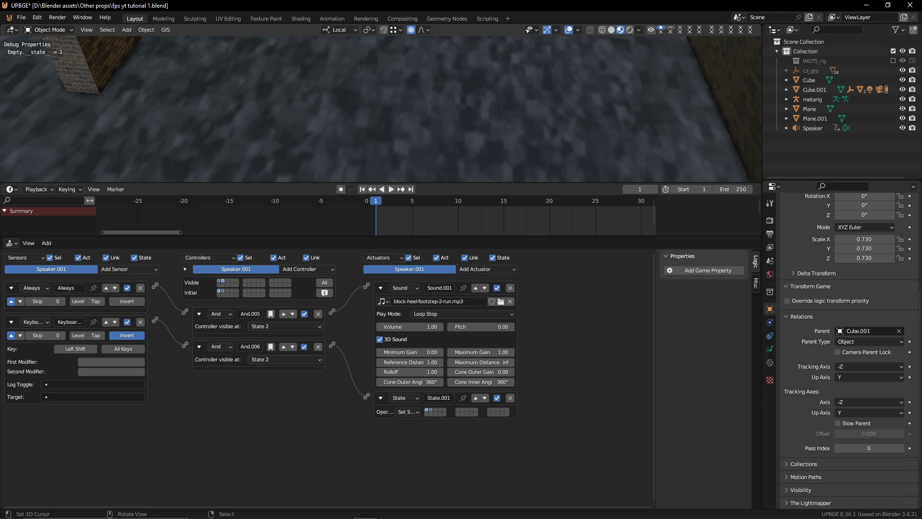
pyautogui.press('Escape')
pyautogui.hotkey('shift', '`')
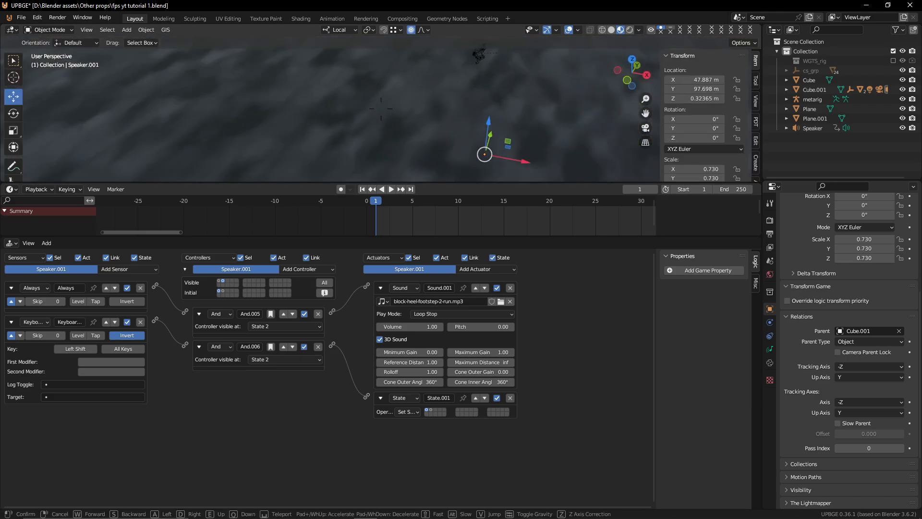
pyautogui.press('w')
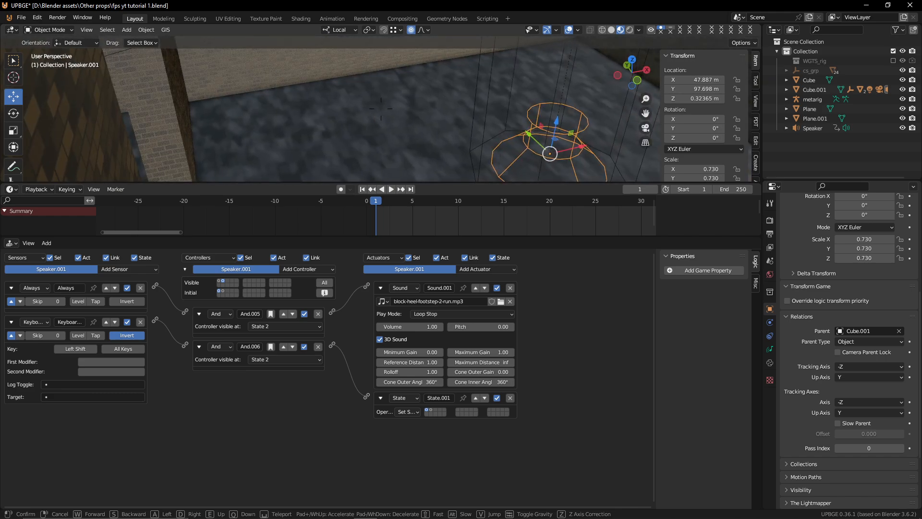
pyautogui.click(382, 109)
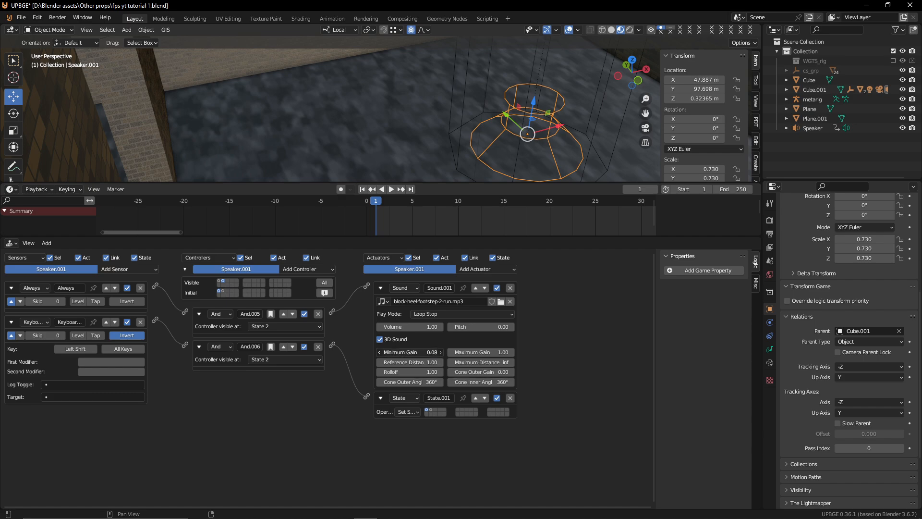
# Step: Show the foot speaker's State 1 logic and enable 3D Sound on its walking footstep actuator with a minimum gain of 0.29
pyautogui.click(220, 280)
pyautogui.click(380, 340)
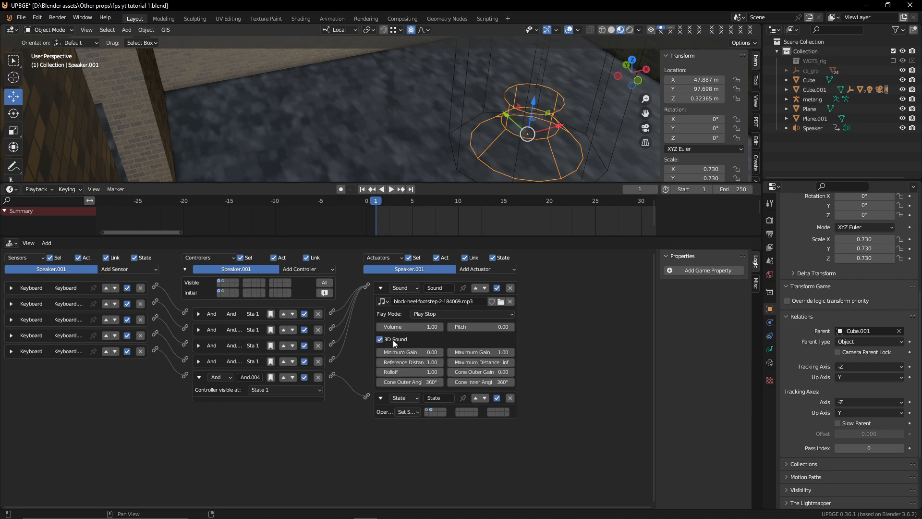
pyautogui.moveTo(408, 352); pyautogui.dragTo(423, 352)
# Step: Run the game and move through the rooms to test the 3D footstep sounds in both movement states, and stop it
pyautogui.press('p')
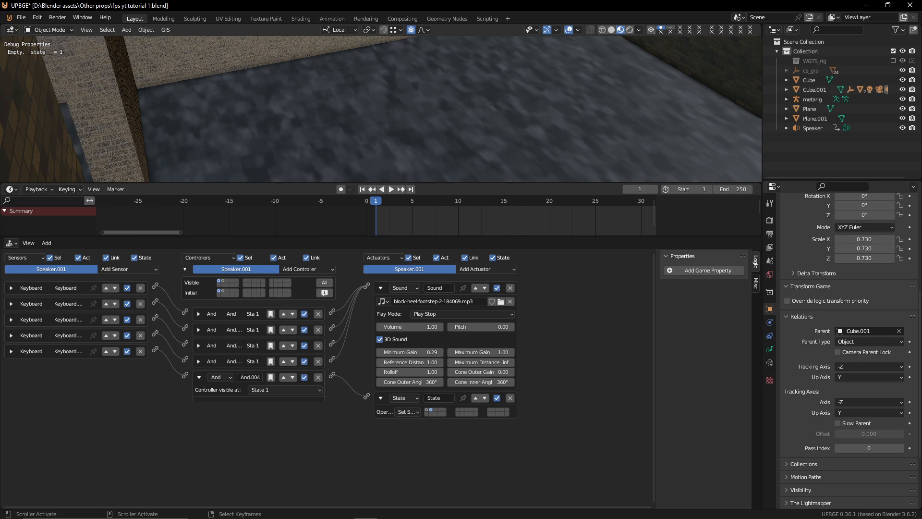
pyautogui.press('Escape')
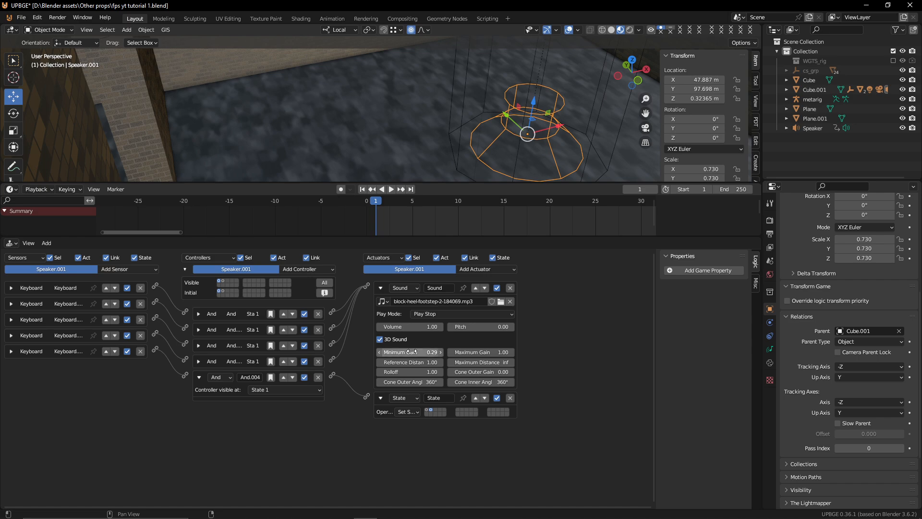
pyautogui.press('p')
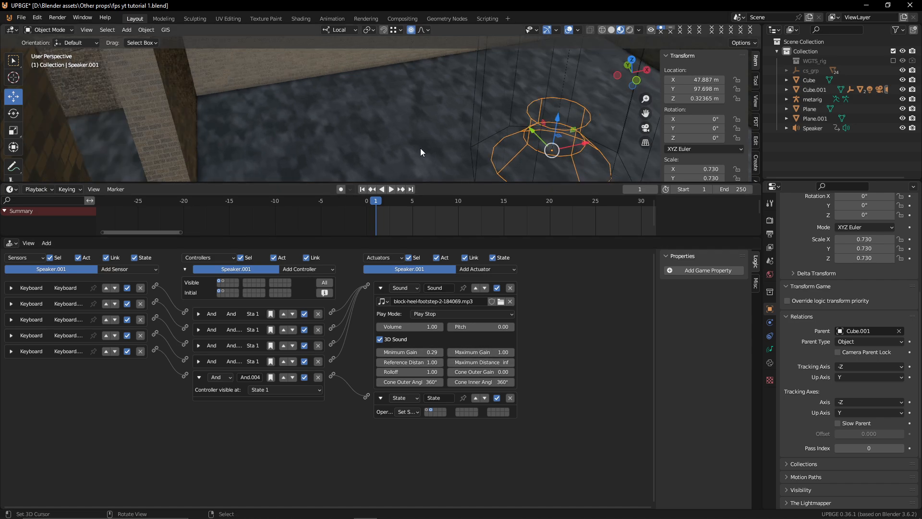
pyautogui.press('w')
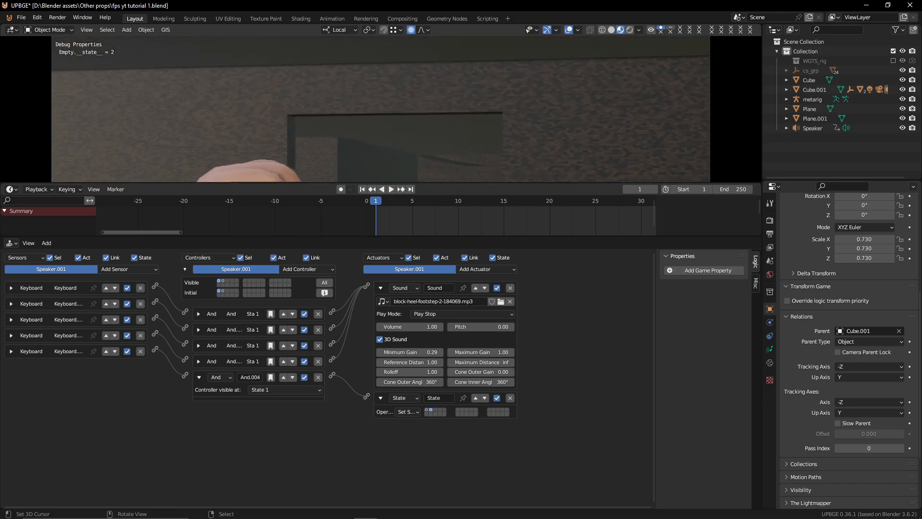
pyautogui.press('w')
pyautogui.press('w')
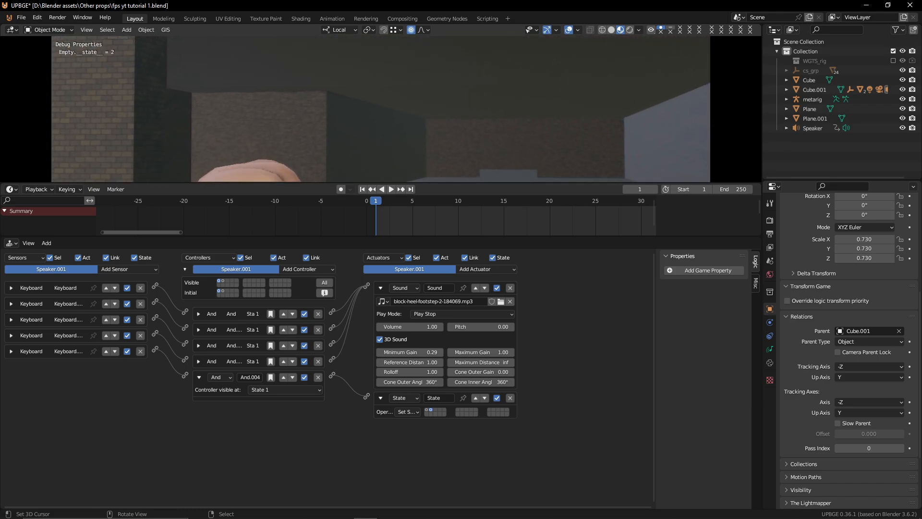
pyautogui.press('w')
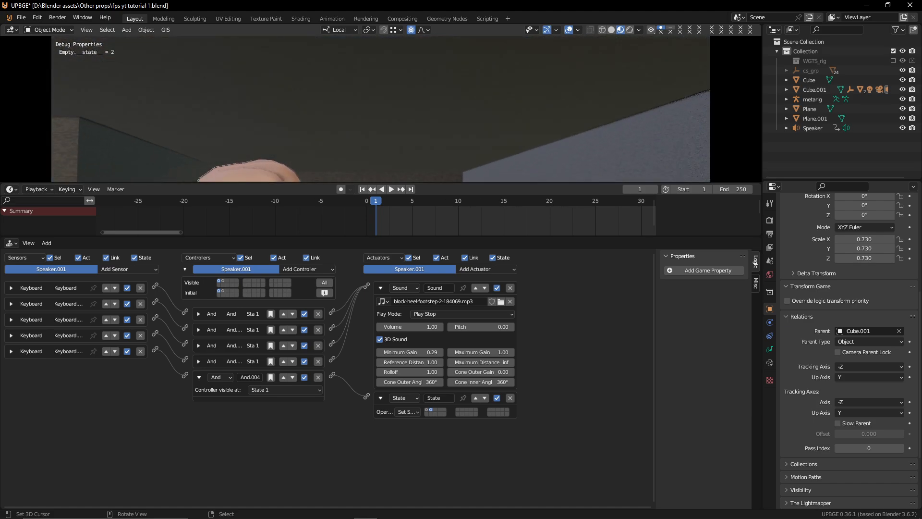
pyautogui.press('w')
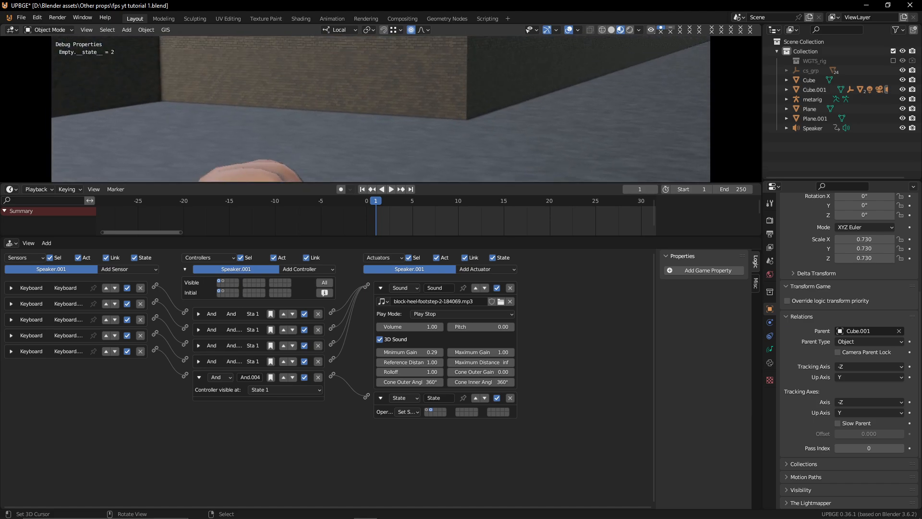
pyautogui.press('w')
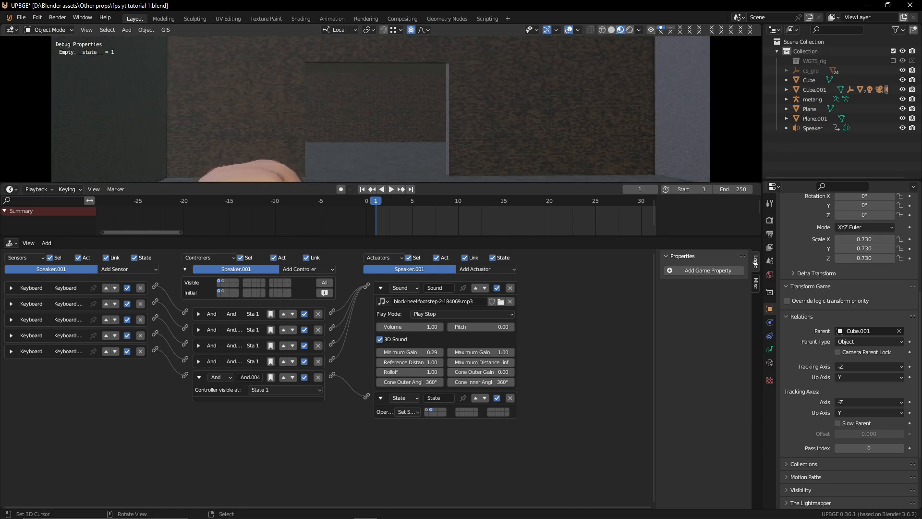
pyautogui.press('Escape')
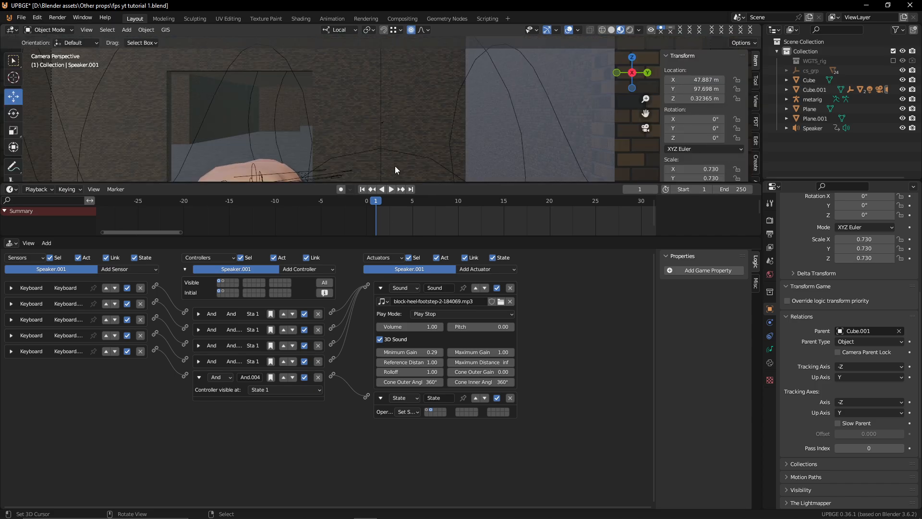
# Step: Select the player's head-bob Empty and set the Y-axis look sensitivity of its State 2 Mouse actuator to 1
pyautogui.click(224, 281)
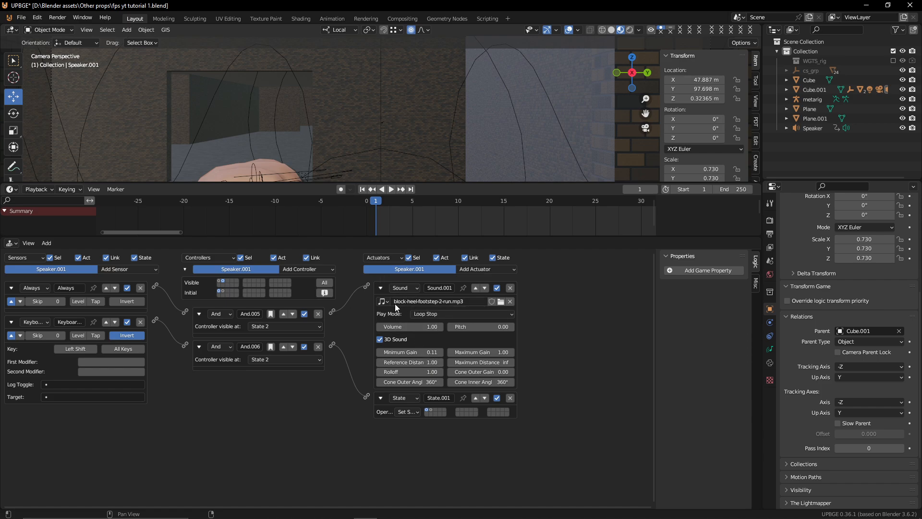
pyautogui.moveTo(284, 159); pyautogui.dragTo(368, 131, button='middle')
pyautogui.click(457, 135)
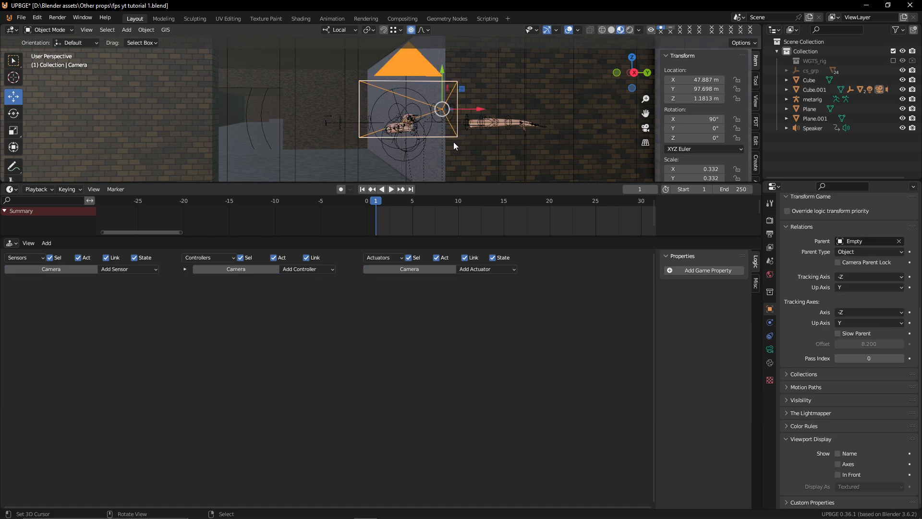
pyautogui.click(455, 117)
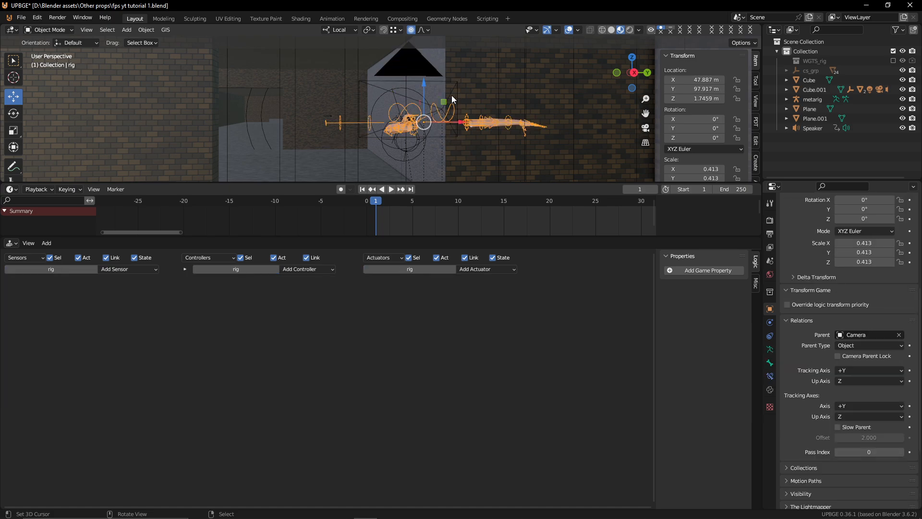
pyautogui.click(452, 94)
pyautogui.click(451, 95)
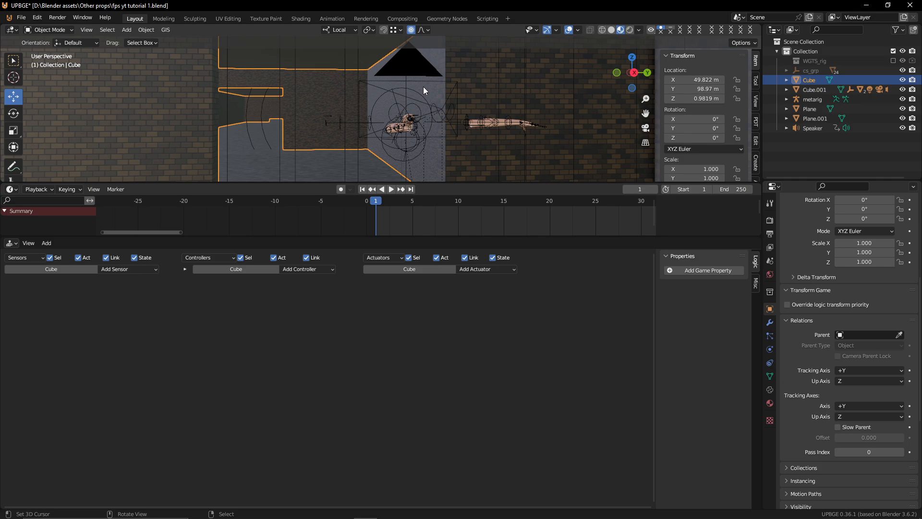
pyautogui.hotkey('shift', '`')
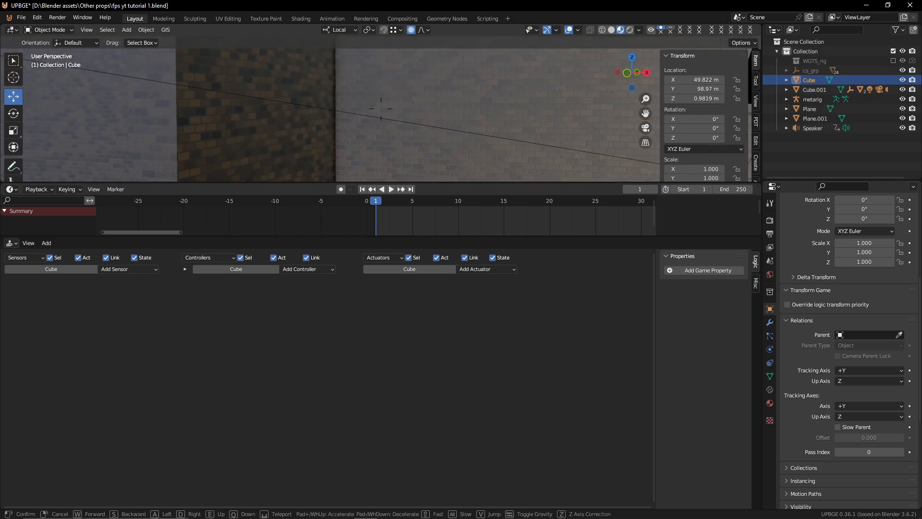
pyautogui.press('s')
pyautogui.click(401, 114)
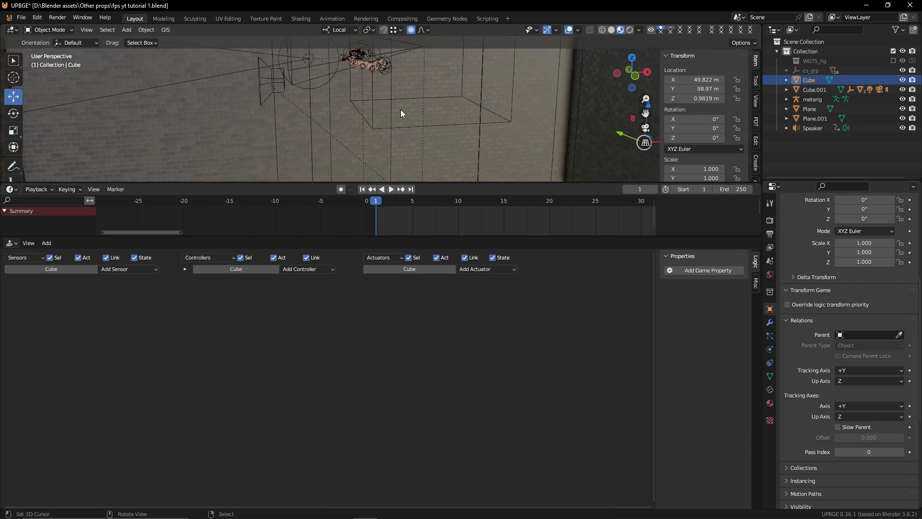
pyautogui.click(408, 125)
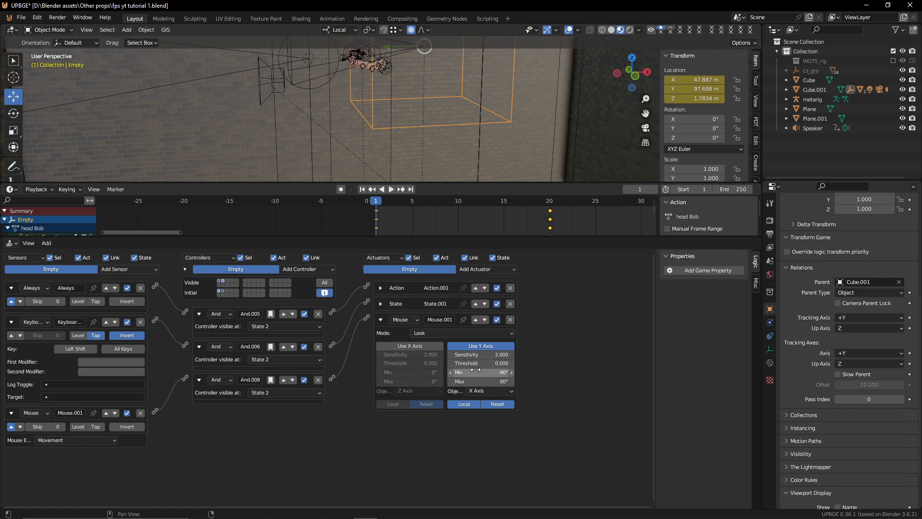
pyautogui.click(487, 354)
pyautogui.write('1')
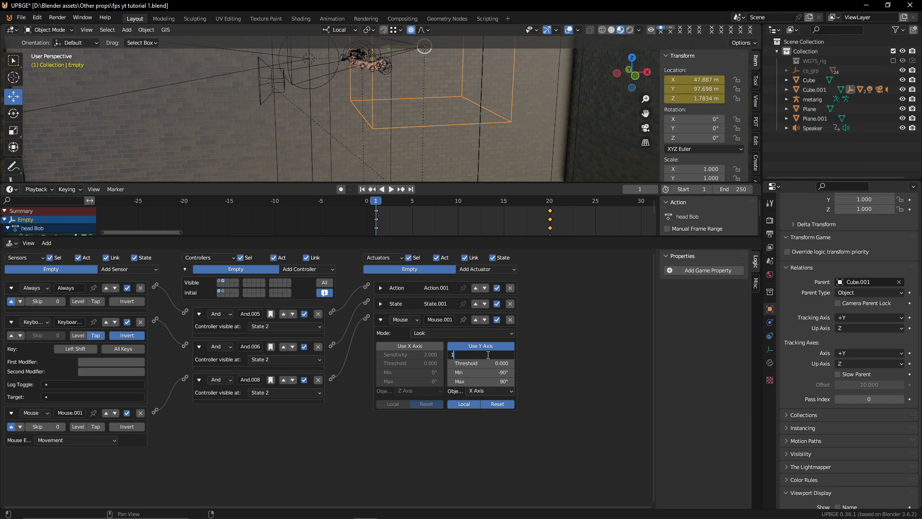
pyautogui.press('Return')
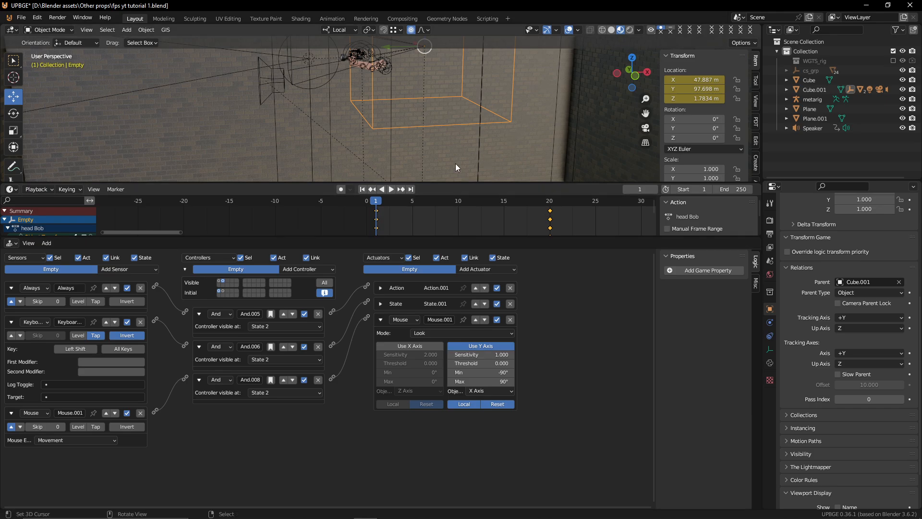
# Step: Run the game to test the mouse look sensitivity while running, and stop it
pyautogui.press('p')
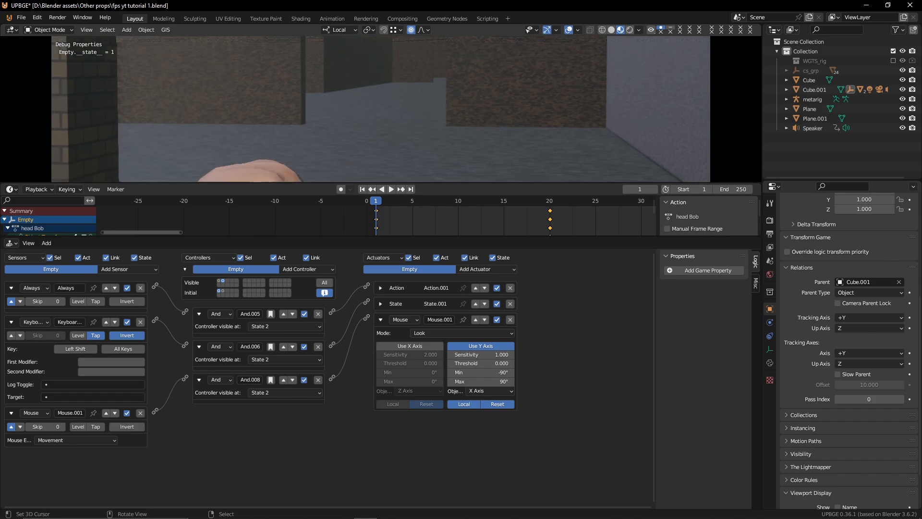
pyautogui.press('shift')
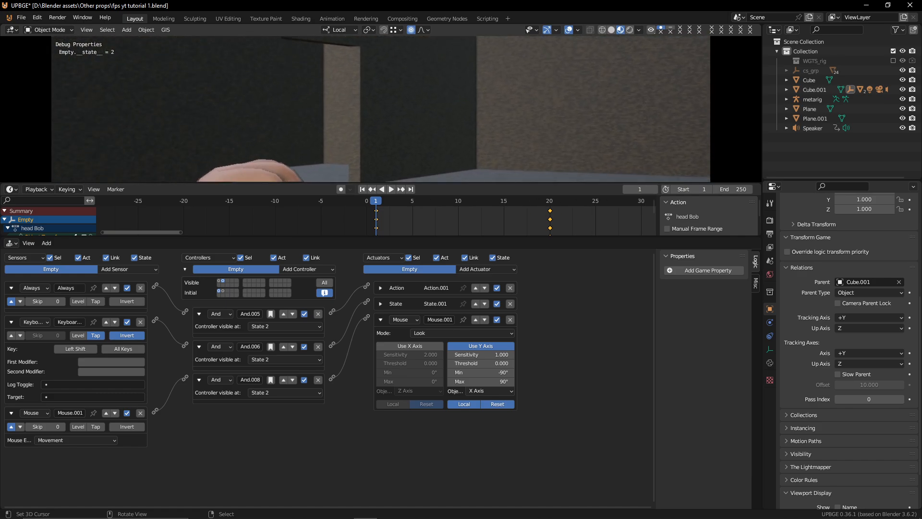
pyautogui.press('Escape')
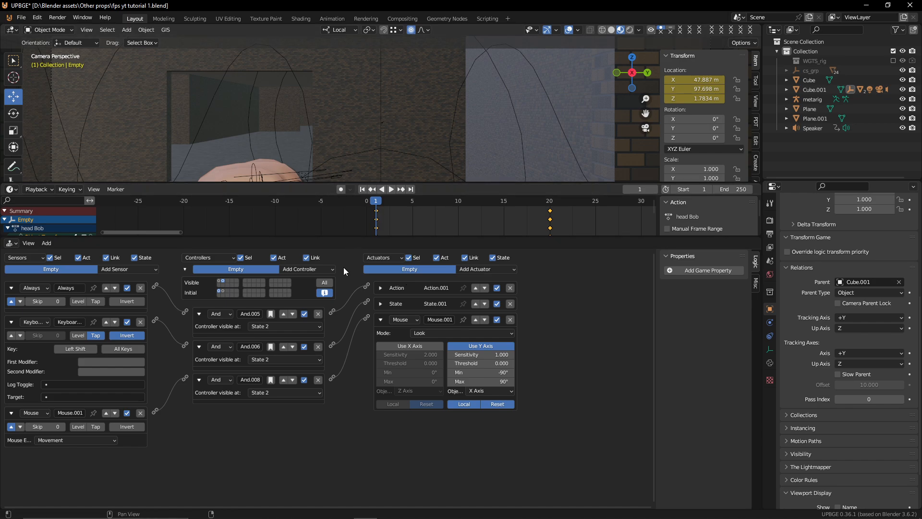
# Step: Move the timeline to frame 0 and expand the Empty's State 2 State and head Bob Action actuators
pyautogui.moveTo(376, 209)
pyautogui.mouseDown()
pyautogui.moveTo(515, 223)
pyautogui.moveTo(295, 224)
pyautogui.moveTo(601, 202)
pyautogui.moveTo(367, 215)
pyautogui.mouseUp()
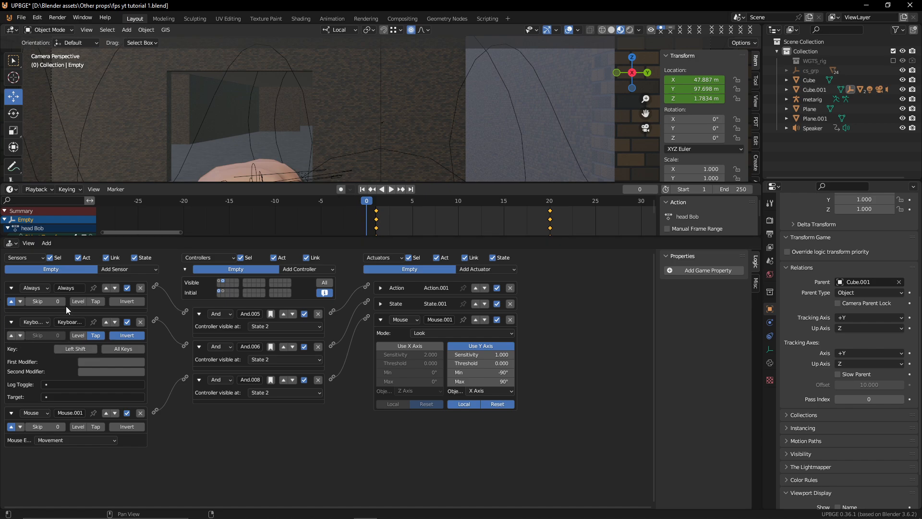
pyautogui.click(379, 303)
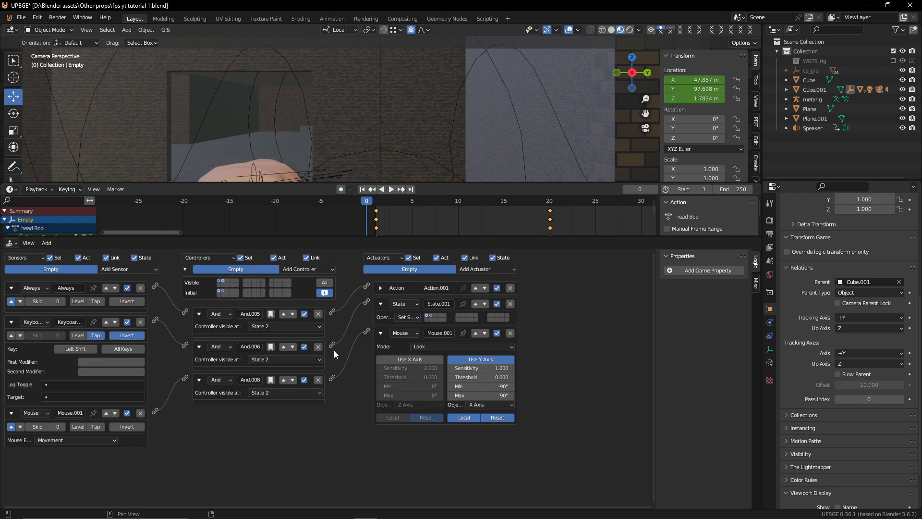
pyautogui.click(380, 288)
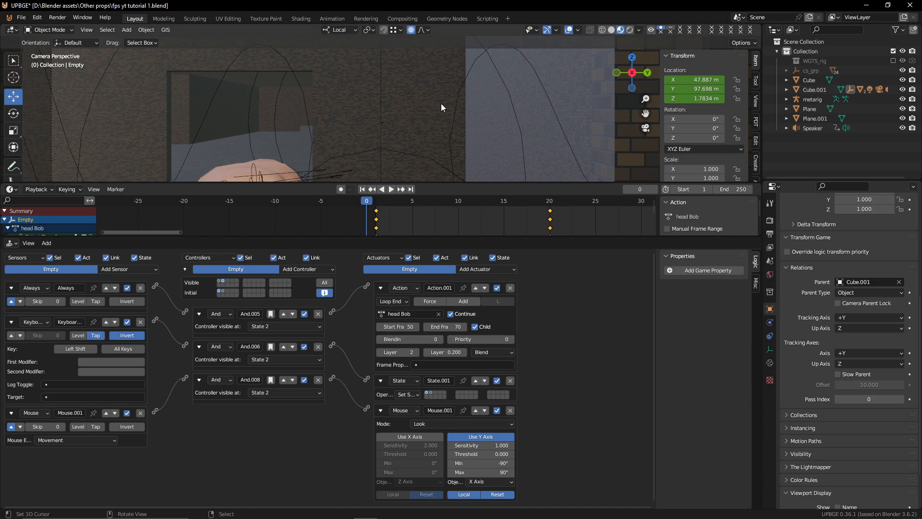
# Step: Run the game to check walking and running with the head bob, and stop it
pyautogui.press('p')
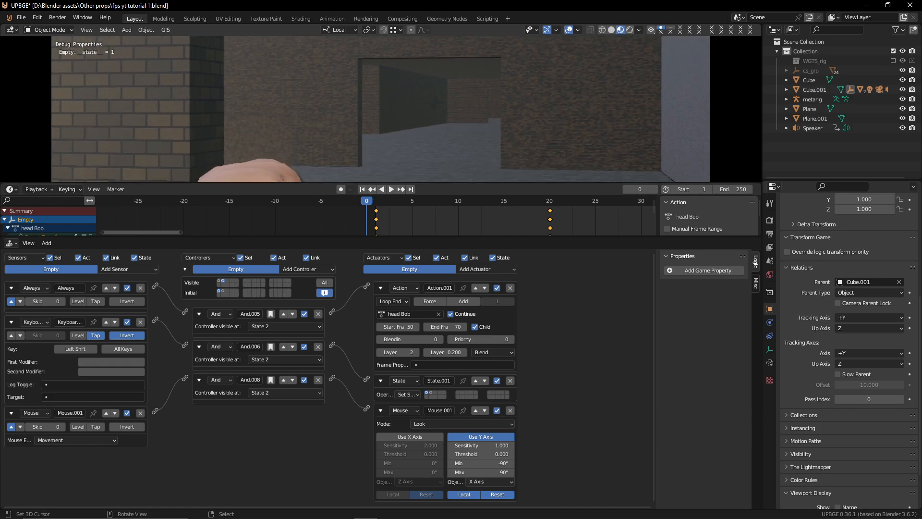
pyautogui.press('w')
pyautogui.press('shift')
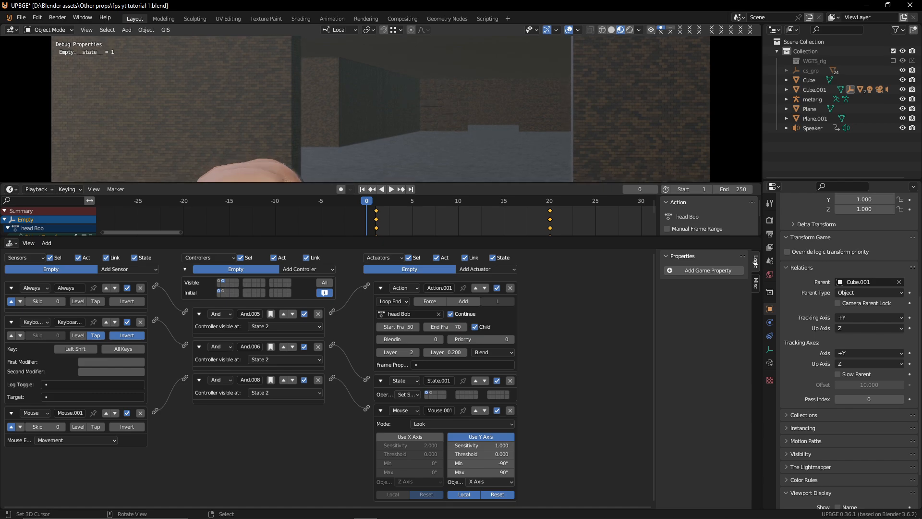
pyautogui.press('Escape')
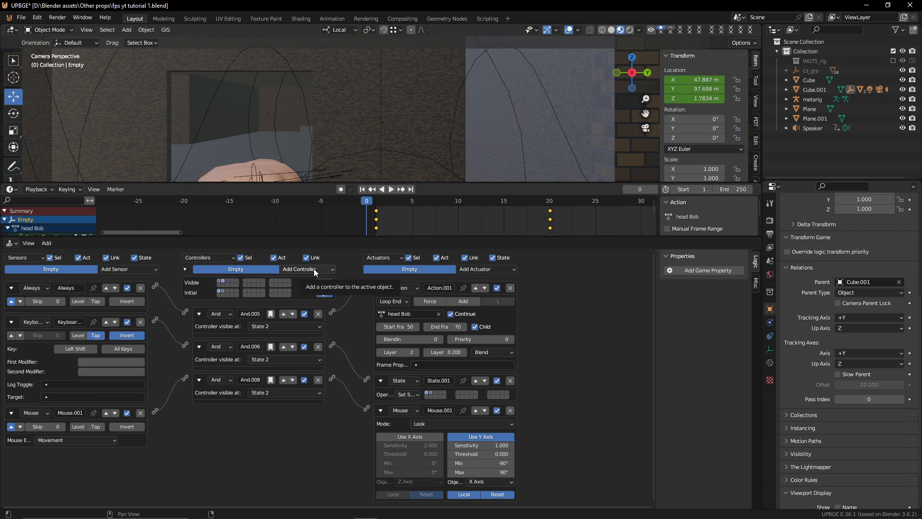
# Step: Examine the player's arms and flashlight from outside the camera, and walk through the brick-walled level to inspect its rooms
pyautogui.moveTo(308, 169); pyautogui.dragTo(426, 152, button='middle')
pyautogui.scroll(-4, 411, 135)
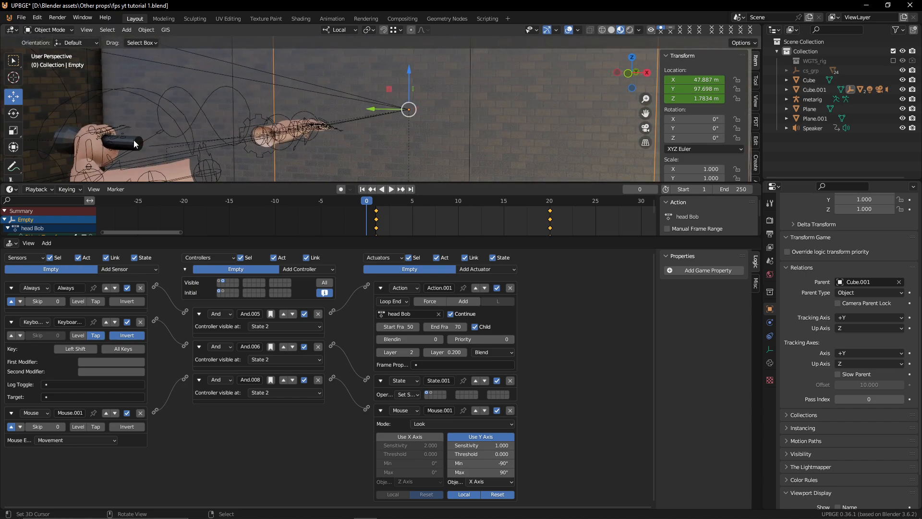
pyautogui.moveTo(133, 139); pyautogui.dragTo(183, 140, button='middle')
pyautogui.moveTo(86, 160); pyautogui.dragTo(82, 157, button='middle')
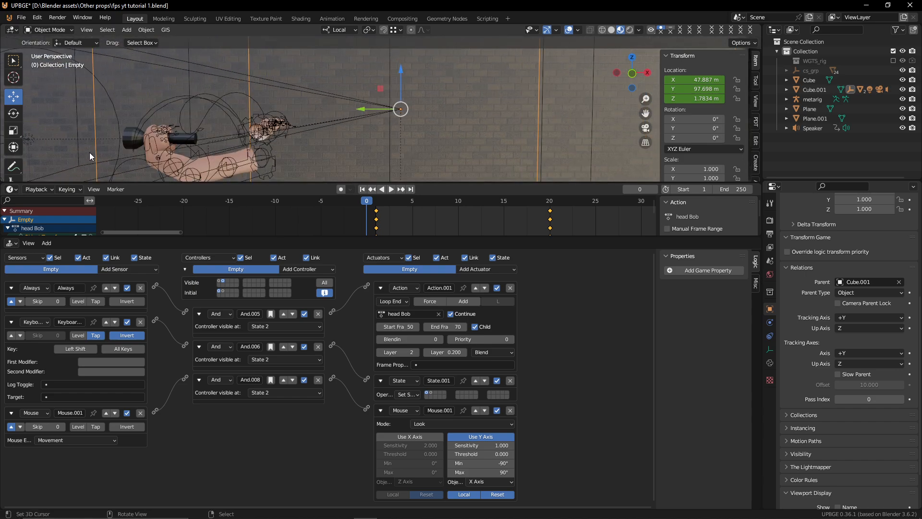
pyautogui.hotkey('shift', '`')
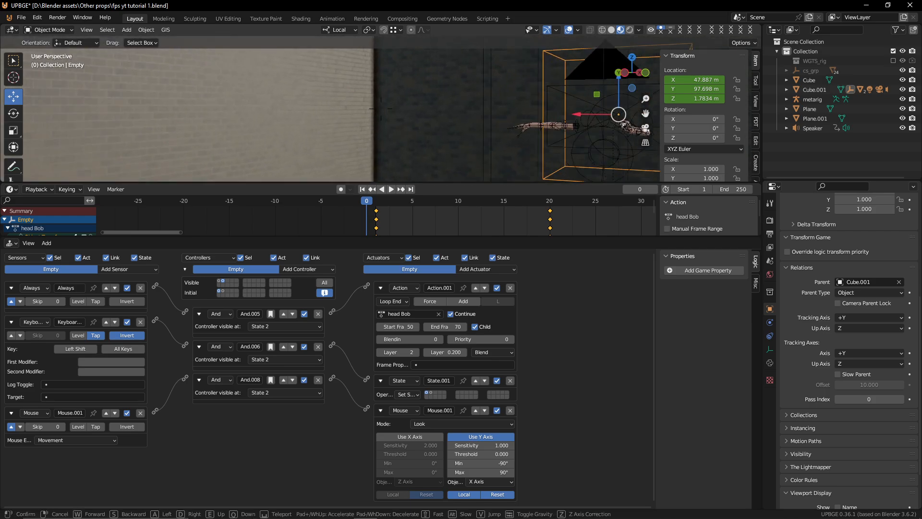
pyautogui.press('w')
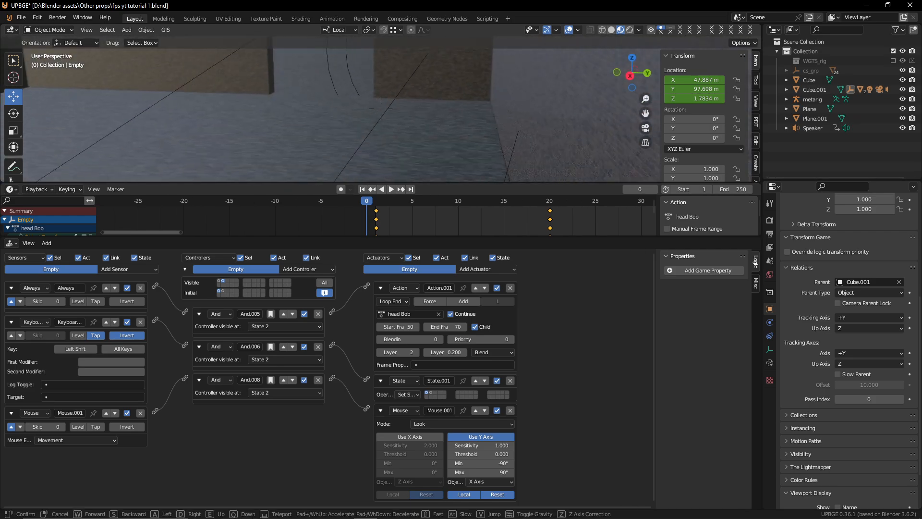
pyautogui.press('w')
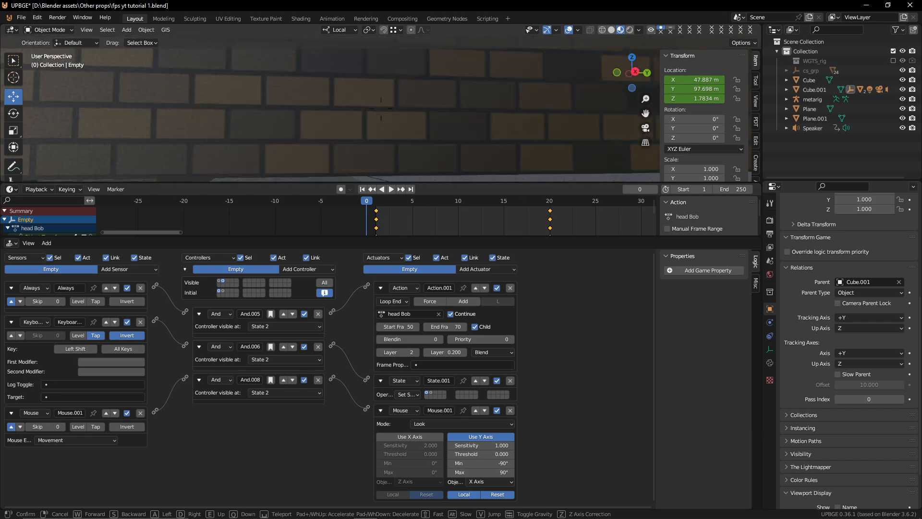
pyautogui.press('w')
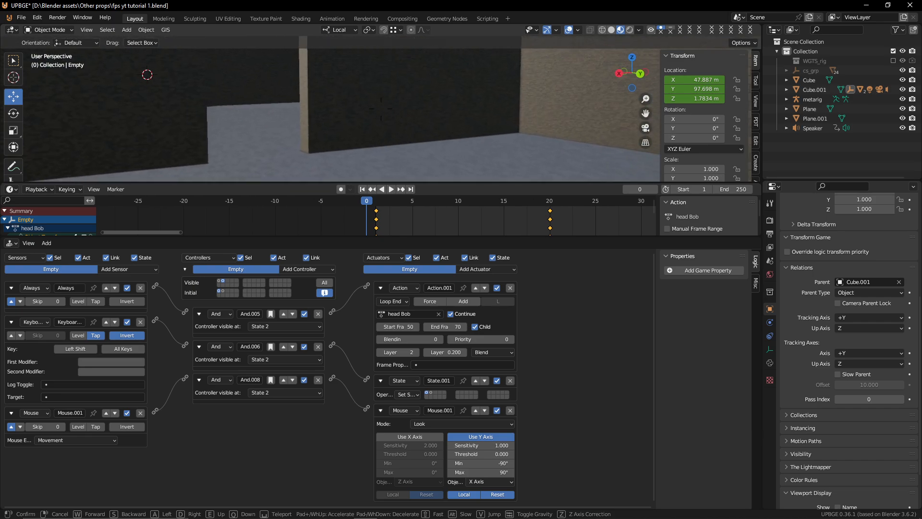
pyautogui.press('w')
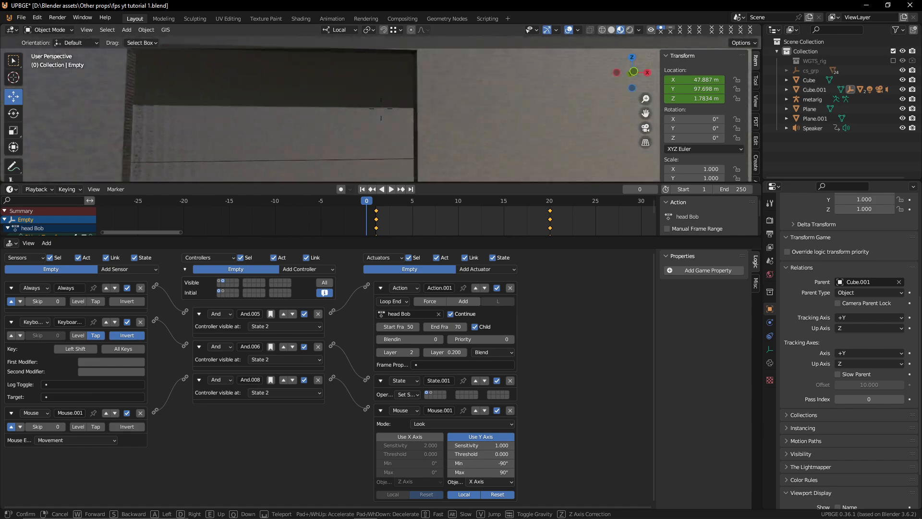
pyautogui.press('w')
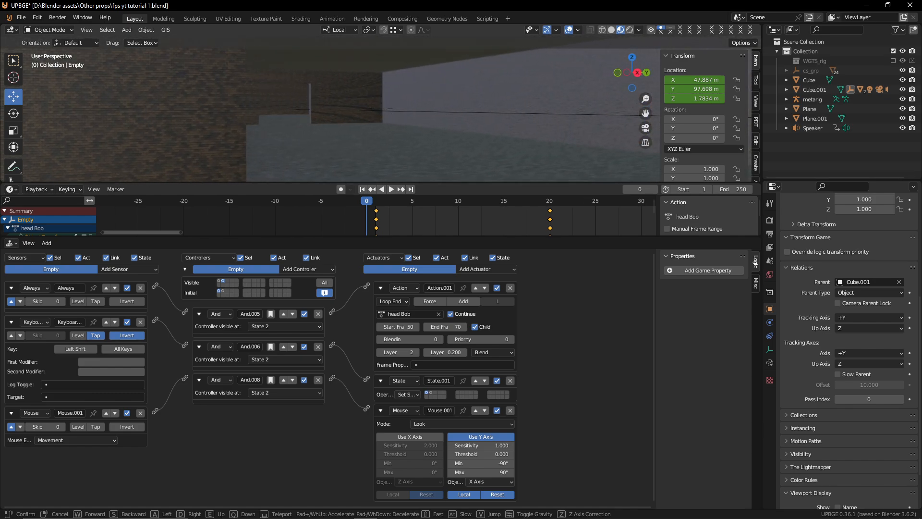
pyautogui.press('w')
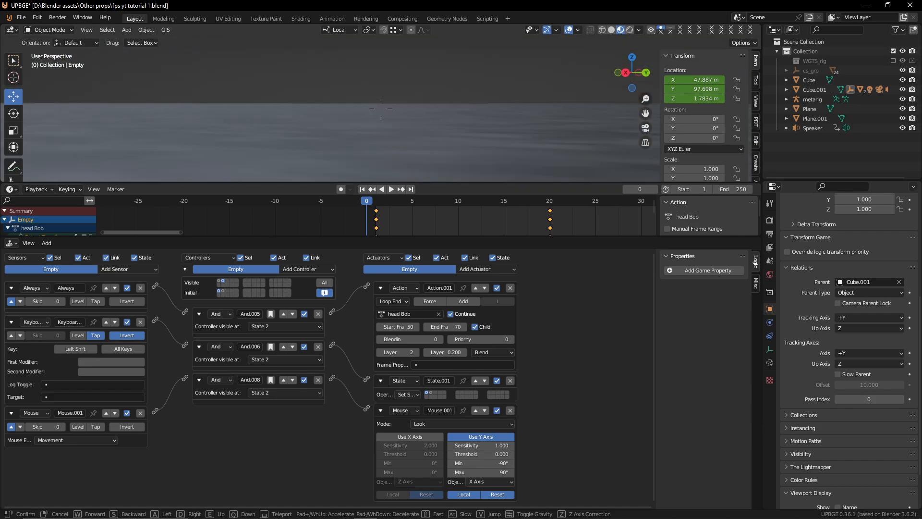
pyautogui.press('w')
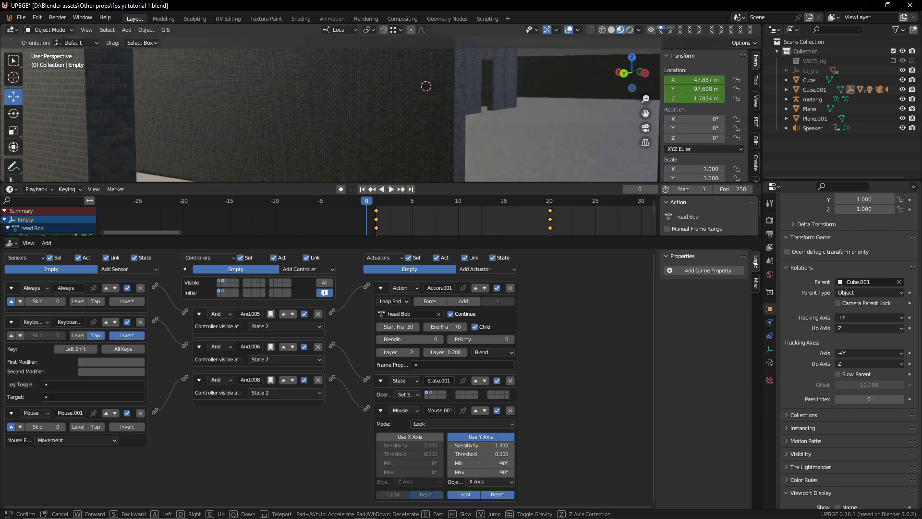
pyautogui.press('w')
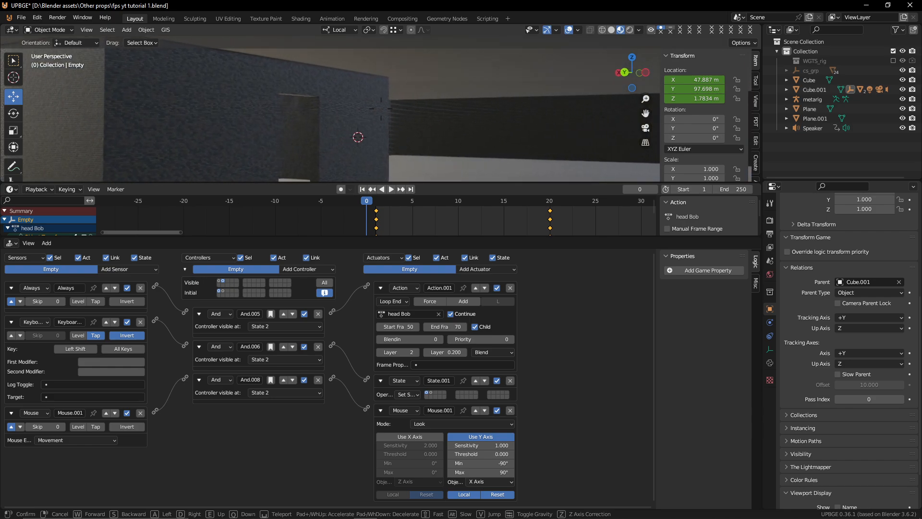
pyautogui.press('w')
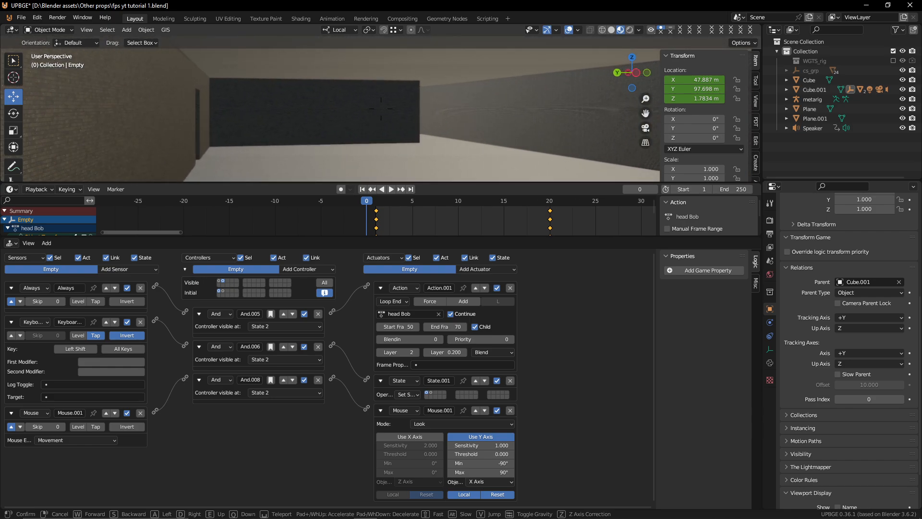
pyautogui.press('w')
pyautogui.click(301, 137)
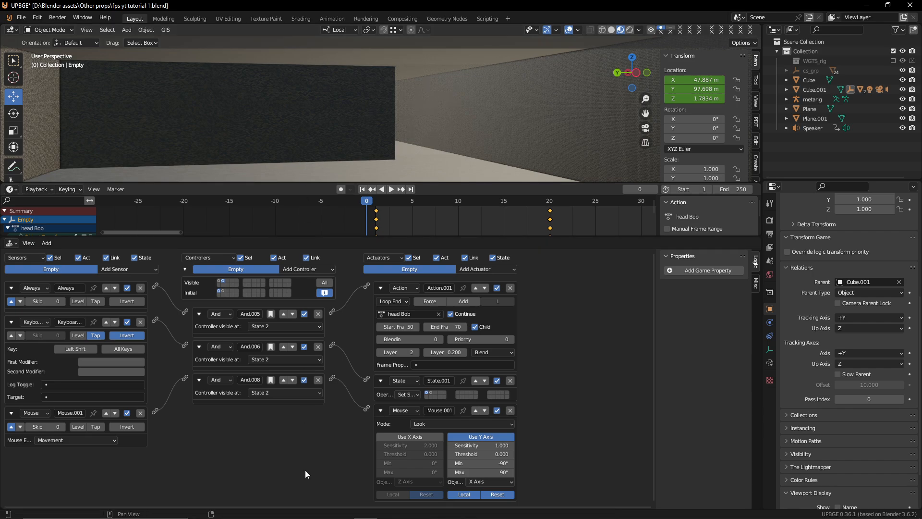
pyautogui.moveTo(308, 517)
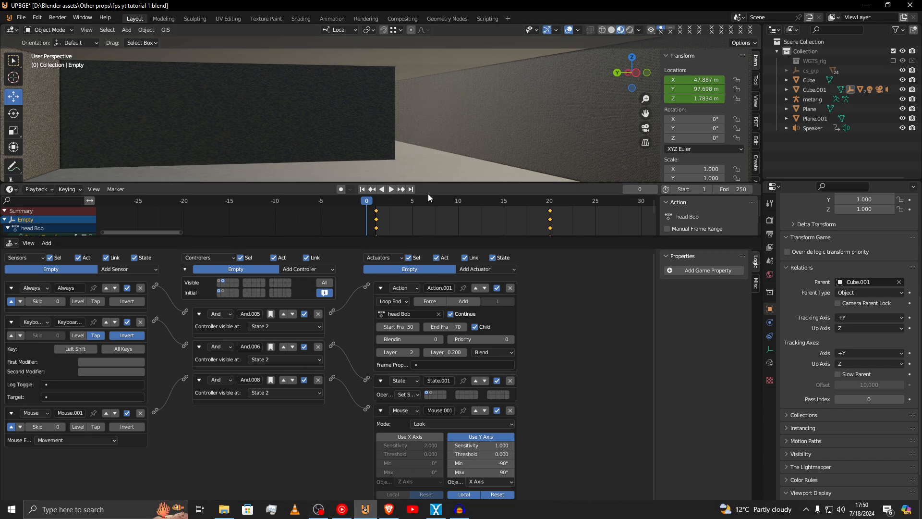